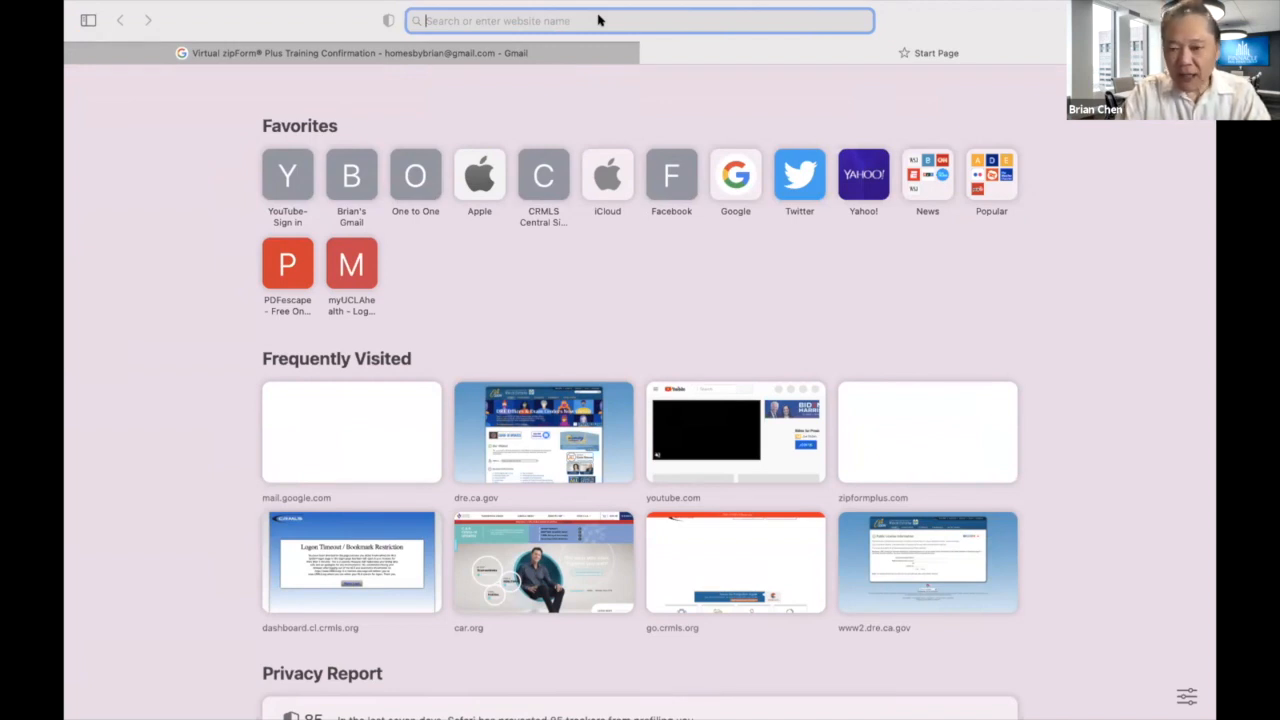
{"action": "type", "text": "www."}
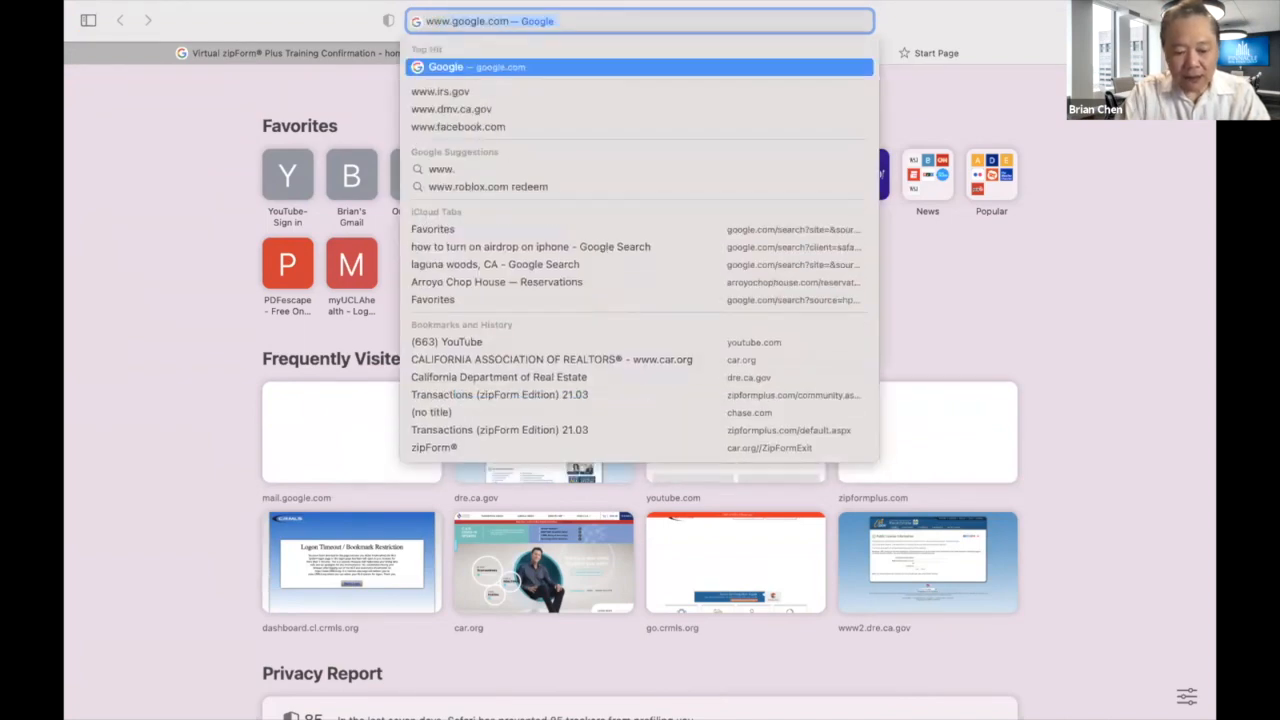
{"action": "type", "text": "wsgvr"}
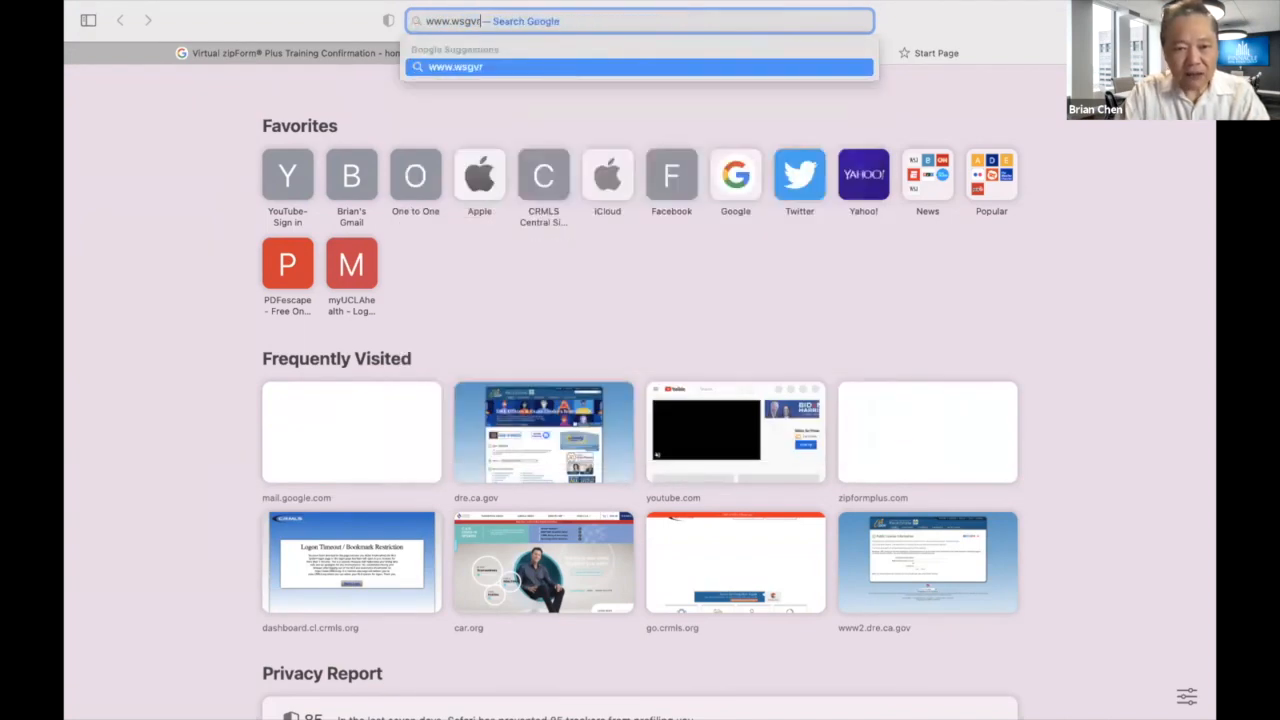
{"action": "type", "text": ".com"}
{"action": "key", "text": "Return"}
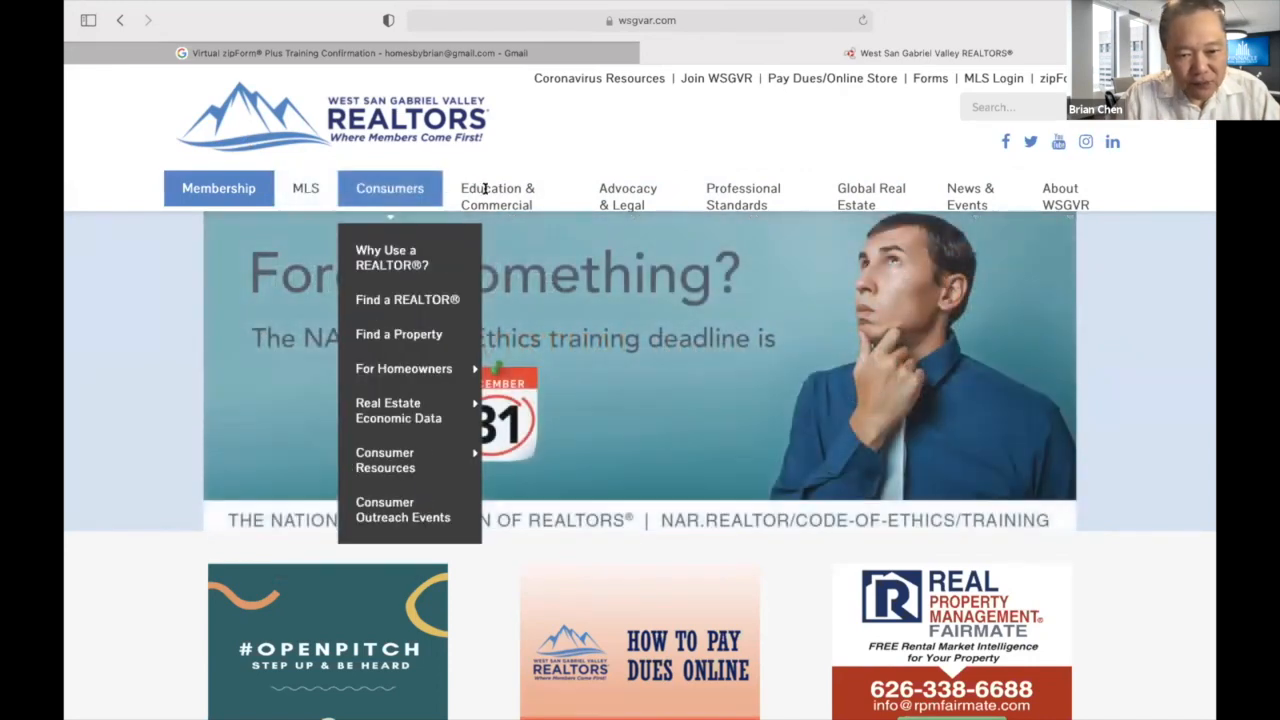
{"action": "mouse_move", "coordinate": [490, 190]}
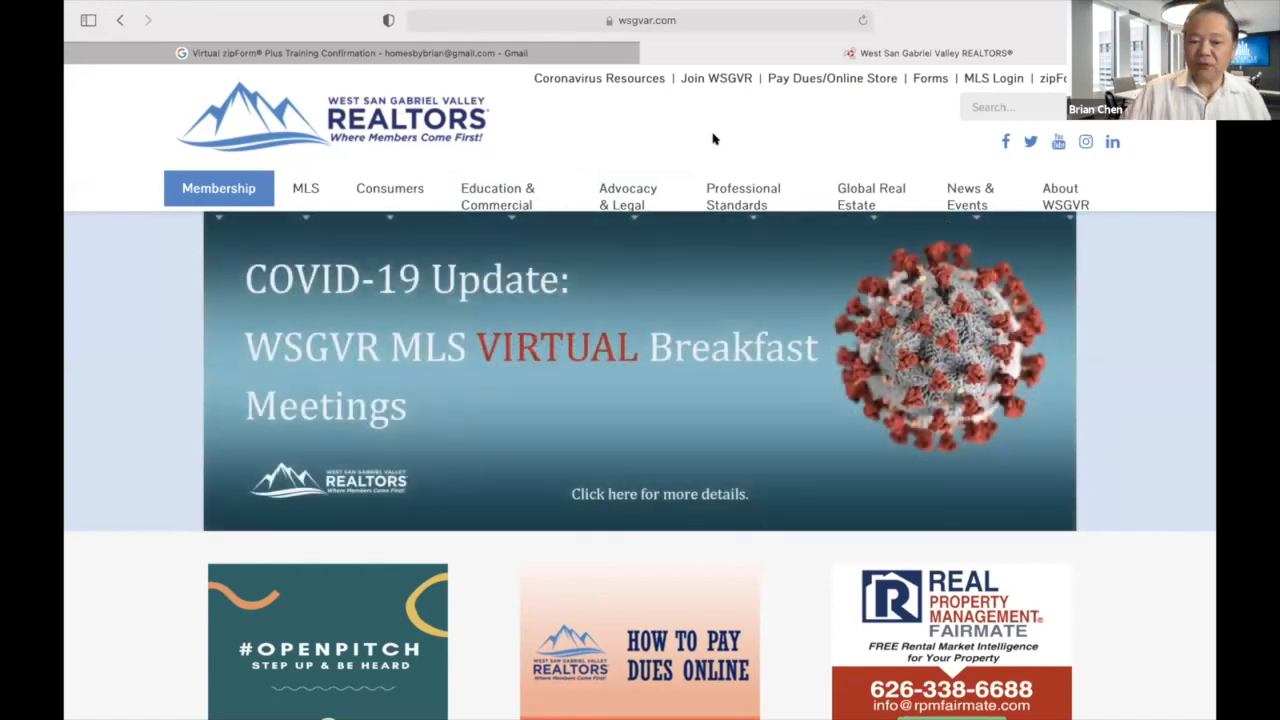
{"action": "scroll", "coordinate": [182, 384], "scroll_direction": "down", "scroll_amount": 10}
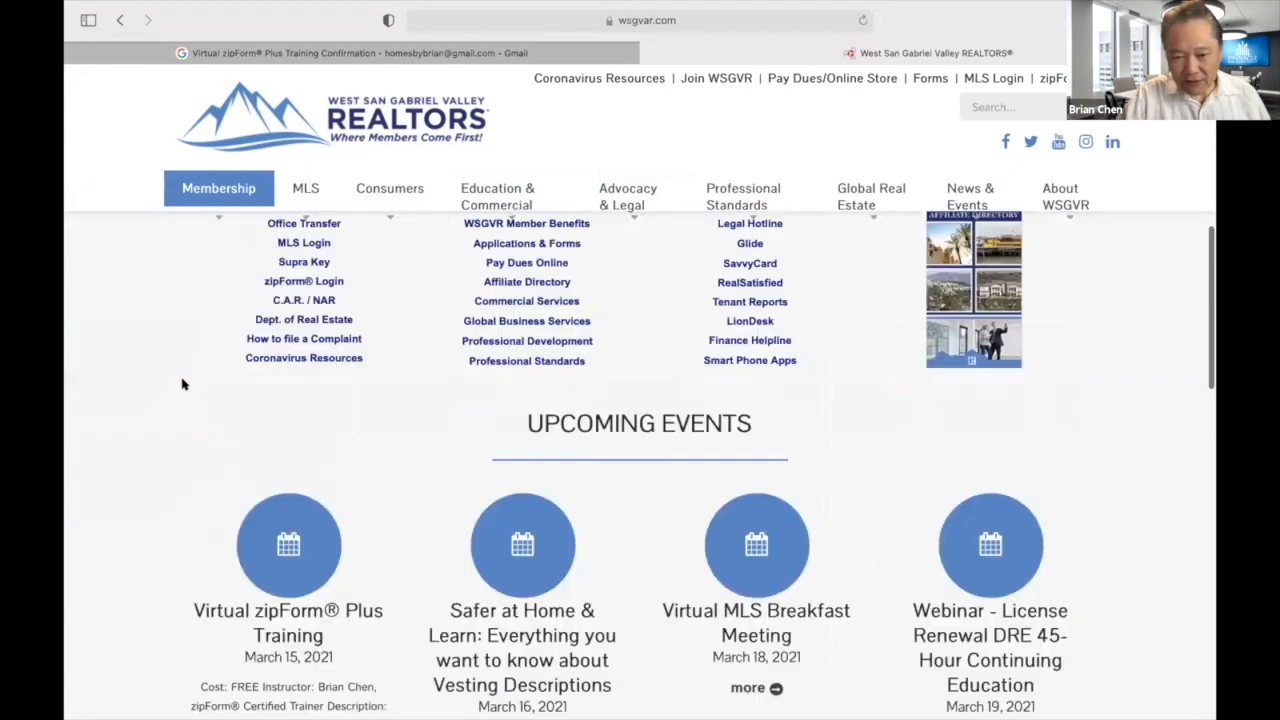
{"action": "scroll", "coordinate": [182, 384], "scroll_direction": "left", "scroll_amount": 10}
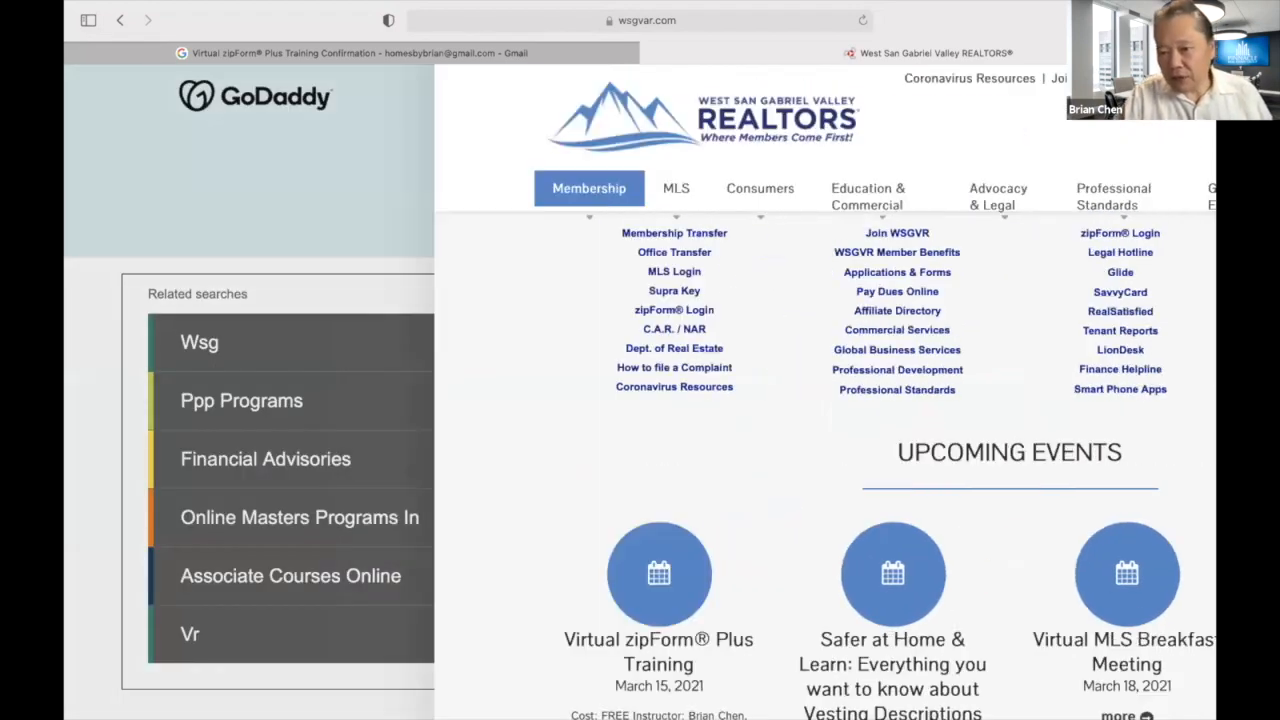
{"action": "scroll", "coordinate": [640, 400], "scroll_direction": "up", "scroll_amount": 10}
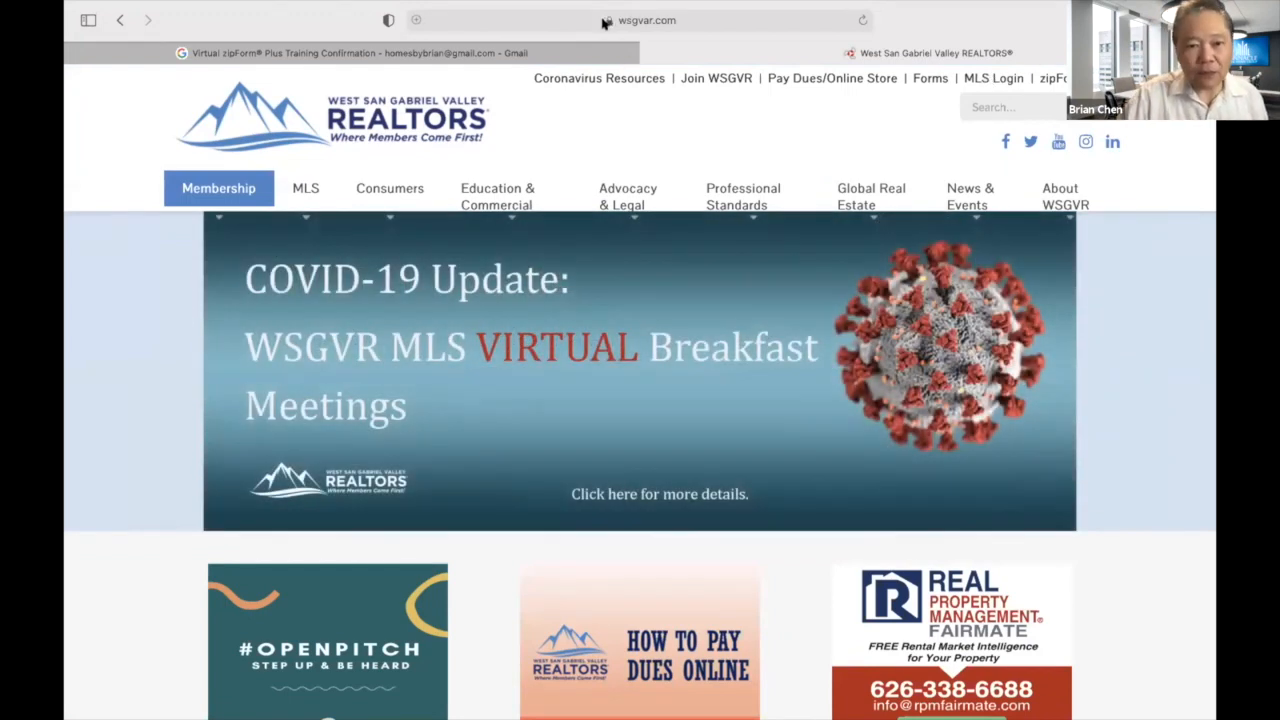
{"action": "left_click", "coordinate": [623, 20]}
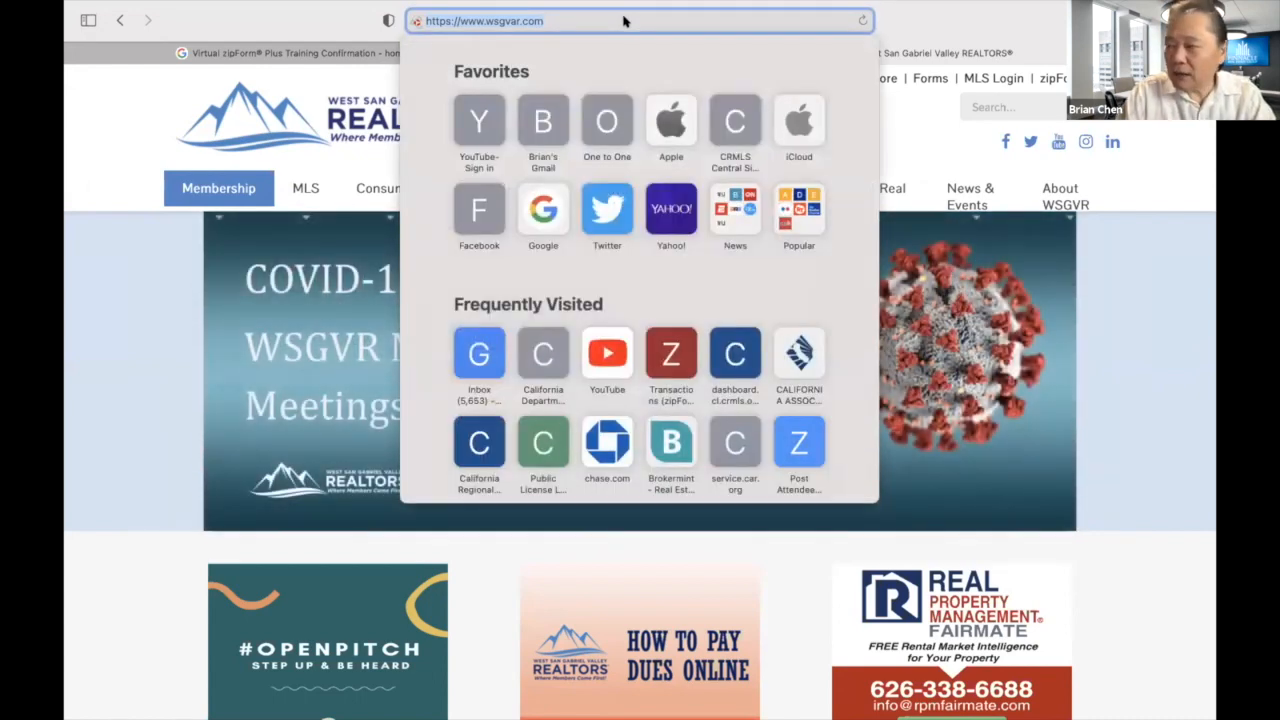
{"action": "type", "text": "w"}
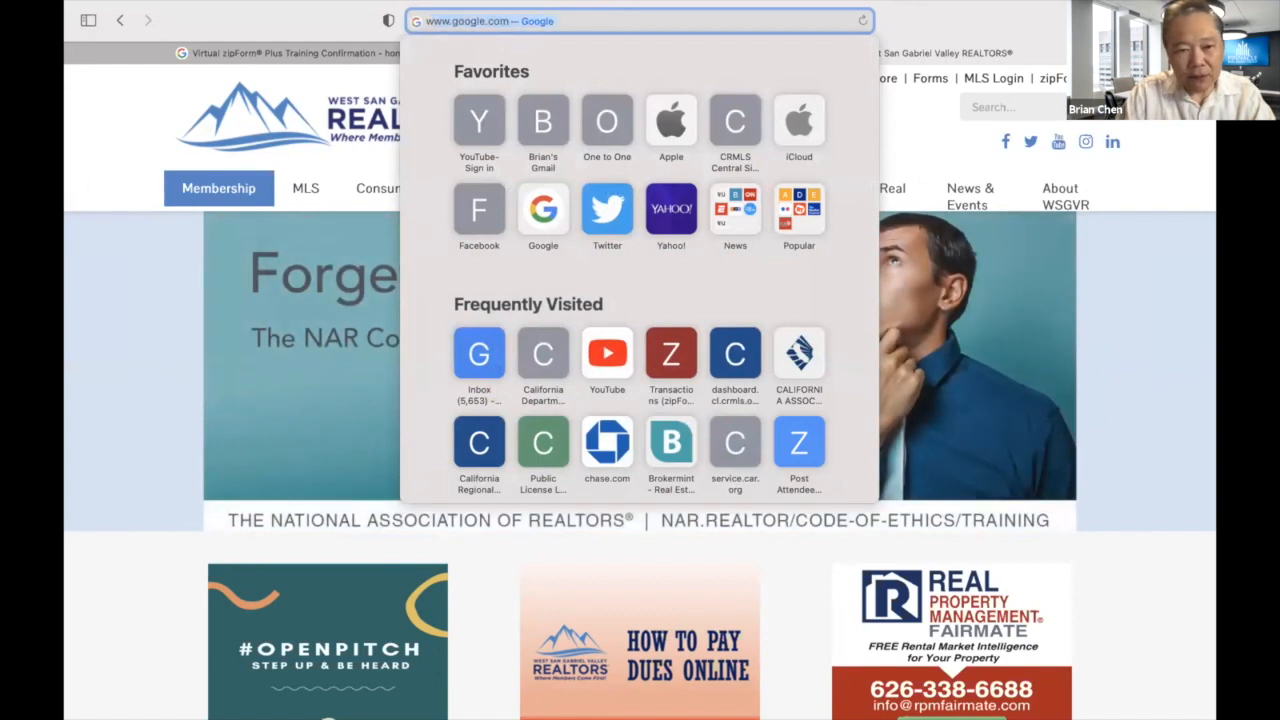
{"action": "type", "text": "ww.car"}
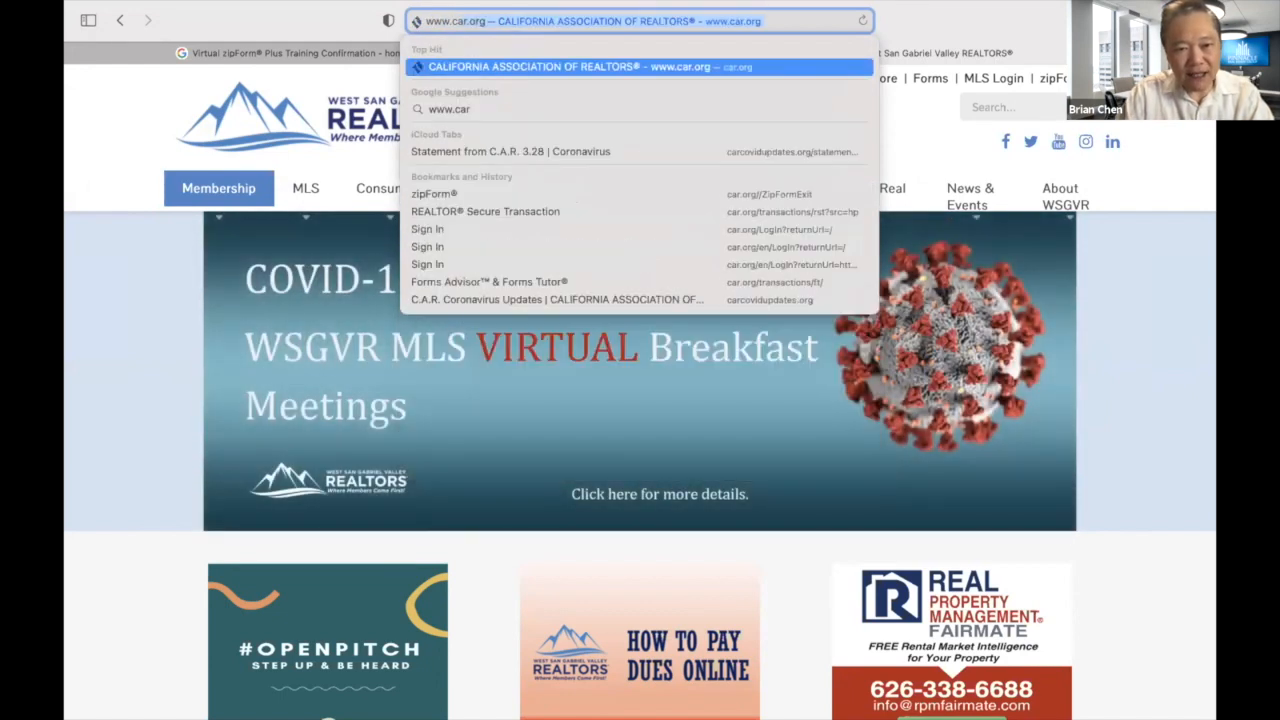
{"action": "type", "text": ".org"}
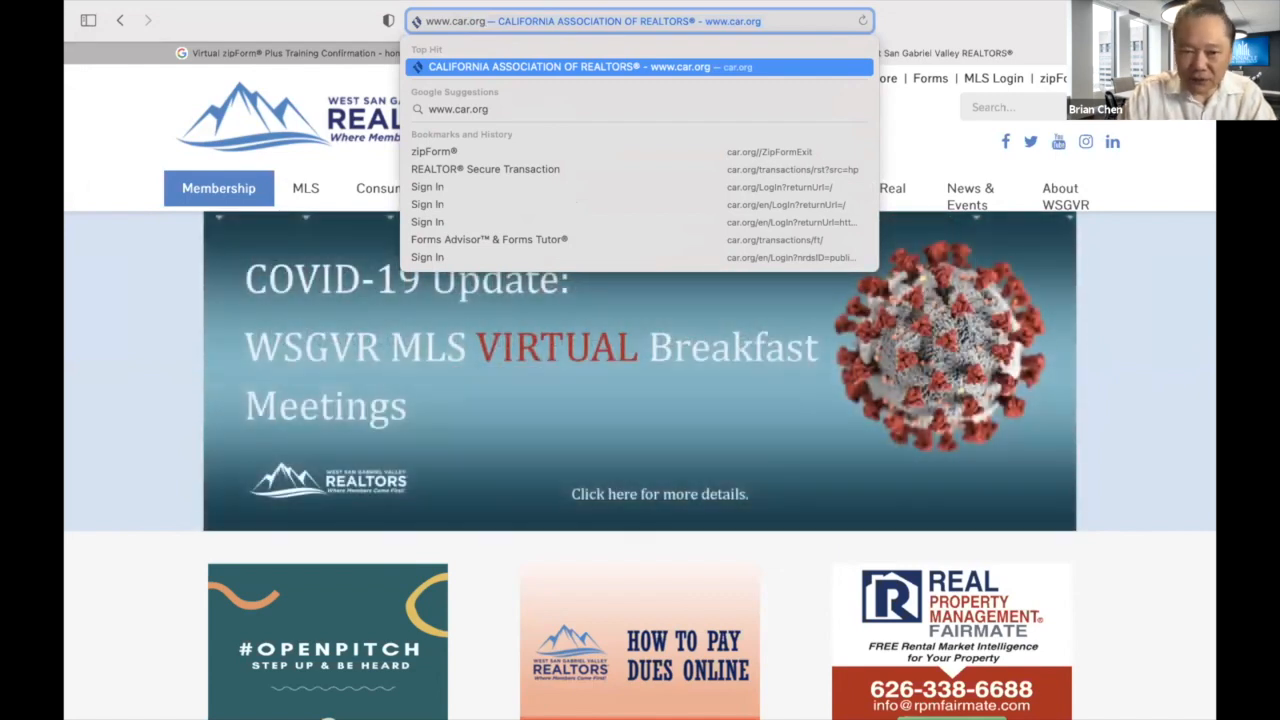
{"action": "key", "text": "Return"}
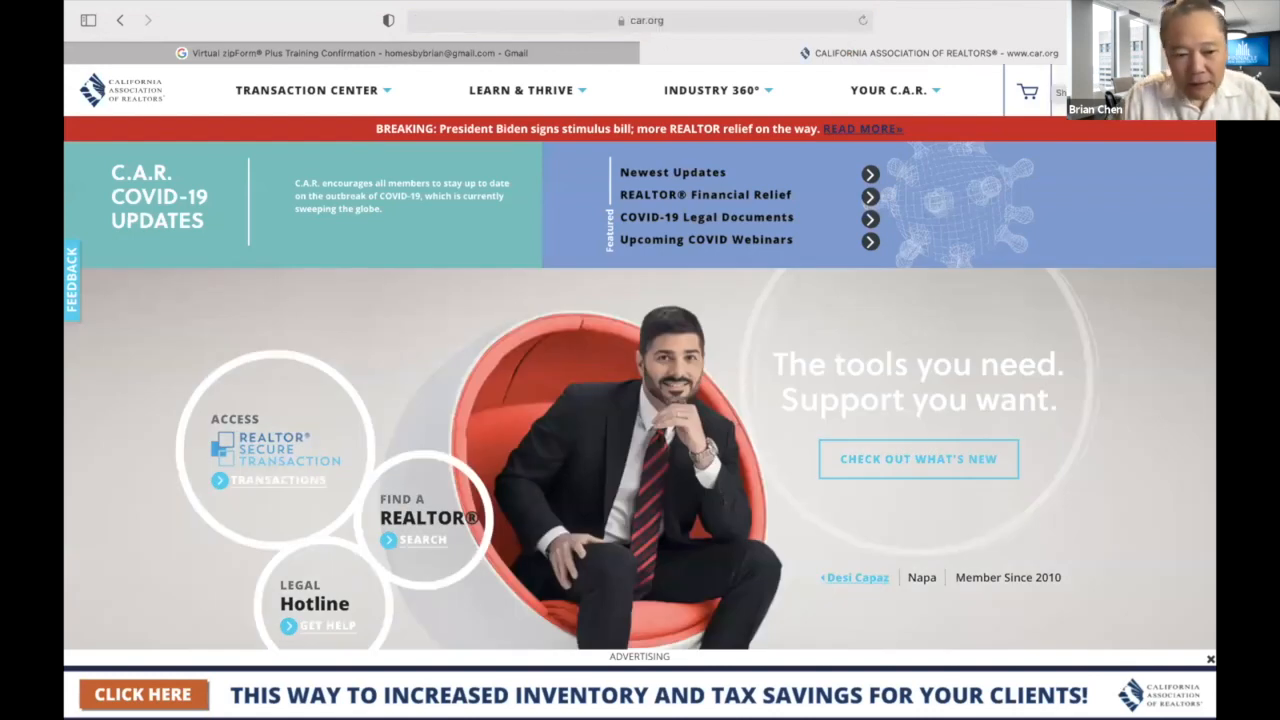
Sign in to C.A.R. with the saved credentials and open the REALTOR® Secure Transaction page.
{"action": "left_click", "coordinate": [1063, 90]}
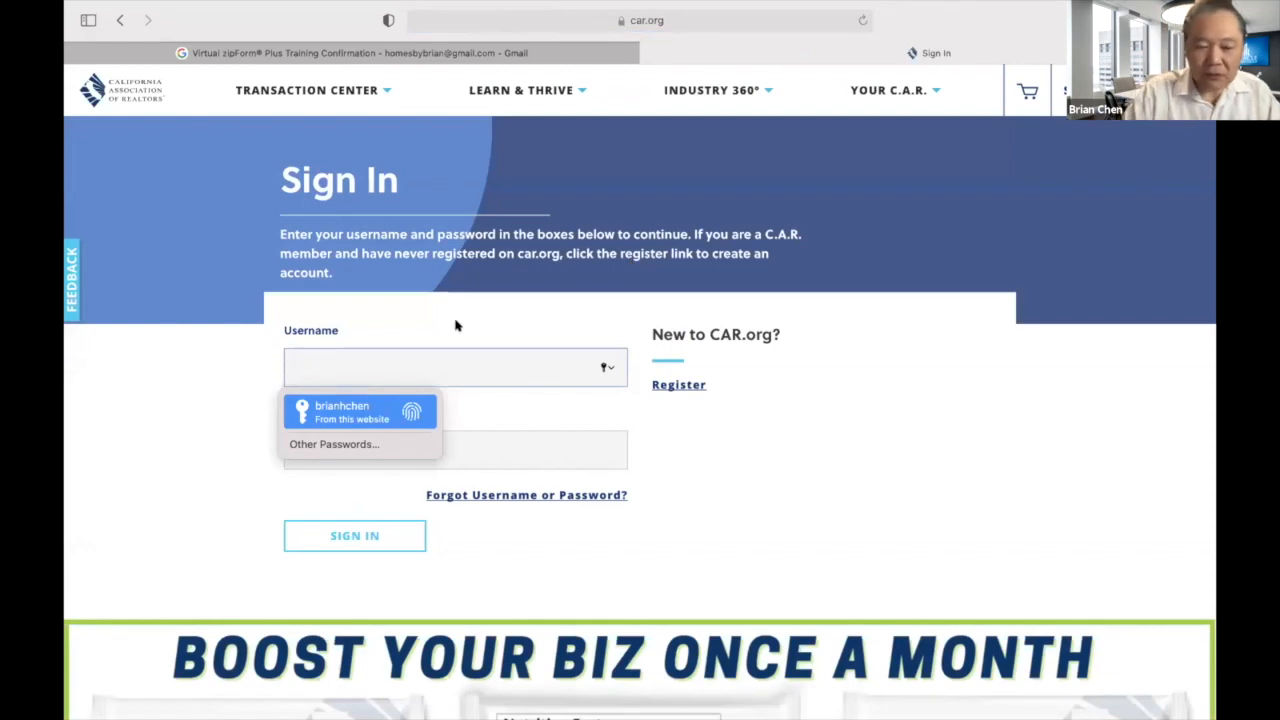
{"action": "key", "text": "Return"}
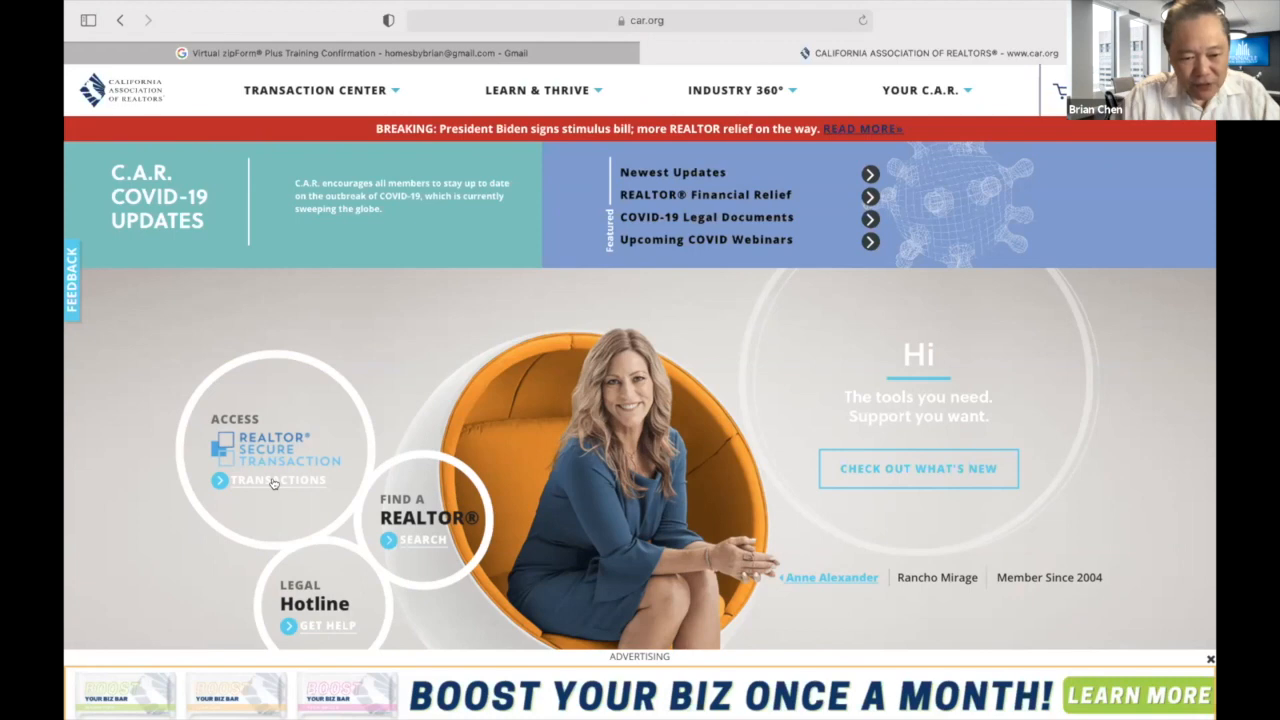
{"action": "left_click", "coordinate": [273, 483]}
{"action": "scroll", "coordinate": [275, 483], "scroll_direction": "down", "scroll_amount": 2}
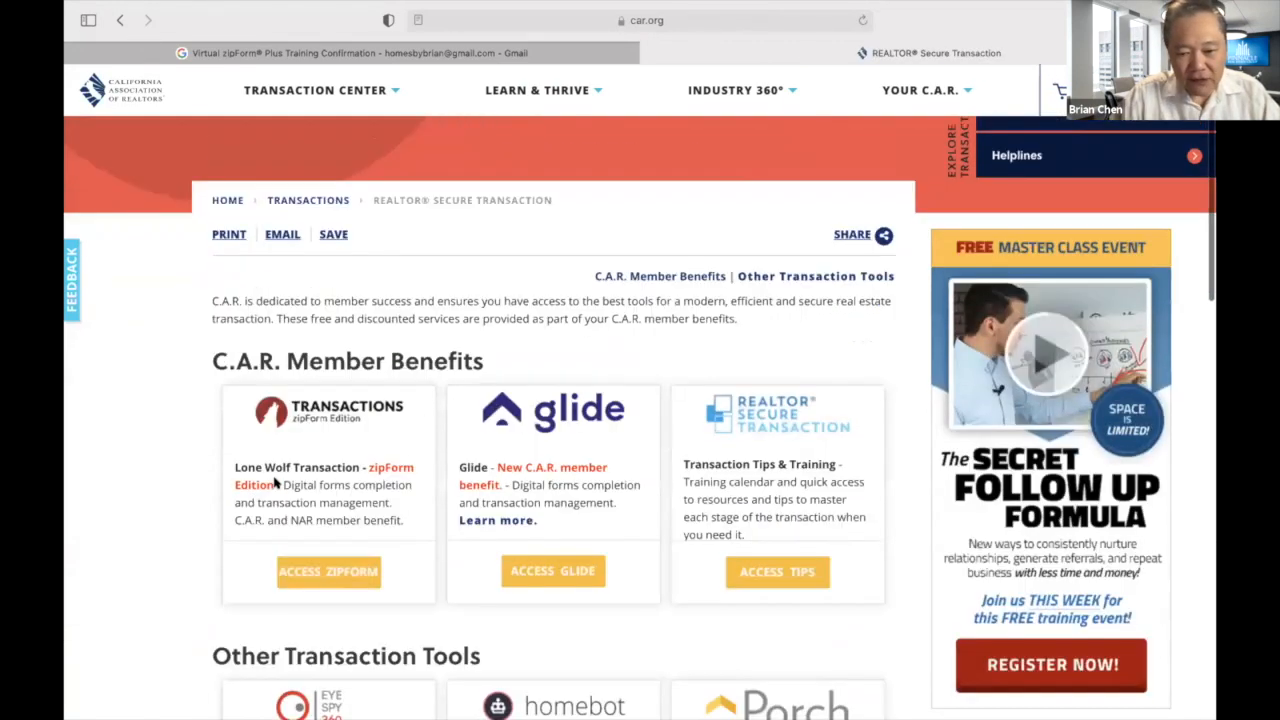
{"action": "scroll", "coordinate": [276, 483], "scroll_direction": "down", "scroll_amount": 1}
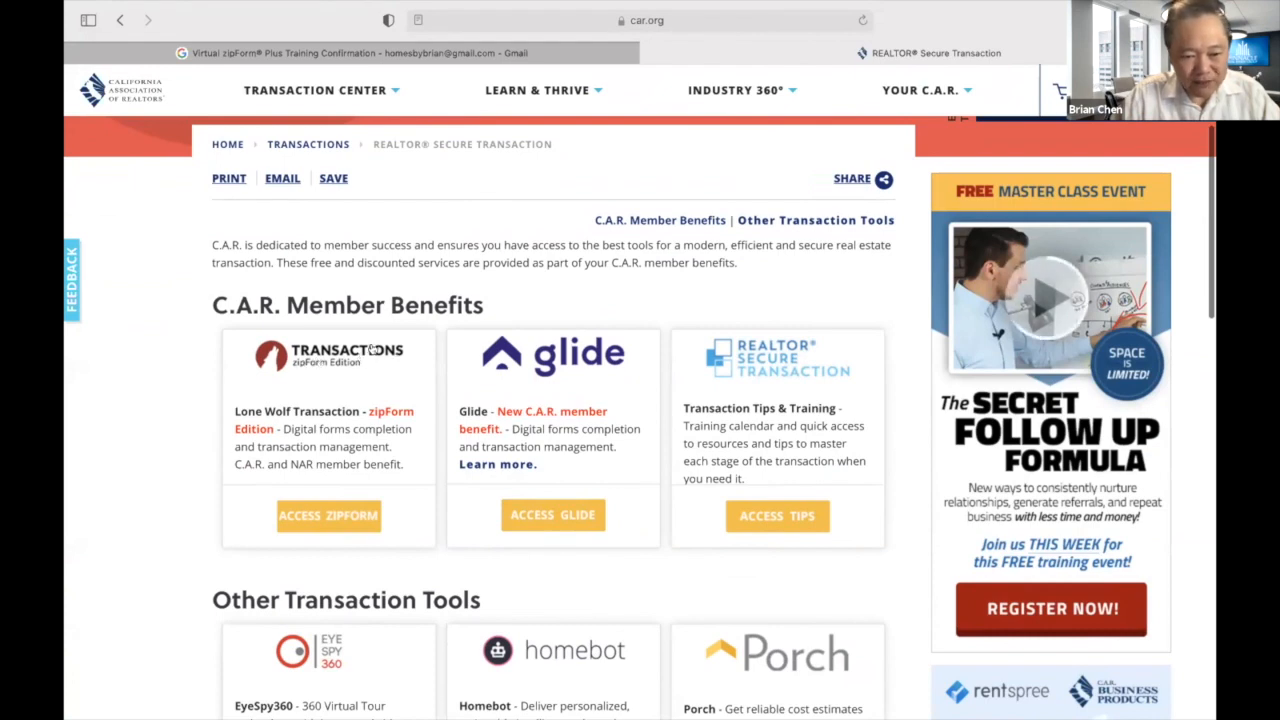
Launch zipForm via Access zipForm and continue past the Lone Wolf welcome page to Transactions.
{"action": "left_click", "coordinate": [328, 516]}
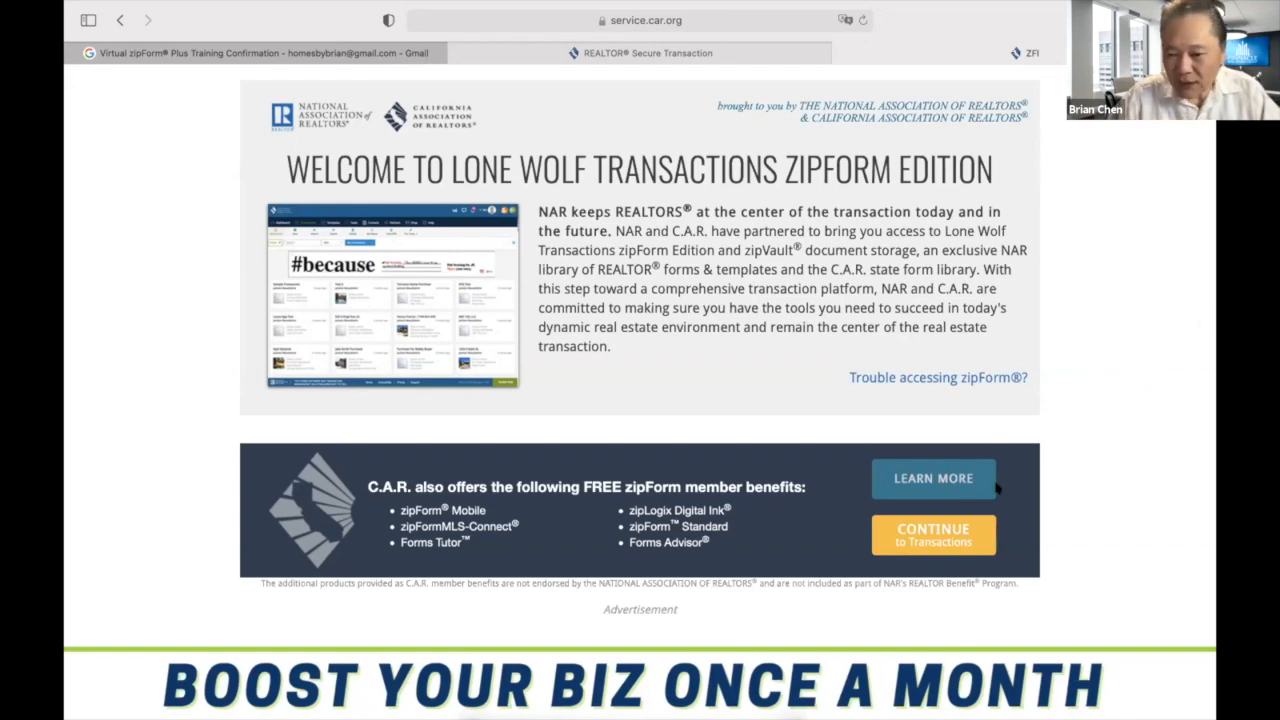
{"action": "left_click", "coordinate": [938, 537]}
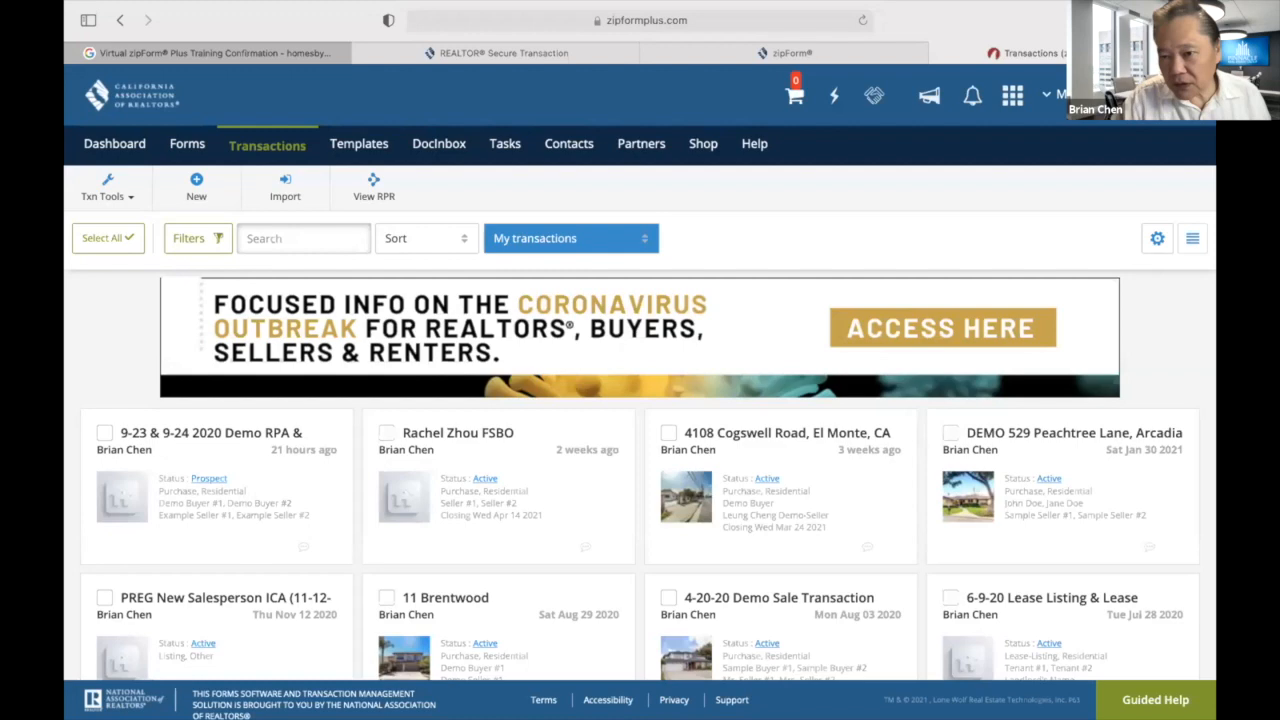
Open Profile & Settings from the account name menu at the top right.
{"action": "left_click", "coordinate": [1058, 95]}
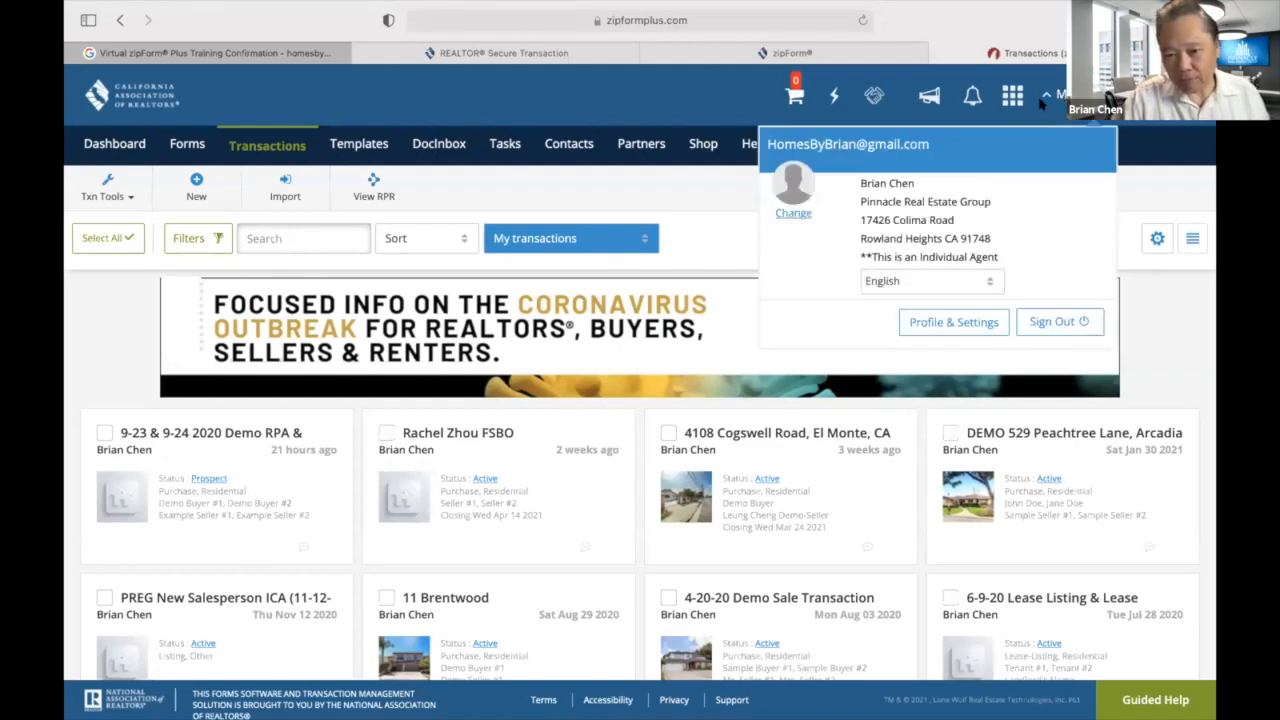
{"action": "left_click", "coordinate": [1173, 179]}
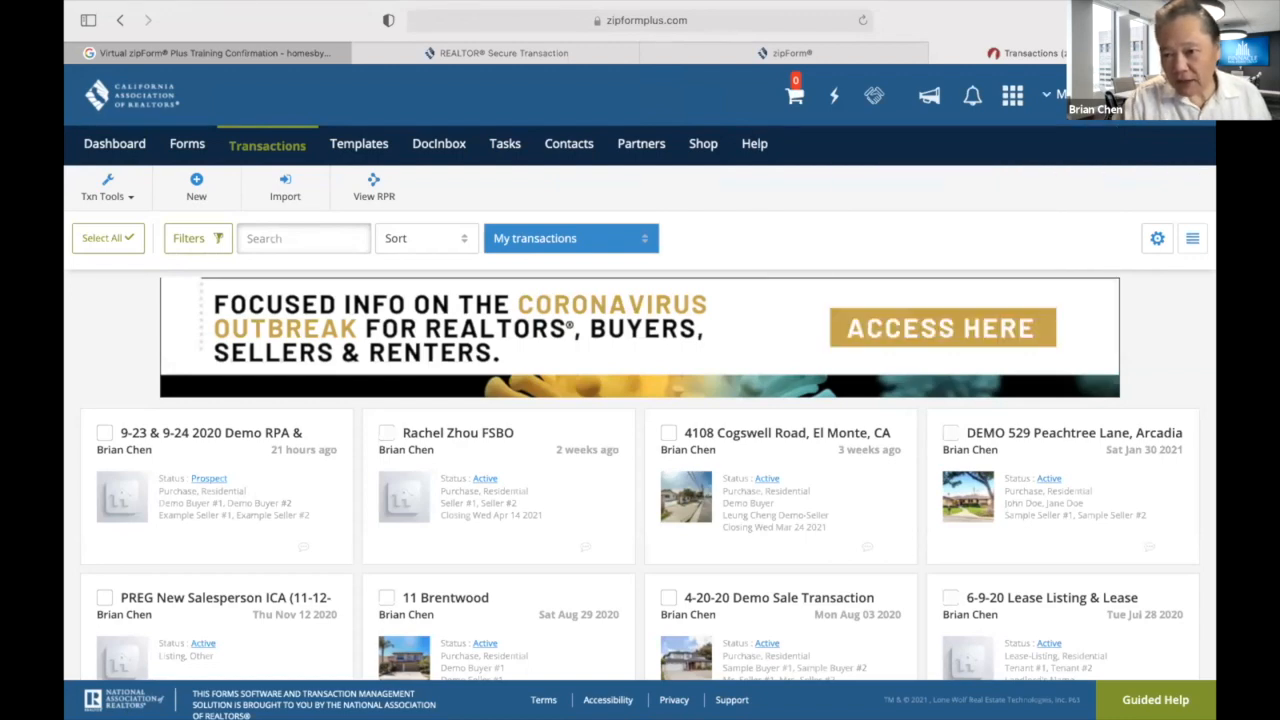
{"action": "left_click", "coordinate": [1108, 96]}
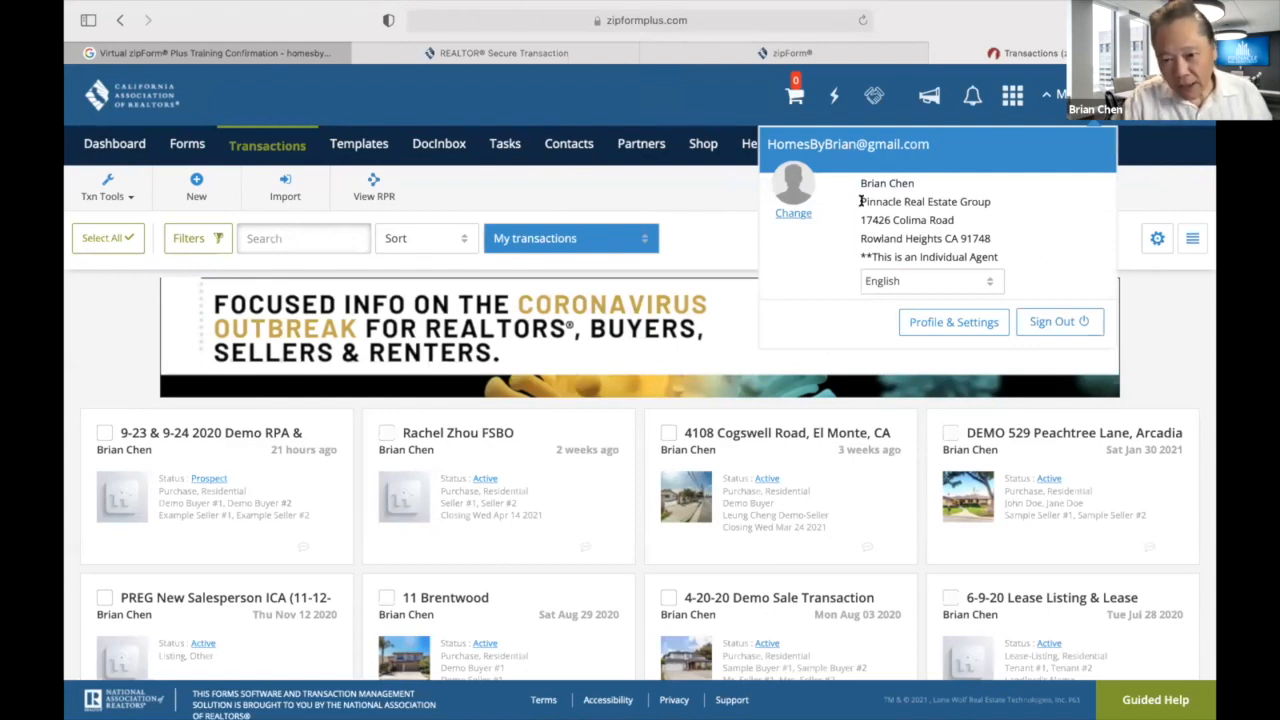
{"action": "left_click", "coordinate": [946, 322]}
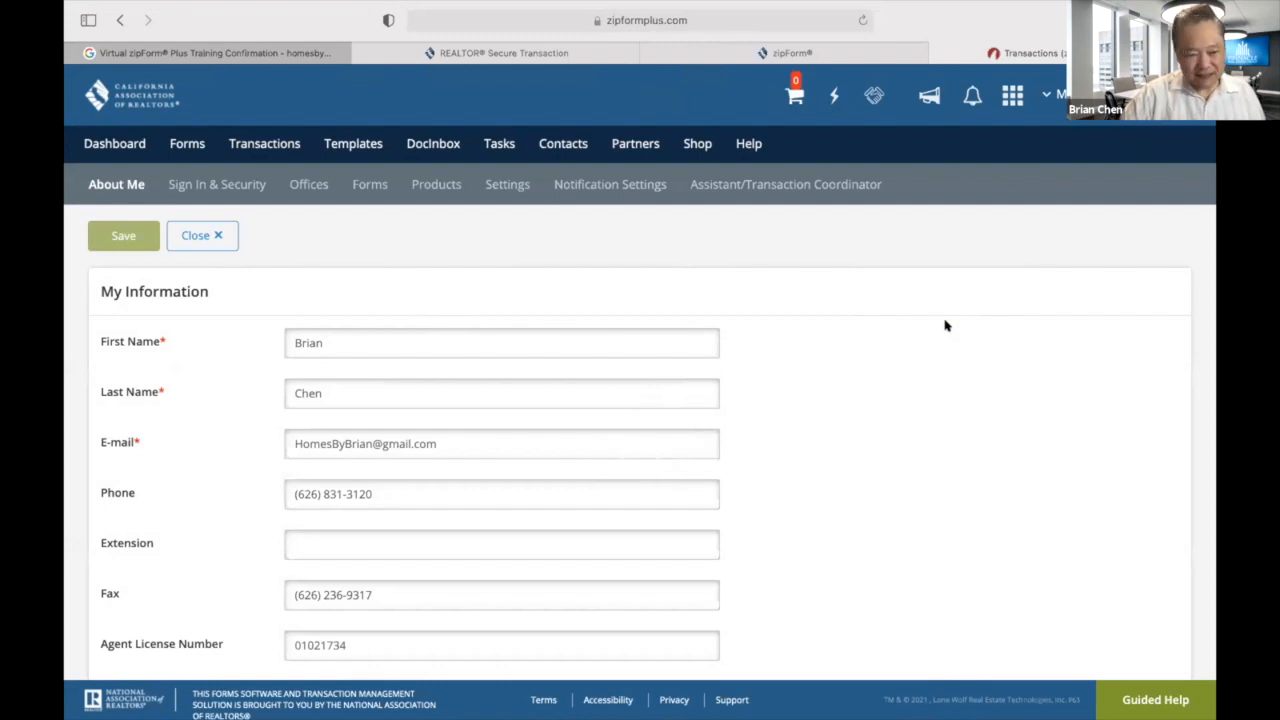
{"action": "scroll", "coordinate": [952, 390], "scroll_direction": "down", "scroll_amount": 2}
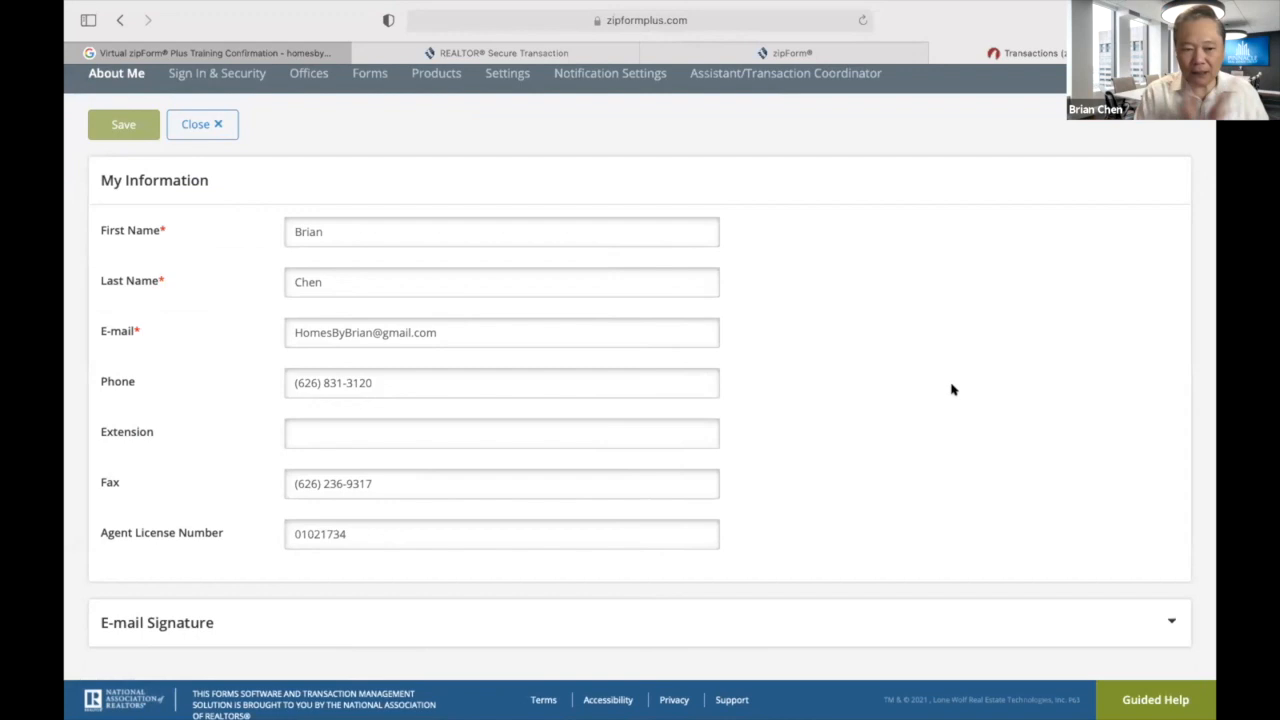
{"action": "scroll", "coordinate": [952, 390], "scroll_direction": "up", "scroll_amount": 2}
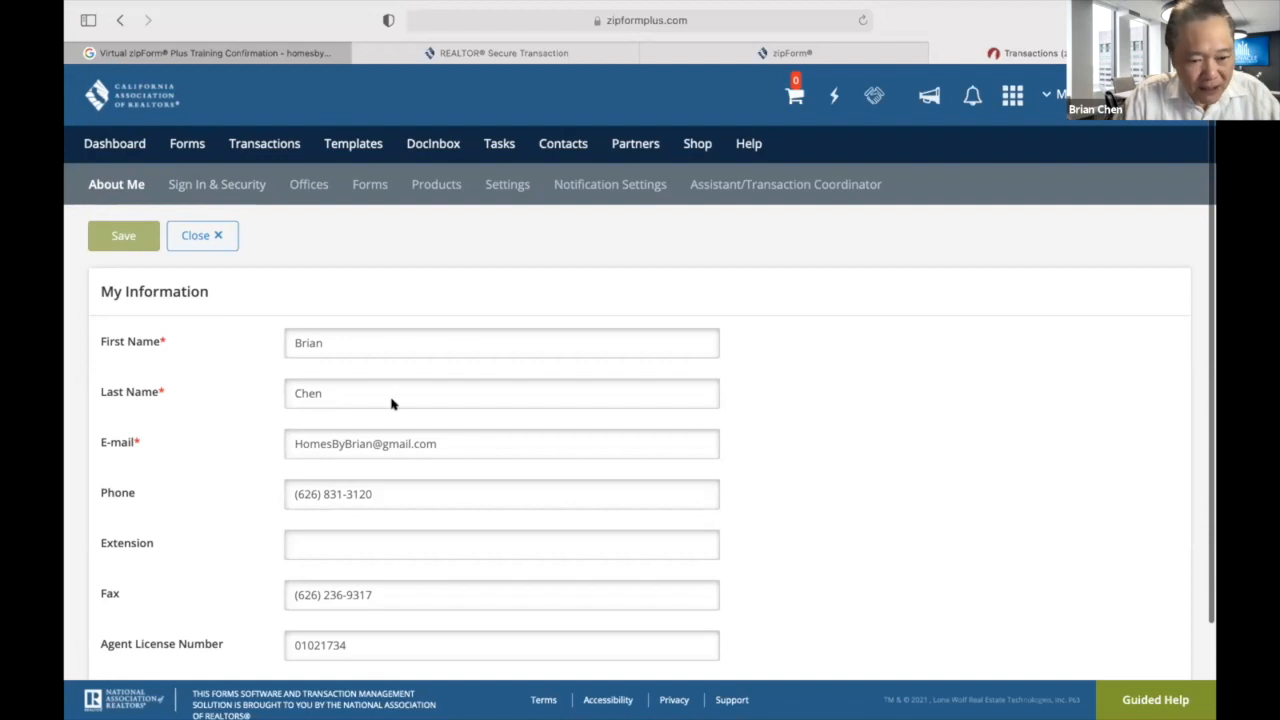
{"action": "scroll", "coordinate": [166, 494], "scroll_direction": "down", "scroll_amount": 2}
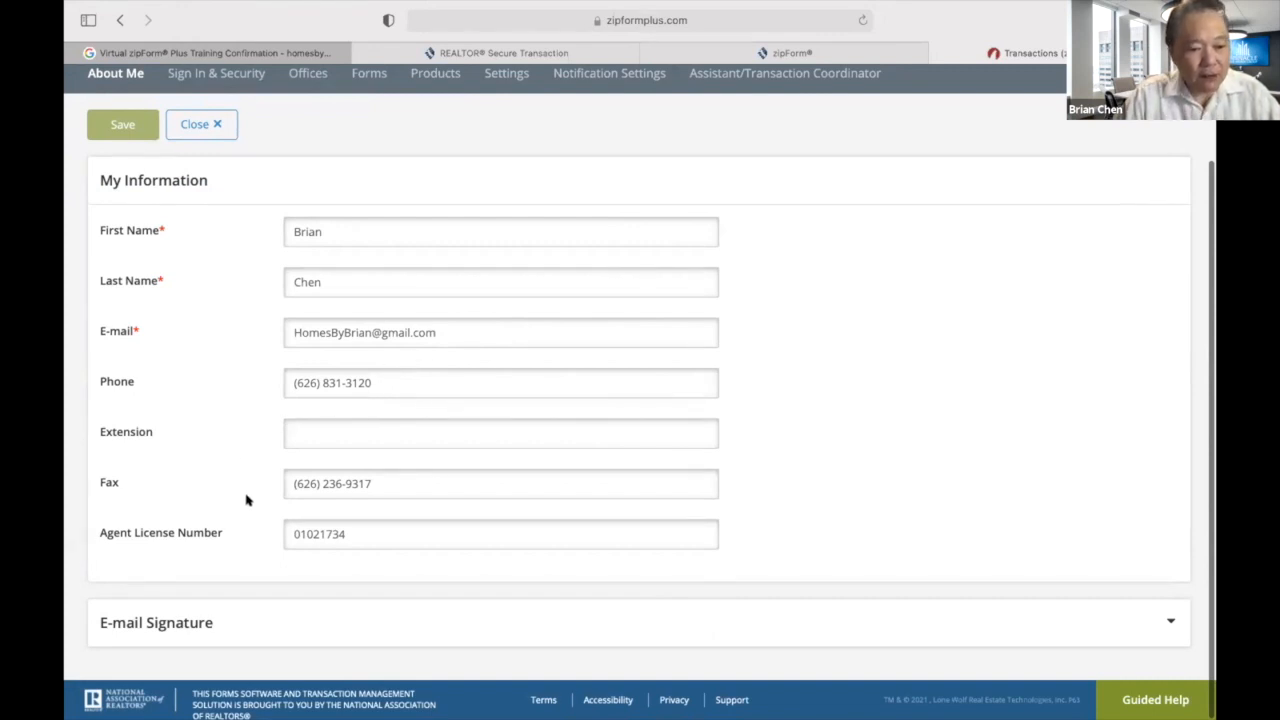
{"action": "scroll", "coordinate": [174, 294], "scroll_direction": "up", "scroll_amount": 1}
{"action": "scroll", "coordinate": [176, 290], "scroll_direction": "up", "scroll_amount": 2}
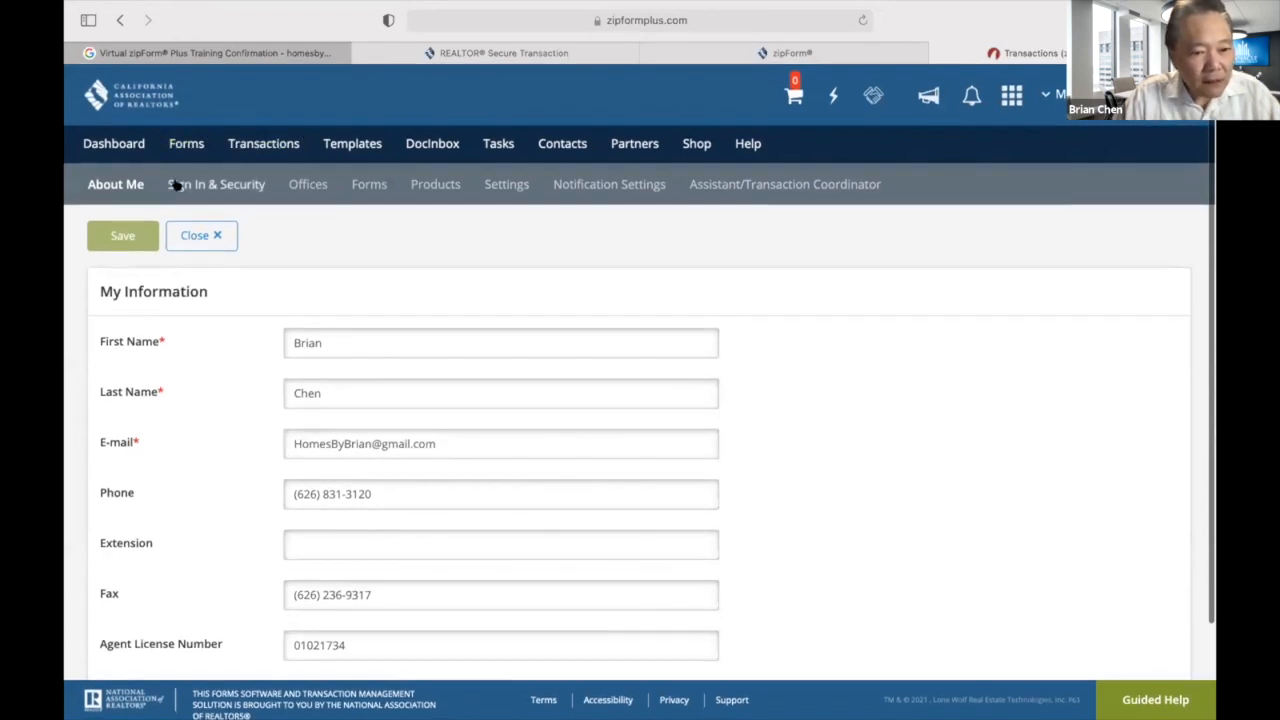
In Offices, replace the company Name with 'West San Gabriel Valley Real Estate Group'.
{"action": "left_click", "coordinate": [316, 187]}
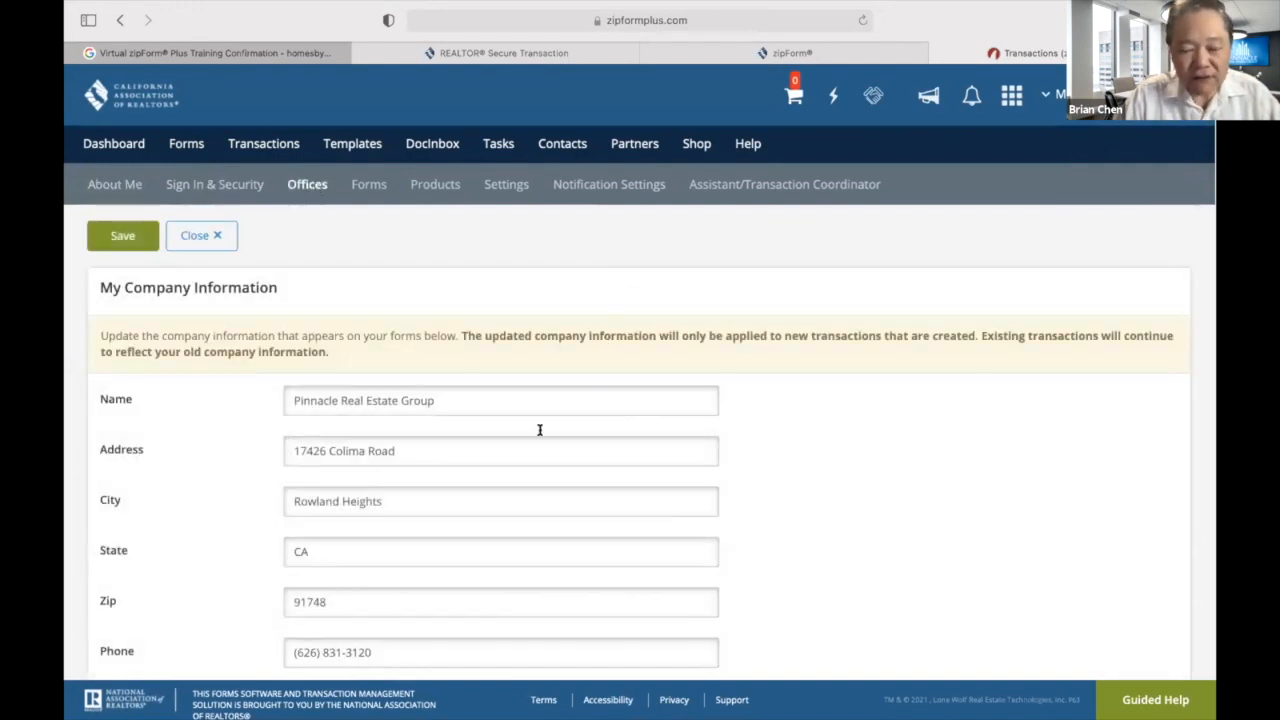
{"action": "left_click", "coordinate": [510, 394]}
{"action": "key", "text": "BackSpace"}
{"action": "key", "text": "BackSpace"}
{"action": "key", "text": "BackSpace"}
{"action": "key", "text": "BackSpace"}
{"action": "key", "text": "BackSpace"}
{"action": "key", "text": "BackSpace"}
{"action": "key", "text": "BackSpace"}
{"action": "key", "text": "BackSpace"}
{"action": "key", "text": "BackSpace"}
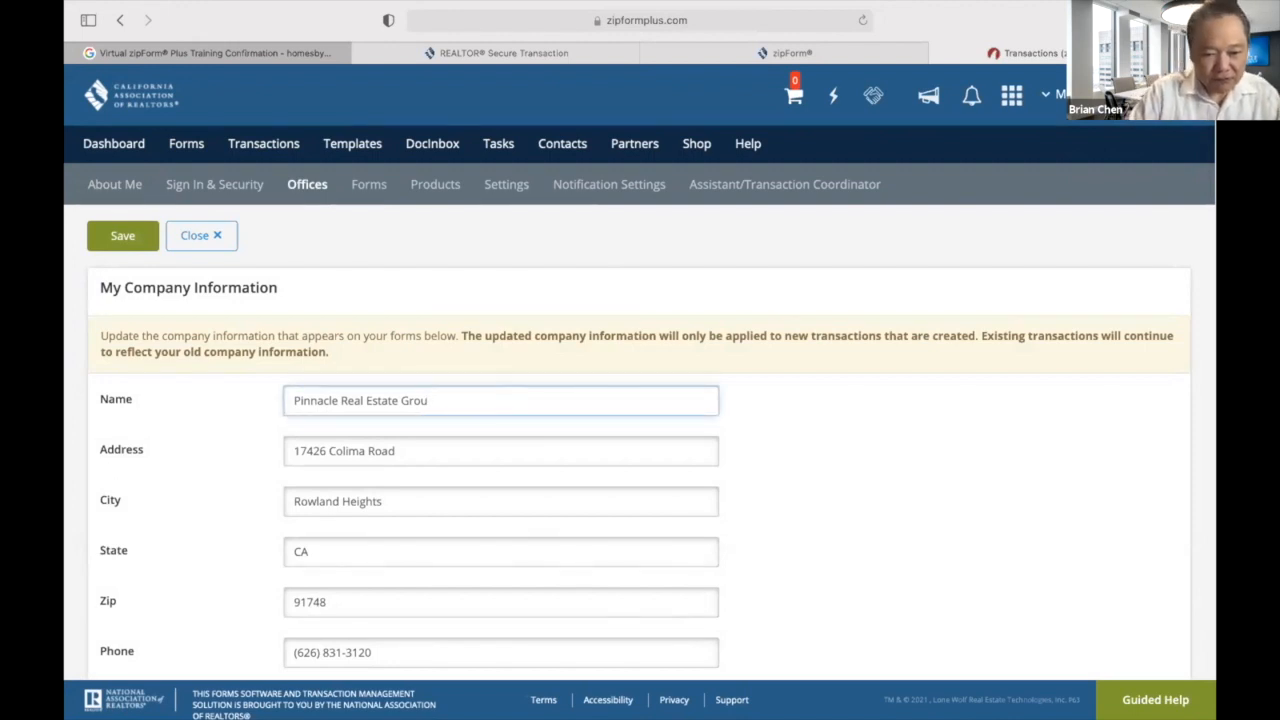
{"action": "key", "text": "BackSpace"}
{"action": "key", "text": "BackSpace"}
{"action": "key", "text": "BackSpace"}
{"action": "key", "text": "BackSpace"}
{"action": "key", "text": "BackSpace"}
{"action": "key", "text": "BackSpace"}
{"action": "key", "text": "BackSpace"}
{"action": "key", "text": "BackSpace"}
{"action": "key", "text": "BackSpace"}
{"action": "key", "text": "BackSpace"}
{"action": "key", "text": "BackSpace"}
{"action": "key", "text": "BackSpace"}
{"action": "key", "text": "BackSpace"}
{"action": "key", "text": "BackSpace"}
{"action": "key", "text": "BackSpace"}
{"action": "key", "text": "BackSpace"}
{"action": "key", "text": "BackSpace"}
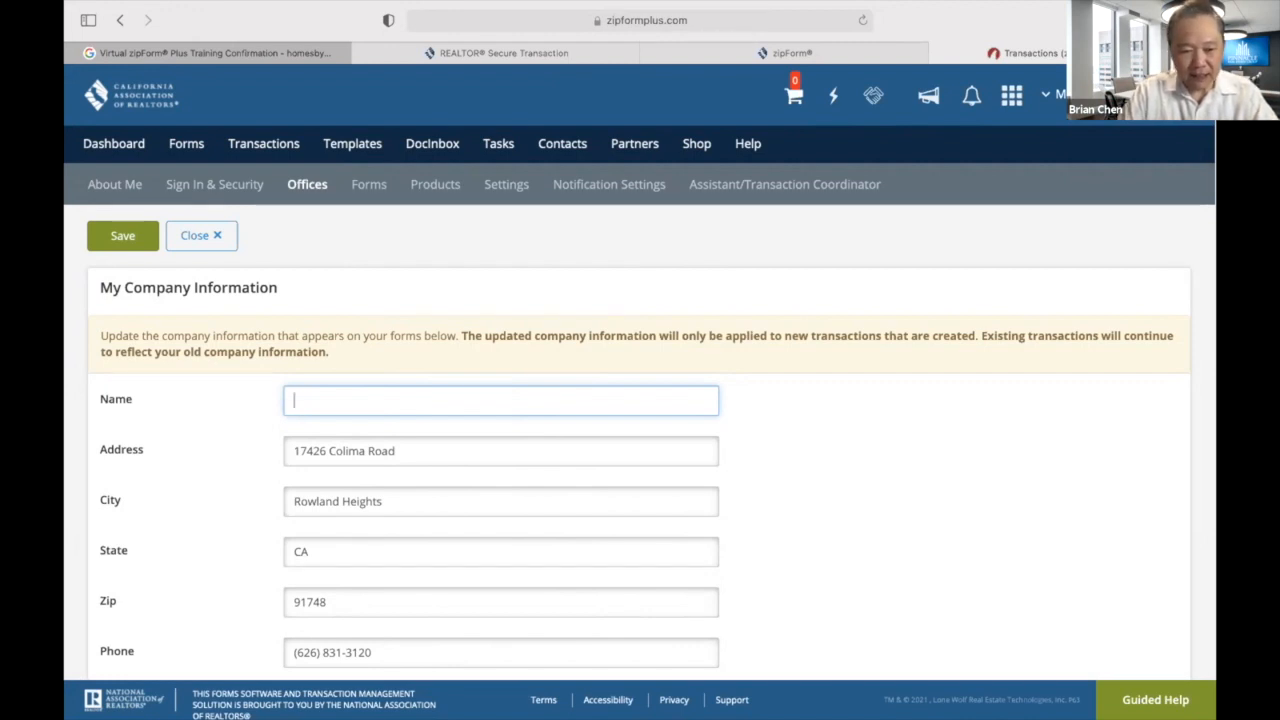
{"action": "type", "text": "West"}
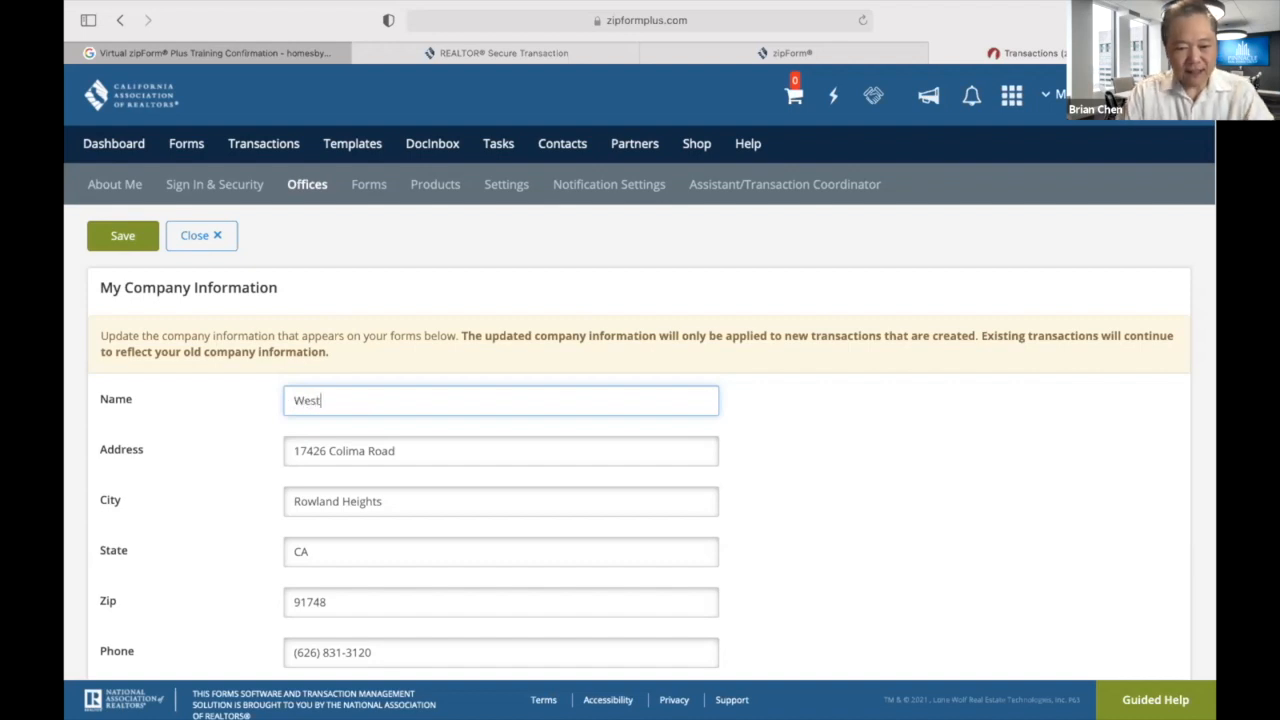
{"action": "type", "text": " San Ga"}
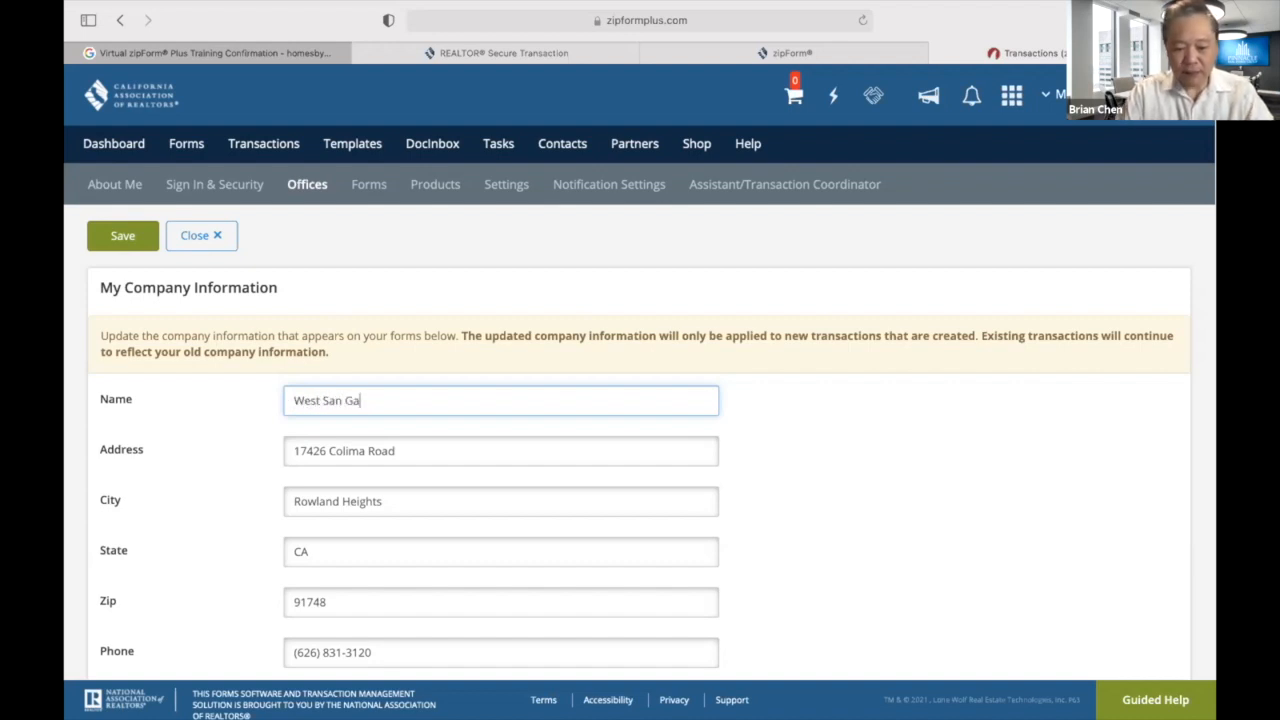
{"action": "type", "text": "briel Valle"}
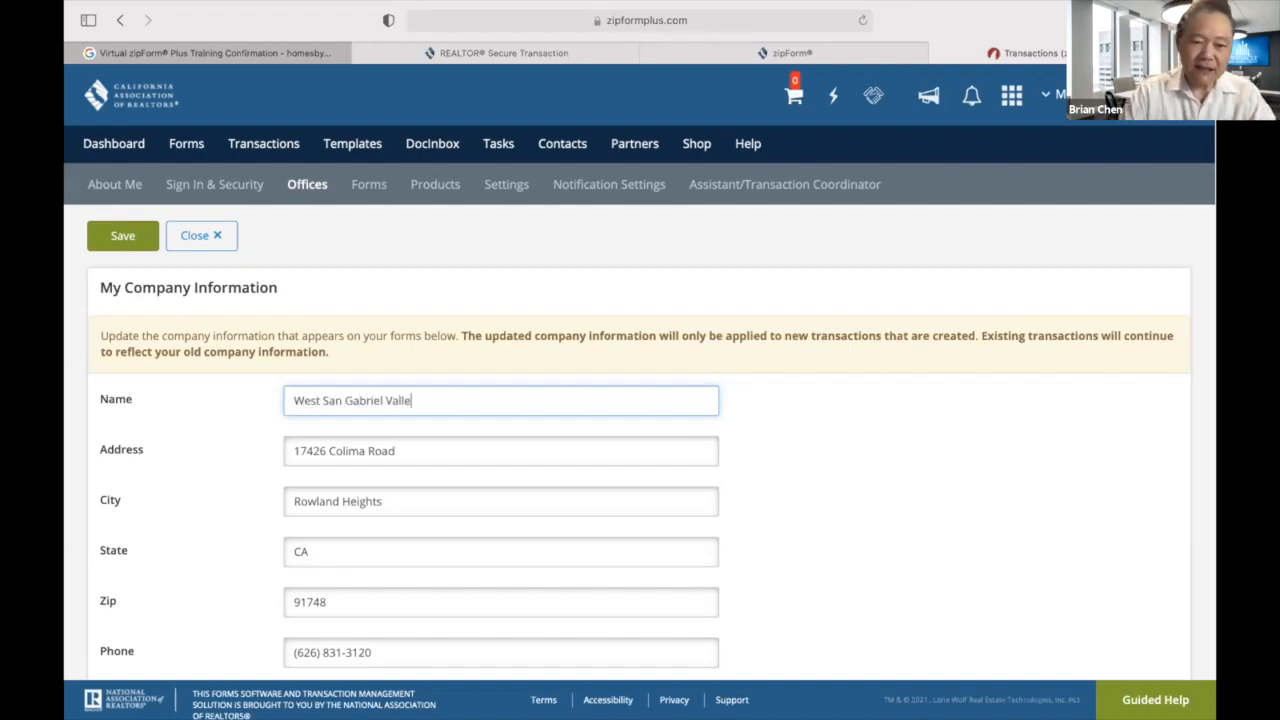
{"action": "type", "text": "y Real E"}
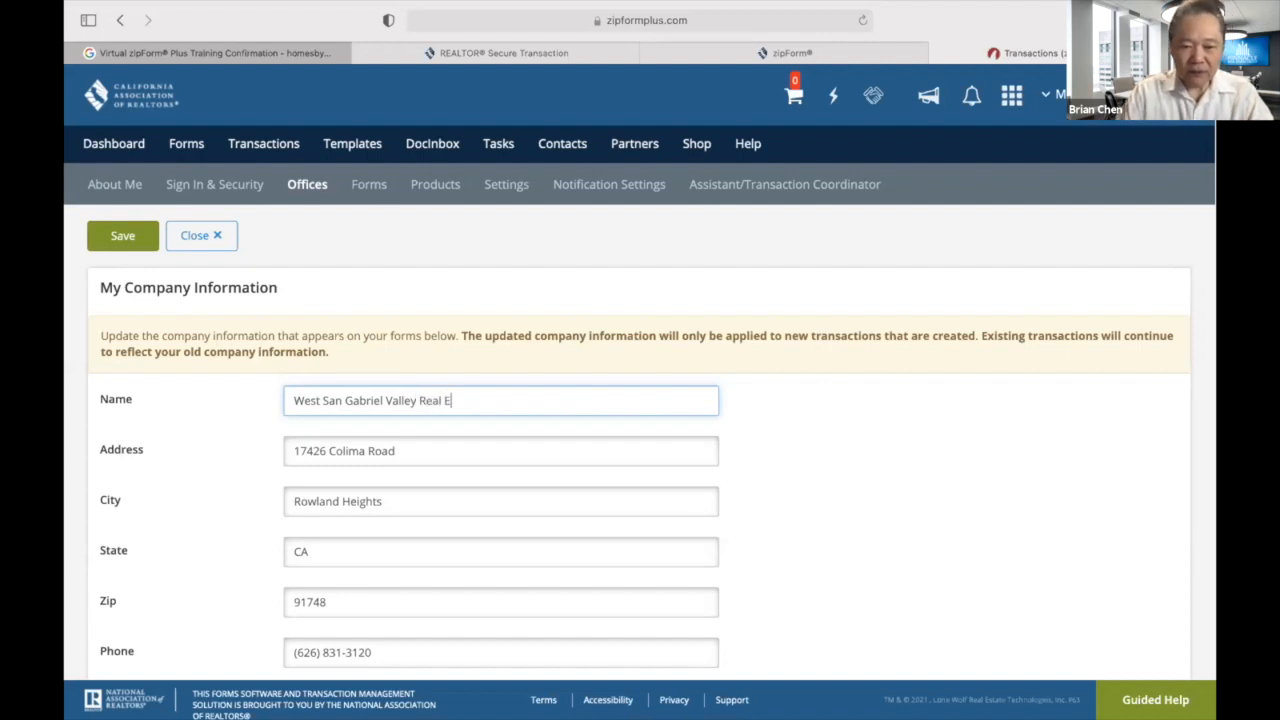
{"action": "type", "text": "state Group"}
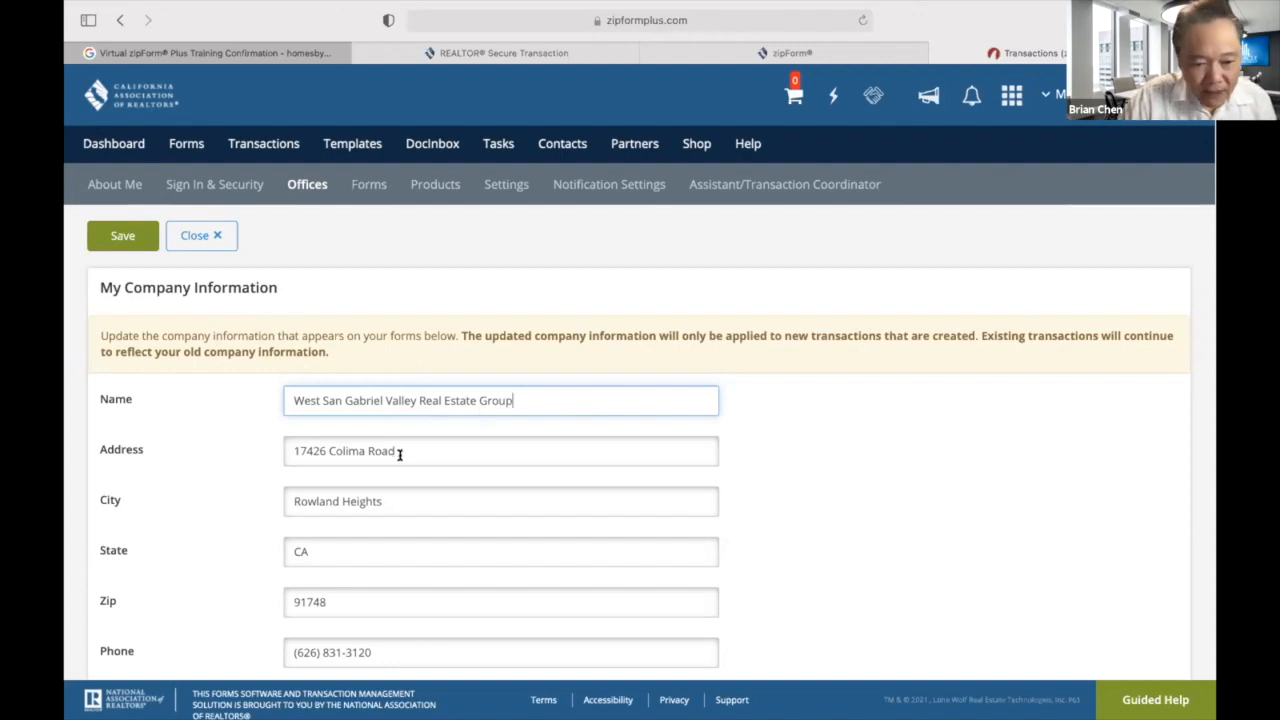
Enter the new office street address, set the city to San Gabriel, and correct the zip code.
{"action": "left_click_drag", "start_coordinate": [397, 452], "coordinate": [262, 450]}
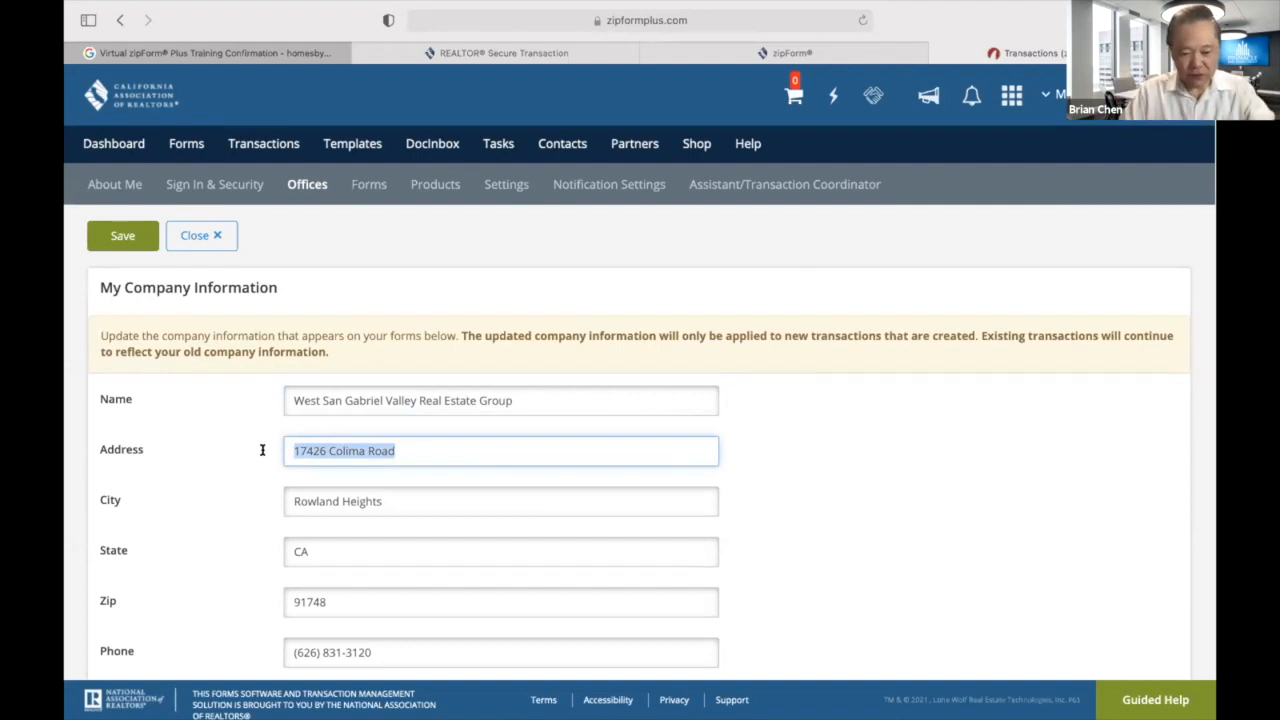
{"action": "type", "text": "123 "}
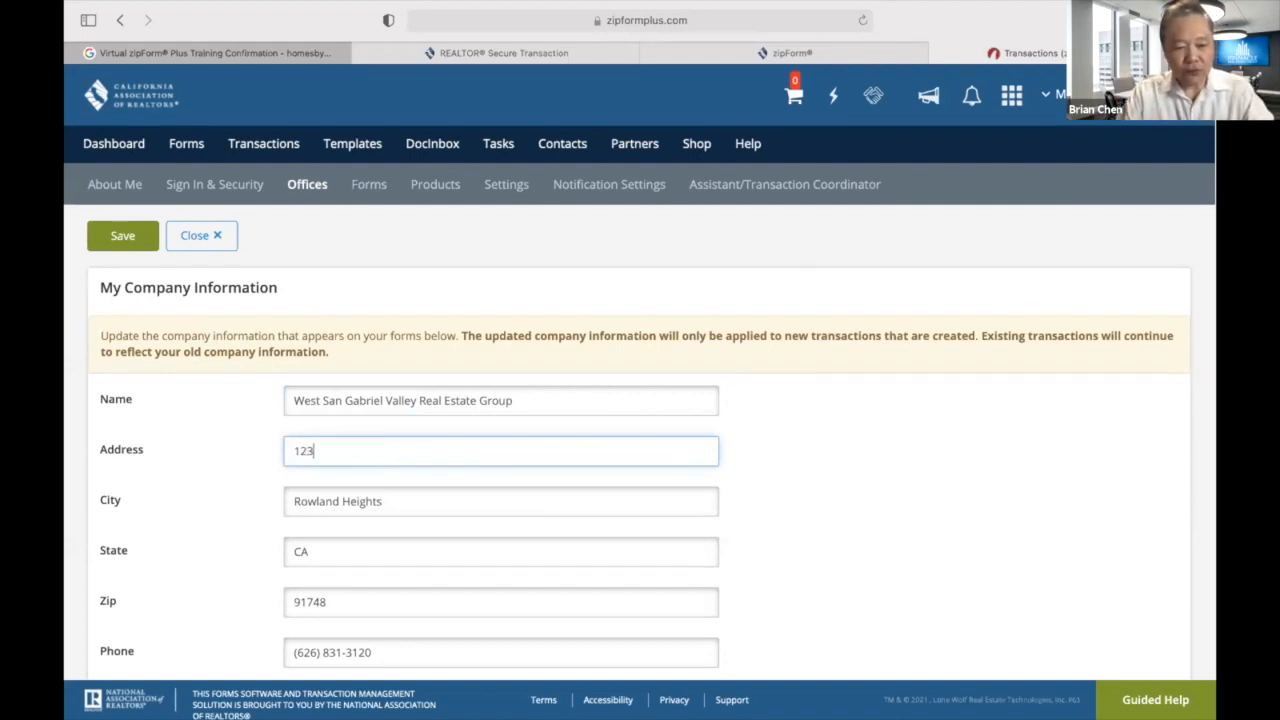
{"action": "type", "text": "Mai"}
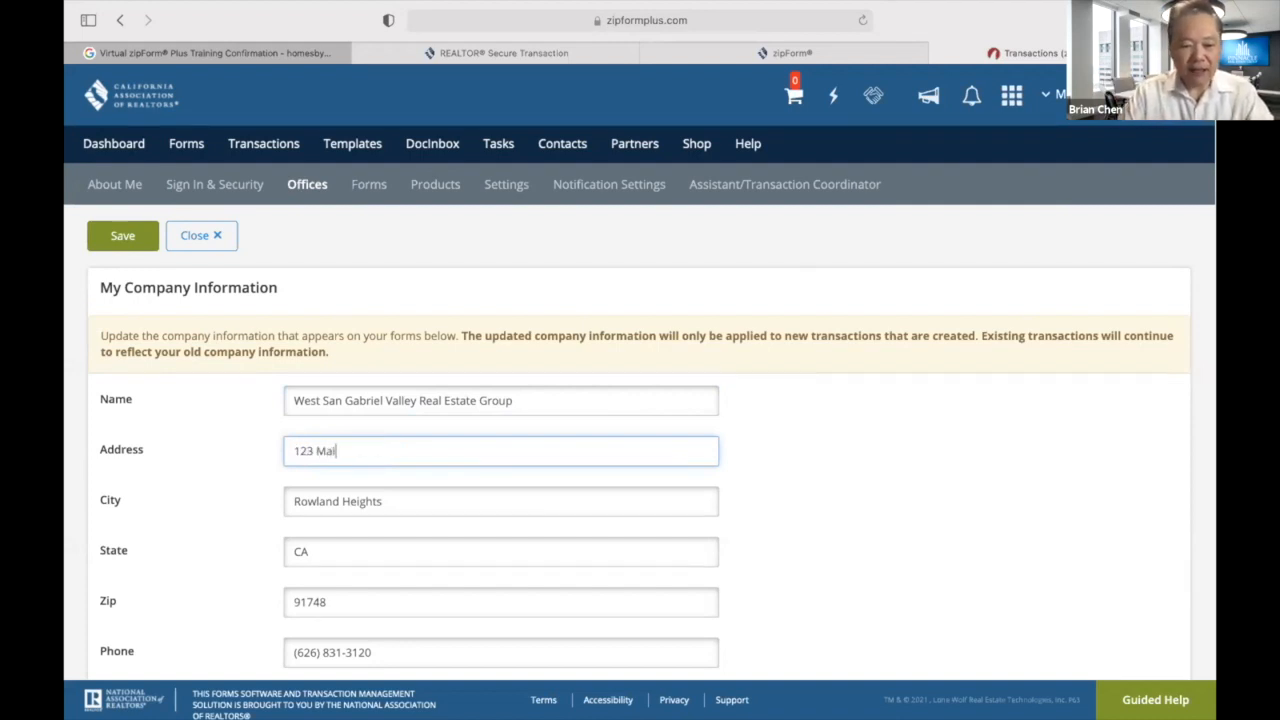
{"action": "type", "text": "n Street"}
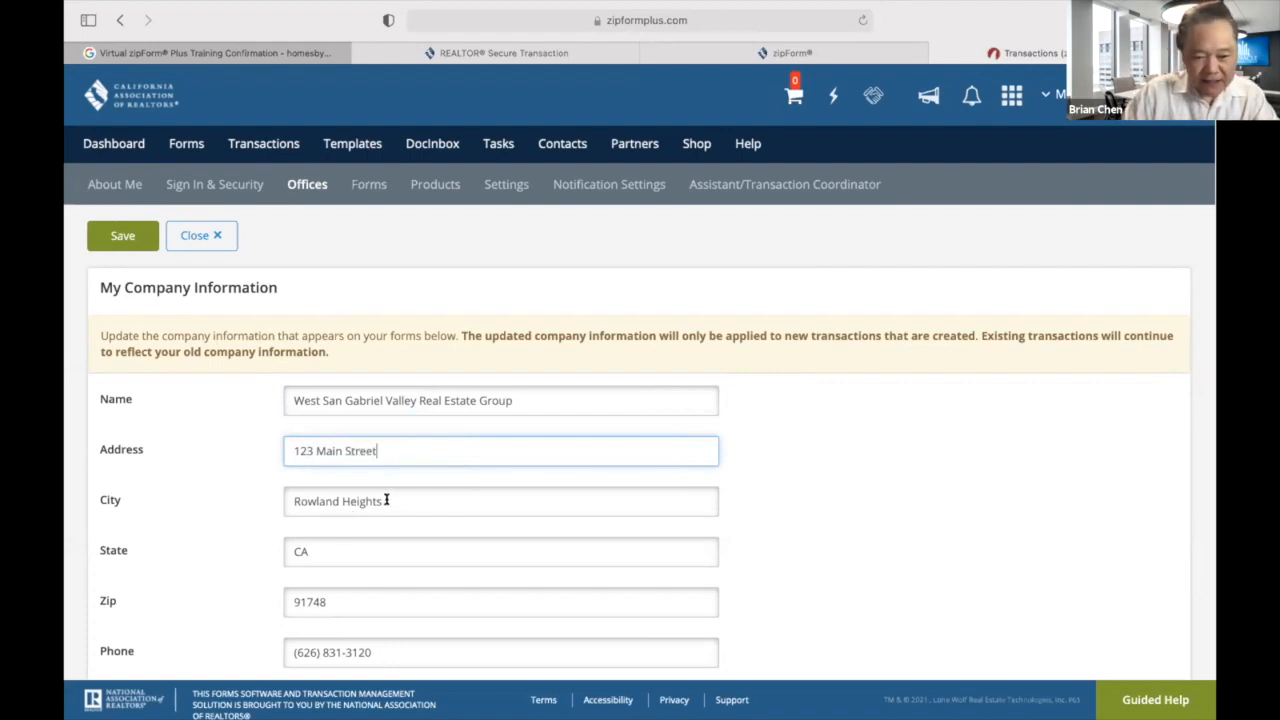
{"action": "left_click_drag", "start_coordinate": [385, 501], "coordinate": [233, 498]}
{"action": "type", "text": "San Gabriel"}
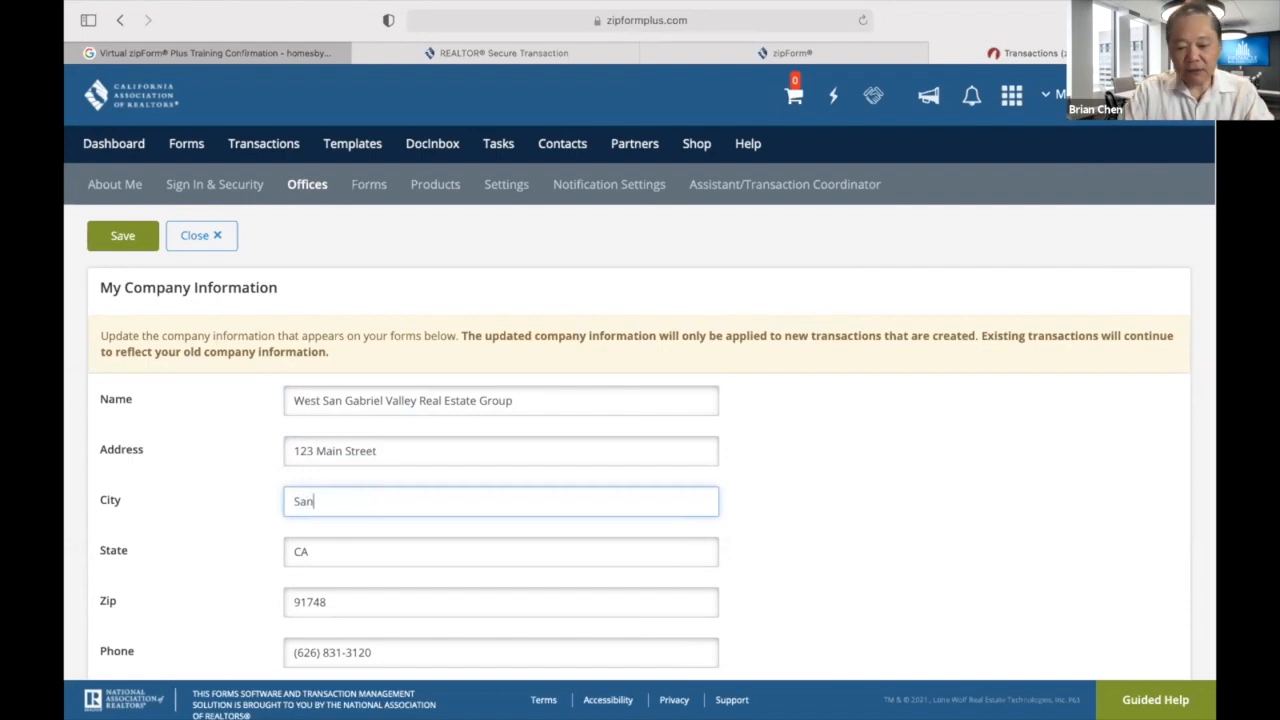
{"action": "double_click", "coordinate": [339, 449]}
{"action": "type", "text": "Noman"}
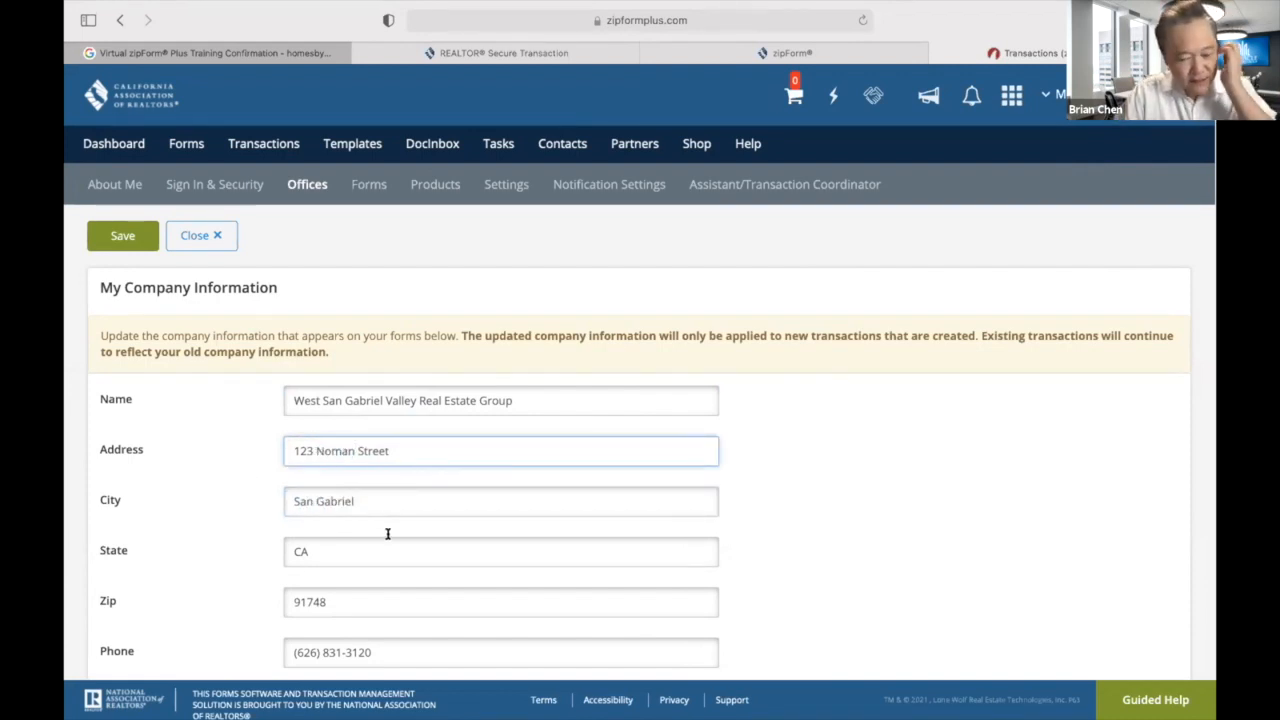
{"action": "left_click", "coordinate": [372, 602]}
{"action": "key", "text": "BackSpace"}
{"action": "key", "text": "BackSpace"}
{"action": "type", "text": "76"}
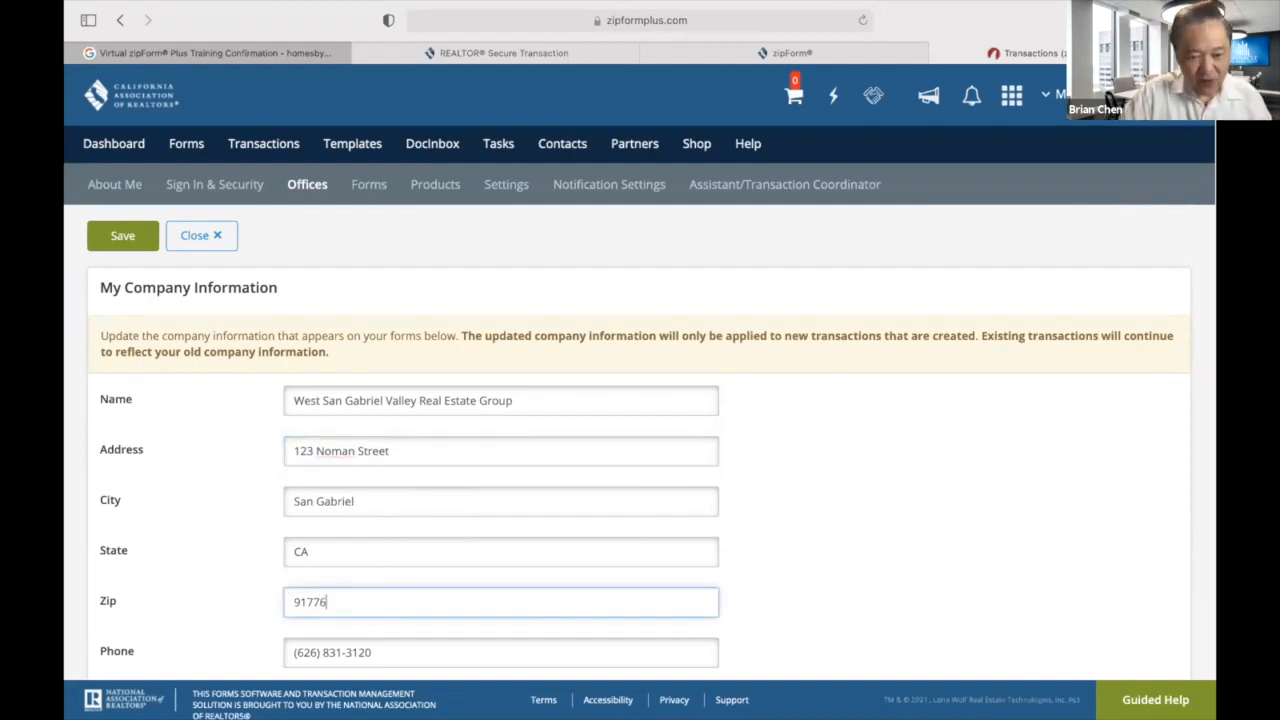
{"action": "scroll", "coordinate": [640, 400], "scroll_direction": "down", "scroll_amount": 3}
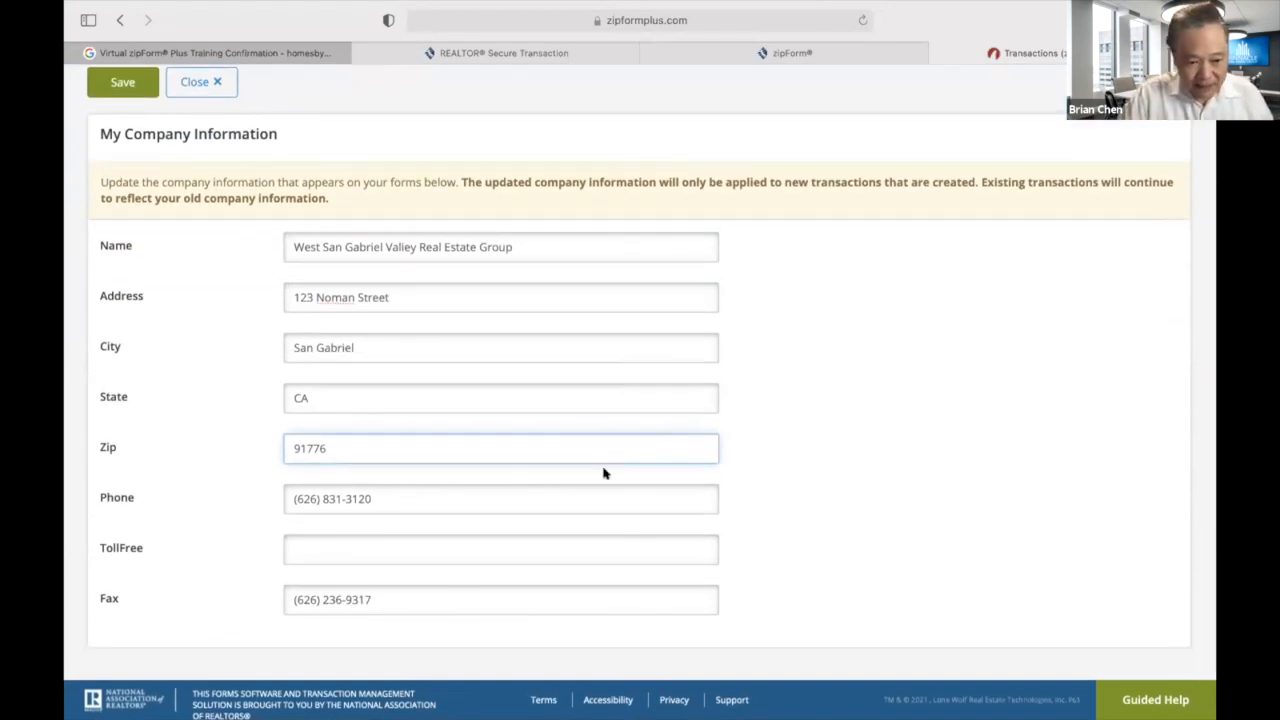
Check the TollFree and Fax fields, then save the updated company information.
{"action": "scroll", "coordinate": [766, 486], "scroll_direction": "up", "scroll_amount": 3}
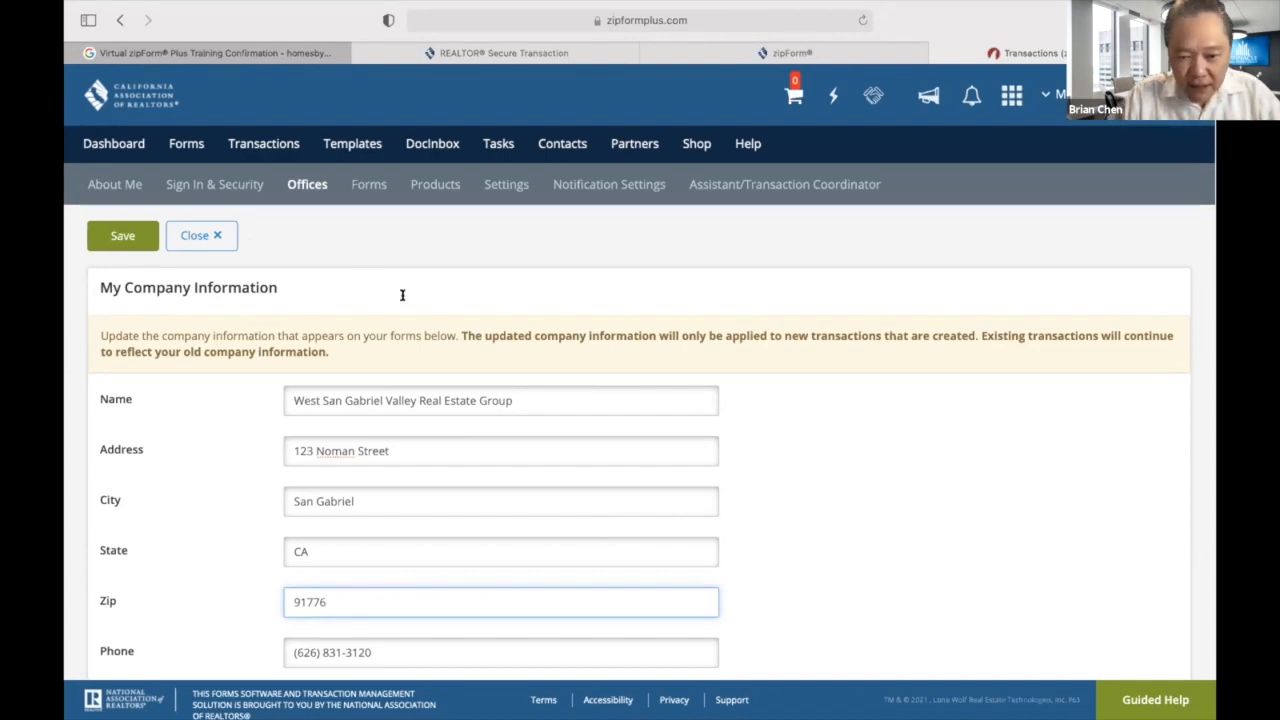
{"action": "scroll", "coordinate": [731, 471], "scroll_direction": "down", "scroll_amount": 3}
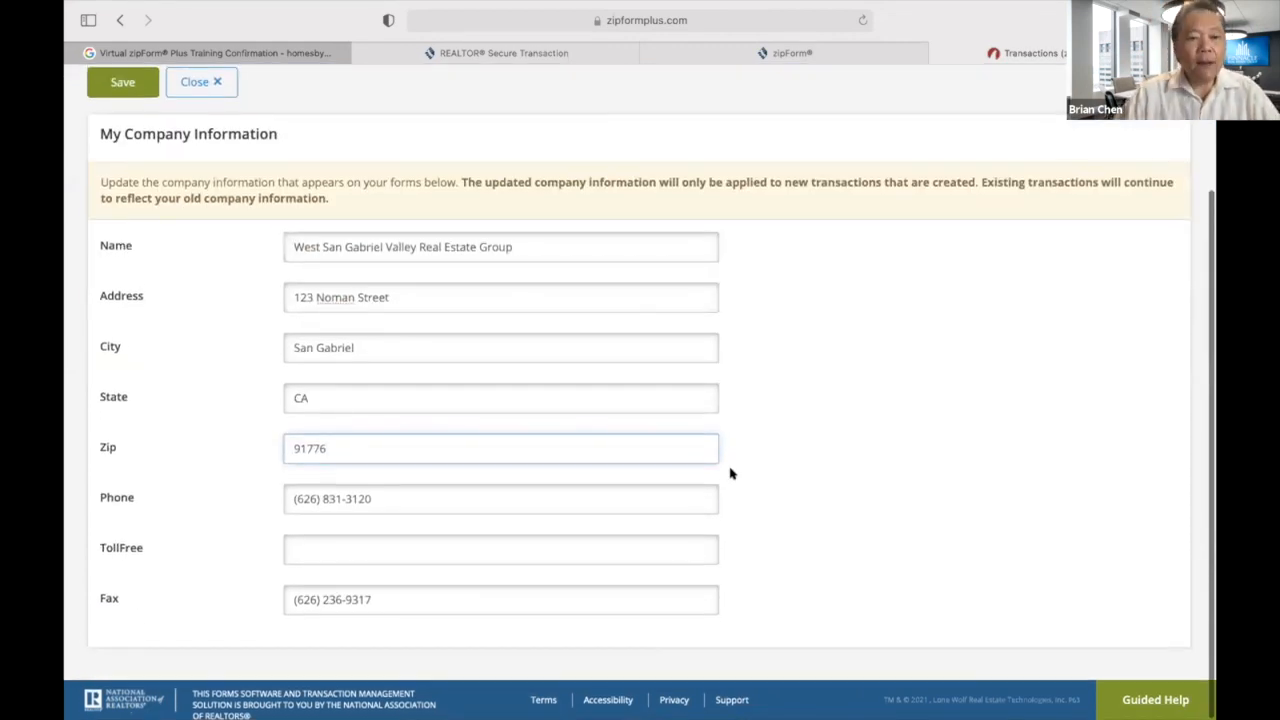
{"action": "scroll", "coordinate": [731, 471], "scroll_direction": "up", "scroll_amount": 3}
{"action": "left_click", "coordinate": [131, 236]}
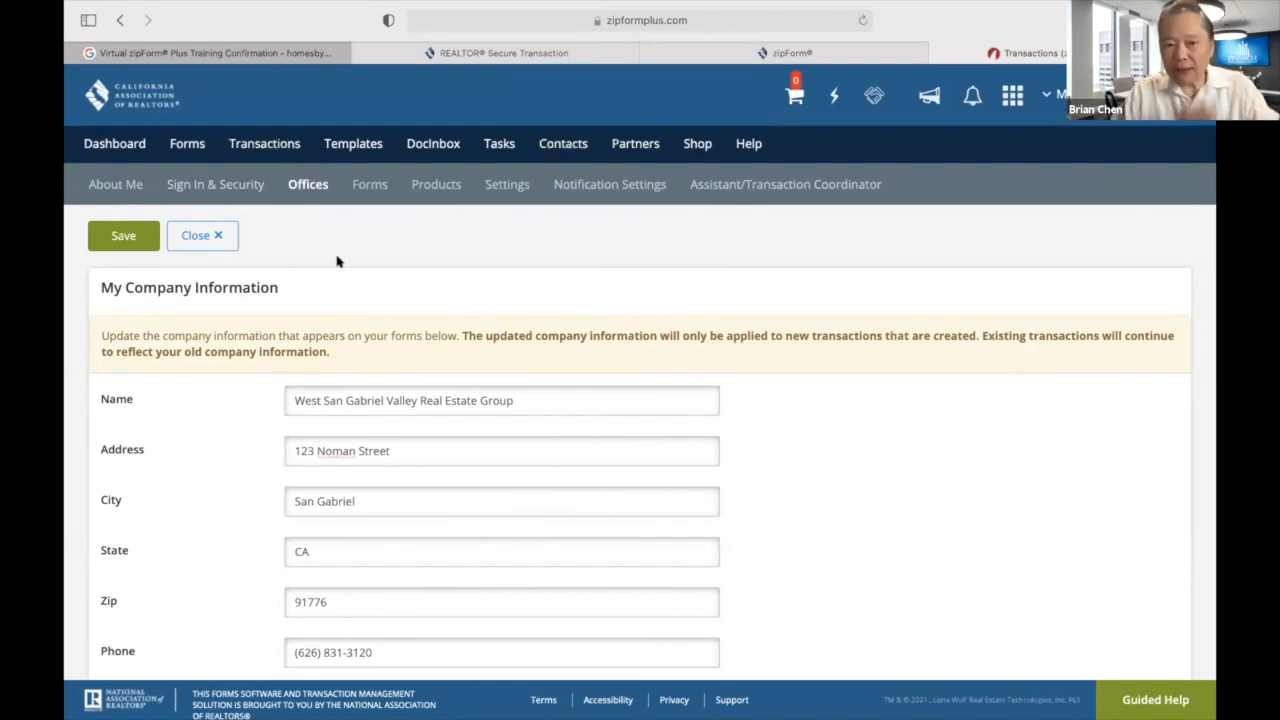
Close office settings and start a New Purchase or Offer transaction.
{"action": "left_click", "coordinate": [201, 236]}
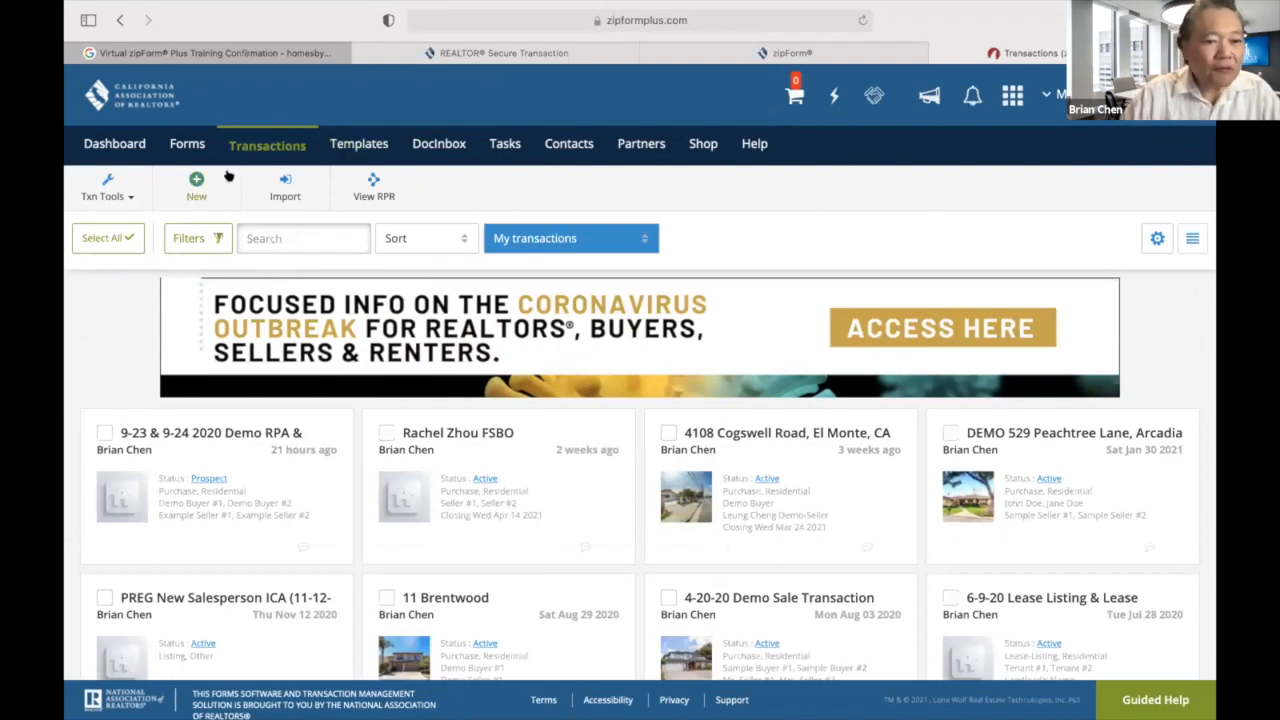
{"action": "left_click", "coordinate": [189, 188]}
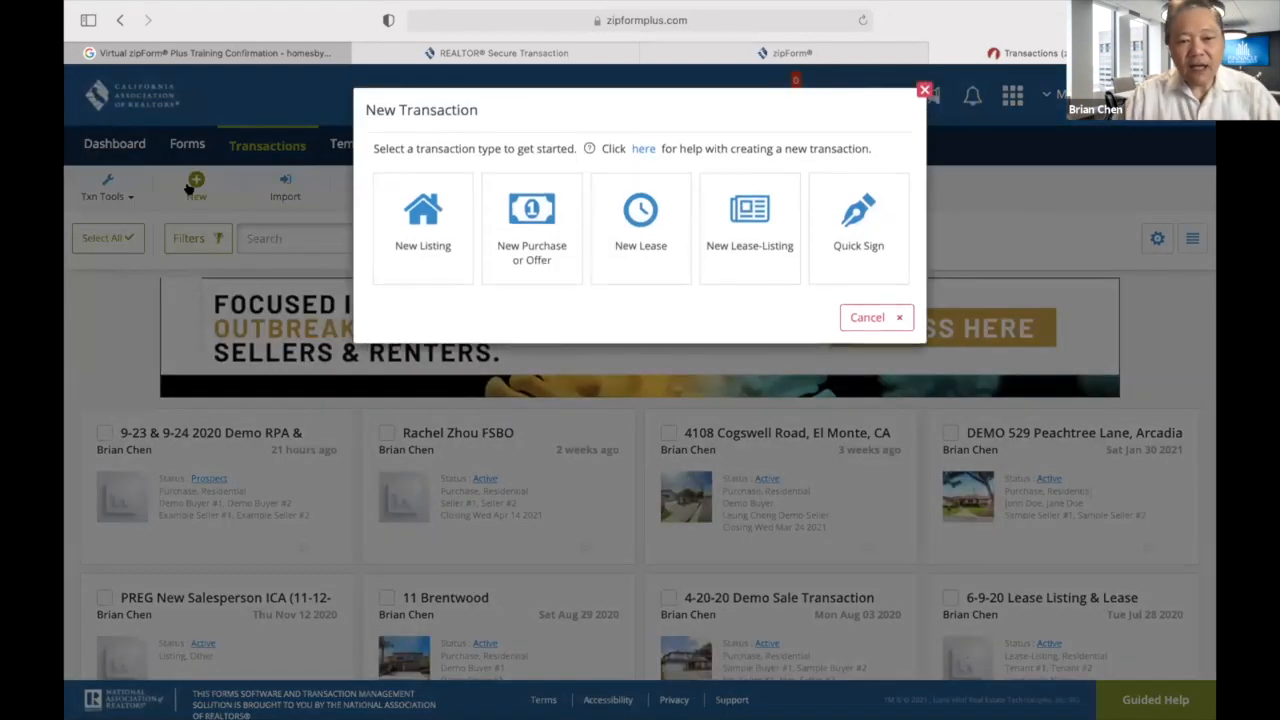
{"action": "left_click", "coordinate": [524, 240]}
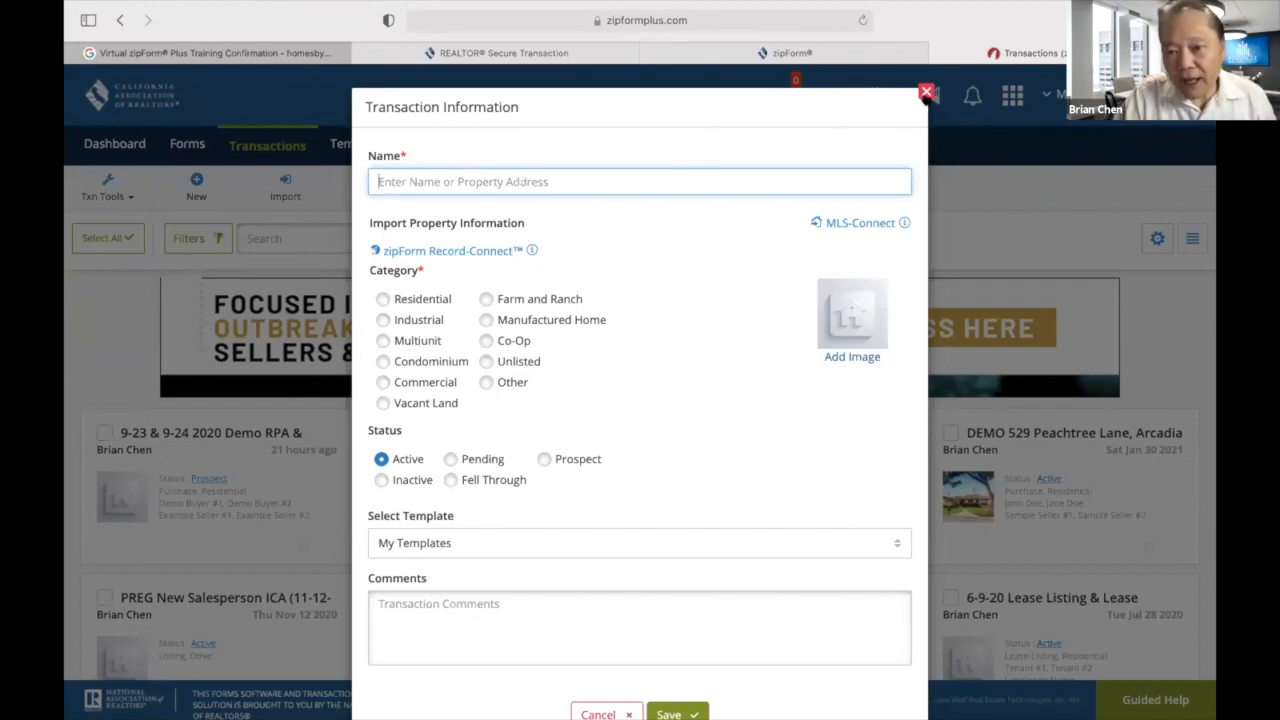
Cancel the Transaction Information form and go back via Forms to the Transactions list.
{"action": "left_click", "coordinate": [925, 92]}
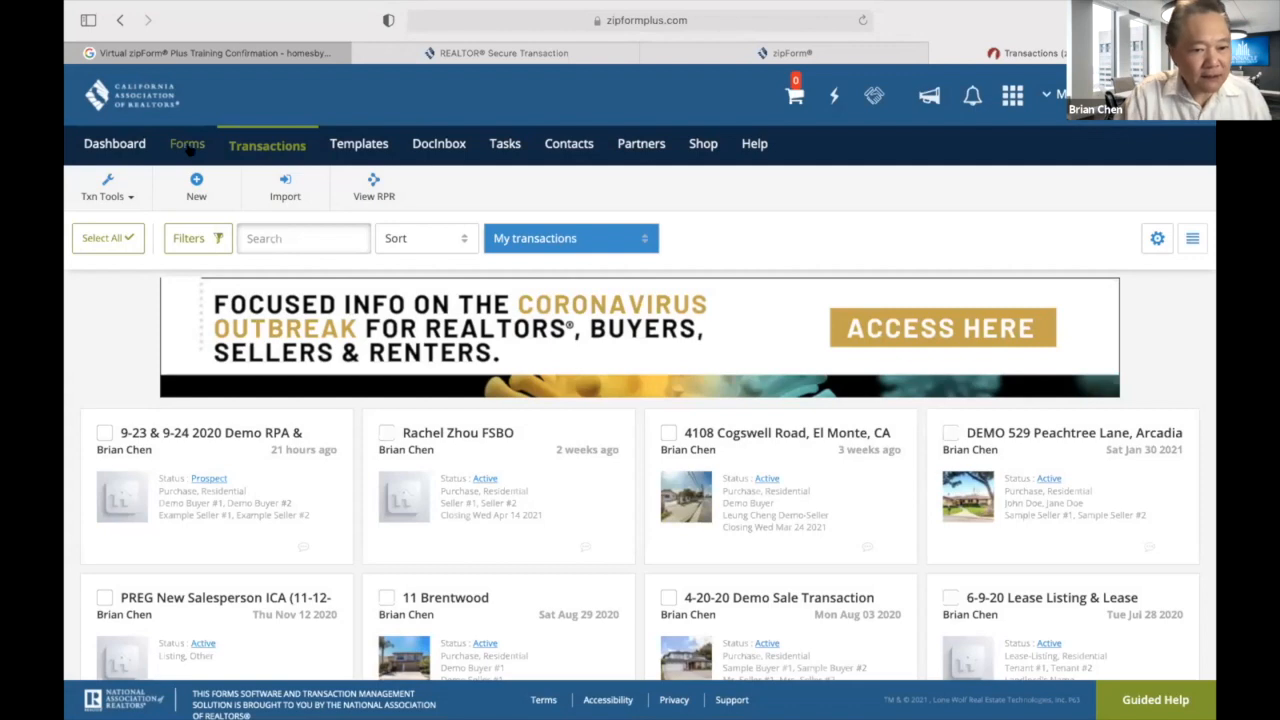
{"action": "left_click", "coordinate": [180, 146]}
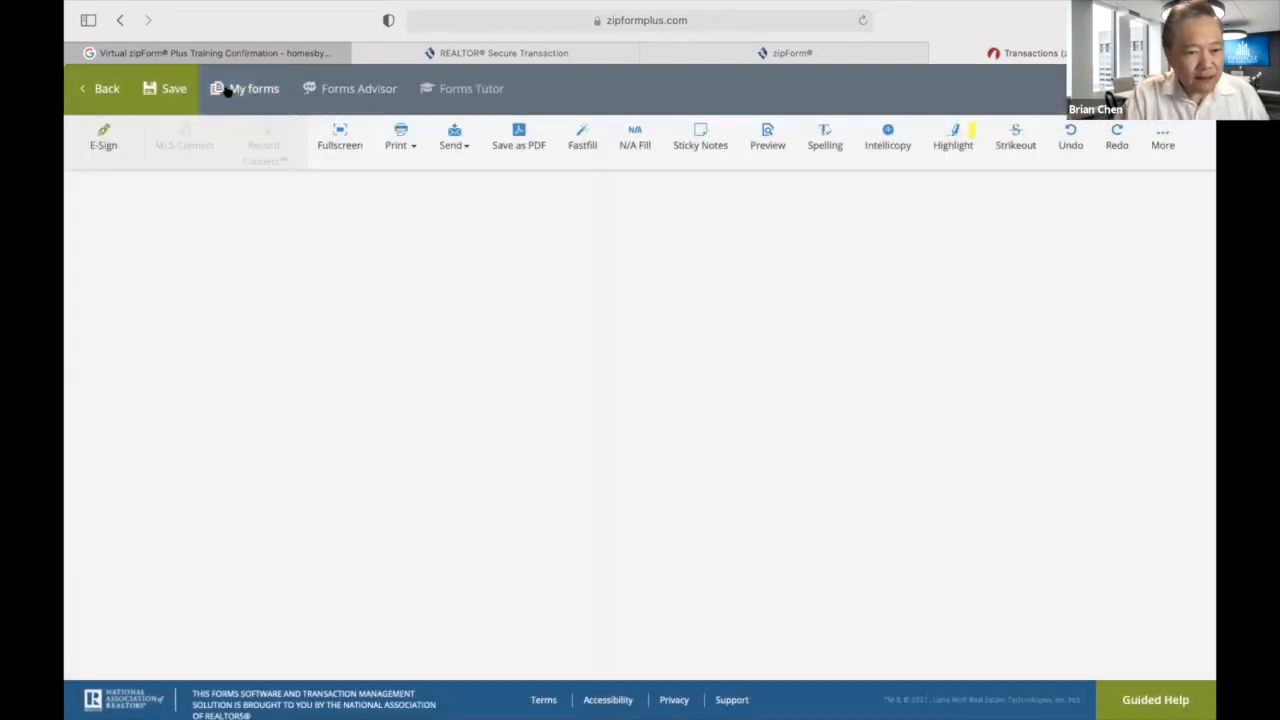
{"action": "left_click", "coordinate": [240, 89]}
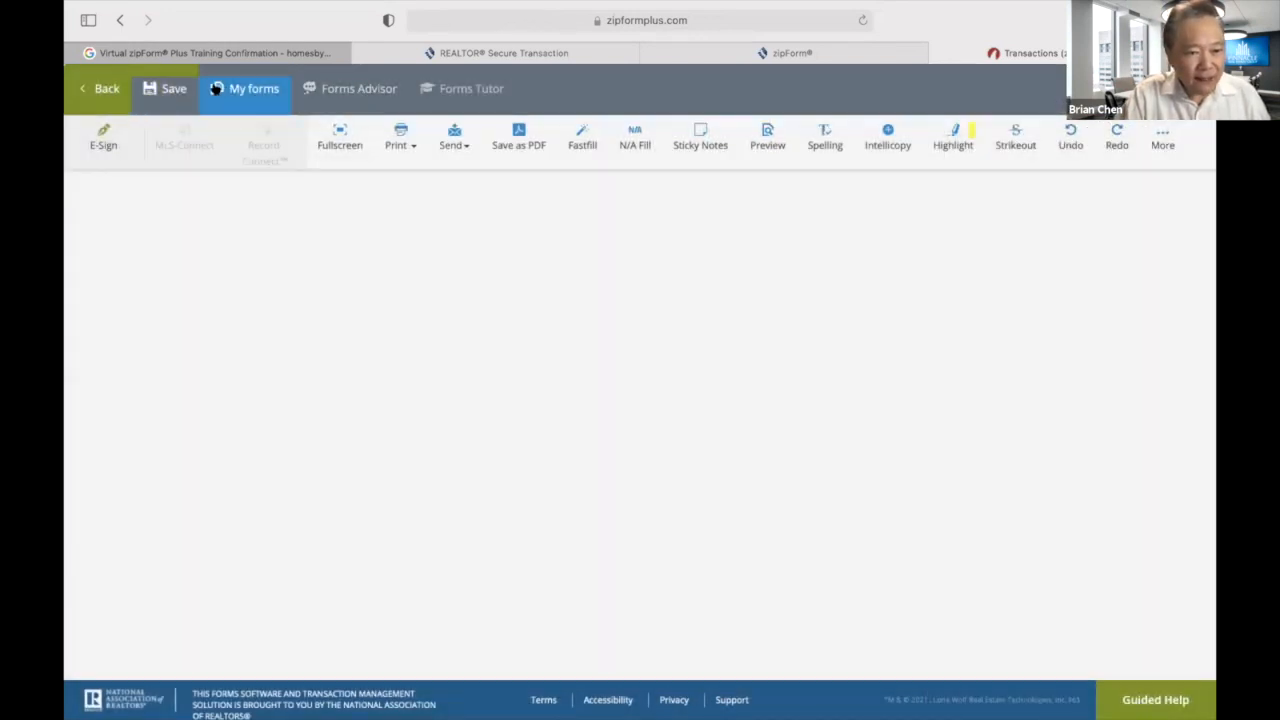
{"action": "left_click", "coordinate": [108, 88]}
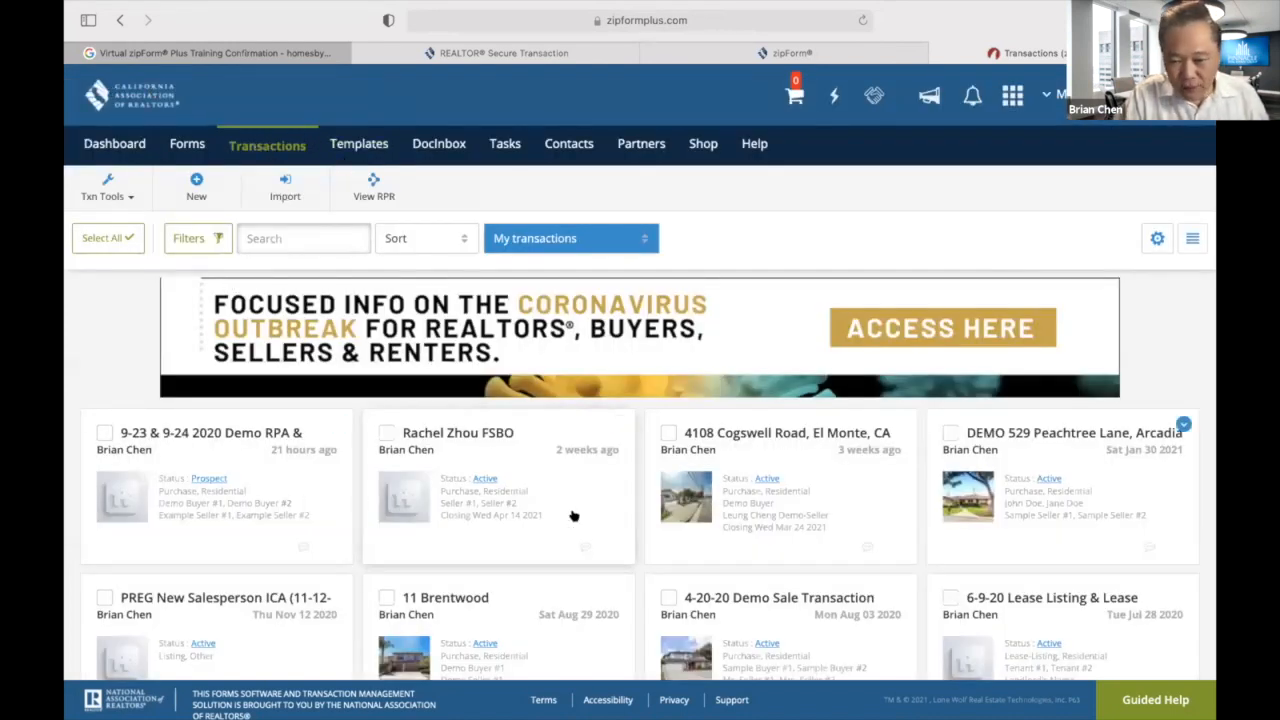
Select the demo3-12, DEMO Condo-30 and Demo RES Purchase 45-Day templates and delete them.
{"action": "left_click", "coordinate": [355, 146]}
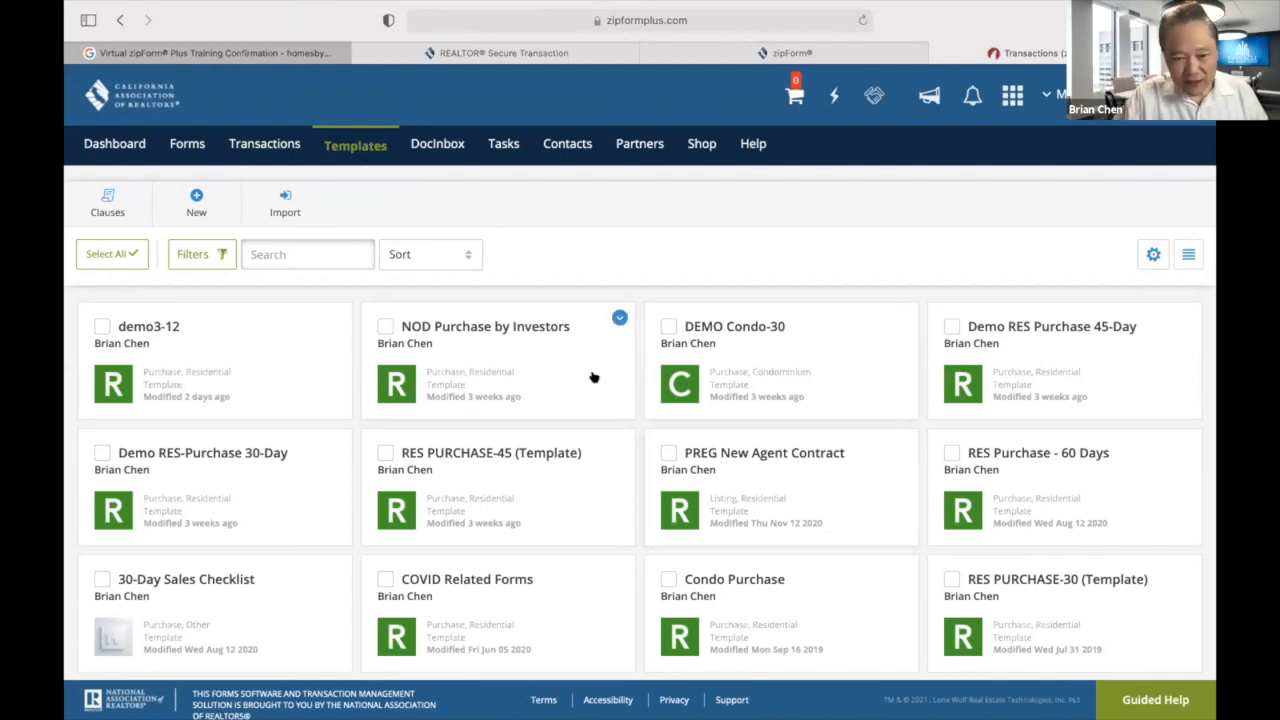
{"action": "scroll", "coordinate": [737, 434], "scroll_direction": "down", "scroll_amount": 1}
{"action": "scroll", "coordinate": [737, 434], "scroll_direction": "down", "scroll_amount": 2}
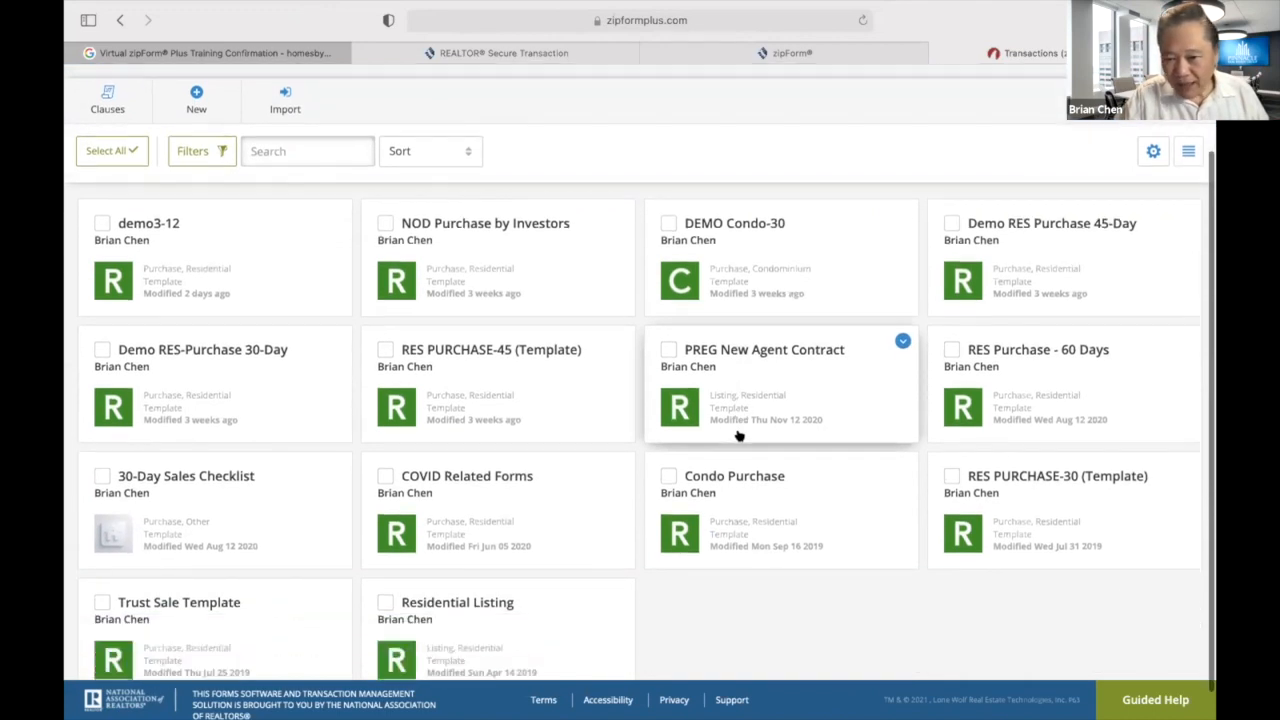
{"action": "left_click", "coordinate": [949, 224]}
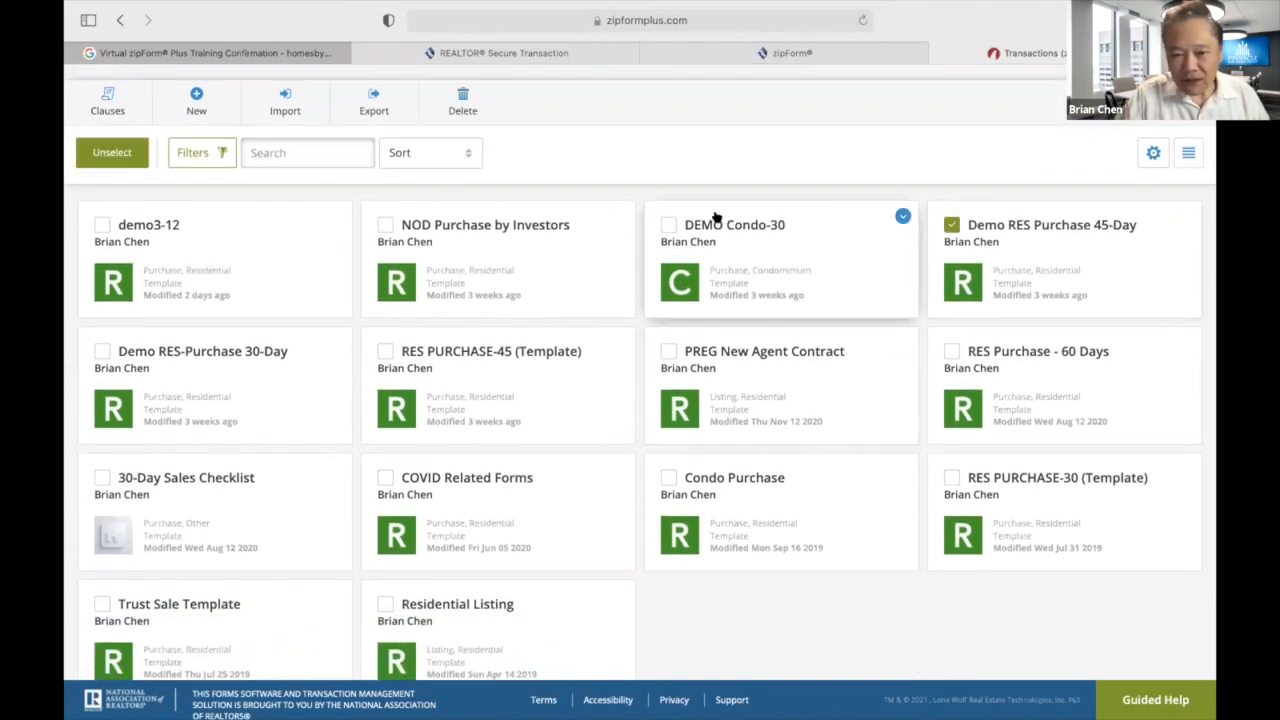
{"action": "left_click", "coordinate": [668, 224]}
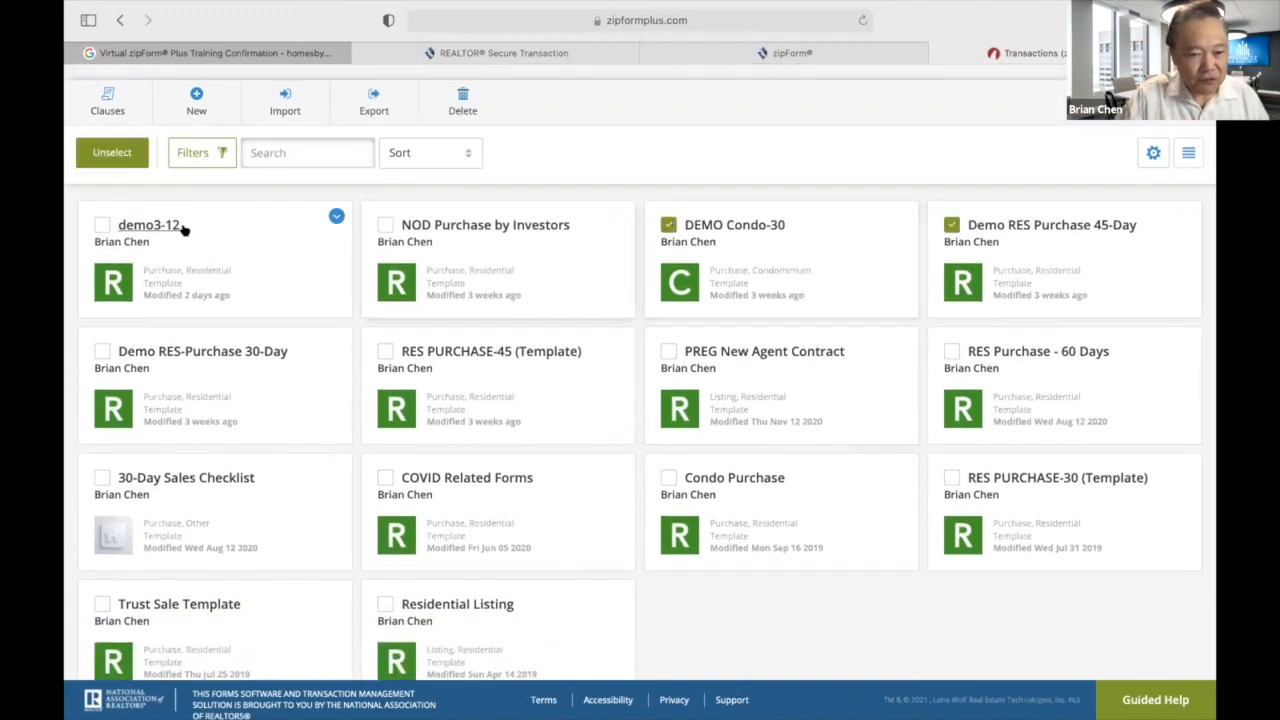
{"action": "left_click", "coordinate": [102, 224]}
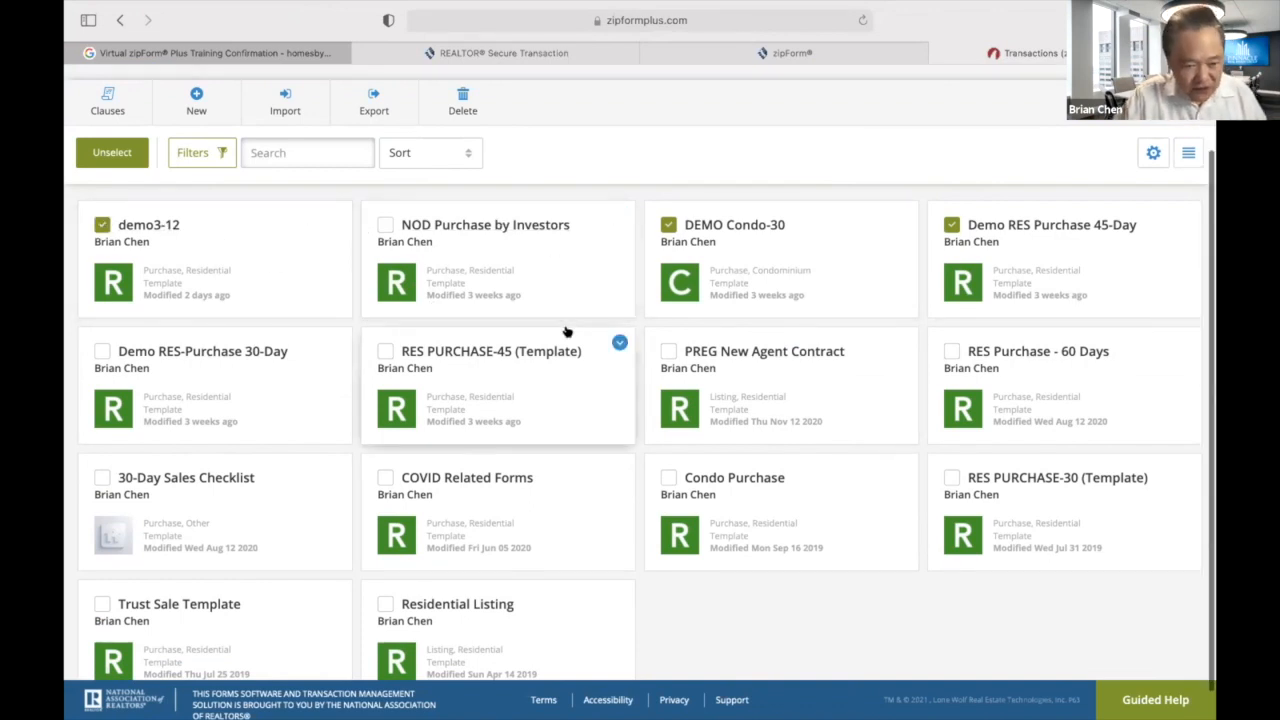
{"action": "scroll", "coordinate": [566, 330], "scroll_direction": "down", "scroll_amount": 1}
{"action": "scroll", "coordinate": [566, 330], "scroll_direction": "up", "scroll_amount": 3}
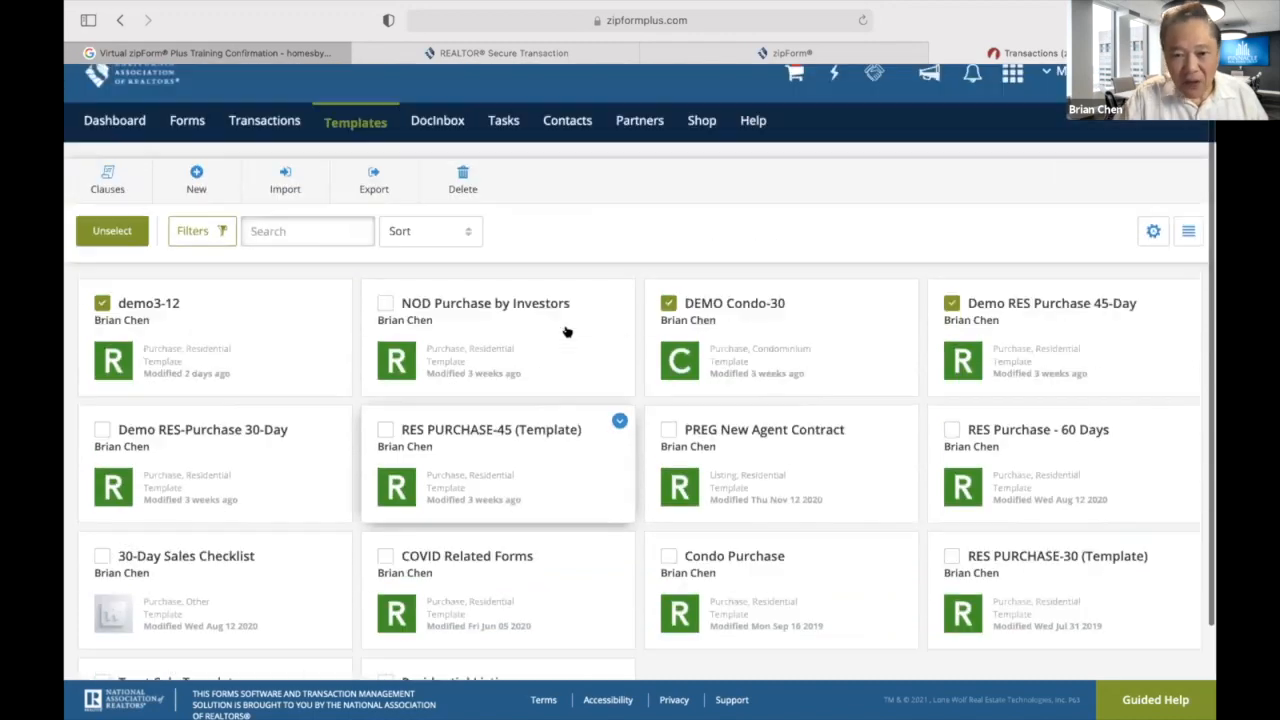
{"action": "left_click", "coordinate": [463, 200]}
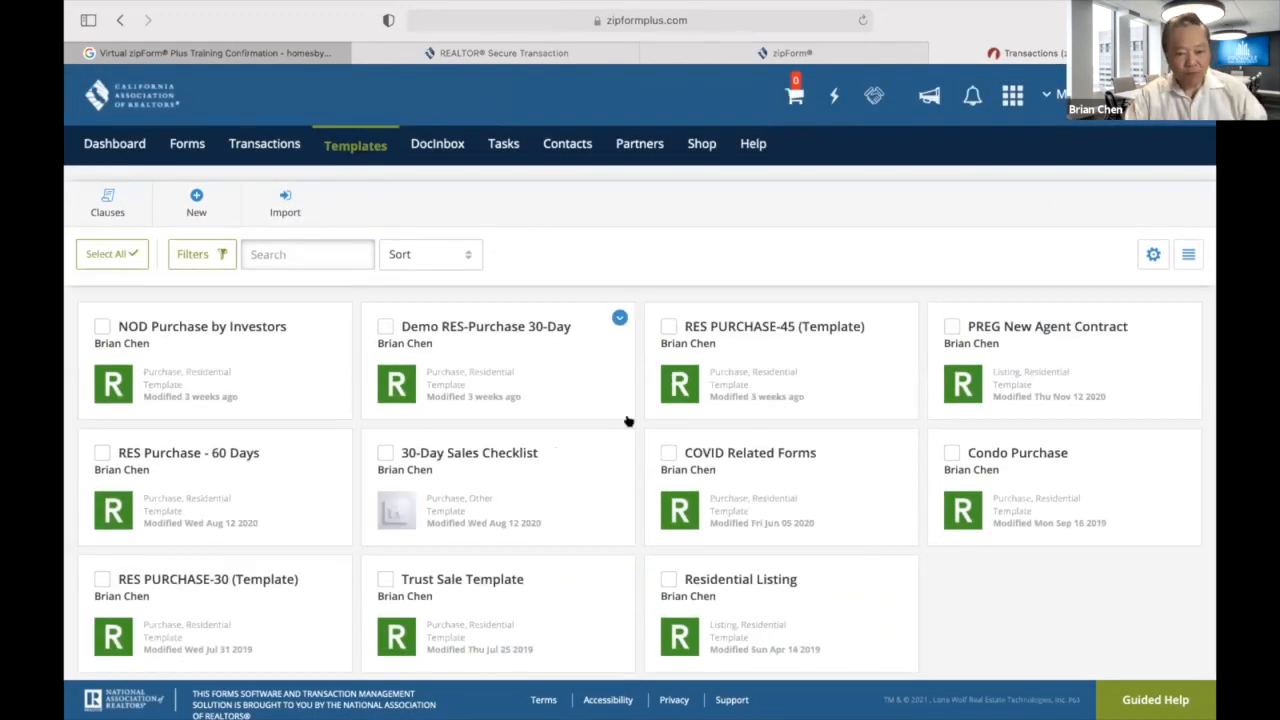
Delete the Demo RES-Purchase 30-Day template with confirmation, then open the RES PURCHASE-30 template.
{"action": "left_click", "coordinate": [385, 327]}
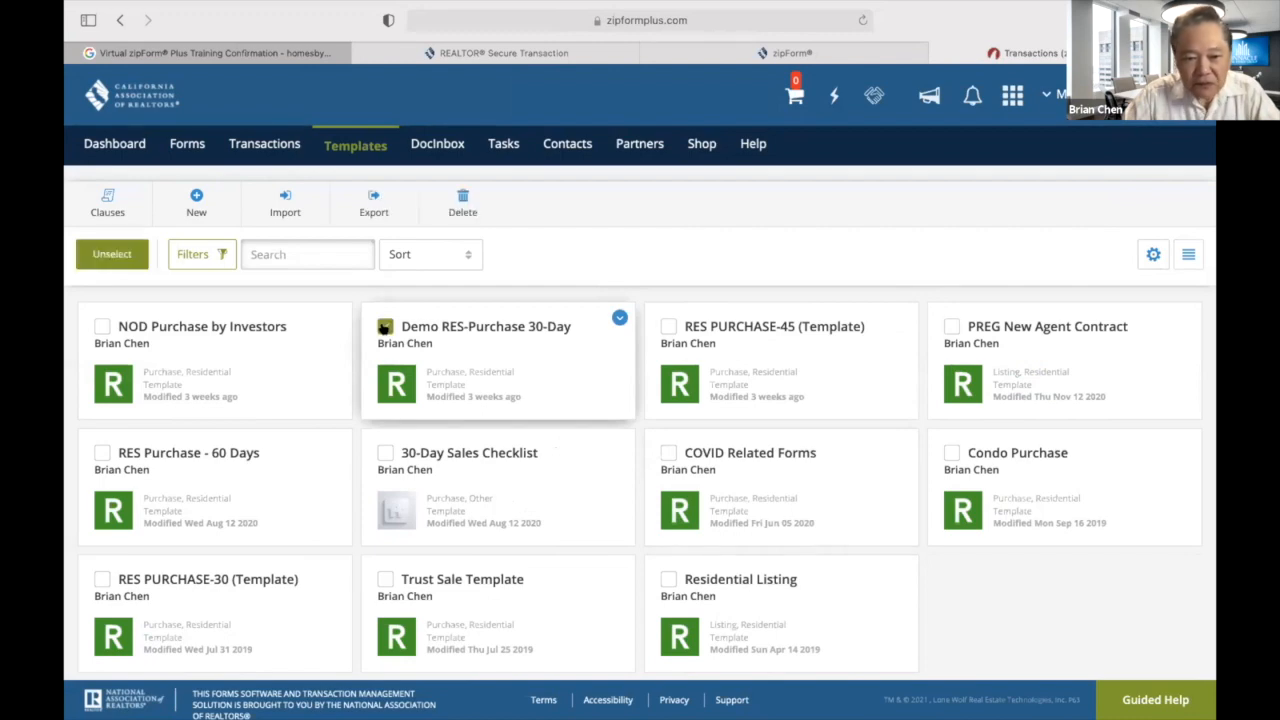
{"action": "left_click", "coordinate": [463, 200]}
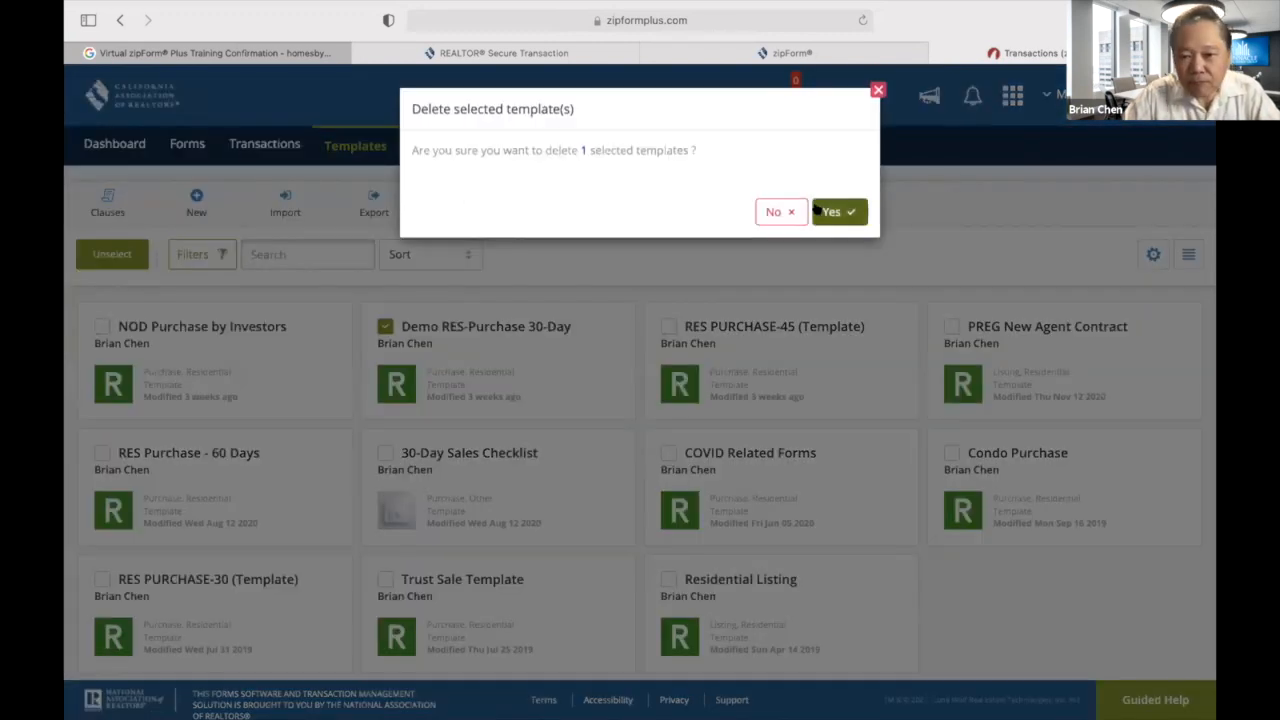
{"action": "left_click", "coordinate": [836, 211]}
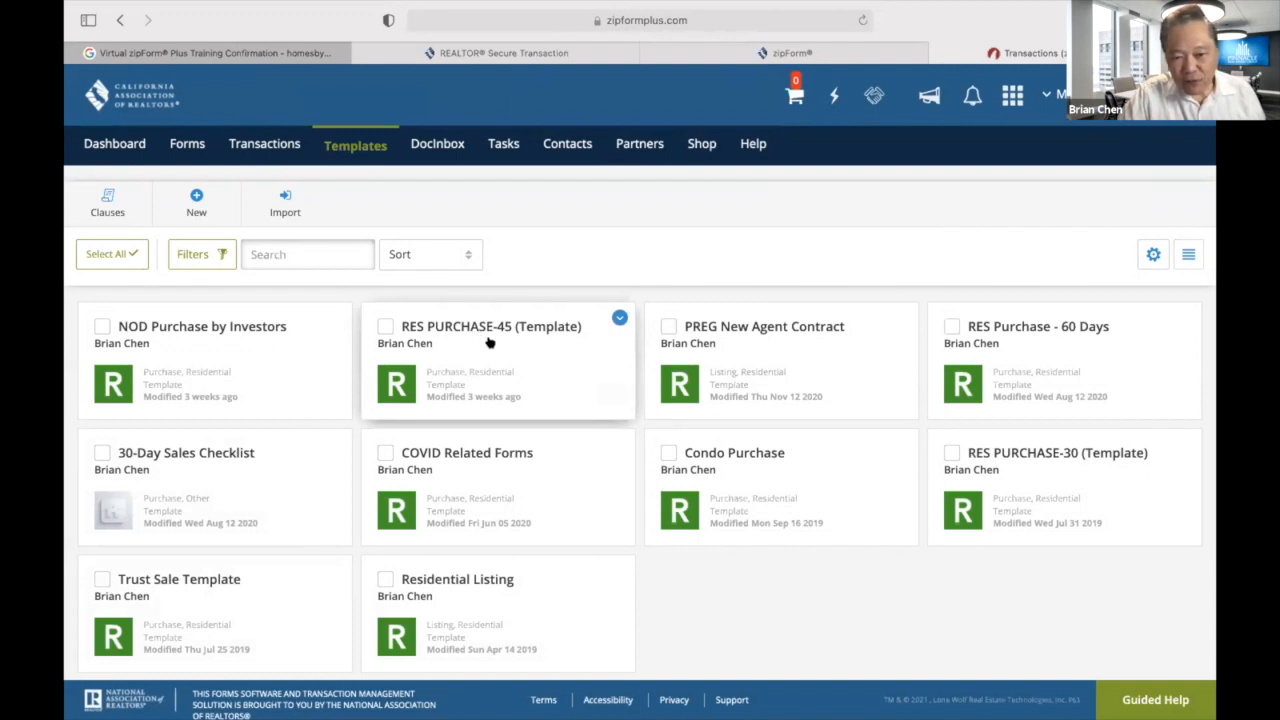
{"action": "left_click", "coordinate": [1041, 463]}
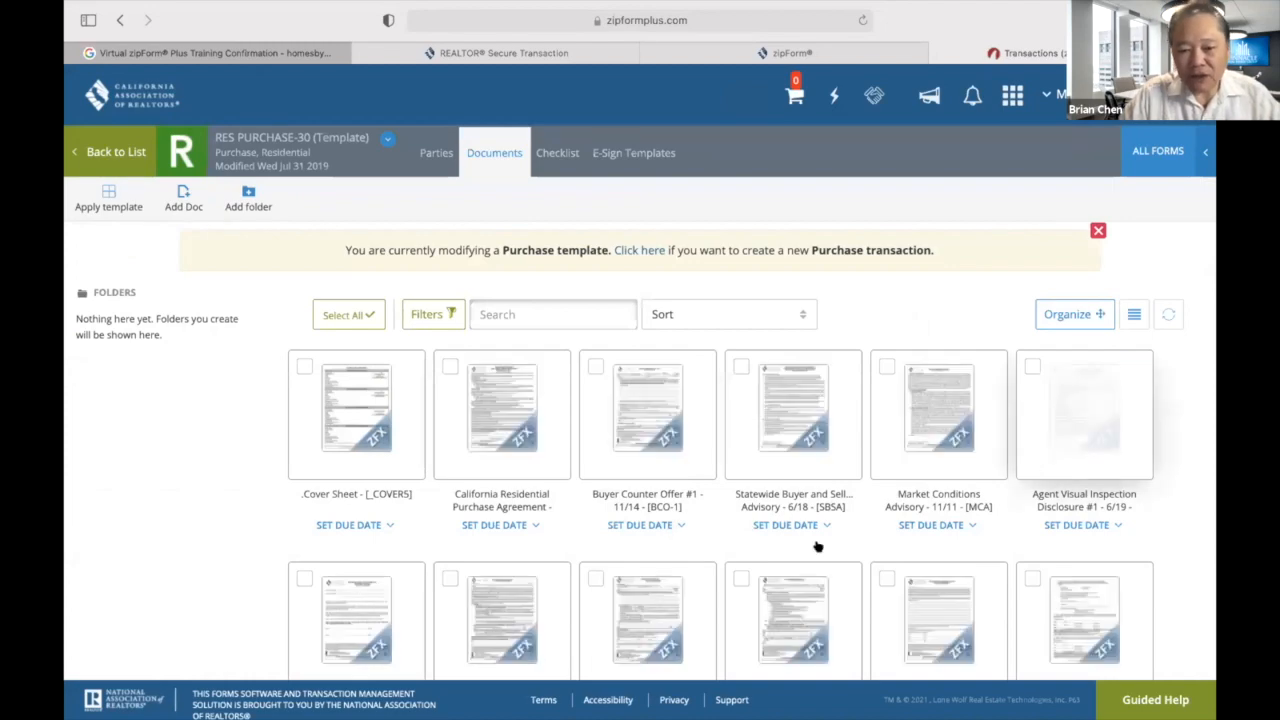
Browse the RES PURCHASE-30 document thumbnails and load the California Residential Purchase Agreement form.
{"action": "scroll", "coordinate": [612, 594], "scroll_direction": "down", "scroll_amount": 4}
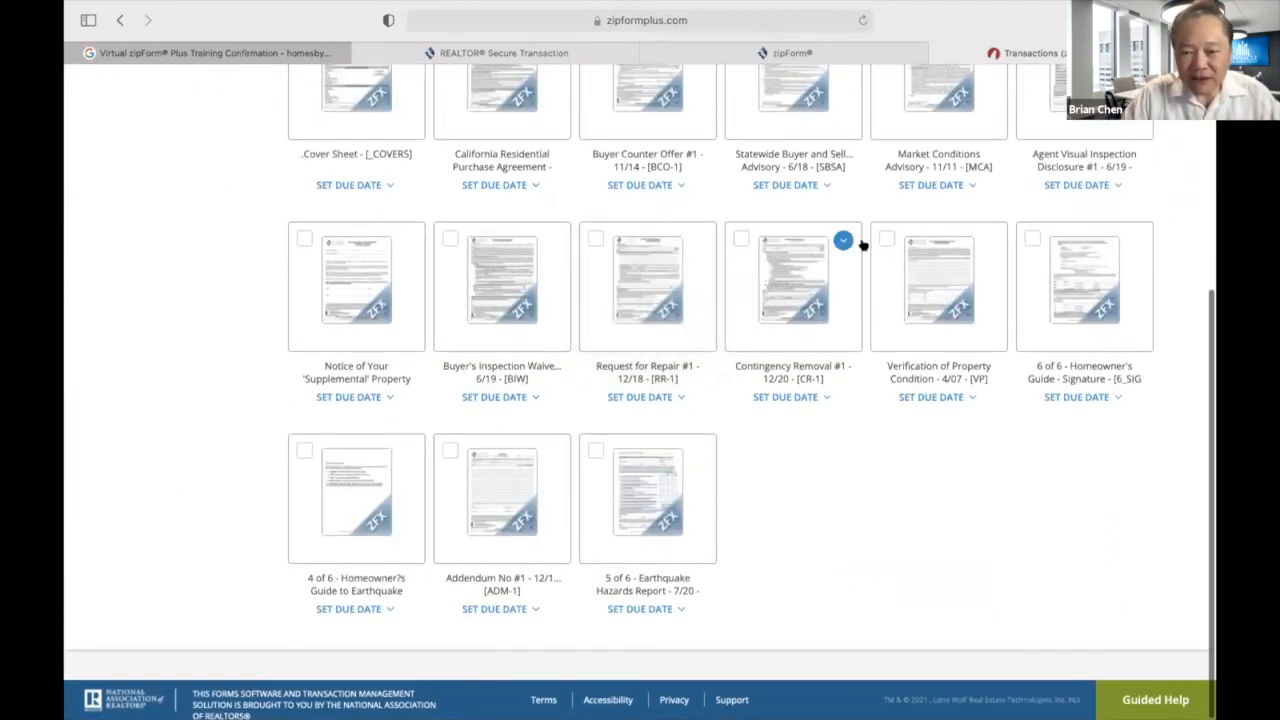
{"action": "left_click", "coordinate": [697, 240]}
{"action": "scroll", "coordinate": [704, 246], "scroll_direction": "up", "scroll_amount": 2}
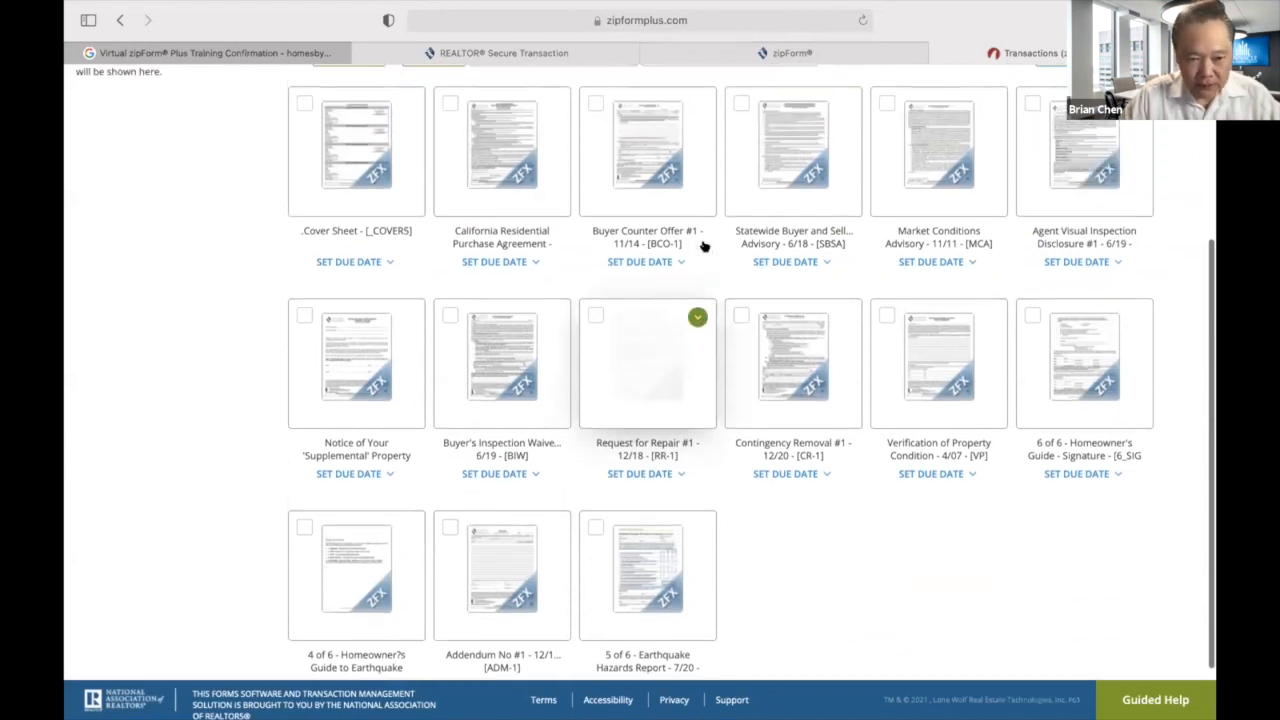
{"action": "left_click", "coordinate": [478, 235]}
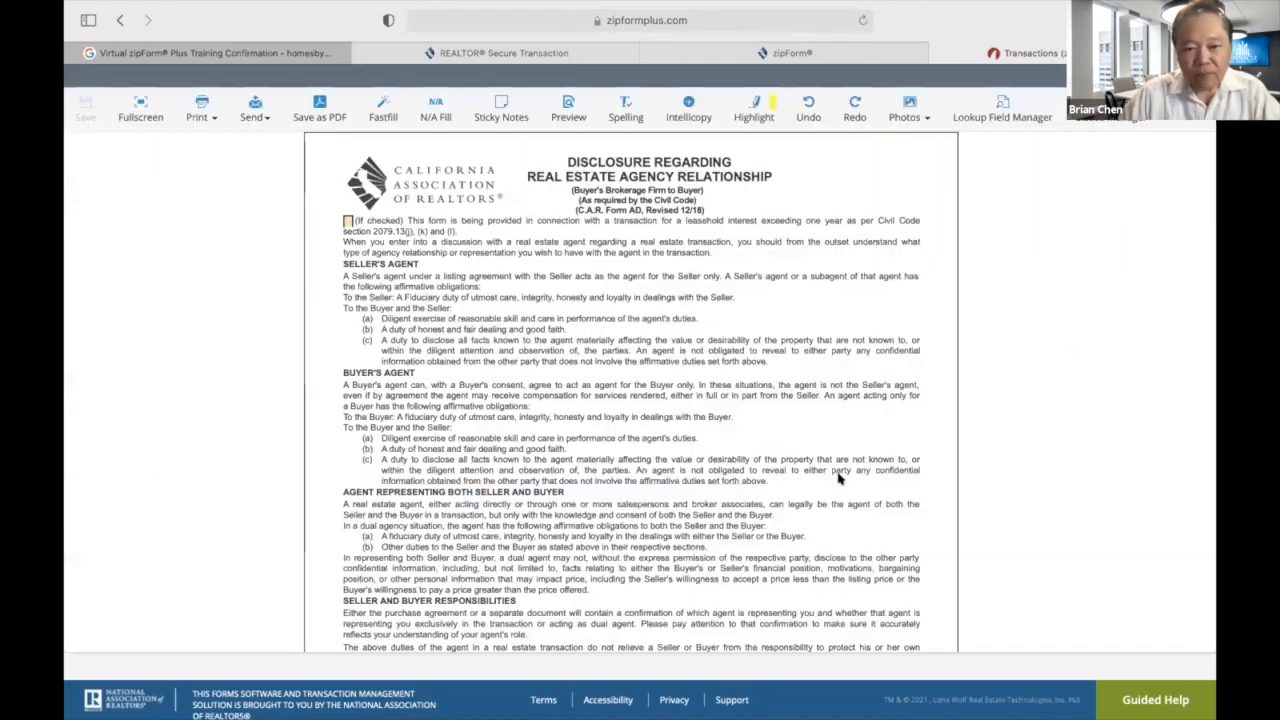
Tick the second Buyer acknowledgement box in the purchase agreement.
{"action": "scroll", "coordinate": [656, 473], "scroll_direction": "down", "scroll_amount": 2}
{"action": "scroll", "coordinate": [656, 473], "scroll_direction": "down", "scroll_amount": 5}
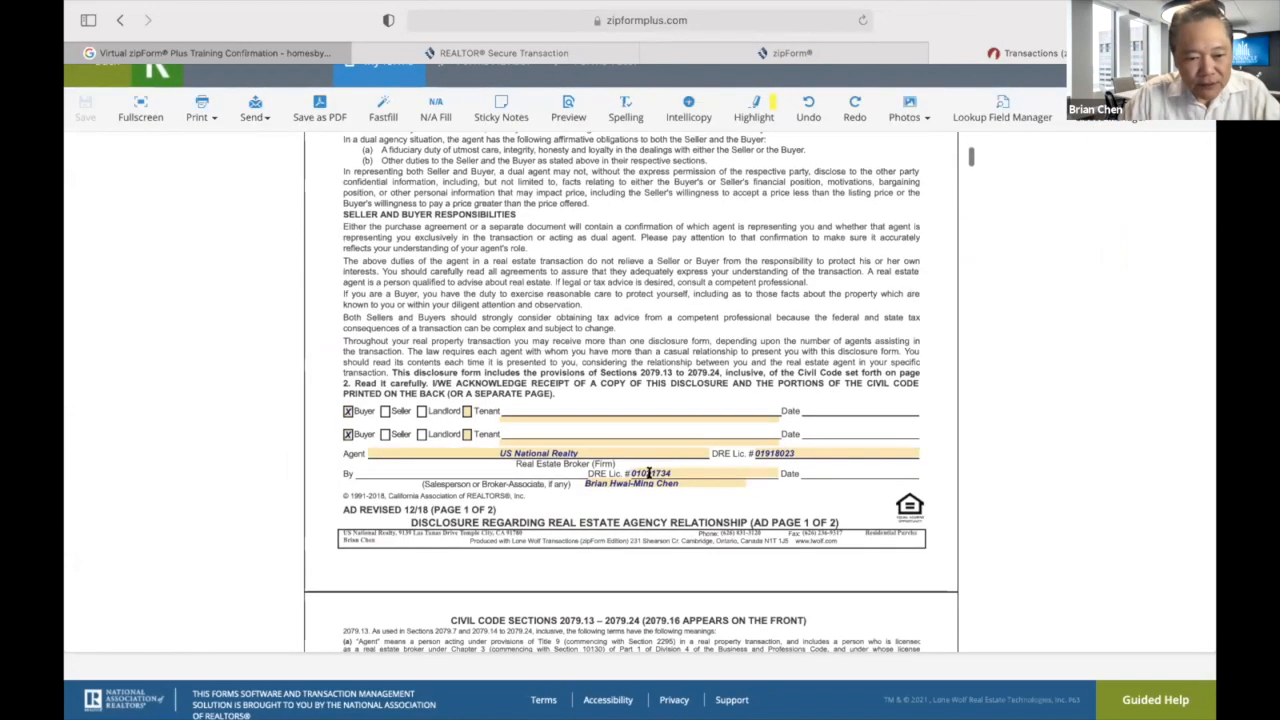
{"action": "left_click", "coordinate": [346, 434]}
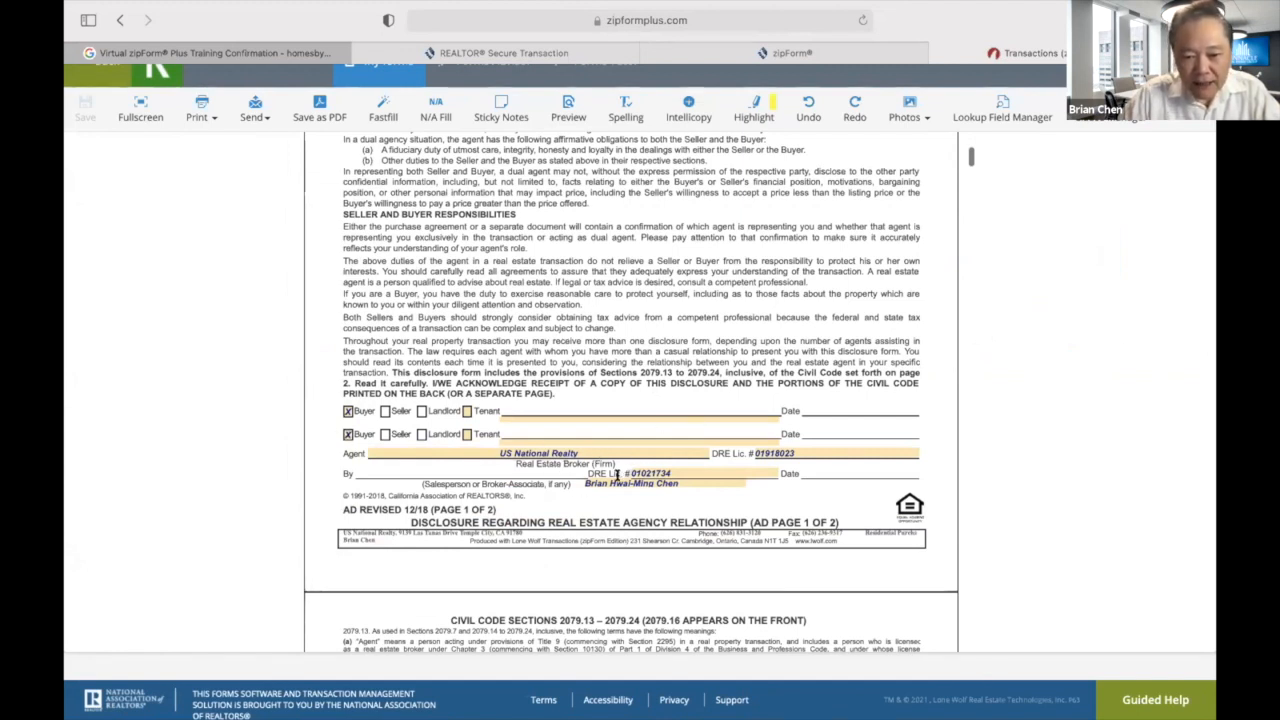
In the Addenda section, tick the Buyer's Inspection Advisory (C.A.R. Form BIA) checkbox.
{"action": "scroll", "coordinate": [632, 478], "scroll_direction": "down", "scroll_amount": 3}
{"action": "scroll", "coordinate": [632, 480], "scroll_direction": "down", "scroll_amount": 20}
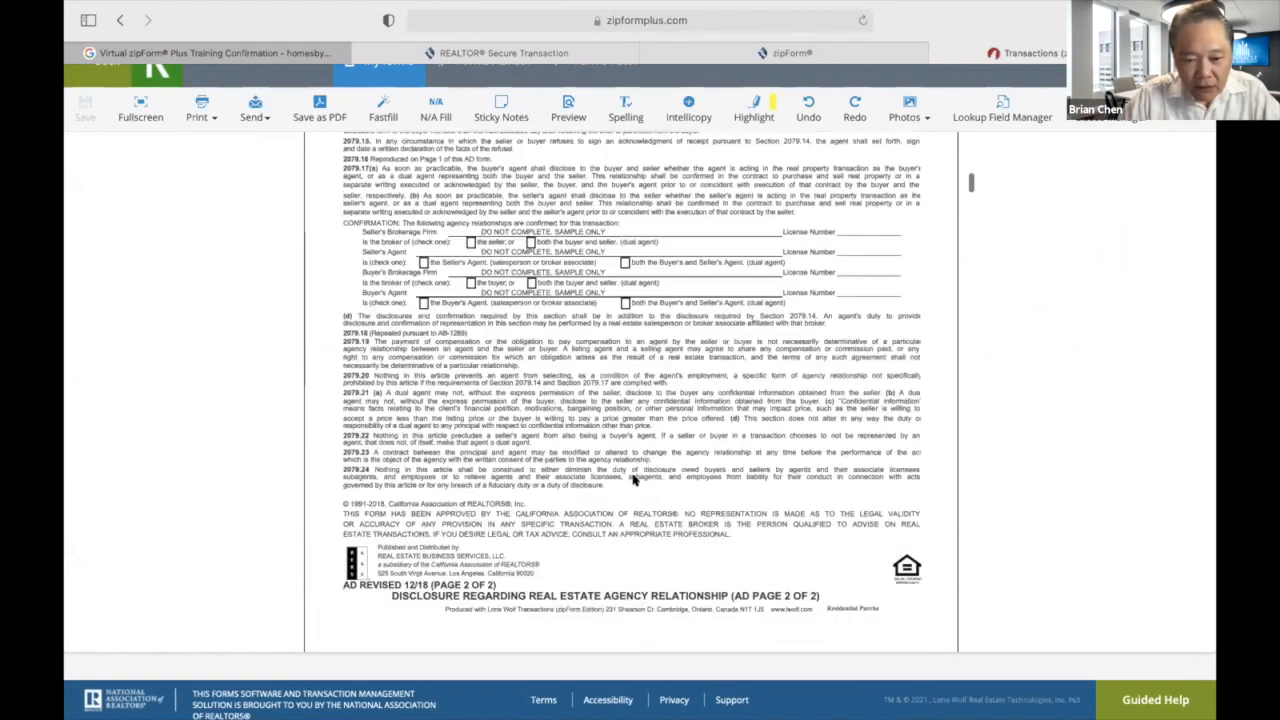
{"action": "scroll", "coordinate": [632, 480], "scroll_direction": "down", "scroll_amount": 20}
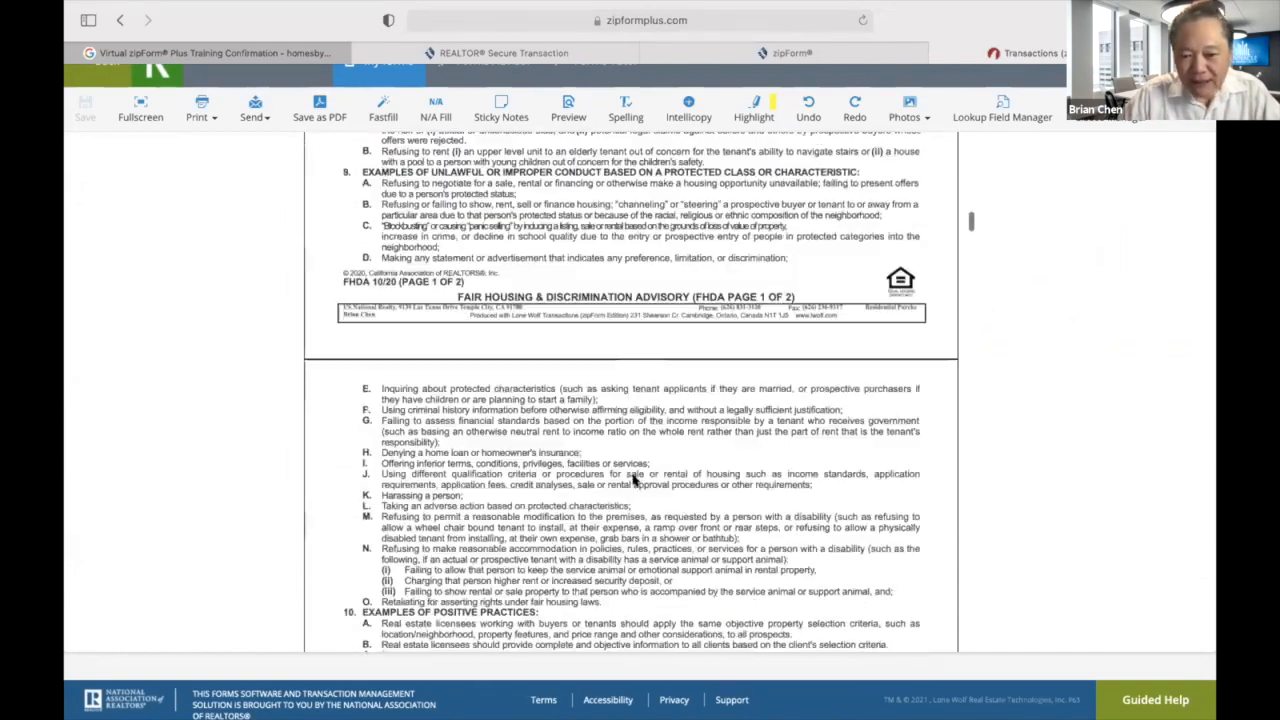
{"action": "scroll", "coordinate": [632, 476], "scroll_direction": "down", "scroll_amount": 4}
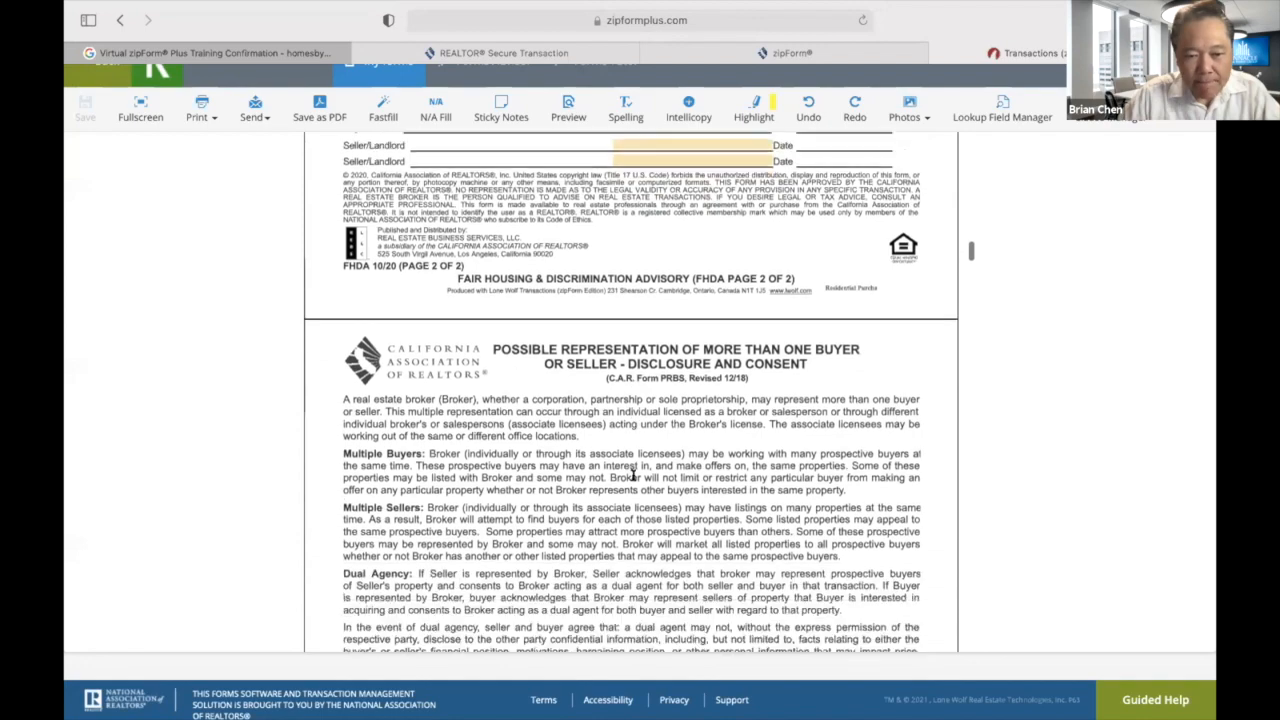
{"action": "scroll", "coordinate": [632, 476], "scroll_direction": "up", "scroll_amount": 3}
{"action": "scroll", "coordinate": [769, 227], "scroll_direction": "down", "scroll_amount": 13}
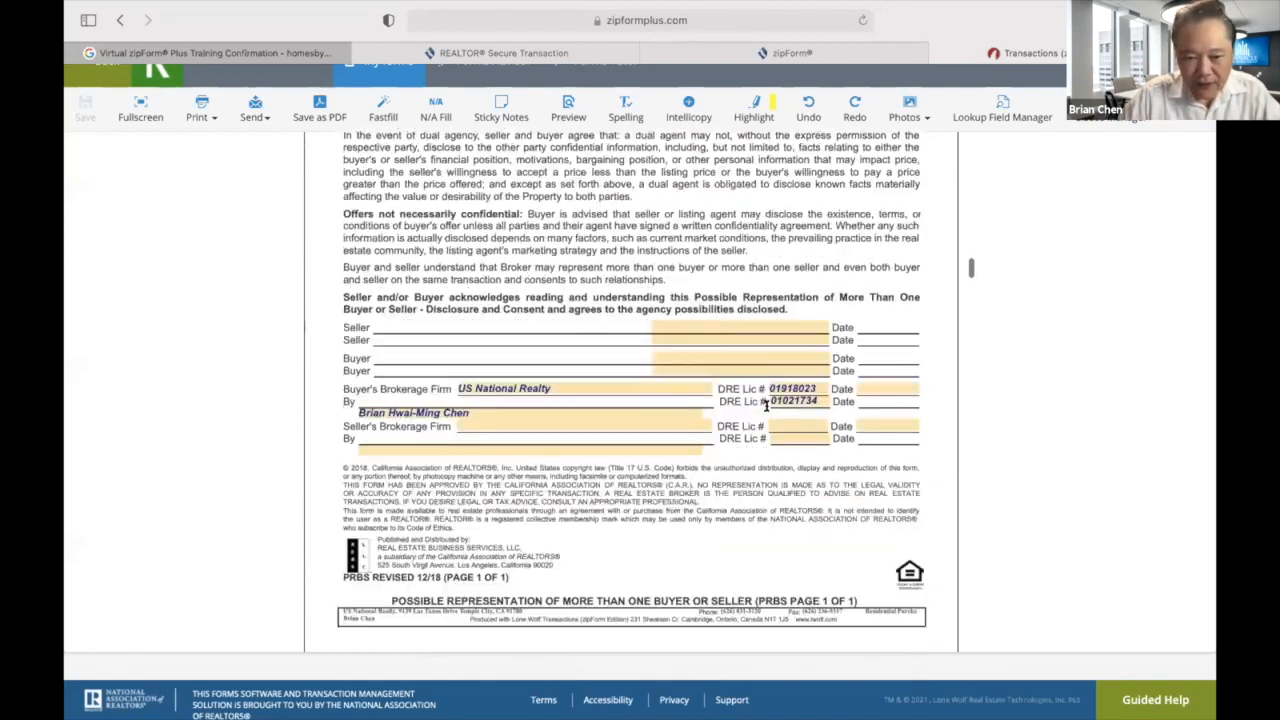
{"action": "scroll", "coordinate": [767, 404], "scroll_direction": "down", "scroll_amount": 1}
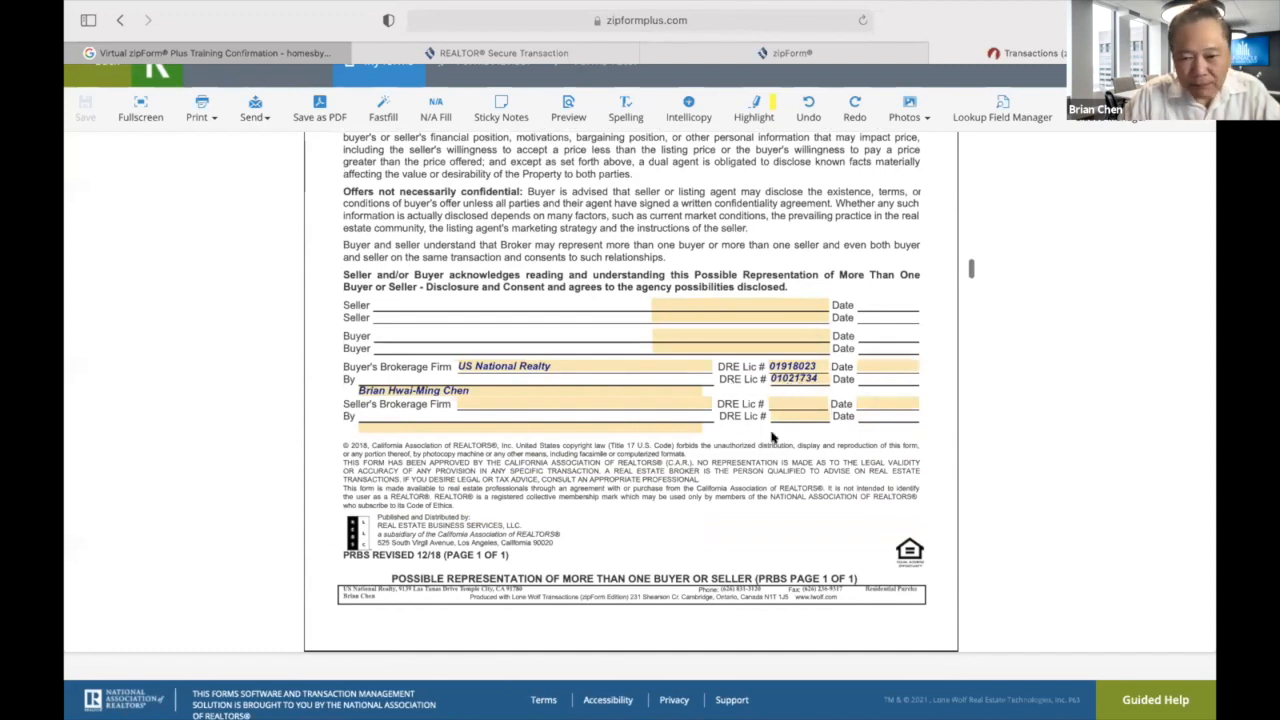
{"action": "scroll", "coordinate": [740, 517], "scroll_direction": "down", "scroll_amount": 20}
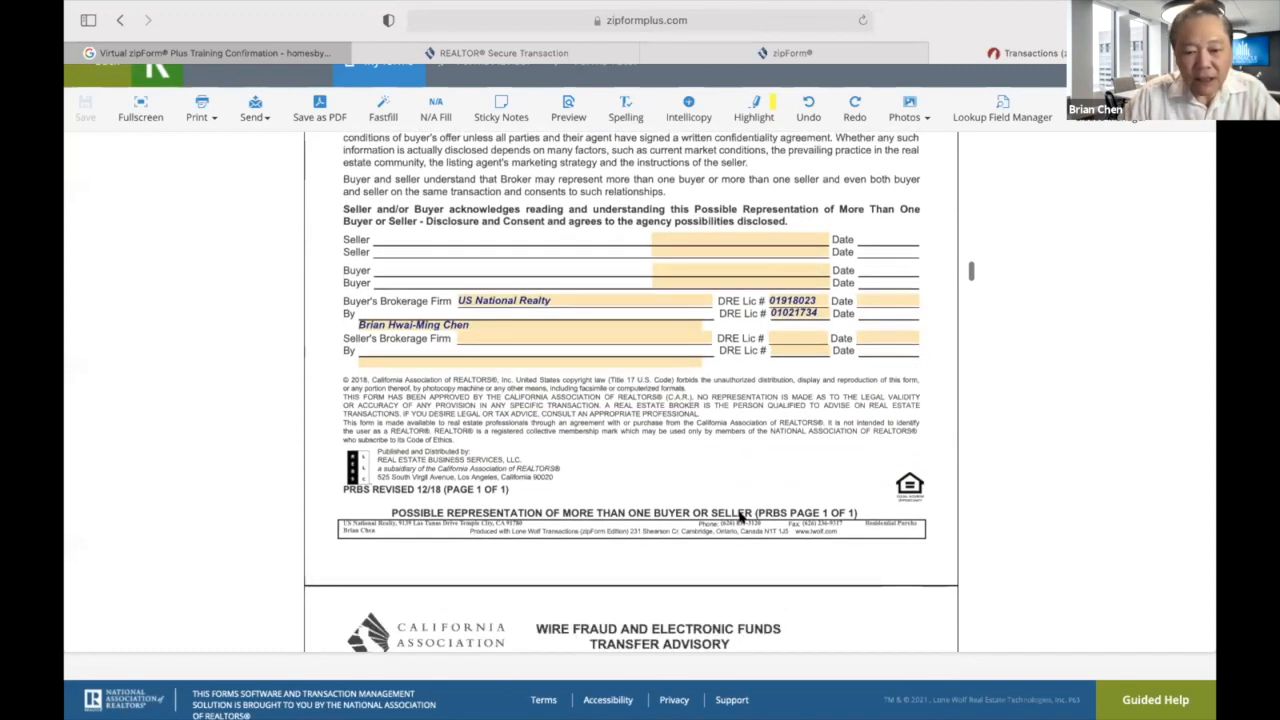
{"action": "scroll", "coordinate": [740, 517], "scroll_direction": "down", "scroll_amount": 7}
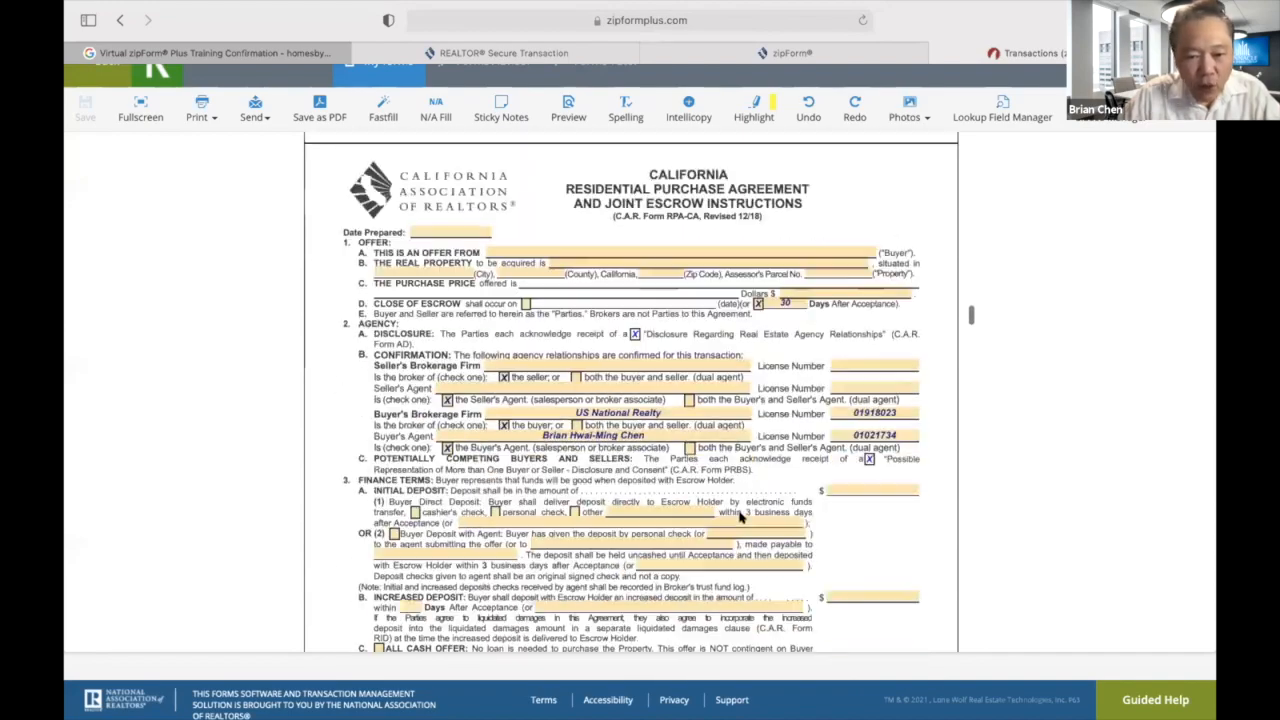
{"action": "scroll", "coordinate": [740, 517], "scroll_direction": "up", "scroll_amount": 20}
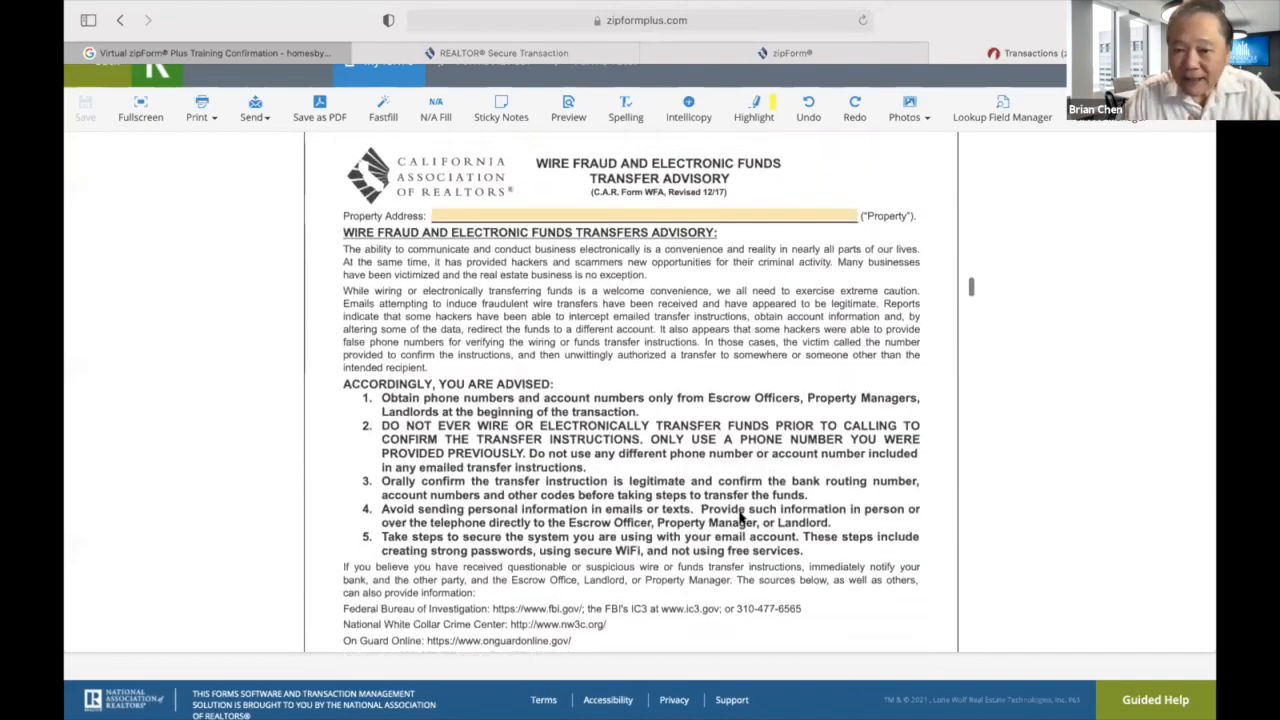
{"action": "scroll", "coordinate": [740, 517], "scroll_direction": "up", "scroll_amount": 3}
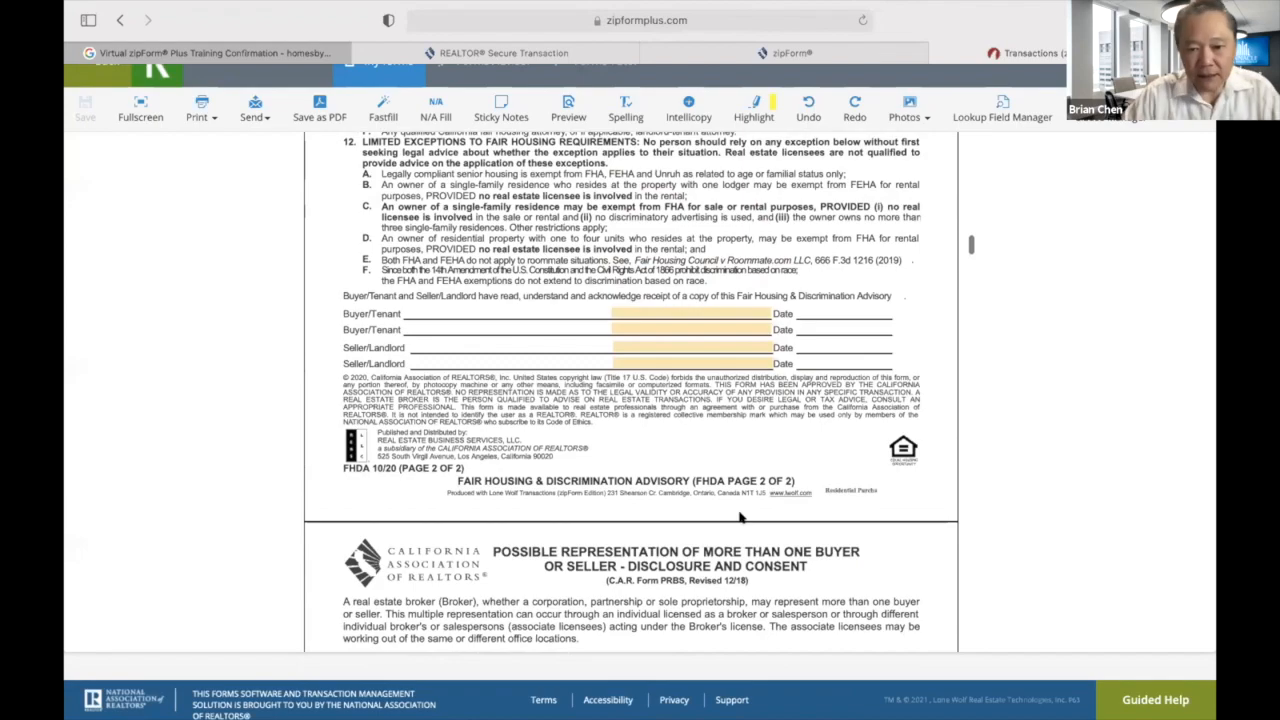
{"action": "scroll", "coordinate": [740, 517], "scroll_direction": "up", "scroll_amount": 15}
{"action": "scroll", "coordinate": [740, 517], "scroll_direction": "down", "scroll_amount": 20}
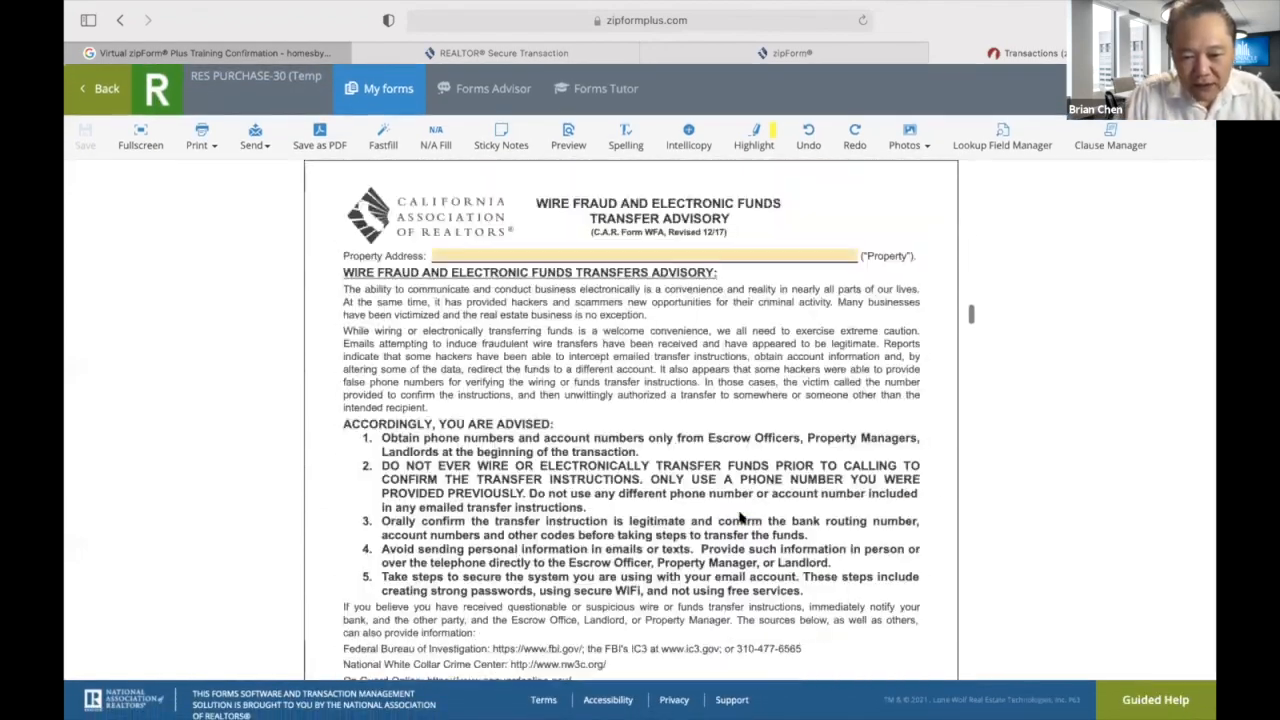
{"action": "scroll", "coordinate": [740, 517], "scroll_direction": "up", "scroll_amount": 10}
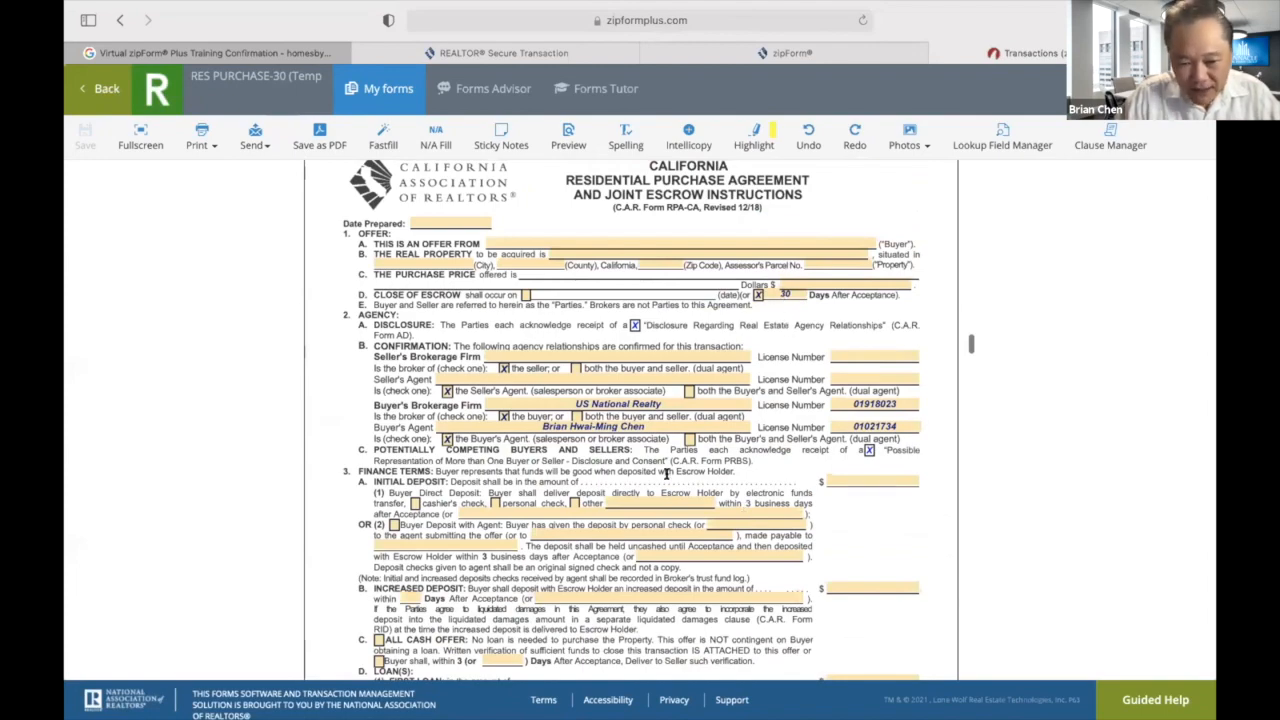
{"action": "scroll", "coordinate": [646, 524], "scroll_direction": "down", "scroll_amount": 10}
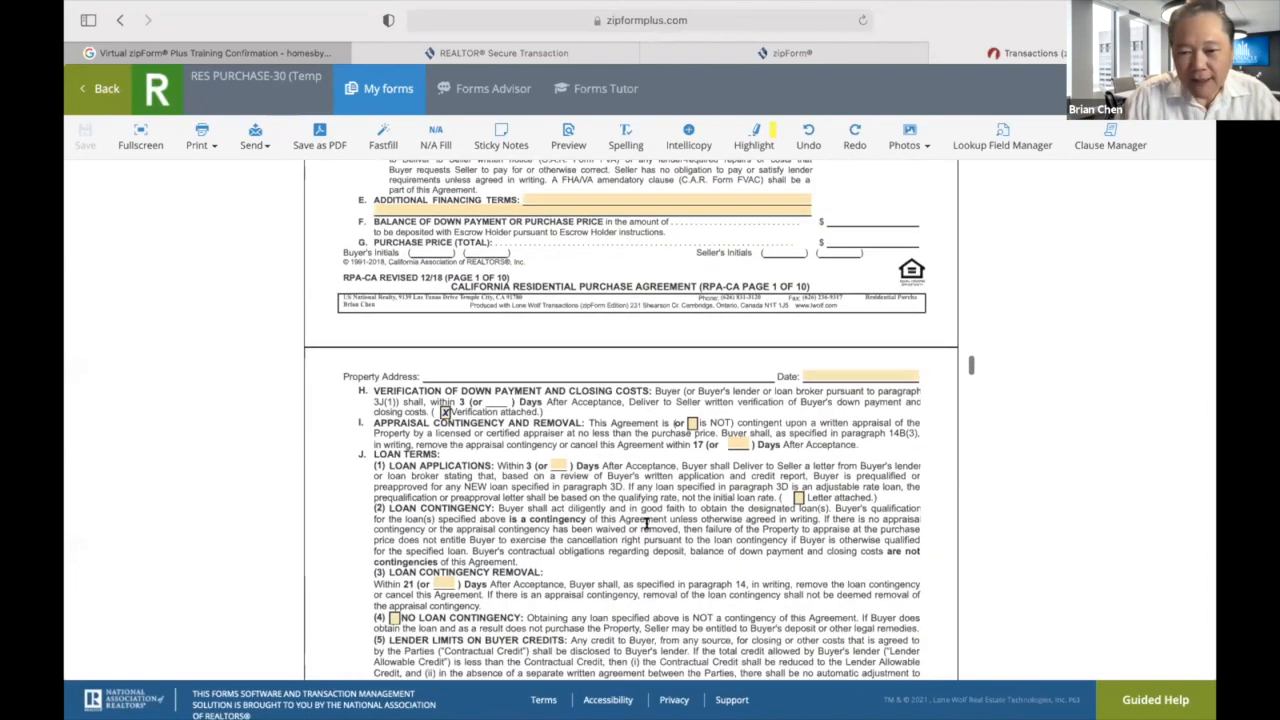
{"action": "scroll", "coordinate": [646, 524], "scroll_direction": "down", "scroll_amount": 3}
{"action": "scroll", "coordinate": [652, 452], "scroll_direction": "down", "scroll_amount": 5}
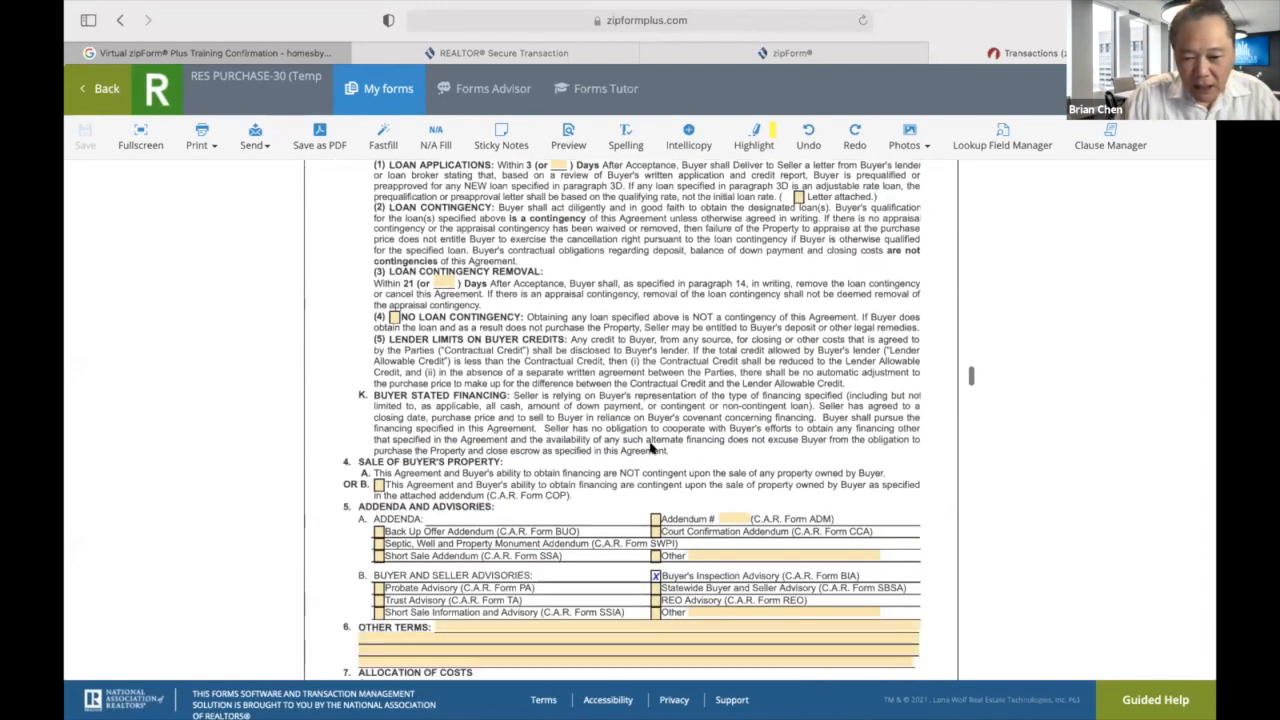
{"action": "left_click", "coordinate": [655, 454]}
{"action": "scroll", "coordinate": [652, 452], "scroll_direction": "down", "scroll_amount": 5}
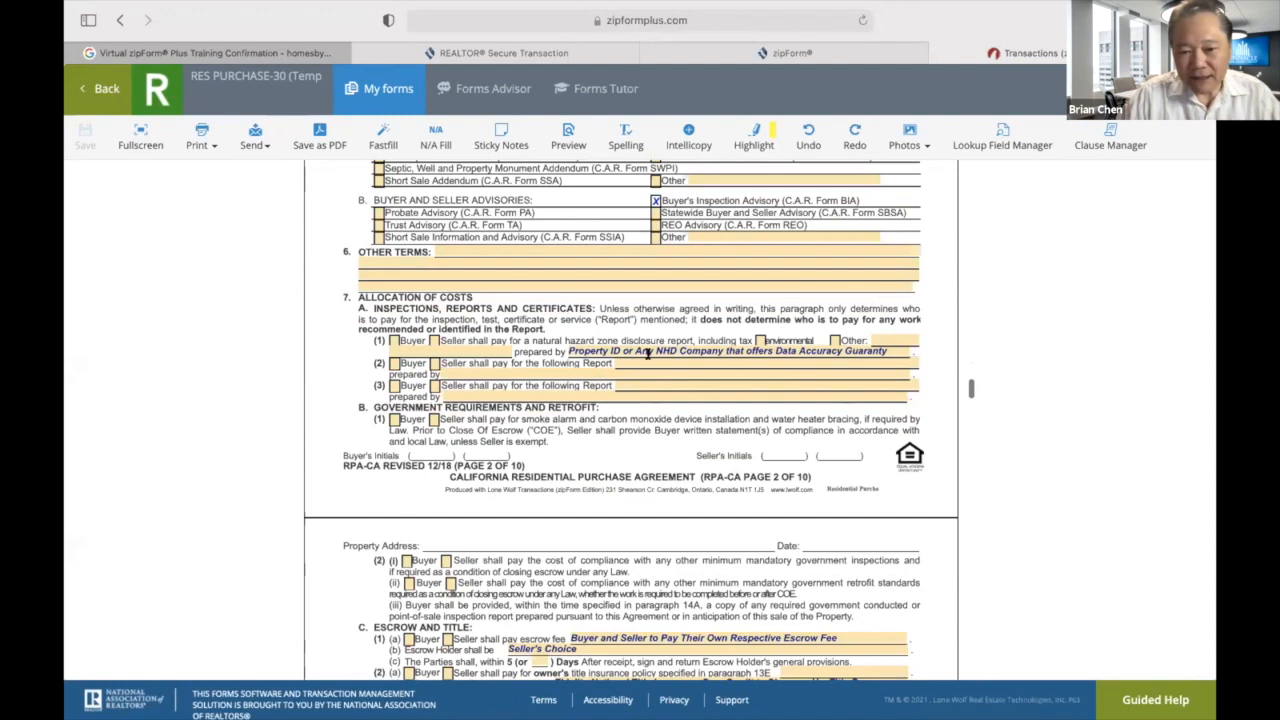
Make the seller pay for the line (1) hazard disclosure report.
{"action": "left_click", "coordinate": [432, 341]}
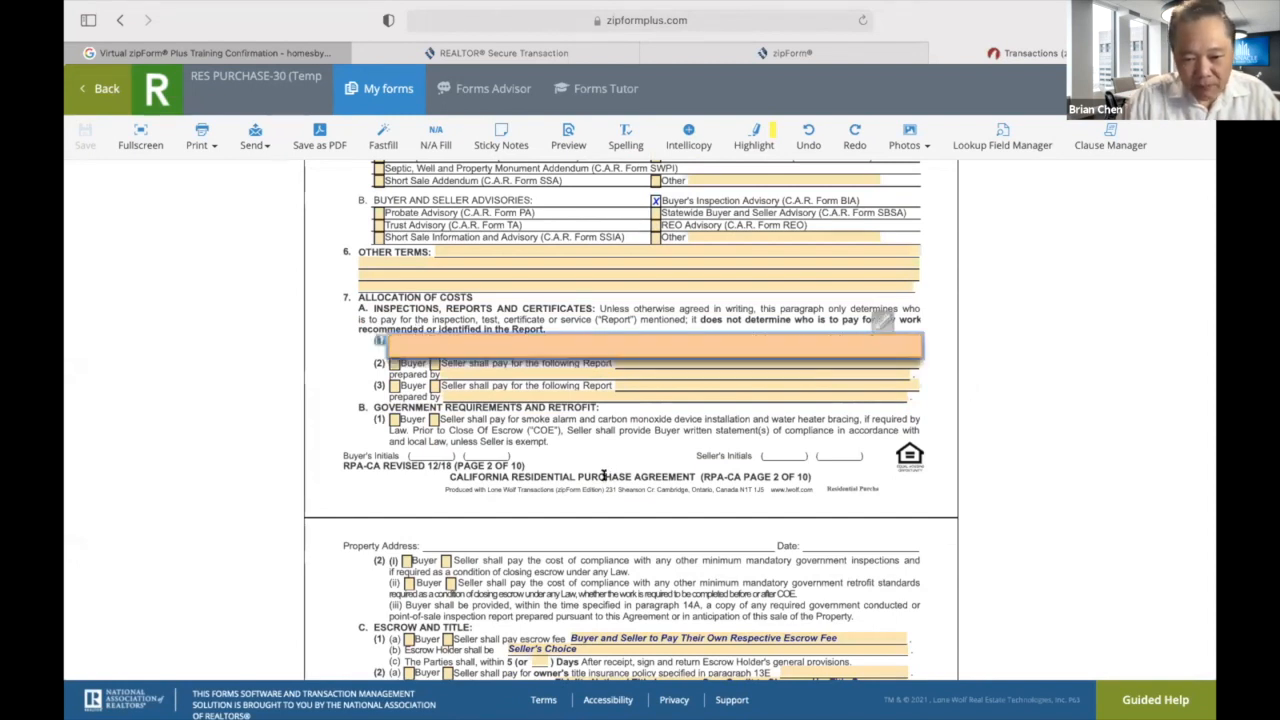
{"action": "left_click", "coordinate": [604, 475]}
{"action": "left_click", "coordinate": [433, 341]}
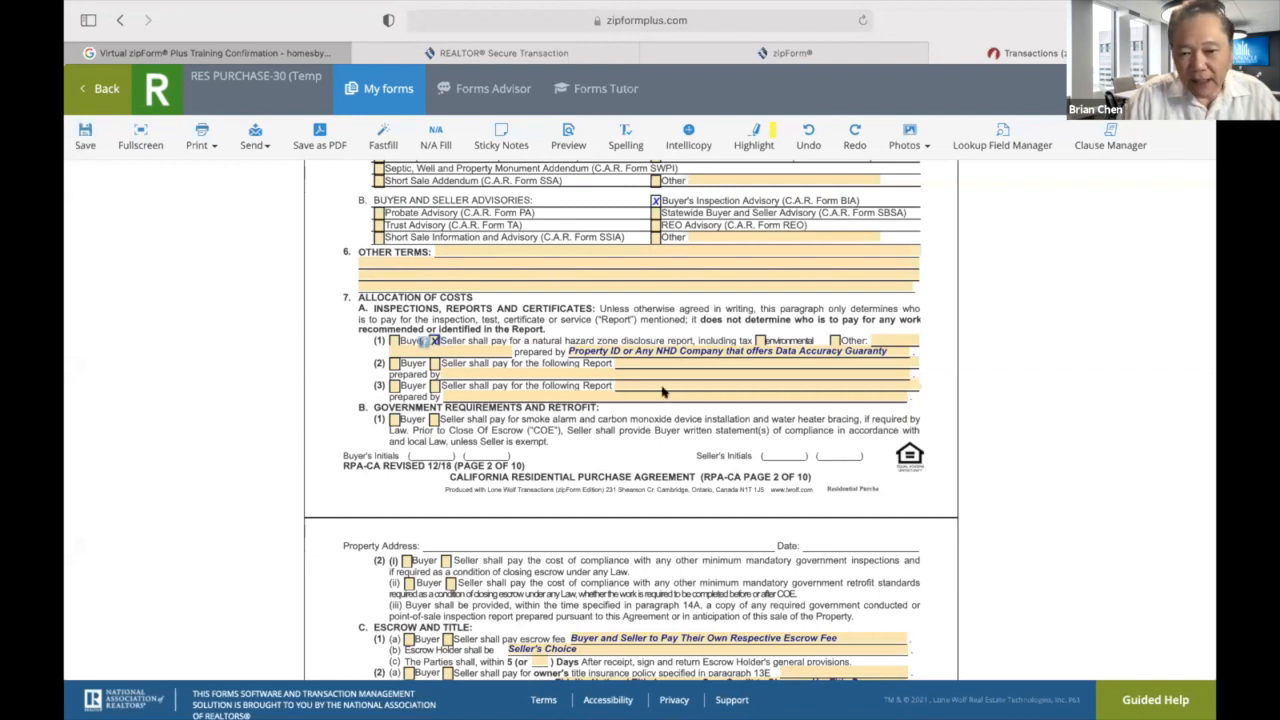
Have the seller pay for line (2) 'Termite Report and Completion Certificate for All Sec. 1 Work', prepared by Seller's Choice.
{"action": "left_click", "coordinate": [434, 364]}
{"action": "left_click", "coordinate": [688, 363]}
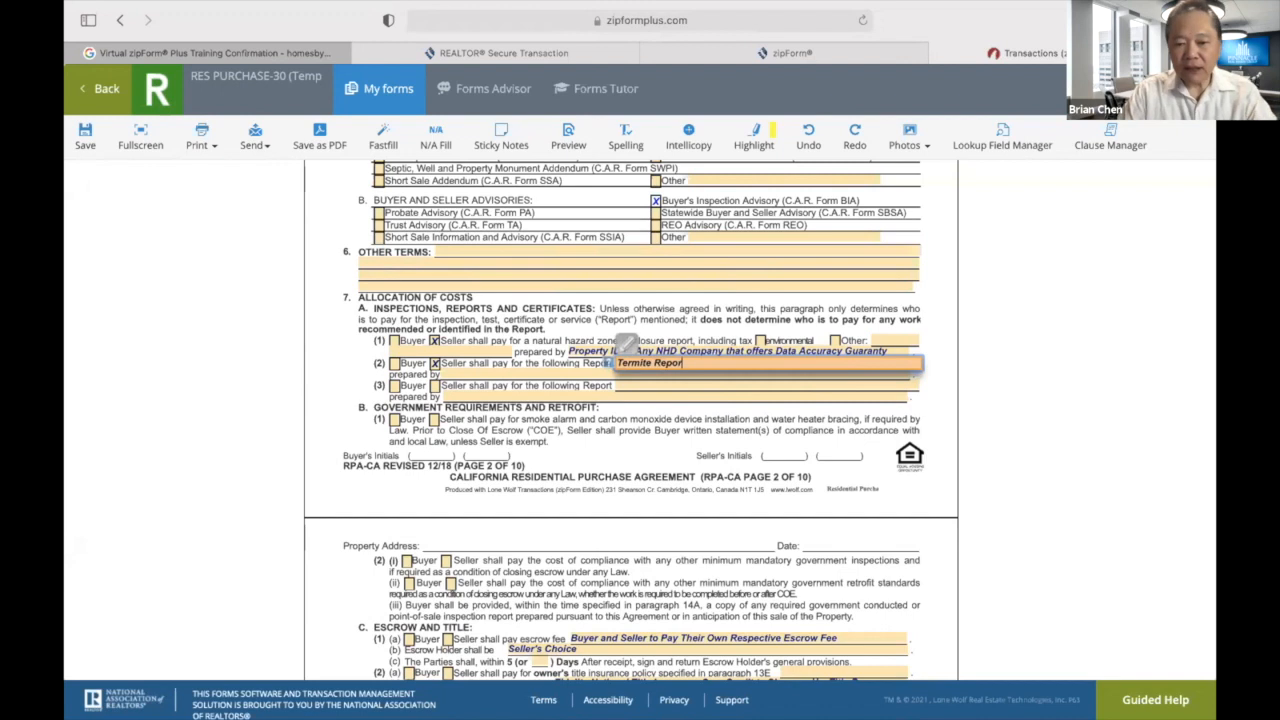
{"action": "type", "text": "Termite Report and Completion Certificate for All Sec. 1 Work"}
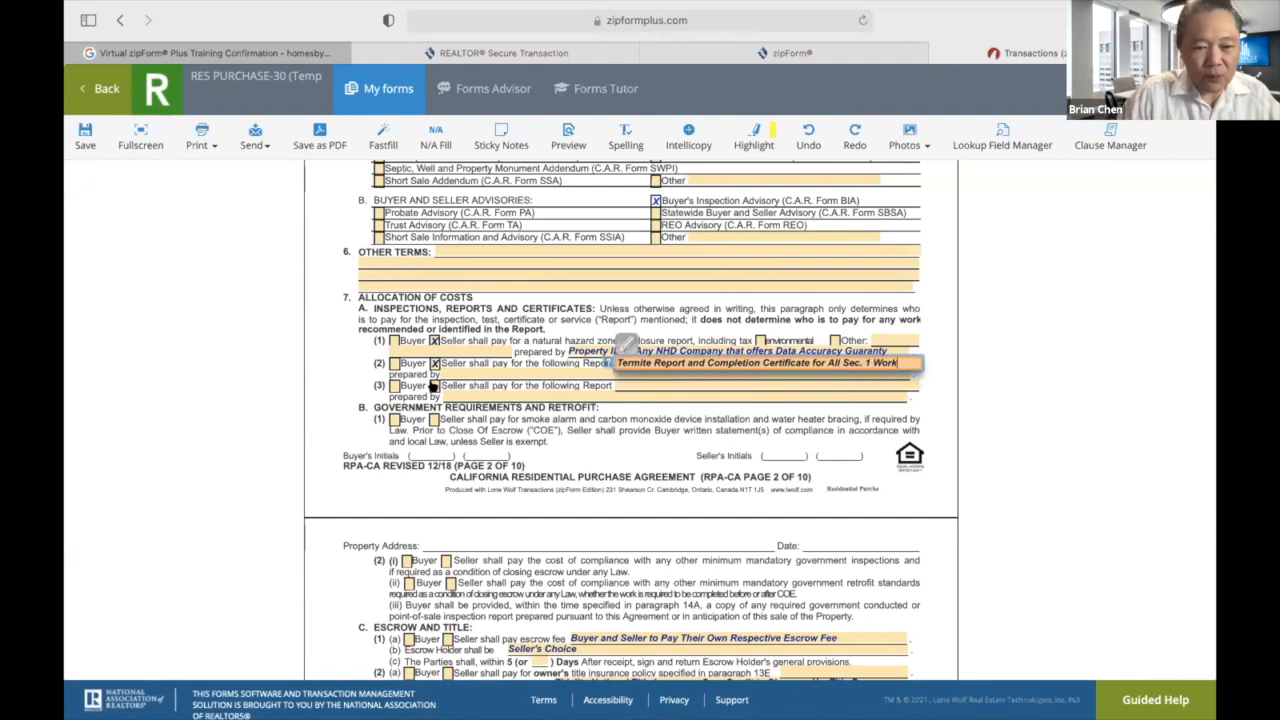
{"action": "left_click", "coordinate": [457, 372]}
{"action": "type", "text": "Seller's Choice"}
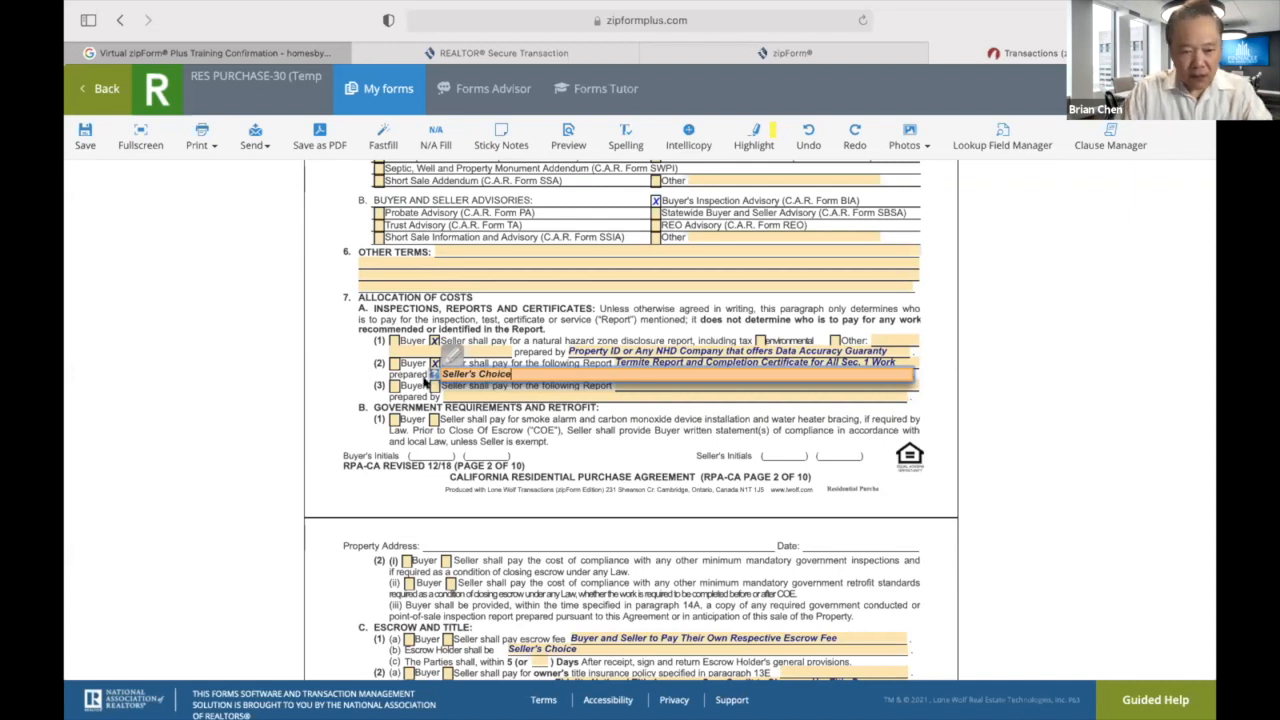
{"action": "left_click", "coordinate": [470, 437]}
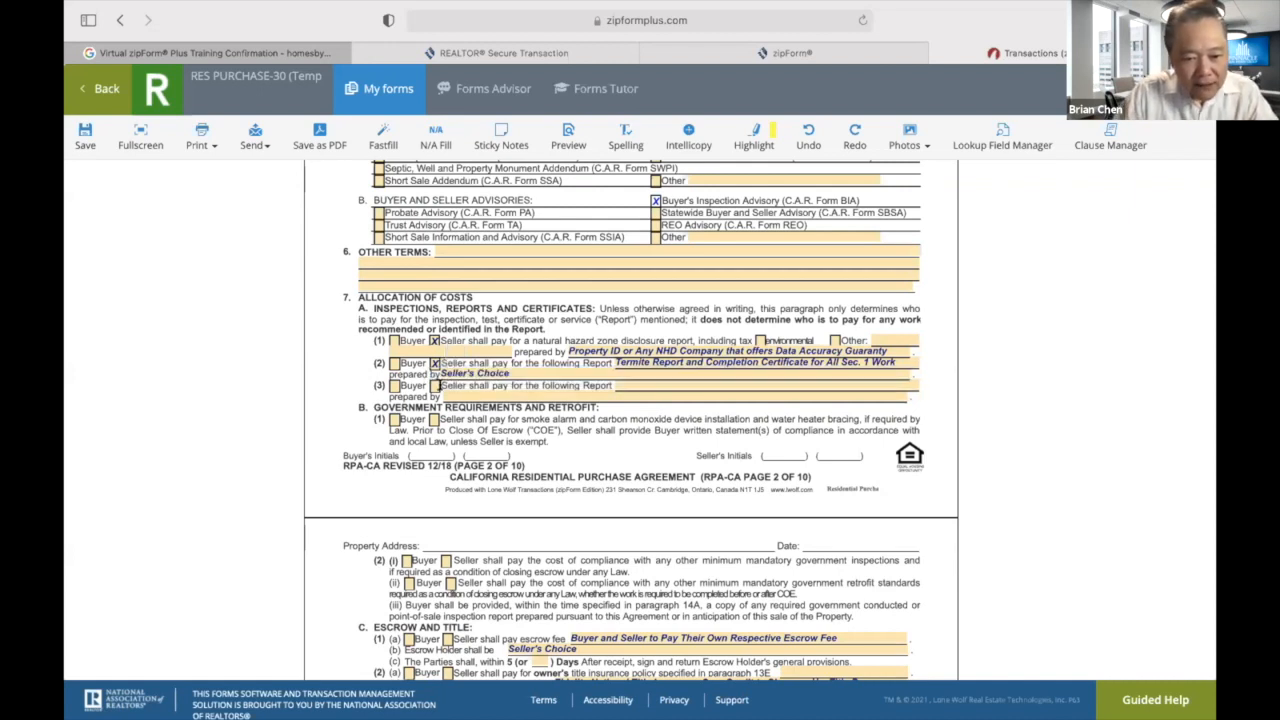
Make the buyer pay a line (3) Physical Inspection Report and the seller pay smoke alarm compliance.
{"action": "left_click", "coordinate": [394, 386]}
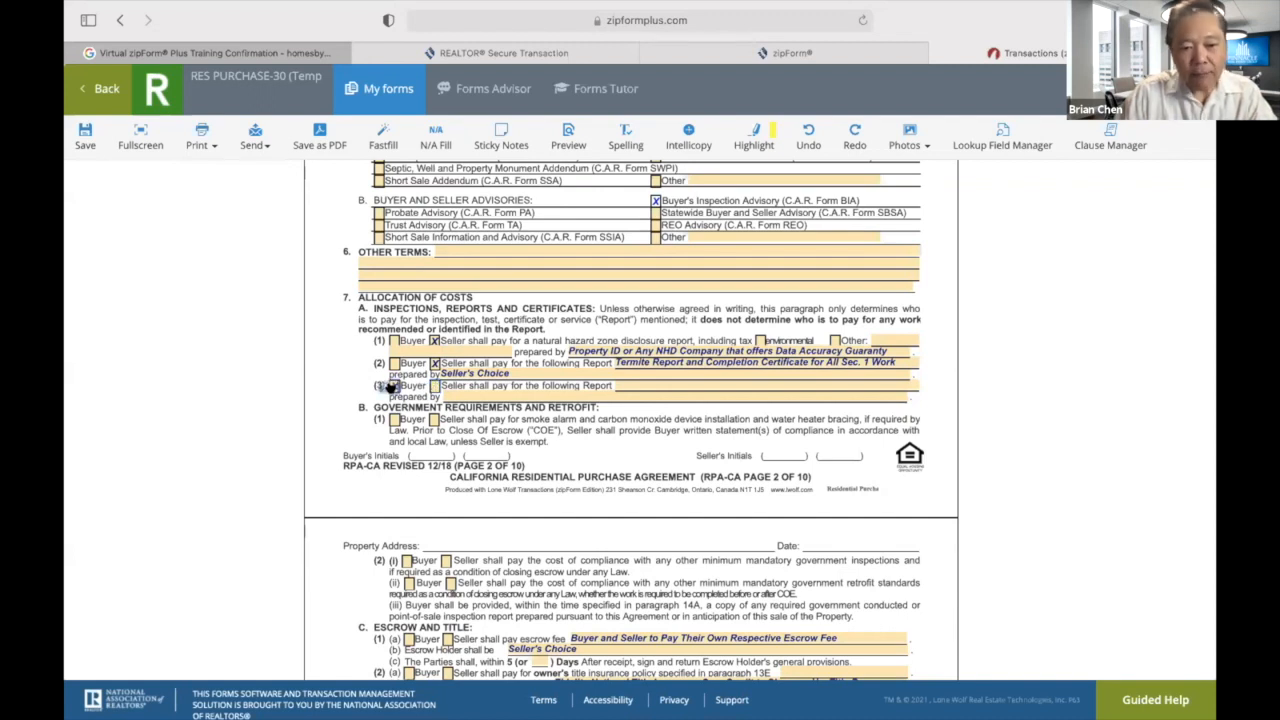
{"action": "left_click", "coordinate": [670, 382]}
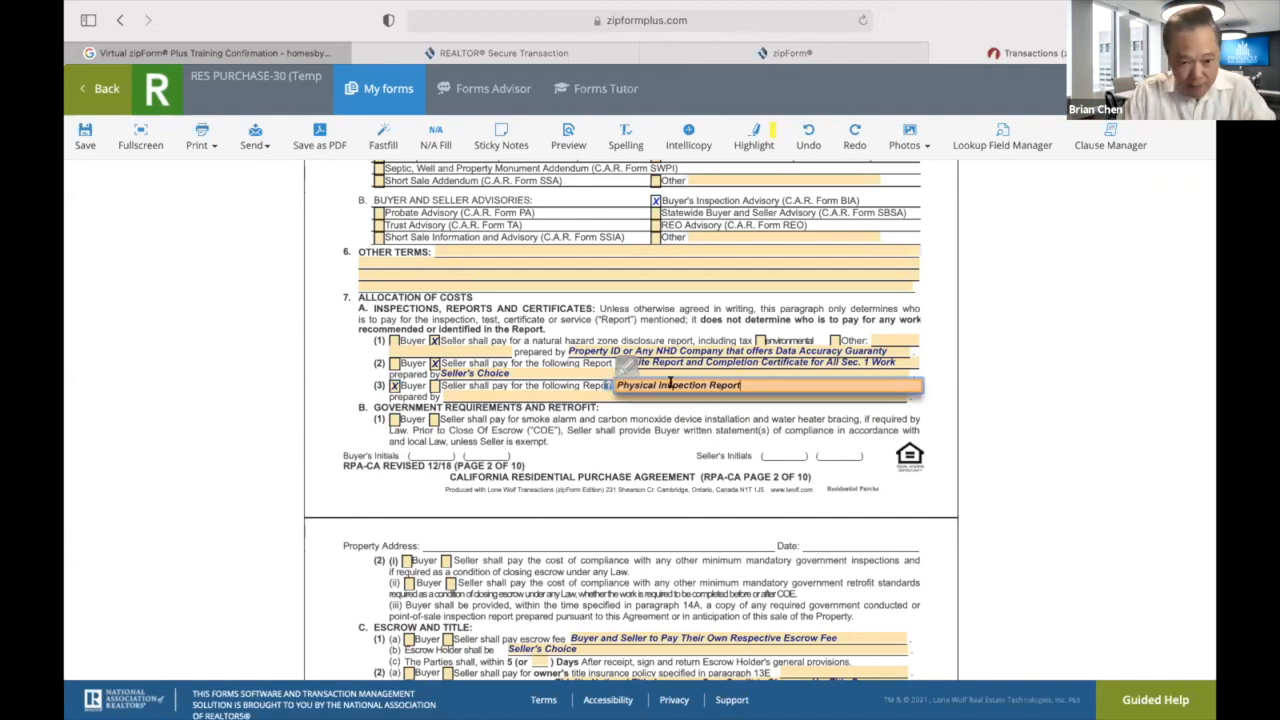
{"action": "left_click", "coordinate": [620, 472]}
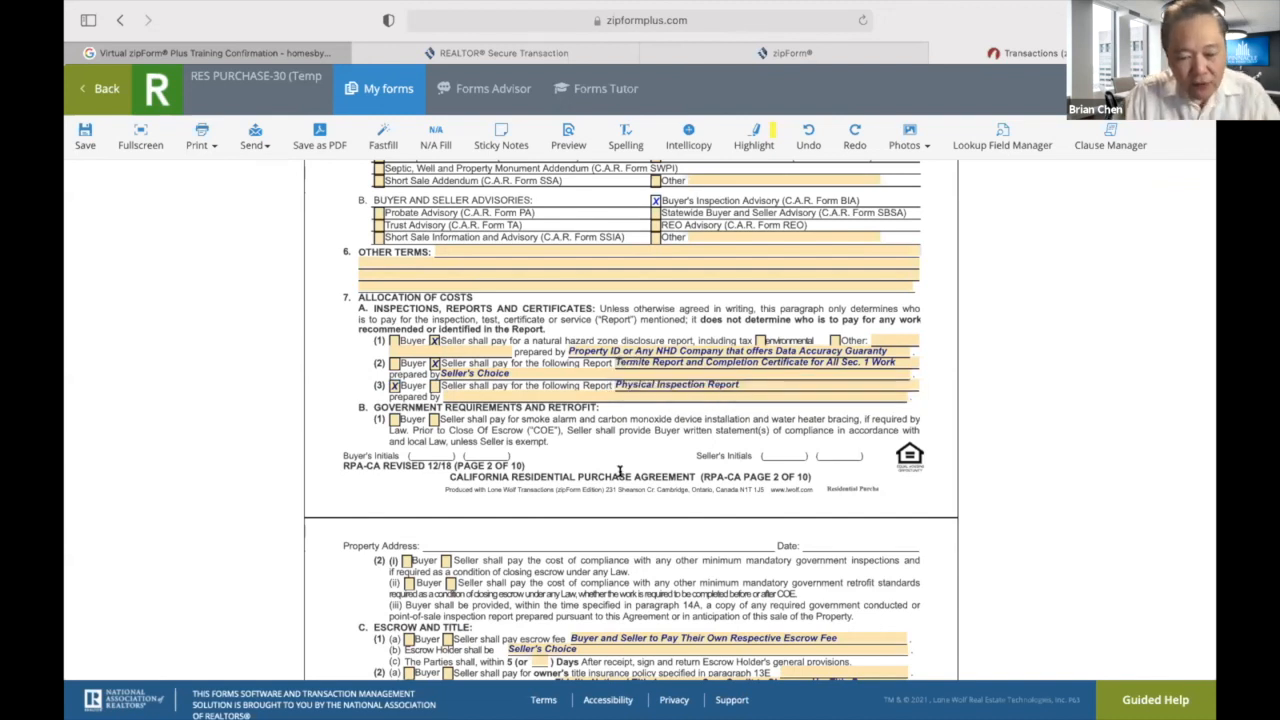
{"action": "left_click", "coordinate": [434, 419]}
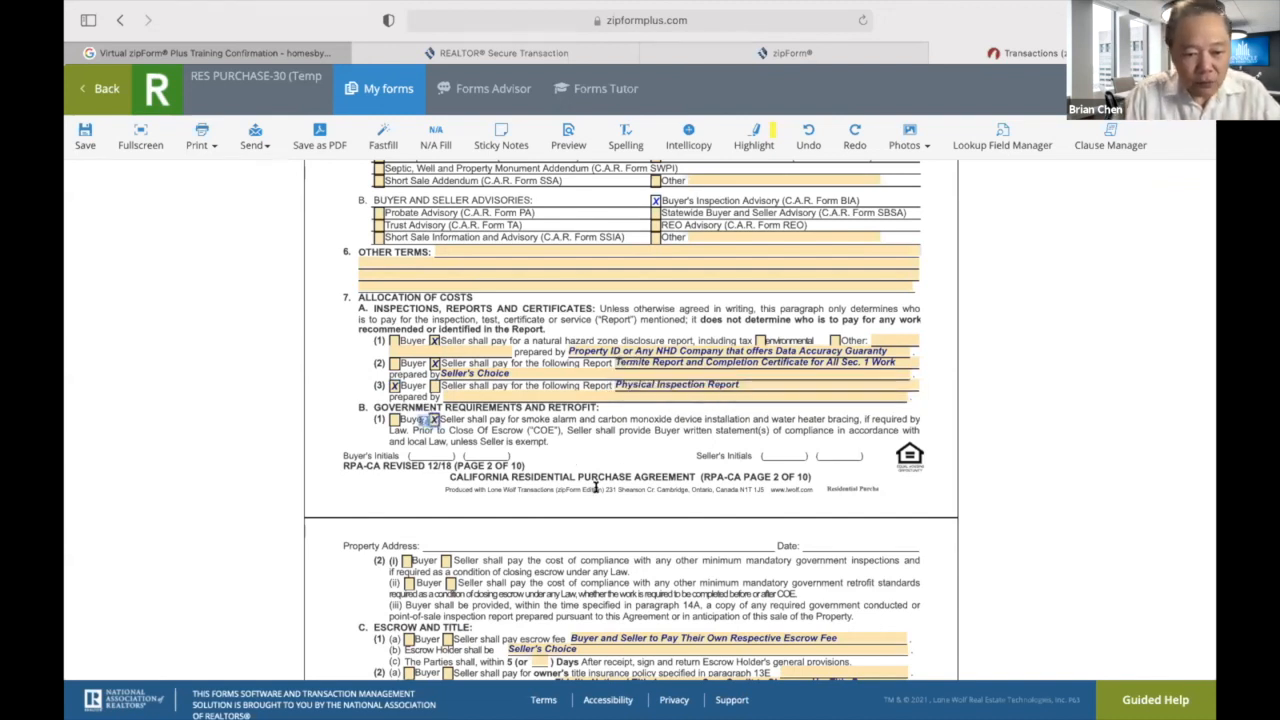
Make the seller pay compliance inspections, owner's title policy and county transfer tax; both parties pay escrow fees.
{"action": "scroll", "coordinate": [595, 487], "scroll_direction": "down", "scroll_amount": 2}
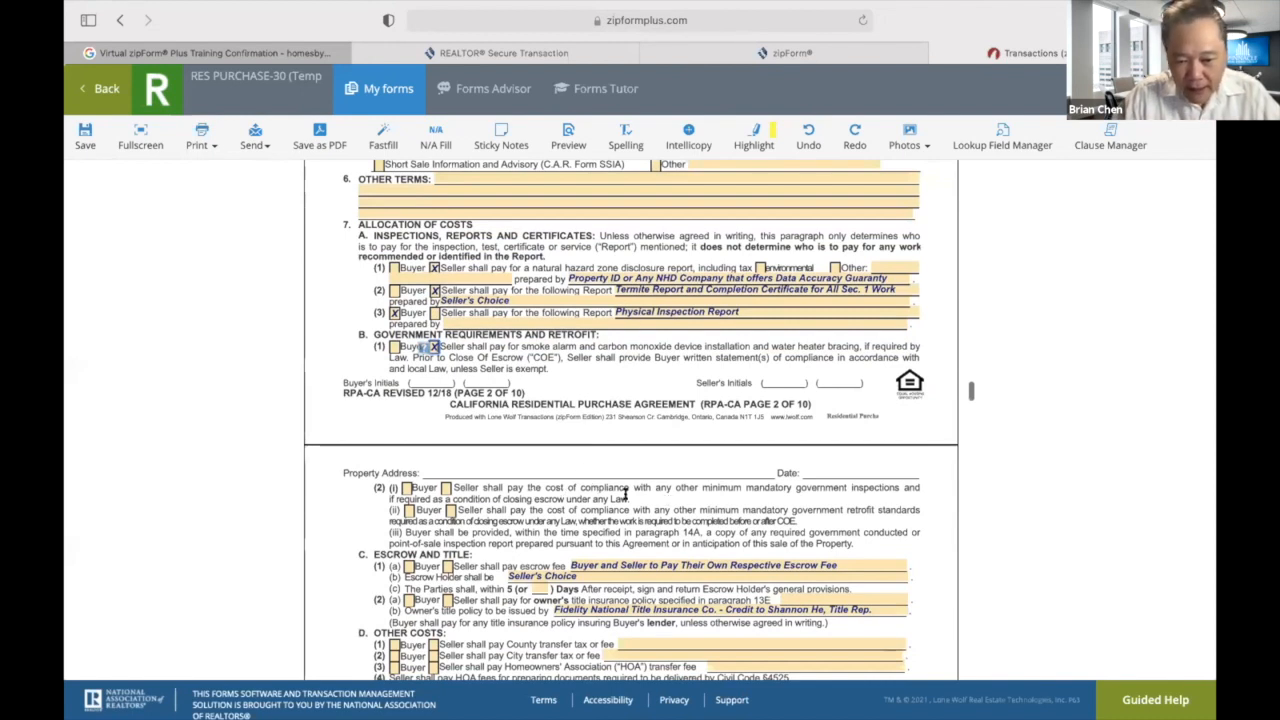
{"action": "left_click", "coordinate": [444, 487]}
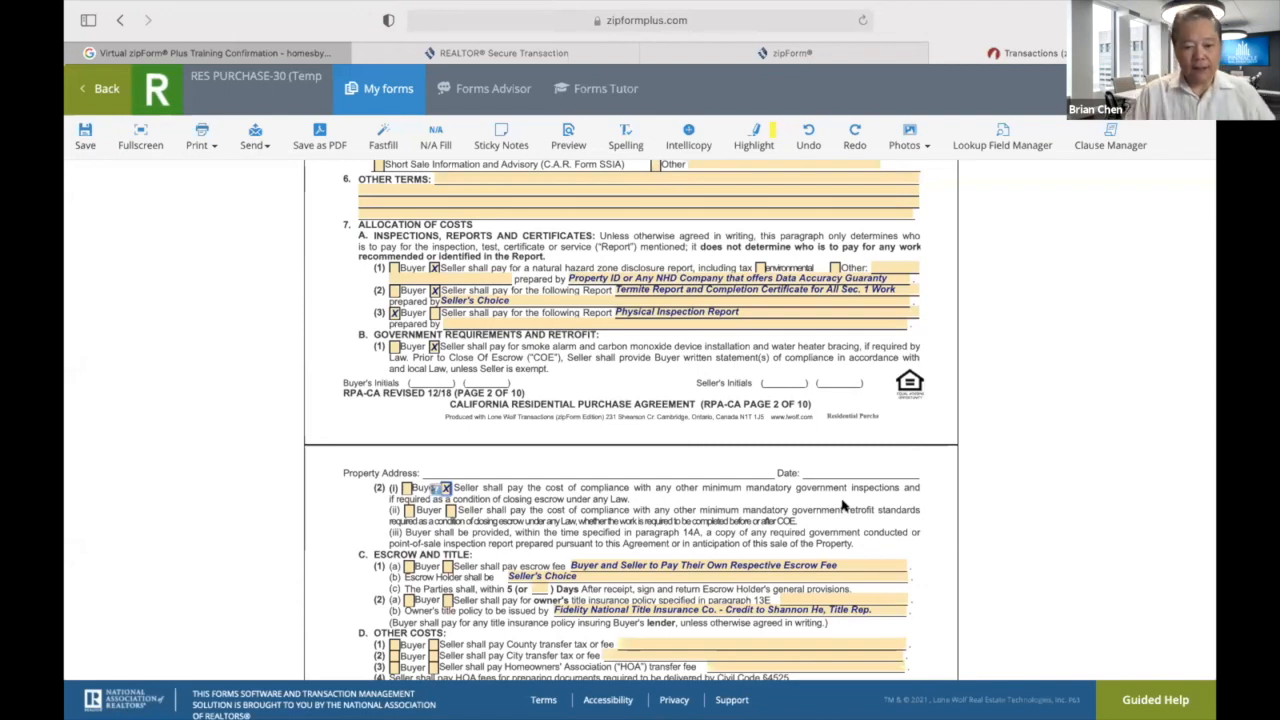
{"action": "scroll", "coordinate": [735, 535], "scroll_direction": "down", "scroll_amount": 3}
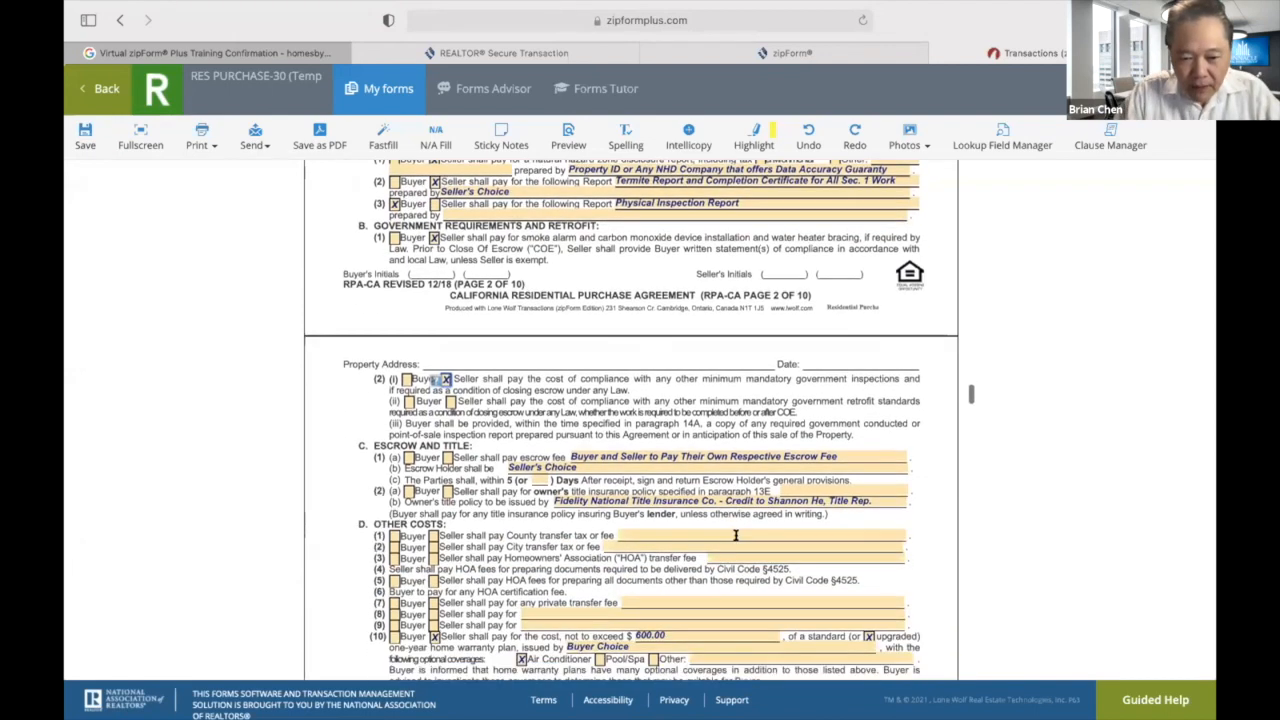
{"action": "scroll", "coordinate": [735, 535], "scroll_direction": "down", "scroll_amount": 1}
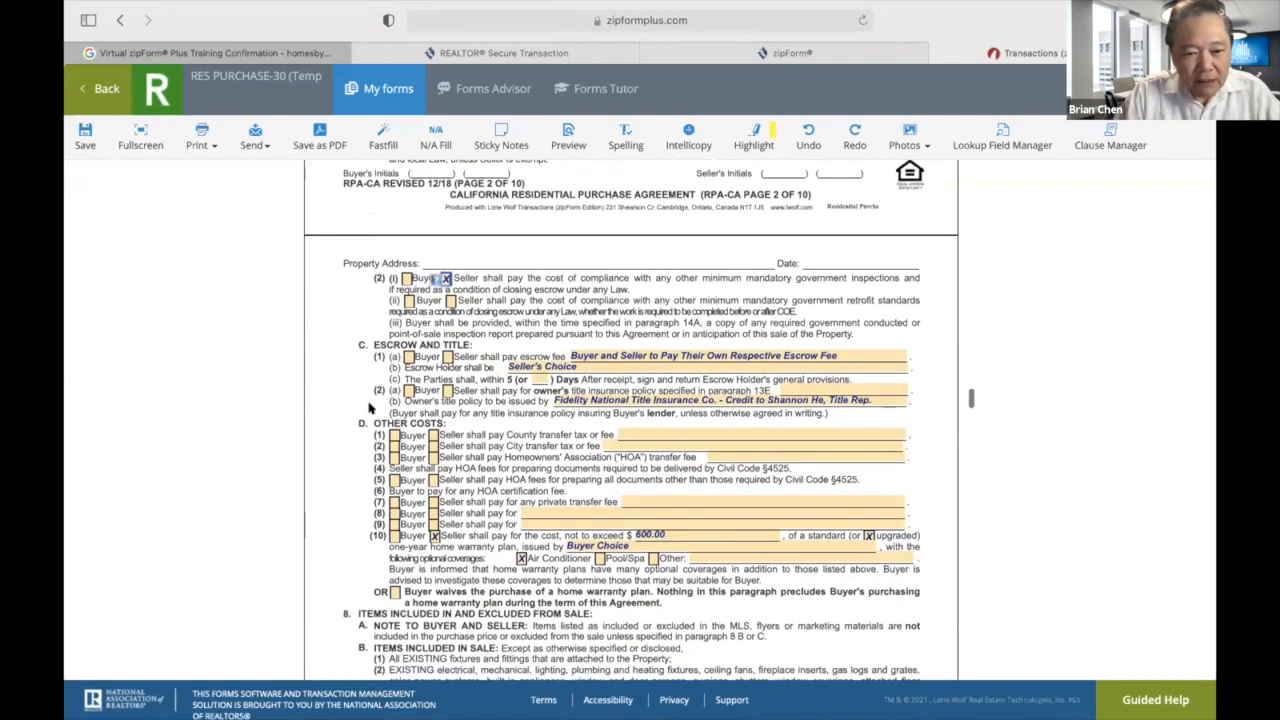
{"action": "left_click", "coordinate": [408, 358]}
{"action": "left_click", "coordinate": [447, 358]}
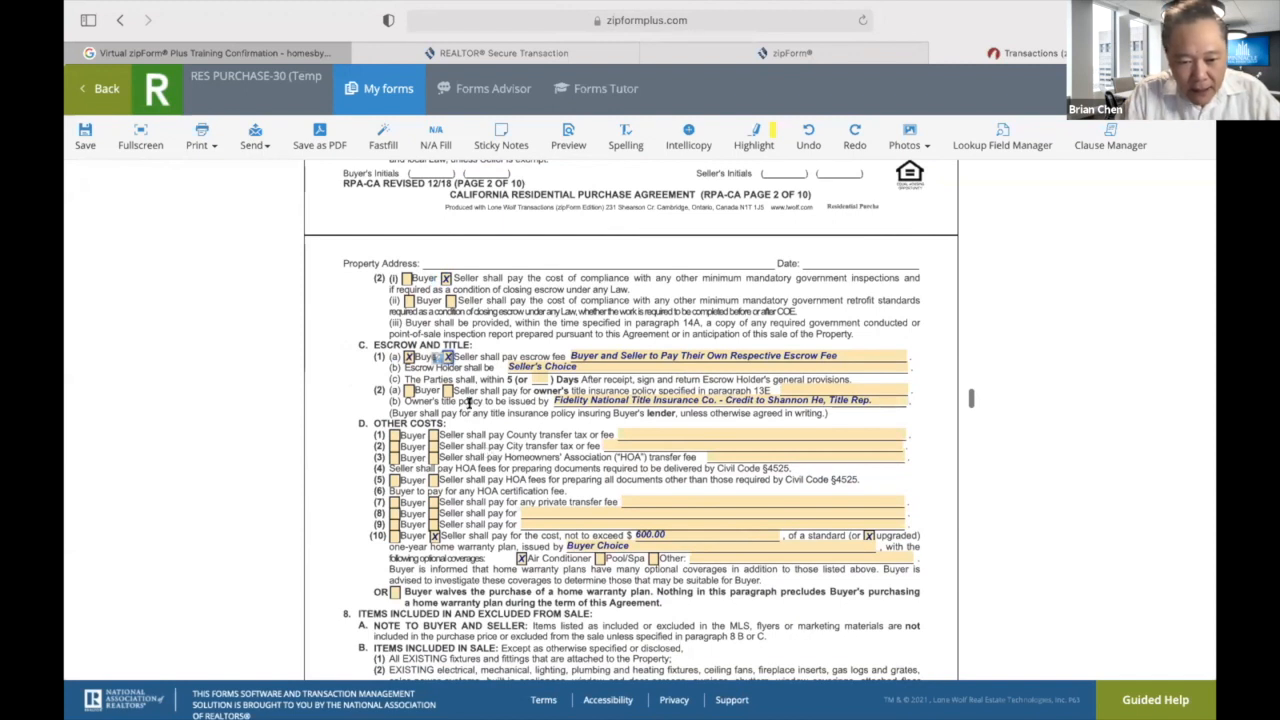
{"action": "left_click", "coordinate": [447, 391]}
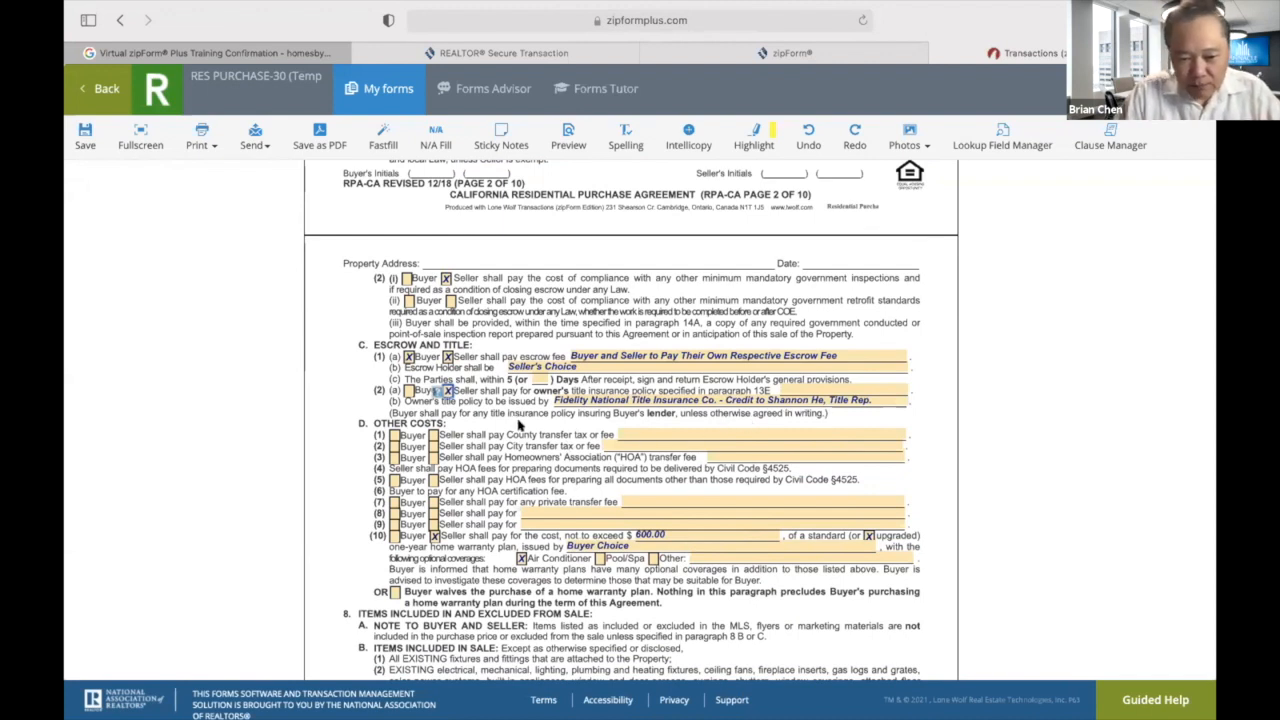
{"action": "left_click", "coordinate": [432, 436]}
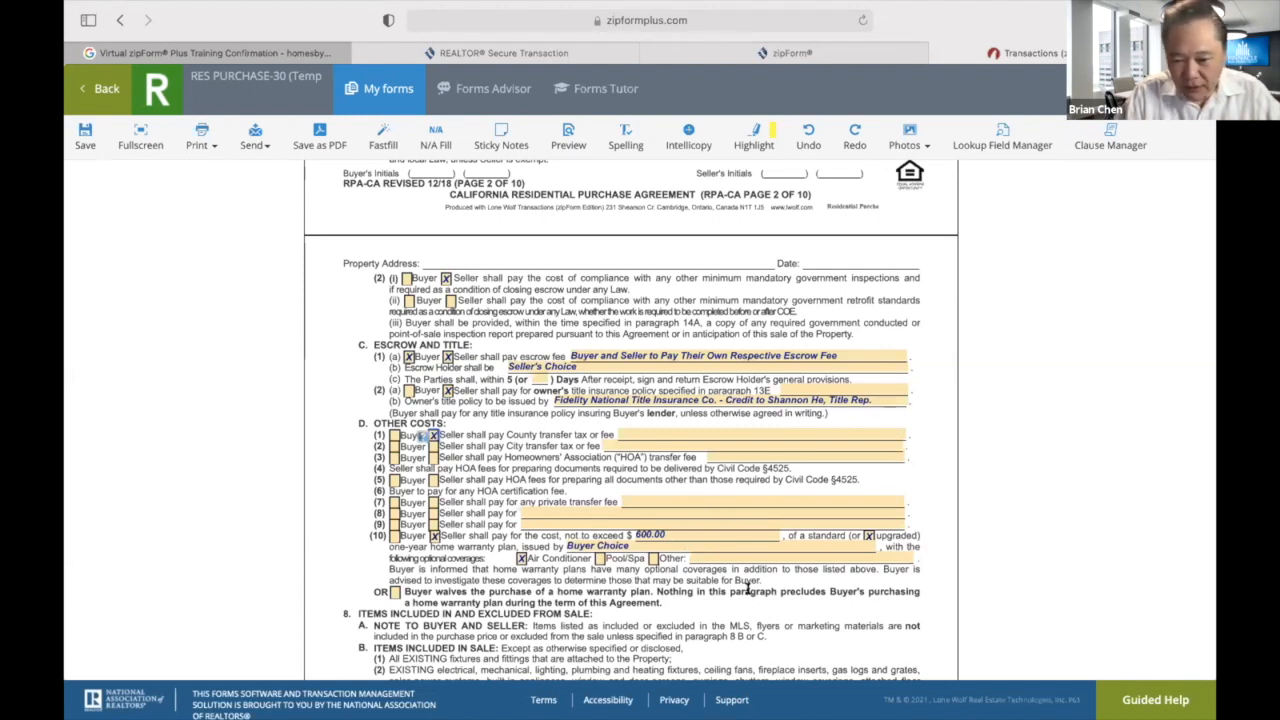
Scroll through the remaining purchase agreement pages to review them.
{"action": "scroll", "coordinate": [751, 582], "scroll_direction": "down", "scroll_amount": 3}
{"action": "scroll", "coordinate": [751, 582], "scroll_direction": "down", "scroll_amount": 5}
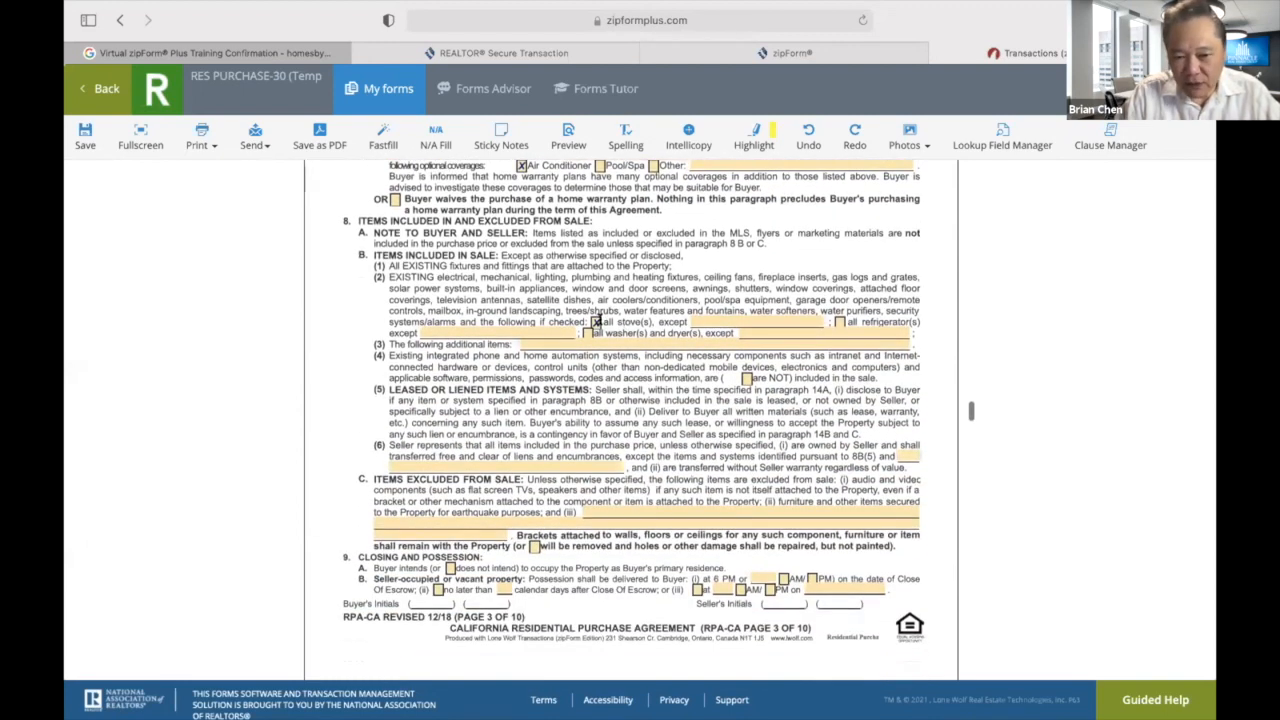
{"action": "scroll", "coordinate": [611, 440], "scroll_direction": "down", "scroll_amount": 15}
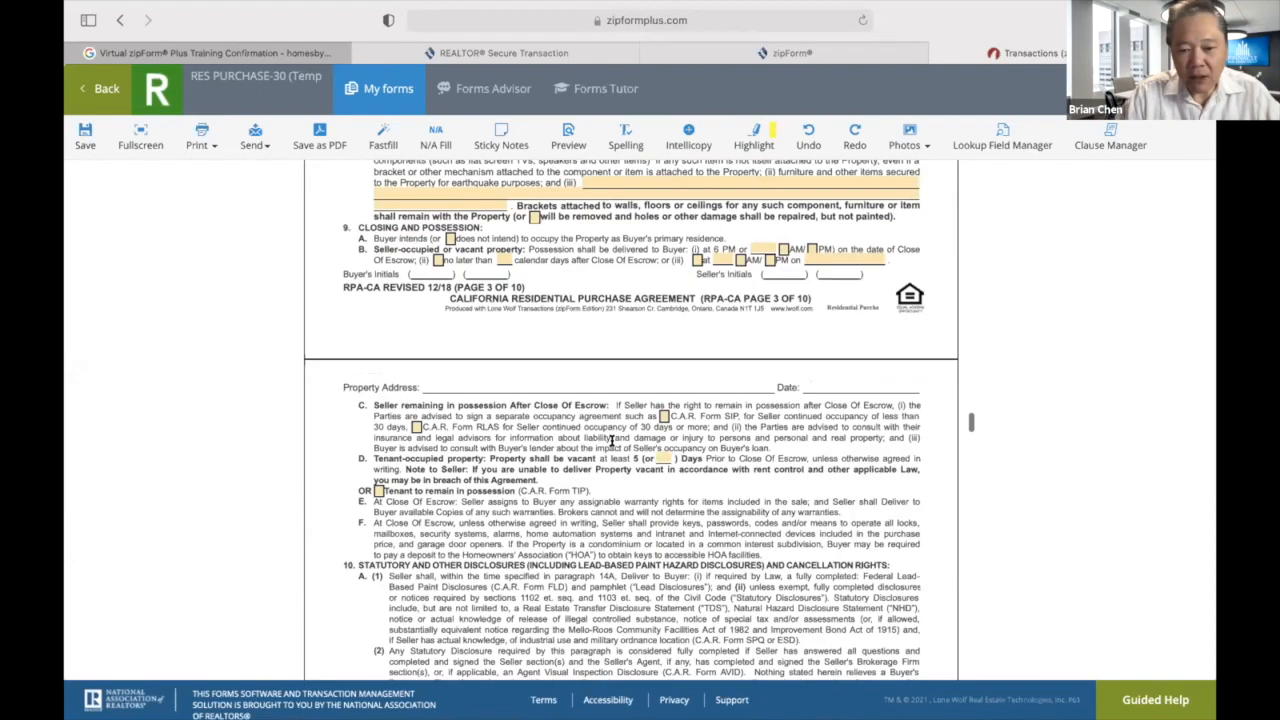
{"action": "scroll", "coordinate": [611, 440], "scroll_direction": "down", "scroll_amount": 9}
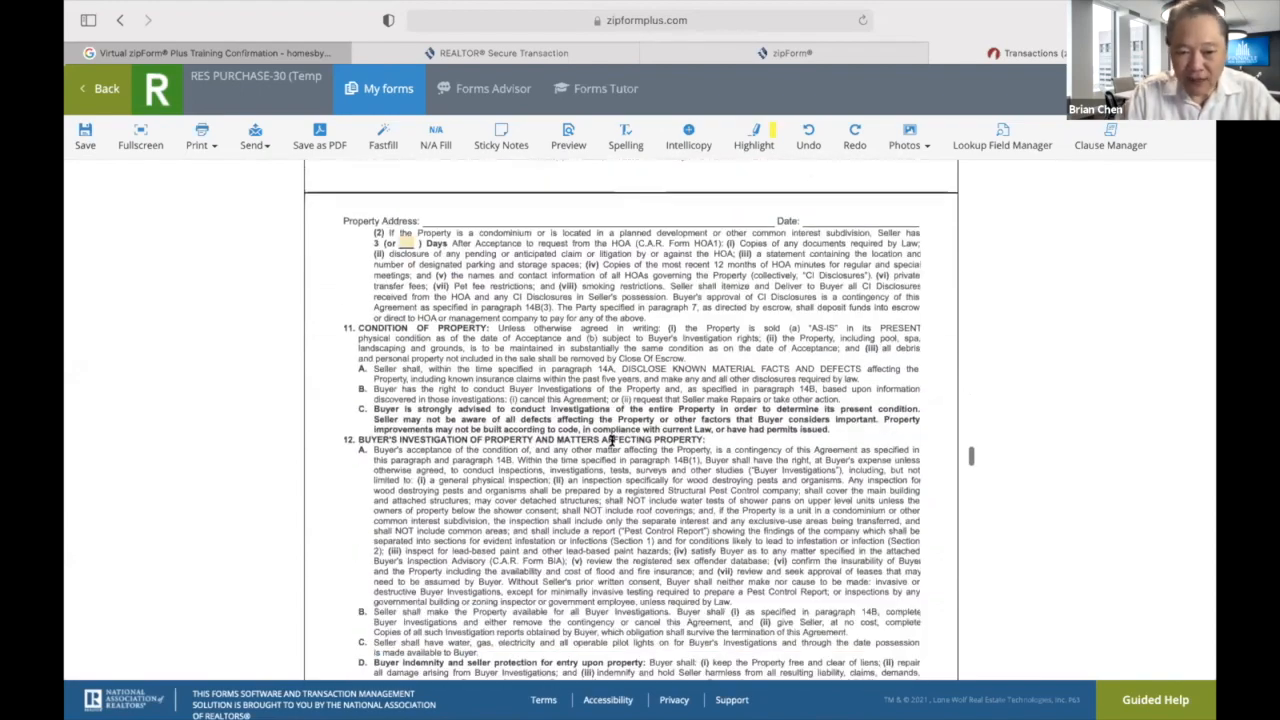
{"action": "scroll", "coordinate": [611, 440], "scroll_direction": "up", "scroll_amount": 20}
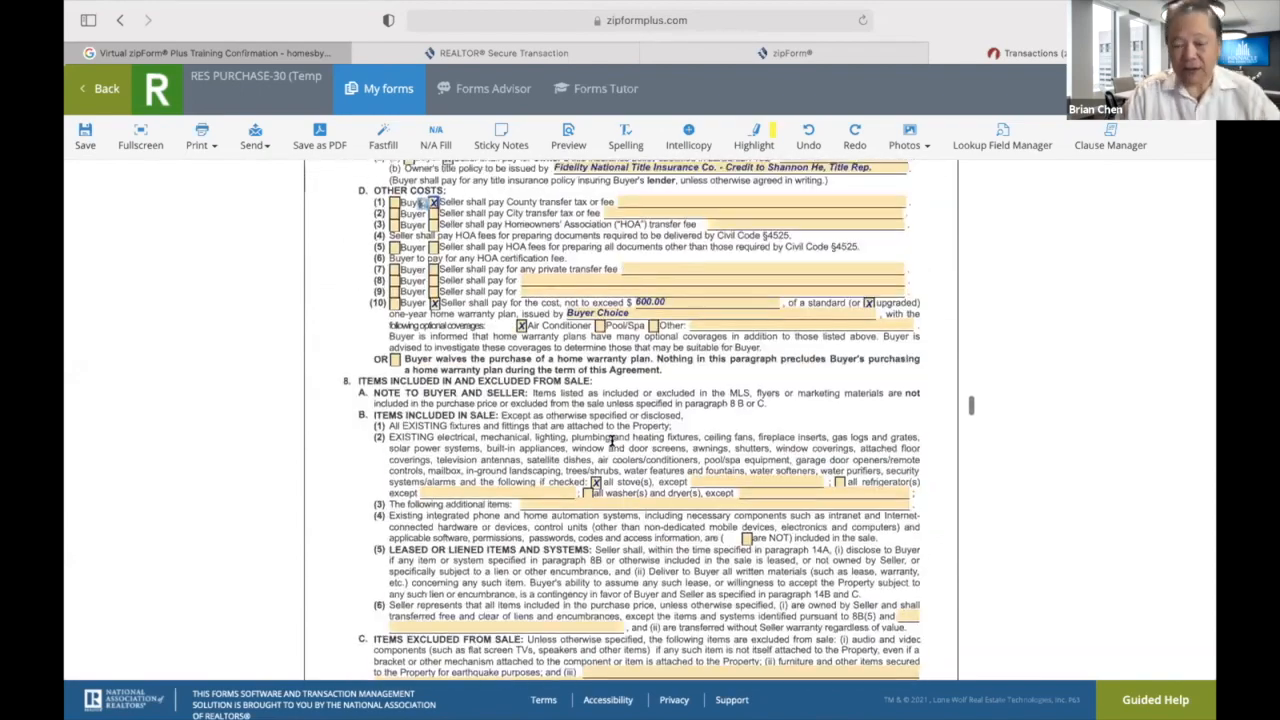
{"action": "scroll", "coordinate": [611, 440], "scroll_direction": "up", "scroll_amount": 17}
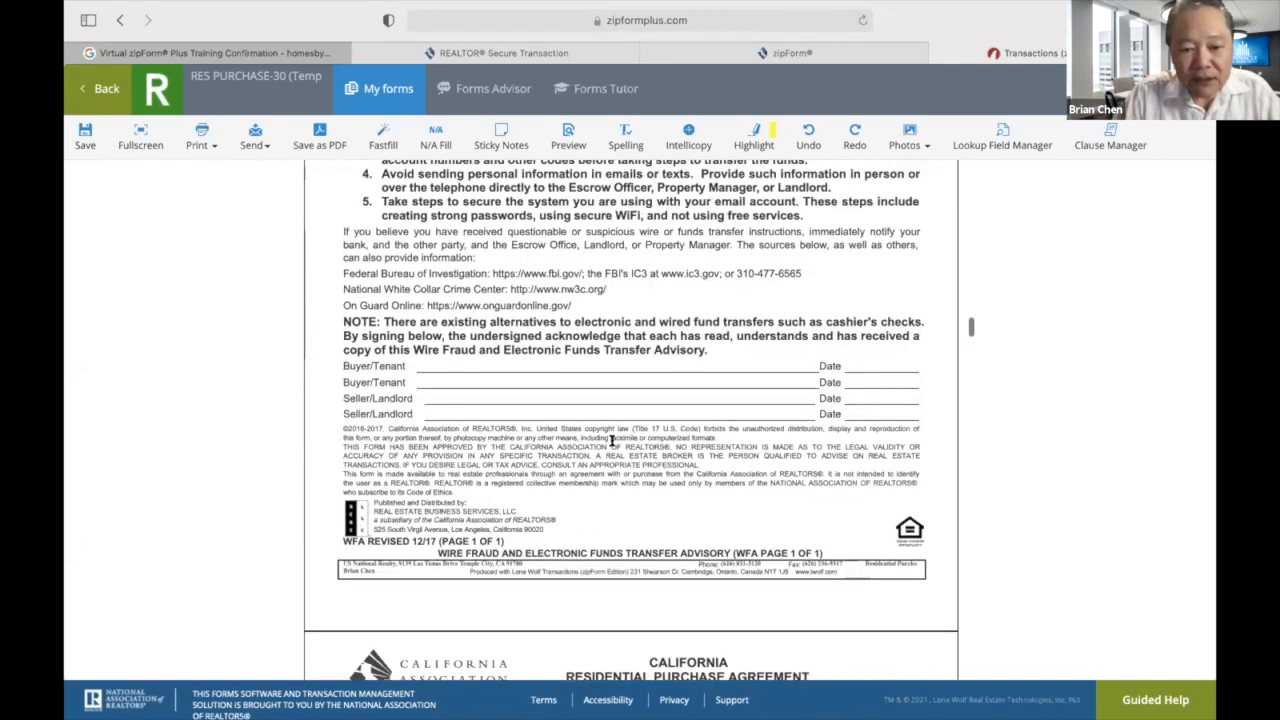
{"action": "scroll", "coordinate": [611, 440], "scroll_direction": "down", "scroll_amount": 7}
{"action": "scroll", "coordinate": [611, 440], "scroll_direction": "up", "scroll_amount": 20}
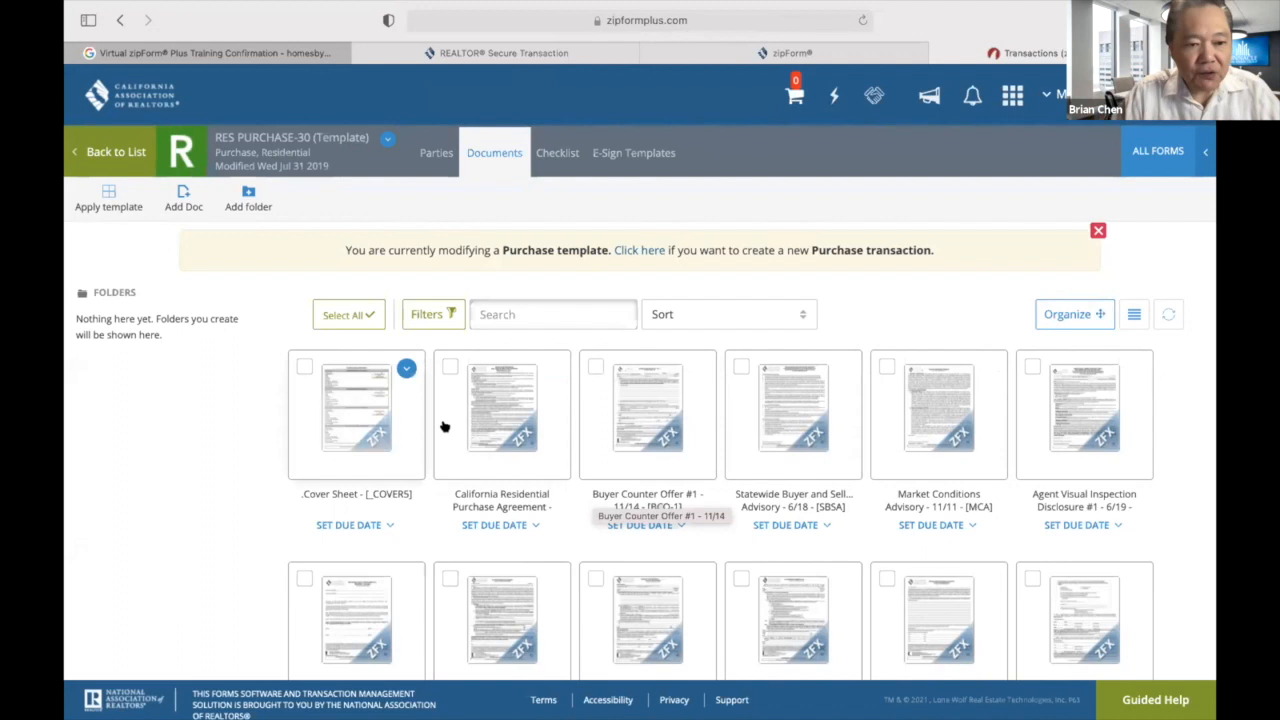
Go back to the saved templates list and start a new template.
{"action": "left_click", "coordinate": [116, 153]}
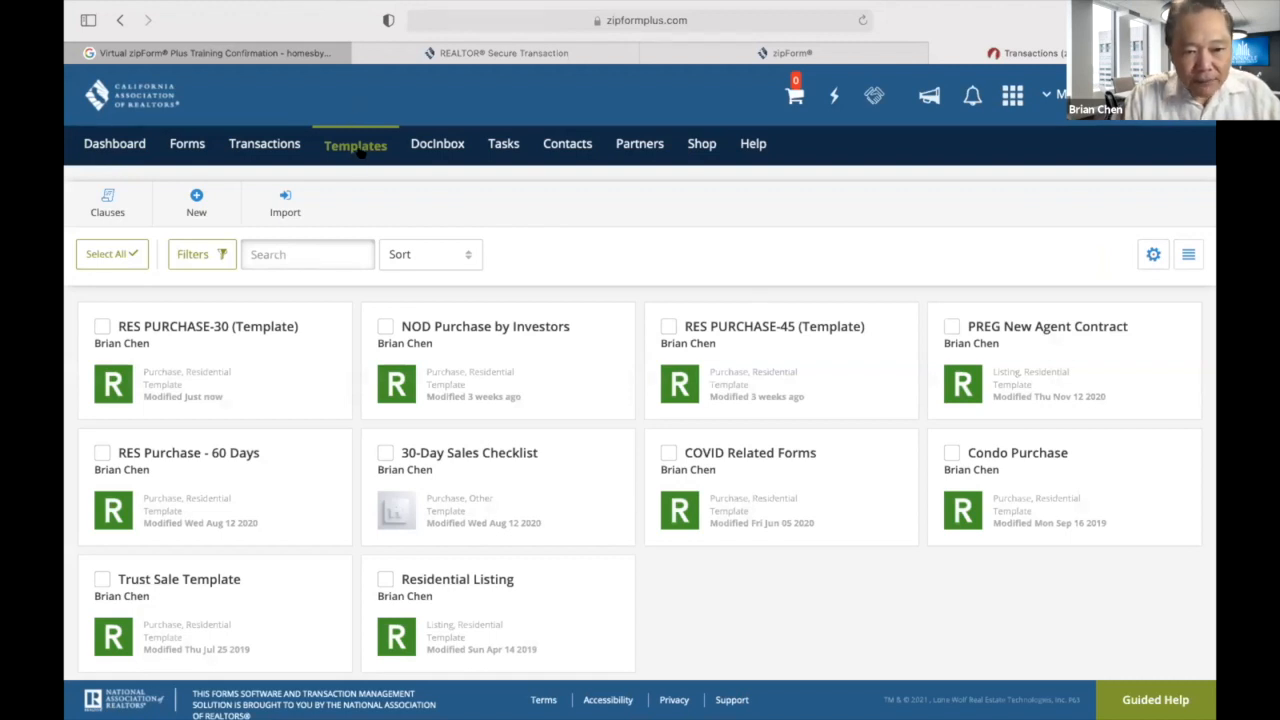
{"action": "left_click", "coordinate": [199, 202]}
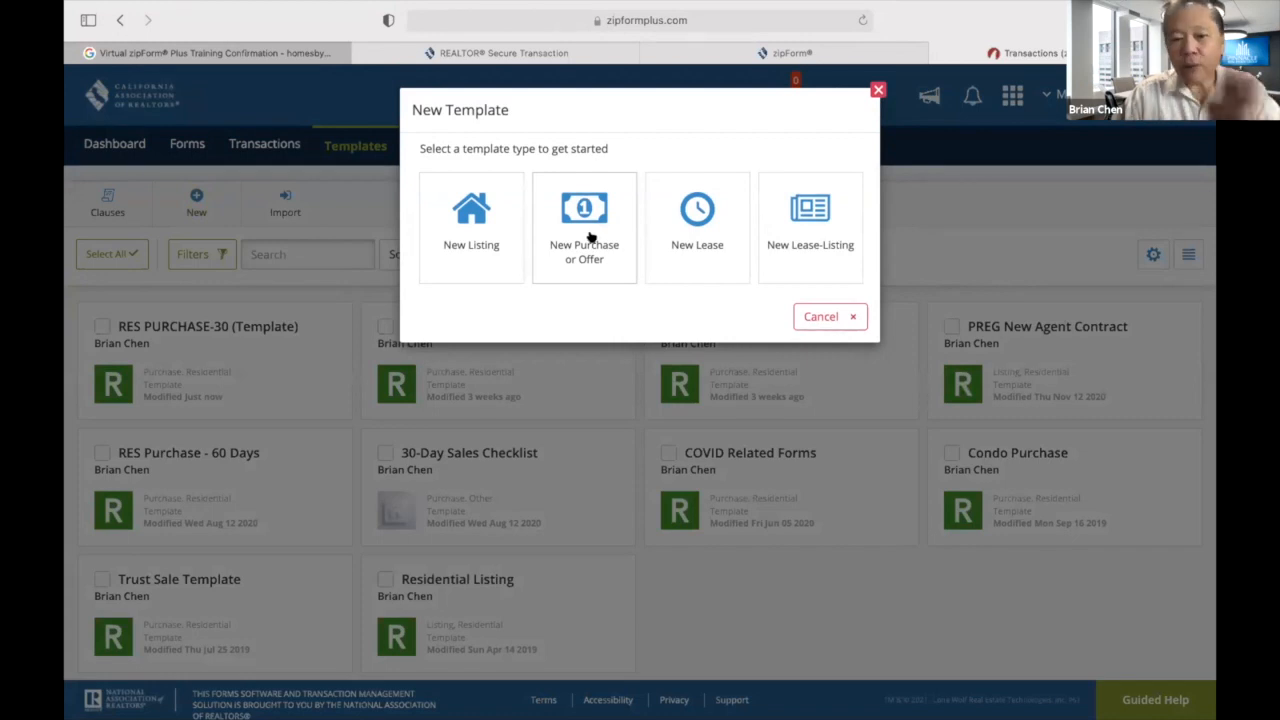
Create a Residential listing template named 'Residential SFR Listing' and save it.
{"action": "left_click", "coordinate": [476, 243]}
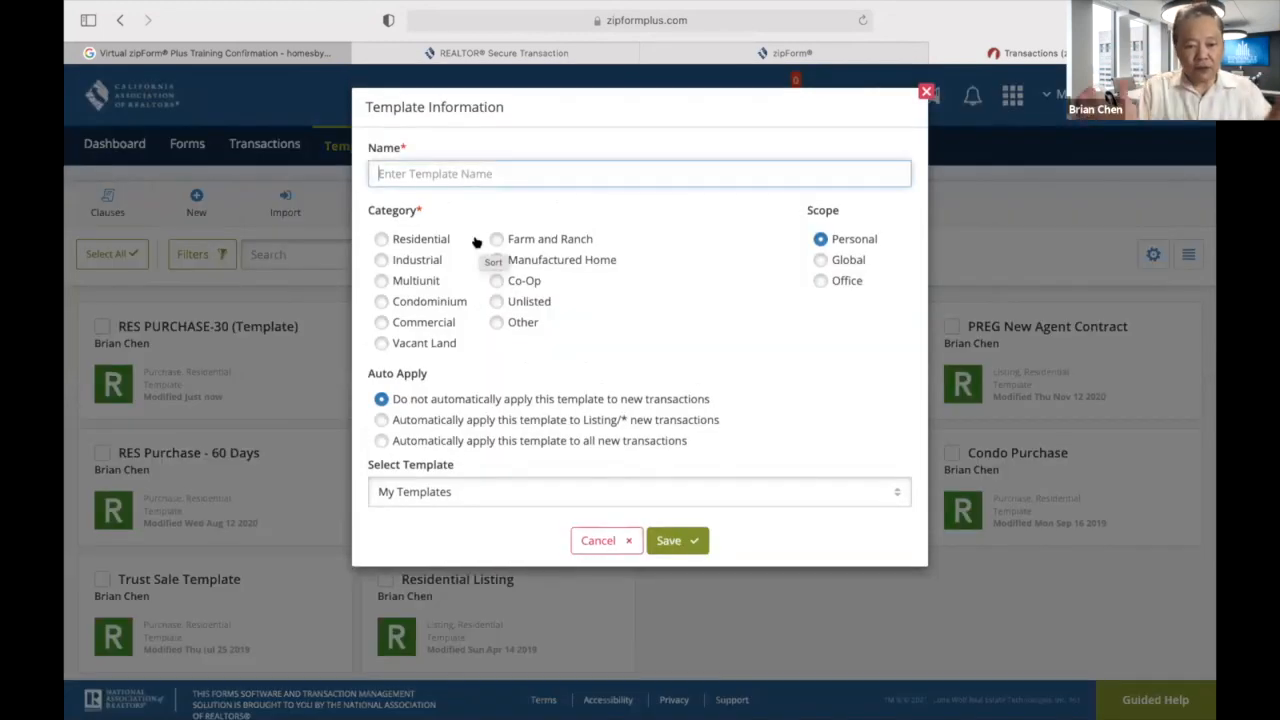
{"action": "left_click", "coordinate": [382, 239]}
{"action": "type", "text": "Residential SFR"}
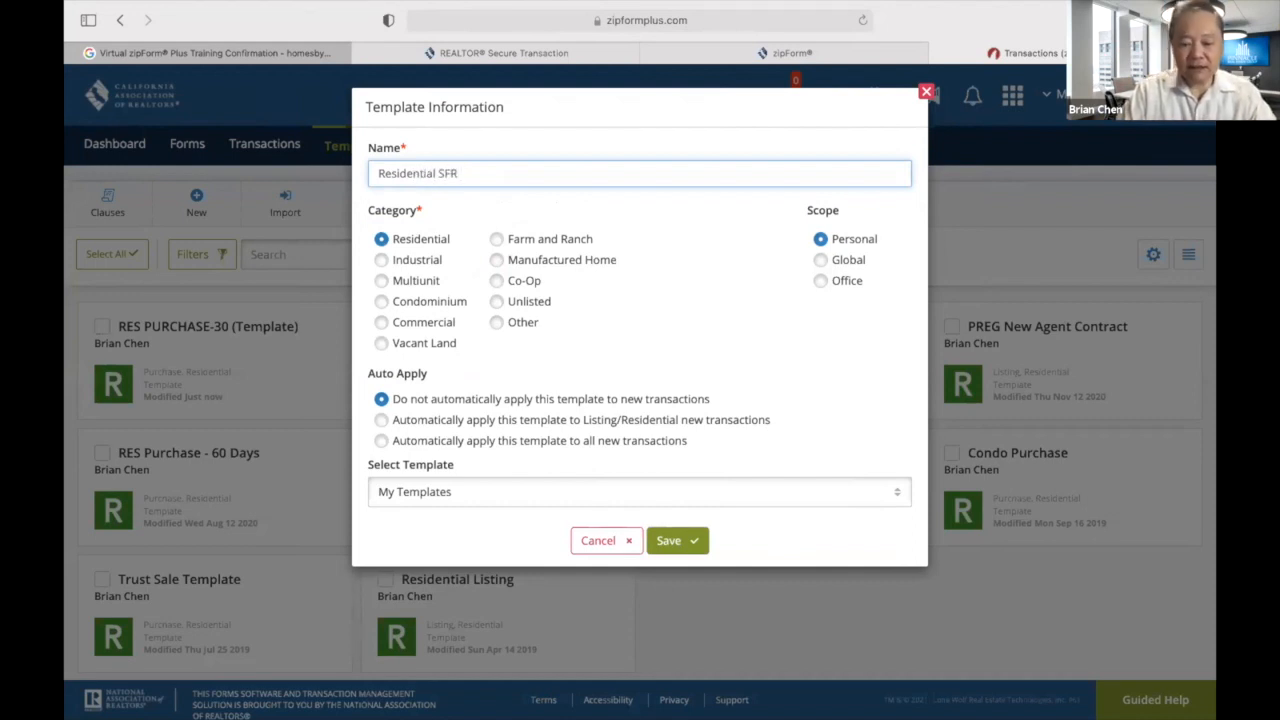
{"action": "type", "text": "Listing"}
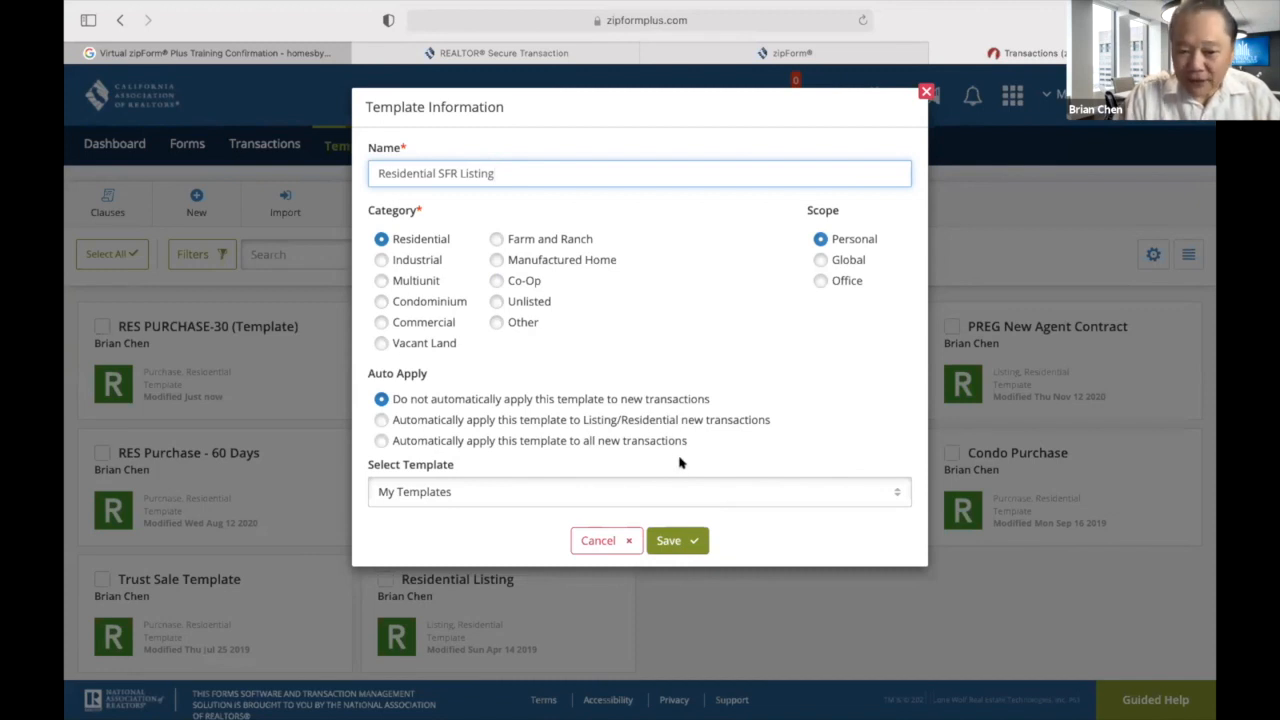
{"action": "left_click", "coordinate": [682, 546]}
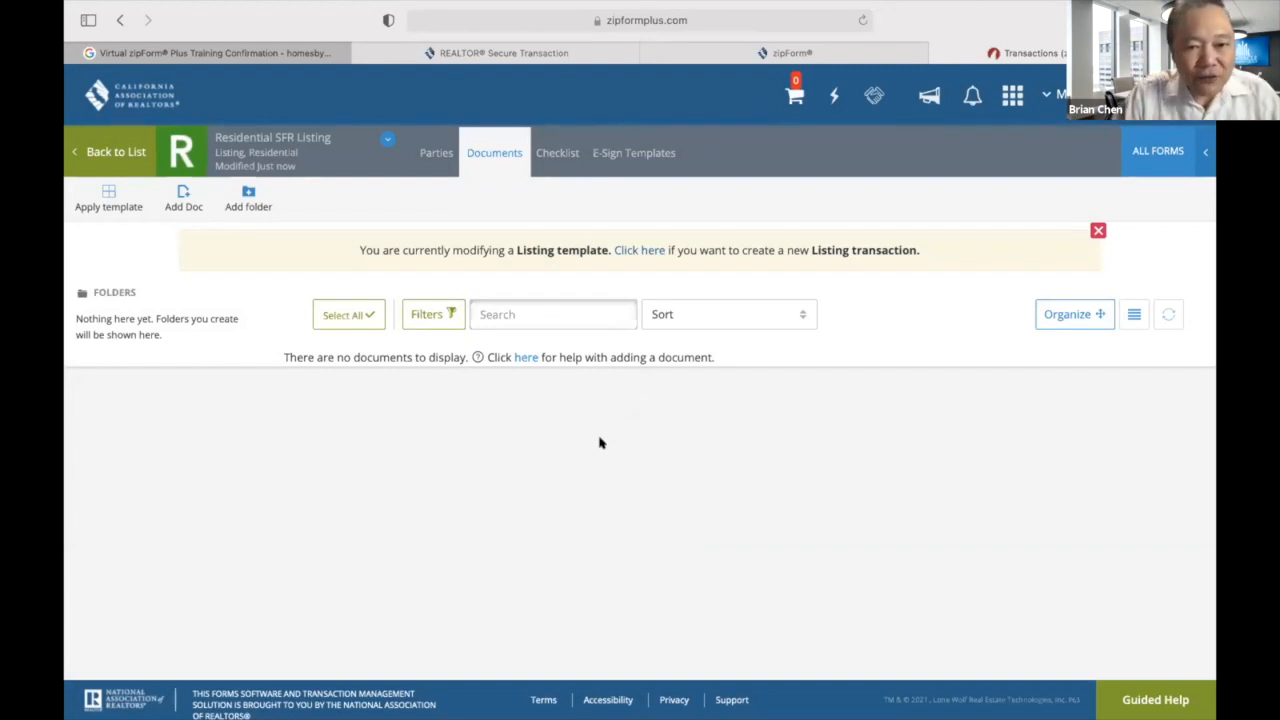
From the Form Library, add the Exclusive listing agreement and the Representative Capacity Signature Disclosure (searched as 'rocs').
{"action": "left_click", "coordinate": [1157, 151]}
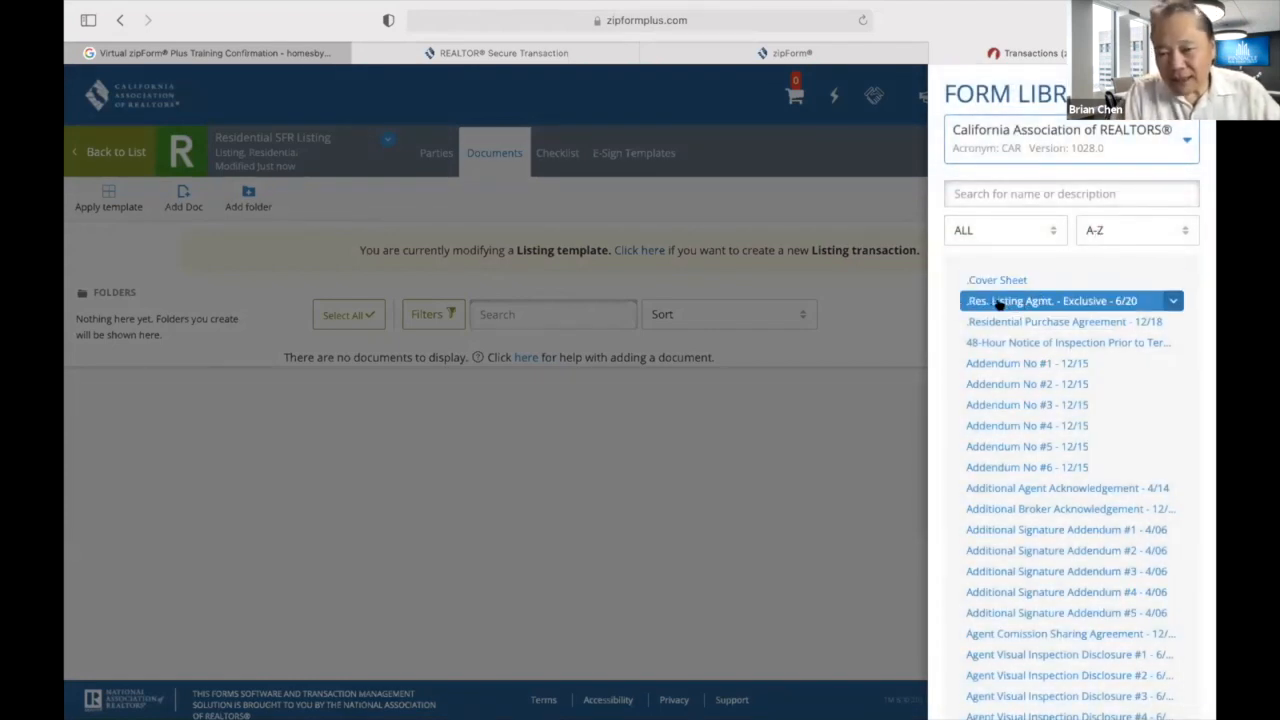
{"action": "left_click", "coordinate": [999, 304]}
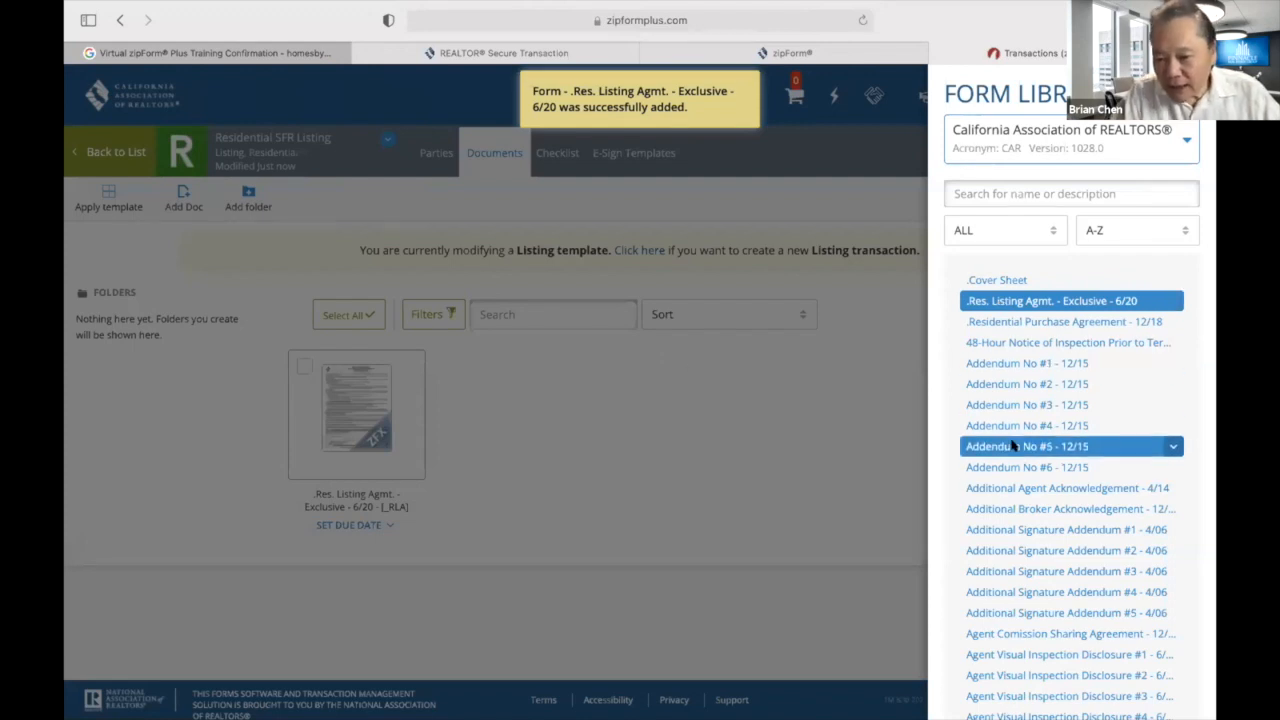
{"action": "scroll", "coordinate": [996, 480], "scroll_direction": "down", "scroll_amount": 3}
{"action": "scroll", "coordinate": [996, 486], "scroll_direction": "down", "scroll_amount": 3}
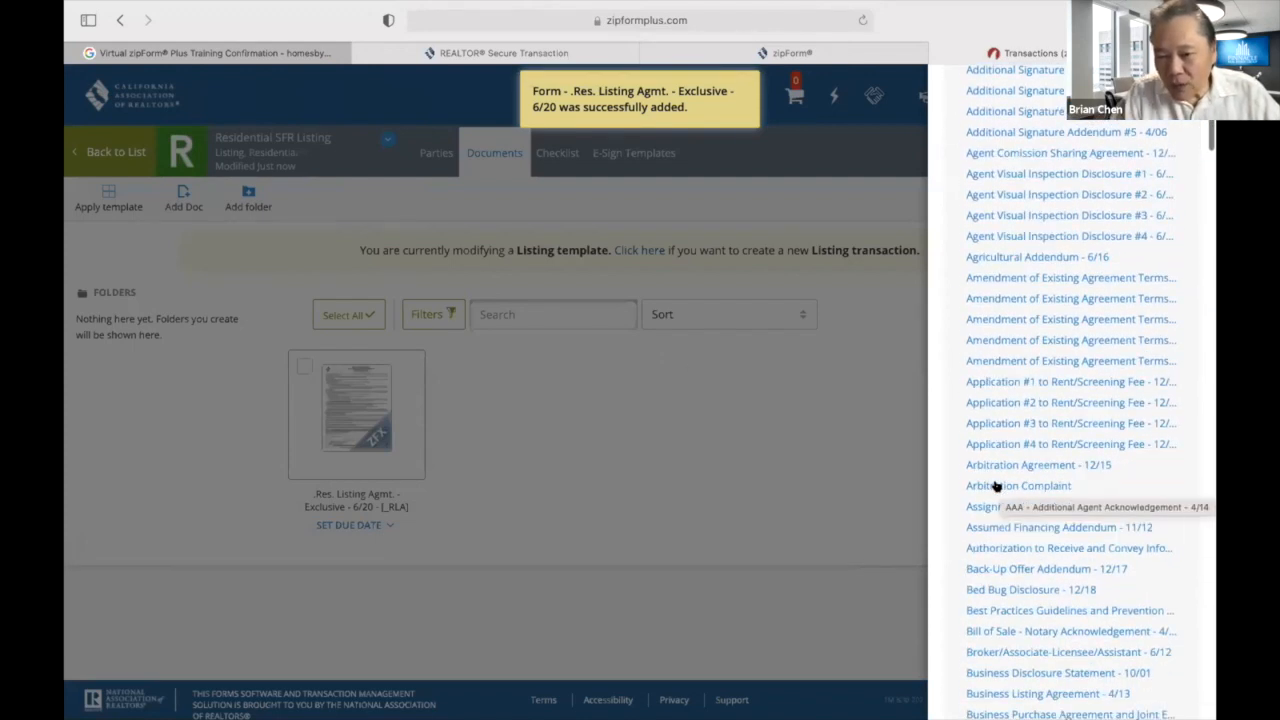
{"action": "scroll", "coordinate": [996, 486], "scroll_direction": "up", "scroll_amount": 6}
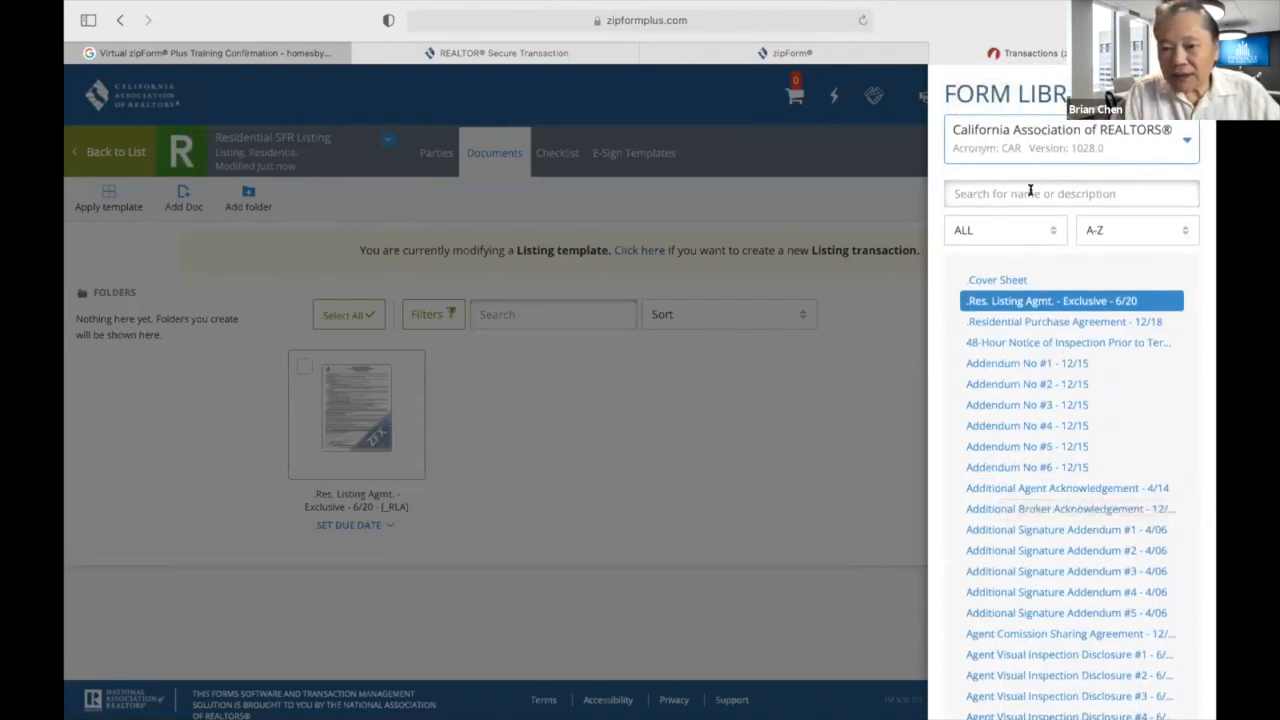
{"action": "type", "text": "rocs"}
{"action": "left_click", "coordinate": [1025, 281]}
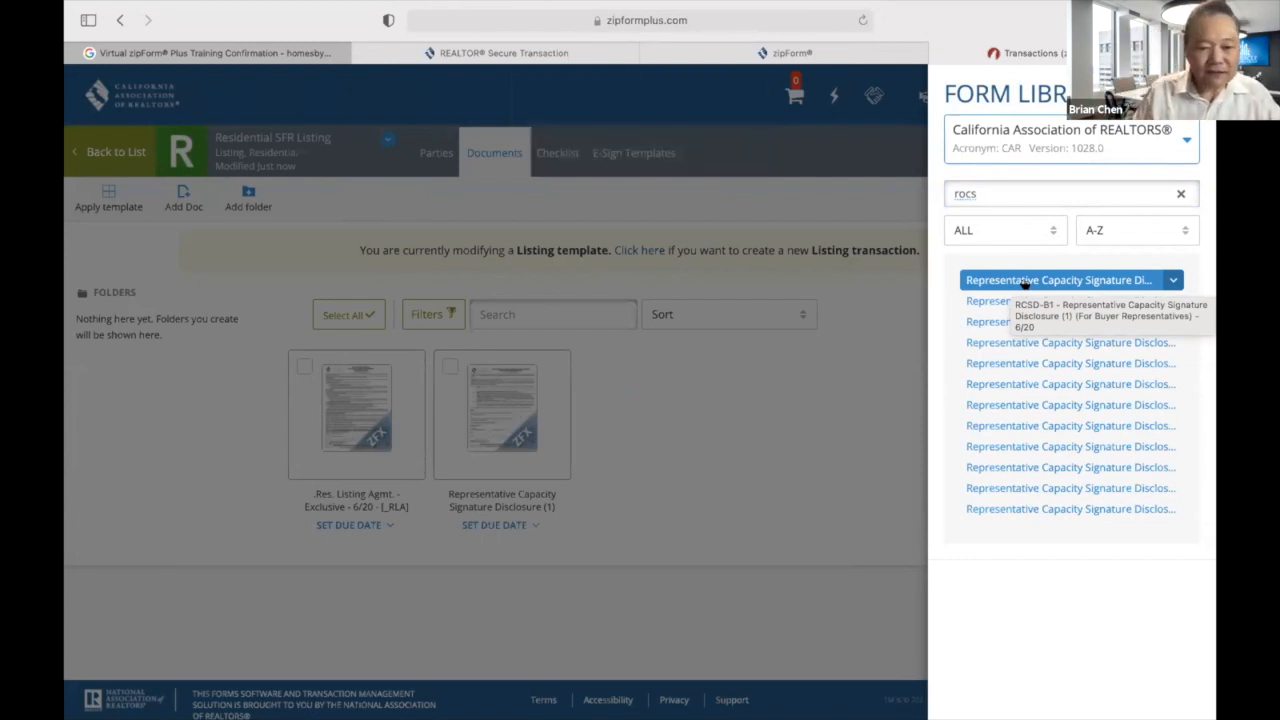
Search 'rla' and add the Listing Agreement Coronavirus Addendum, then close the Form Library.
{"action": "left_click", "coordinate": [1016, 190]}
{"action": "key", "text": "BackSpace"}
{"action": "key", "text": "BackSpace"}
{"action": "key", "text": "BackSpace"}
{"action": "key", "text": "BackSpace"}
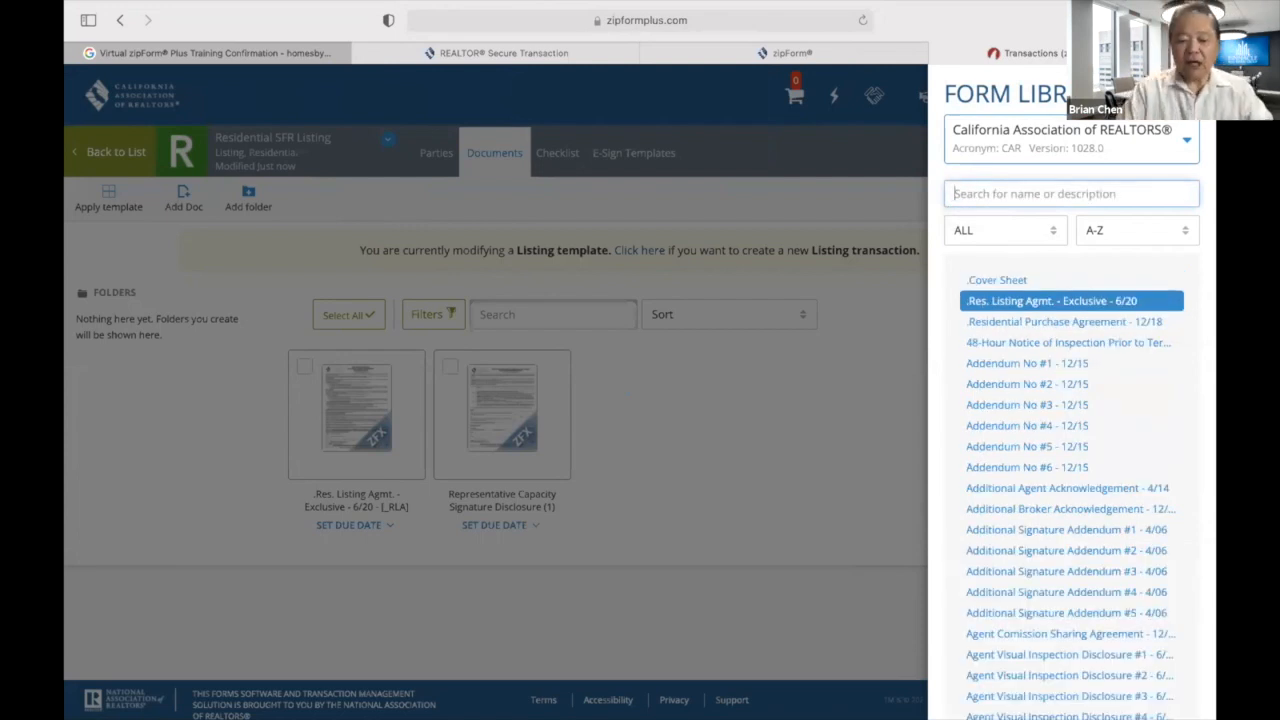
{"action": "type", "text": "R"}
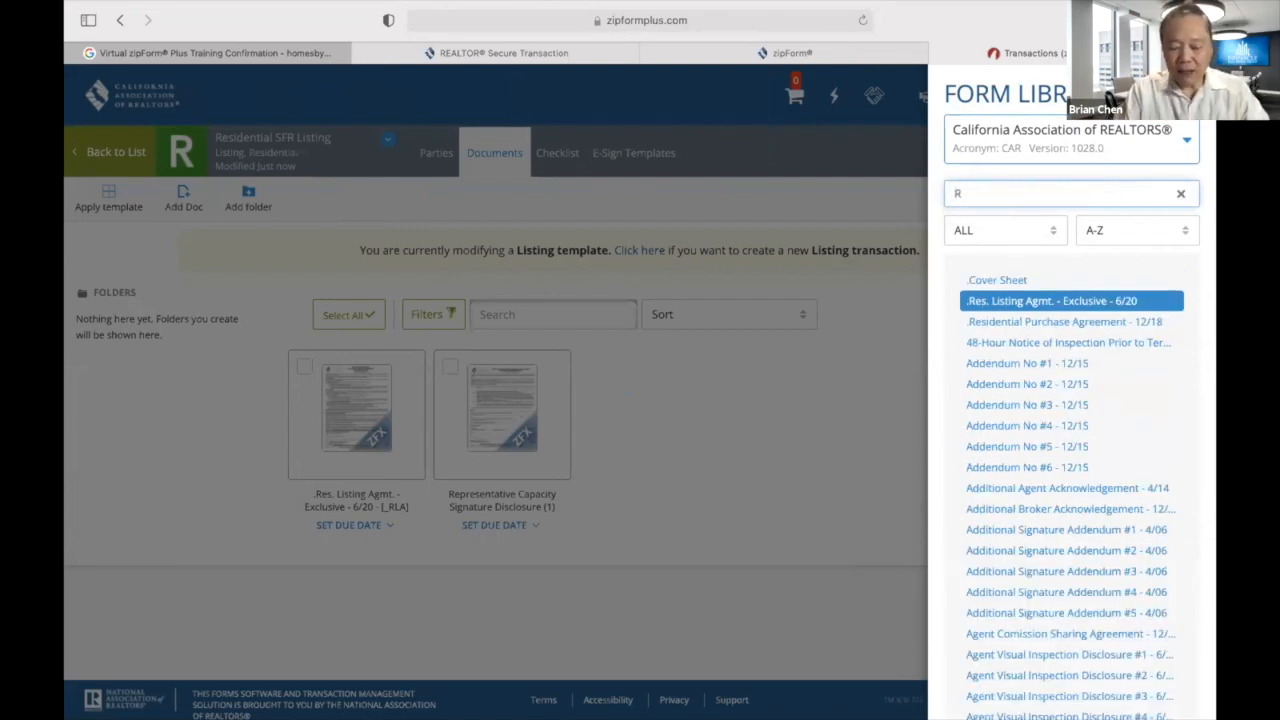
{"action": "type", "text": "LA-"}
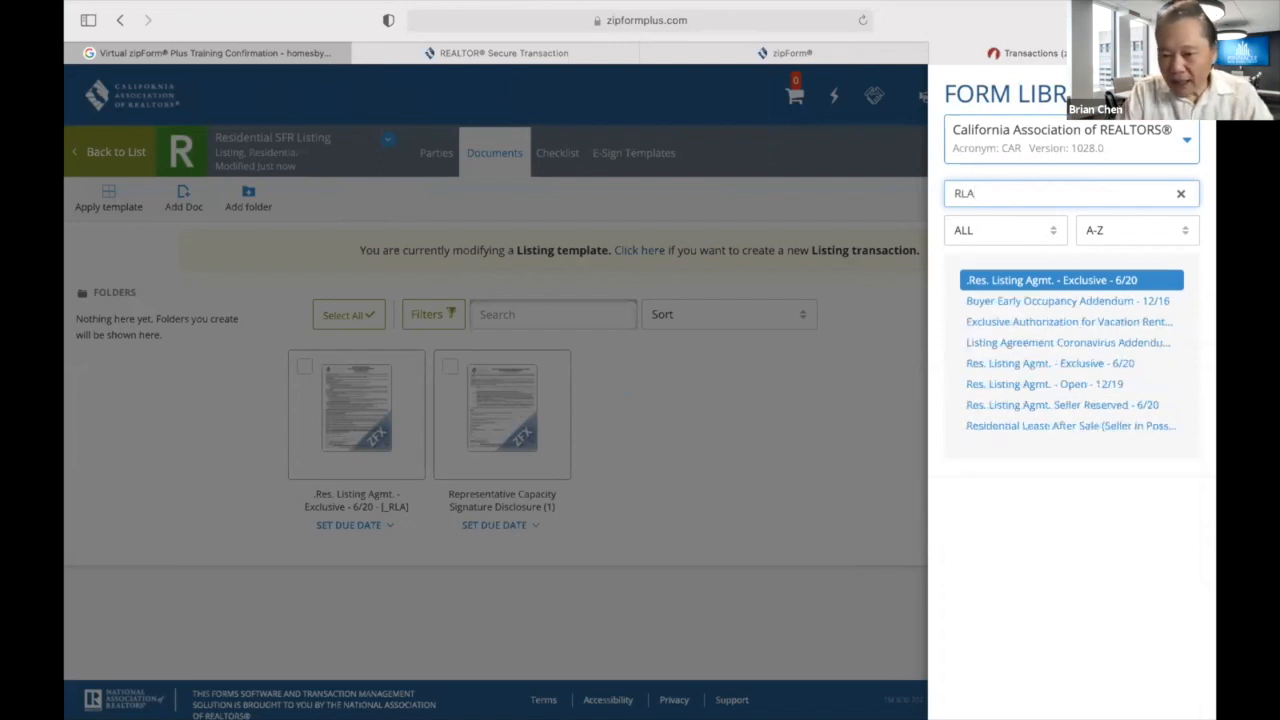
{"action": "type", "text": "CAA"}
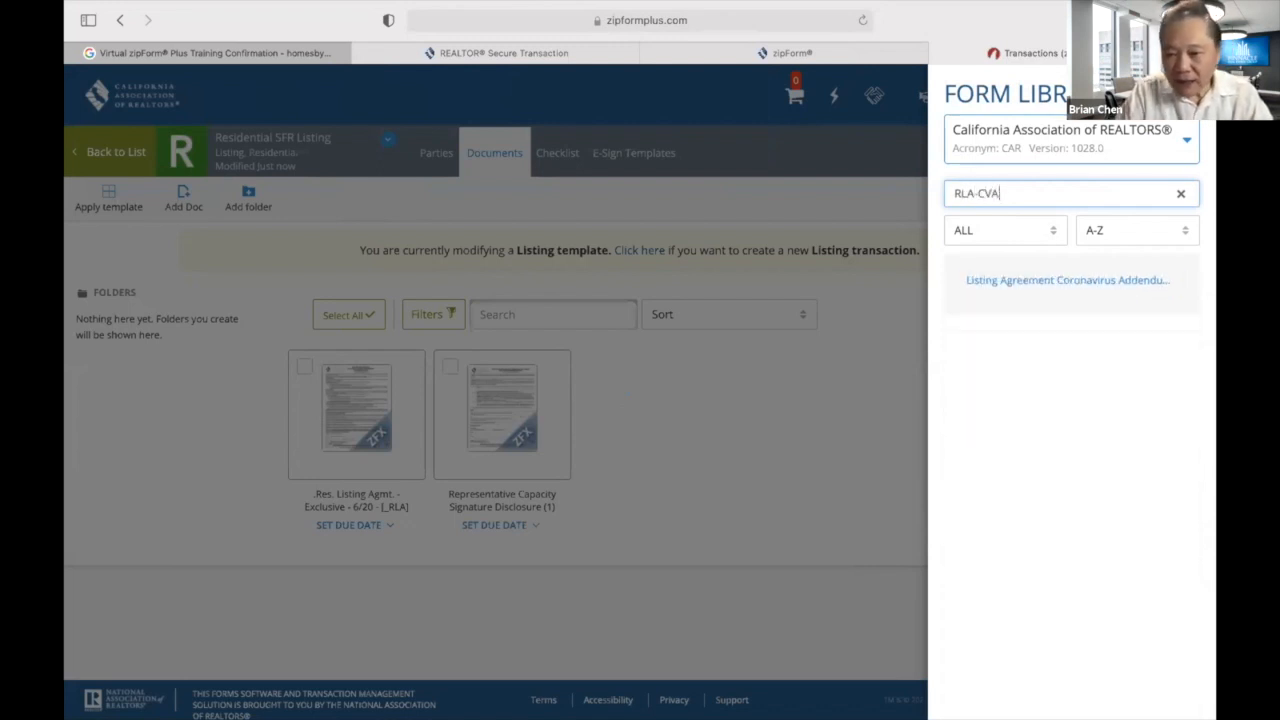
{"action": "key", "text": "BackSpace"}
{"action": "key", "text": "BackSpace"}
{"action": "key", "text": "BackSpace"}
{"action": "key", "text": "BackSpace"}
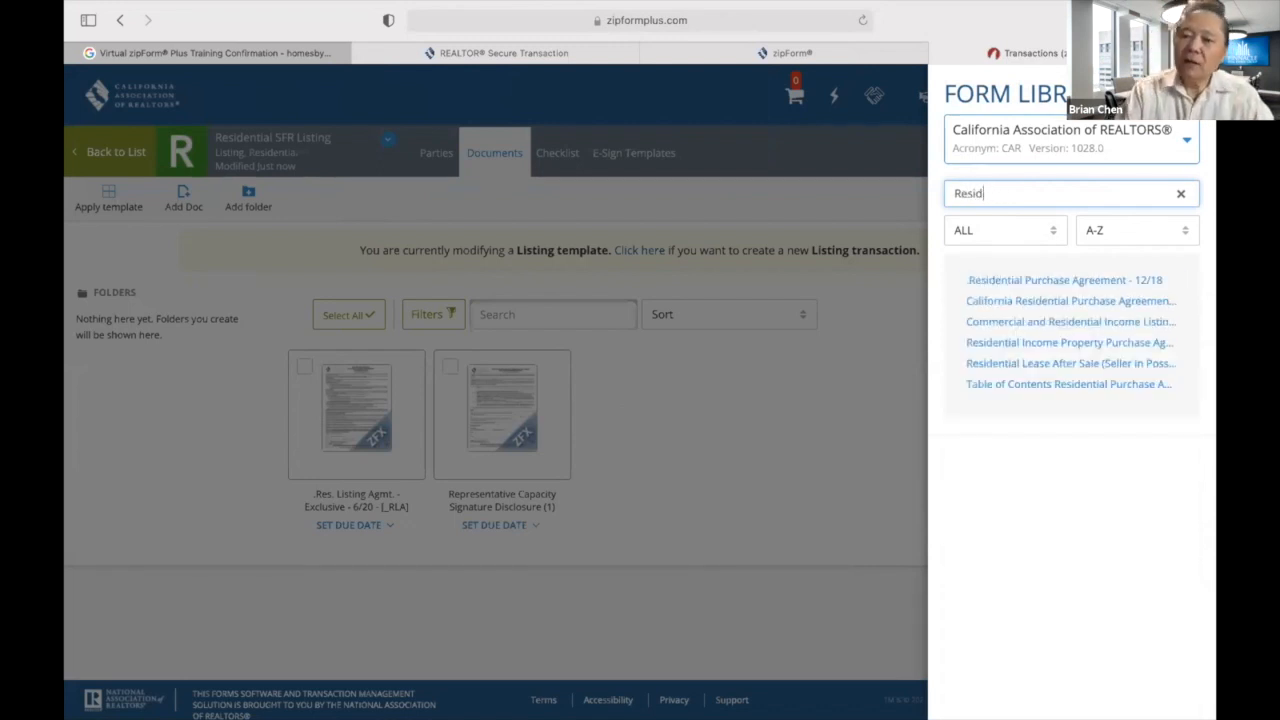
{"action": "key", "text": "BackSpace"}
{"action": "key", "text": "BackSpace"}
{"action": "key", "text": "BackSpace"}
{"action": "key", "text": "BackSpace"}
{"action": "key", "text": "BackSpace"}
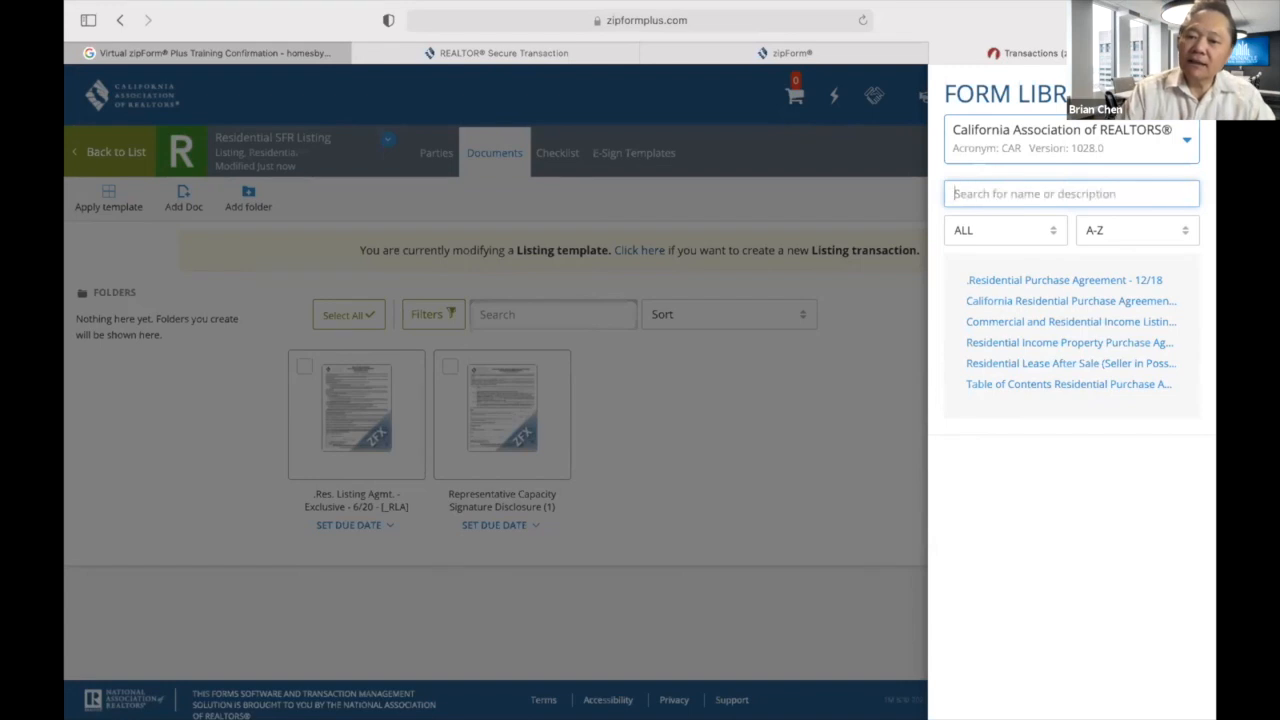
{"action": "type", "text": "RLA-CVA"}
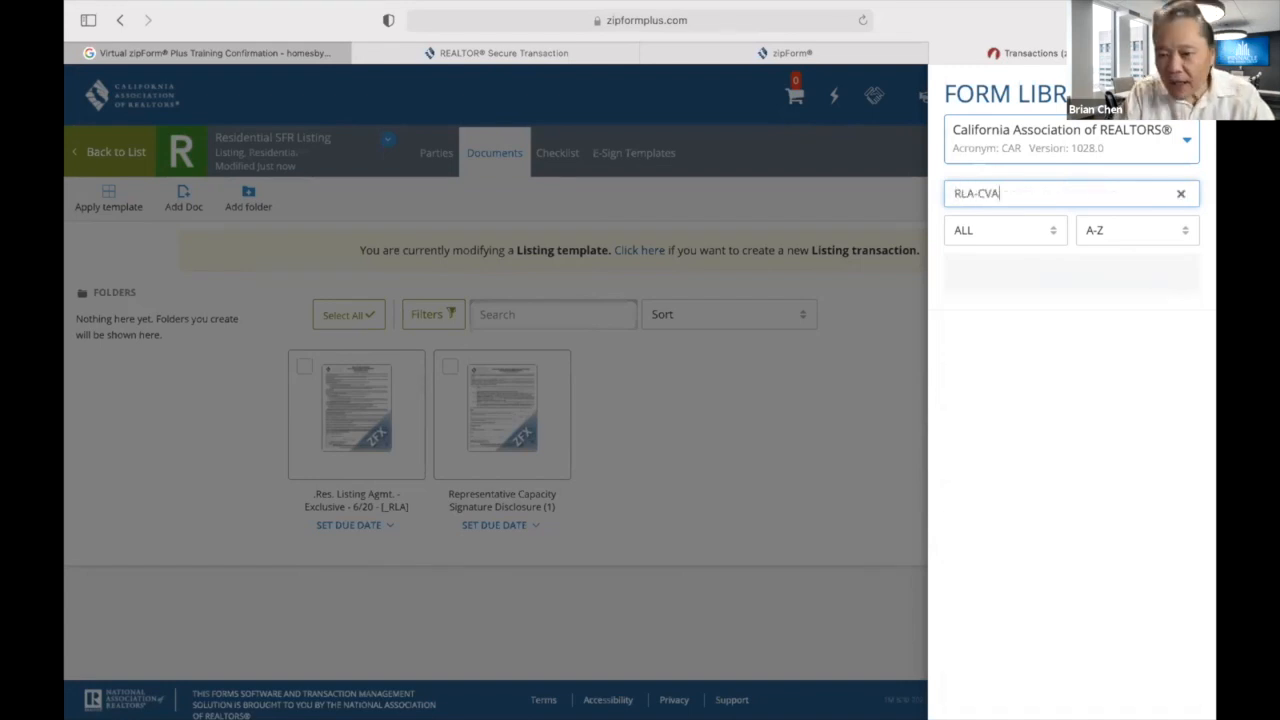
{"action": "key", "text": "BackSpace"}
{"action": "key", "text": "BackSpace"}
{"action": "key", "text": "BackSpace"}
{"action": "key", "text": "BackSpace"}
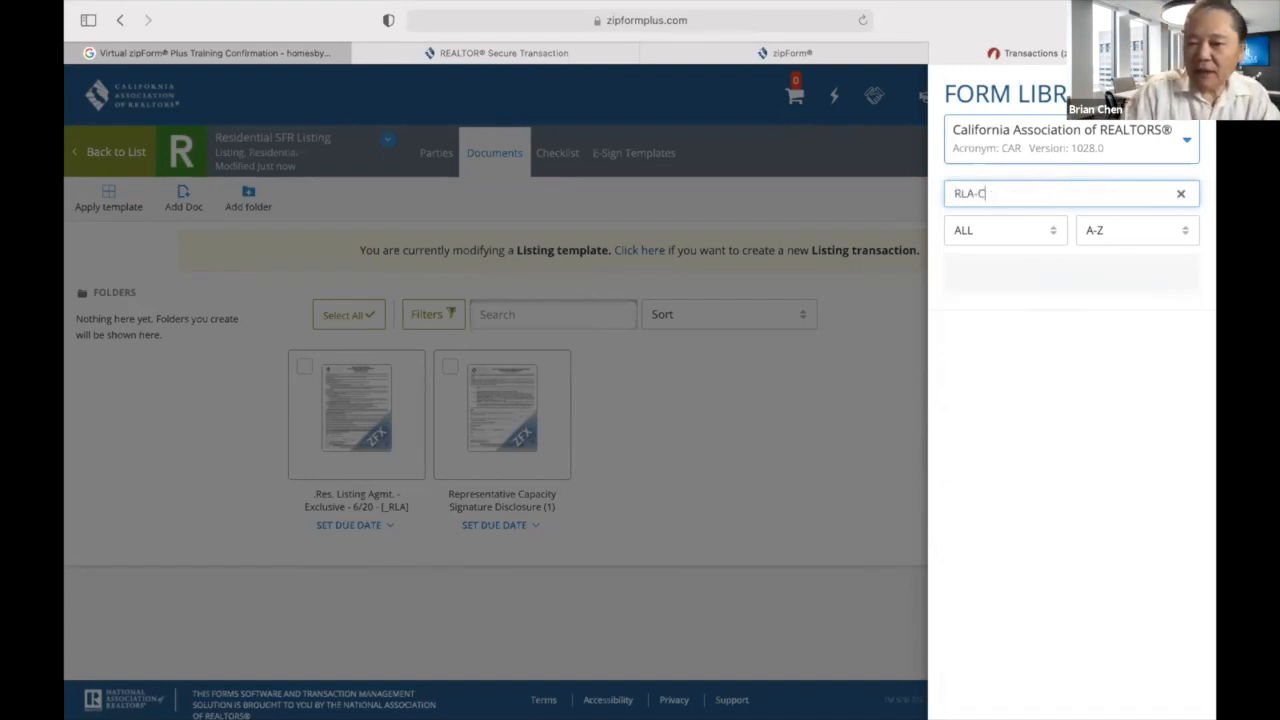
{"action": "key", "text": "BackSpace"}
{"action": "key", "text": "BackSpace"}
{"action": "key", "text": "BackSpace"}
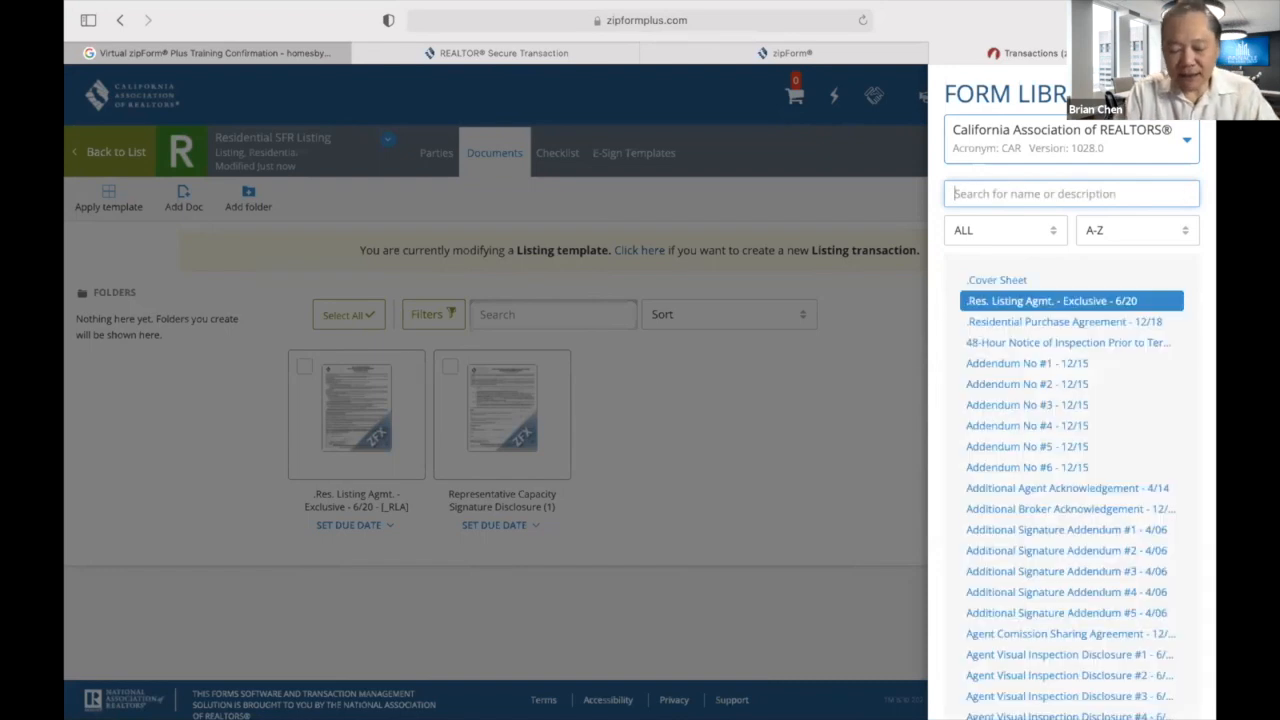
{"action": "type", "text": "Residentia"}
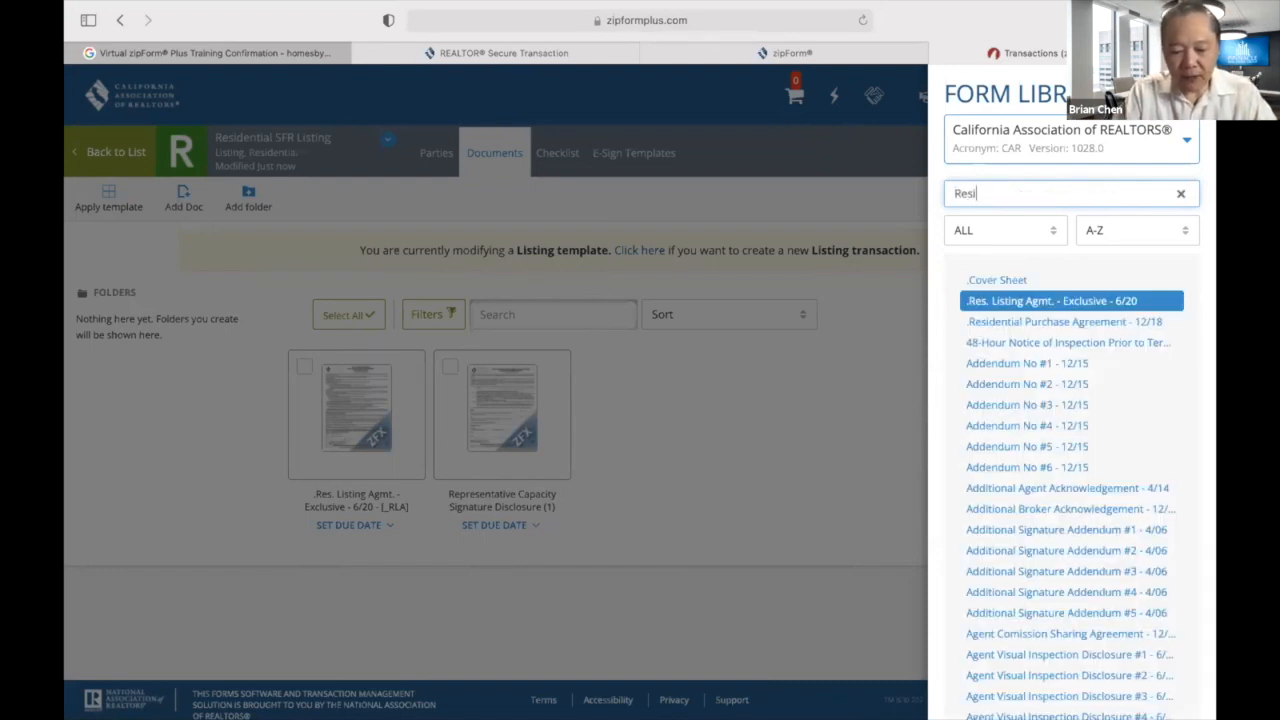
{"action": "key", "text": "super+a"}
{"action": "type", "text": "rla"}
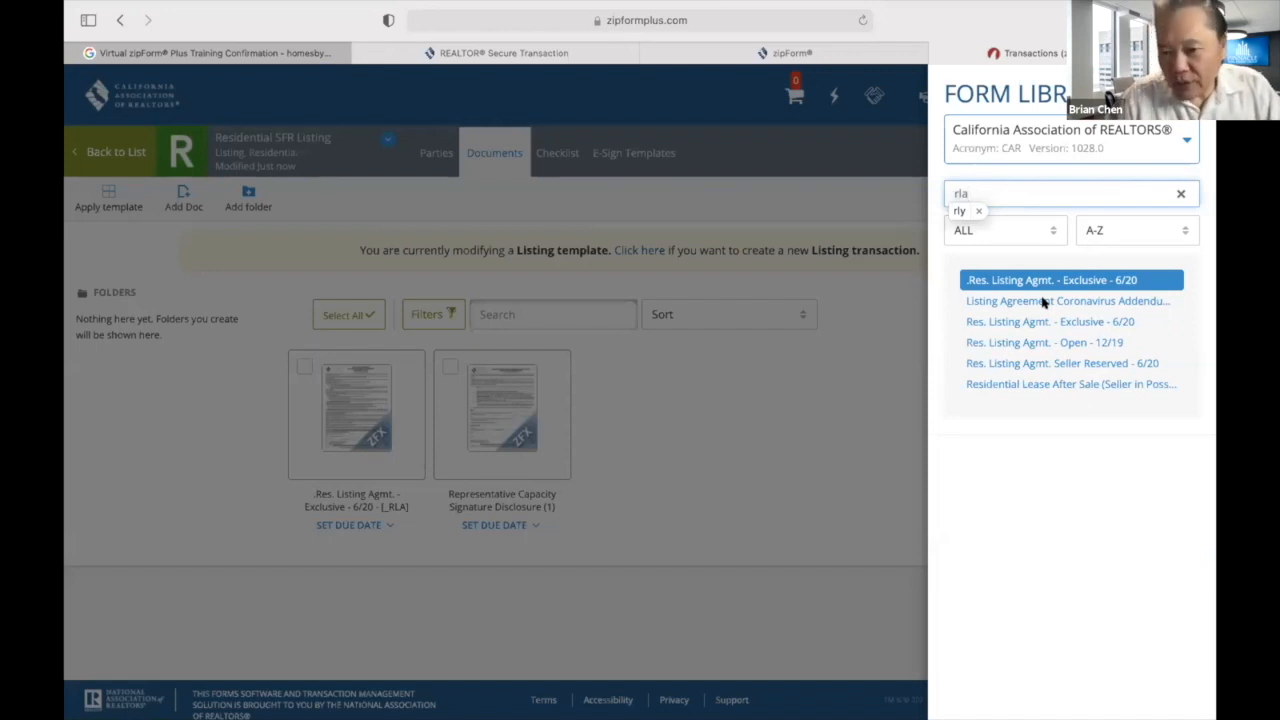
{"action": "double_click", "coordinate": [1043, 302]}
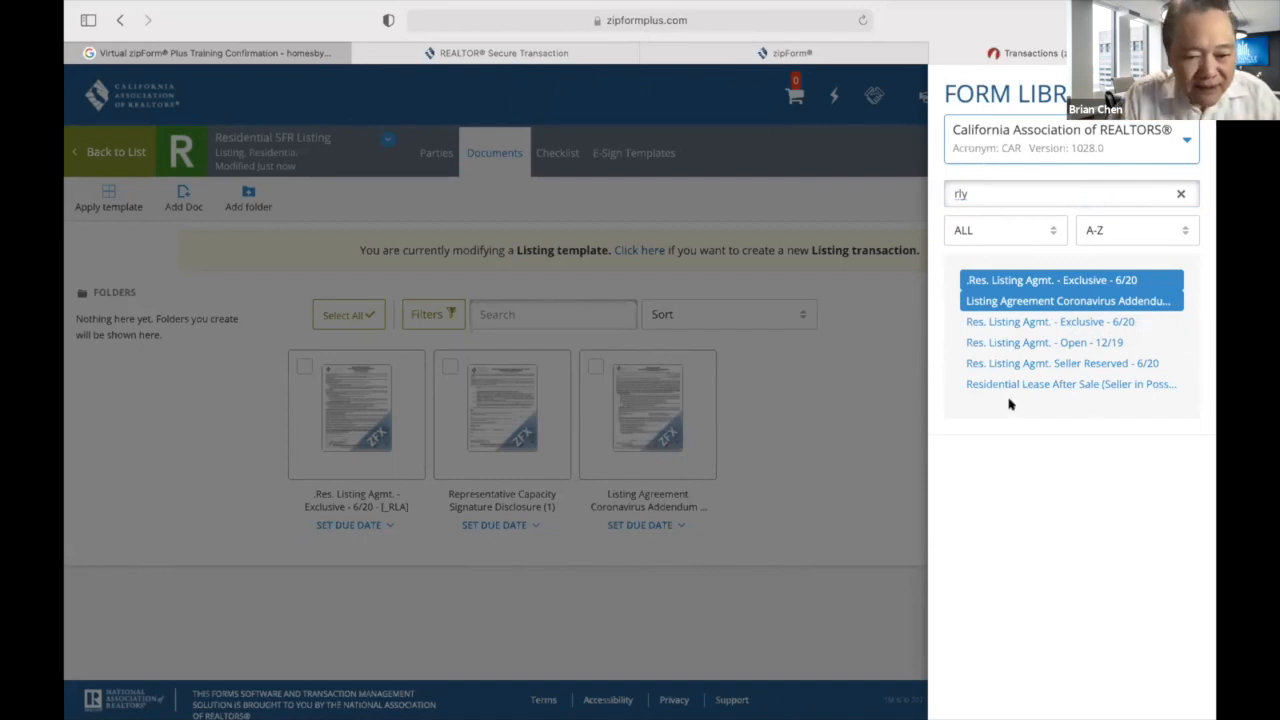
{"action": "left_click", "coordinate": [827, 409]}
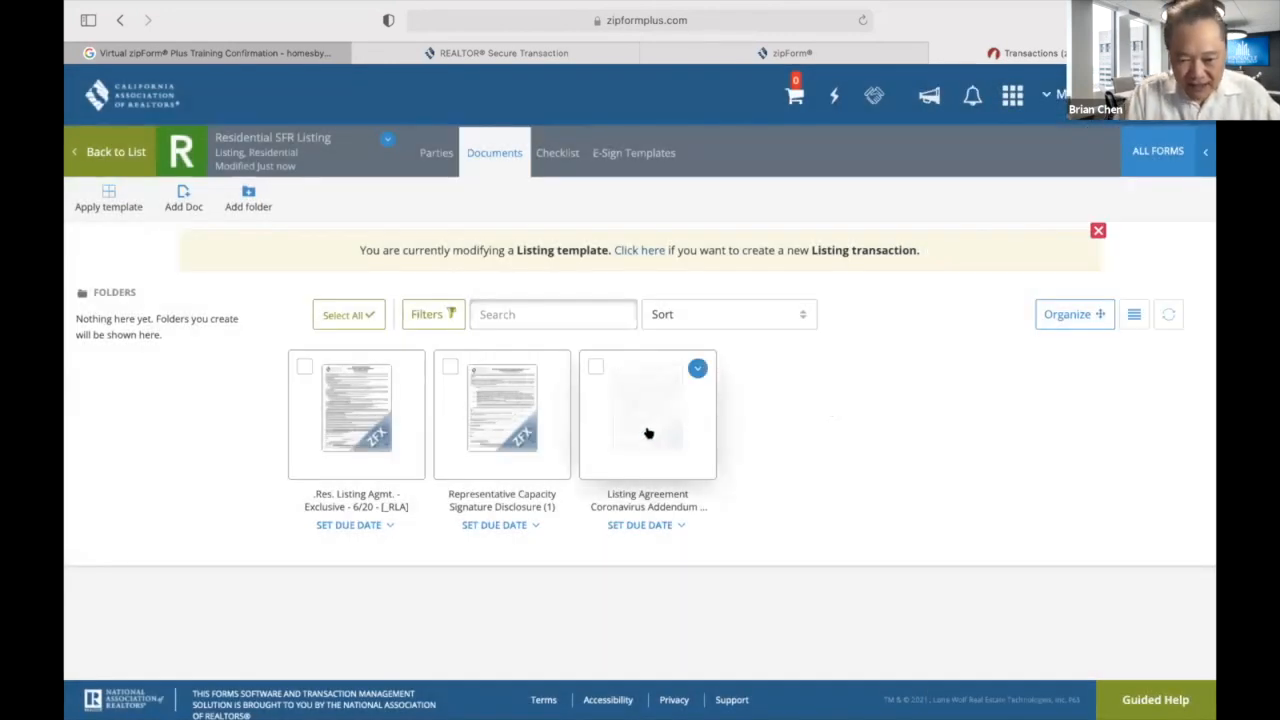
{"action": "left_click", "coordinate": [648, 433]}
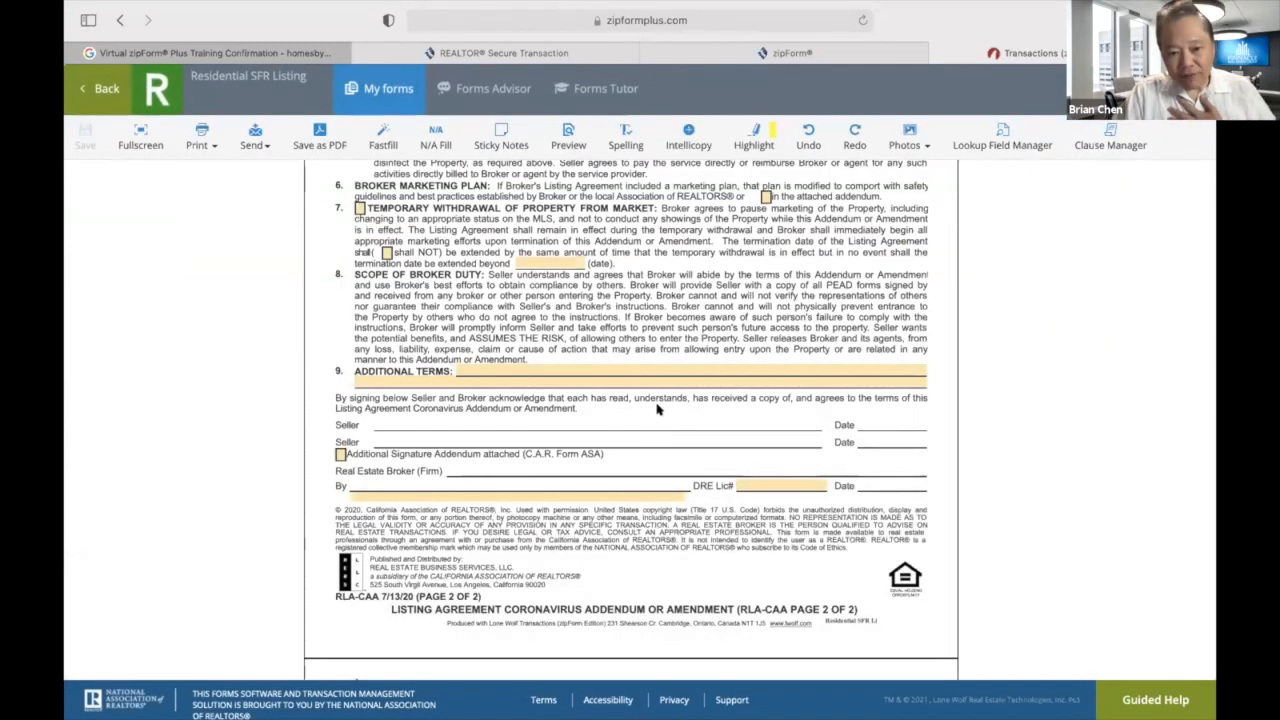
{"action": "scroll", "coordinate": [658, 410], "scroll_direction": "up", "scroll_amount": 5}
{"action": "scroll", "coordinate": [658, 410], "scroll_direction": "up", "scroll_amount": 15}
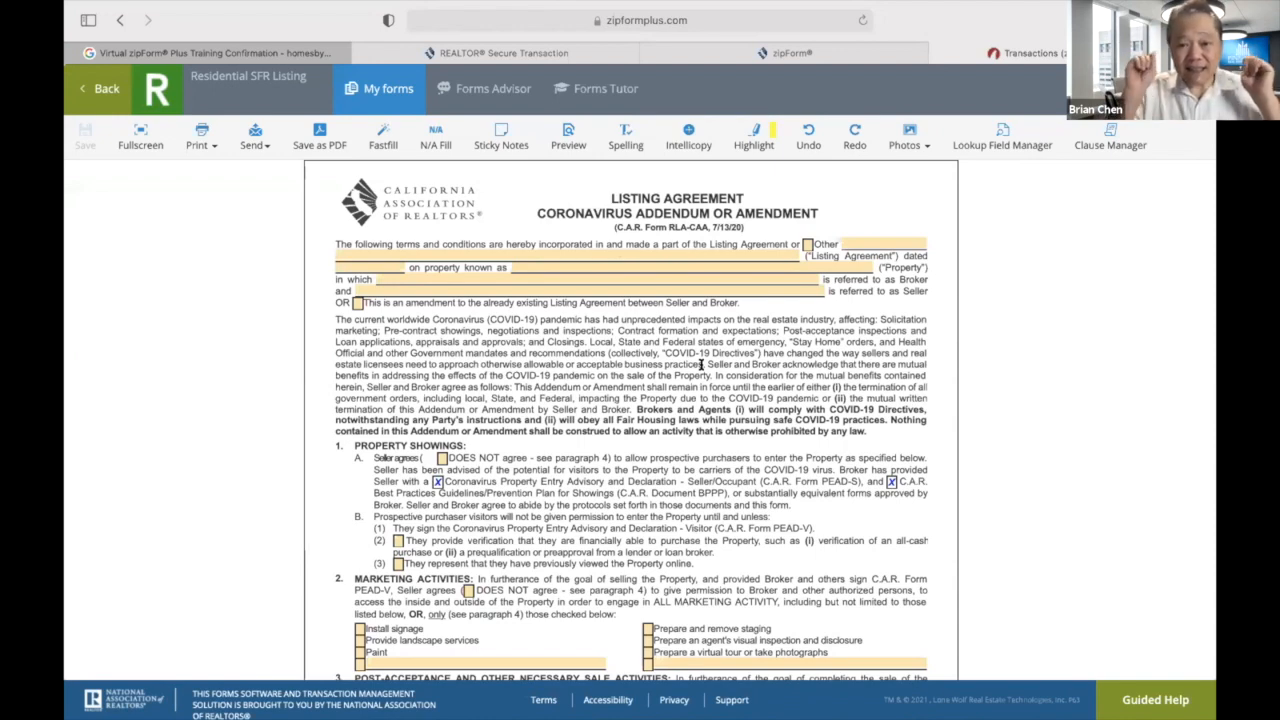
{"action": "scroll", "coordinate": [701, 365], "scroll_direction": "down", "scroll_amount": 3}
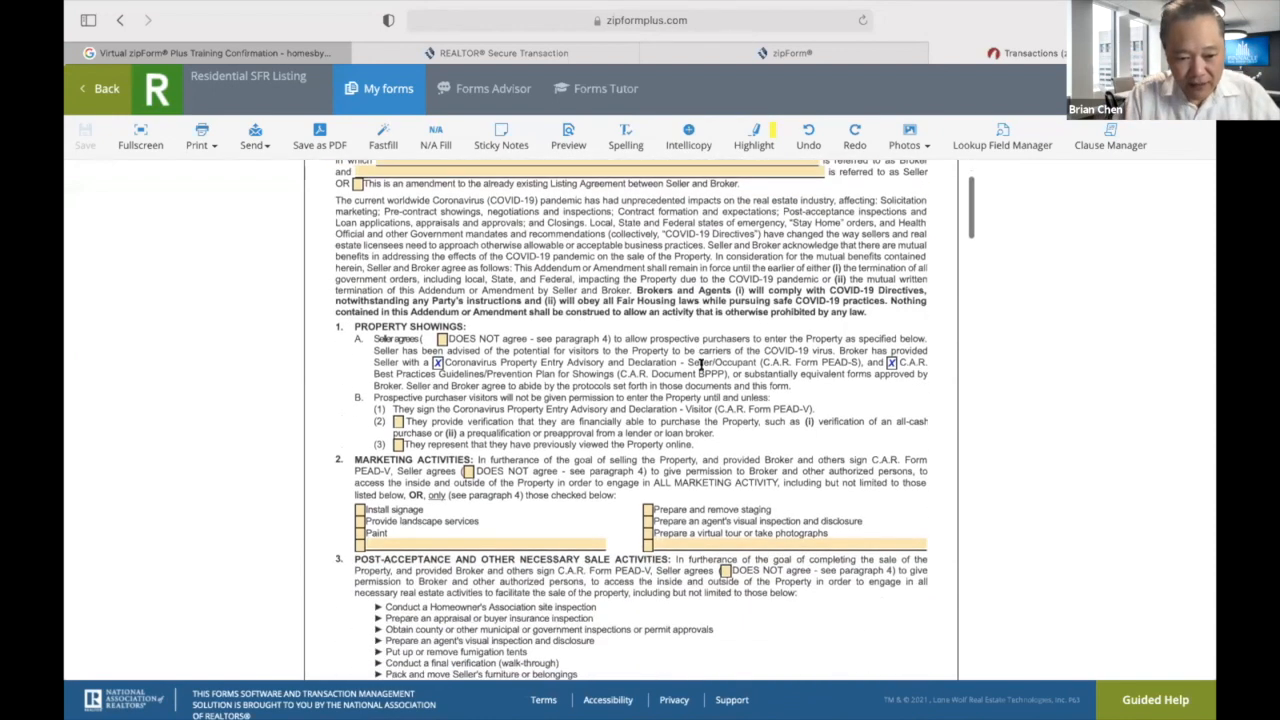
{"action": "scroll", "coordinate": [701, 365], "scroll_direction": "up", "scroll_amount": 3}
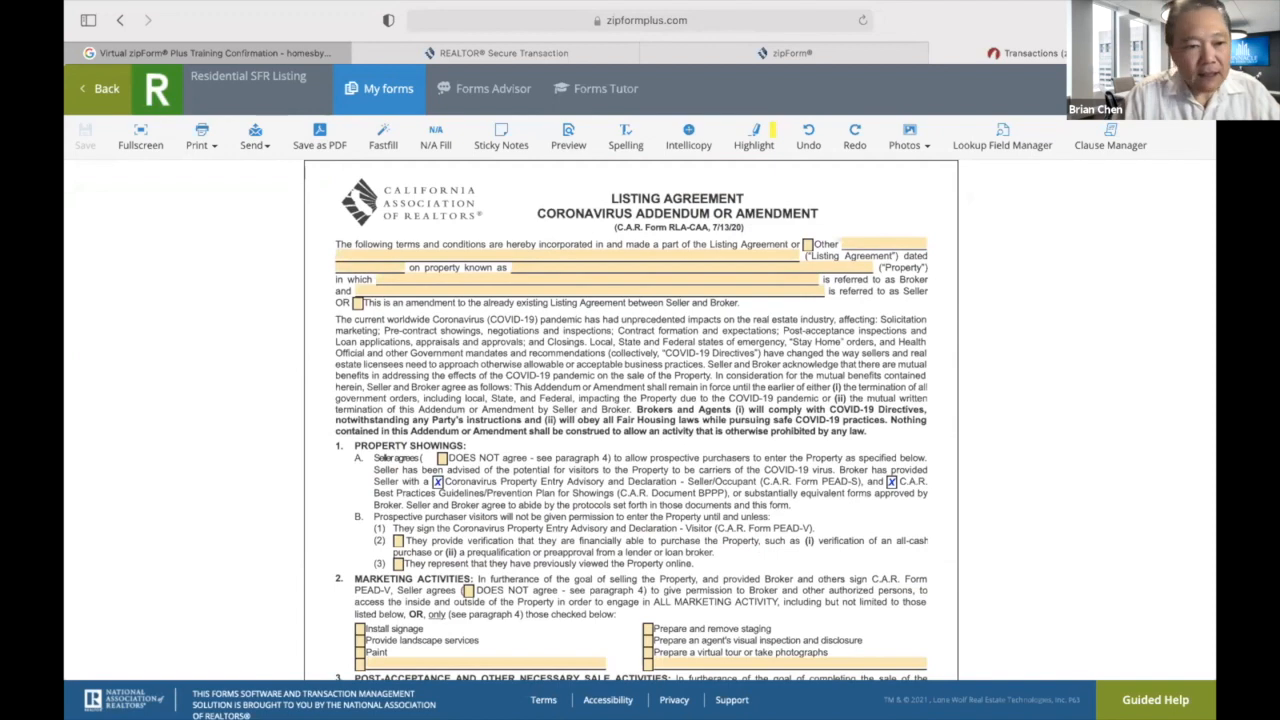
{"action": "left_click", "coordinate": [1150, 89]}
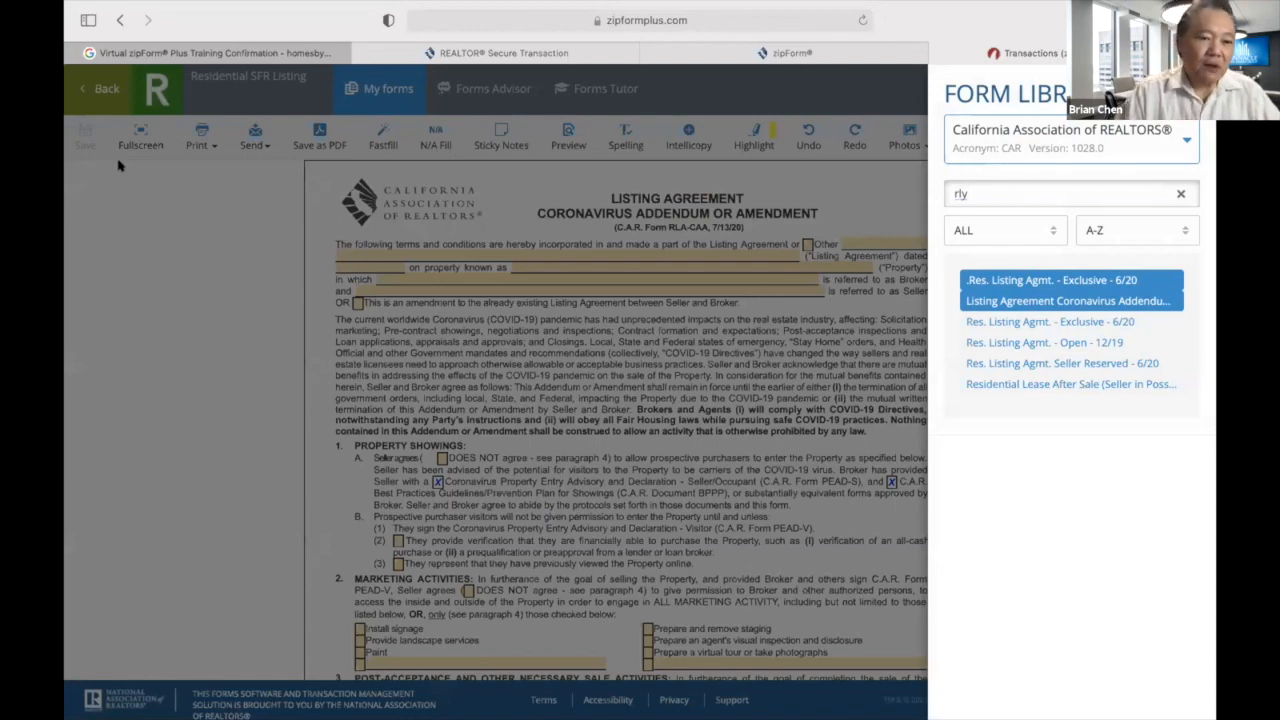
{"action": "left_click", "coordinate": [97, 89]}
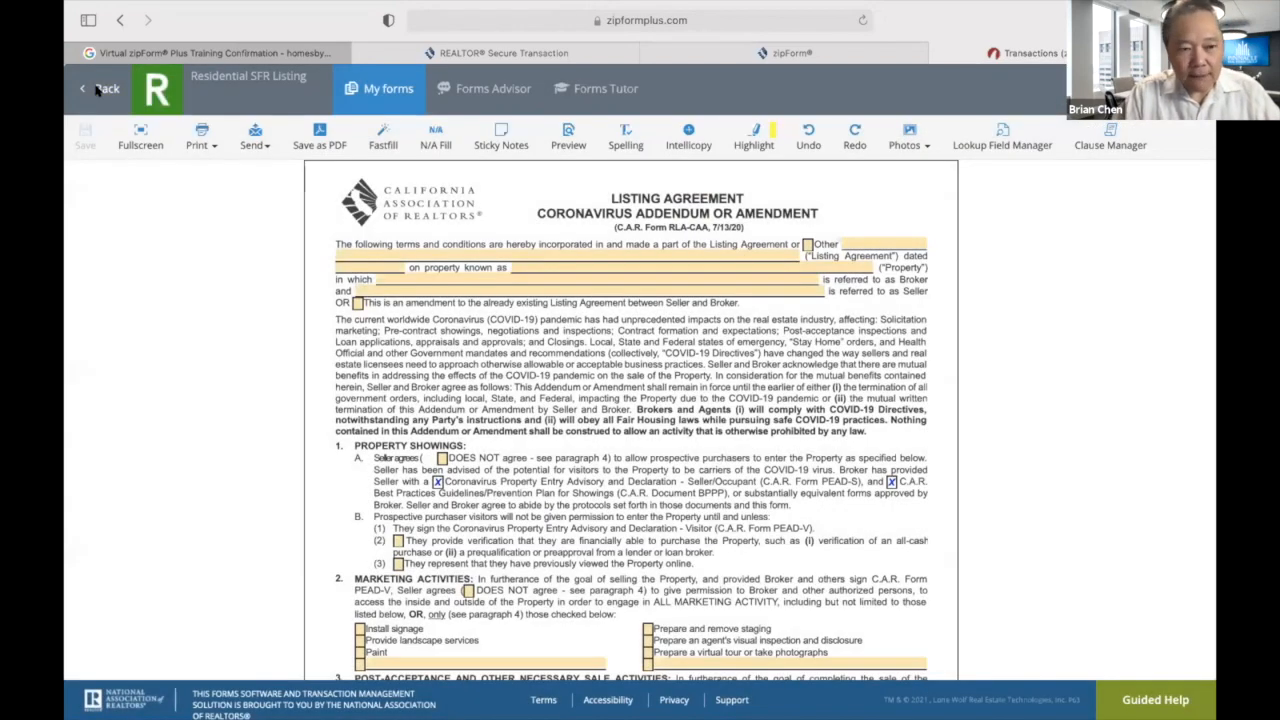
{"action": "left_click", "coordinate": [97, 89]}
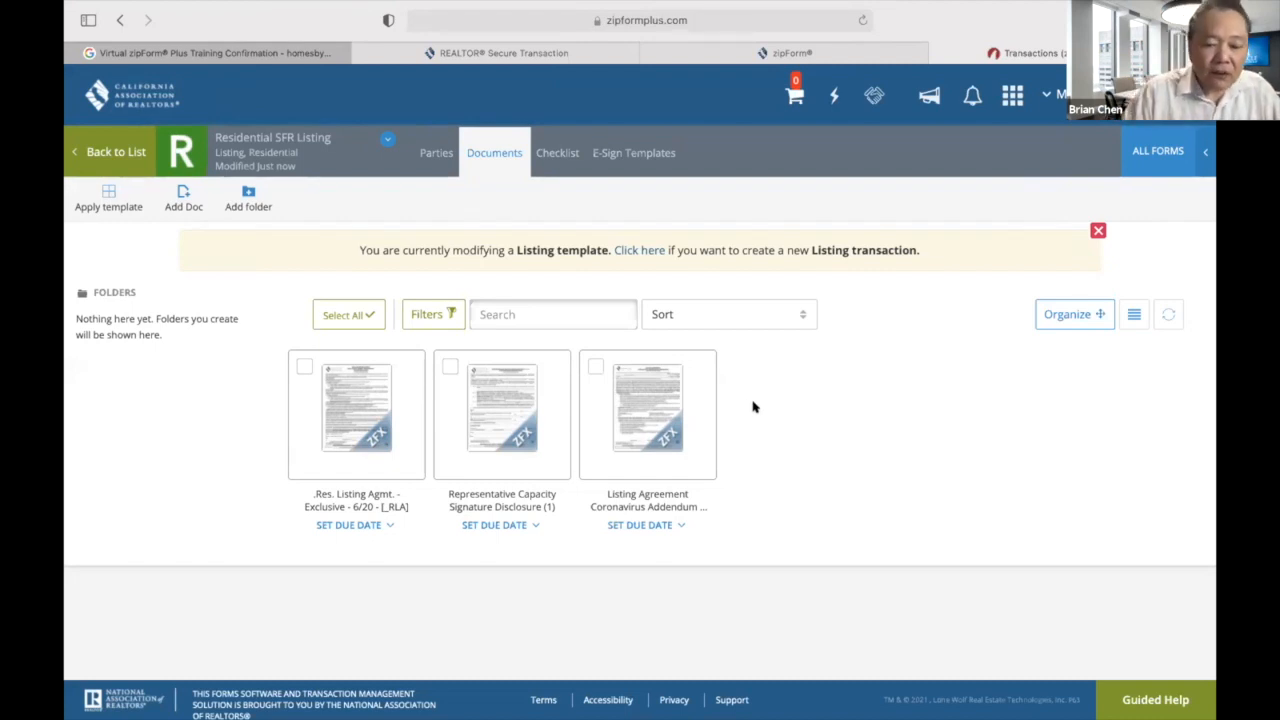
Open the agency disclosure, tick Seller on both signature rows and enter West San Gabriel Real Estate Group as agent.
{"action": "left_click", "coordinate": [344, 409]}
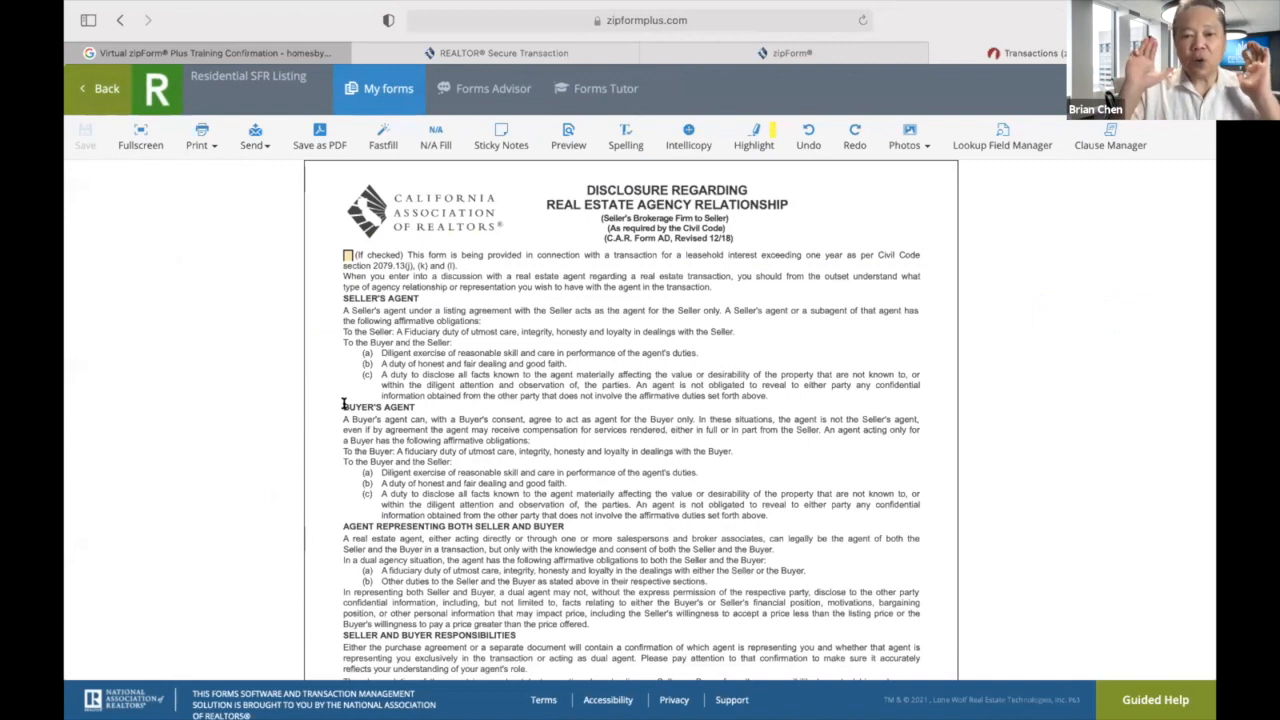
{"action": "scroll", "coordinate": [421, 480], "scroll_direction": "down", "scroll_amount": 5}
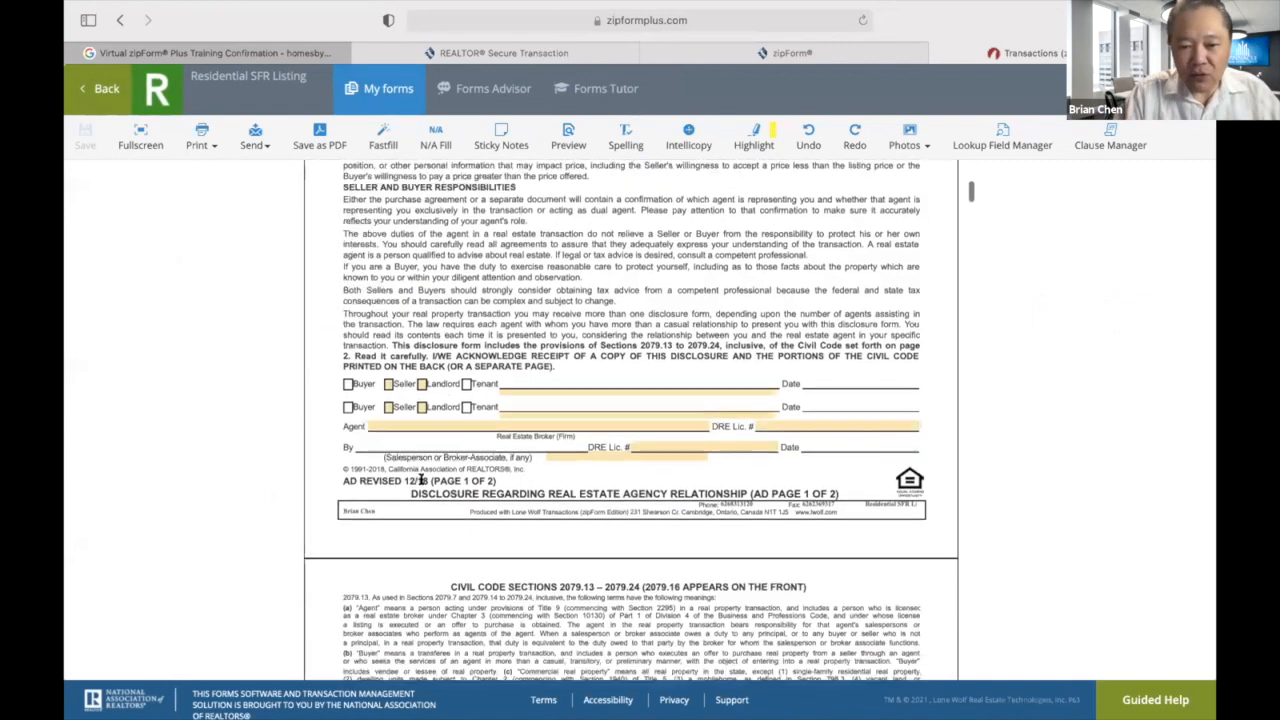
{"action": "left_click", "coordinate": [388, 353]}
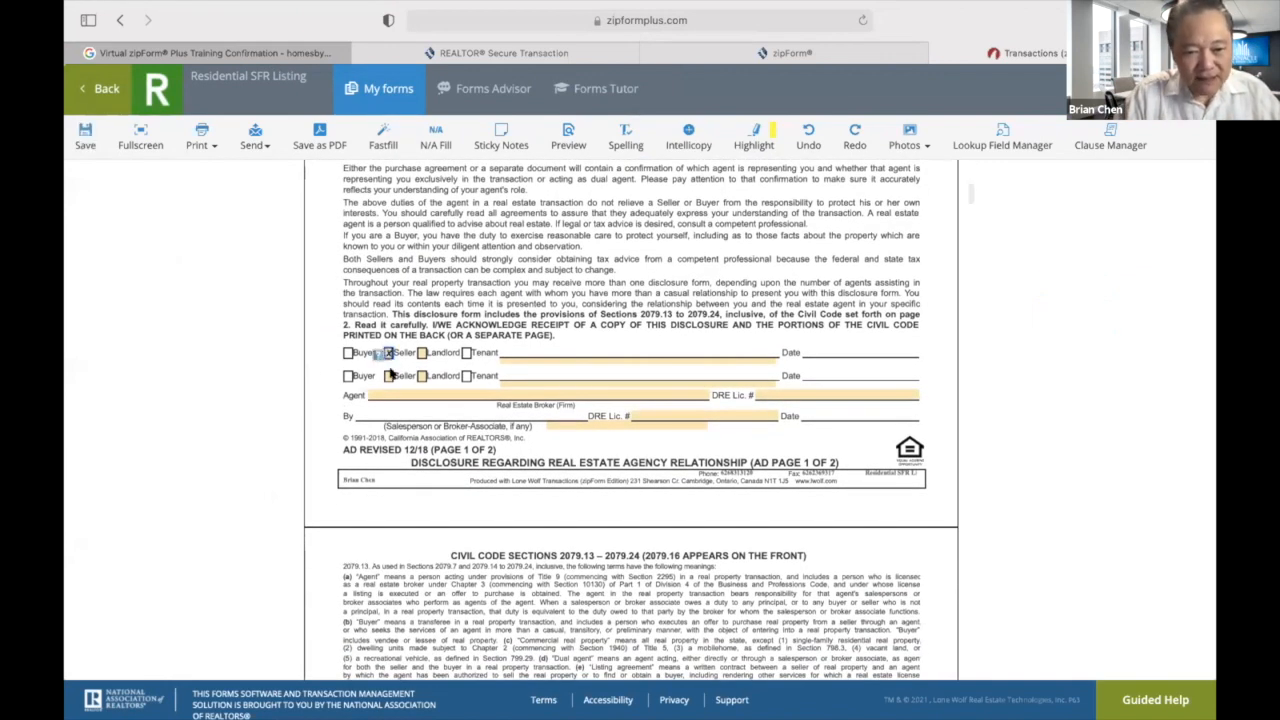
{"action": "left_click", "coordinate": [389, 375]}
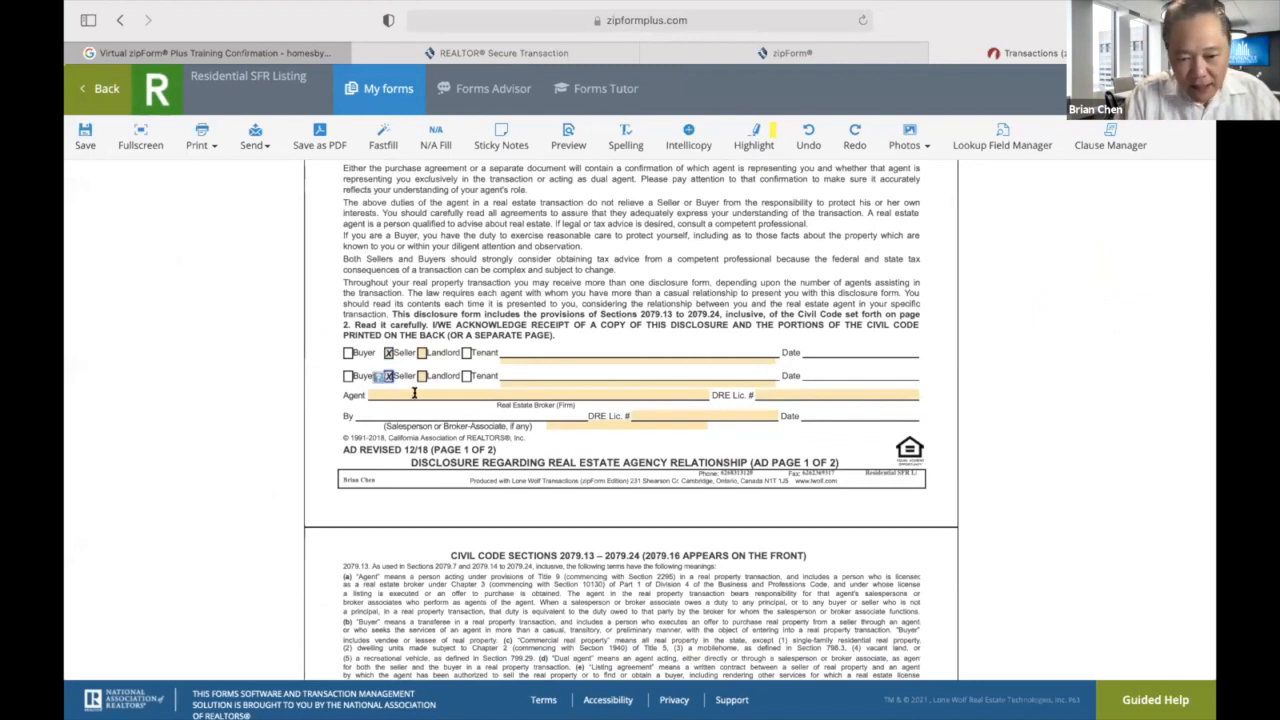
{"action": "left_click", "coordinate": [414, 394]}
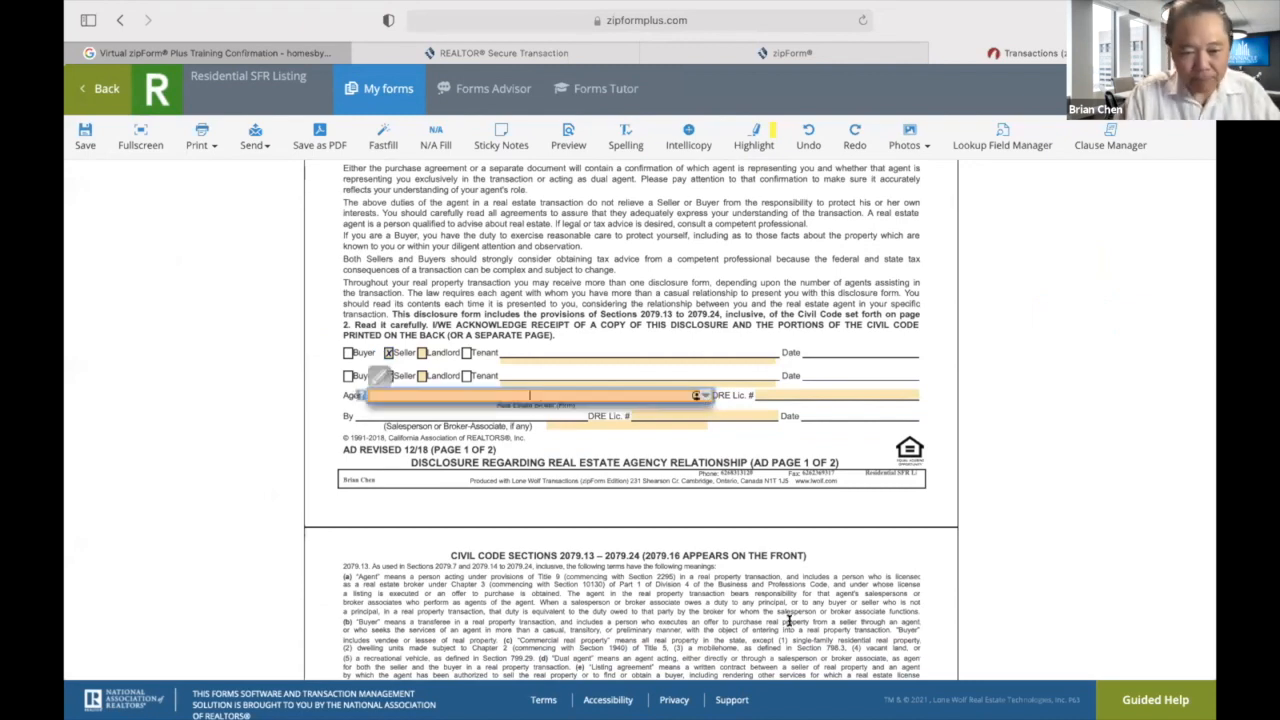
{"action": "type", "text": "West San Gabriel Real E"}
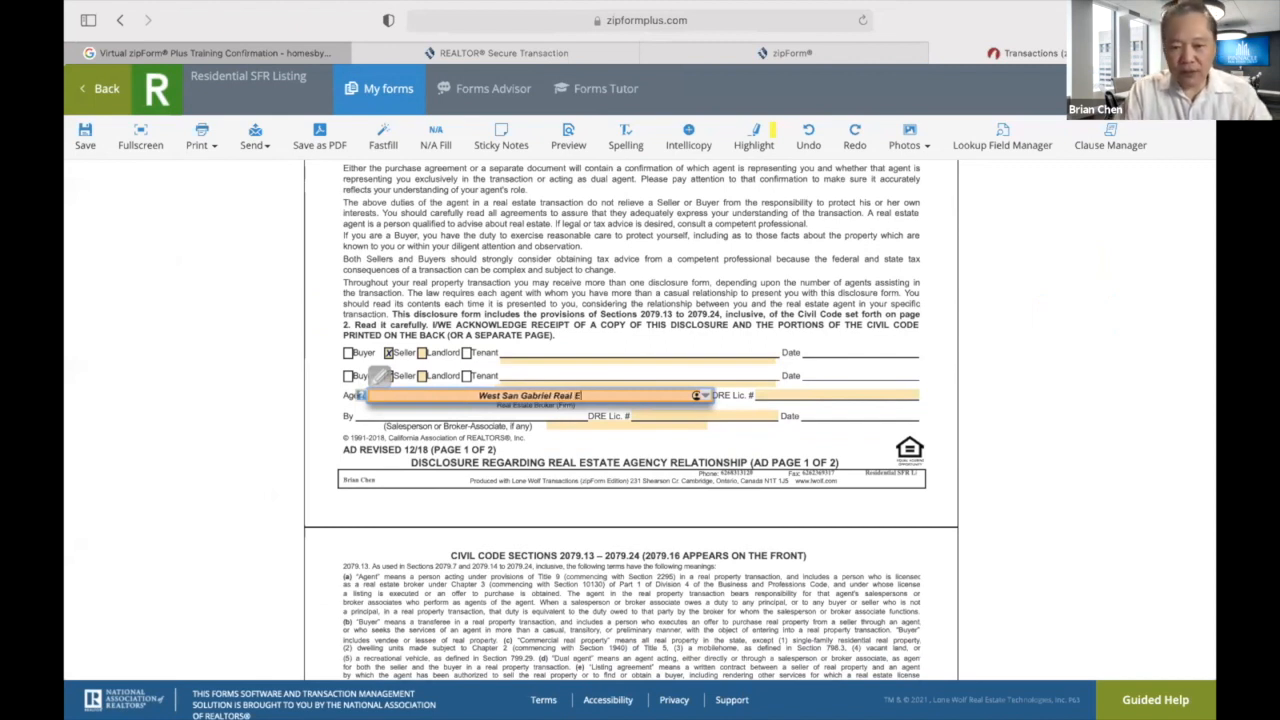
{"action": "type", "text": "state G"}
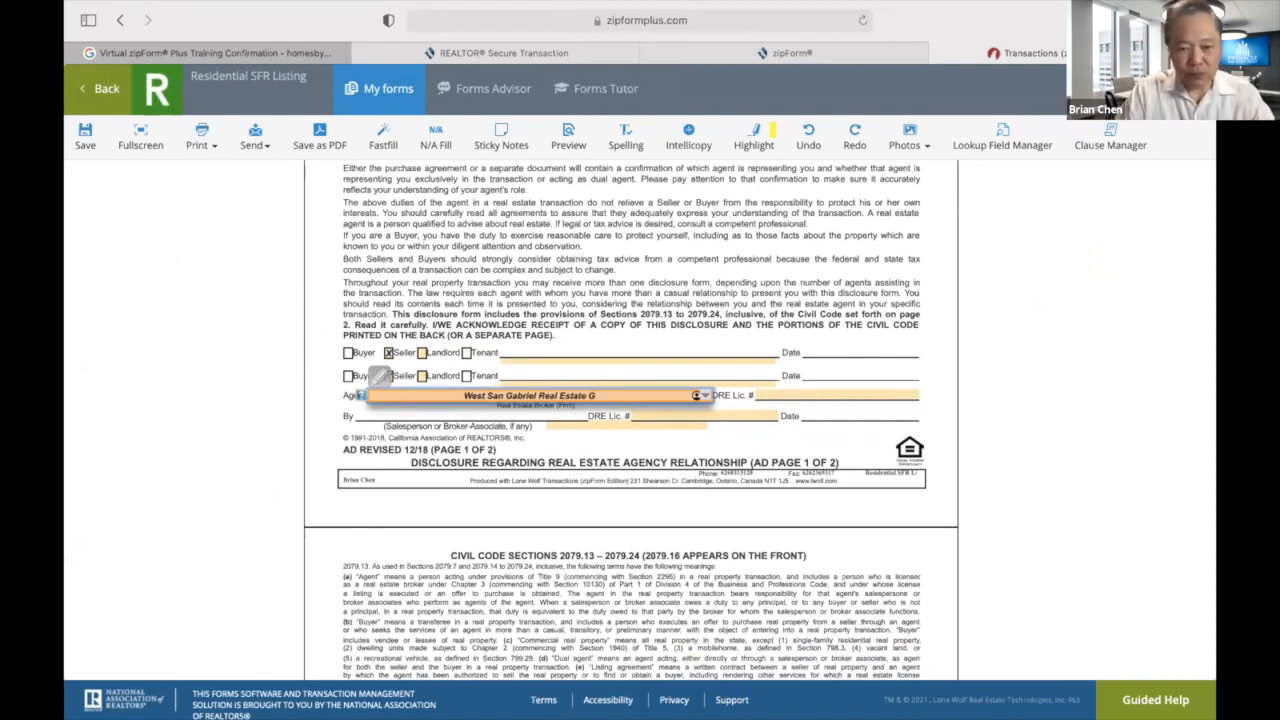
{"action": "type", "text": "roup"}
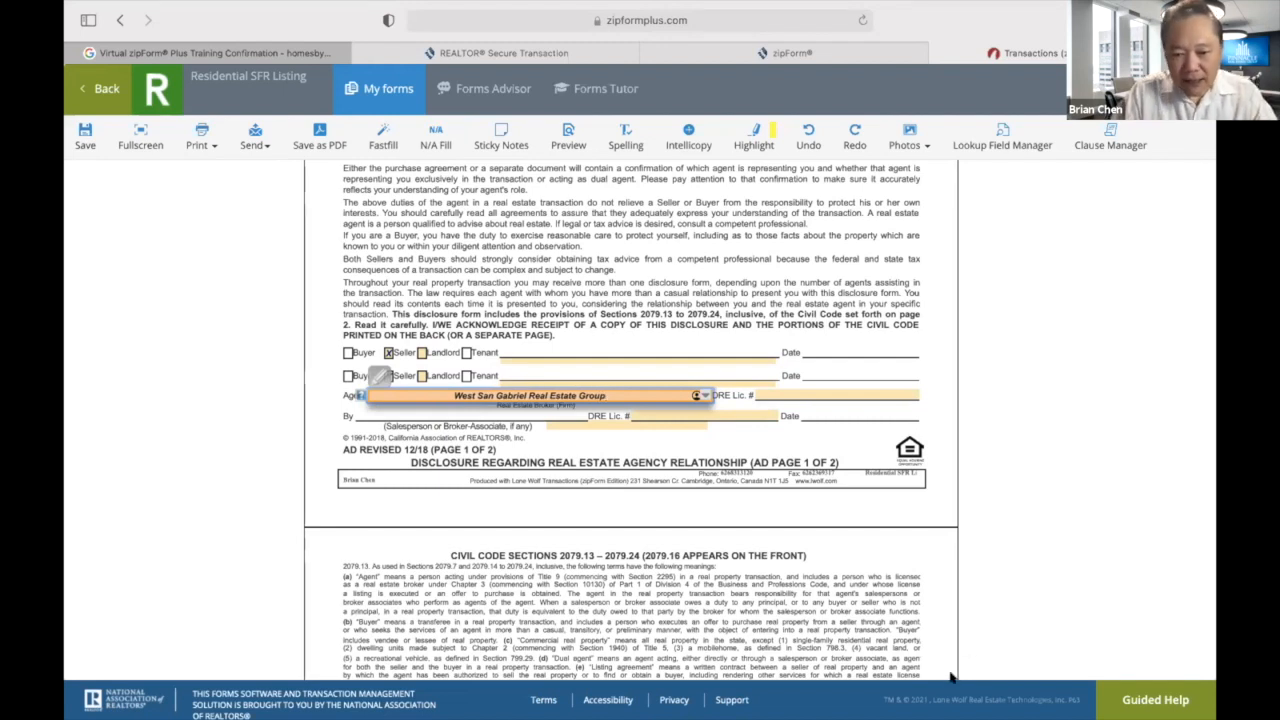
Enter the broker's and the salesperson's DRE licence numbers on the disclosure.
{"action": "left_click", "coordinate": [816, 476]}
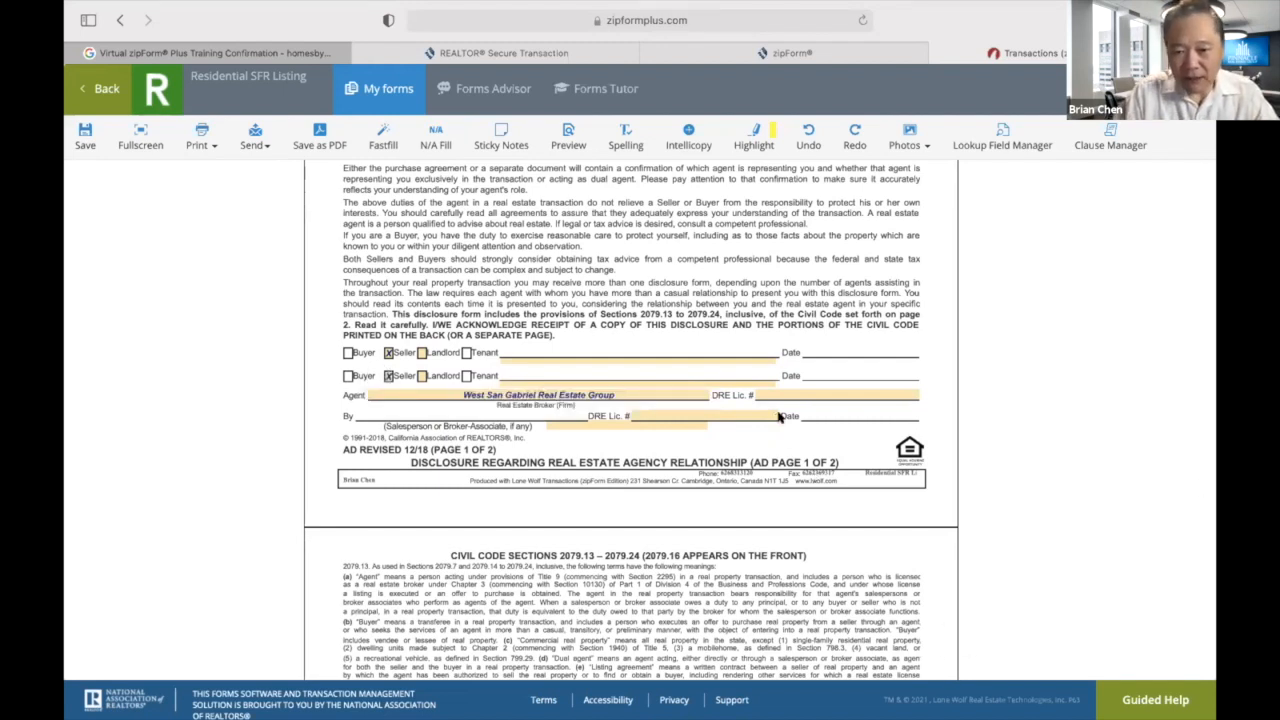
{"action": "left_click", "coordinate": [786, 393]}
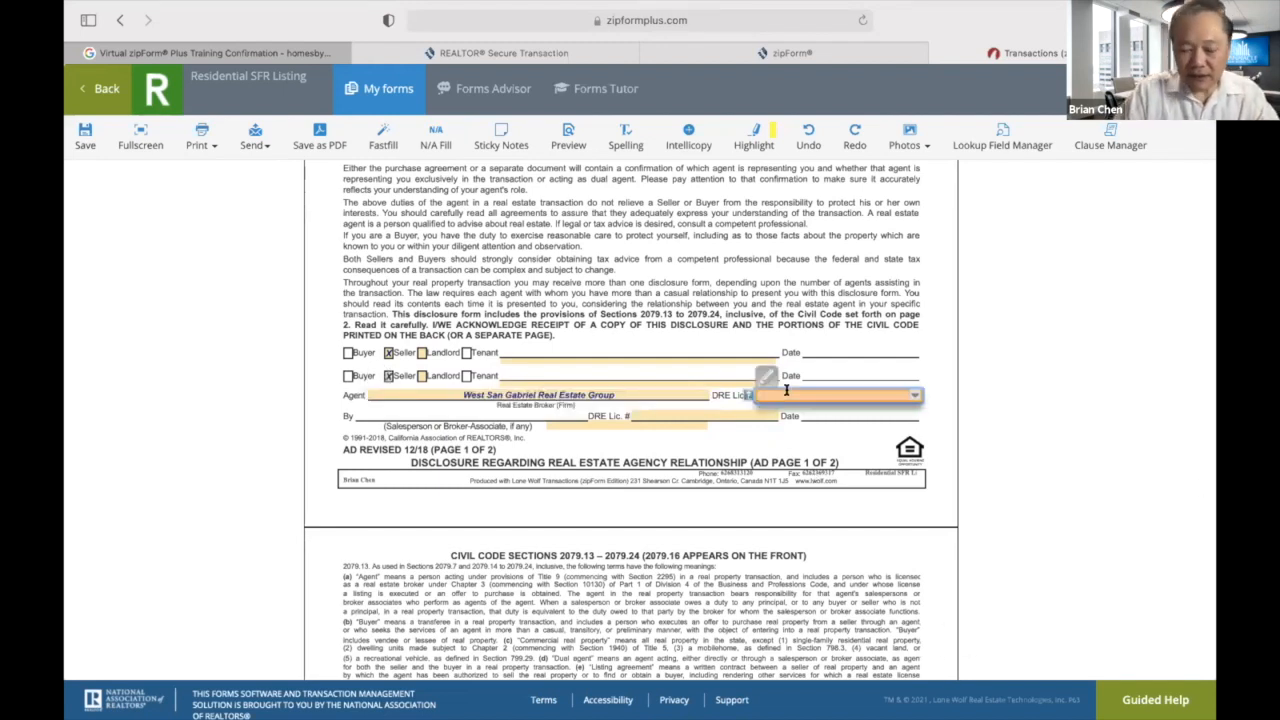
{"action": "type", "text": "01918023"}
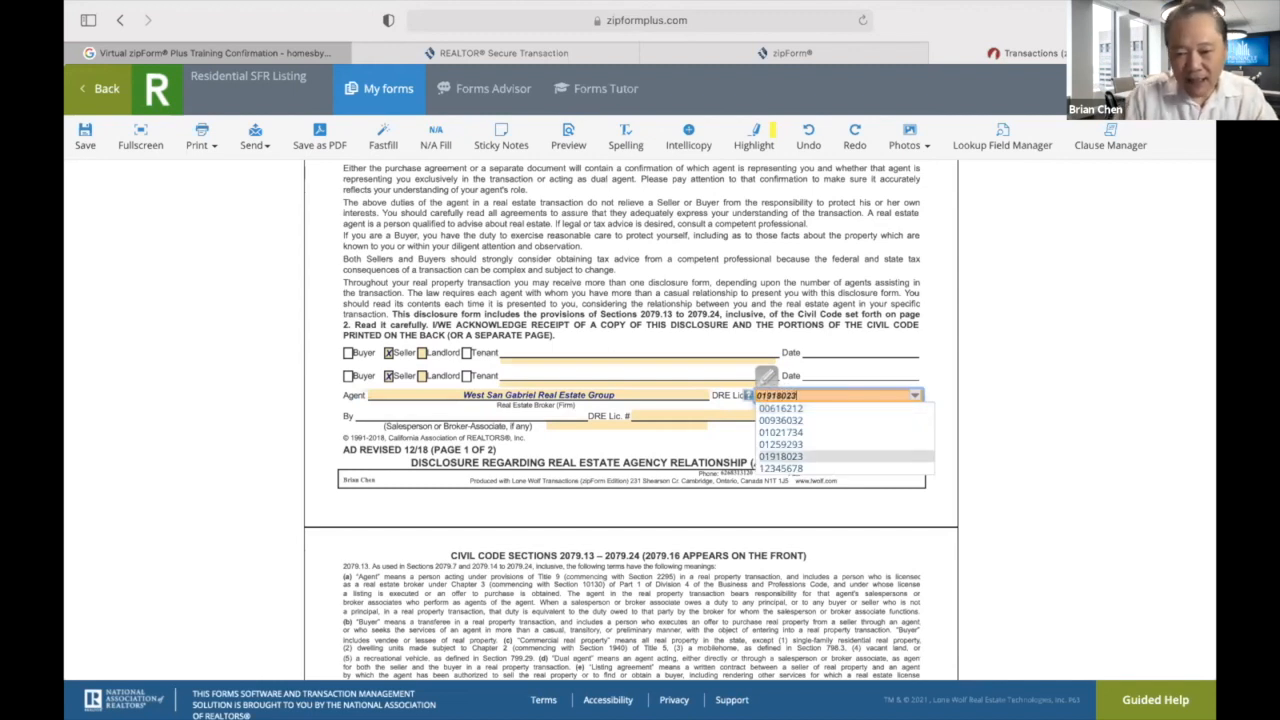
{"action": "left_click", "coordinate": [686, 411]}
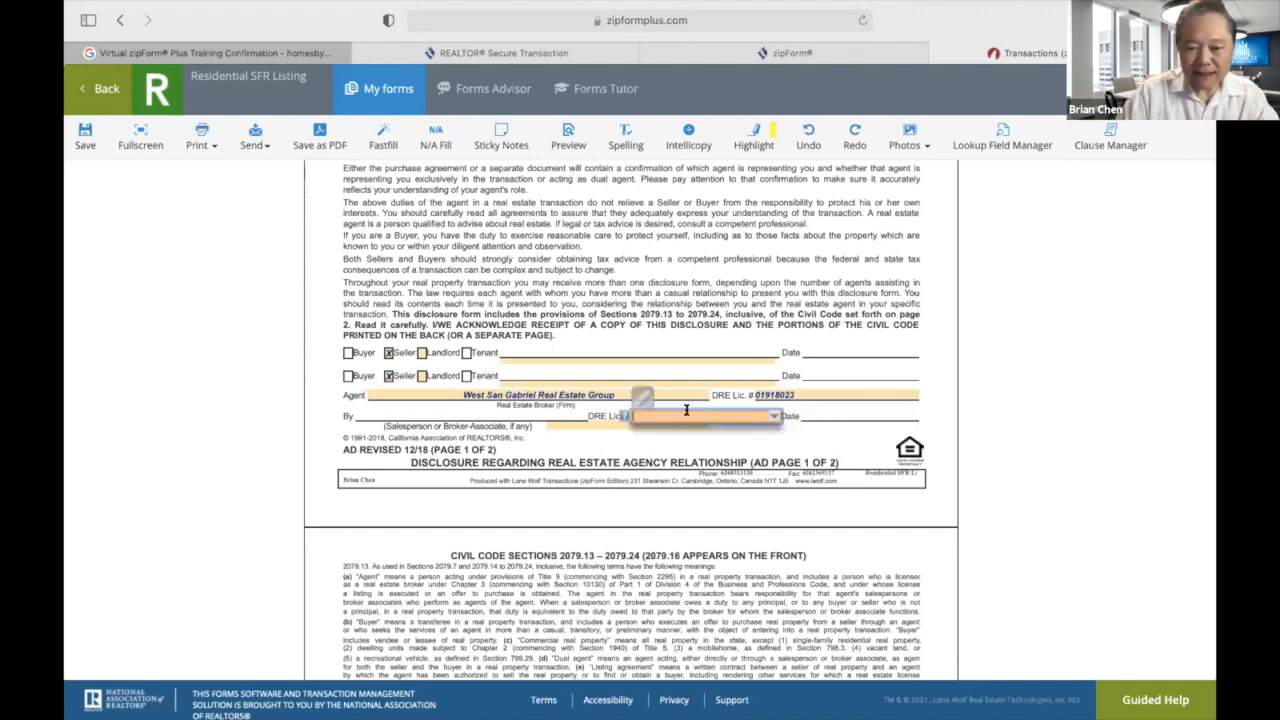
{"action": "type", "text": "01021734"}
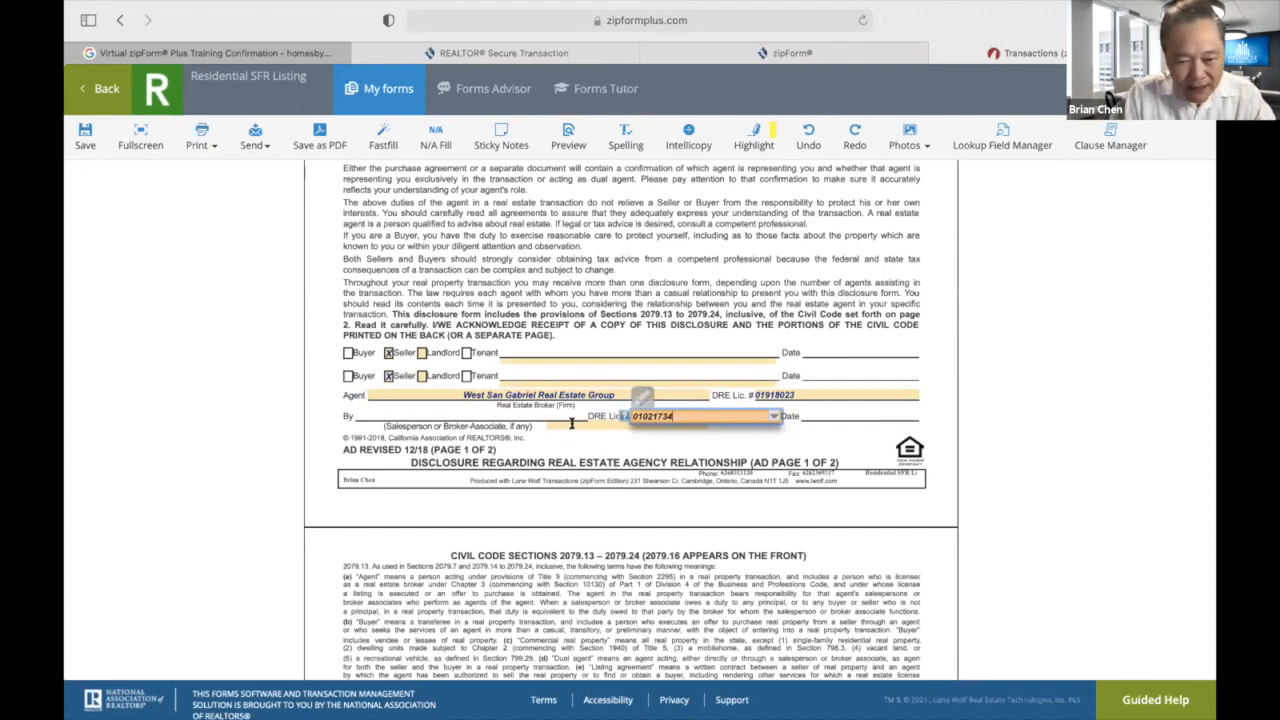
Enter the salesperson's full name, correcting the surname's capitalisation.
{"action": "left_click", "coordinate": [571, 424]}
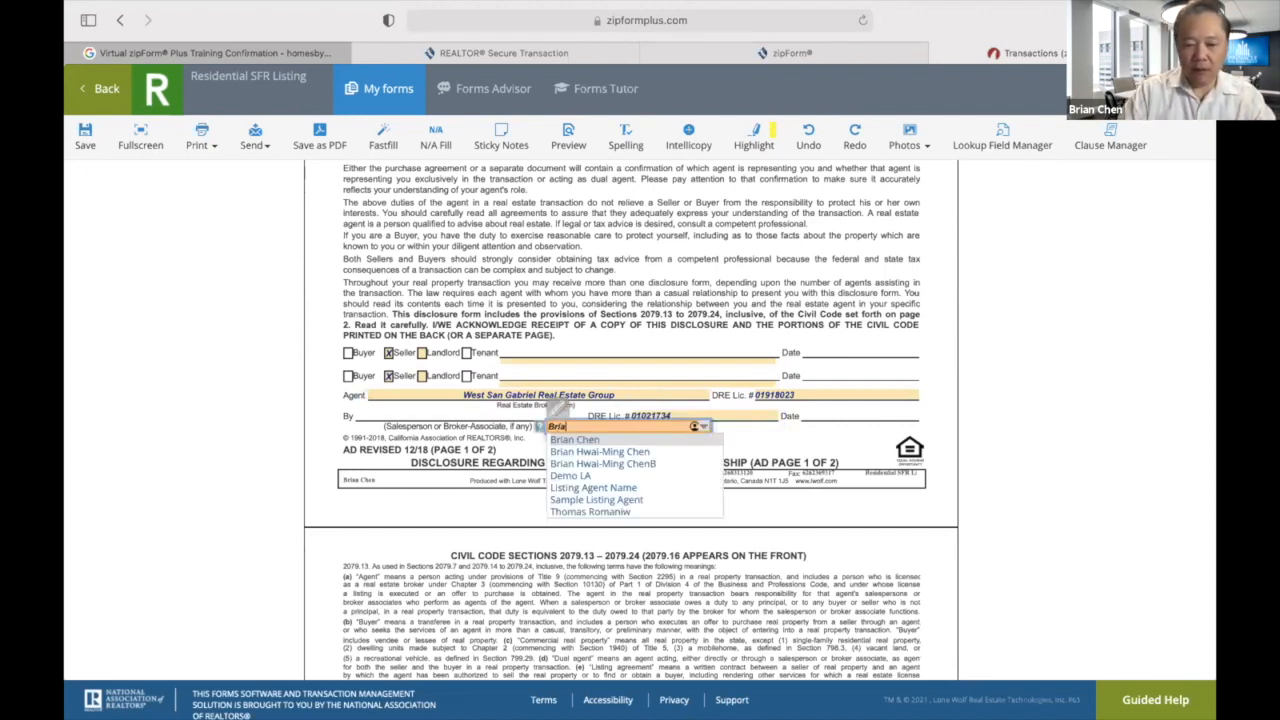
{"action": "key", "text": "Return"}
{"action": "key", "text": "BackSpace"}
{"action": "key", "text": "BackSpace"}
{"action": "key", "text": "BackSpace"}
{"action": "key", "text": "BackSpace"}
{"action": "type", "text": "Chen"}
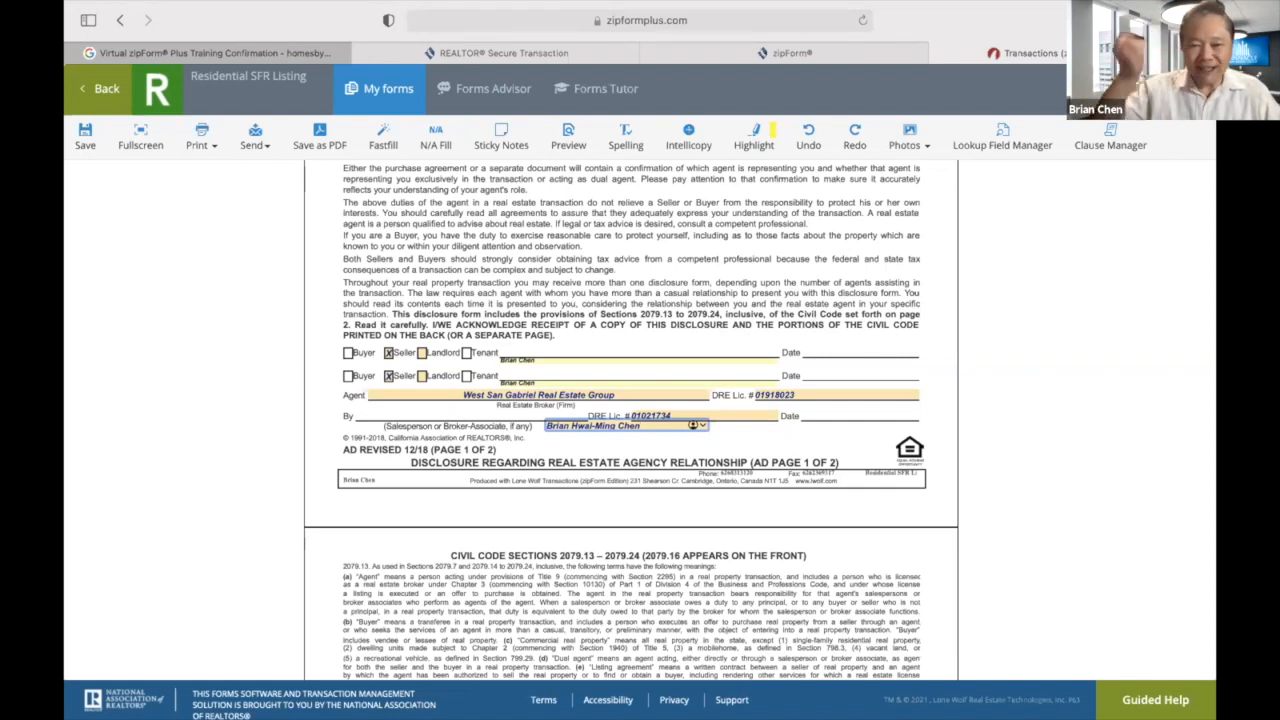
Wrap the salesperson's first name in parentheses and remove the stray space and parenthesis.
{"action": "left_click", "coordinate": [570, 425]}
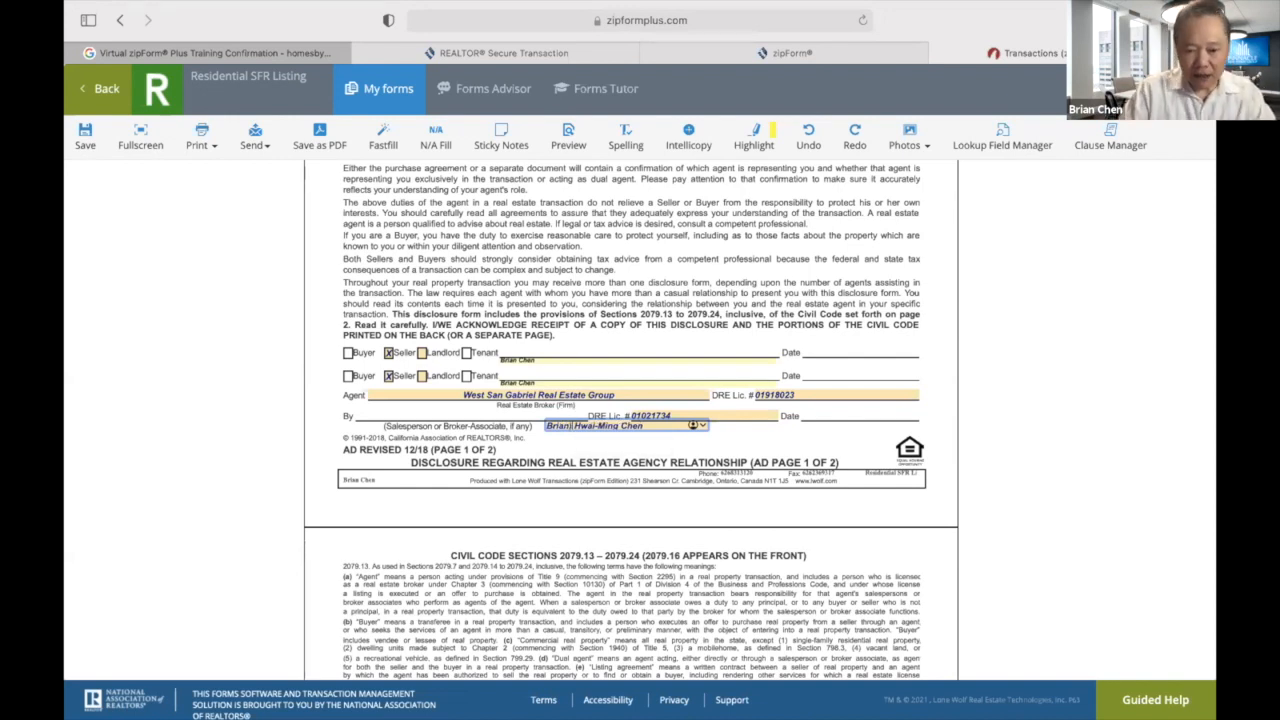
{"action": "type", "text": ")"}
{"action": "left_click", "coordinate": [545, 424]}
{"action": "type", "text": "("}
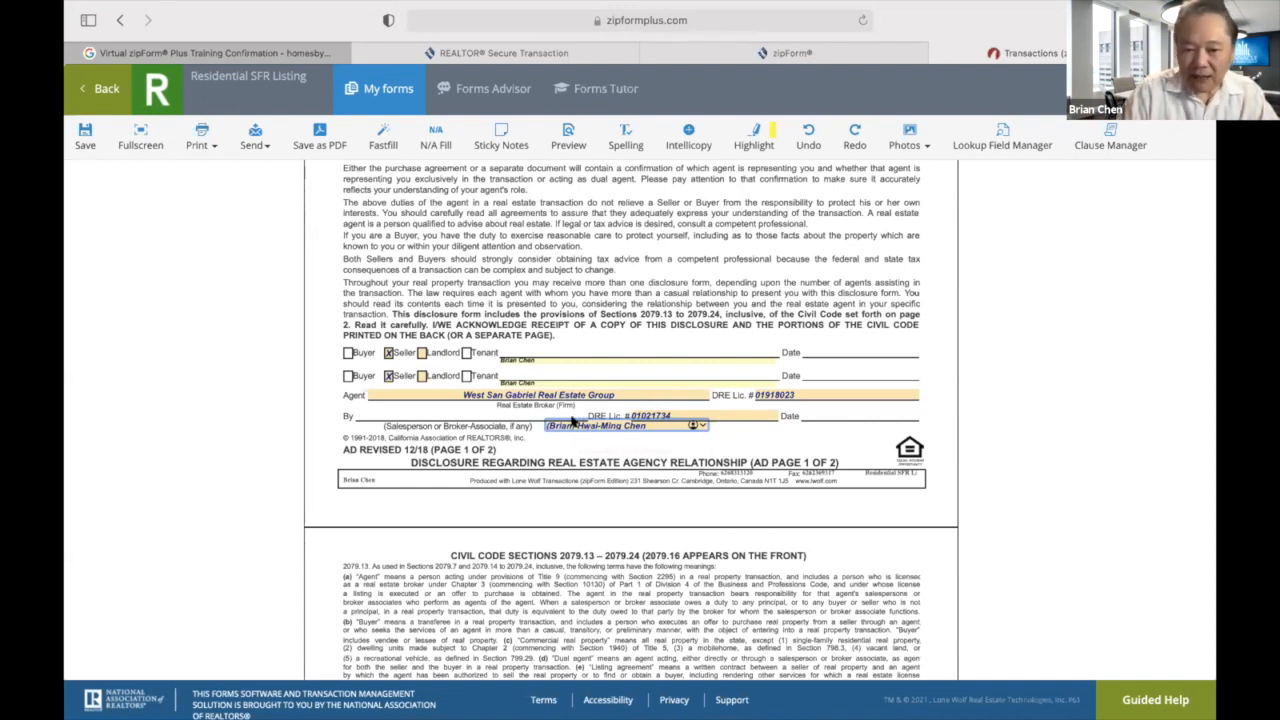
{"action": "key", "text": "BackSpace"}
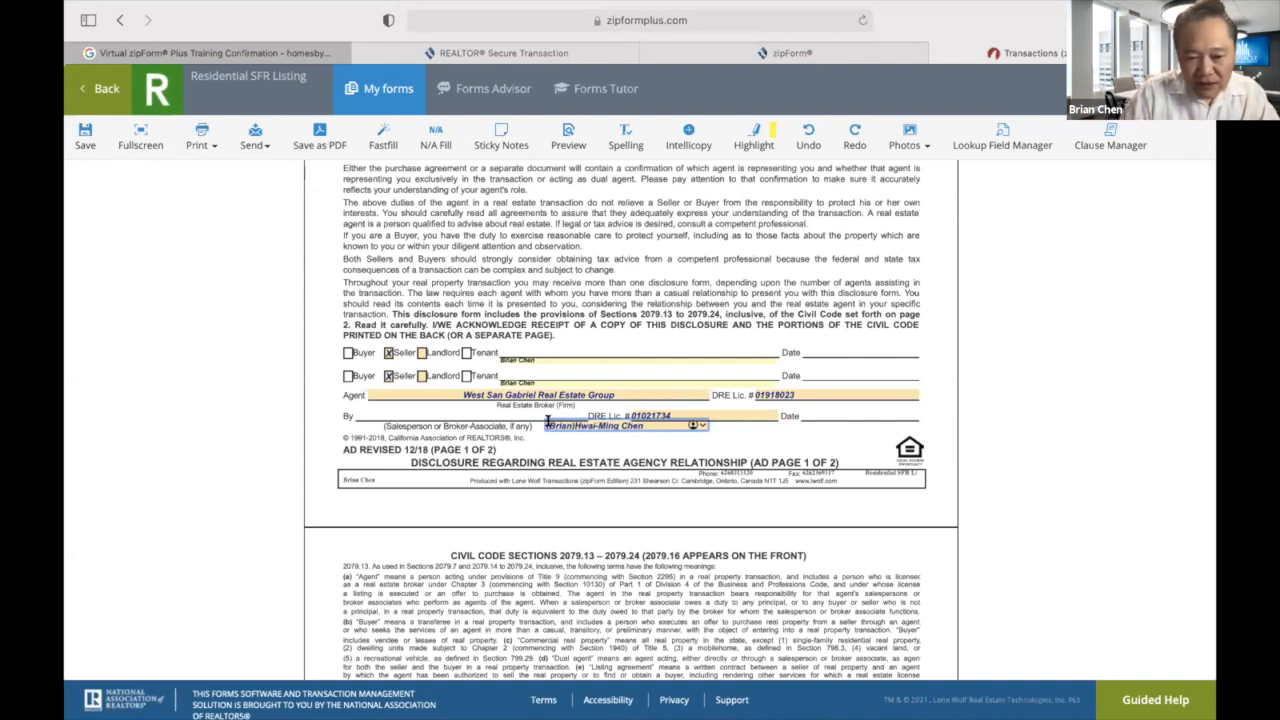
{"action": "key", "text": "BackSpace"}
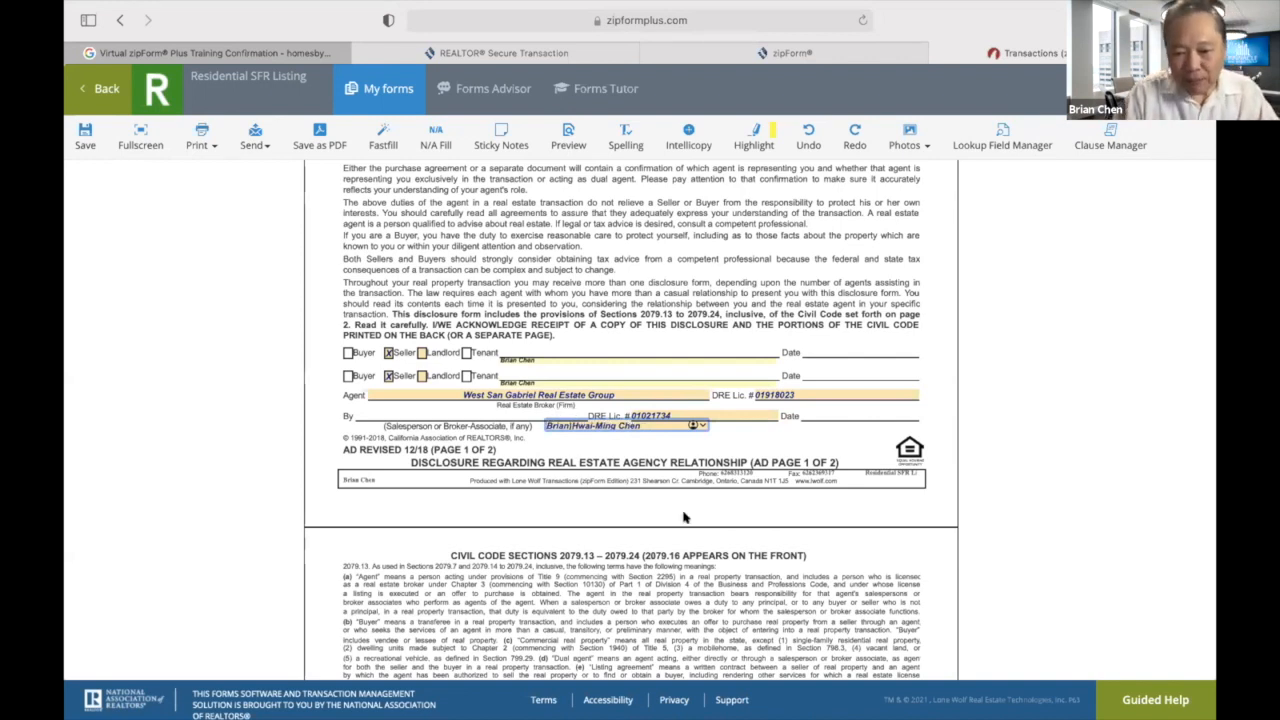
{"action": "left_click", "coordinate": [741, 452]}
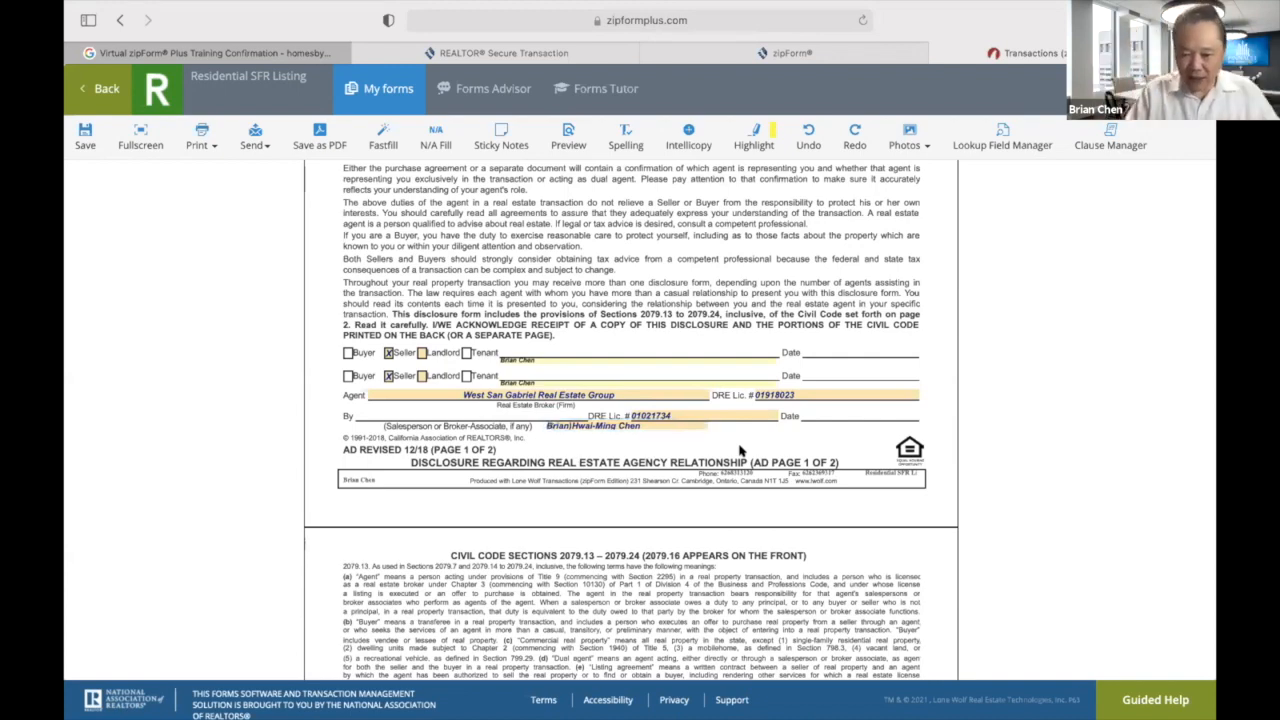
Scroll down through the Fair Housing and Wire Fraud advisories to the top of the listing agreement.
{"action": "scroll", "coordinate": [747, 480], "scroll_direction": "down", "scroll_amount": 10}
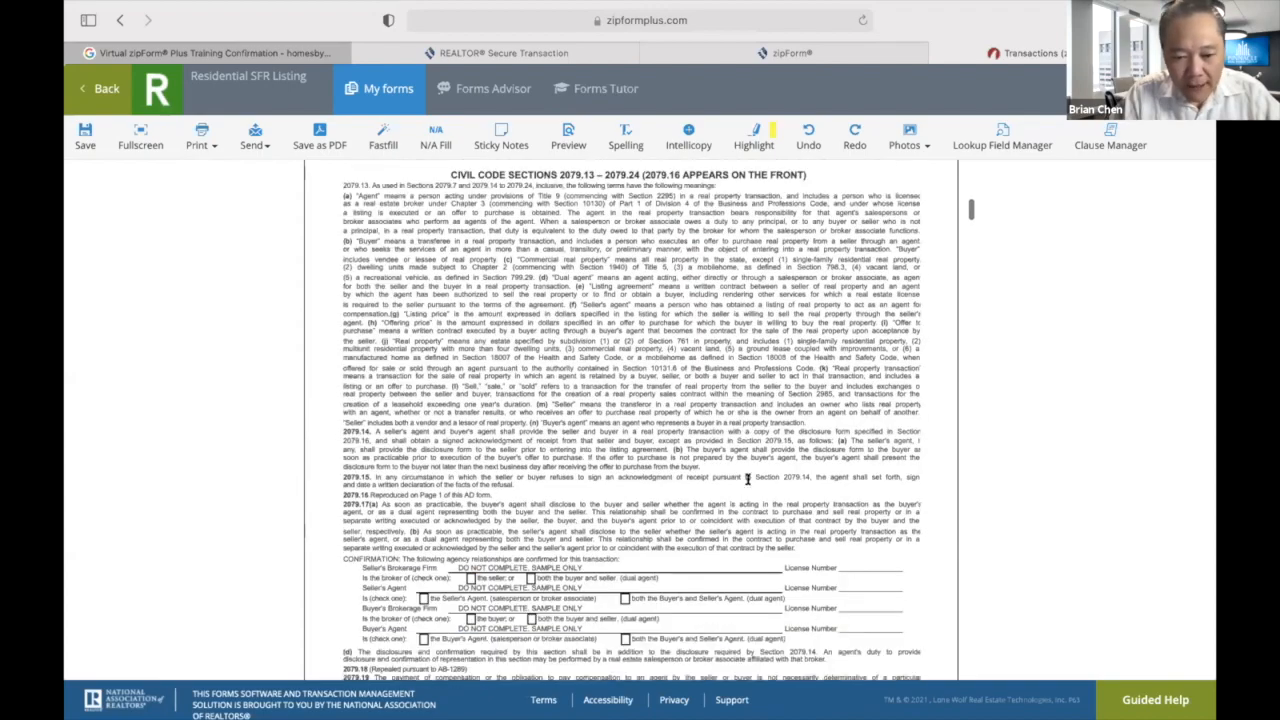
{"action": "scroll", "coordinate": [747, 480], "scroll_direction": "down", "scroll_amount": 5}
{"action": "scroll", "coordinate": [747, 482], "scroll_direction": "up", "scroll_amount": 14}
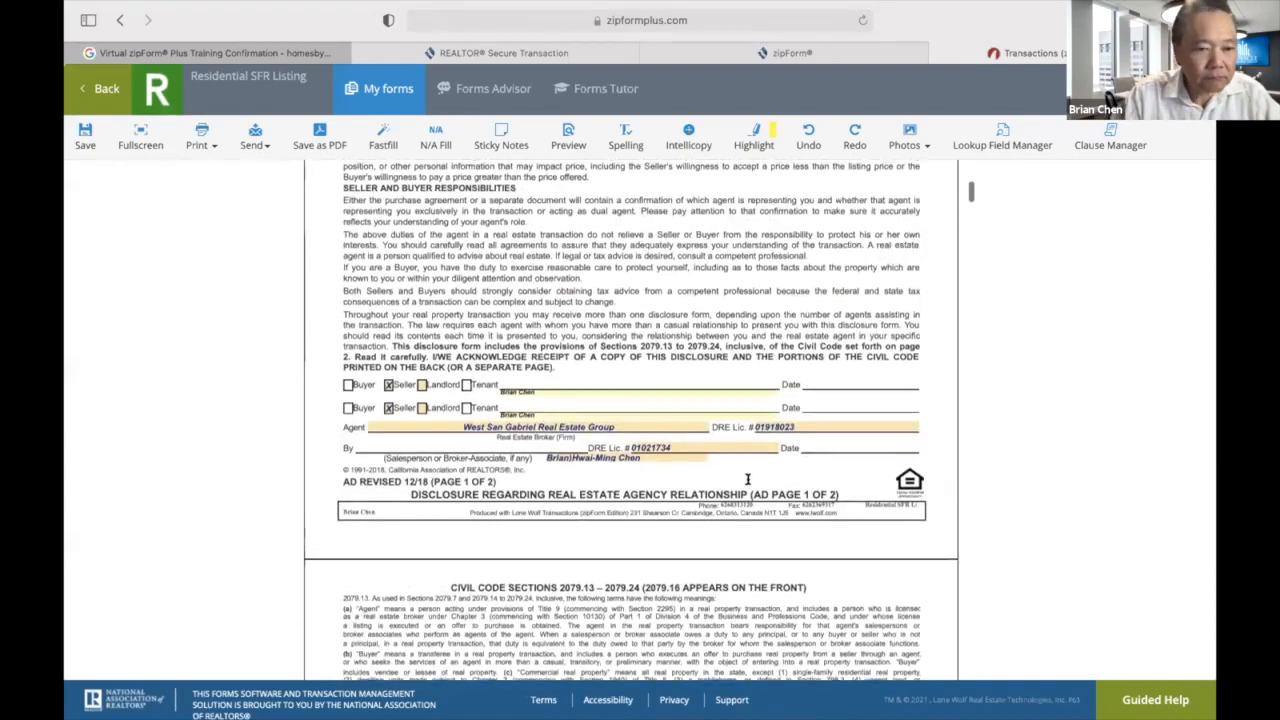
{"action": "scroll", "coordinate": [747, 483], "scroll_direction": "down", "scroll_amount": 20}
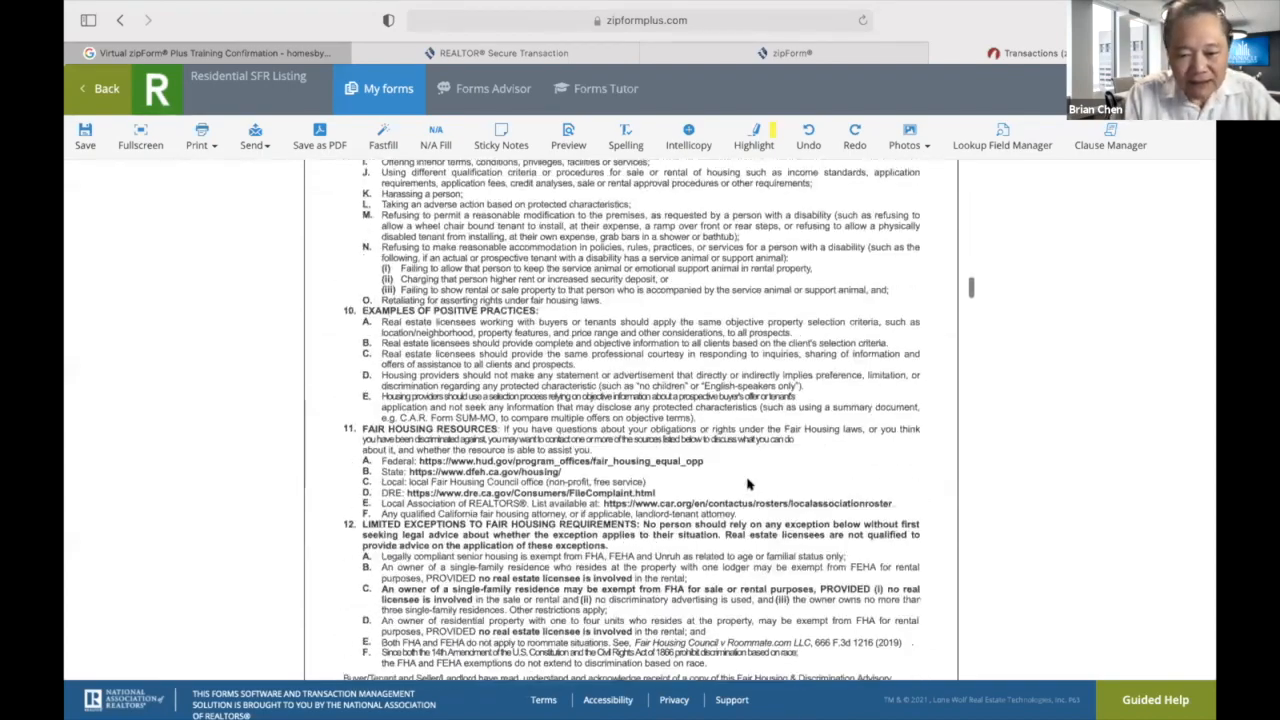
{"action": "scroll", "coordinate": [747, 483], "scroll_direction": "down", "scroll_amount": 20}
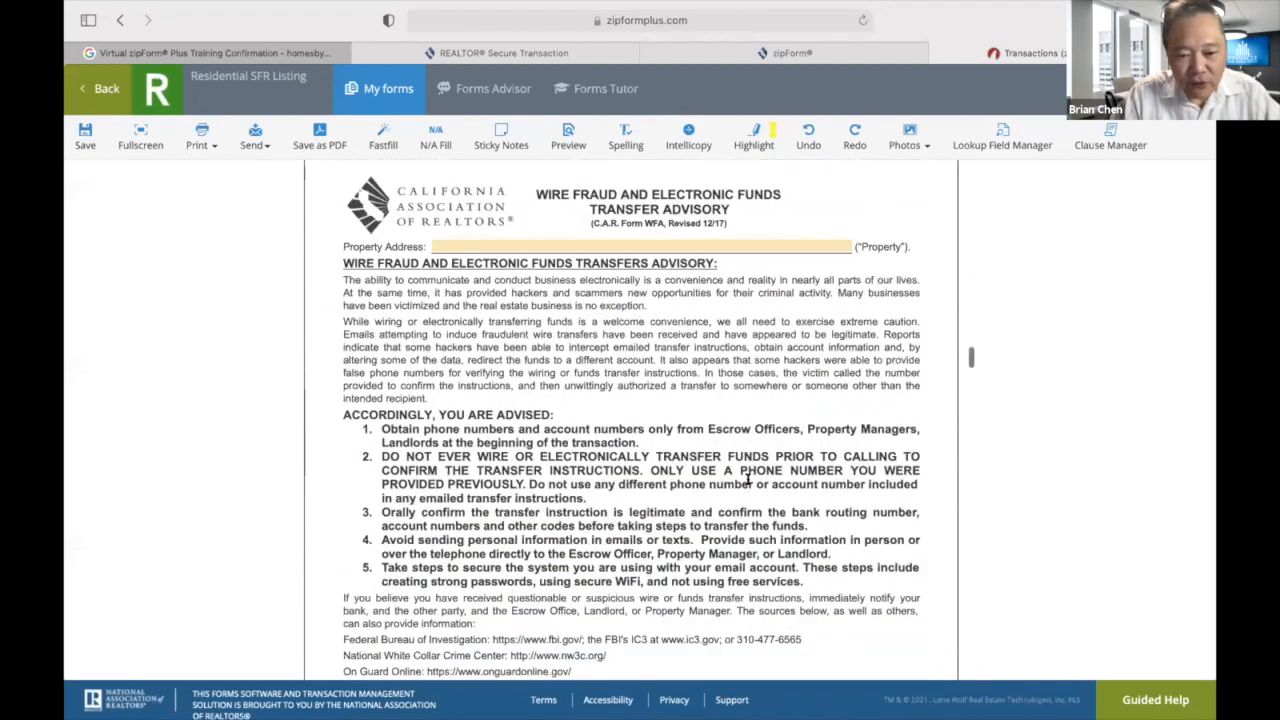
{"action": "scroll", "coordinate": [747, 482], "scroll_direction": "down", "scroll_amount": 1}
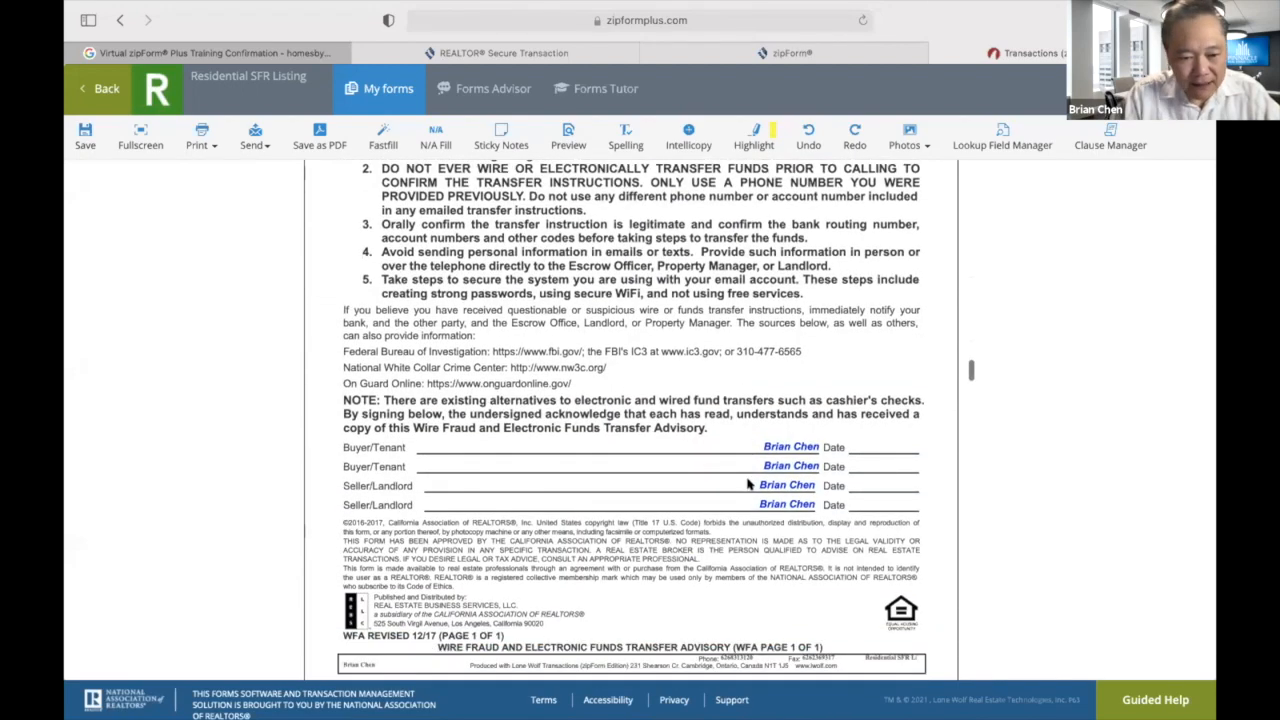
{"action": "scroll", "coordinate": [750, 490], "scroll_direction": "down", "scroll_amount": 5}
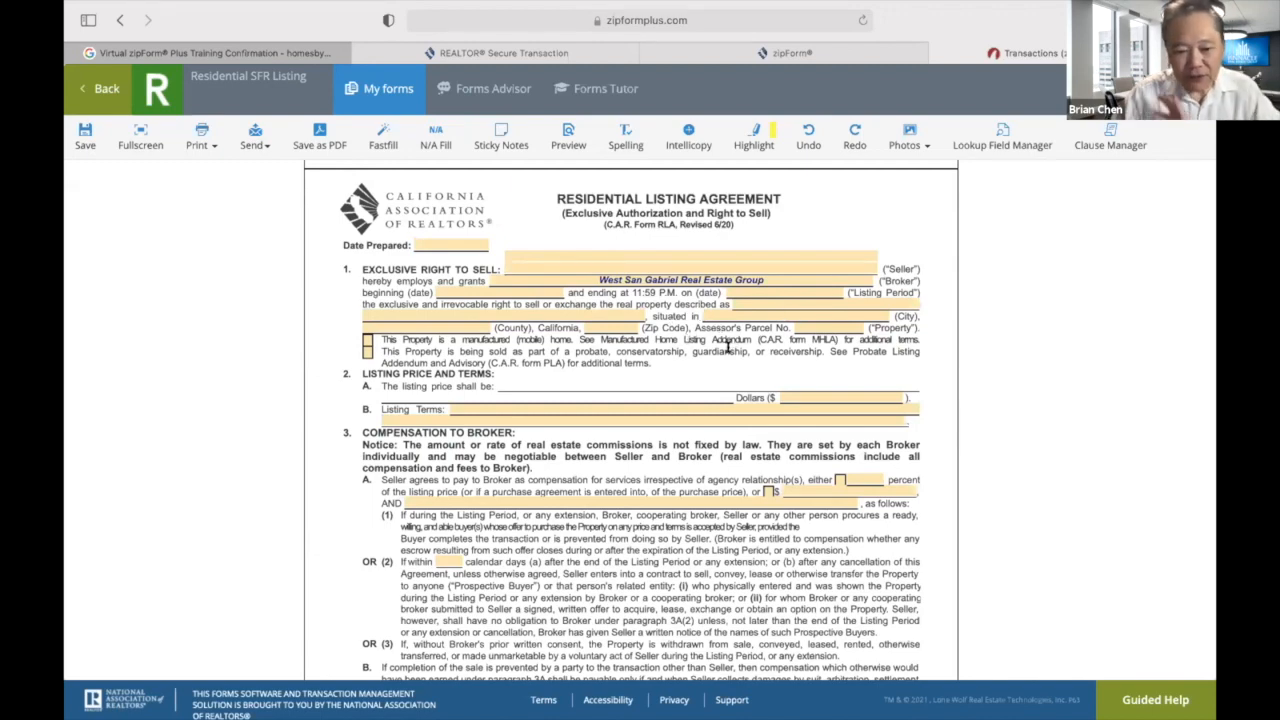
Set the 3A(2) after-expiration period to 60 calendar days.
{"action": "scroll", "coordinate": [659, 474], "scroll_direction": "down", "scroll_amount": 4}
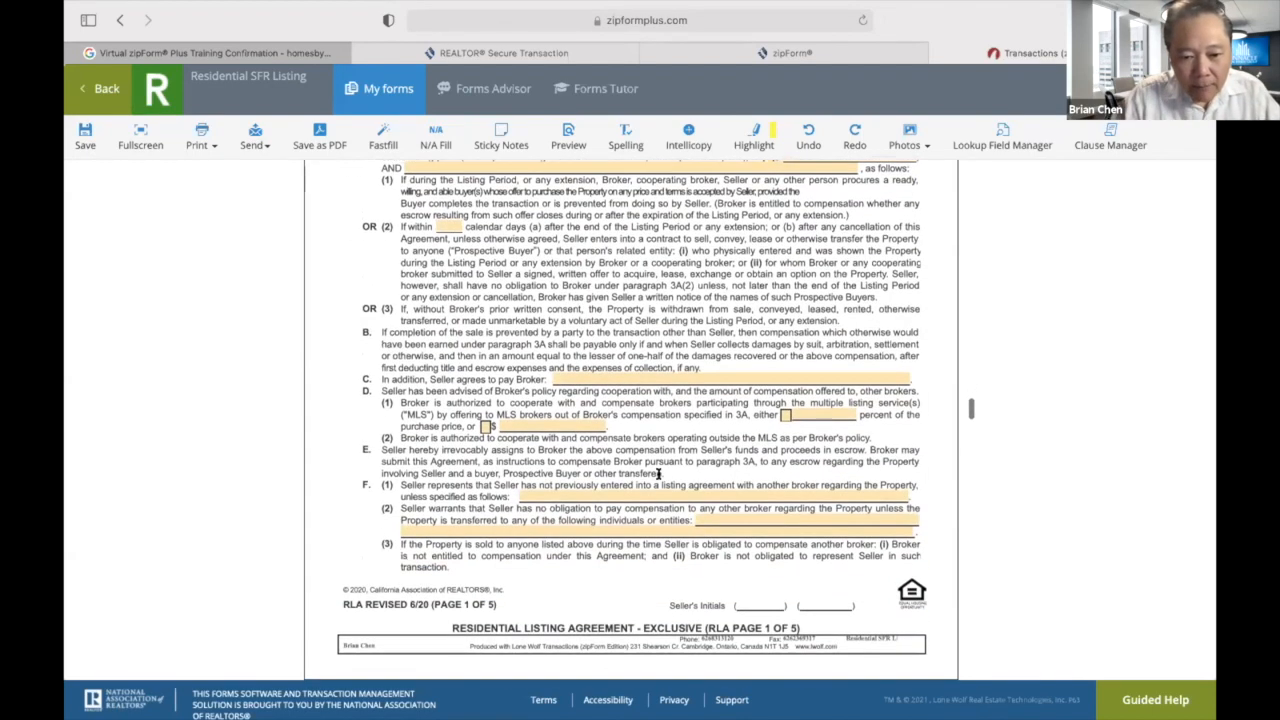
{"action": "scroll", "coordinate": [659, 474], "scroll_direction": "up", "scroll_amount": 1}
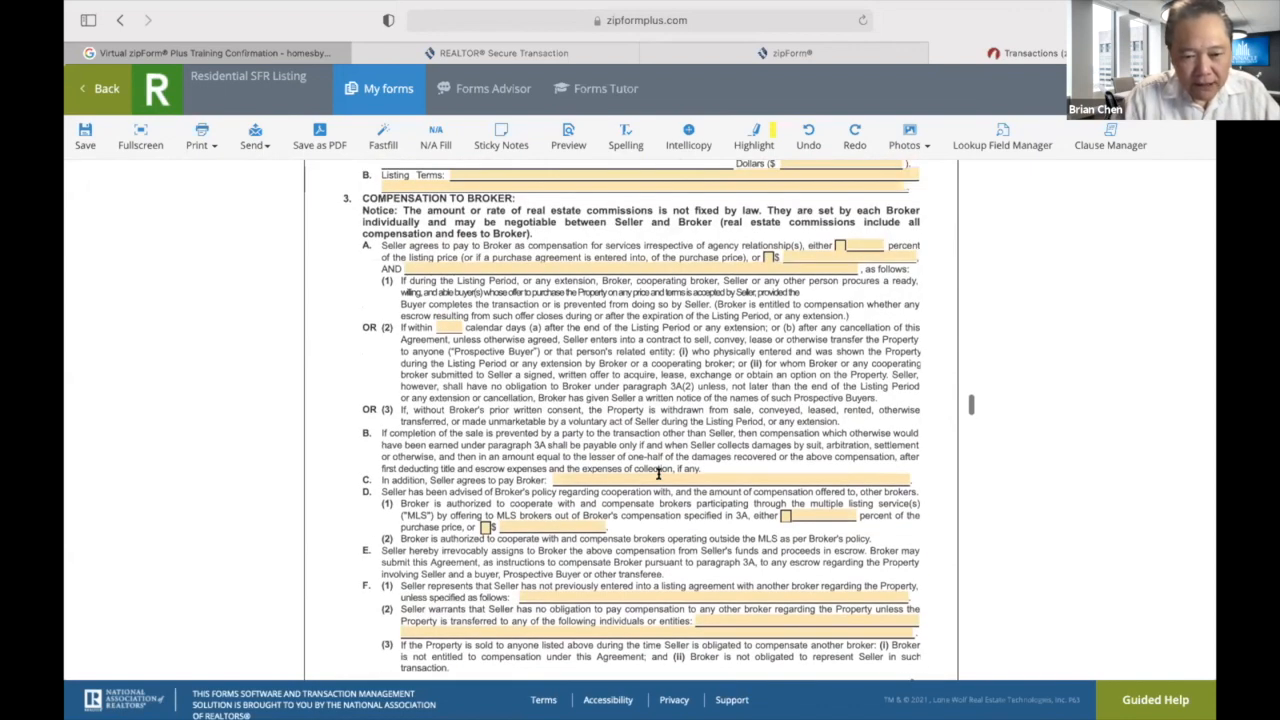
{"action": "left_click", "coordinate": [445, 325]}
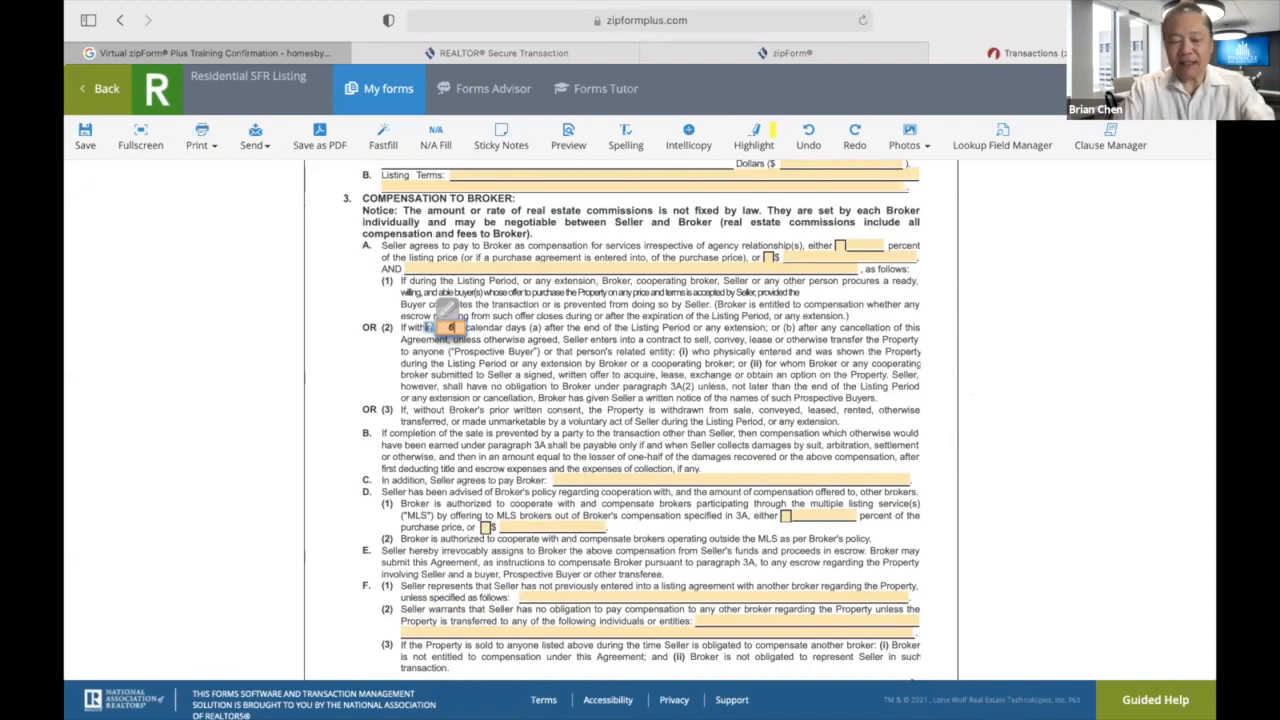
{"action": "type", "text": "60"}
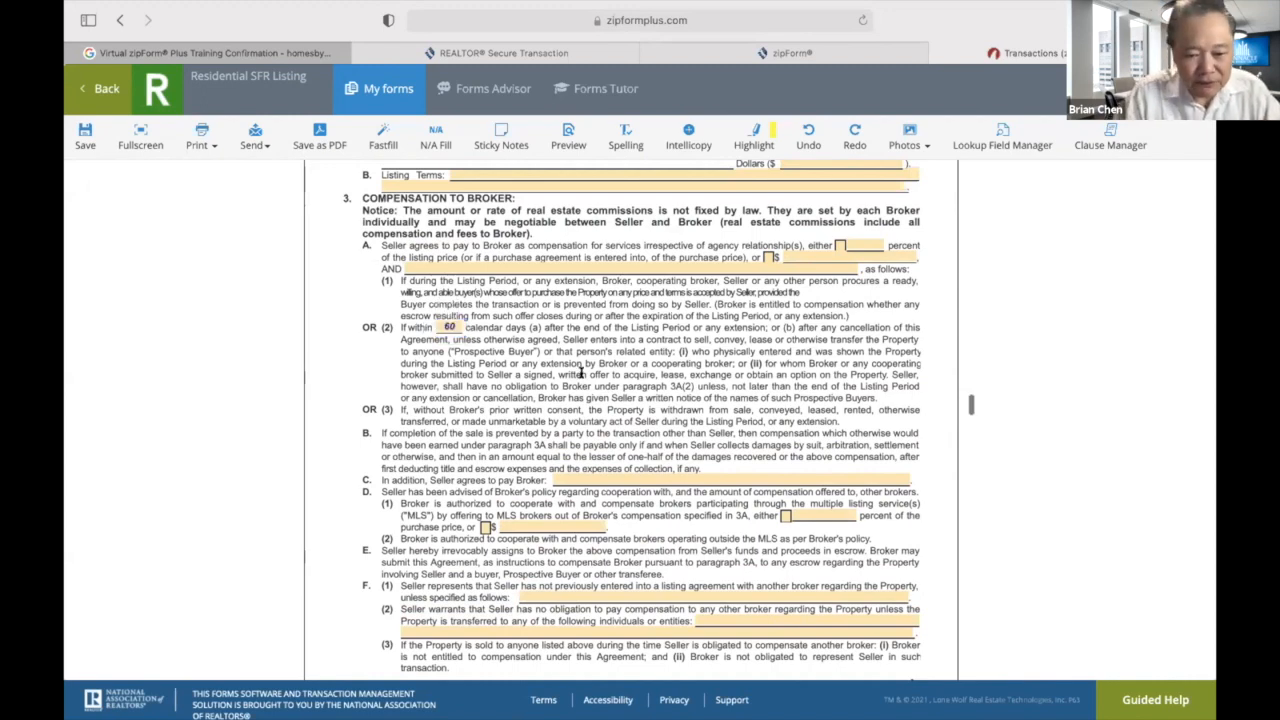
Offer MLS cooperating brokers 5 percent of the purchase price in paragraph 3D(1).
{"action": "scroll", "coordinate": [580, 372], "scroll_direction": "down", "scroll_amount": 8}
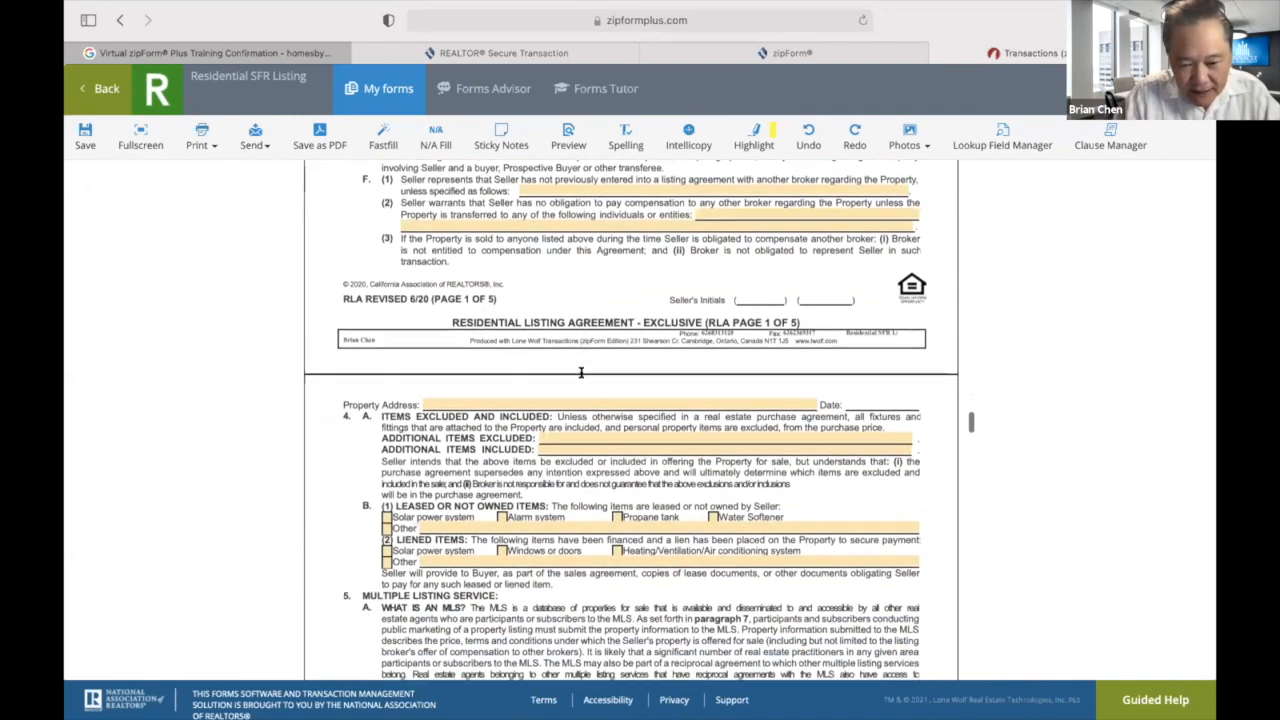
{"action": "scroll", "coordinate": [581, 380], "scroll_direction": "down", "scroll_amount": 8}
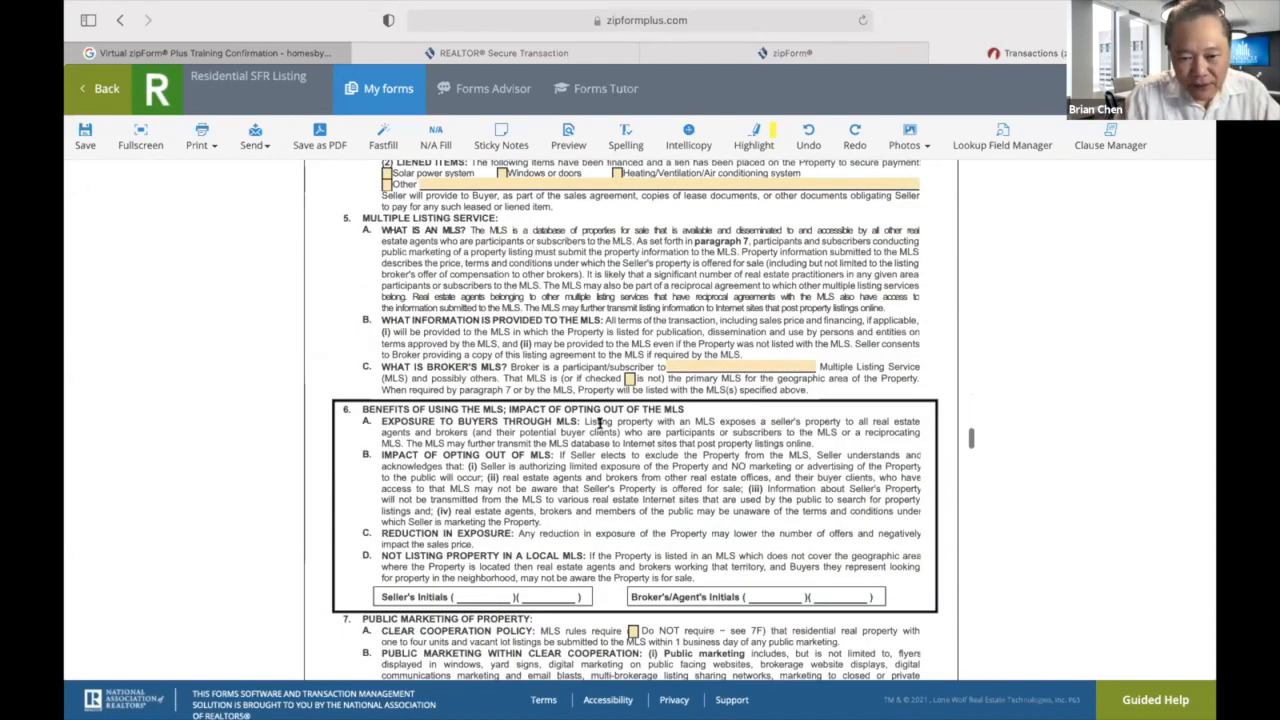
{"action": "scroll", "coordinate": [600, 423], "scroll_direction": "down", "scroll_amount": 3}
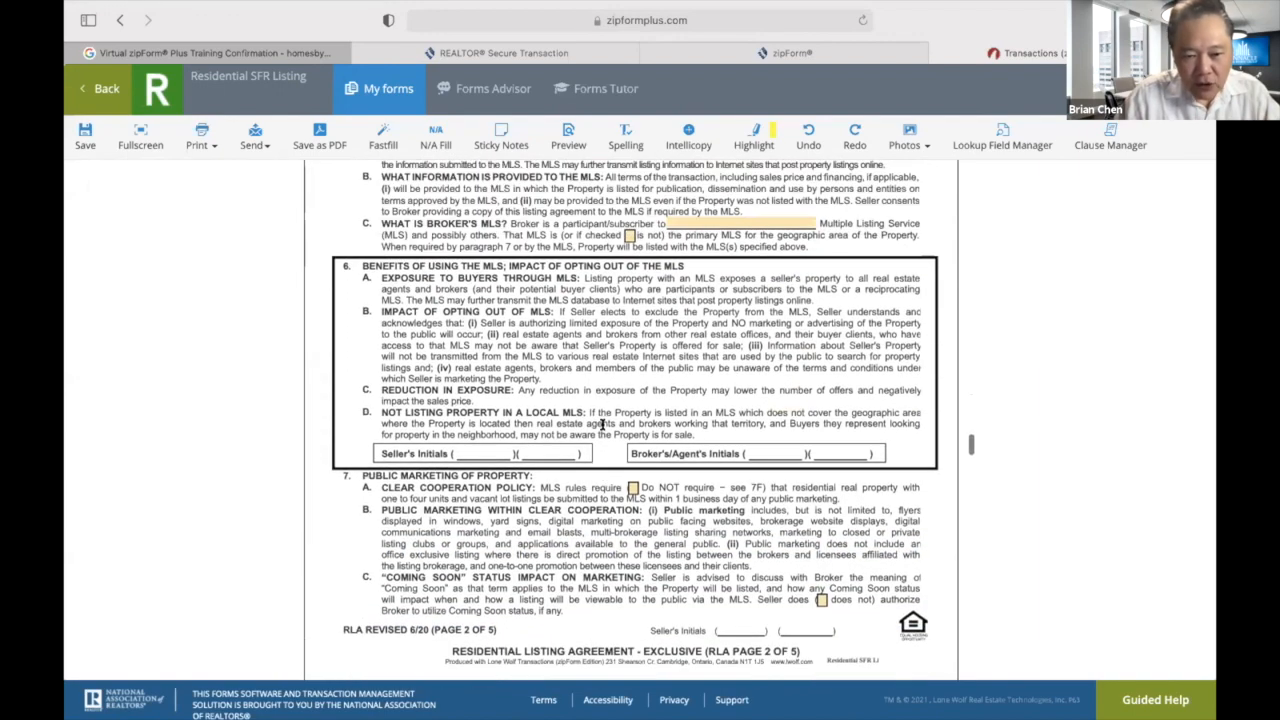
{"action": "scroll", "coordinate": [601, 423], "scroll_direction": "up", "scroll_amount": 20}
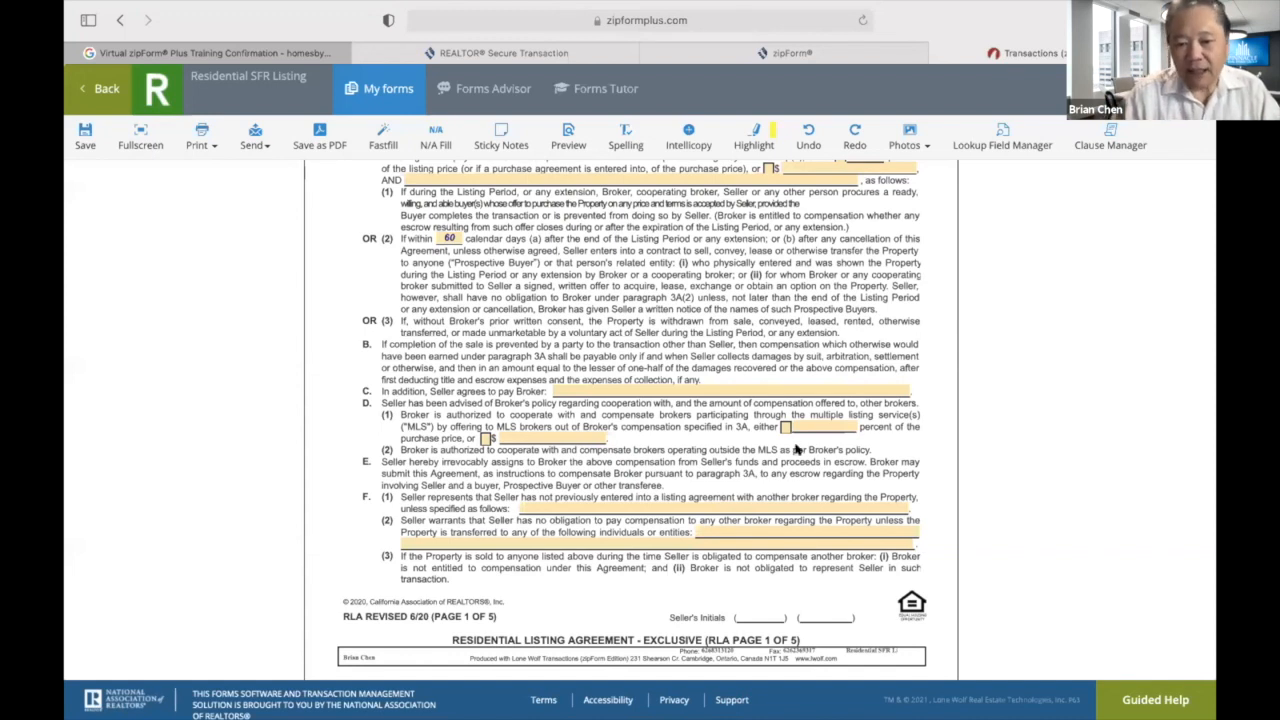
{"action": "left_click", "coordinate": [784, 426]}
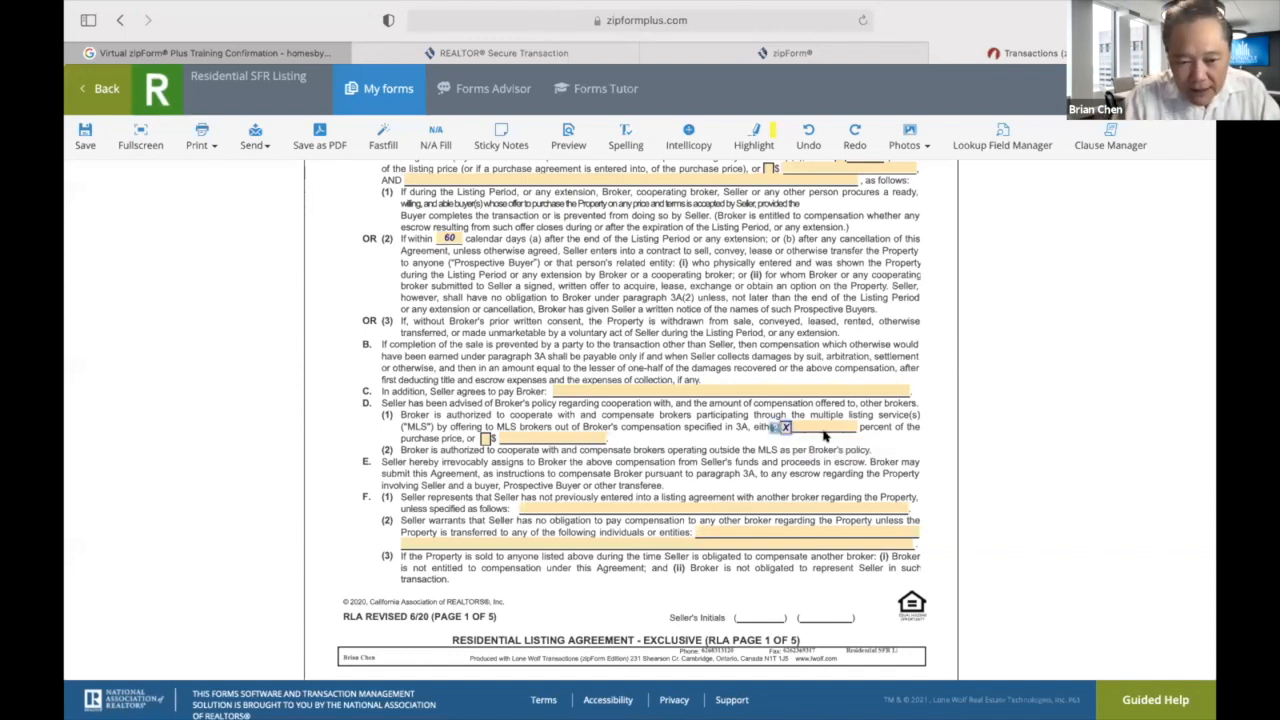
{"action": "left_click", "coordinate": [824, 433]}
{"action": "type", "text": "5"}
{"action": "left_click", "coordinate": [824, 449]}
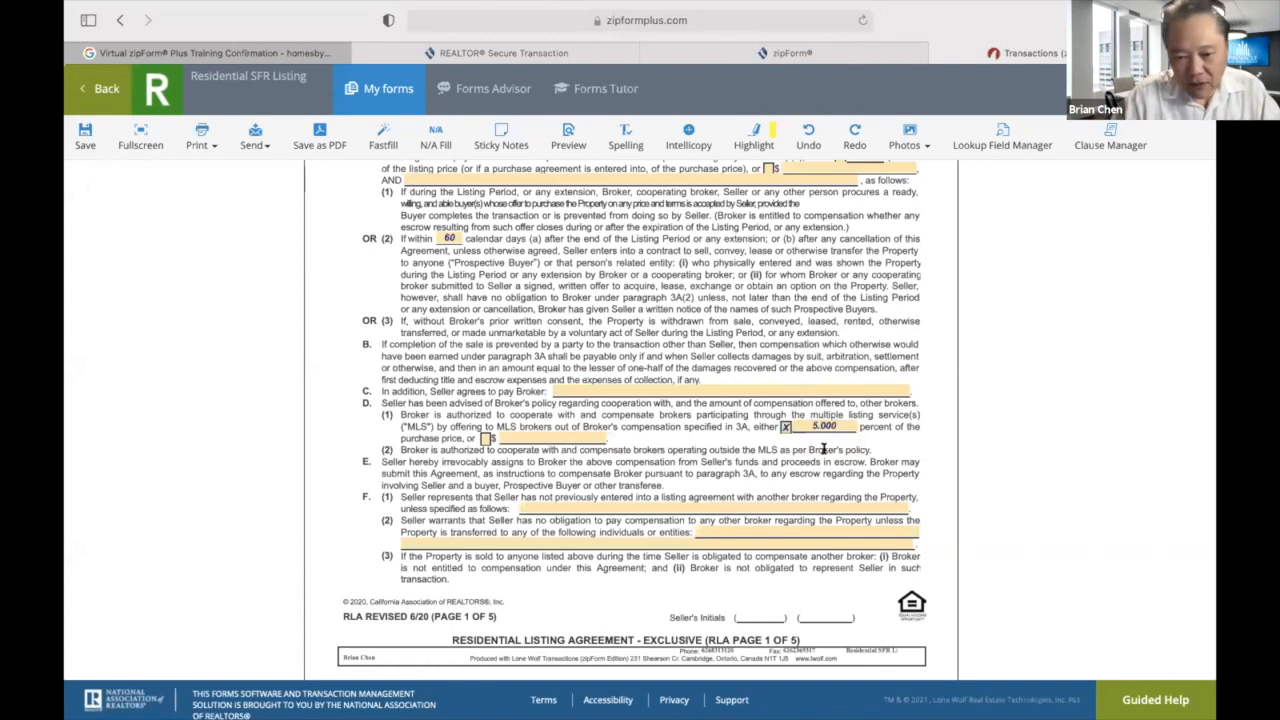
{"action": "scroll", "coordinate": [664, 536], "scroll_direction": "down", "scroll_amount": 1}
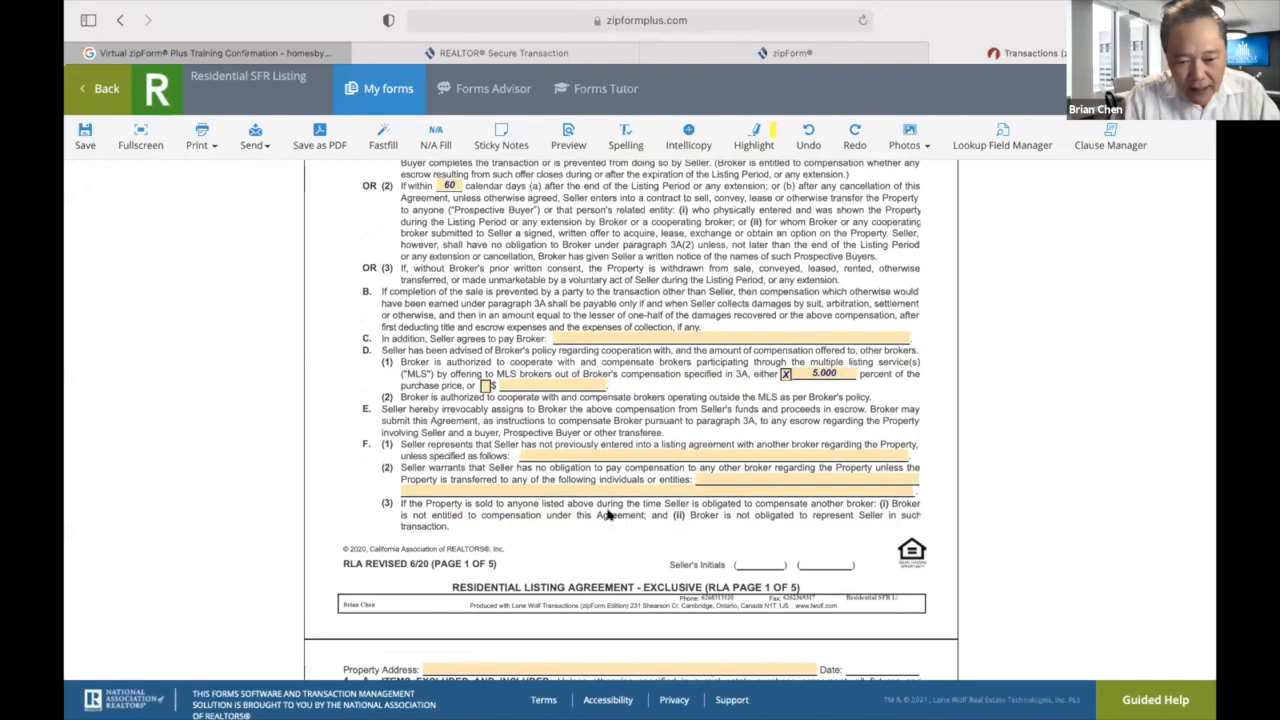
{"action": "scroll", "coordinate": [594, 562], "scroll_direction": "down", "scroll_amount": 7}
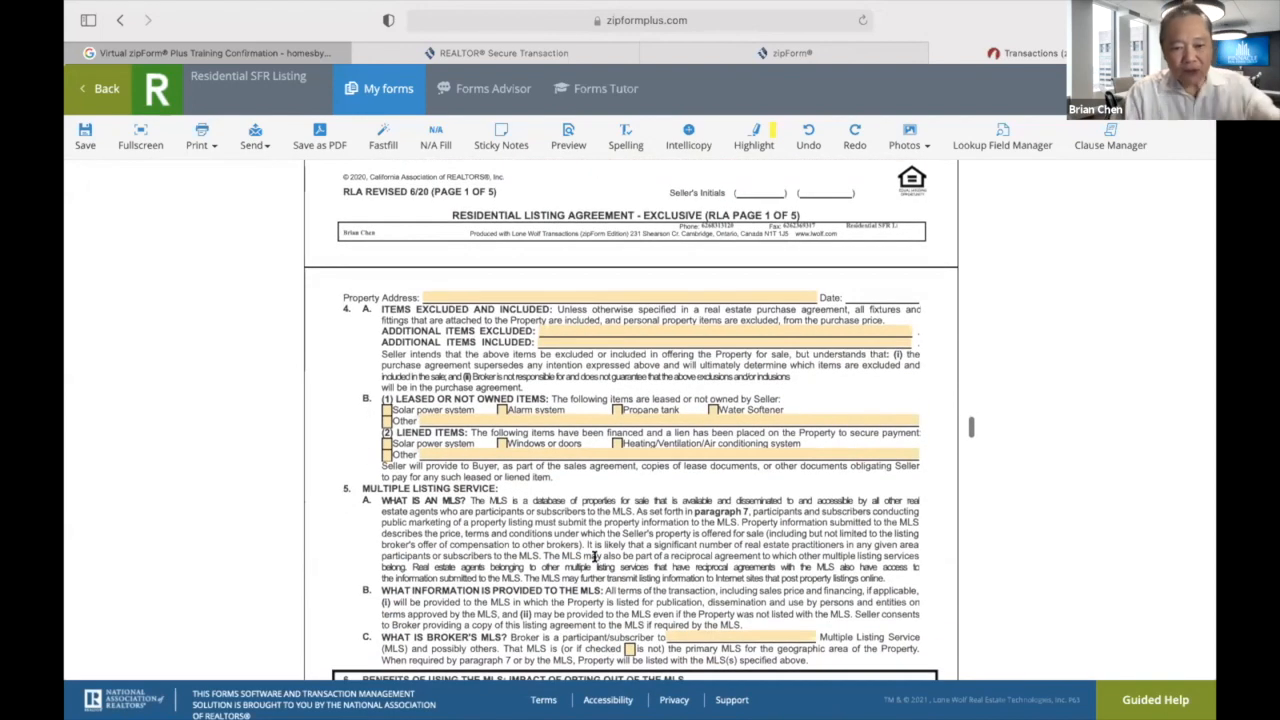
{"action": "scroll", "coordinate": [594, 556], "scroll_direction": "down", "scroll_amount": 1}
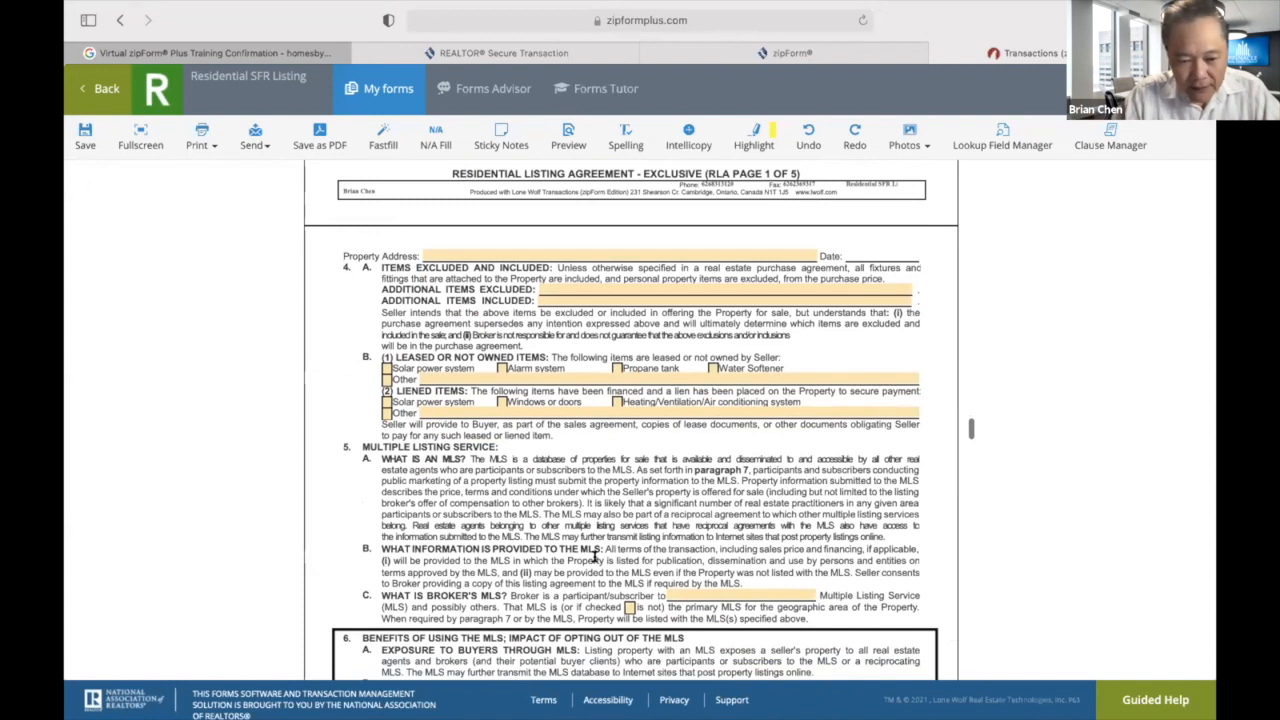
{"action": "scroll", "coordinate": [594, 556], "scroll_direction": "down", "scroll_amount": 2}
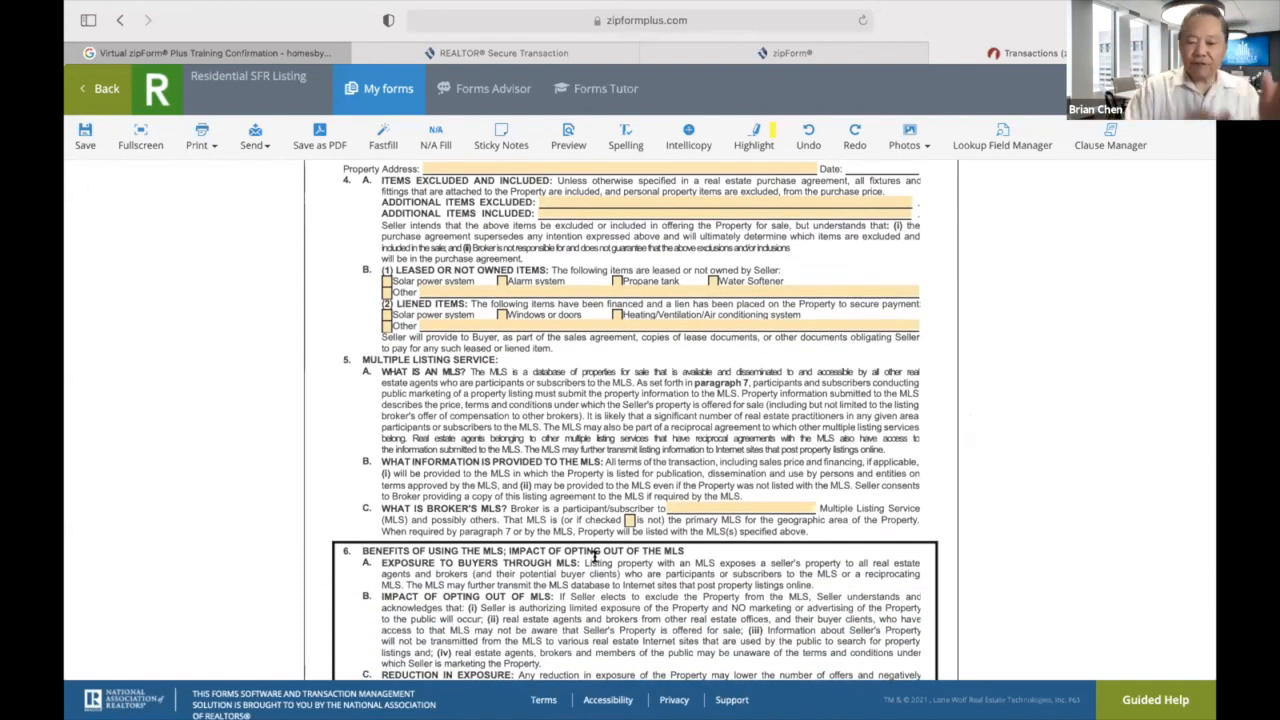
{"action": "left_click", "coordinate": [700, 507]}
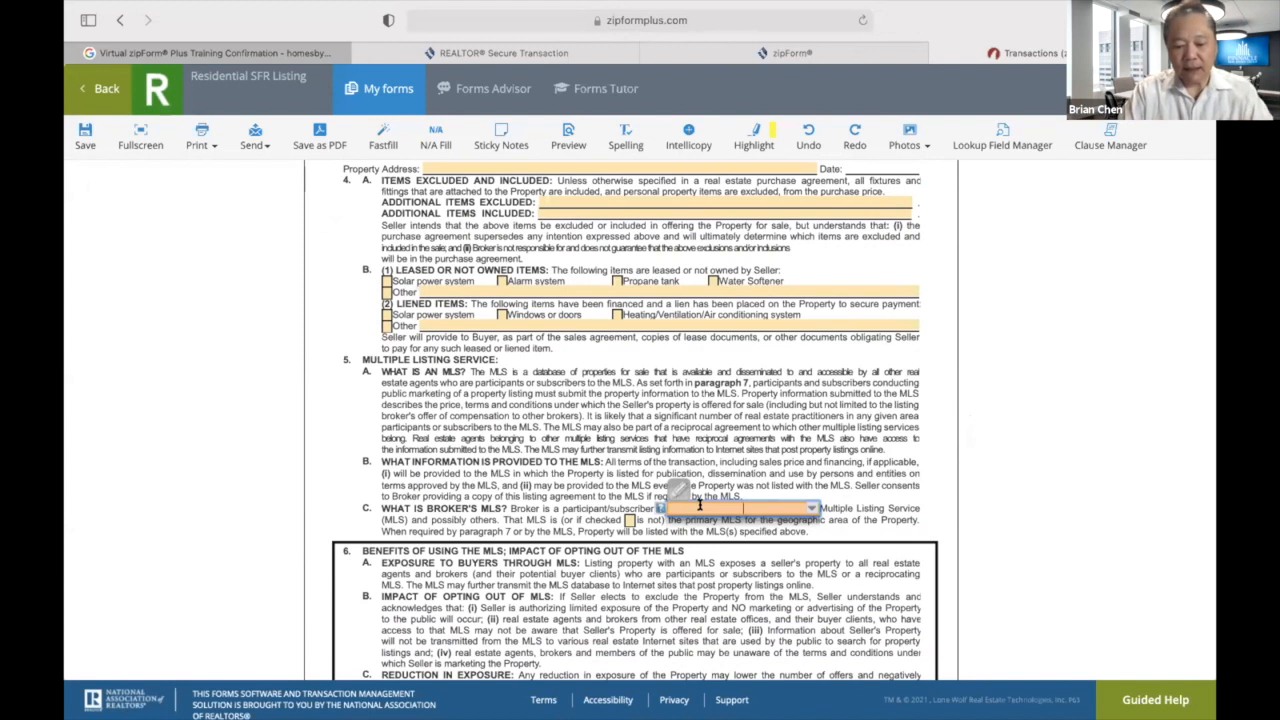
{"action": "type", "text": "California-Regional"}
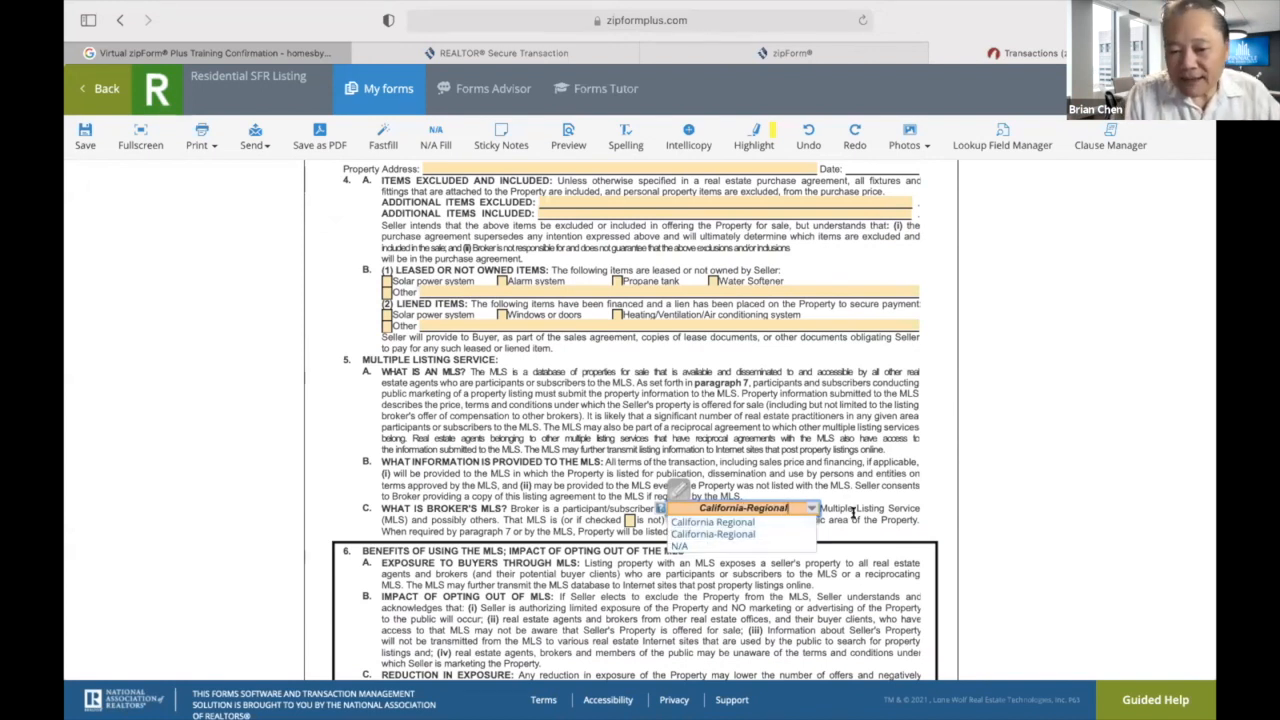
{"action": "left_click", "coordinate": [730, 534]}
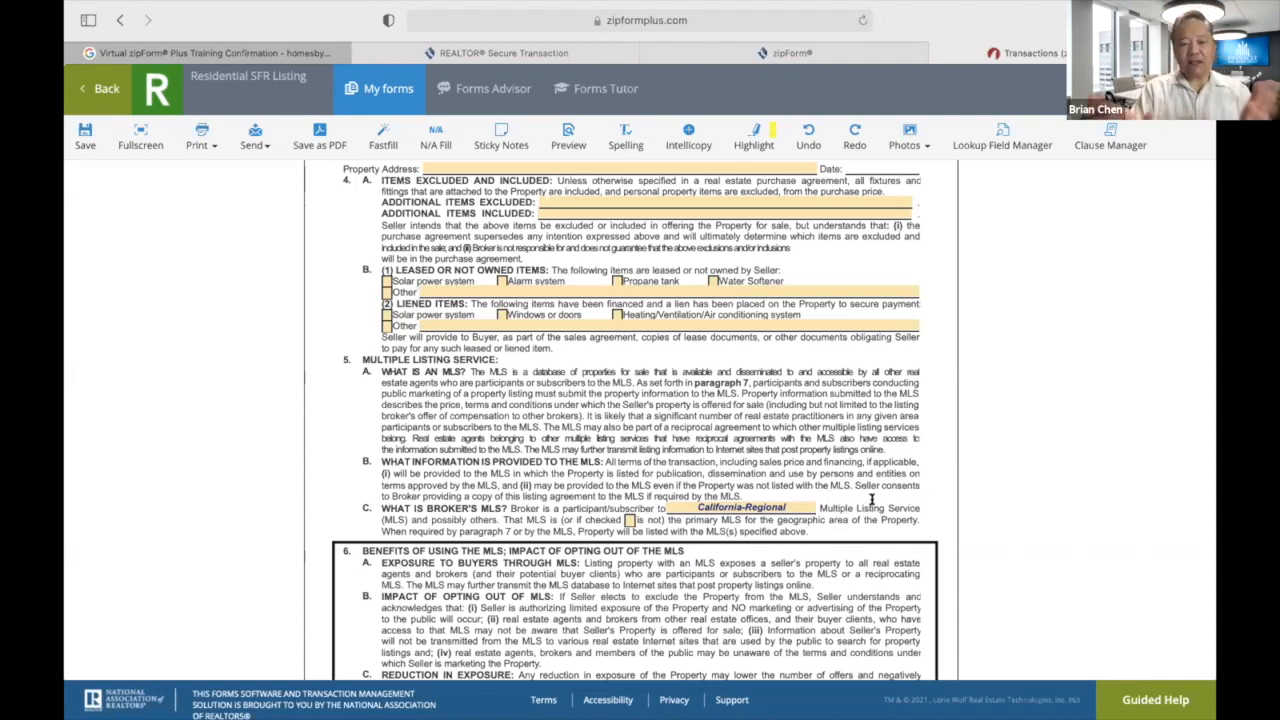
{"action": "scroll", "coordinate": [872, 500], "scroll_direction": "down", "scroll_amount": 5}
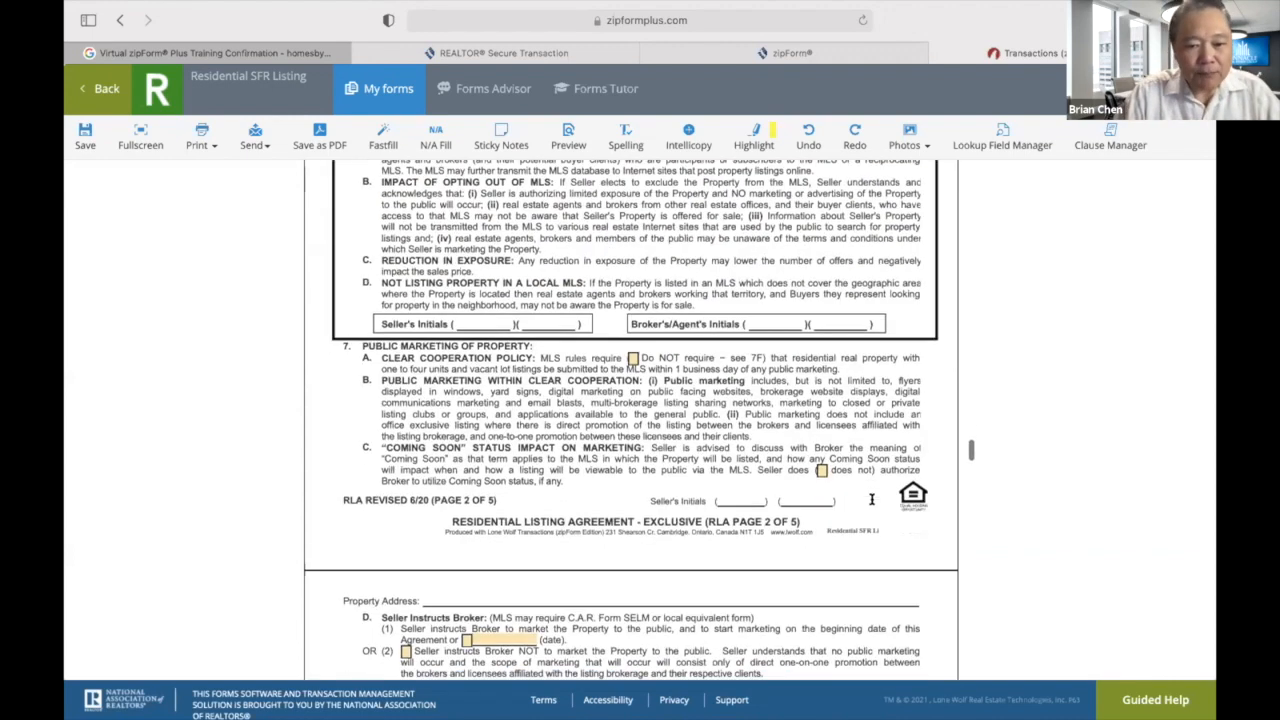
{"action": "scroll", "coordinate": [872, 505], "scroll_direction": "down", "scroll_amount": 10}
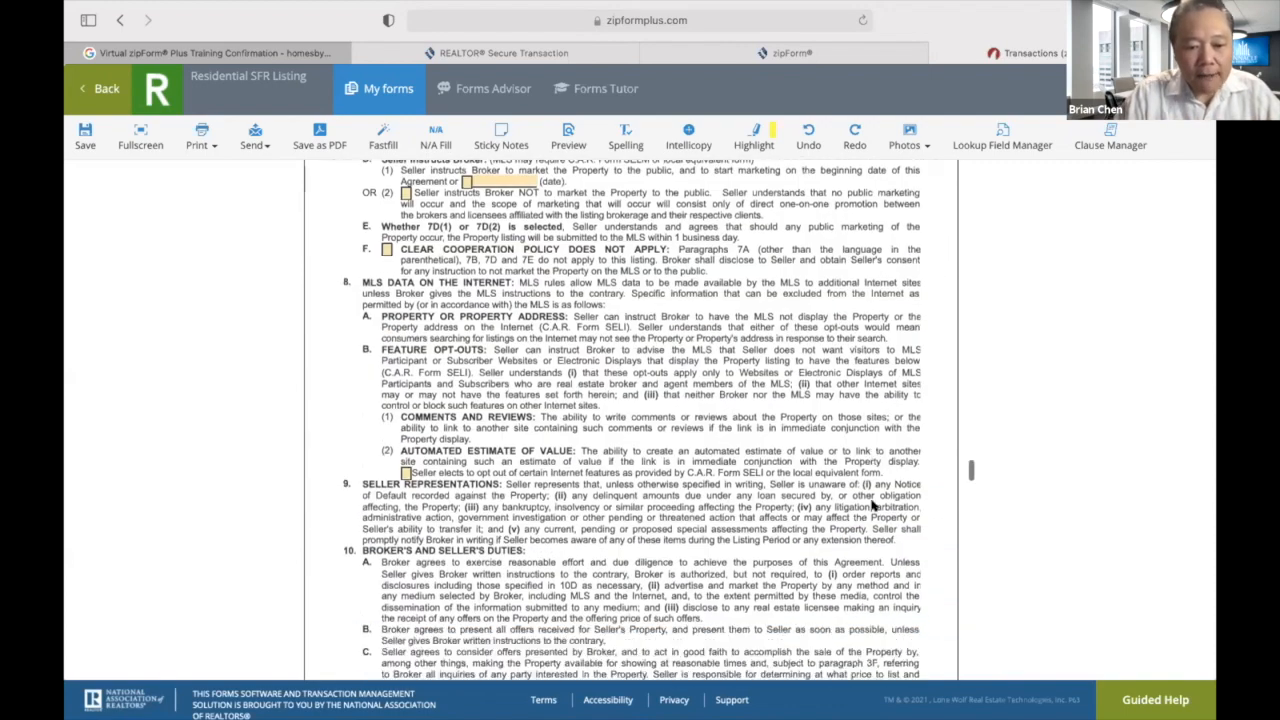
{"action": "scroll", "coordinate": [872, 505], "scroll_direction": "down", "scroll_amount": 3}
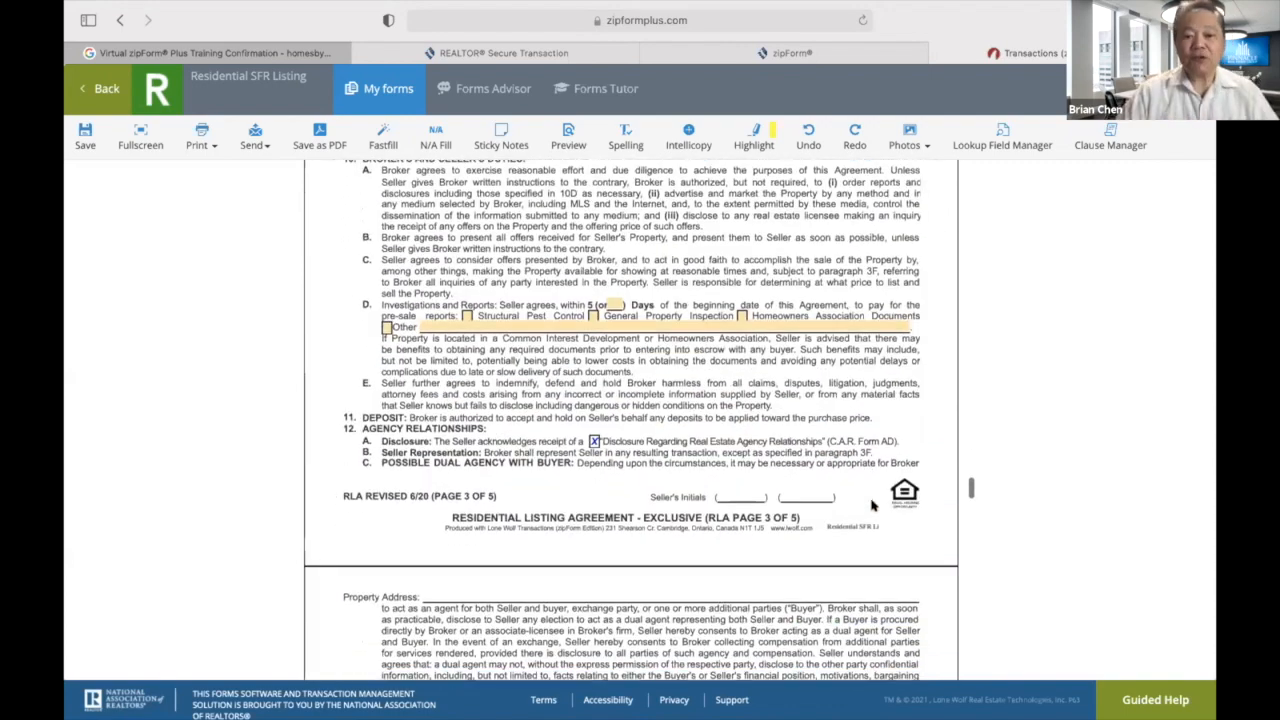
{"action": "scroll", "coordinate": [872, 505], "scroll_direction": "up", "scroll_amount": 20}
{"action": "scroll", "coordinate": [872, 505], "scroll_direction": "up", "scroll_amount": 7}
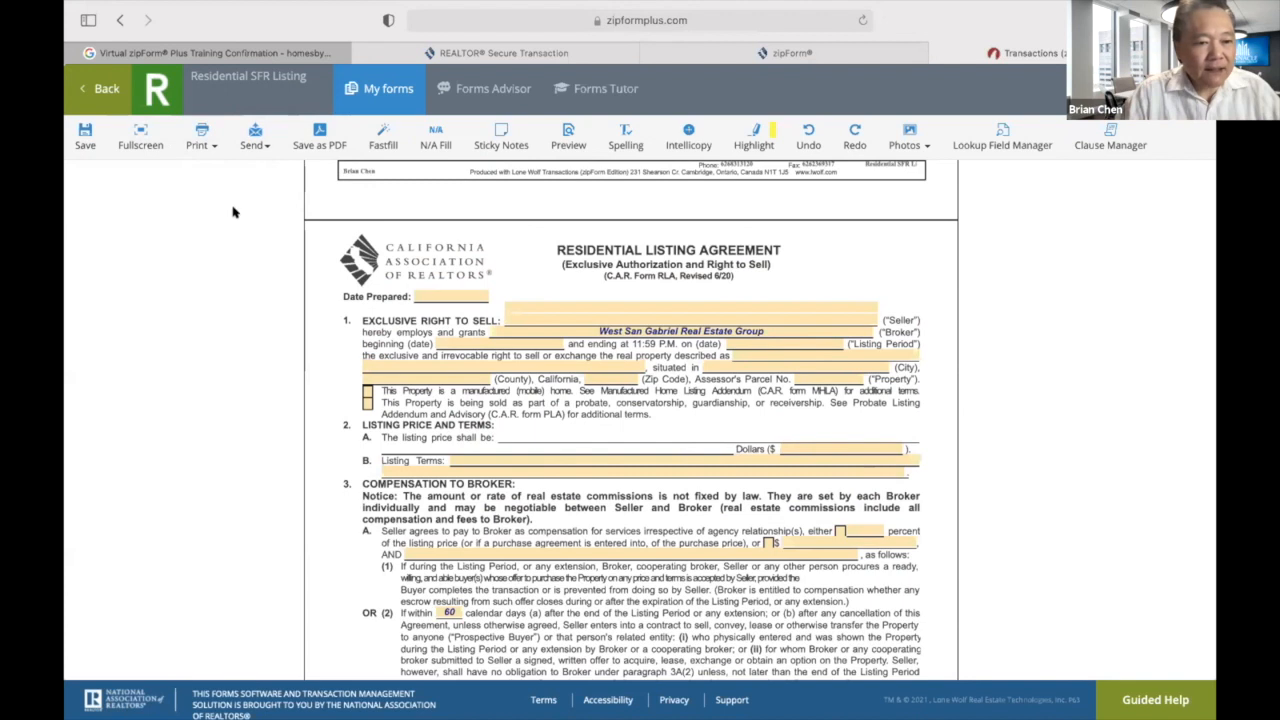
Save the Residential SFR Listing agreement, close the form and go back to the Templates list.
{"action": "left_click", "coordinate": [85, 130]}
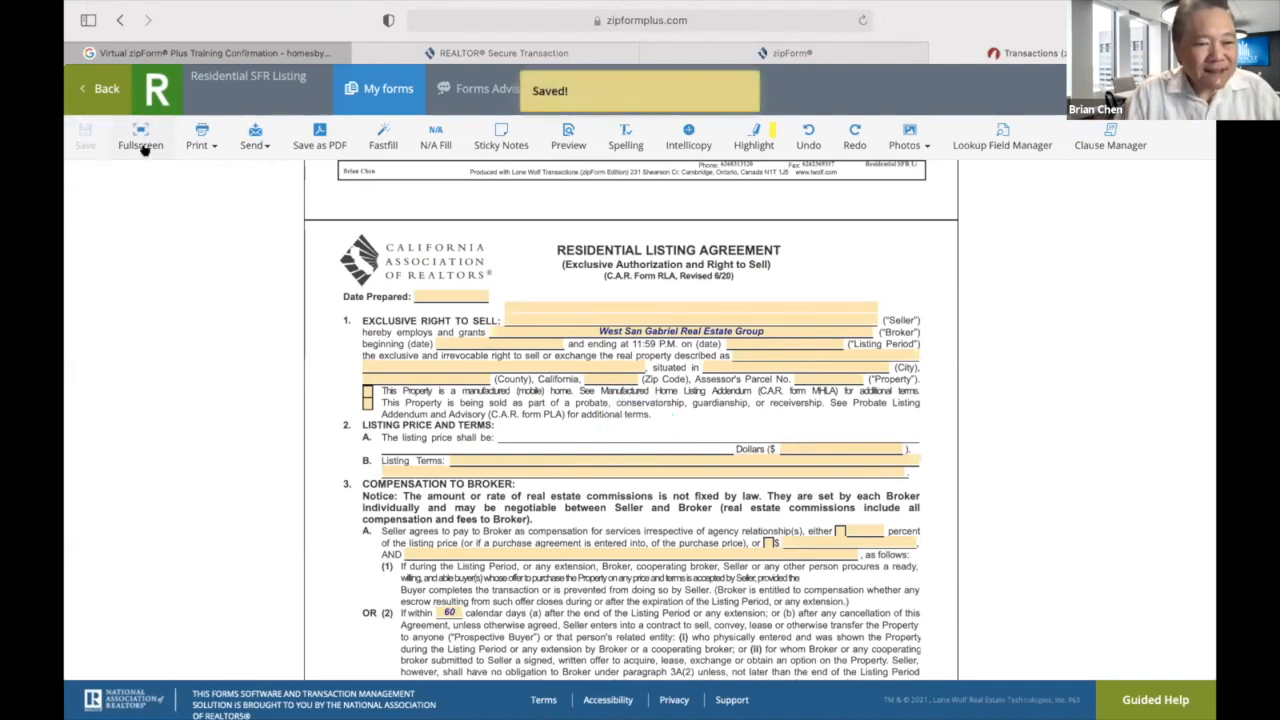
{"action": "left_click", "coordinate": [104, 88]}
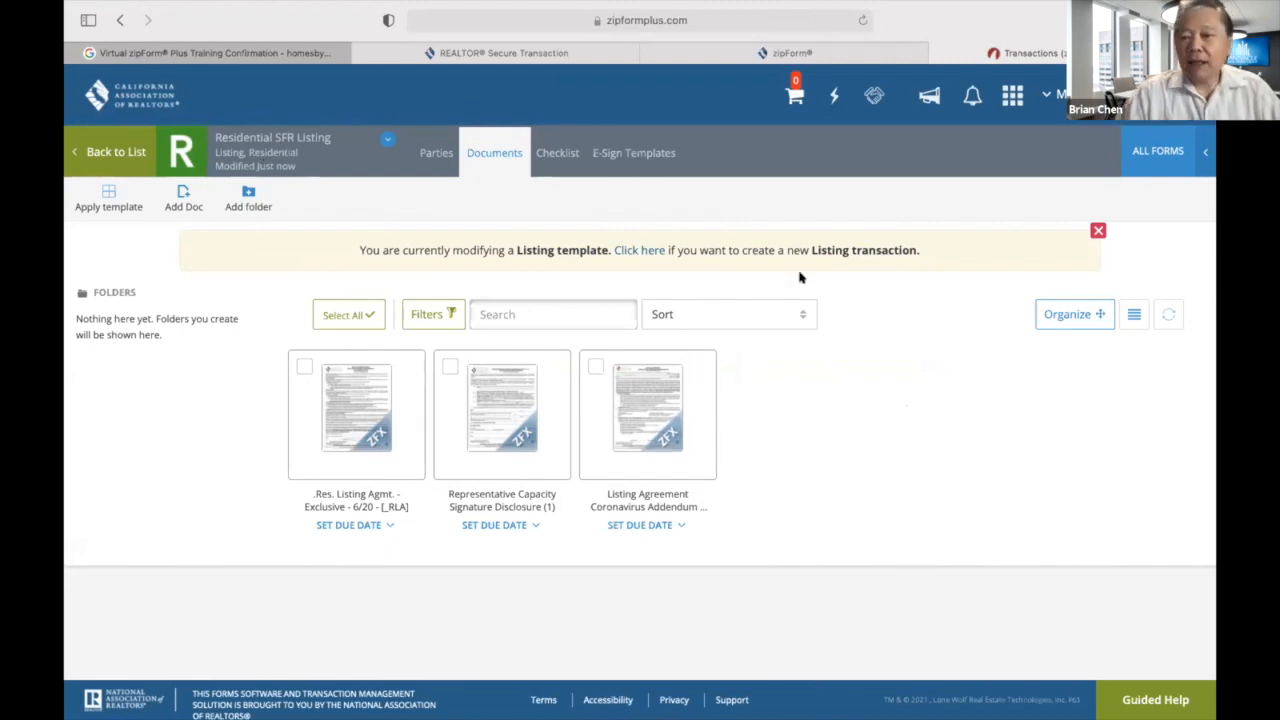
{"action": "left_click", "coordinate": [113, 151]}
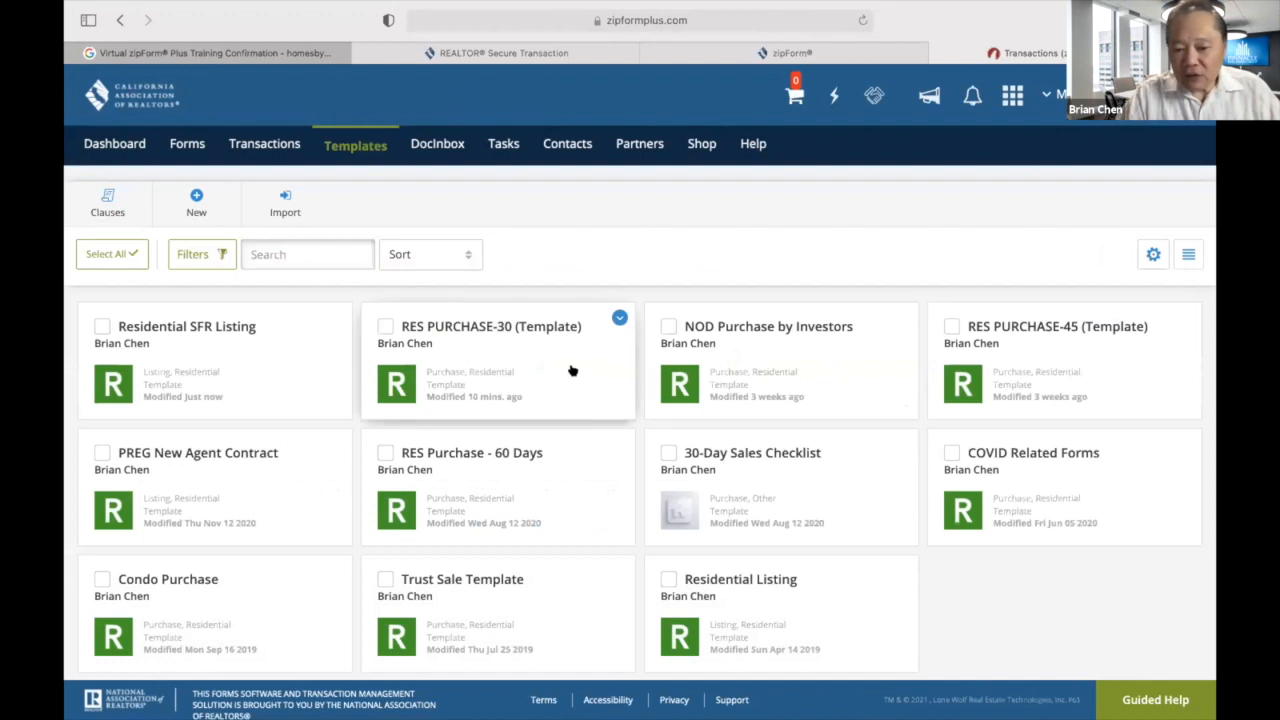
{"action": "scroll", "coordinate": [580, 372], "scroll_direction": "down", "scroll_amount": 1}
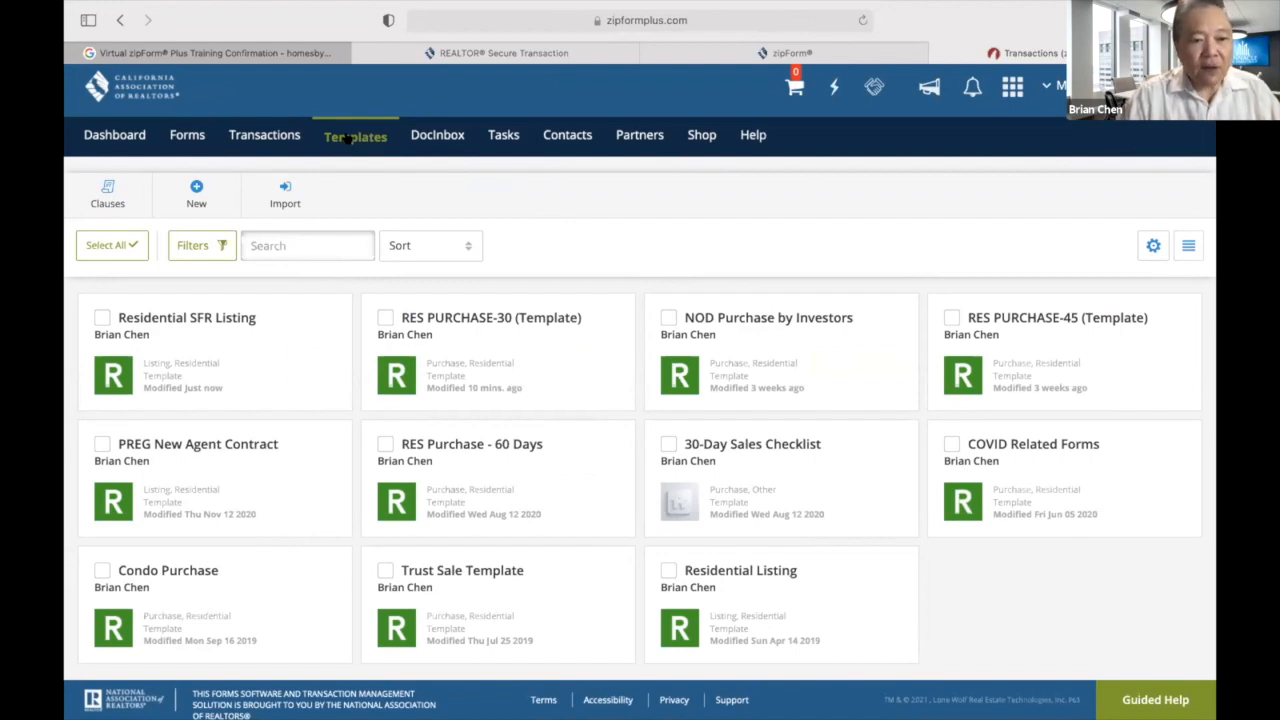
Create a Purchase or Offer template in the Residential category named 'Demo 30-Day' and save it.
{"action": "left_click", "coordinate": [196, 191]}
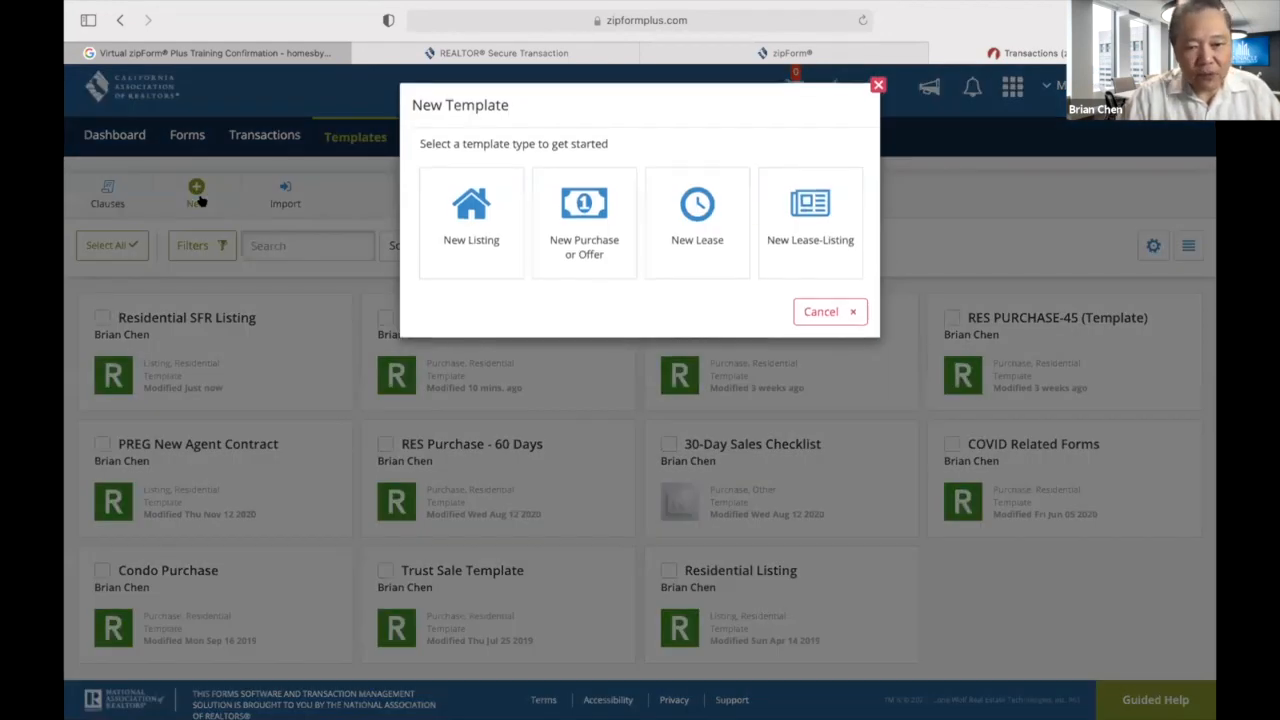
{"action": "left_click", "coordinate": [588, 208]}
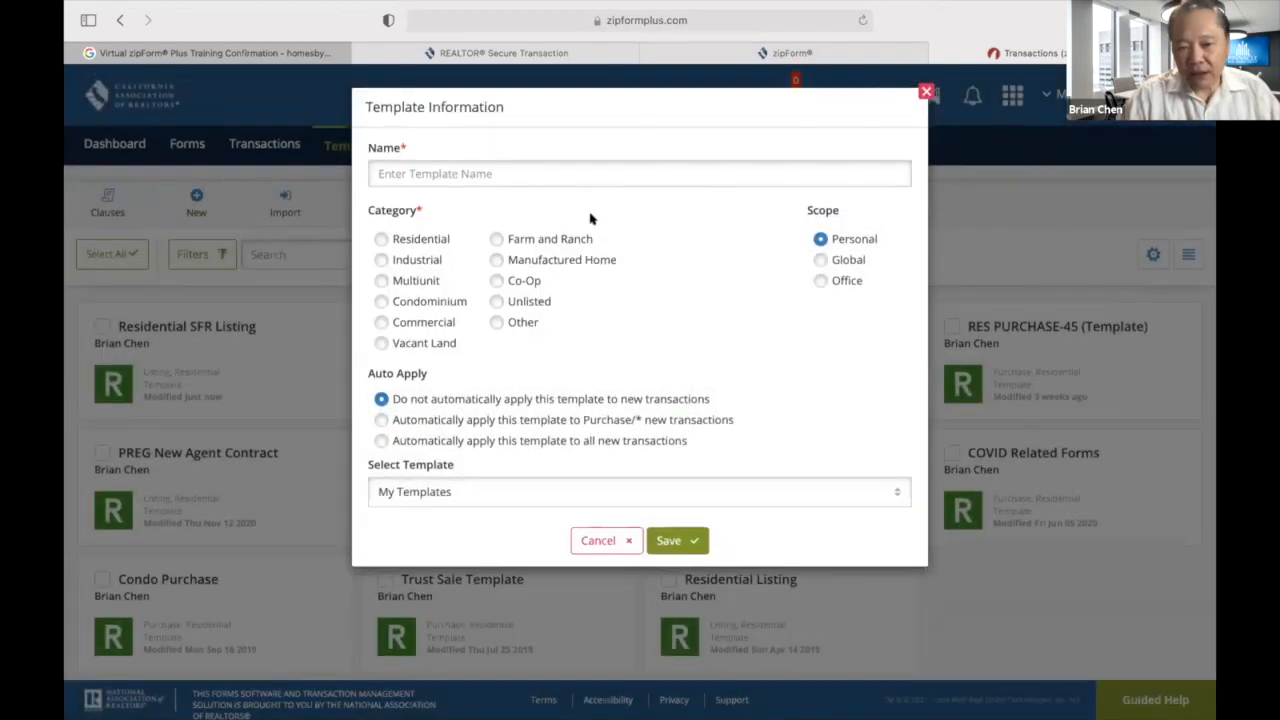
{"action": "left_click", "coordinate": [381, 239]}
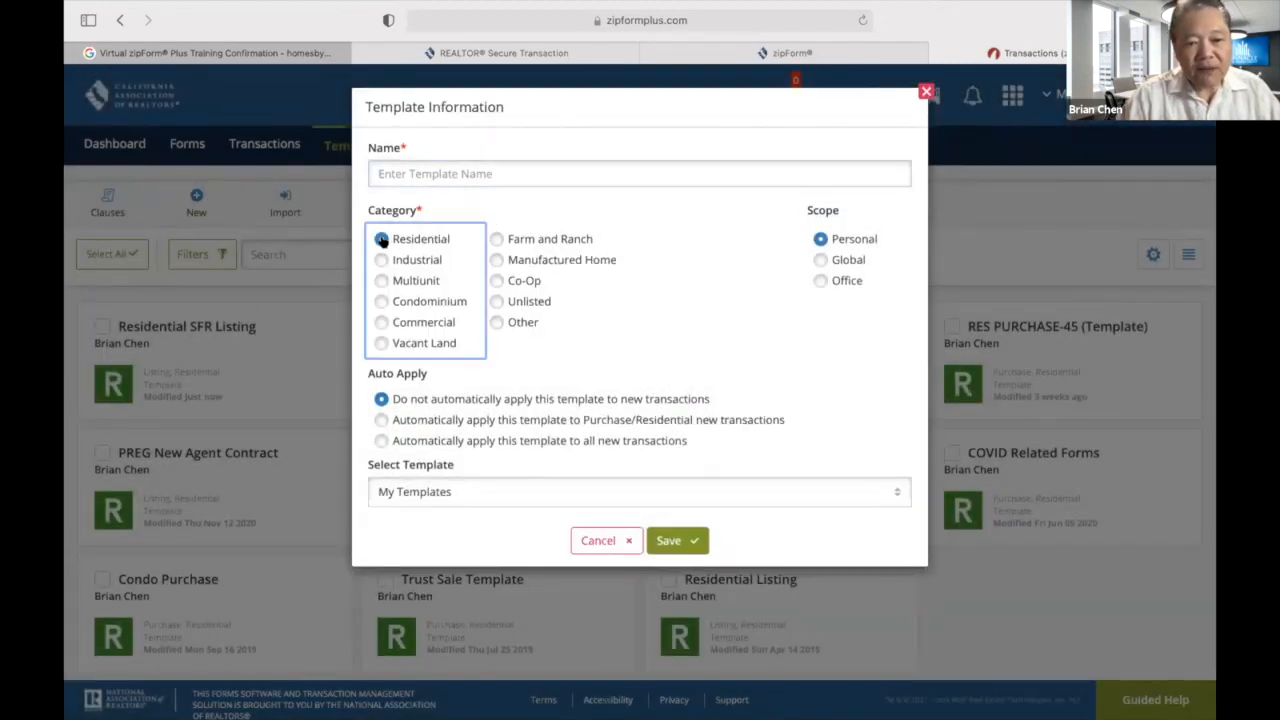
{"action": "left_click", "coordinate": [490, 175]}
{"action": "type", "text": "Demo 30-Day"}
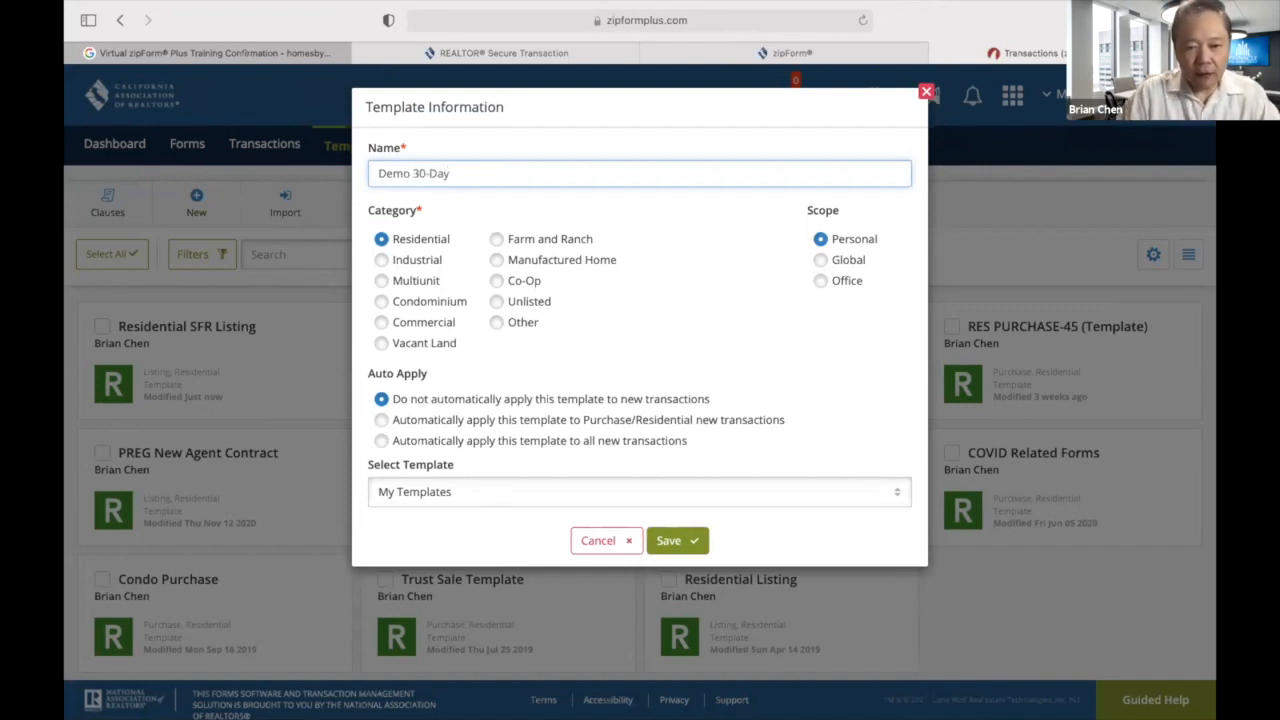
{"action": "left_click", "coordinate": [690, 541]}
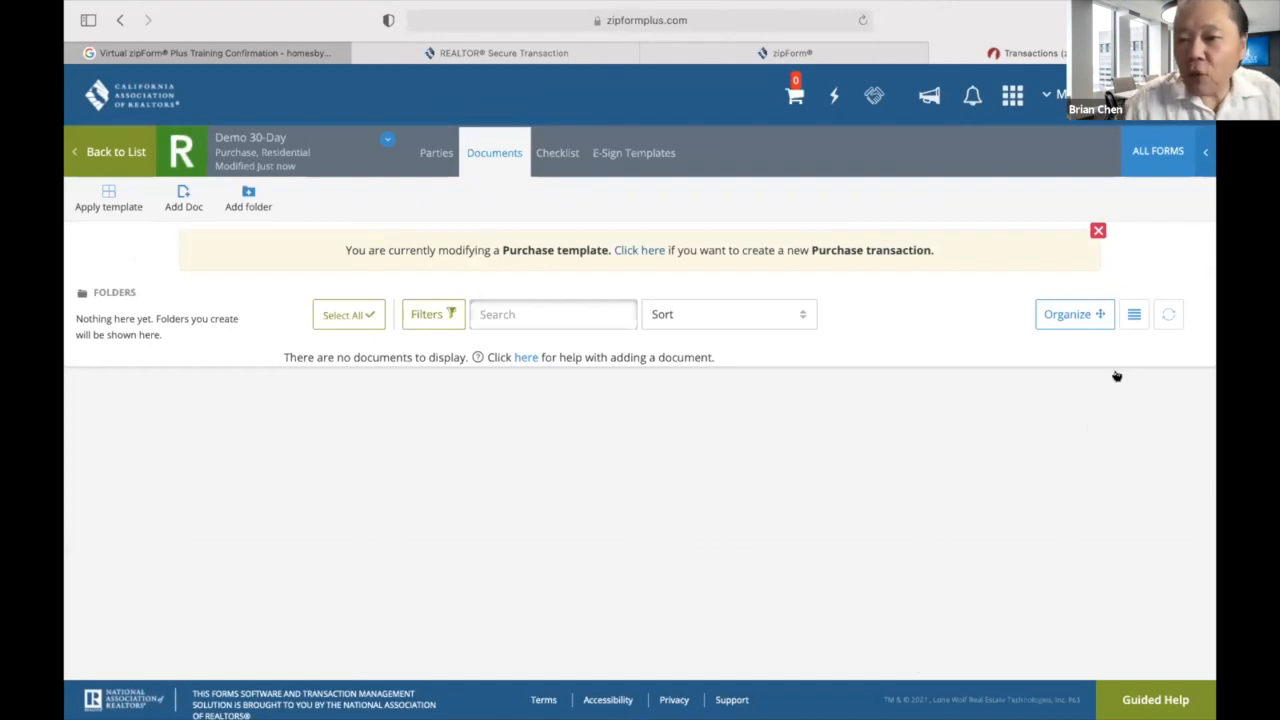
Add the Residential Purchase Agreement and Addendum No #1 from the form library.
{"action": "left_click", "coordinate": [1155, 150]}
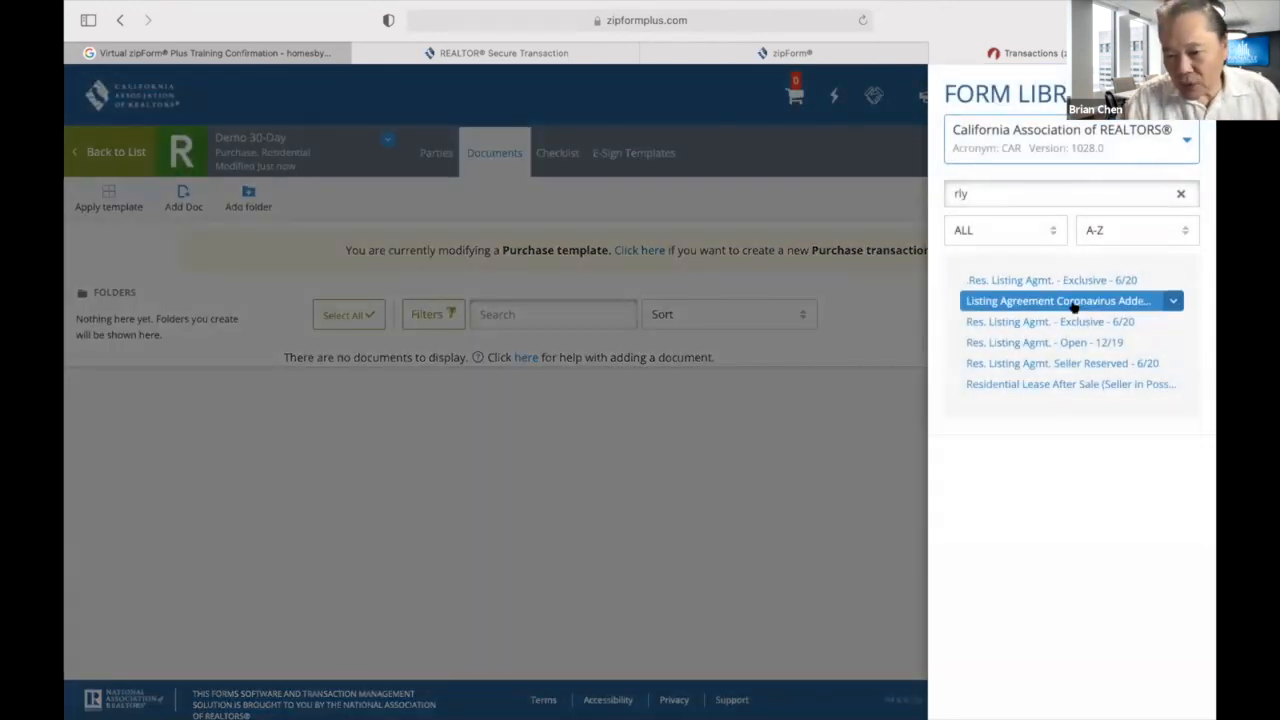
{"action": "left_click", "coordinate": [1000, 186]}
{"action": "key", "text": "BackSpace"}
{"action": "key", "text": "BackSpace"}
{"action": "key", "text": "BackSpace"}
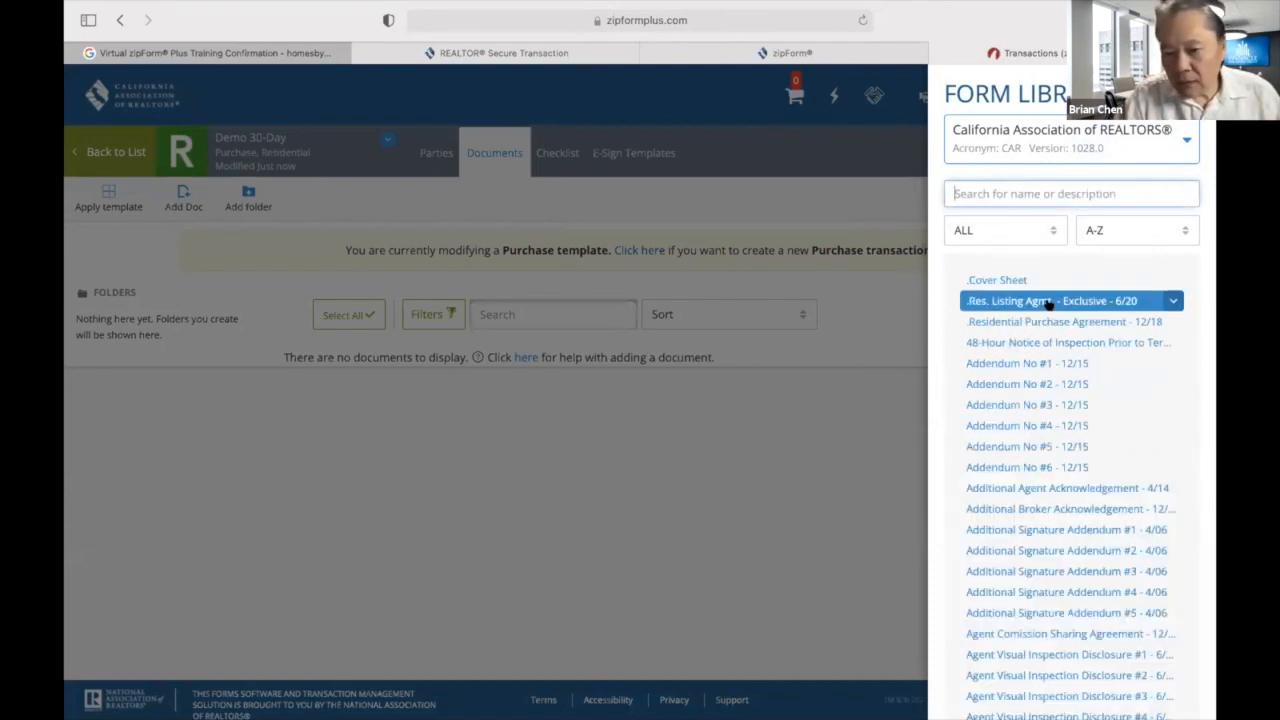
{"action": "left_click", "coordinate": [1048, 322]}
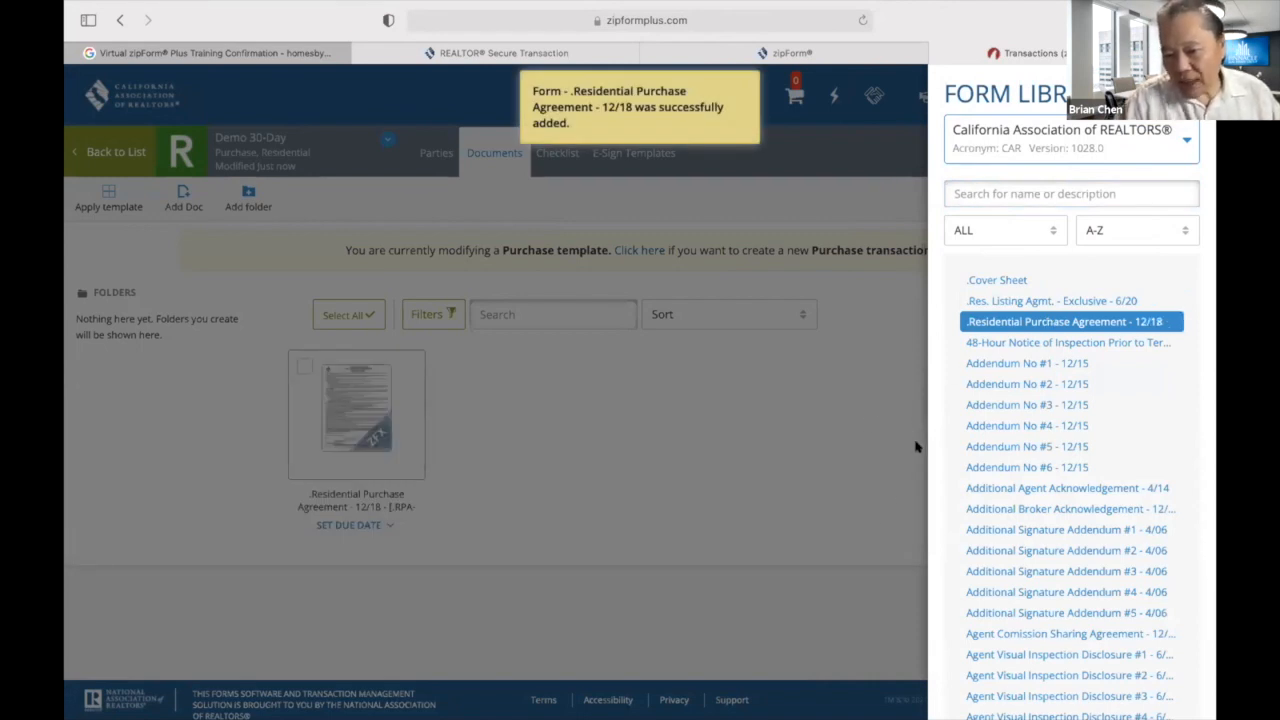
{"action": "left_click", "coordinate": [1008, 365]}
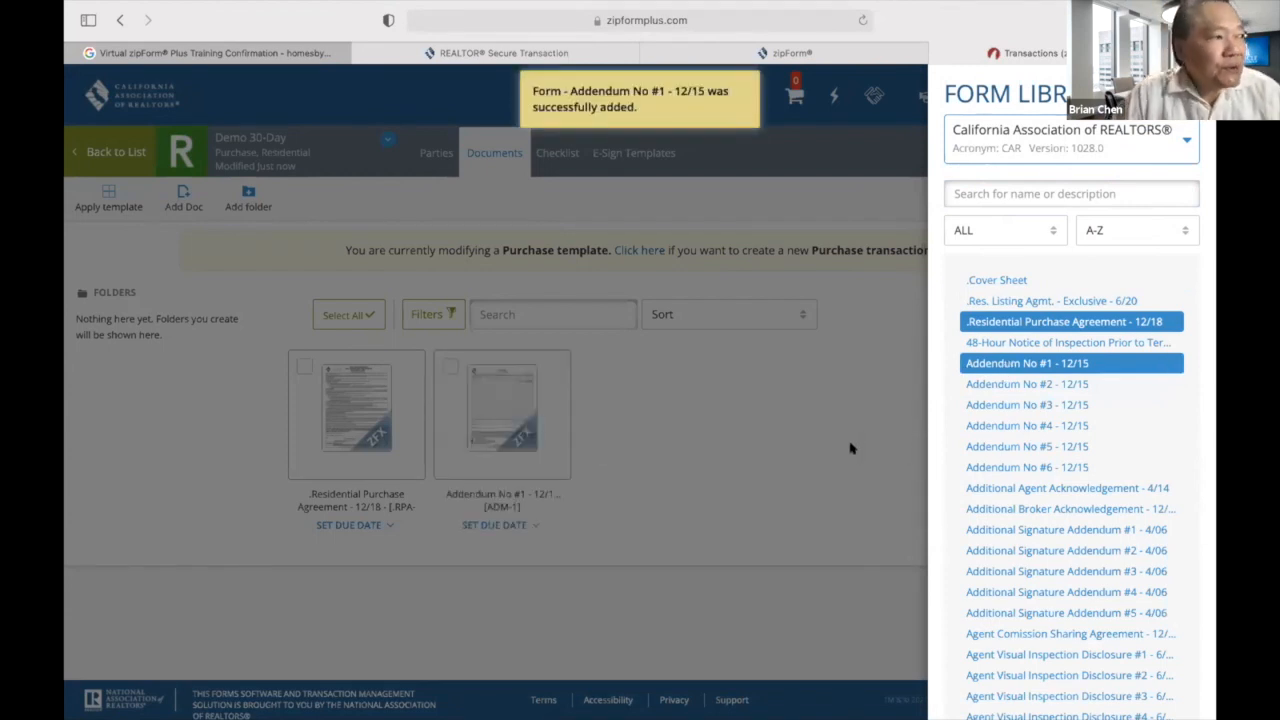
Search 'bc' and add Buyer Counter Offer #1 to the template.
{"action": "left_click", "coordinate": [1029, 193]}
{"action": "type", "text": "bco"}
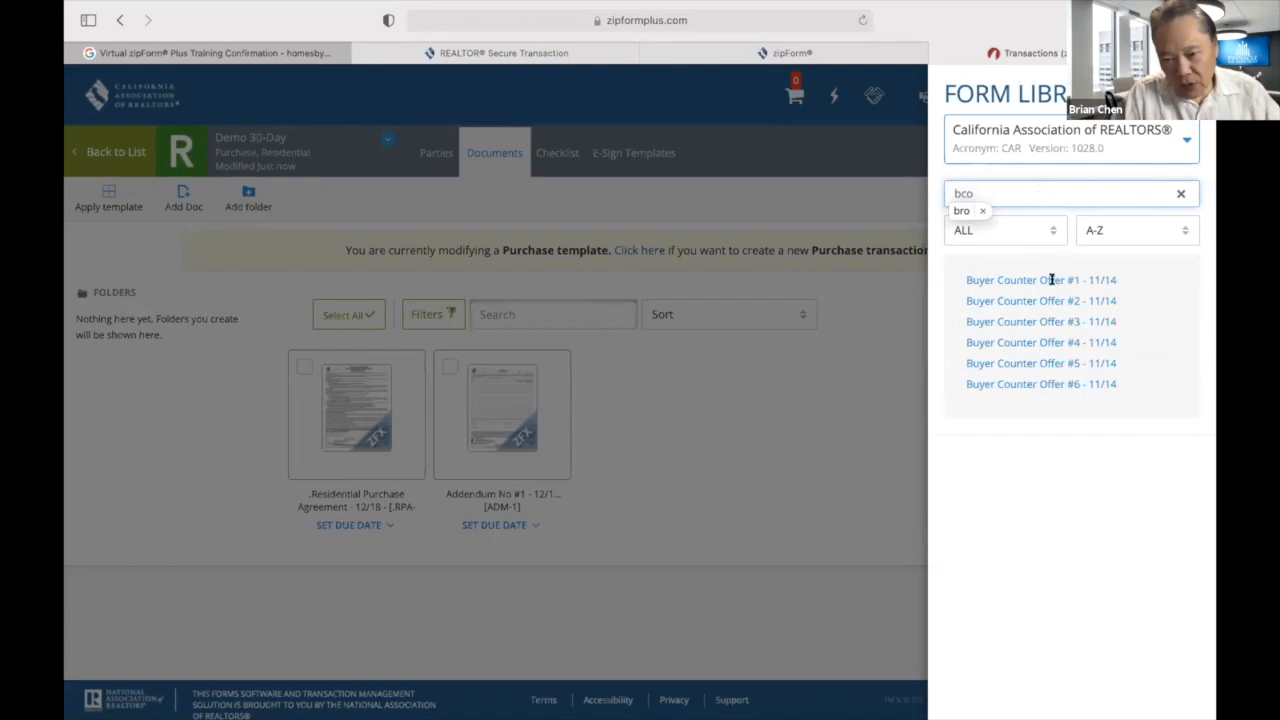
{"action": "left_click", "coordinate": [1050, 280]}
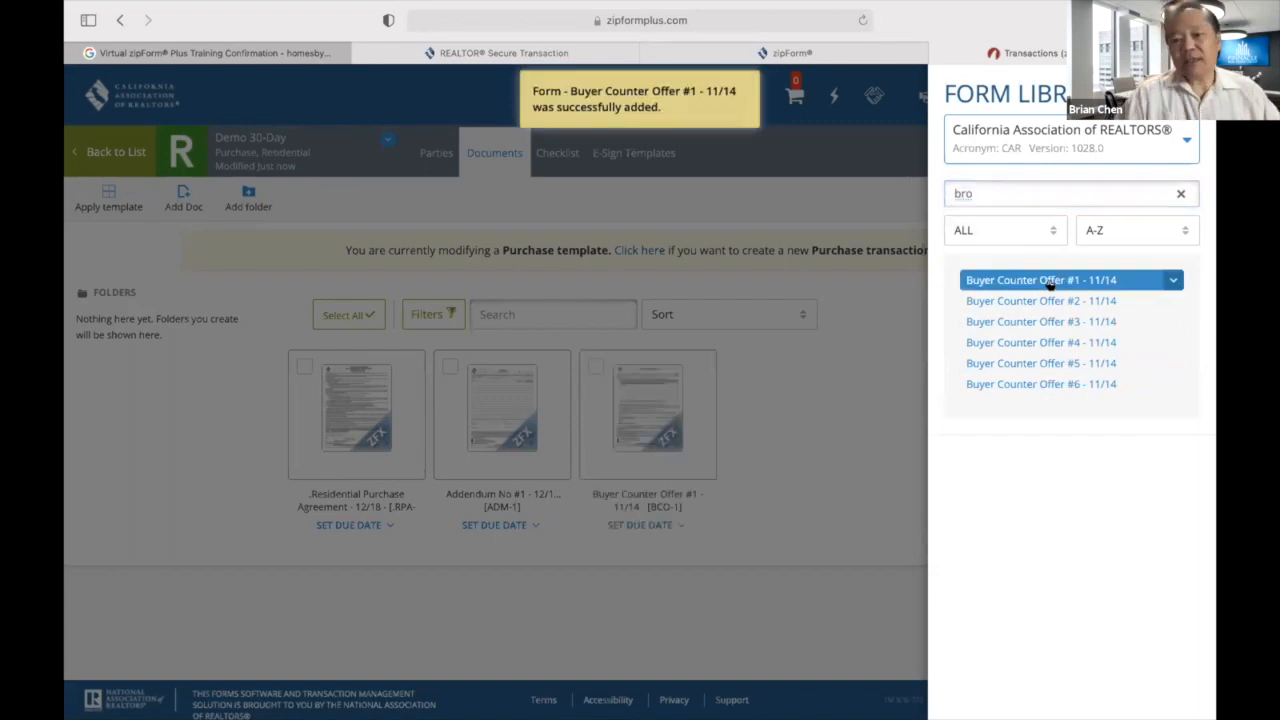
{"action": "left_click", "coordinate": [784, 432]}
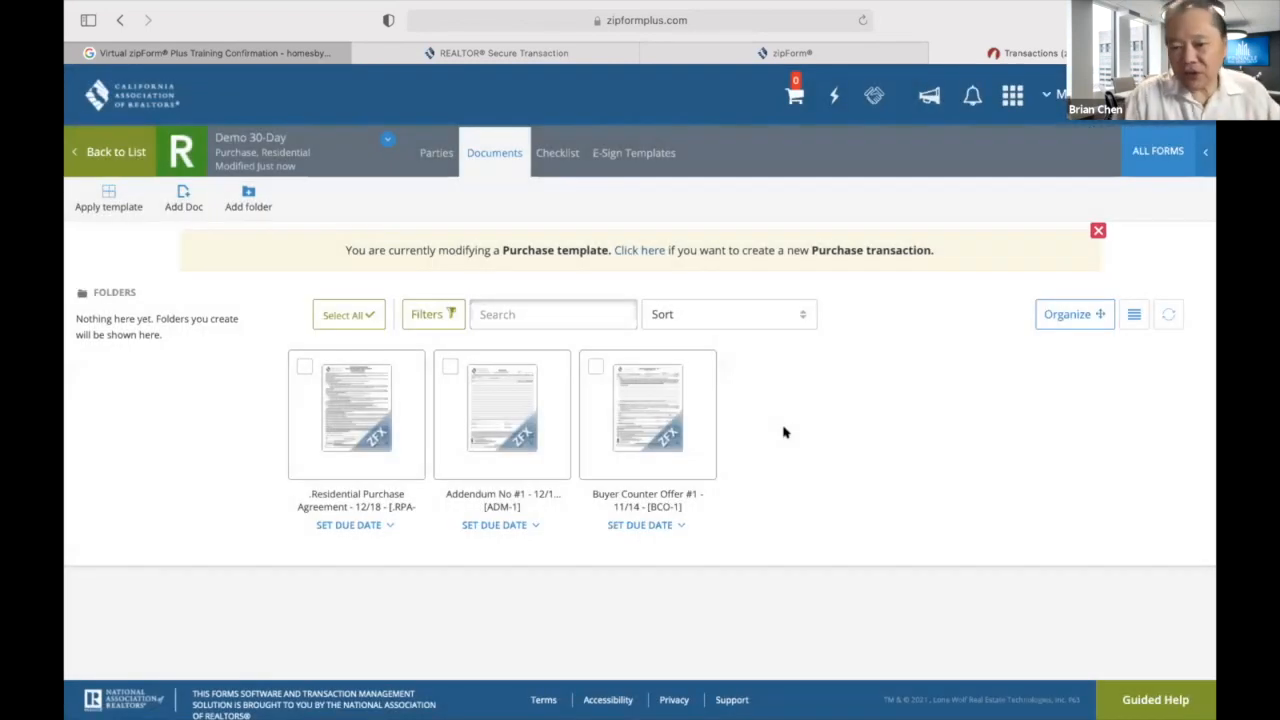
Reopen the form library and search for 'c'.
{"action": "left_click", "coordinate": [1139, 165]}
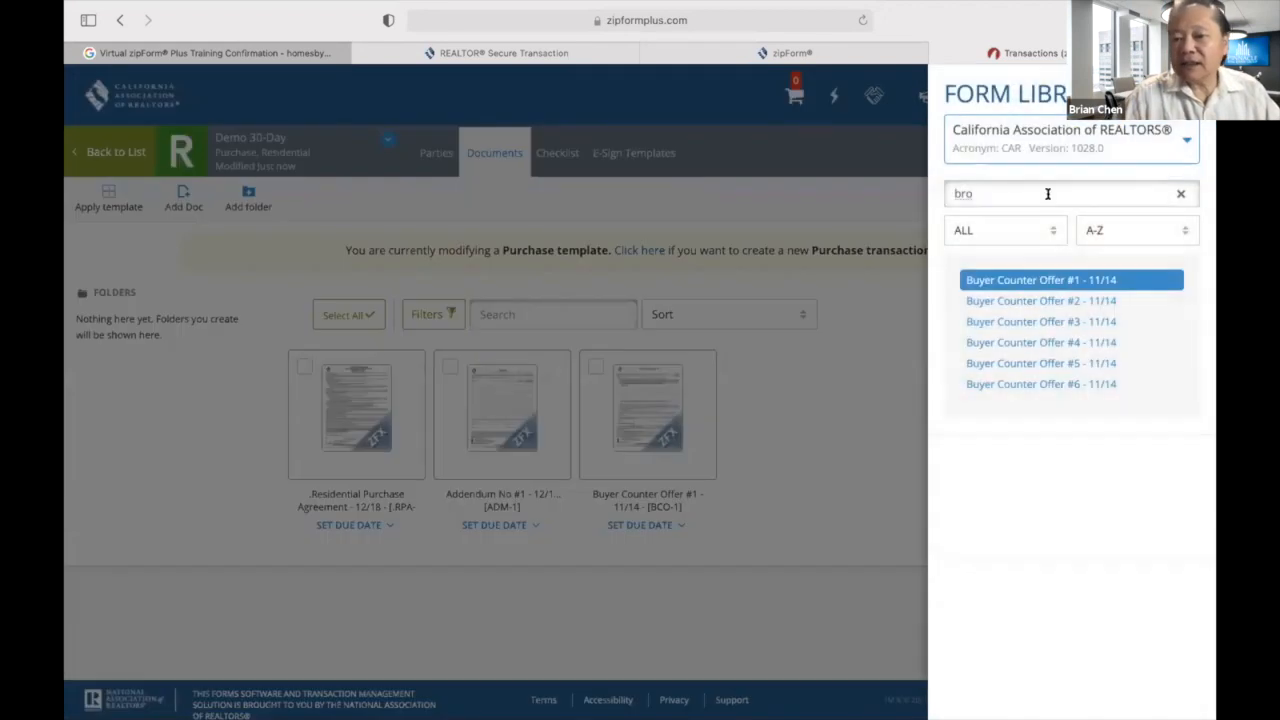
{"action": "left_click", "coordinate": [1033, 192]}
{"action": "key", "text": "BackSpace"}
{"action": "key", "text": "BackSpace"}
{"action": "key", "text": "BackSpace"}
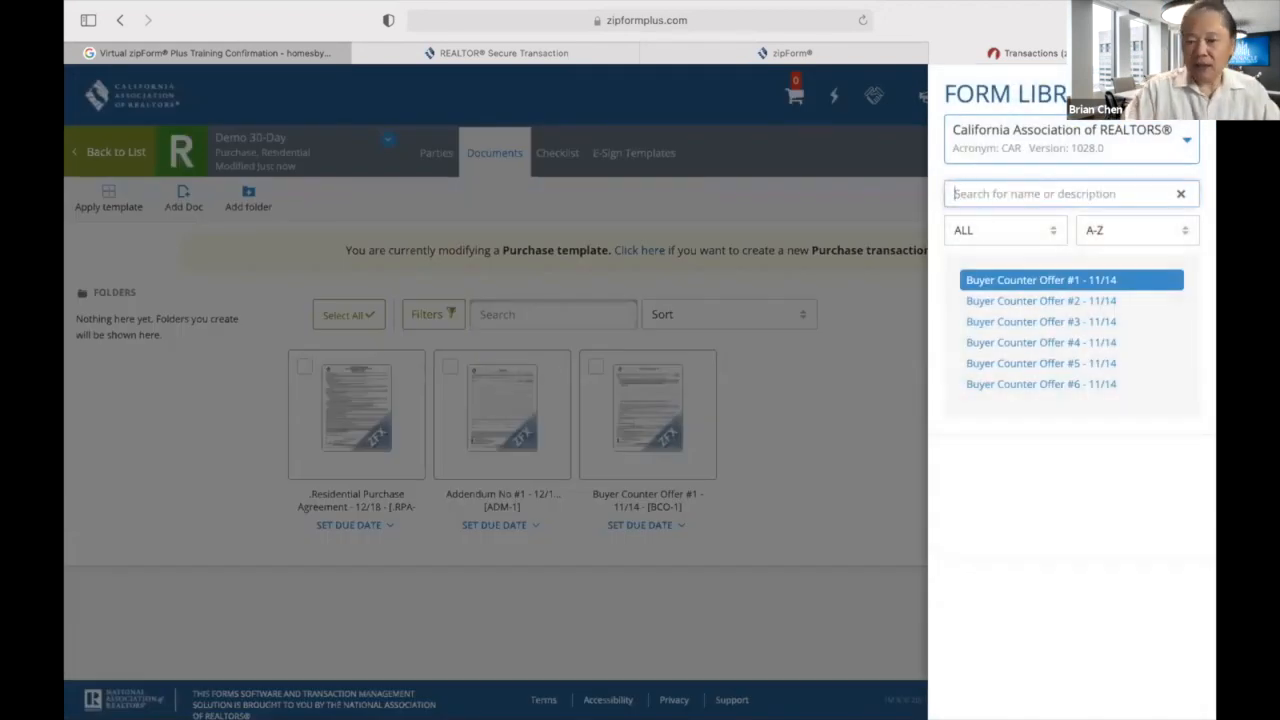
{"action": "type", "text": "cr"}
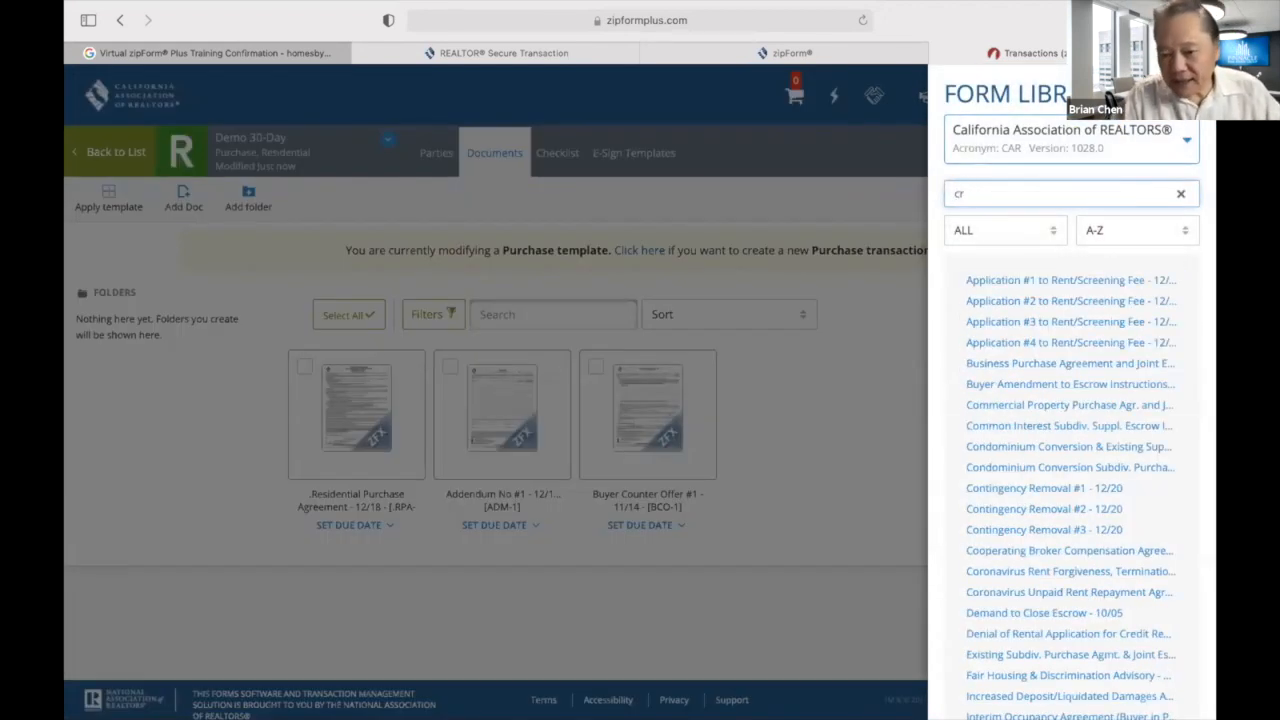
Add Contingency Removal #1 and #2, Cooperating Broker Compensation, and Verification of Property Condition.
{"action": "left_click", "coordinate": [1071, 488]}
{"action": "left_click", "coordinate": [1071, 508]}
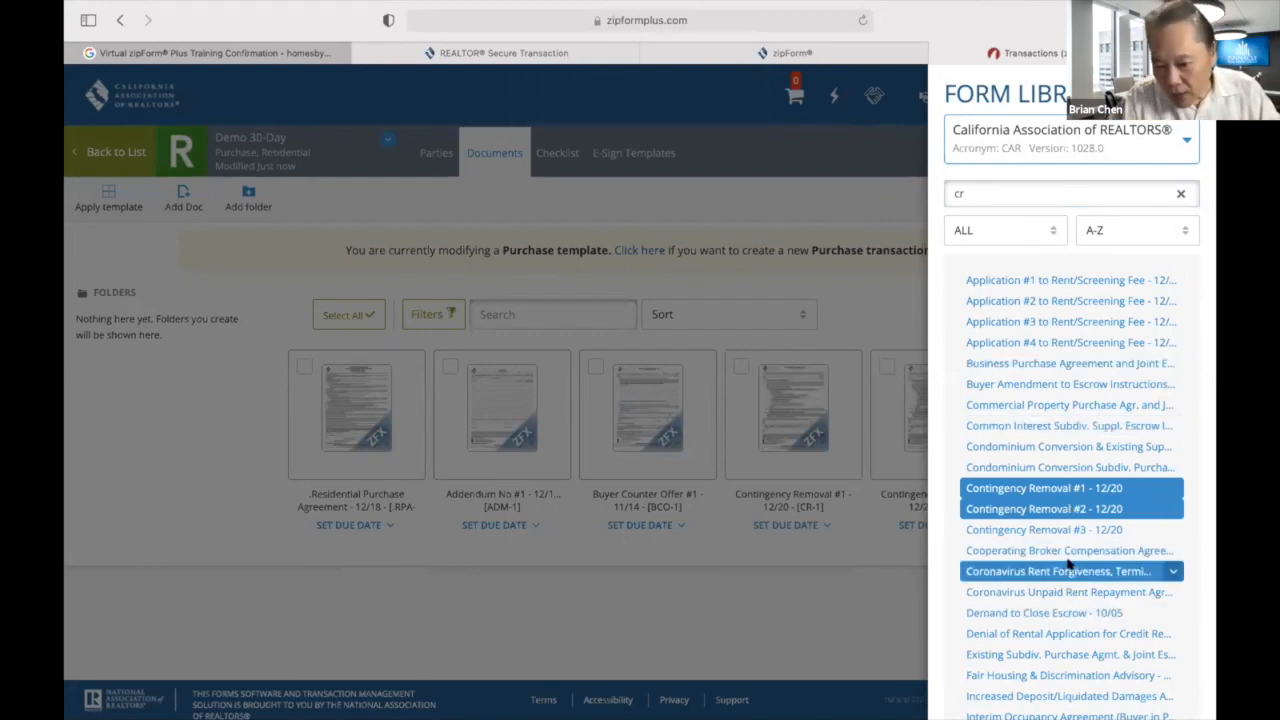
{"action": "left_click", "coordinate": [1055, 551]}
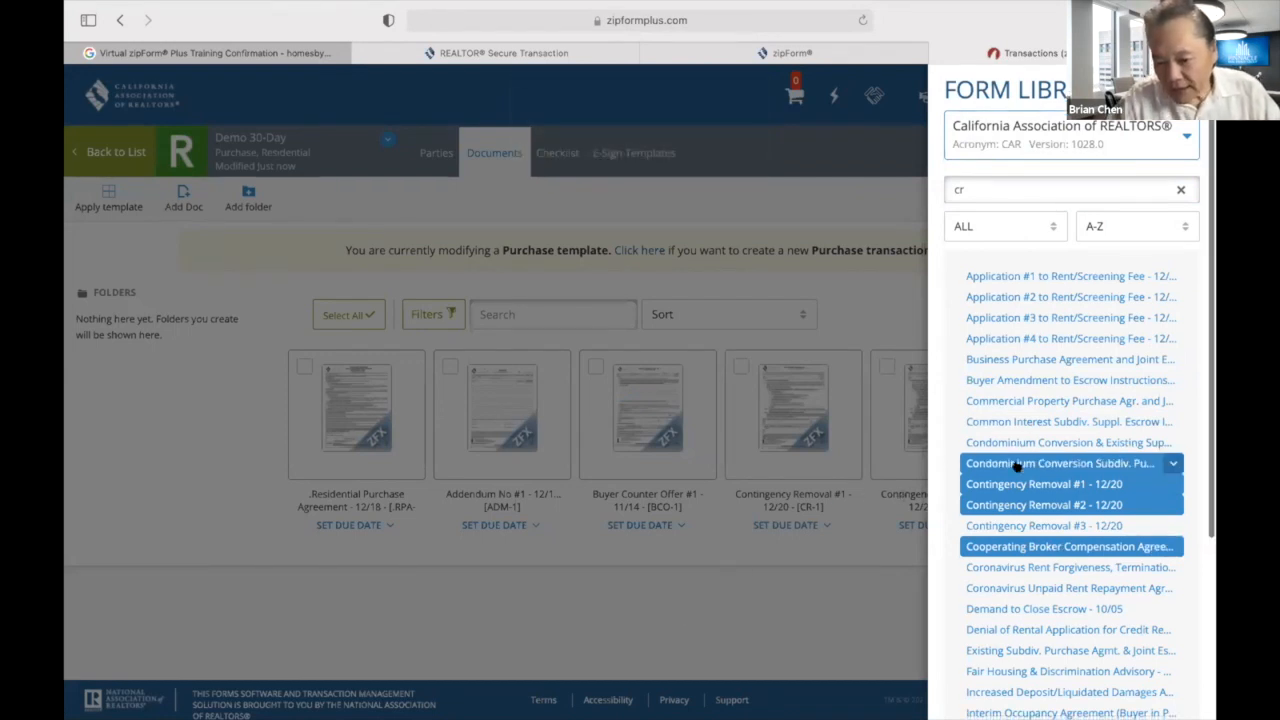
{"action": "left_click", "coordinate": [994, 189]}
{"action": "key", "text": "BackSpace"}
{"action": "key", "text": "BackSpace"}
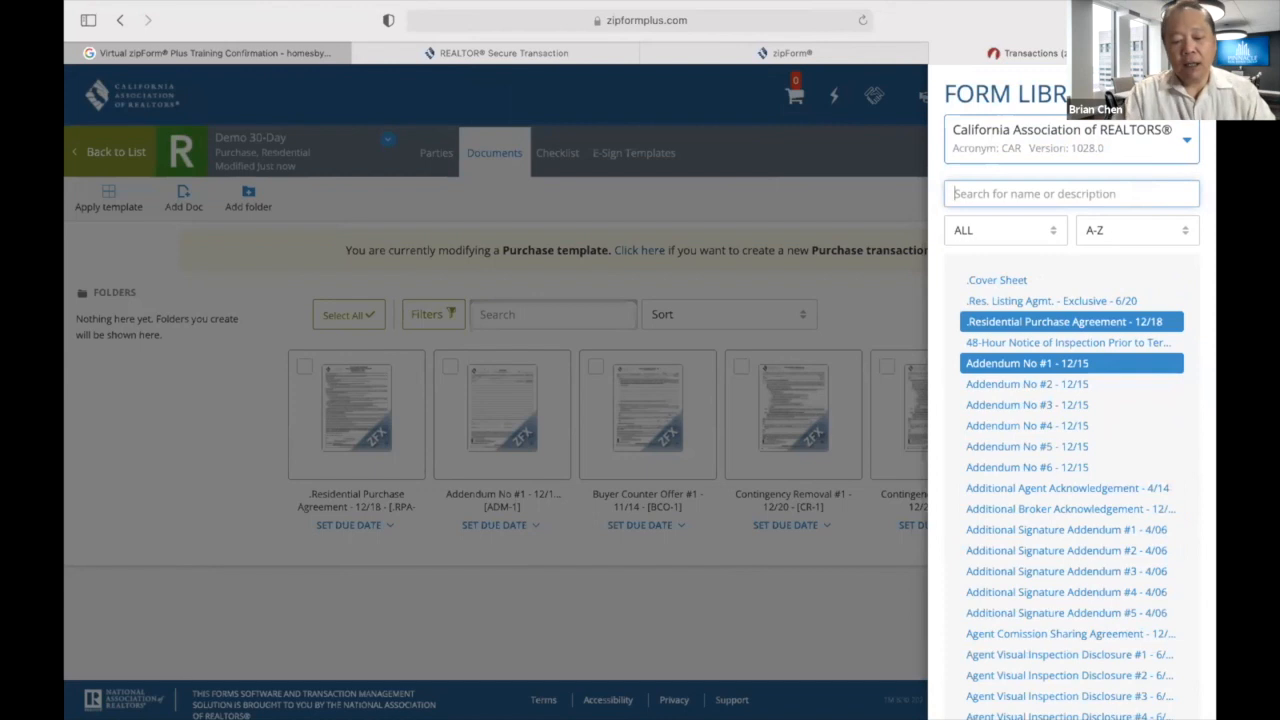
{"action": "type", "text": "vp"}
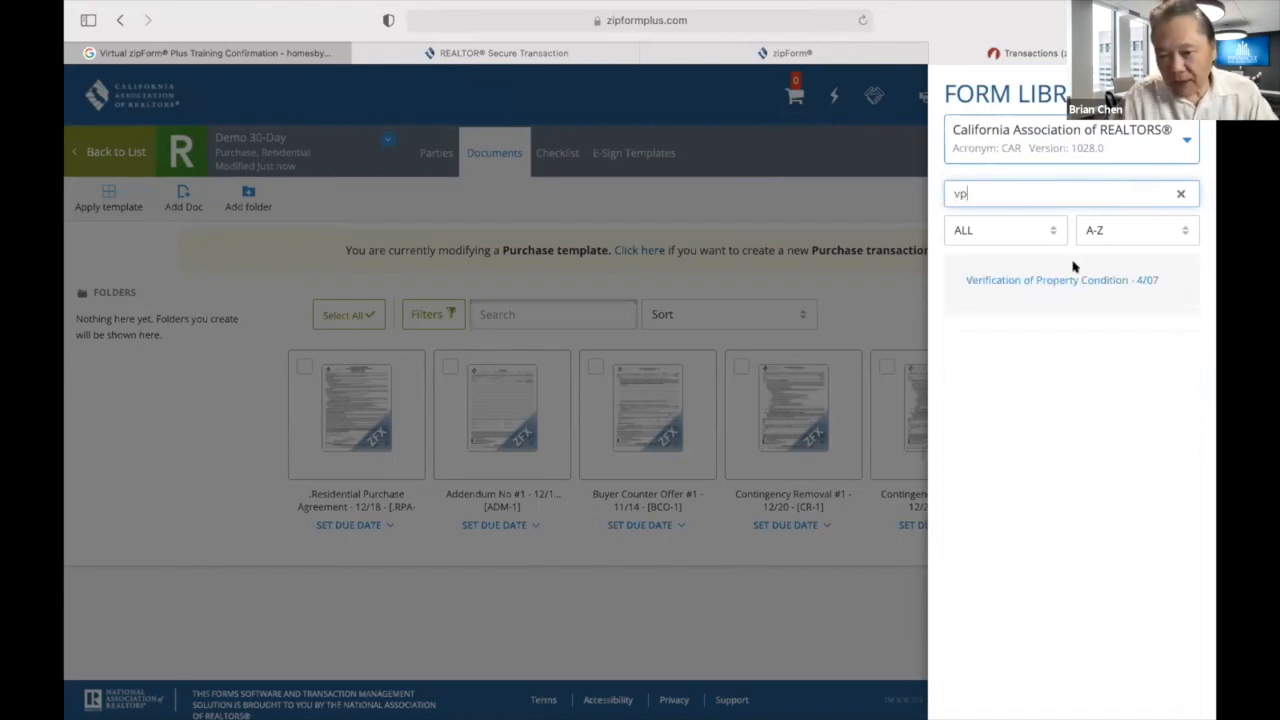
{"action": "left_click", "coordinate": [1021, 281]}
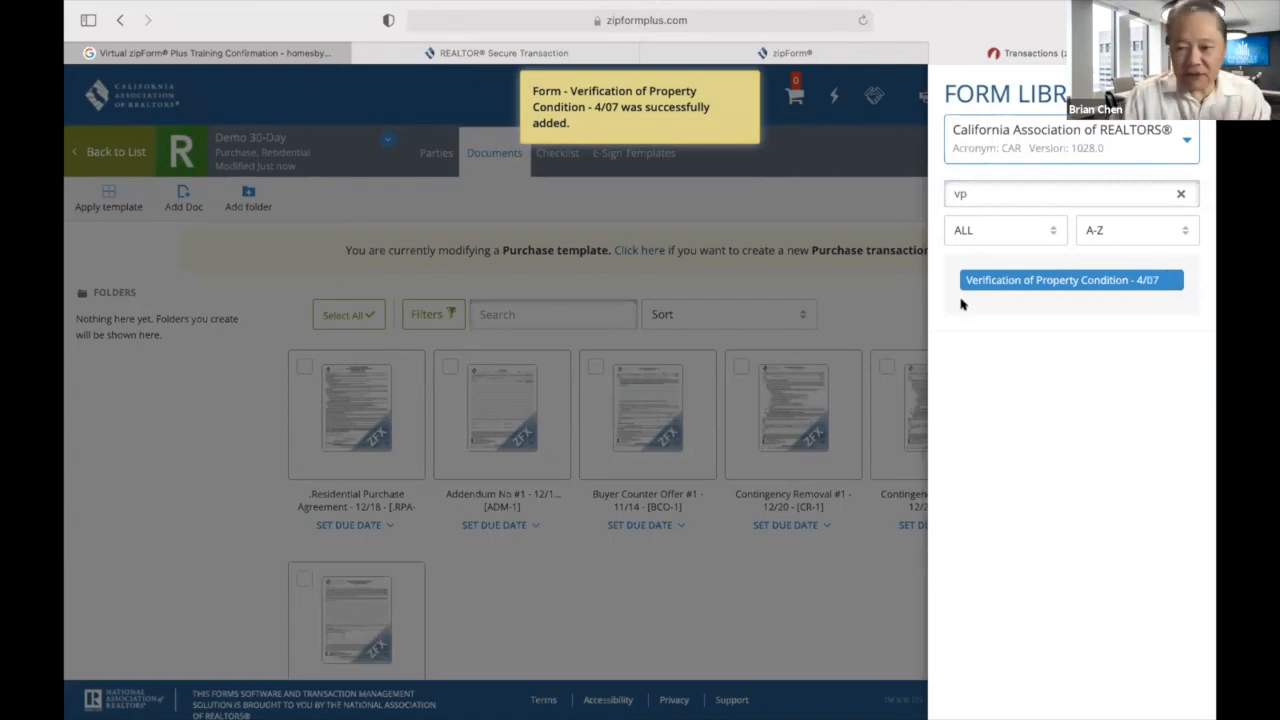
Add Extension of Time Addendum #1, then open the Residential Purchase Agreement.
{"action": "left_click", "coordinate": [999, 192]}
{"action": "key", "text": "BackSpace"}
{"action": "key", "text": "BackSpace"}
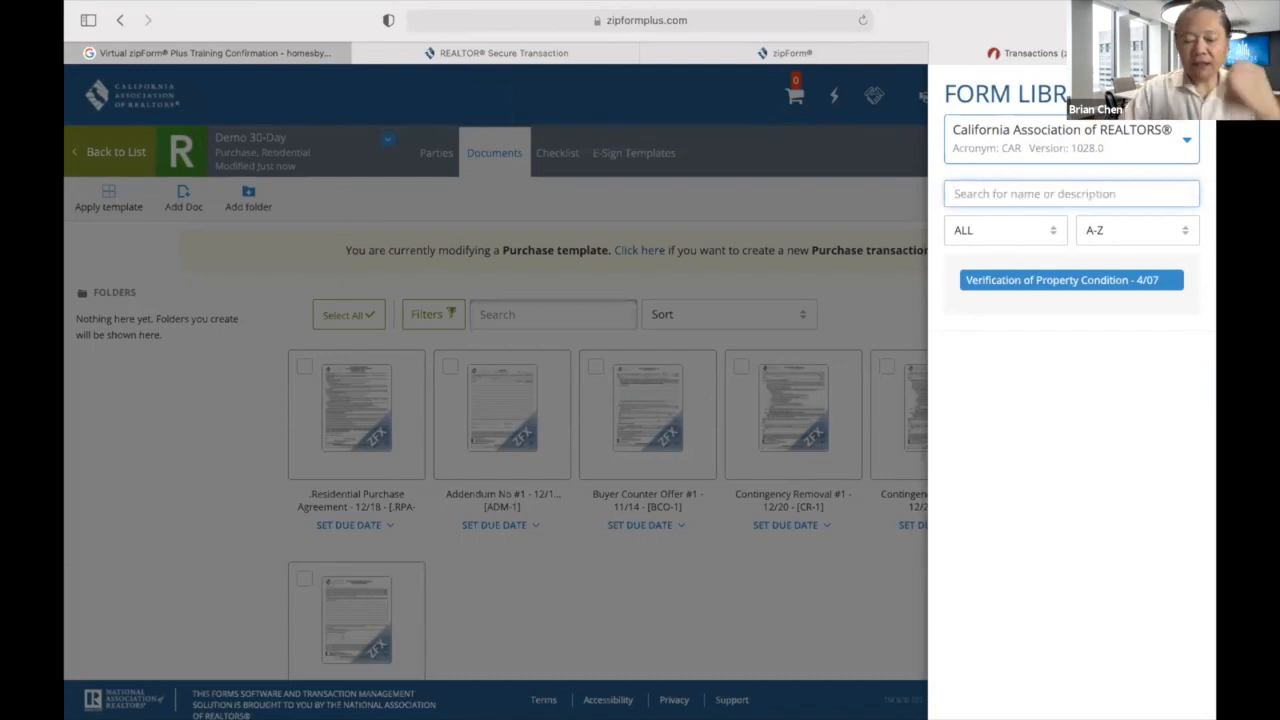
{"action": "type", "text": "e"}
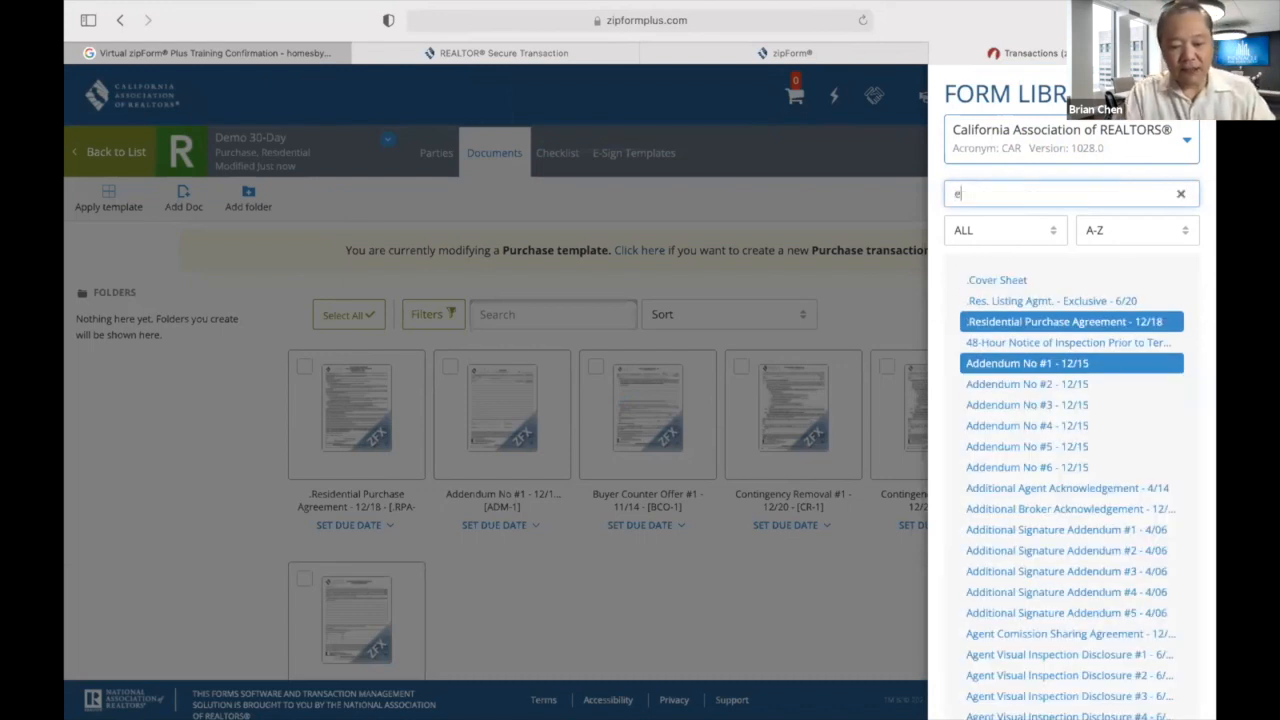
{"action": "type", "text": "xt"}
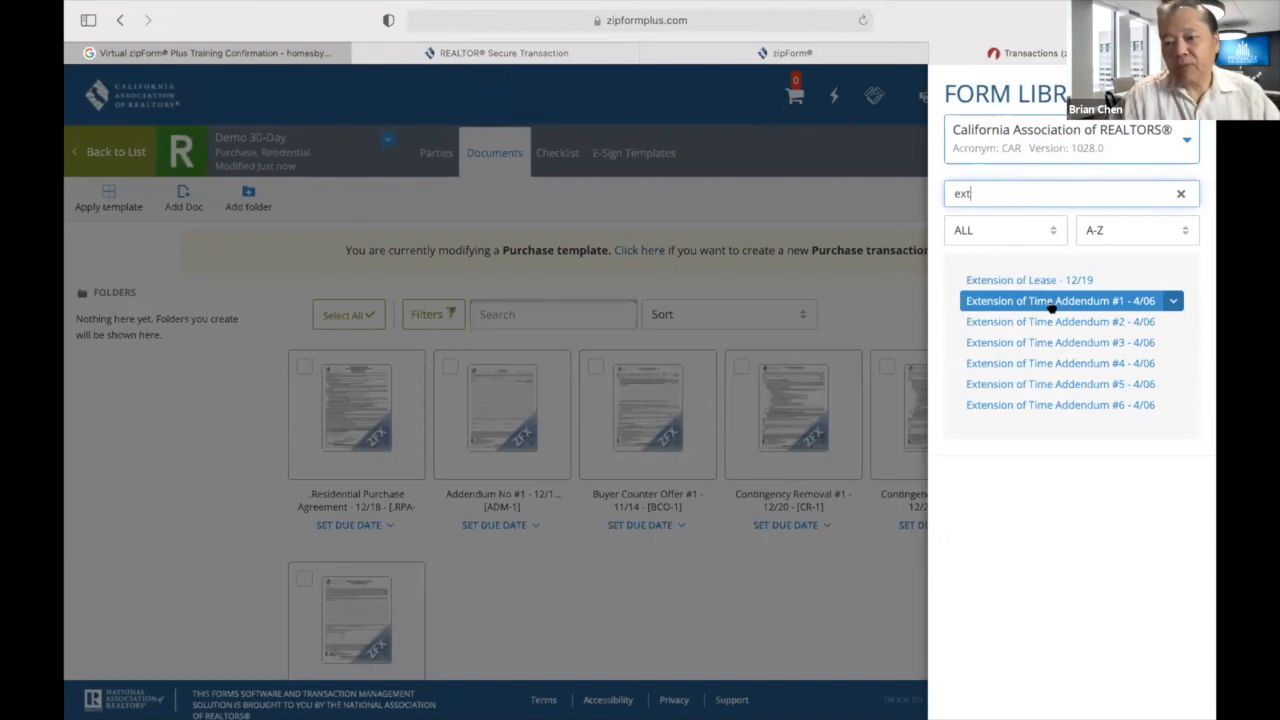
{"action": "left_click", "coordinate": [1052, 302]}
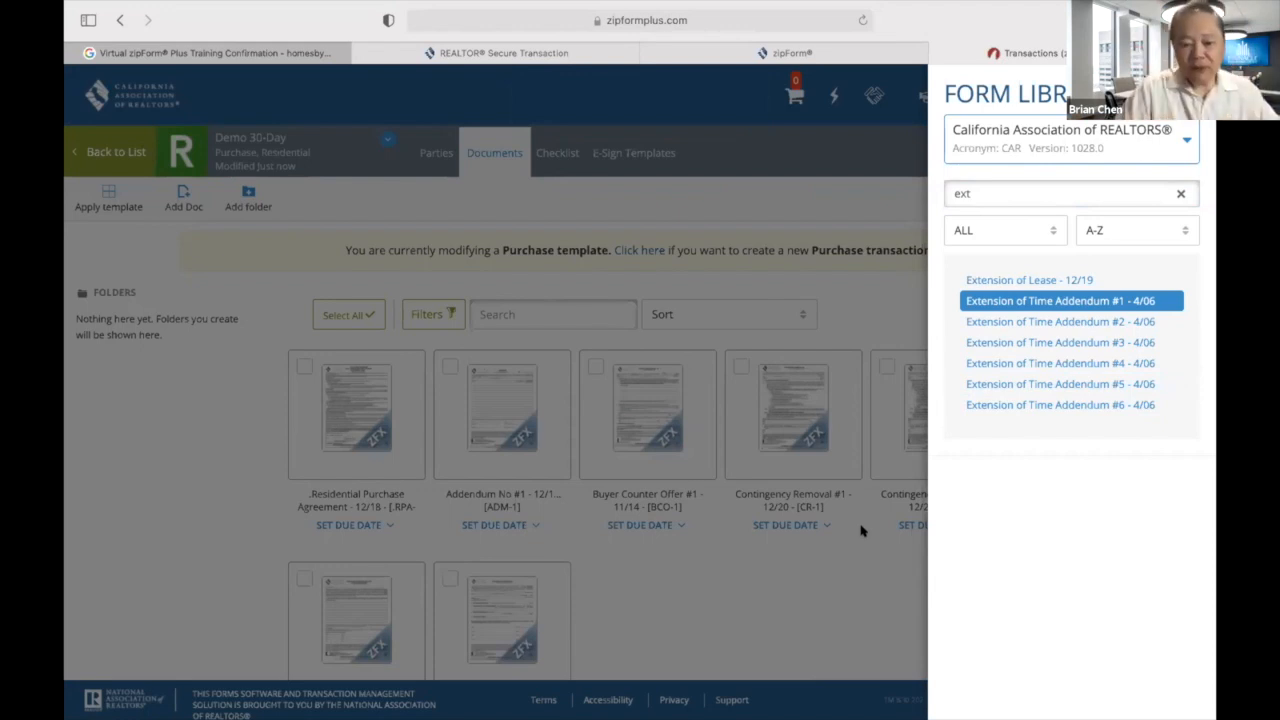
{"action": "left_click", "coordinate": [349, 434]}
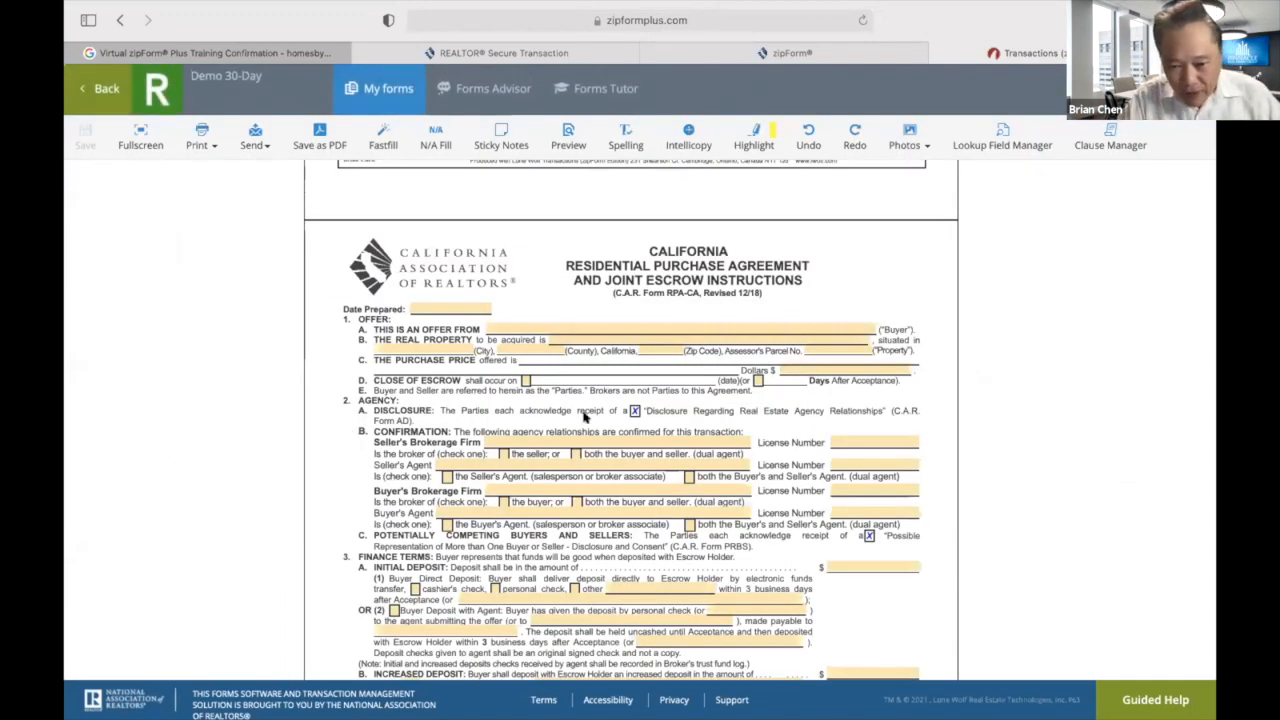
Set close of escrow to 30 days after acceptance and tick both broker-of checkboxes.
{"action": "left_click", "coordinate": [757, 382]}
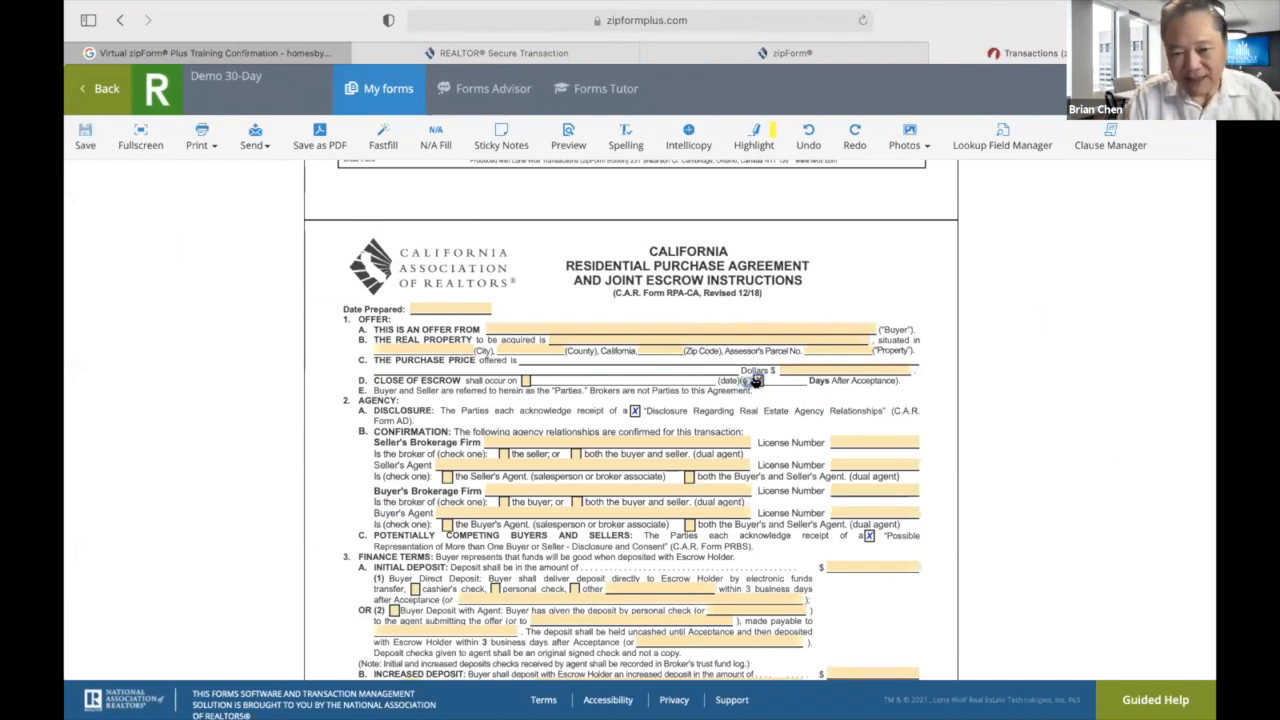
{"action": "type", "text": "30"}
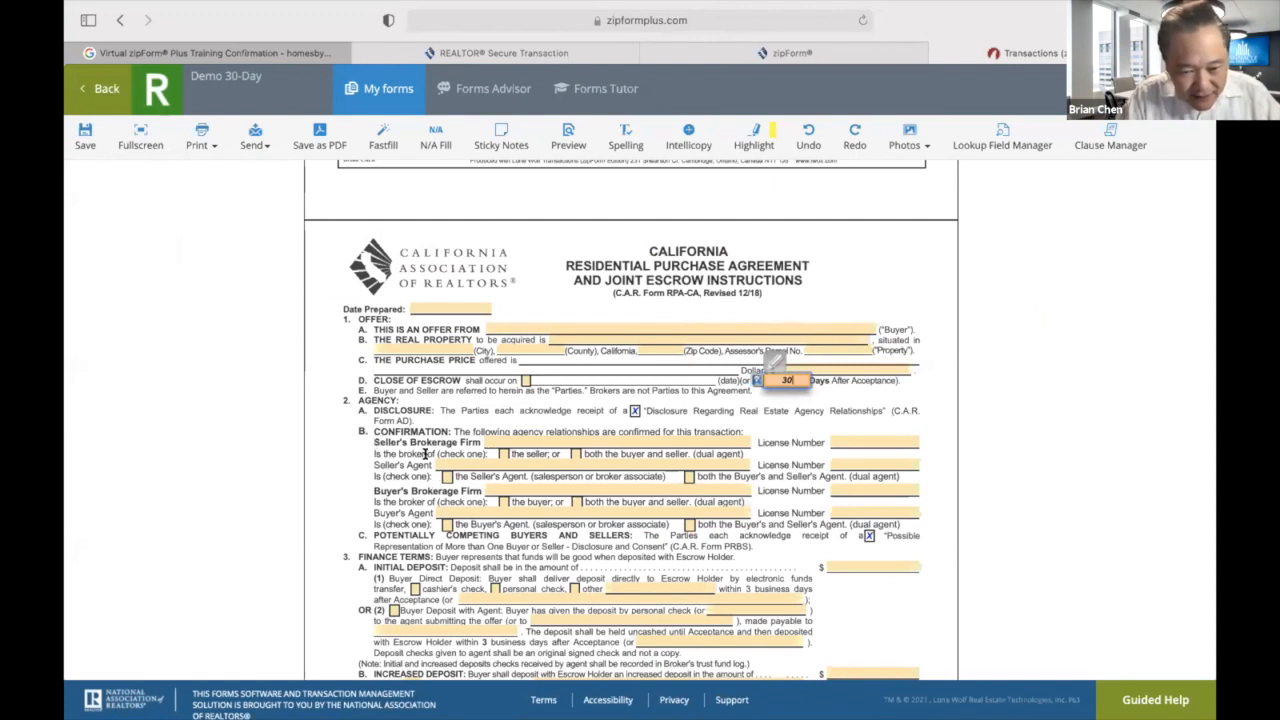
{"action": "left_click", "coordinate": [499, 455]}
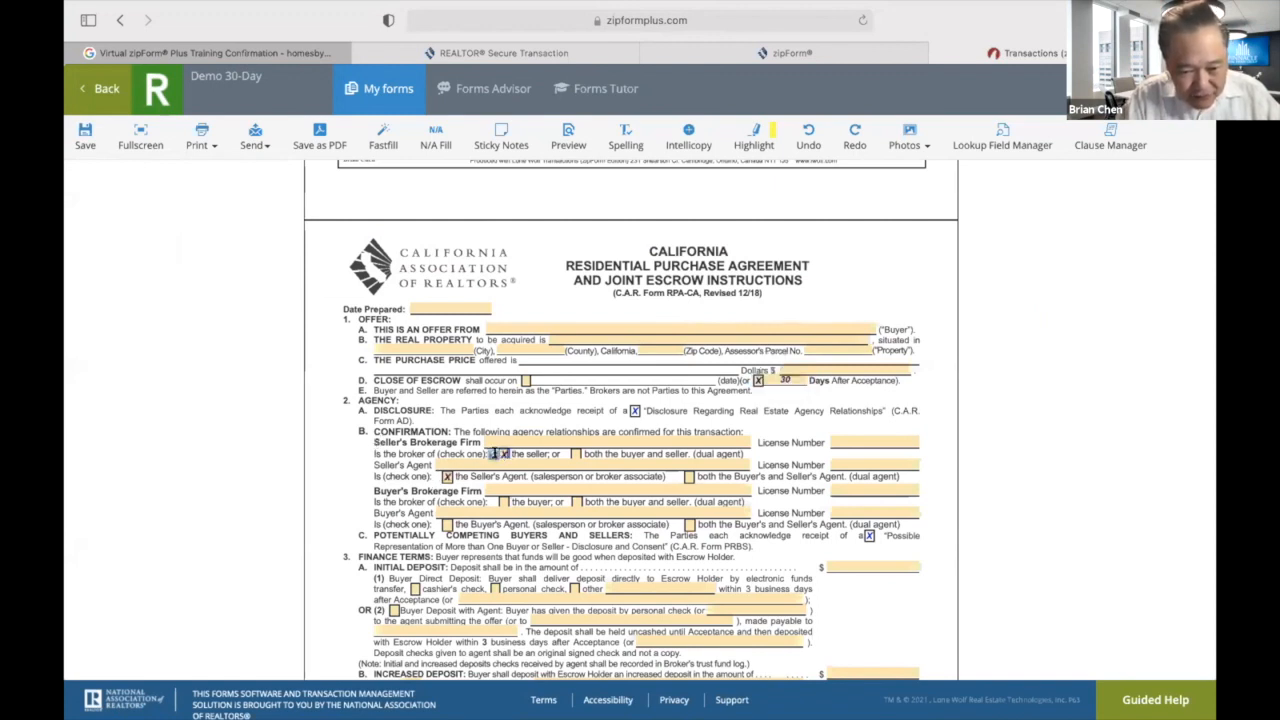
{"action": "left_click", "coordinate": [503, 502]}
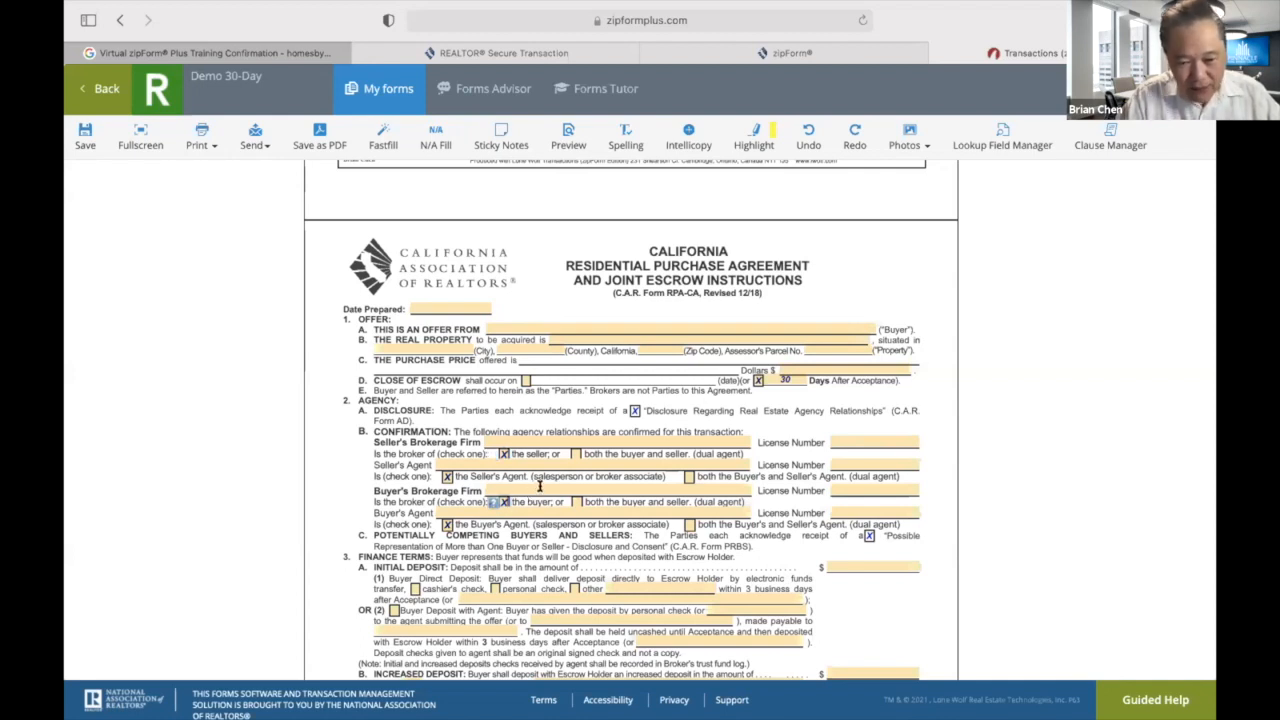
Fill in West San Gabriel Real Estate Group as buyer's brokerage, with agent and both licence numbers.
{"action": "left_click", "coordinate": [539, 488]}
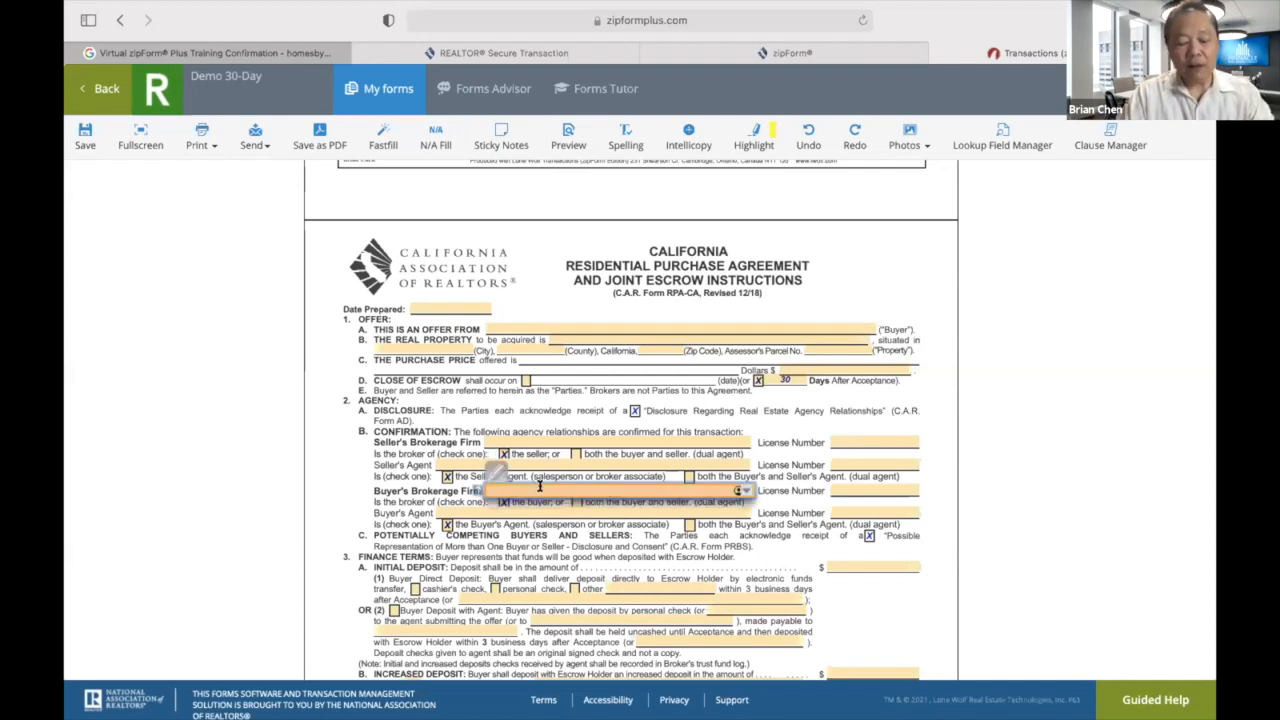
{"action": "type", "text": "West San Gabriel Real Estate Group"}
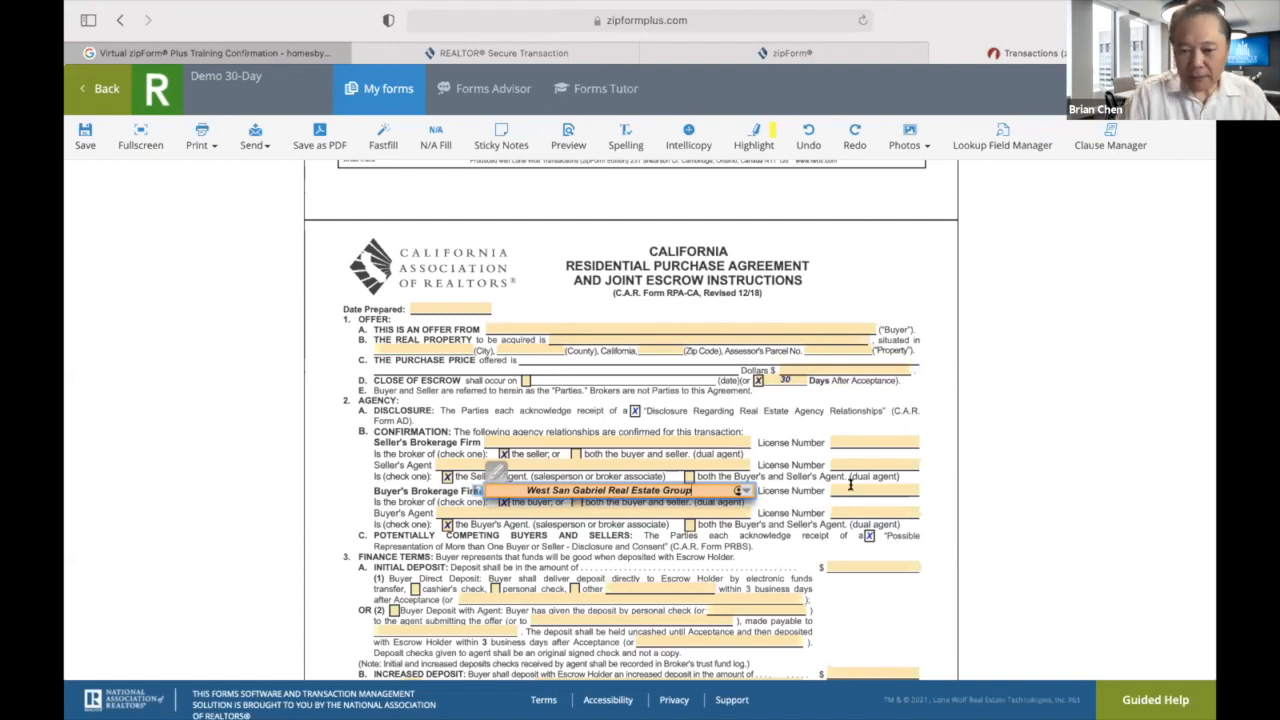
{"action": "left_click", "coordinate": [851, 487]}
{"action": "type", "text": "01918023"}
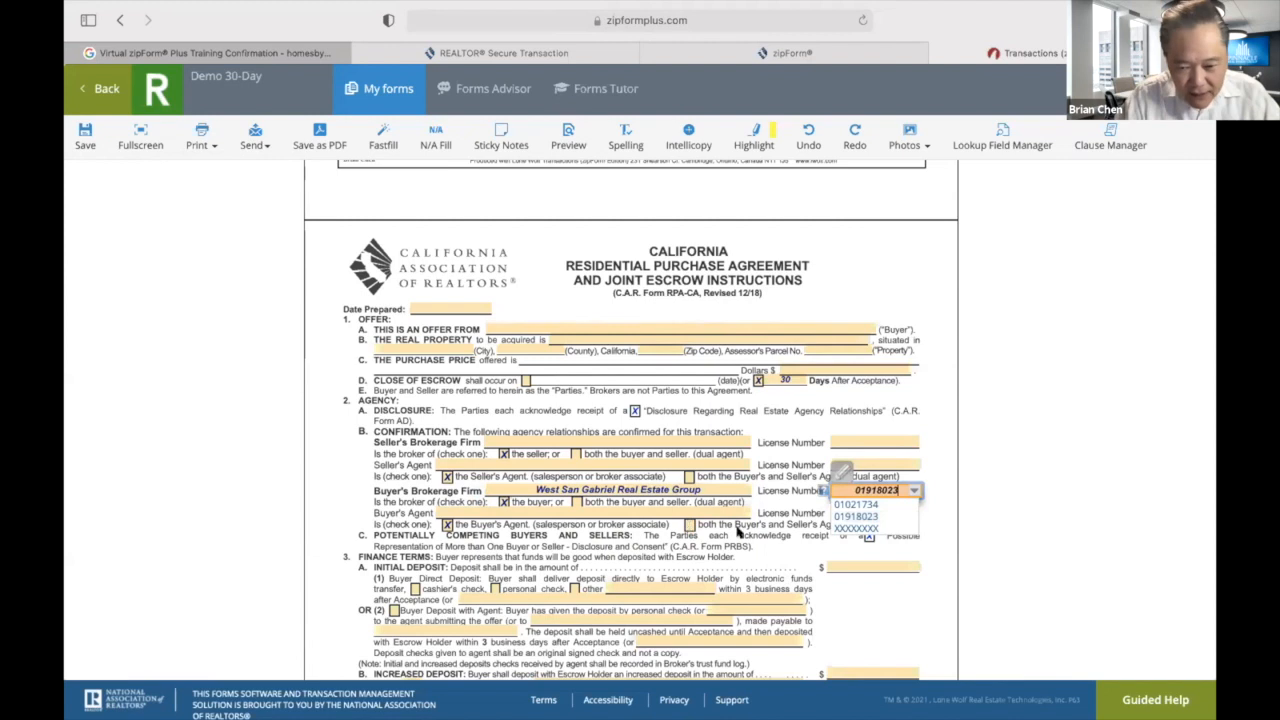
{"action": "left_click", "coordinate": [557, 510]}
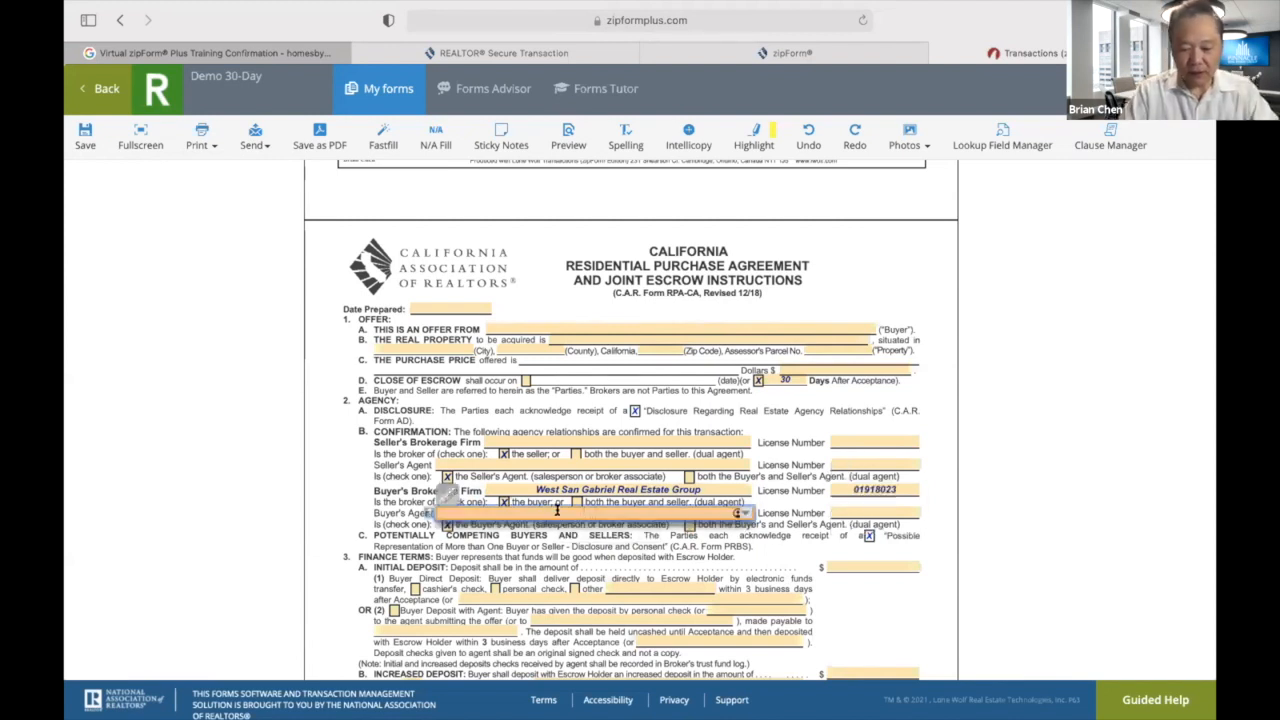
{"action": "type", "text": "Bria"}
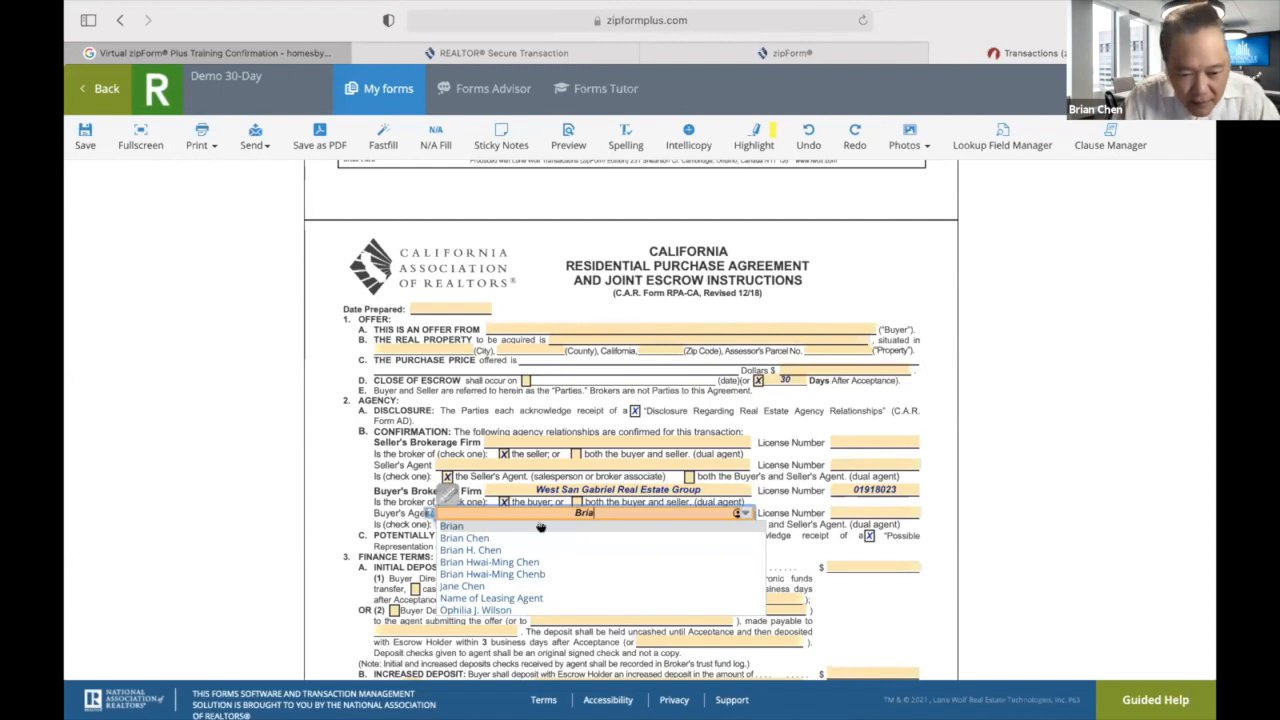
{"action": "left_click", "coordinate": [530, 562]}
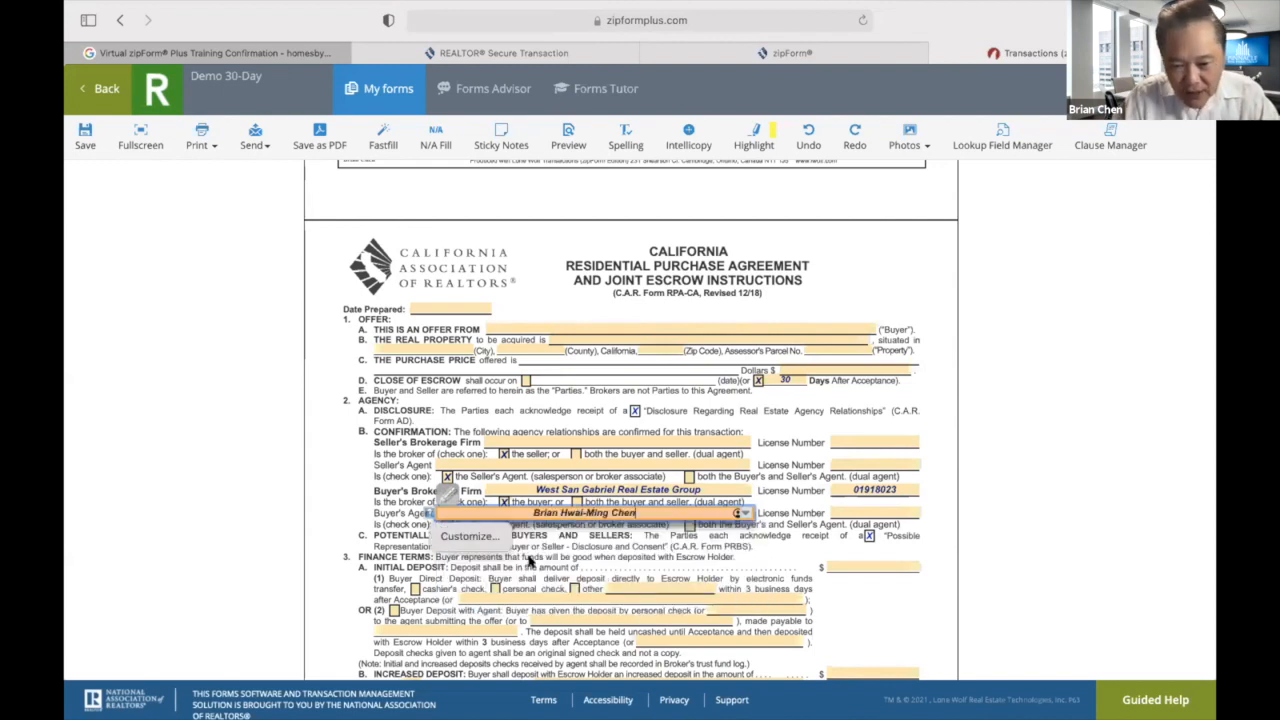
{"action": "left_click", "coordinate": [864, 513]}
{"action": "type", "text": "010"}
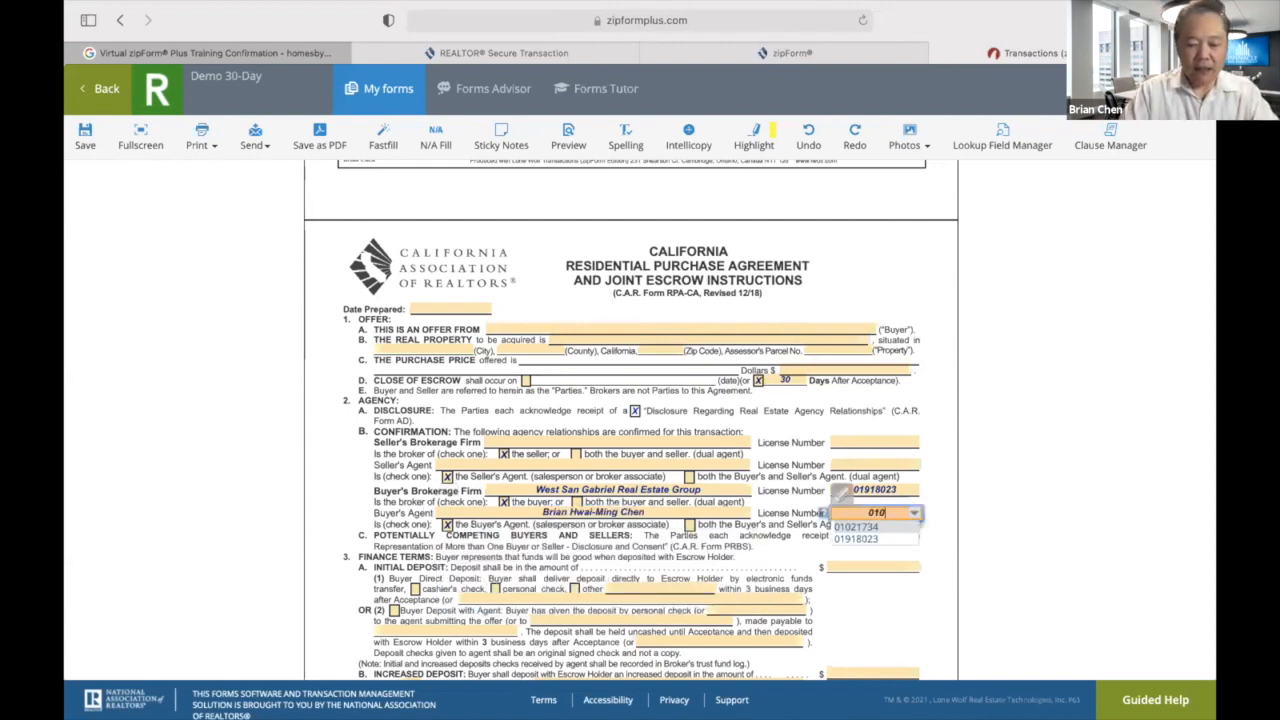
{"action": "type", "text": "21734"}
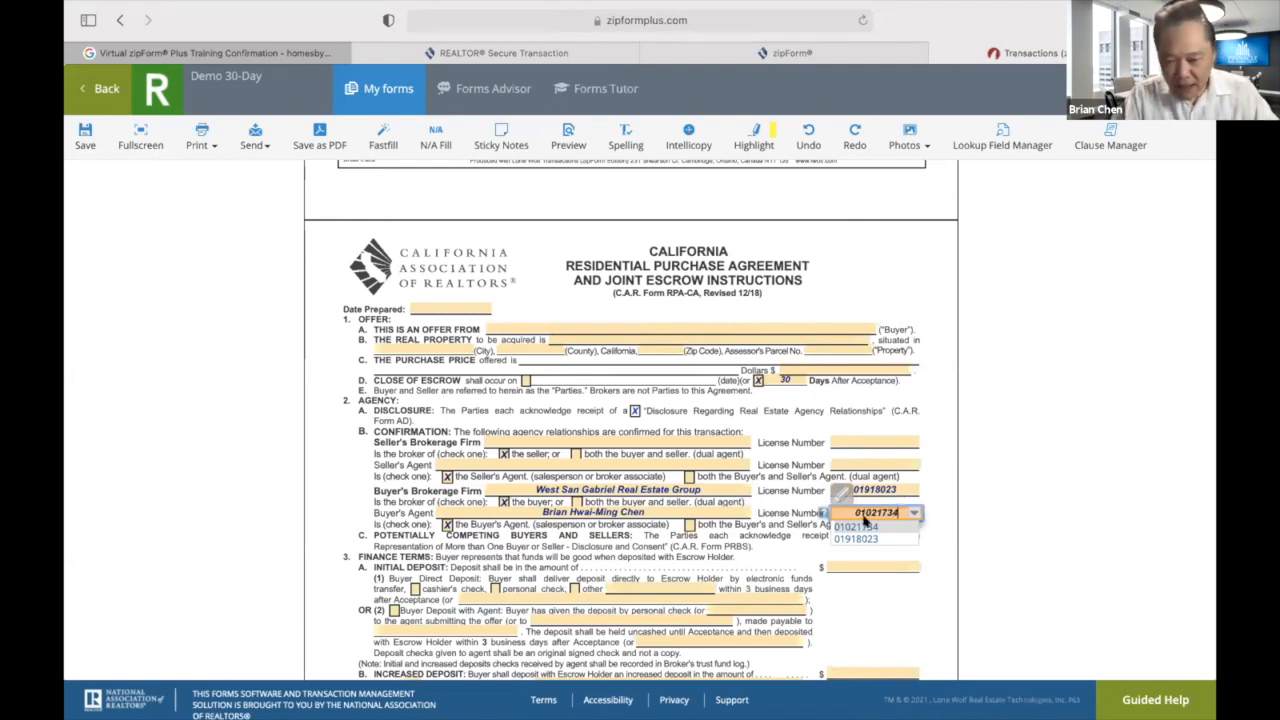
{"action": "left_click", "coordinate": [887, 602]}
Mark the down payment verification as attached.
{"action": "scroll", "coordinate": [888, 602], "scroll_direction": "down", "scroll_amount": 1}
{"action": "scroll", "coordinate": [887, 602], "scroll_direction": "down", "scroll_amount": 3}
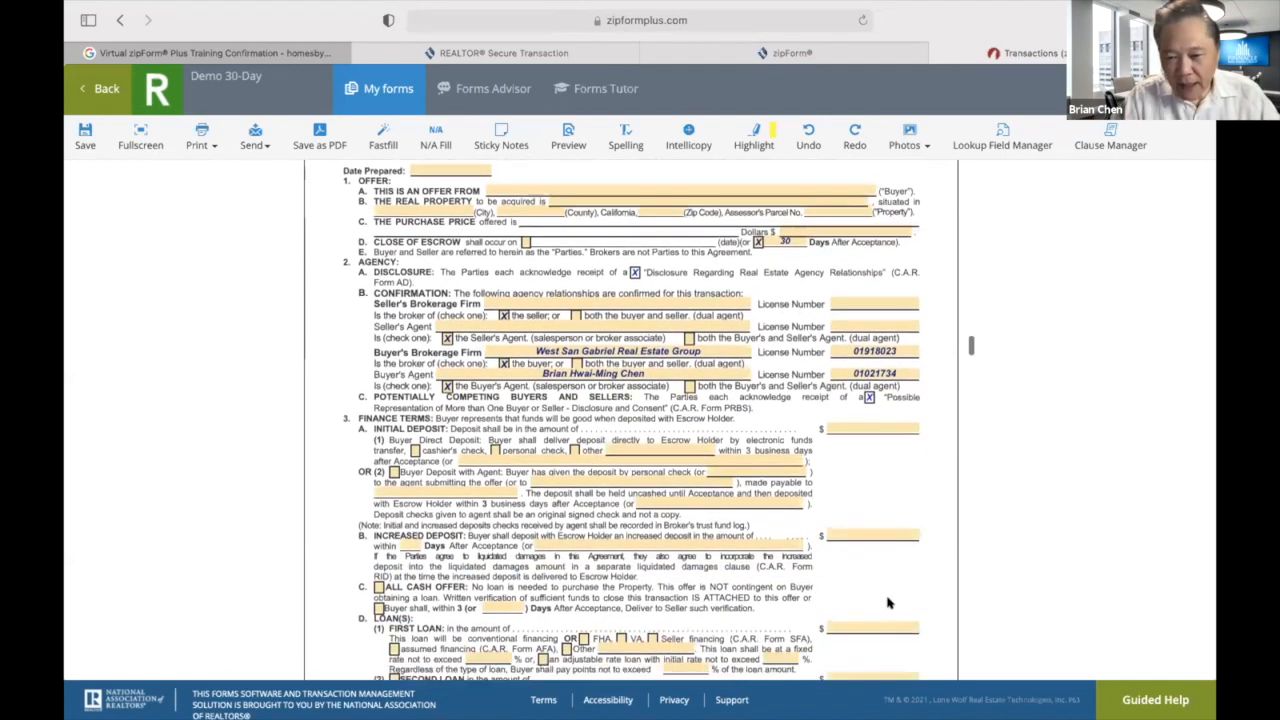
{"action": "scroll", "coordinate": [851, 529], "scroll_direction": "down", "scroll_amount": 3}
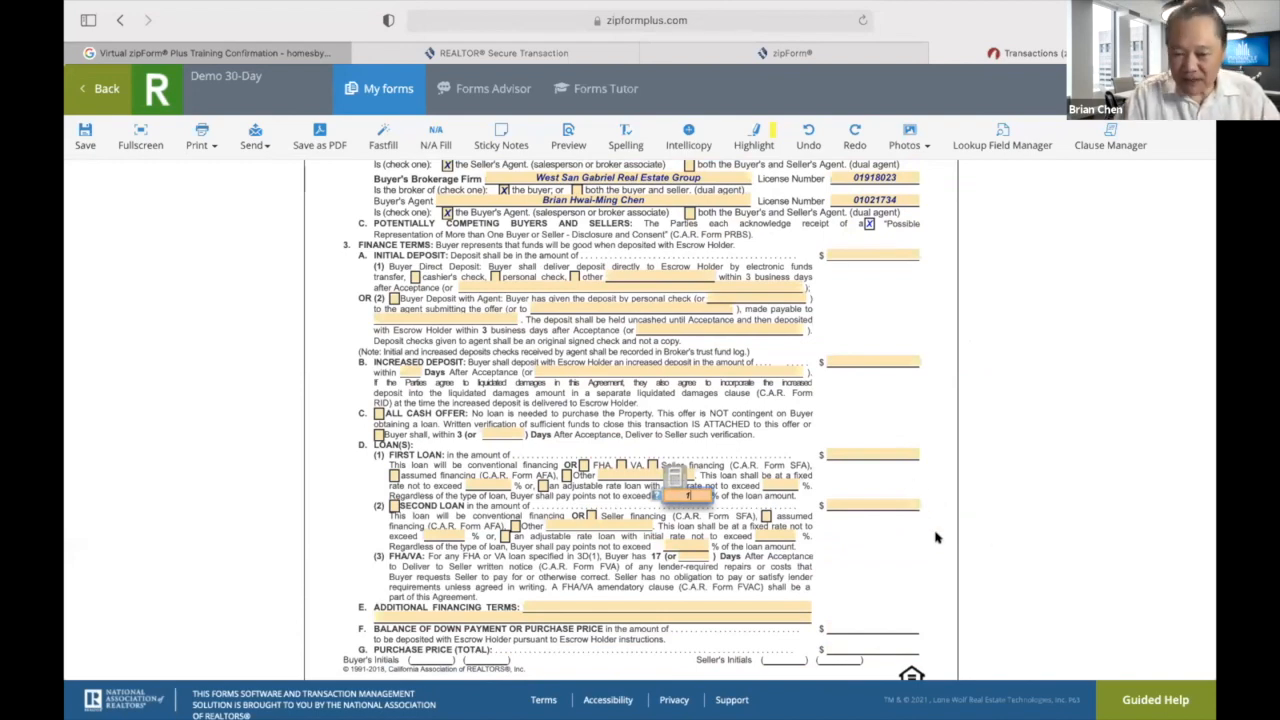
{"action": "scroll", "coordinate": [936, 538], "scroll_direction": "down", "scroll_amount": 5}
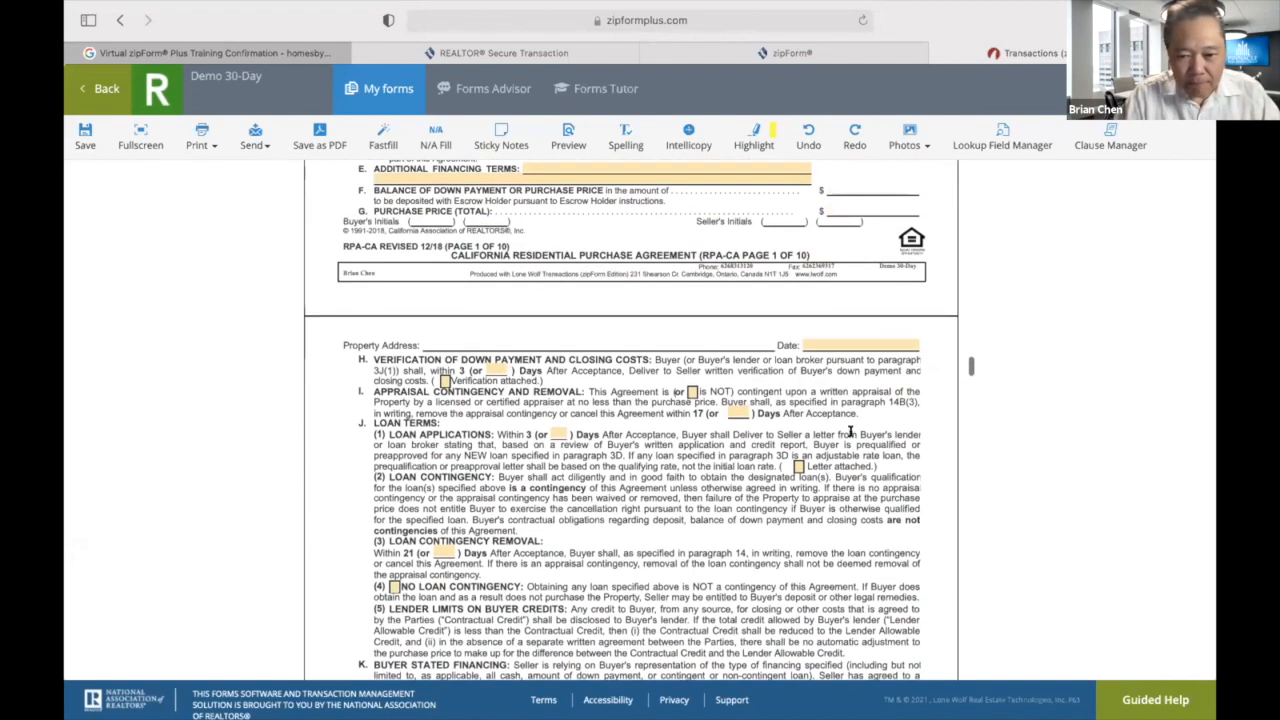
{"action": "left_click", "coordinate": [443, 381]}
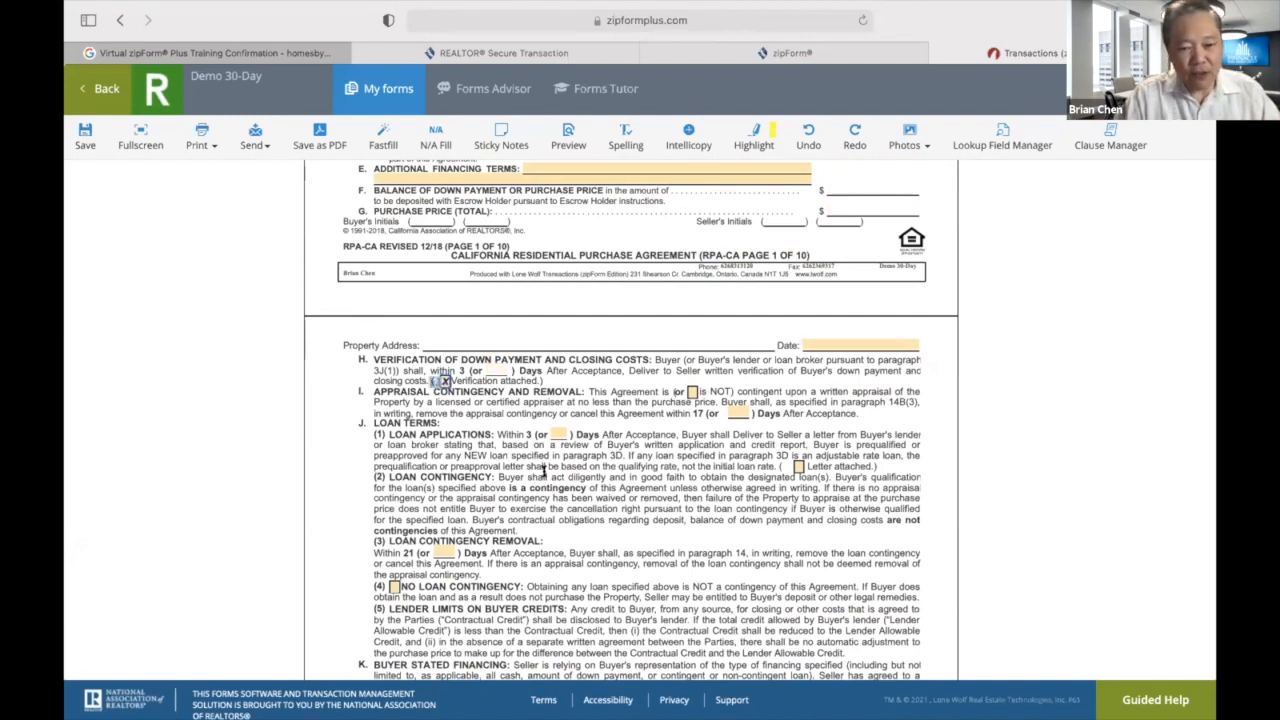
Have the seller pay the hazard report (Seller's Choice) and the Termite Report & Certificate of Completion.
{"action": "scroll", "coordinate": [610, 482], "scroll_direction": "down", "scroll_amount": 1}
{"action": "scroll", "coordinate": [610, 482], "scroll_direction": "down", "scroll_amount": 6}
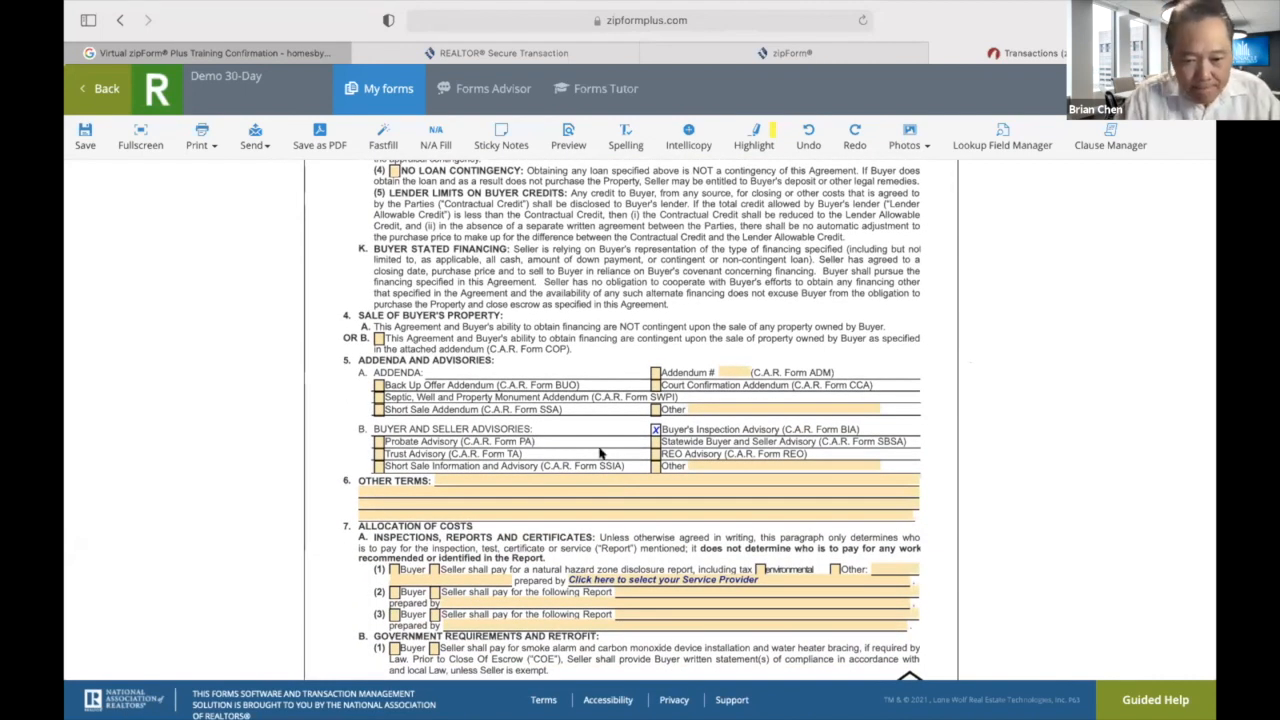
{"action": "scroll", "coordinate": [557, 503], "scroll_direction": "down", "scroll_amount": 3}
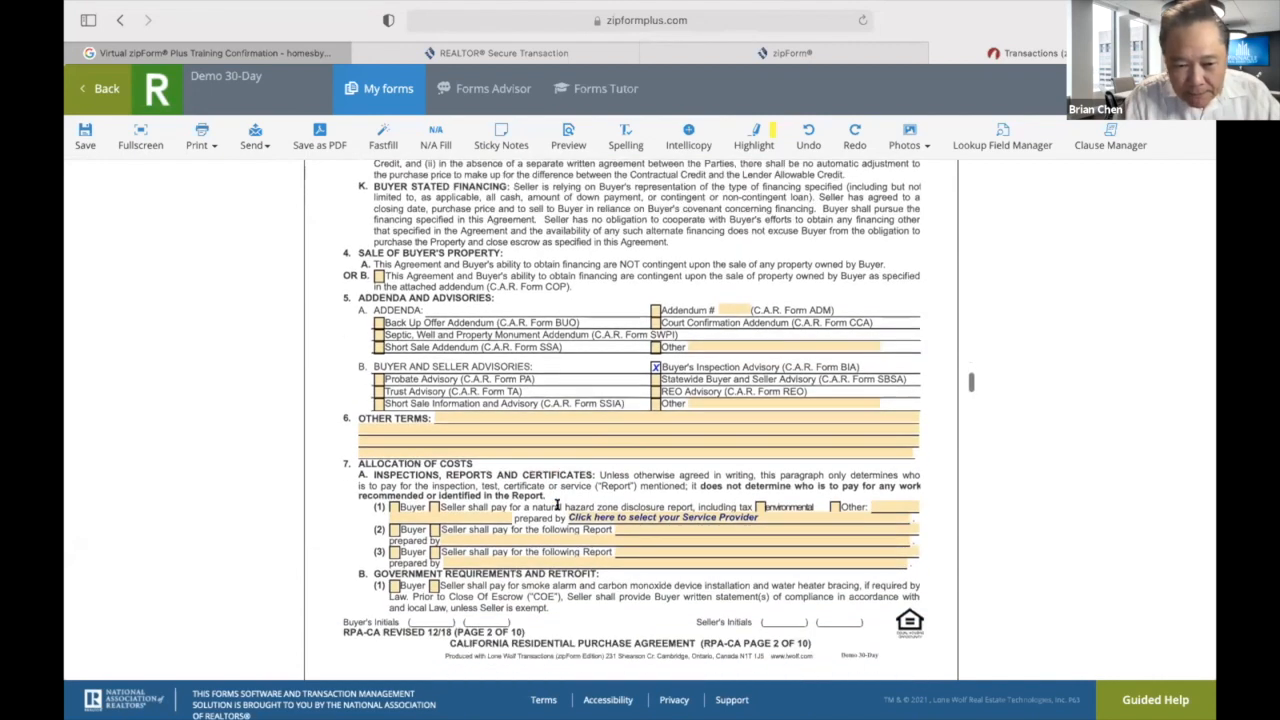
{"action": "left_click", "coordinate": [434, 380]}
{"action": "left_click", "coordinate": [757, 379]}
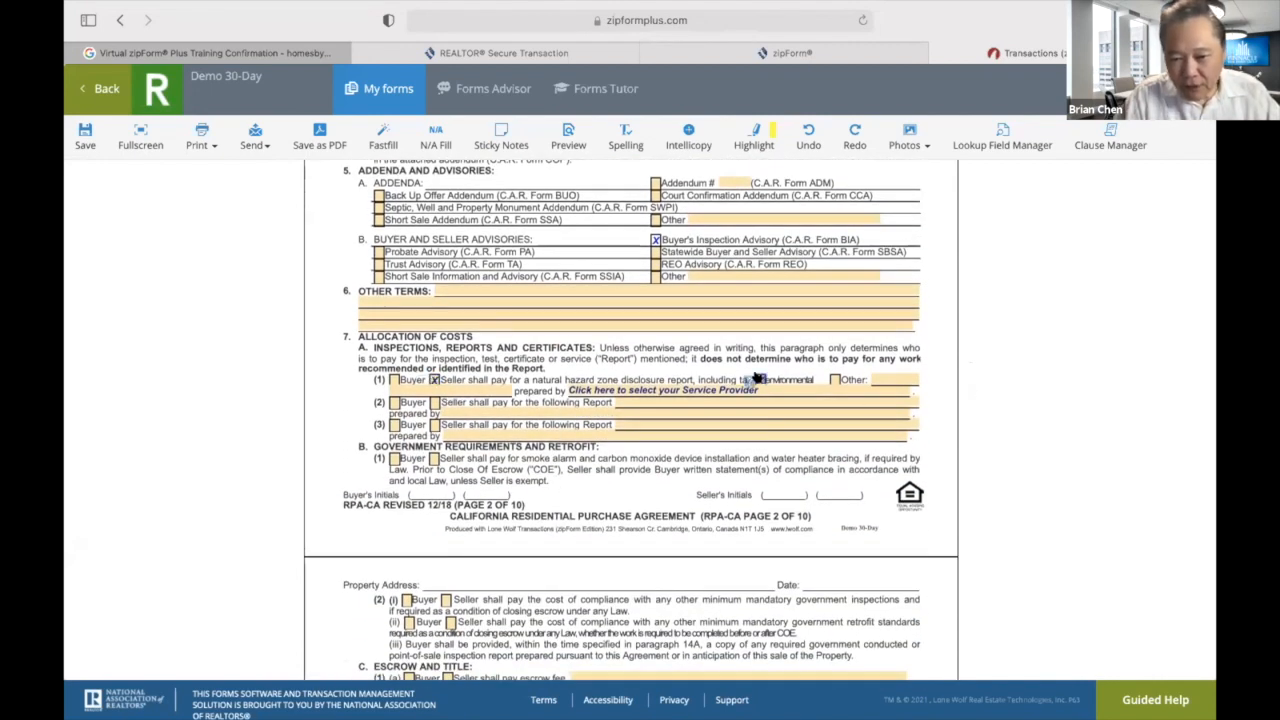
{"action": "left_click", "coordinate": [789, 388]}
{"action": "type", "text": "Seller's Choice"}
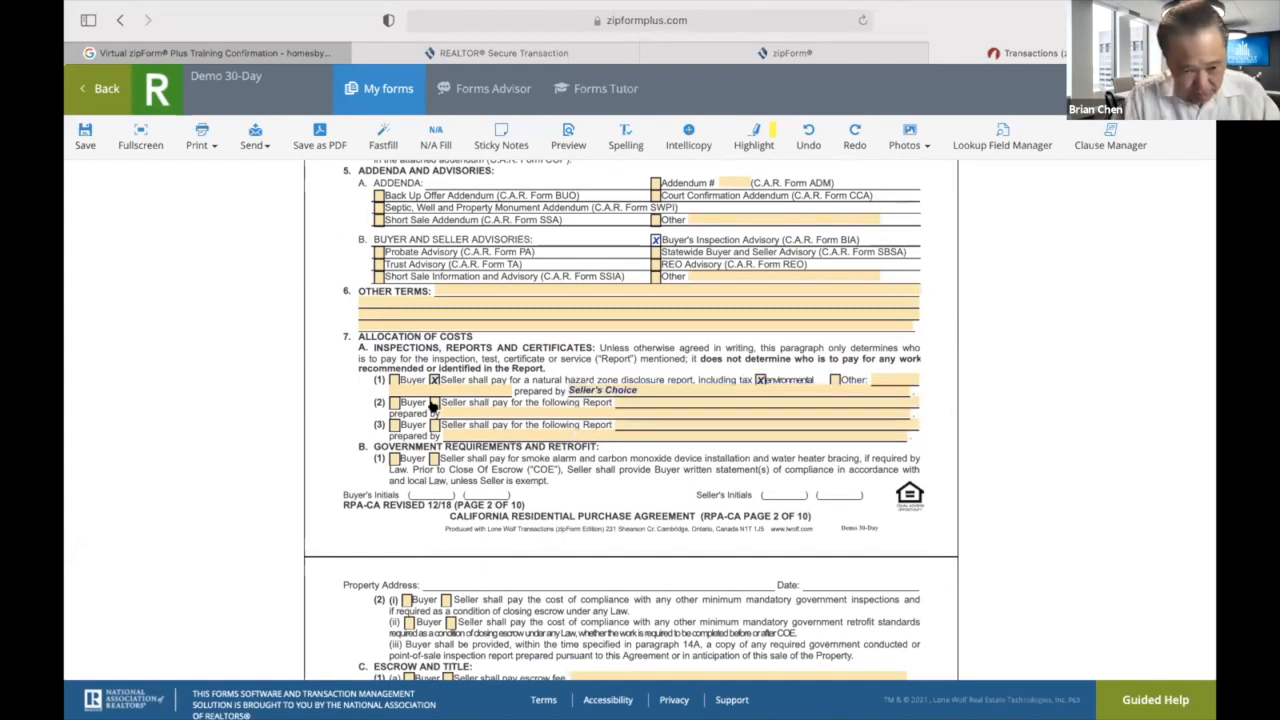
{"action": "left_click", "coordinate": [434, 403]}
{"action": "left_click", "coordinate": [638, 400]}
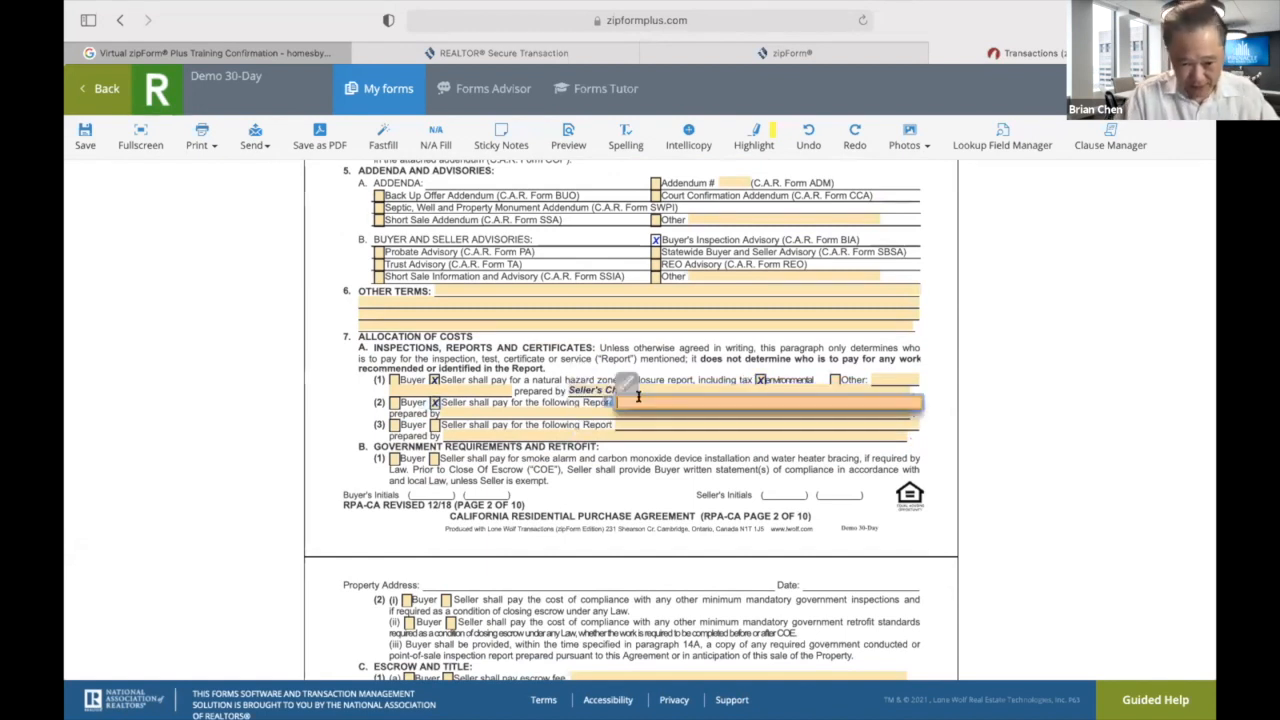
{"action": "type", "text": "Termite Report & Certificate of Completion for all Sec. 1 Work"}
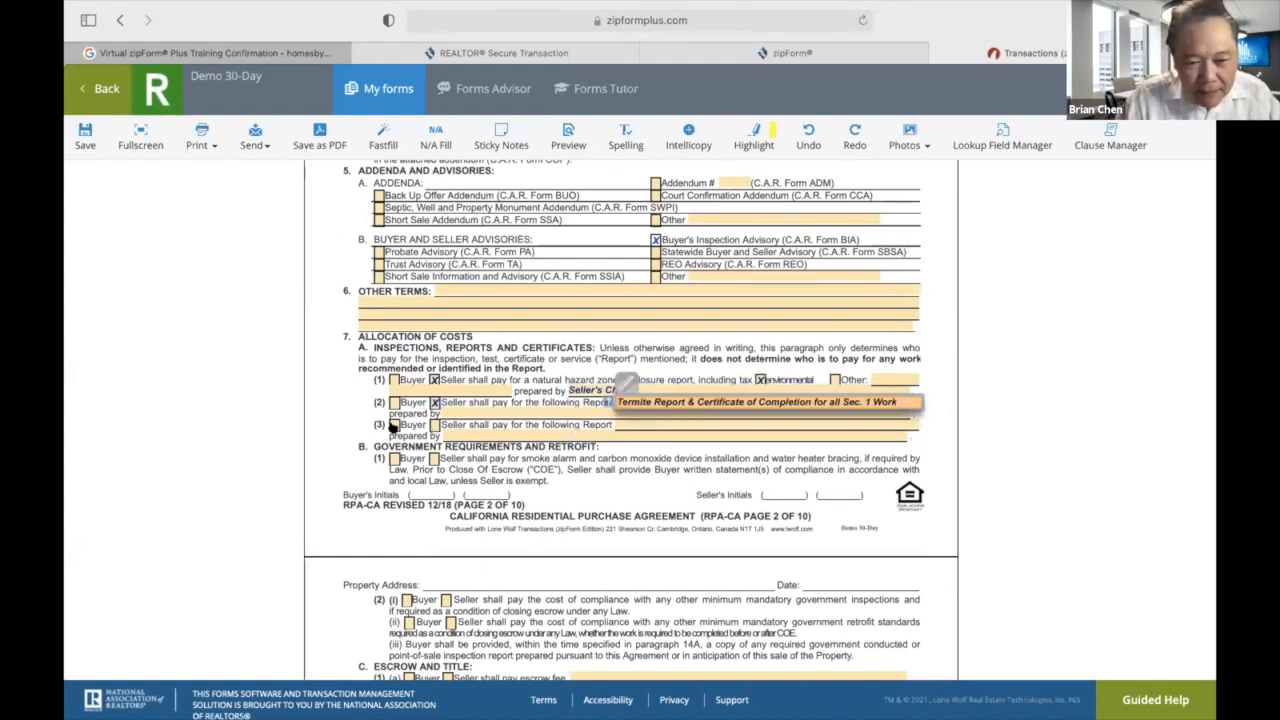
Have the buyer pay the Physical Inspection; seller pays smoke alarm, water heater and government inspections.
{"action": "left_click", "coordinate": [393, 425]}
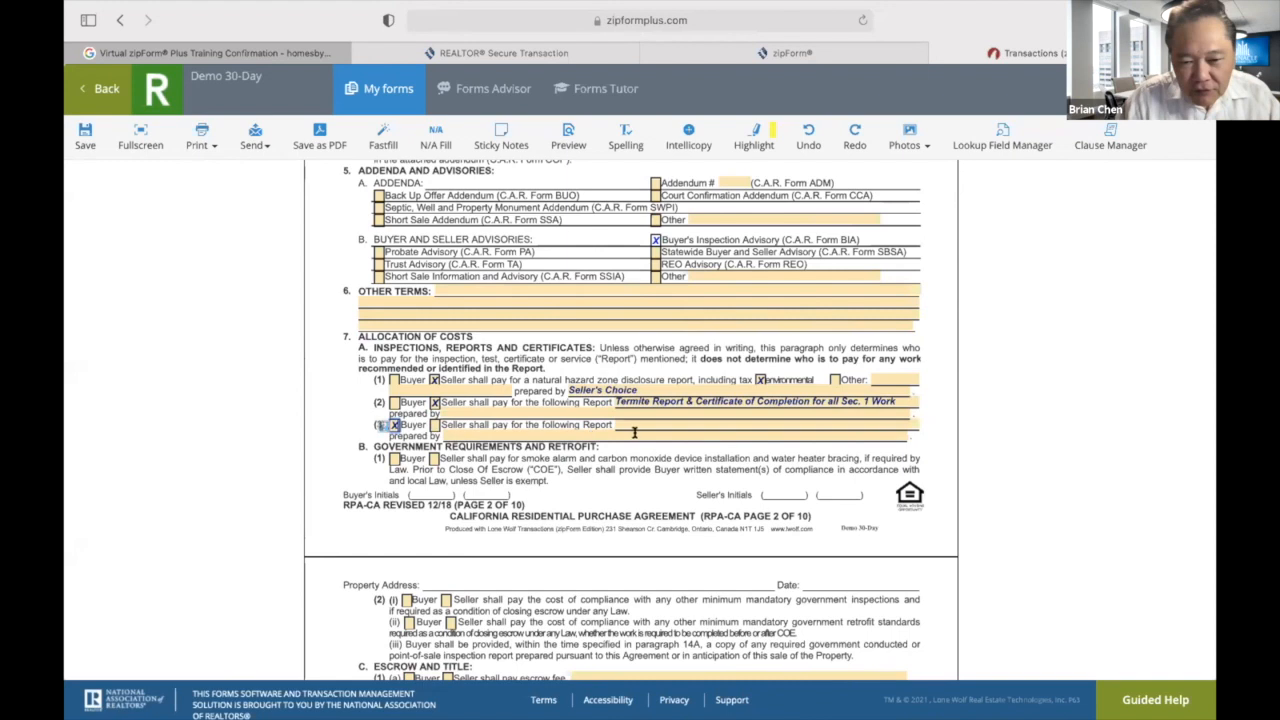
{"action": "left_click", "coordinate": [648, 425]}
{"action": "type", "text": "Physical Inspection"}
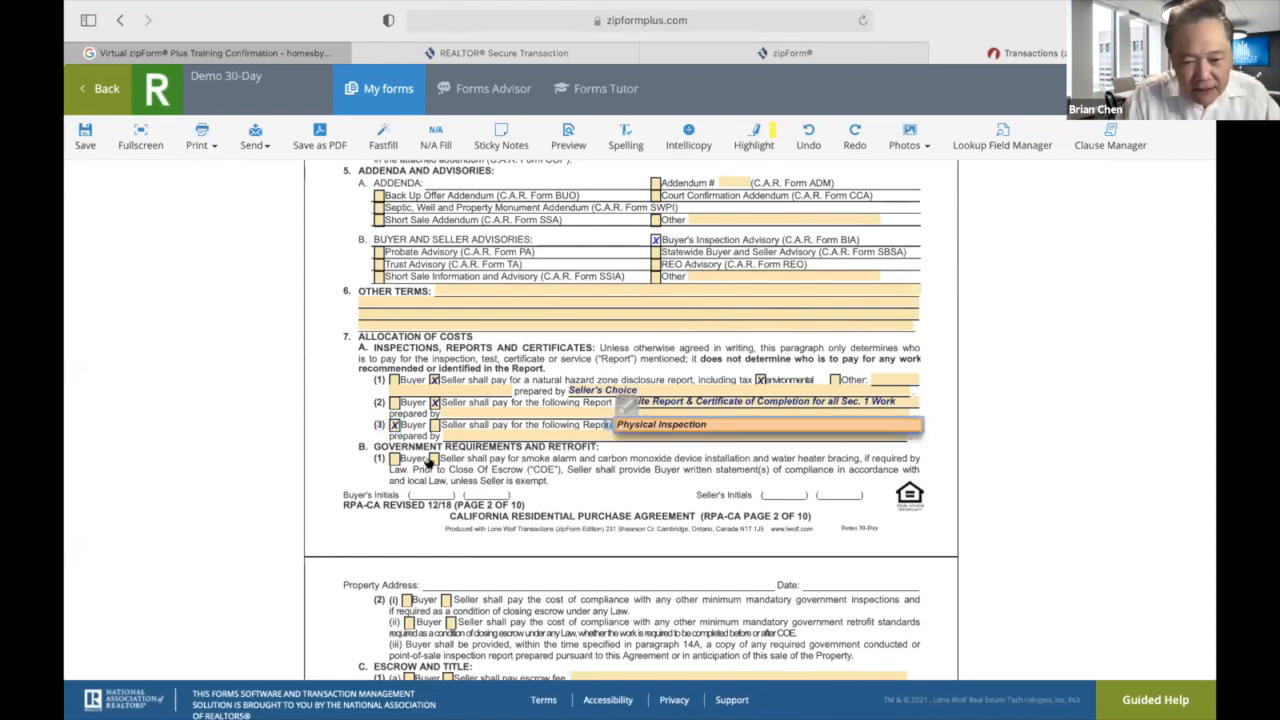
{"action": "left_click", "coordinate": [433, 458]}
{"action": "scroll", "coordinate": [522, 550], "scroll_direction": "down", "scroll_amount": 2}
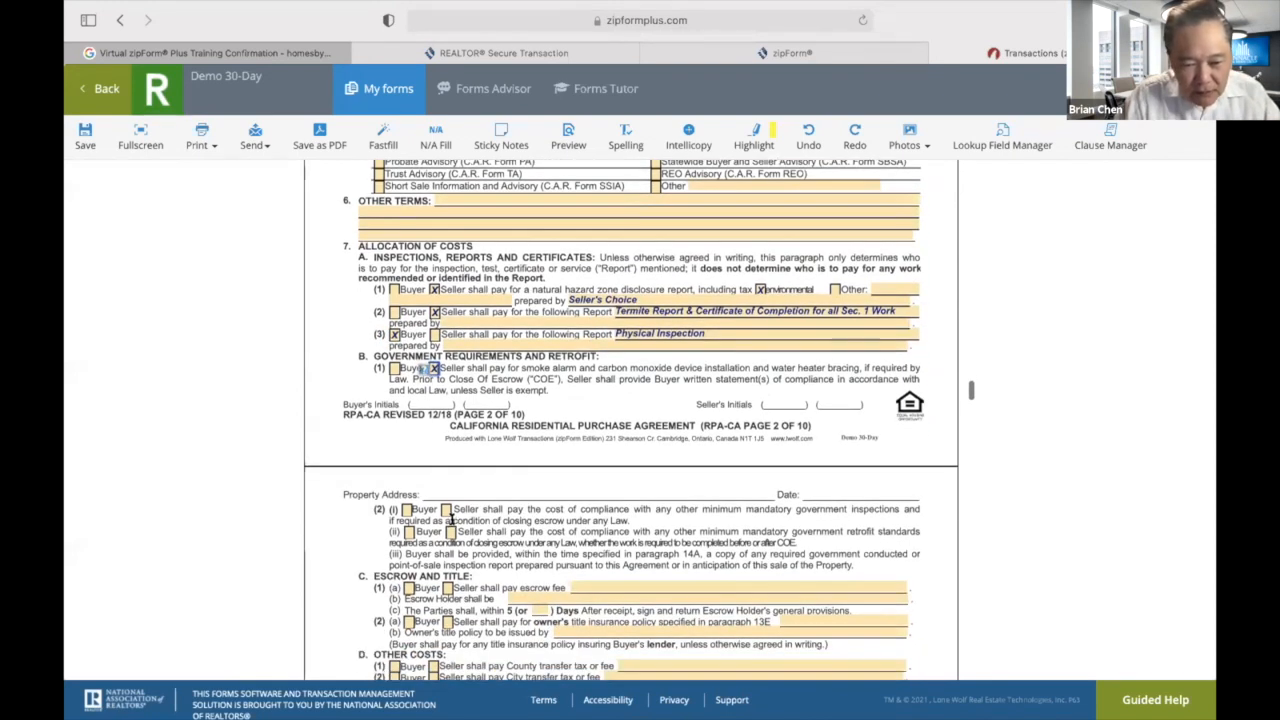
{"action": "left_click", "coordinate": [446, 509]}
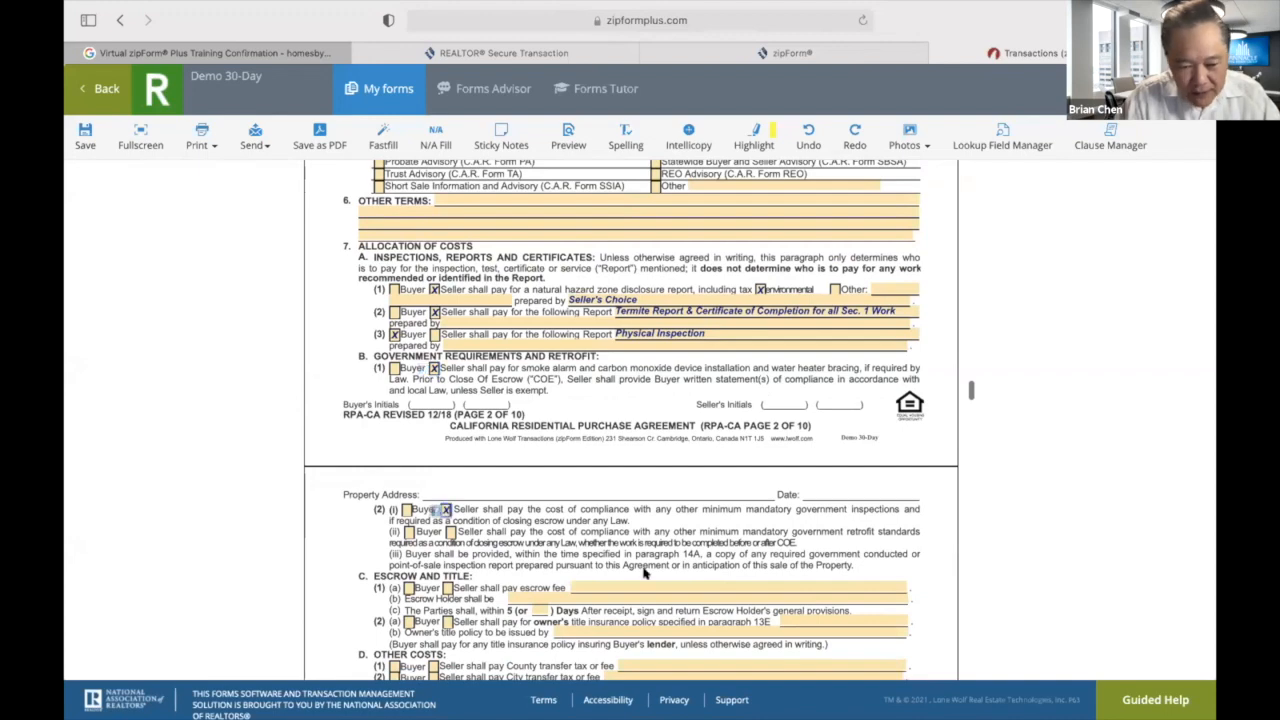
{"action": "scroll", "coordinate": [645, 573], "scroll_direction": "down", "scroll_amount": 3}
Set the escrow fee so buyer and seller each pay their own.
{"action": "left_click", "coordinate": [409, 421]}
{"action": "left_click", "coordinate": [448, 421]}
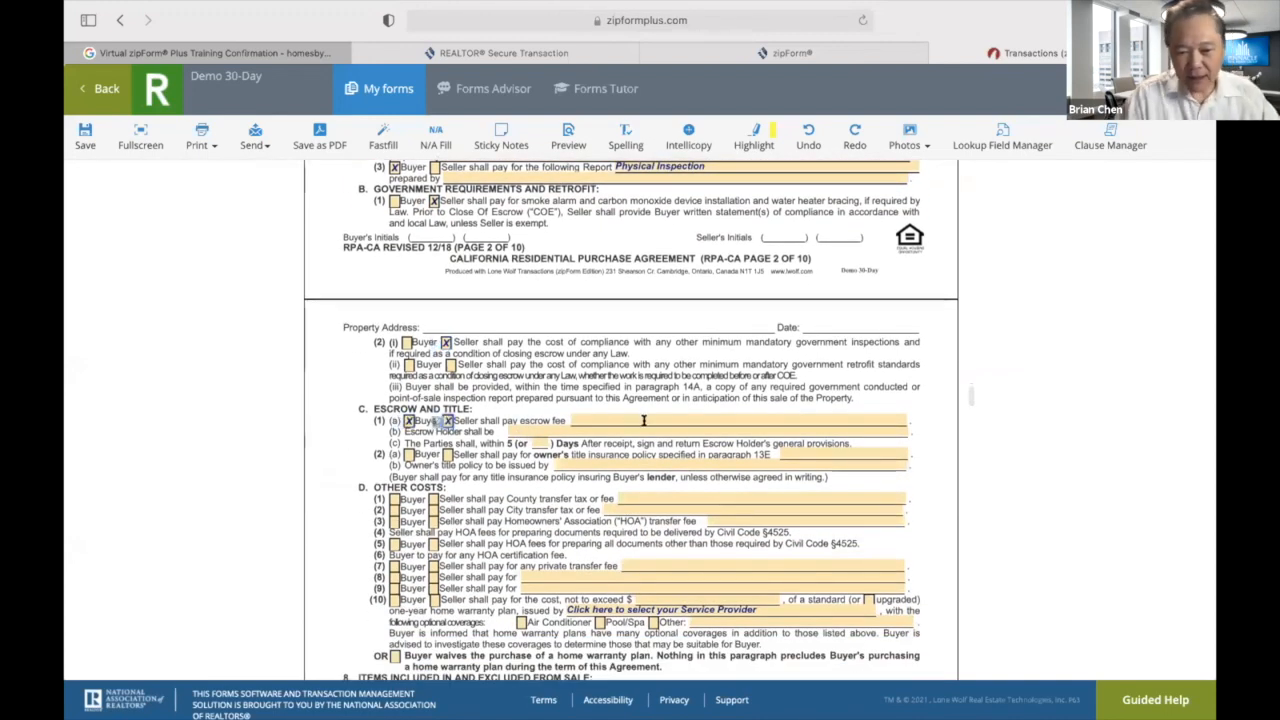
{"action": "left_click", "coordinate": [644, 420]}
{"action": "type", "text": "Buy"}
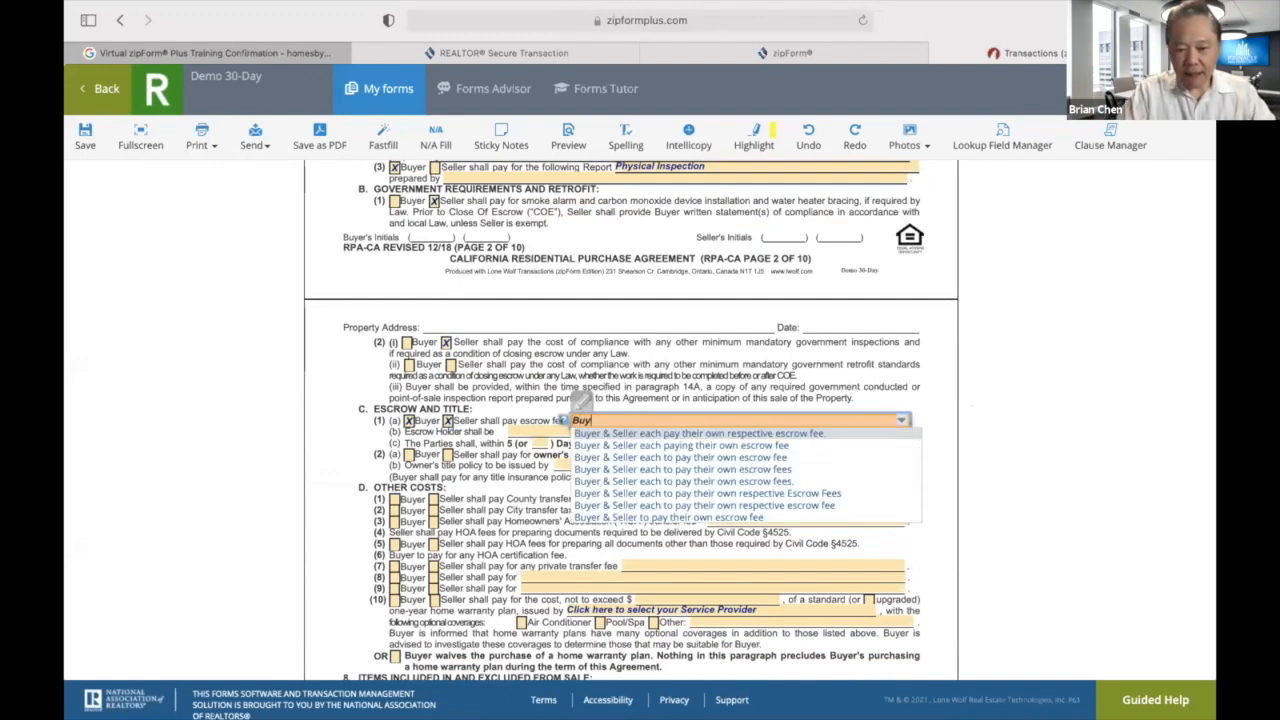
{"action": "left_click", "coordinate": [663, 434]}
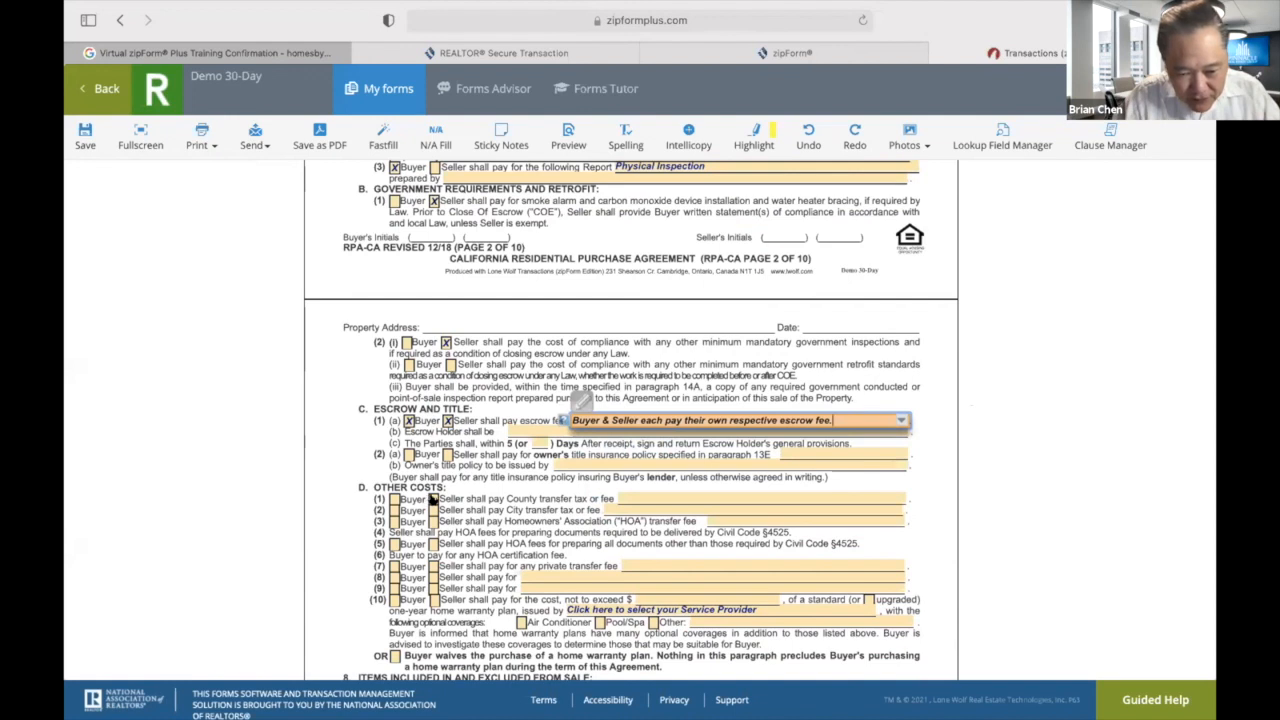
Make the seller pay county and city transfer taxes, noting 'If Any' on the city tax.
{"action": "left_click", "coordinate": [433, 498]}
{"action": "scroll", "coordinate": [492, 546], "scroll_direction": "down", "scroll_amount": 1}
{"action": "left_click", "coordinate": [433, 447]}
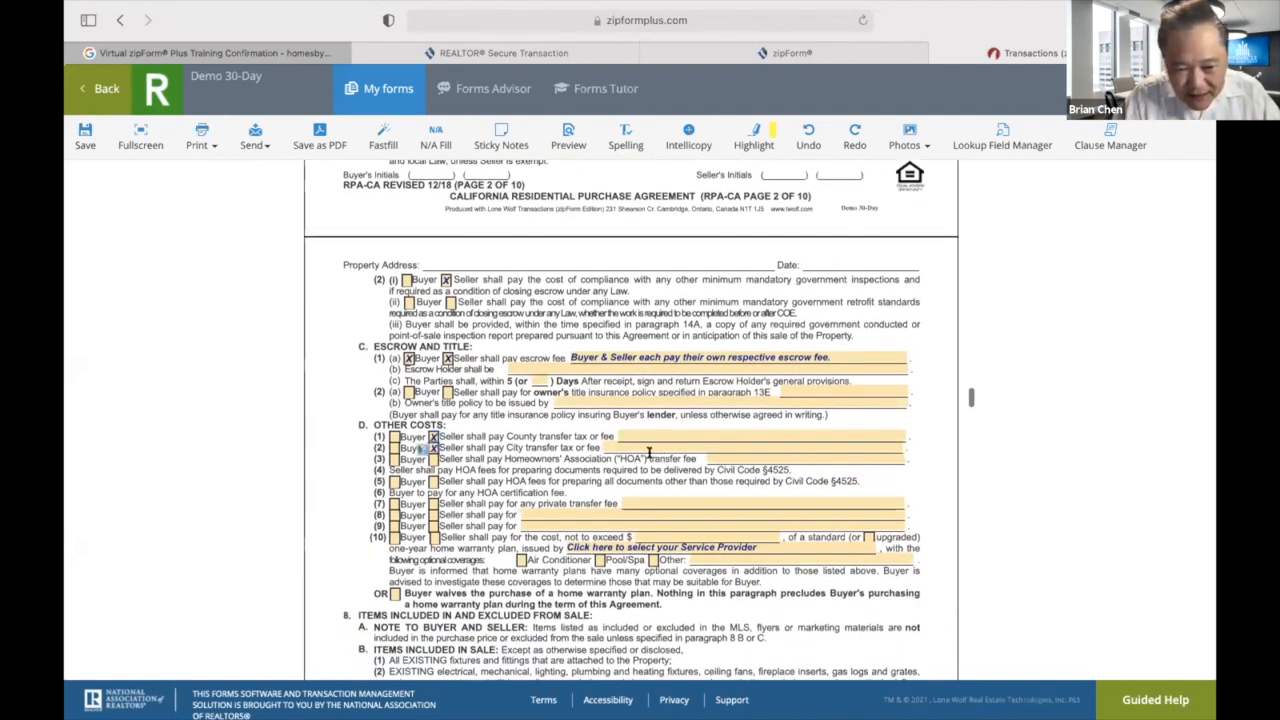
{"action": "left_click", "coordinate": [645, 447]}
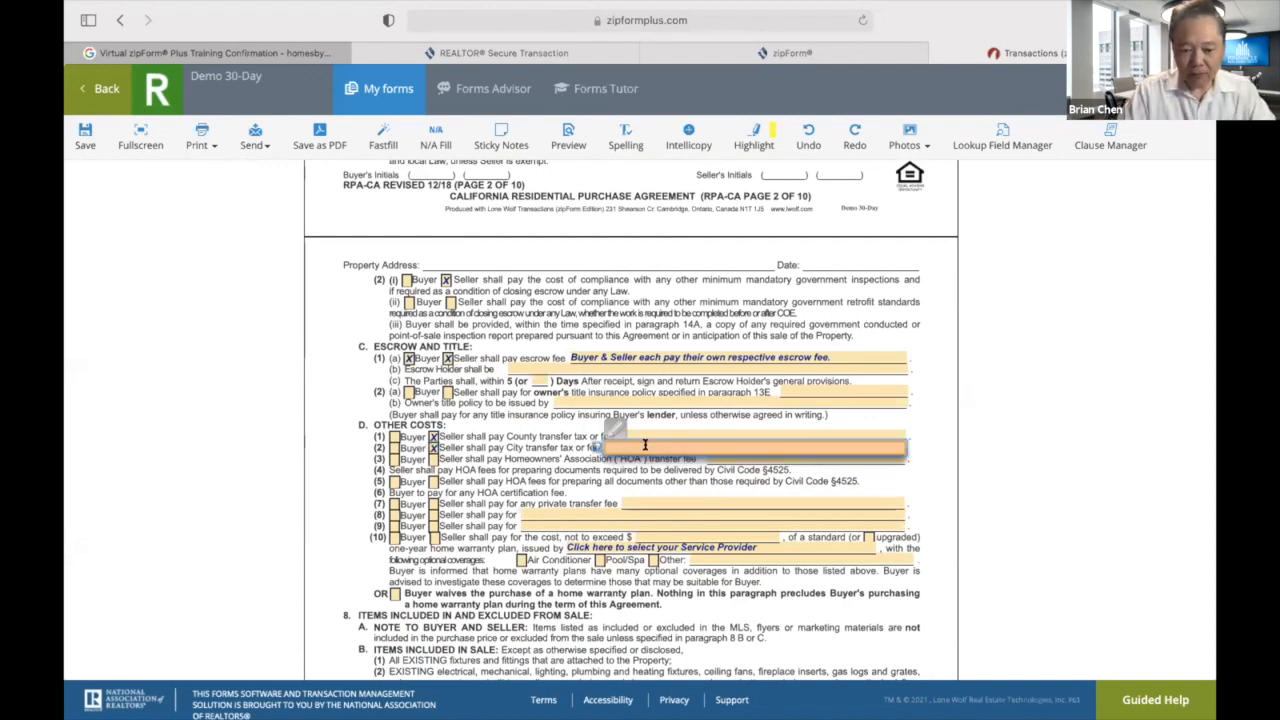
{"action": "type", "text": "If Any"}
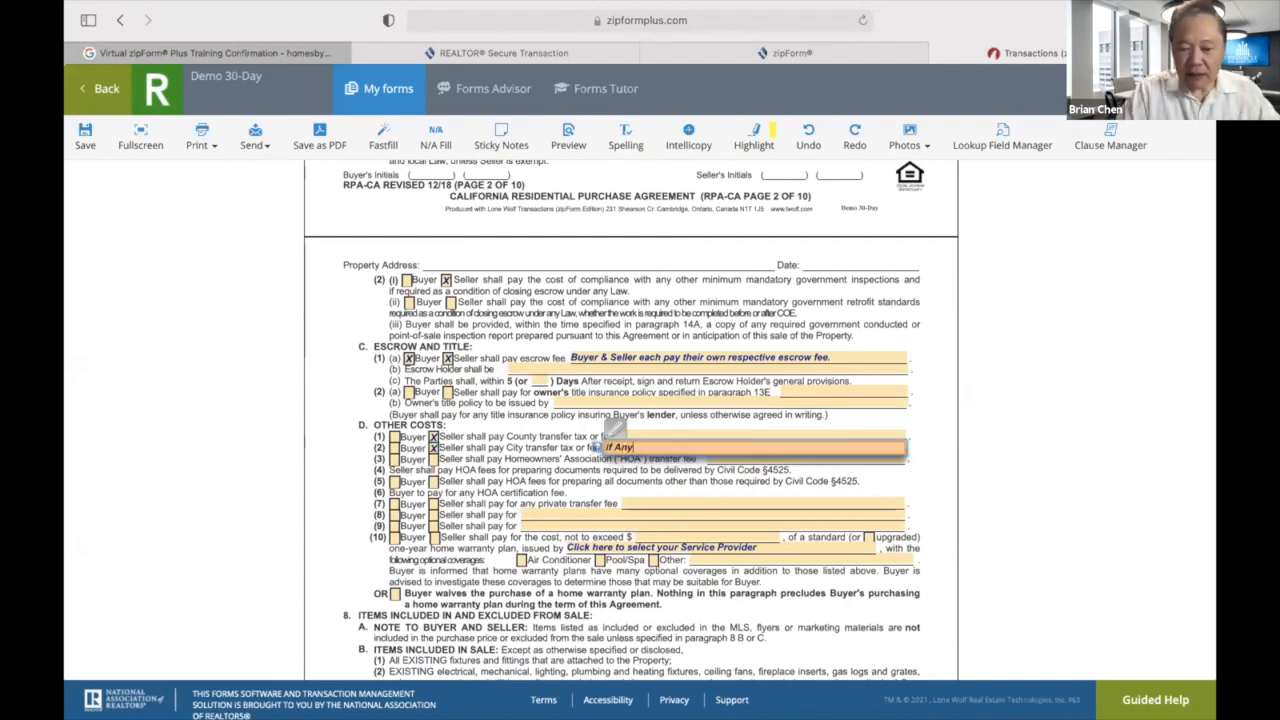
{"action": "left_click", "coordinate": [518, 482]}
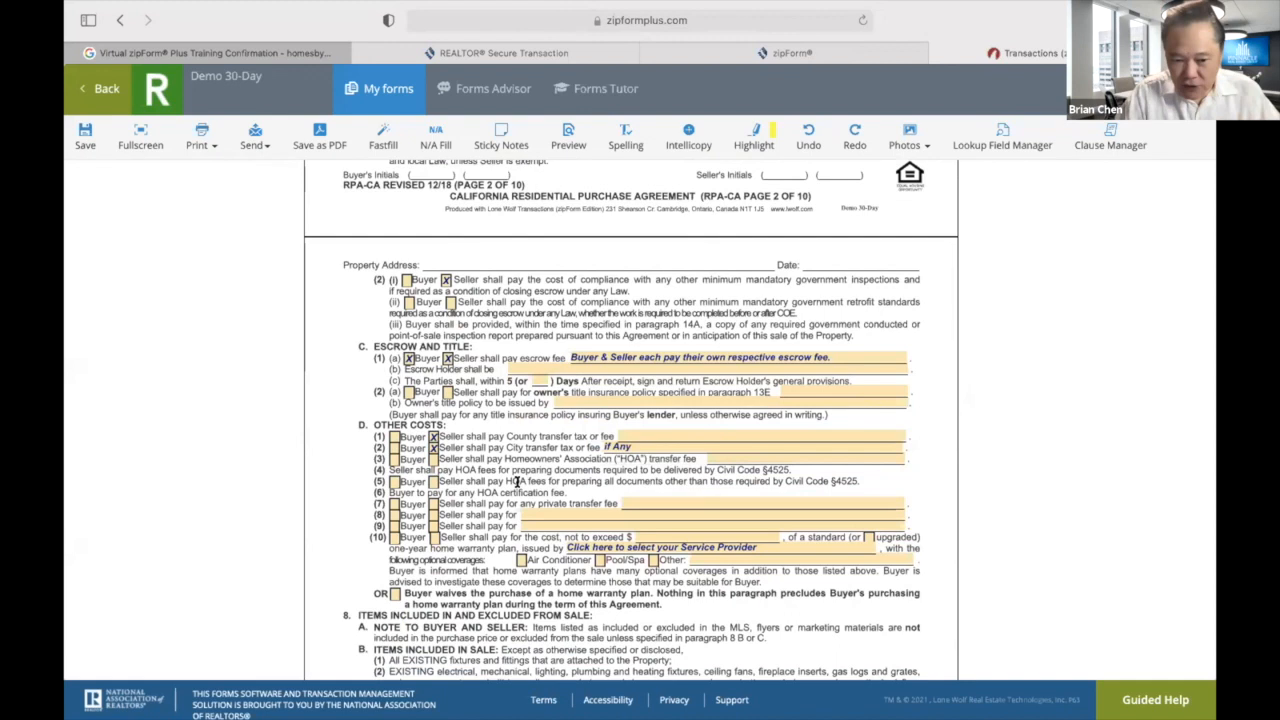
Have the seller pay up to $600 for a Buyer's Choice home warranty covering the air conditioner.
{"action": "scroll", "coordinate": [452, 522], "scroll_direction": "down", "scroll_amount": 2}
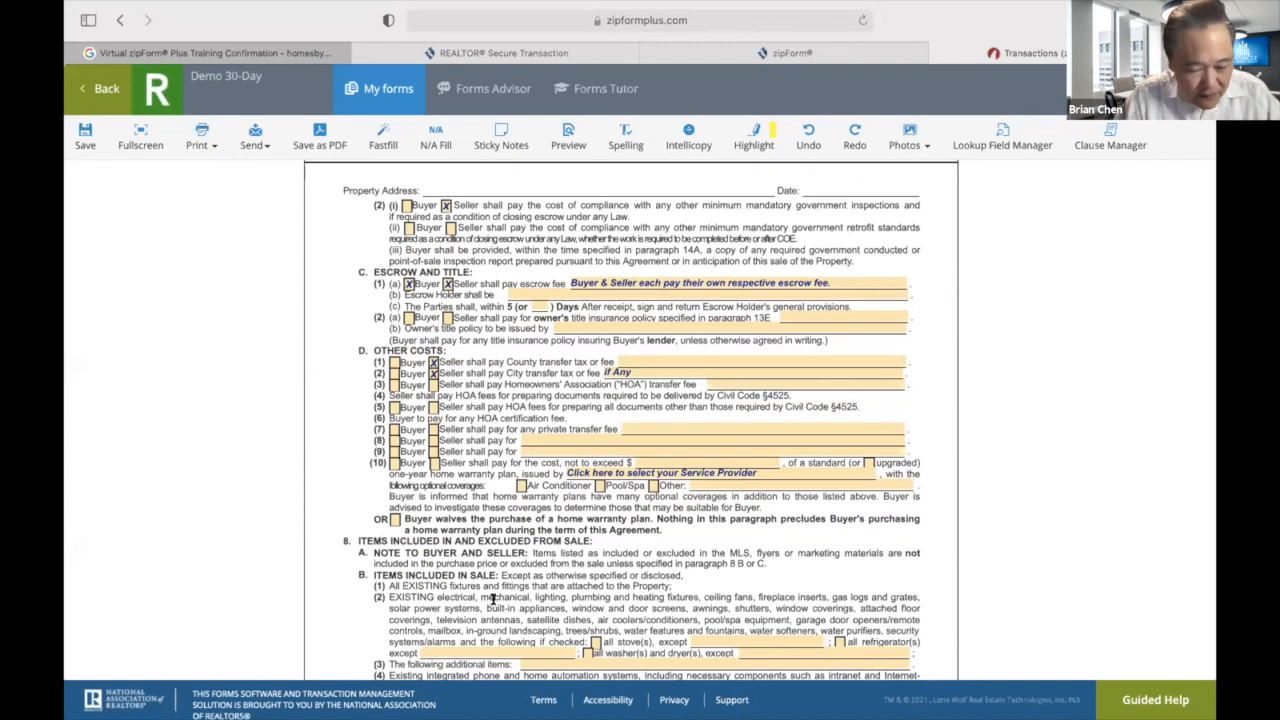
{"action": "left_click", "coordinate": [519, 486]}
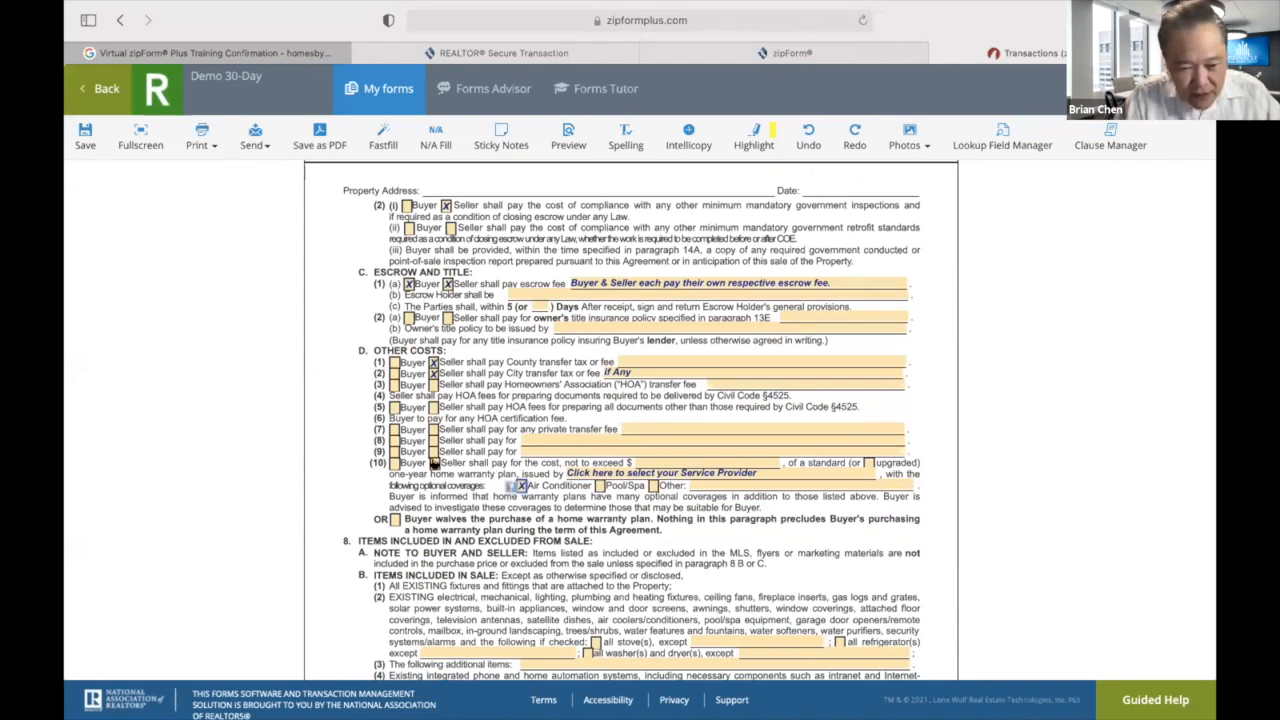
{"action": "left_click", "coordinate": [433, 464]}
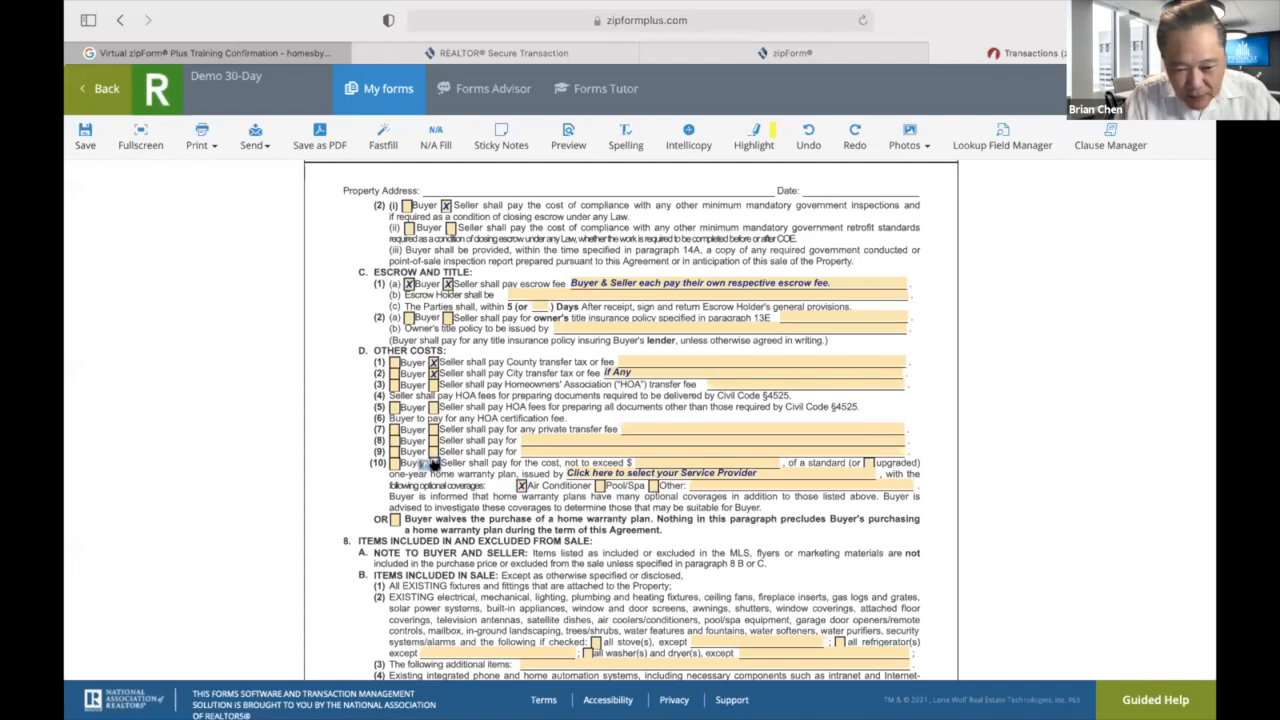
{"action": "left_click", "coordinate": [685, 462]}
{"action": "type", "text": "600"}
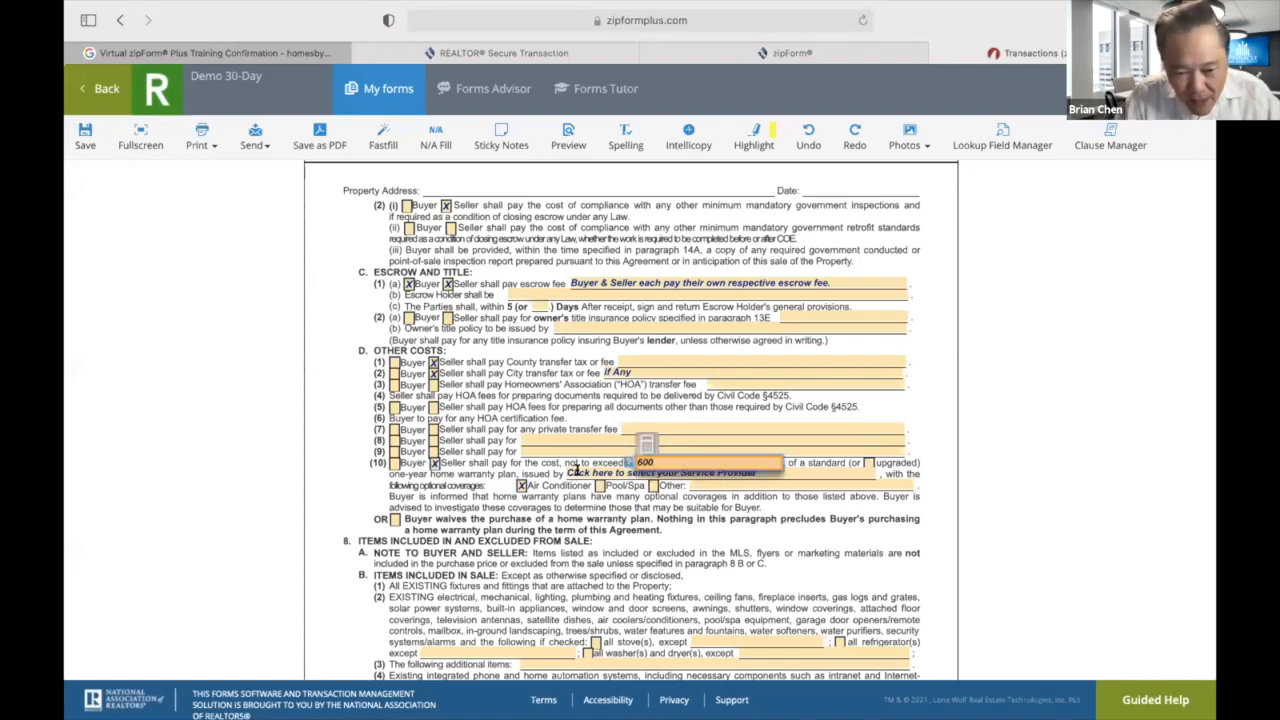
{"action": "left_click", "coordinate": [577, 471]}
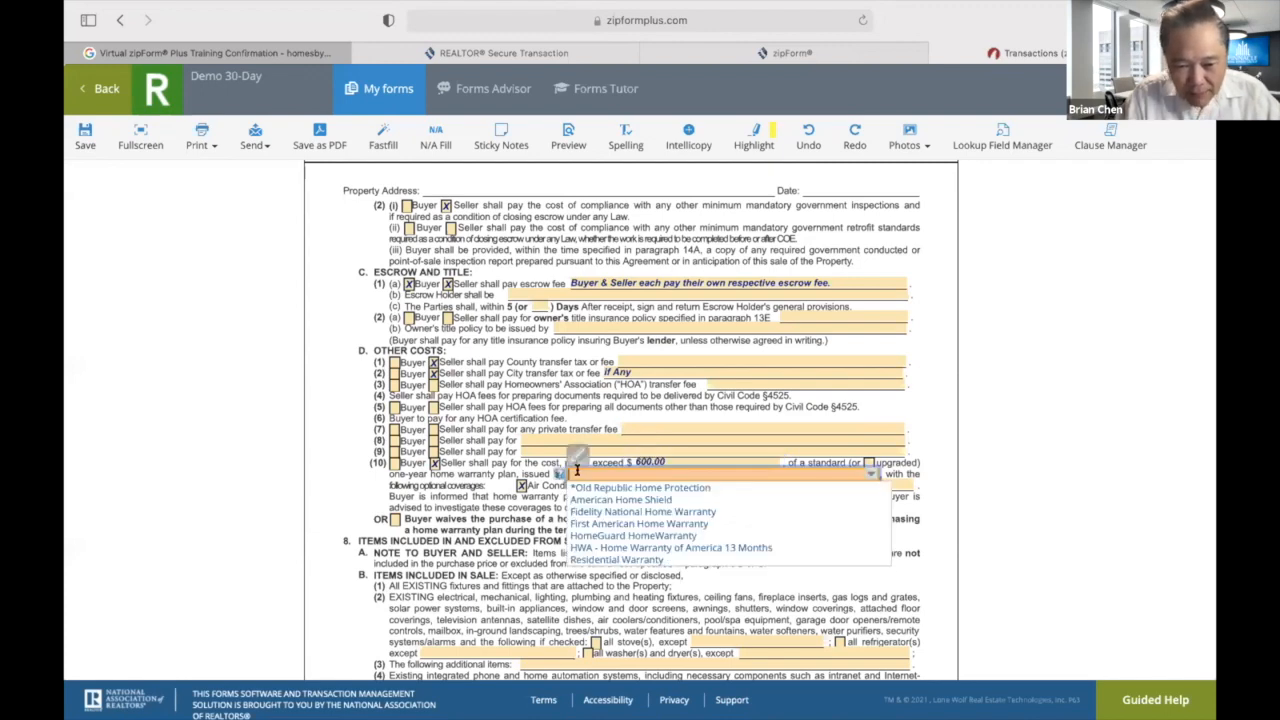
{"action": "type", "text": "Buyer's Choice"}
{"action": "left_click", "coordinate": [472, 570]}
Include all stoves in the sale.
{"action": "scroll", "coordinate": [472, 570], "scroll_direction": "down", "scroll_amount": 2}
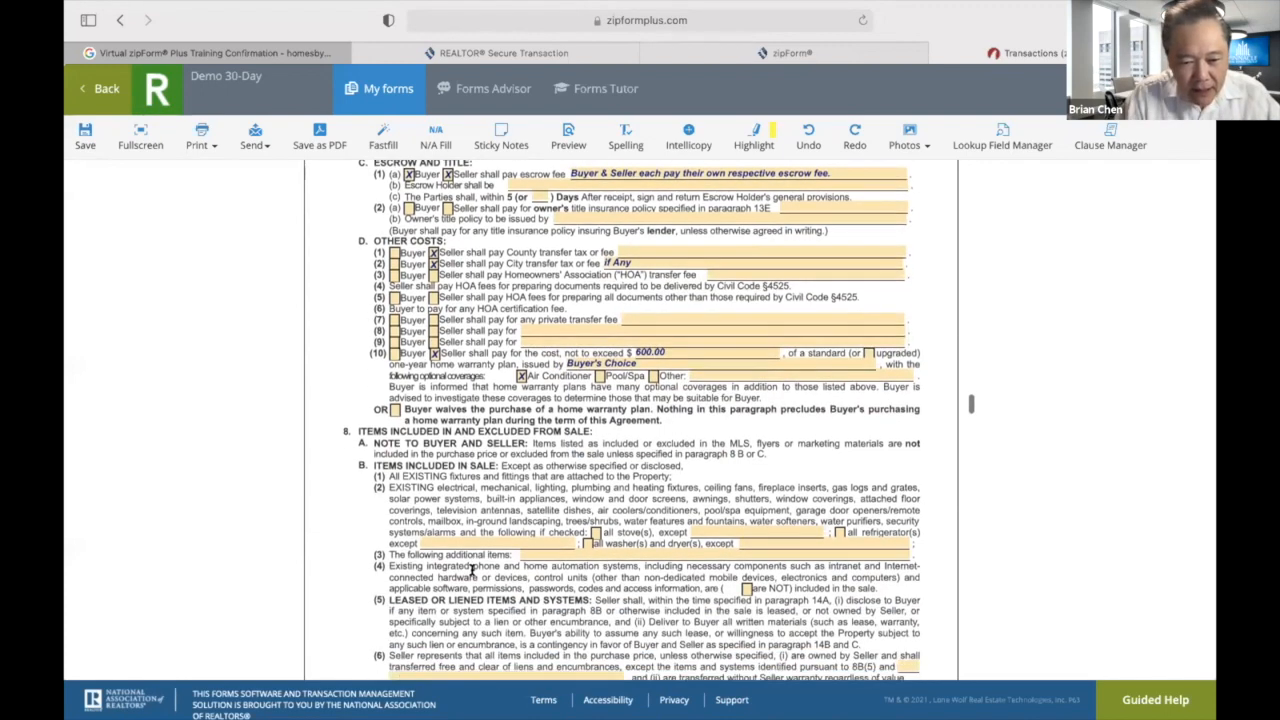
{"action": "scroll", "coordinate": [472, 570], "scroll_direction": "down", "scroll_amount": 3}
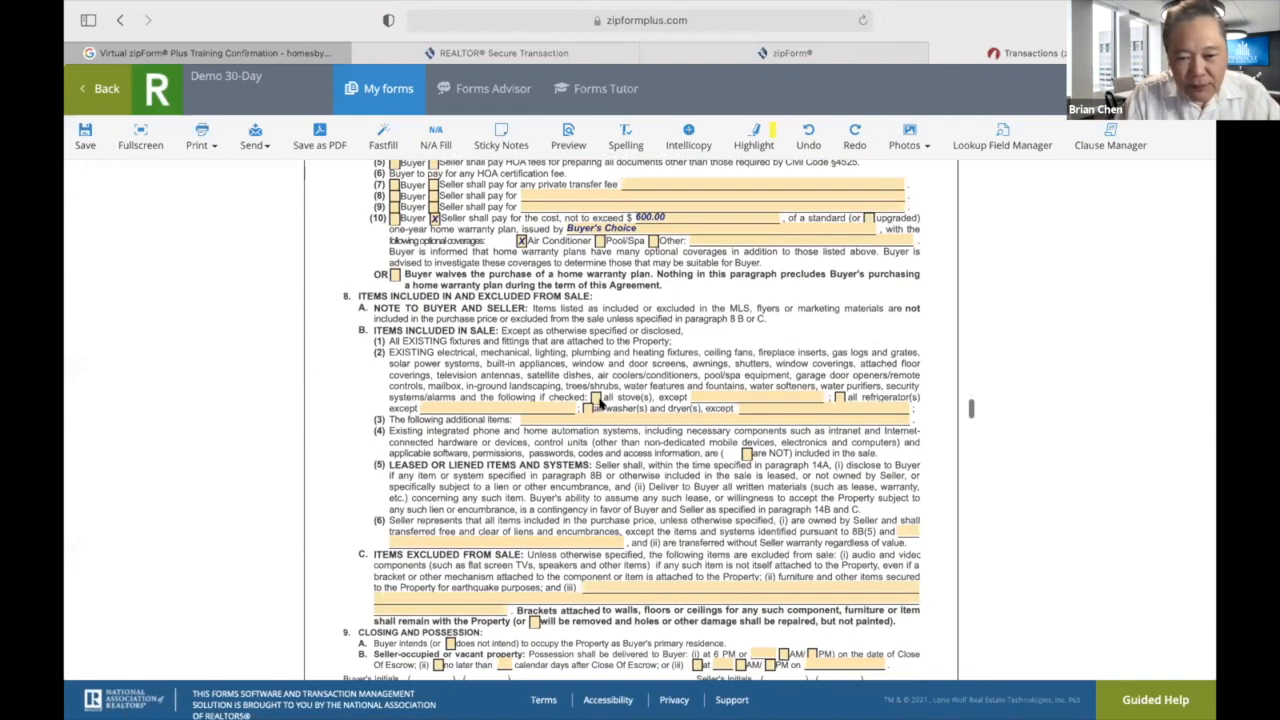
{"action": "left_click", "coordinate": [596, 398]}
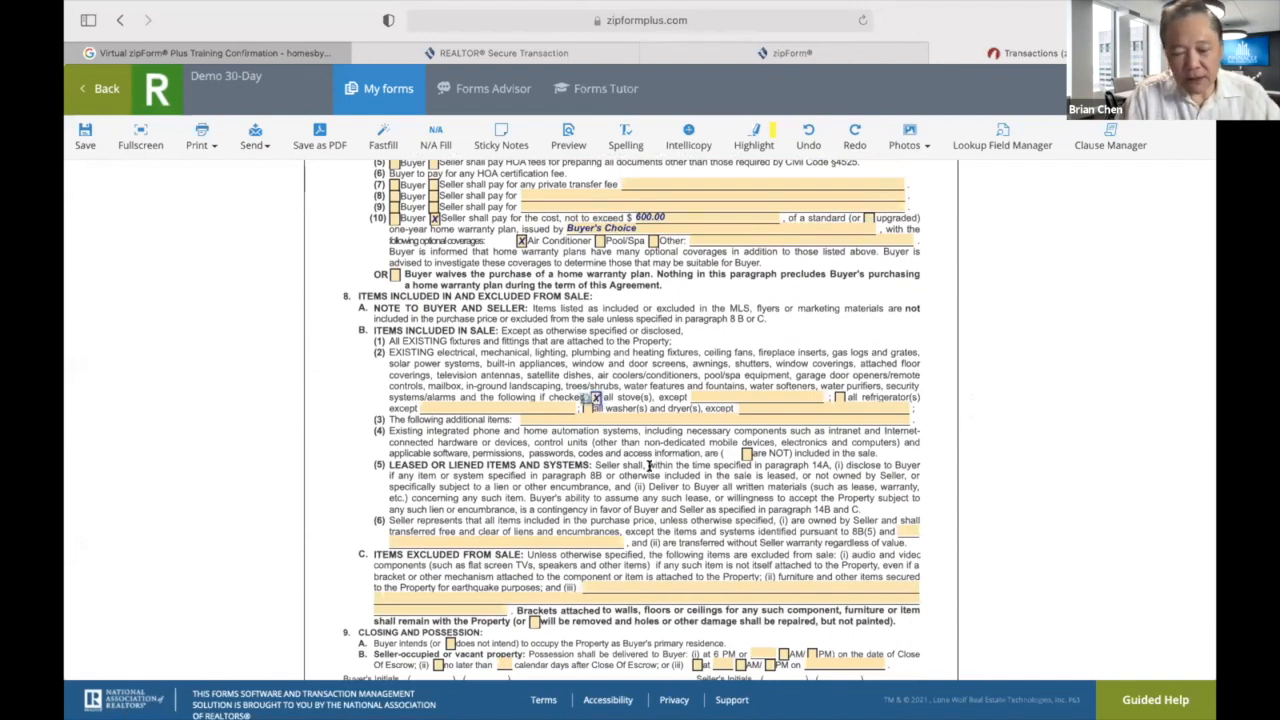
Scroll through the remaining disclosure forms to review their entries.
{"action": "scroll", "coordinate": [650, 466], "scroll_direction": "down", "scroll_amount": 10}
{"action": "scroll", "coordinate": [650, 466], "scroll_direction": "down", "scroll_amount": 10}
{"action": "scroll", "coordinate": [650, 466], "scroll_direction": "down", "scroll_amount": 10}
{"action": "scroll", "coordinate": [650, 466], "scroll_direction": "up", "scroll_amount": 20}
{"action": "scroll", "coordinate": [650, 466], "scroll_direction": "up", "scroll_amount": 8}
{"action": "scroll", "coordinate": [650, 466], "scroll_direction": "up", "scroll_amount": 10}
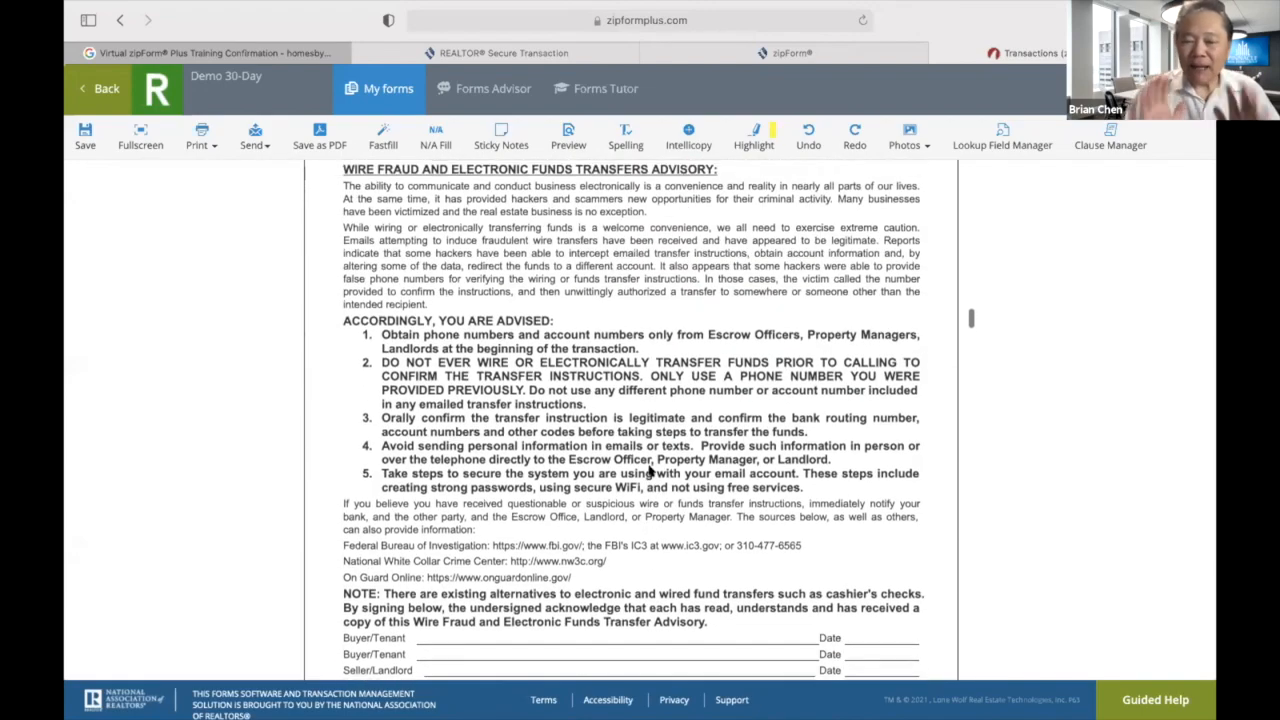
{"action": "scroll", "coordinate": [650, 470], "scroll_direction": "up", "scroll_amount": 10}
{"action": "scroll", "coordinate": [648, 467], "scroll_direction": "up", "scroll_amount": 5}
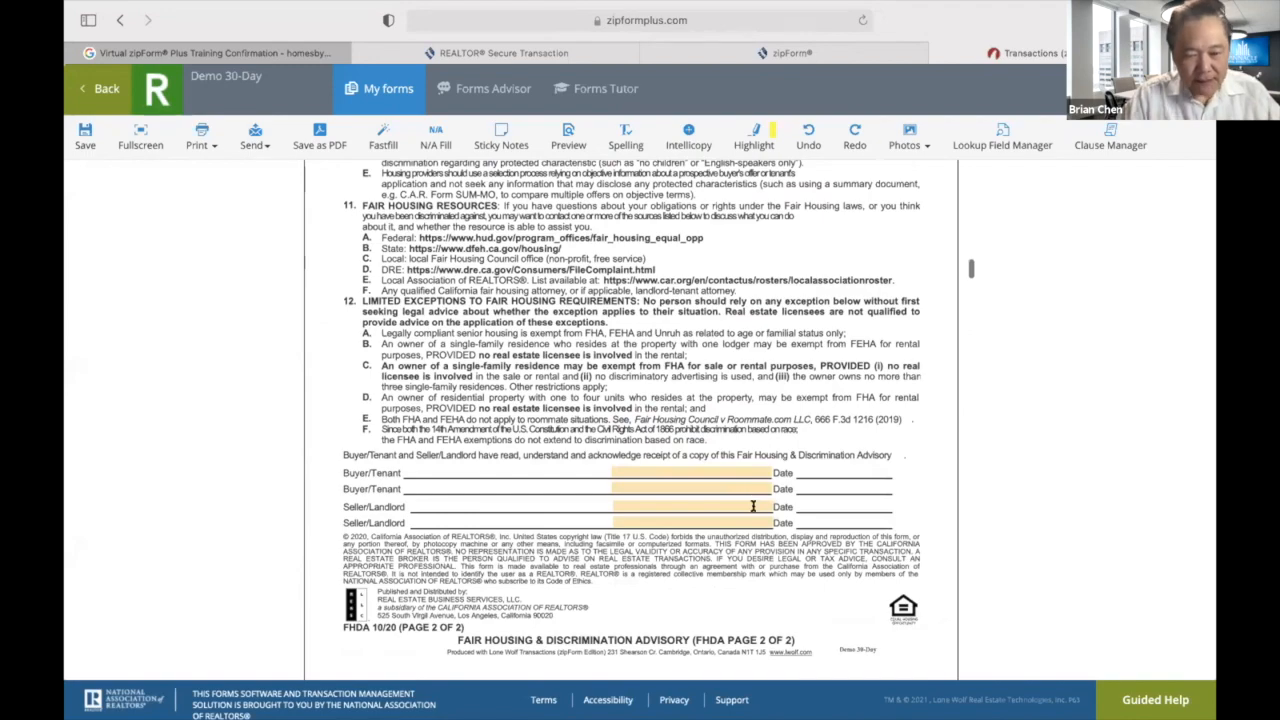
{"action": "scroll", "coordinate": [750, 500], "scroll_direction": "up", "scroll_amount": 10}
{"action": "scroll", "coordinate": [578, 405], "scroll_direction": "up", "scroll_amount": 8}
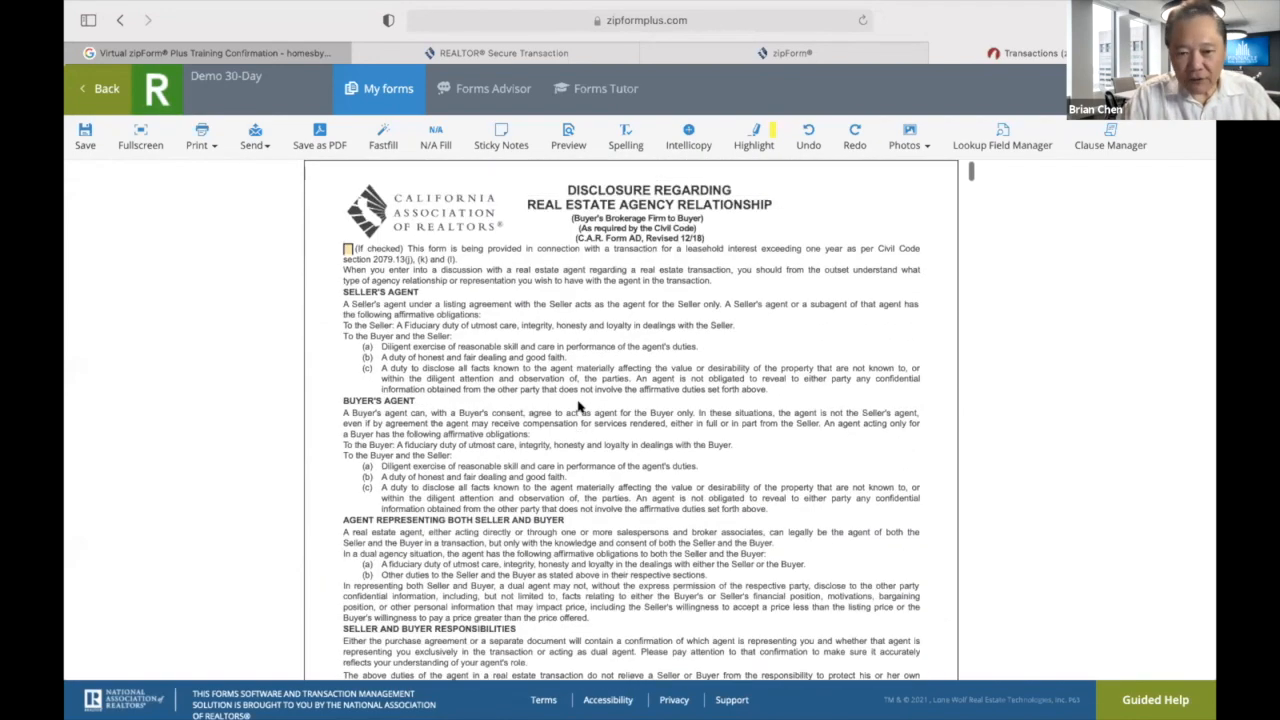
{"action": "scroll", "coordinate": [656, 280], "scroll_direction": "down", "scroll_amount": 8}
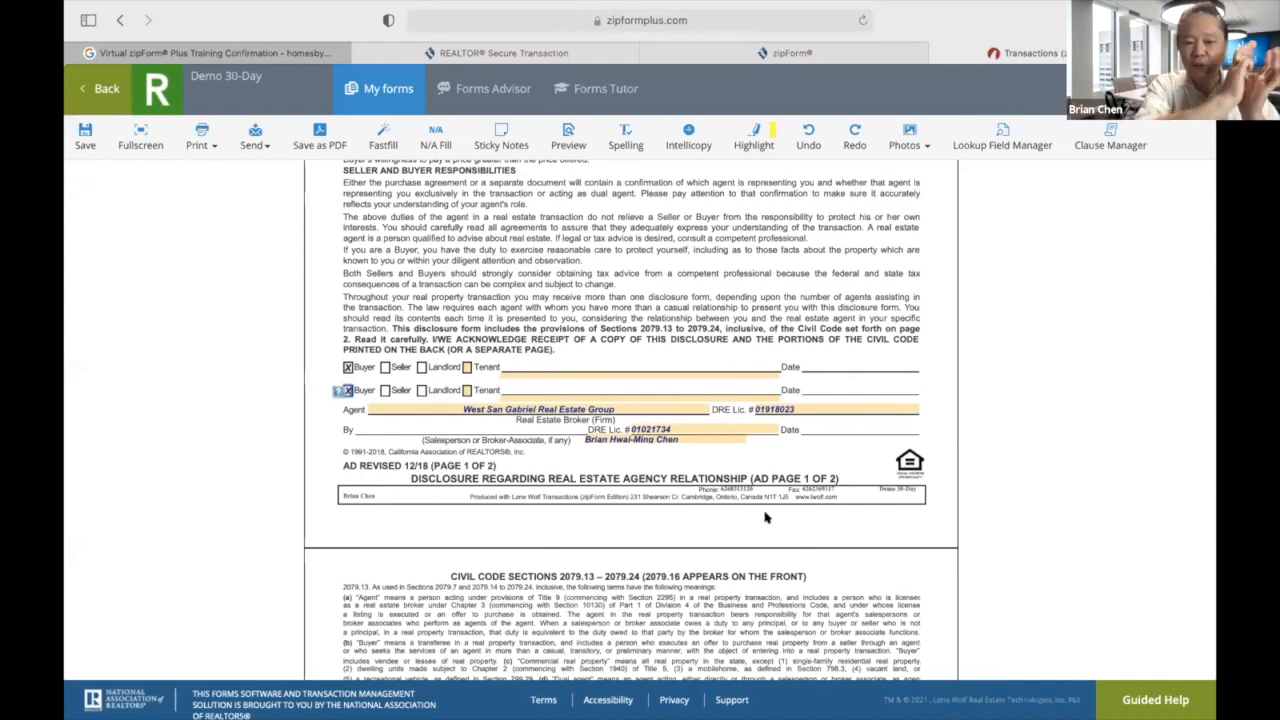
Deselect the disclosure's buyer checkbox field and save the Demo 30-Day template.
{"action": "left_click", "coordinate": [784, 531]}
{"action": "scroll", "coordinate": [784, 531], "scroll_direction": "down", "scroll_amount": 5}
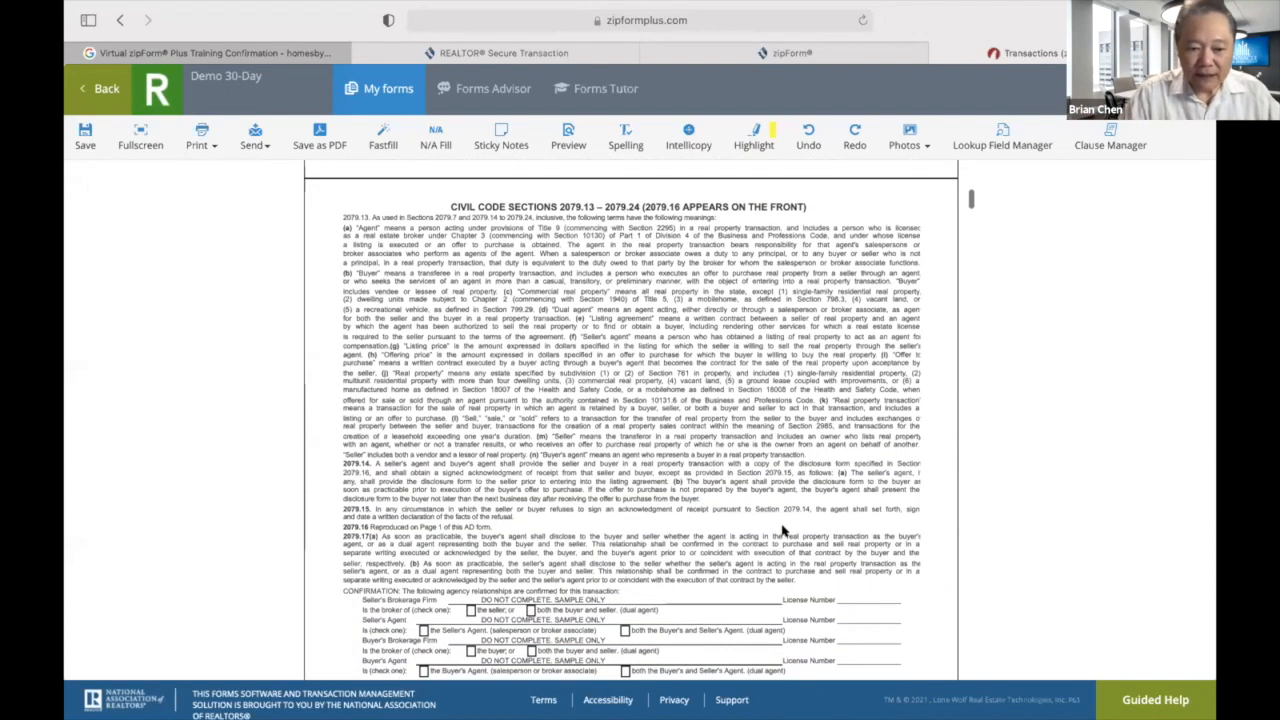
{"action": "scroll", "coordinate": [784, 531], "scroll_direction": "down", "scroll_amount": 15}
{"action": "left_click", "coordinate": [84, 136]}
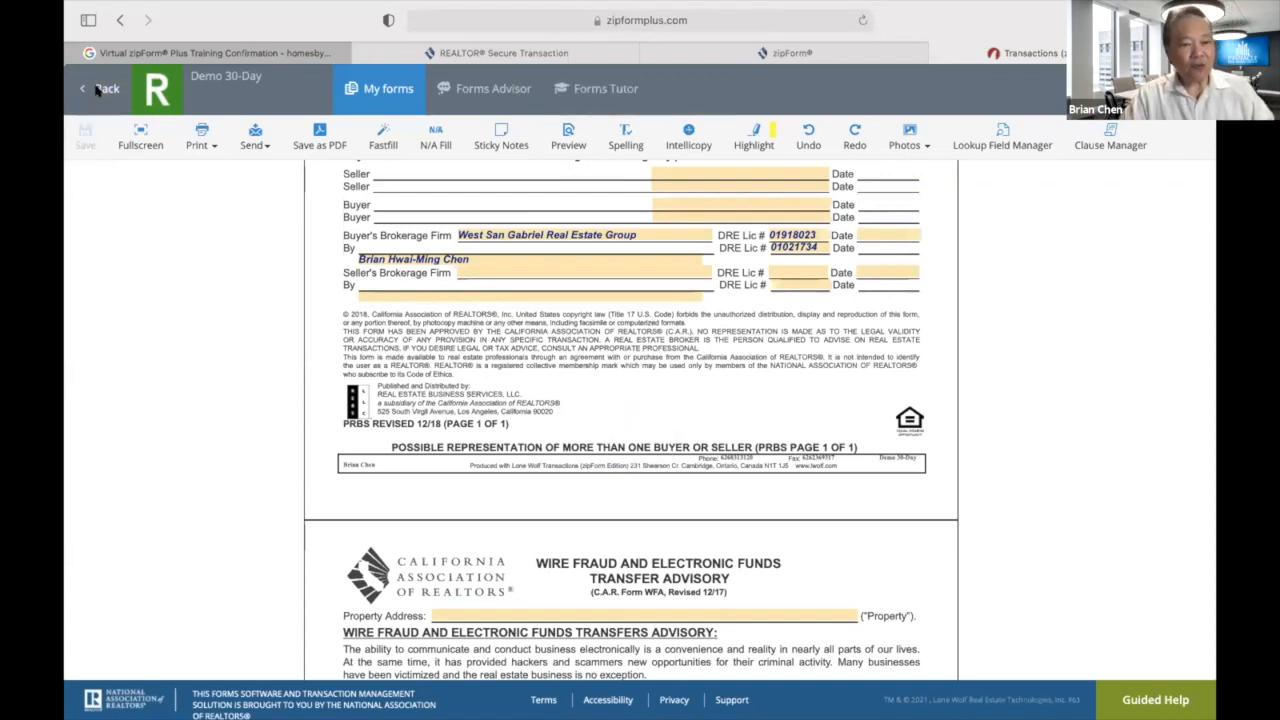
Close the form editor and return to the Templates list showing Demo 30-Day as just modified.
{"action": "left_click", "coordinate": [97, 90]}
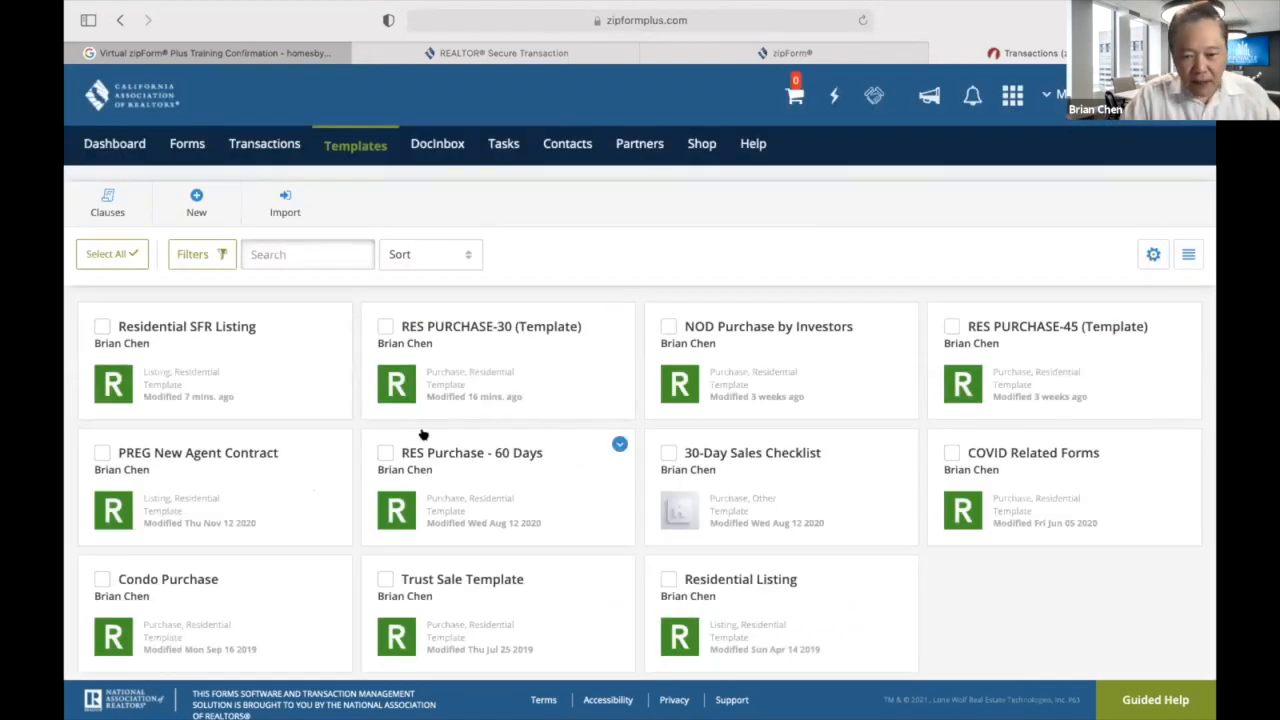
{"action": "scroll", "coordinate": [563, 460], "scroll_direction": "down", "scroll_amount": 1}
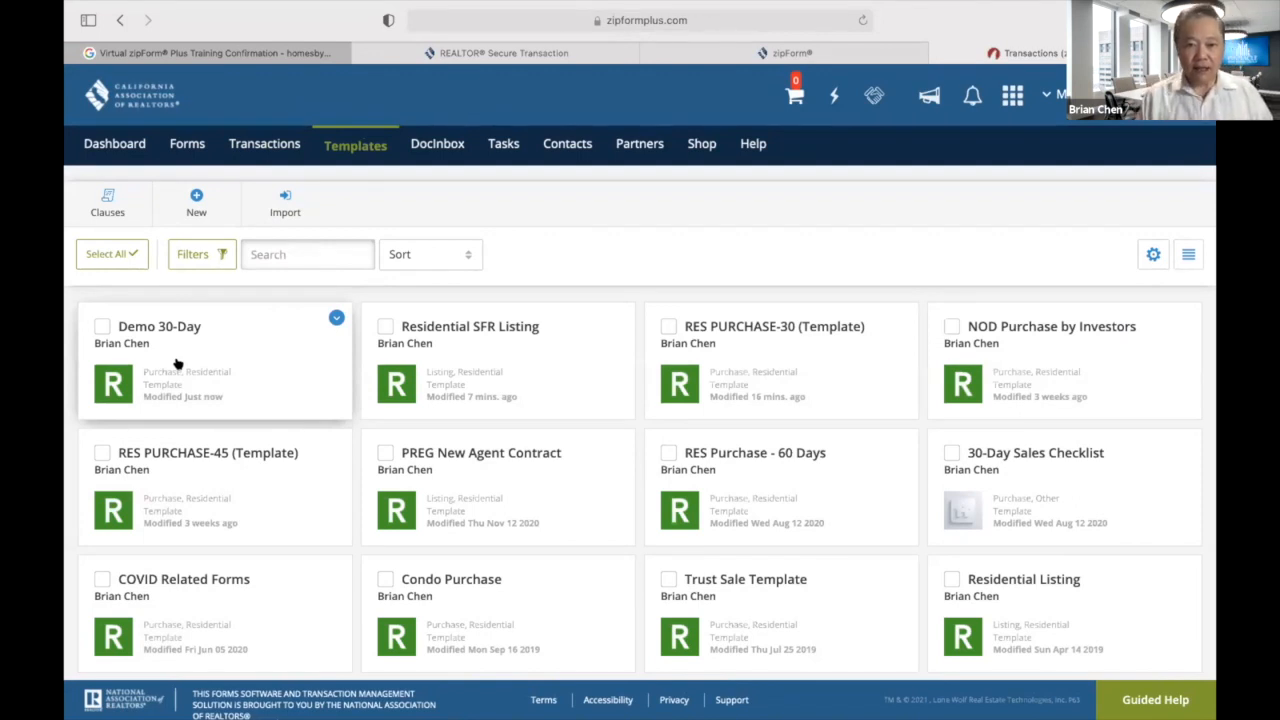
Create a new purchase/offer template named 'Demo 45-Day Residential Sale' in the Residential category.
{"action": "left_click", "coordinate": [197, 199]}
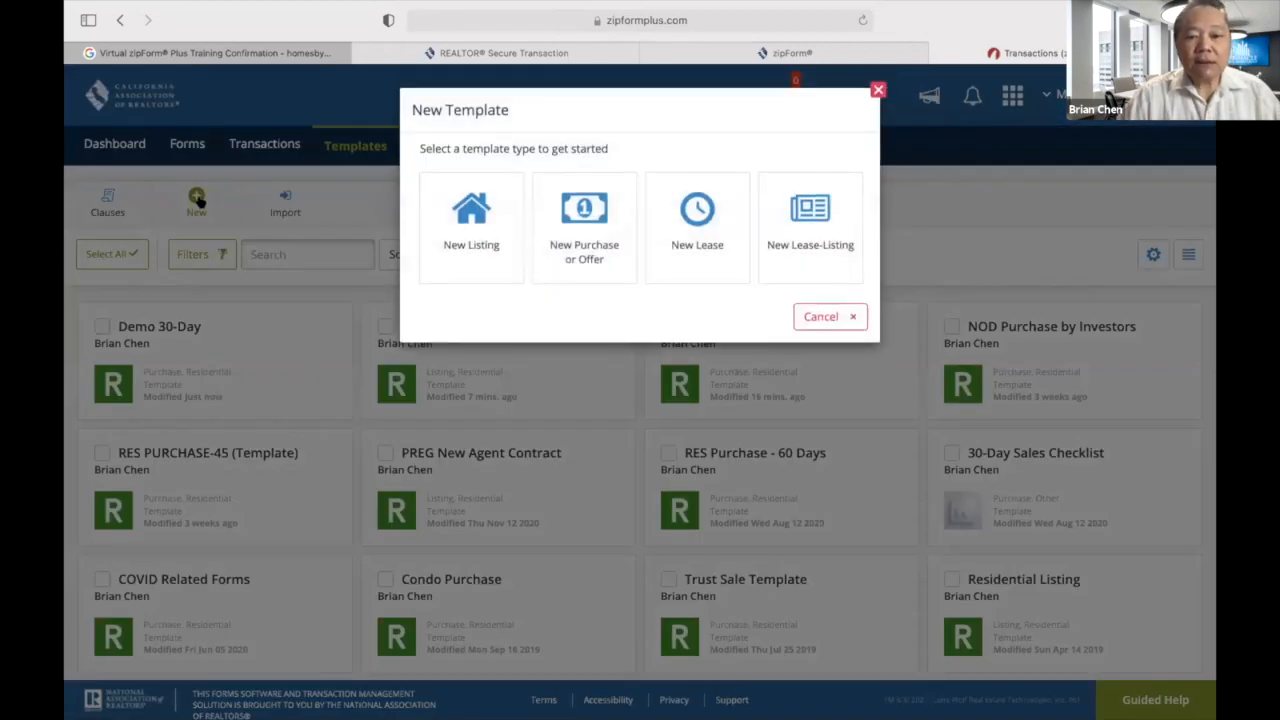
{"action": "left_click", "coordinate": [567, 232]}
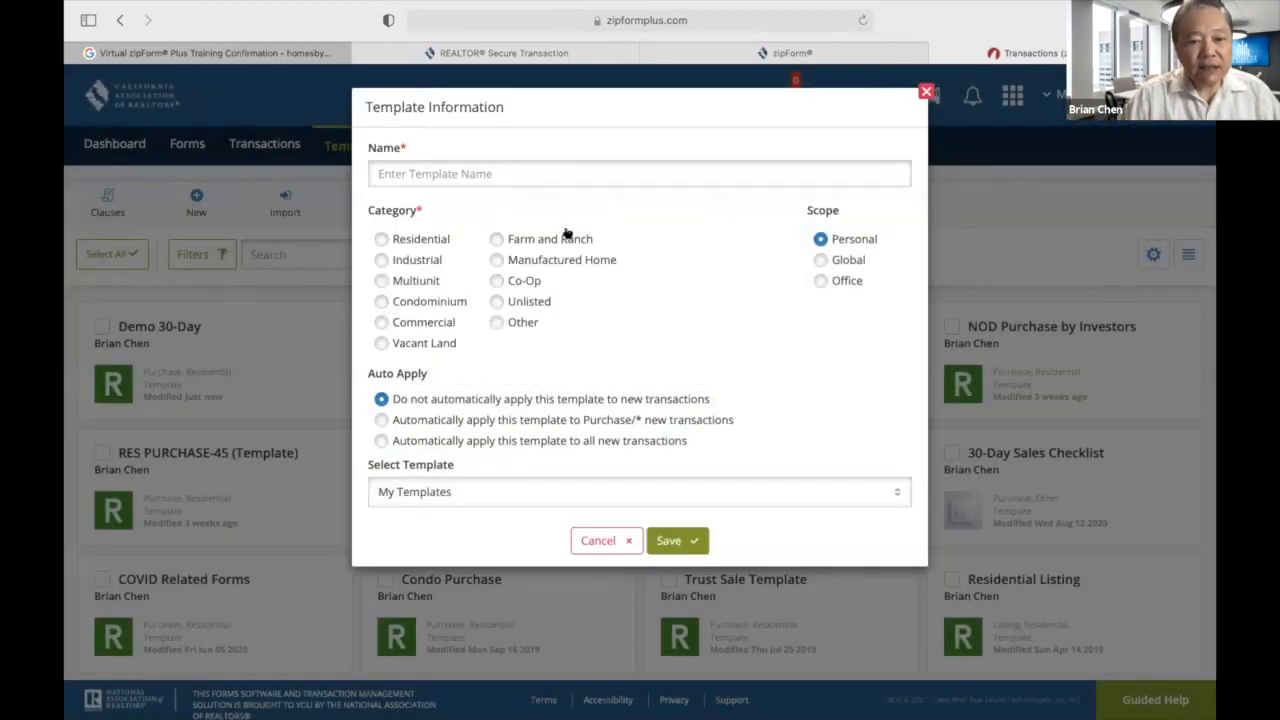
{"action": "type", "text": "Demo 45-"}
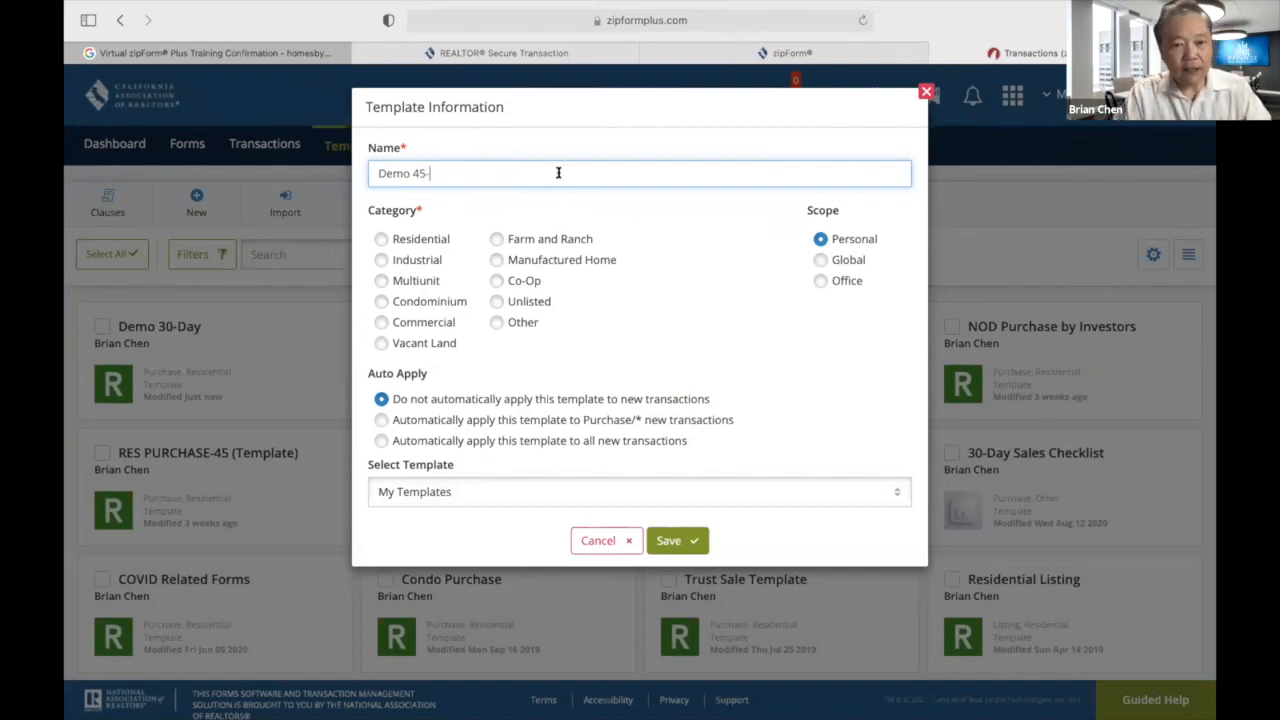
{"action": "type", "text": "Day Re"}
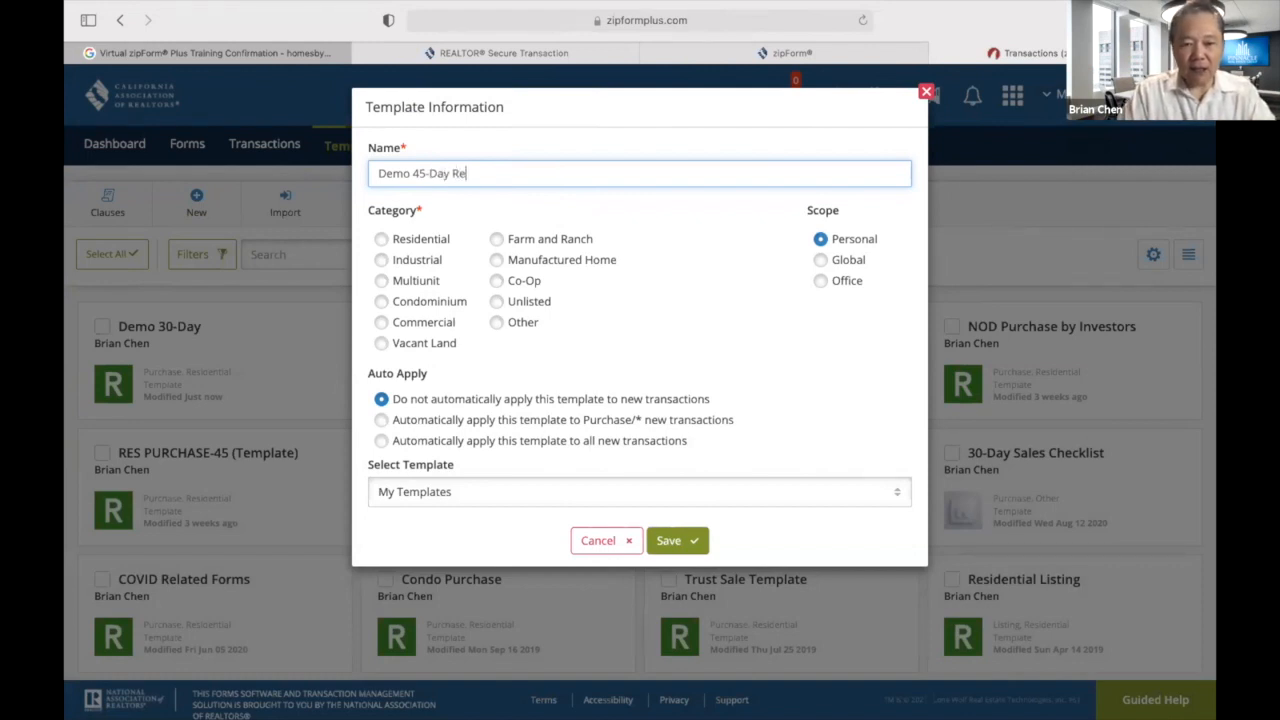
{"action": "type", "text": "sidential Sale"}
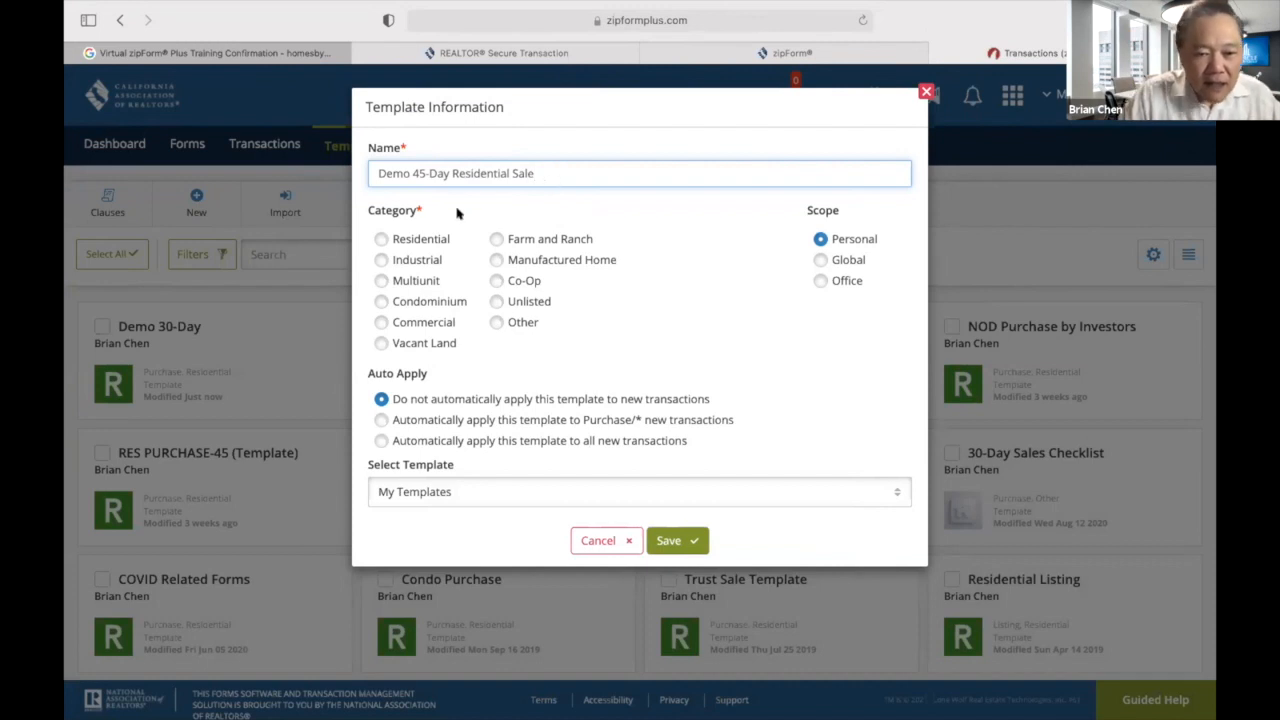
{"action": "left_click", "coordinate": [381, 240]}
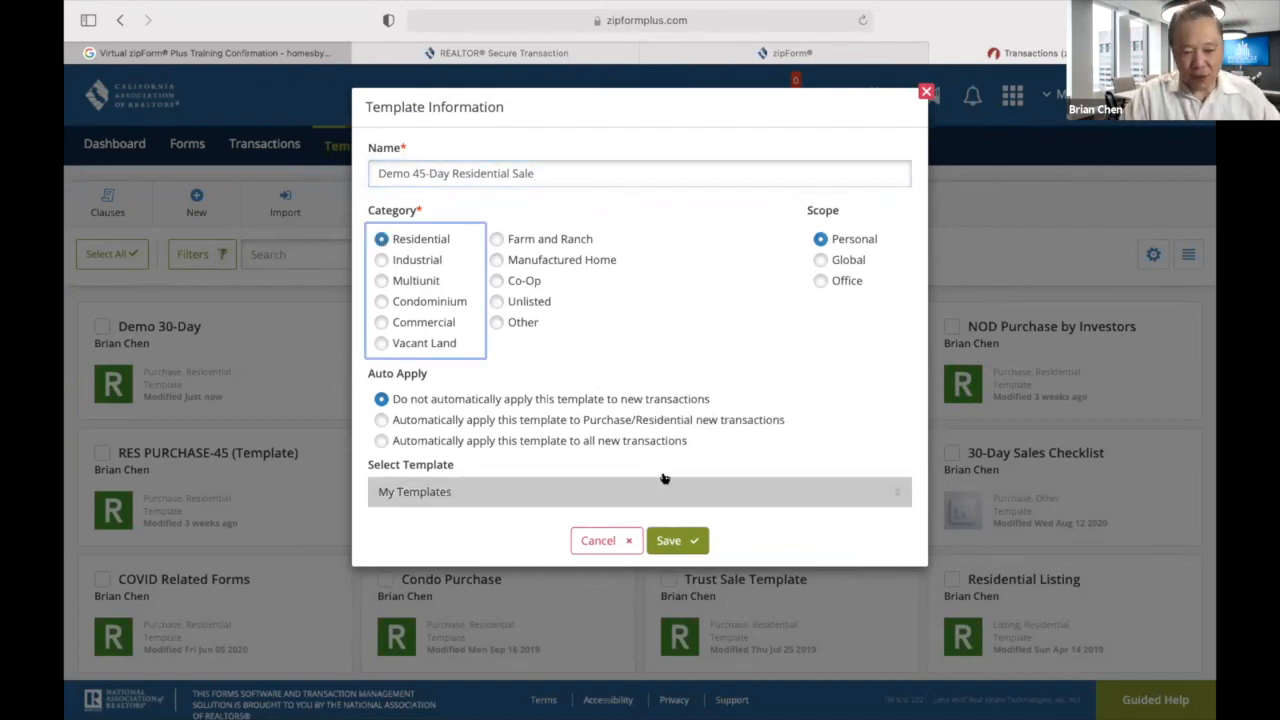
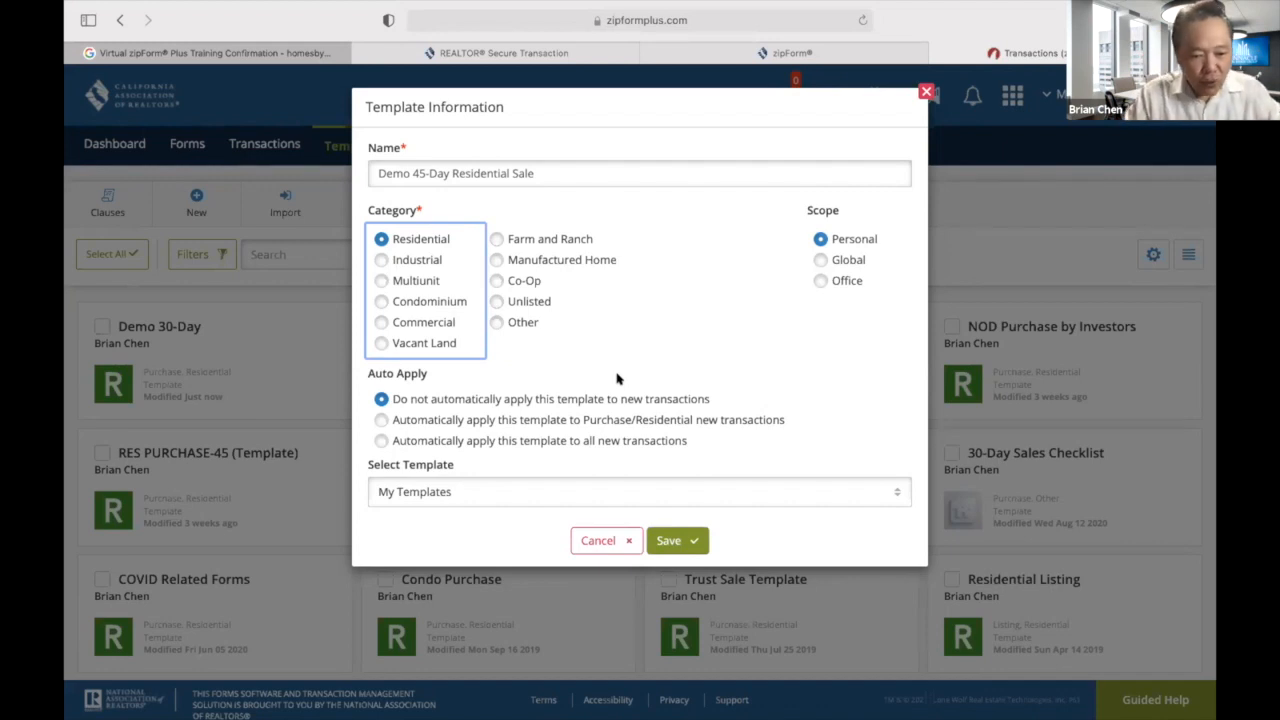
Base the Demo 45-Day Residential Sale template on Personal - Demo 30-Day and save it.
{"action": "left_click", "coordinate": [897, 489]}
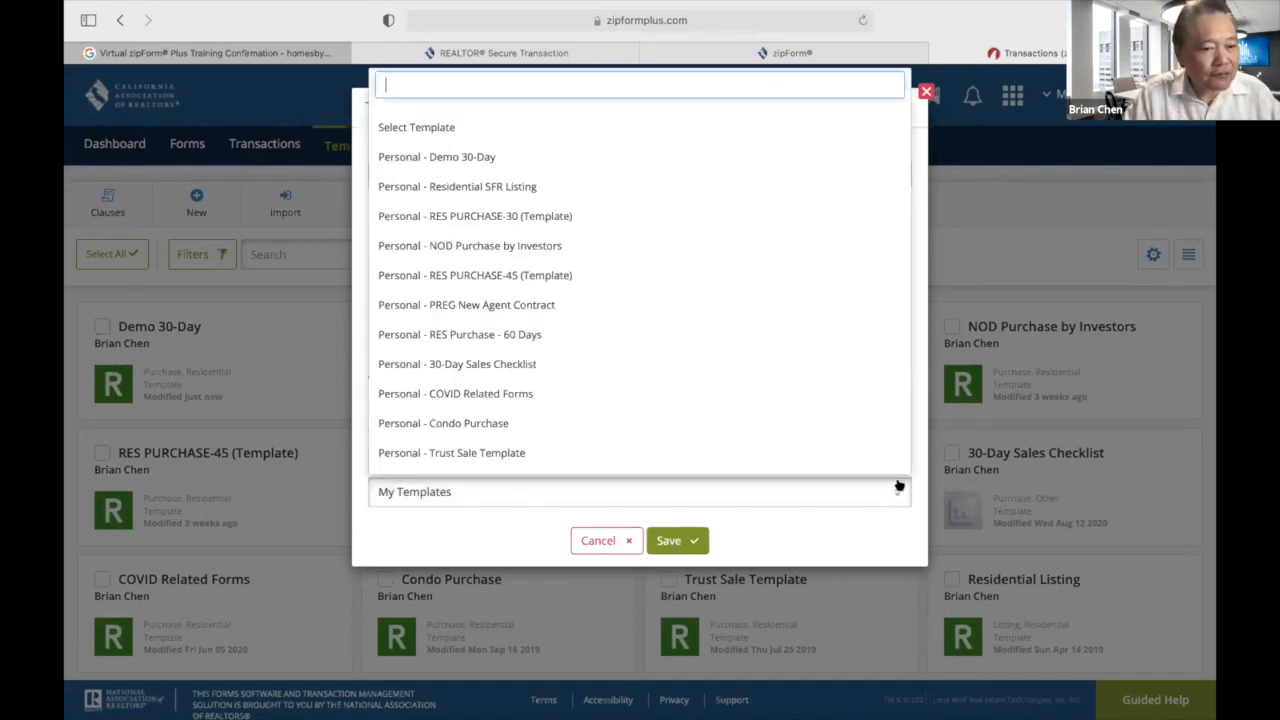
{"action": "left_click", "coordinate": [473, 158]}
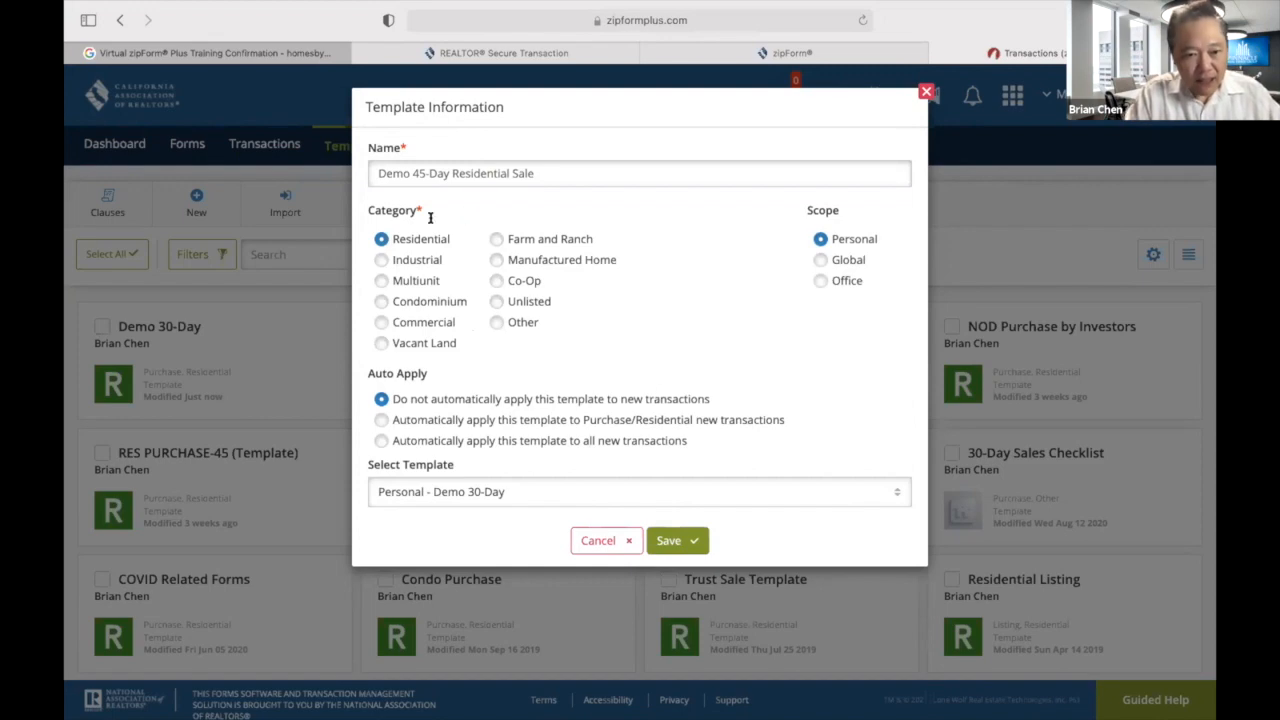
{"action": "left_click", "coordinate": [668, 541]}
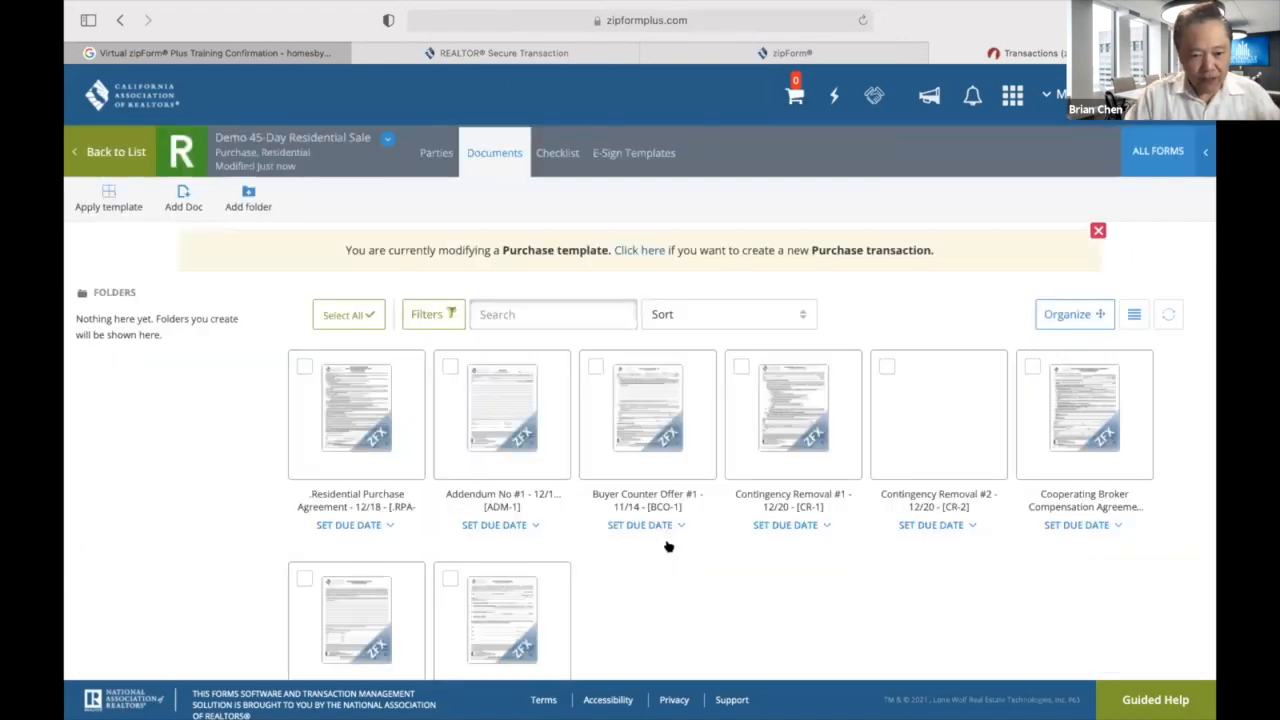
In the Residential Purchase Agreement, change paragraph 1D close of escrow from 30 to 45 days after acceptance.
{"action": "left_click", "coordinate": [368, 433]}
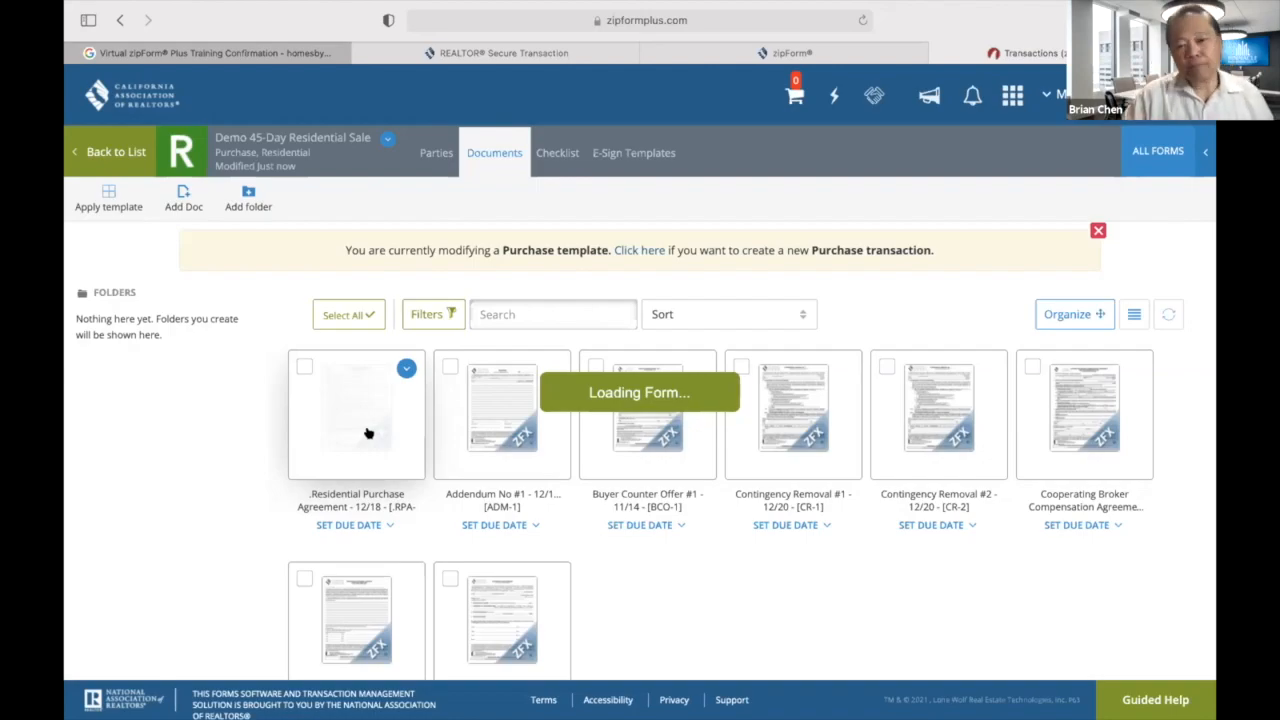
{"action": "scroll", "coordinate": [368, 433], "scroll_direction": "down", "scroll_amount": 20}
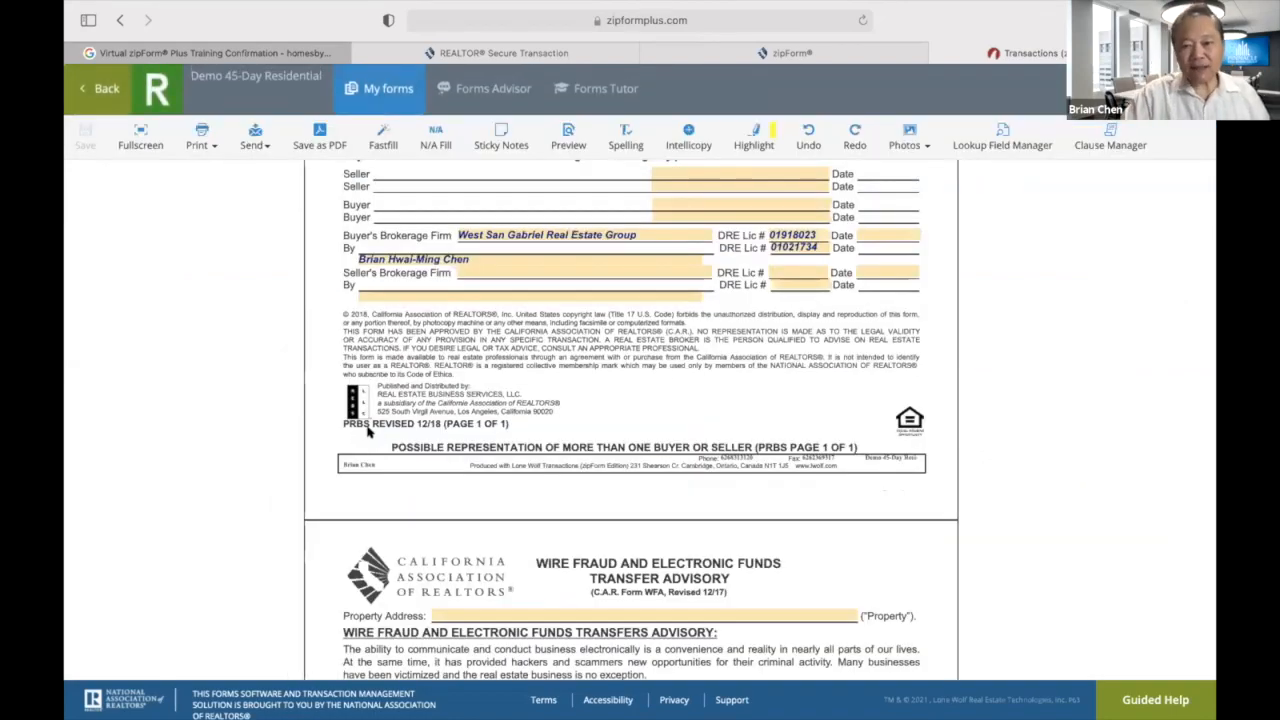
{"action": "scroll", "coordinate": [369, 432], "scroll_direction": "up", "scroll_amount": 8}
{"action": "scroll", "coordinate": [368, 432], "scroll_direction": "down", "scroll_amount": 15}
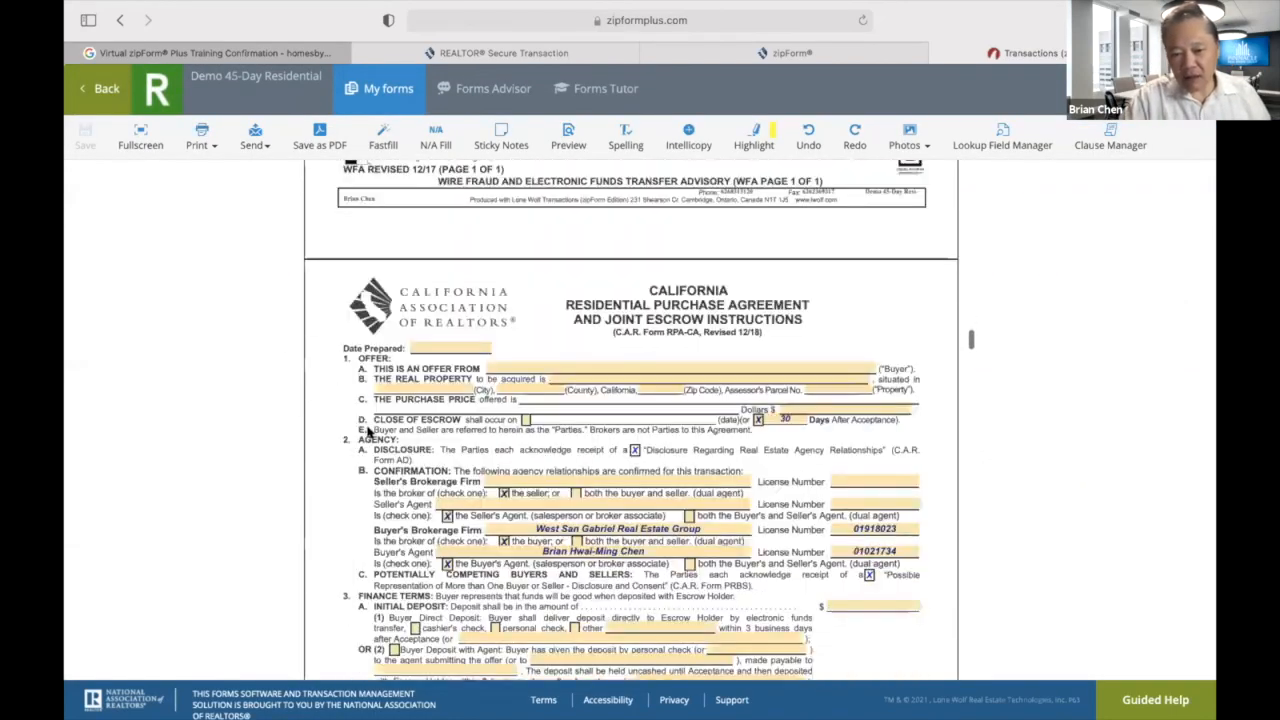
{"action": "scroll", "coordinate": [368, 432], "scroll_direction": "up", "scroll_amount": 1}
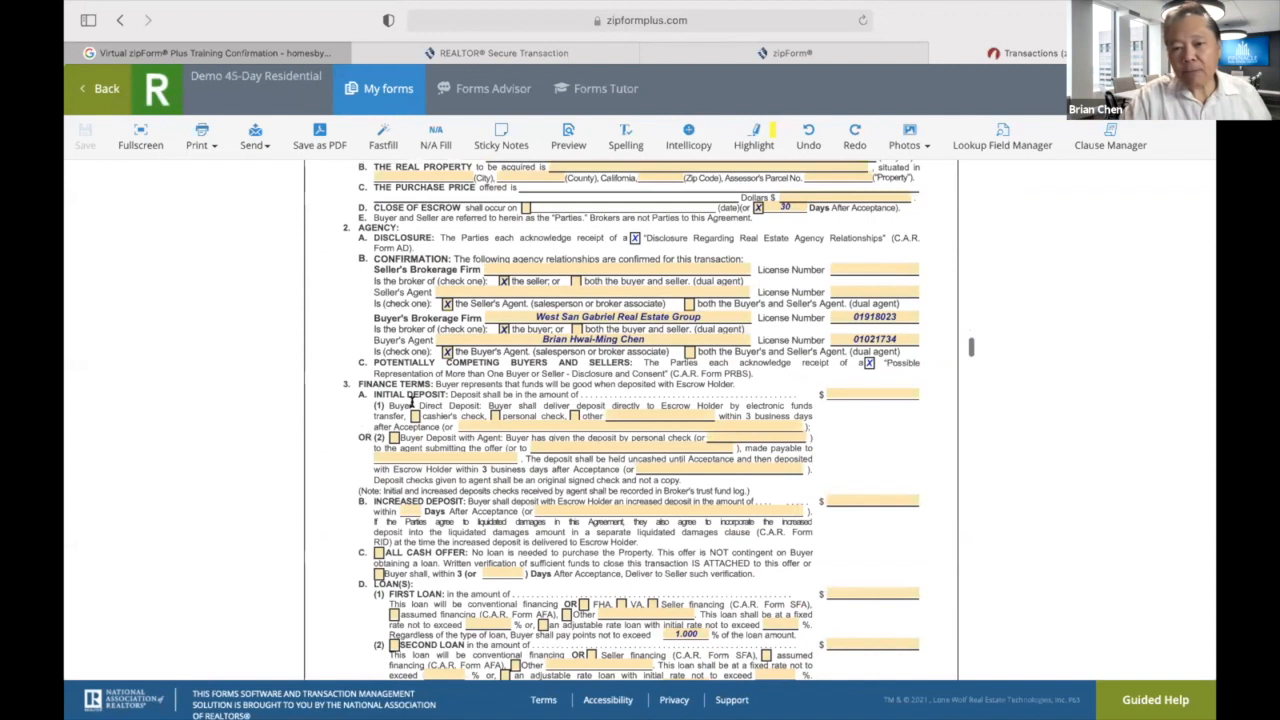
{"action": "left_click", "coordinate": [790, 204]}
{"action": "key", "text": "BackSpace"}
{"action": "key", "text": "BackSpace"}
{"action": "type", "text": "45"}
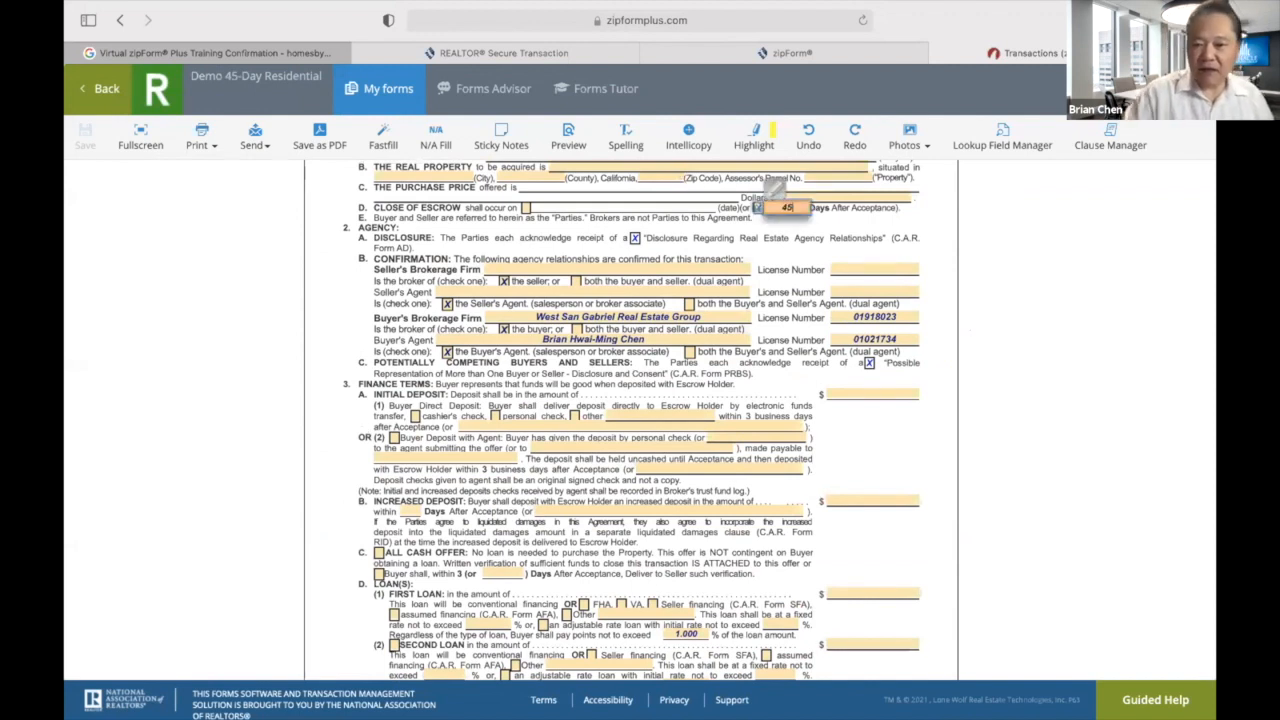
{"action": "left_click", "coordinate": [878, 444]}
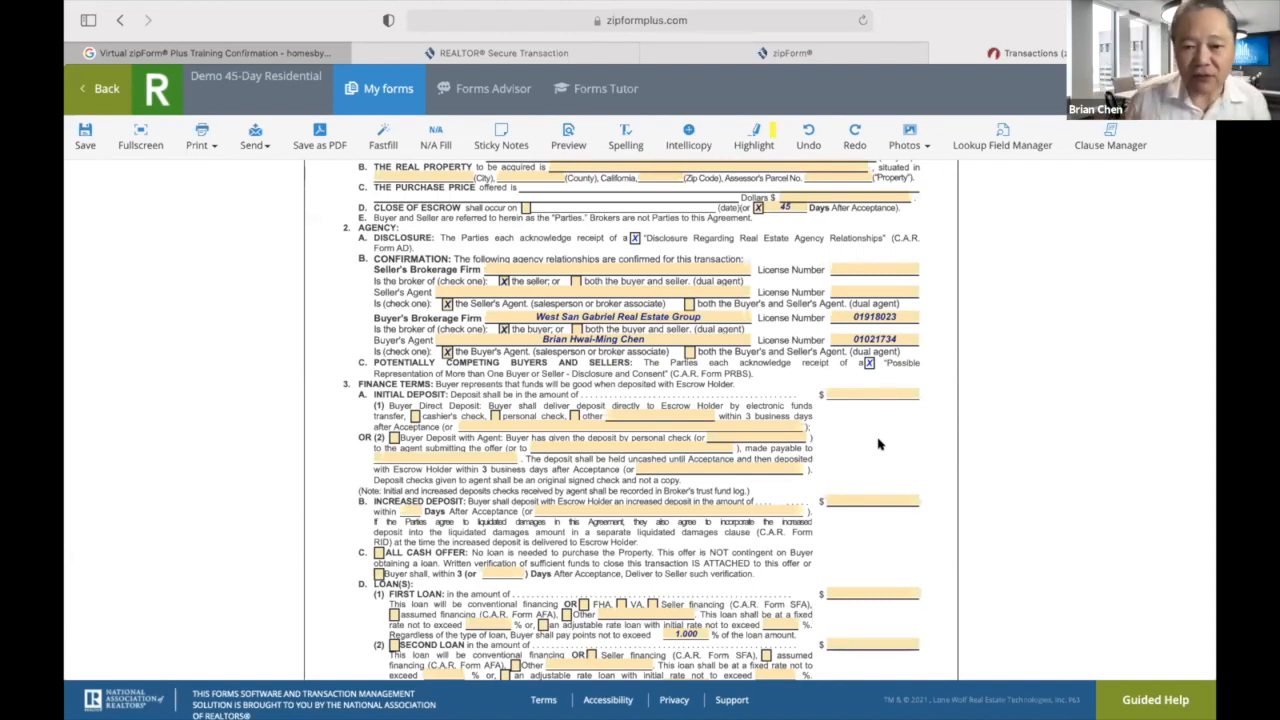
{"action": "scroll", "coordinate": [879, 444], "scroll_direction": "down", "scroll_amount": 10}
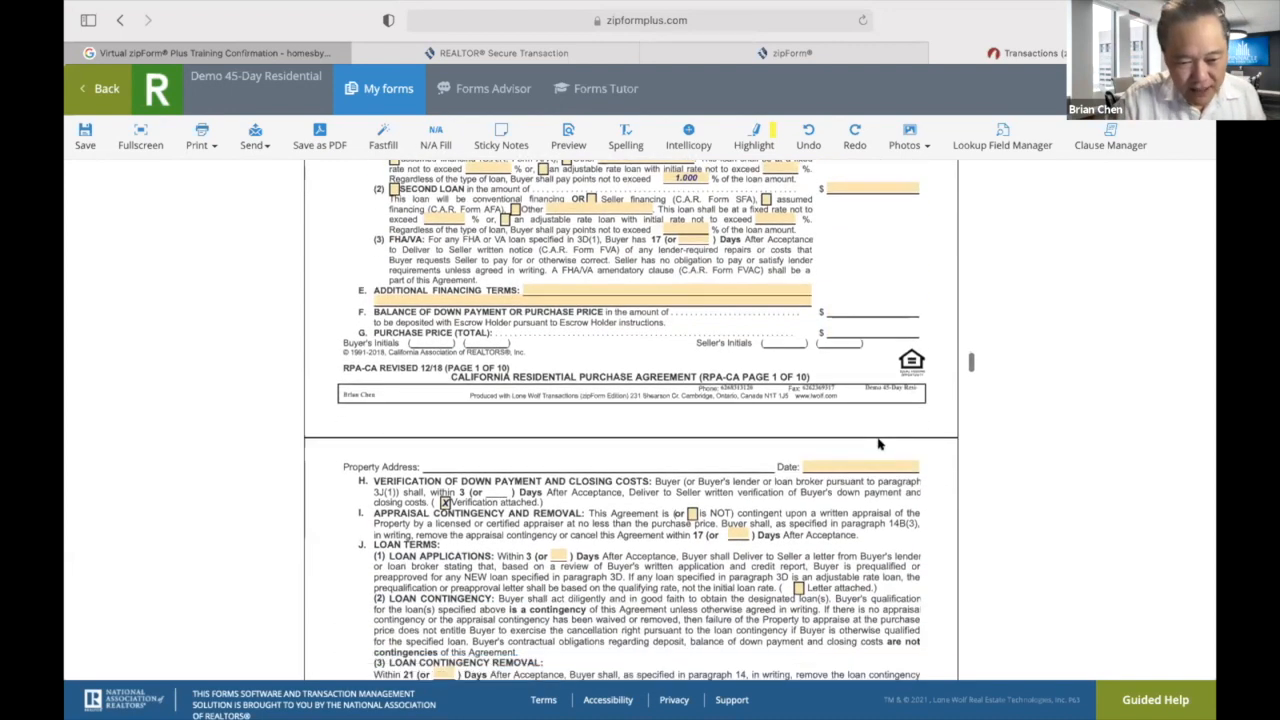
Enter 35 in the paragraph 3J(3) Loan Contingency Removal '(or __) Days' field.
{"action": "scroll", "coordinate": [879, 444], "scroll_direction": "down", "scroll_amount": 5}
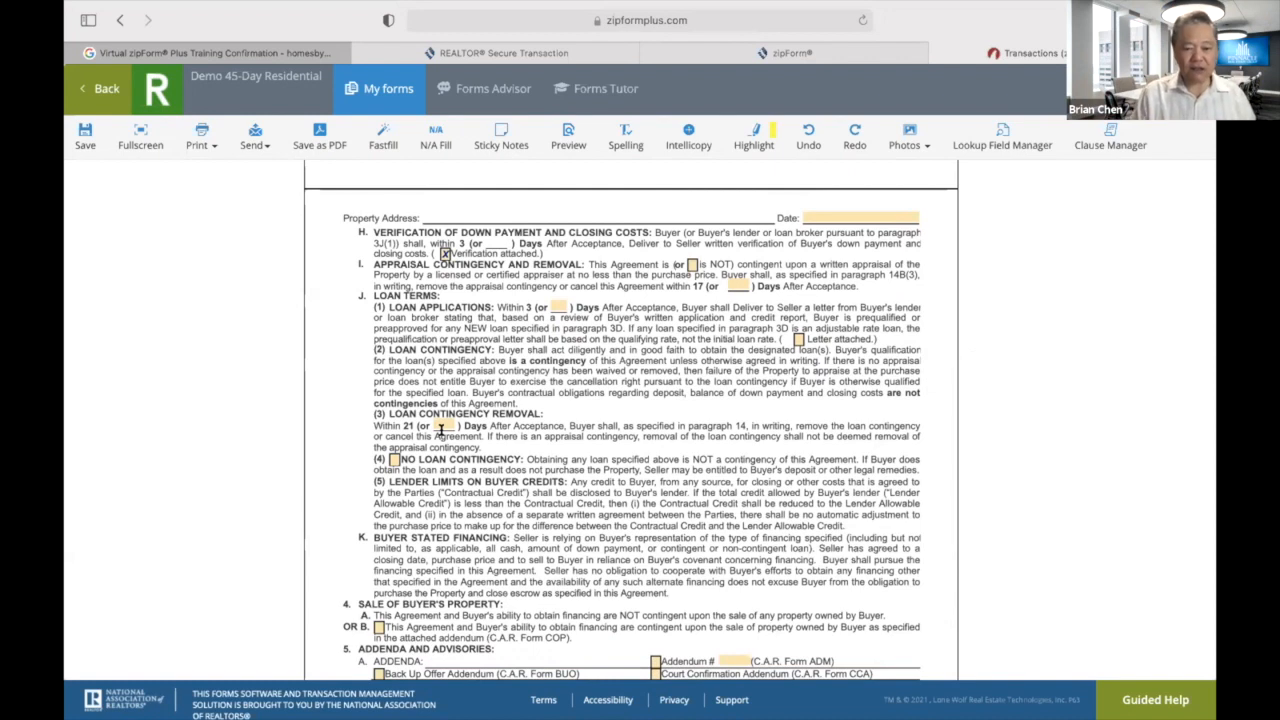
{"action": "left_click", "coordinate": [440, 426]}
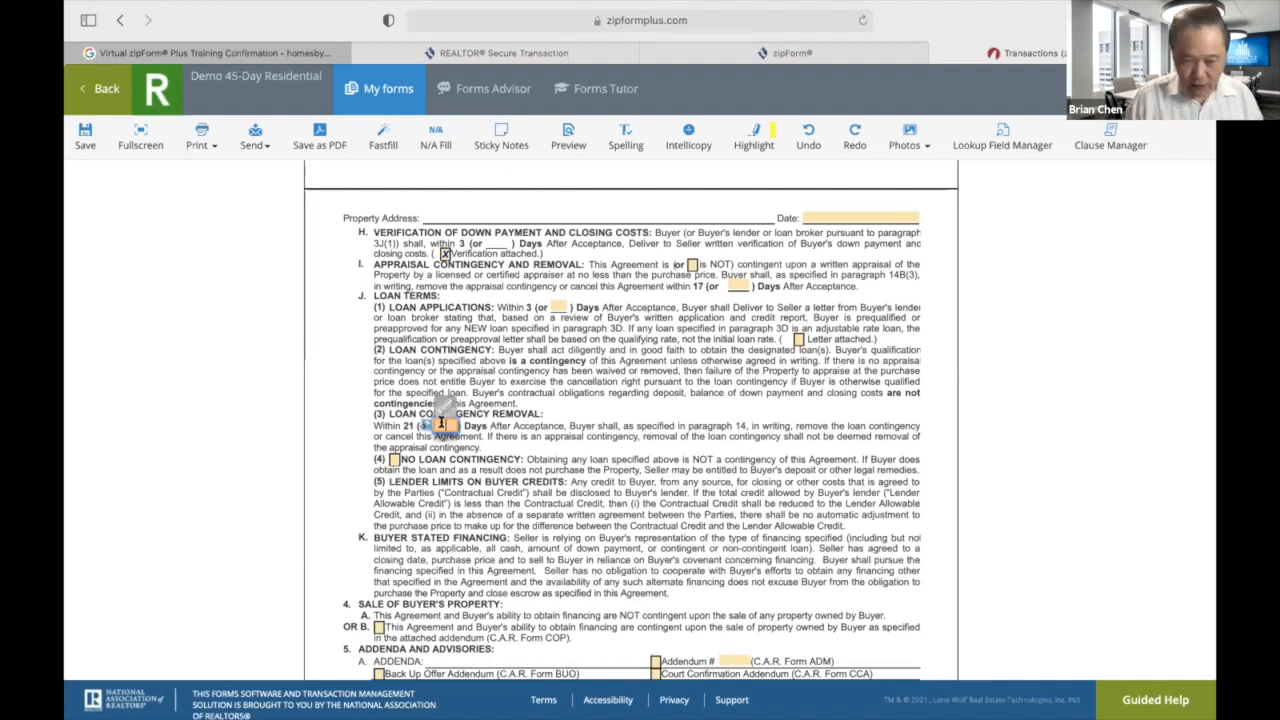
{"action": "type", "text": "30"}
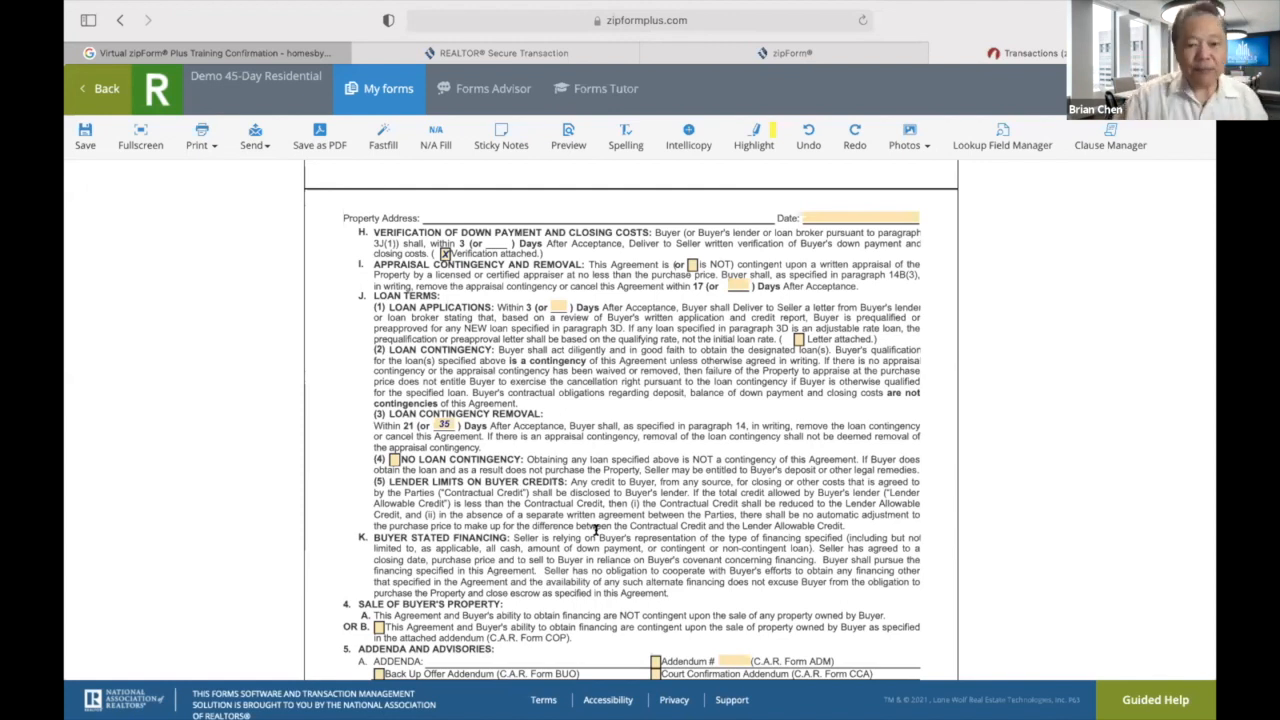
{"action": "left_click", "coordinate": [445, 422]}
{"action": "type", "text": "33"}
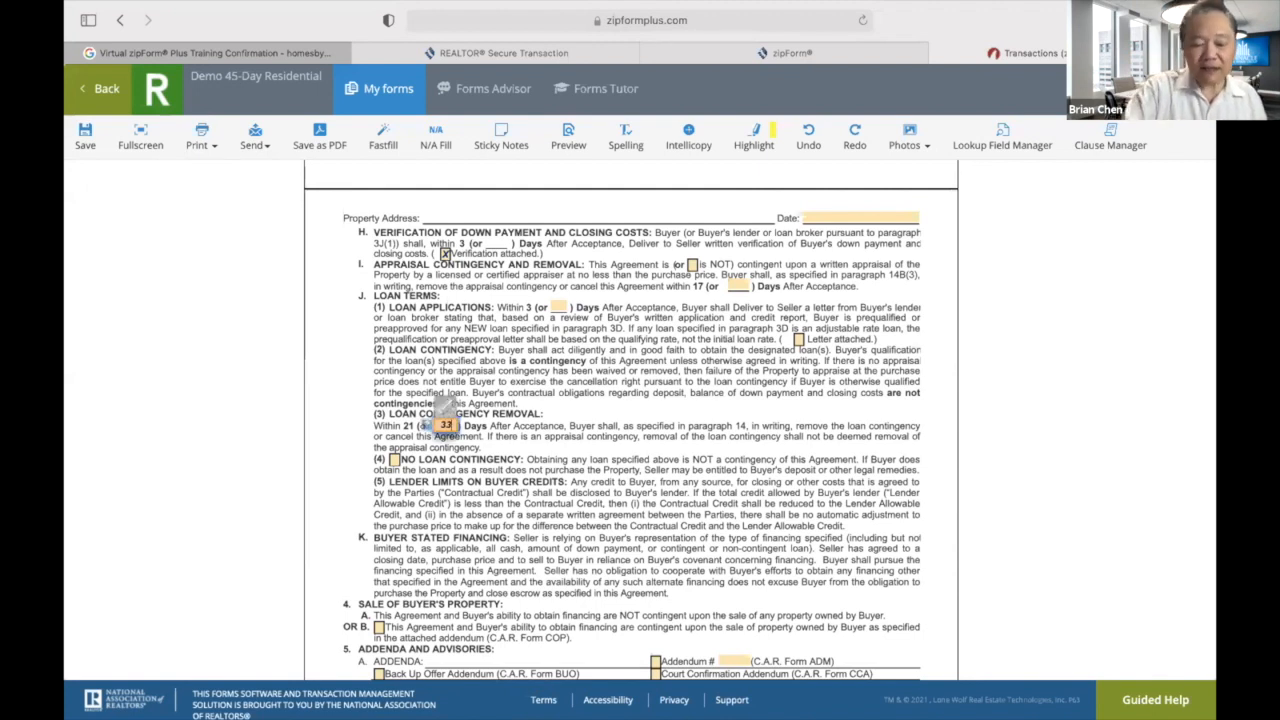
{"action": "key", "text": "BackSpace"}
{"action": "key", "text": "BackSpace"}
{"action": "type", "text": "30"}
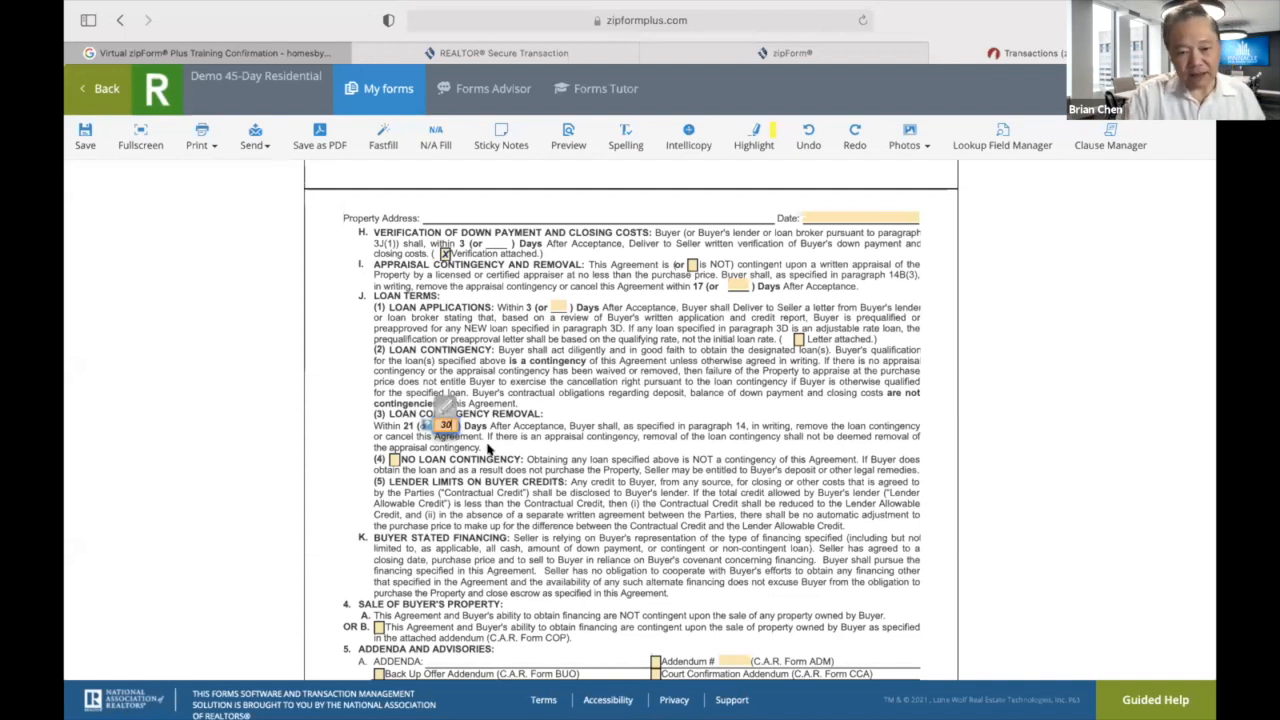
{"action": "key", "text": "BackSpace"}
{"action": "type", "text": "5"}
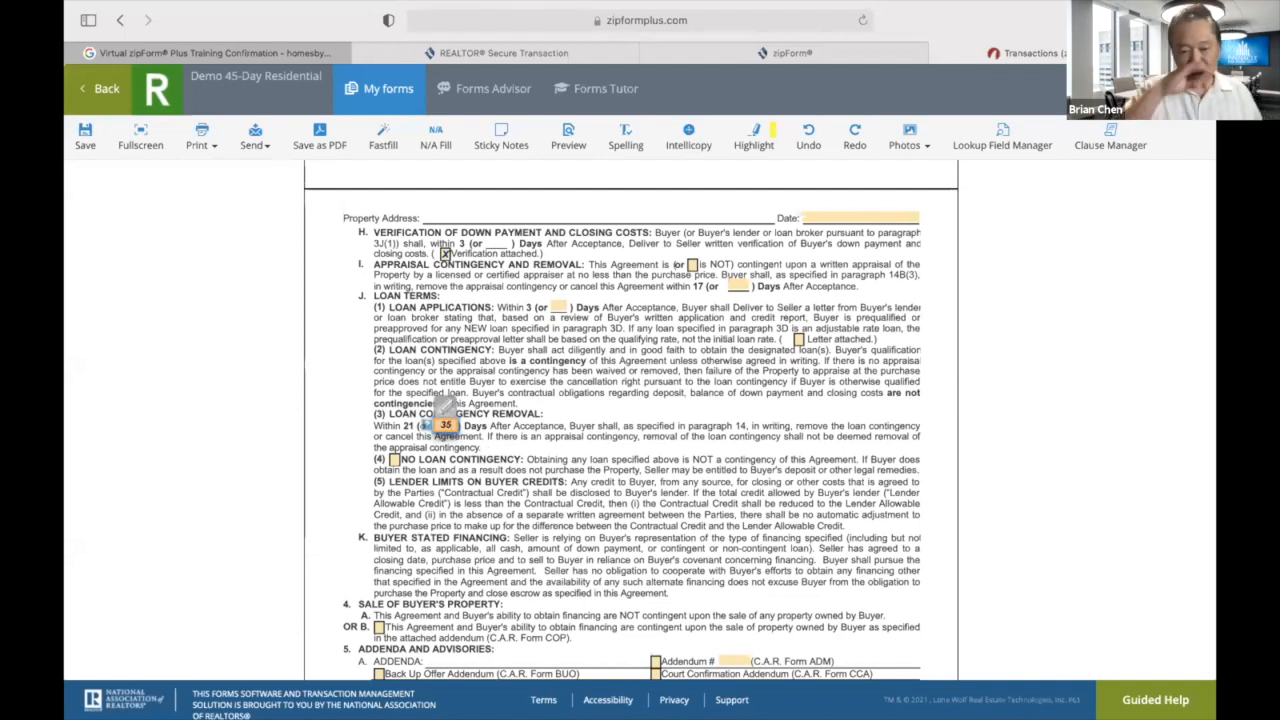
{"action": "left_click", "coordinate": [557, 494]}
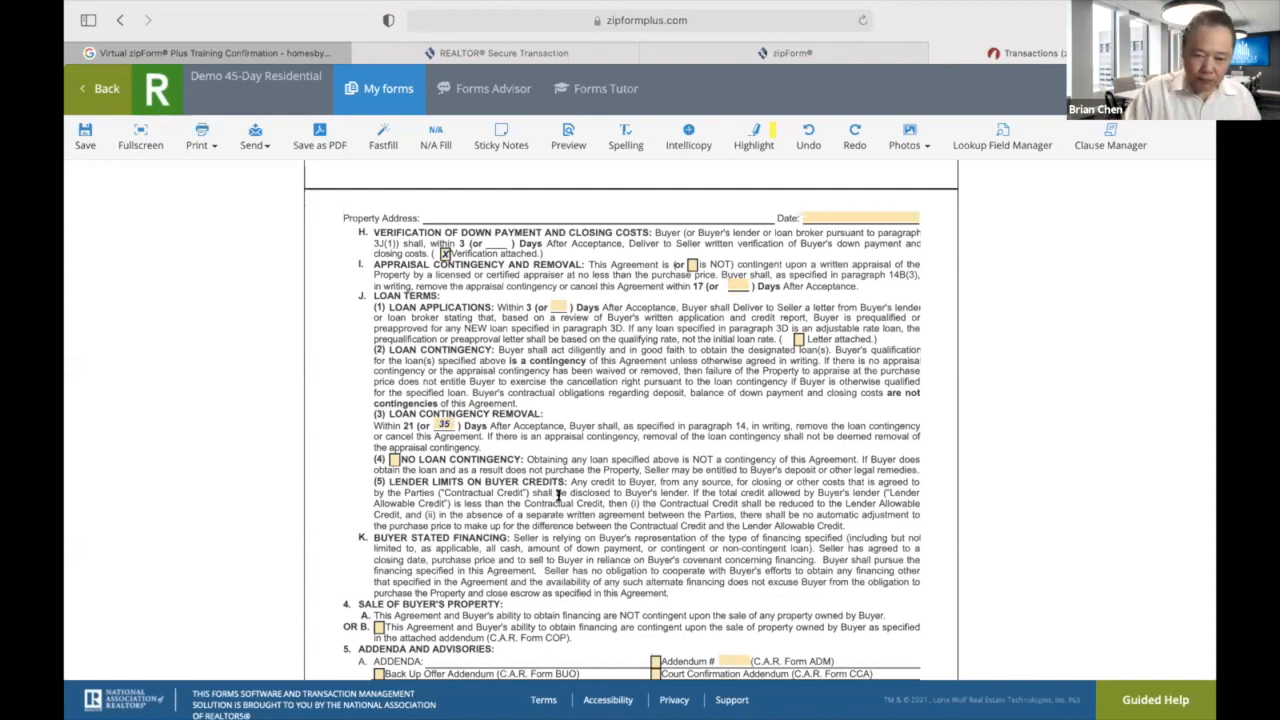
{"action": "scroll", "coordinate": [557, 494], "scroll_direction": "down", "scroll_amount": 2}
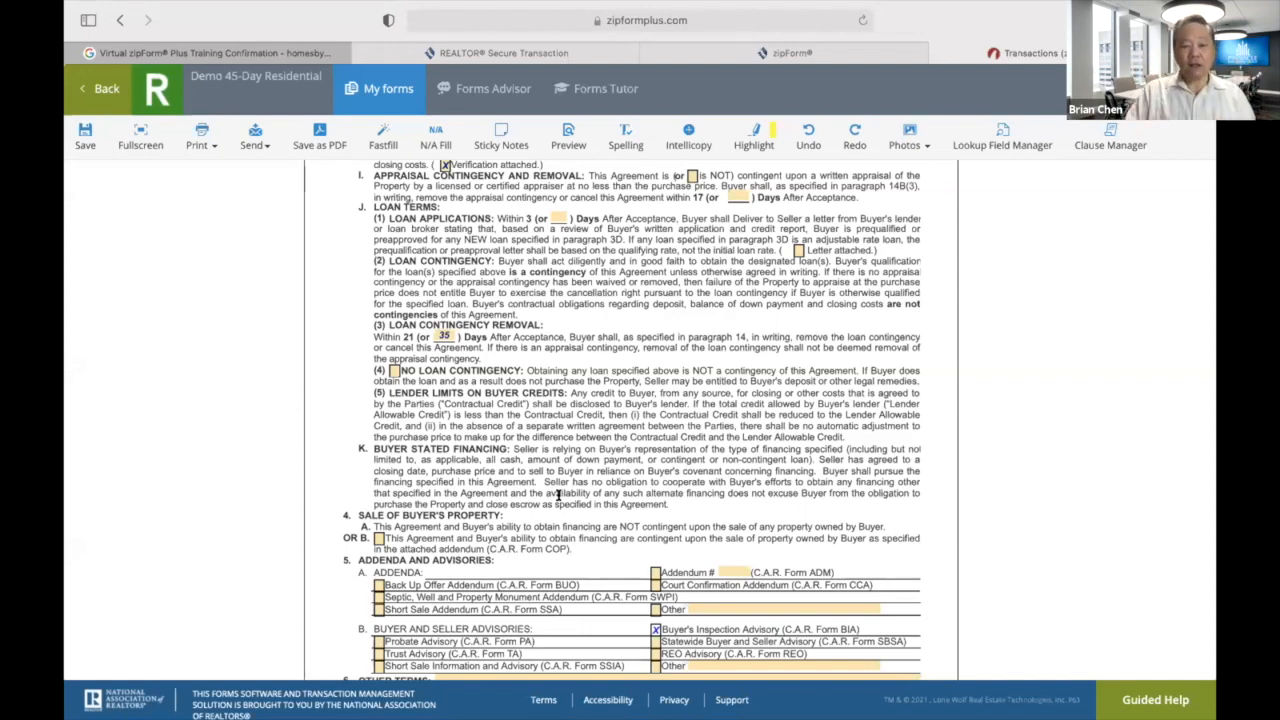
Review the edited purchase agreement, then save it and return to the Demo 45-Day document list.
{"action": "scroll", "coordinate": [558, 497], "scroll_direction": "up", "scroll_amount": 15}
{"action": "scroll", "coordinate": [558, 495], "scroll_direction": "down", "scroll_amount": 10}
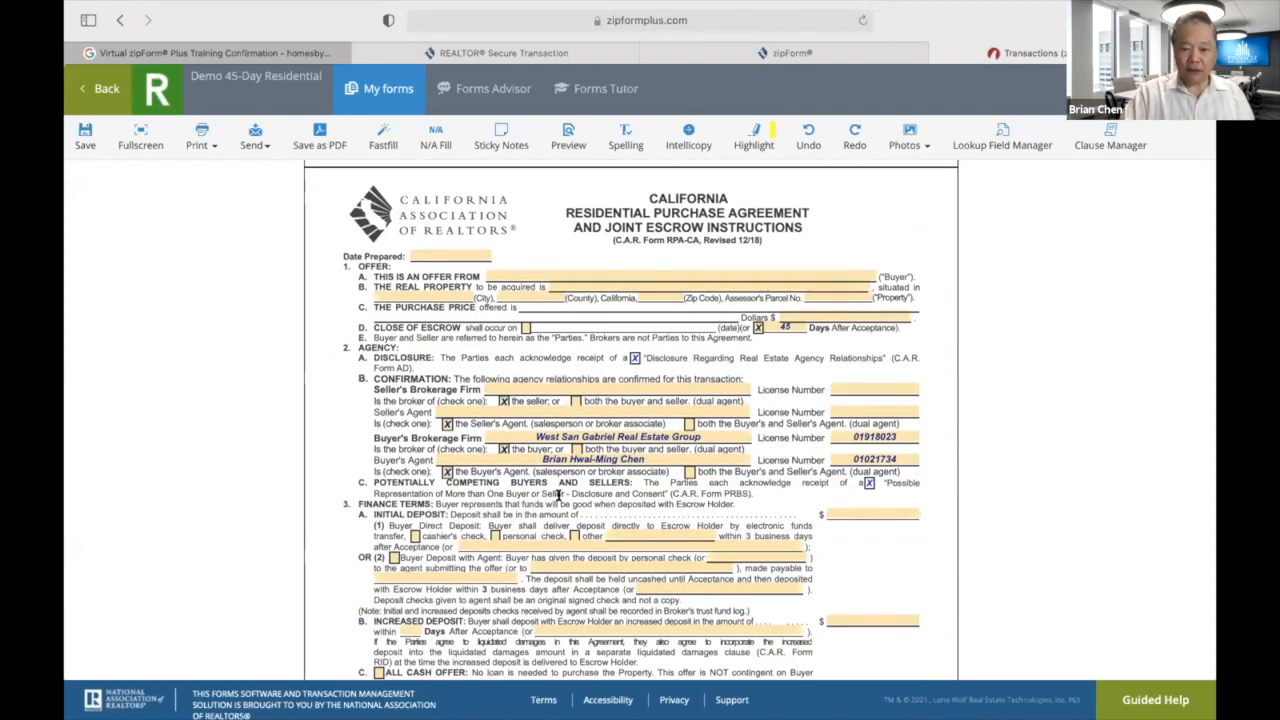
{"action": "scroll", "coordinate": [558, 497], "scroll_direction": "down", "scroll_amount": 15}
{"action": "scroll", "coordinate": [558, 495], "scroll_direction": "down", "scroll_amount": 4}
{"action": "scroll", "coordinate": [558, 497], "scroll_direction": "up", "scroll_amount": 6}
{"action": "scroll", "coordinate": [558, 497], "scroll_direction": "up", "scroll_amount": 1}
{"action": "scroll", "coordinate": [558, 497], "scroll_direction": "down", "scroll_amount": 4}
{"action": "scroll", "coordinate": [558, 497], "scroll_direction": "down", "scroll_amount": 5}
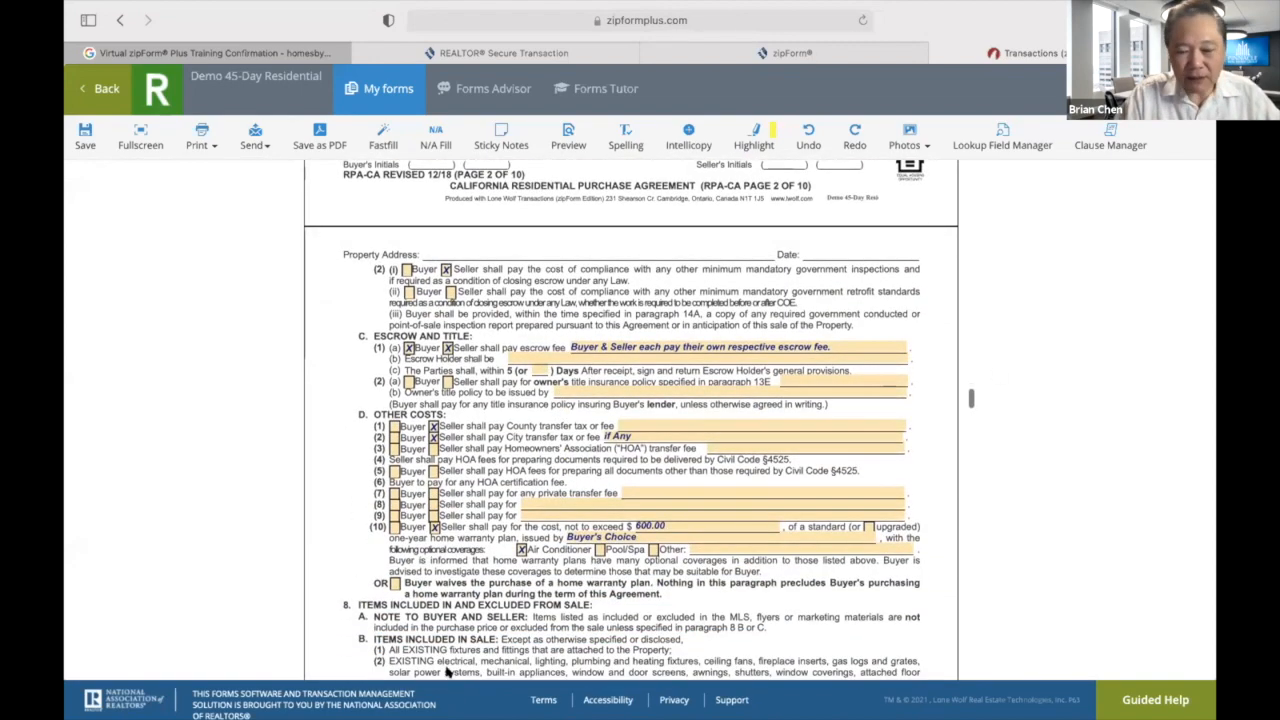
{"action": "scroll", "coordinate": [692, 590], "scroll_direction": "down", "scroll_amount": 5}
{"action": "scroll", "coordinate": [695, 590], "scroll_direction": "down", "scroll_amount": 1}
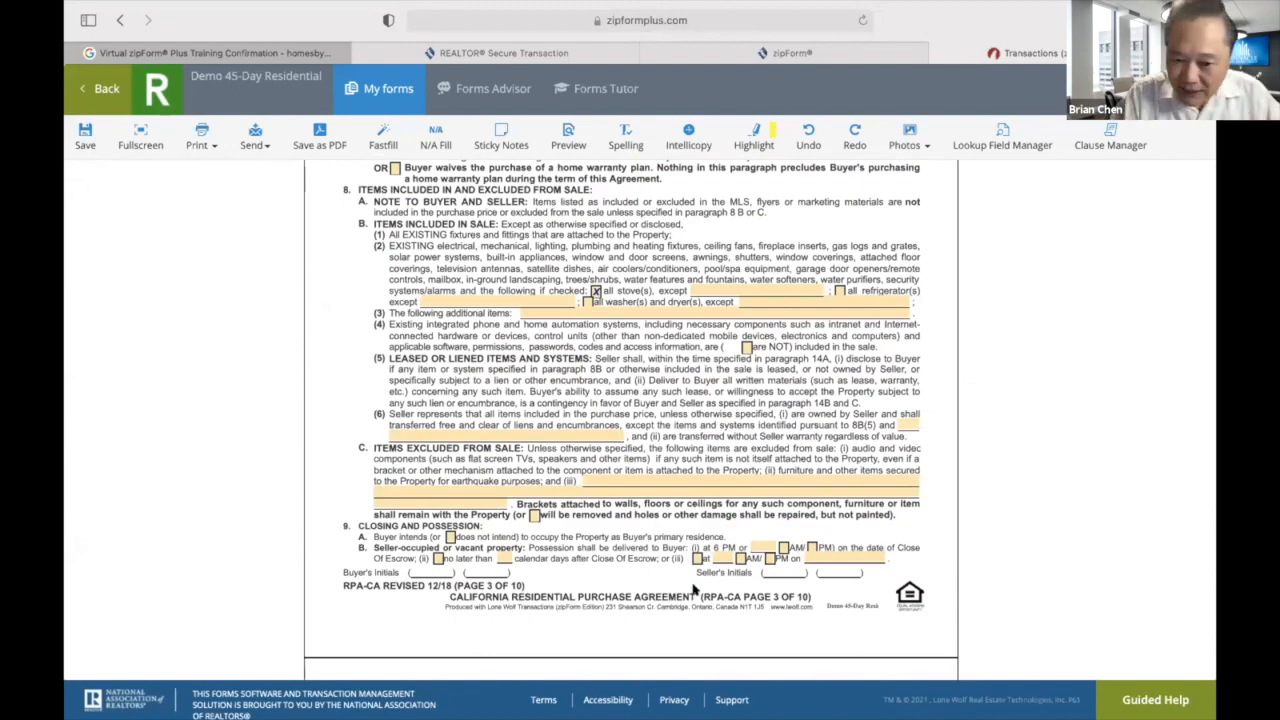
{"action": "scroll", "coordinate": [695, 590], "scroll_direction": "up", "scroll_amount": 7}
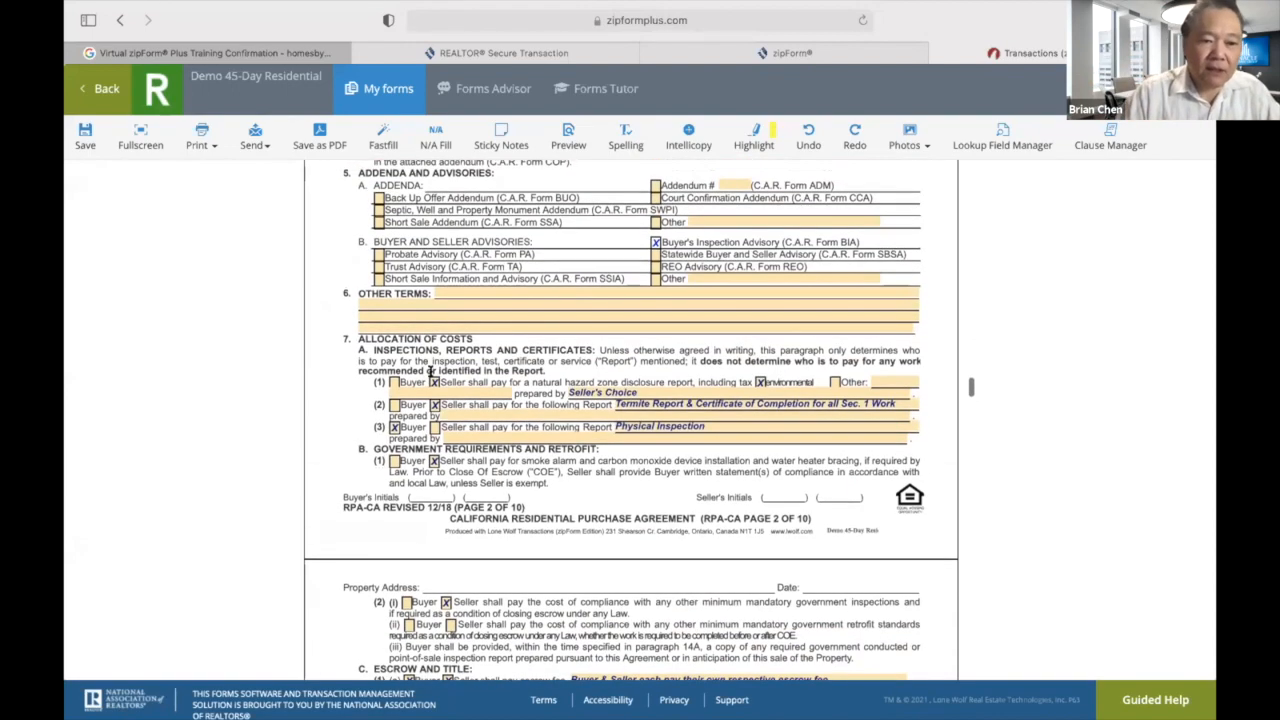
{"action": "left_click", "coordinate": [105, 90]}
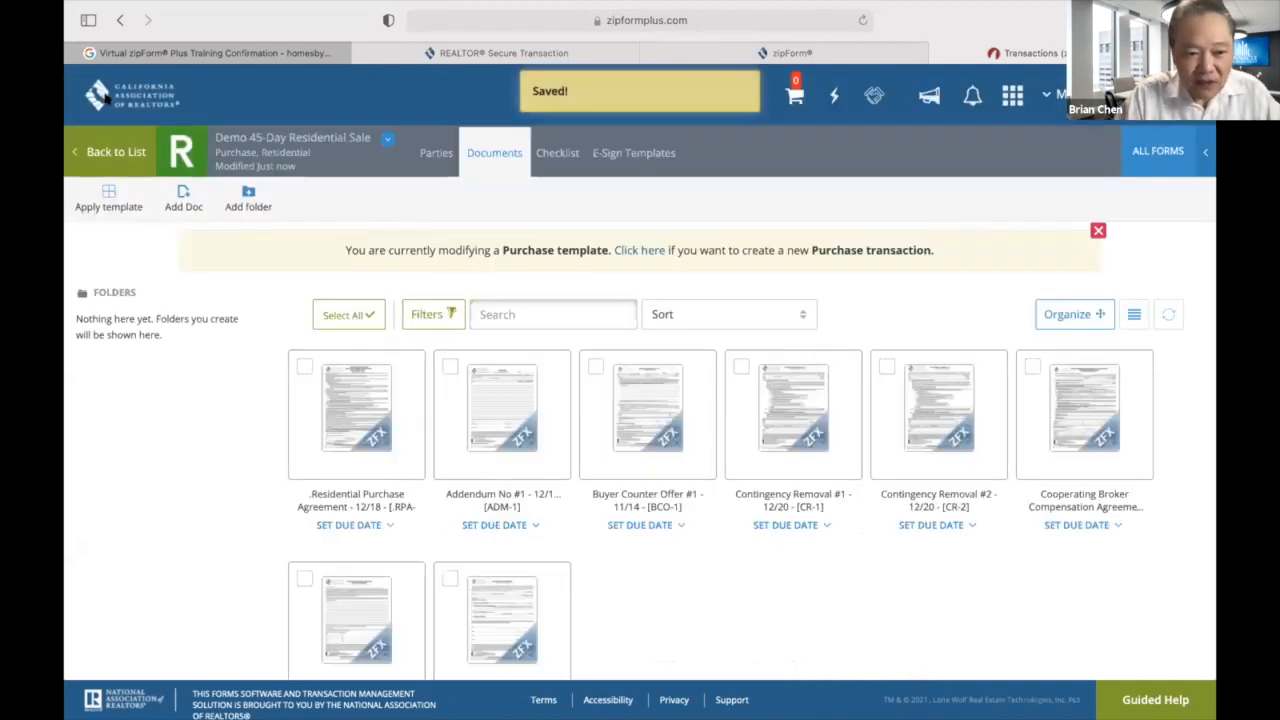
From the Templates list, start a purchase/offer template named 'Demo 30-Day Condo Sale' in the Condominium category.
{"action": "left_click", "coordinate": [108, 158]}
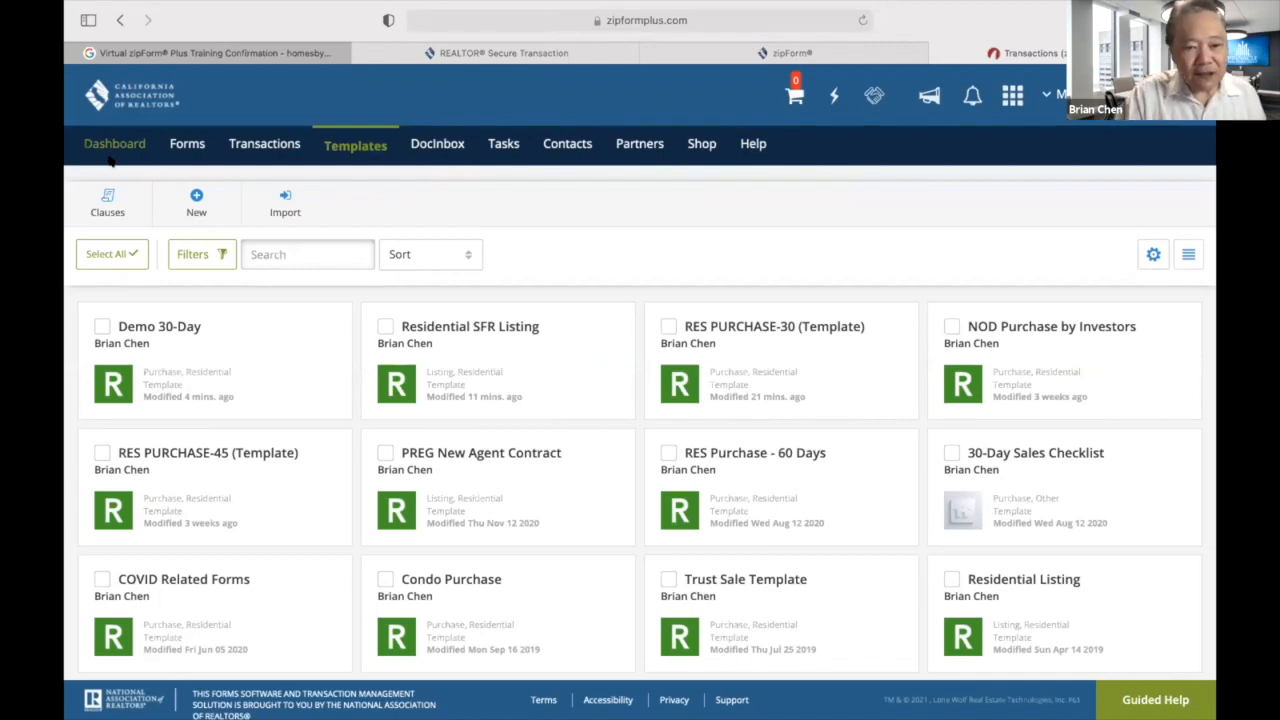
{"action": "left_click", "coordinate": [196, 203]}
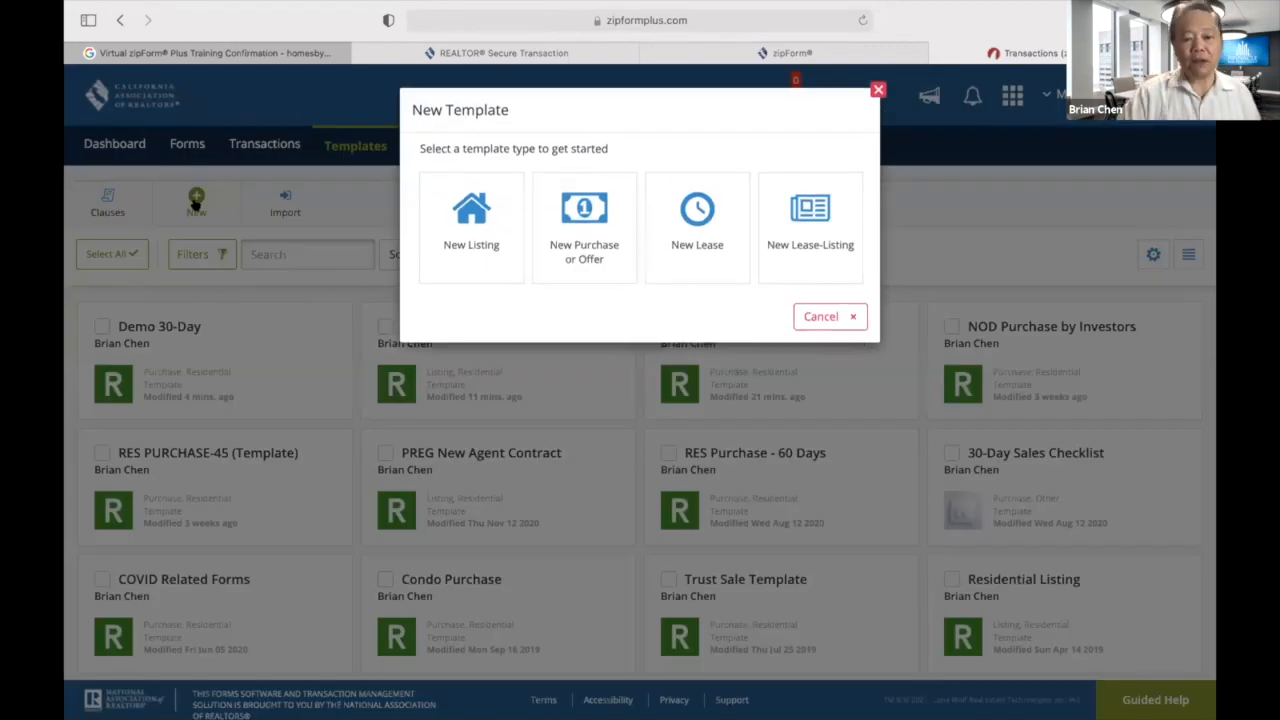
{"action": "left_click", "coordinate": [587, 206]}
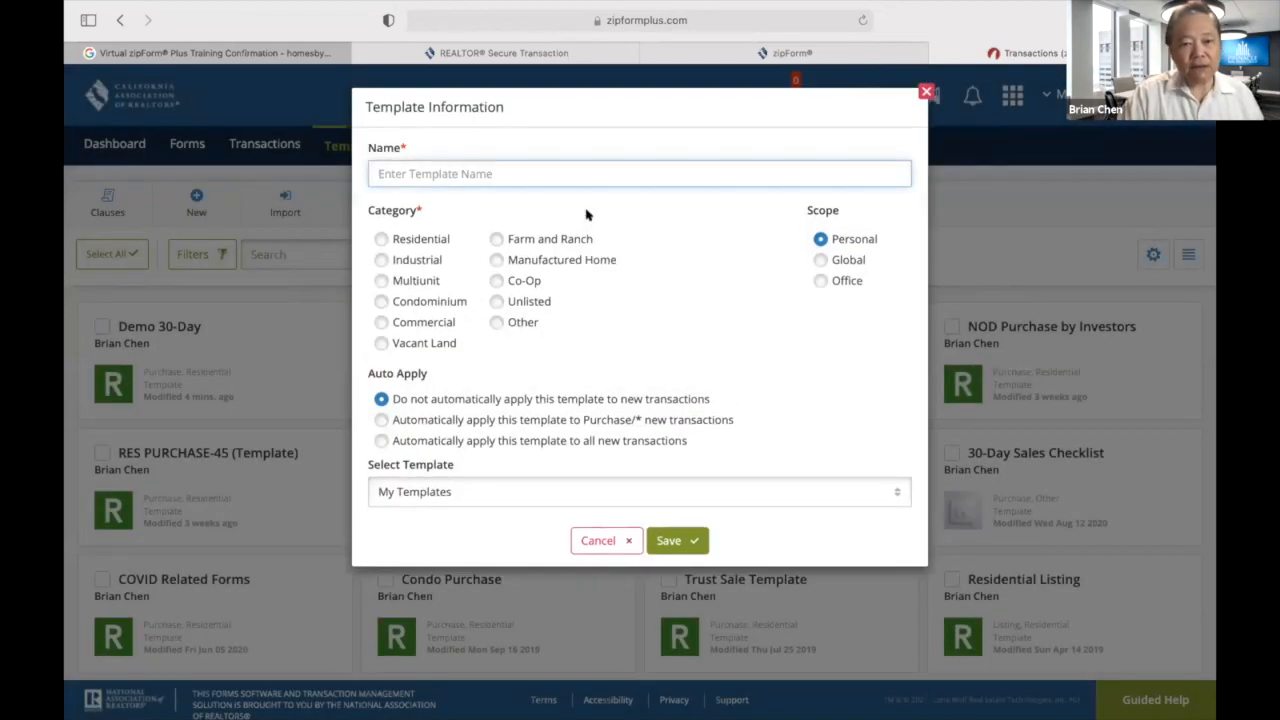
{"action": "type", "text": "Demo 30-Day Condo Sale"}
{"action": "left_click", "coordinate": [381, 240]}
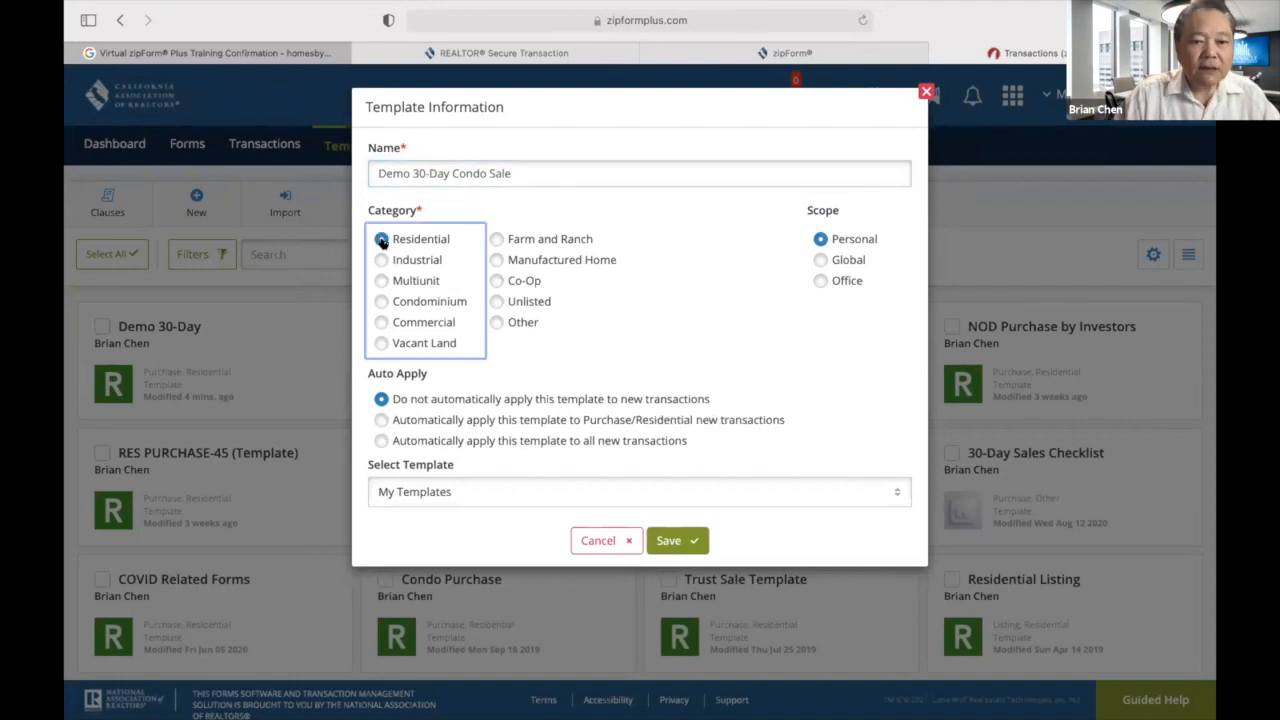
{"action": "left_click", "coordinate": [381, 302]}
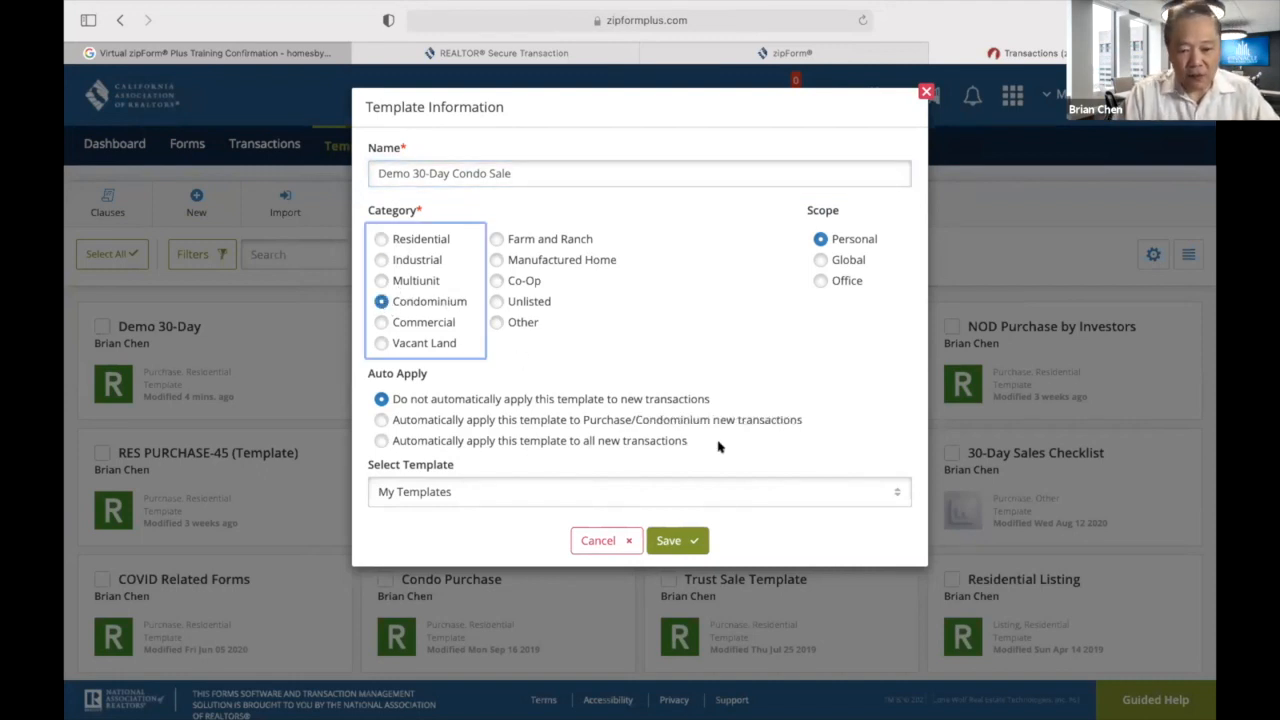
Base the condo template on Personal - Demo 30-Day and save it.
{"action": "left_click", "coordinate": [897, 494]}
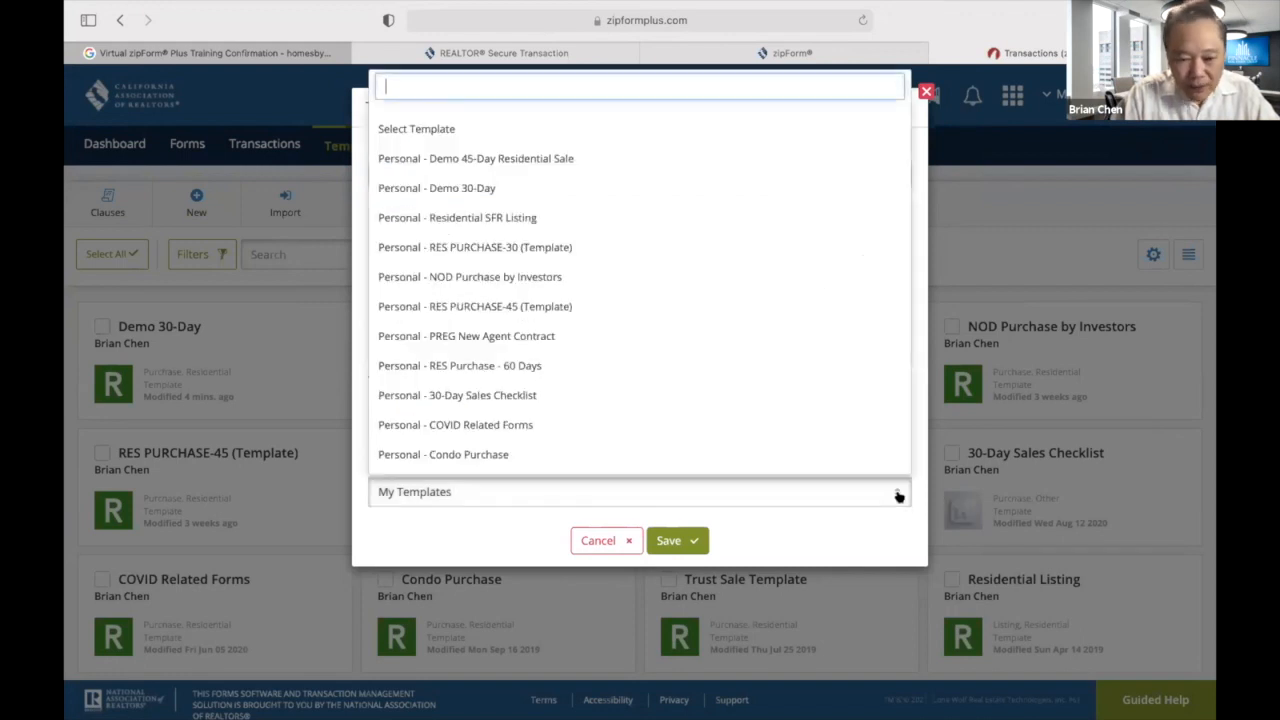
{"action": "left_click", "coordinate": [466, 188]}
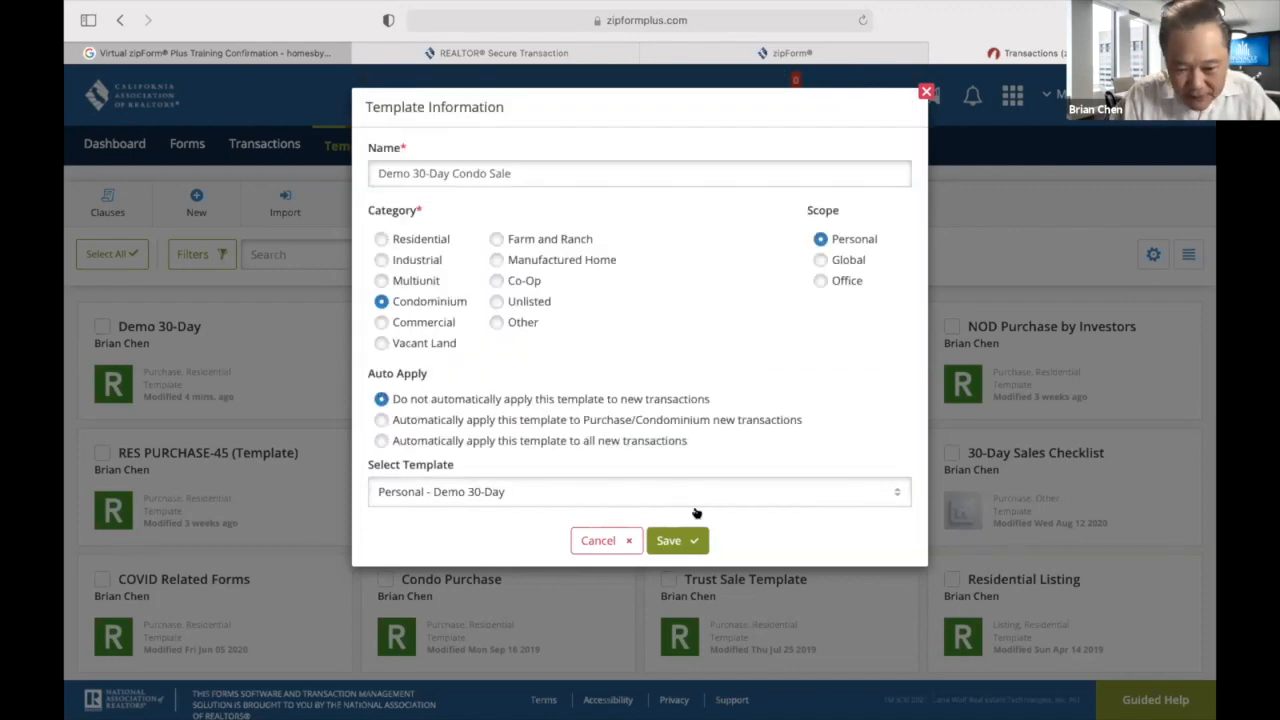
{"action": "left_click", "coordinate": [676, 538]}
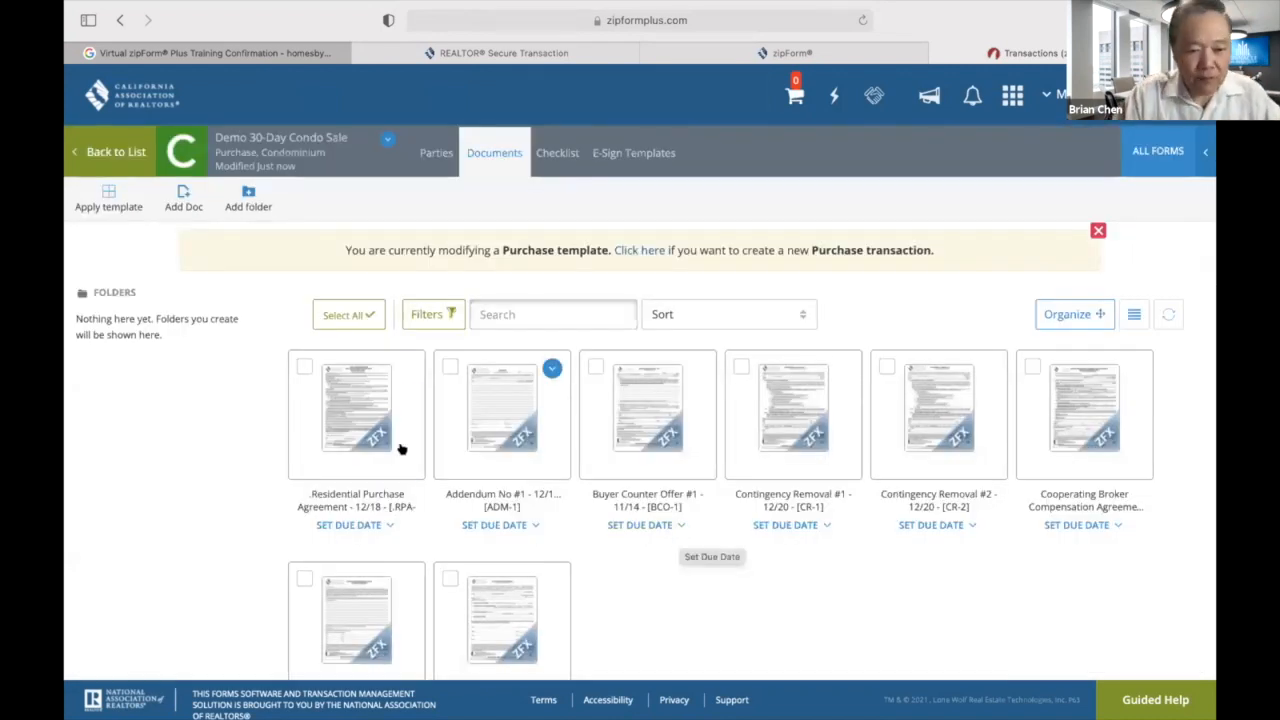
In the purchase agreement's 7D, tick Seller for HOA transfer, HOA document preparation and private transfer fees.
{"action": "left_click", "coordinate": [351, 421]}
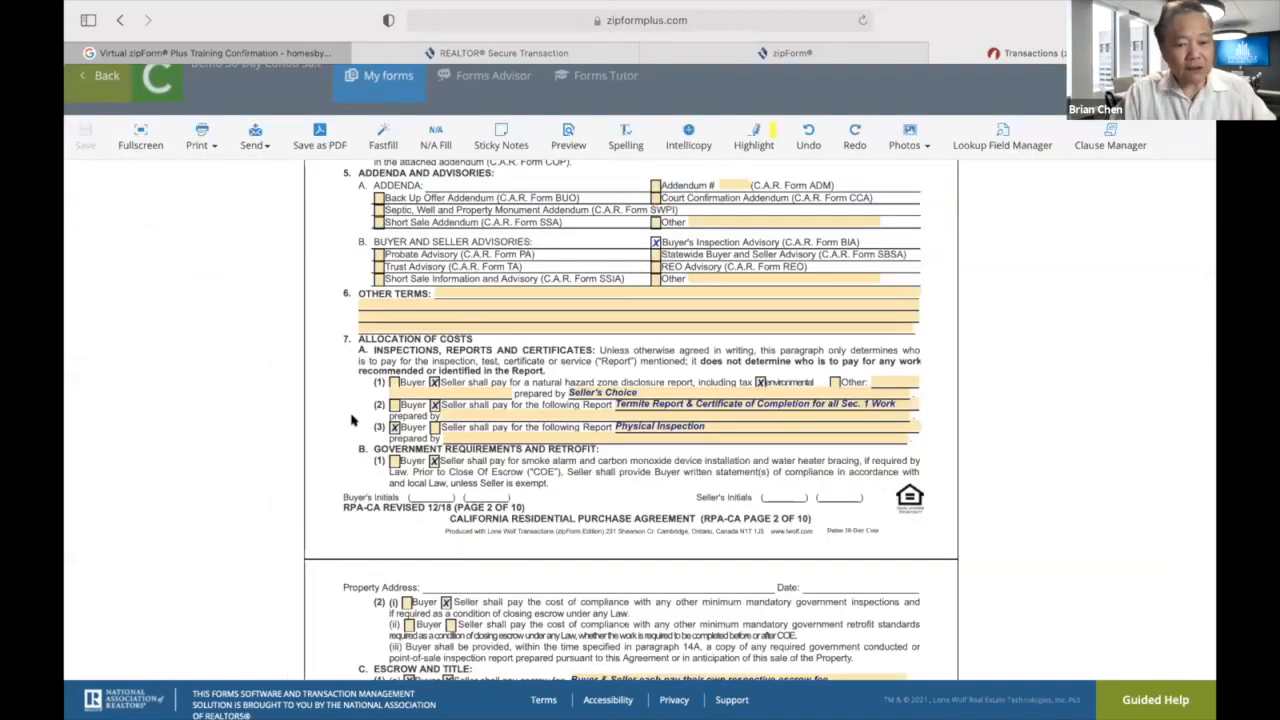
{"action": "scroll", "coordinate": [351, 421], "scroll_direction": "down", "scroll_amount": 1}
{"action": "scroll", "coordinate": [351, 421], "scroll_direction": "down", "scroll_amount": 7}
{"action": "scroll", "coordinate": [355, 415], "scroll_direction": "up", "scroll_amount": 5}
{"action": "scroll", "coordinate": [392, 369], "scroll_direction": "up", "scroll_amount": 3}
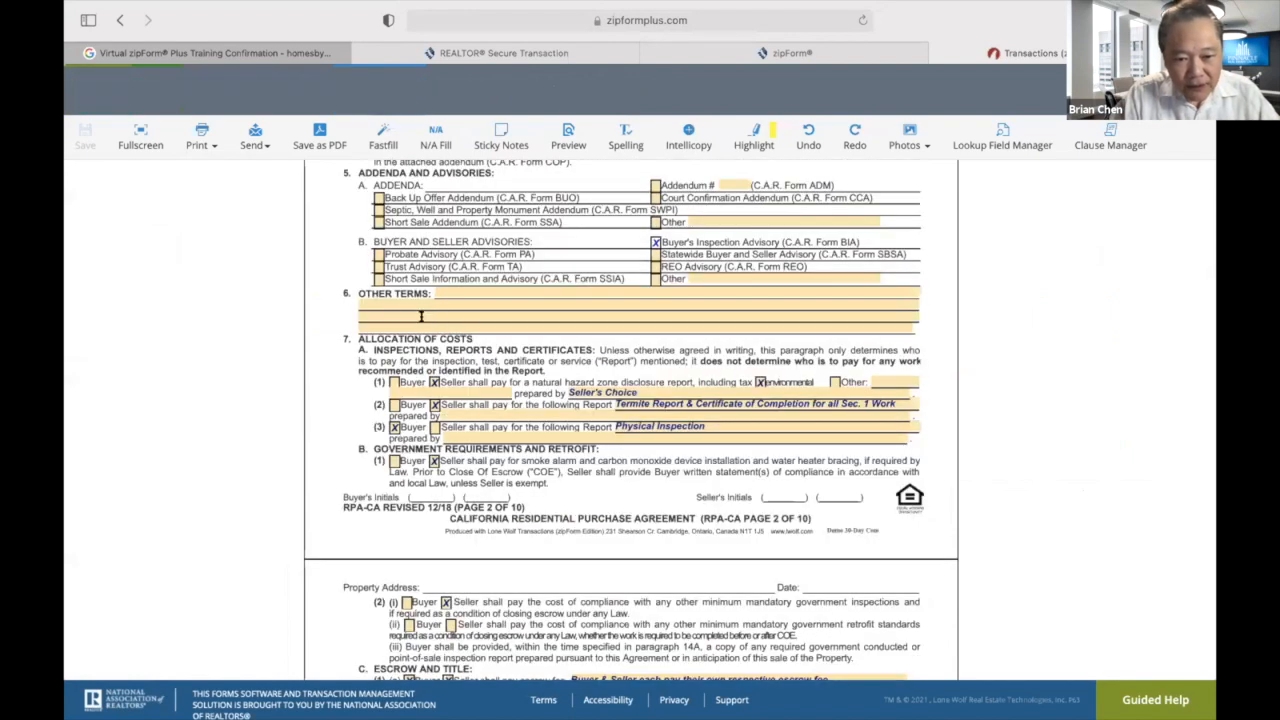
{"action": "scroll", "coordinate": [446, 357], "scroll_direction": "down", "scroll_amount": 3}
{"action": "scroll", "coordinate": [446, 358], "scroll_direction": "up", "scroll_amount": 1}
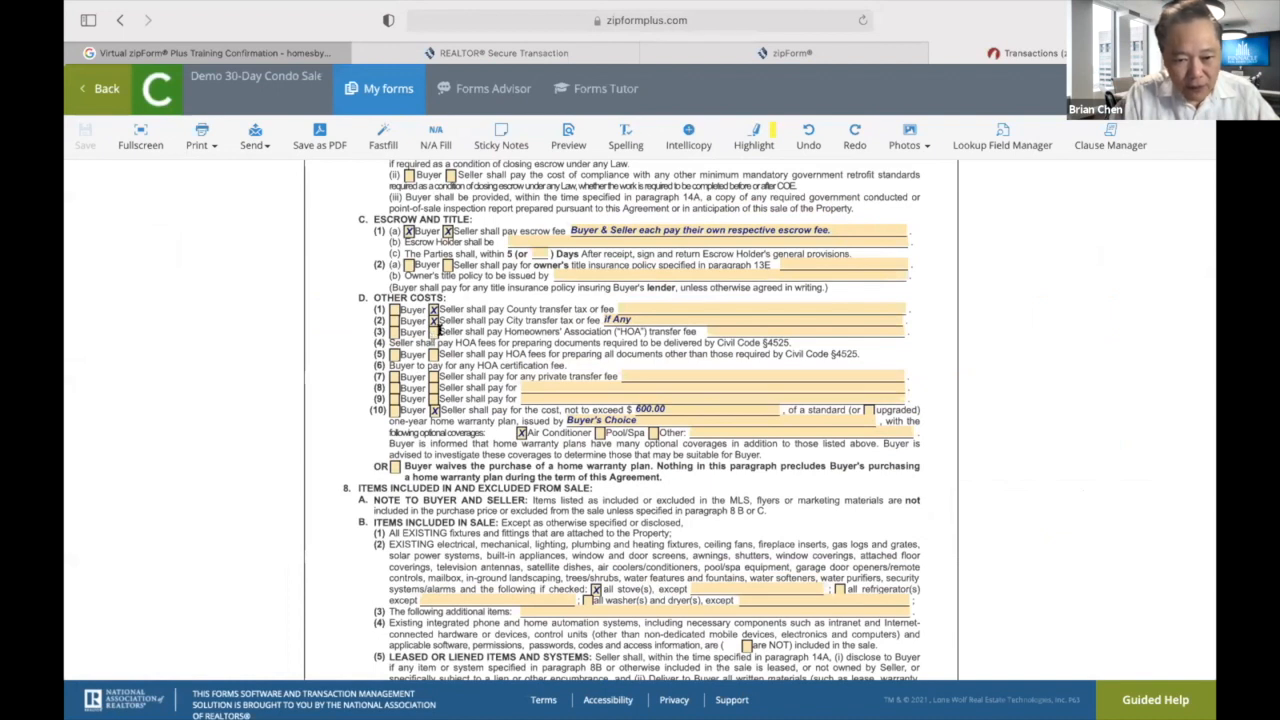
{"action": "left_click", "coordinate": [432, 332]}
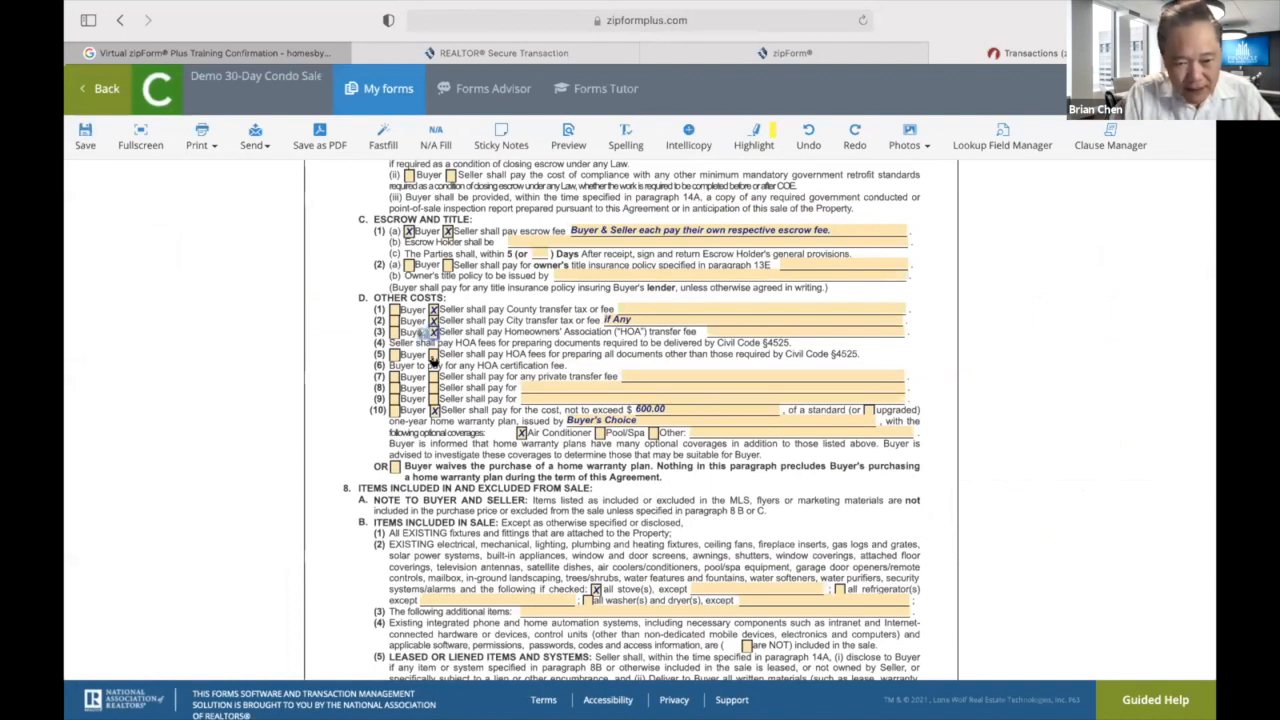
{"action": "left_click", "coordinate": [432, 355]}
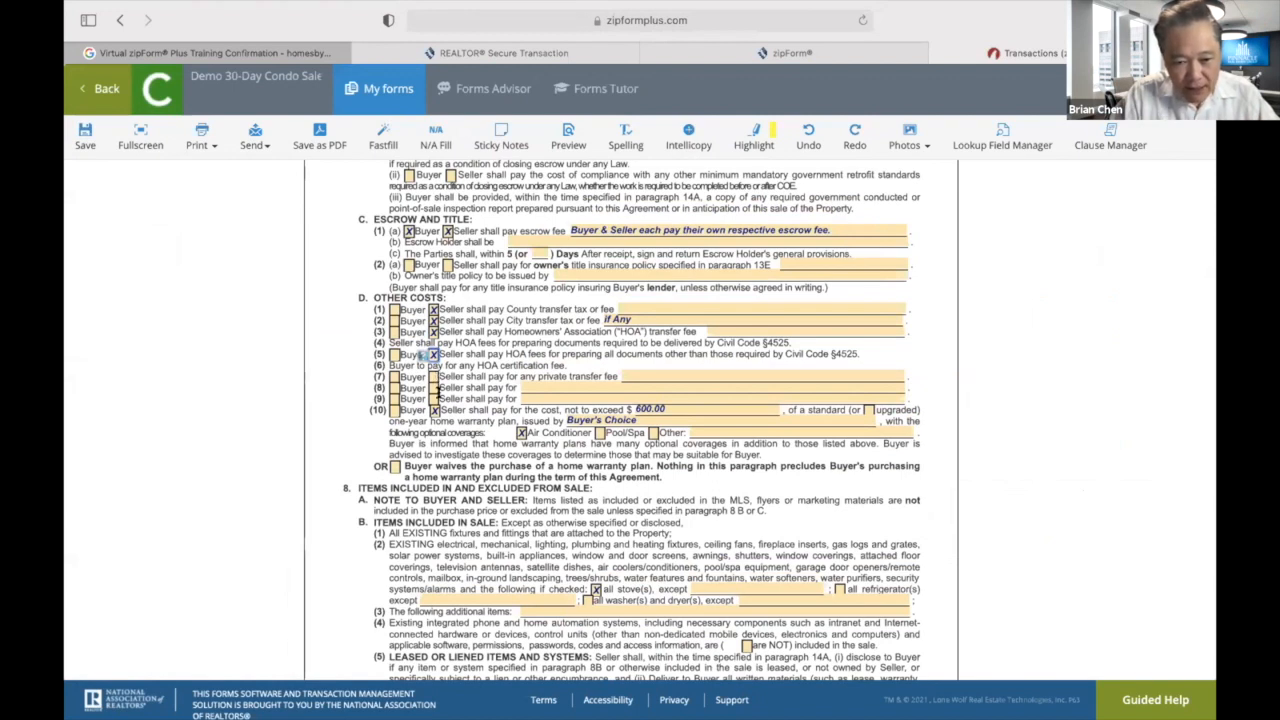
{"action": "left_click", "coordinate": [433, 377]}
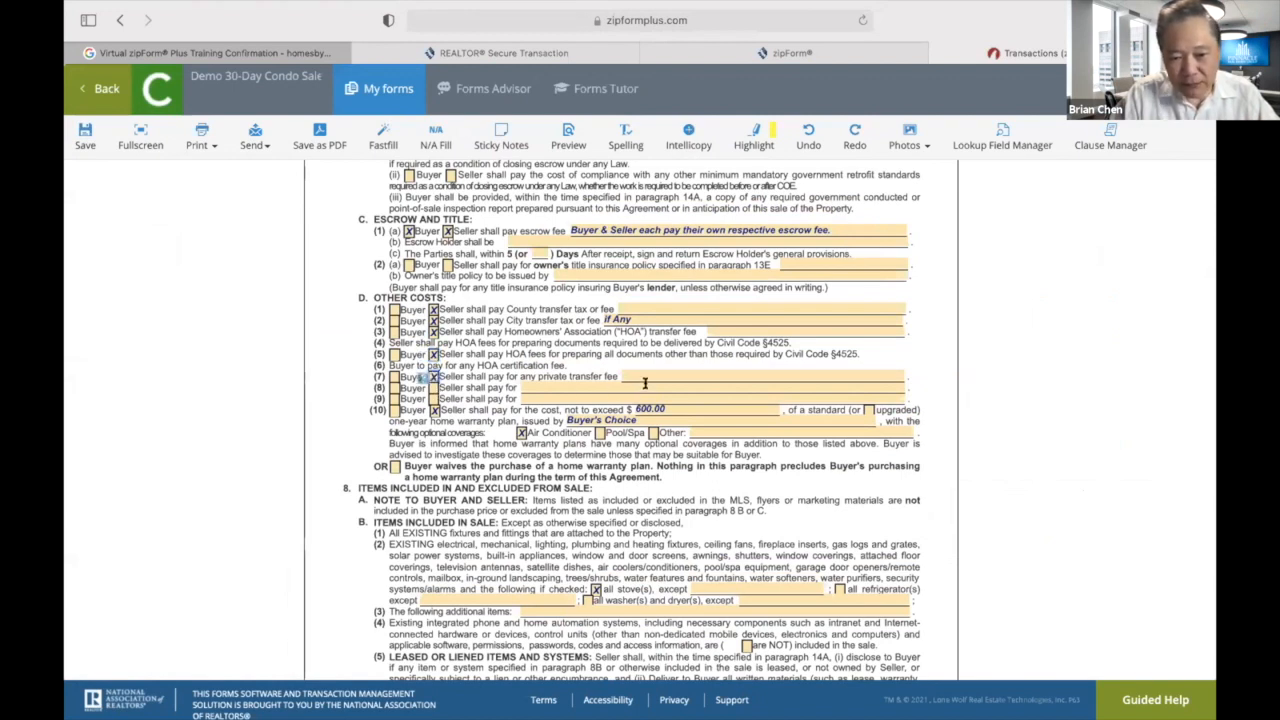
Note 'If Any' on the private transfer fee line and save the agreement.
{"action": "left_click", "coordinate": [650, 373]}
{"action": "type", "text": "If Any"}
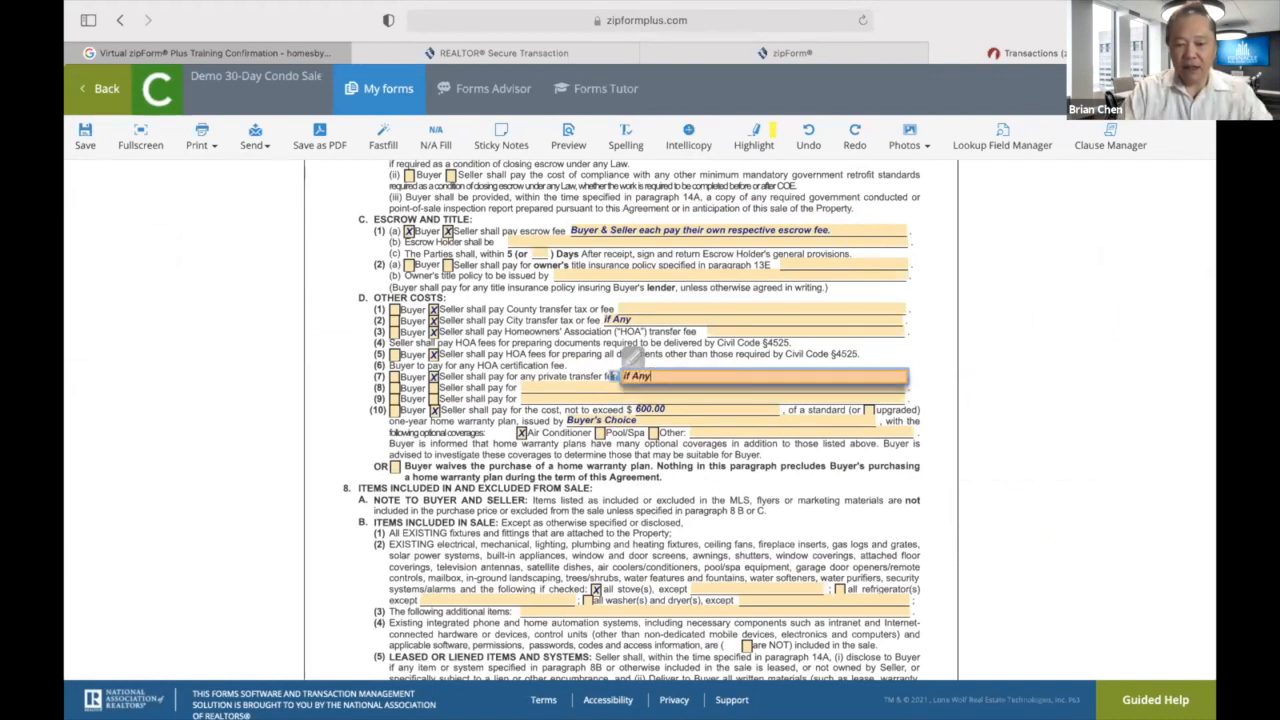
{"action": "key", "text": "BackSpace"}
{"action": "key", "text": "BackSpace"}
{"action": "key", "text": "BackSpace"}
{"action": "type", "text": "Required"}
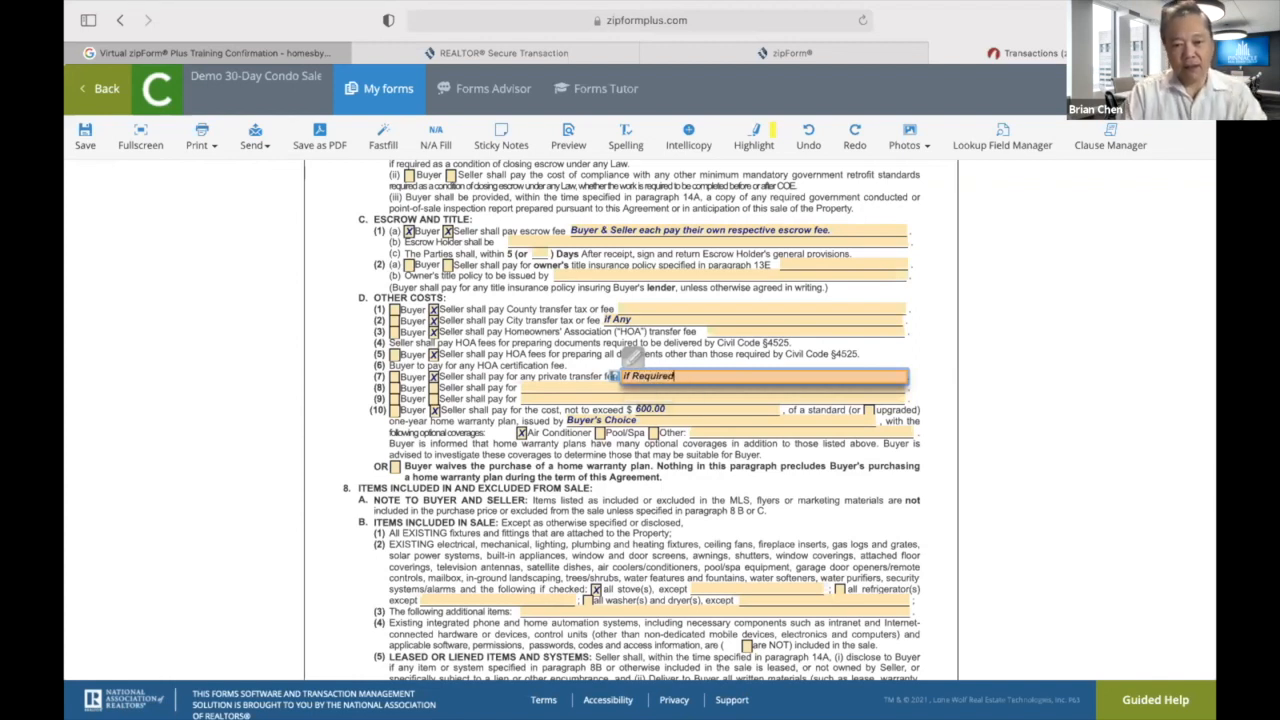
{"action": "key", "text": "BackSpace"}
{"action": "key", "text": "BackSpace"}
{"action": "key", "text": "BackSpace"}
{"action": "key", "text": "BackSpace"}
{"action": "key", "text": "BackSpace"}
{"action": "key", "text": "BackSpace"}
{"action": "key", "text": "BackSpace"}
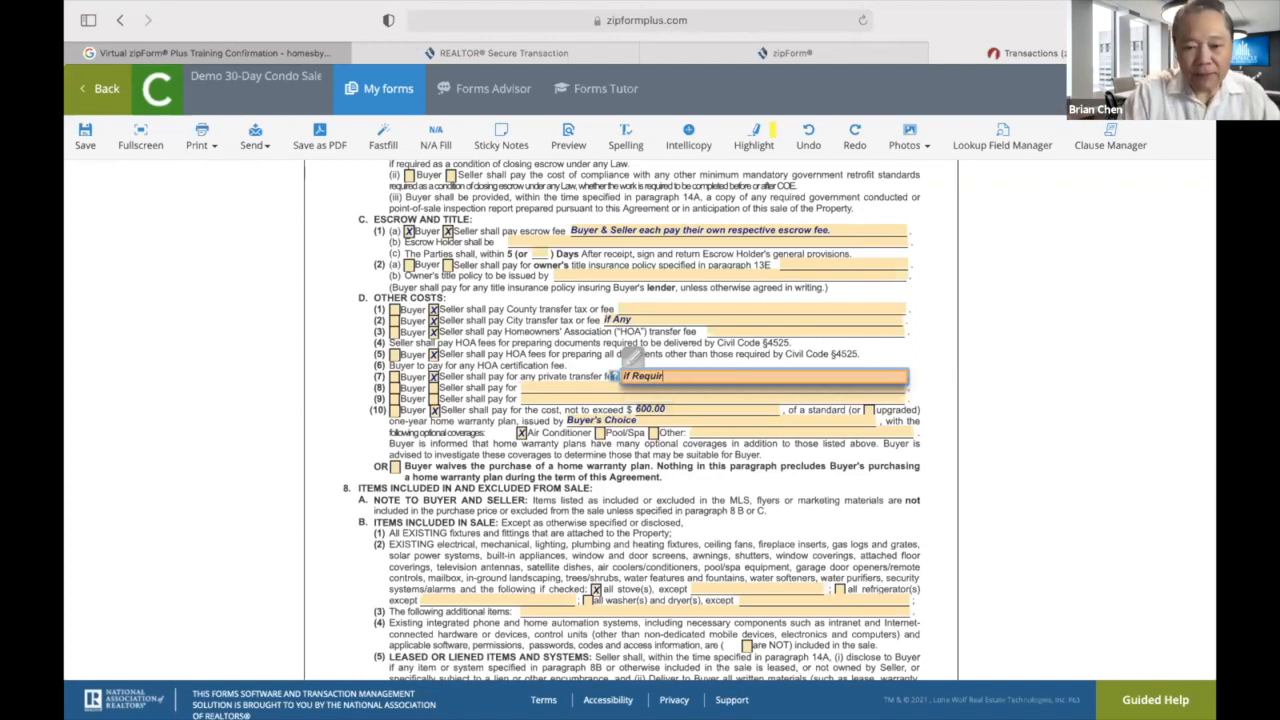
{"action": "key", "text": "BackSpace"}
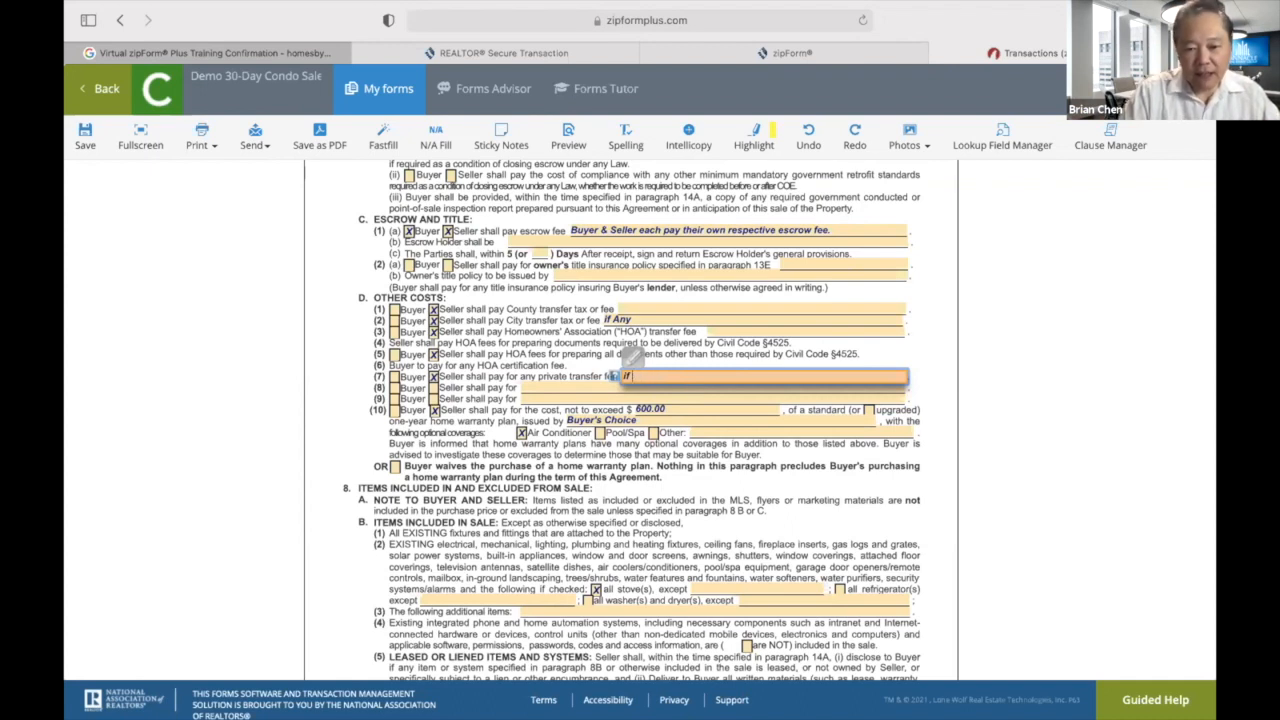
{"action": "type", "text": "Any"}
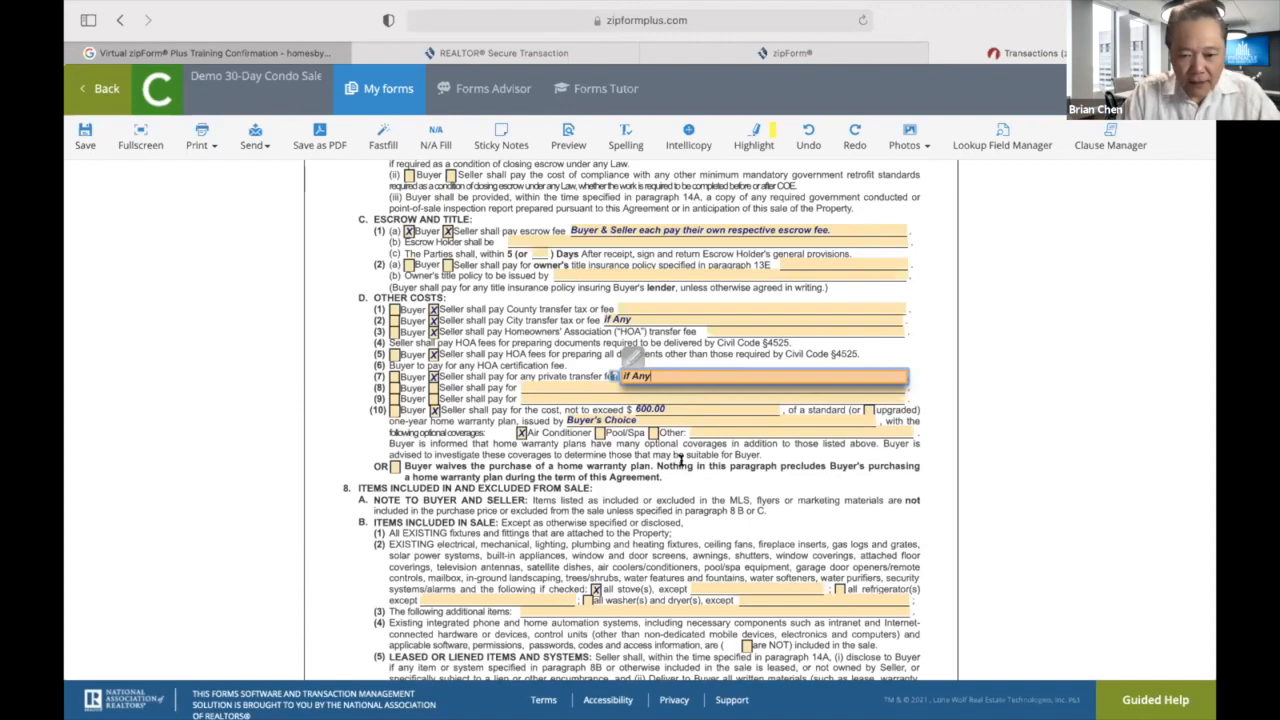
{"action": "left_click", "coordinate": [681, 460]}
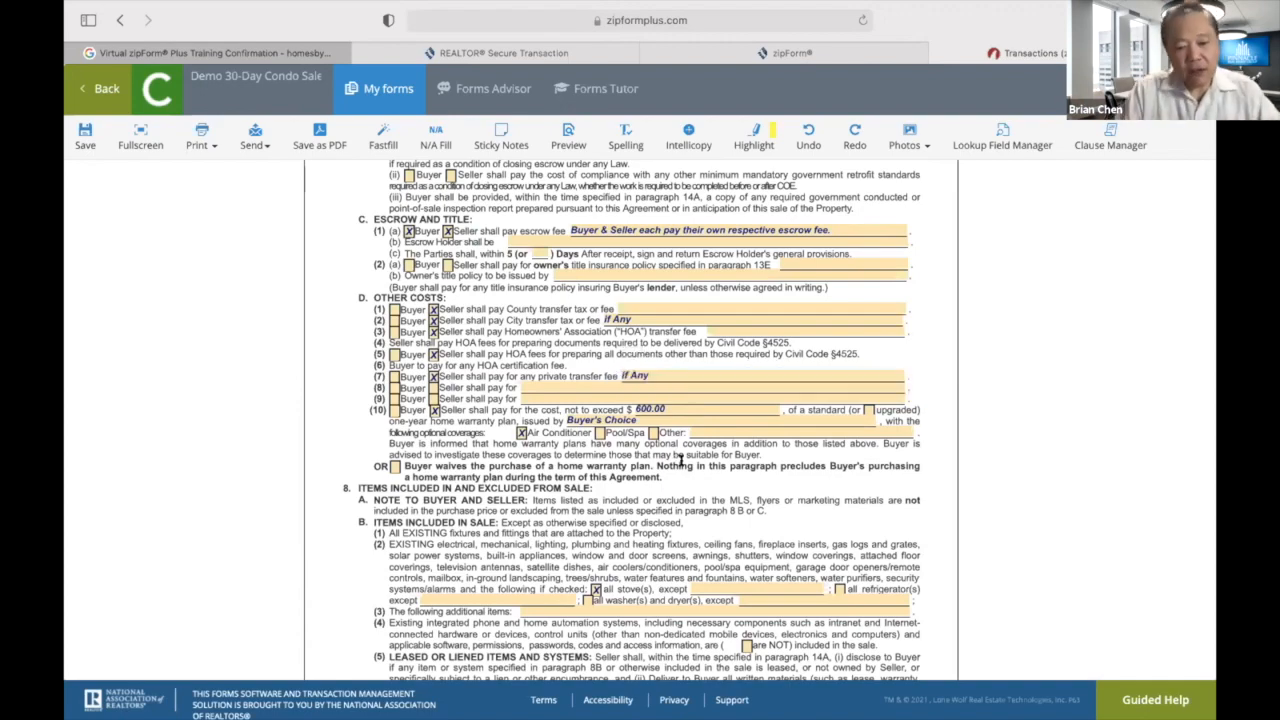
{"action": "scroll", "coordinate": [681, 460], "scroll_direction": "down", "scroll_amount": 15}
{"action": "scroll", "coordinate": [681, 460], "scroll_direction": "up", "scroll_amount": 15}
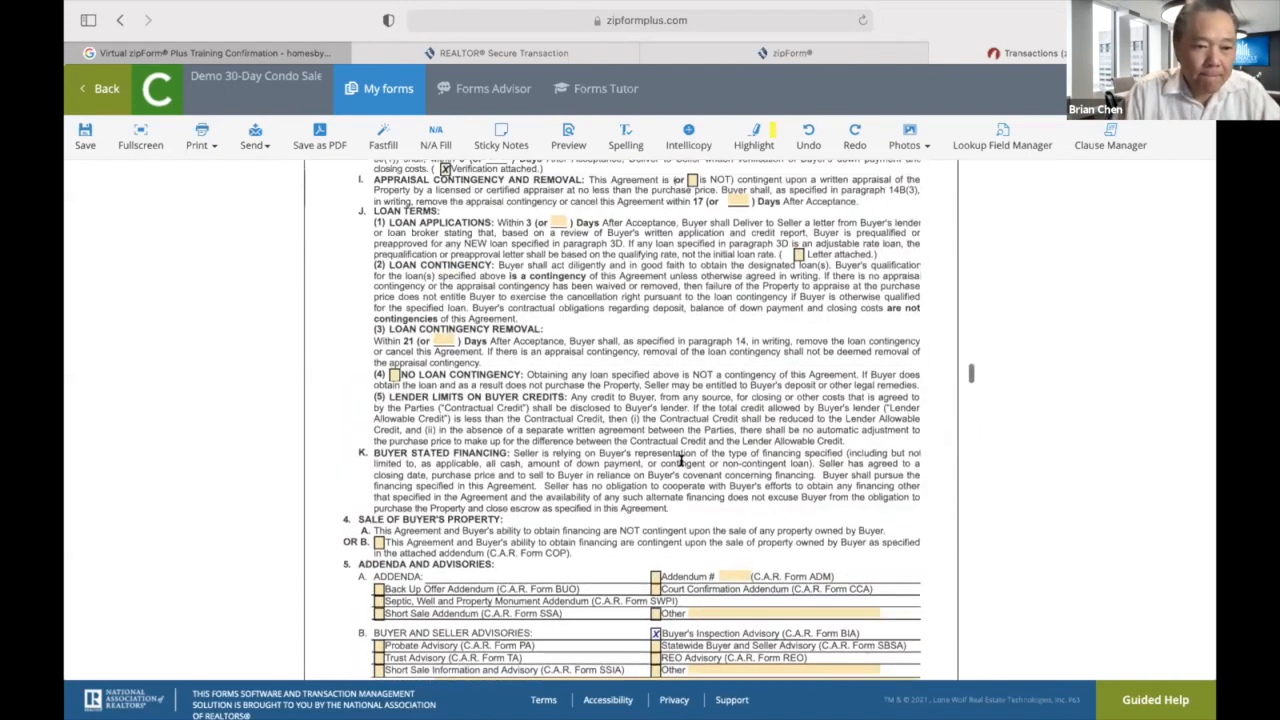
{"action": "left_click", "coordinate": [82, 135]}
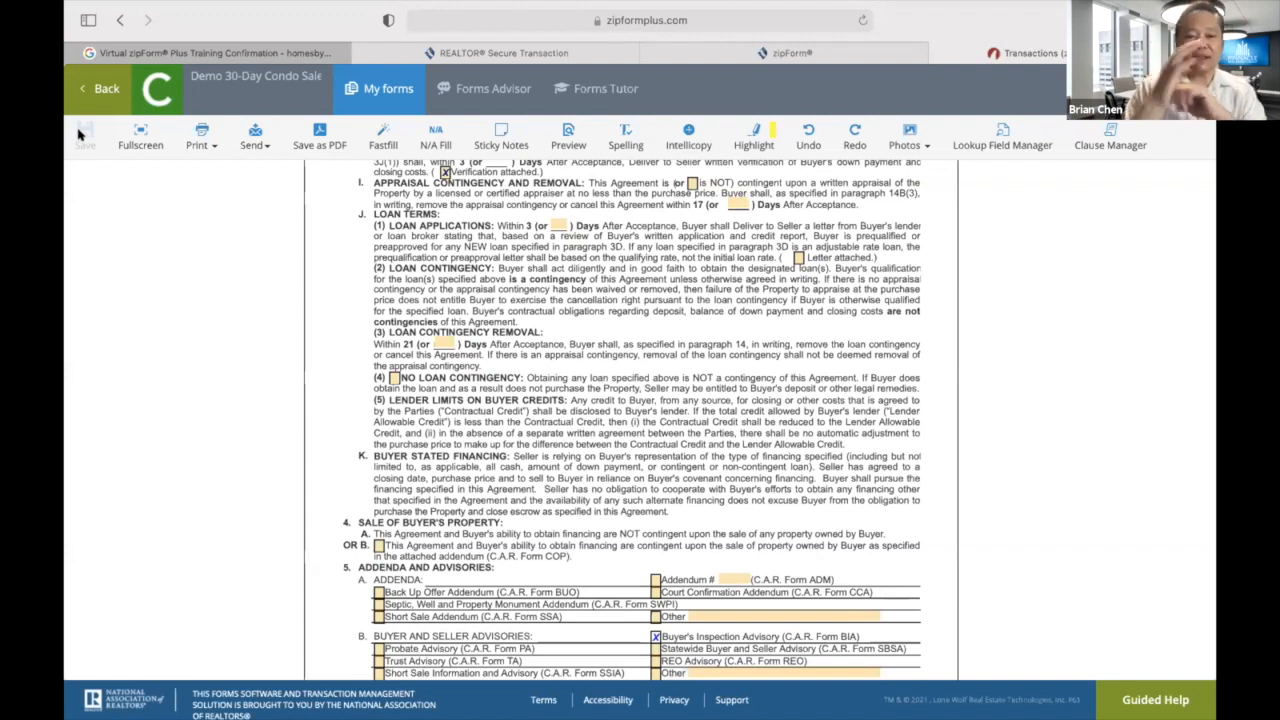
Leave the form editor and the template documents to get back to the Templates list.
{"action": "left_click", "coordinate": [101, 86]}
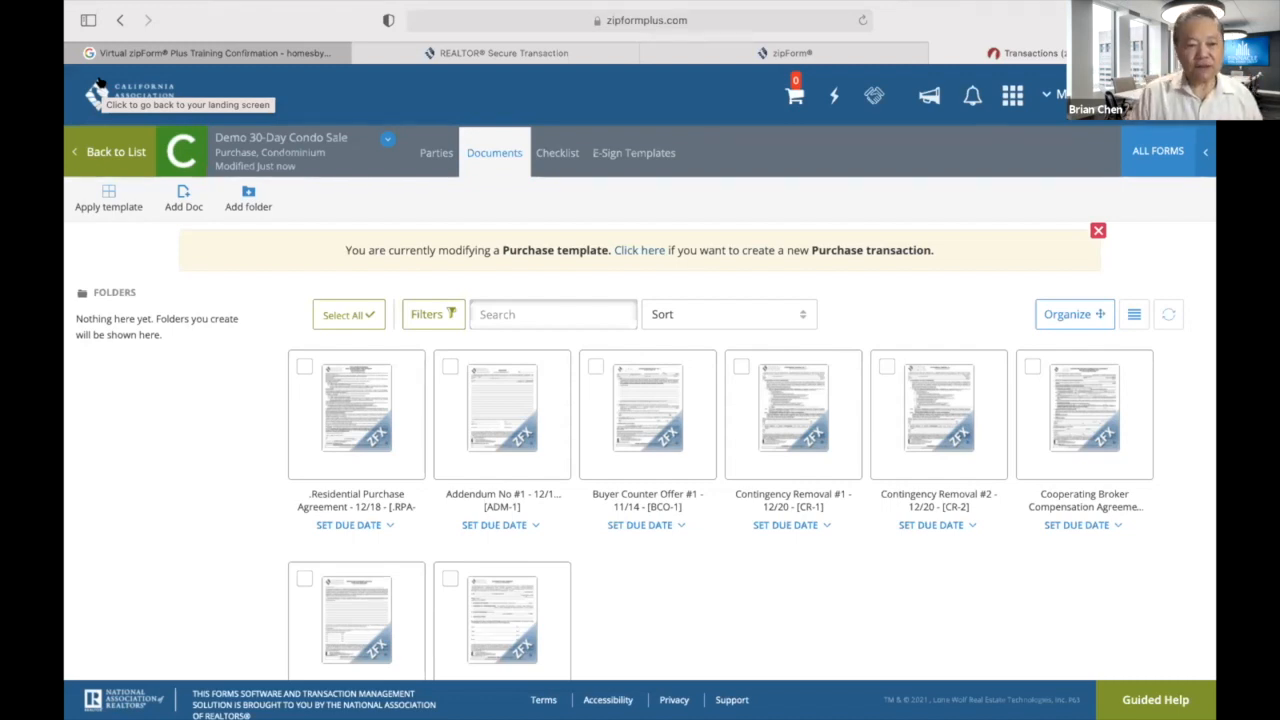
{"action": "left_click", "coordinate": [114, 152]}
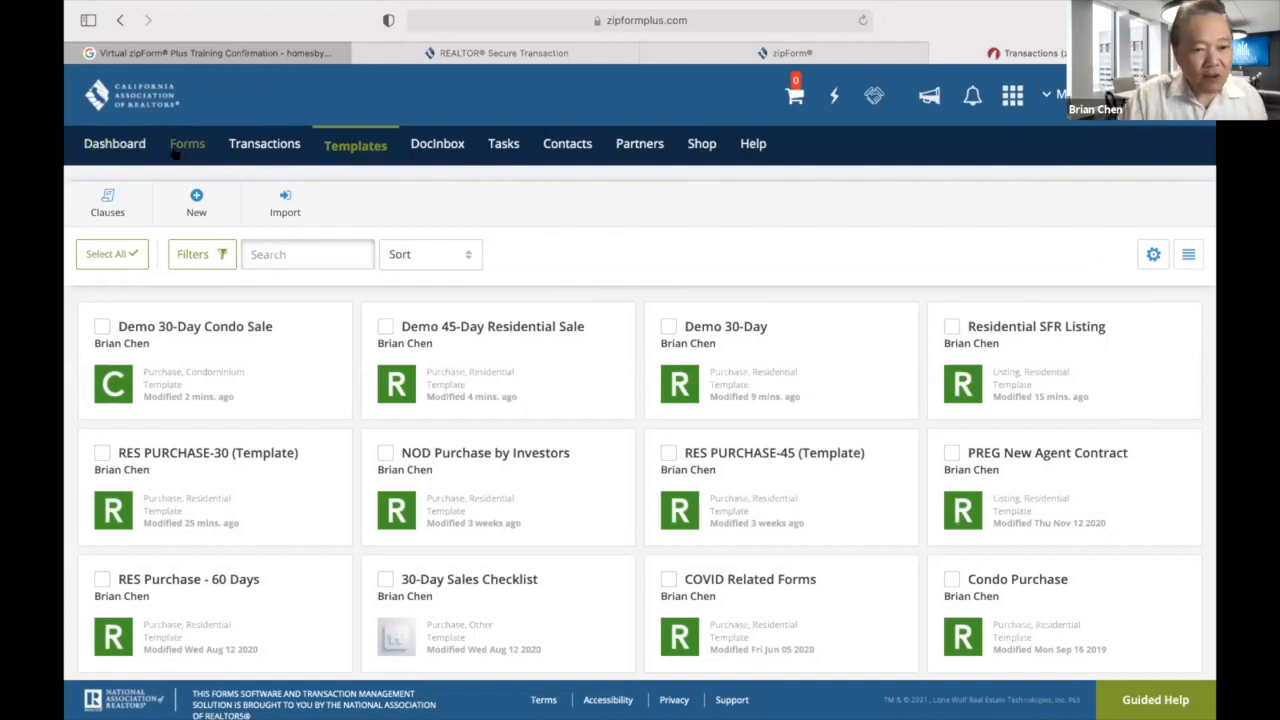
Switch to the Transactions page and bring up the New Transaction dialog.
{"action": "left_click", "coordinate": [249, 148]}
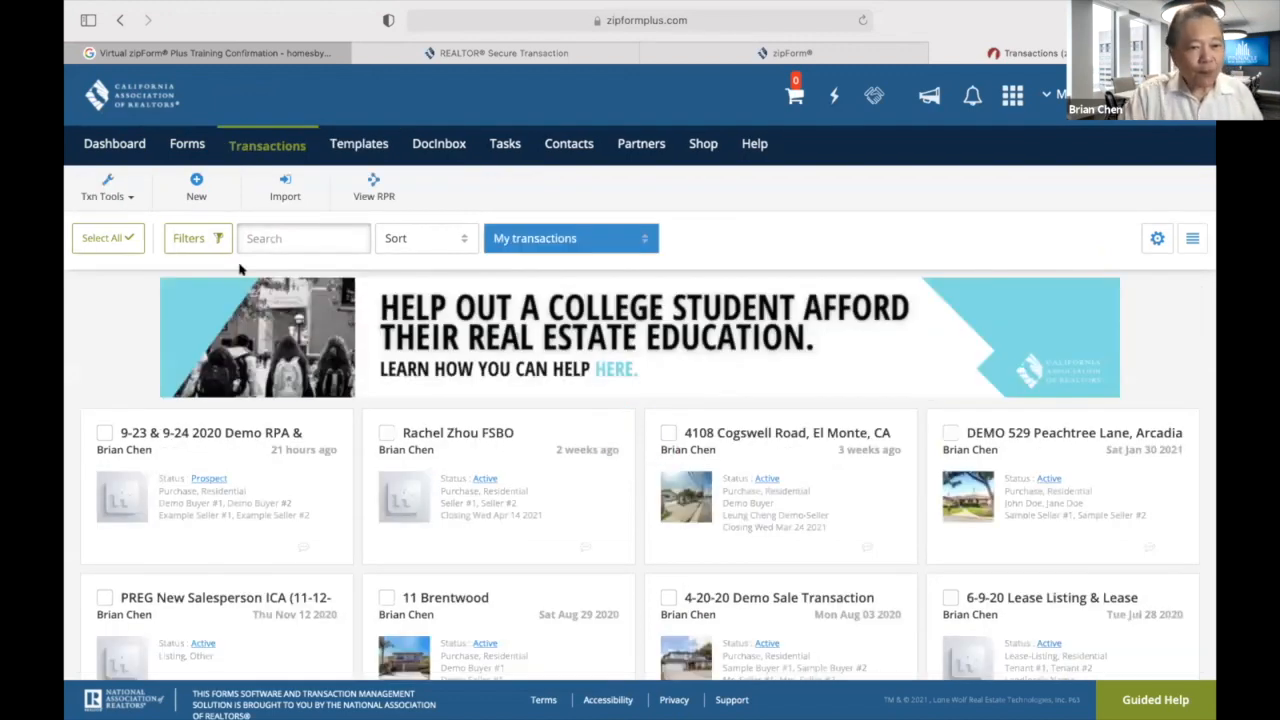
{"action": "left_click", "coordinate": [197, 190]}
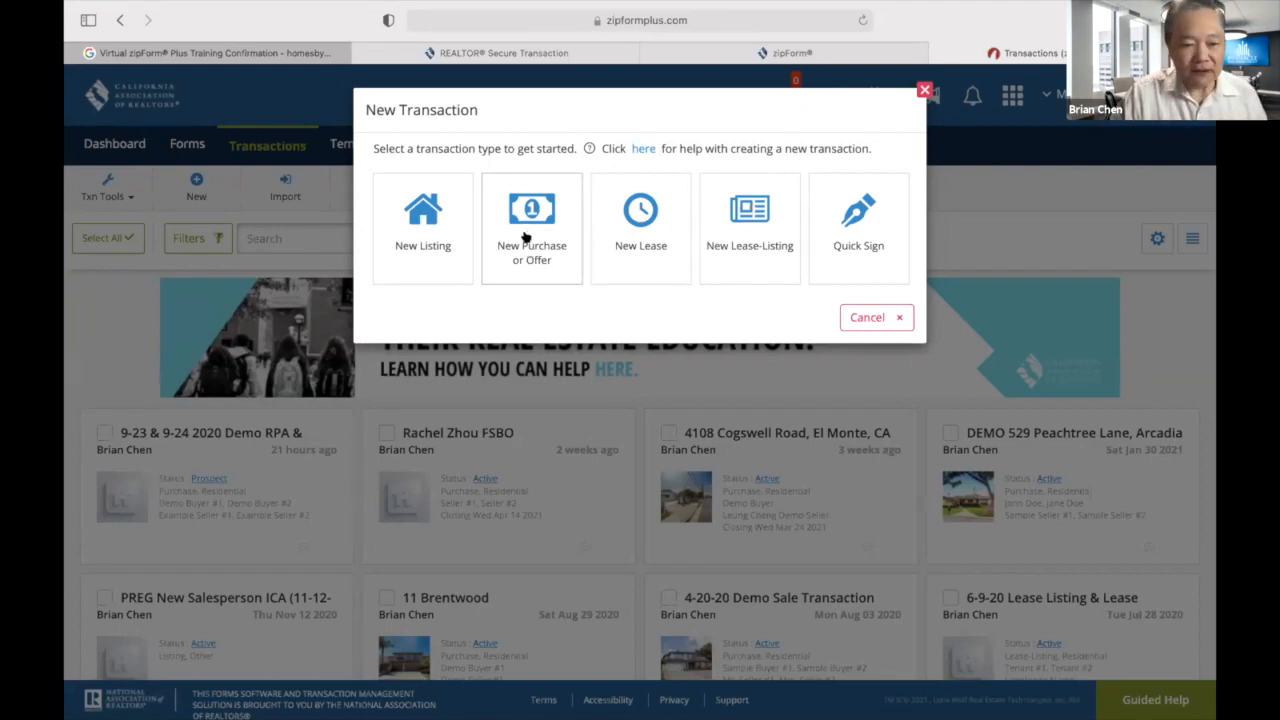
Start a New Purchase or Offer transaction named with the demo property's Arcadia address, category Residential.
{"action": "left_click", "coordinate": [525, 236]}
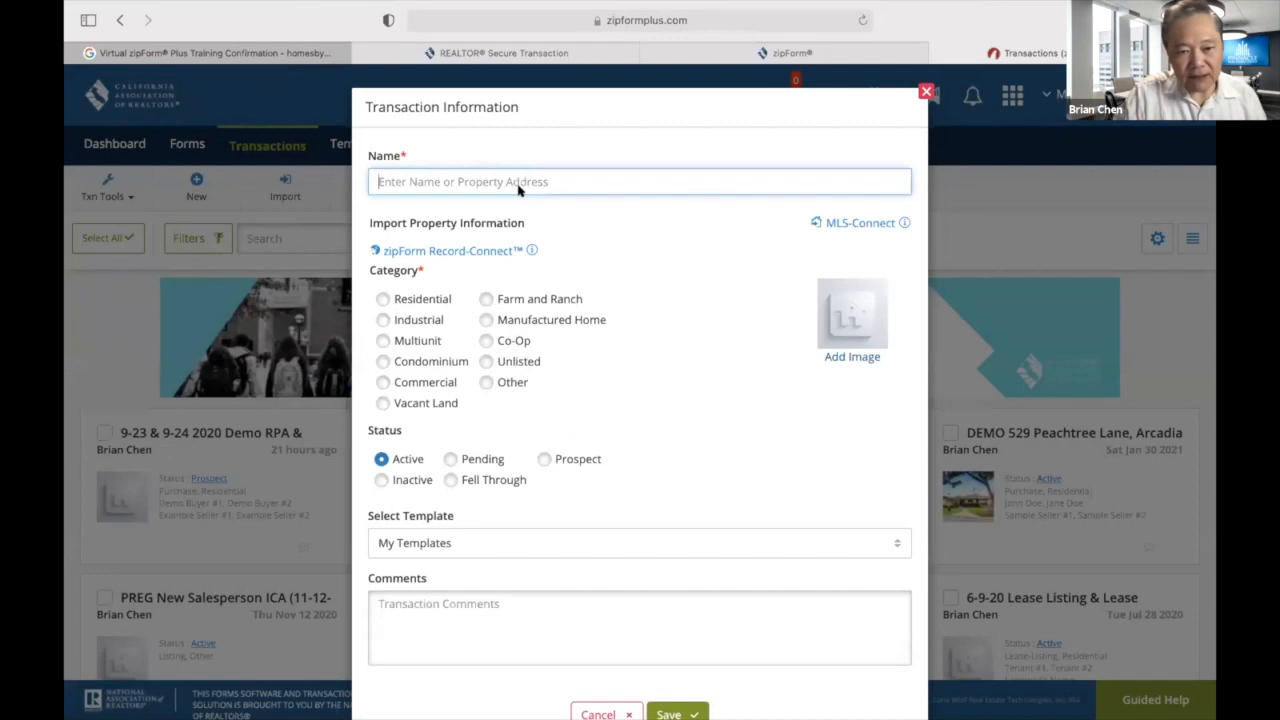
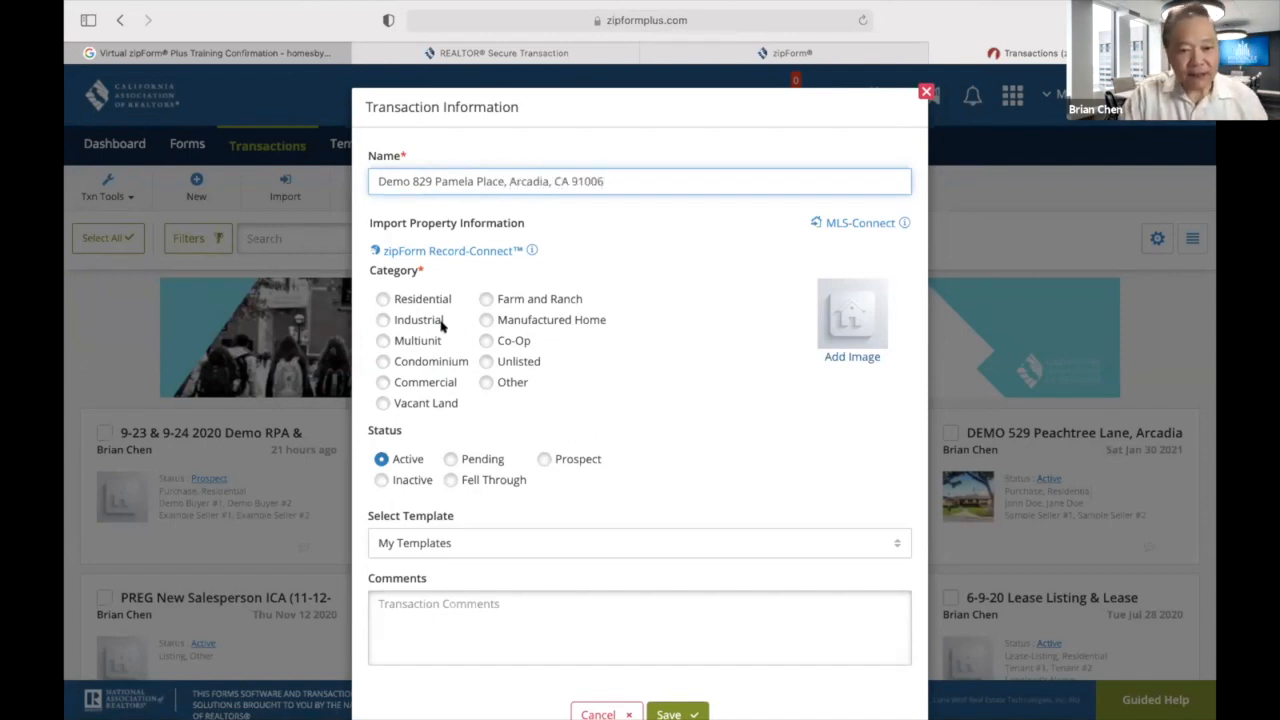
{"action": "left_click", "coordinate": [381, 300]}
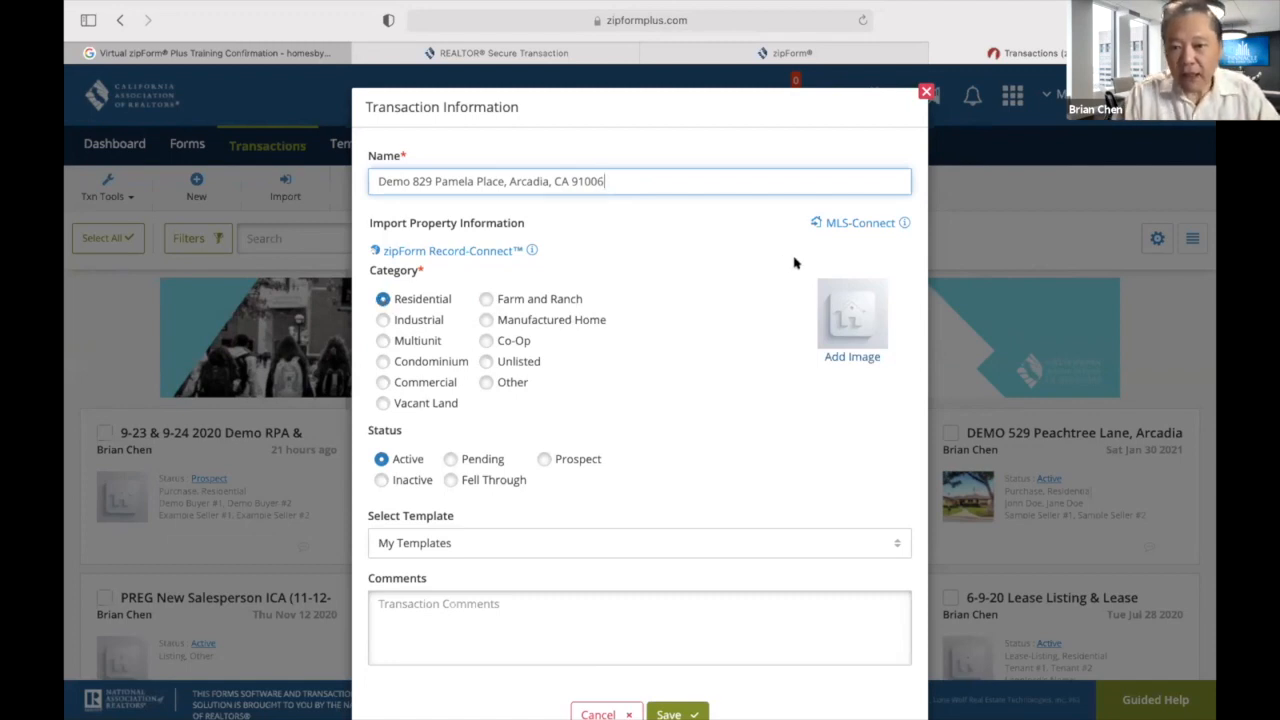
Import MLS listing AR21052137 with its property photo into the transaction.
{"action": "left_click", "coordinate": [857, 223]}
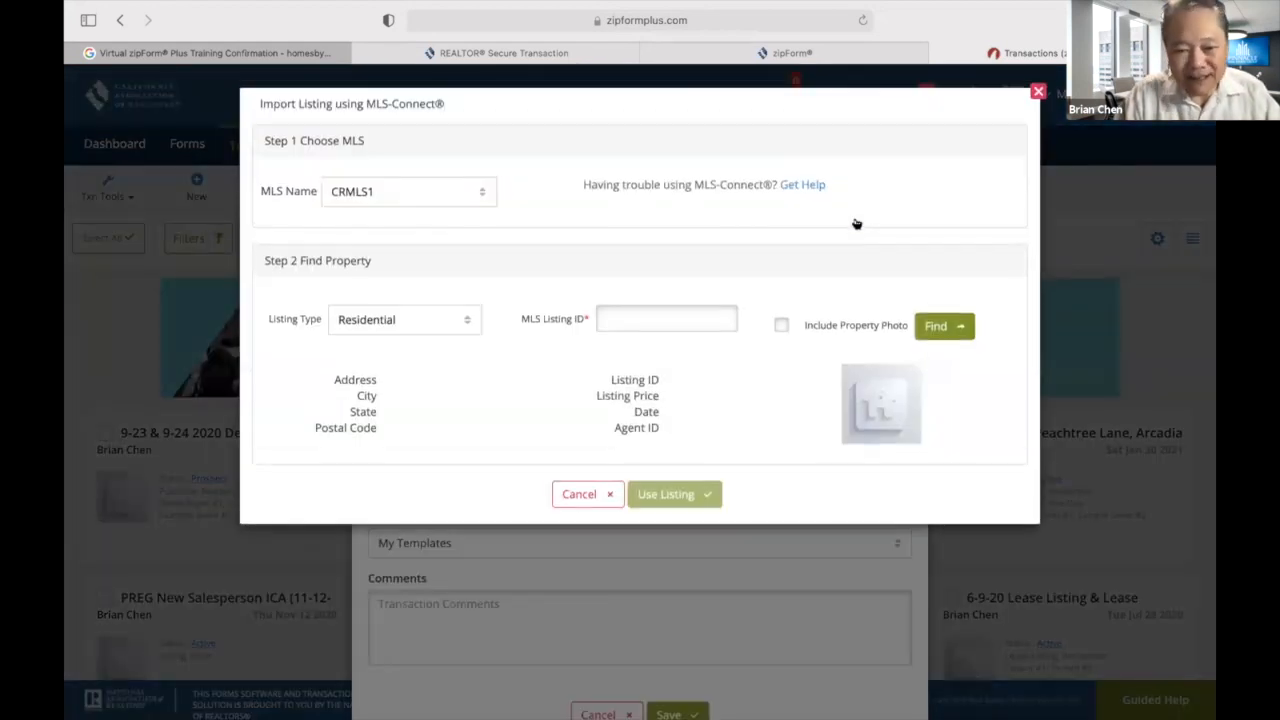
{"action": "left_click", "coordinate": [658, 314]}
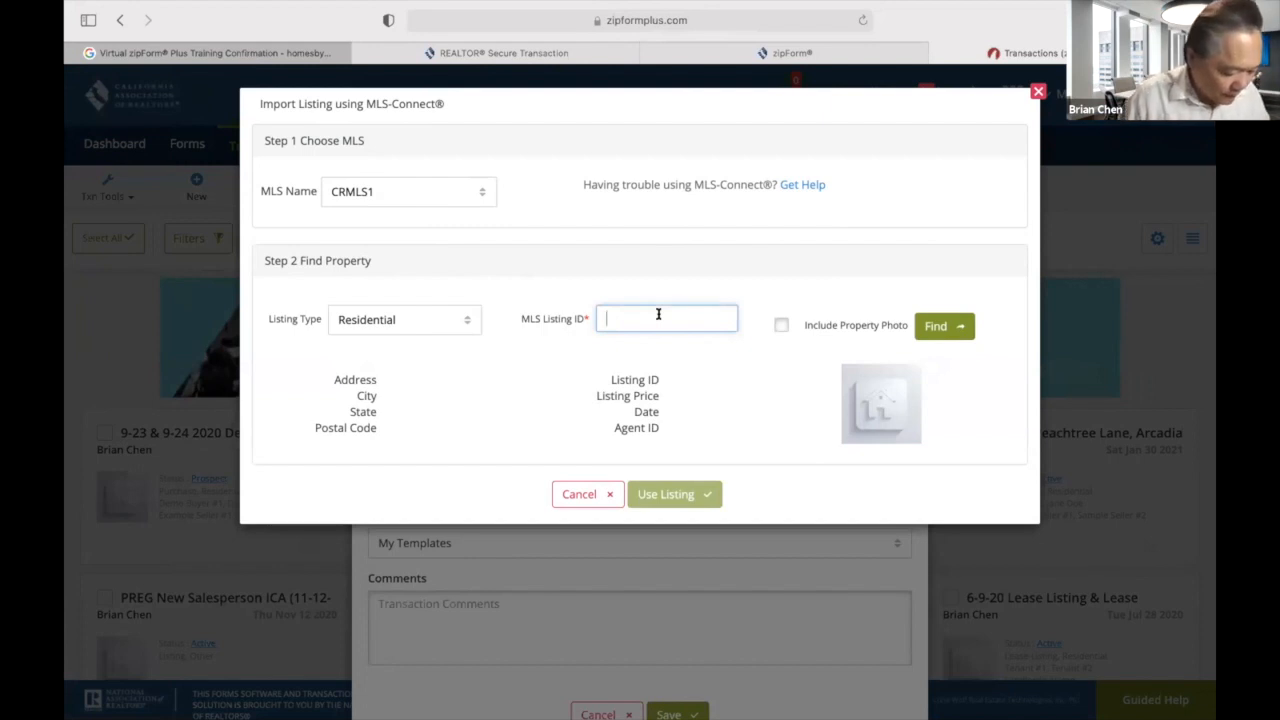
{"action": "type", "text": "AR"}
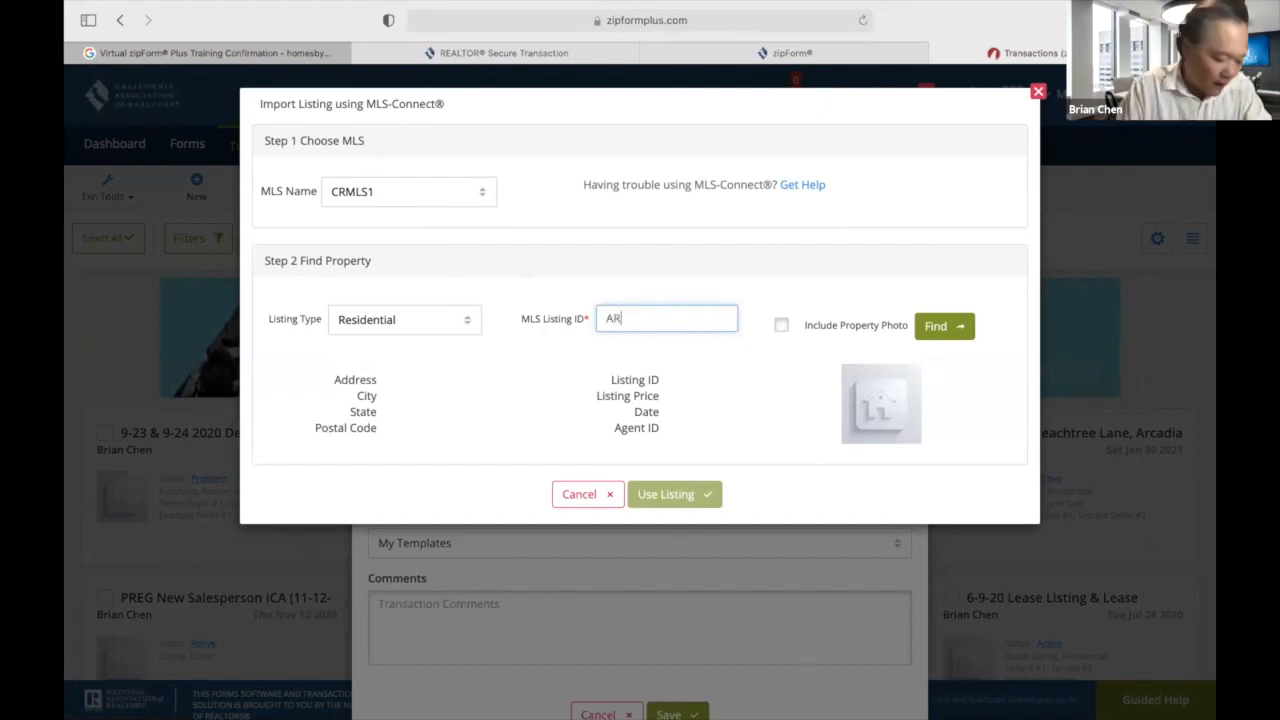
{"action": "type", "text": "21"}
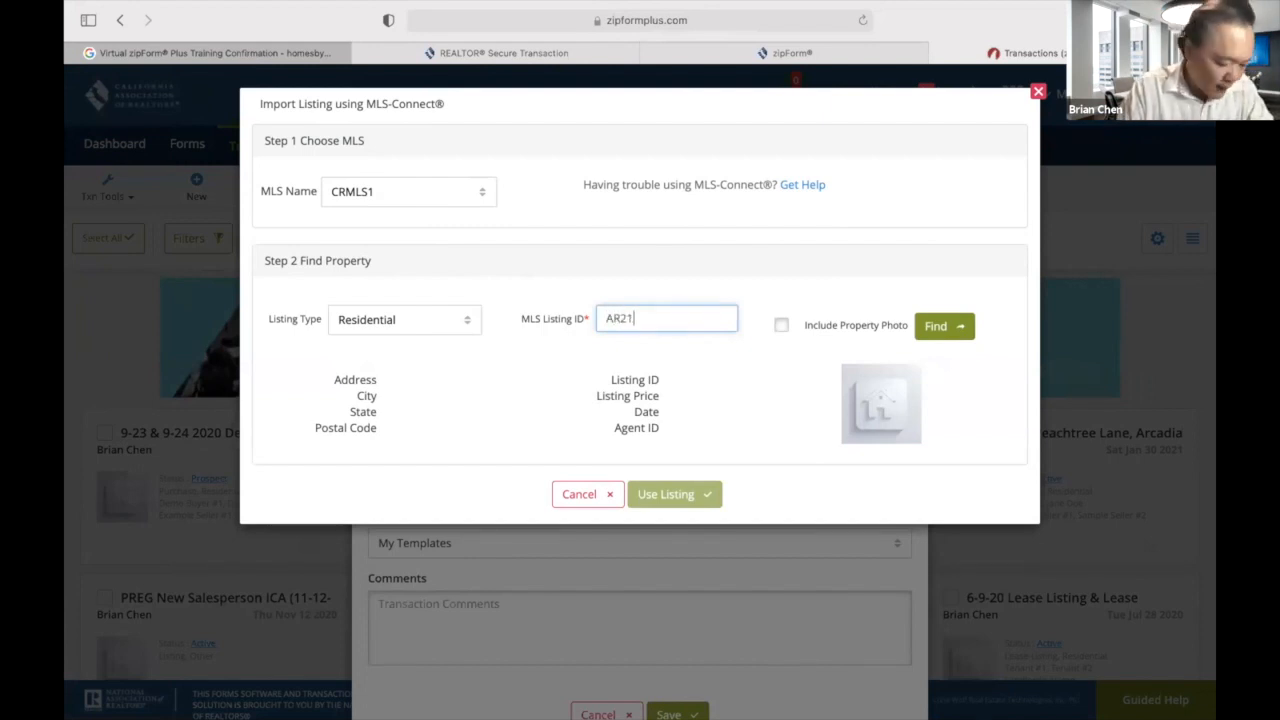
{"action": "type", "text": "05"}
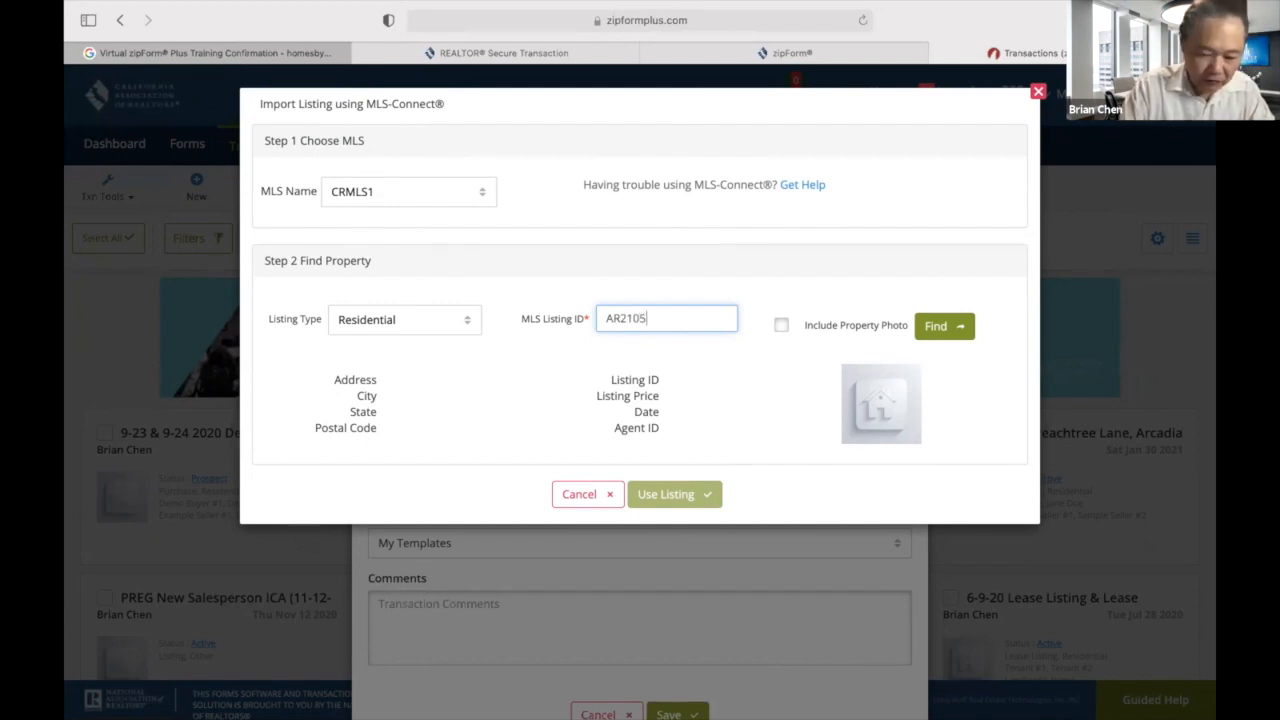
{"action": "type", "text": "2137"}
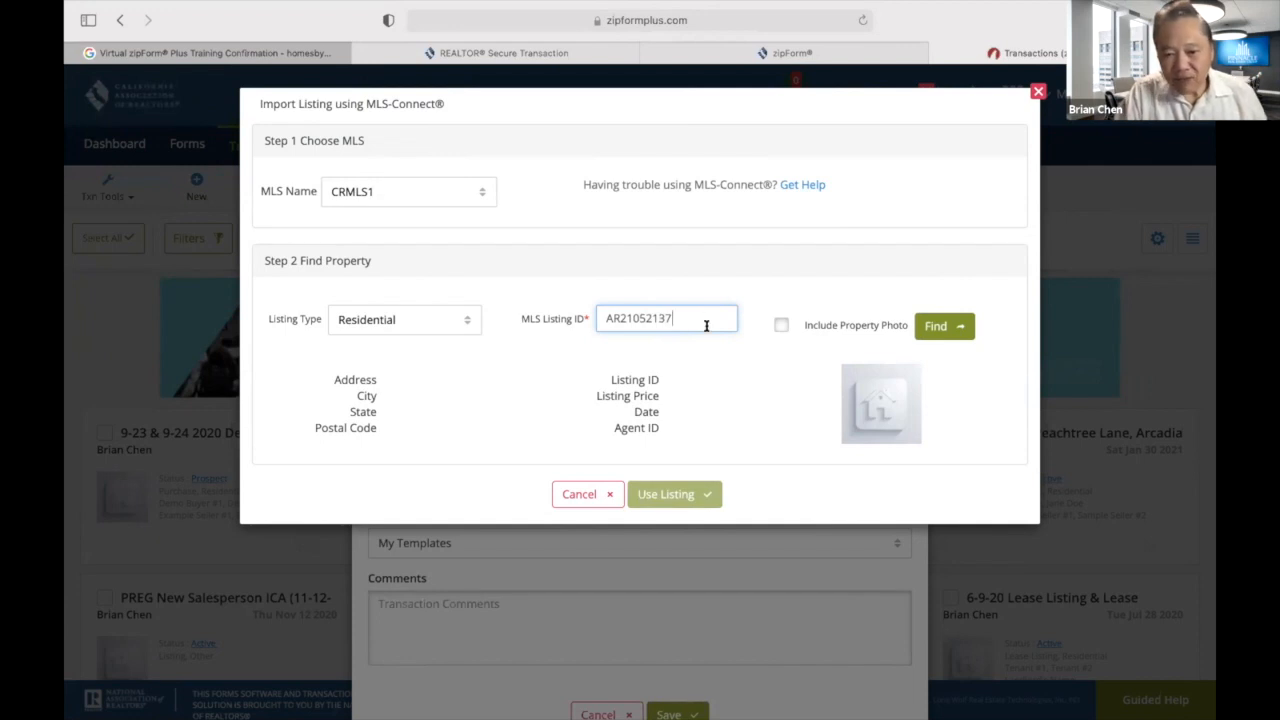
{"action": "left_click", "coordinate": [779, 324]}
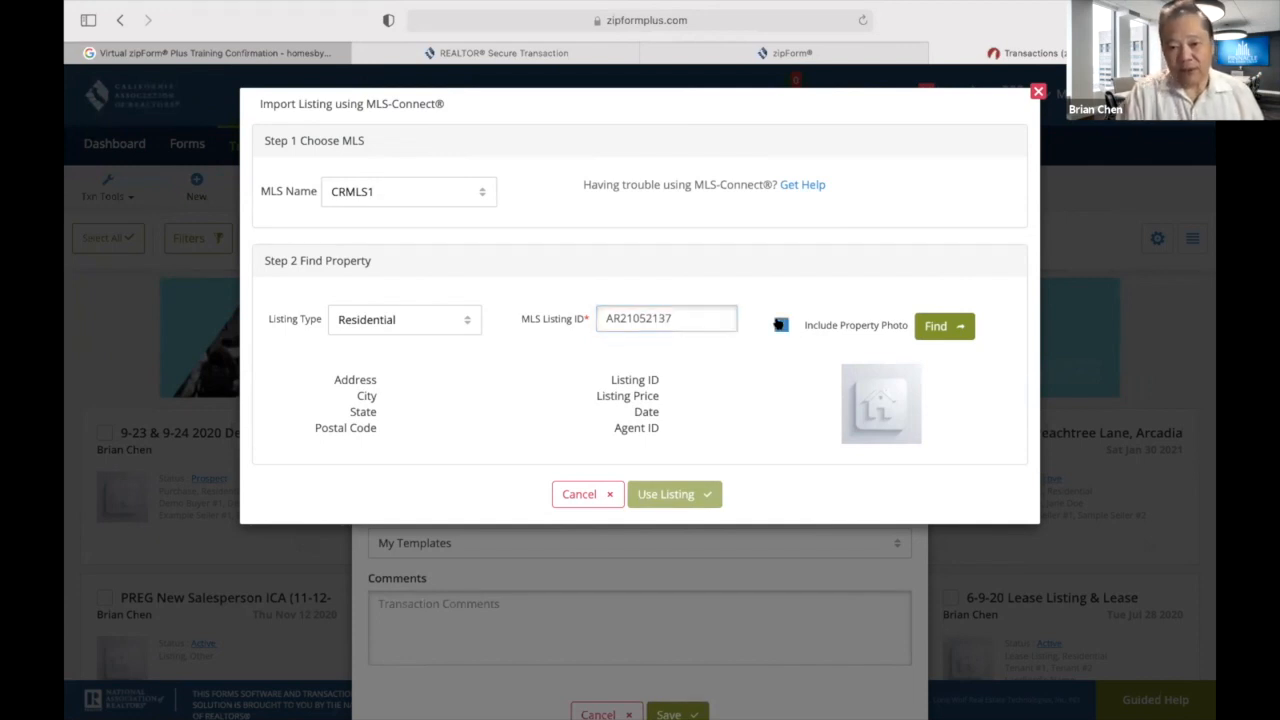
{"action": "left_click", "coordinate": [936, 328]}
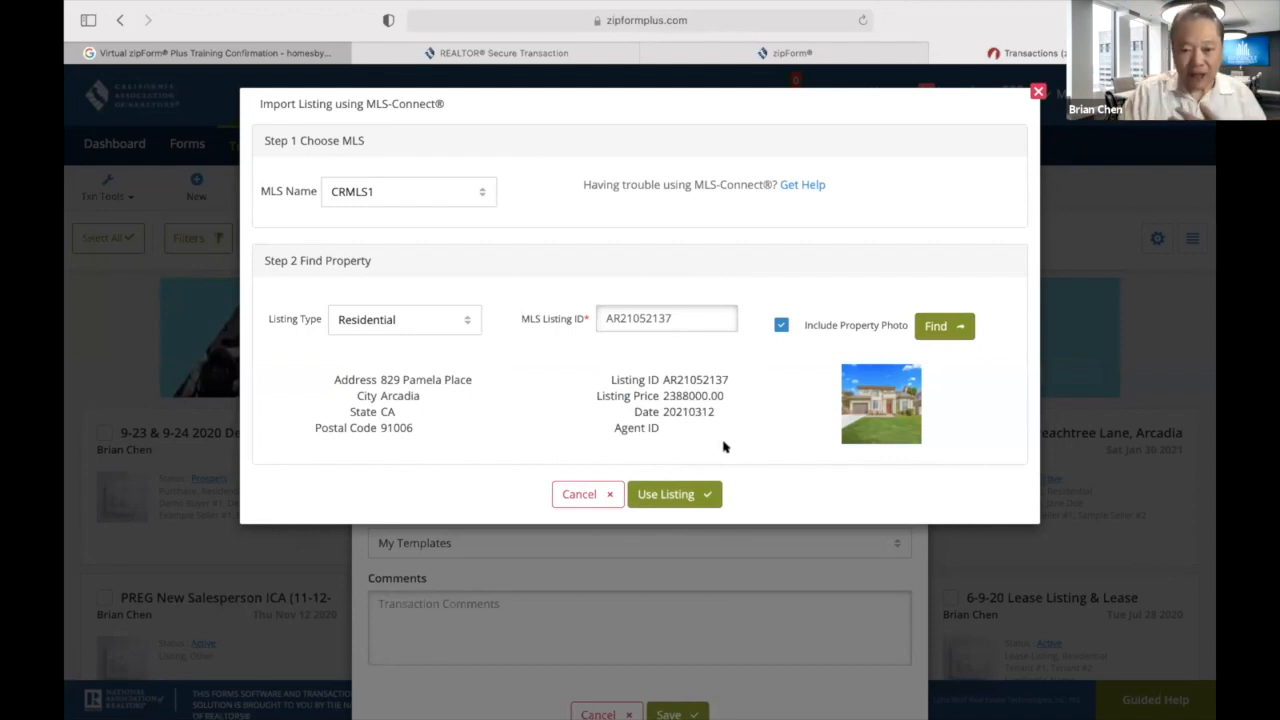
Import the found Arcadia listing into the new transaction and apply the Personal - Demo 30-Day template.
{"action": "left_click", "coordinate": [676, 494]}
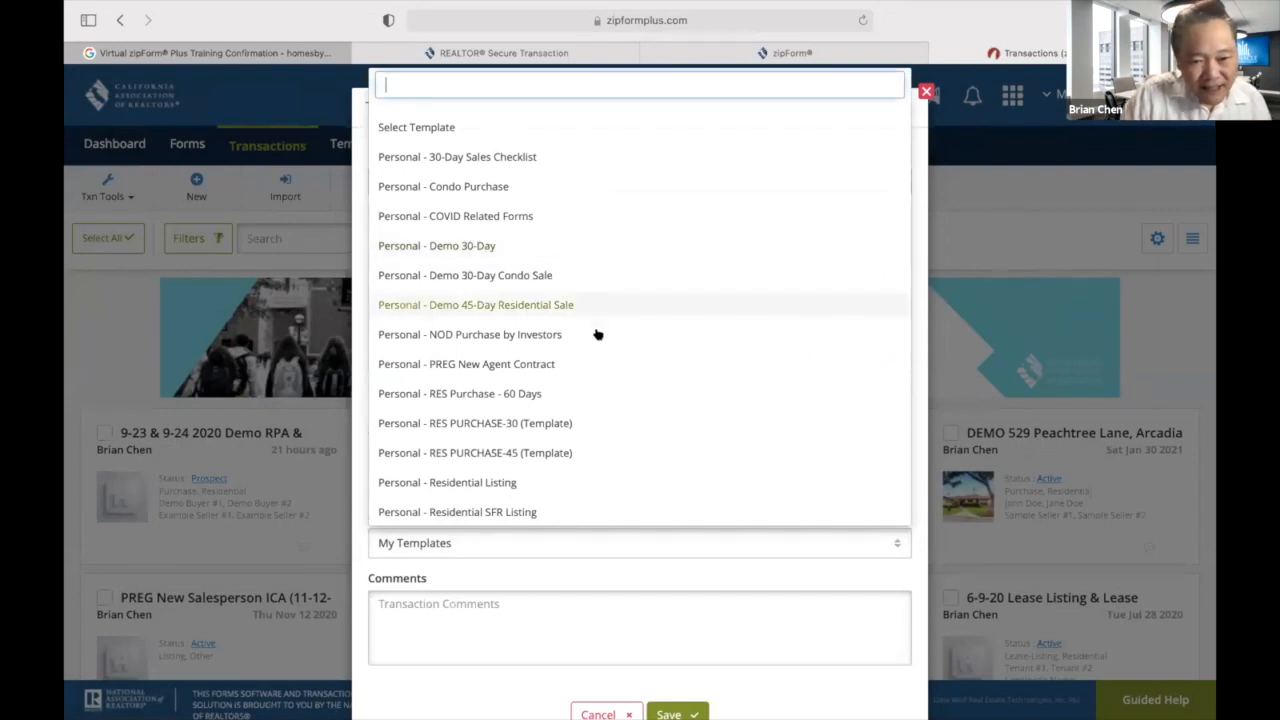
{"action": "left_click", "coordinate": [470, 246]}
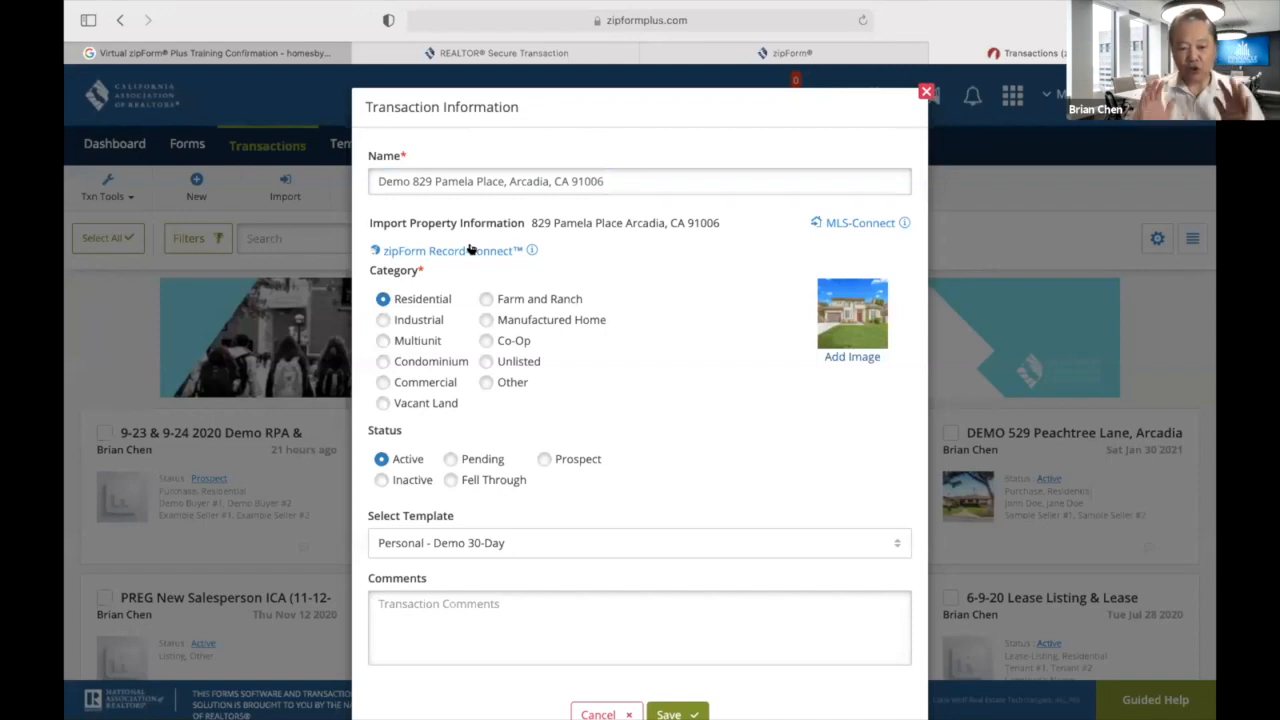
{"action": "scroll", "coordinate": [634, 366], "scroll_direction": "down", "scroll_amount": 2}
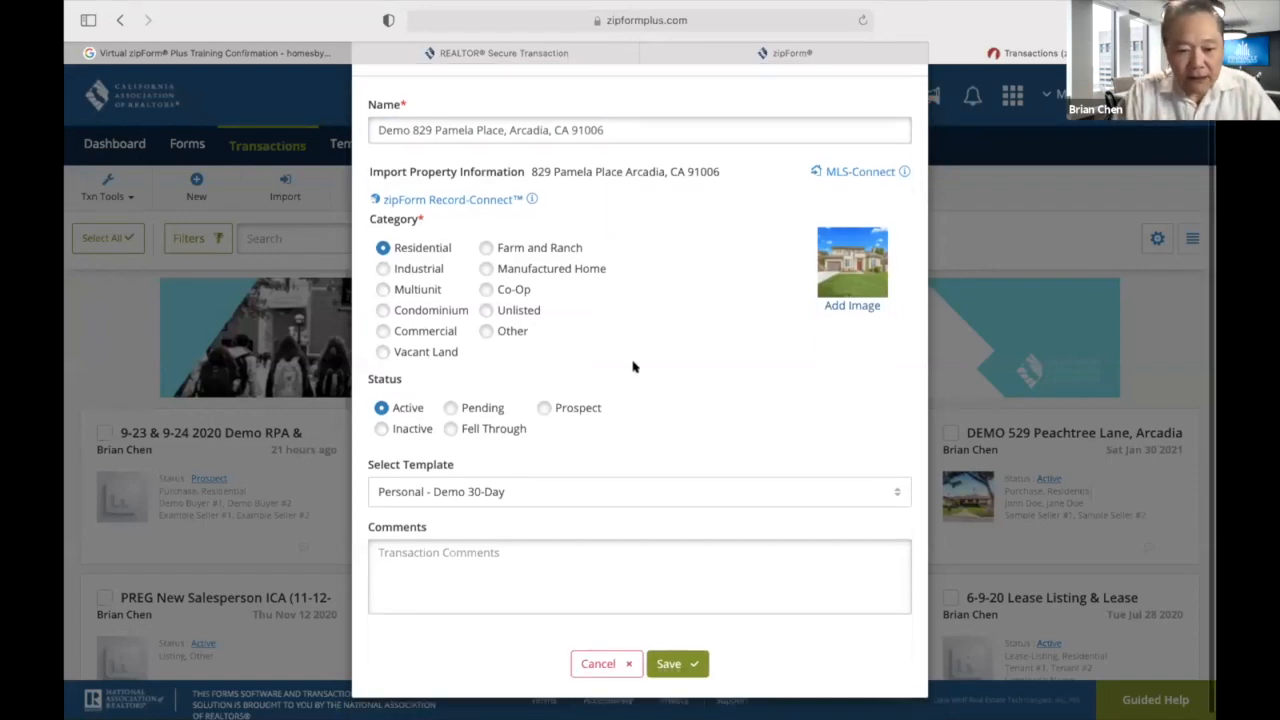
Save the new Arcadia transaction and set its Offer Date to March 12, 2021.
{"action": "left_click", "coordinate": [688, 651]}
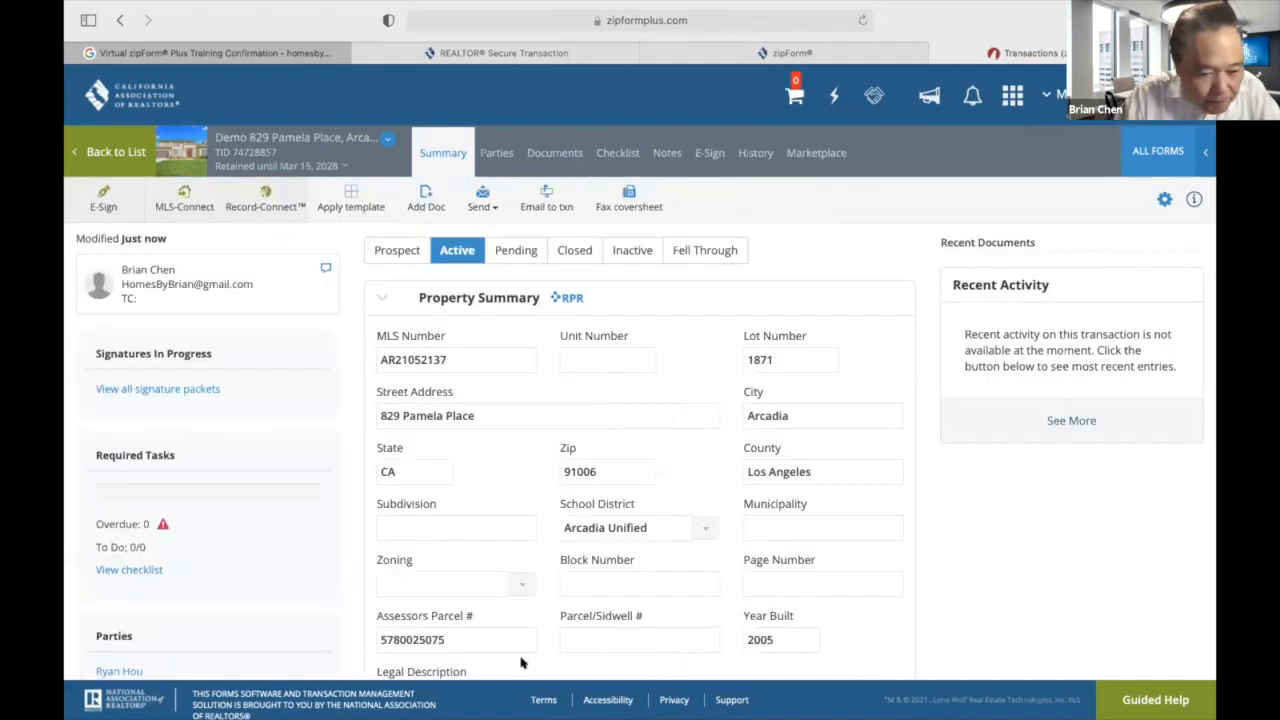
{"action": "scroll", "coordinate": [525, 662], "scroll_direction": "down", "scroll_amount": 5}
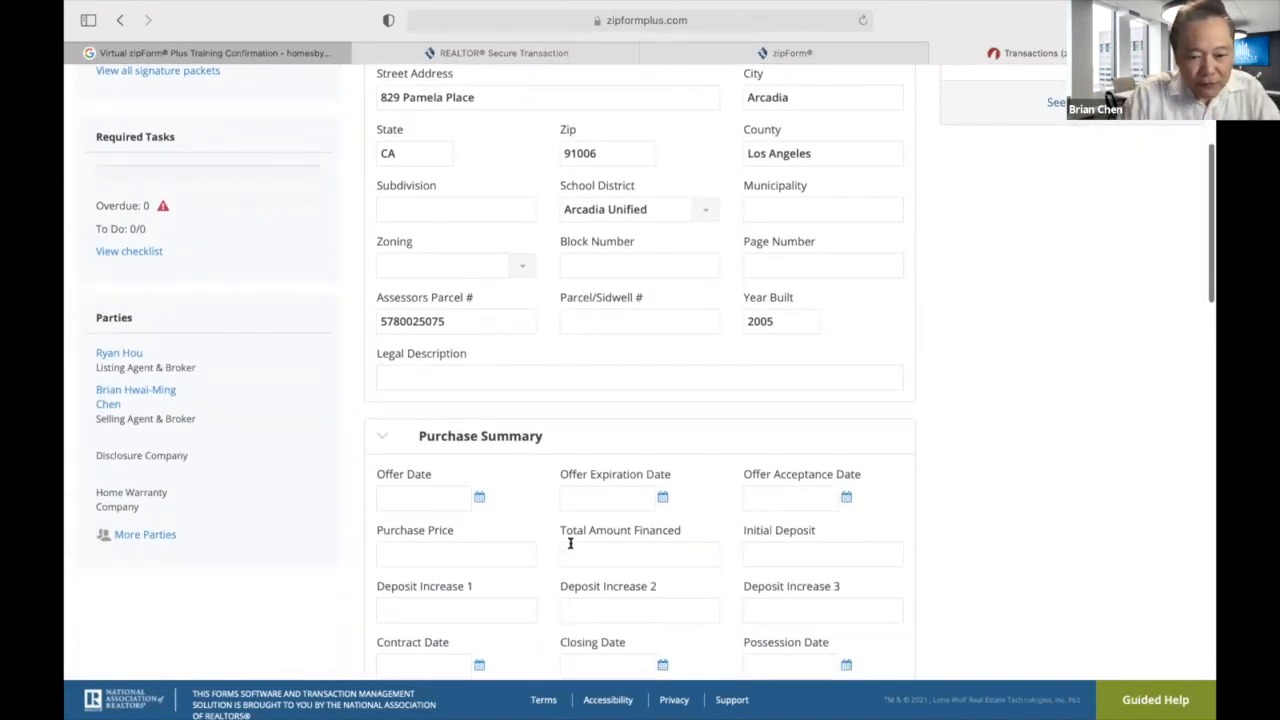
{"action": "left_click", "coordinate": [479, 496]}
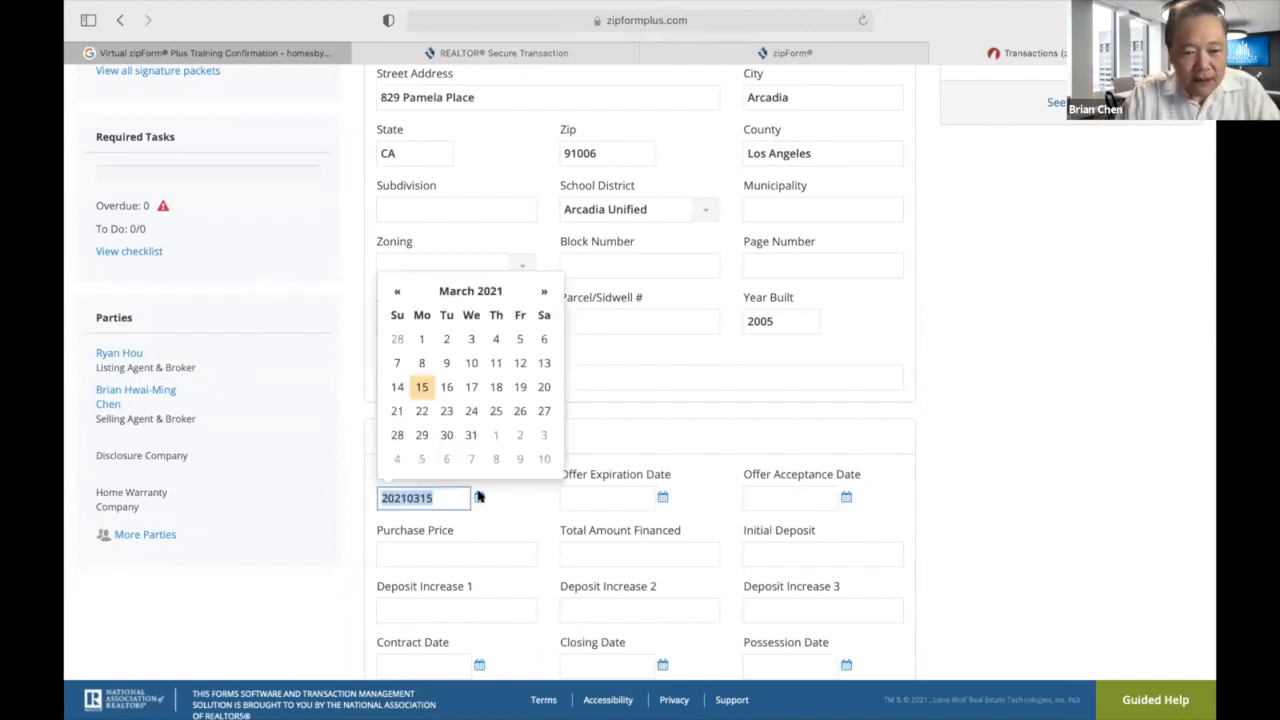
{"action": "left_click", "coordinate": [517, 365]}
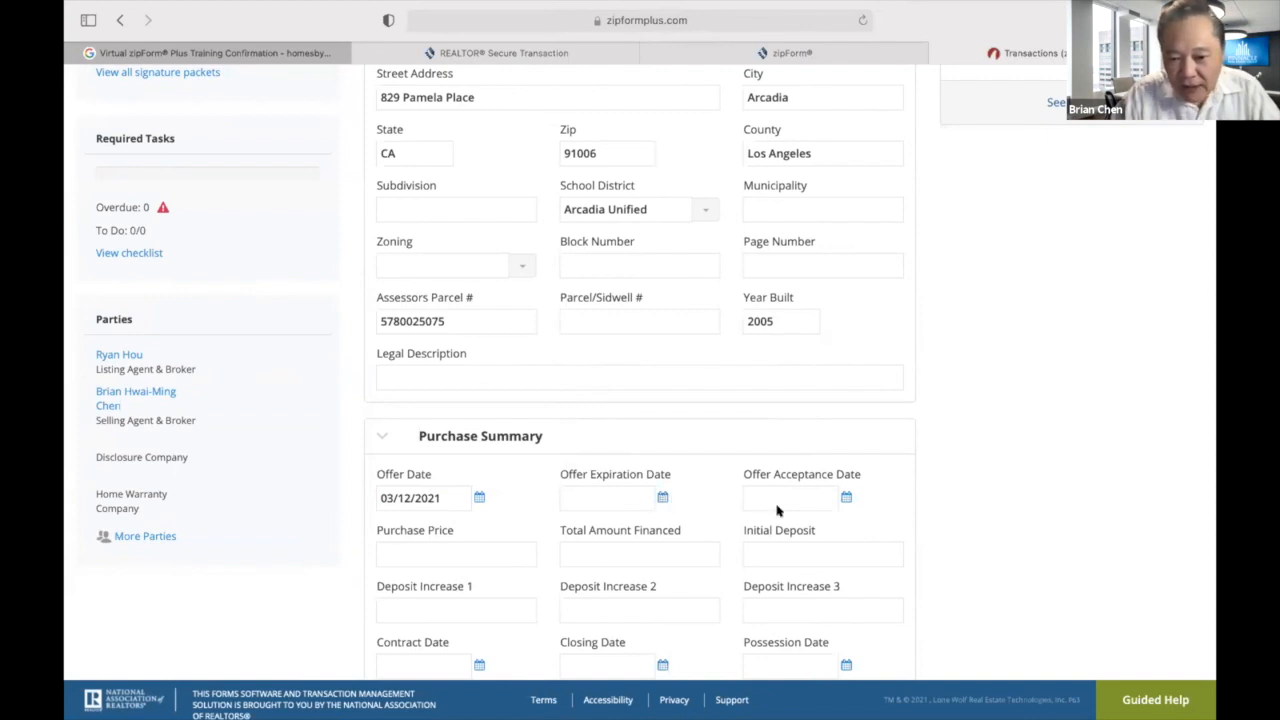
Review the Summary's imported MLS, parcel, 2005 build-year and 2,388,000.00 listing price details.
{"action": "scroll", "coordinate": [437, 520], "scroll_direction": "down", "scroll_amount": 3}
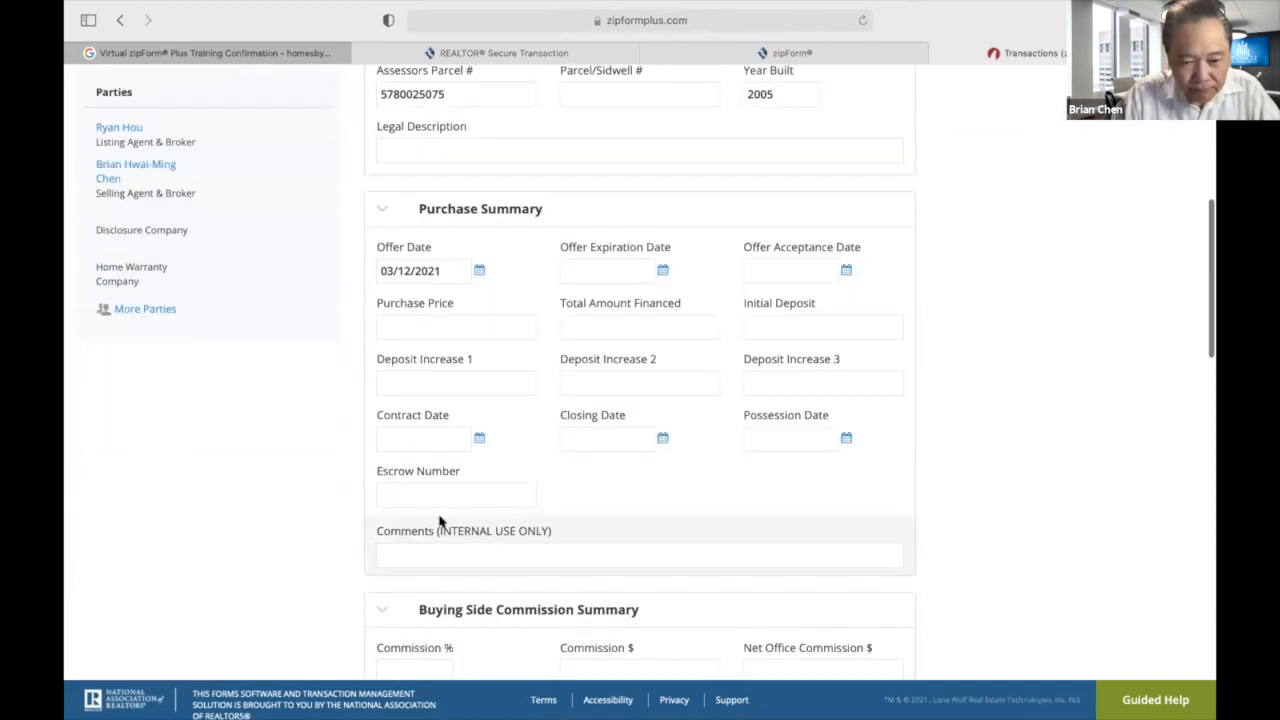
{"action": "scroll", "coordinate": [439, 519], "scroll_direction": "up", "scroll_amount": 2}
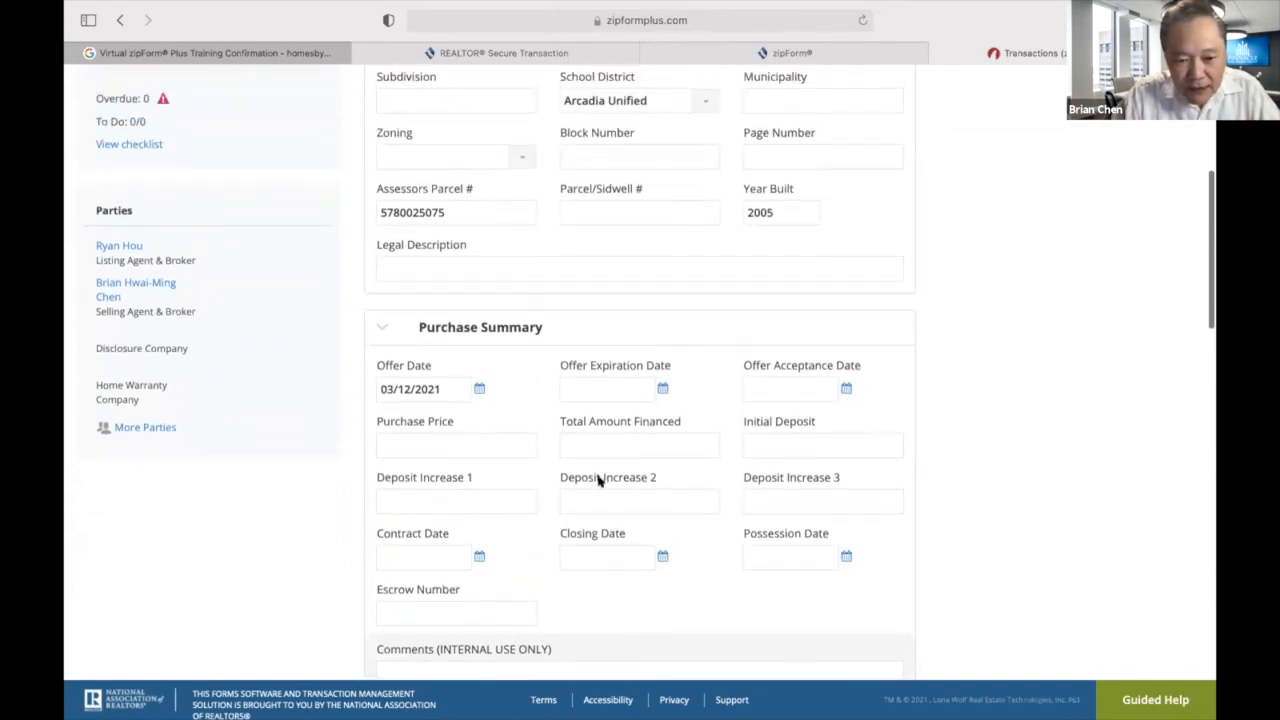
{"action": "scroll", "coordinate": [400, 476], "scroll_direction": "up", "scroll_amount": 1}
{"action": "scroll", "coordinate": [400, 474], "scroll_direction": "up", "scroll_amount": 1}
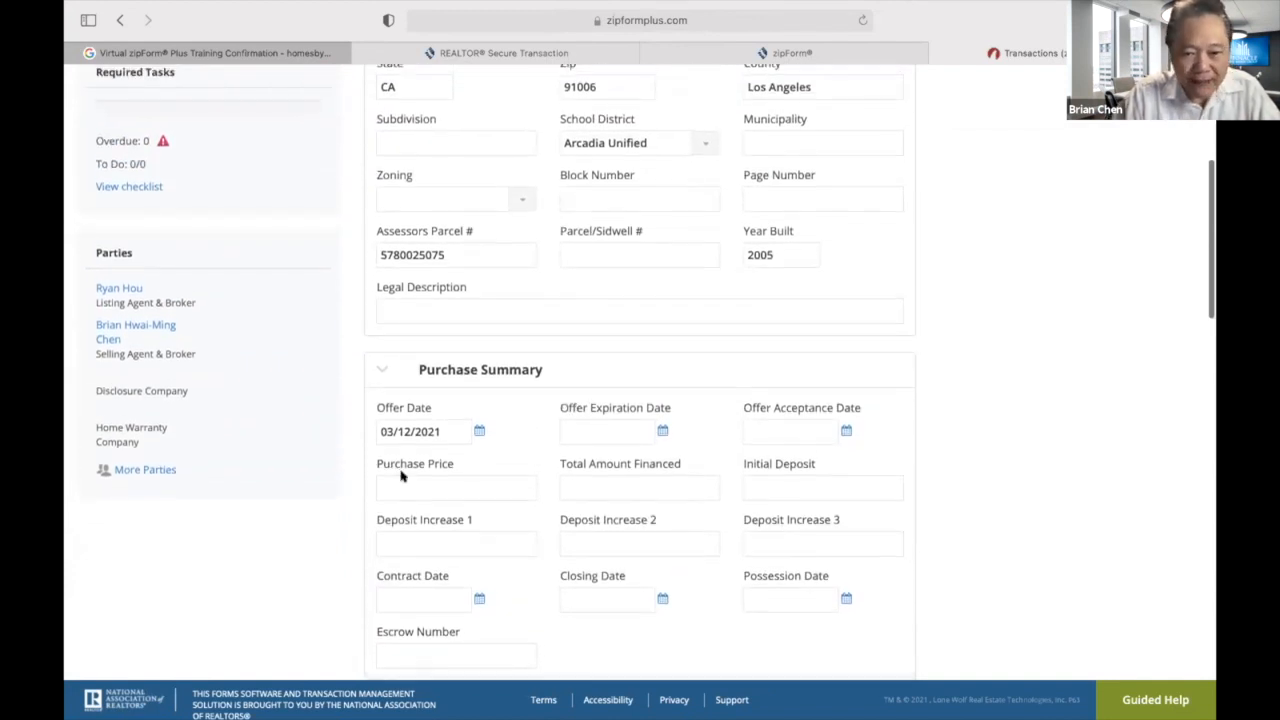
{"action": "scroll", "coordinate": [405, 460], "scroll_direction": "down", "scroll_amount": 10}
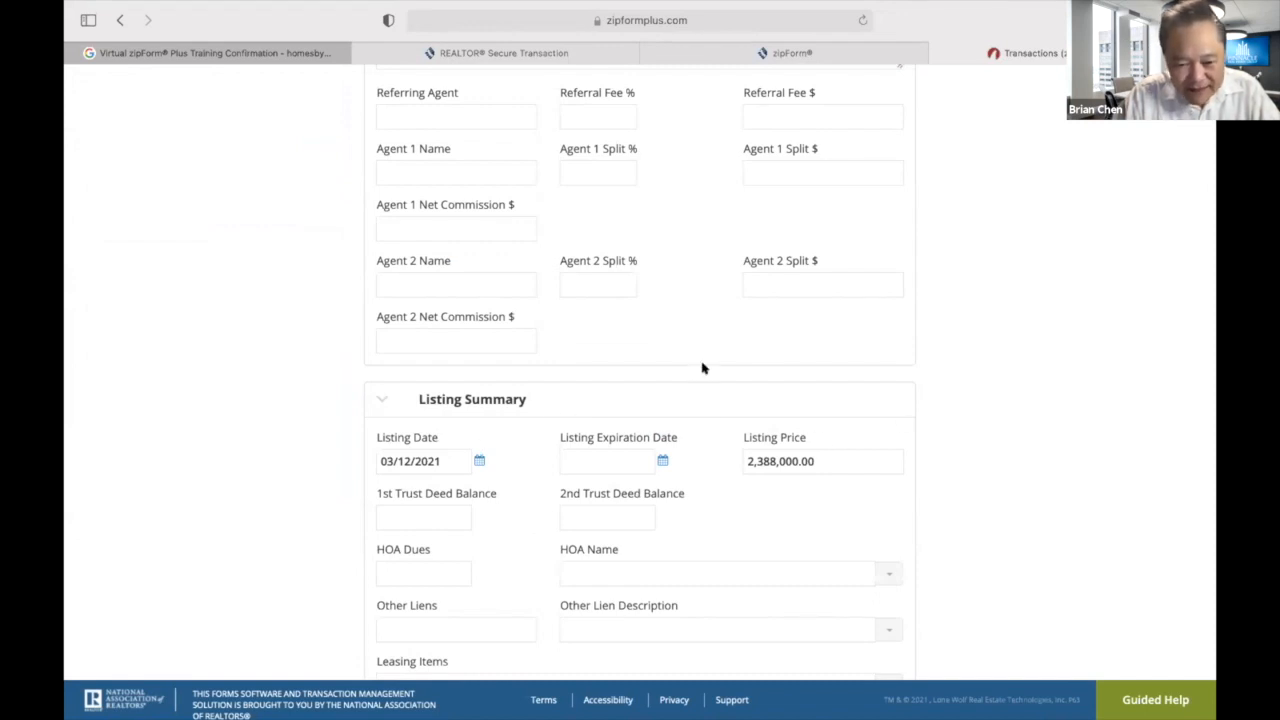
{"action": "scroll", "coordinate": [703, 366], "scroll_direction": "down", "scroll_amount": 10}
{"action": "scroll", "coordinate": [703, 367], "scroll_direction": "down", "scroll_amount": 4}
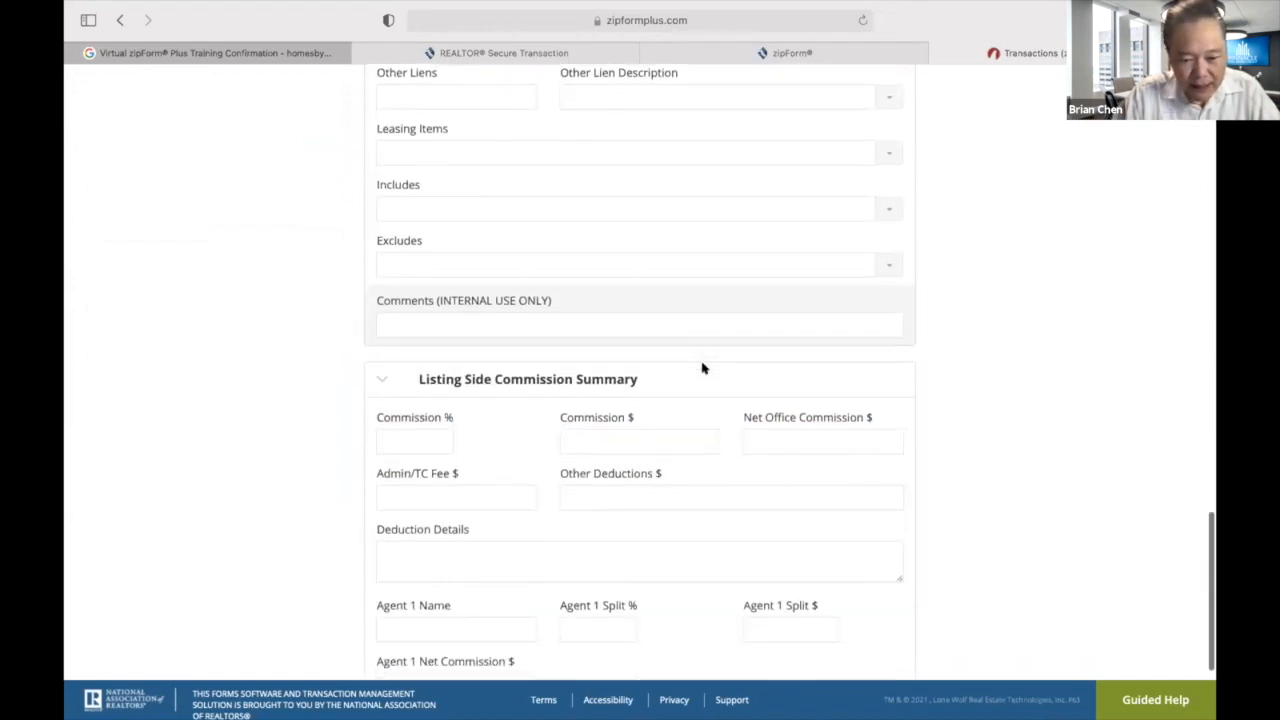
{"action": "scroll", "coordinate": [702, 365], "scroll_direction": "up", "scroll_amount": 15}
{"action": "scroll", "coordinate": [702, 365], "scroll_direction": "up", "scroll_amount": 12}
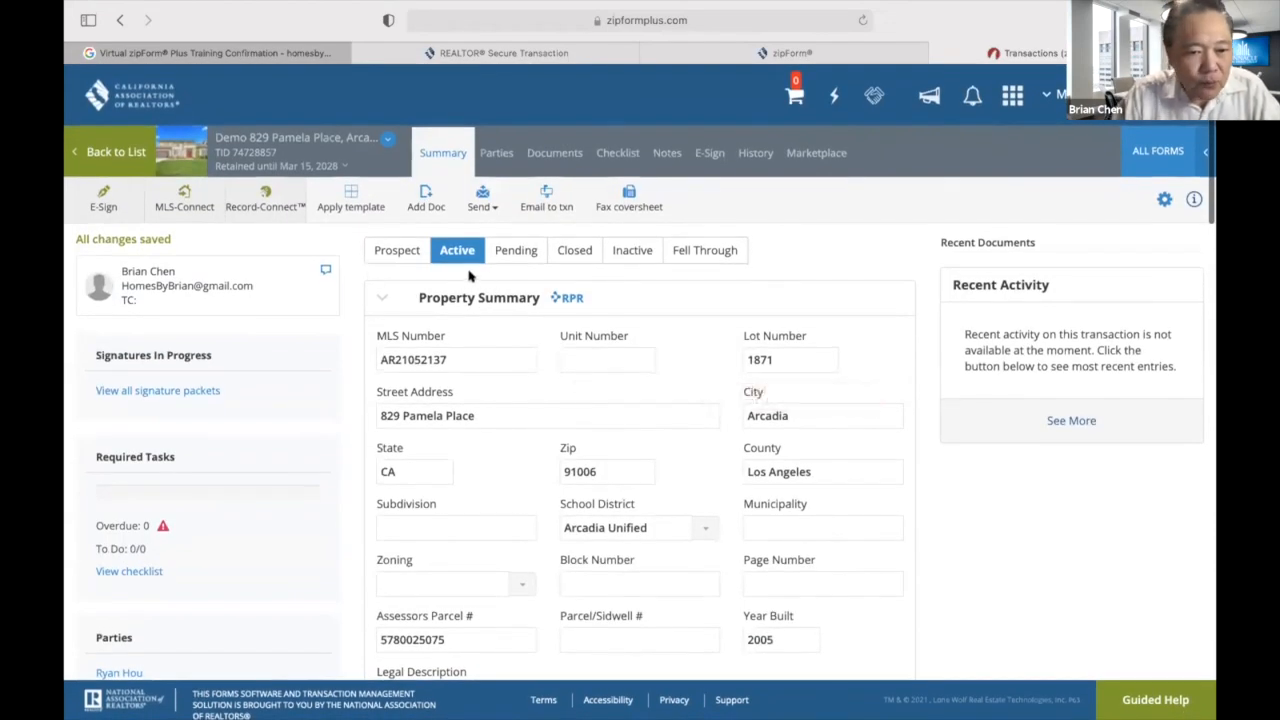
Open the Residential Purchase Agreement from Documents and look over its prefilled property, agent and 30-day escrow details.
{"action": "left_click", "coordinate": [543, 153]}
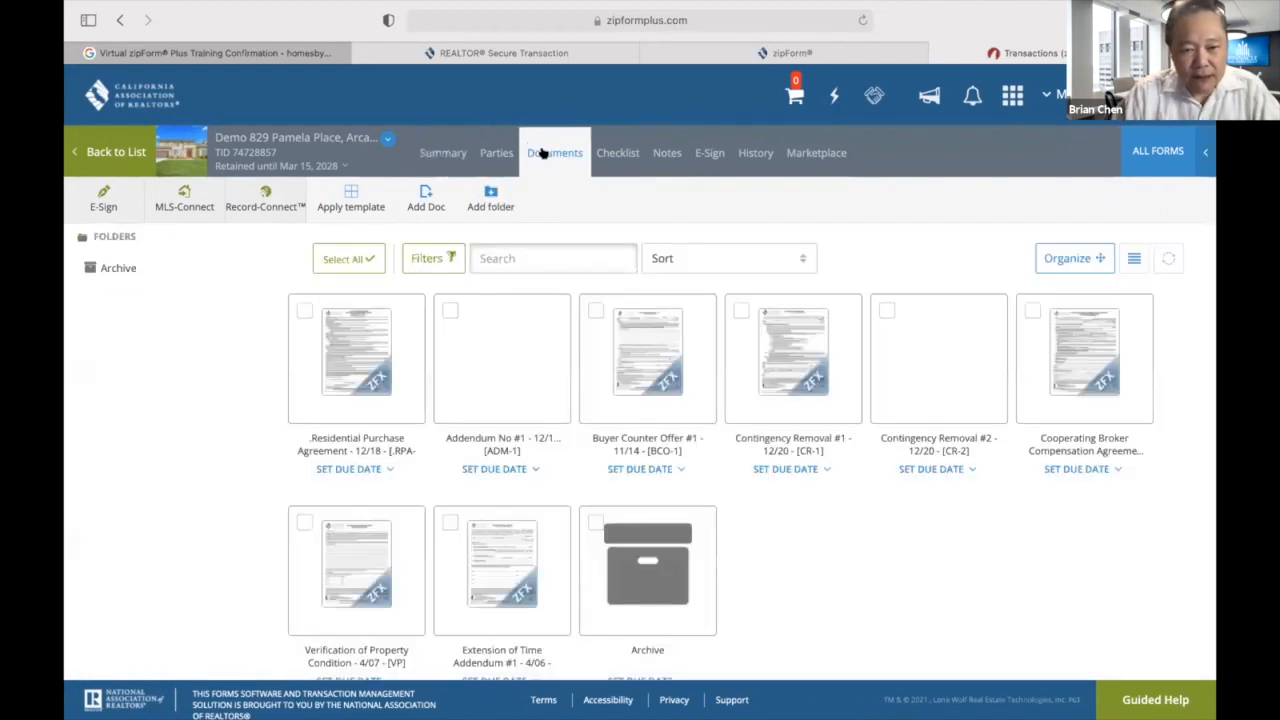
{"action": "left_click", "coordinate": [362, 370]}
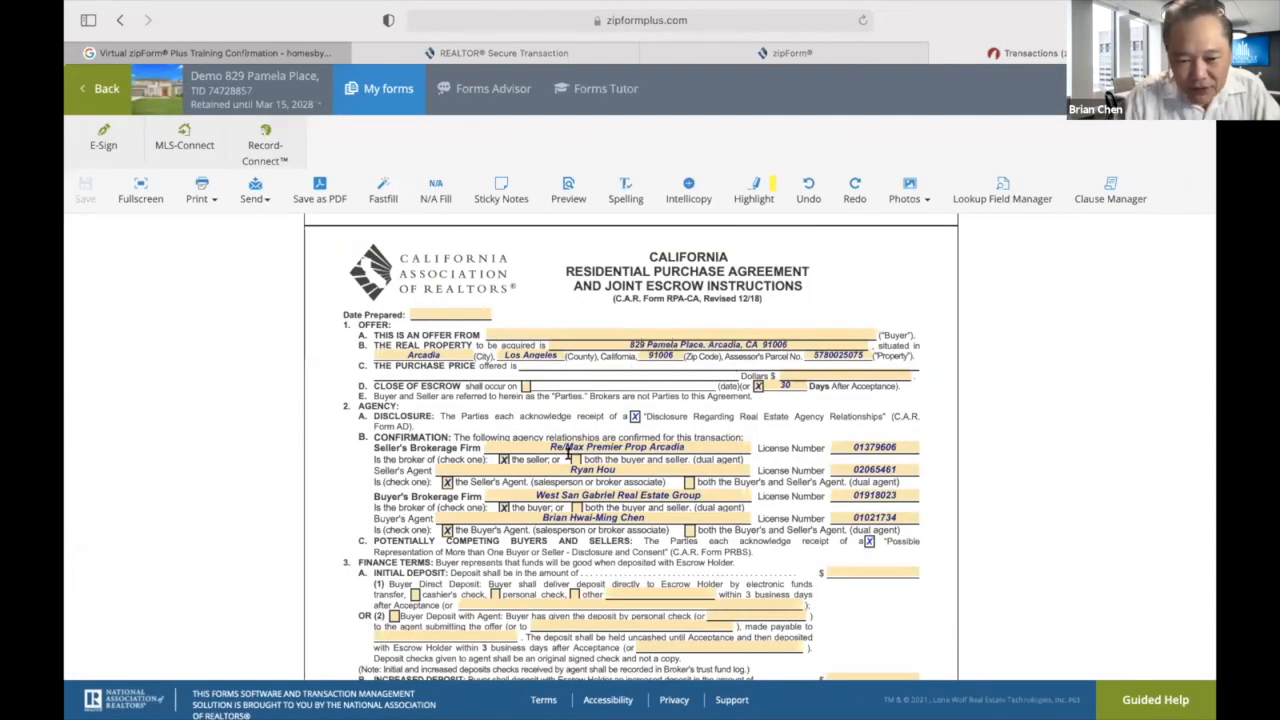
{"action": "scroll", "coordinate": [590, 380], "scroll_direction": "down", "scroll_amount": 2}
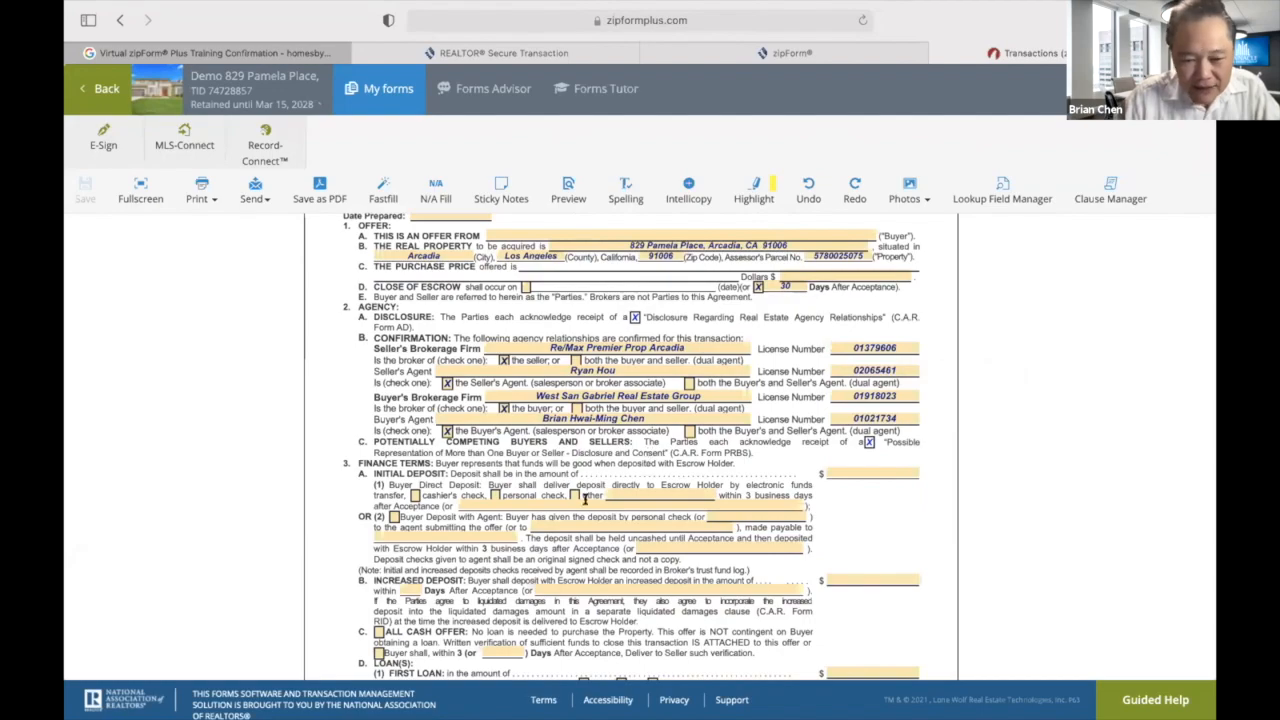
{"action": "scroll", "coordinate": [585, 500], "scroll_direction": "down", "scroll_amount": 5}
{"action": "scroll", "coordinate": [587, 507], "scroll_direction": "up", "scroll_amount": 10}
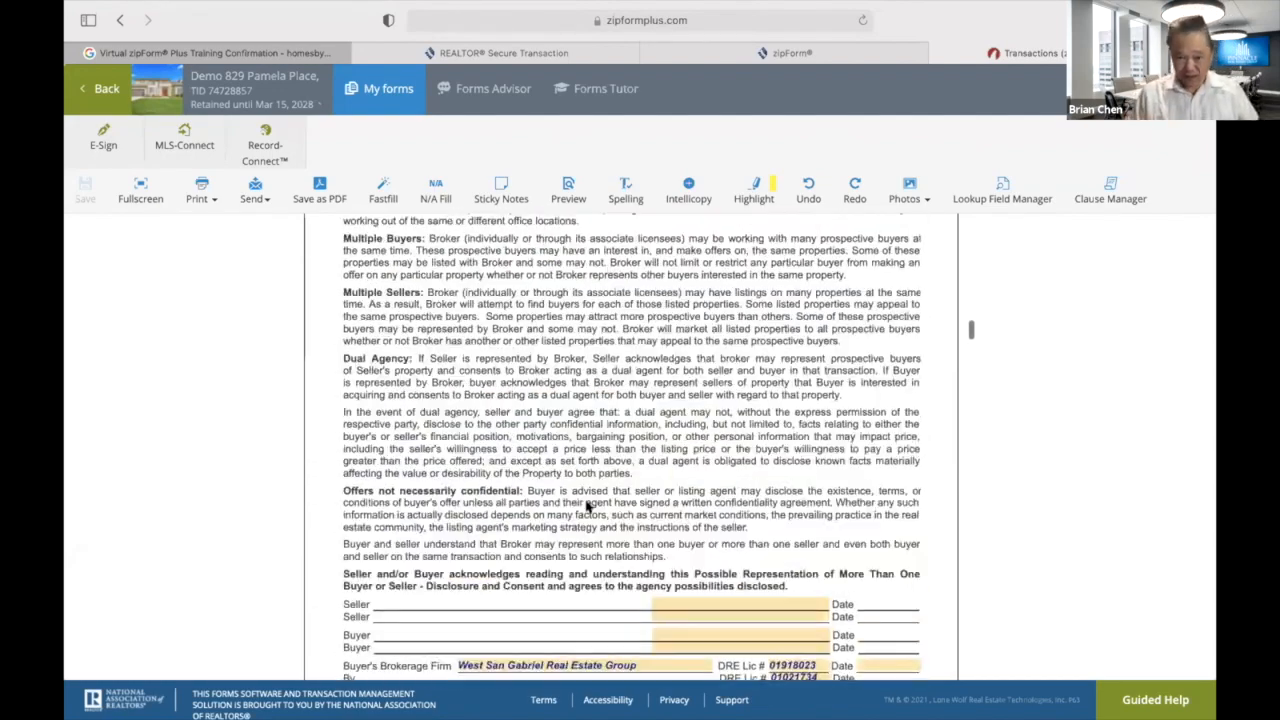
{"action": "scroll", "coordinate": [587, 500], "scroll_direction": "down", "scroll_amount": 4}
{"action": "scroll", "coordinate": [587, 499], "scroll_direction": "down", "scroll_amount": 10}
{"action": "scroll", "coordinate": [587, 499], "scroll_direction": "down", "scroll_amount": 5}
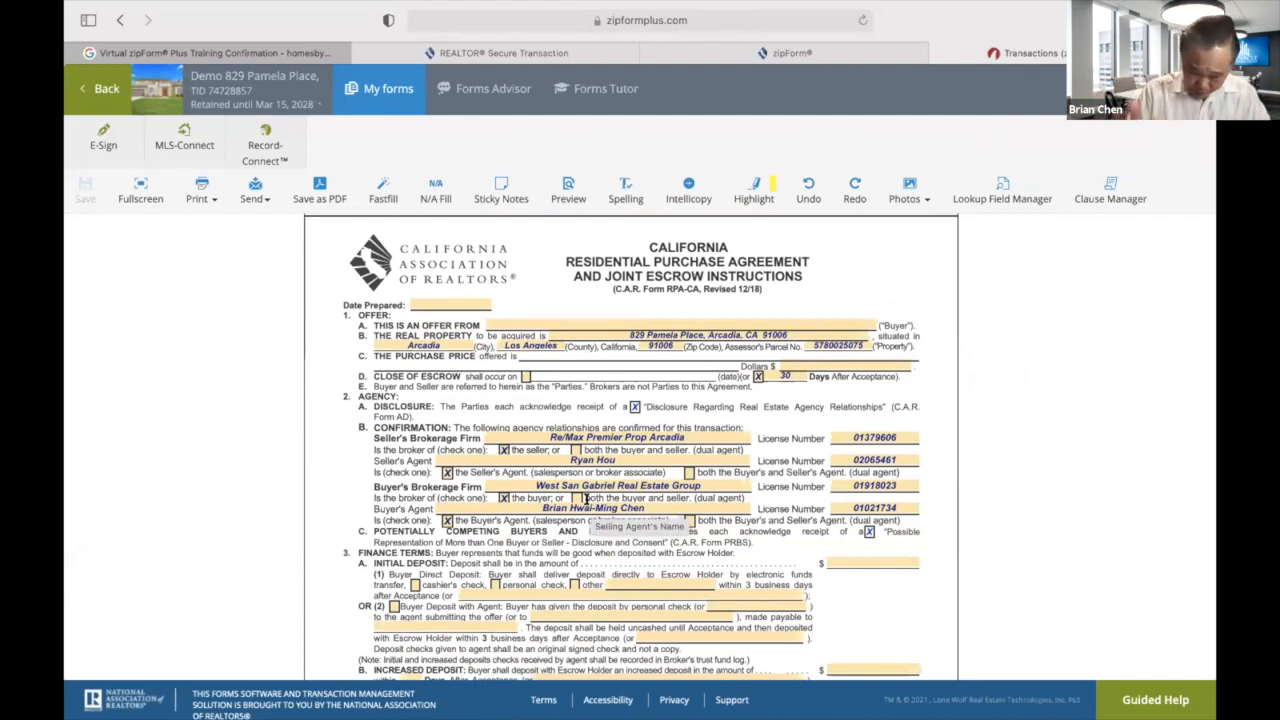
Set Date Prepared to March 12, 2021 and enter Demo Buyer as the buyer.
{"action": "left_click", "coordinate": [471, 302]}
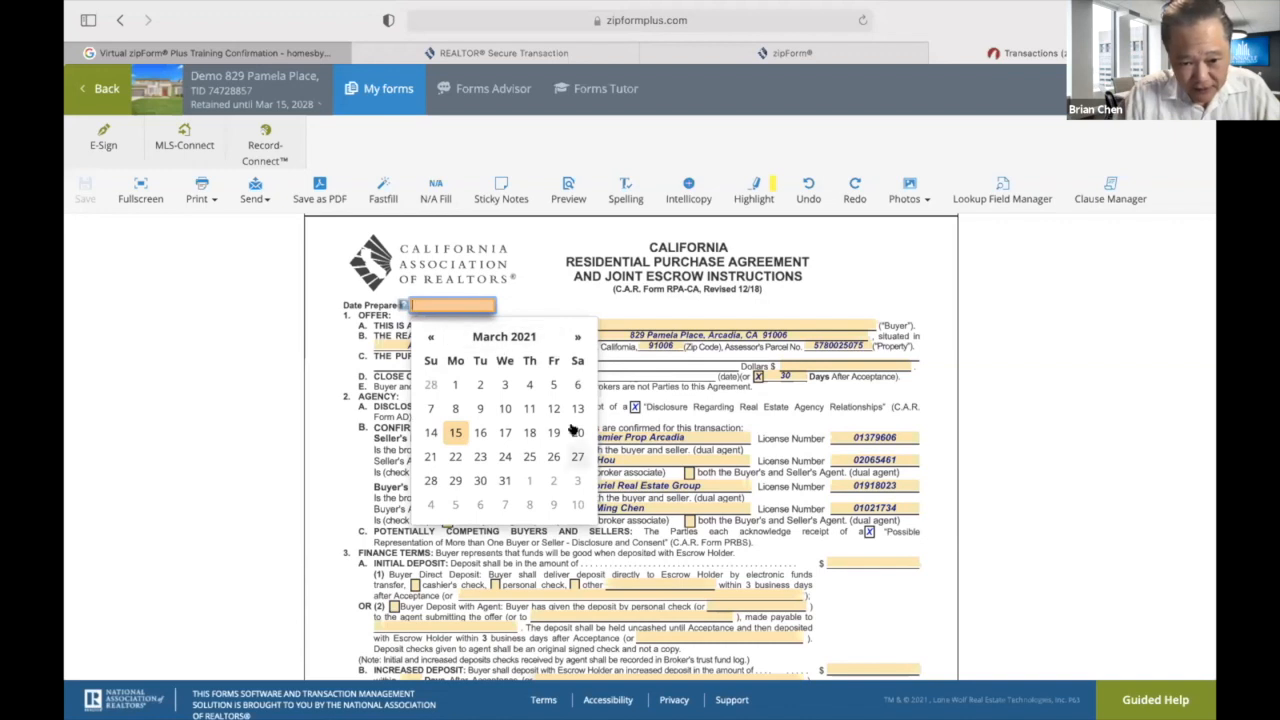
{"action": "left_click", "coordinate": [552, 410]}
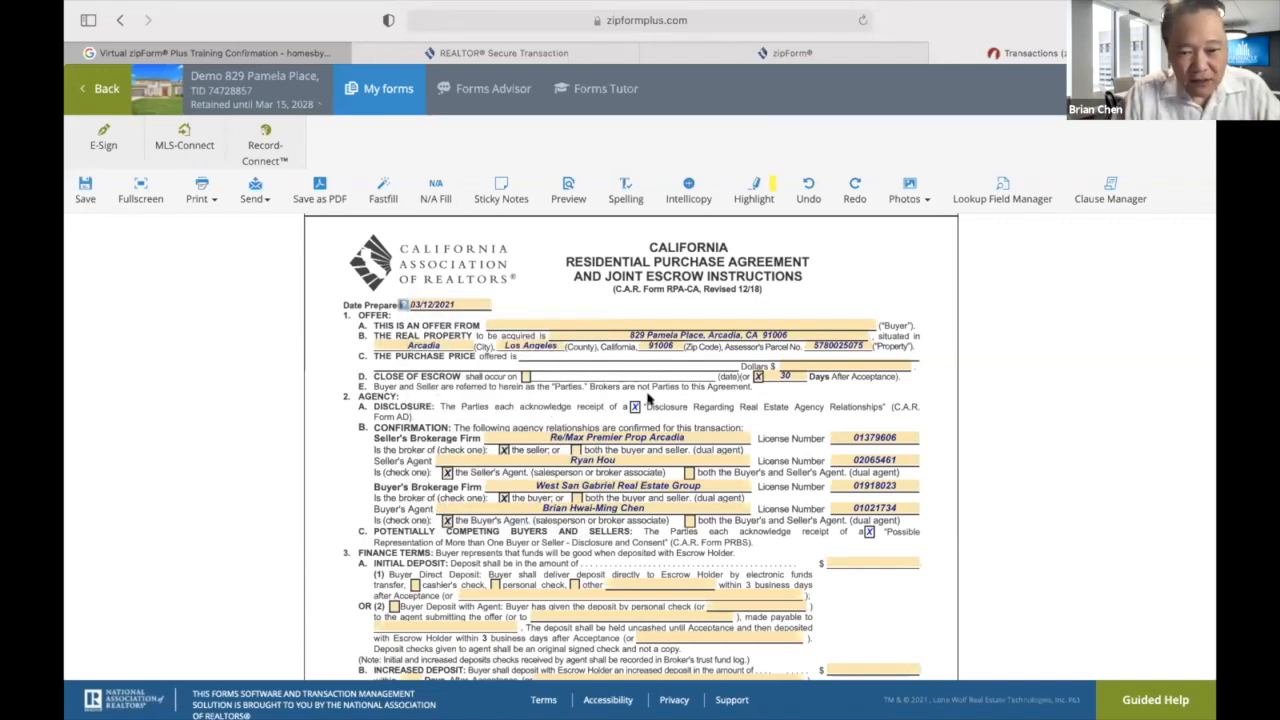
{"action": "left_click", "coordinate": [705, 321]}
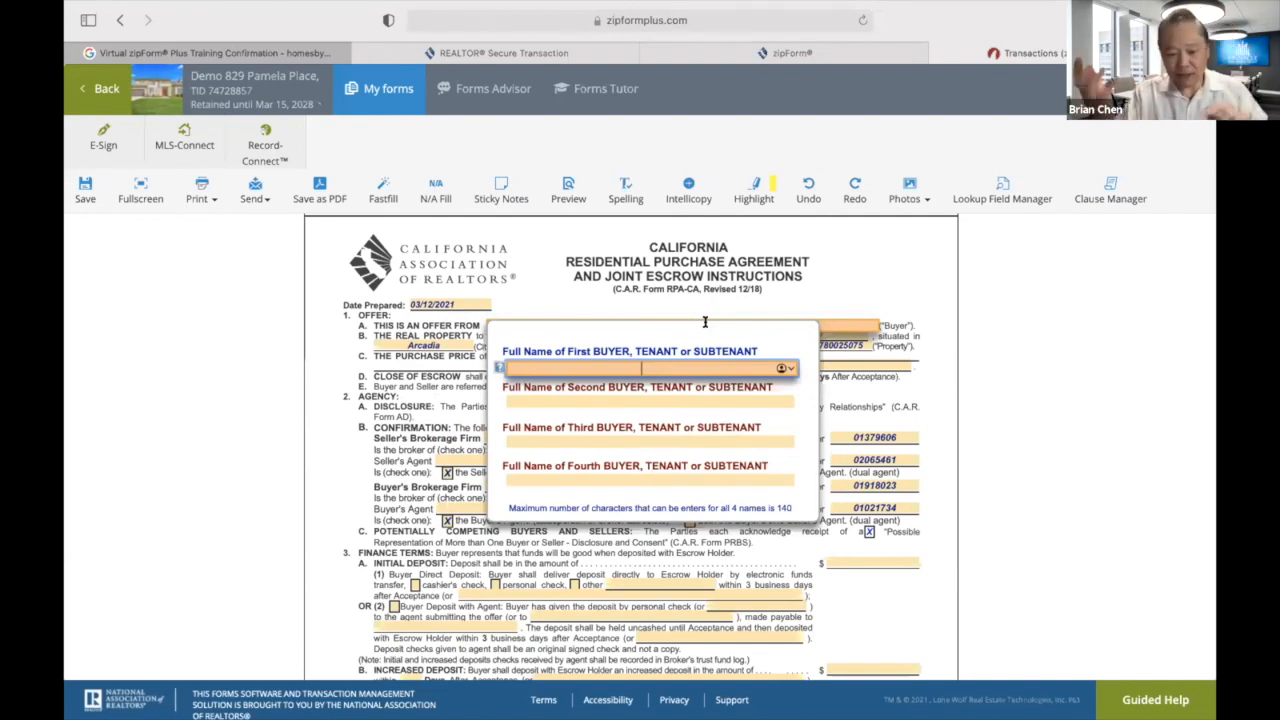
{"action": "type", "text": "Dem"}
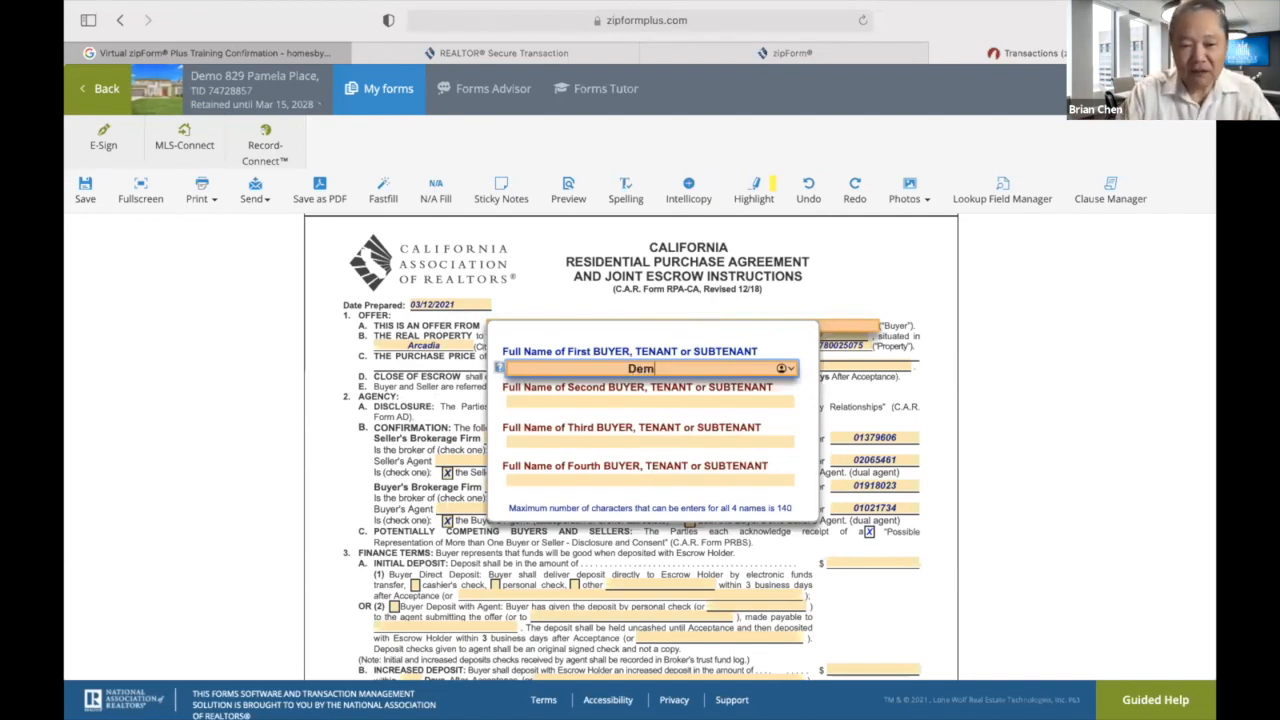
{"action": "type", "text": "o Buyer"}
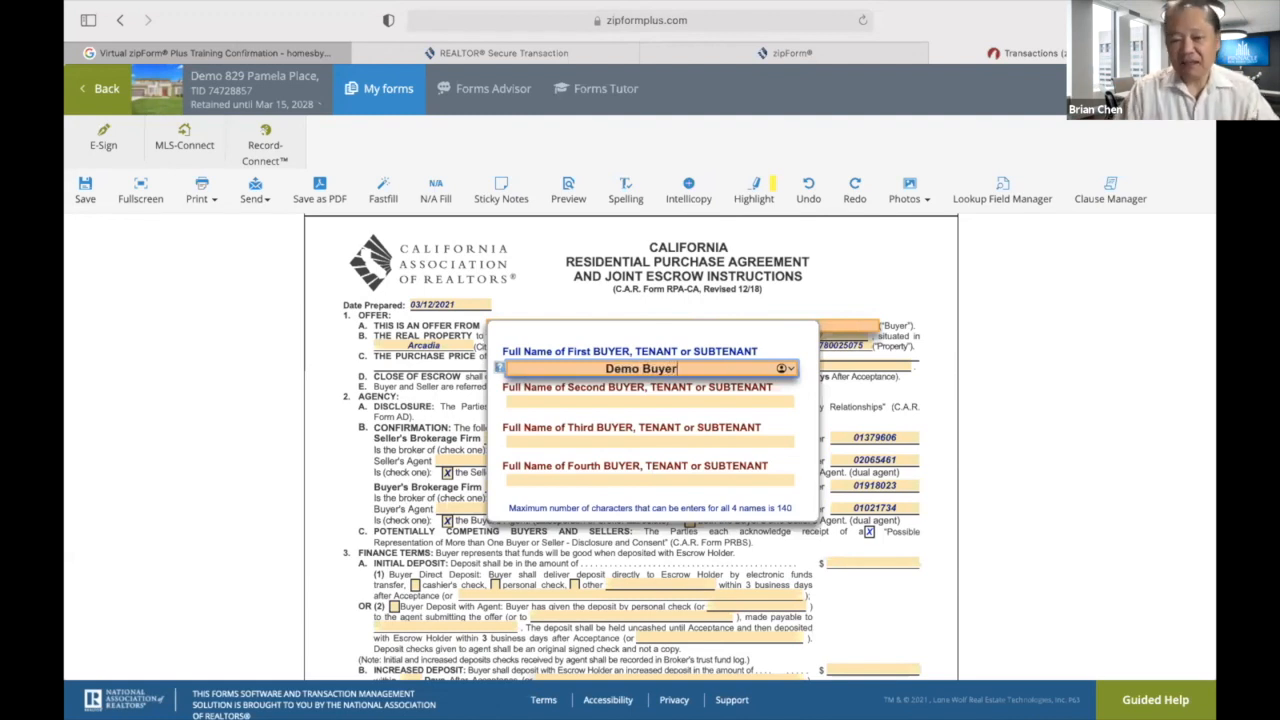
{"action": "left_click", "coordinate": [912, 395]}
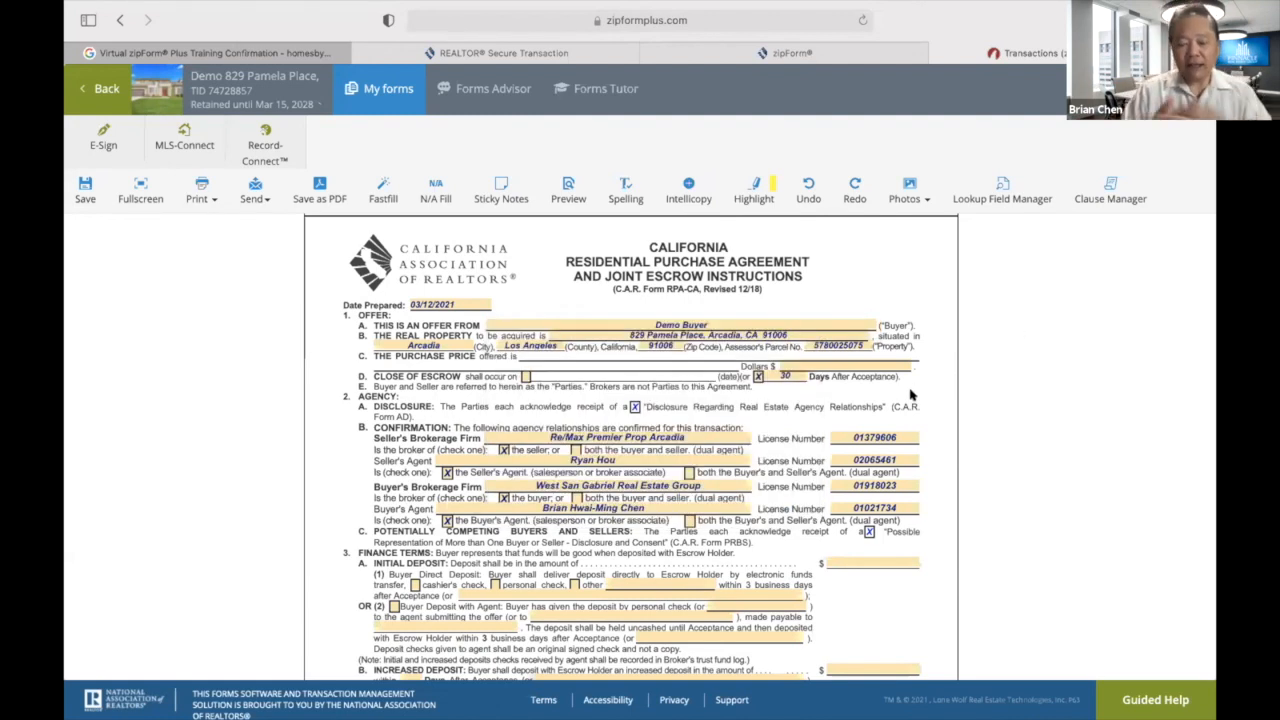
Enter a 2,300,000 purchase price, 69,000 initial deposit and 1,380,000 first loan.
{"action": "left_click", "coordinate": [822, 365]}
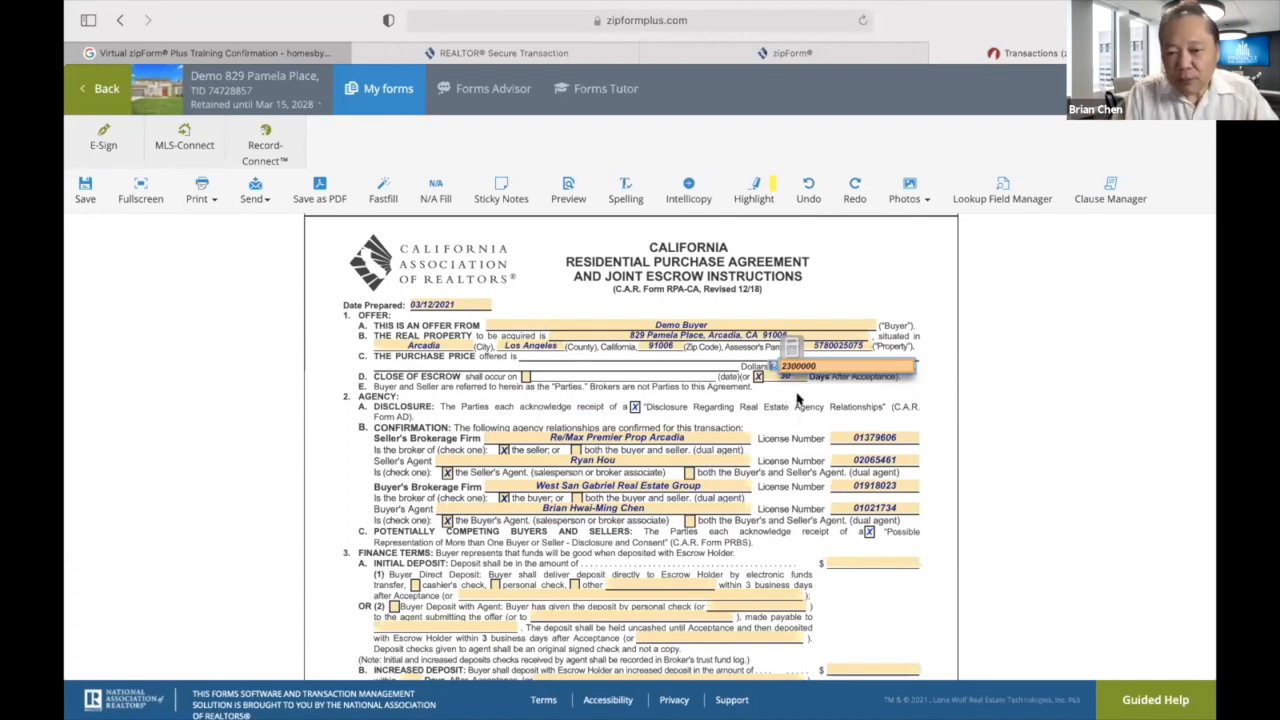
{"action": "left_click", "coordinate": [790, 402]}
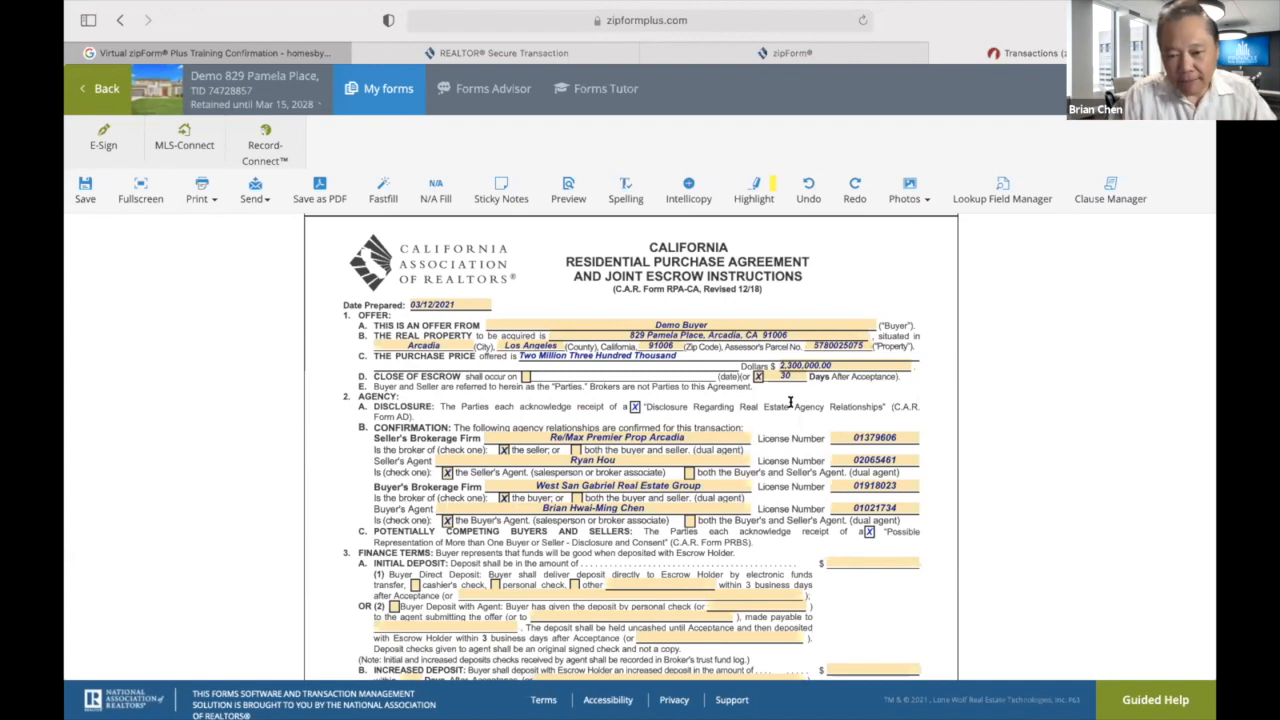
{"action": "left_click", "coordinate": [873, 558]}
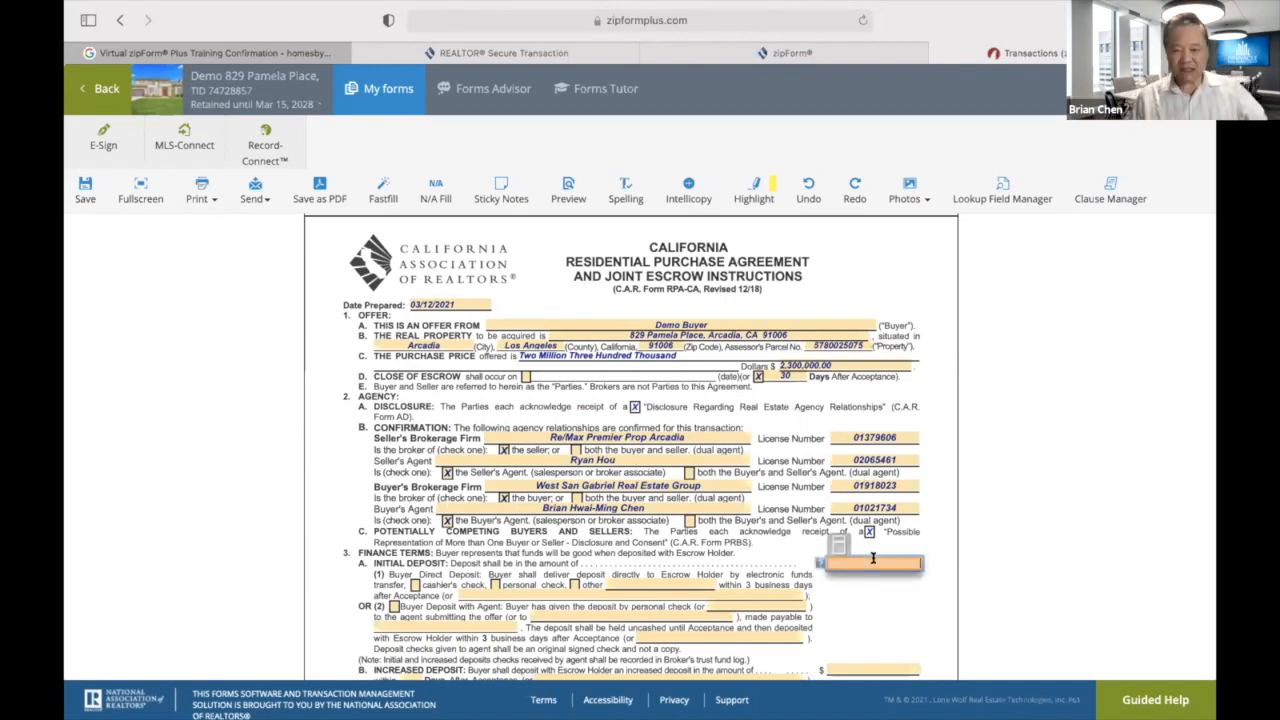
{"action": "left_click", "coordinate": [908, 625]}
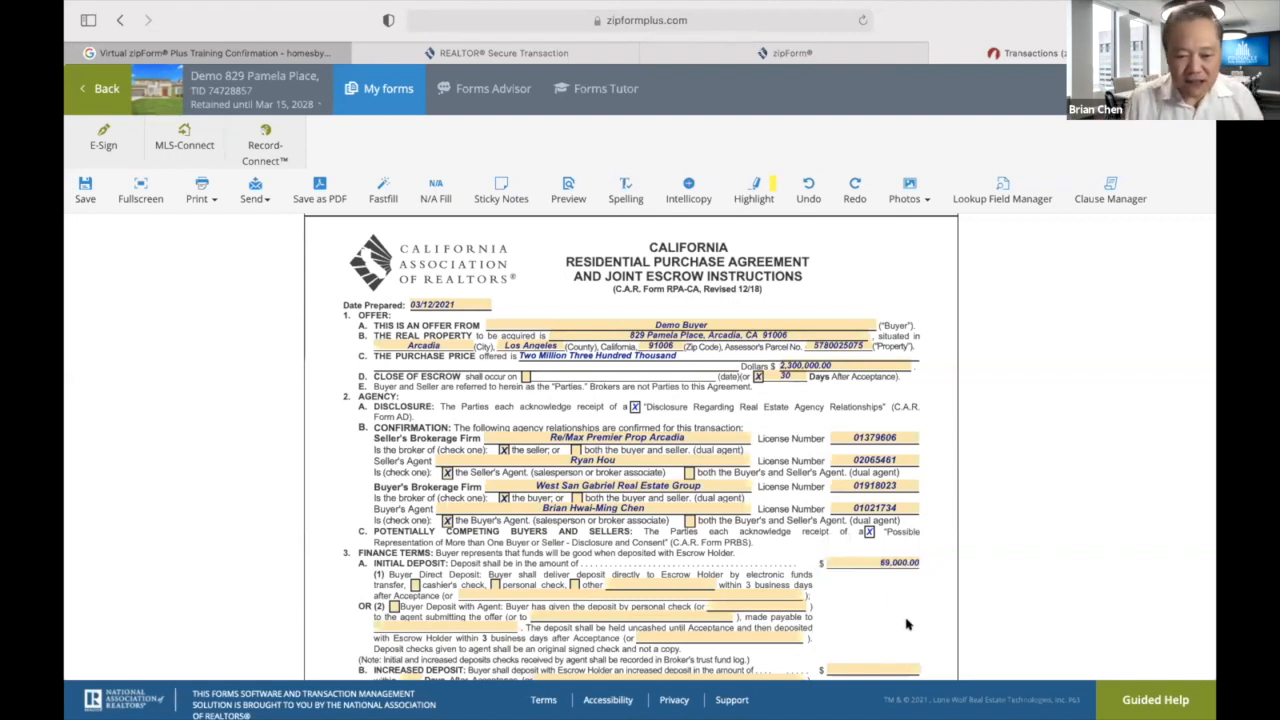
{"action": "scroll", "coordinate": [908, 625], "scroll_direction": "down", "scroll_amount": 5}
{"action": "scroll", "coordinate": [908, 625], "scroll_direction": "down", "scroll_amount": 1}
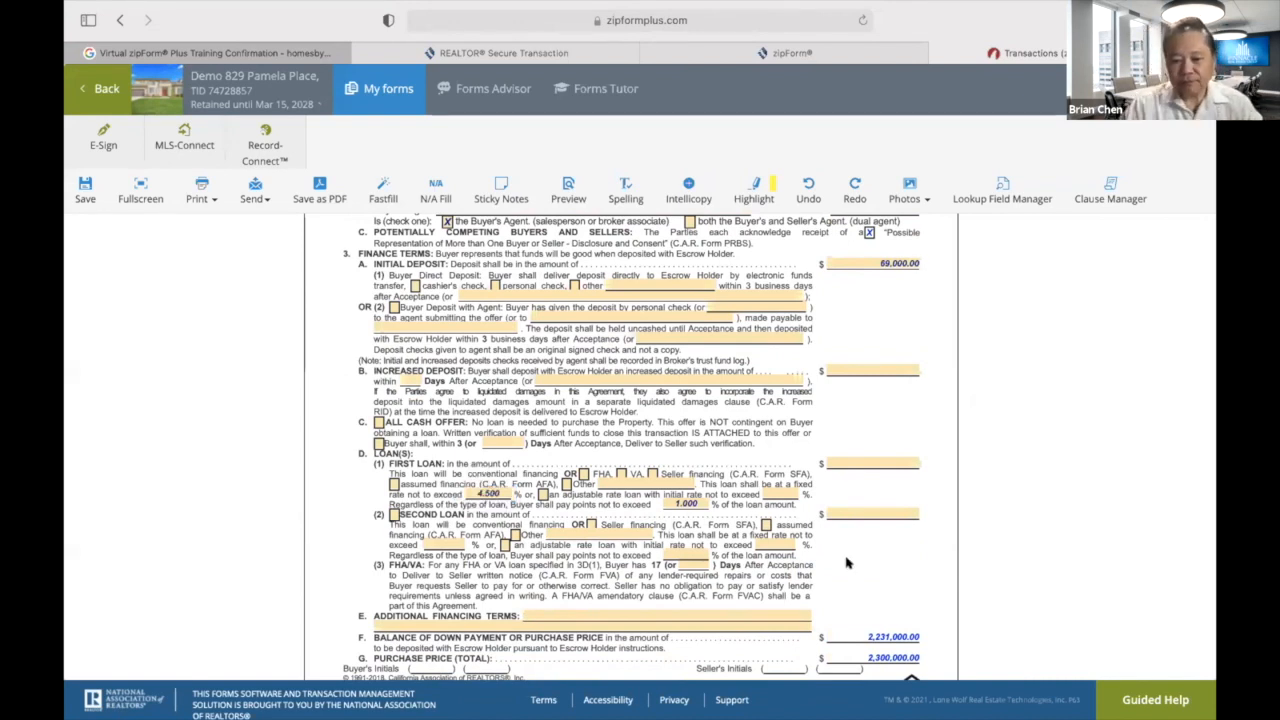
{"action": "left_click", "coordinate": [858, 461]}
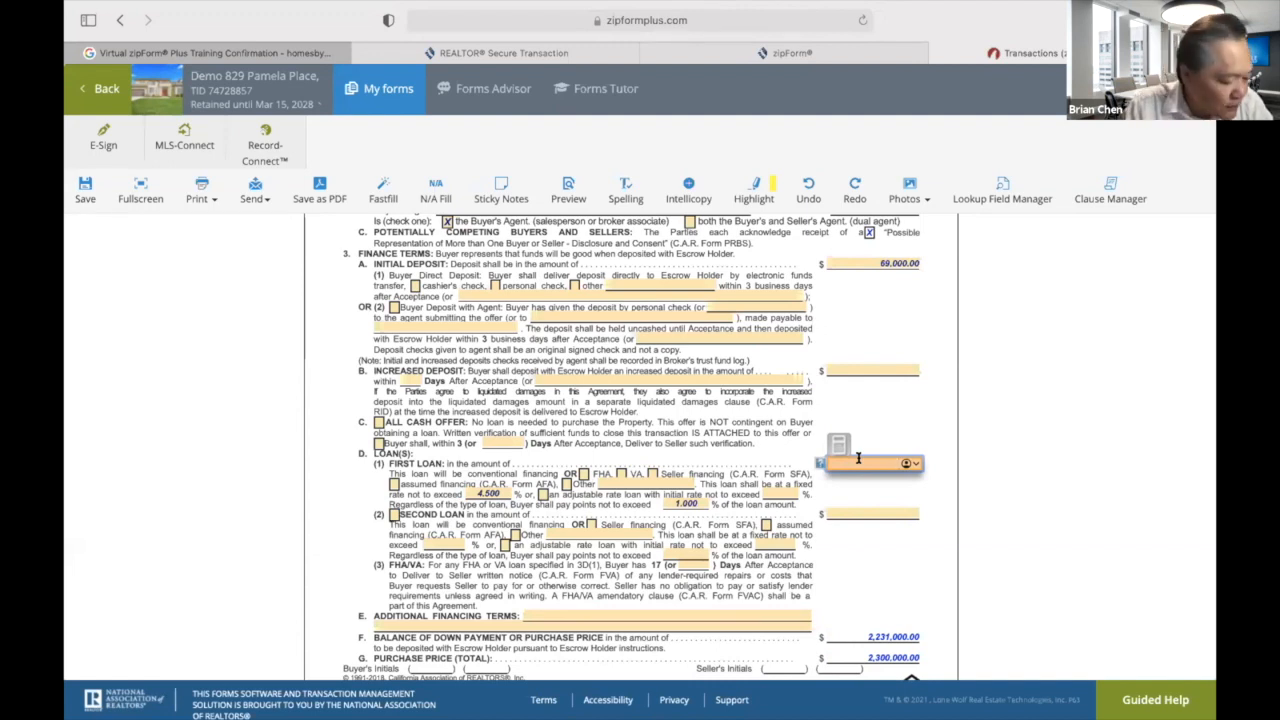
{"action": "type", "text": "1380000"}
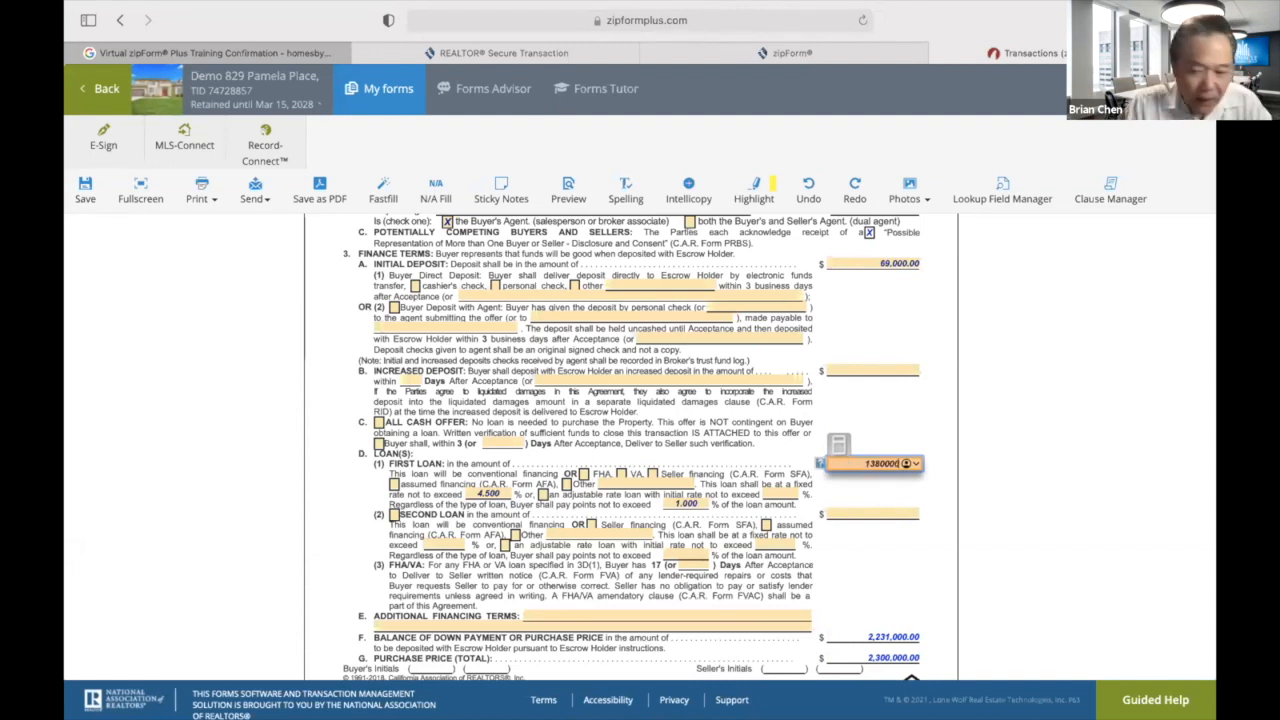
{"action": "left_click", "coordinate": [914, 557]}
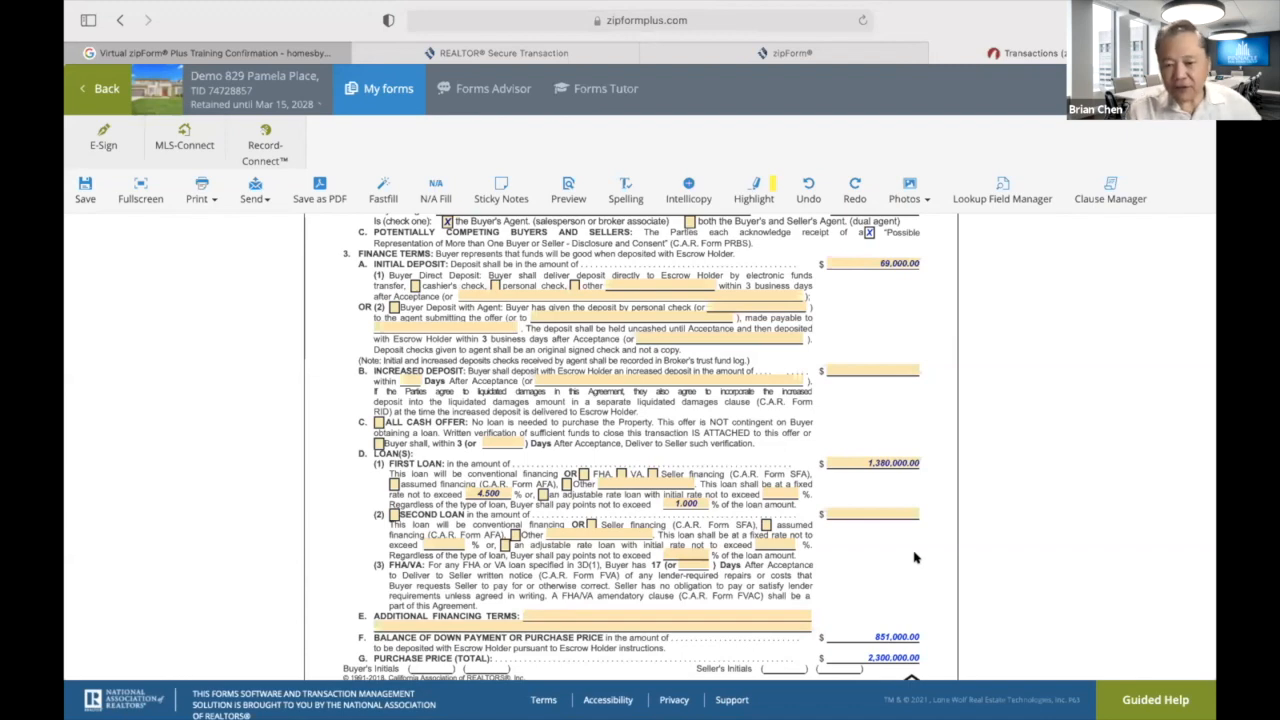
Scroll through the RPA-CA pages to section 32, Acceptance of Offer, and the signature lines.
{"action": "scroll", "coordinate": [913, 557], "scroll_direction": "down", "scroll_amount": 2}
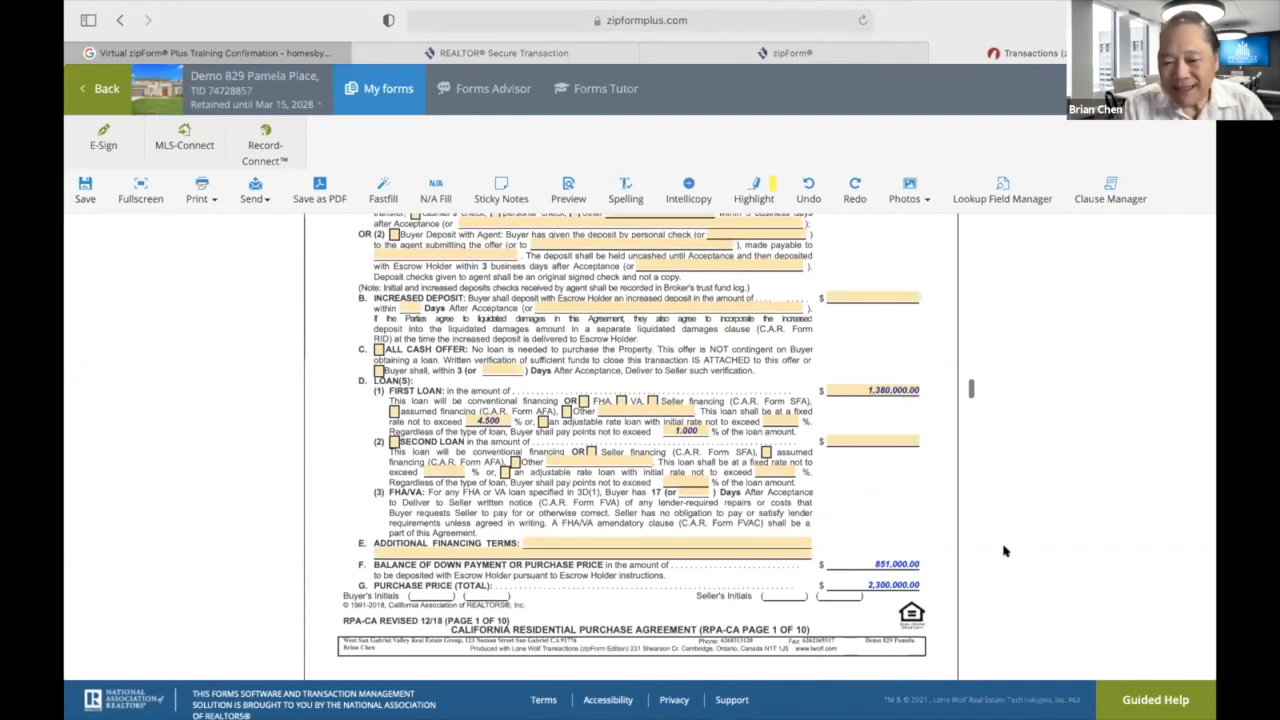
{"action": "scroll", "coordinate": [964, 462], "scroll_direction": "up", "scroll_amount": 3}
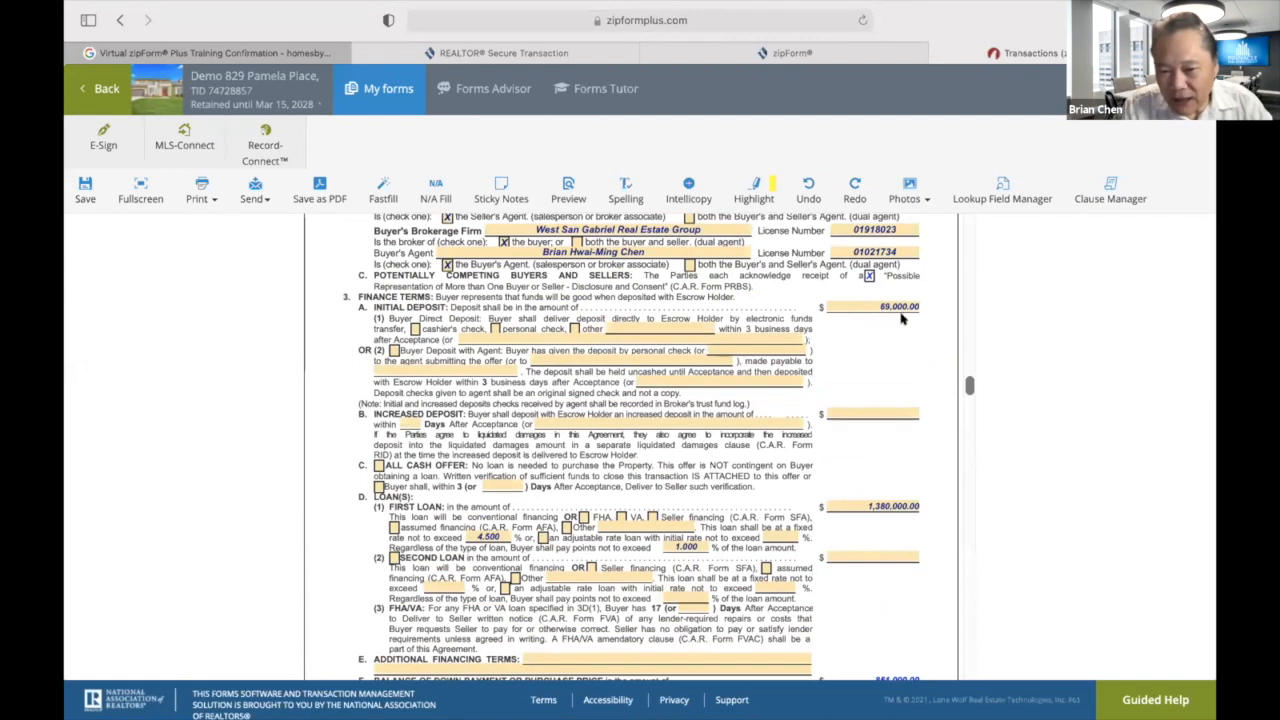
{"action": "scroll", "coordinate": [891, 343], "scroll_direction": "down", "scroll_amount": 6}
{"action": "scroll", "coordinate": [893, 348], "scroll_direction": "down", "scroll_amount": 3}
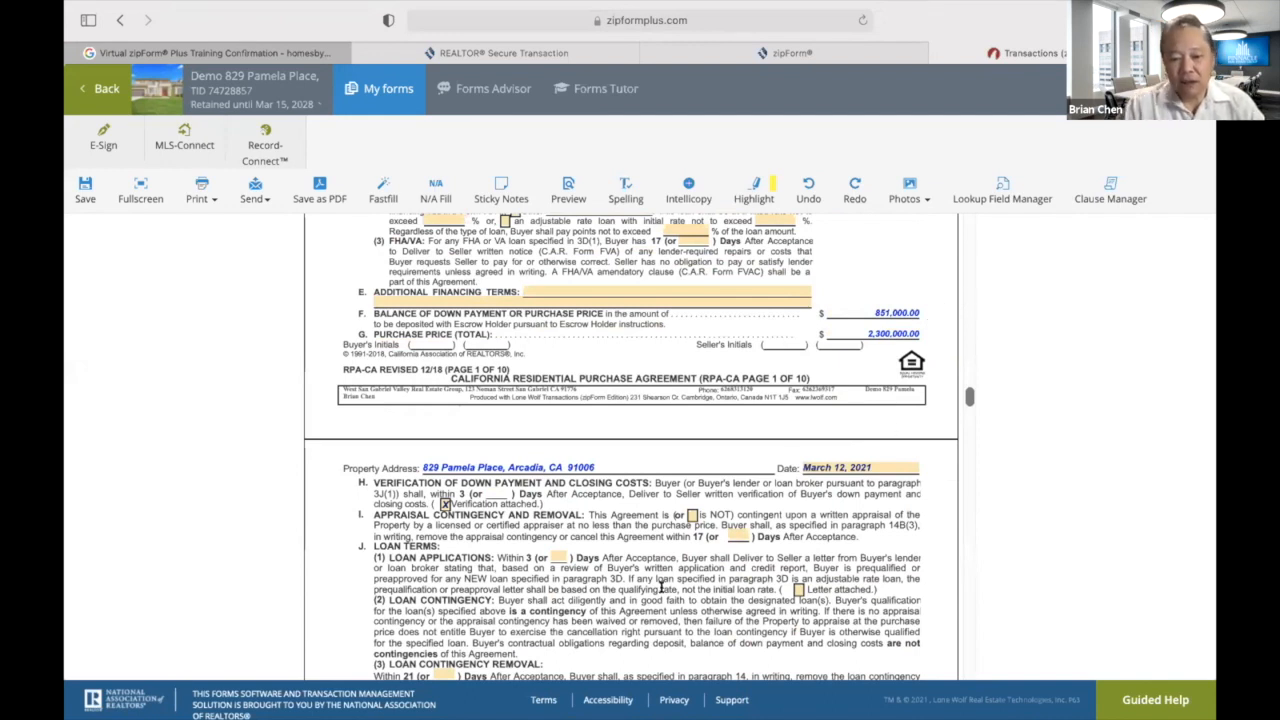
{"action": "scroll", "coordinate": [660, 587], "scroll_direction": "down", "scroll_amount": 2}
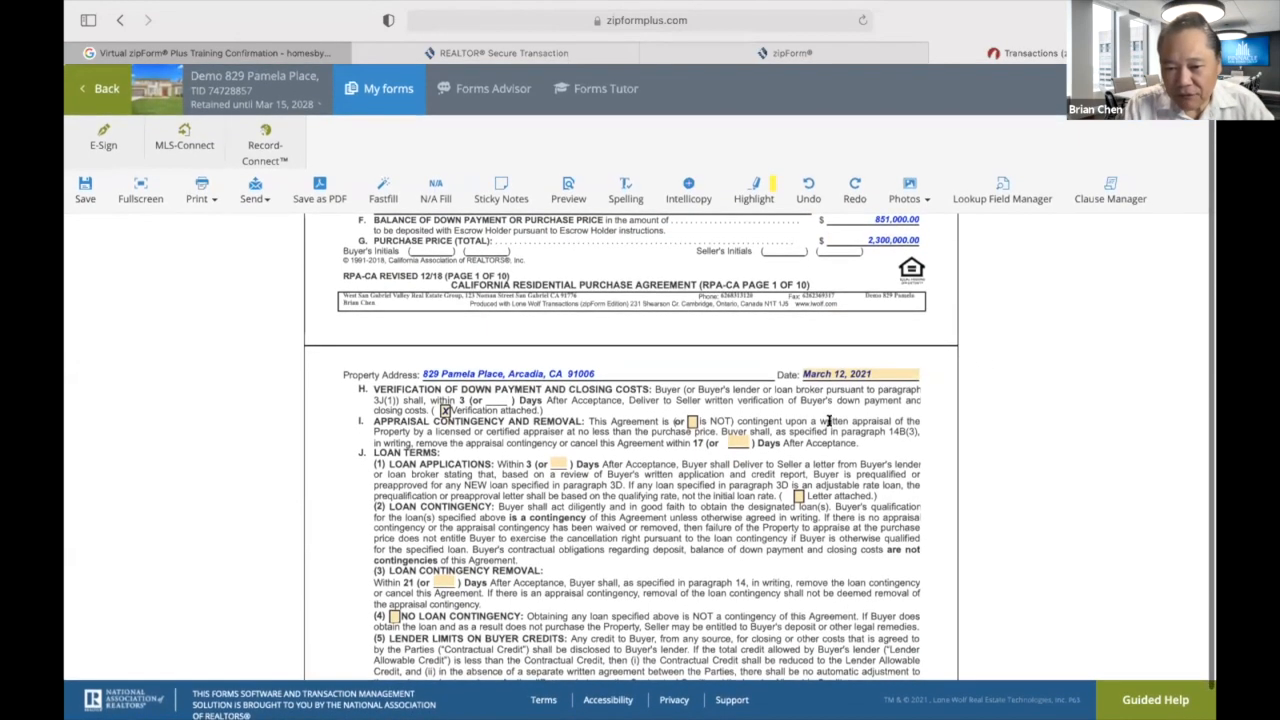
{"action": "scroll", "coordinate": [975, 365], "scroll_direction": "up", "scroll_amount": 5}
{"action": "scroll", "coordinate": [912, 406], "scroll_direction": "up", "scroll_amount": 3}
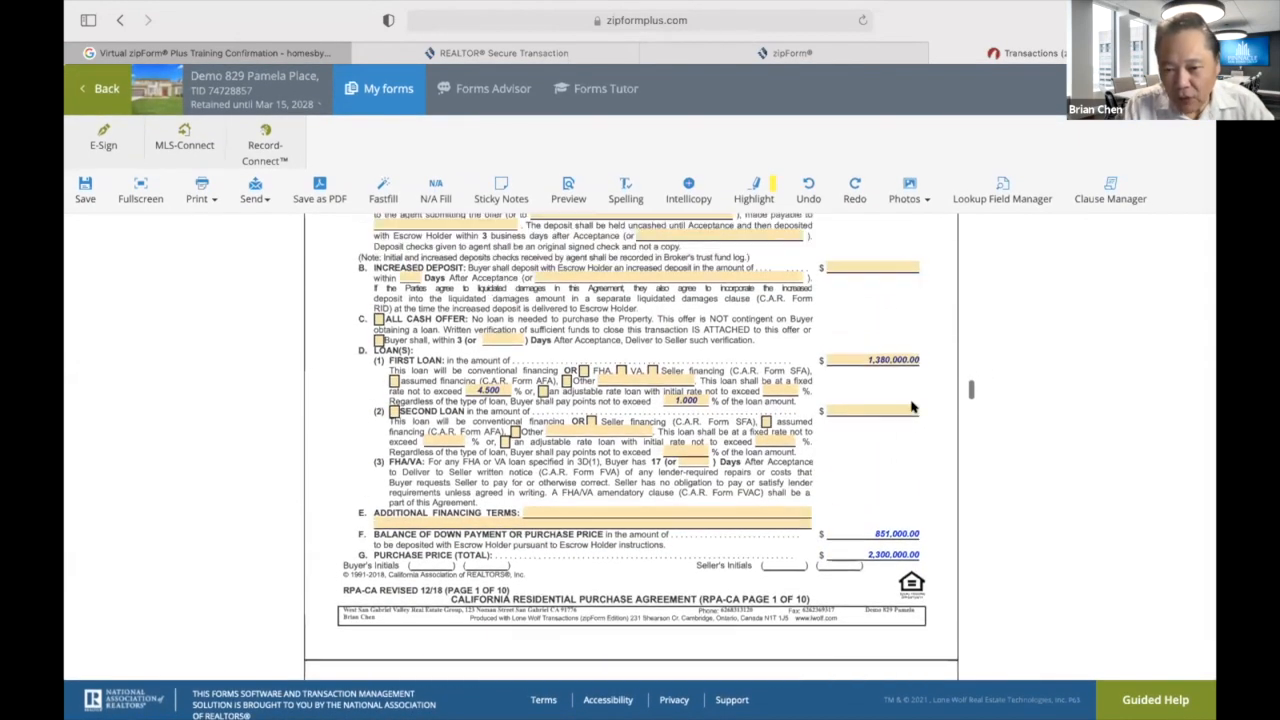
{"action": "scroll", "coordinate": [912, 406], "scroll_direction": "up", "scroll_amount": 1}
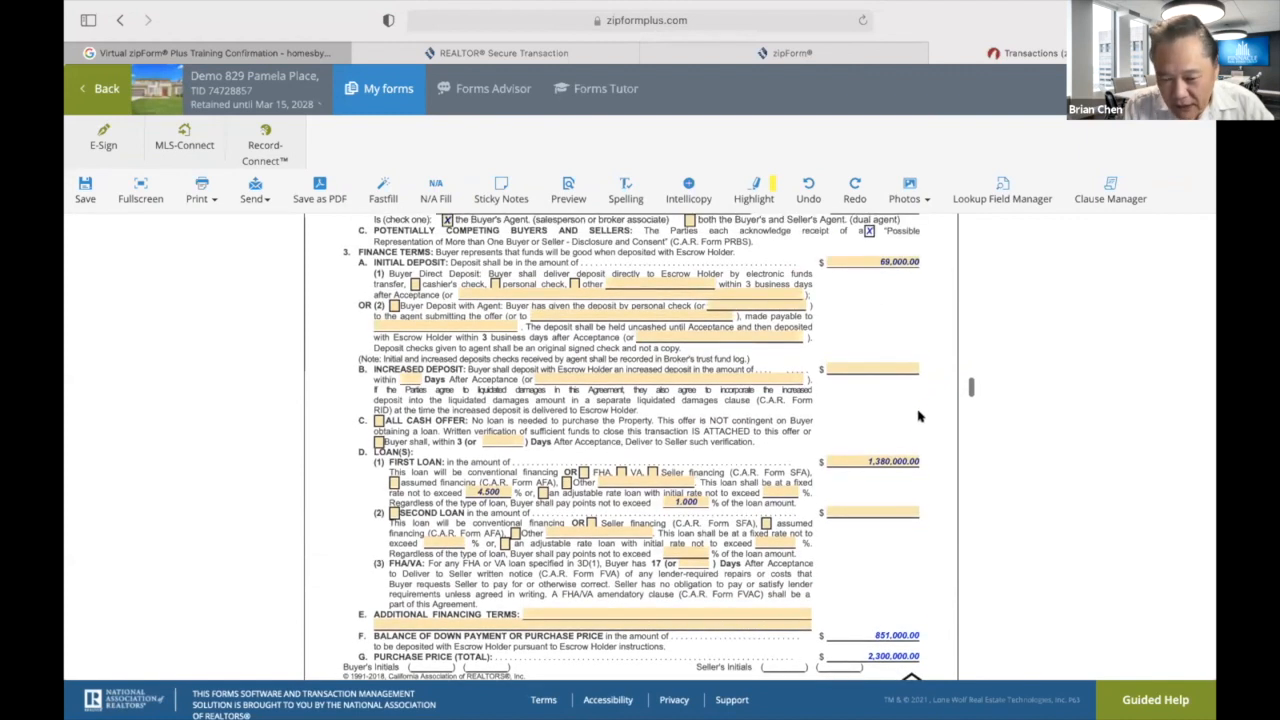
{"action": "scroll", "coordinate": [918, 409], "scroll_direction": "down", "scroll_amount": 3}
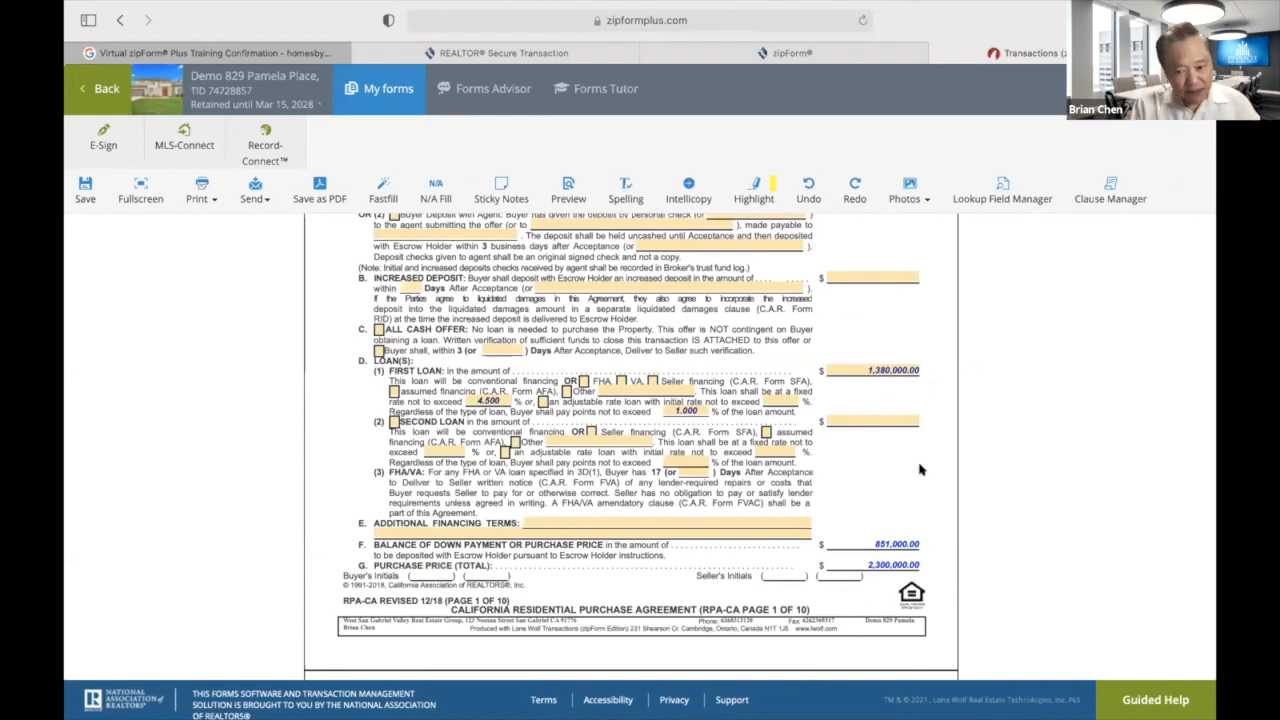
{"action": "scroll", "coordinate": [920, 470], "scroll_direction": "down", "scroll_amount": 5}
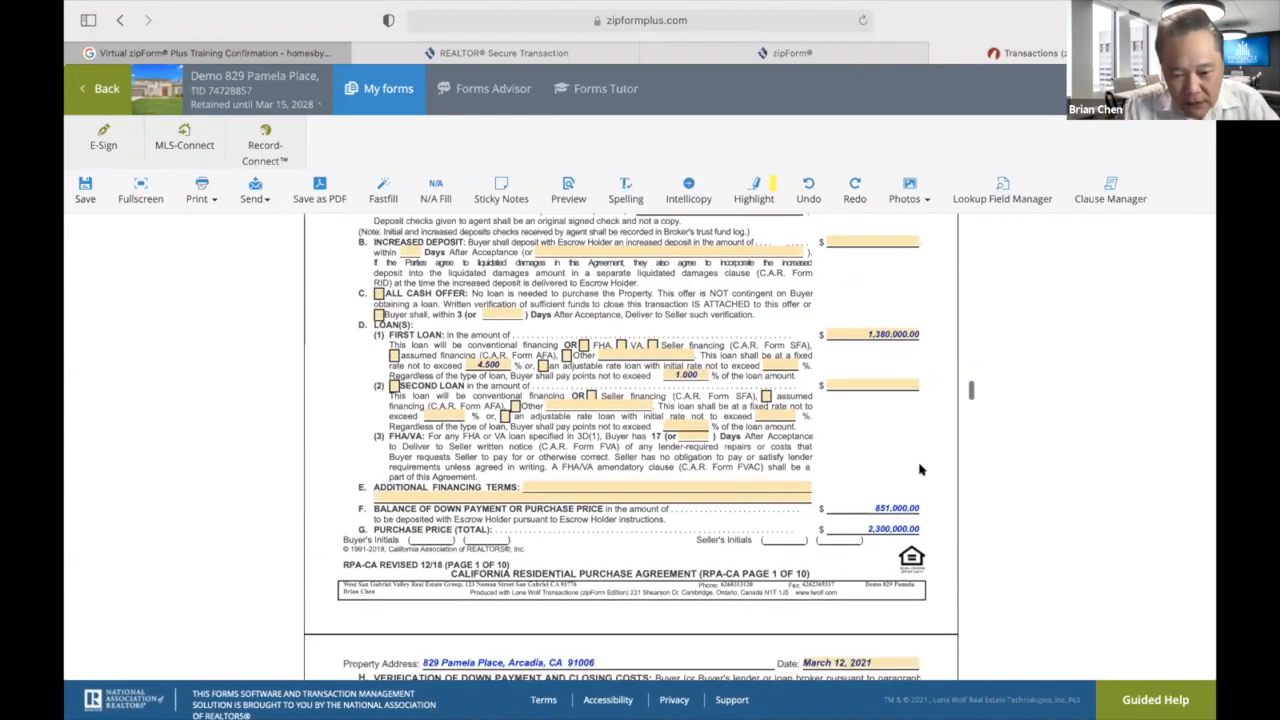
{"action": "scroll", "coordinate": [920, 470], "scroll_direction": "down", "scroll_amount": 10}
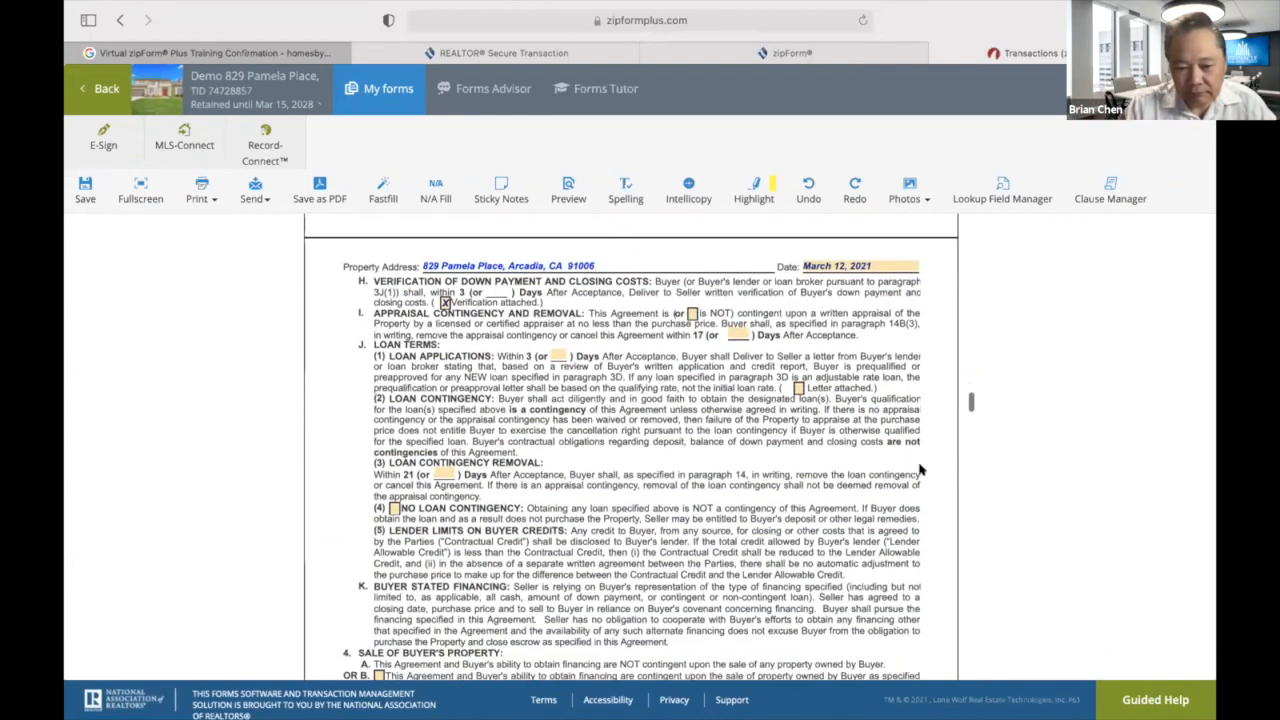
{"action": "scroll", "coordinate": [920, 470], "scroll_direction": "down", "scroll_amount": 1}
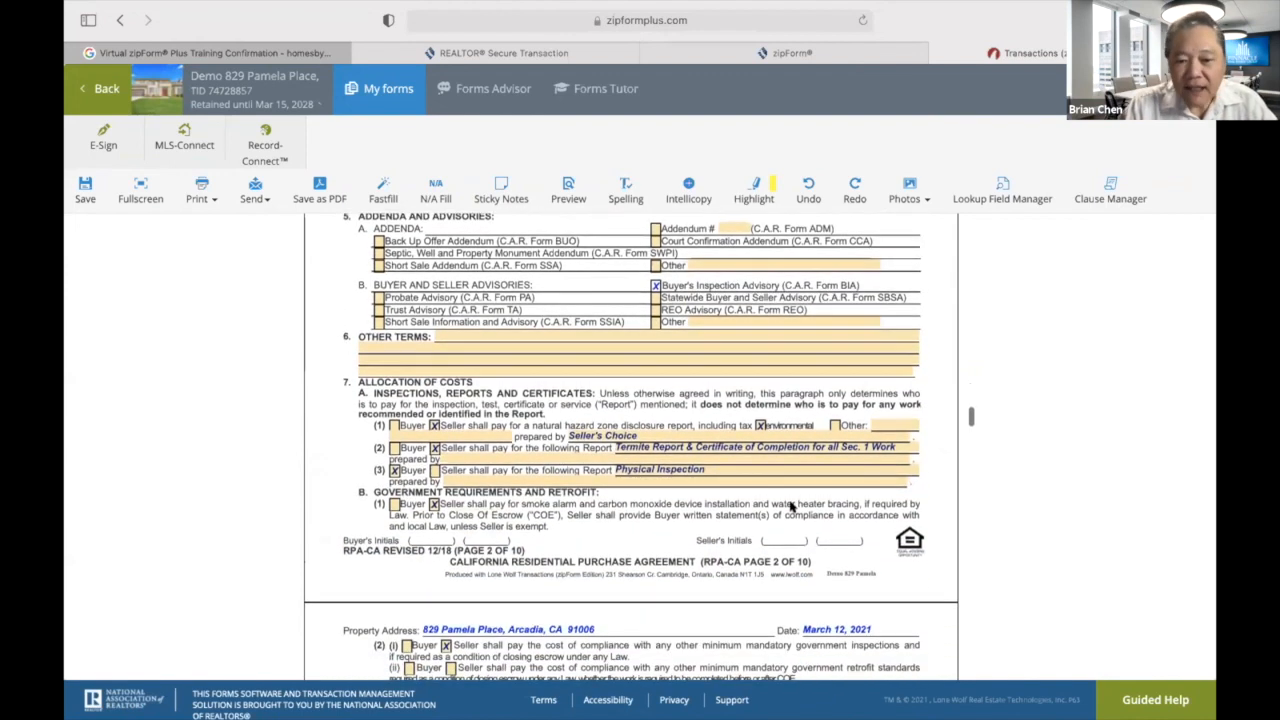
{"action": "scroll", "coordinate": [791, 507], "scroll_direction": "down", "scroll_amount": 3}
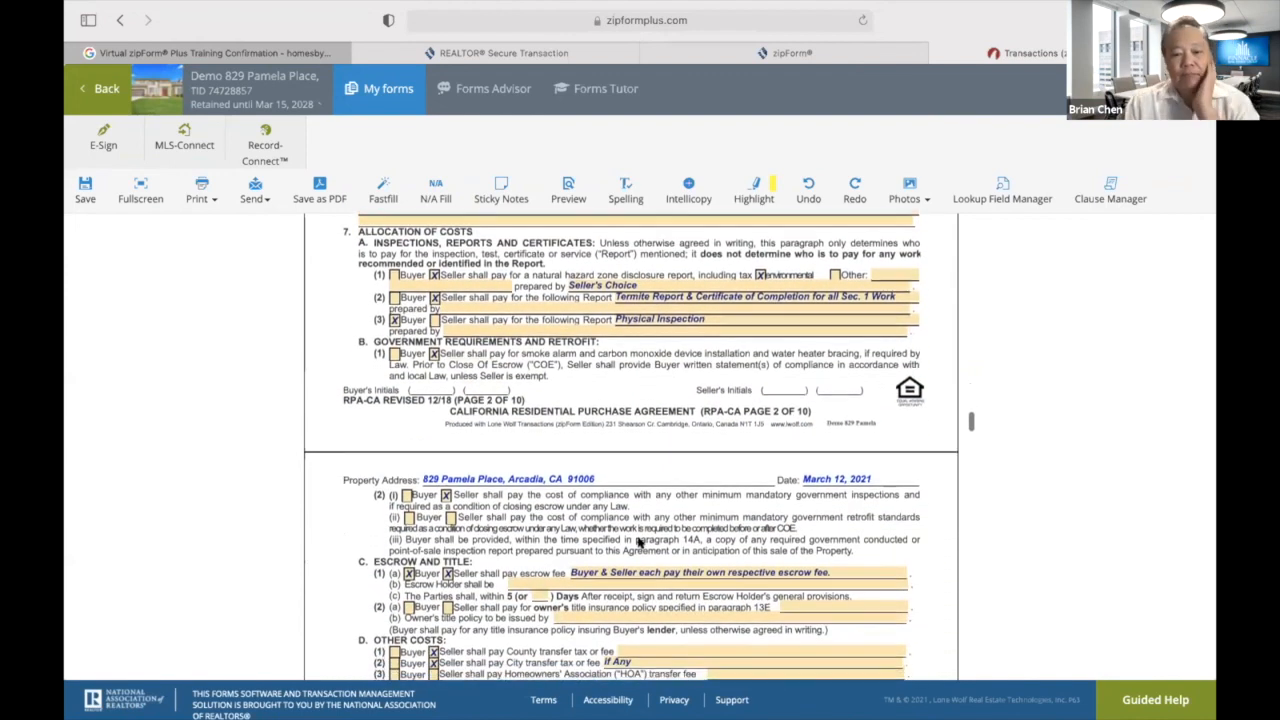
{"action": "scroll", "coordinate": [638, 538], "scroll_direction": "down", "scroll_amount": 5}
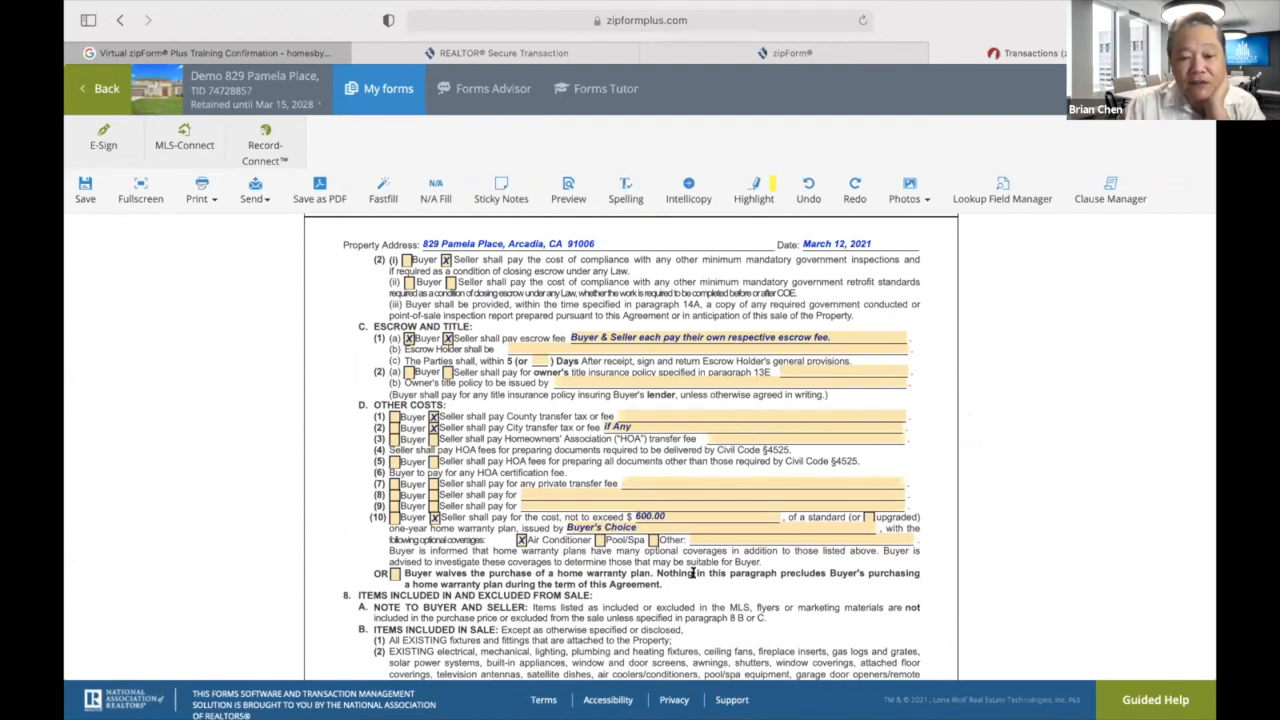
{"action": "scroll", "coordinate": [827, 545], "scroll_direction": "down", "scroll_amount": 6}
{"action": "scroll", "coordinate": [827, 545], "scroll_direction": "down", "scroll_amount": 4}
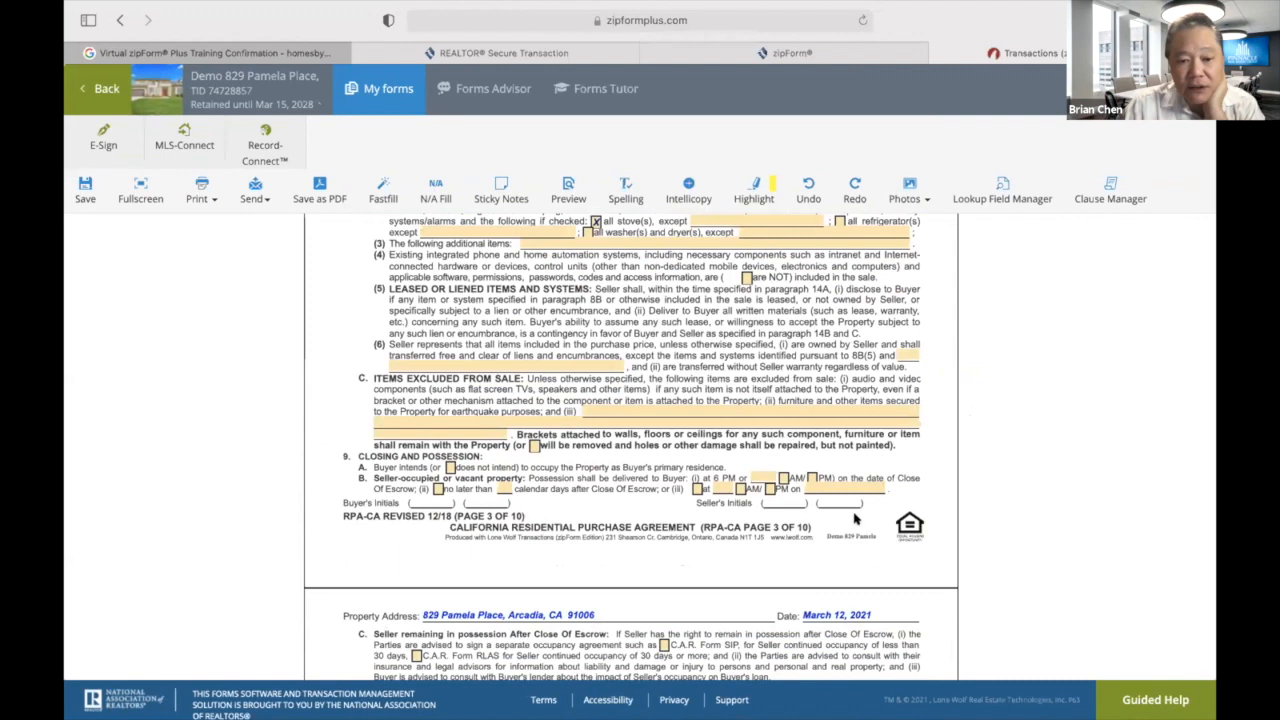
{"action": "scroll", "coordinate": [855, 517], "scroll_direction": "up", "scroll_amount": 4}
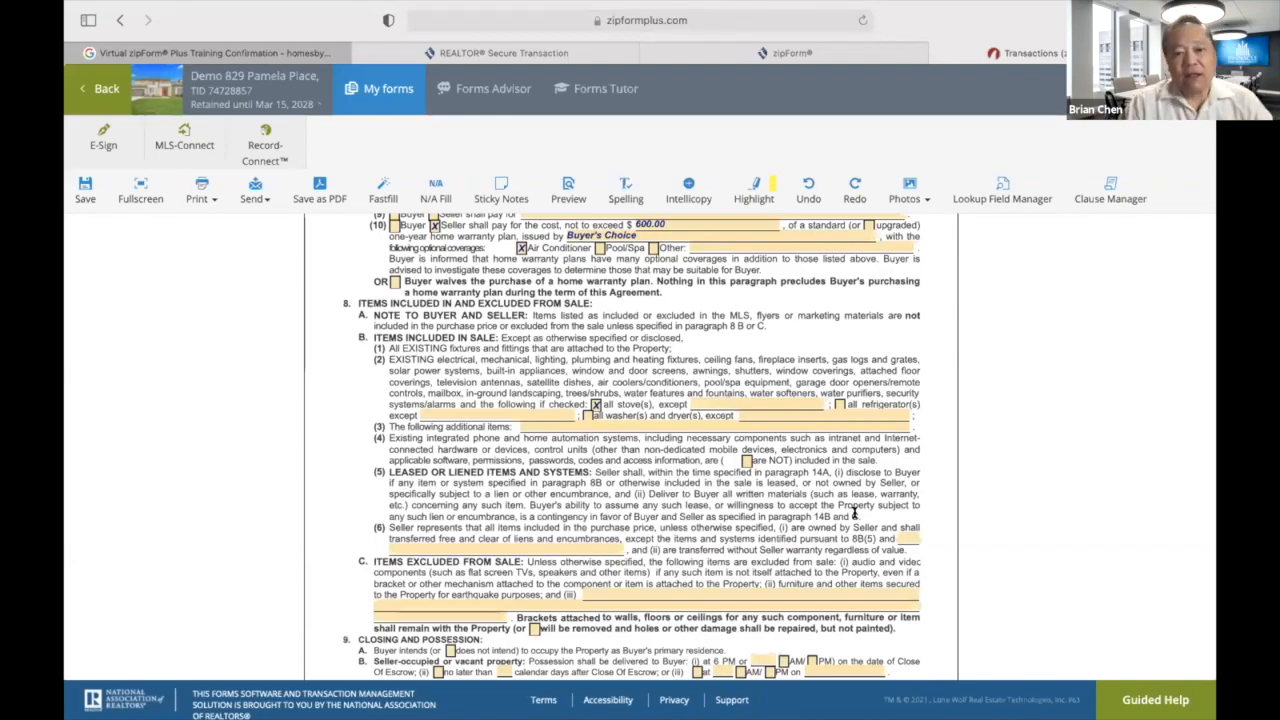
{"action": "scroll", "coordinate": [855, 512], "scroll_direction": "down", "scroll_amount": 15}
{"action": "scroll", "coordinate": [855, 512], "scroll_direction": "down", "scroll_amount": 20}
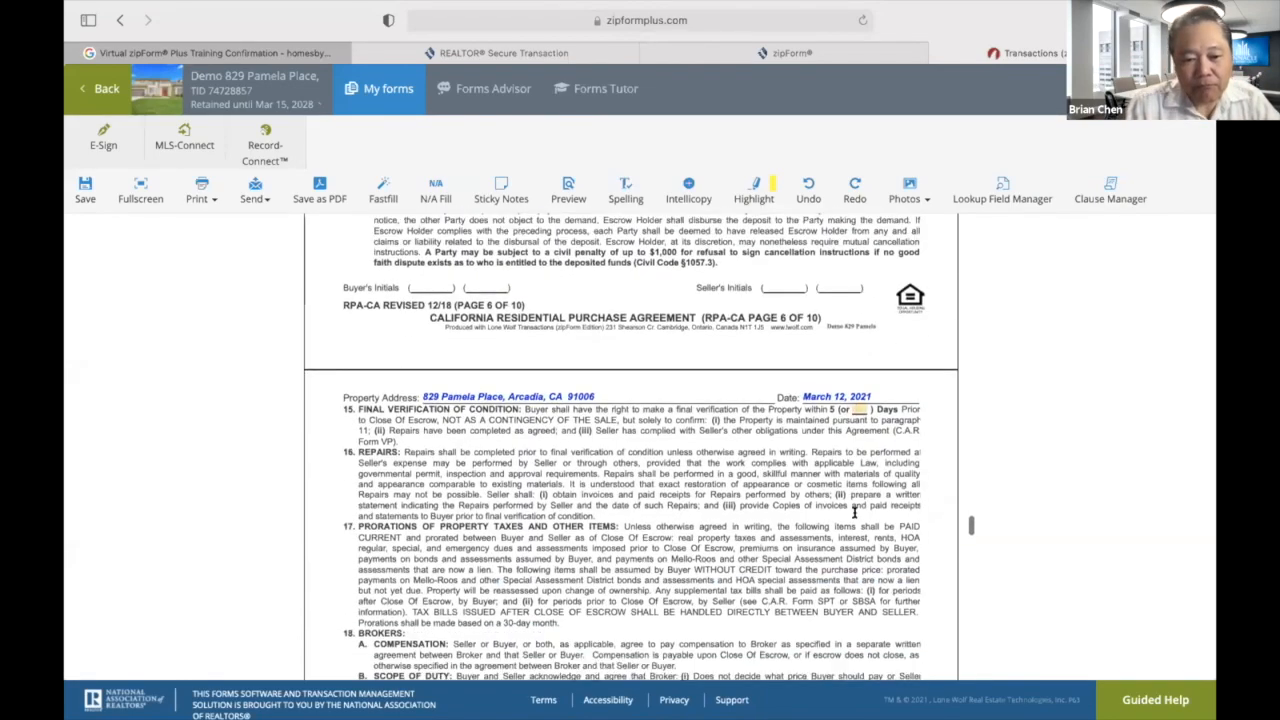
{"action": "scroll", "coordinate": [855, 512], "scroll_direction": "down", "scroll_amount": 20}
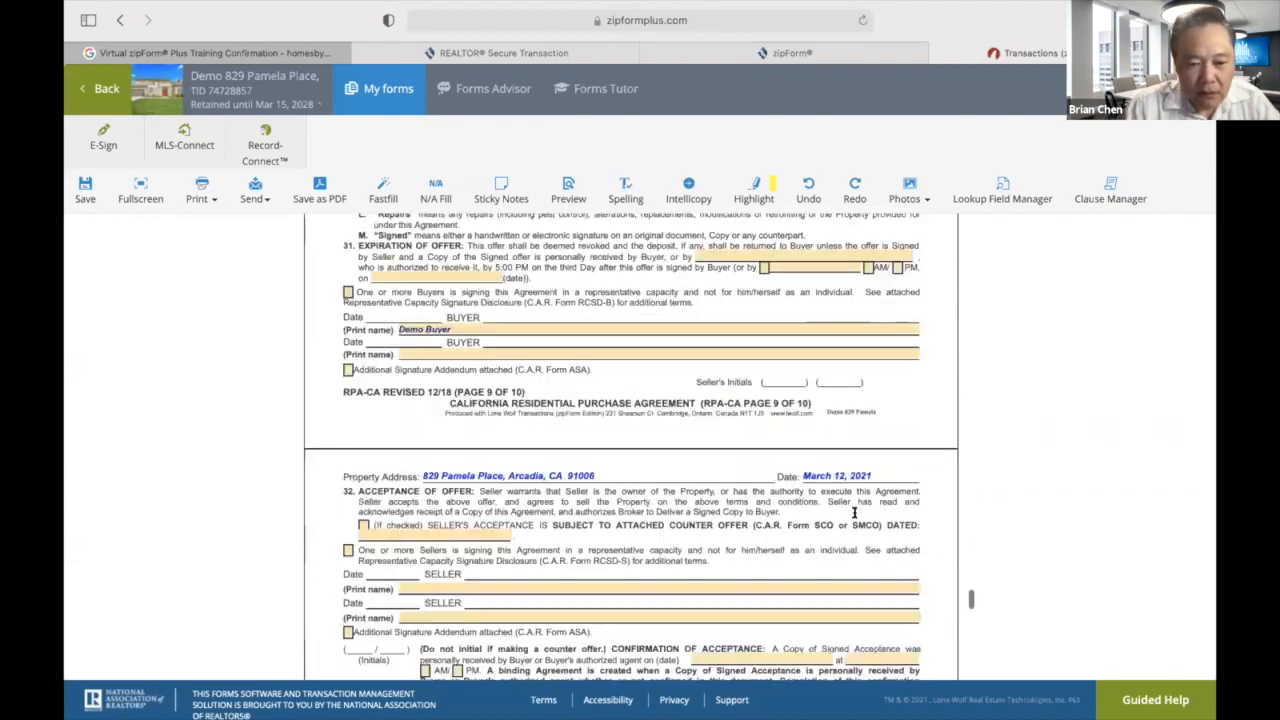
{"action": "scroll", "coordinate": [855, 512], "scroll_direction": "up", "scroll_amount": 15}
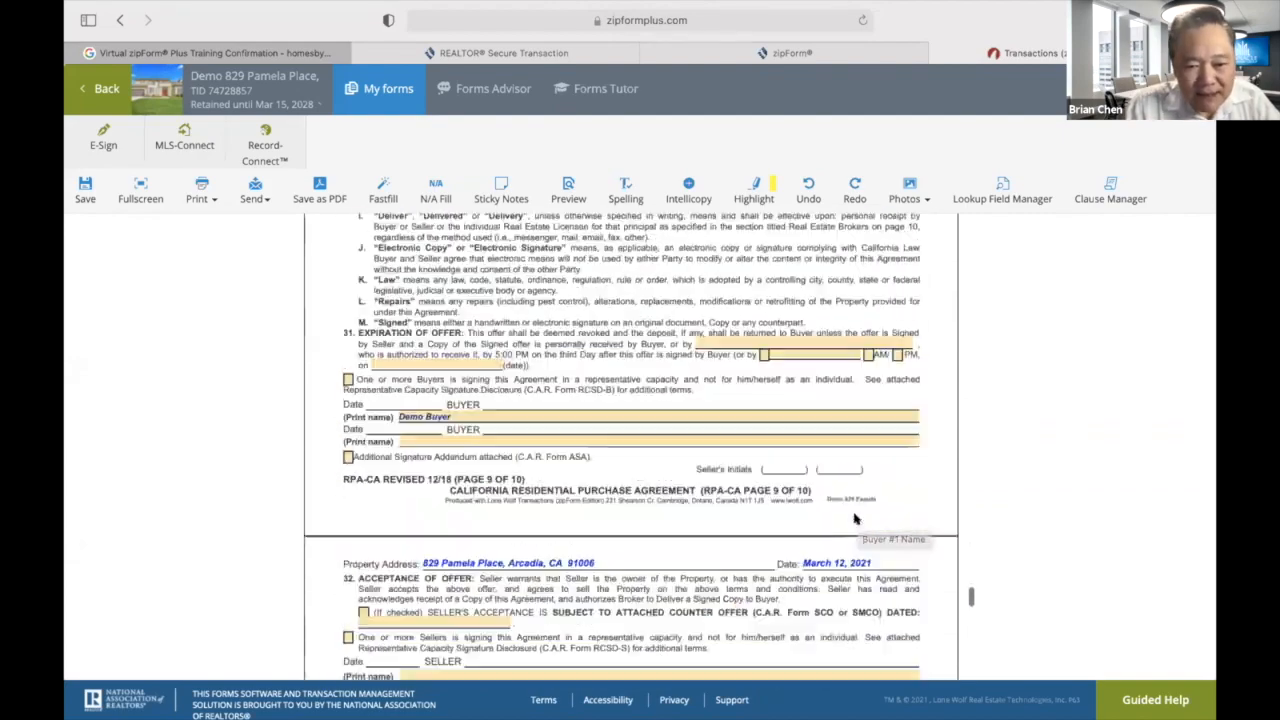
{"action": "scroll", "coordinate": [855, 517], "scroll_direction": "down", "scroll_amount": 5}
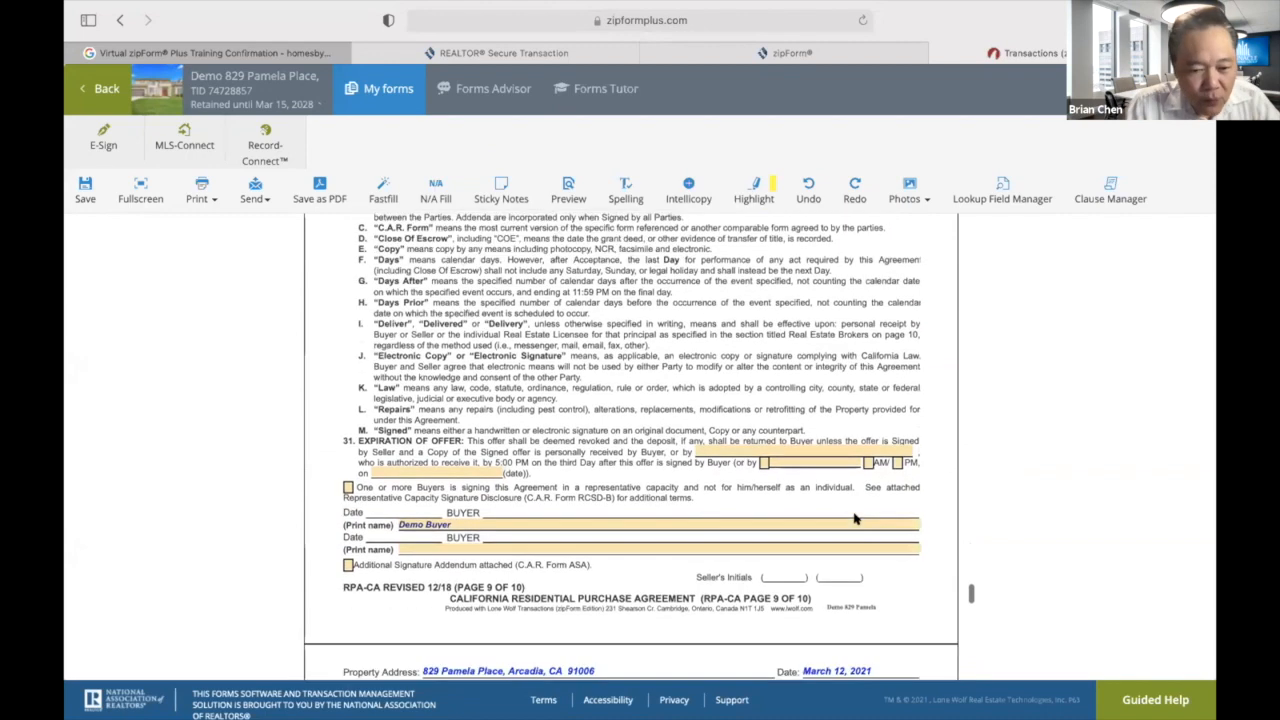
{"action": "scroll", "coordinate": [855, 517], "scroll_direction": "down", "scroll_amount": 2}
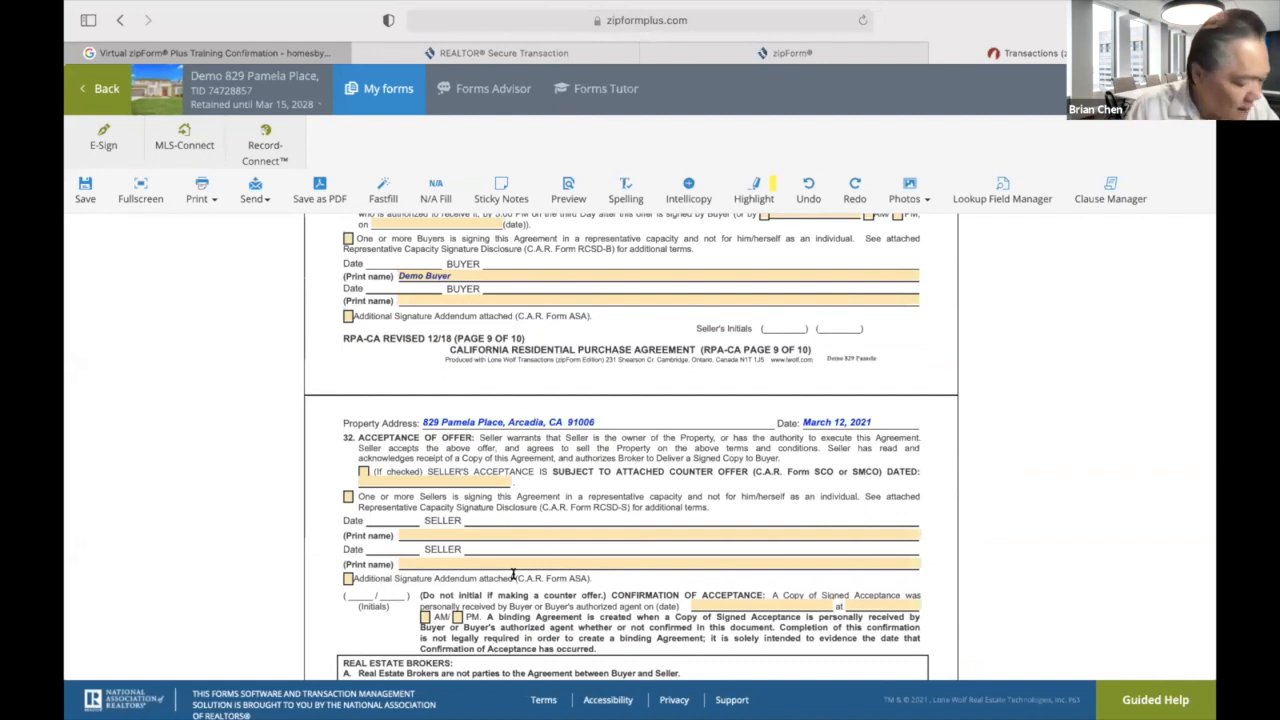
Type the first and second sellers' full names on the two SELLER Print name lines.
{"action": "left_click", "coordinate": [490, 531]}
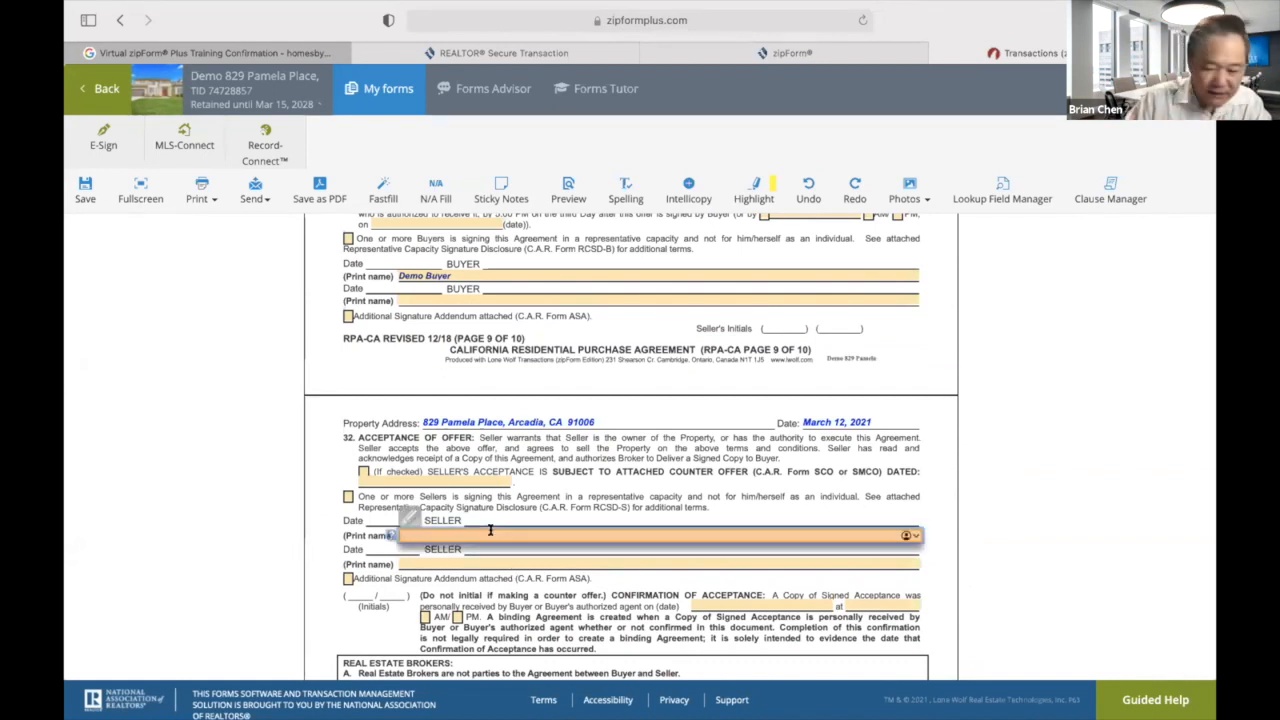
{"action": "type", "text": "Lau"}
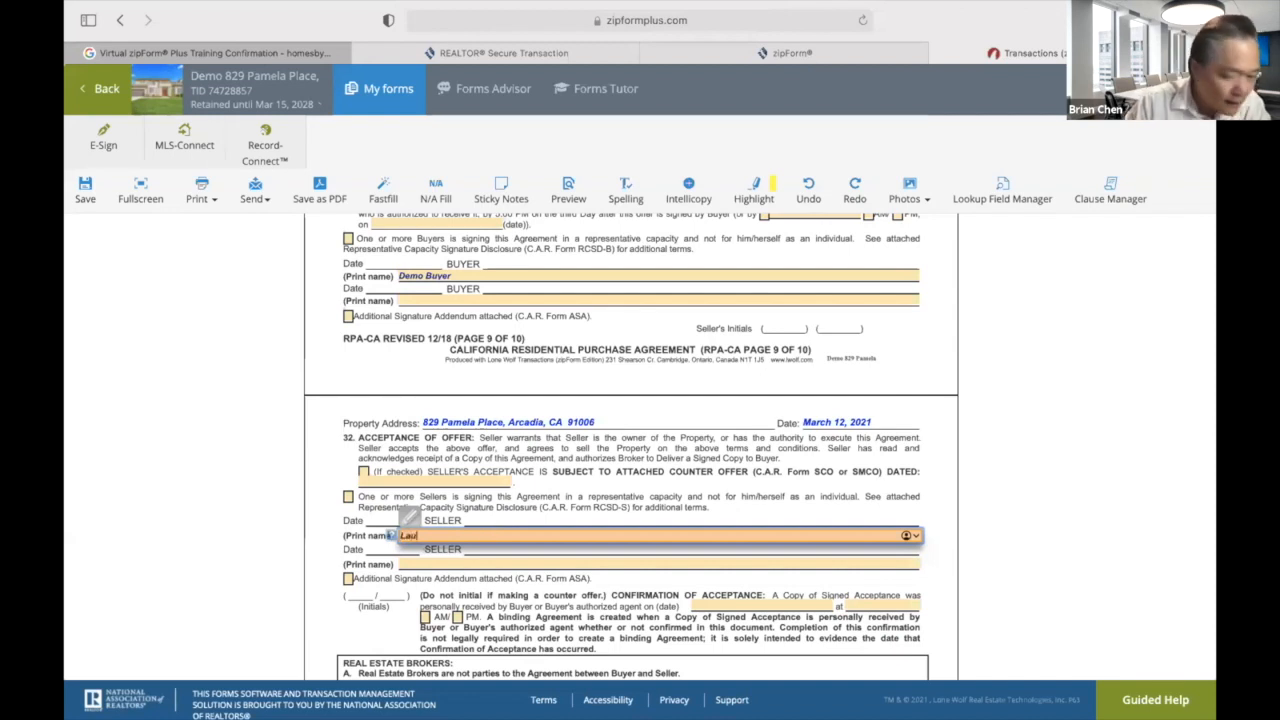
{"action": "key", "text": "BackSpace"}
{"action": "key", "text": "BackSpace"}
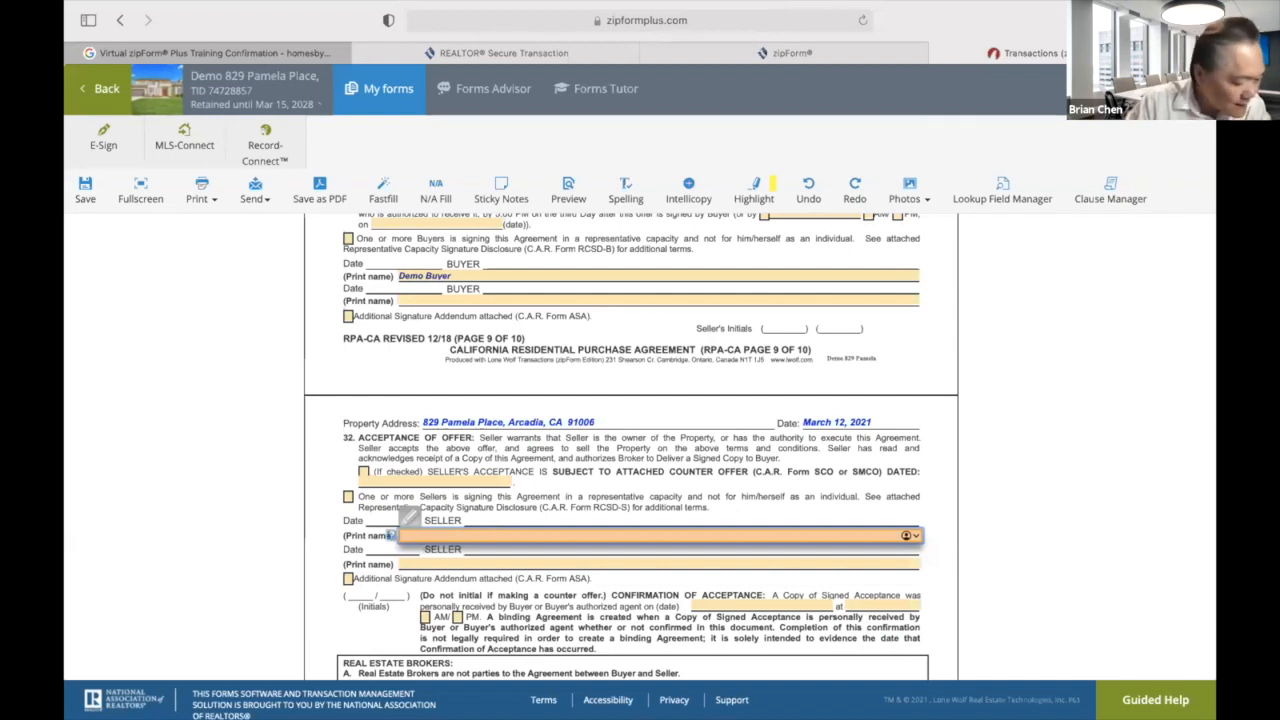
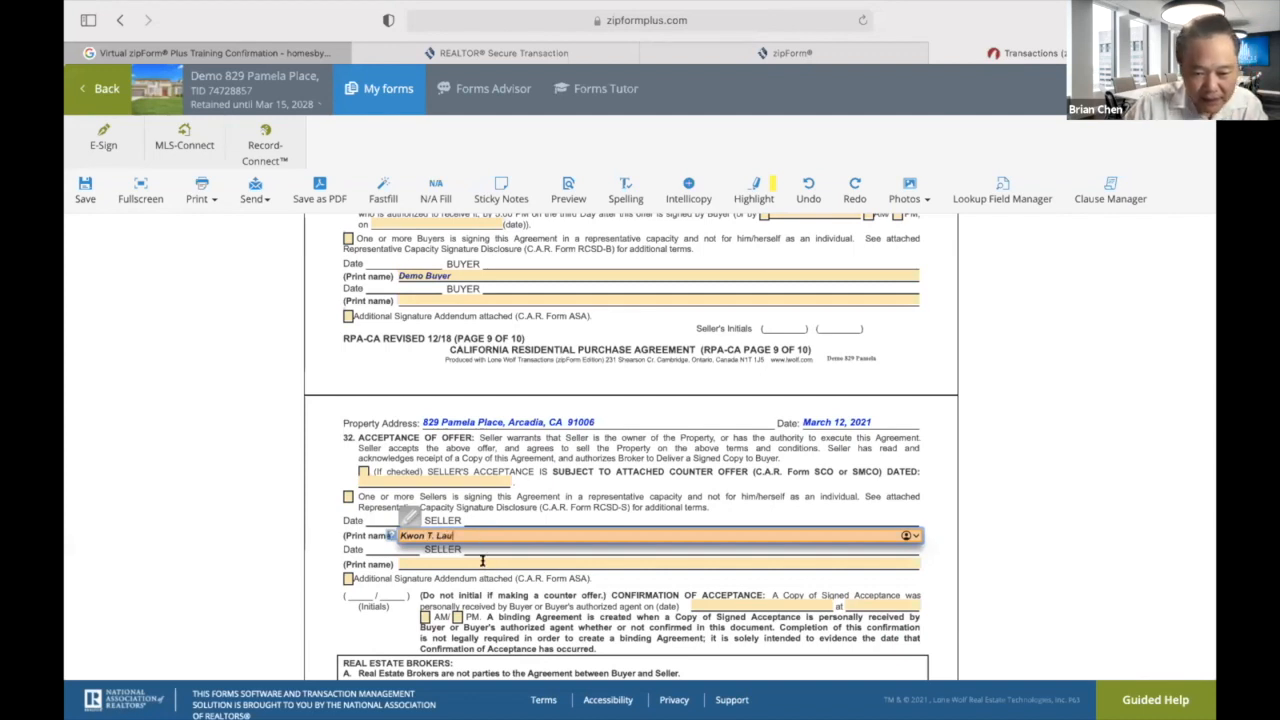
{"action": "left_click", "coordinate": [482, 562]}
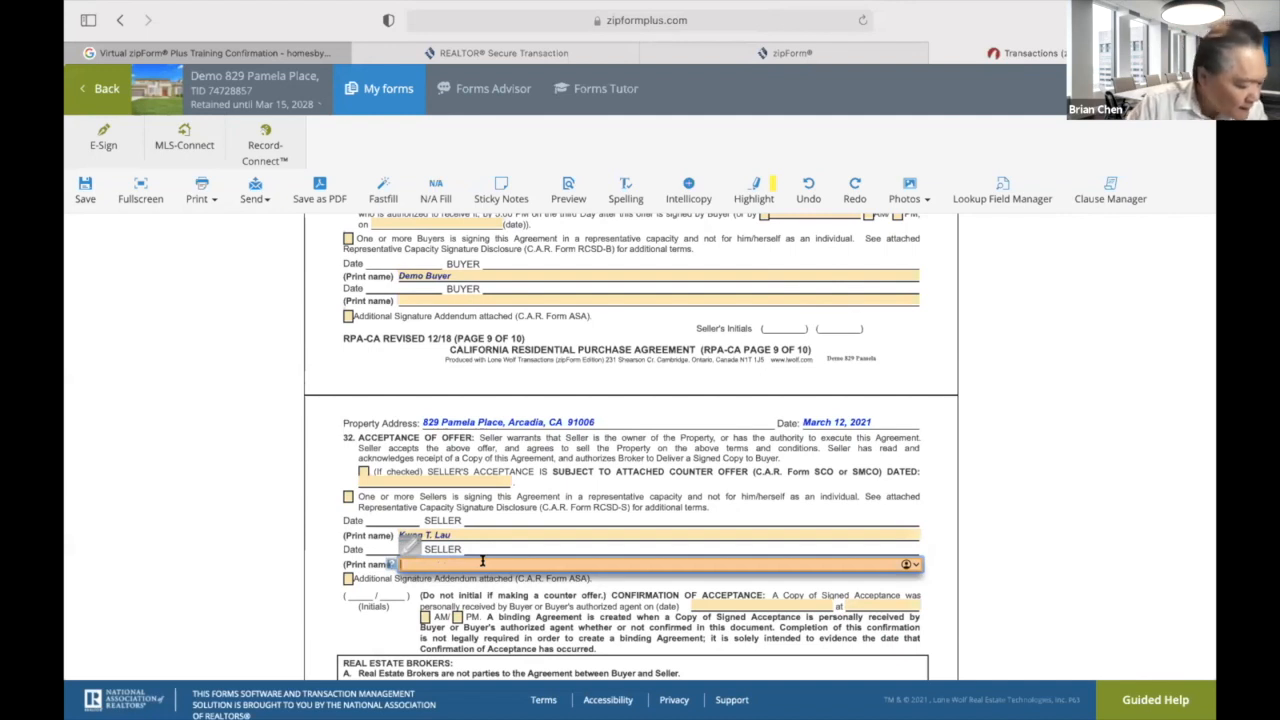
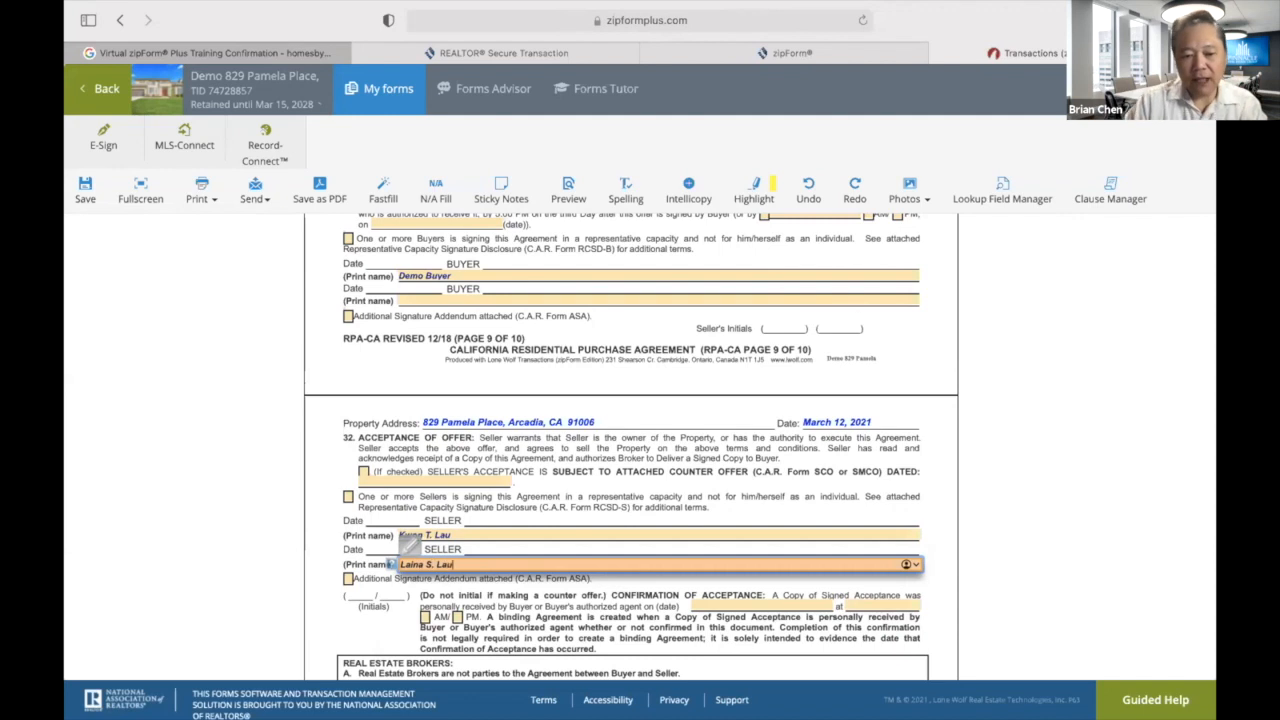
{"action": "left_click", "coordinate": [336, 612]}
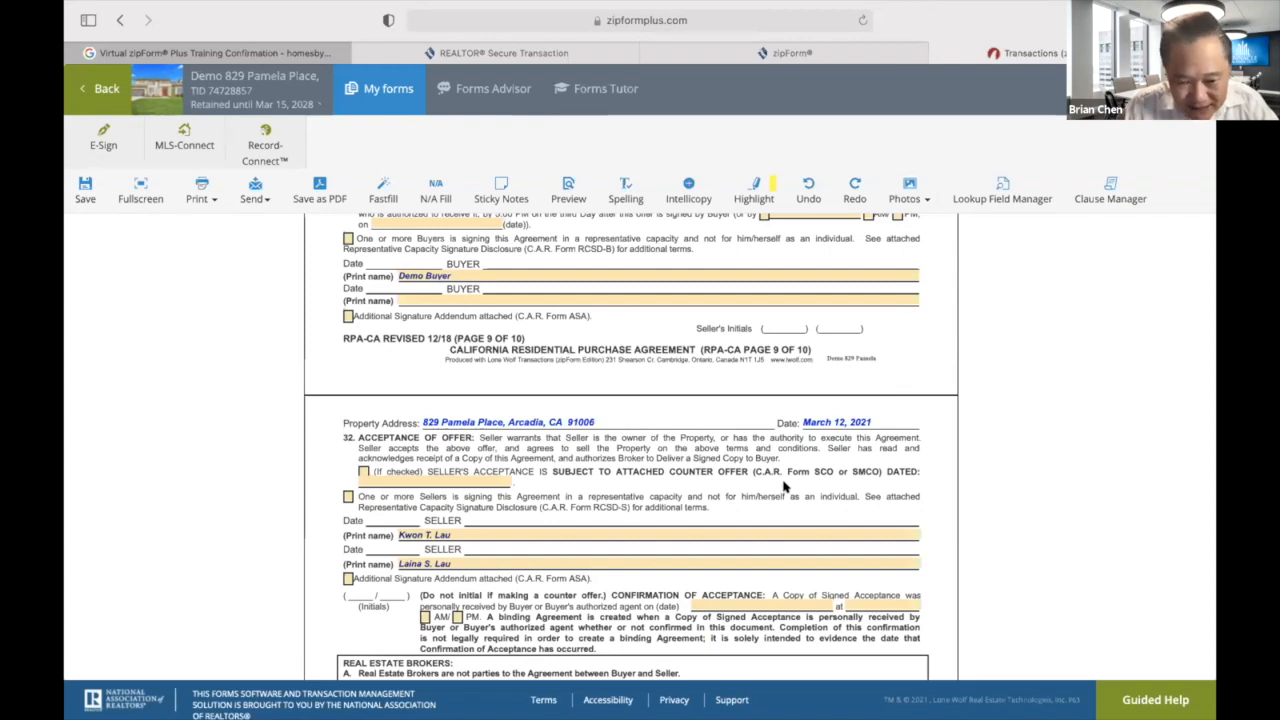
{"action": "scroll", "coordinate": [784, 486], "scroll_direction": "down", "scroll_amount": 5}
{"action": "scroll", "coordinate": [784, 486], "scroll_direction": "down", "scroll_amount": 1}
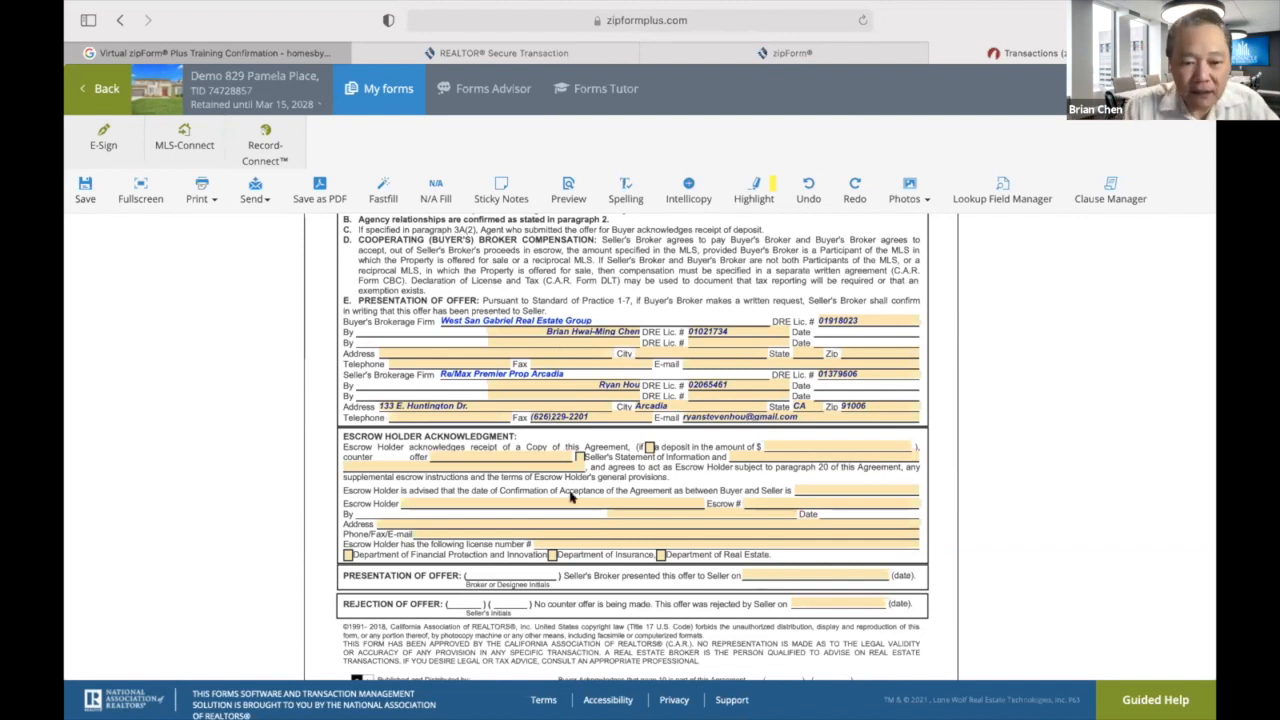
{"action": "scroll", "coordinate": [851, 476], "scroll_direction": "down", "scroll_amount": 1}
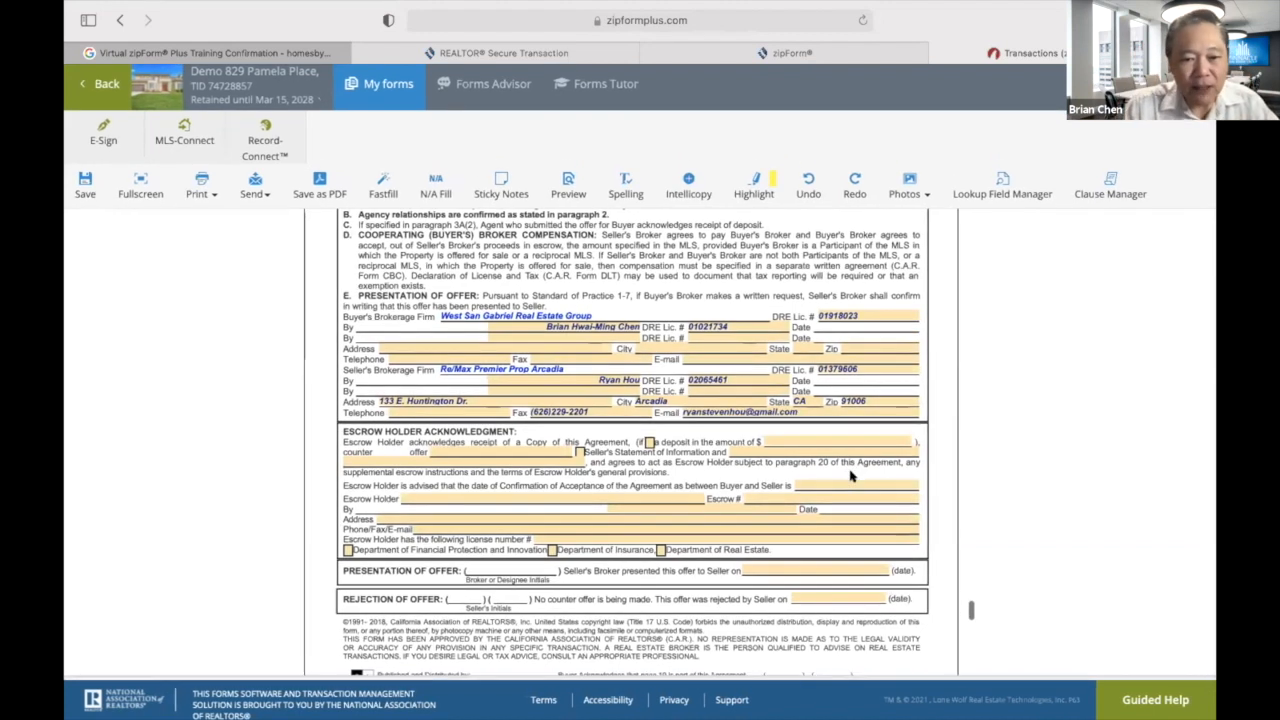
{"action": "left_click", "coordinate": [480, 347]}
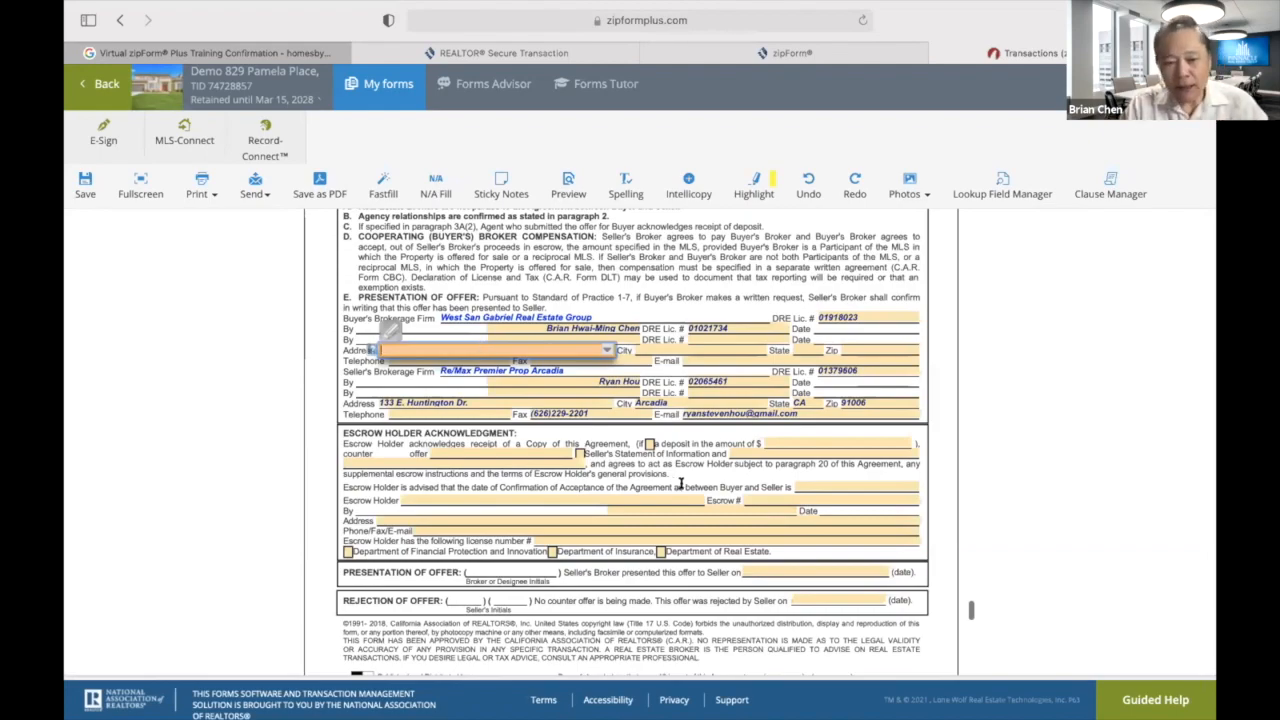
{"action": "scroll", "coordinate": [678, 482], "scroll_direction": "down", "scroll_amount": 8}
{"action": "scroll", "coordinate": [680, 483], "scroll_direction": "down", "scroll_amount": 15}
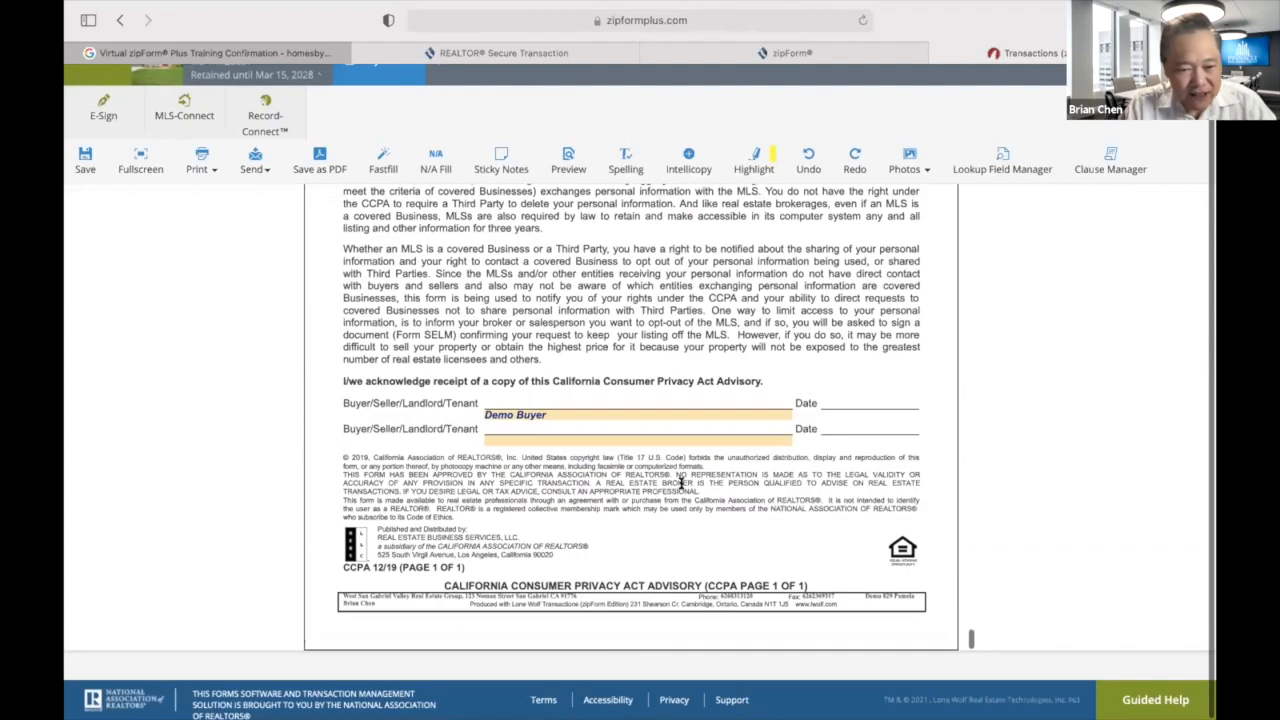
{"action": "scroll", "coordinate": [681, 483], "scroll_direction": "up", "scroll_amount": 20}
{"action": "scroll", "coordinate": [700, 383], "scroll_direction": "up", "scroll_amount": 20}
{"action": "scroll", "coordinate": [700, 383], "scroll_direction": "up", "scroll_amount": 8}
{"action": "scroll", "coordinate": [700, 383], "scroll_direction": "down", "scroll_amount": 8}
{"action": "scroll", "coordinate": [700, 383], "scroll_direction": "up", "scroll_amount": 3}
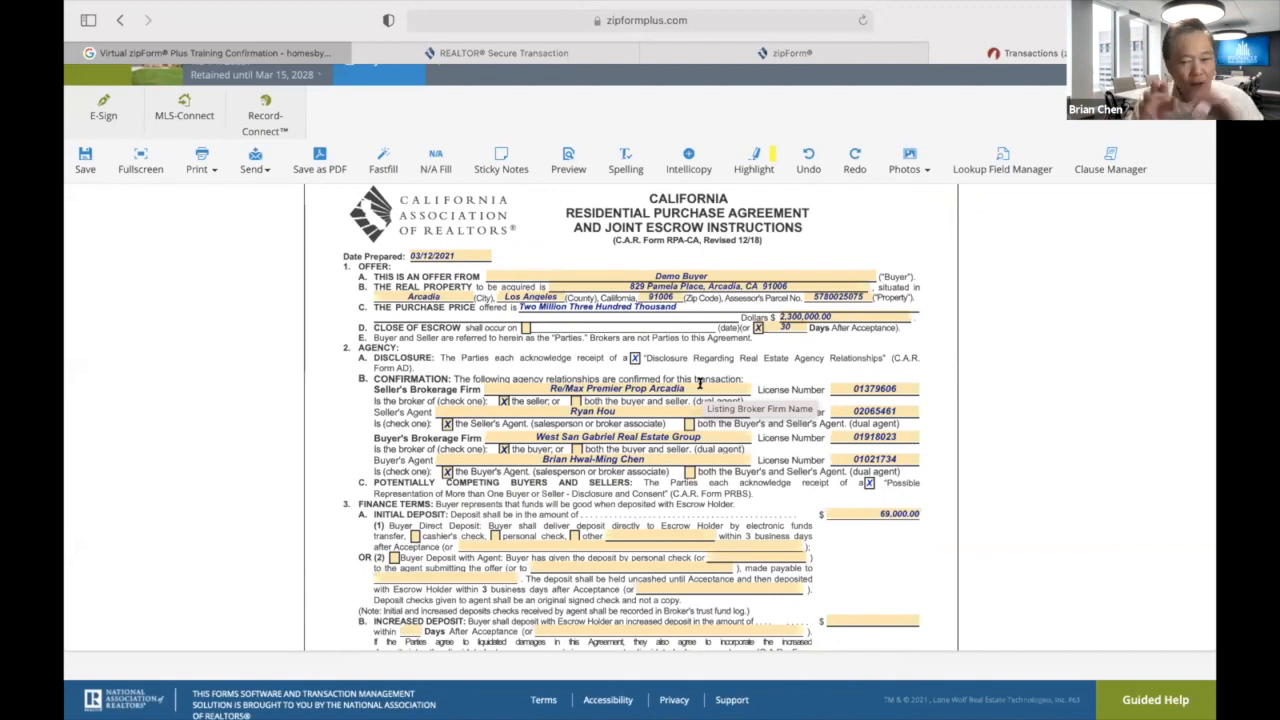
{"action": "scroll", "coordinate": [700, 383], "scroll_direction": "down", "scroll_amount": 3}
{"action": "scroll", "coordinate": [700, 385], "scroll_direction": "up", "scroll_amount": 3}
{"action": "scroll", "coordinate": [700, 383], "scroll_direction": "up", "scroll_amount": 2}
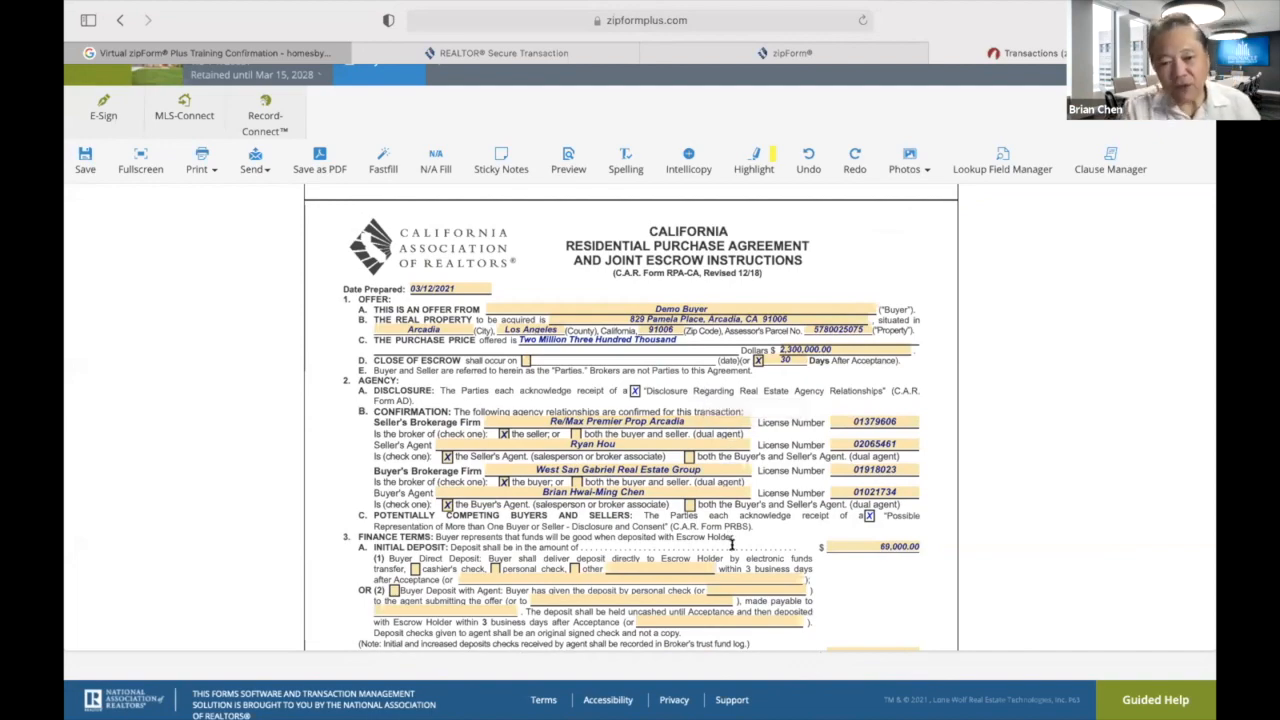
{"action": "scroll", "coordinate": [740, 545], "scroll_direction": "down", "scroll_amount": 8}
{"action": "scroll", "coordinate": [748, 560], "scroll_direction": "down", "scroll_amount": 15}
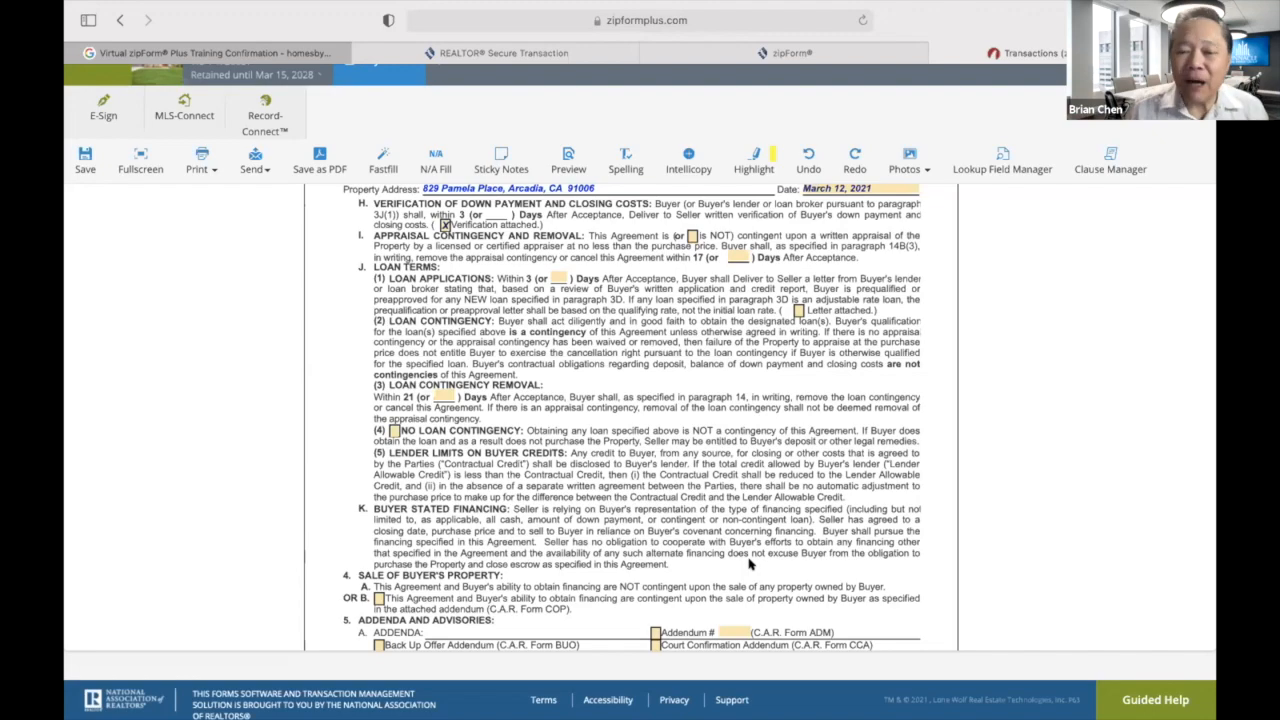
{"action": "scroll", "coordinate": [750, 565], "scroll_direction": "up", "scroll_amount": 15}
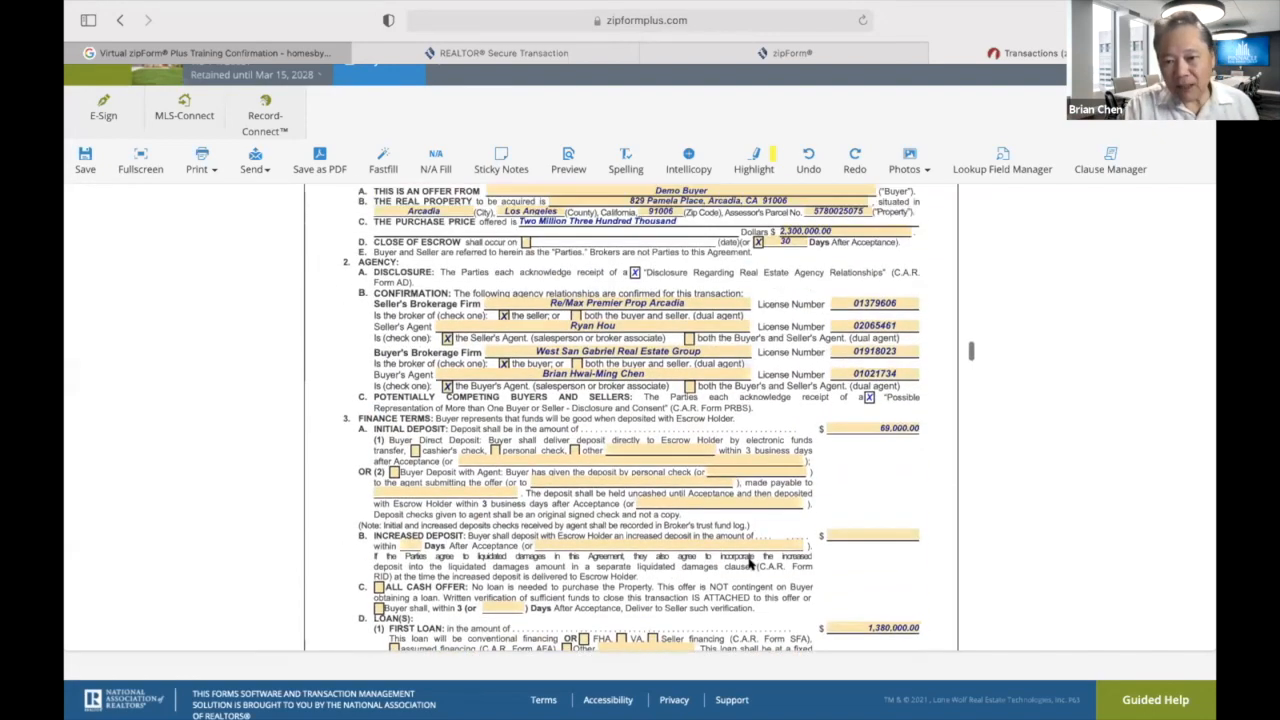
{"action": "scroll", "coordinate": [748, 562], "scroll_direction": "up", "scroll_amount": 3}
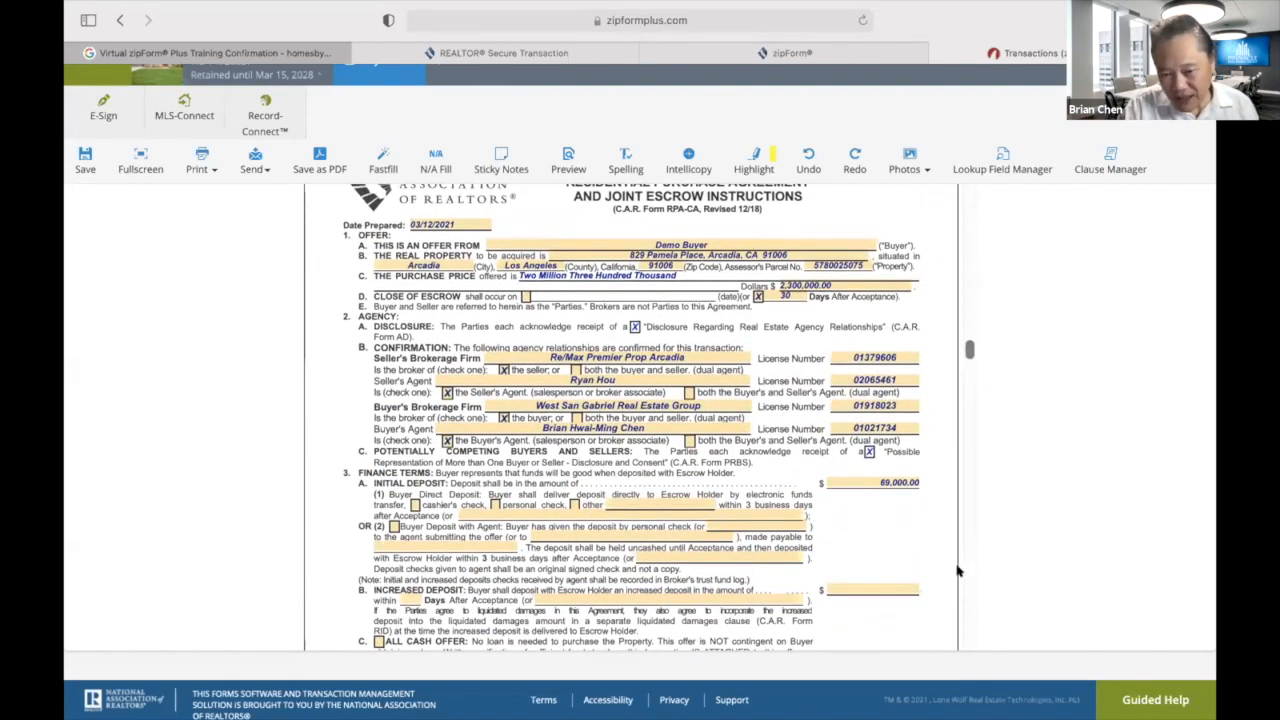
{"action": "scroll", "coordinate": [958, 571], "scroll_direction": "down", "scroll_amount": 3}
{"action": "scroll", "coordinate": [958, 571], "scroll_direction": "down", "scroll_amount": 2}
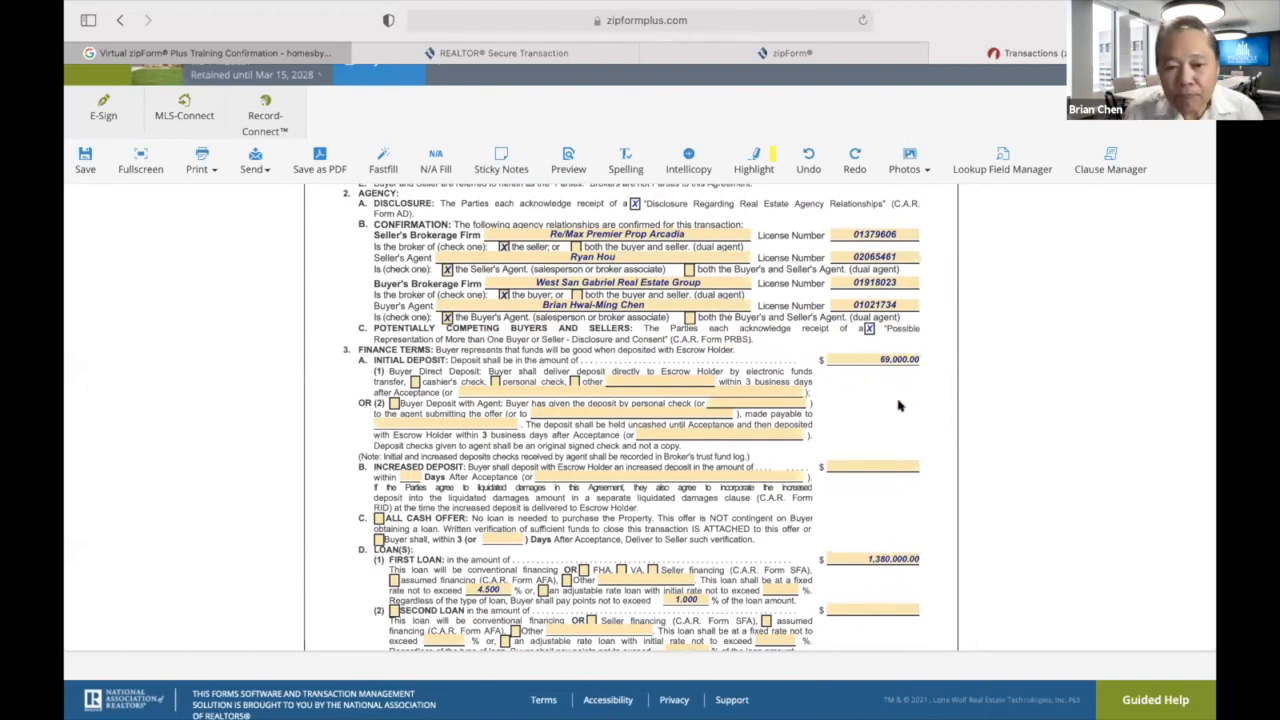
{"action": "scroll", "coordinate": [898, 405], "scroll_direction": "down", "scroll_amount": 10}
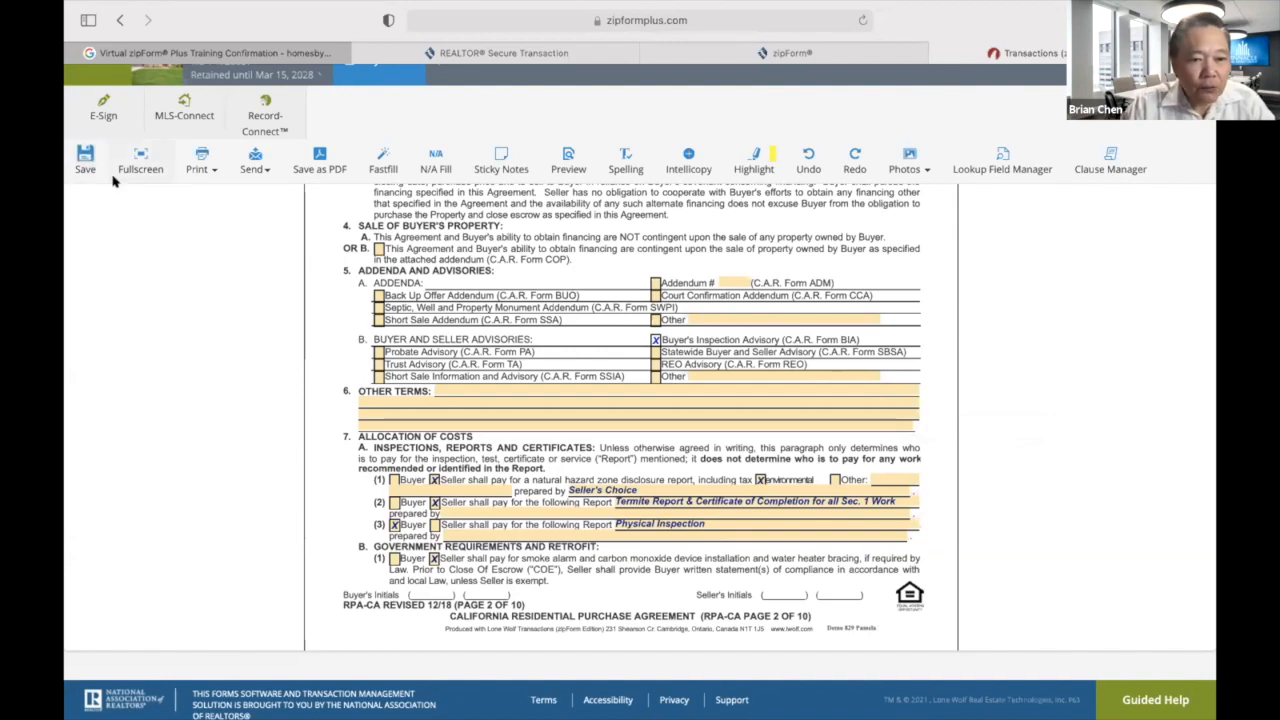
{"action": "scroll", "coordinate": [650, 392], "scroll_direction": "up", "scroll_amount": 10}
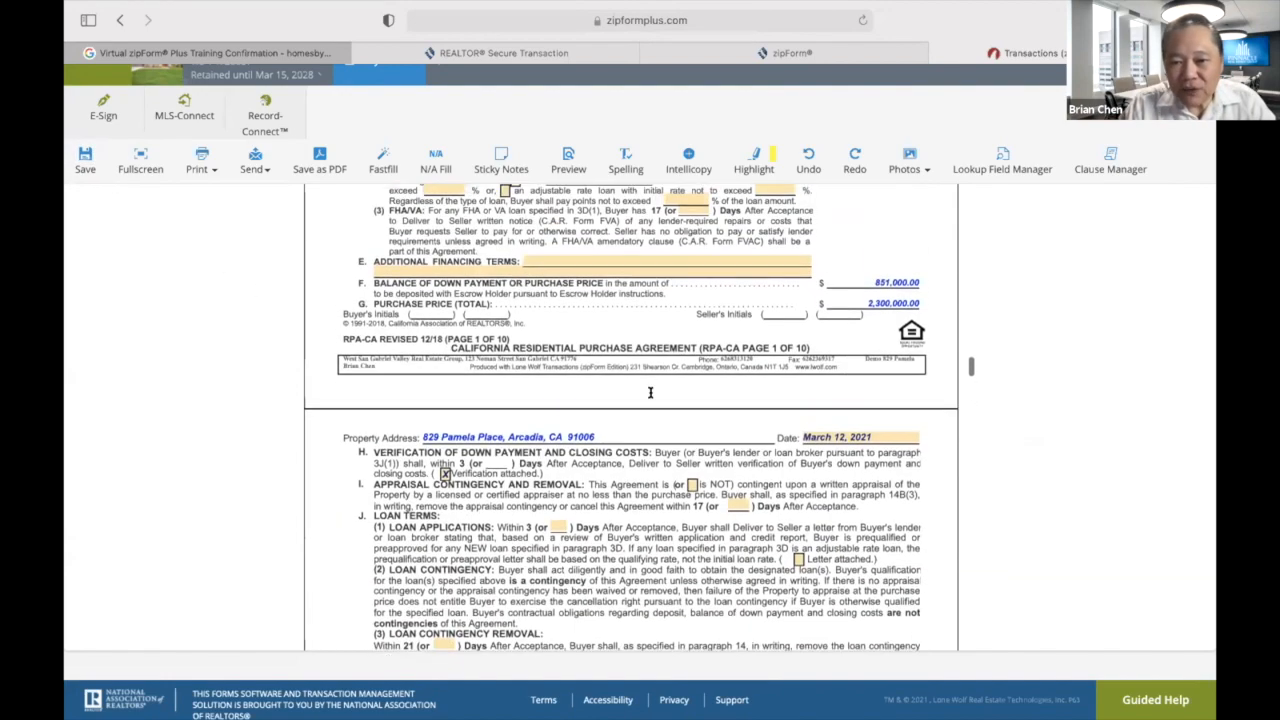
{"action": "scroll", "coordinate": [650, 392], "scroll_direction": "up", "scroll_amount": 1}
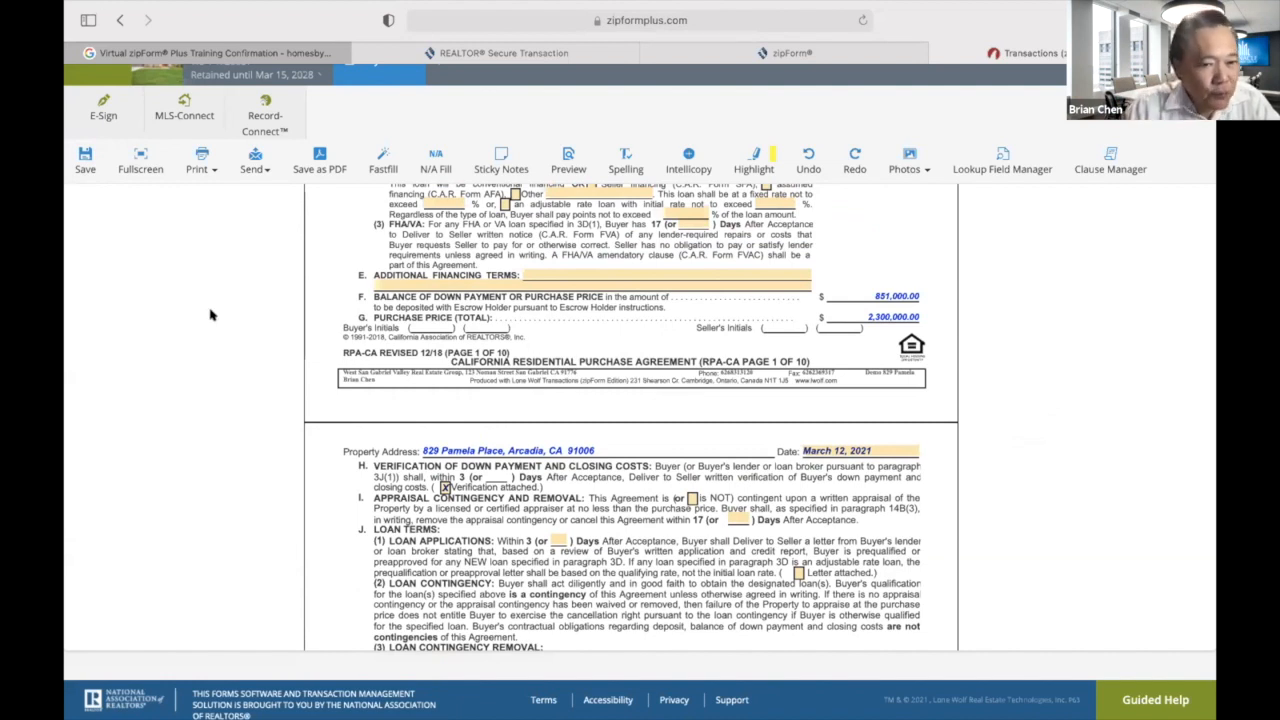
{"action": "scroll", "coordinate": [210, 315], "scroll_direction": "up", "scroll_amount": 1}
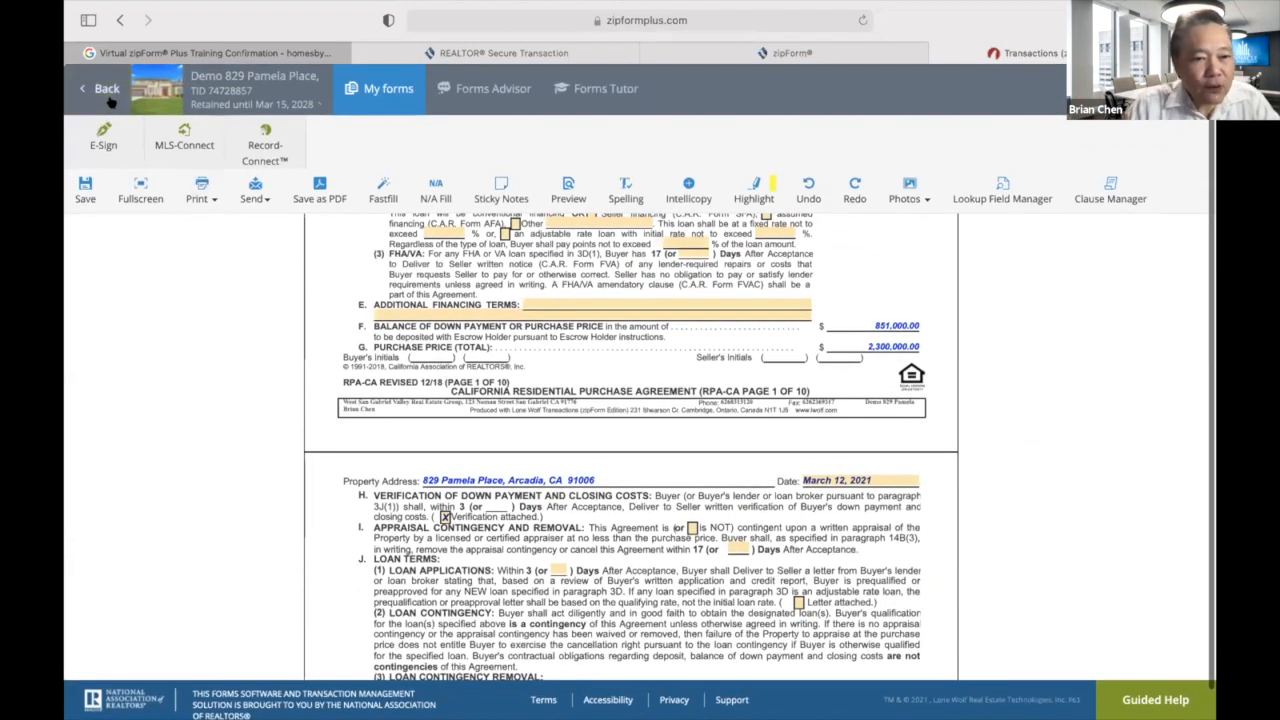
Leave the form and view the Summary's Purchase Summary with the 2,300,000.00 price and 69,000.00 deposit.
{"action": "left_click", "coordinate": [106, 90]}
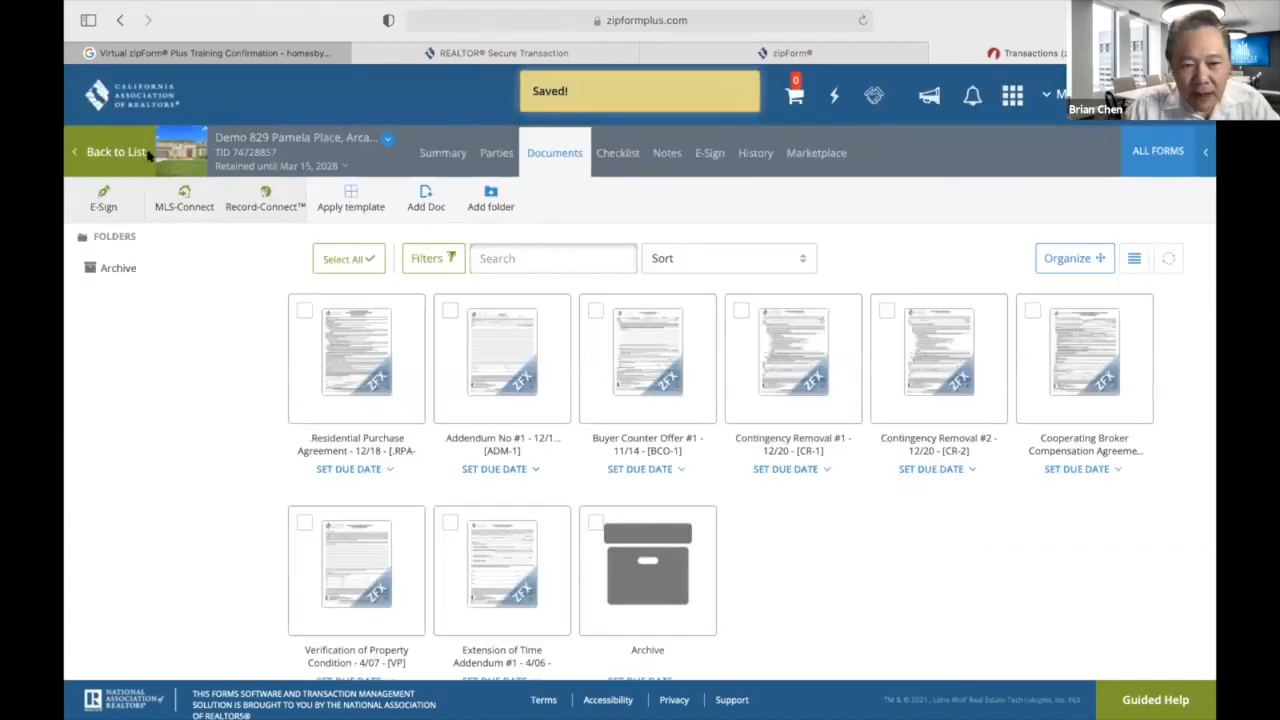
{"action": "left_click", "coordinate": [428, 153]}
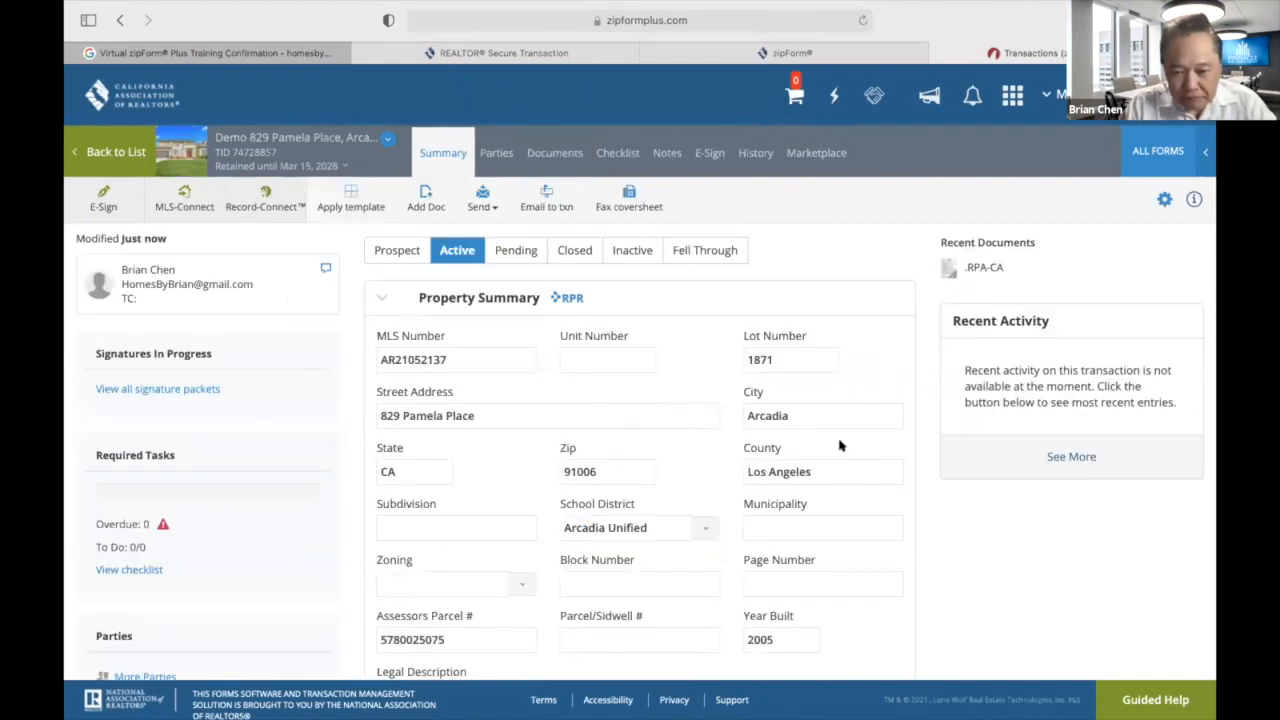
{"action": "scroll", "coordinate": [750, 347], "scroll_direction": "down", "scroll_amount": 5}
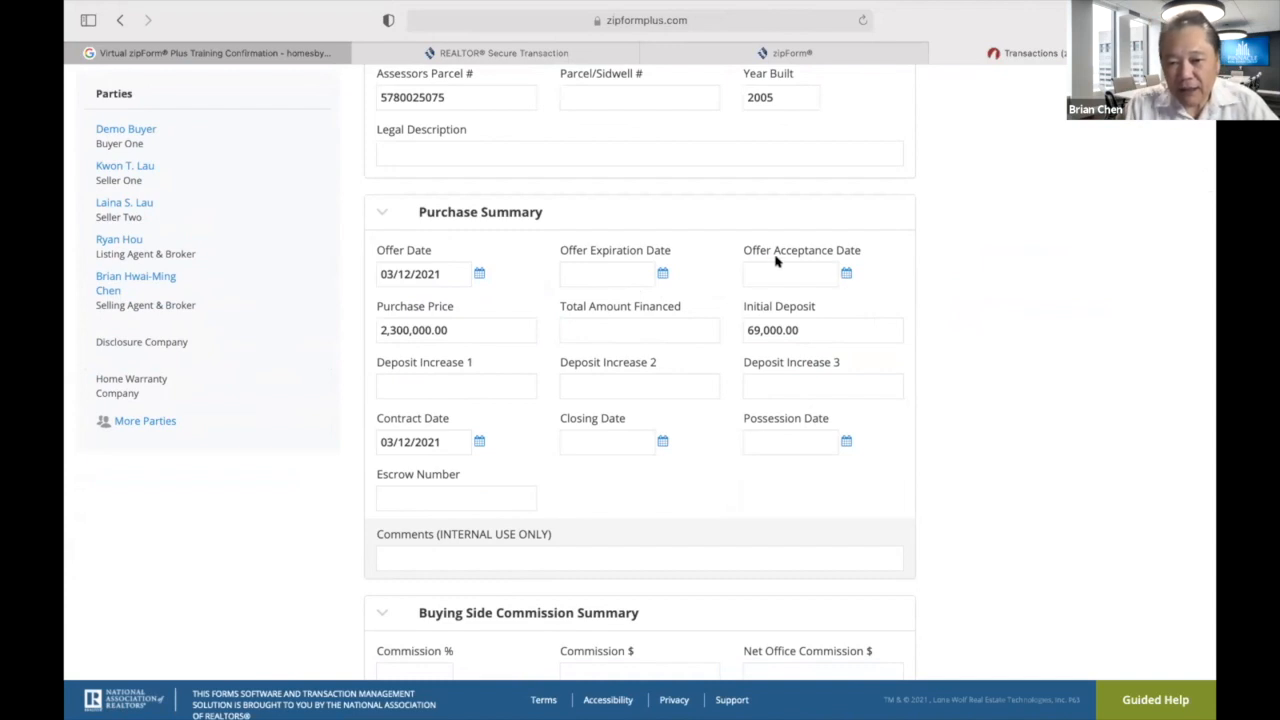
Set the offer acceptance date to 03/15/2021.
{"action": "left_click", "coordinate": [845, 272]}
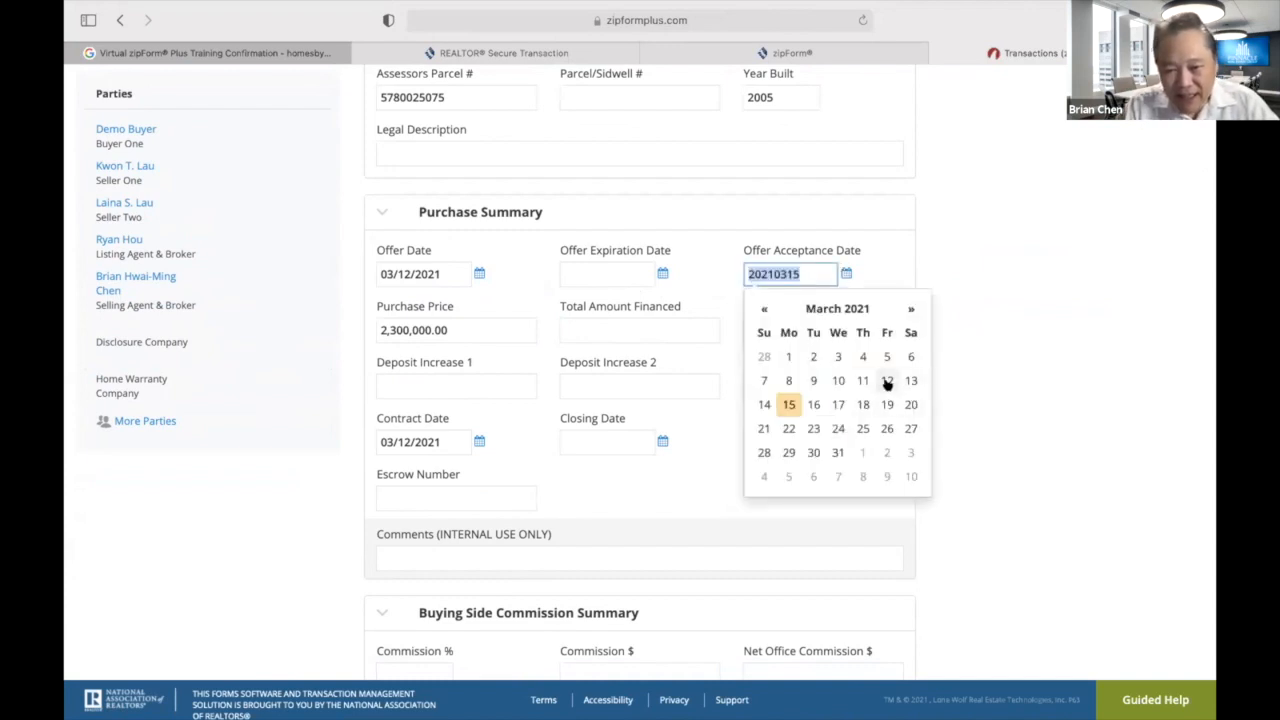
{"action": "left_click", "coordinate": [788, 405]}
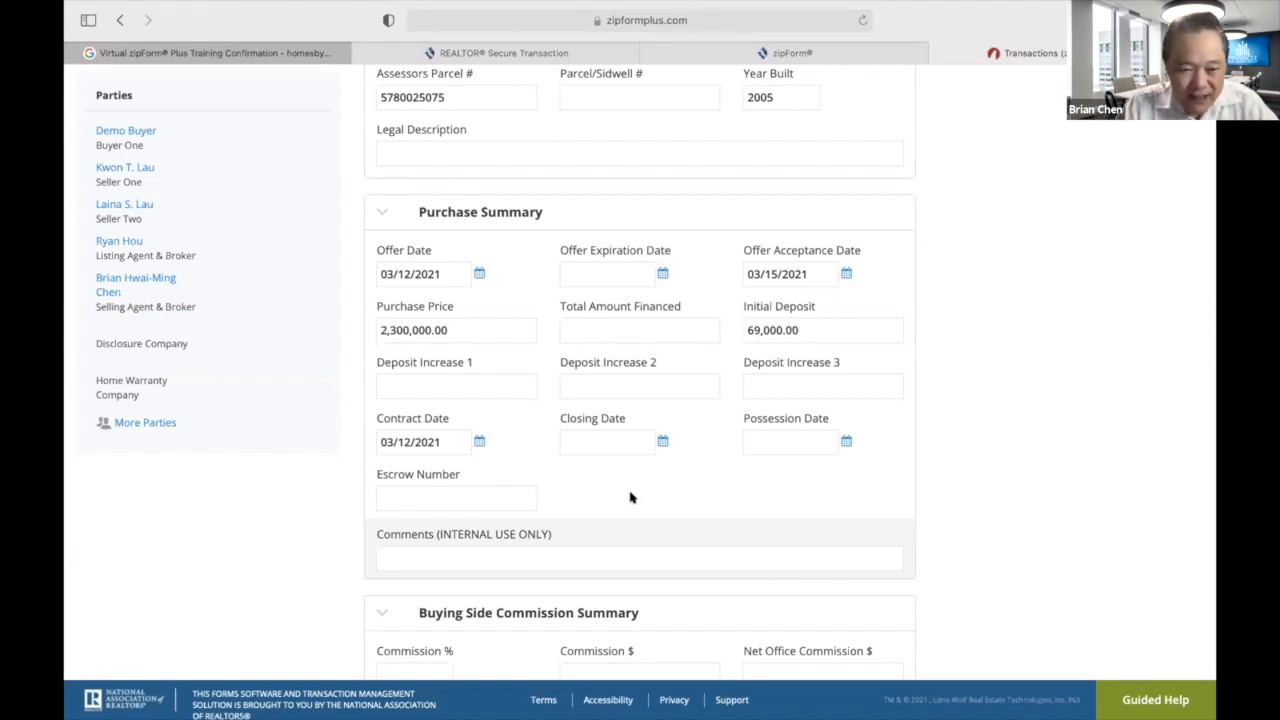
{"action": "scroll", "coordinate": [668, 508], "scroll_direction": "down", "scroll_amount": 1}
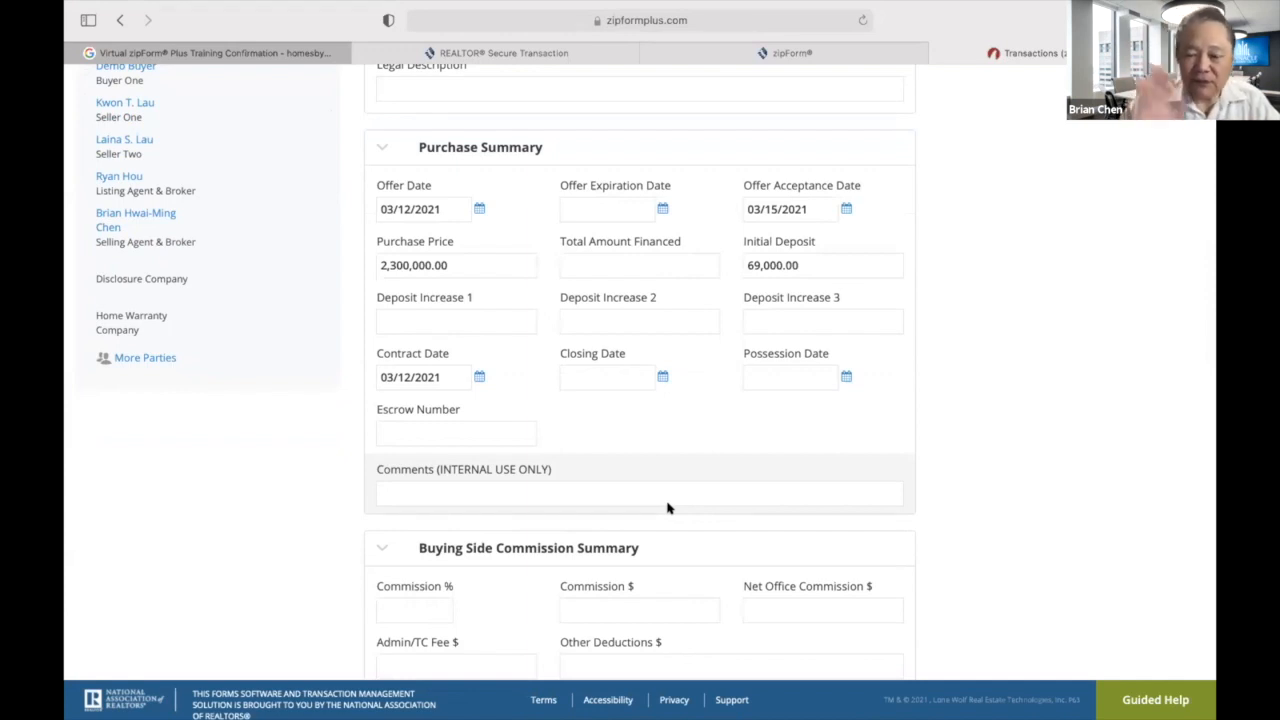
Set the Closing Date to 04/14/2021 and review the saved Summary.
{"action": "left_click", "coordinate": [662, 376]}
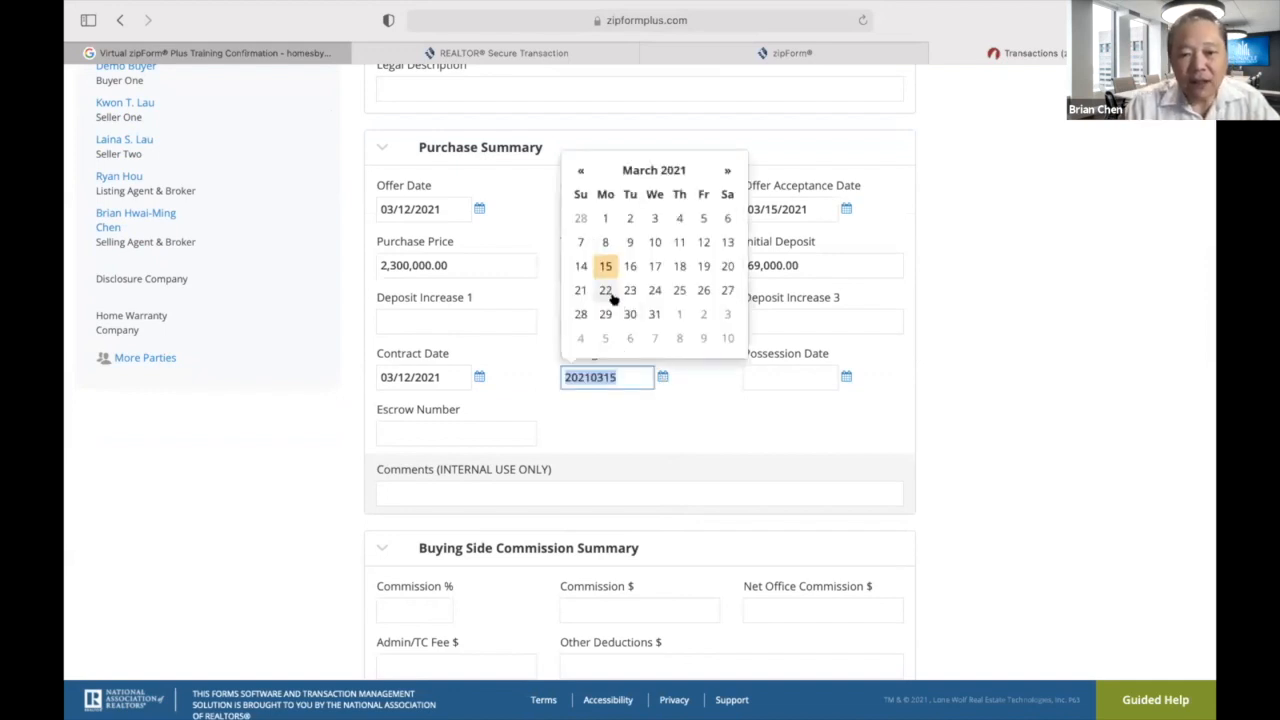
{"action": "left_click", "coordinate": [728, 171]}
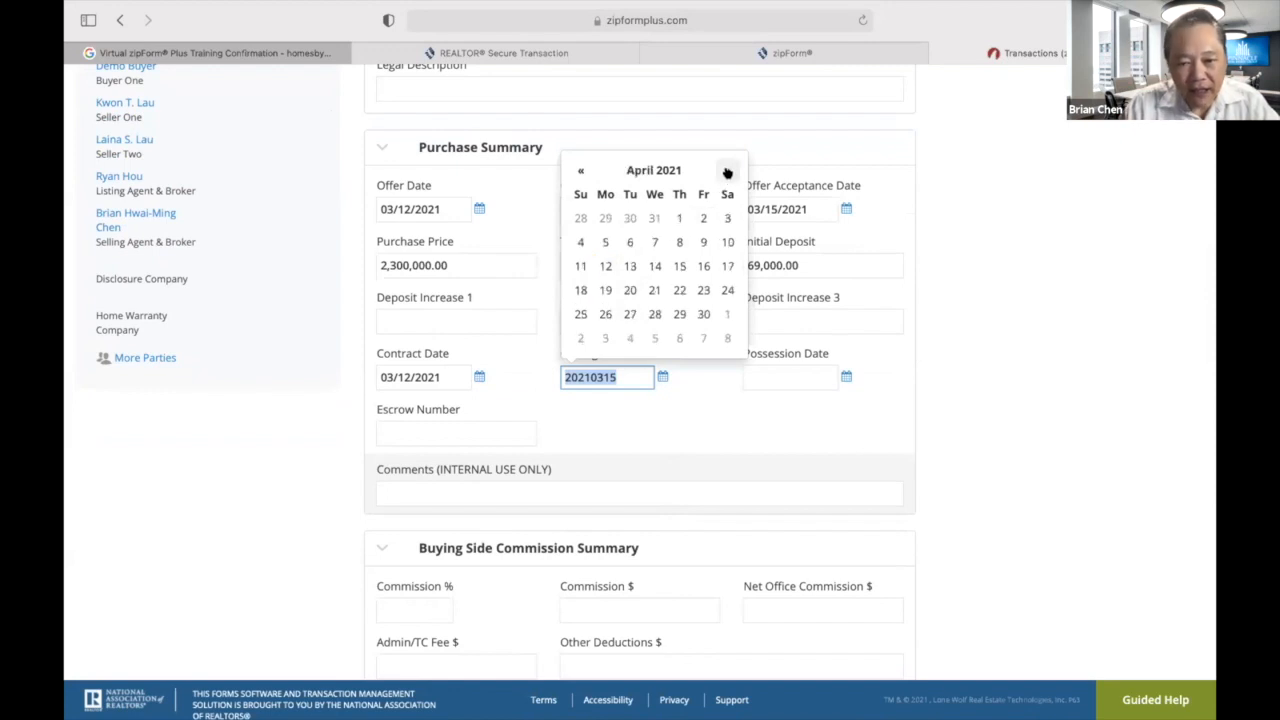
{"action": "left_click", "coordinate": [654, 266]}
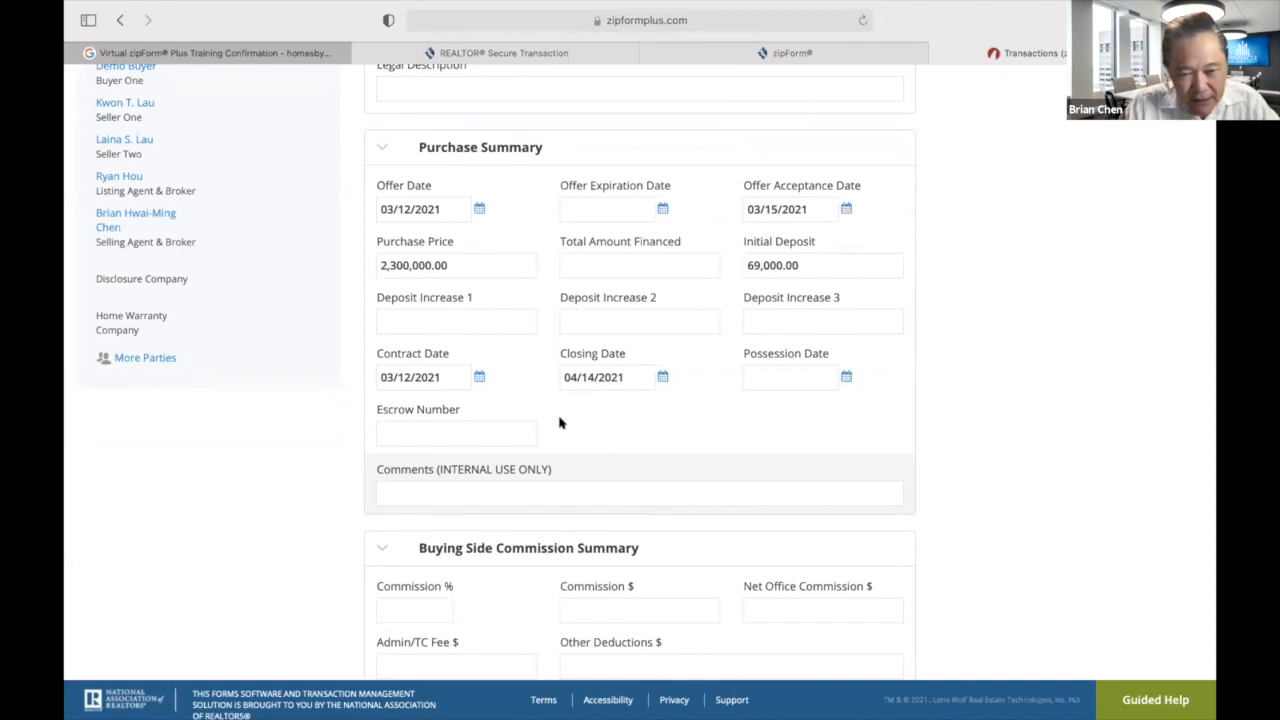
{"action": "scroll", "coordinate": [680, 414], "scroll_direction": "down", "scroll_amount": 2}
{"action": "scroll", "coordinate": [679, 411], "scroll_direction": "down", "scroll_amount": 8}
{"action": "scroll", "coordinate": [679, 411], "scroll_direction": "down", "scroll_amount": 6}
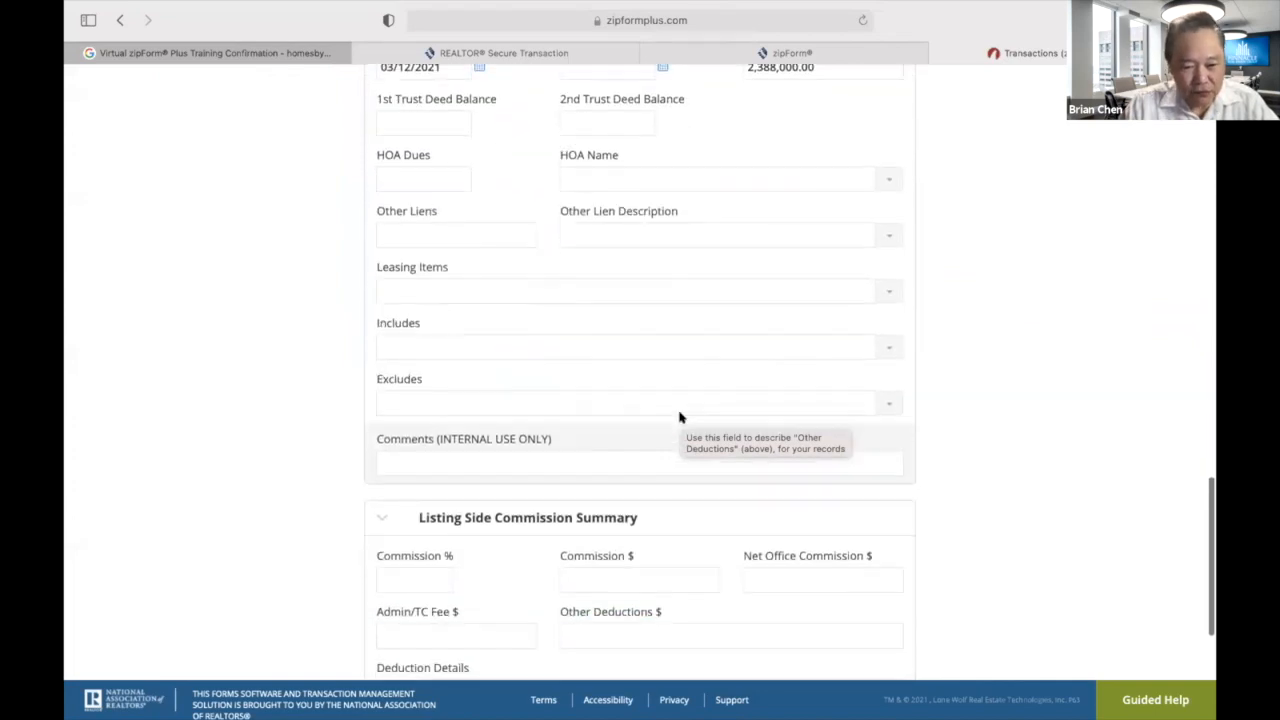
{"action": "scroll", "coordinate": [679, 417], "scroll_direction": "down", "scroll_amount": 3}
{"action": "scroll", "coordinate": [679, 411], "scroll_direction": "up", "scroll_amount": 15}
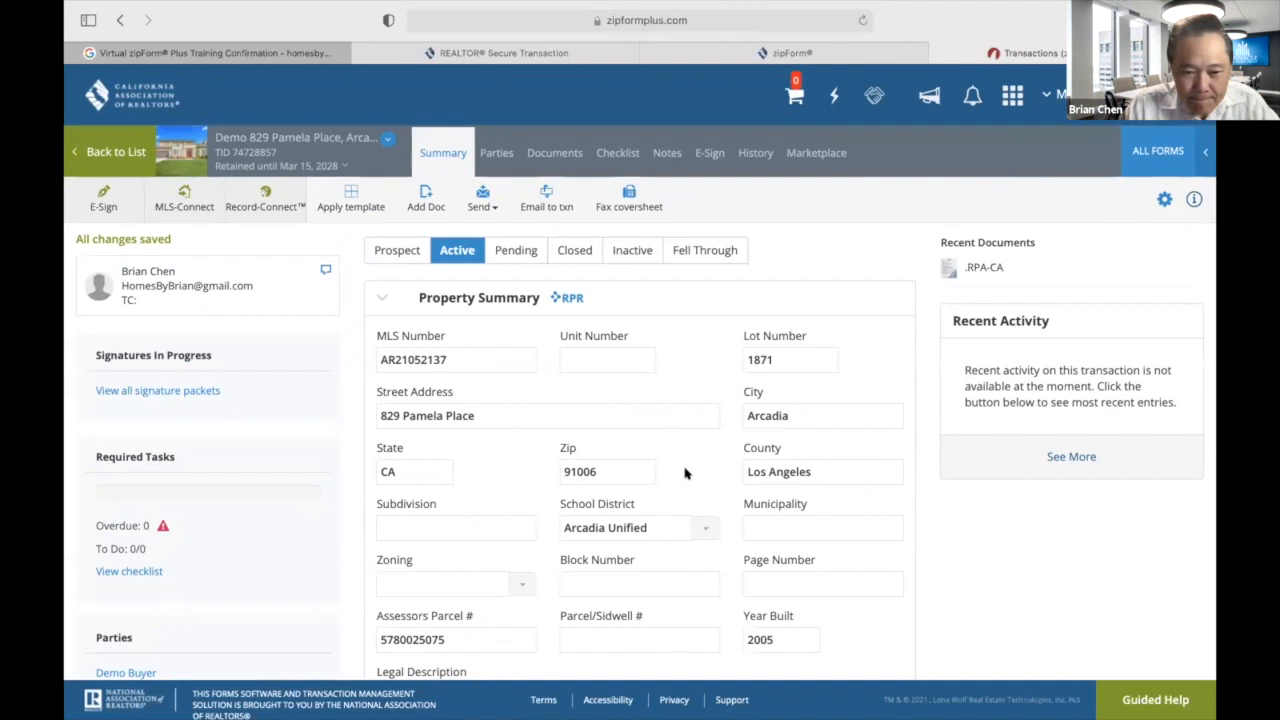
{"action": "scroll", "coordinate": [860, 513], "scroll_direction": "down", "scroll_amount": 1}
{"action": "scroll", "coordinate": [860, 513], "scroll_direction": "up", "scroll_amount": 2}
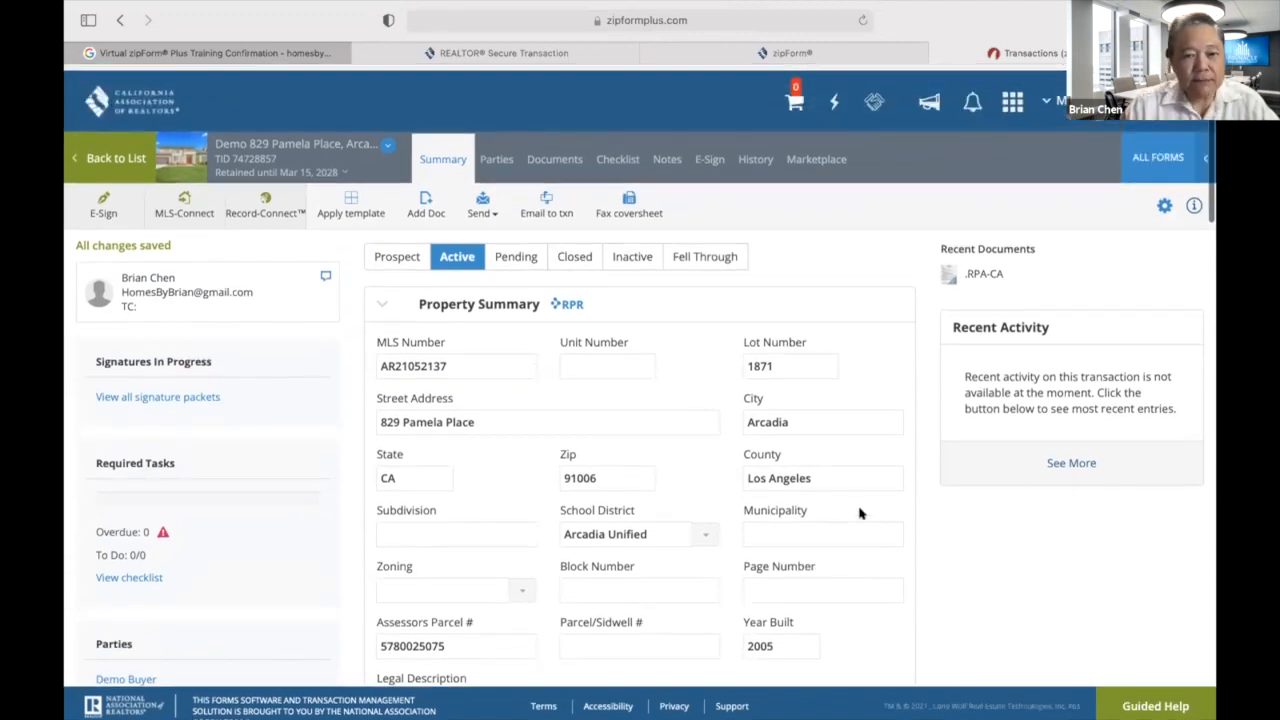
Go back to the Transactions list and scroll through the transaction cards.
{"action": "left_click", "coordinate": [113, 151]}
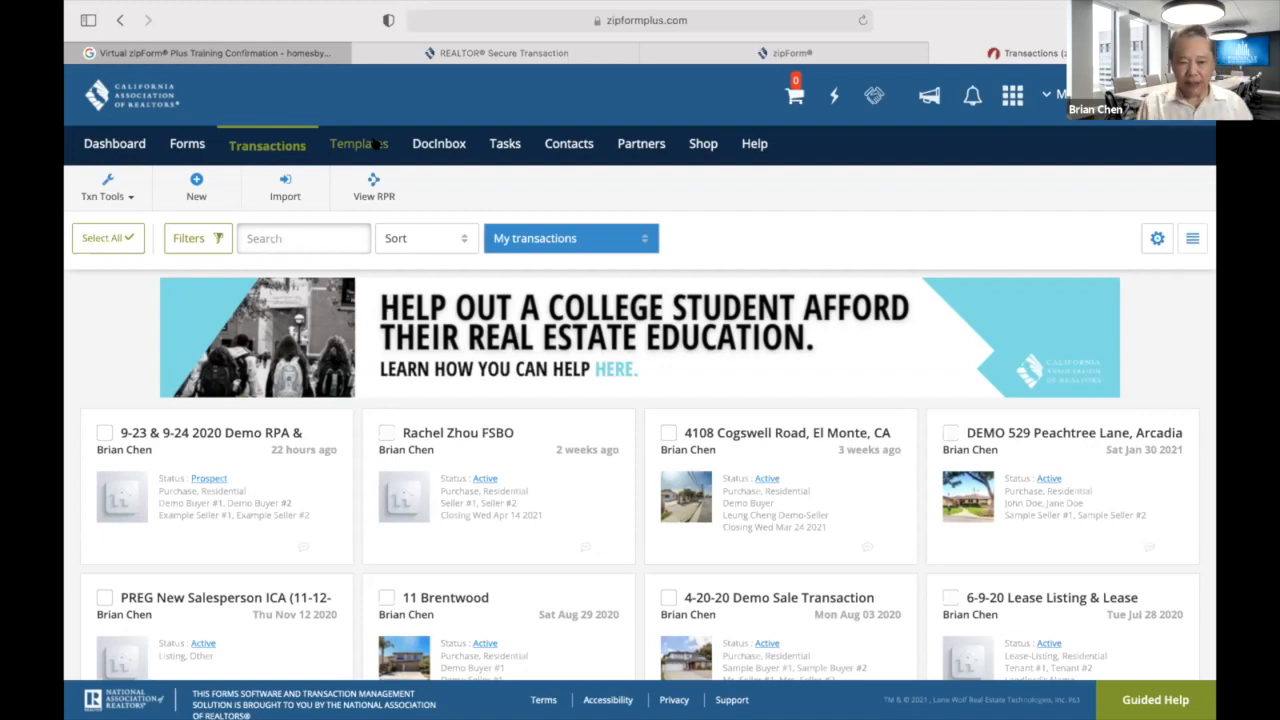
{"action": "scroll", "coordinate": [525, 317], "scroll_direction": "down", "scroll_amount": 10}
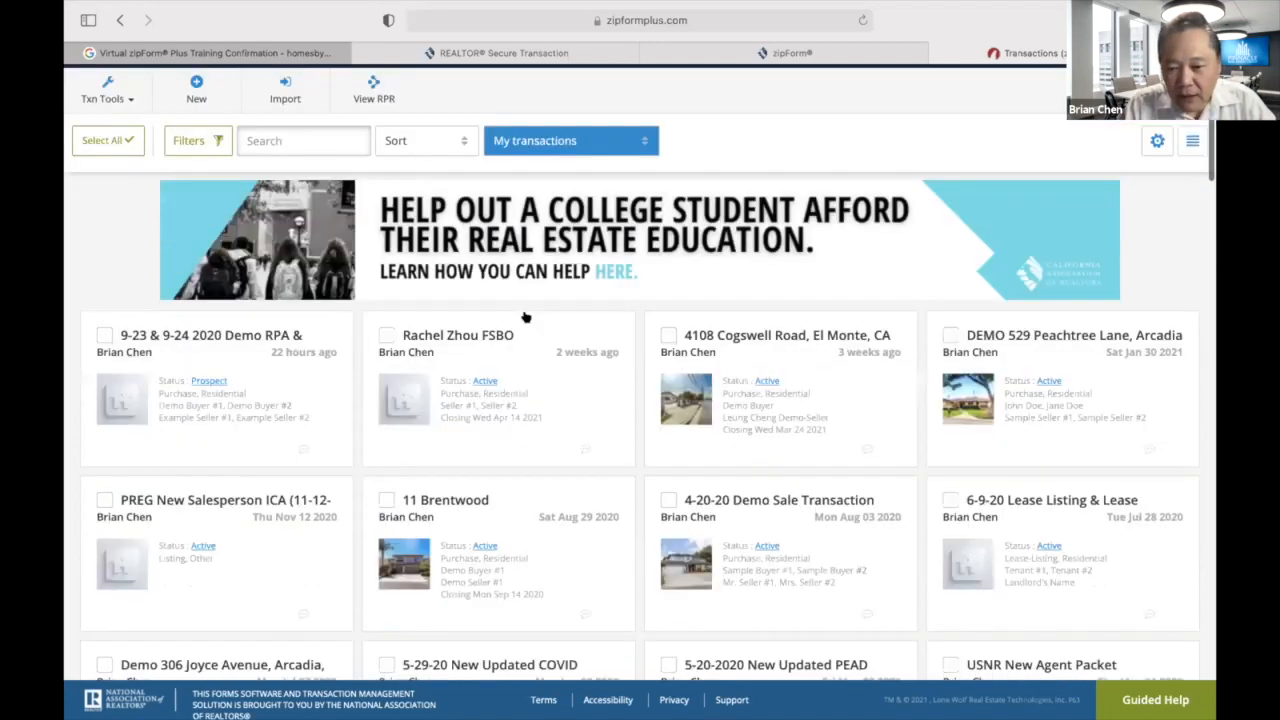
{"action": "scroll", "coordinate": [525, 316], "scroll_direction": "down", "scroll_amount": 5}
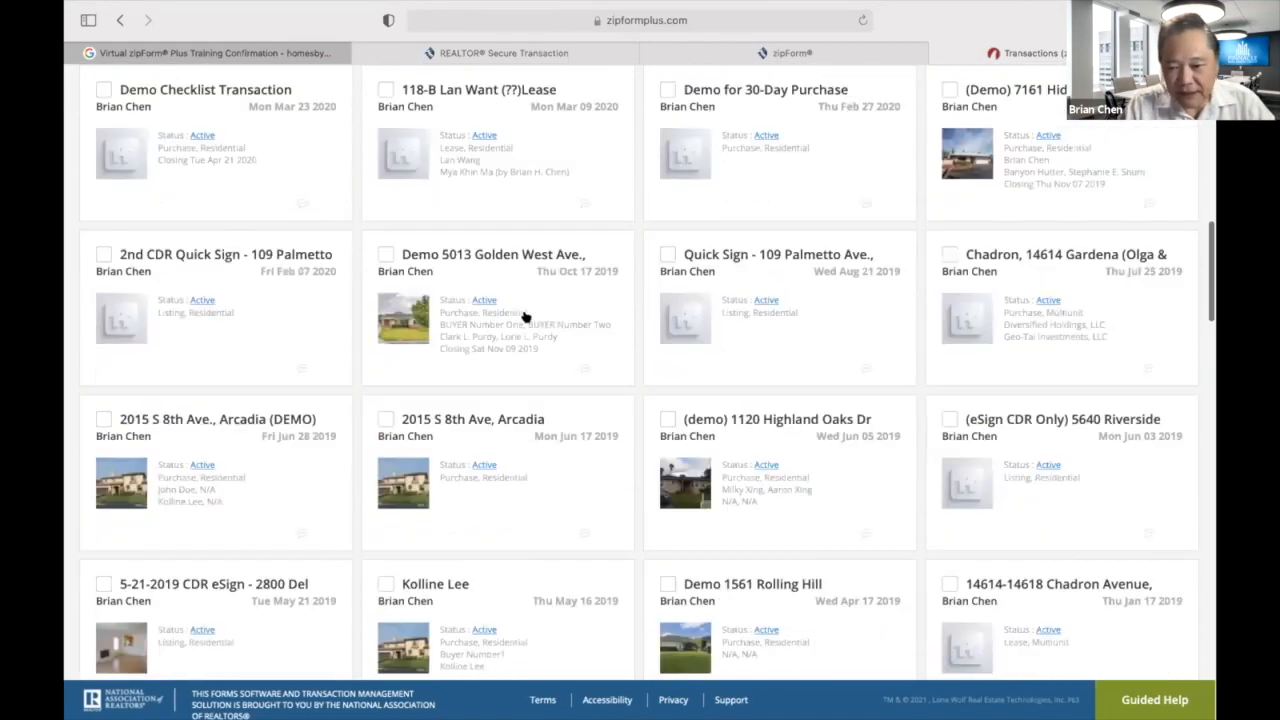
{"action": "scroll", "coordinate": [526, 317], "scroll_direction": "down", "scroll_amount": 1}
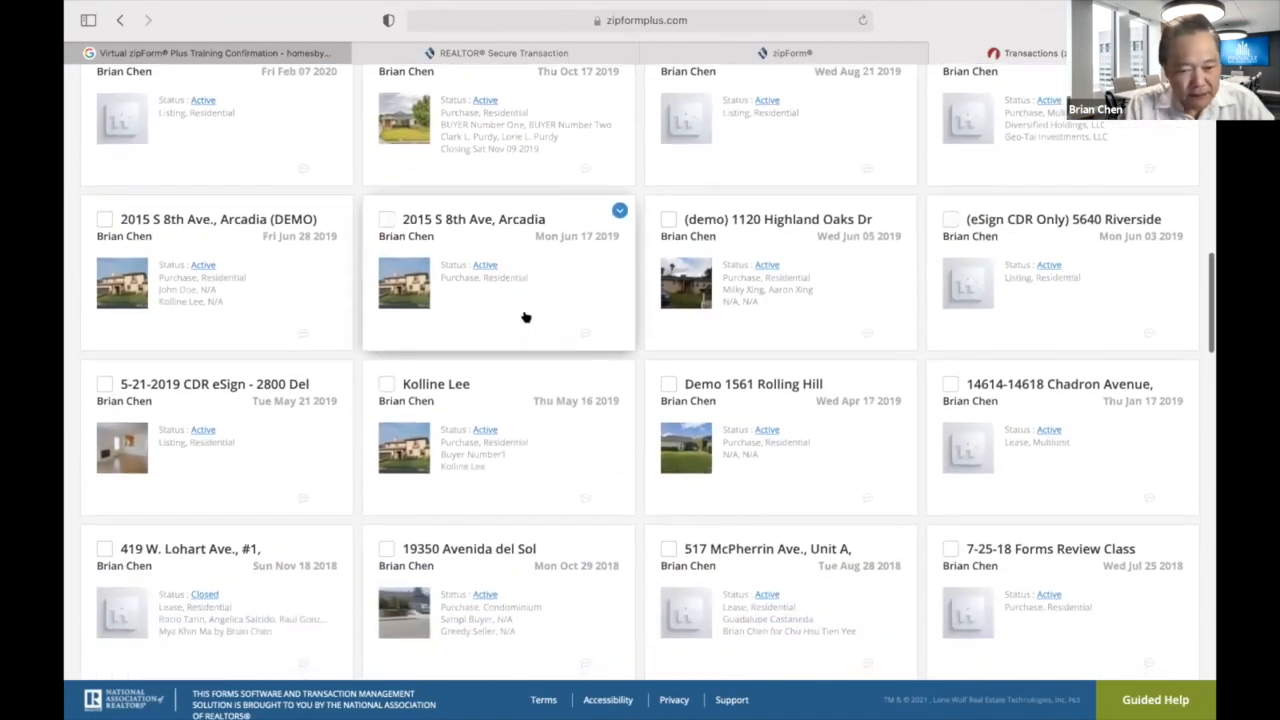
{"action": "scroll", "coordinate": [526, 317], "scroll_direction": "up", "scroll_amount": 10}
{"action": "right_click", "coordinate": [530, 348]}
{"action": "left_click", "coordinate": [509, 421]}
{"action": "scroll", "coordinate": [509, 421], "scroll_direction": "up", "scroll_amount": 3}
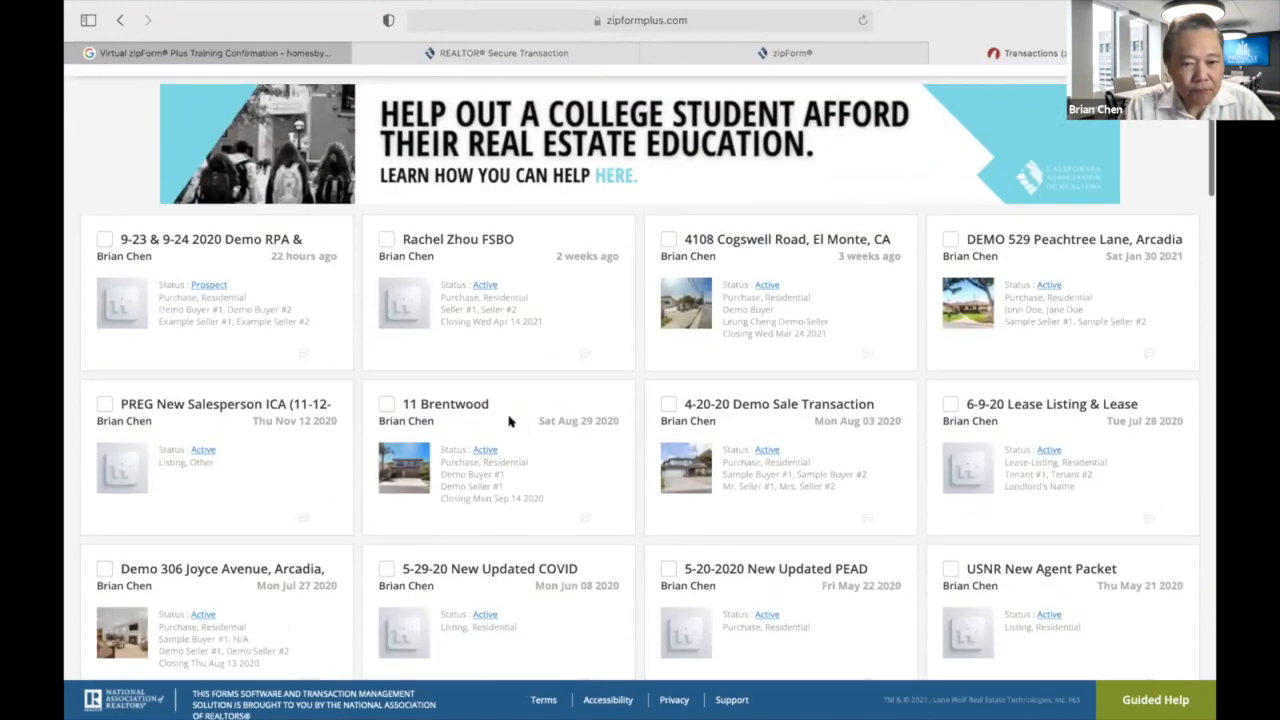
Show the Templates list with Demo 30-Day Condo Sale and Demo 45-Day Residential Sale at the top.
{"action": "left_click", "coordinate": [357, 153]}
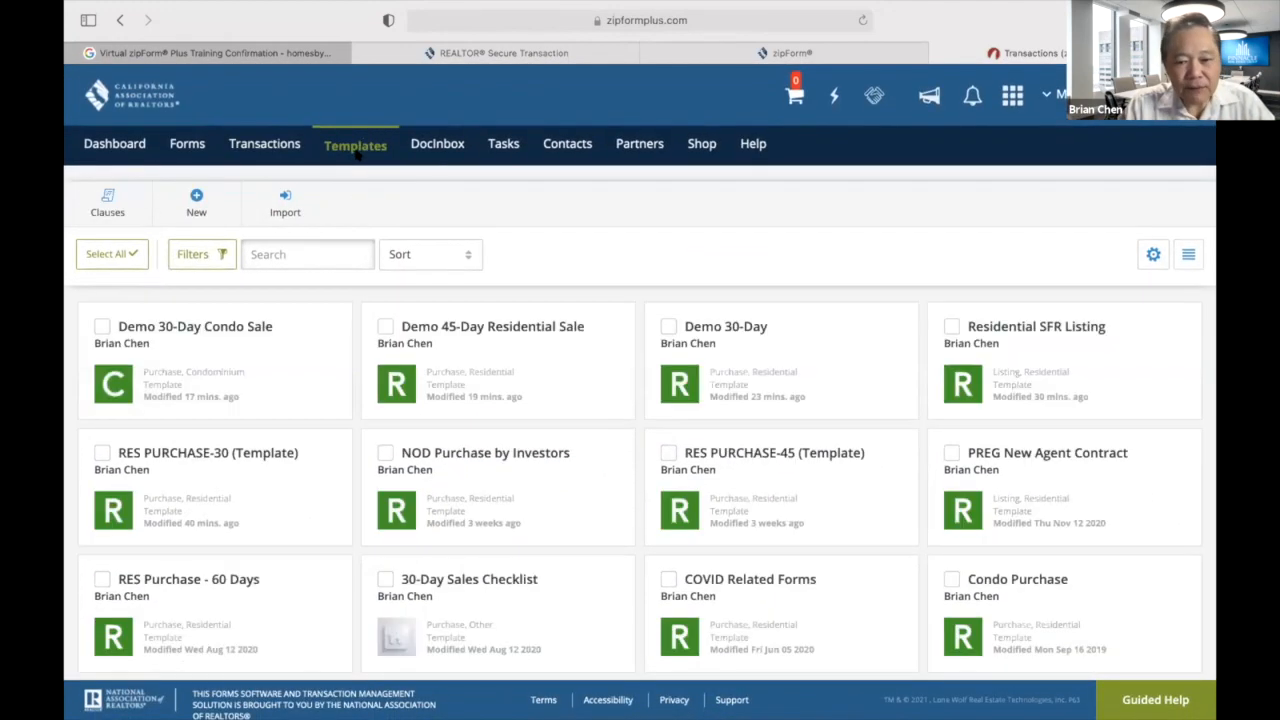
{"action": "scroll", "coordinate": [574, 346], "scroll_direction": "down", "scroll_amount": 2}
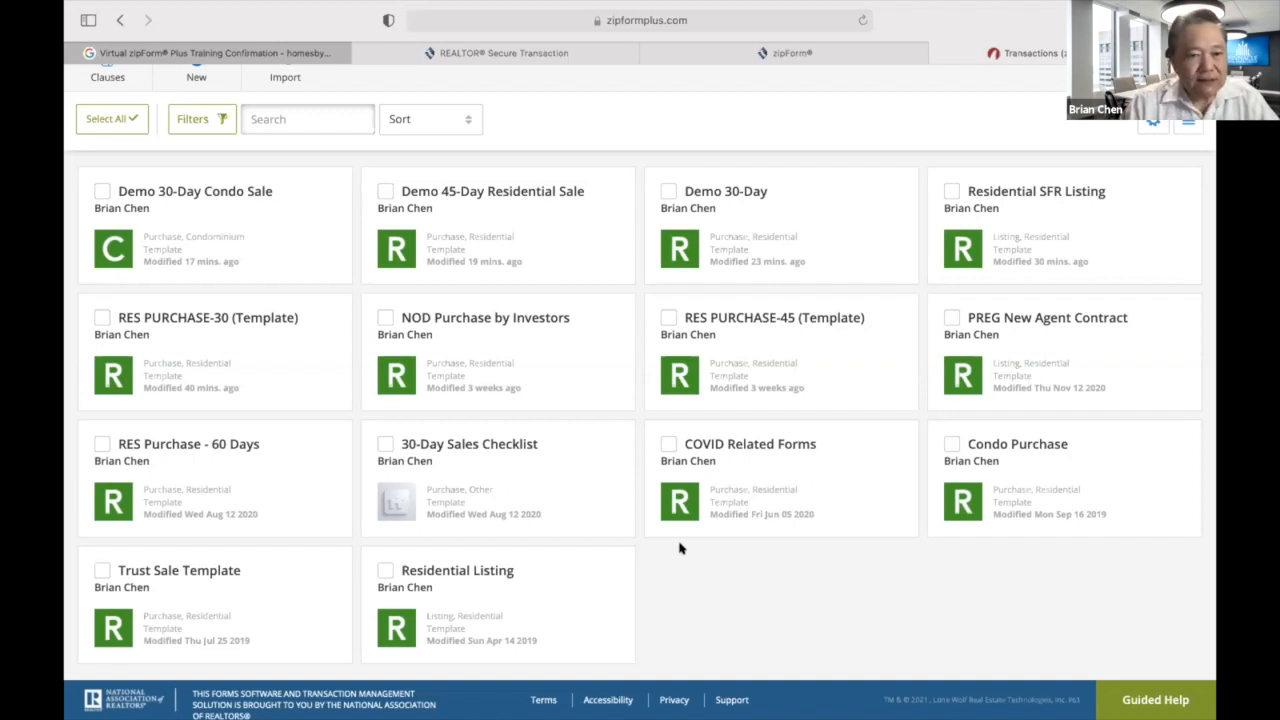
{"action": "scroll", "coordinate": [528, 397], "scroll_direction": "up", "scroll_amount": 3}
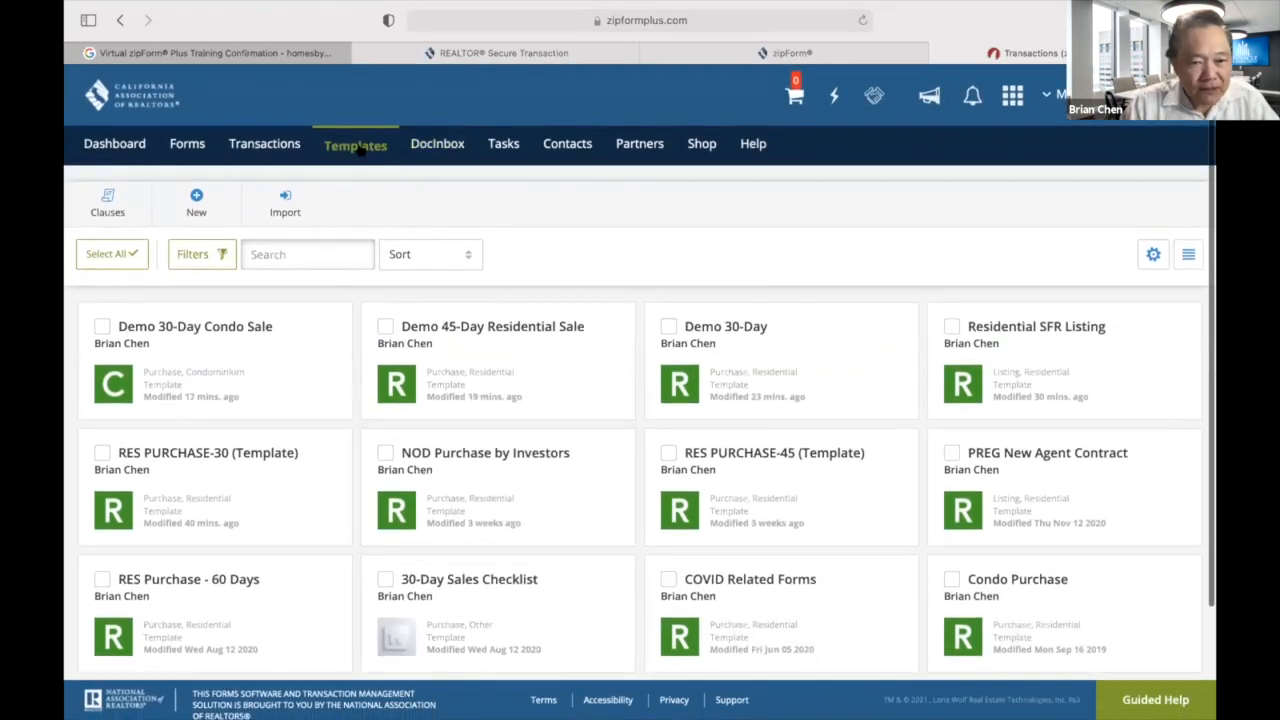
Create a Residential purchase template named 'Demo 30-Day Sales Checklist' and save it.
{"action": "left_click", "coordinate": [196, 205]}
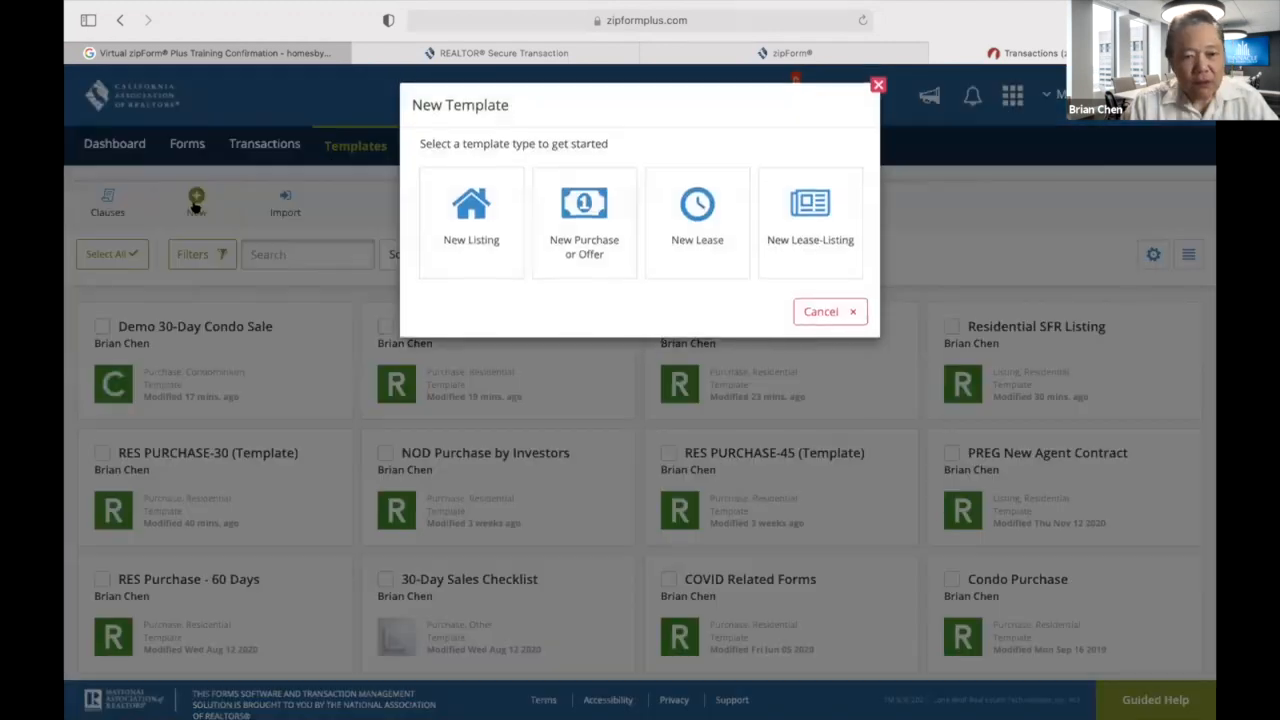
{"action": "left_click", "coordinate": [580, 246]}
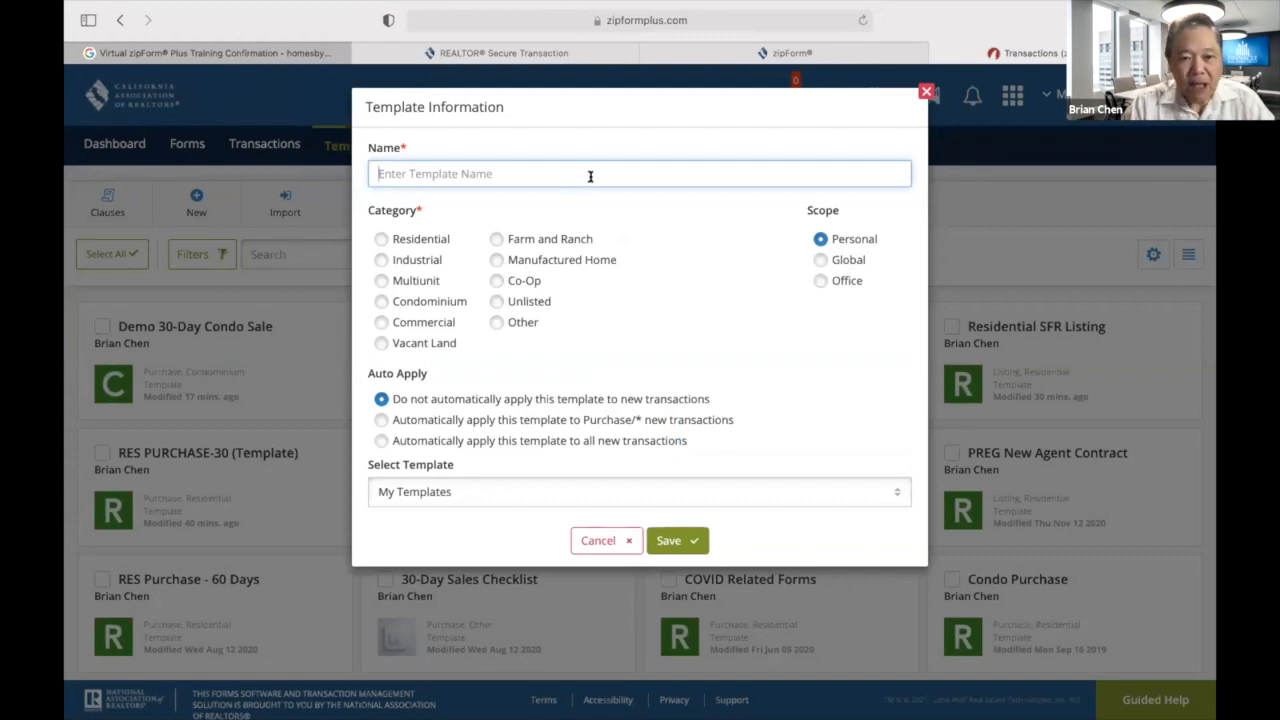
{"action": "type", "text": "Demo 30-Day "}
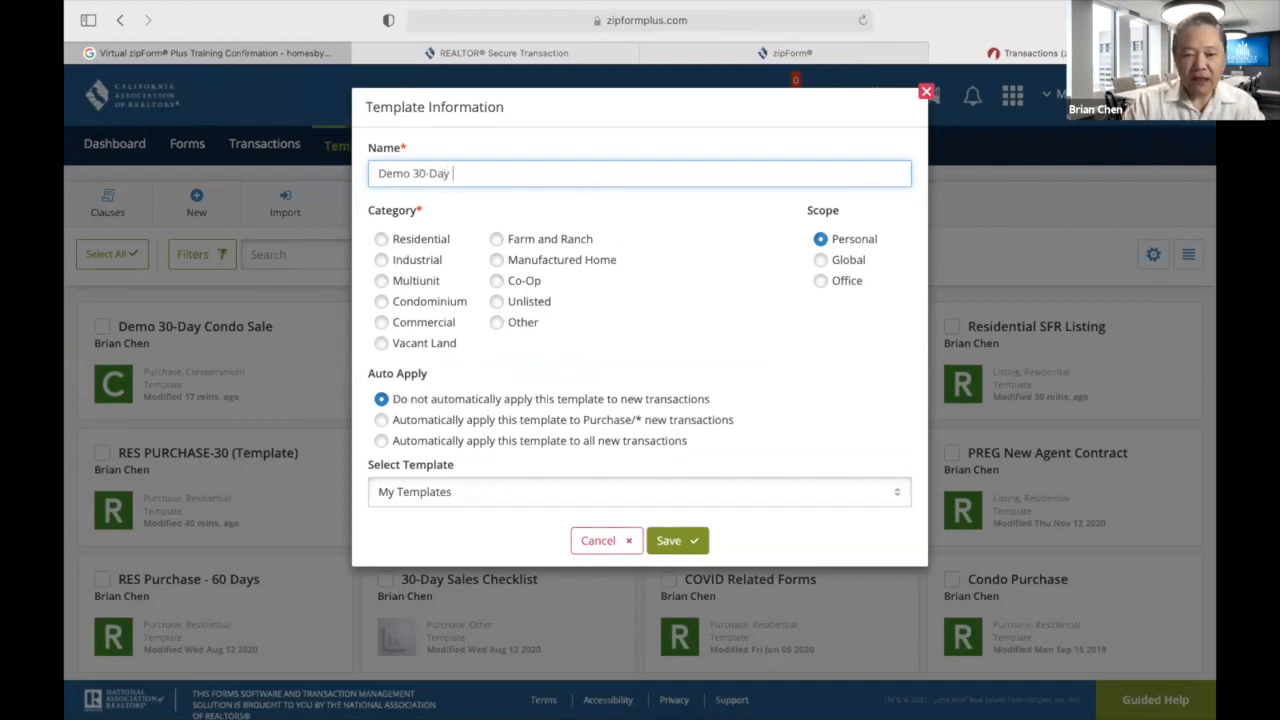
{"action": "type", "text": "Checkl"}
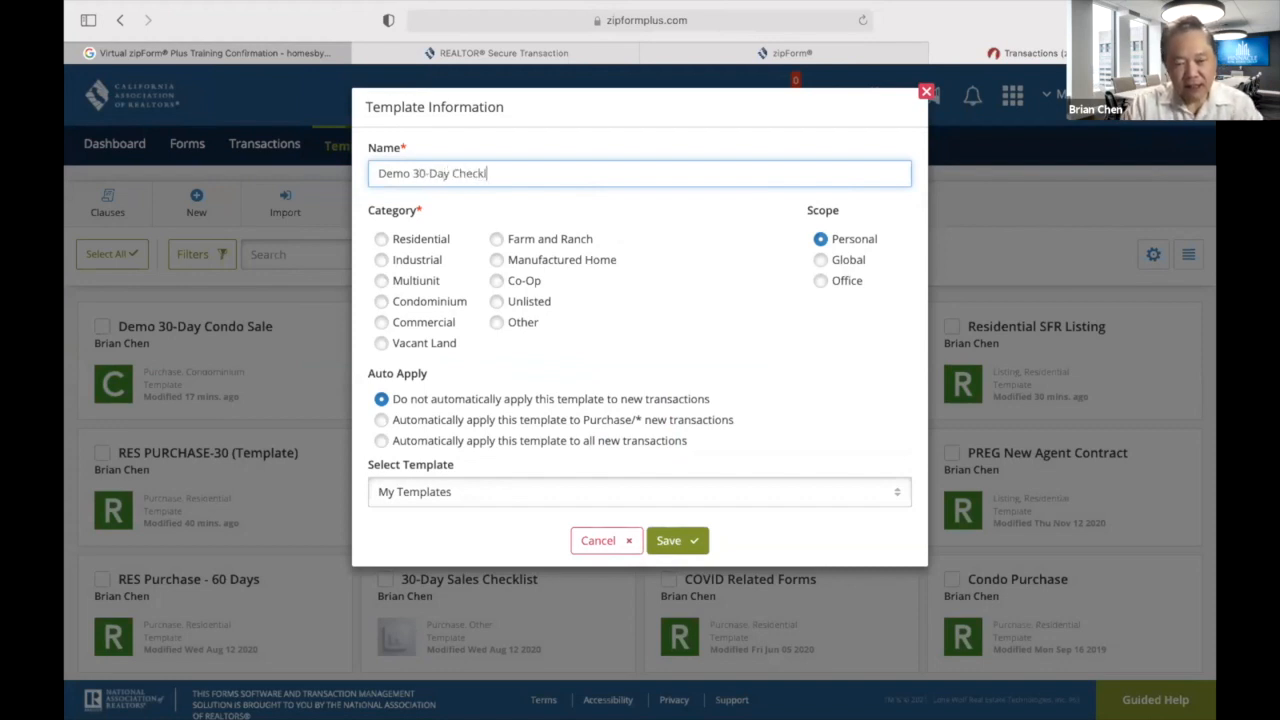
{"action": "type", "text": "ist"}
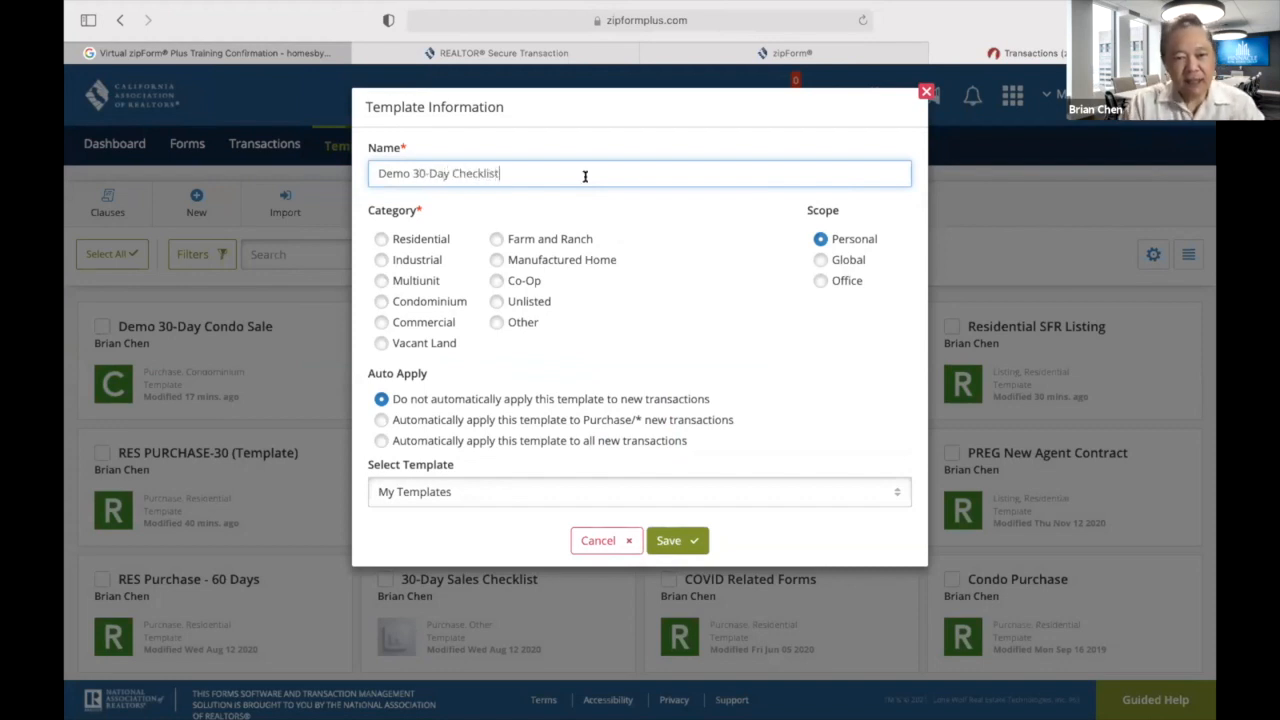
{"action": "left_click", "coordinate": [450, 173]}
{"action": "type", "text": "Sales"}
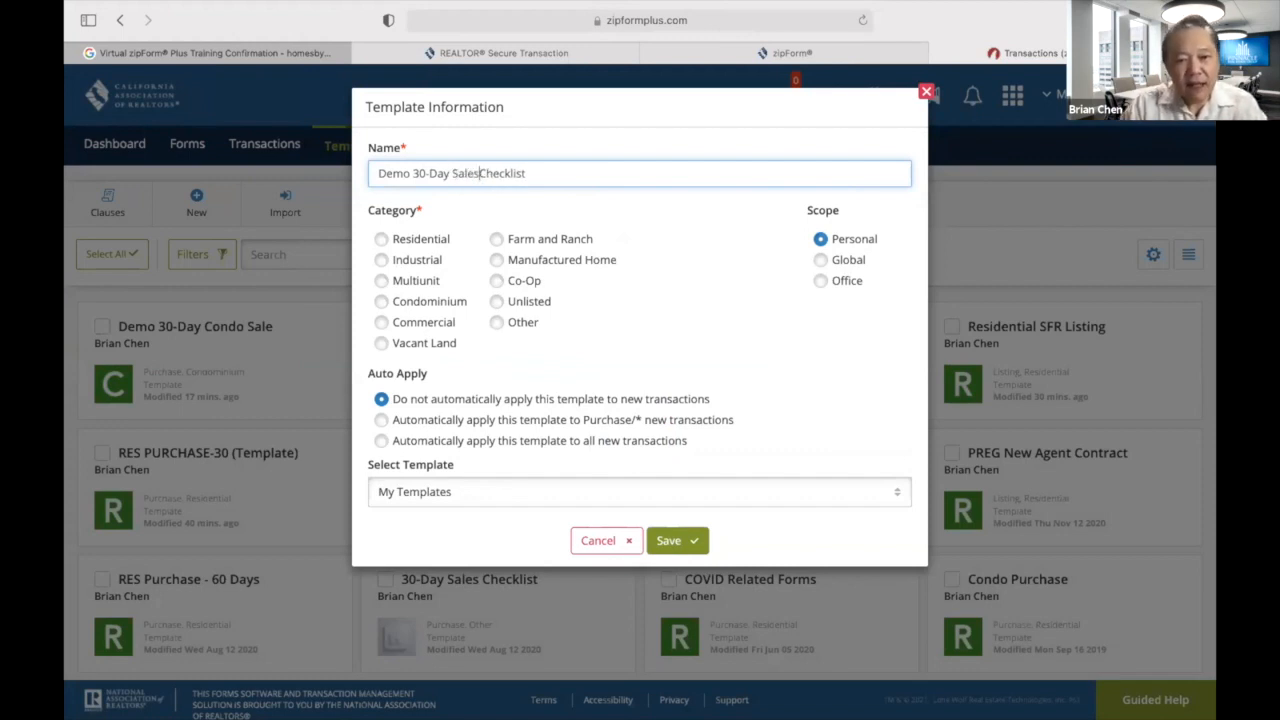
{"action": "left_click", "coordinate": [382, 240]}
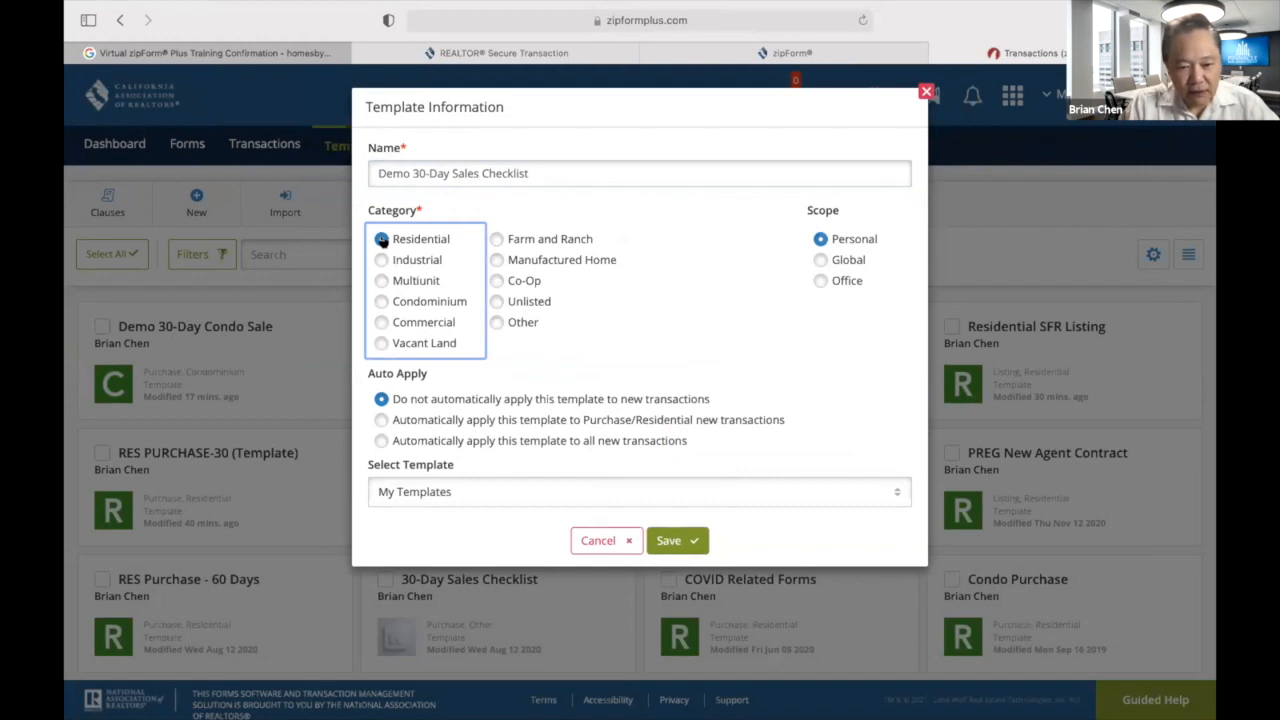
{"action": "left_click", "coordinate": [668, 540]}
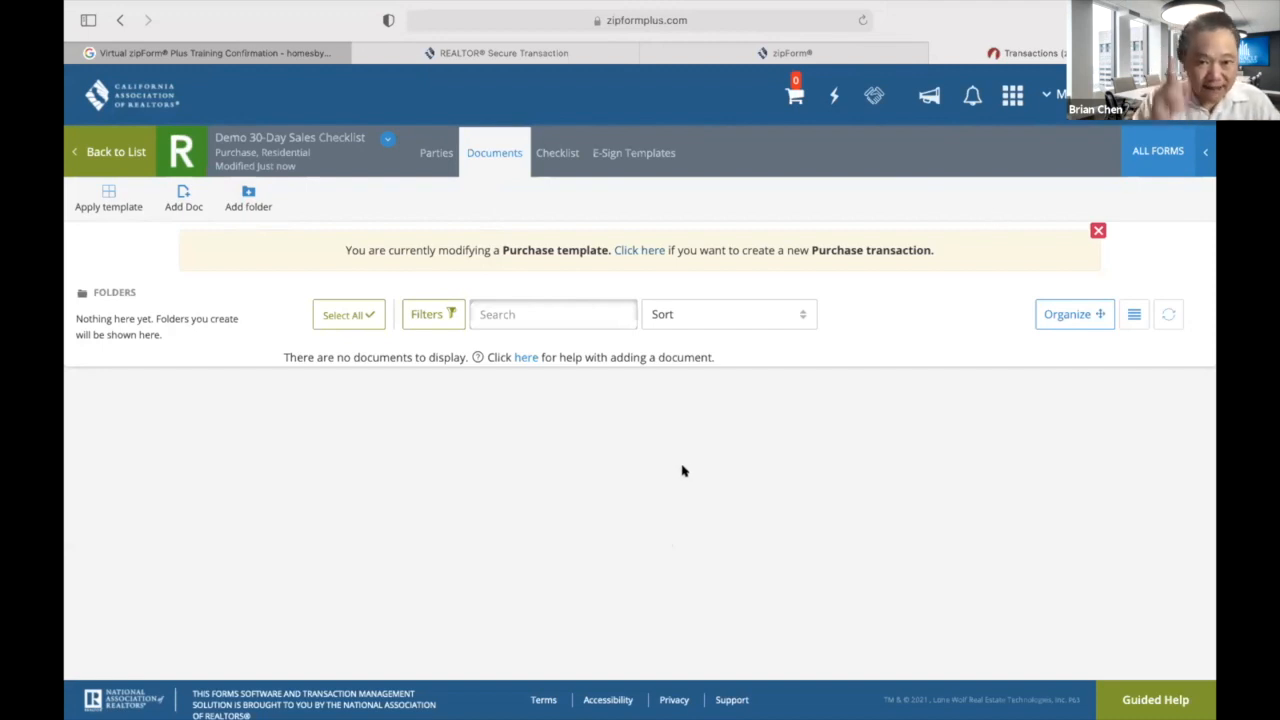
Go to the template's Checklist and start a new task.
{"action": "left_click", "coordinate": [555, 154]}
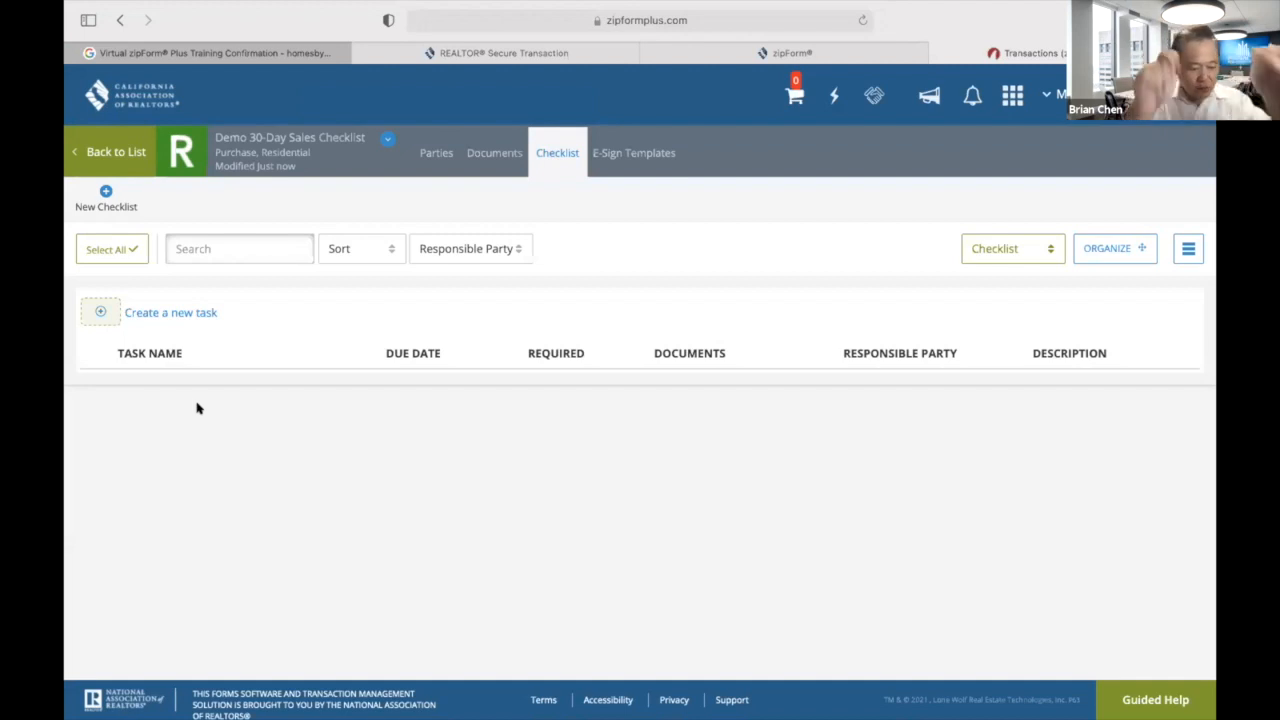
{"action": "left_click", "coordinate": [101, 311]}
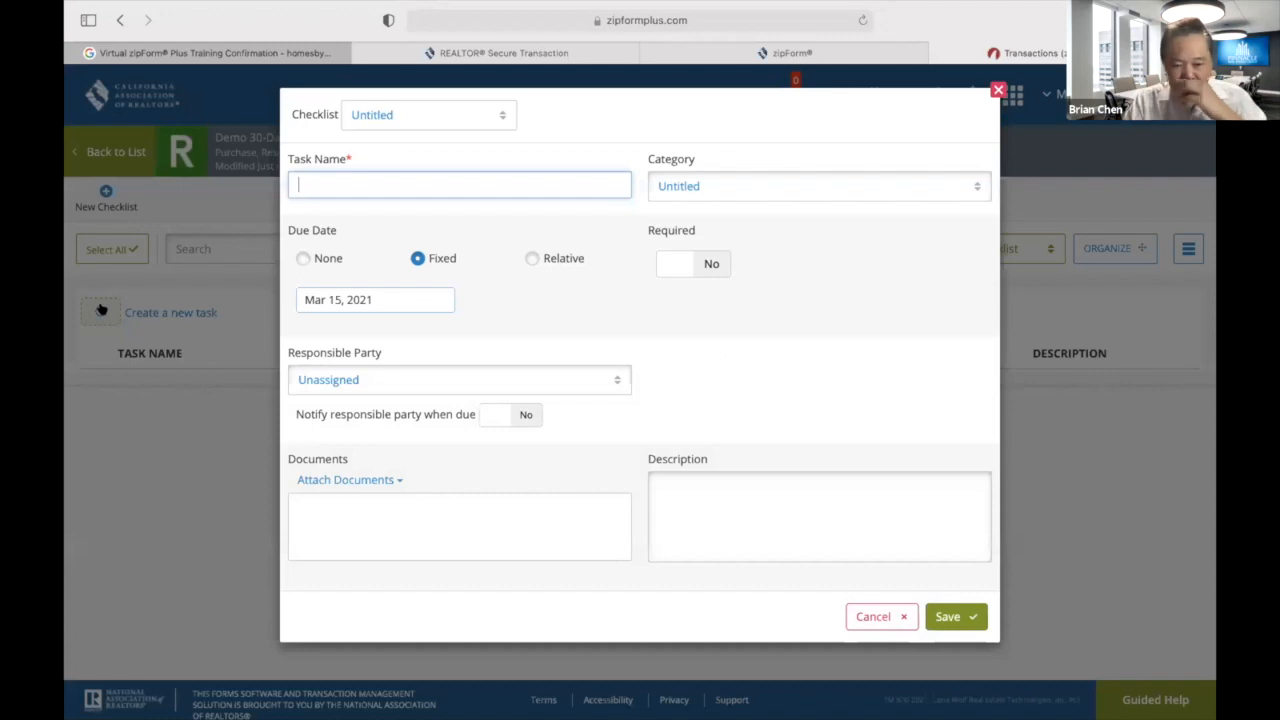
Name the task 'Initial Deposit & Order Inspection', due 2 days after Offer Acceptance Date.
{"action": "left_click", "coordinate": [412, 180]}
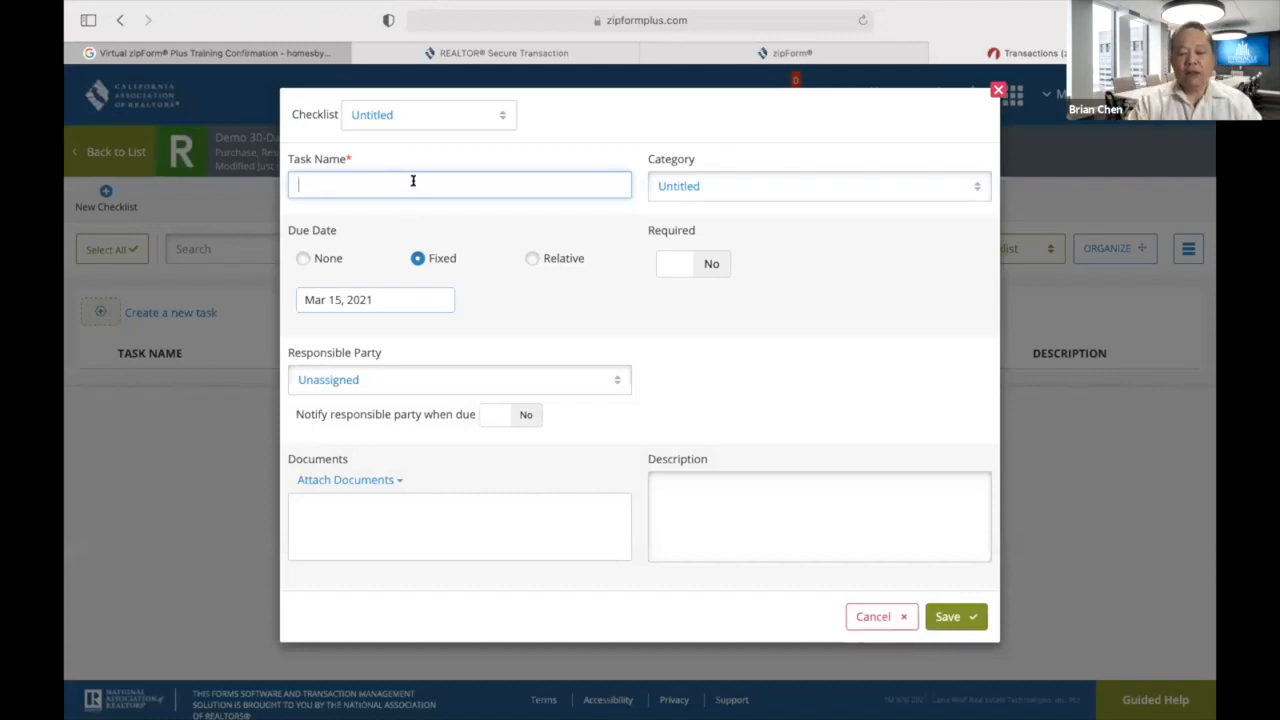
{"action": "type", "text": "Init"}
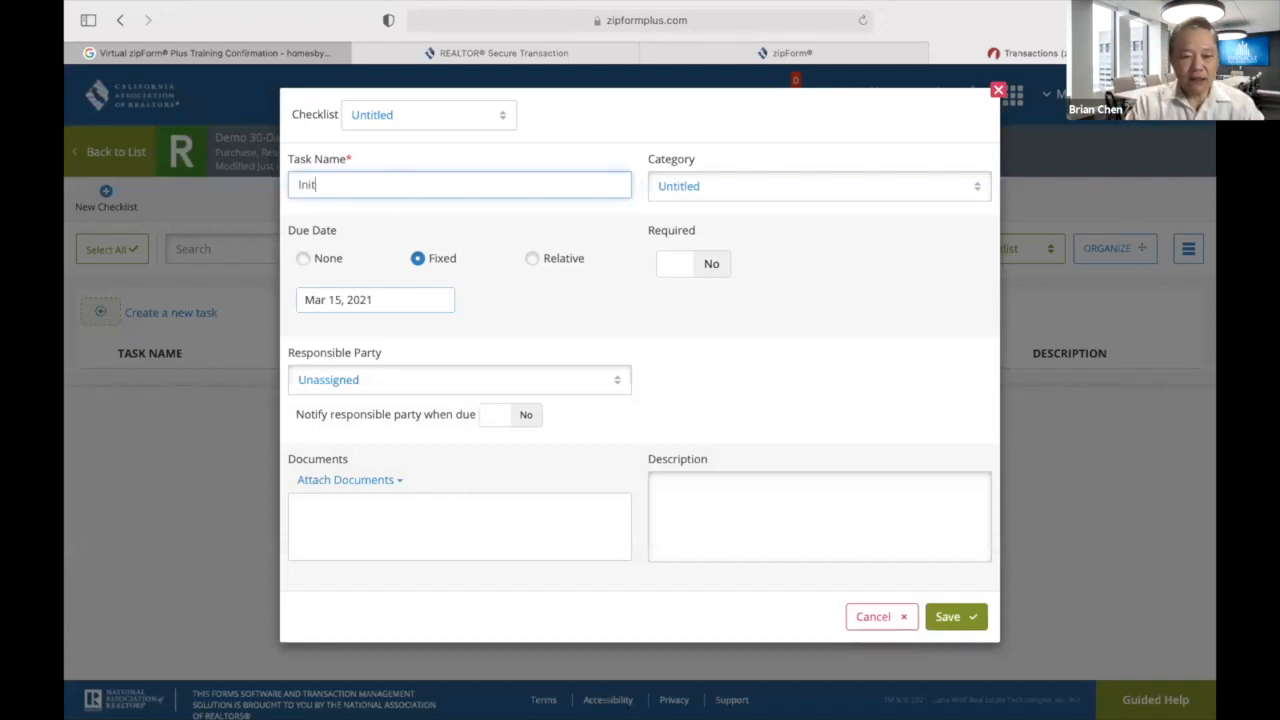
{"action": "type", "text": "ial Depos"}
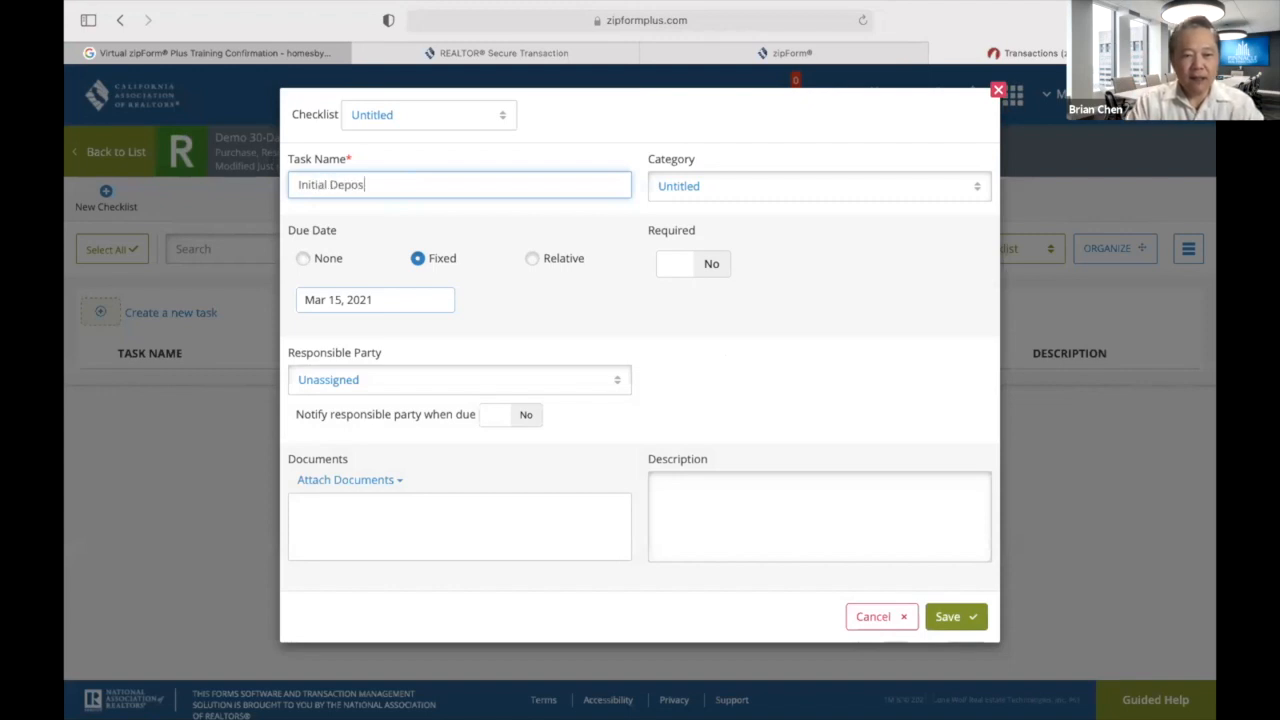
{"action": "type", "text": "it & o"}
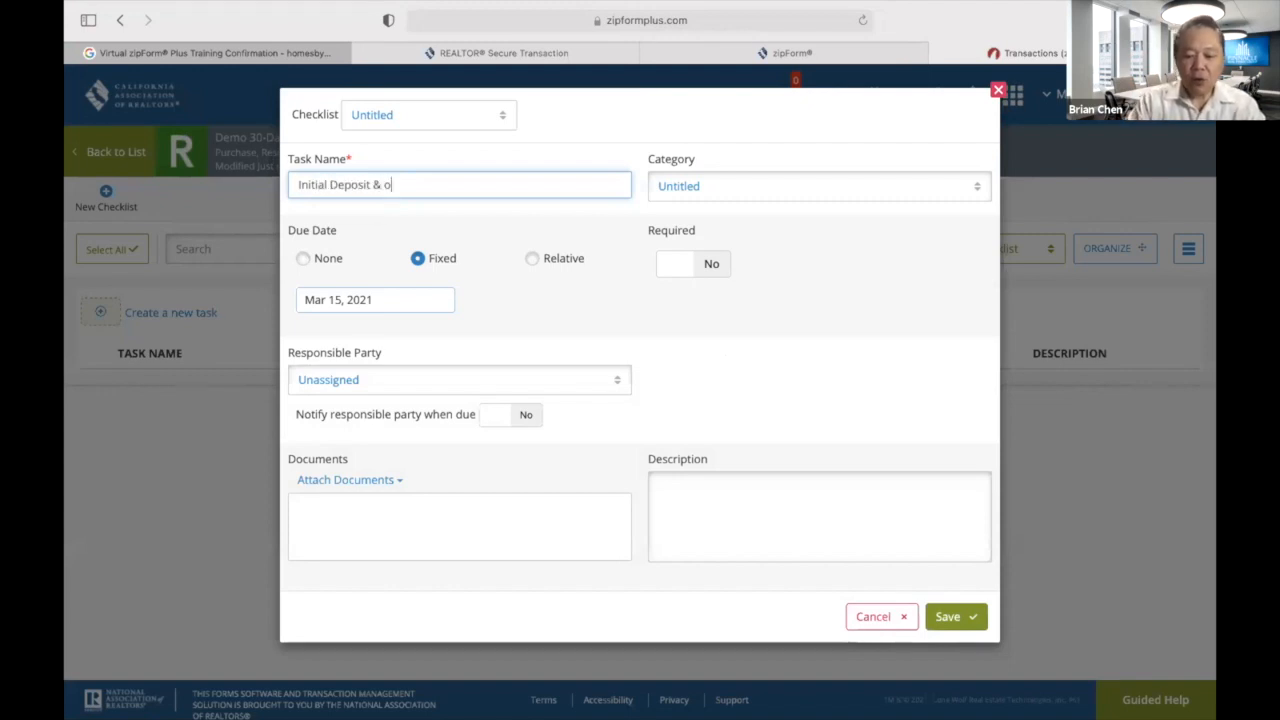
{"action": "key", "text": "BackSpace"}
{"action": "type", "text": "Ord"}
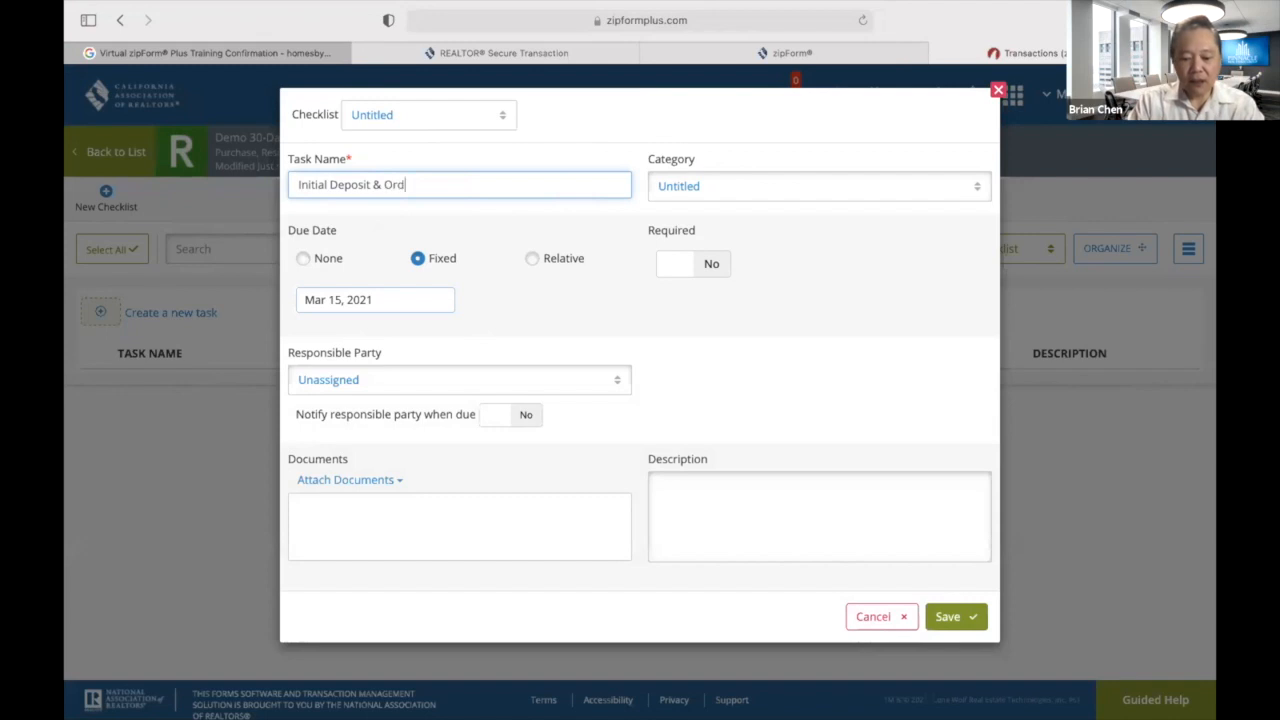
{"action": "type", "text": "er Inspection"}
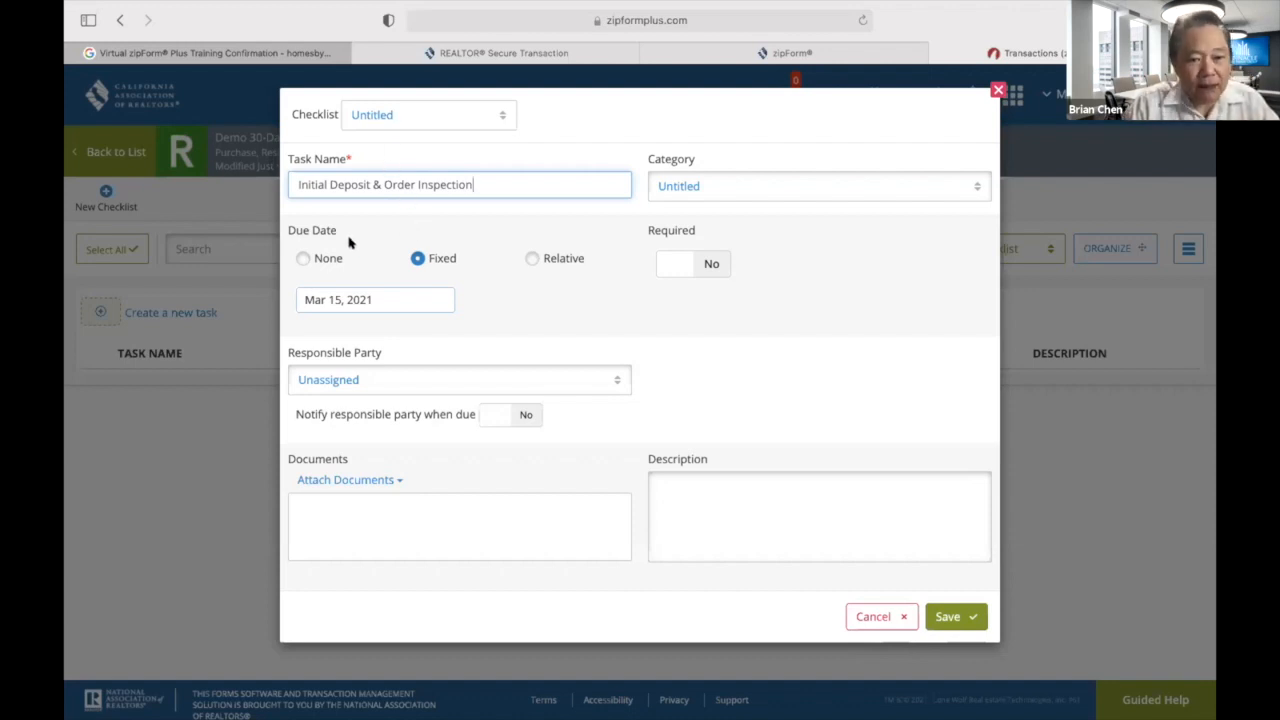
{"action": "left_click", "coordinate": [532, 259]}
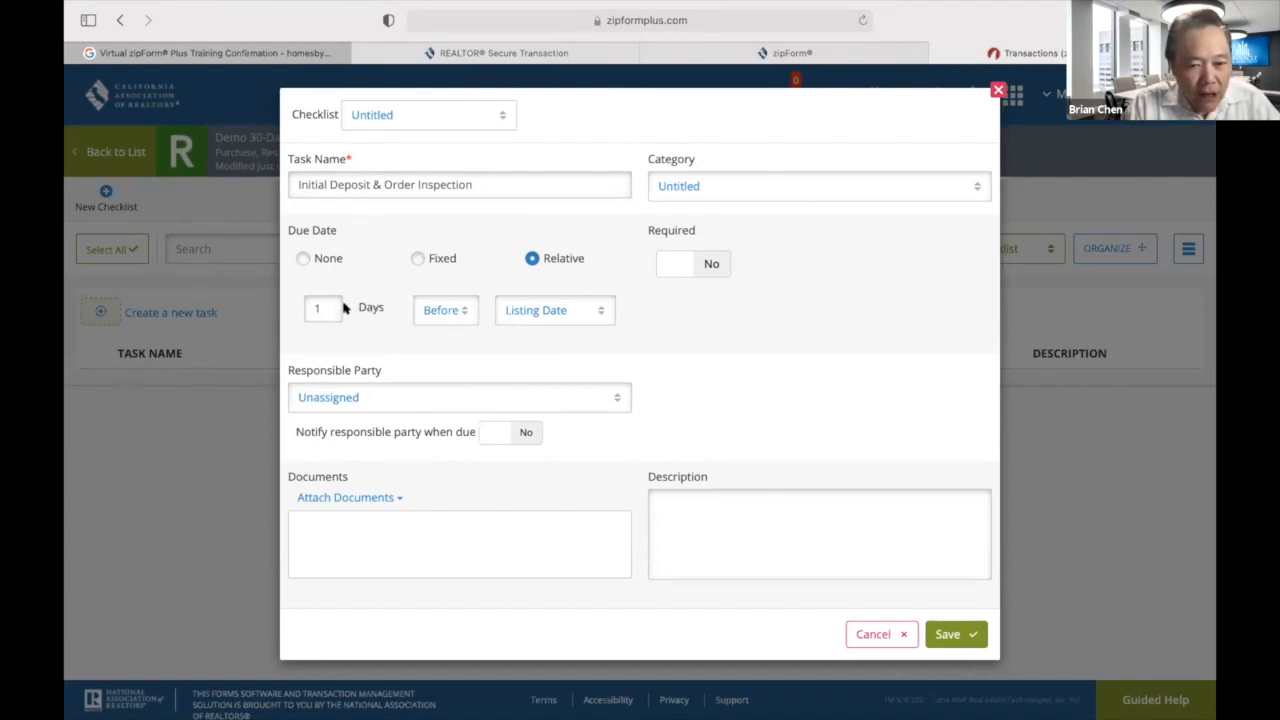
{"action": "left_click", "coordinate": [463, 311]}
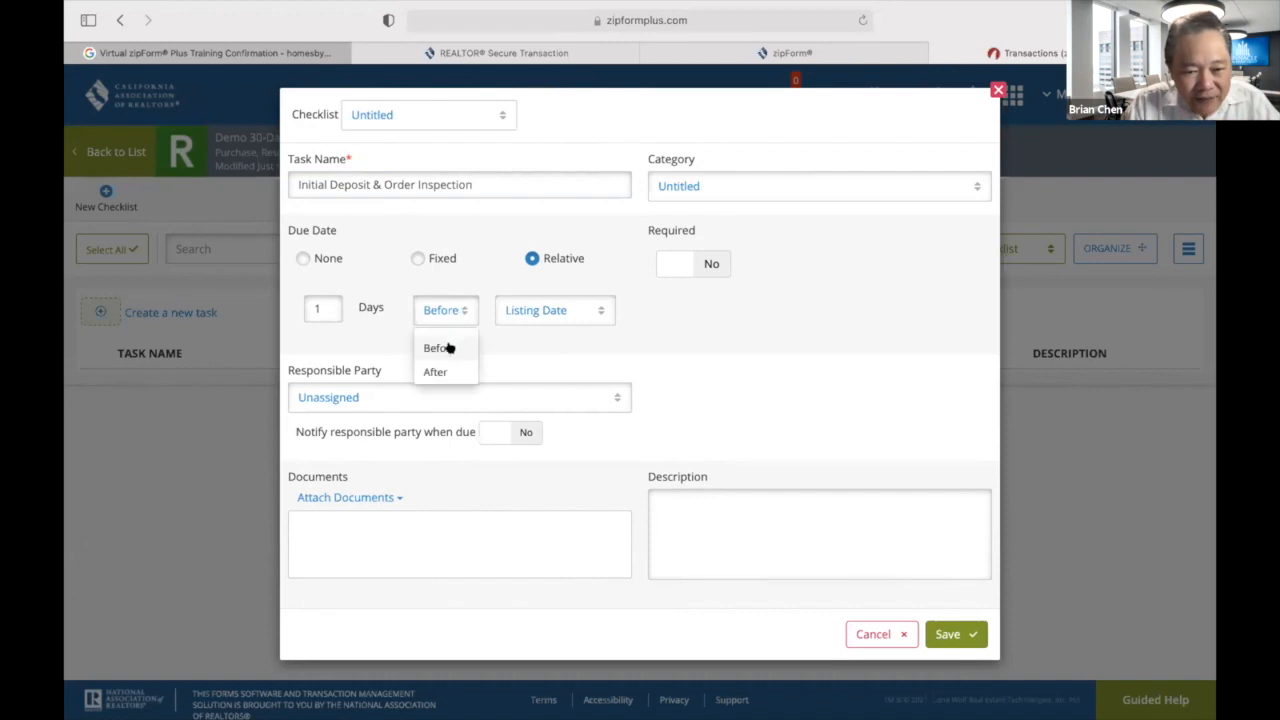
{"action": "left_click", "coordinate": [440, 370]}
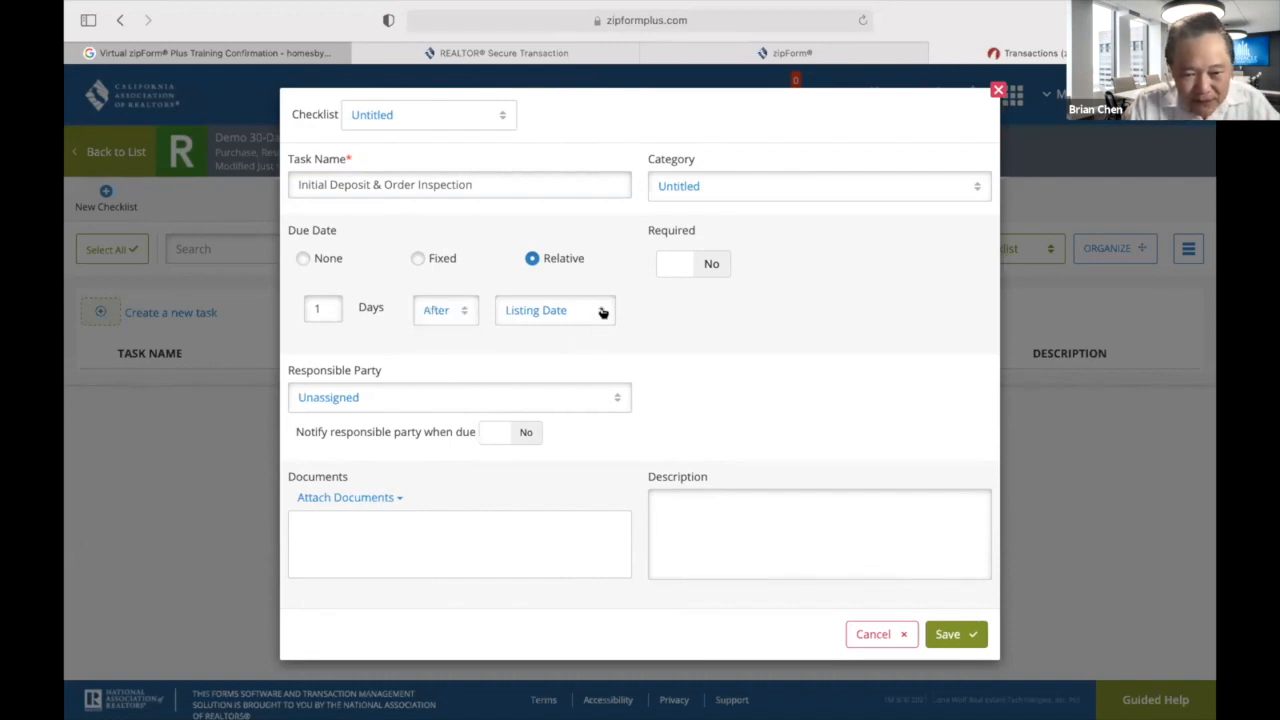
{"action": "left_click", "coordinate": [603, 312]}
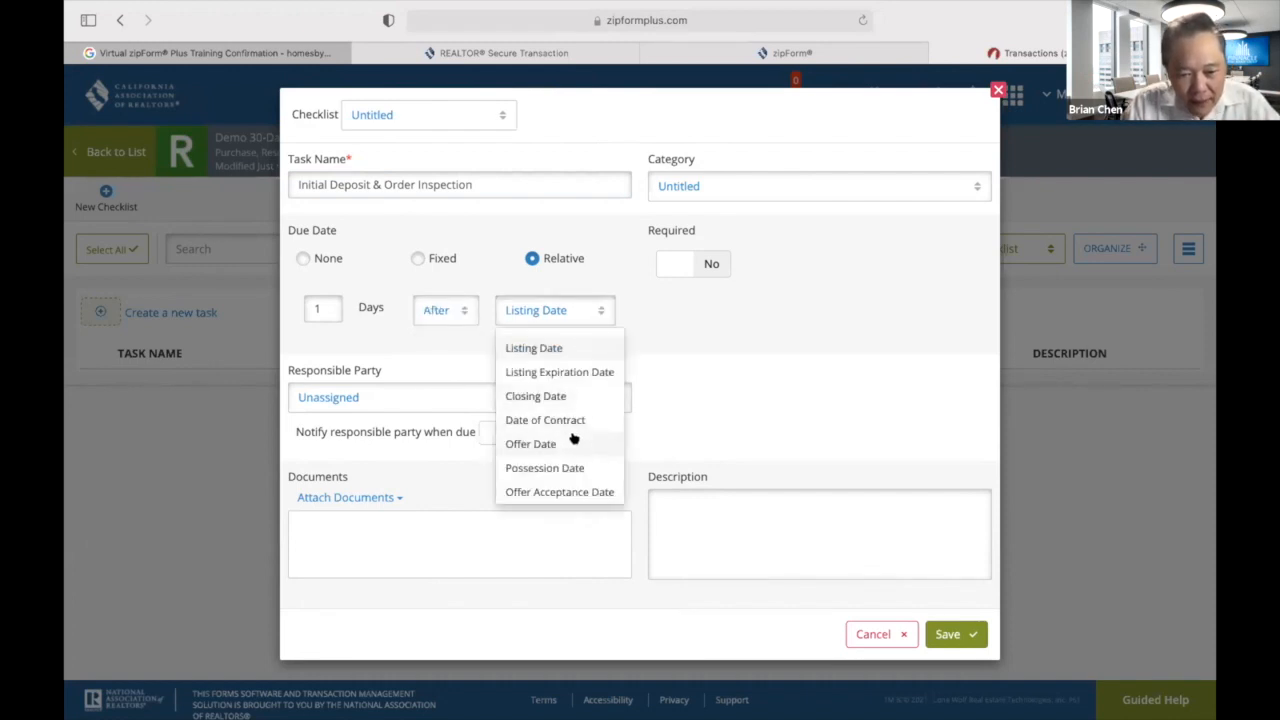
{"action": "left_click", "coordinate": [575, 492]}
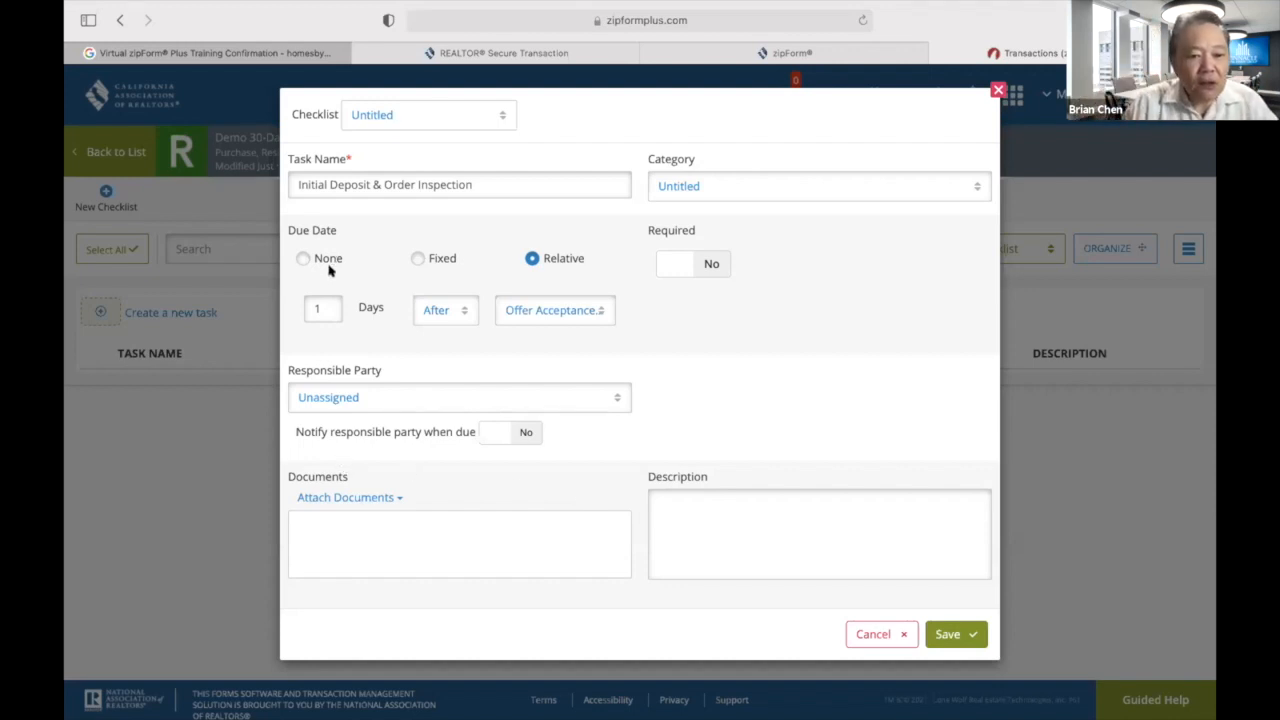
{"action": "left_click", "coordinate": [318, 306]}
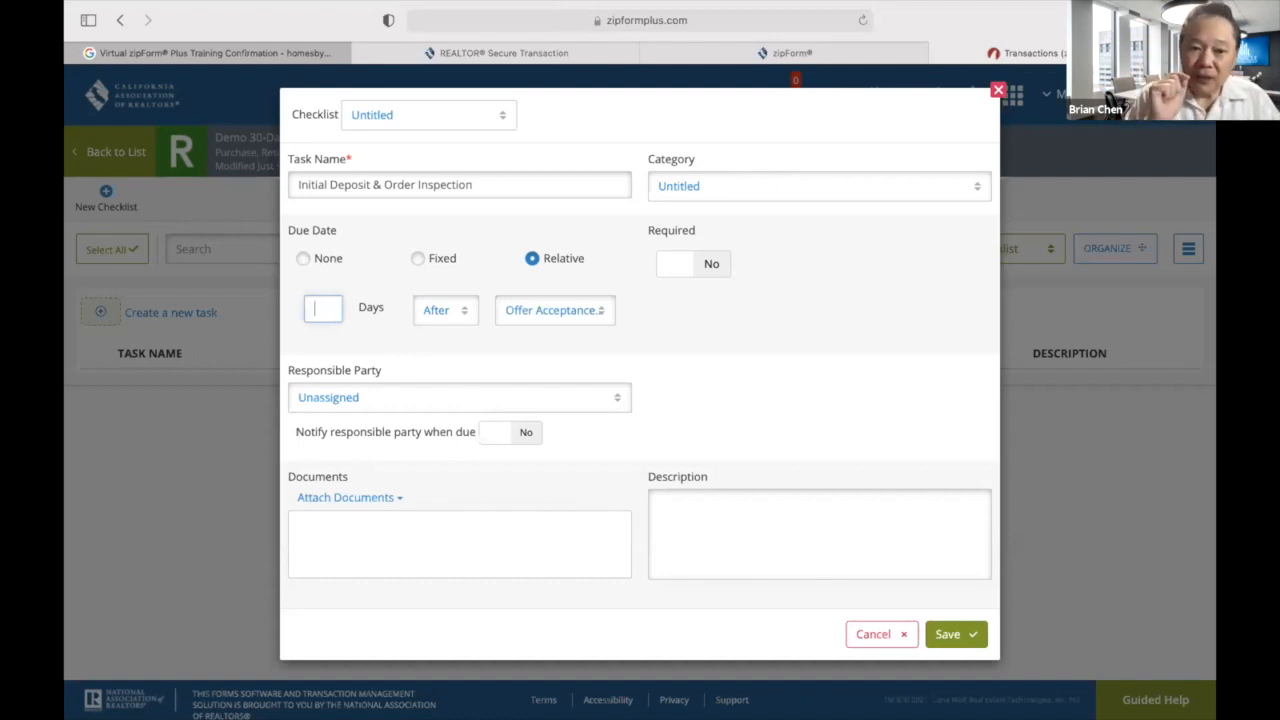
{"action": "type", "text": "2"}
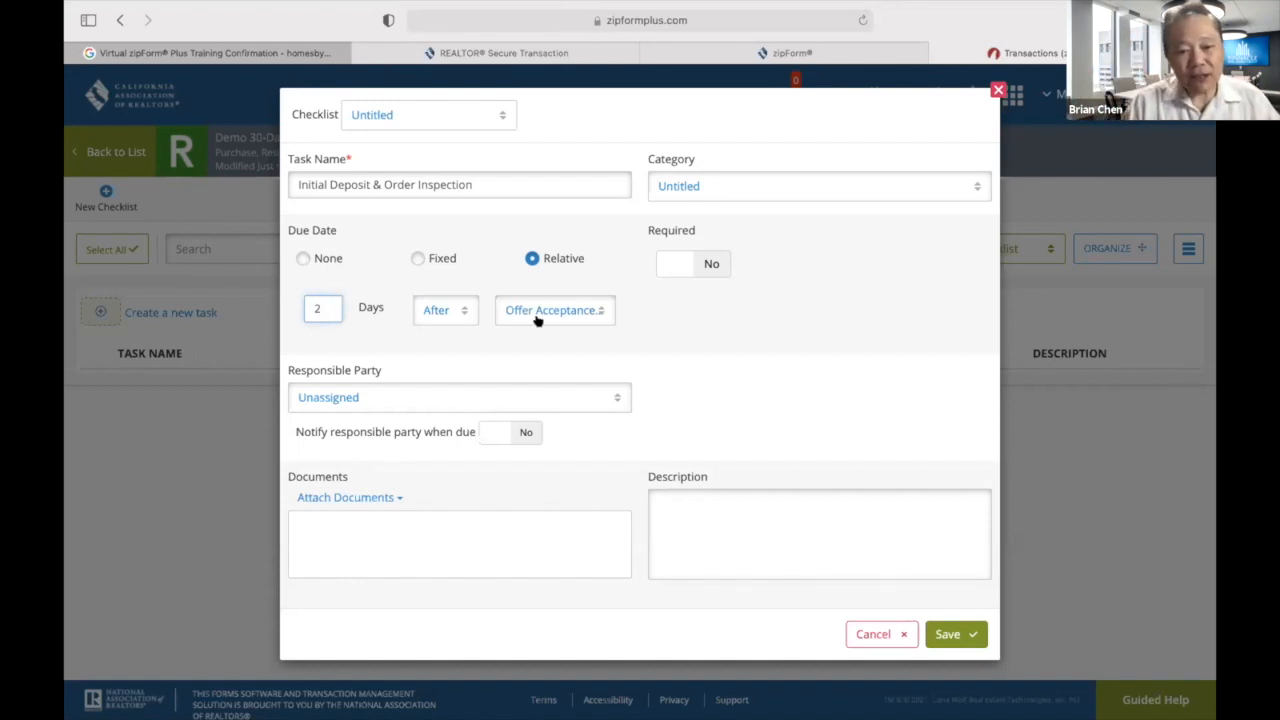
Mark it required, assign it to the Selling Agent with notification on, and save.
{"action": "left_click", "coordinate": [708, 265]}
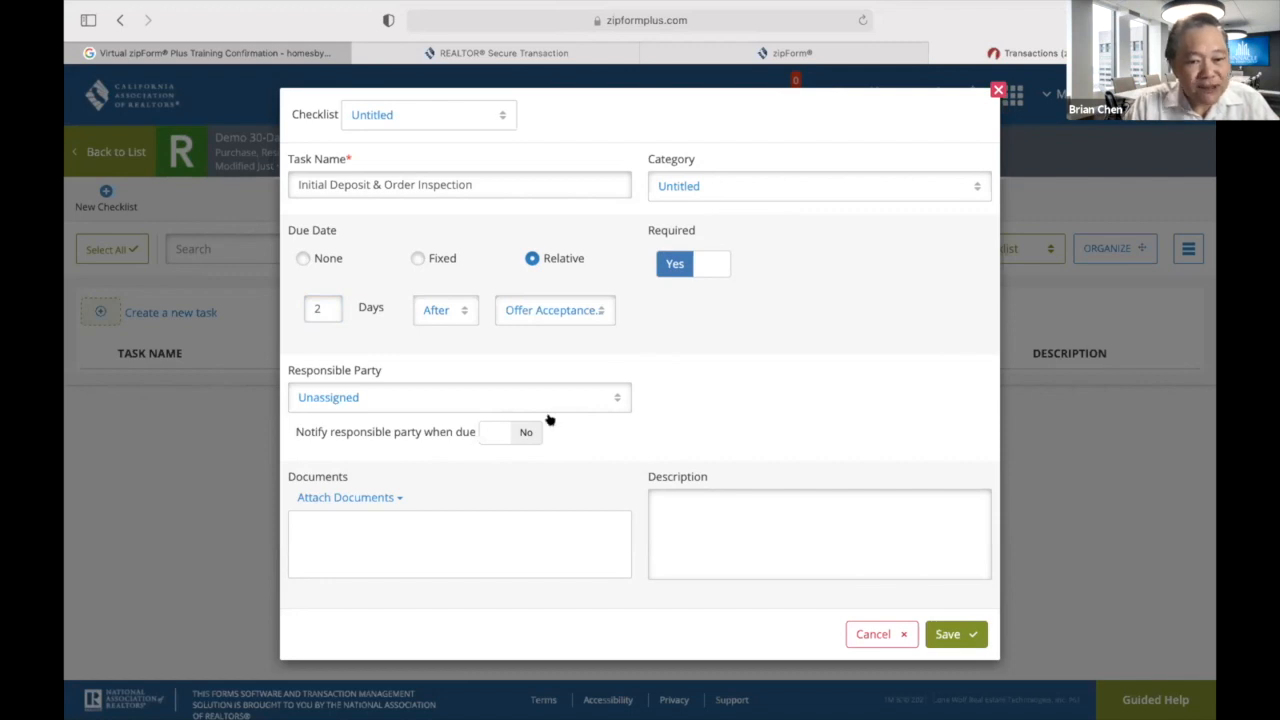
{"action": "left_click", "coordinate": [618, 395]}
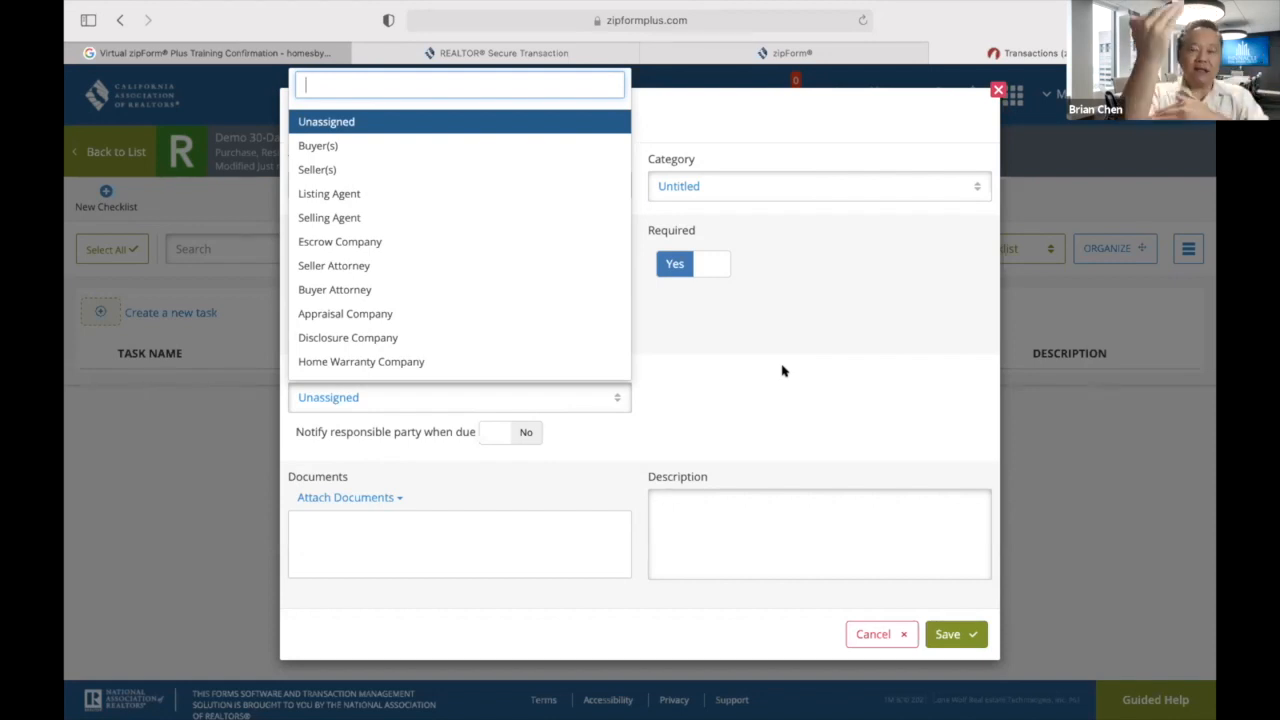
{"action": "left_click", "coordinate": [382, 218]}
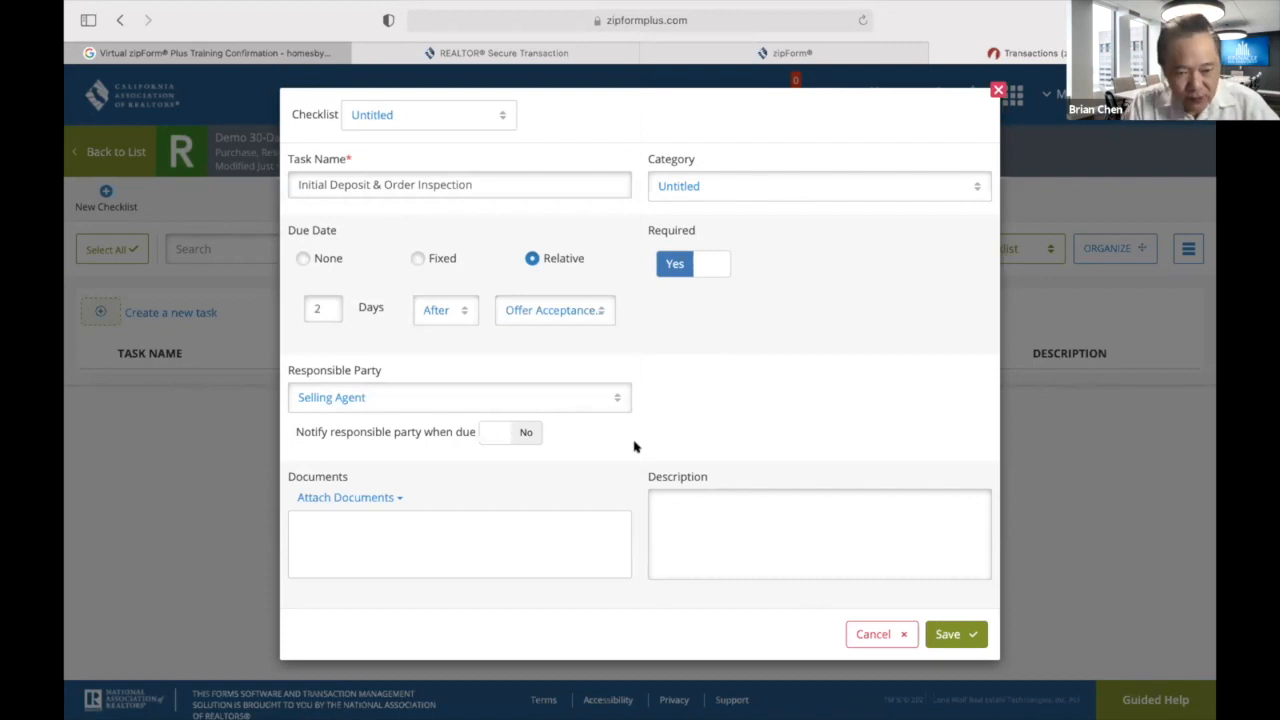
{"action": "left_click", "coordinate": [522, 434]}
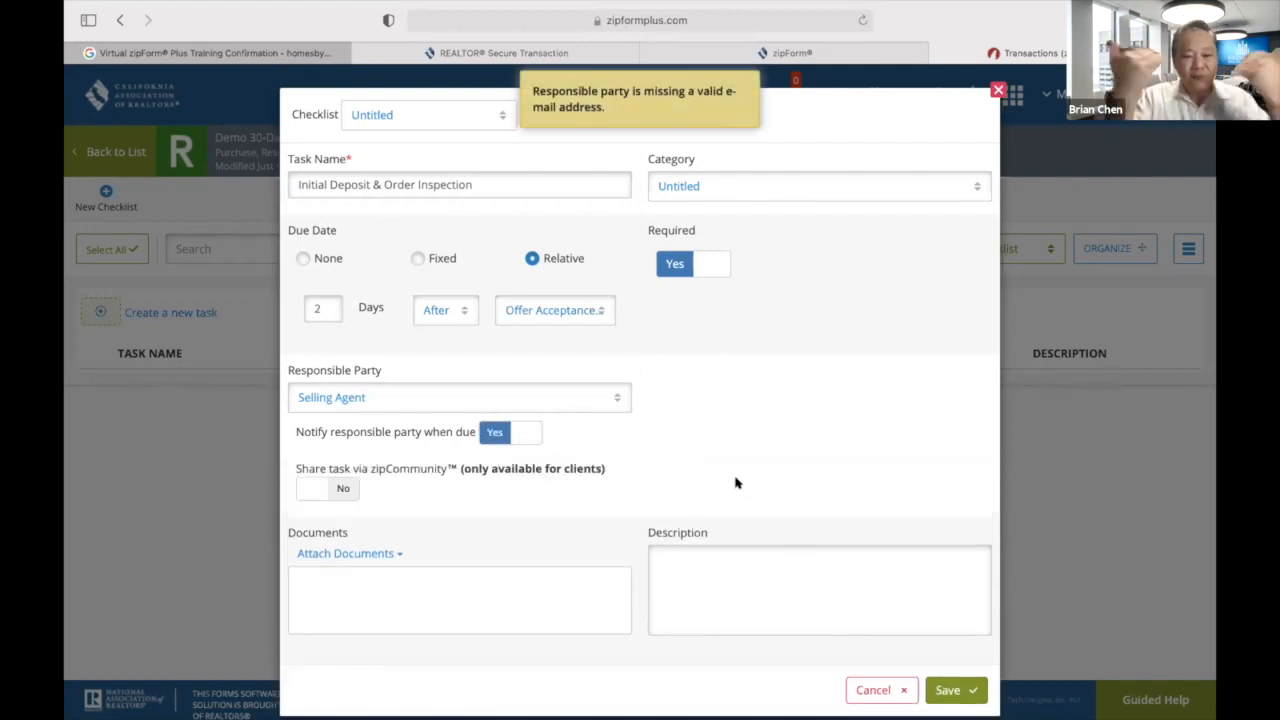
{"action": "left_click", "coordinate": [489, 434]}
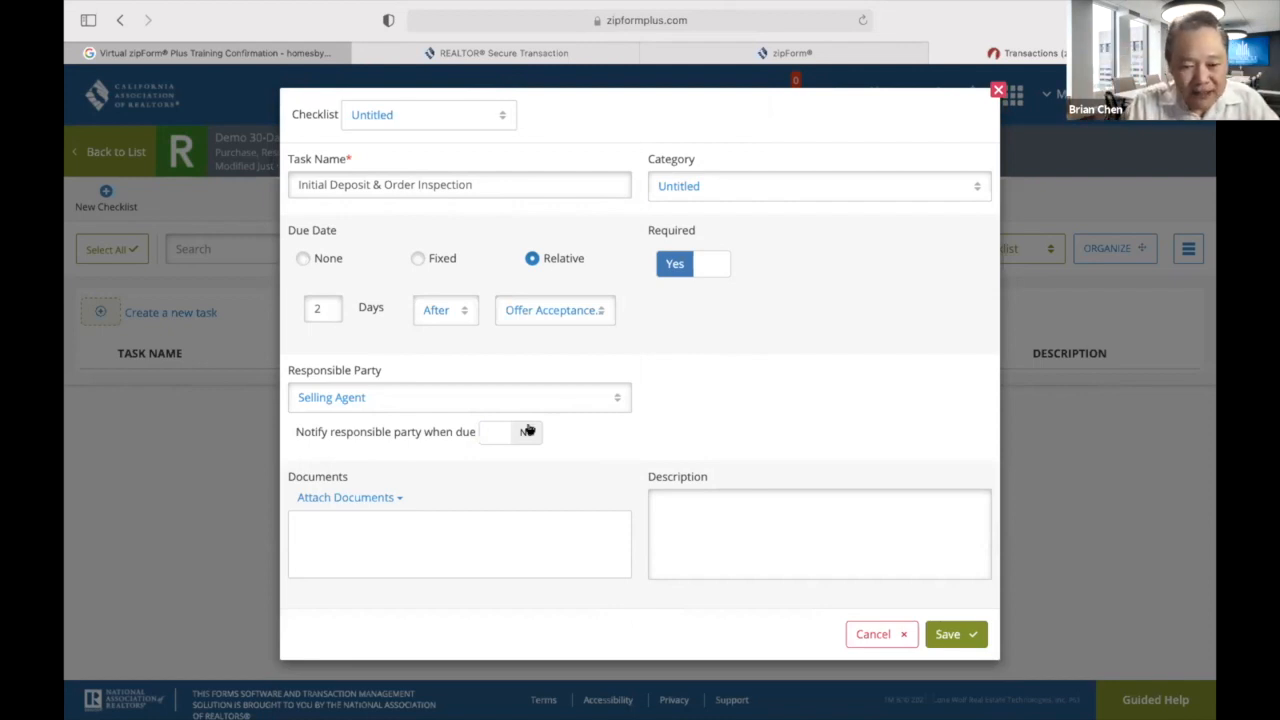
{"action": "left_click", "coordinate": [527, 430]}
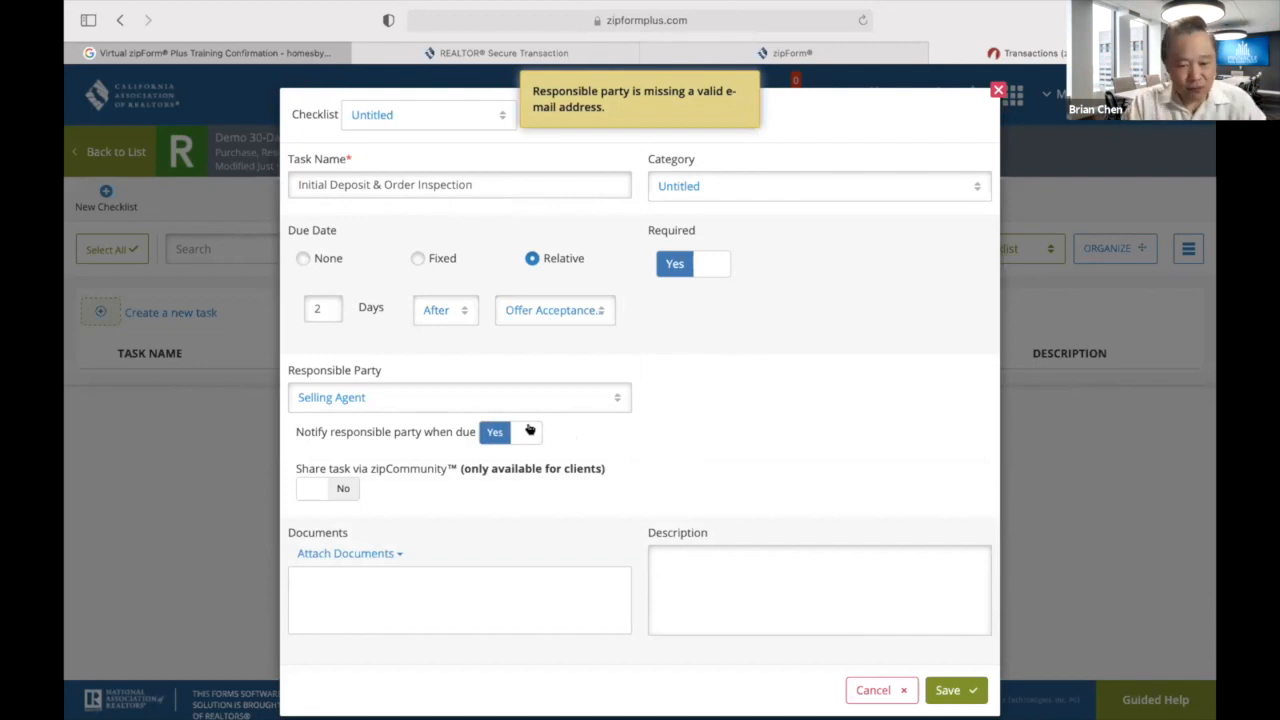
{"action": "scroll", "coordinate": [680, 450], "scroll_direction": "down", "scroll_amount": 1}
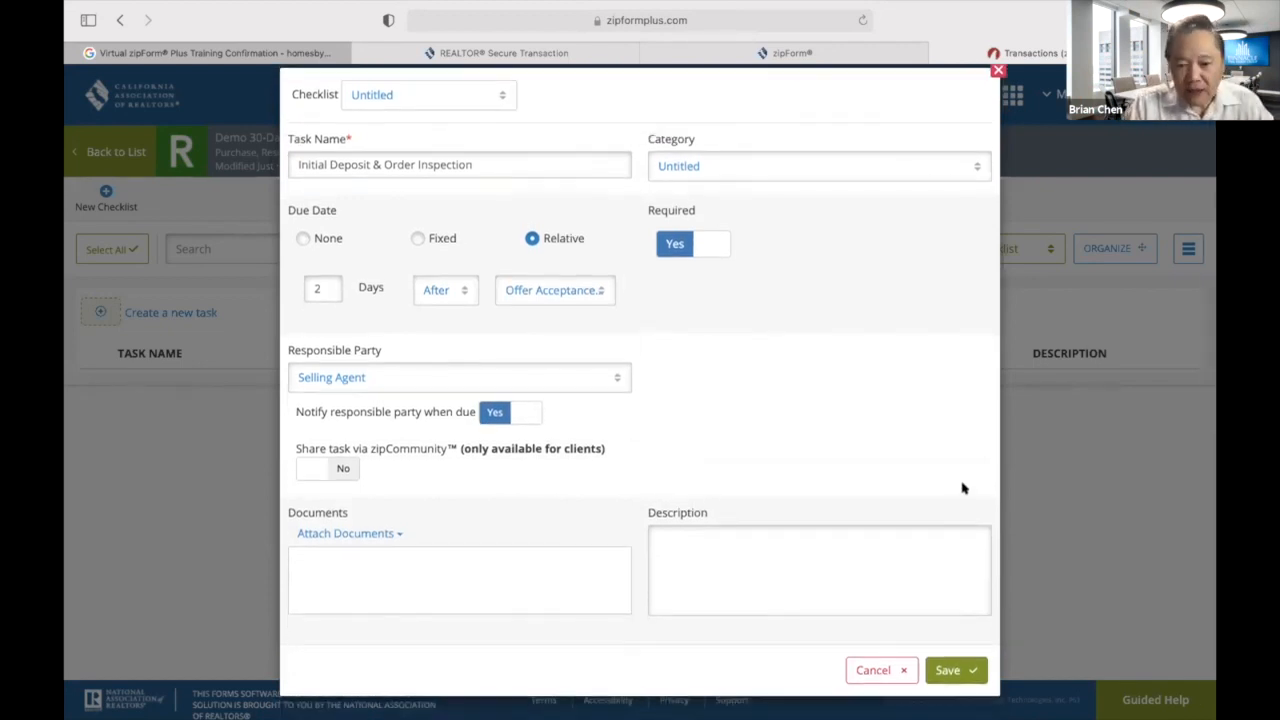
{"action": "scroll", "coordinate": [798, 430], "scroll_direction": "up", "scroll_amount": 1}
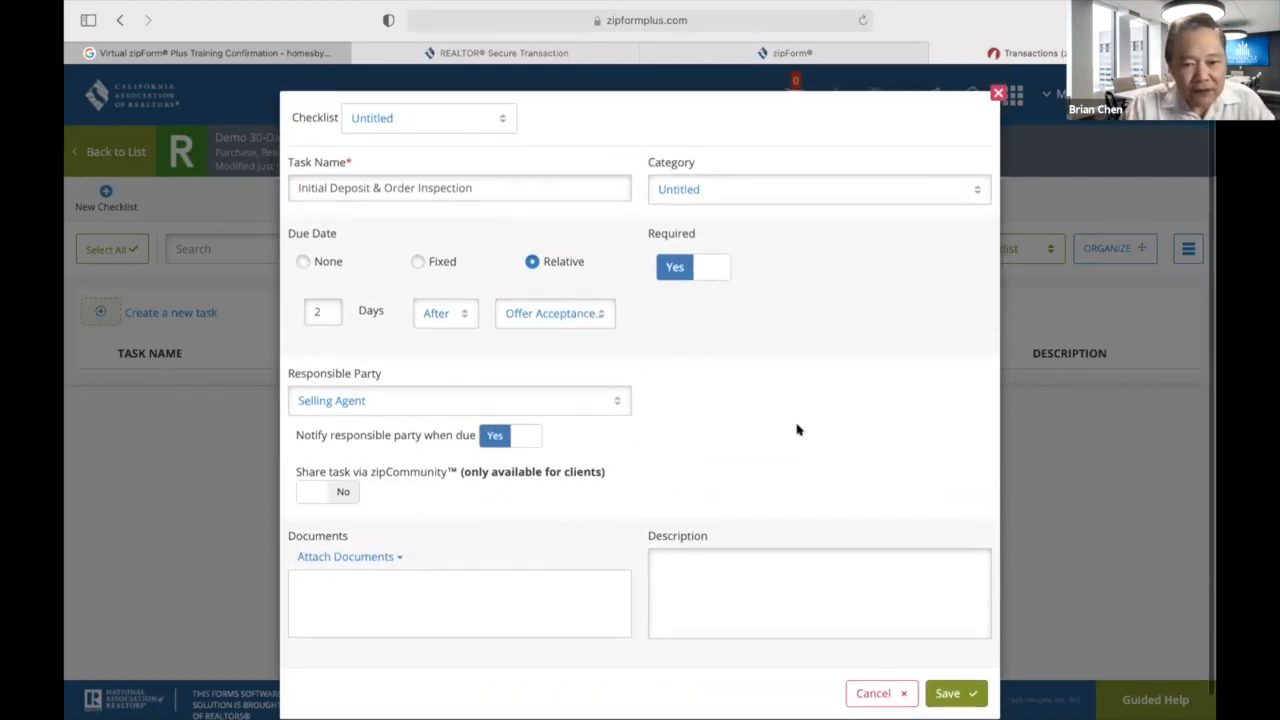
{"action": "scroll", "coordinate": [798, 430], "scroll_direction": "down", "scroll_amount": 1}
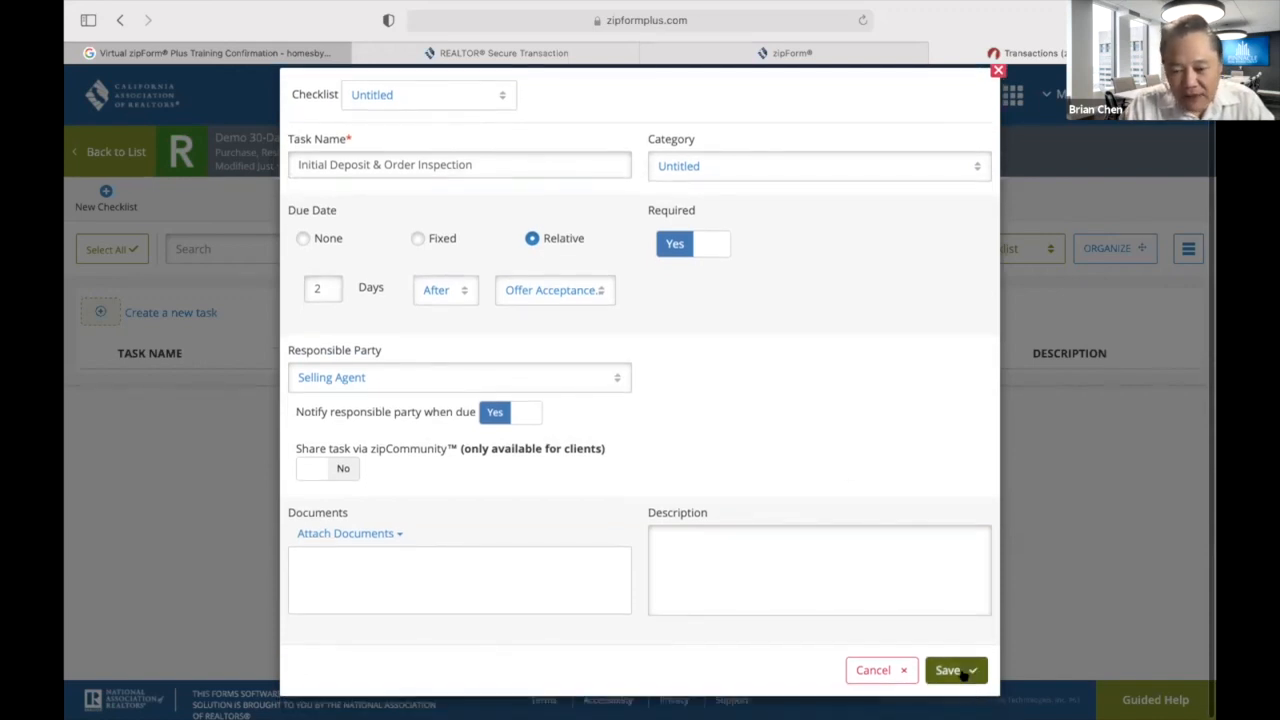
{"action": "left_click", "coordinate": [962, 675]}
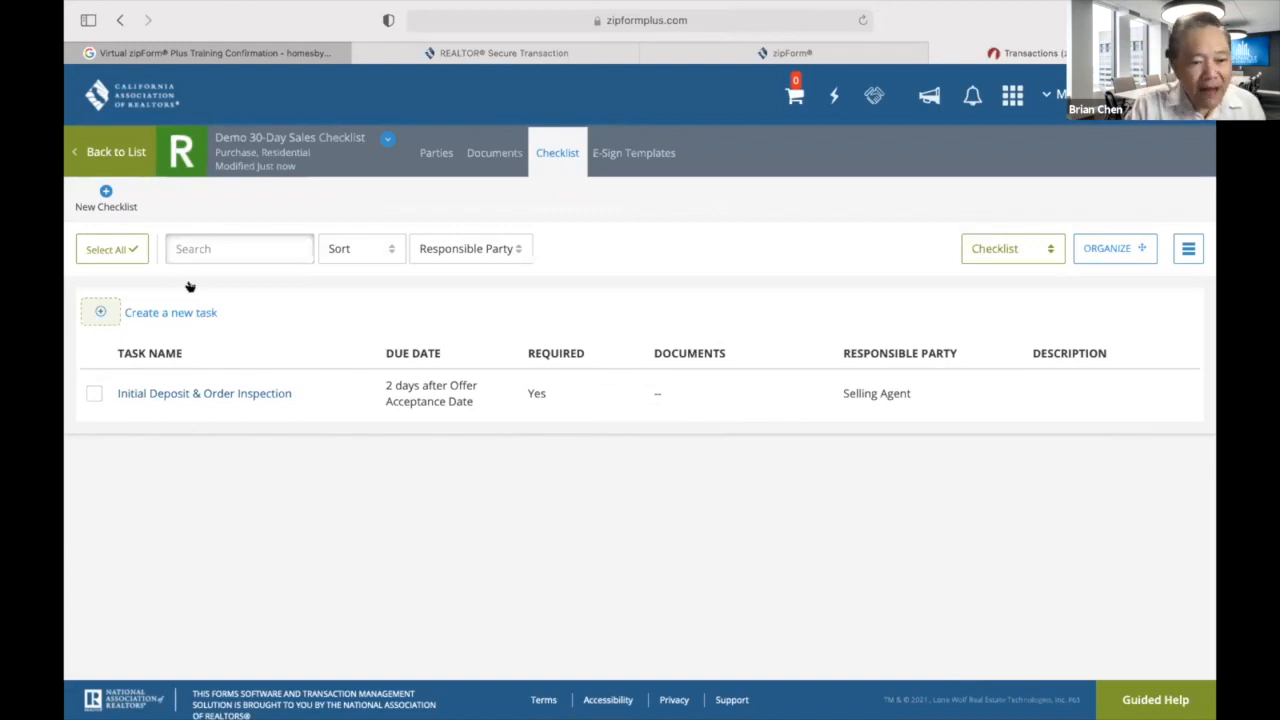
Start another task named 'Physical Inspection & SA-AVID'.
{"action": "left_click", "coordinate": [86, 312]}
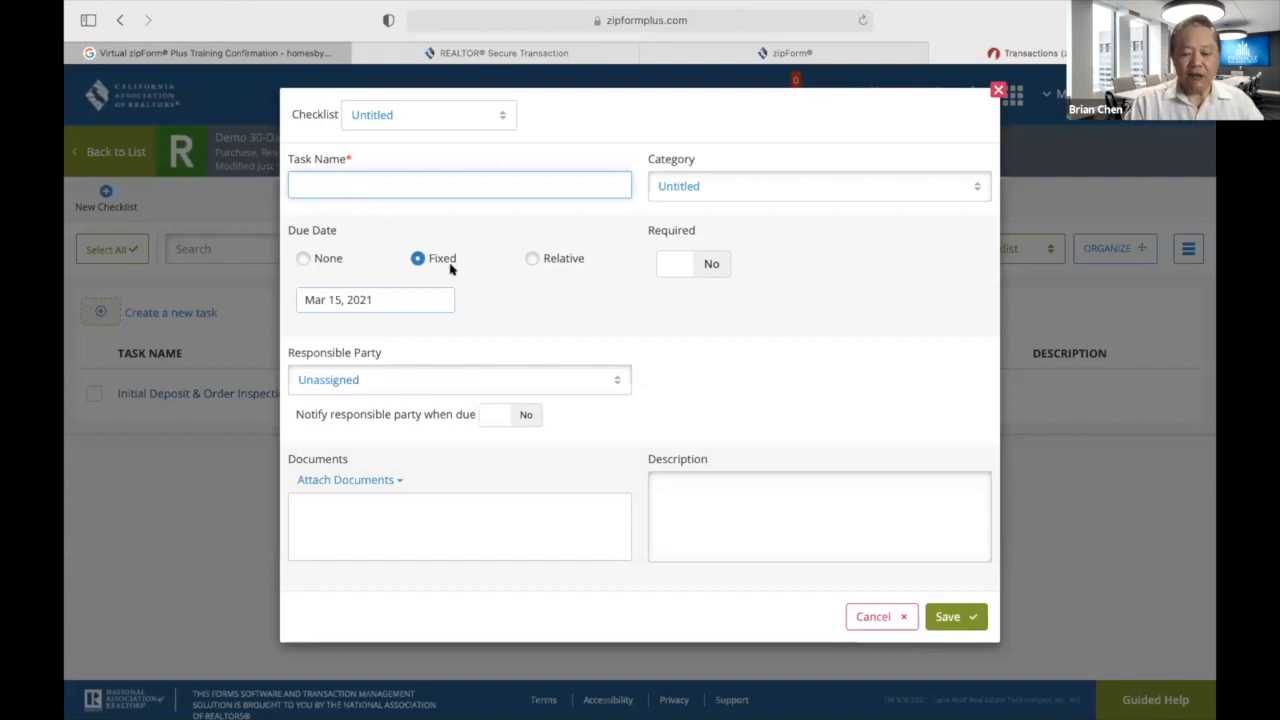
{"action": "type", "text": "Physic"}
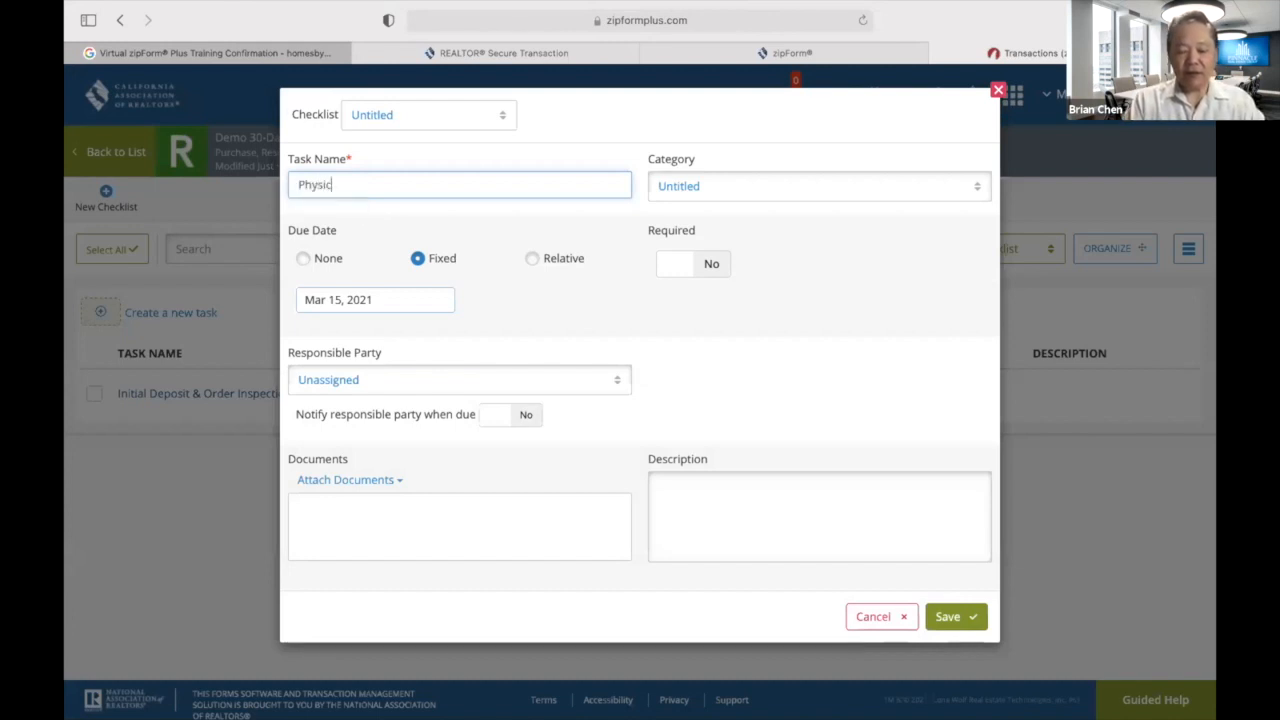
{"action": "type", "text": "al Inspectiio"}
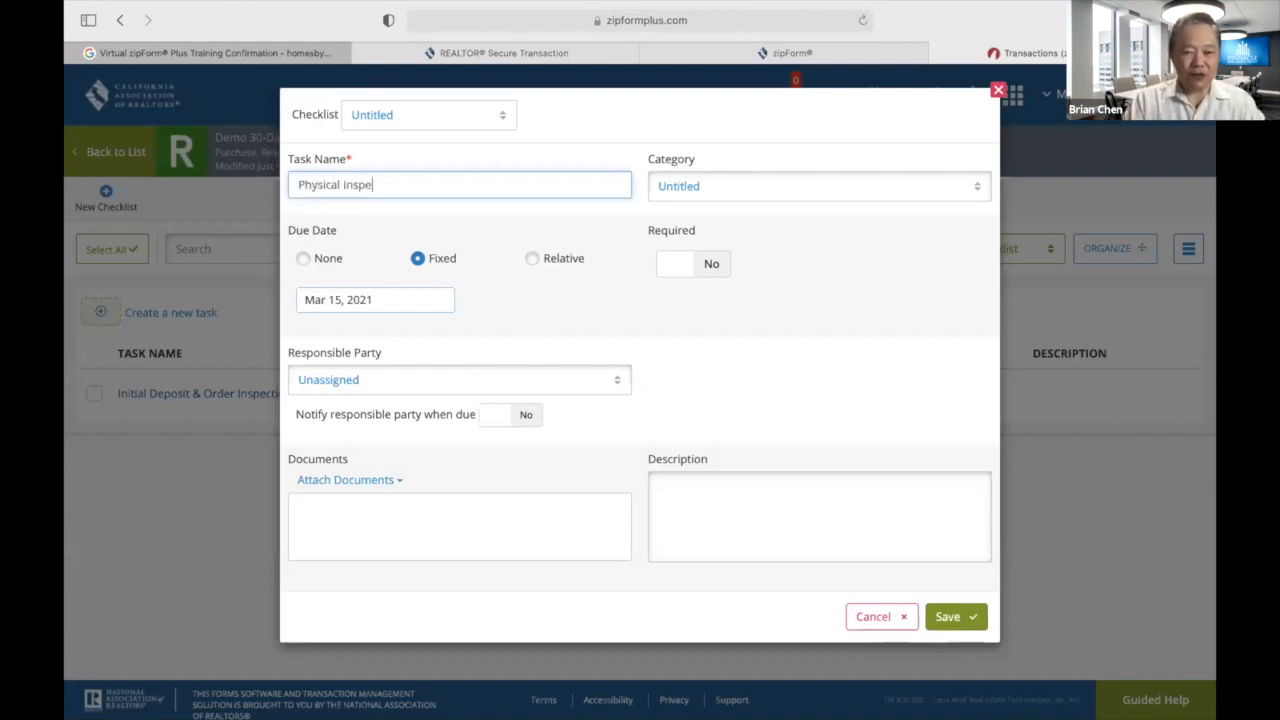
{"action": "key", "text": "BackSpace"}
{"action": "key", "text": "BackSpace"}
{"action": "type", "text": "on & "}
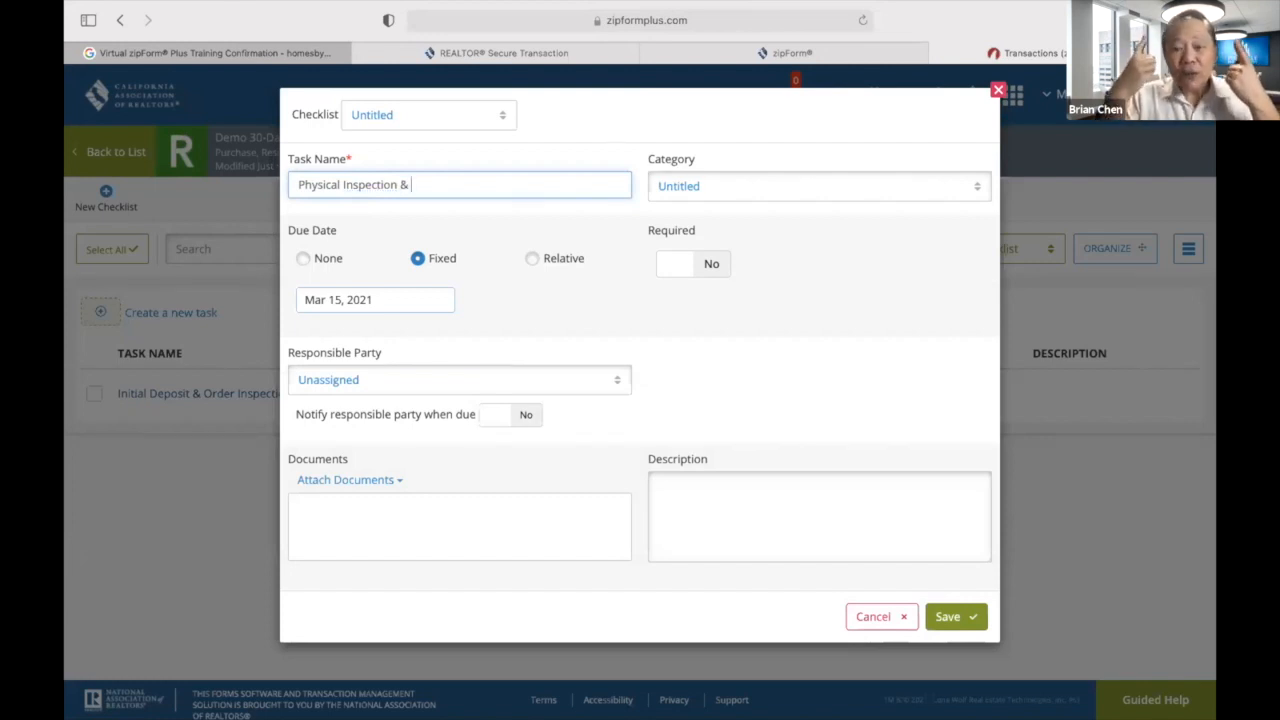
{"action": "type", "text": "AVID"}
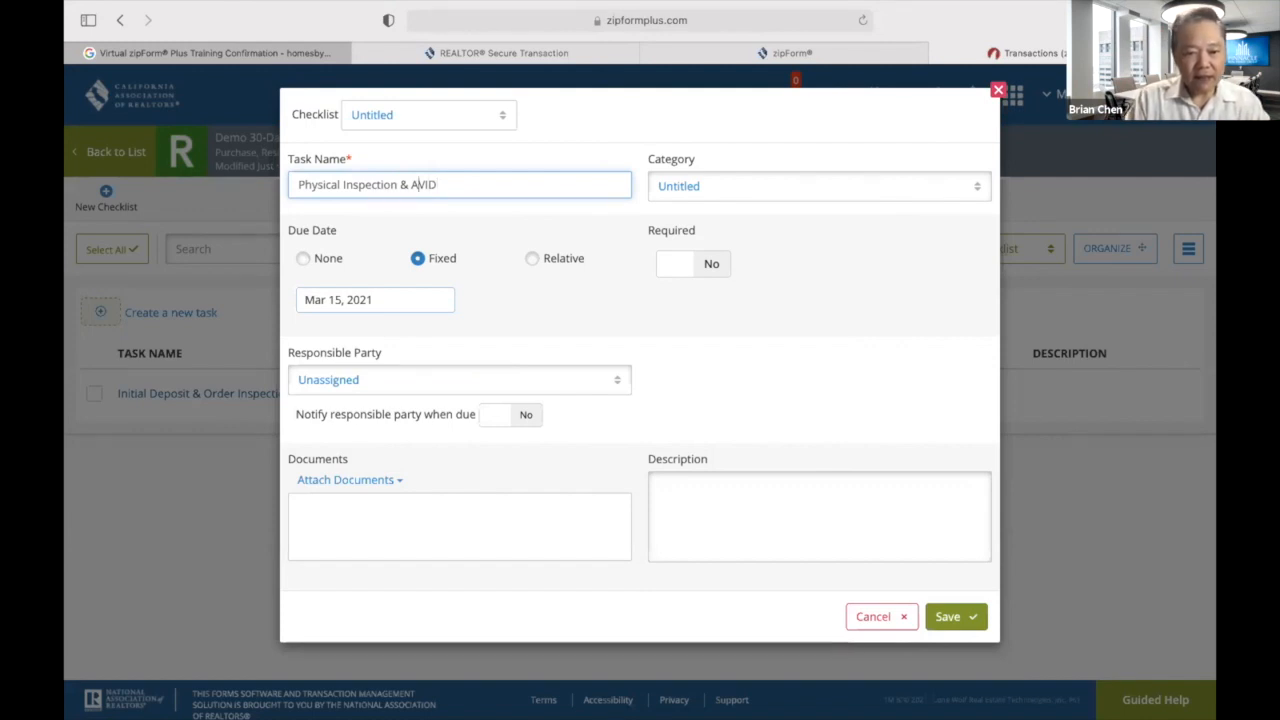
{"action": "type", "text": "SA-"}
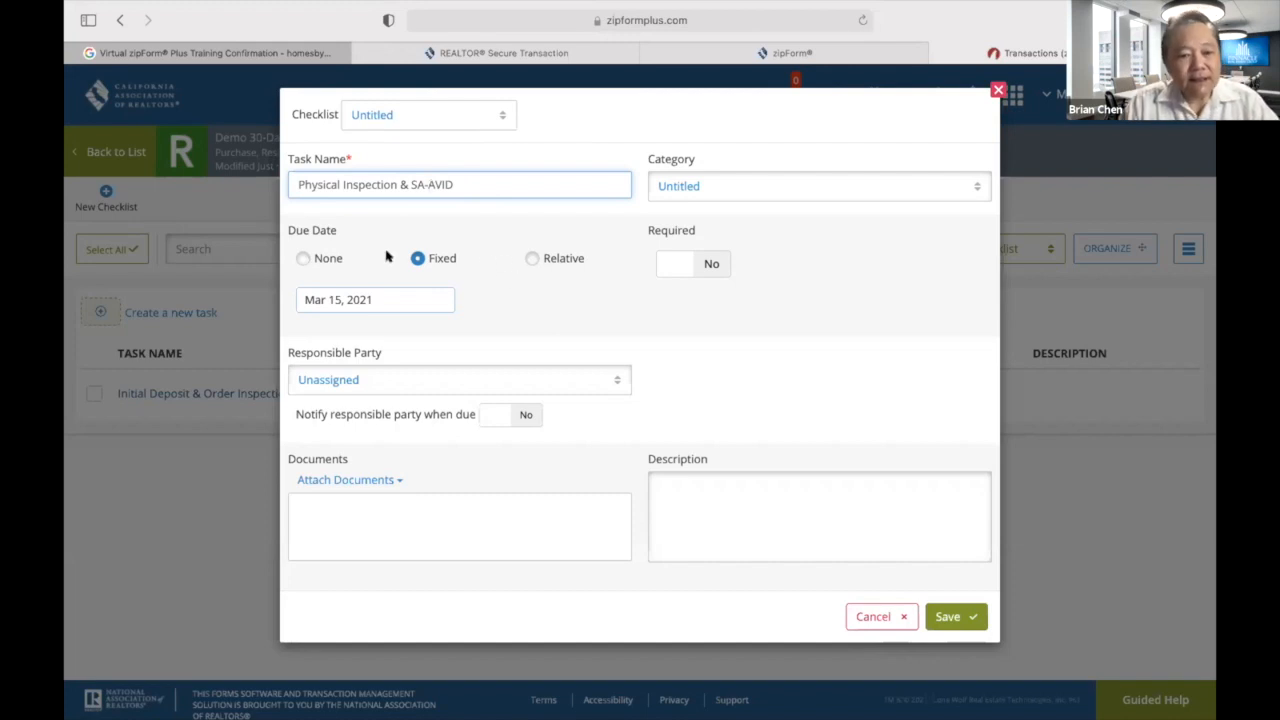
Make it due 5 days after Offer Acceptance Date.
{"action": "left_click", "coordinate": [530, 258]}
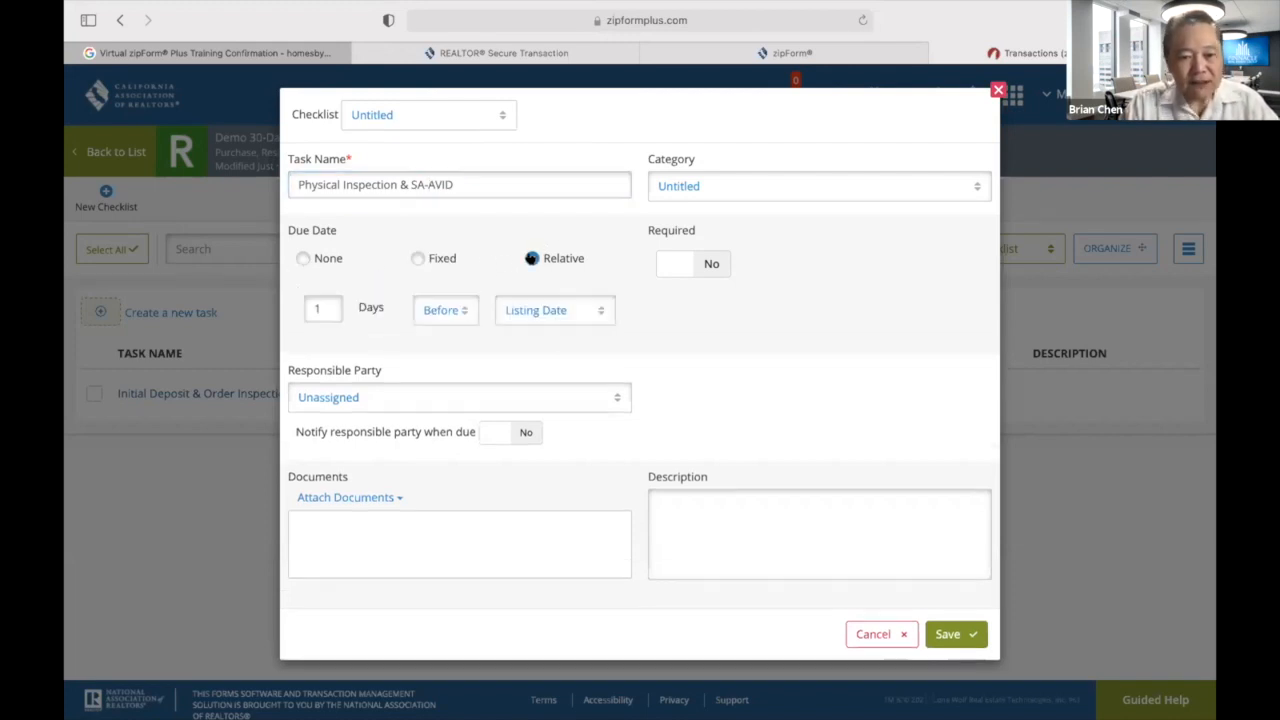
{"action": "left_click", "coordinate": [325, 307]}
{"action": "key", "text": "BackSpace"}
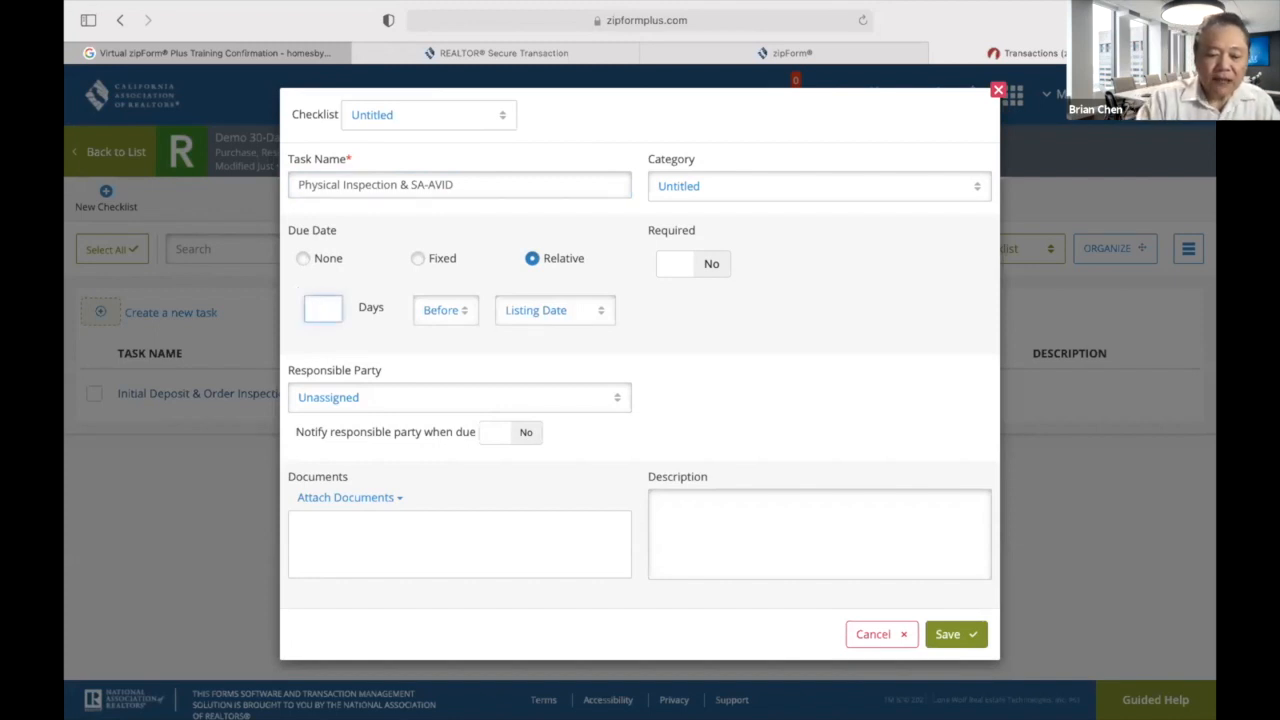
{"action": "type", "text": "5"}
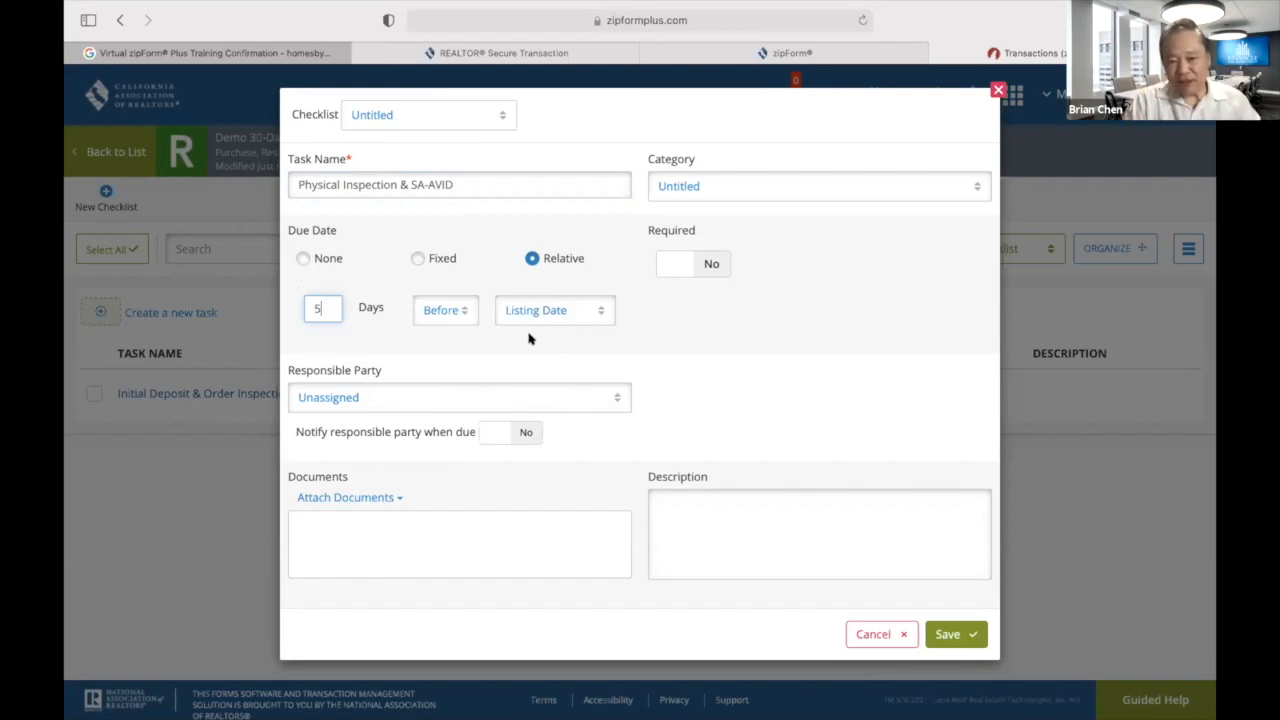
{"action": "left_click", "coordinate": [600, 312]}
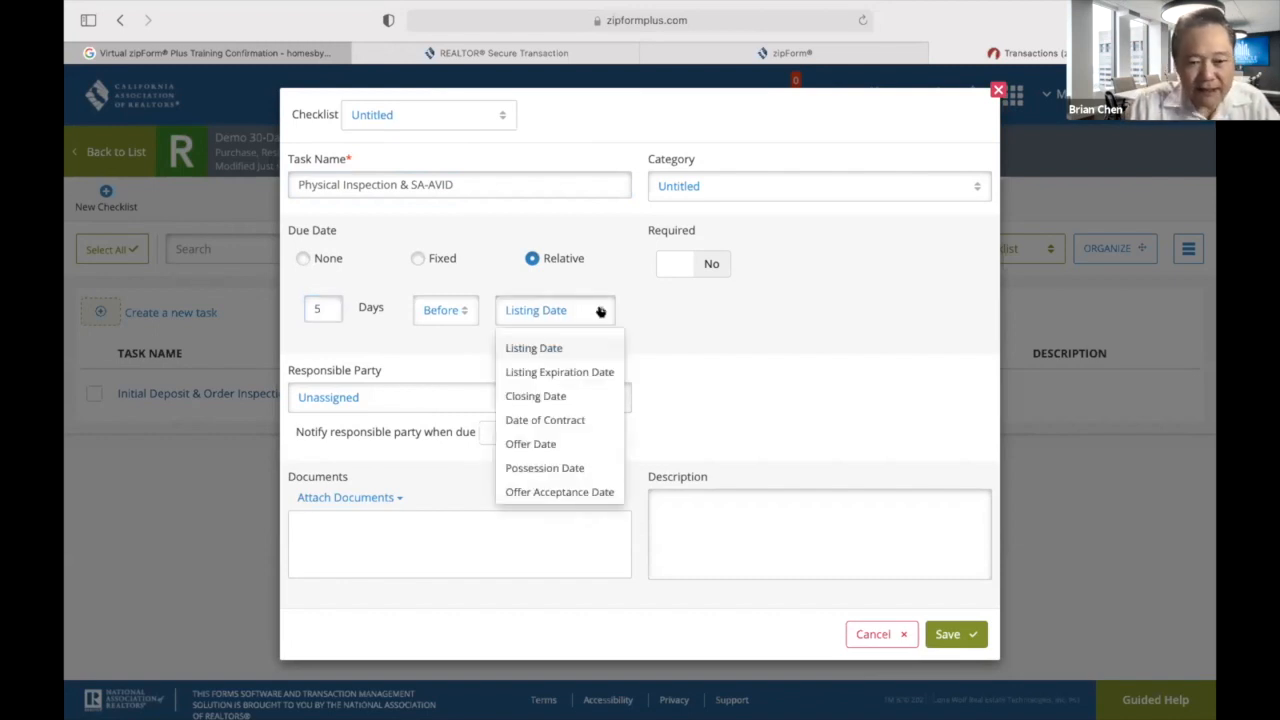
{"action": "left_click", "coordinate": [552, 490]}
{"action": "left_click", "coordinate": [465, 312]}
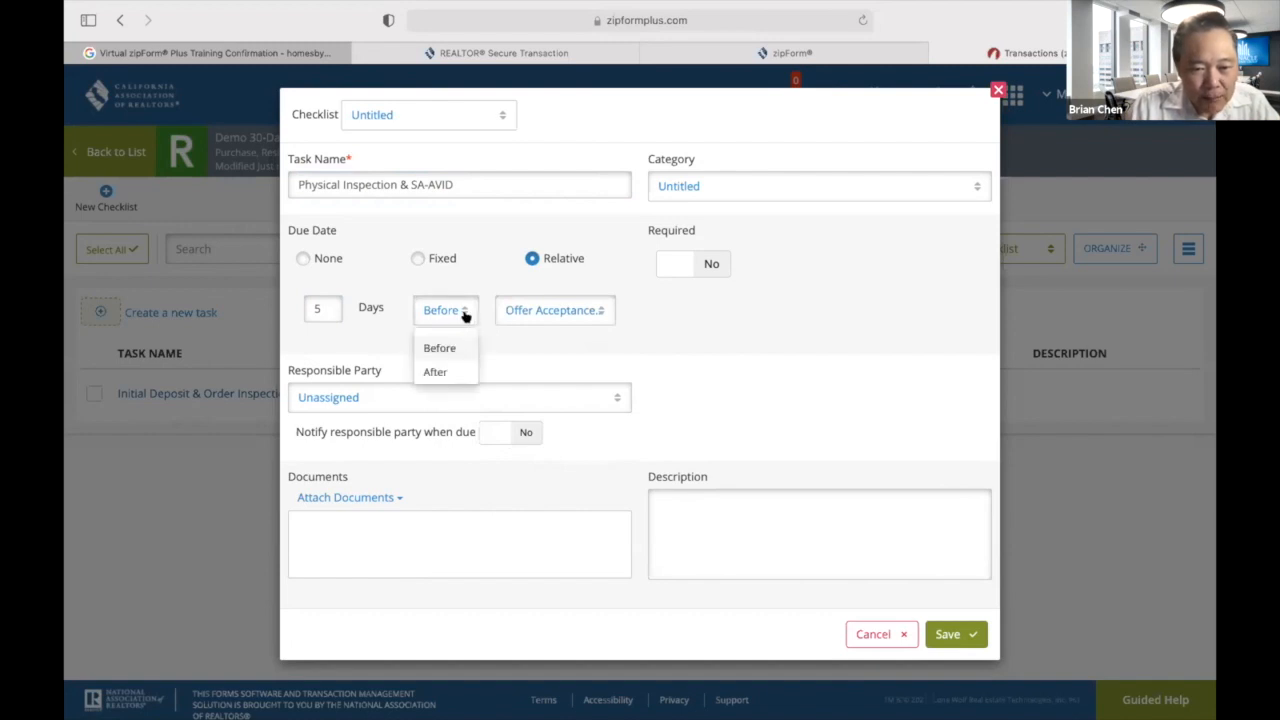
{"action": "left_click", "coordinate": [437, 371]}
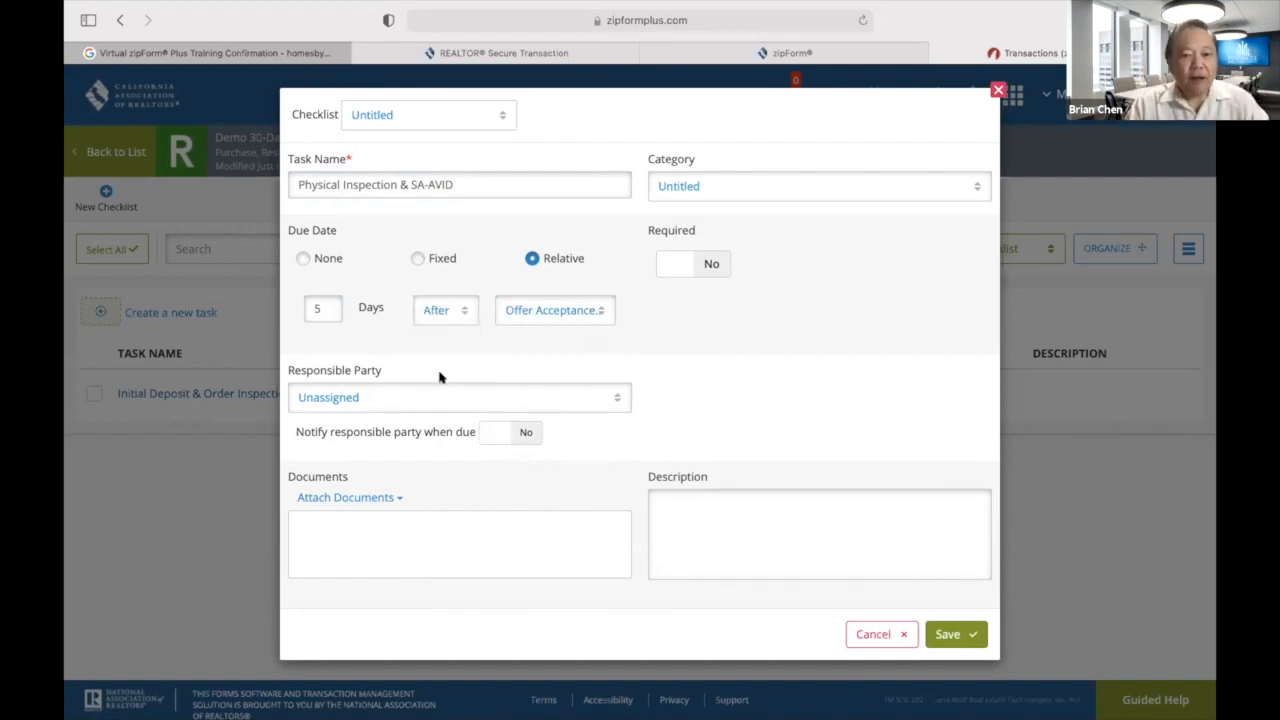
Assign it to the Selling Agent with notification on, and save the task.
{"action": "left_click", "coordinate": [618, 397]}
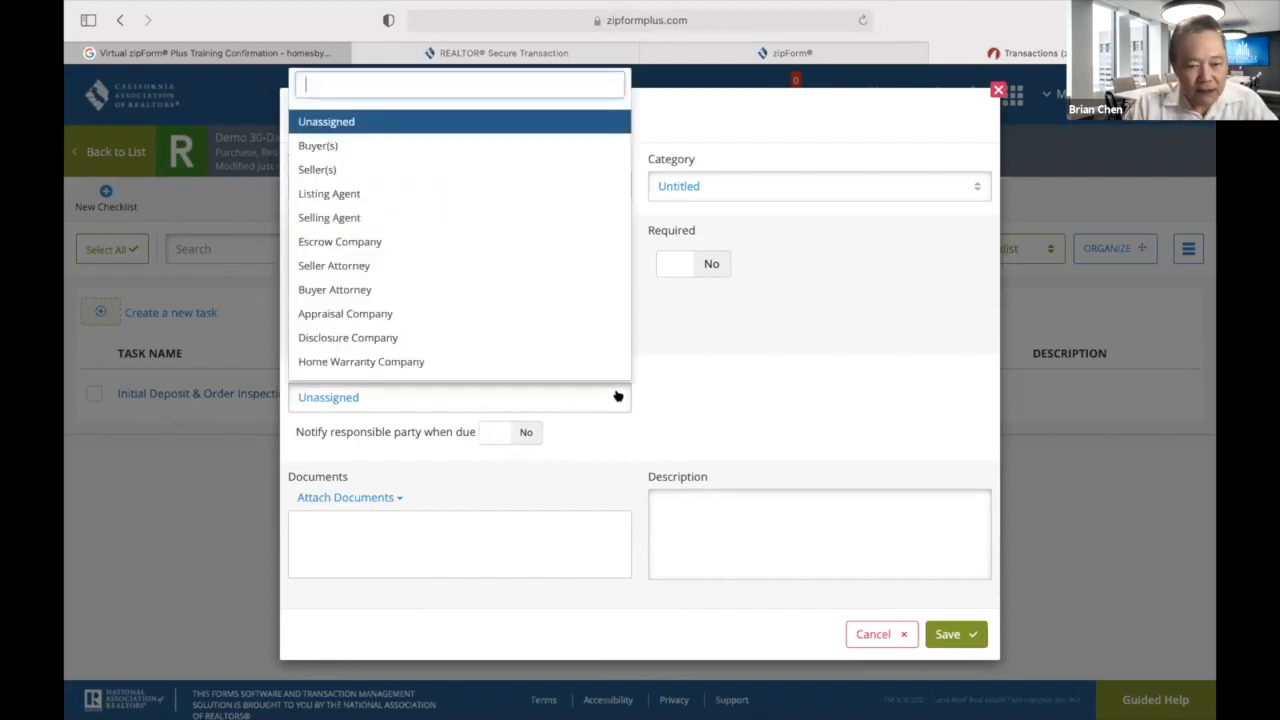
{"action": "left_click", "coordinate": [346, 216]}
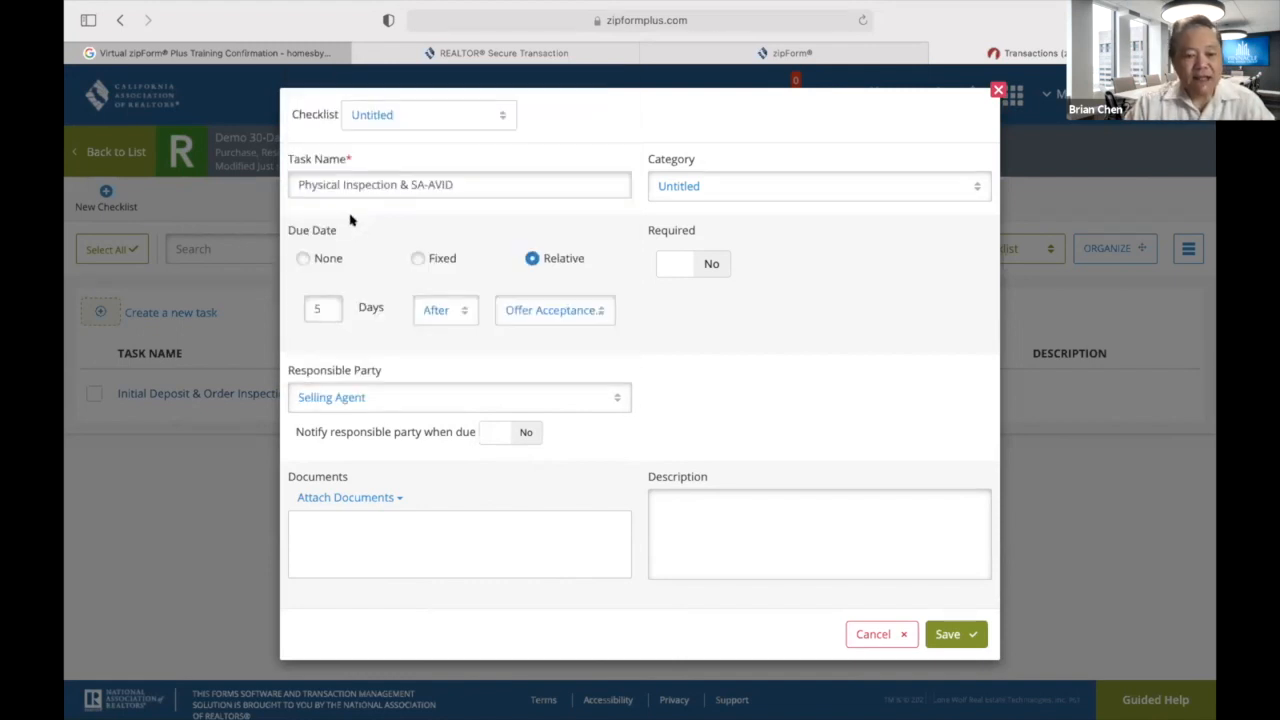
{"action": "left_click", "coordinate": [526, 431]}
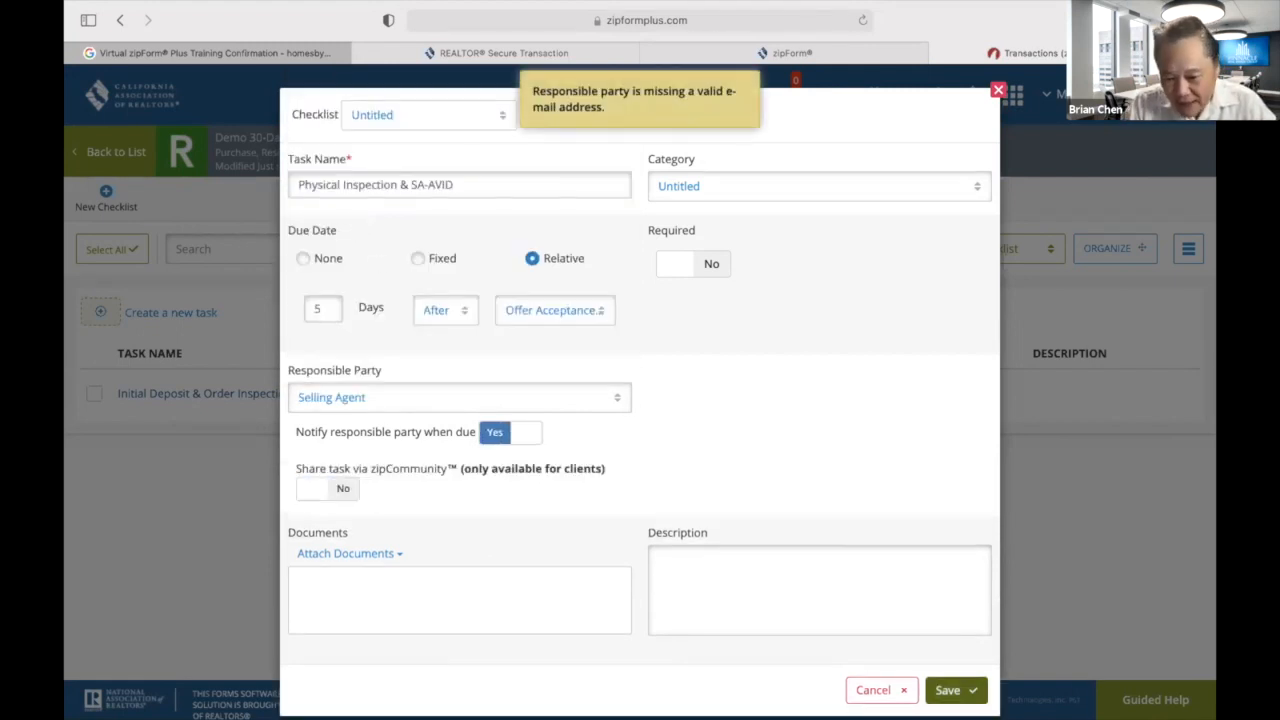
{"action": "left_click", "coordinate": [950, 690]}
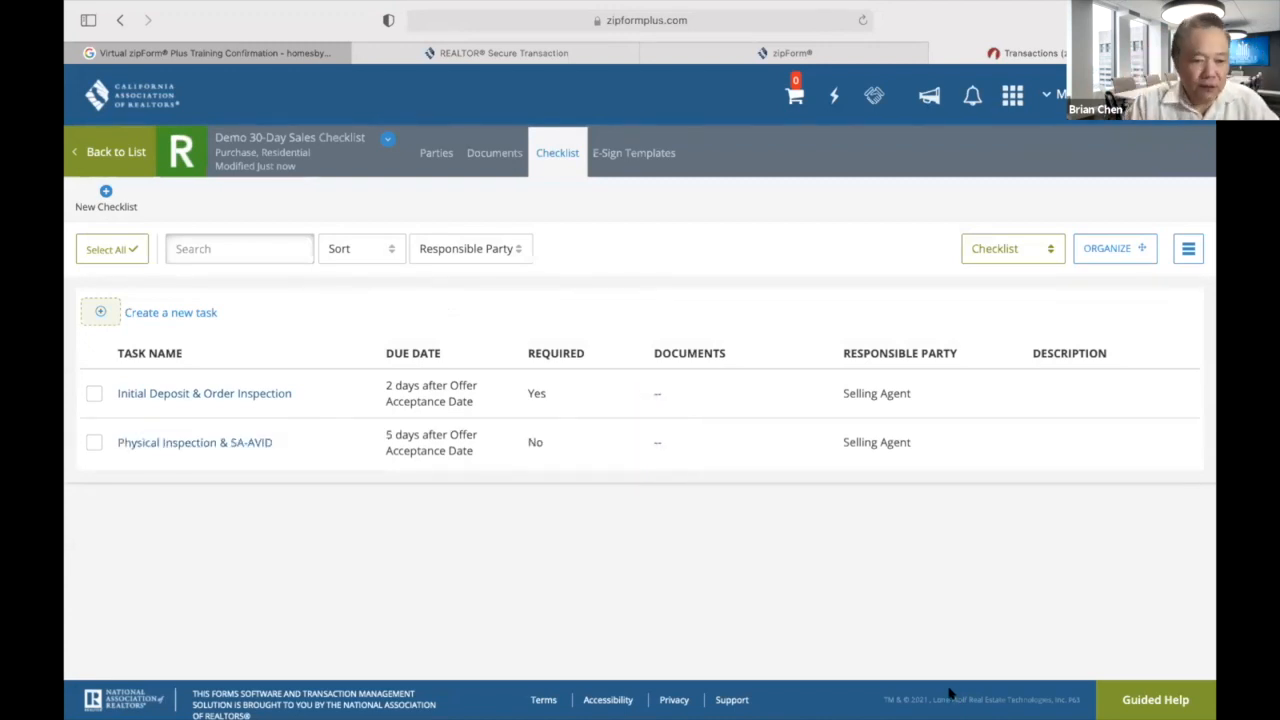
Add a 'Seller's Disclosures Due' task due 7 days before Offer Acceptance Date, with notification on.
{"action": "left_click", "coordinate": [101, 314]}
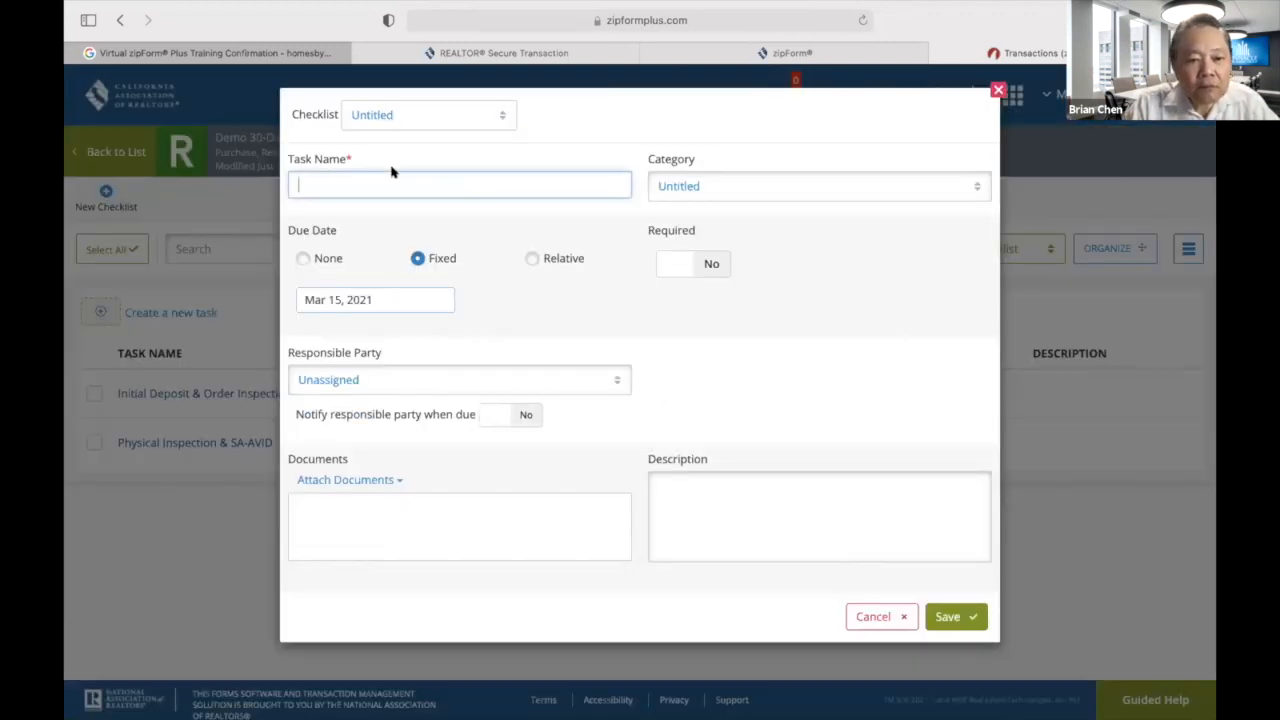
{"action": "type", "text": "Sel"}
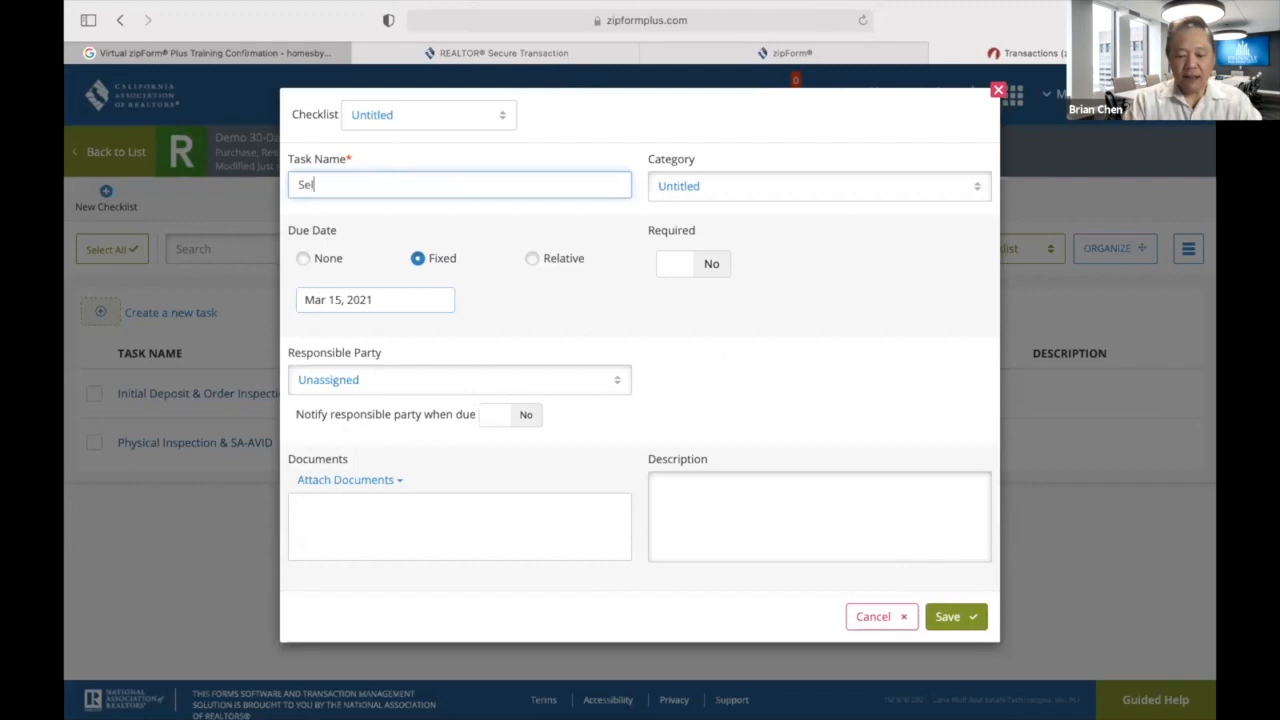
{"action": "type", "text": "ler's "}
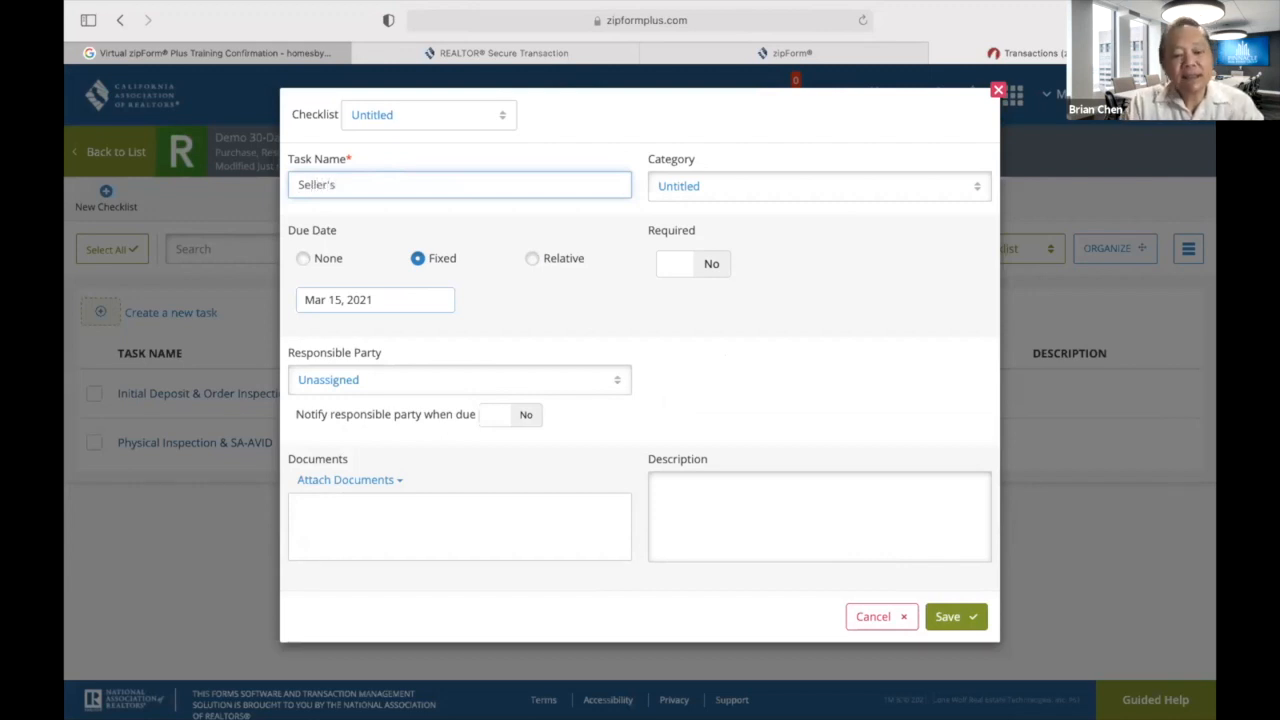
{"action": "type", "text": "Disc"}
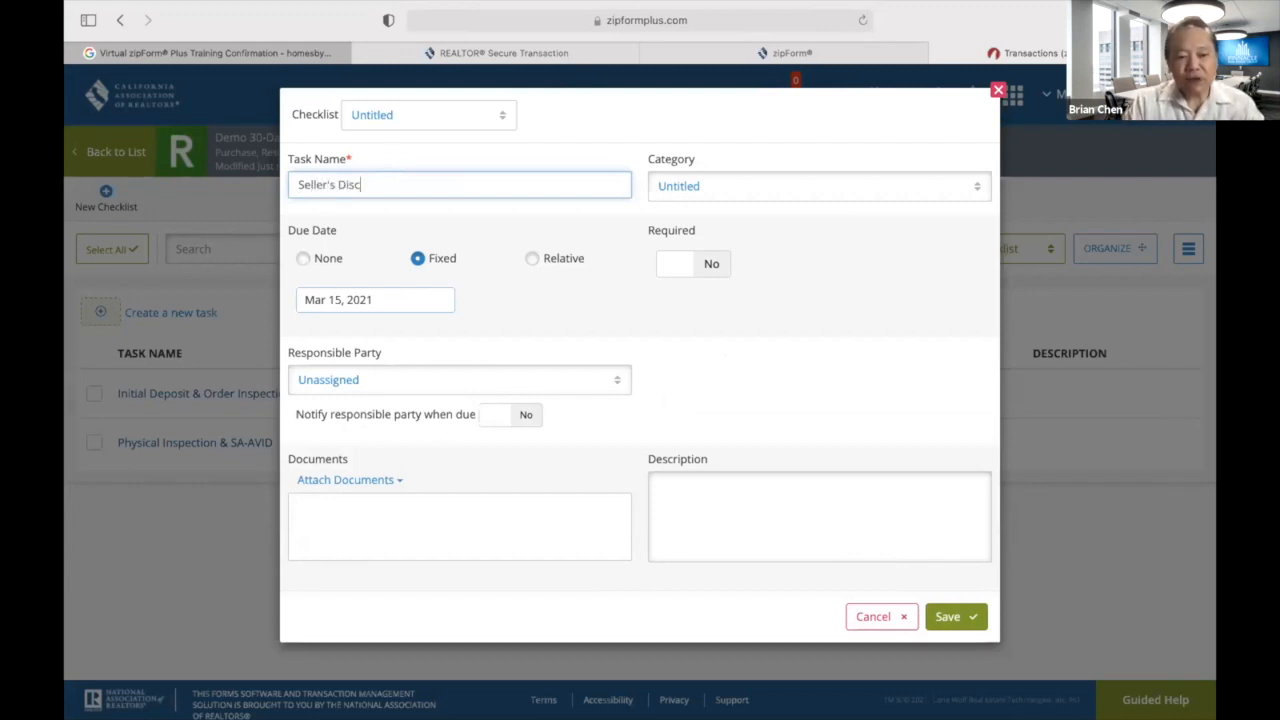
{"action": "type", "text": "losures Due"}
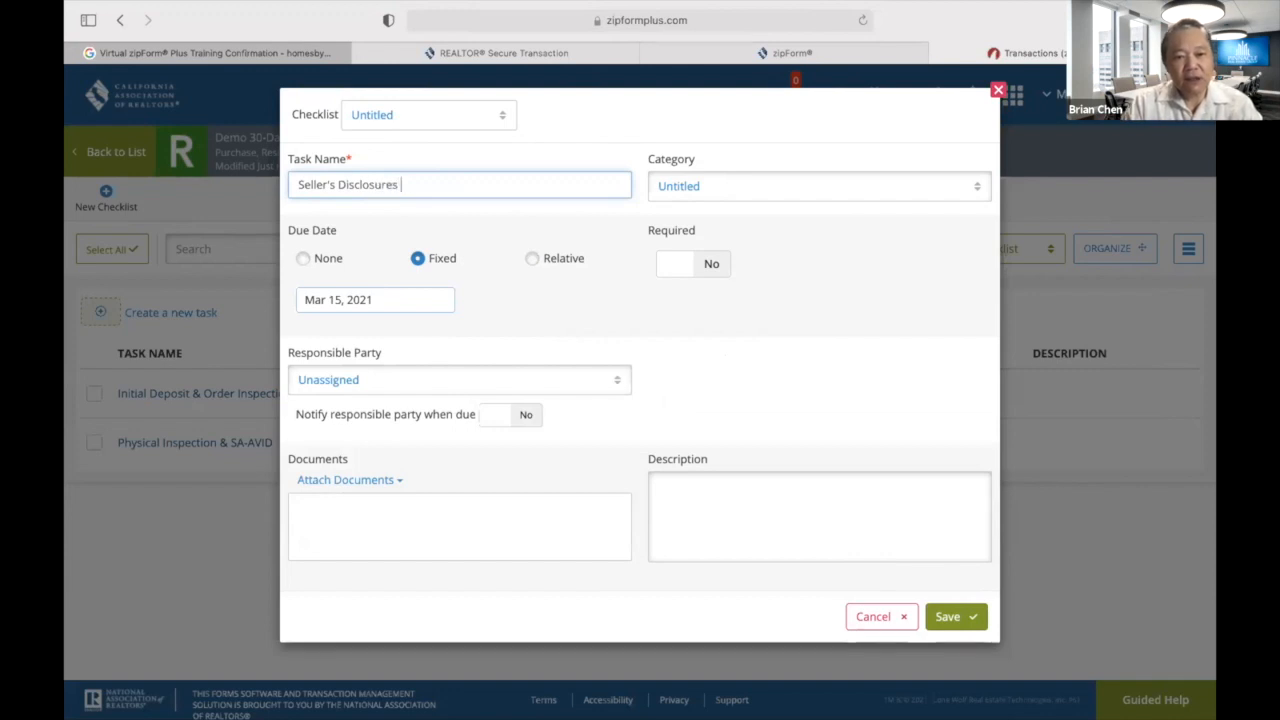
{"action": "left_click", "coordinate": [531, 259]}
{"action": "left_click", "coordinate": [314, 305]}
{"action": "double_click", "coordinate": [309, 306]}
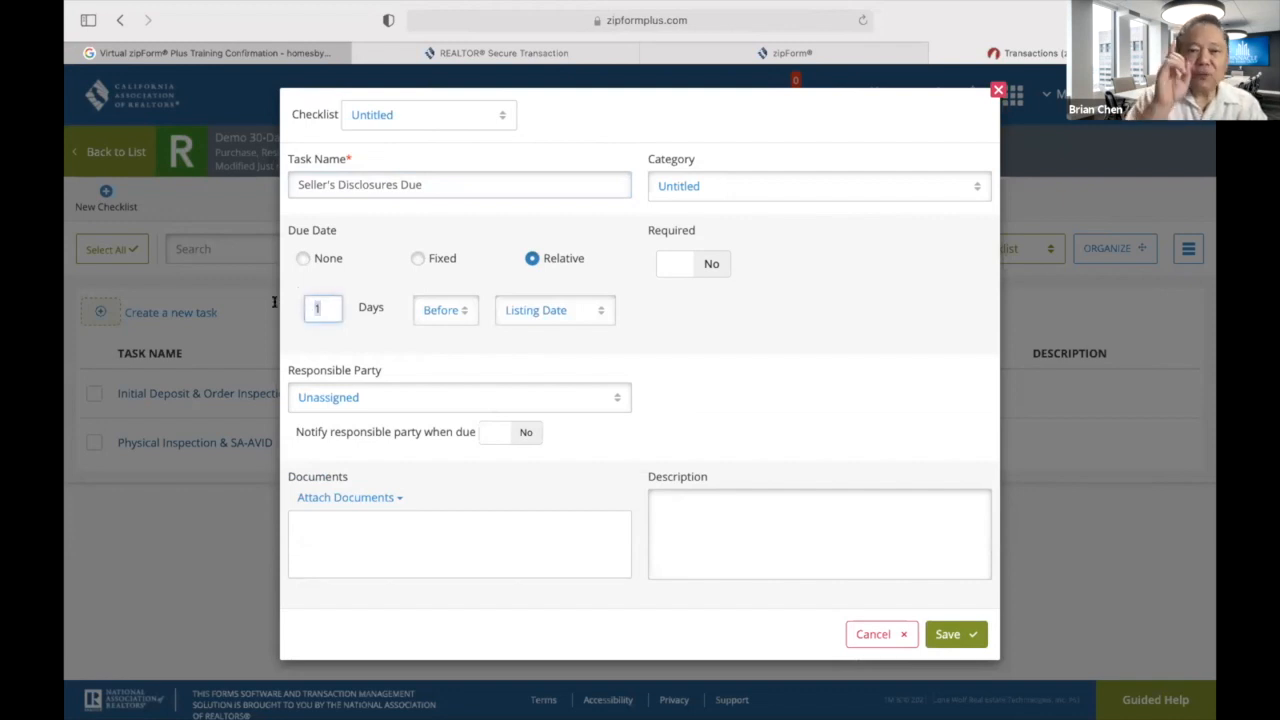
{"action": "type", "text": "7"}
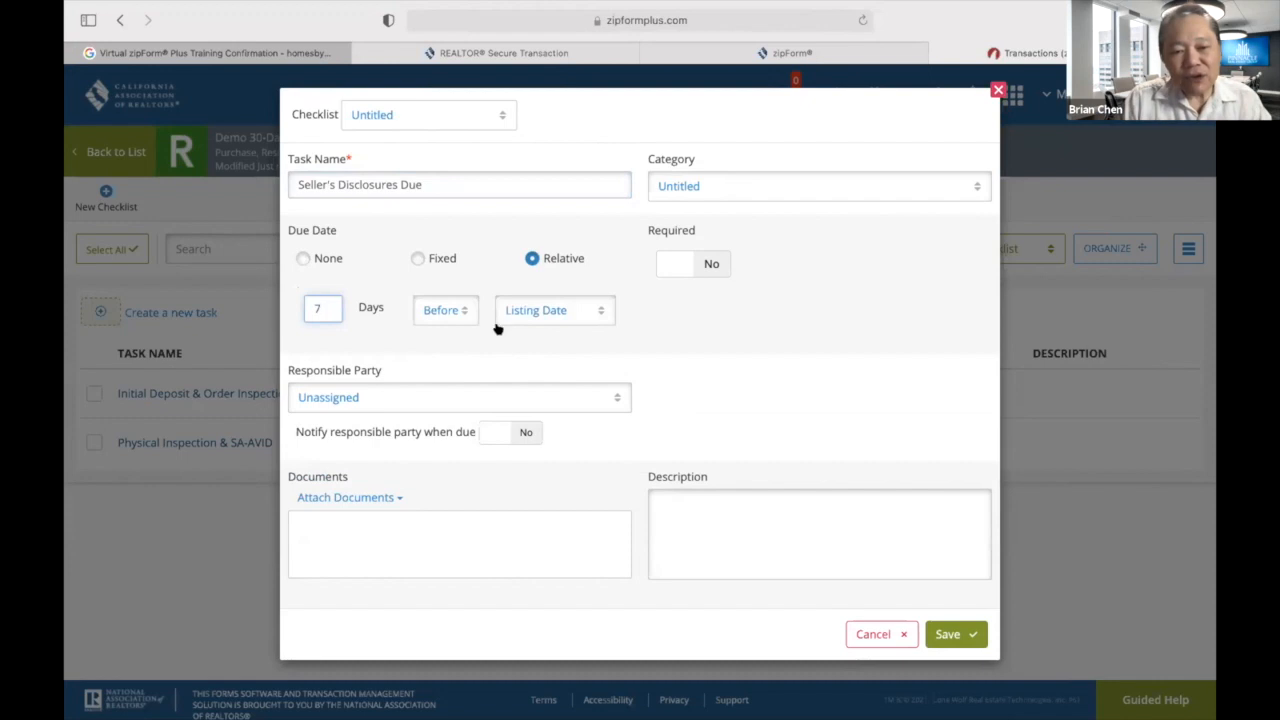
{"action": "left_click", "coordinate": [605, 310]}
{"action": "left_click", "coordinate": [573, 492]}
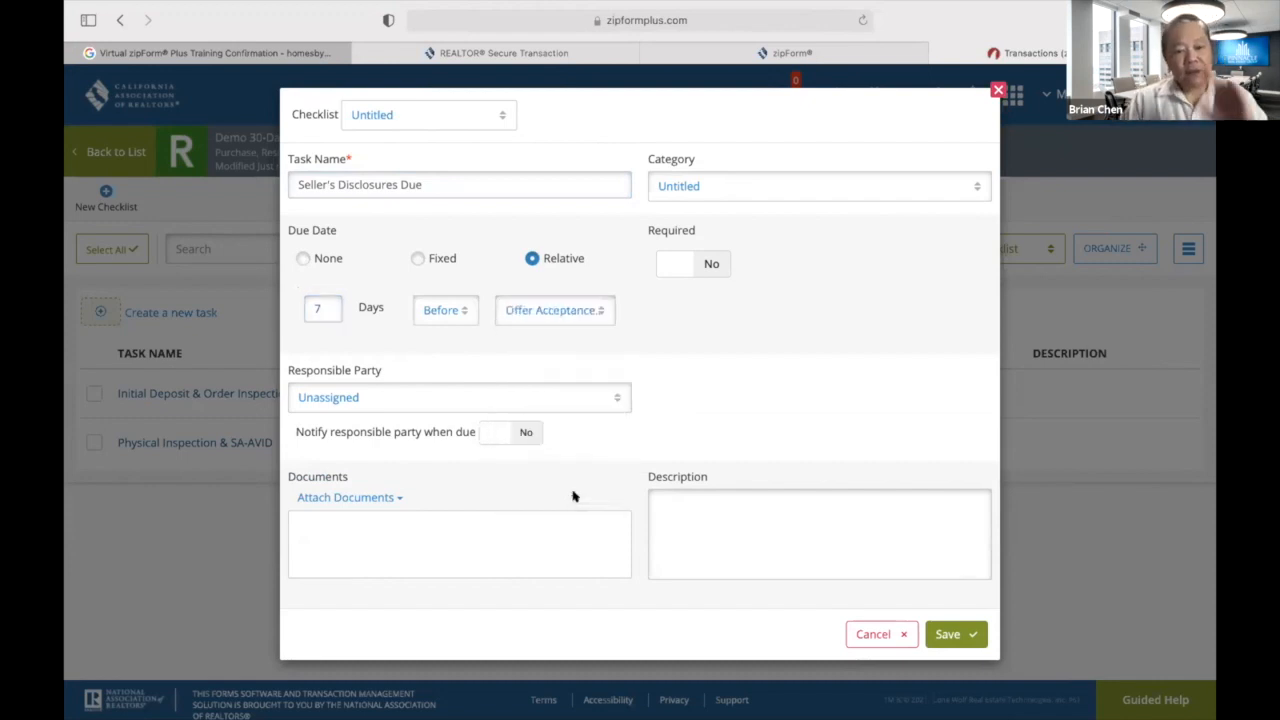
{"action": "left_click", "coordinate": [528, 432]}
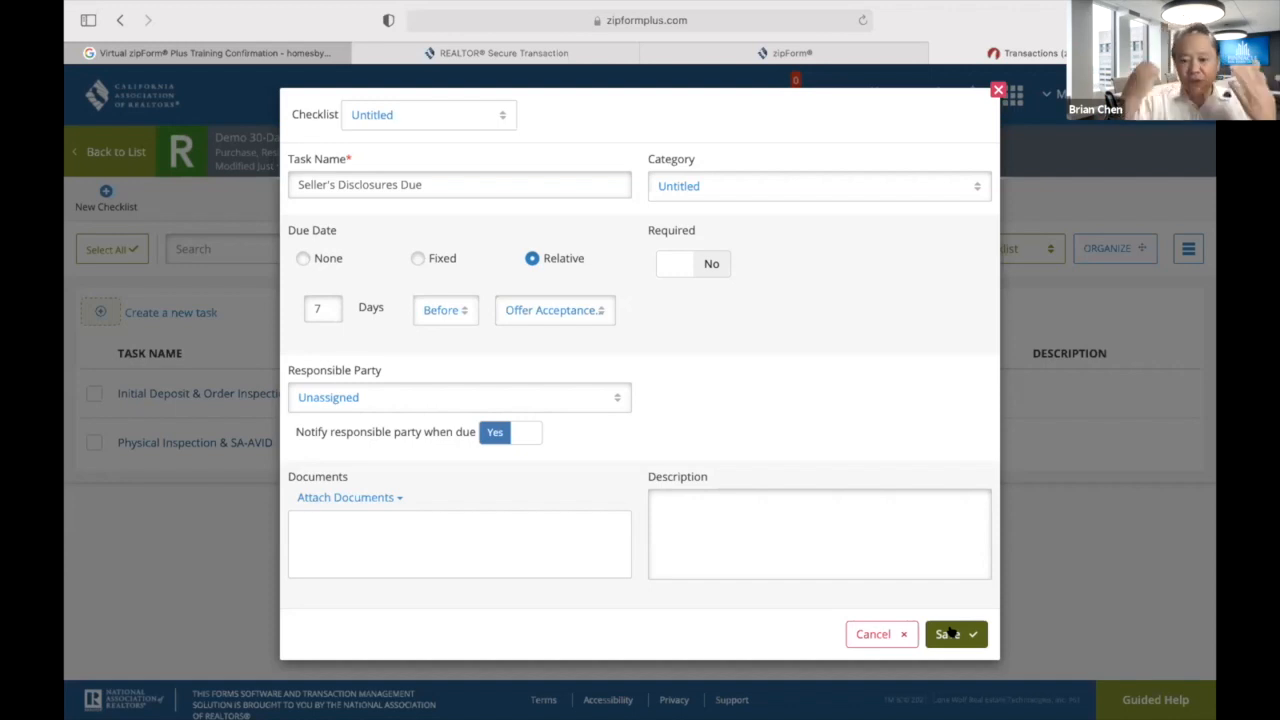
{"action": "left_click", "coordinate": [955, 634]}
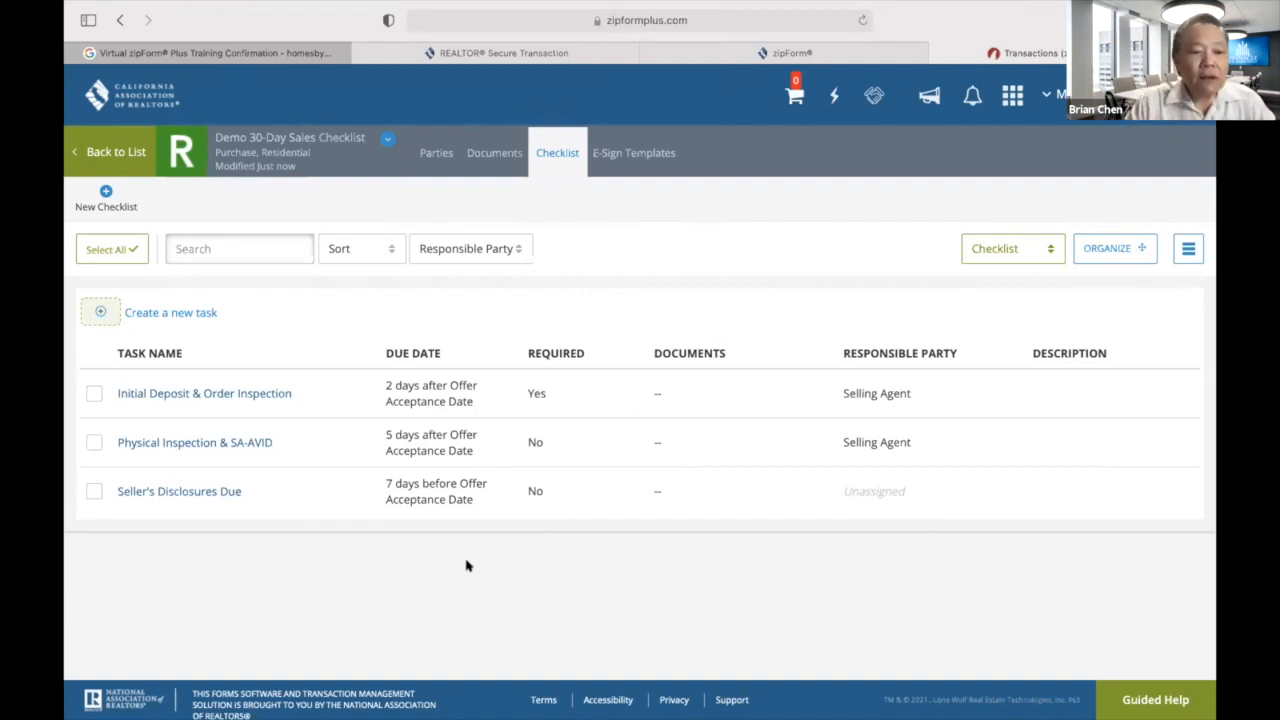
Start a 'Negotiate for RR' task with a relative due date of 12 days.
{"action": "left_click", "coordinate": [100, 311]}
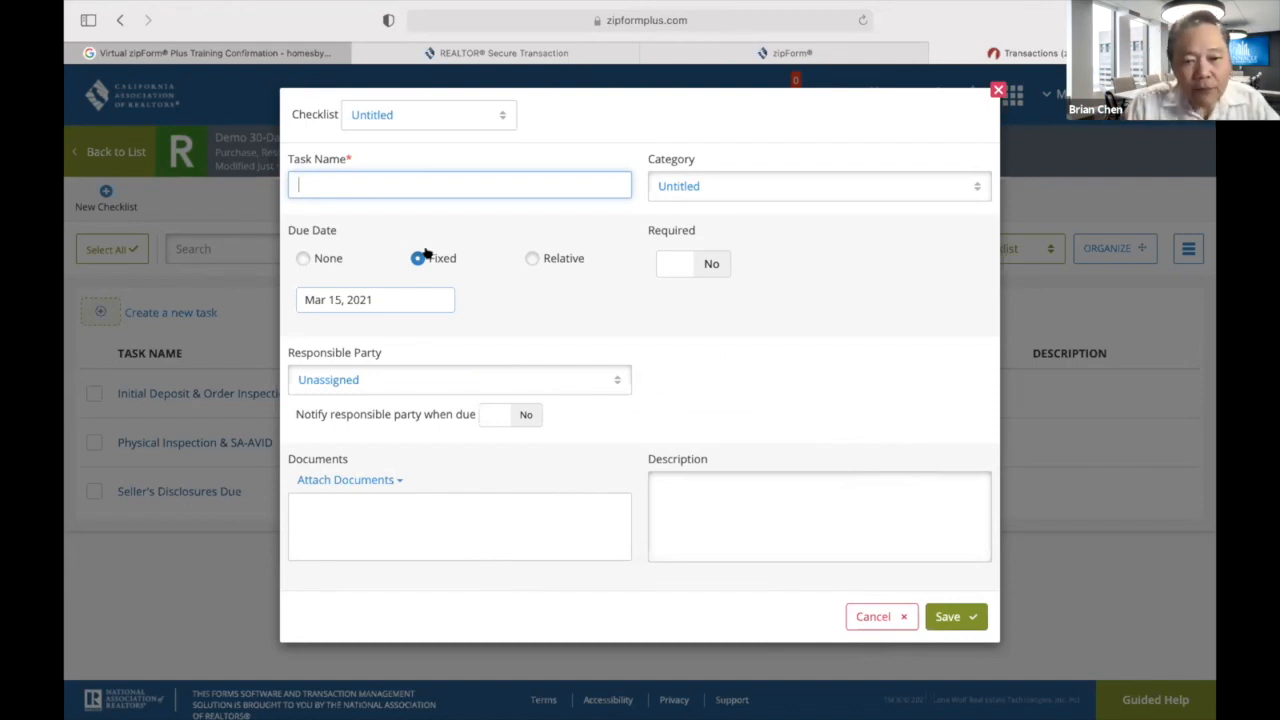
{"action": "type", "text": "Negotiate for RR"}
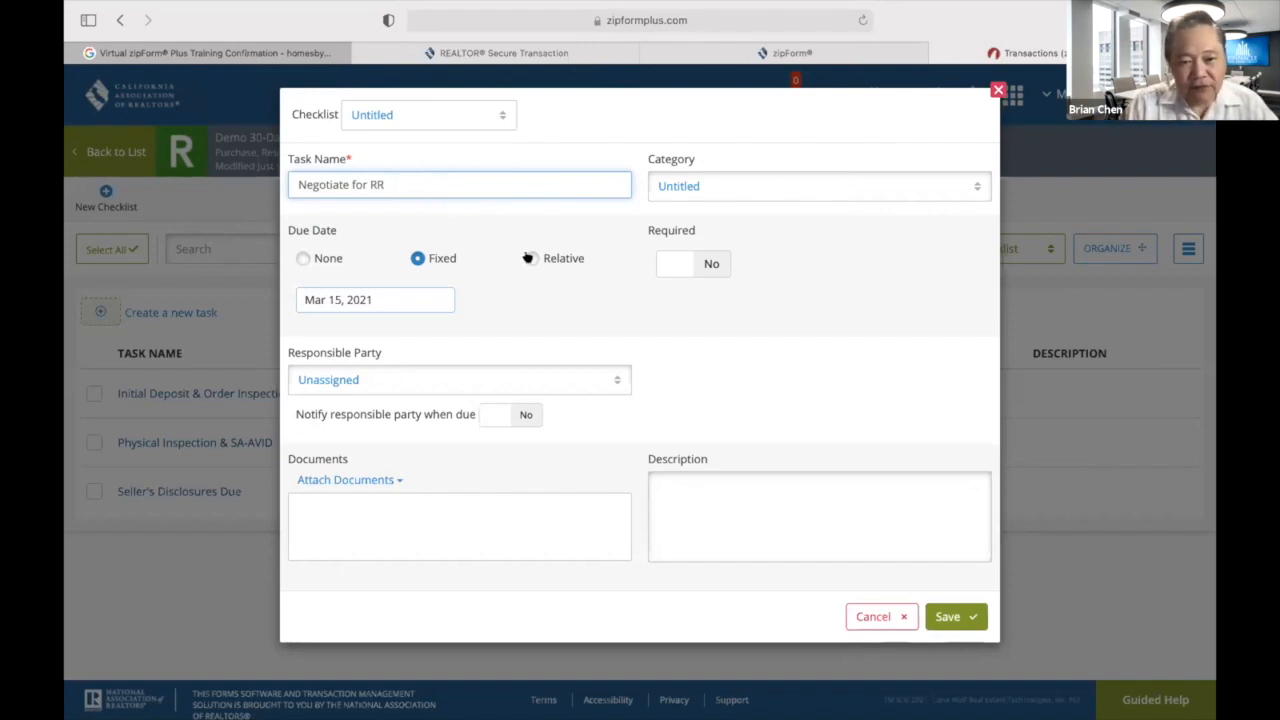
{"action": "left_click", "coordinate": [528, 258]}
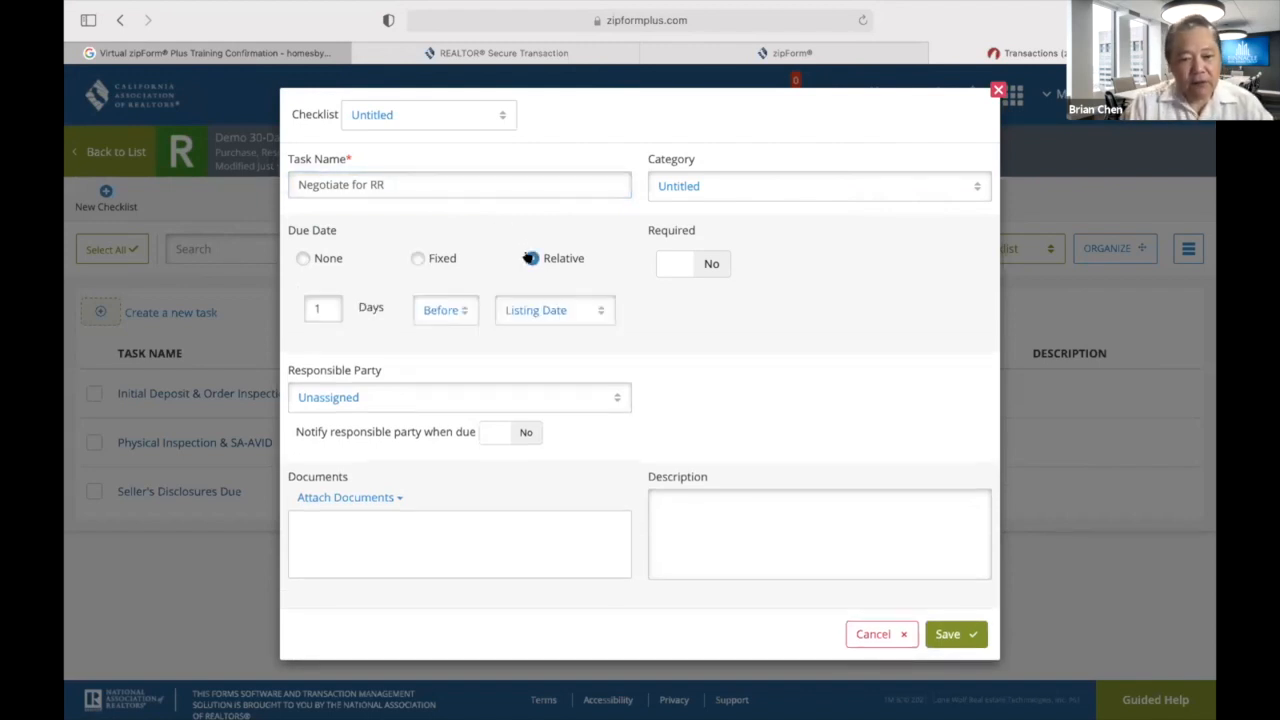
{"action": "left_click", "coordinate": [325, 298]}
{"action": "key", "text": "BackSpace"}
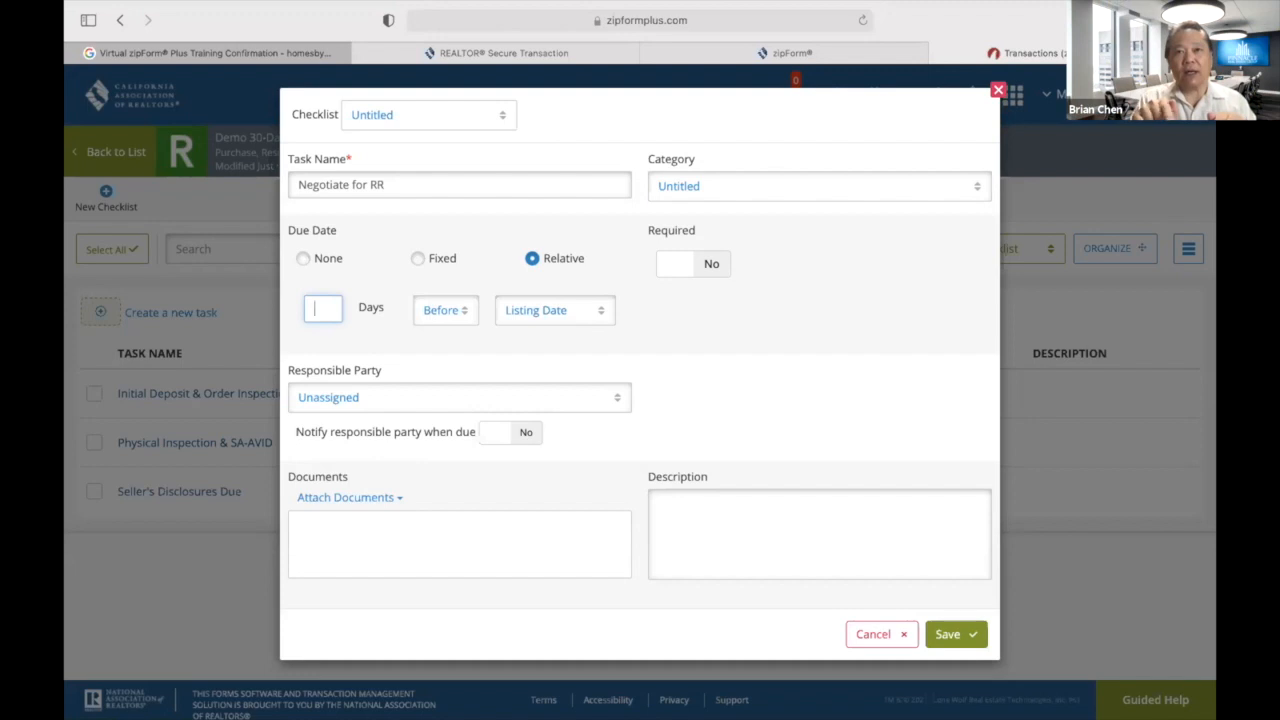
{"action": "type", "text": "1"}
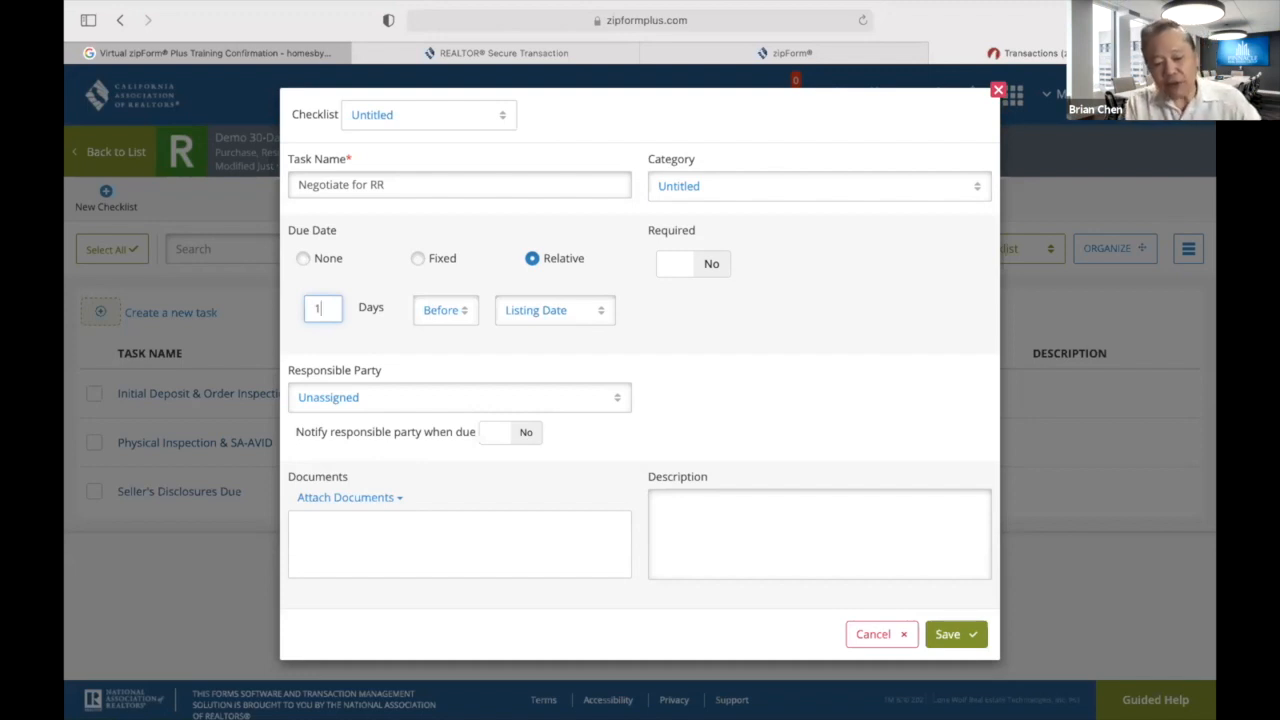
{"action": "type", "text": "2"}
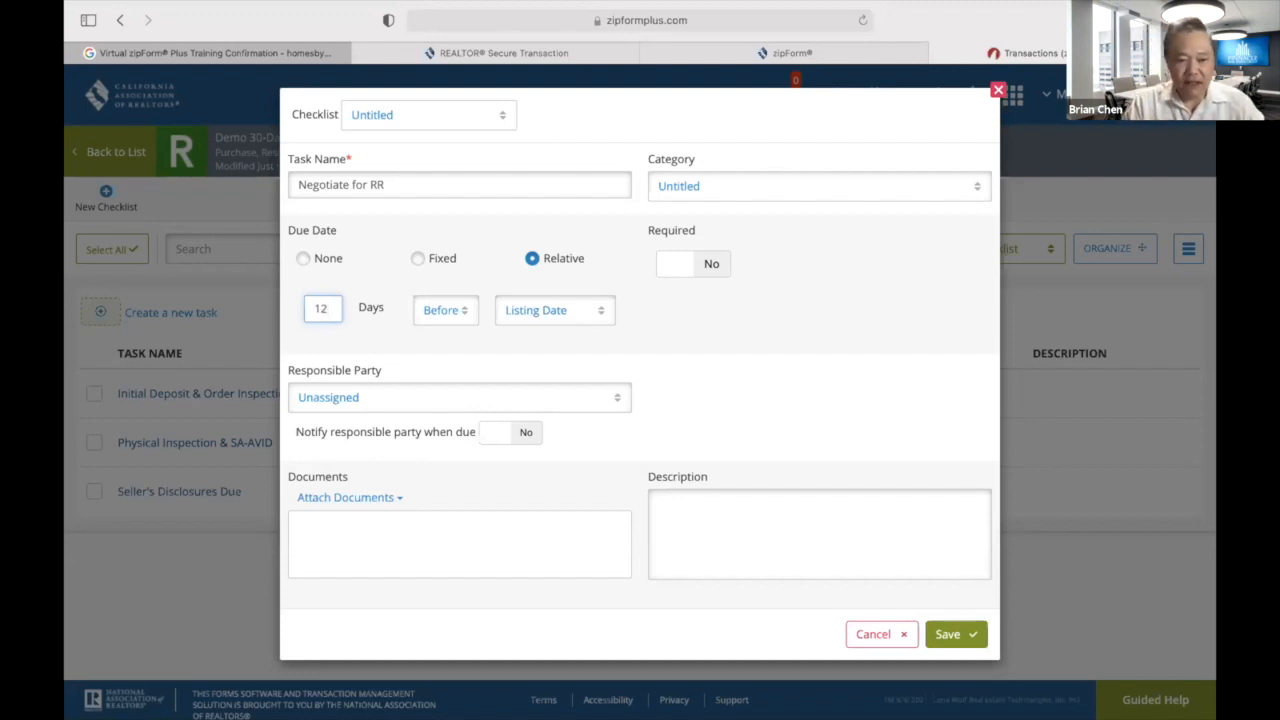
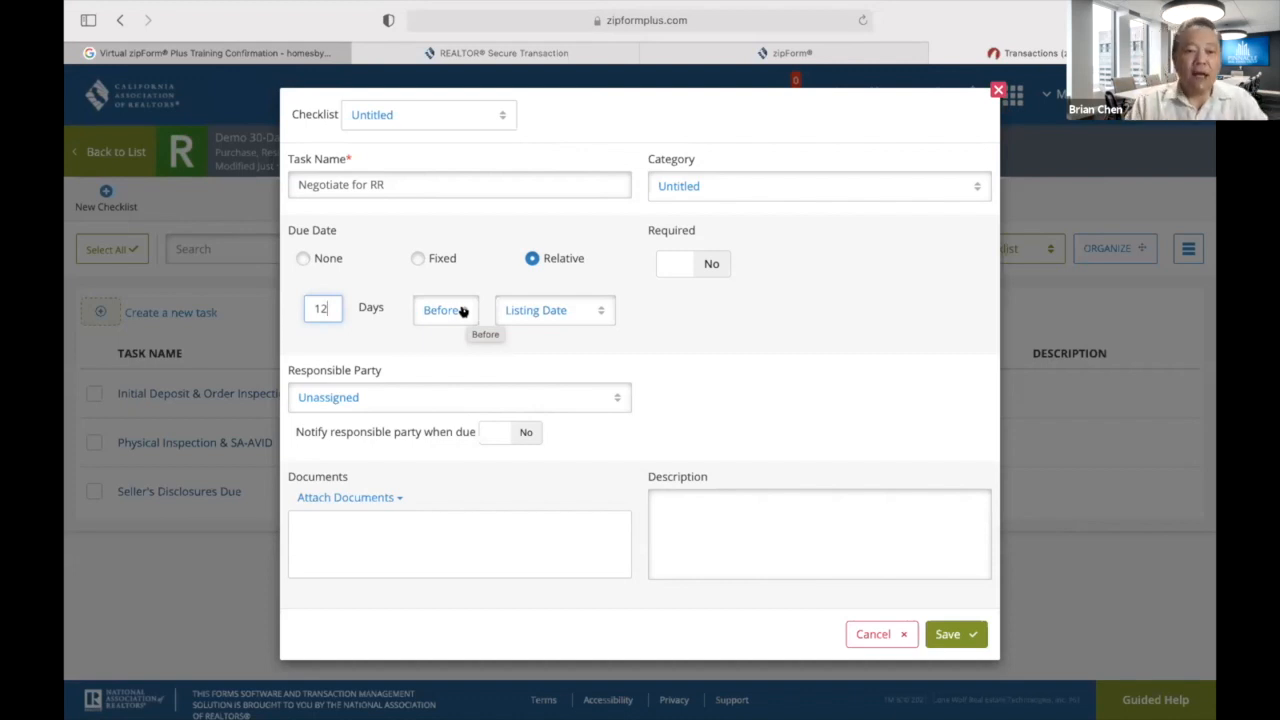
Make Negotiate for RR due 12 days after Offer Acceptance, required, for the Selling Agent with notification, and save.
{"action": "left_click", "coordinate": [463, 312]}
{"action": "left_click", "coordinate": [434, 369]}
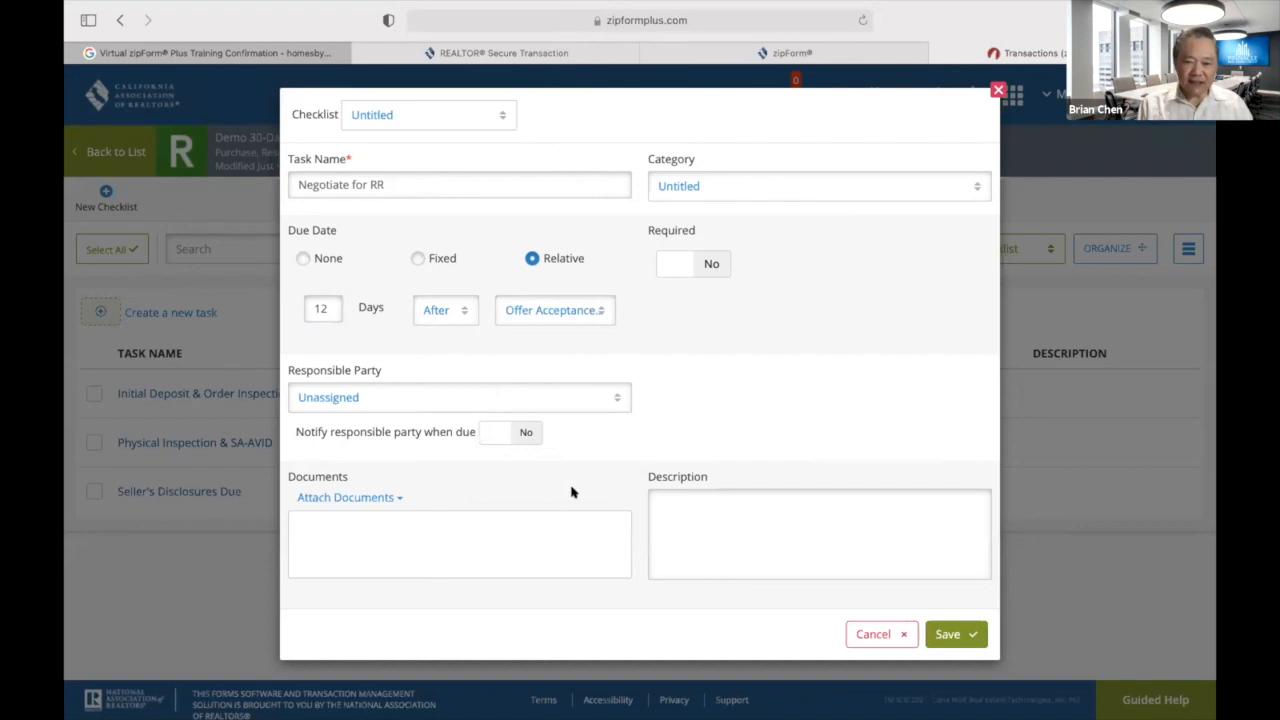
{"action": "left_click", "coordinate": [600, 396]}
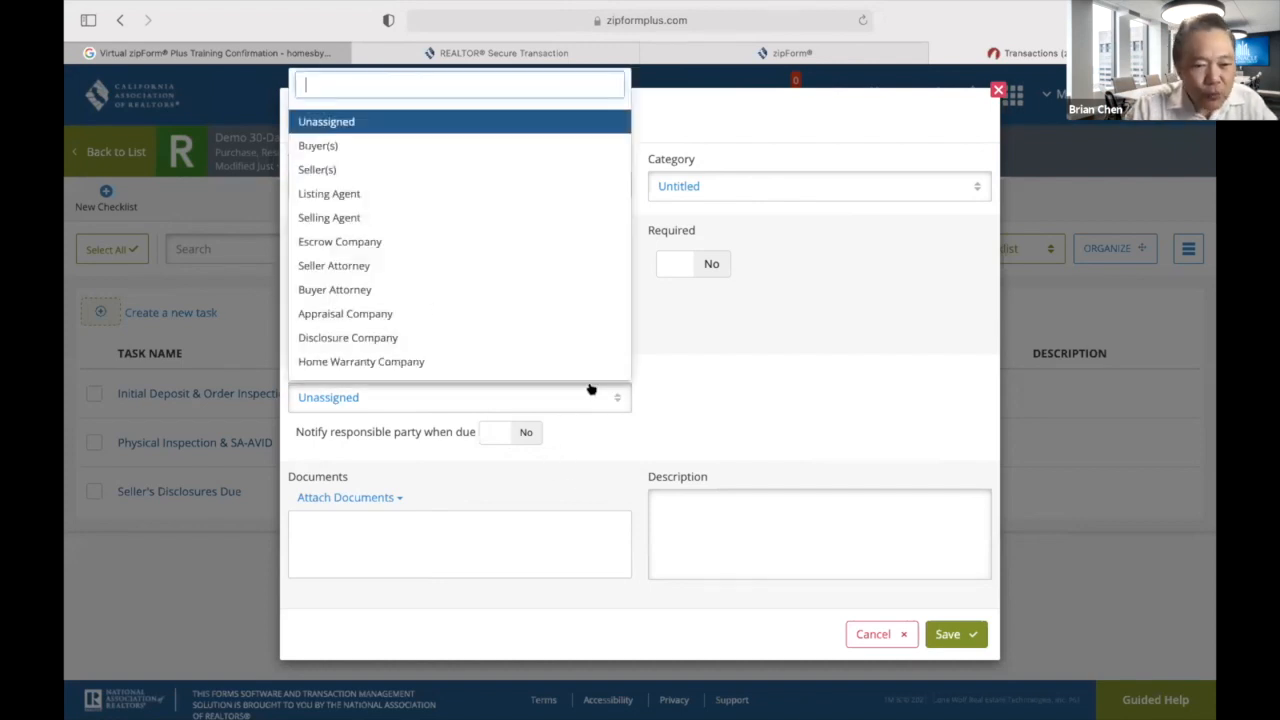
{"action": "left_click", "coordinate": [384, 221]}
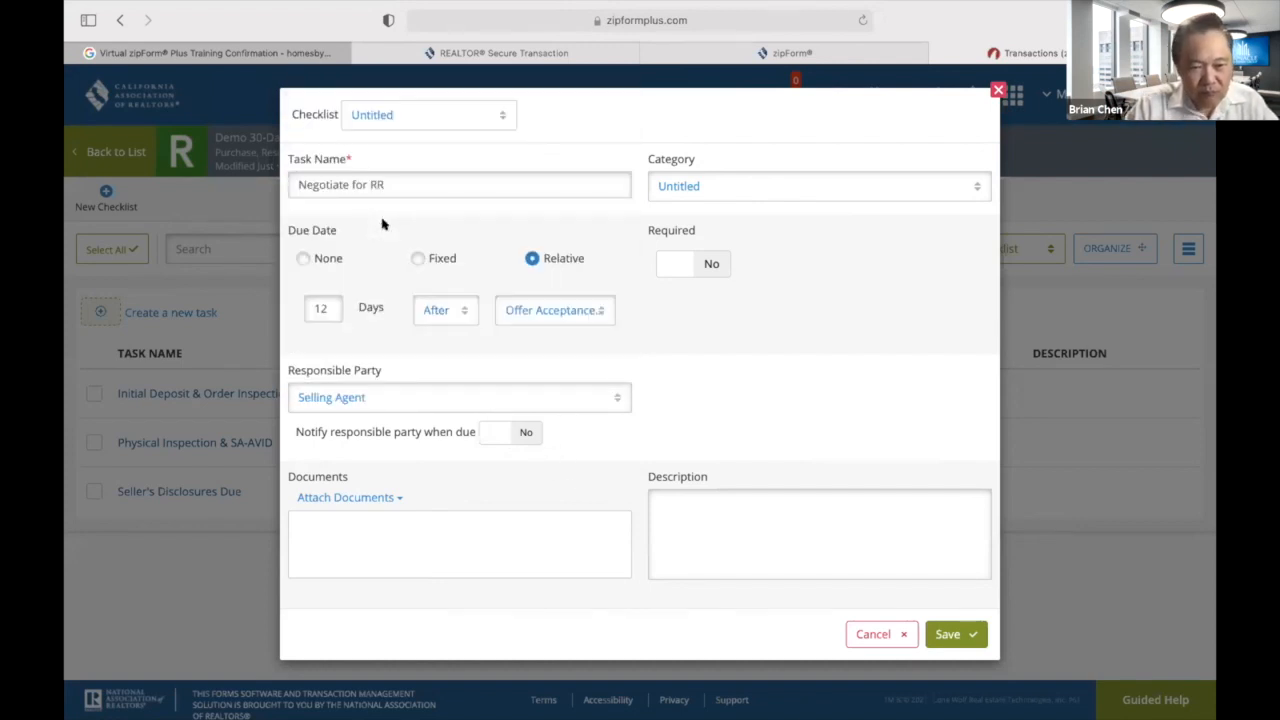
{"action": "left_click", "coordinate": [526, 432]}
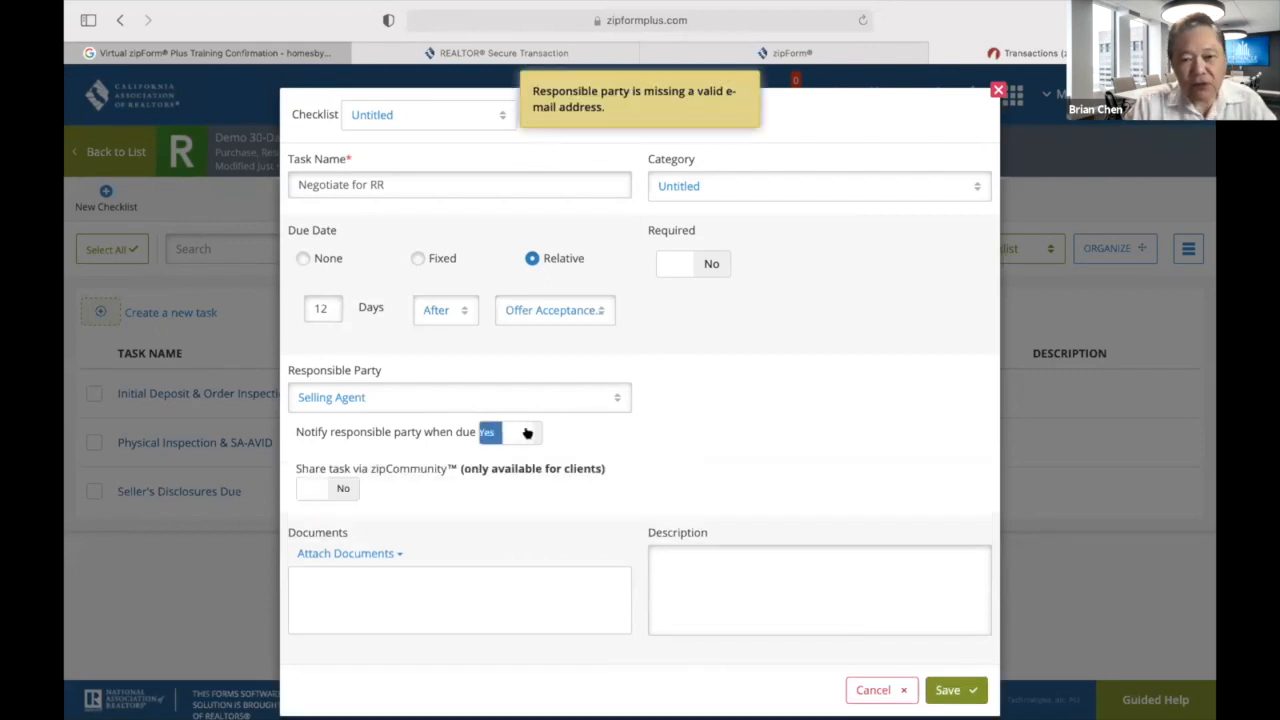
{"action": "left_click", "coordinate": [704, 264]}
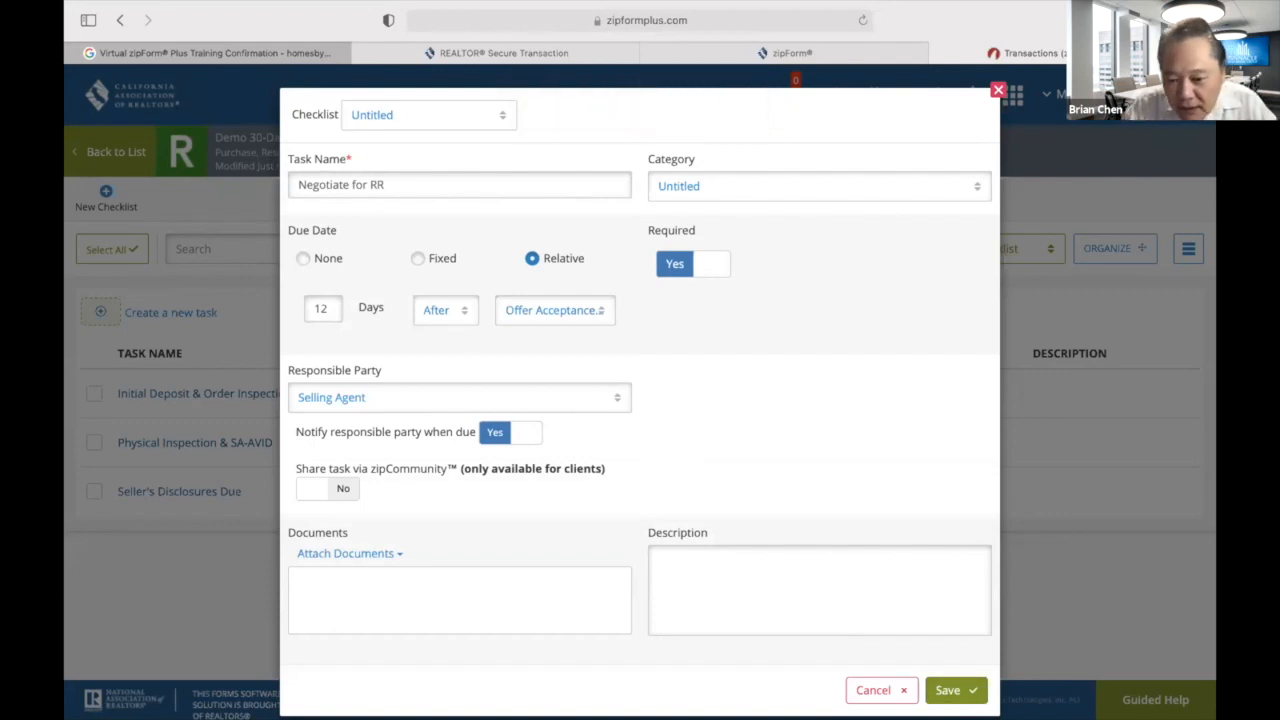
{"action": "left_click", "coordinate": [950, 690]}
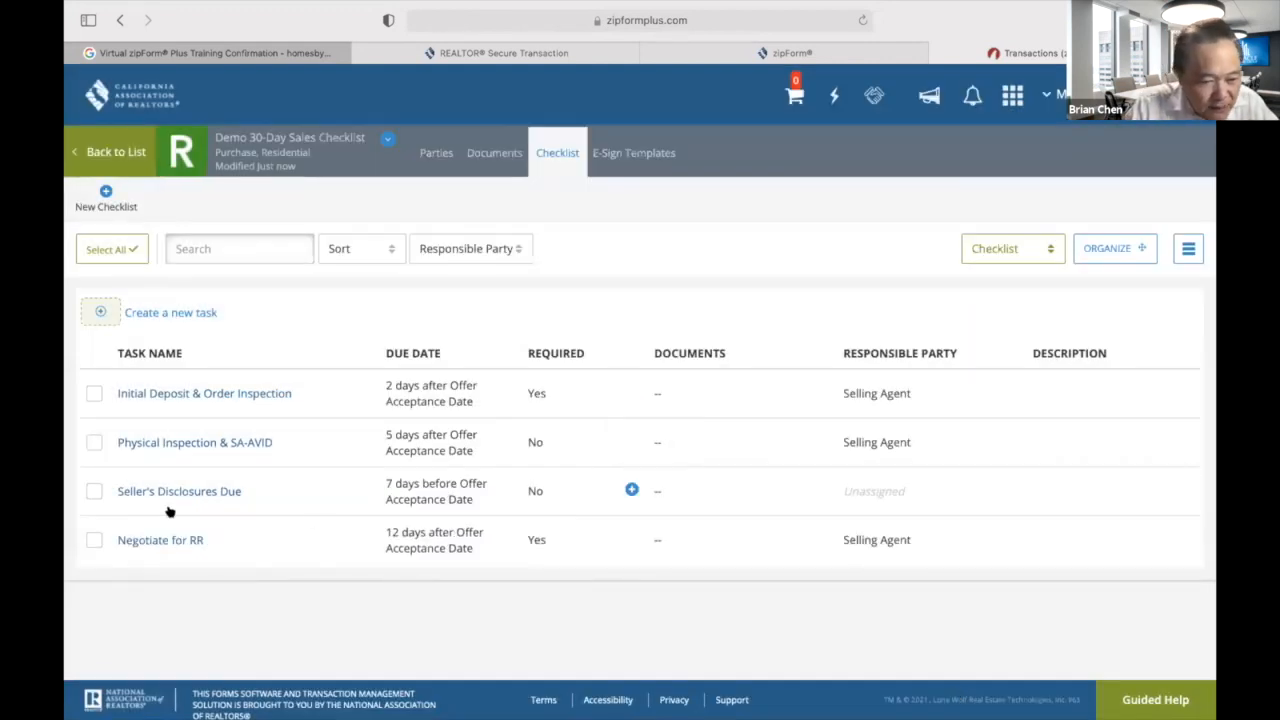
Mark the Physical Inspection & SA-AVID task as required and save it, then begin a new task.
{"action": "left_click", "coordinate": [194, 442]}
{"action": "left_click", "coordinate": [720, 234]}
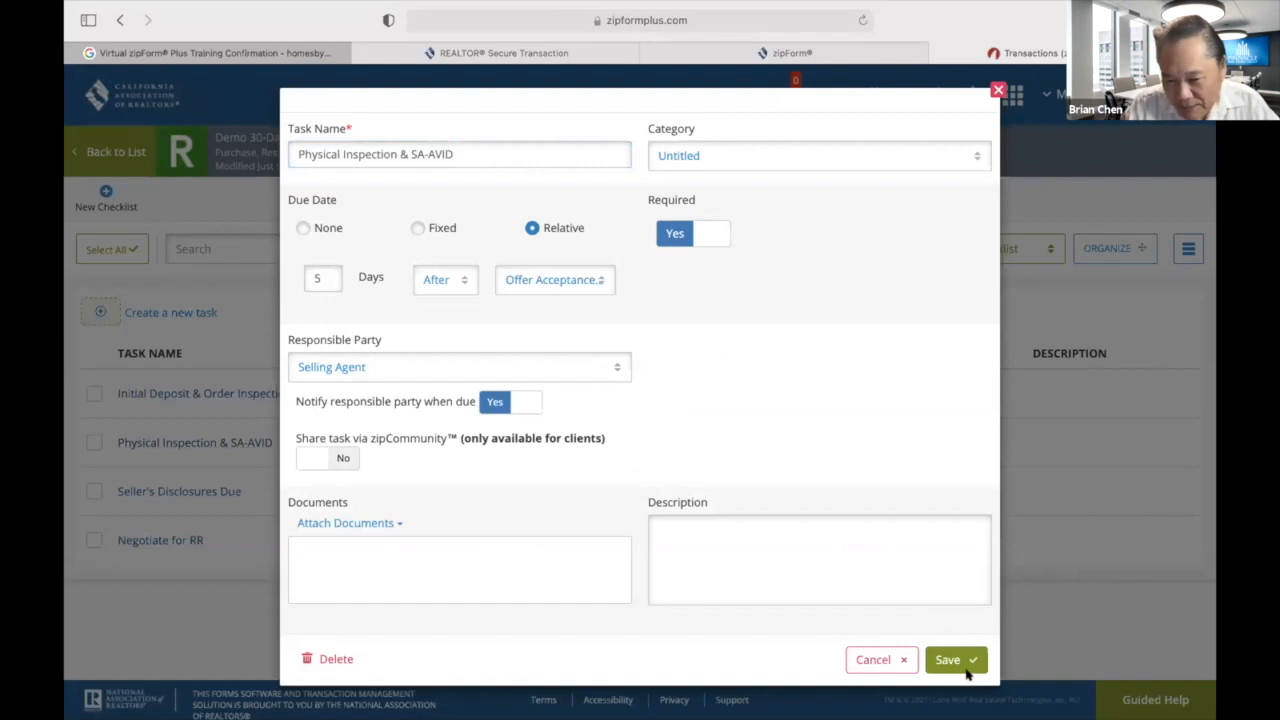
{"action": "left_click", "coordinate": [956, 660]}
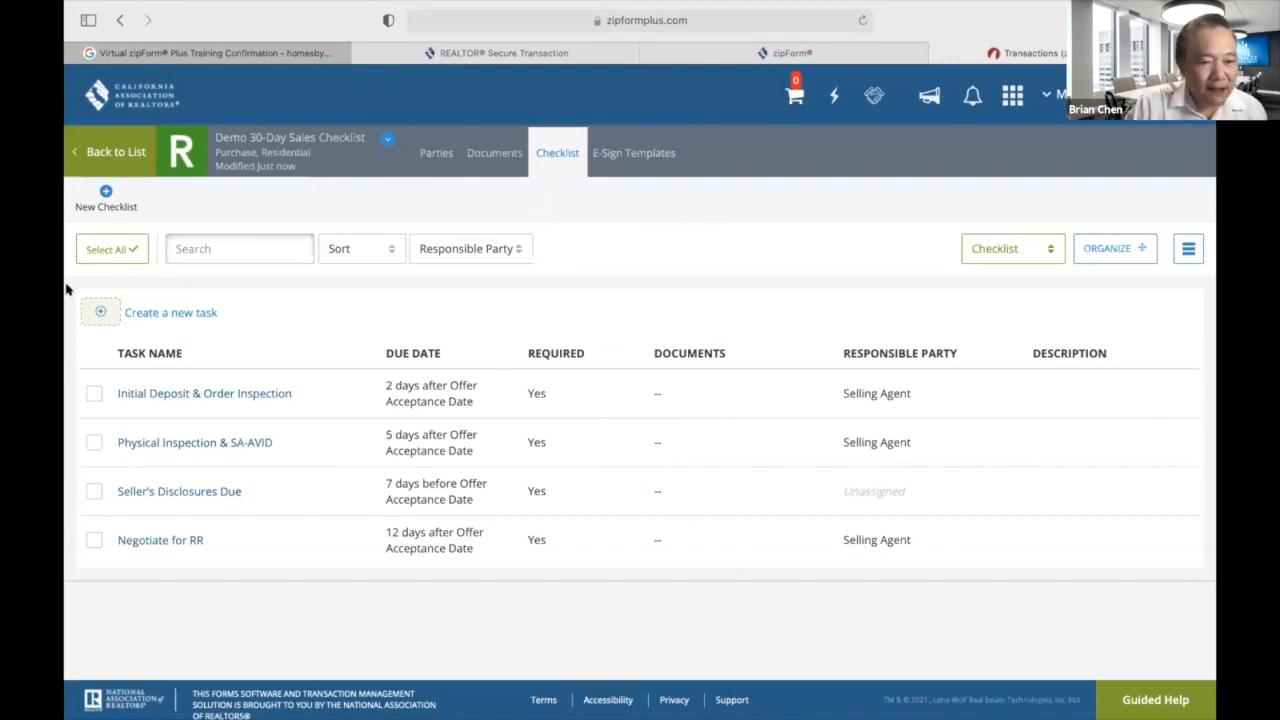
{"action": "left_click", "coordinate": [100, 313]}
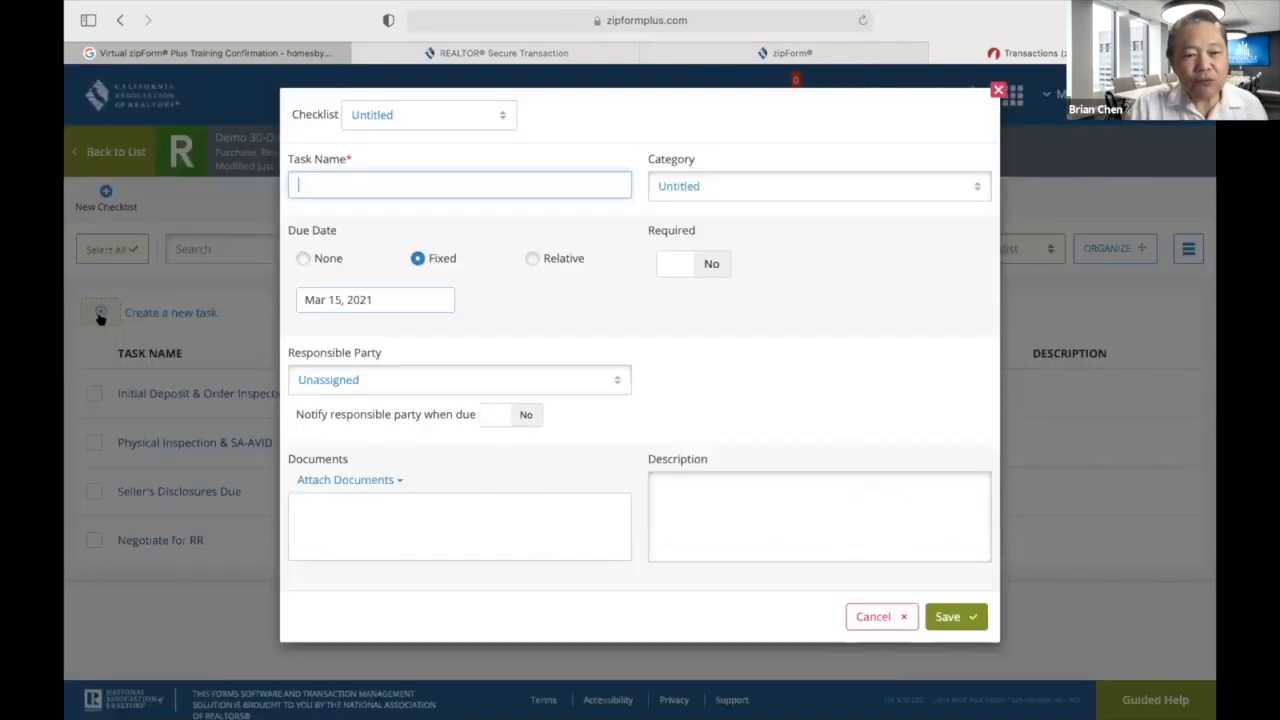
Name the new task 'CR-1 17-Day Contingency Removal' and set it due 16 days after Offer Acceptance Date.
{"action": "type", "text": "C"}
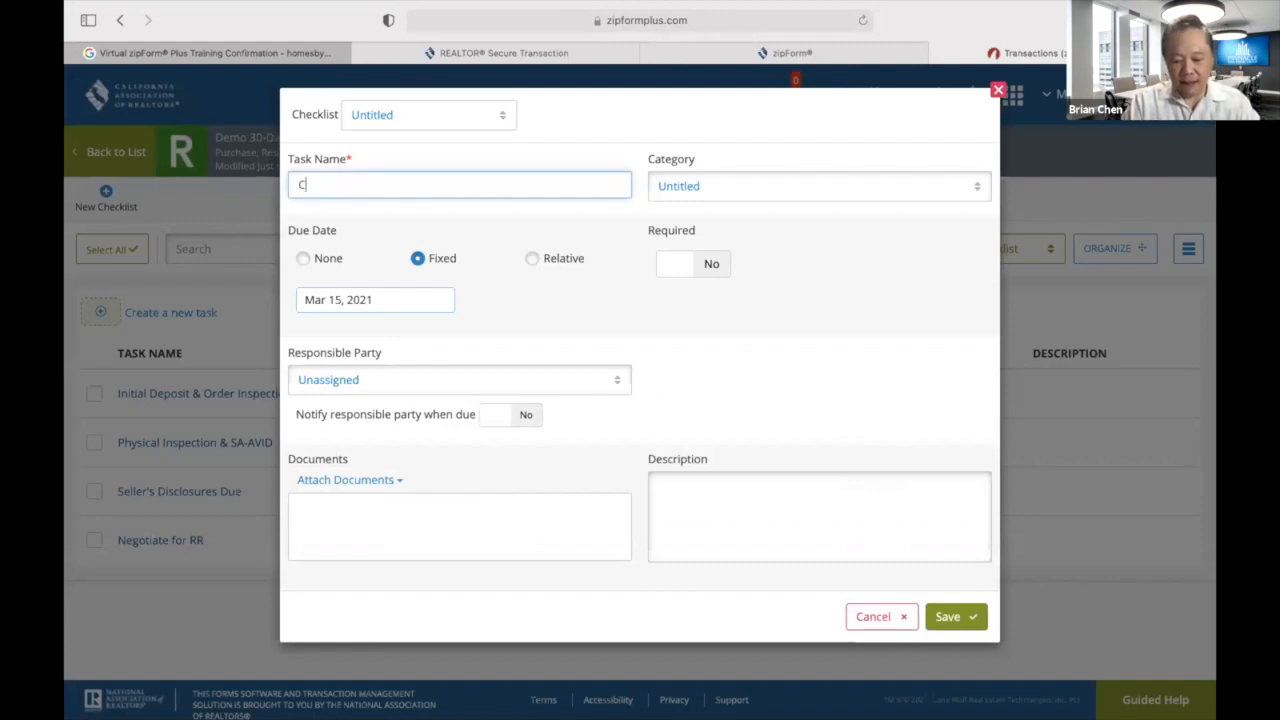
{"action": "type", "text": "R-1 "}
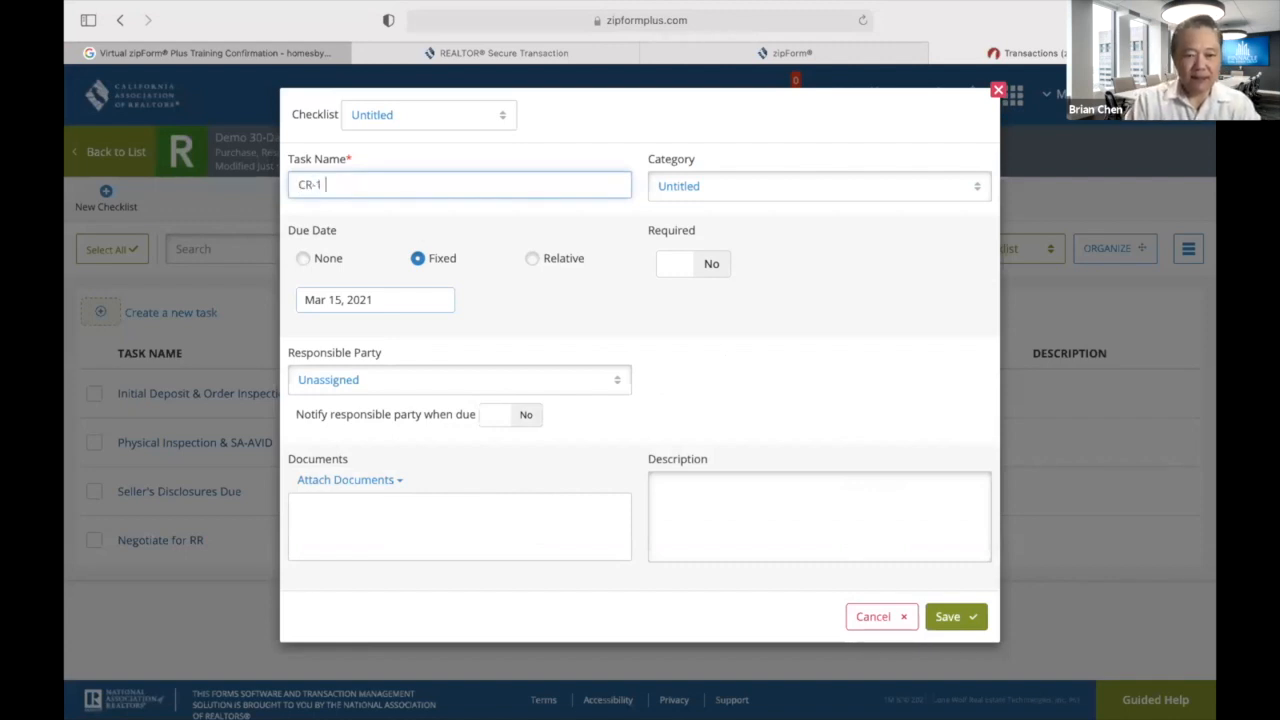
{"action": "type", "text": "17.Da"}
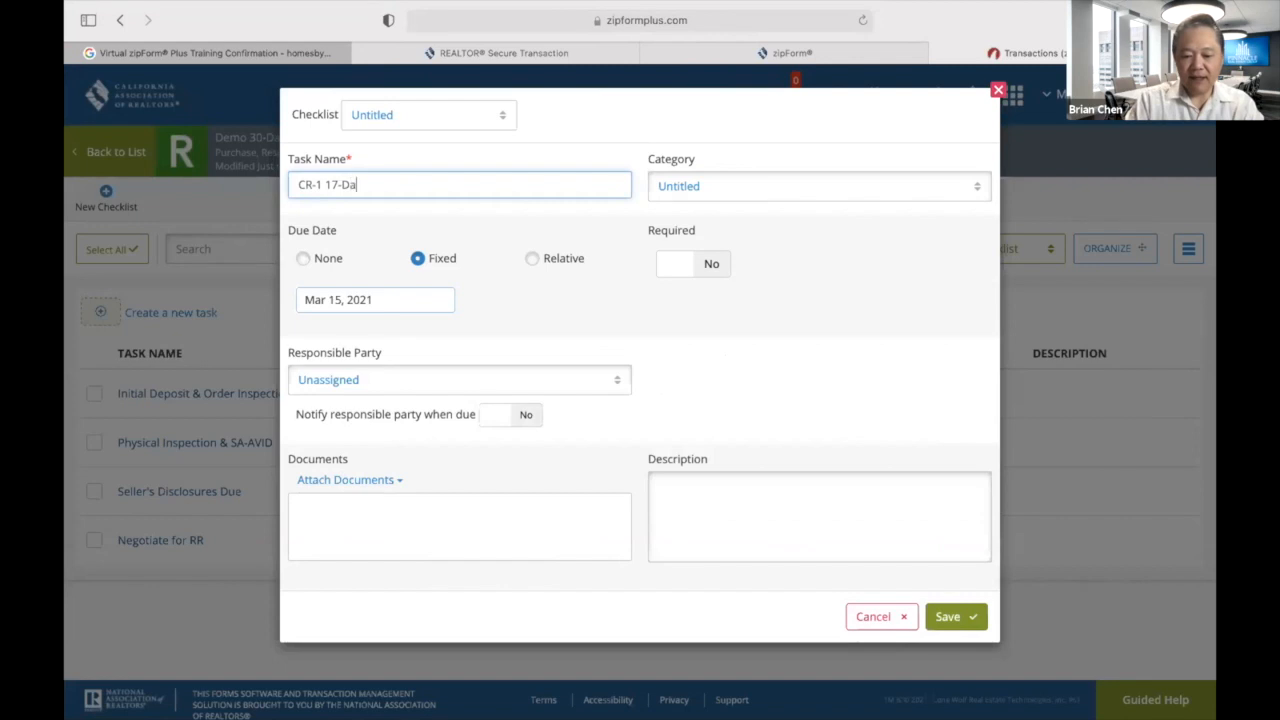
{"action": "type", "text": "y Contingency Removal"}
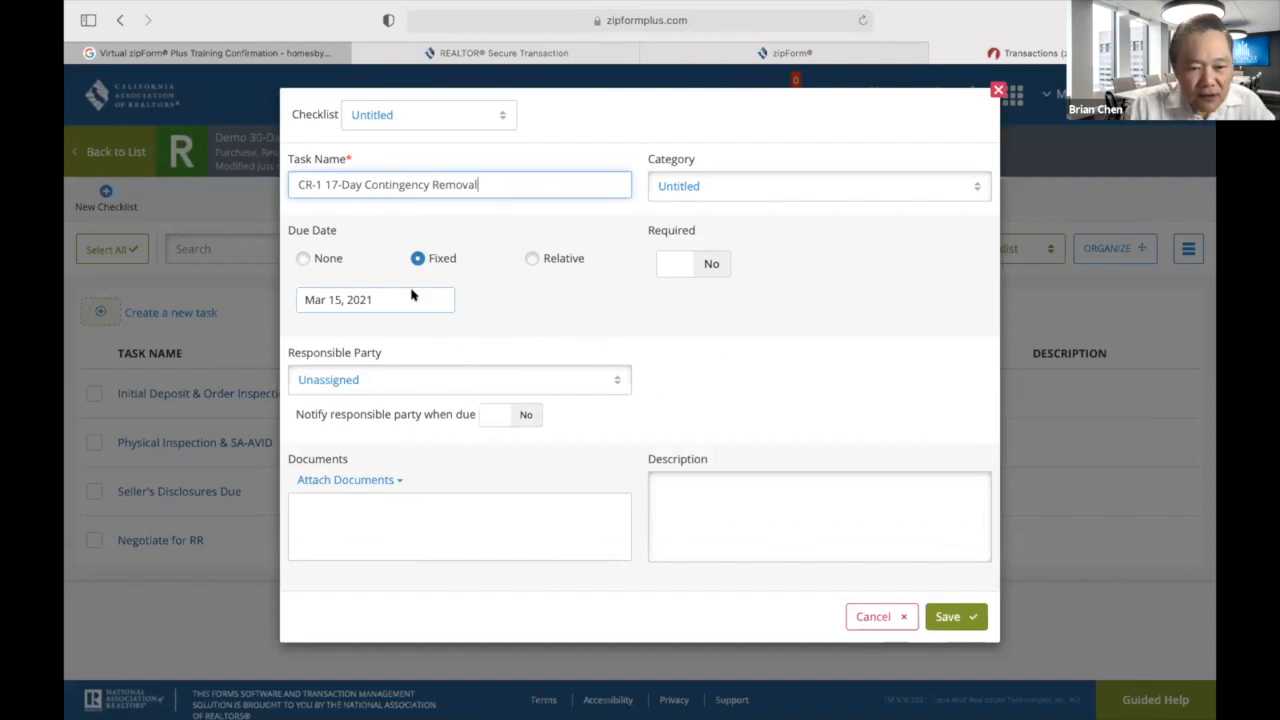
{"action": "left_click", "coordinate": [532, 258]}
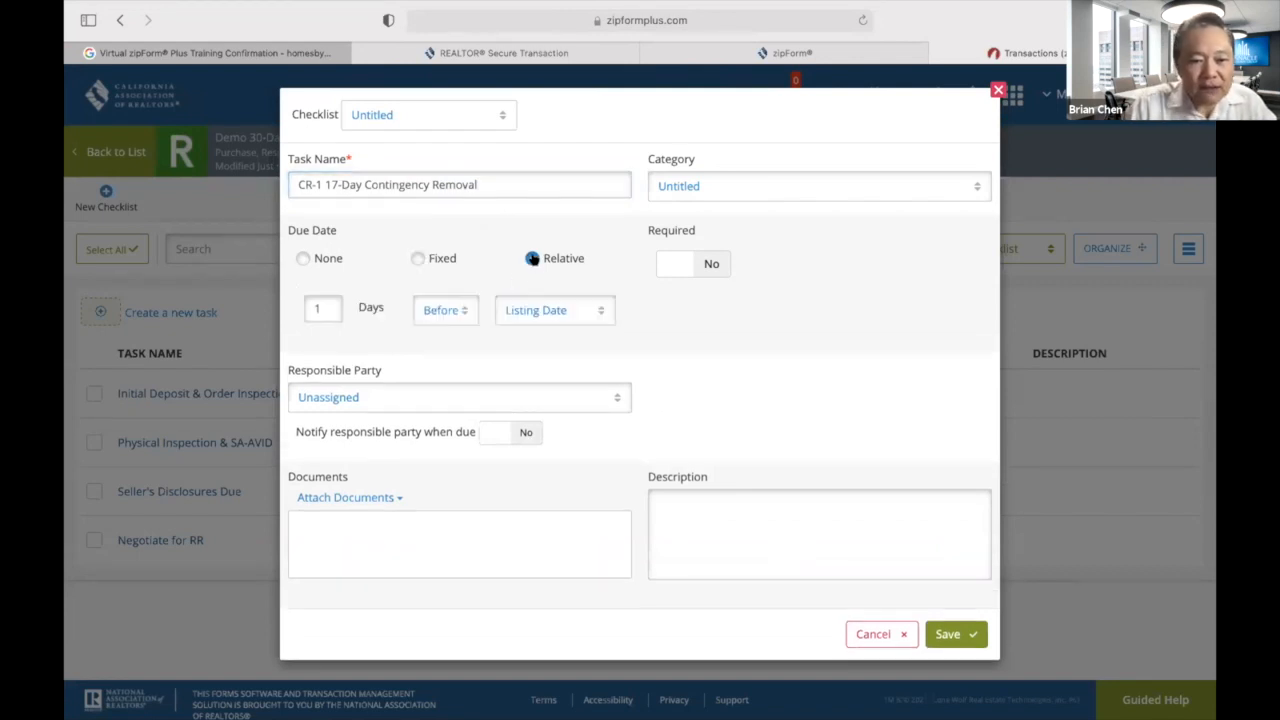
{"action": "left_click", "coordinate": [329, 305]}
{"action": "type", "text": "1"}
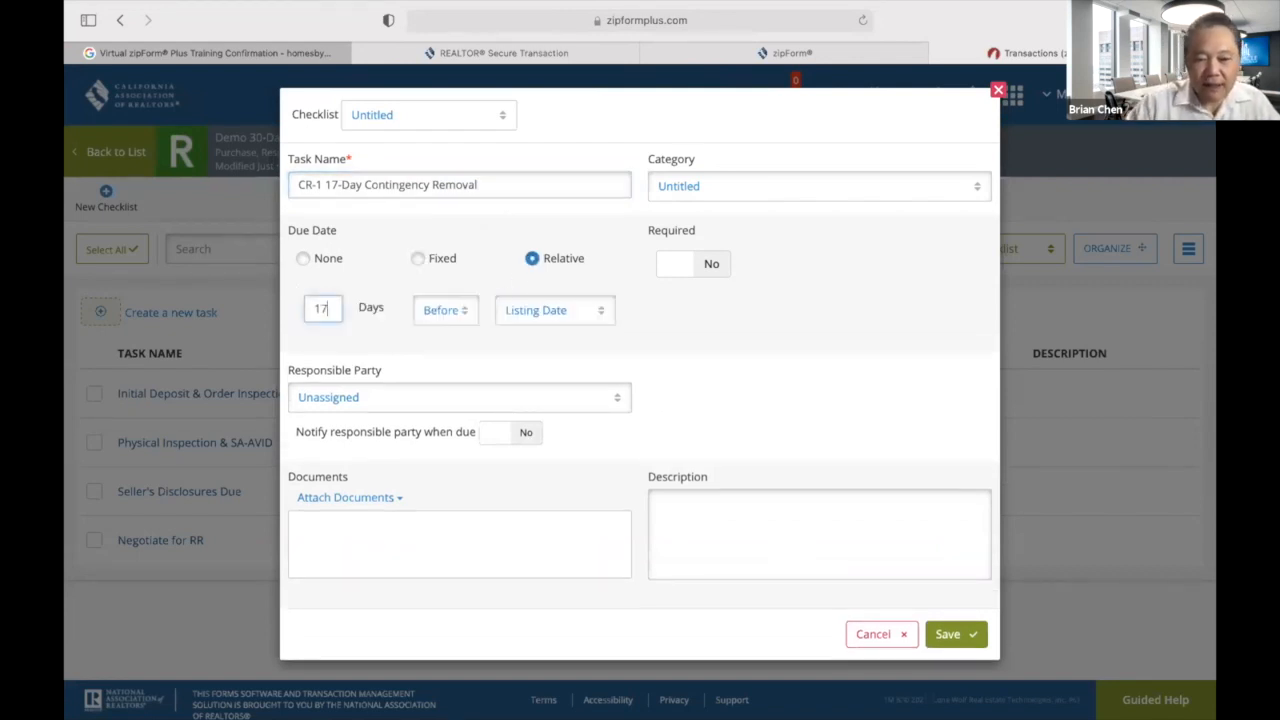
{"action": "type", "text": "7"}
{"action": "left_click", "coordinate": [463, 311]}
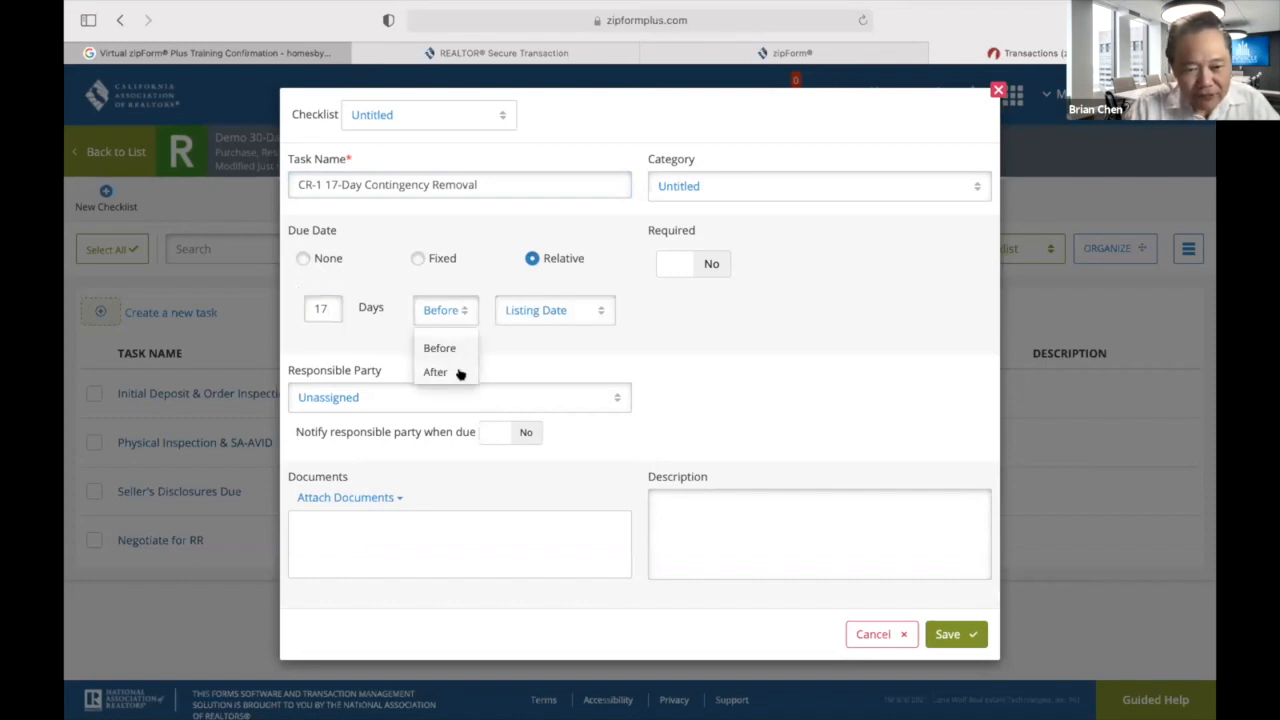
{"action": "left_click", "coordinate": [440, 371]}
{"action": "left_click", "coordinate": [604, 313]}
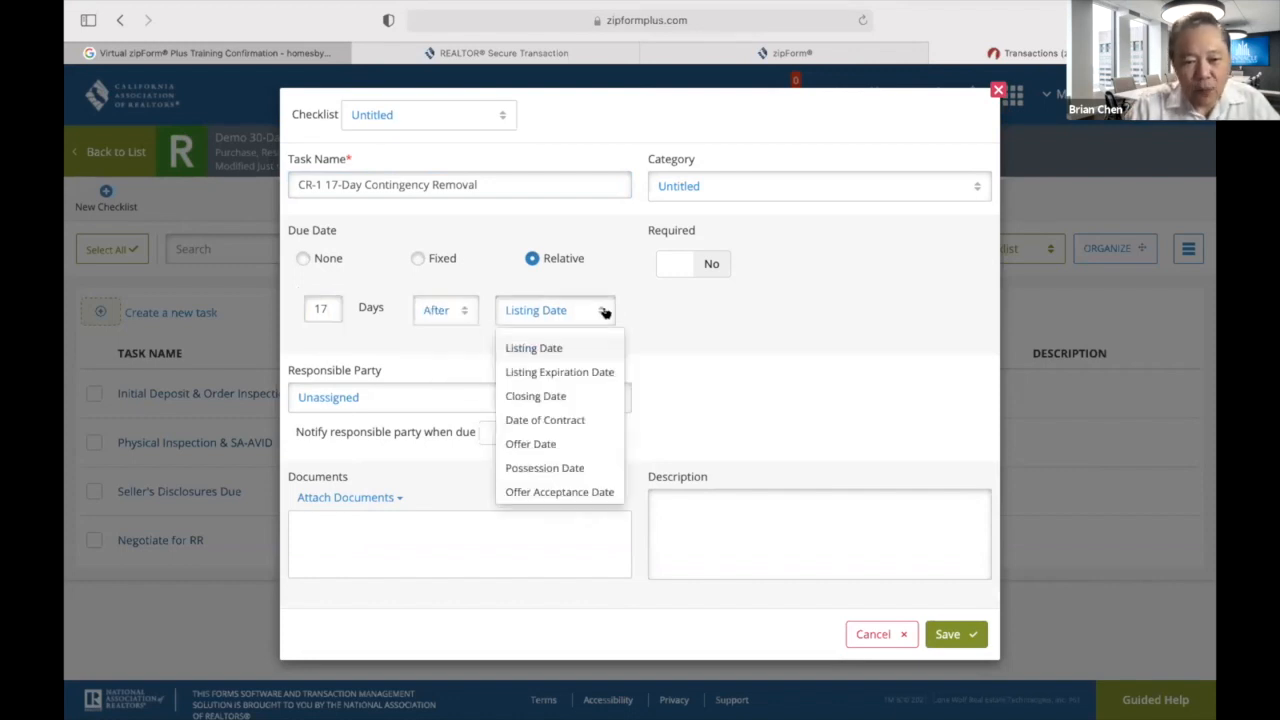
{"action": "left_click", "coordinate": [582, 494]}
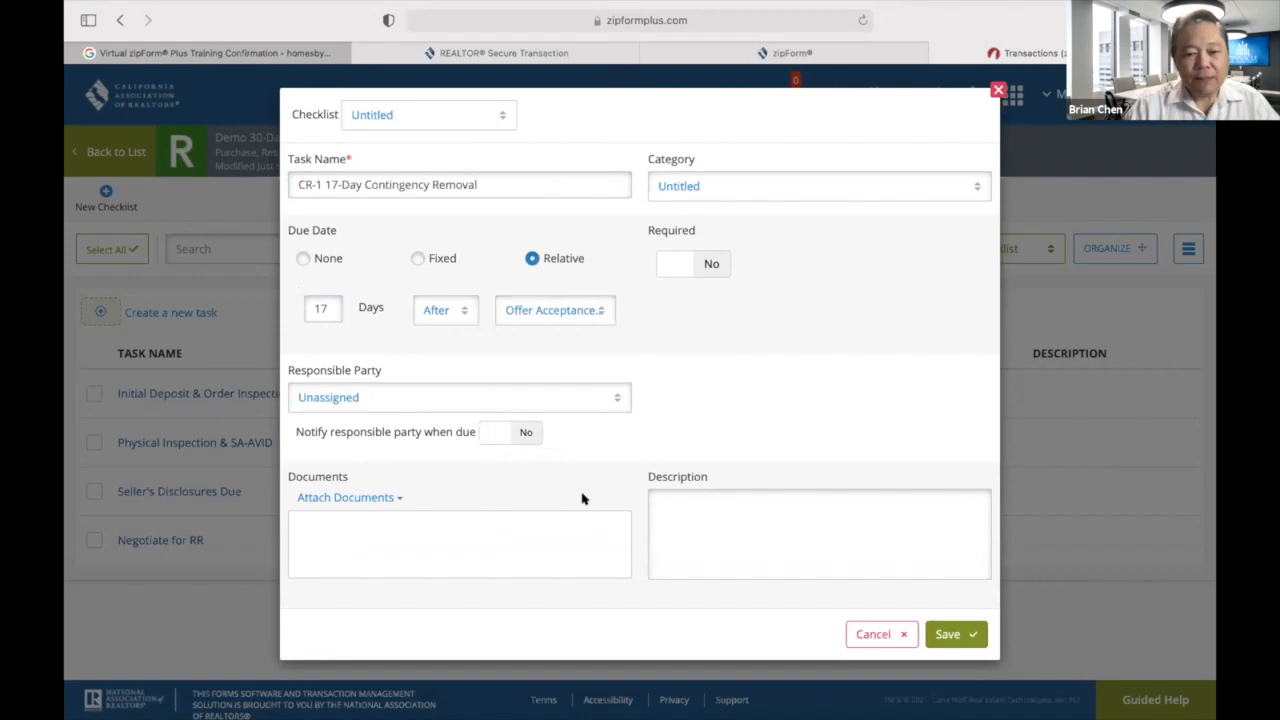
{"action": "left_click", "coordinate": [322, 306]}
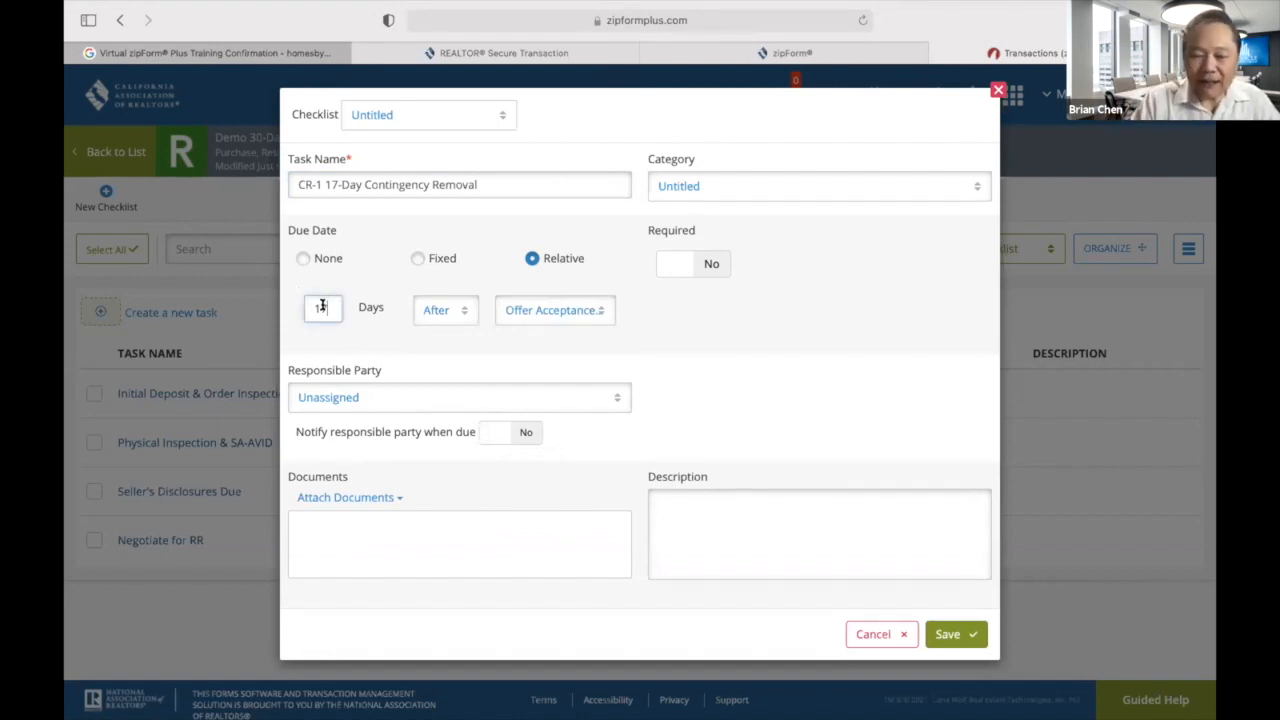
{"action": "key", "text": "BackSpace"}
{"action": "type", "text": "6"}
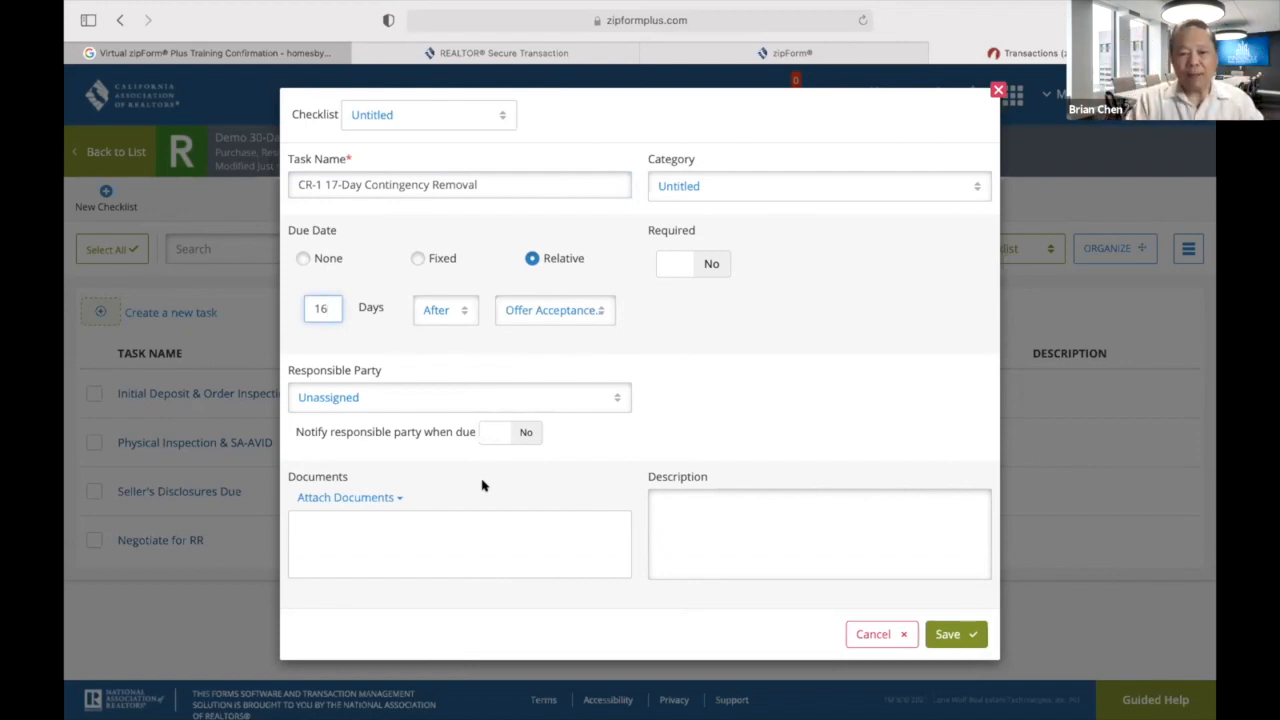
Make it required, assign it to the Selling Agent with notification, and save.
{"action": "left_click", "coordinate": [714, 264]}
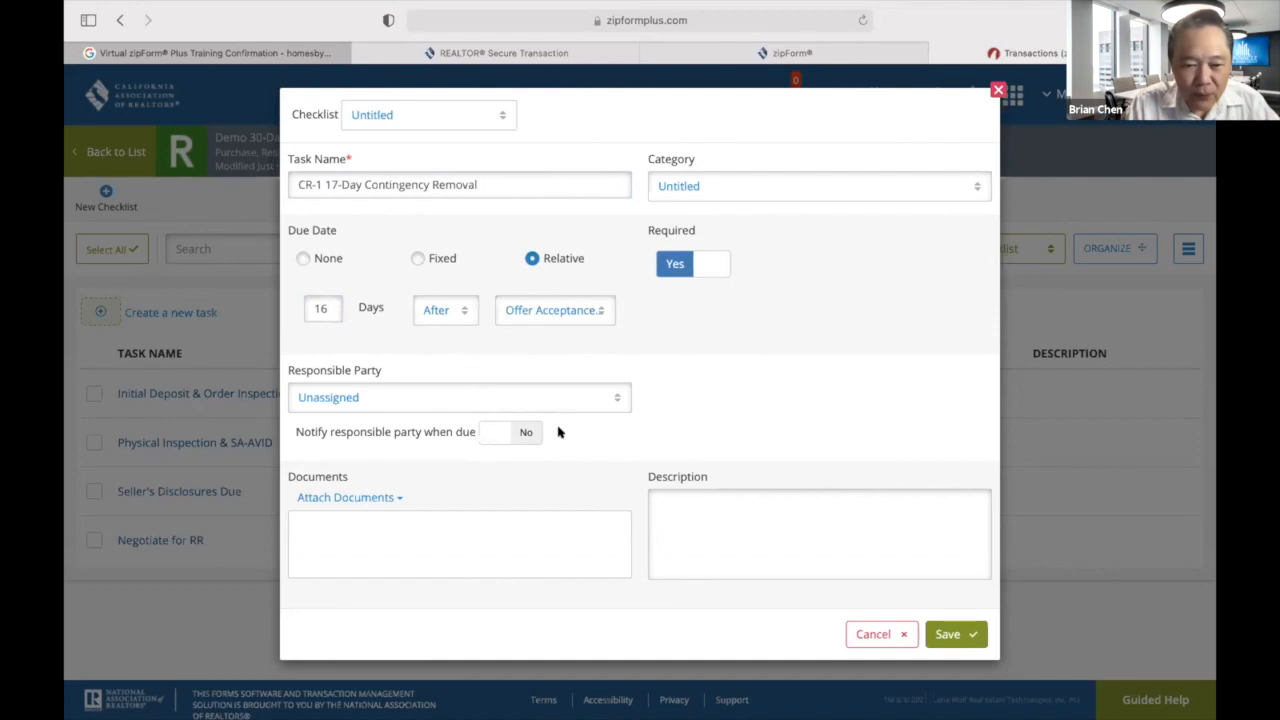
{"action": "left_click", "coordinate": [614, 400]}
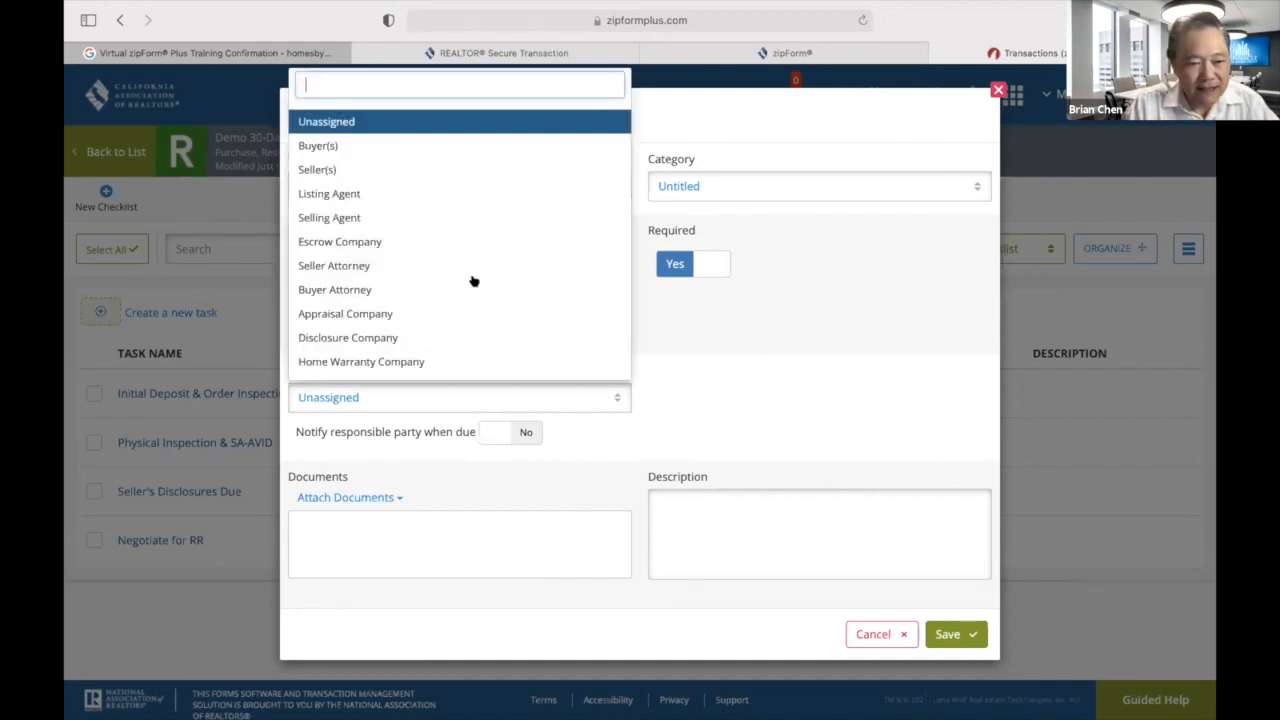
{"action": "left_click", "coordinate": [372, 218]}
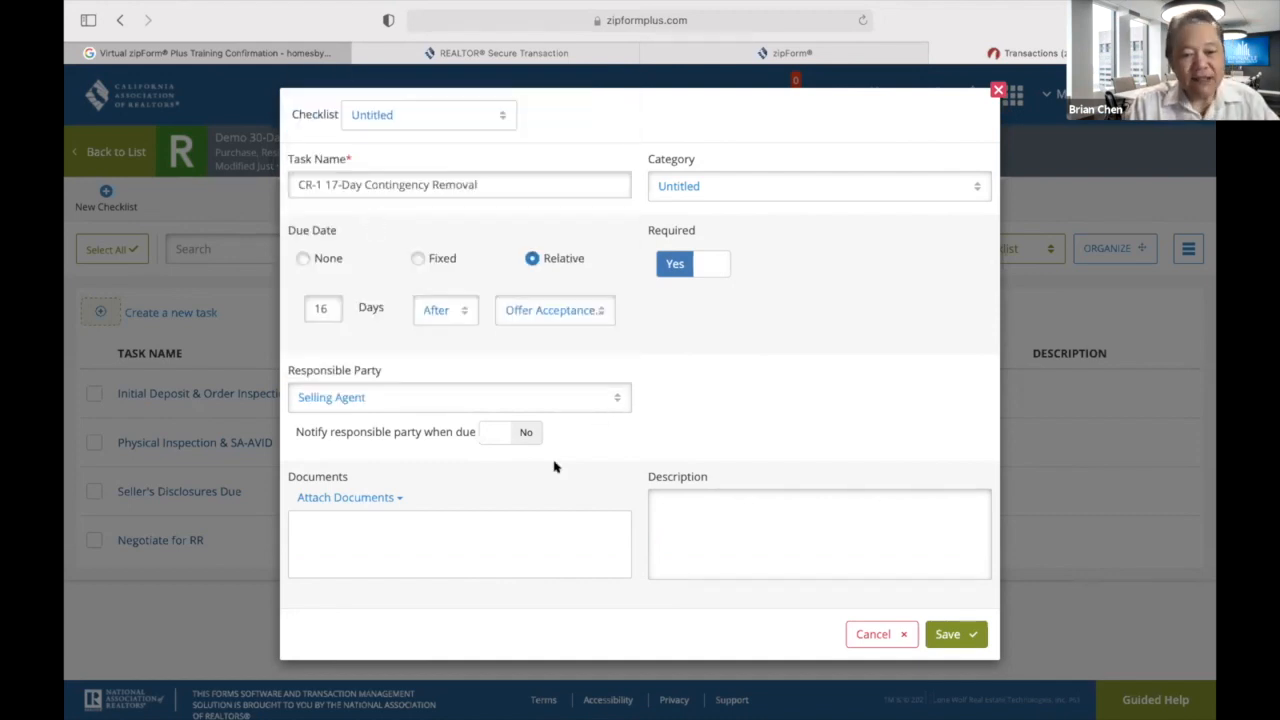
{"action": "left_click", "coordinate": [524, 434]}
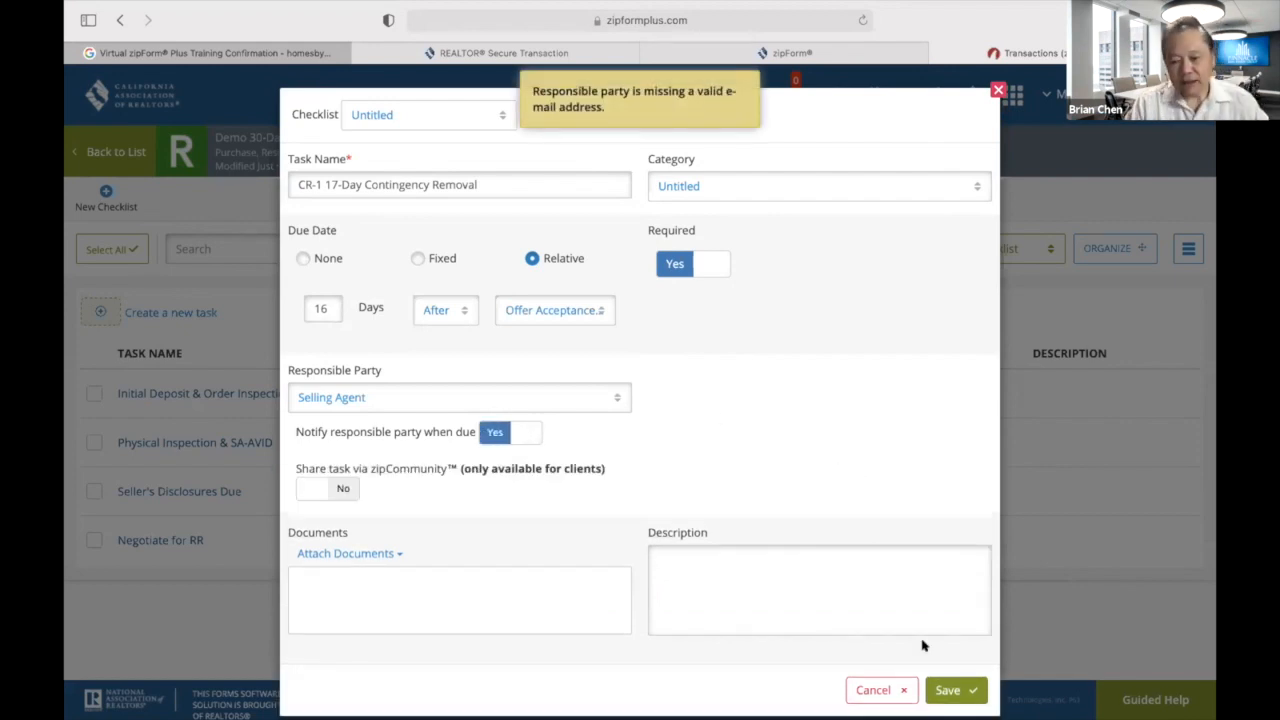
{"action": "left_click", "coordinate": [951, 690]}
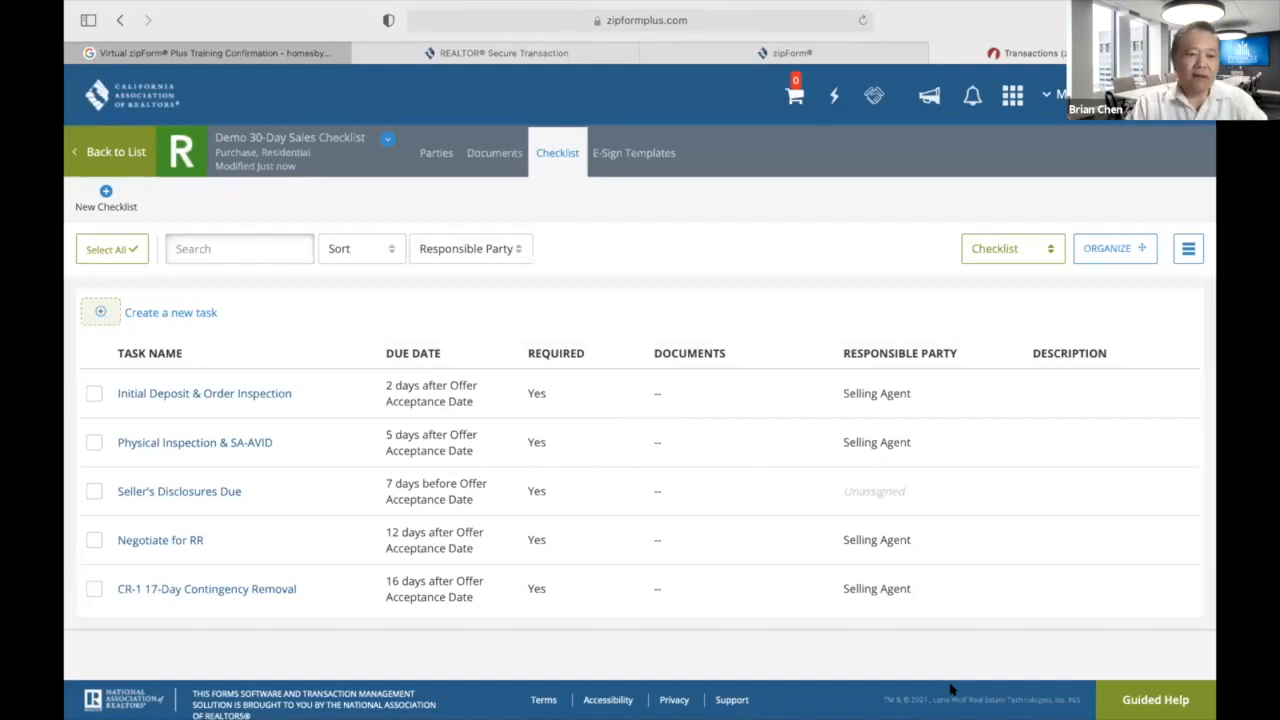
Create a task named 'Verify Loan Status with Lender' due 19 days after Offer Acceptance Date.
{"action": "left_click", "coordinate": [100, 313]}
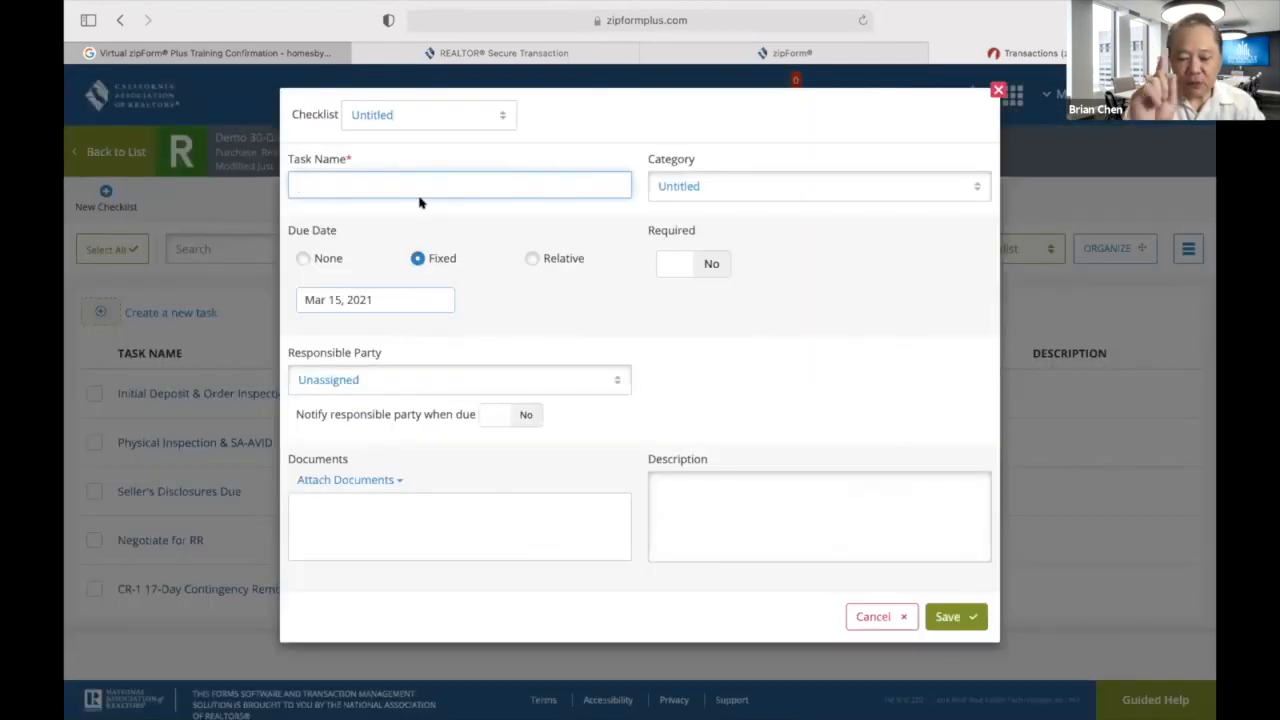
{"action": "type", "text": "Veru"}
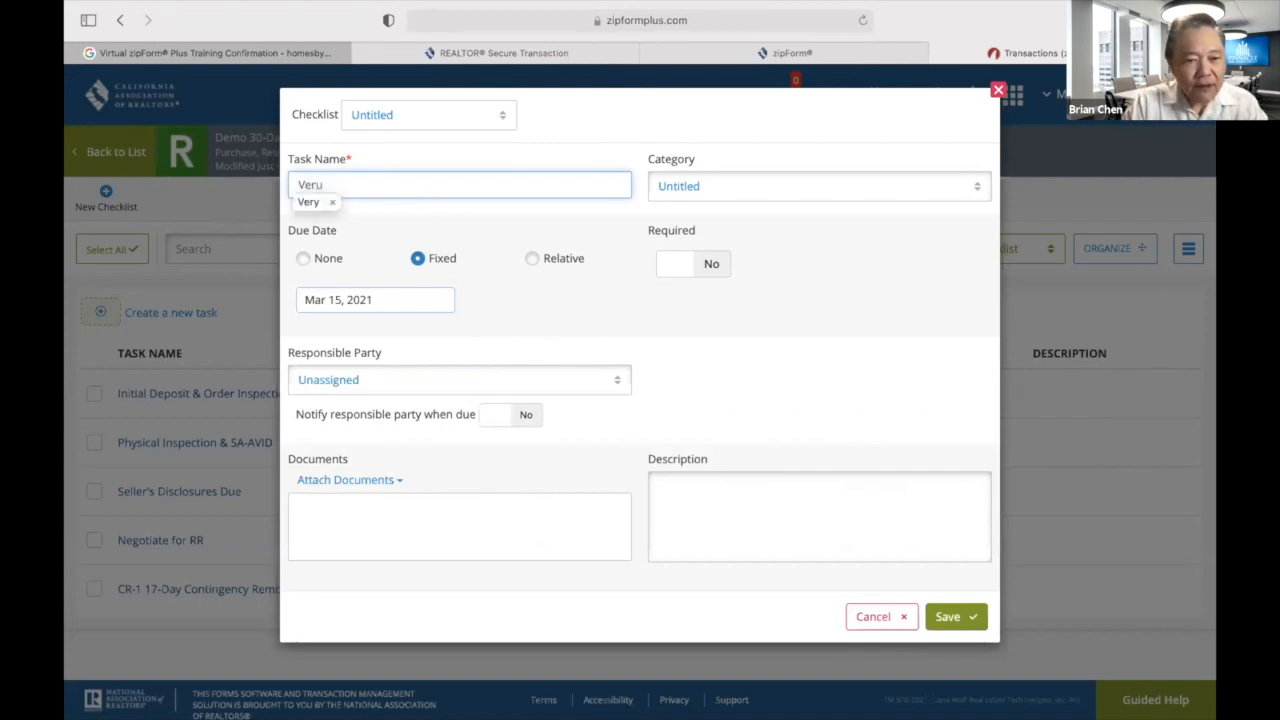
{"action": "key", "text": "BackSpace"}
{"action": "type", "text": "ify Loan Status with "}
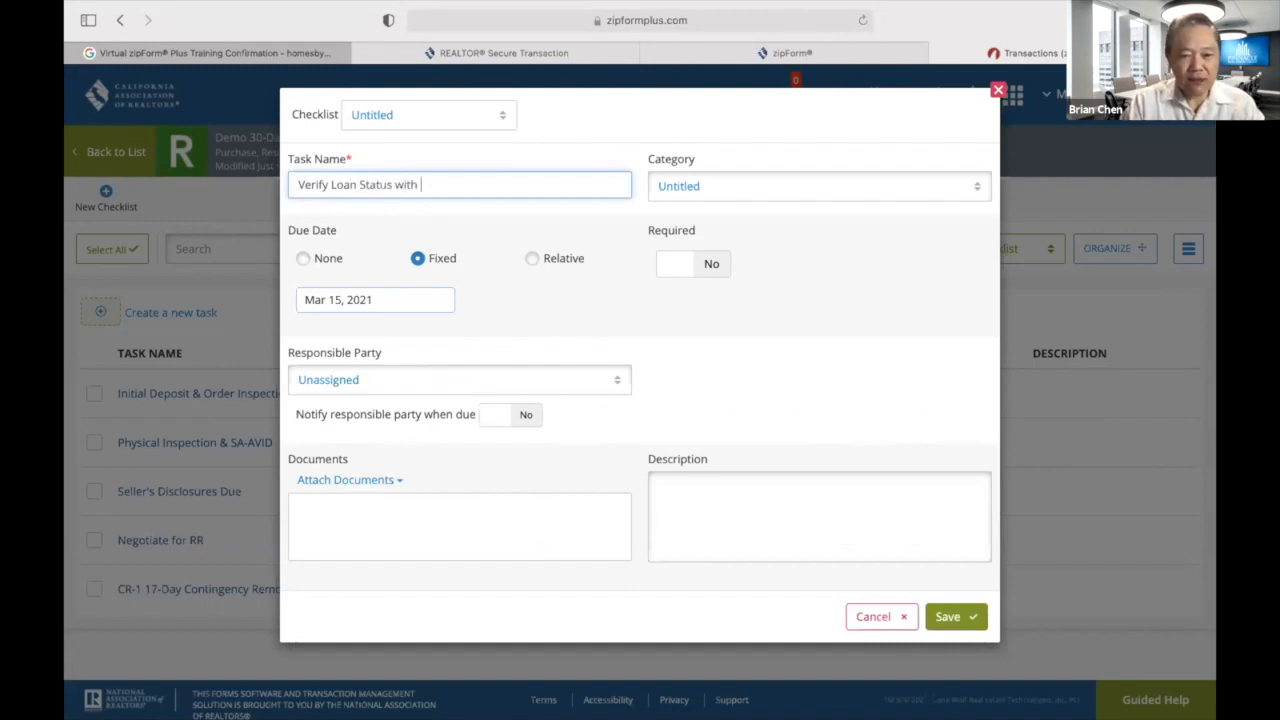
{"action": "type", "text": "Lender"}
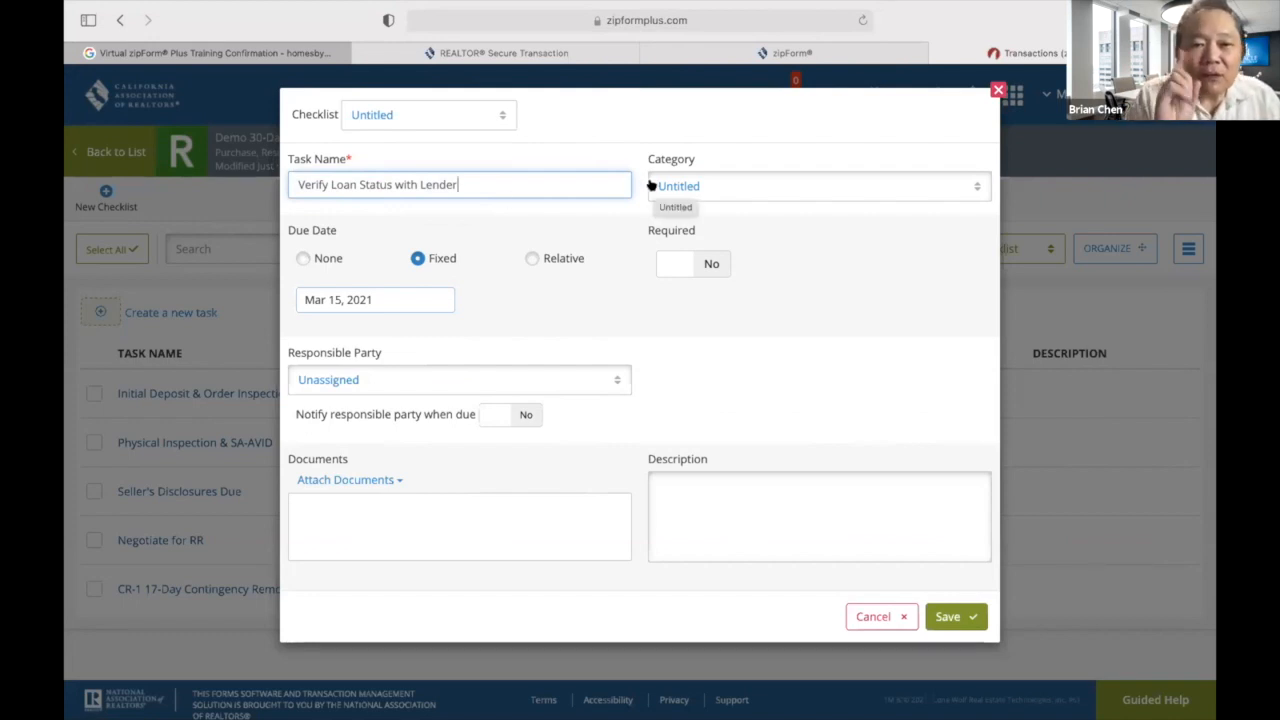
{"action": "left_click", "coordinate": [531, 260]}
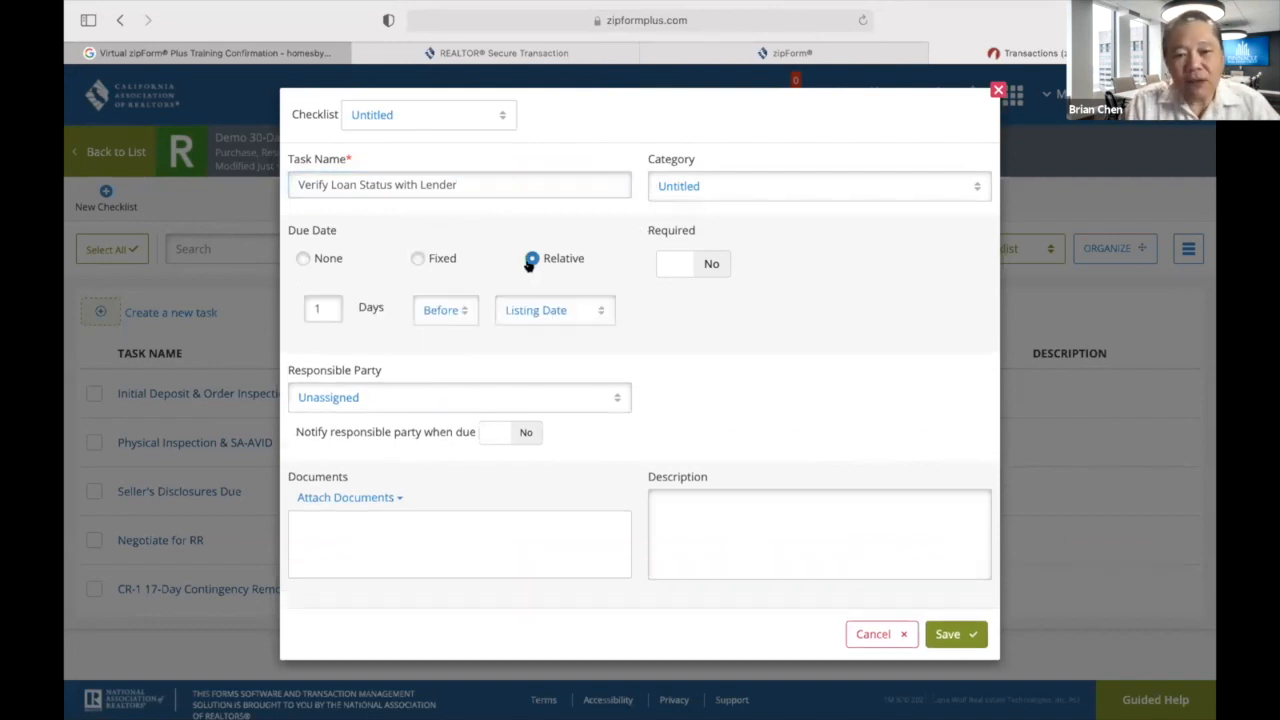
{"action": "left_click", "coordinate": [330, 301]}
{"action": "type", "text": "9"}
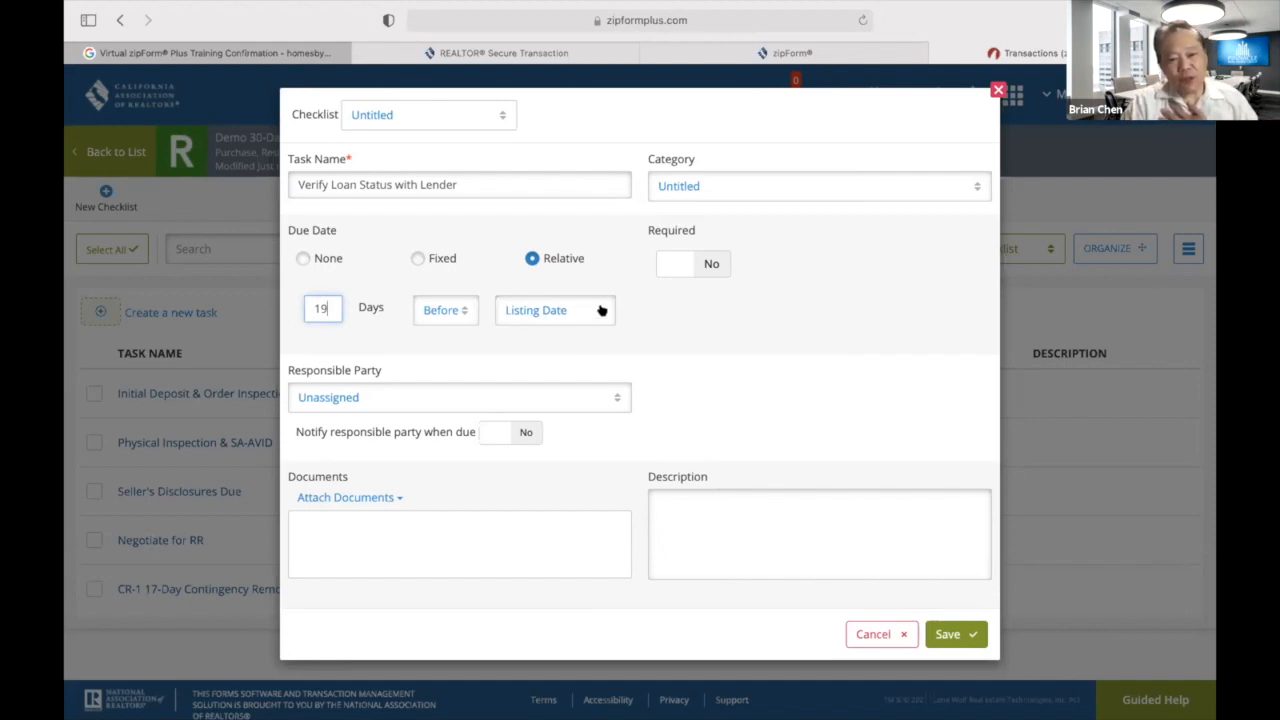
{"action": "left_click", "coordinate": [462, 309]}
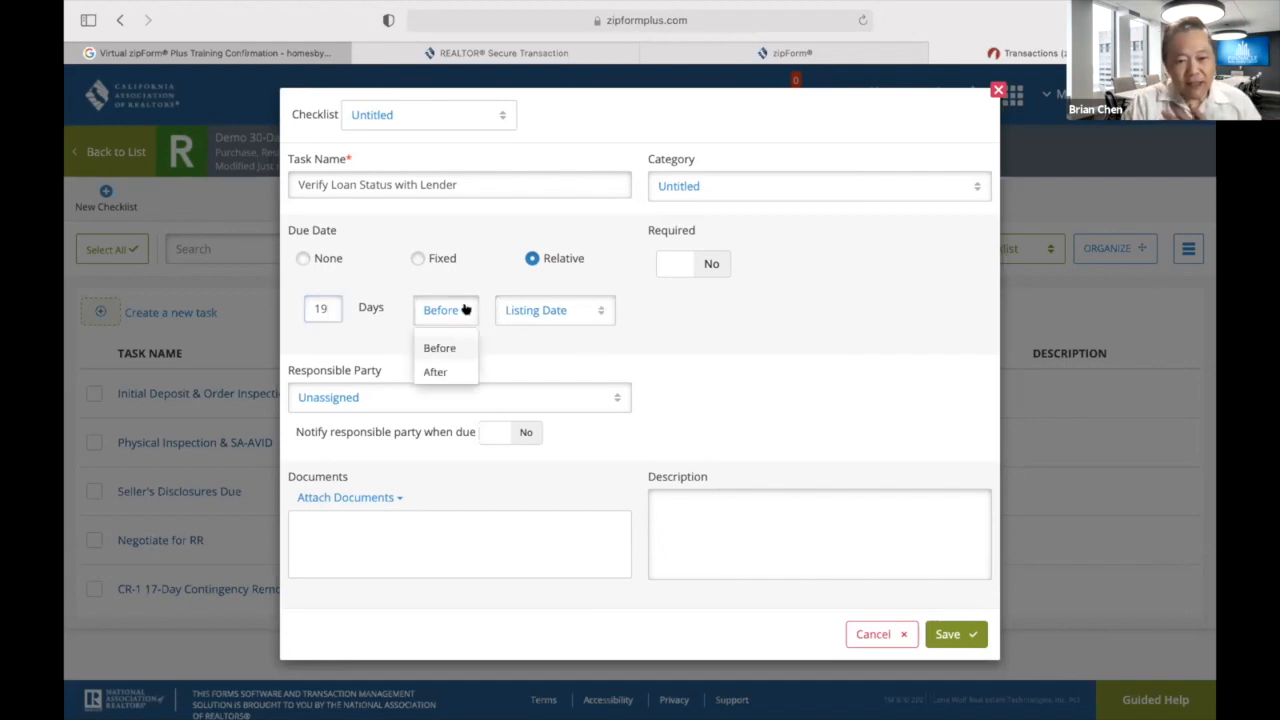
{"action": "left_click", "coordinate": [446, 370]}
{"action": "left_click", "coordinate": [600, 312]}
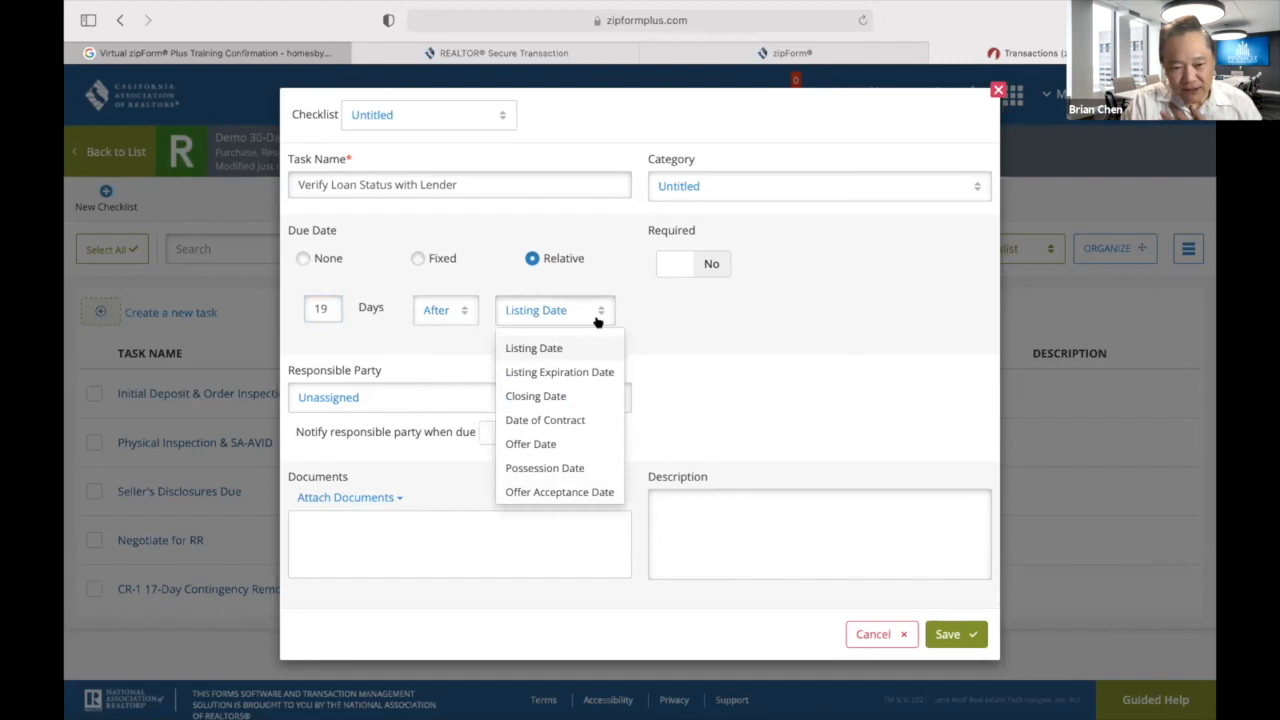
{"action": "left_click", "coordinate": [585, 491]}
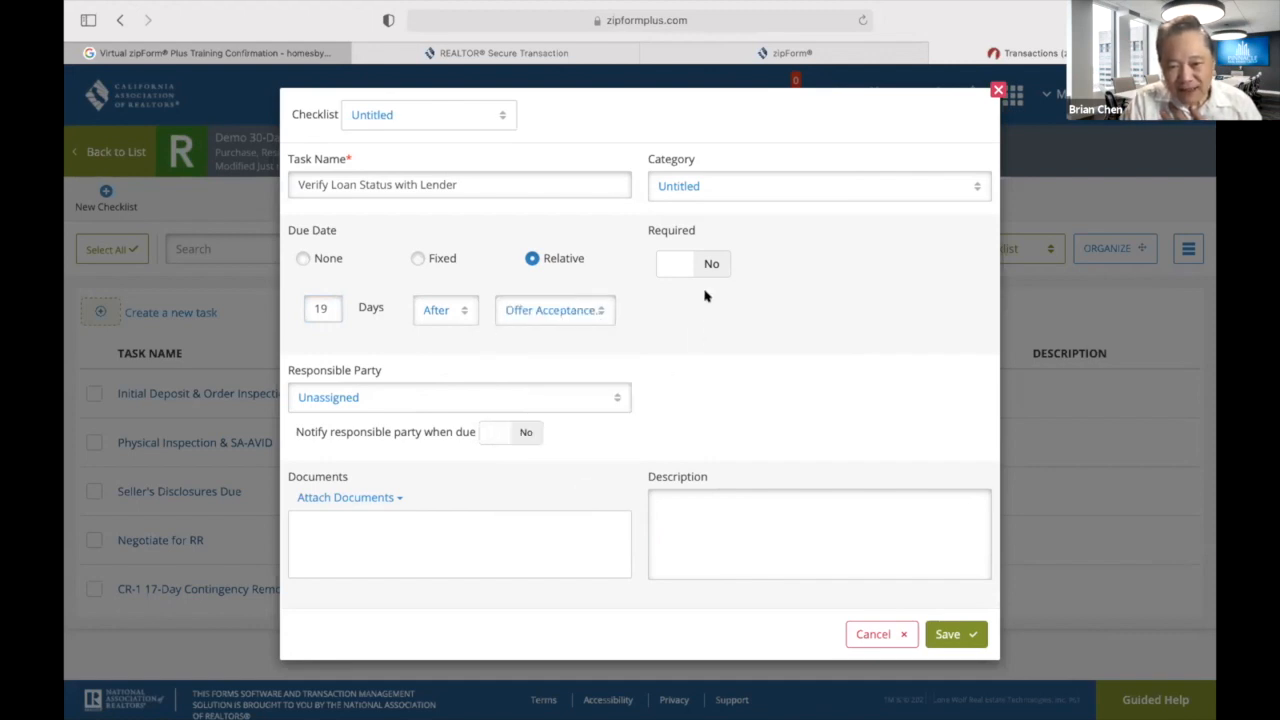
Mark the loan status task required, notify the Selling Agent as responsible party, and save.
{"action": "left_click", "coordinate": [706, 265]}
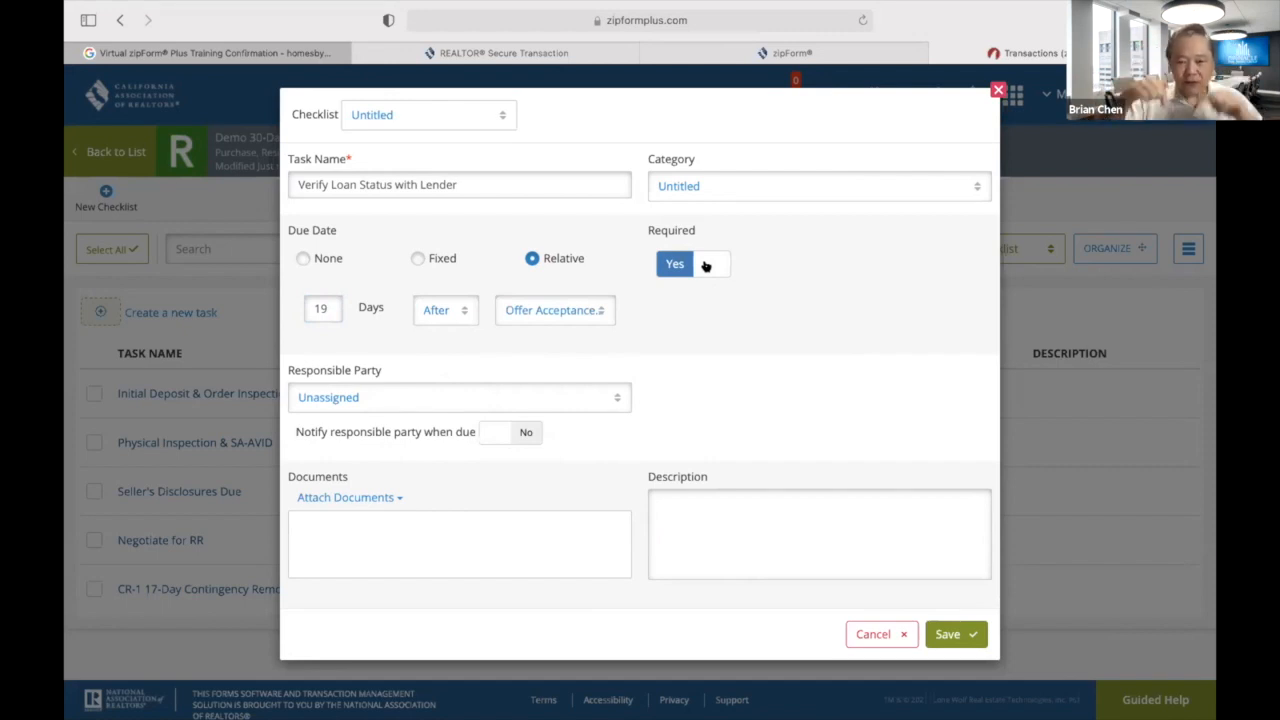
{"action": "left_click", "coordinate": [622, 397]}
{"action": "left_click", "coordinate": [308, 218]}
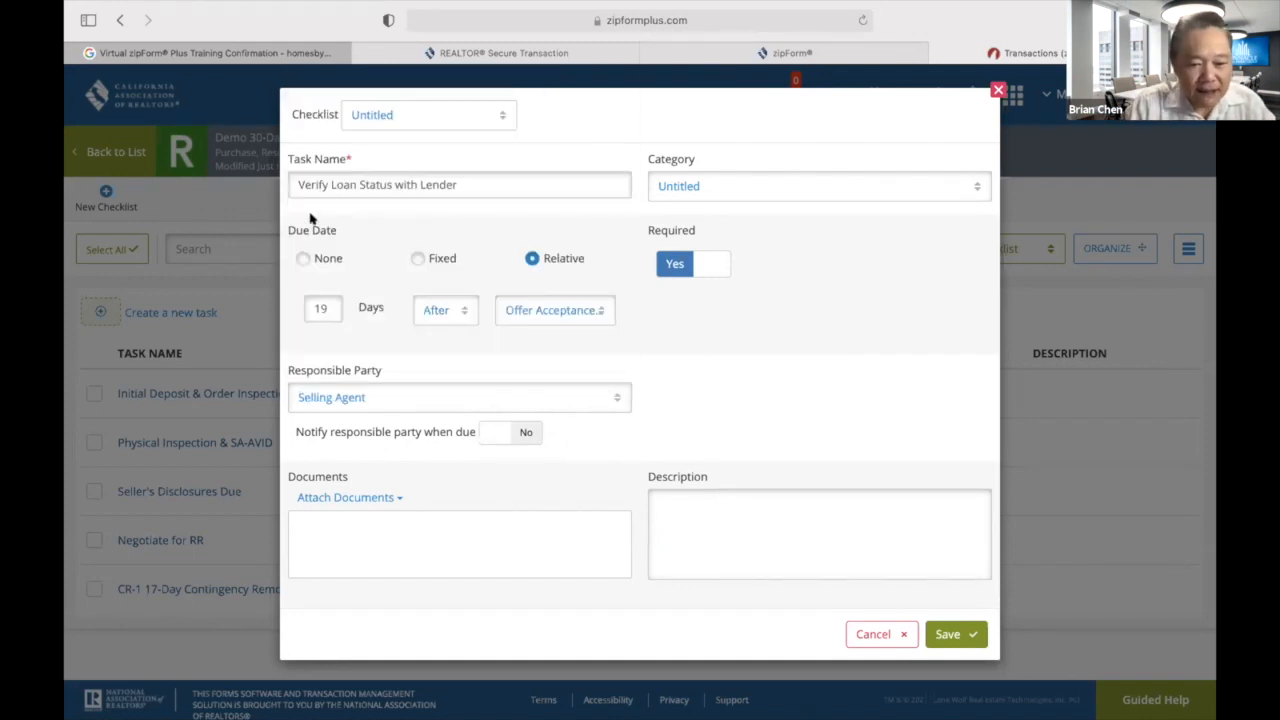
{"action": "left_click", "coordinate": [527, 436]}
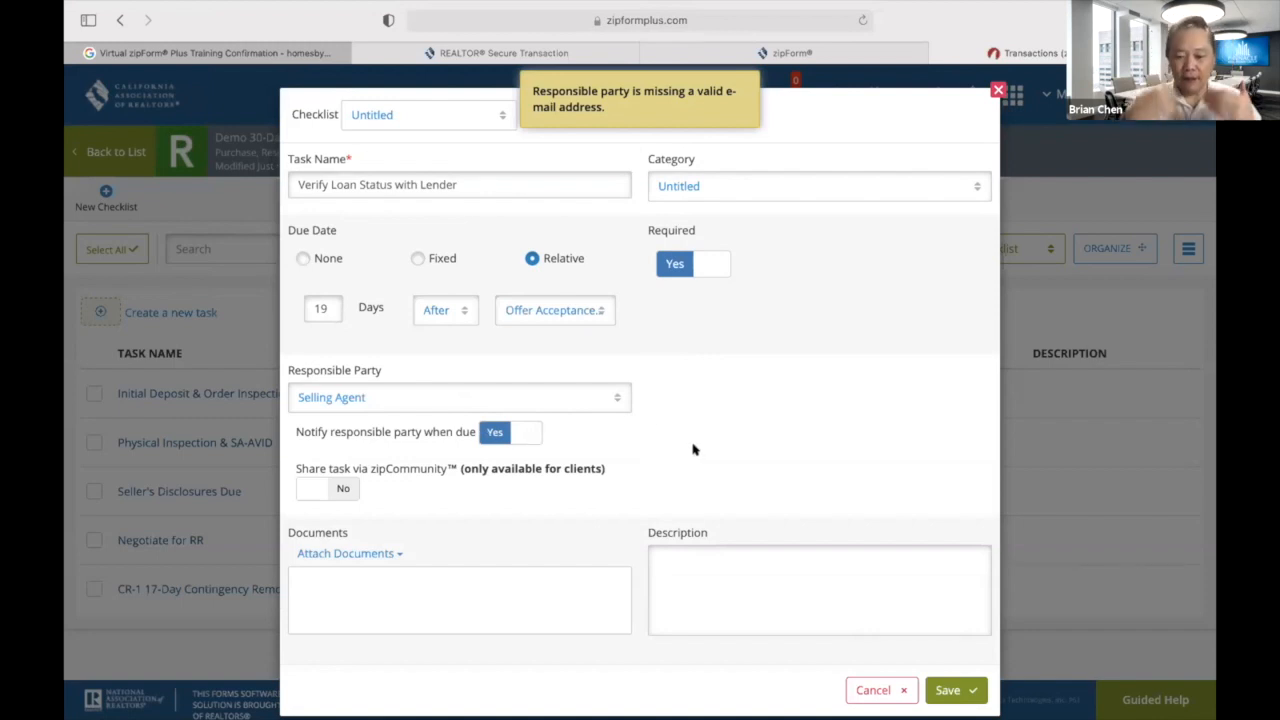
{"action": "left_click", "coordinate": [948, 690]}
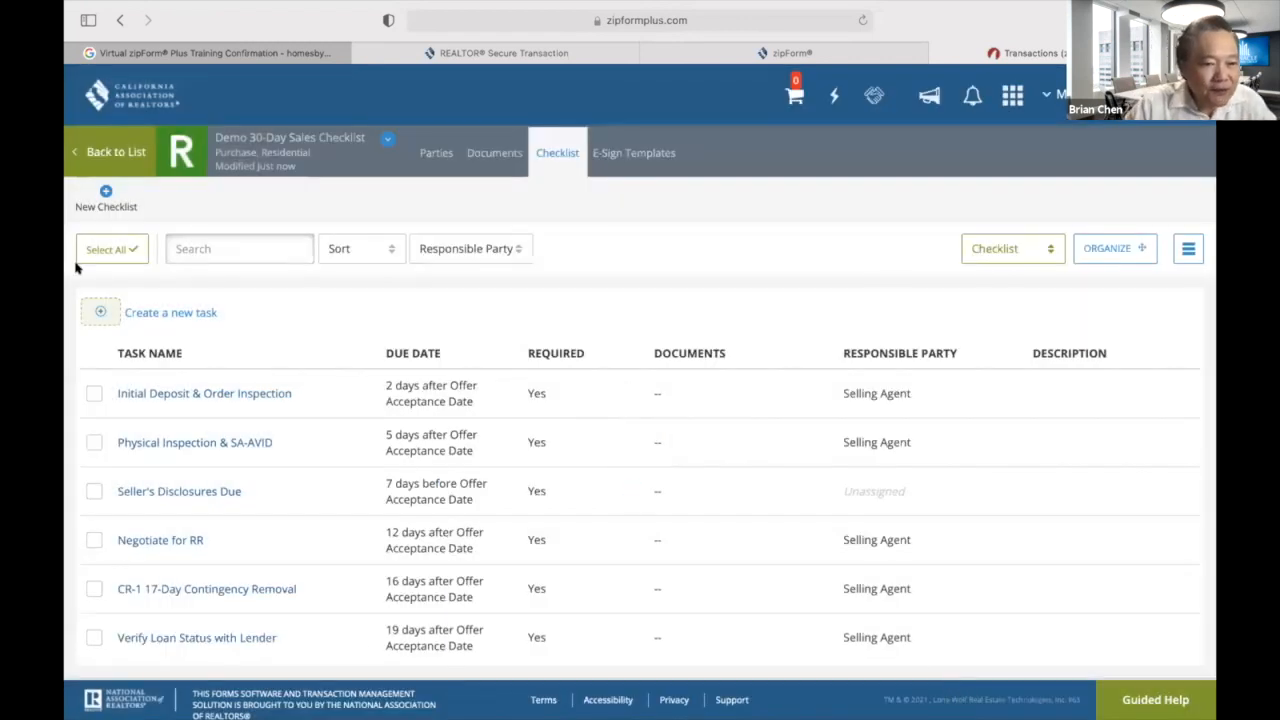
Create a required task 'CR-2 Remove ALL Contingencies' due 21 days after Offer Acceptance Date.
{"action": "left_click", "coordinate": [102, 310]}
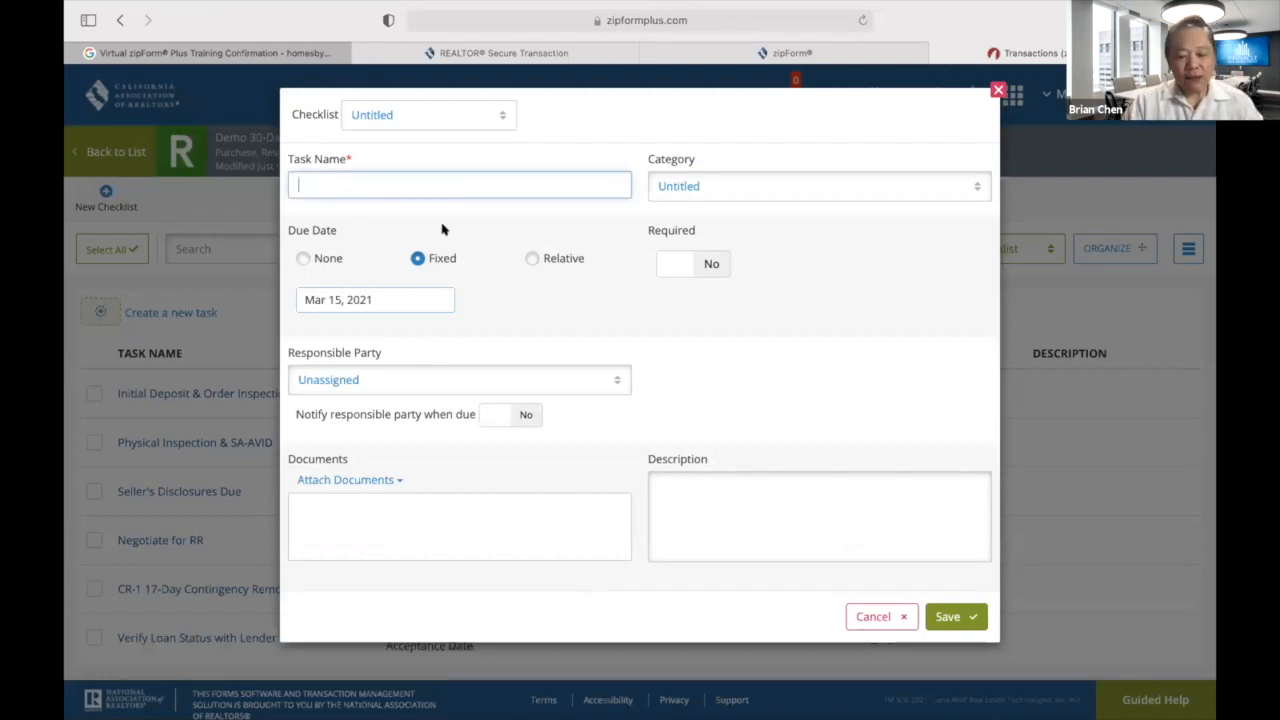
{"action": "type", "text": "C"}
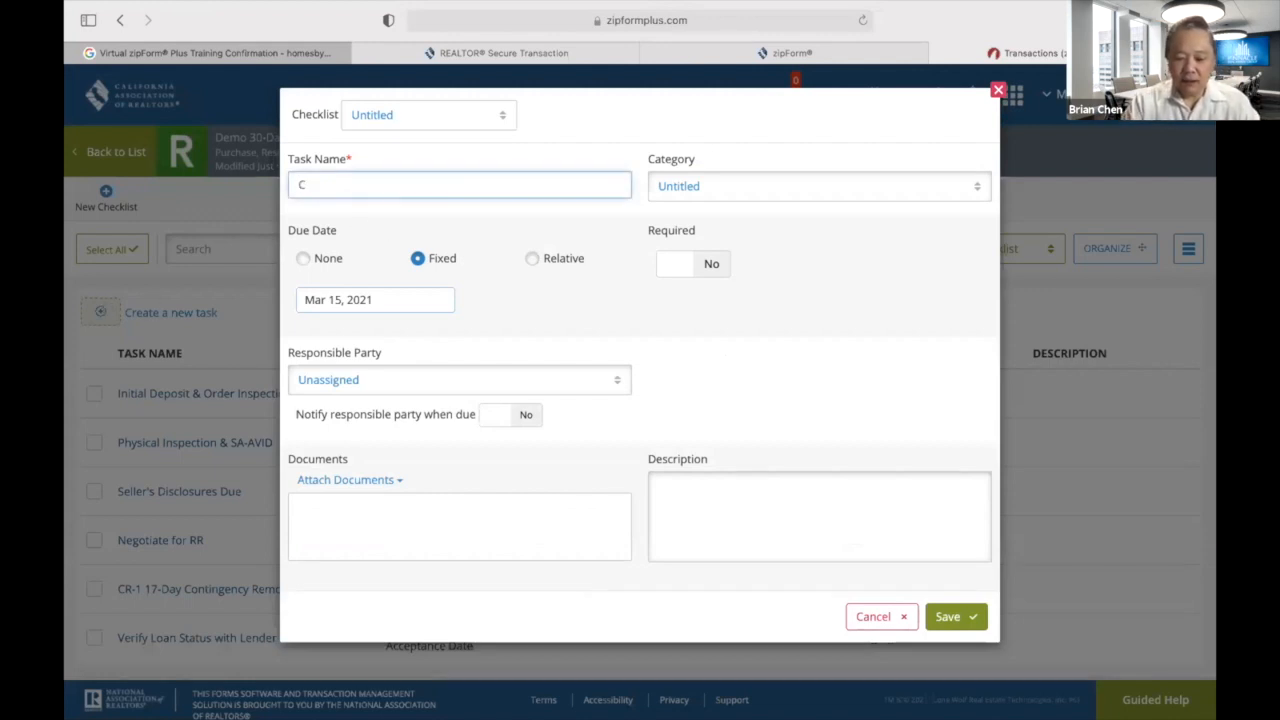
{"action": "type", "text": "R-2"}
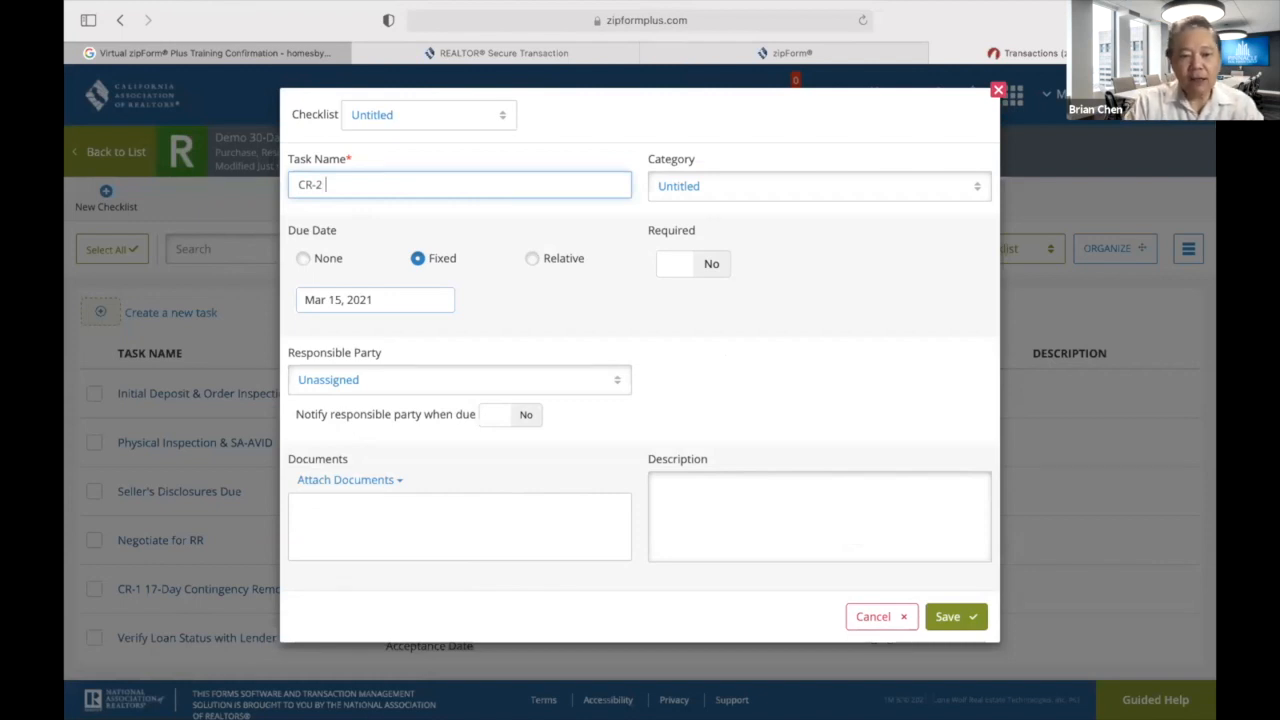
{"action": "type", "text": " Remove"}
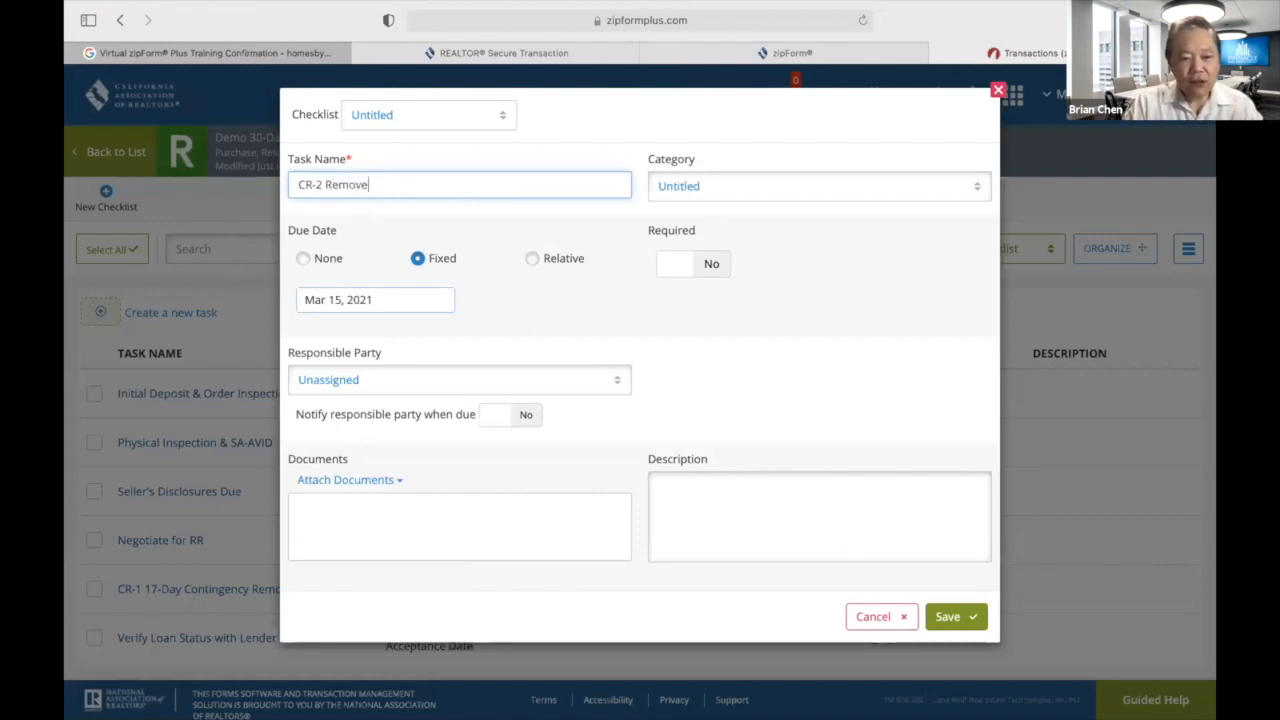
{"action": "type", "text": " ALL C"}
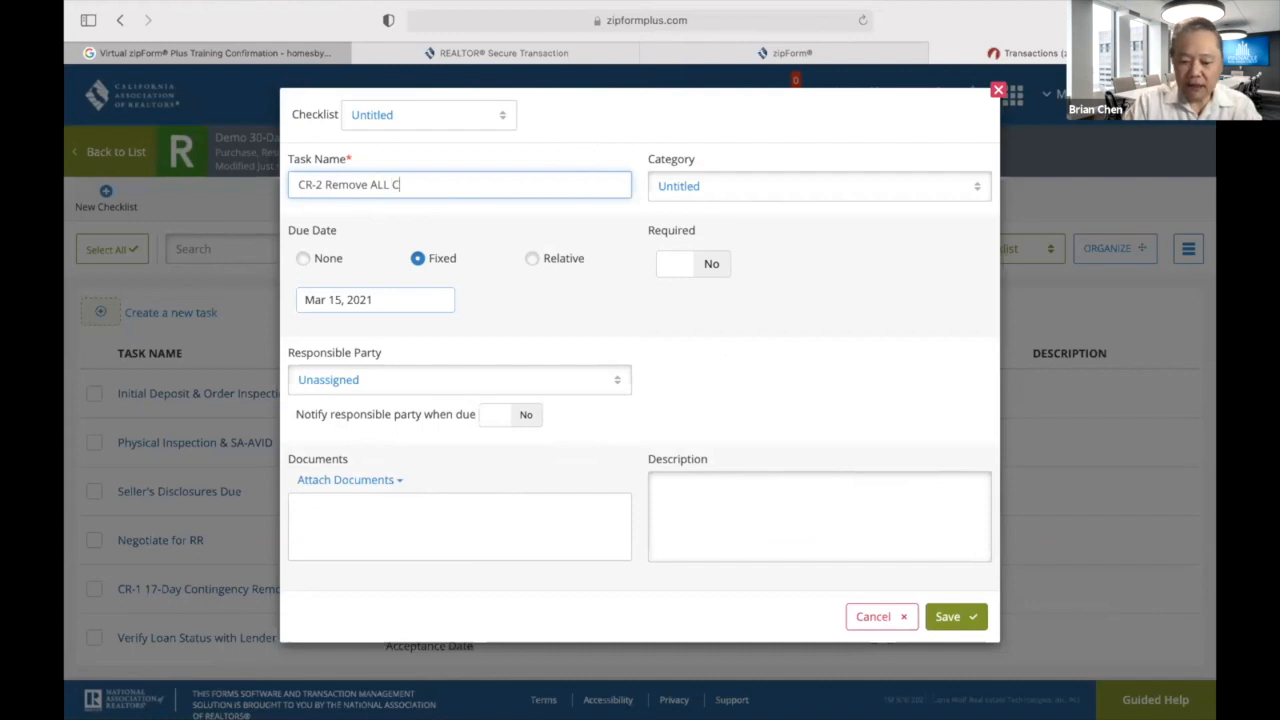
{"action": "type", "text": "ontin"}
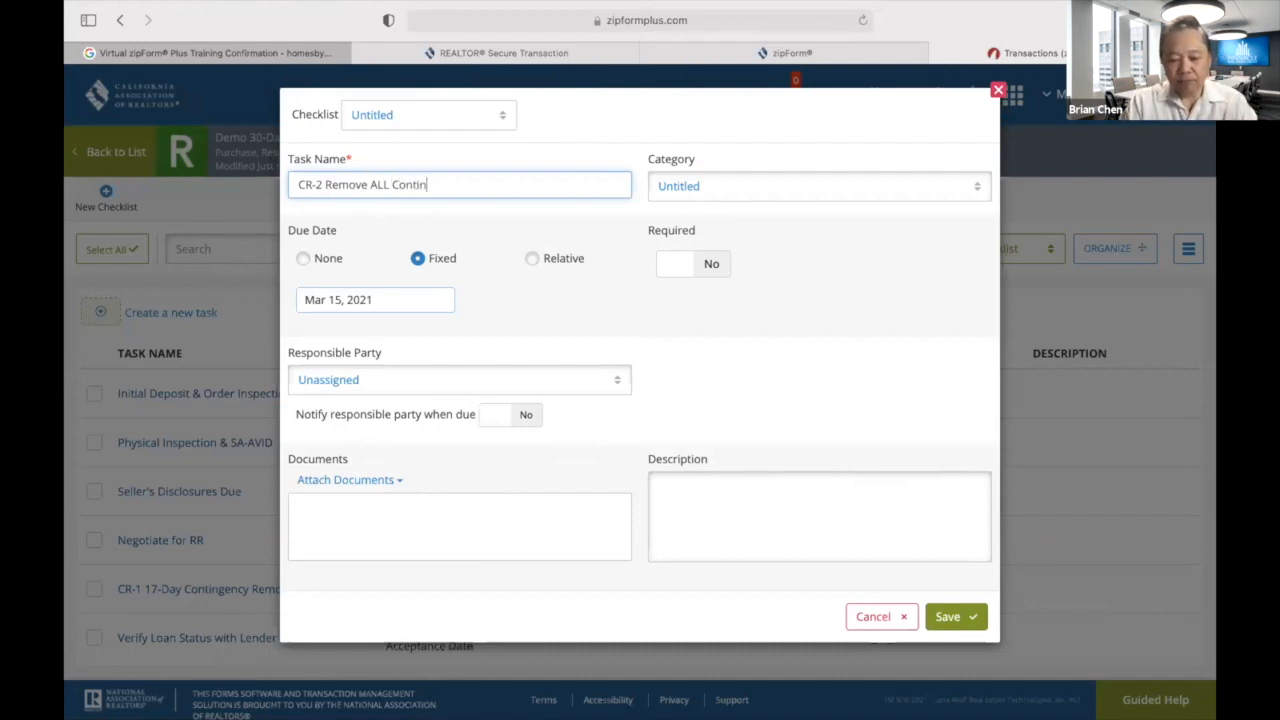
{"action": "type", "text": "gencies"}
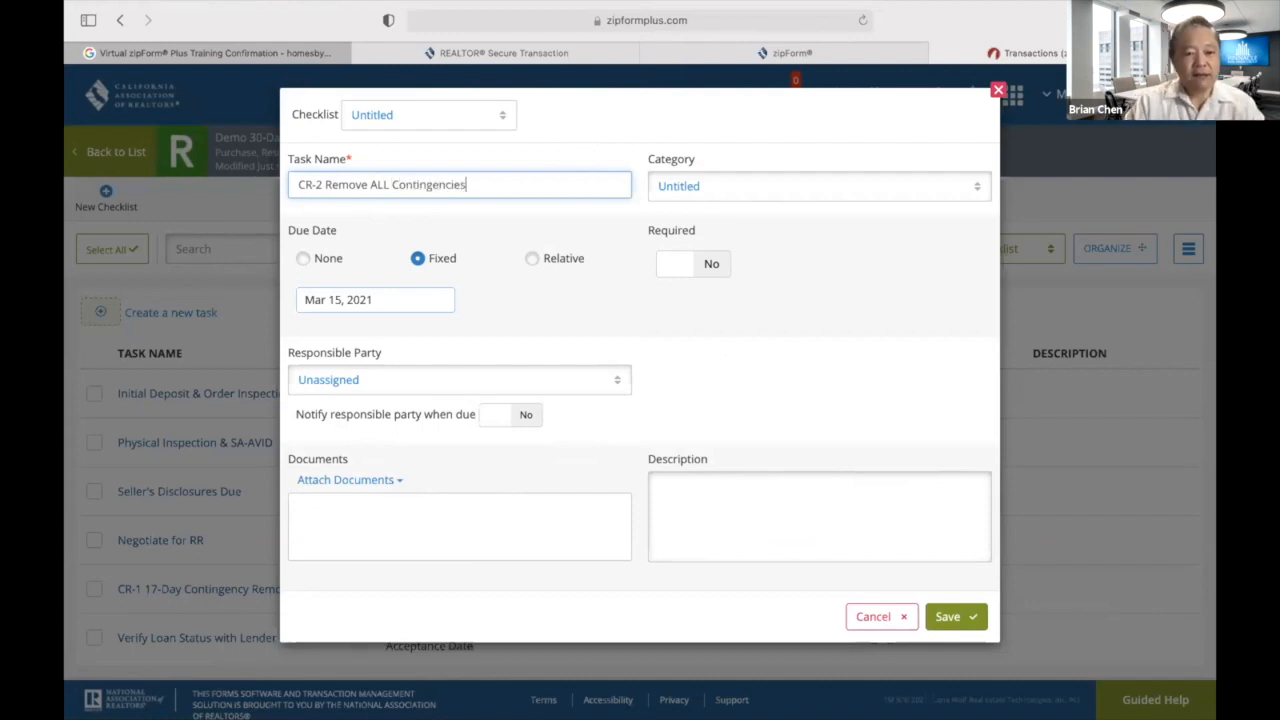
{"action": "left_click", "coordinate": [528, 258]}
{"action": "left_click", "coordinate": [705, 263]}
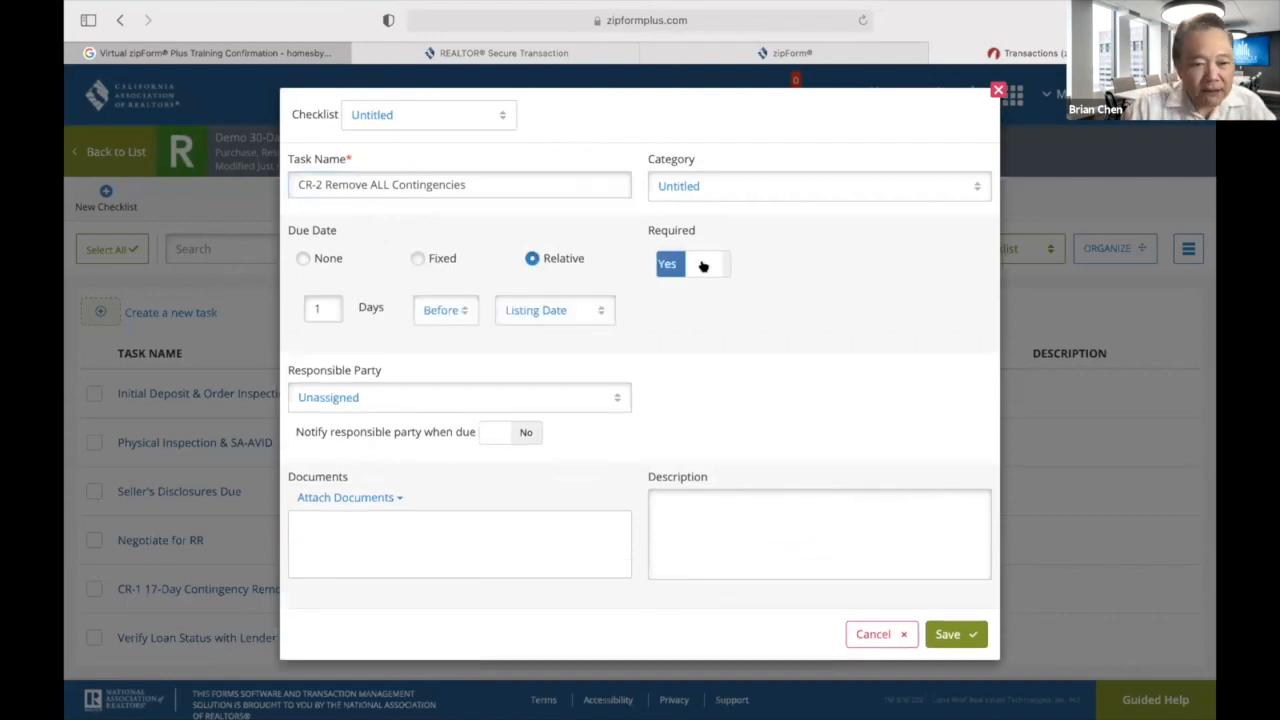
{"action": "left_click", "coordinate": [315, 308]}
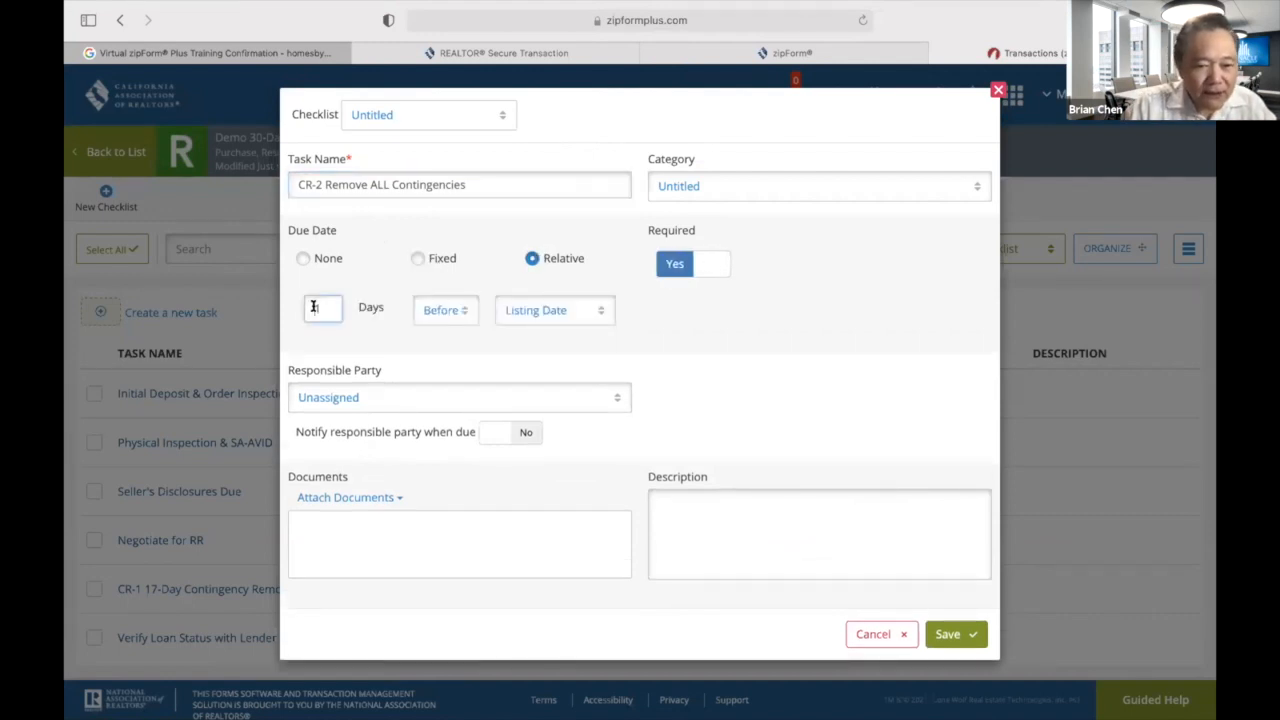
{"action": "type", "text": "2"}
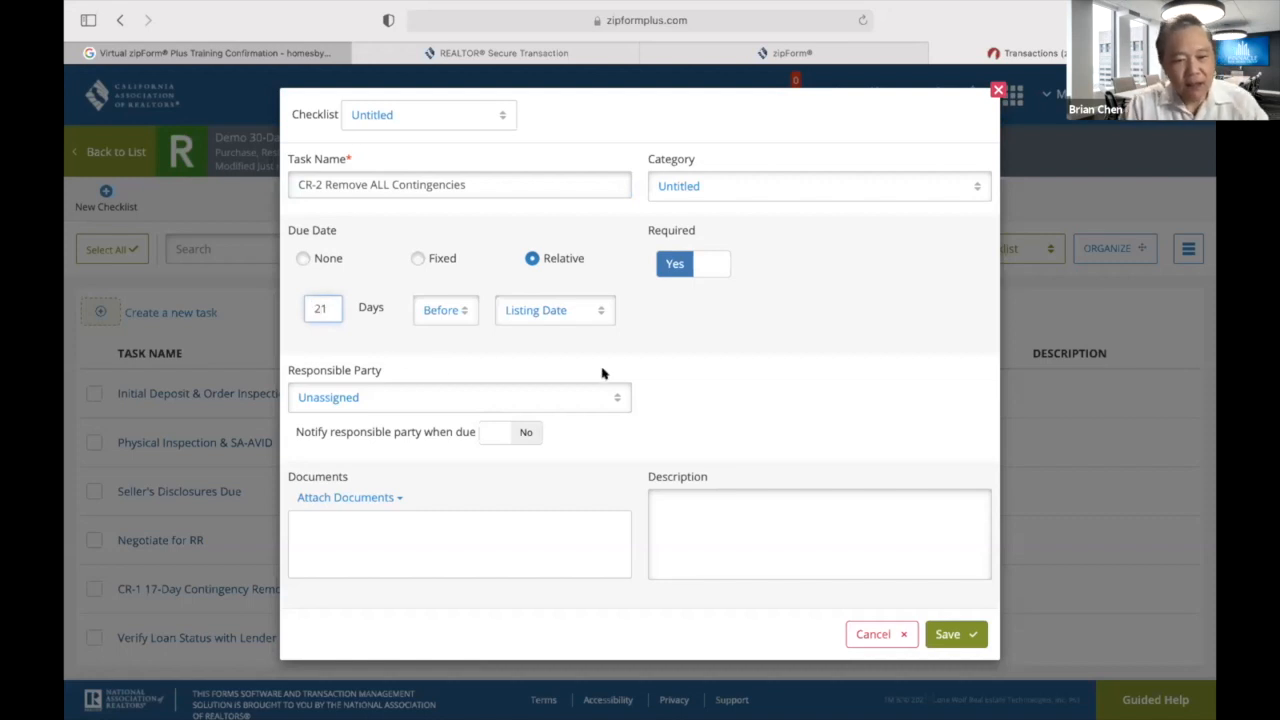
{"action": "left_click", "coordinate": [461, 313]}
{"action": "left_click", "coordinate": [438, 371]}
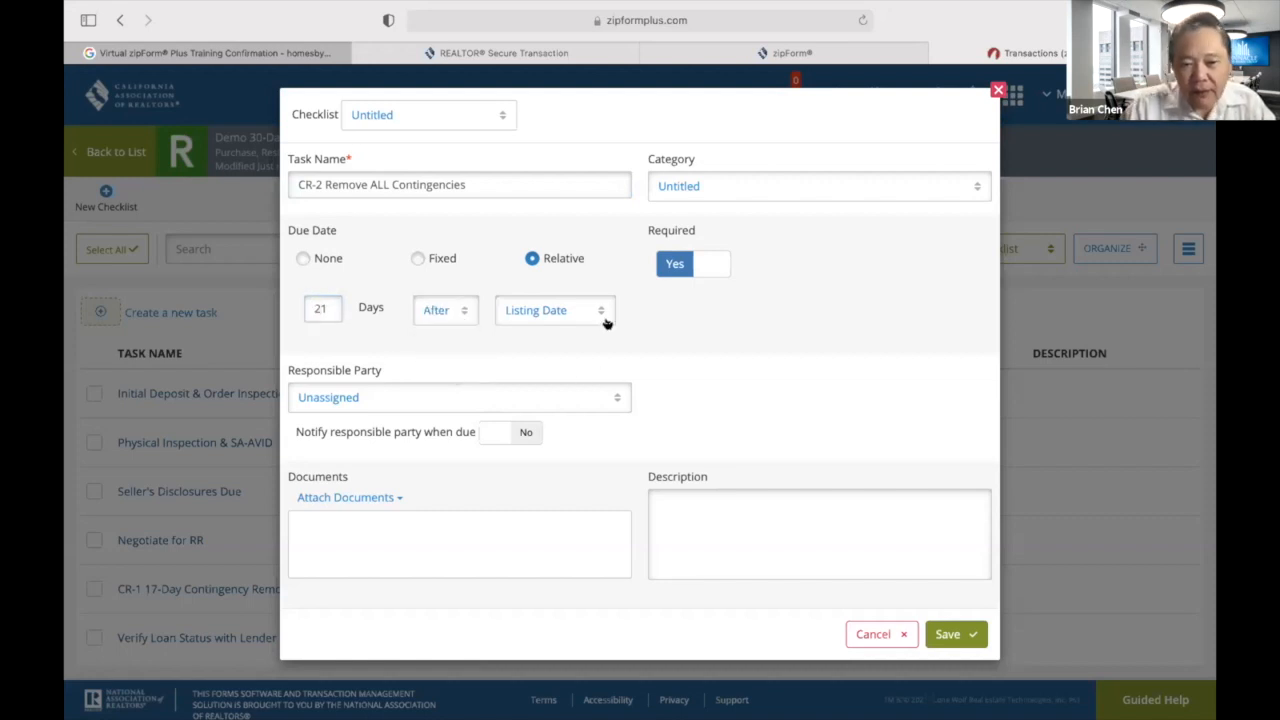
{"action": "left_click", "coordinate": [602, 316]}
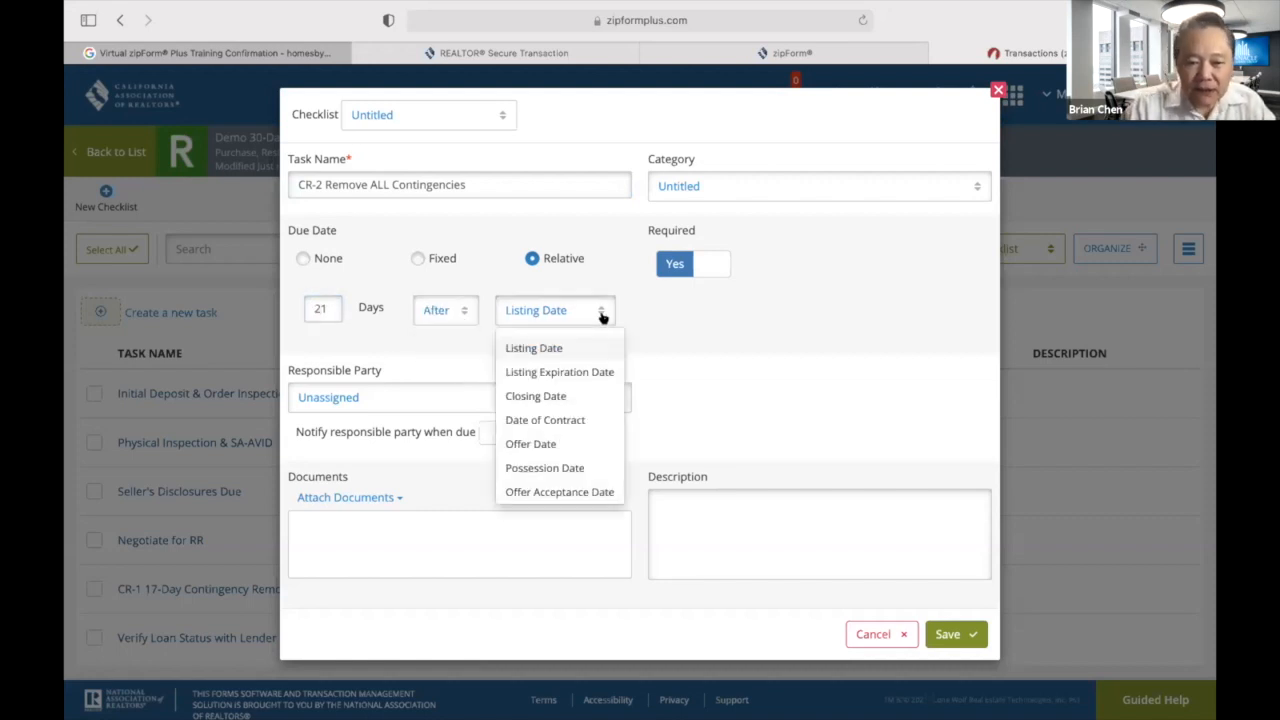
{"action": "left_click", "coordinate": [590, 494]}
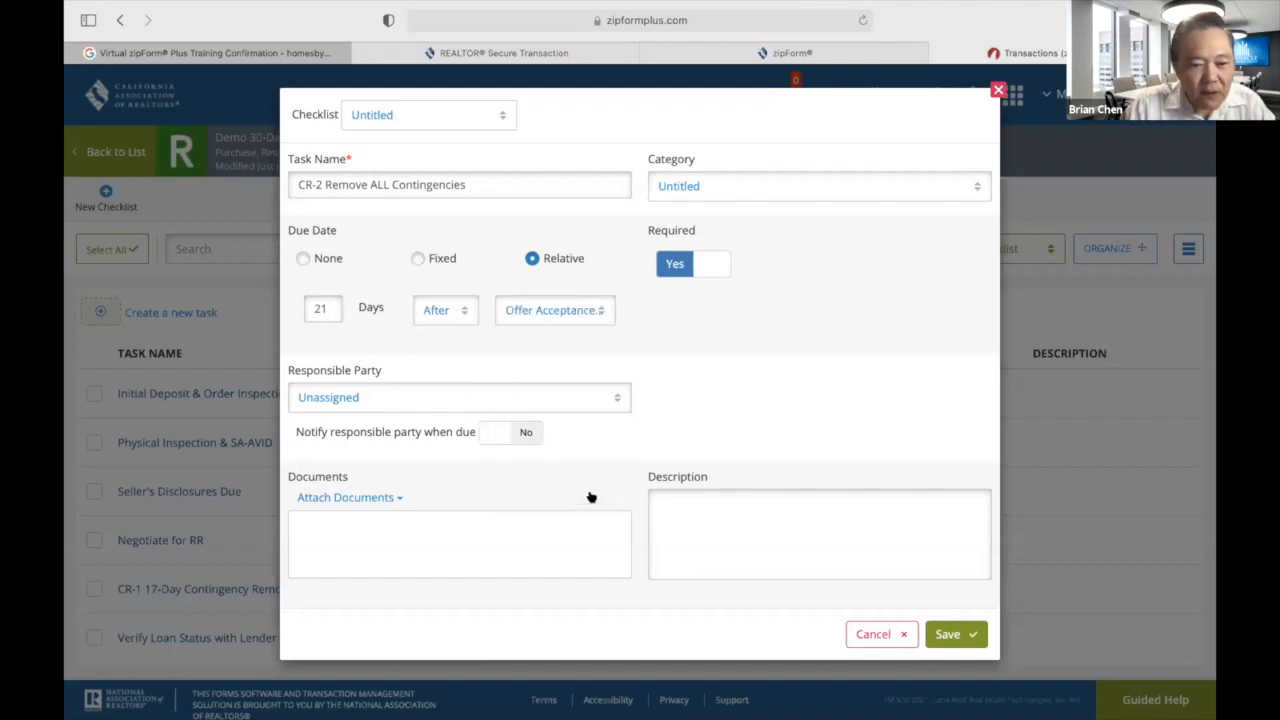
Assign the CR-2 task to the Selling Agent with notification and save it.
{"action": "left_click", "coordinate": [614, 399]}
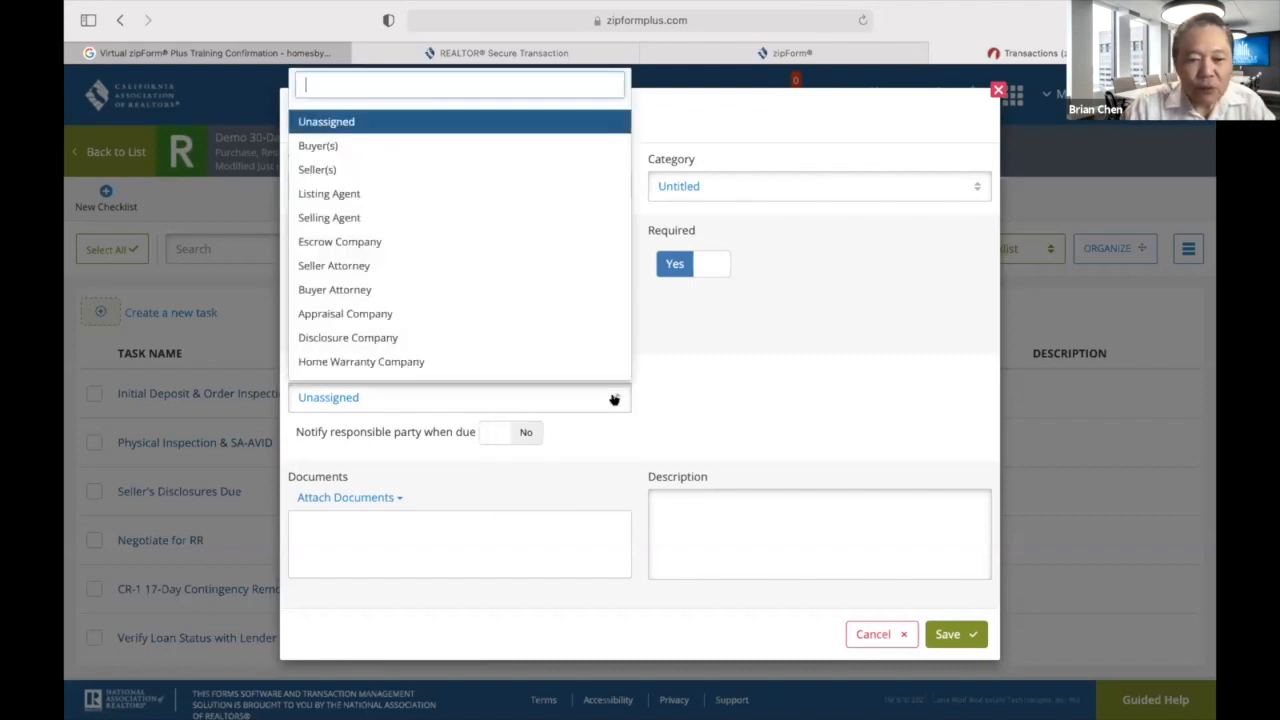
{"action": "left_click", "coordinate": [338, 219]}
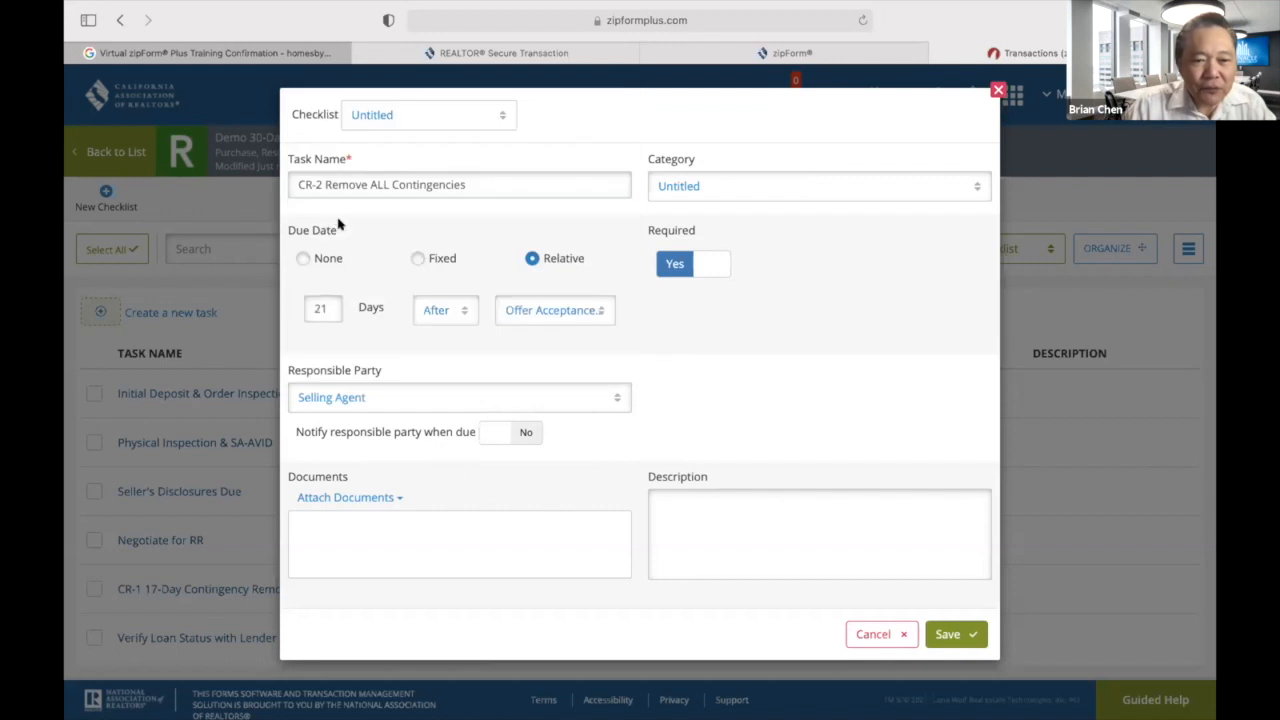
{"action": "left_click", "coordinate": [523, 437]}
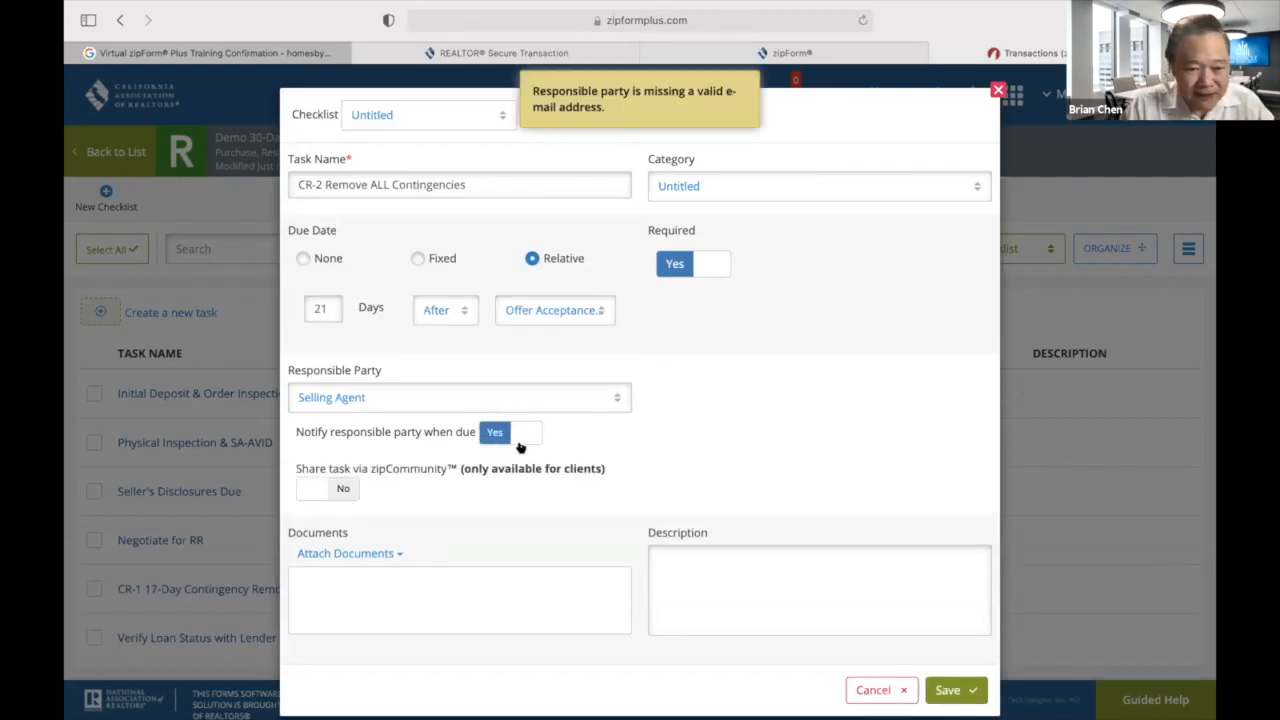
{"action": "left_click", "coordinate": [955, 690]}
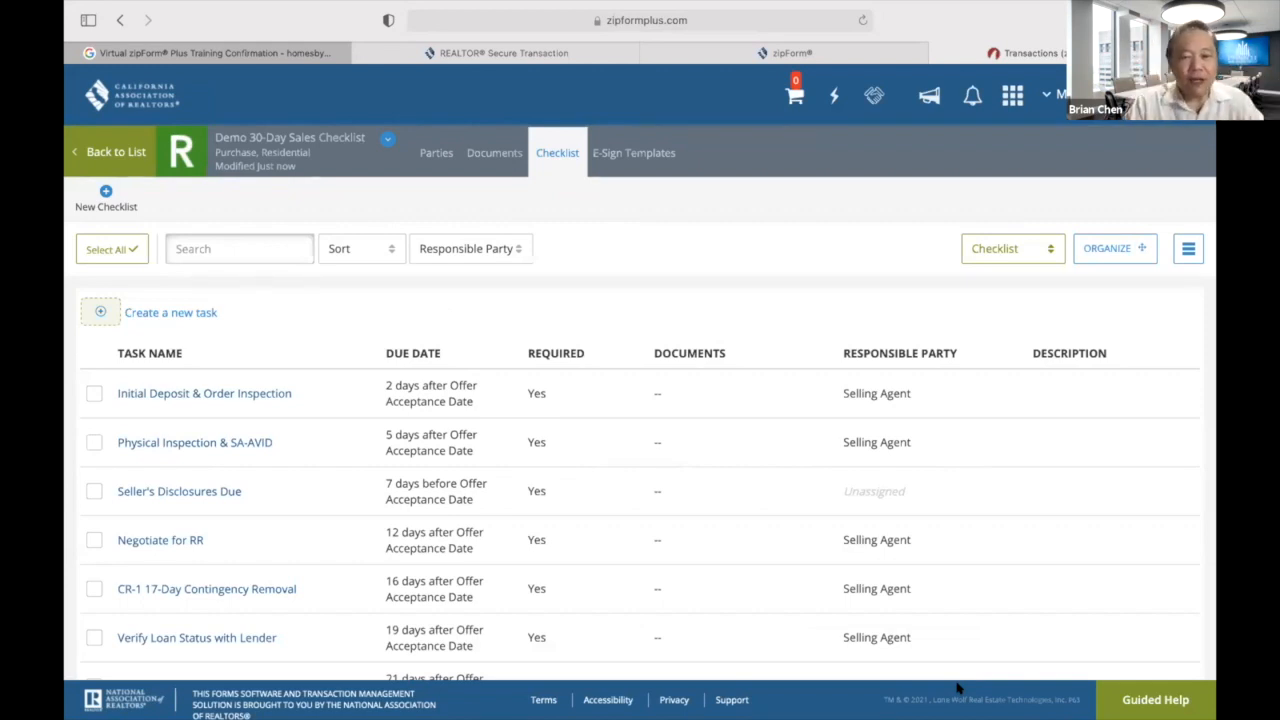
{"action": "scroll", "coordinate": [700, 450], "scroll_direction": "down", "scroll_amount": 2}
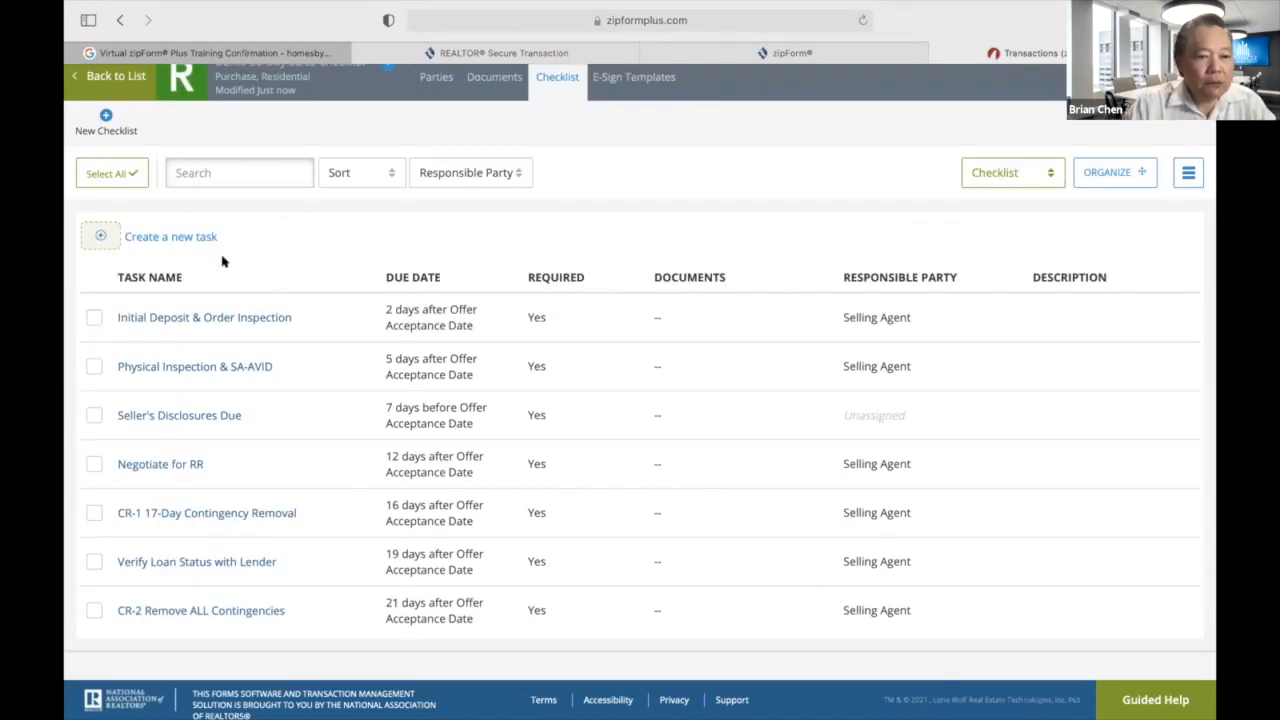
Create a required 'VP & Order Loan Docs' task due 5 days before the Closing Date.
{"action": "left_click", "coordinate": [97, 238]}
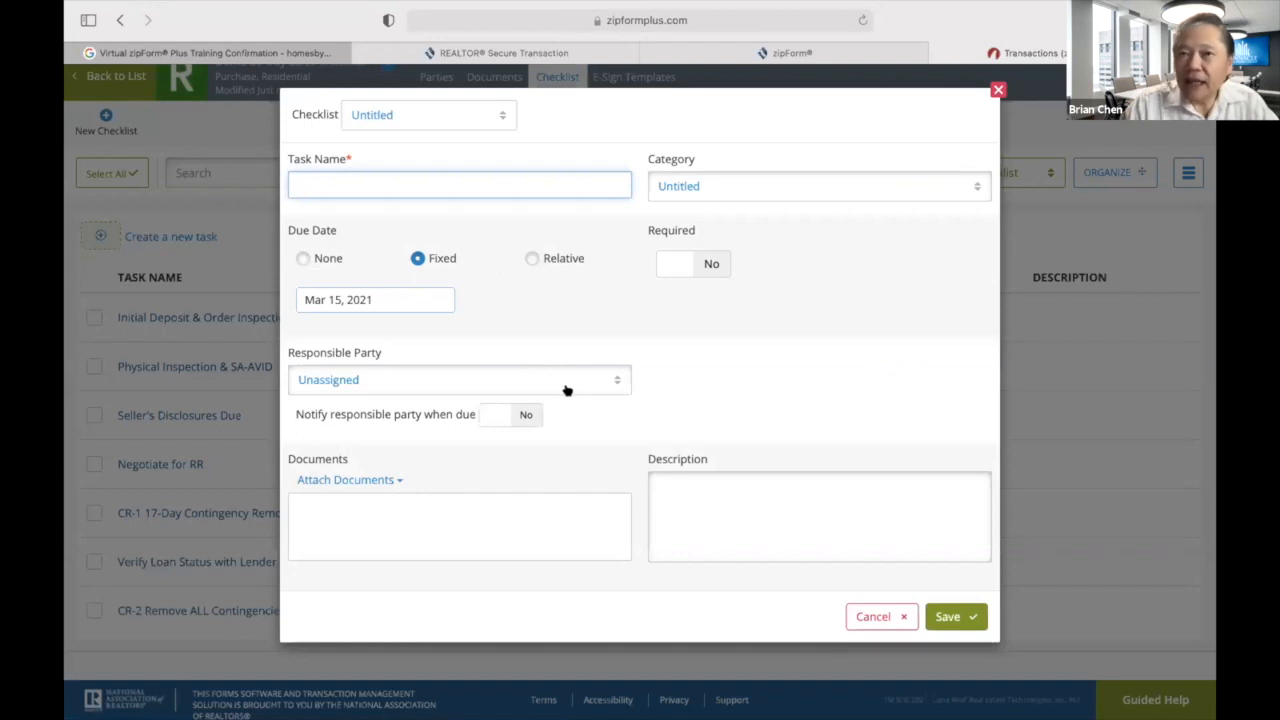
{"action": "type", "text": "V"}
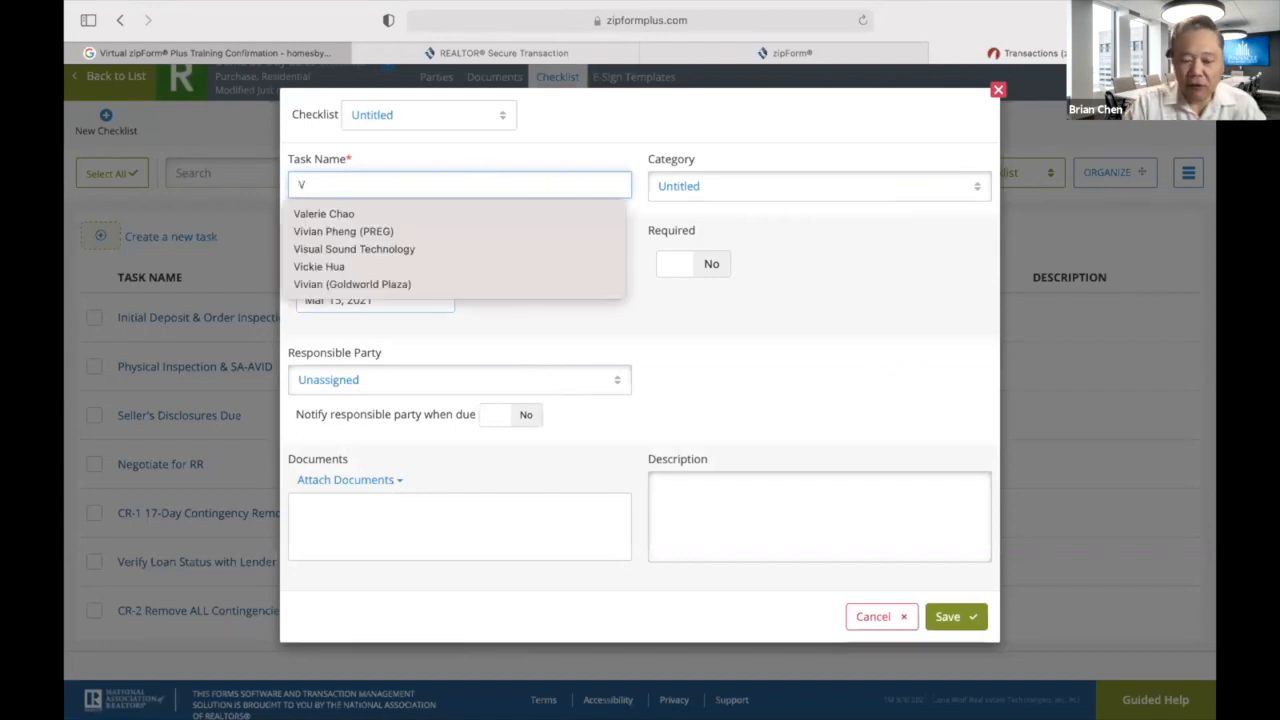
{"action": "type", "text": "P"}
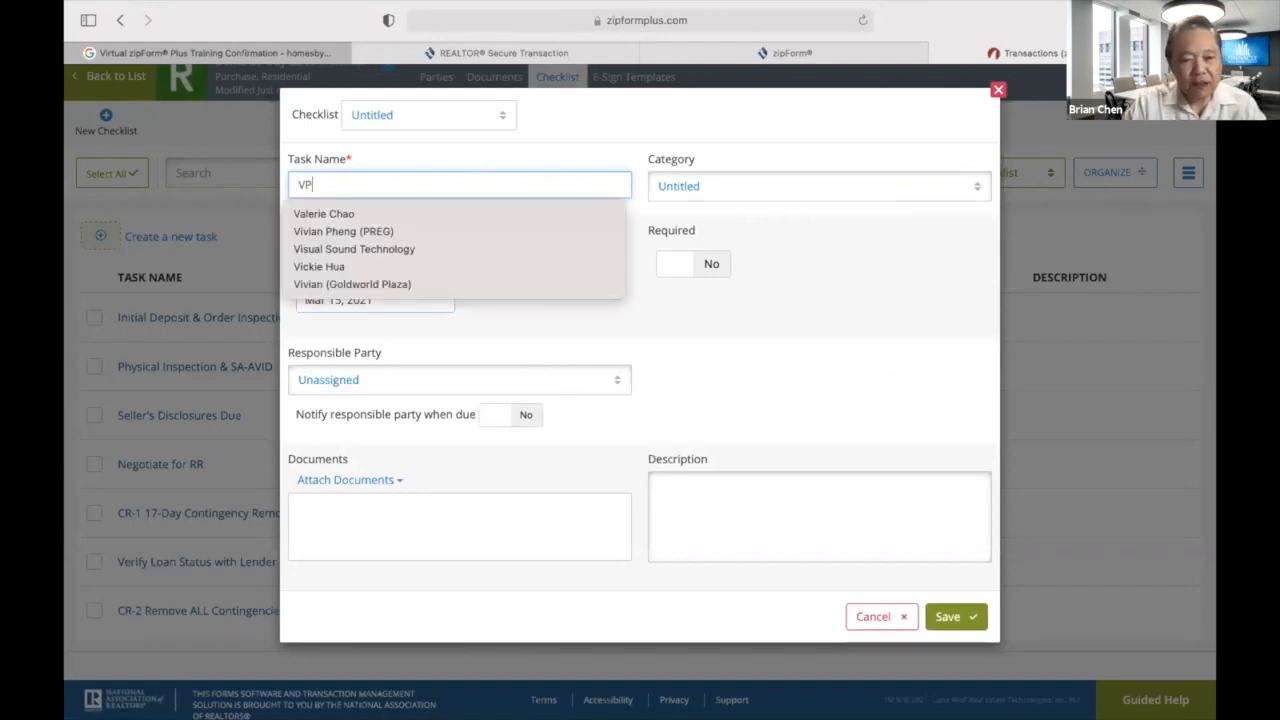
{"action": "type", "text": " & Order Loan Docs"}
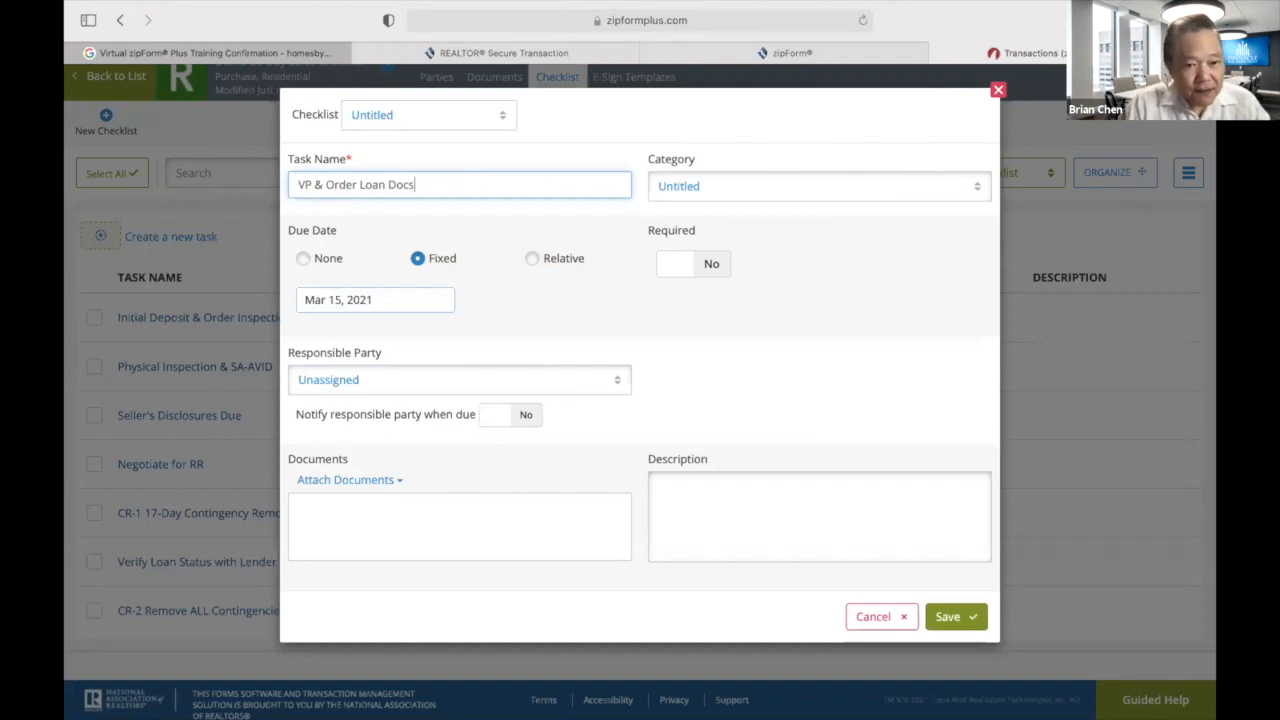
{"action": "left_click", "coordinate": [536, 255]}
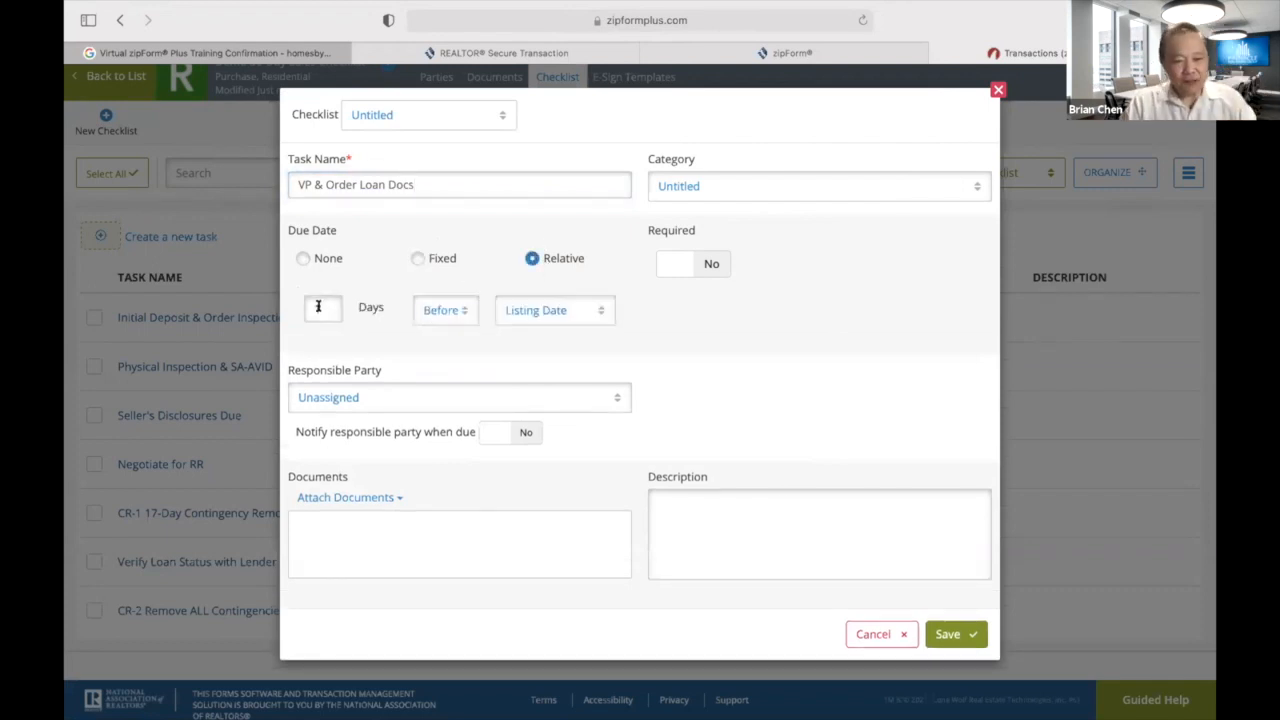
{"action": "double_click", "coordinate": [317, 307]}
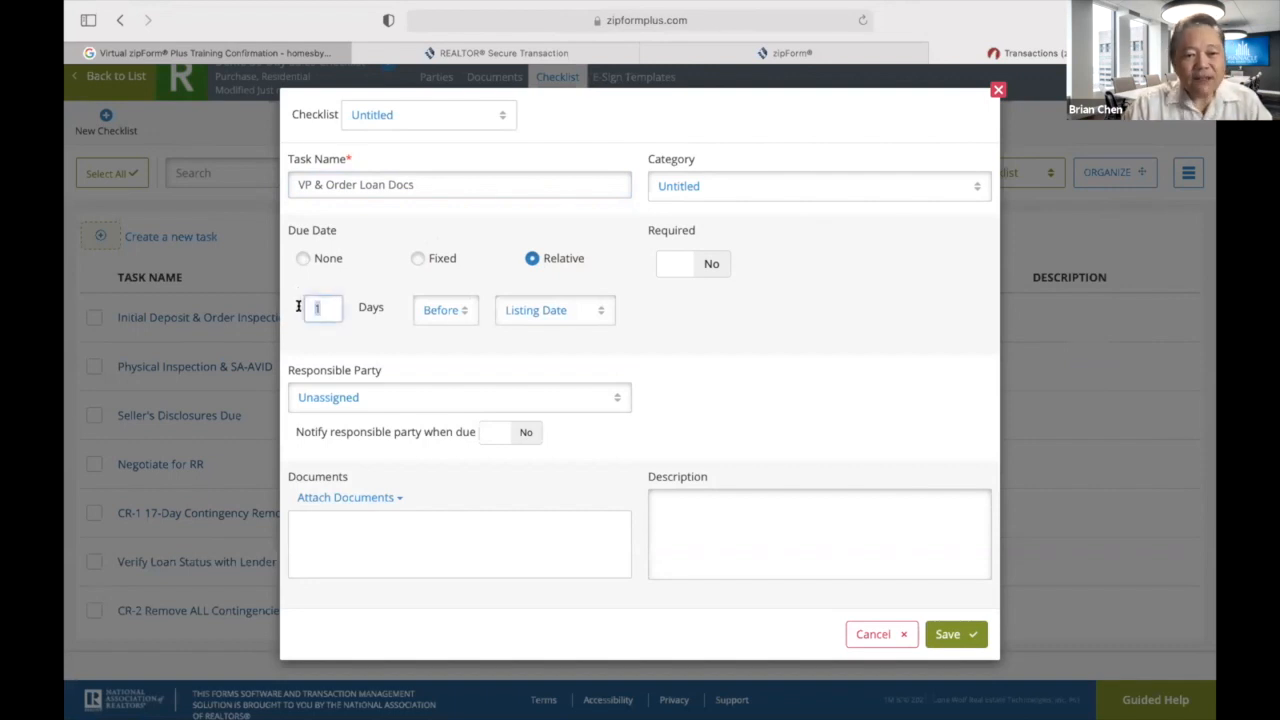
{"action": "type", "text": "5"}
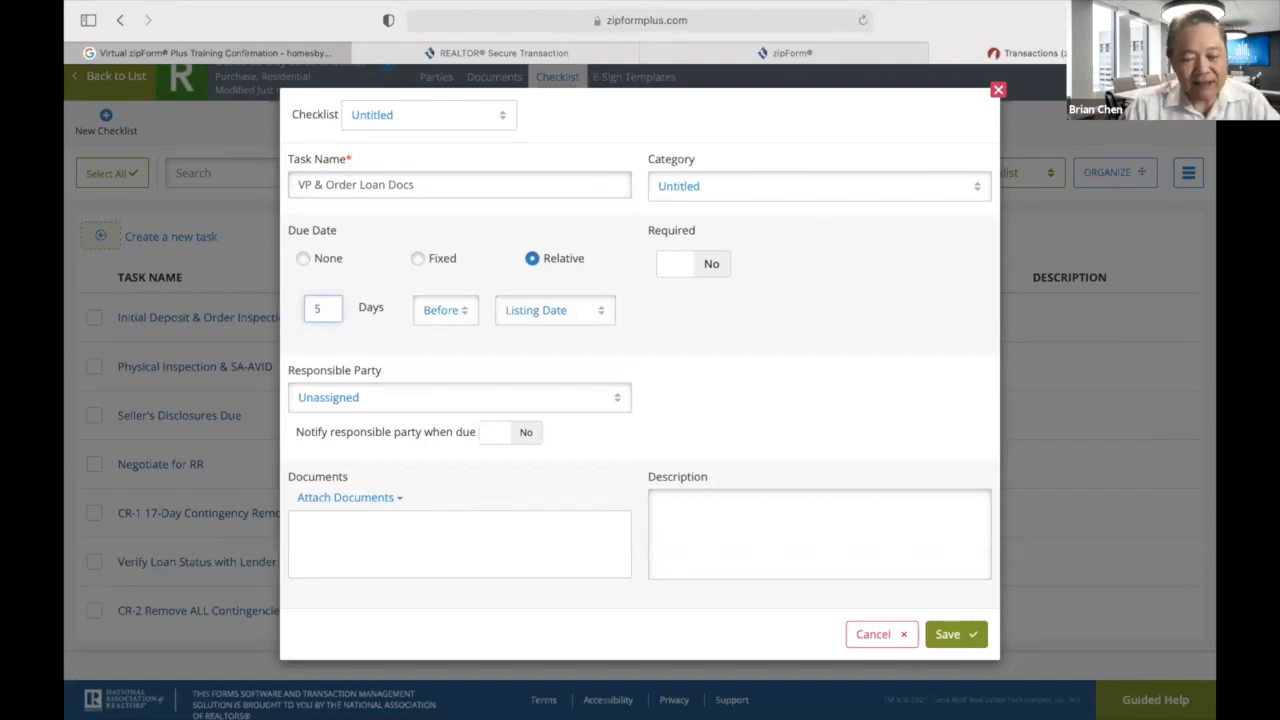
{"action": "left_click", "coordinate": [599, 311]}
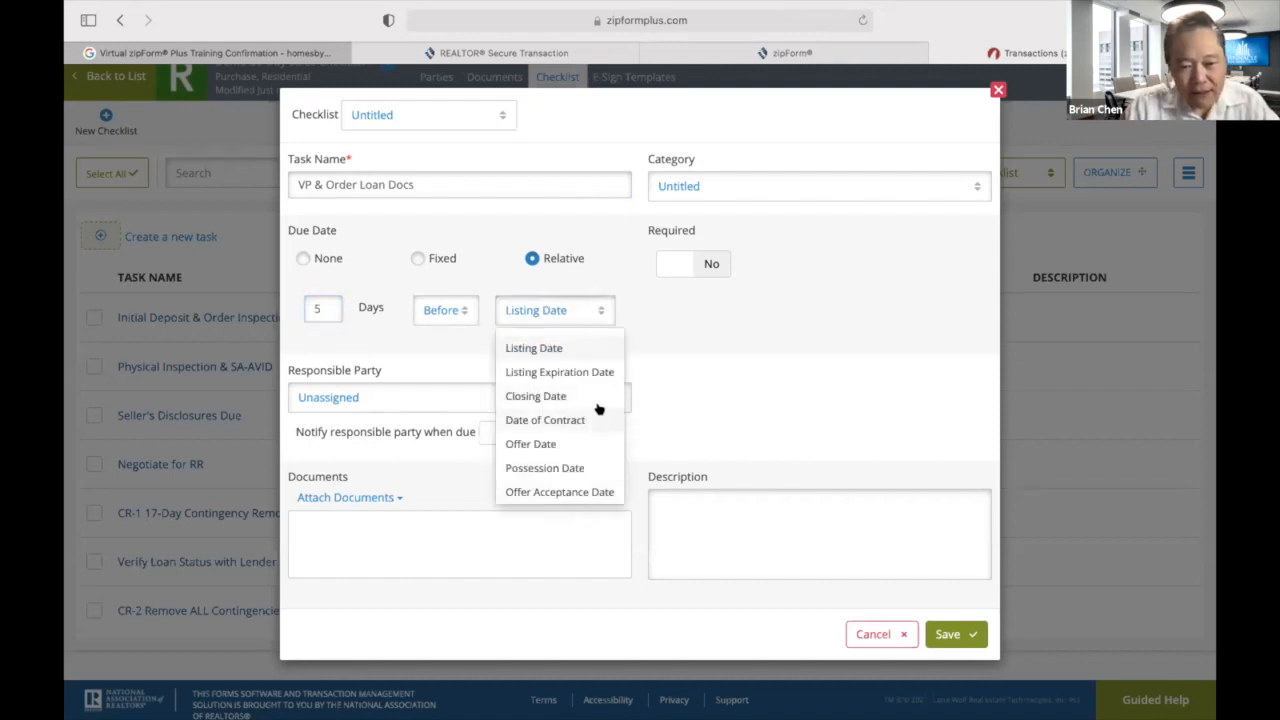
{"action": "left_click", "coordinate": [560, 398]}
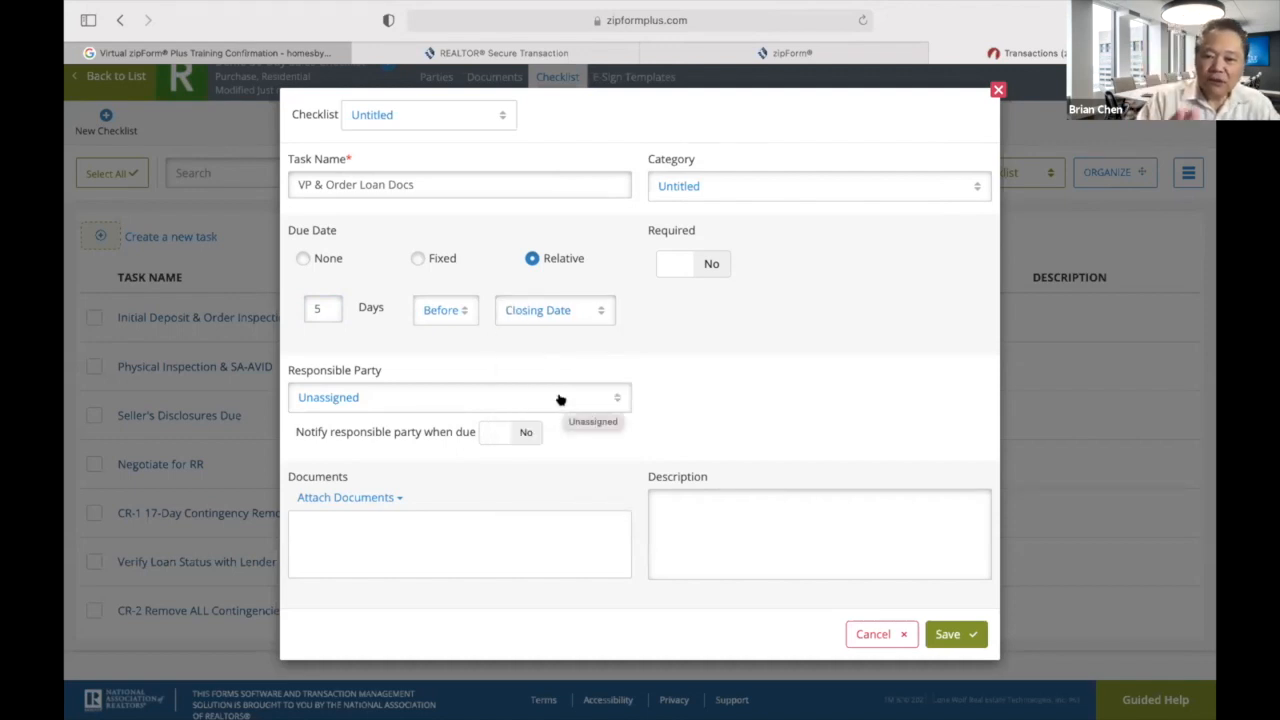
{"action": "left_click", "coordinate": [714, 262]}
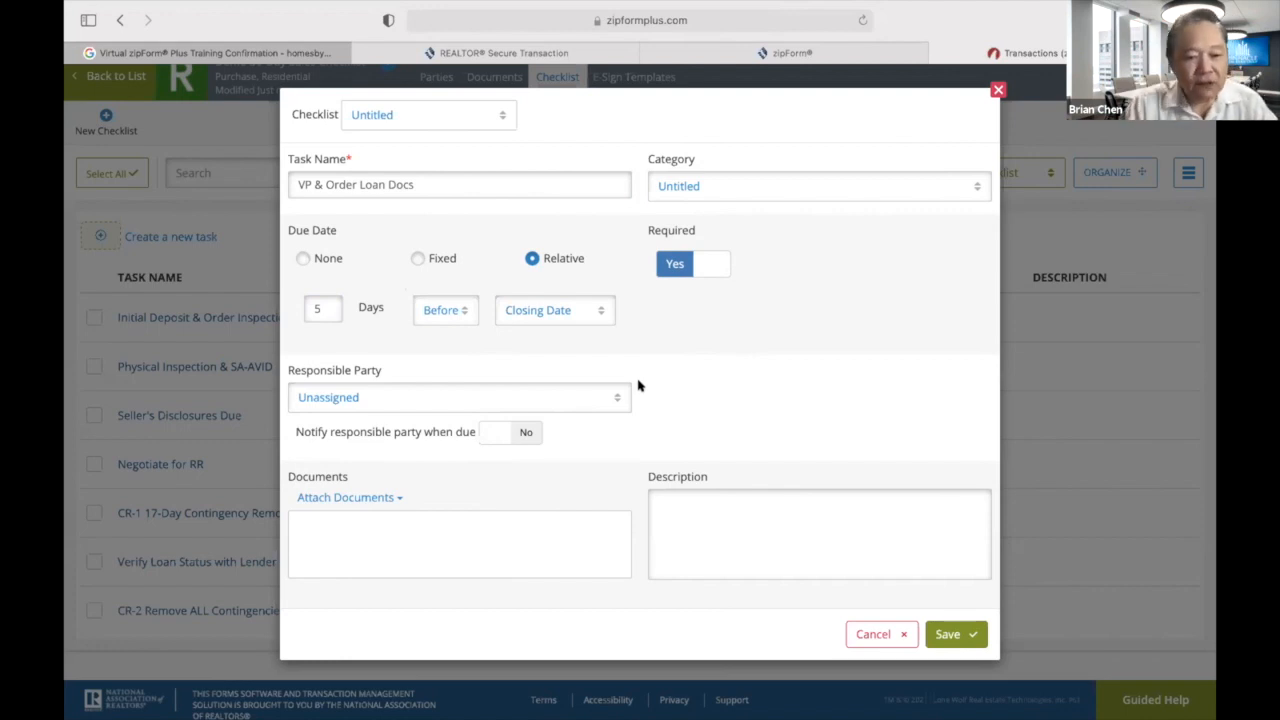
Assign the loan docs task to the Selling Agent with notification and save it.
{"action": "left_click", "coordinate": [615, 400]}
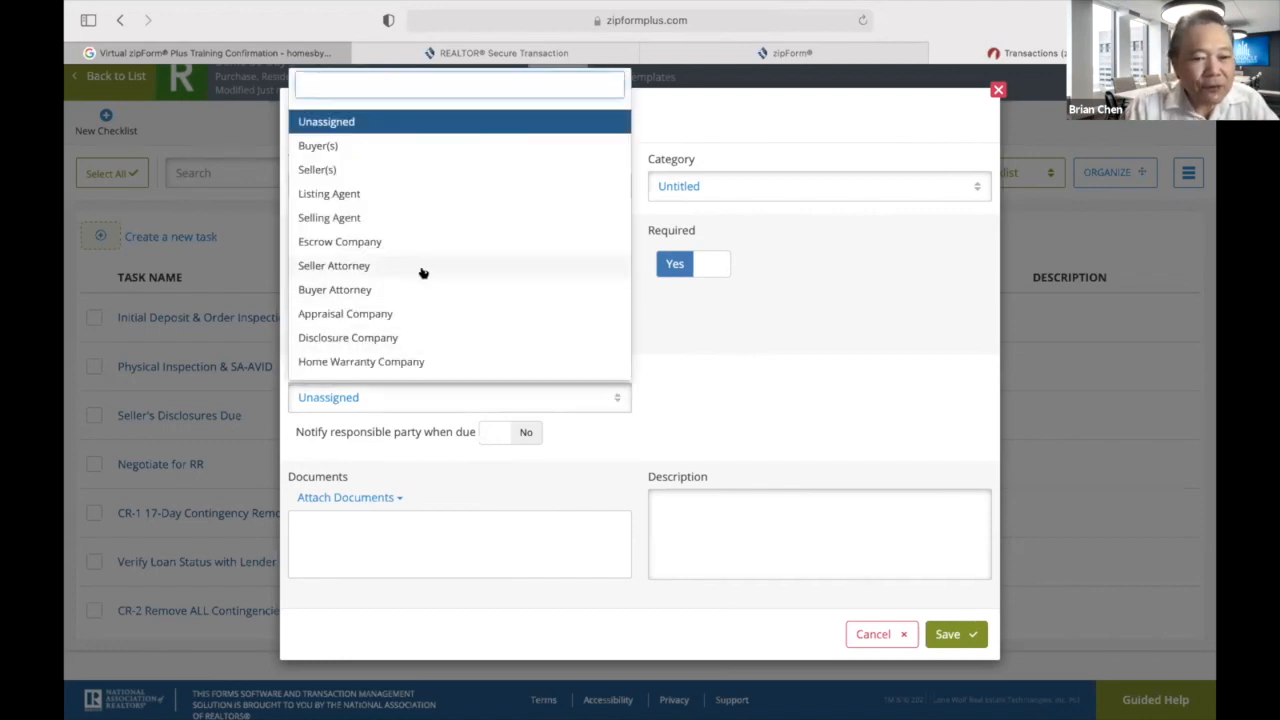
{"action": "left_click", "coordinate": [372, 221]}
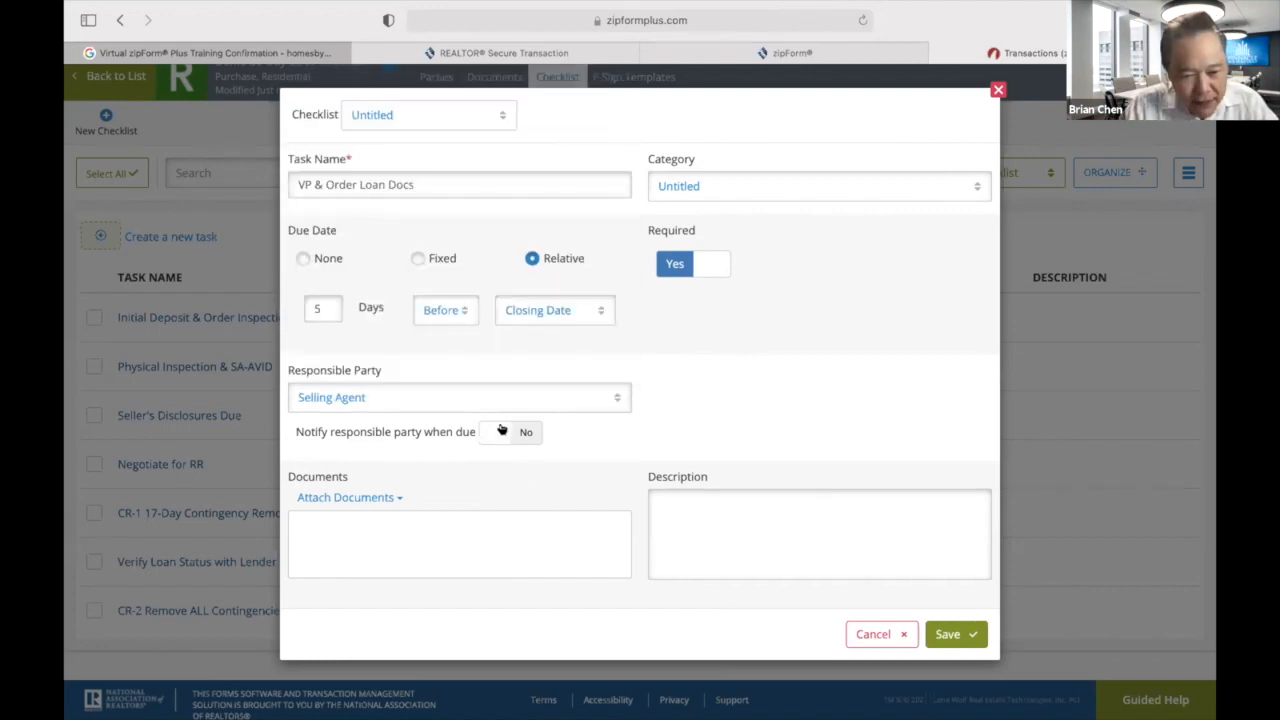
{"action": "left_click", "coordinate": [530, 433]}
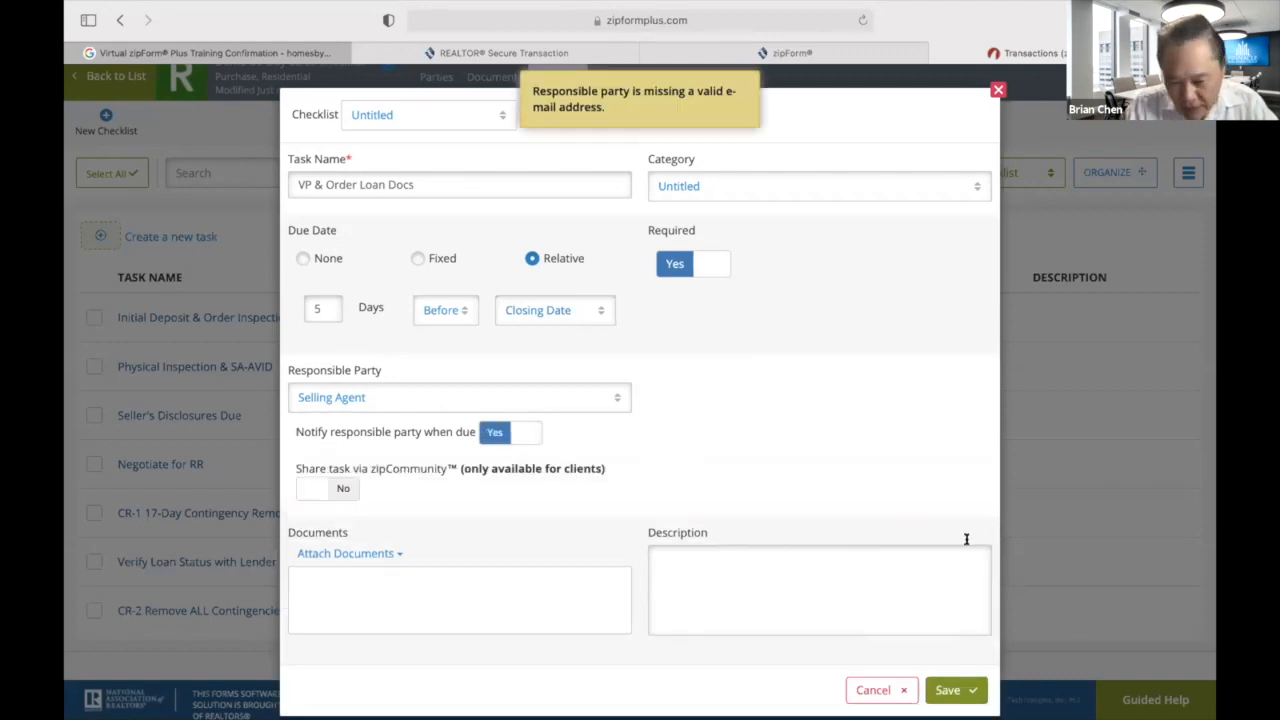
{"action": "left_click", "coordinate": [948, 690]}
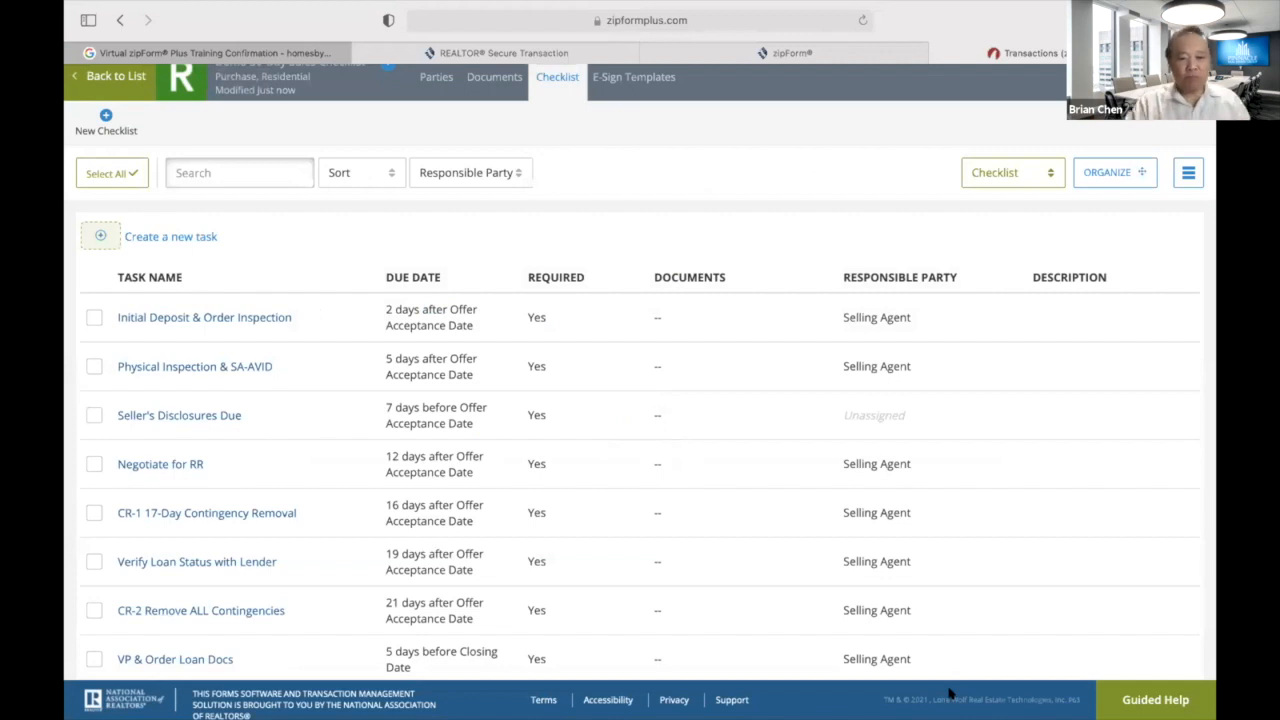
{"action": "scroll", "coordinate": [863, 654], "scroll_direction": "down", "scroll_amount": 1}
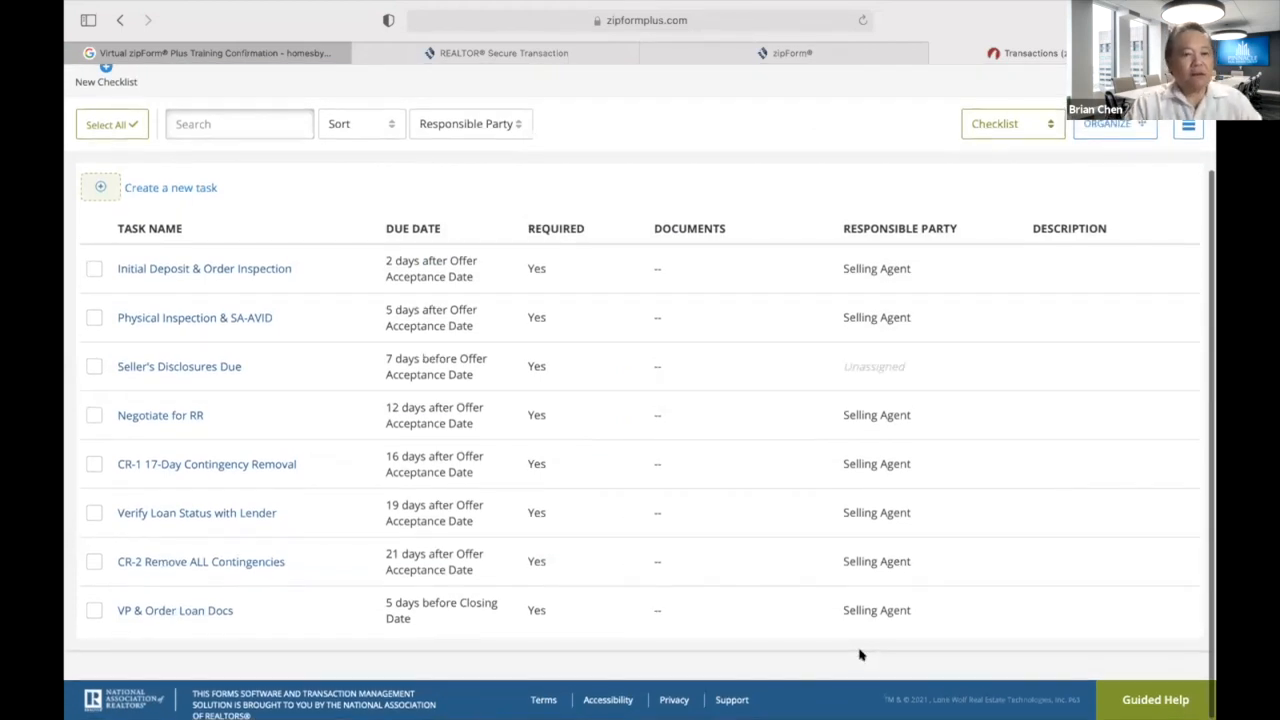
{"action": "left_click", "coordinate": [100, 190]}
Name the task 'COE & Keys' and make it required, due 0 days before the Closing Date.
{"action": "type", "text": "COE & Keys"}
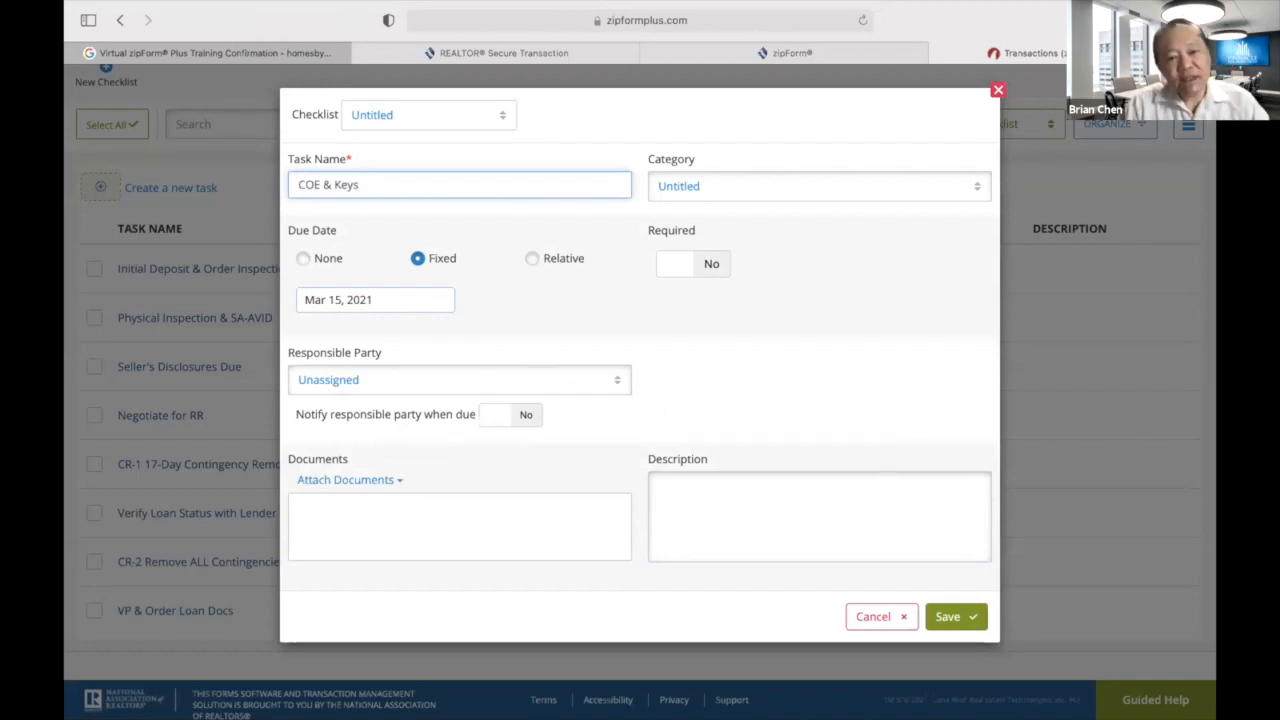
{"action": "left_click", "coordinate": [532, 260]}
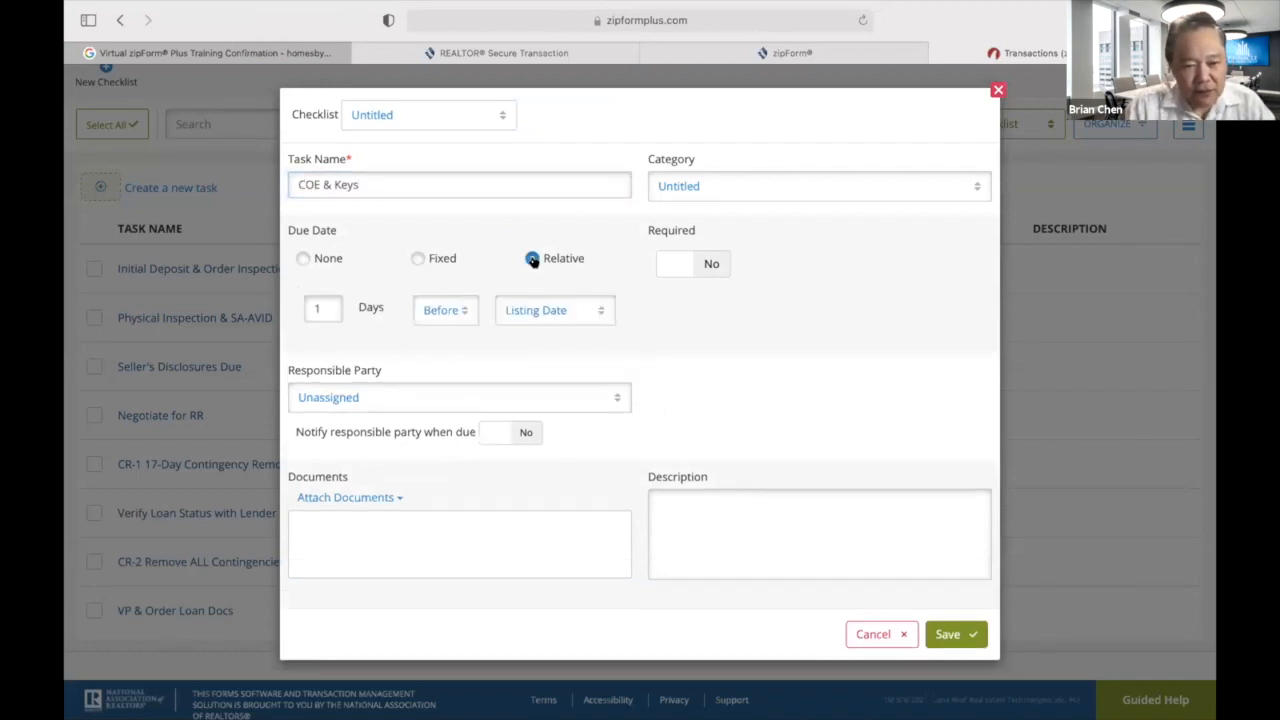
{"action": "left_click", "coordinate": [600, 312]}
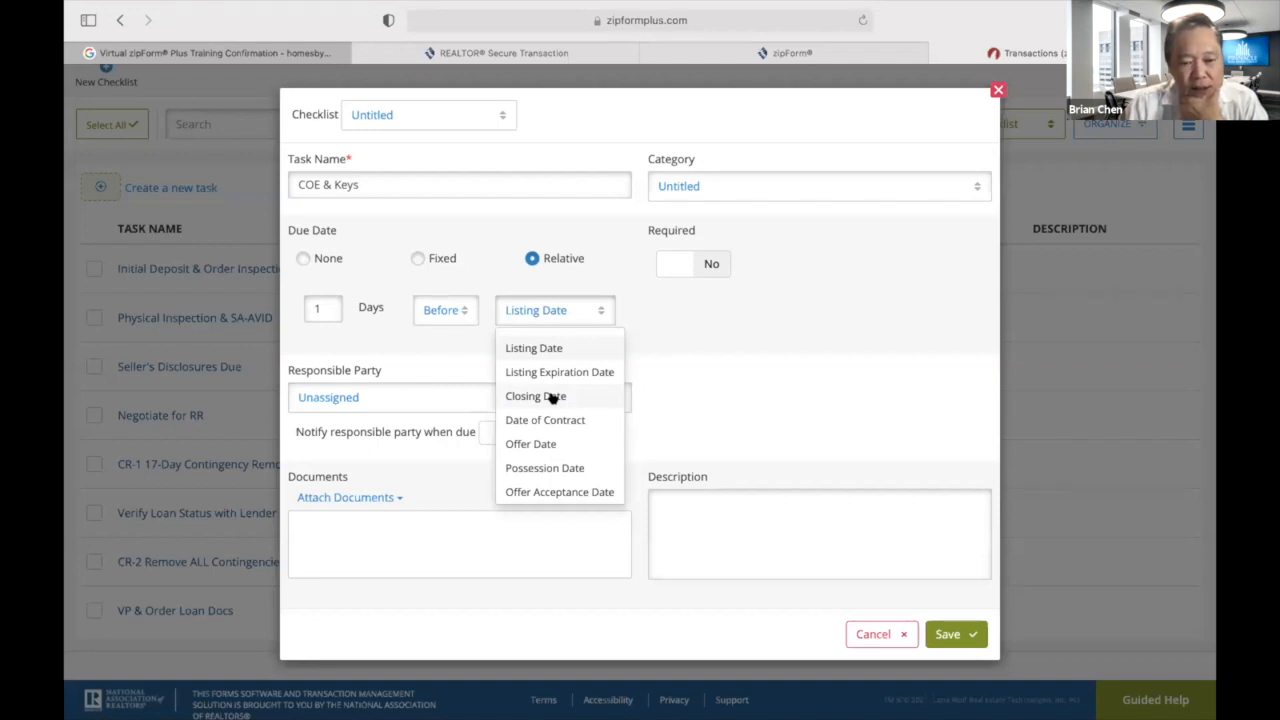
{"action": "left_click", "coordinate": [418, 258]}
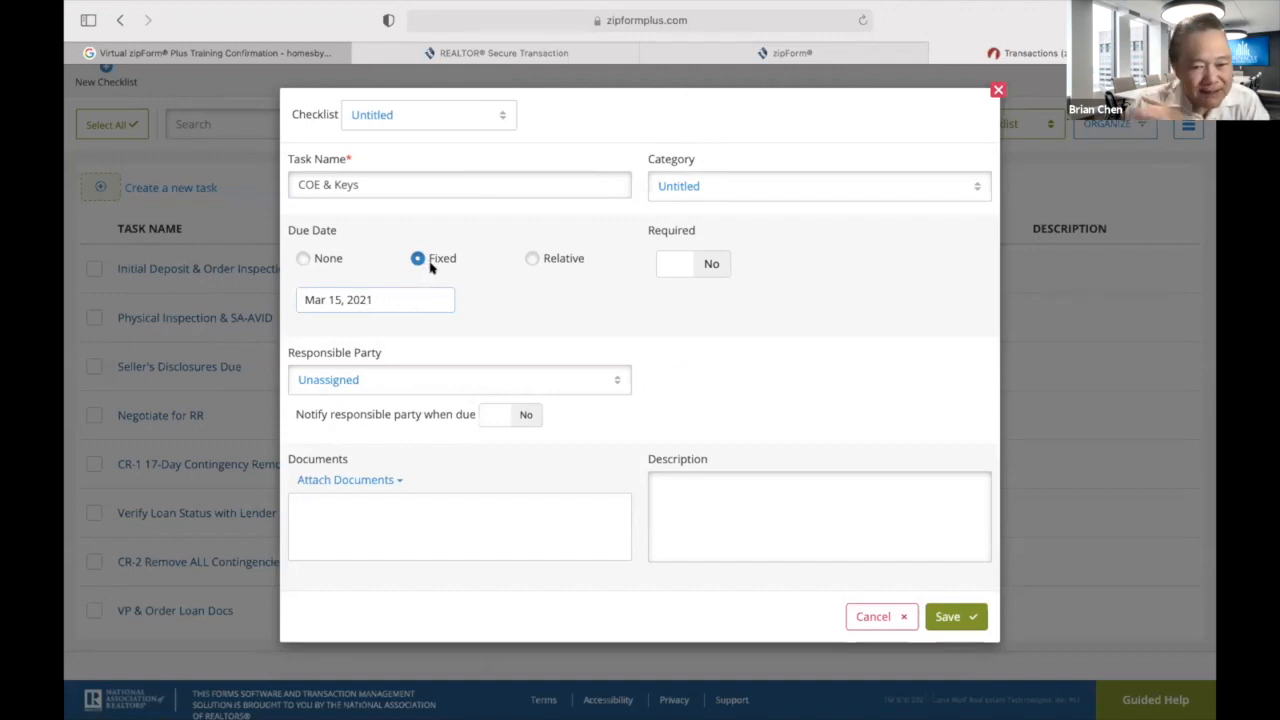
{"action": "left_click", "coordinate": [531, 258]}
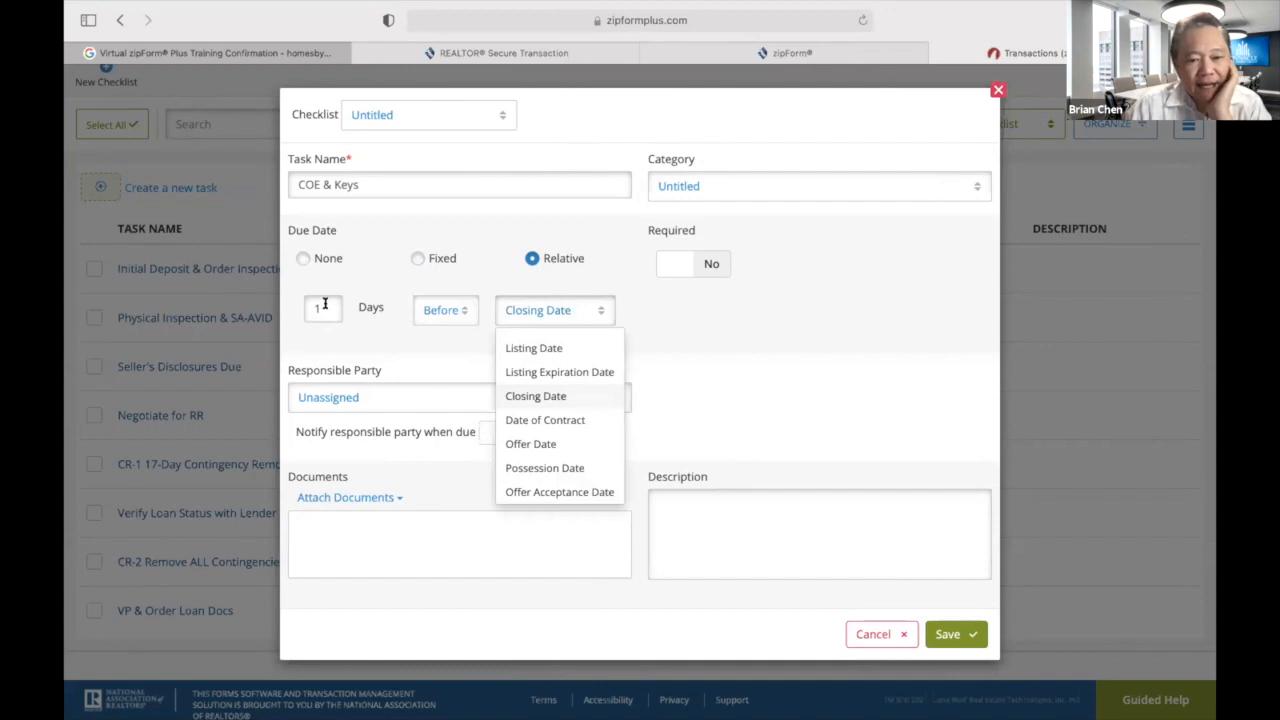
{"action": "left_click", "coordinate": [325, 304]}
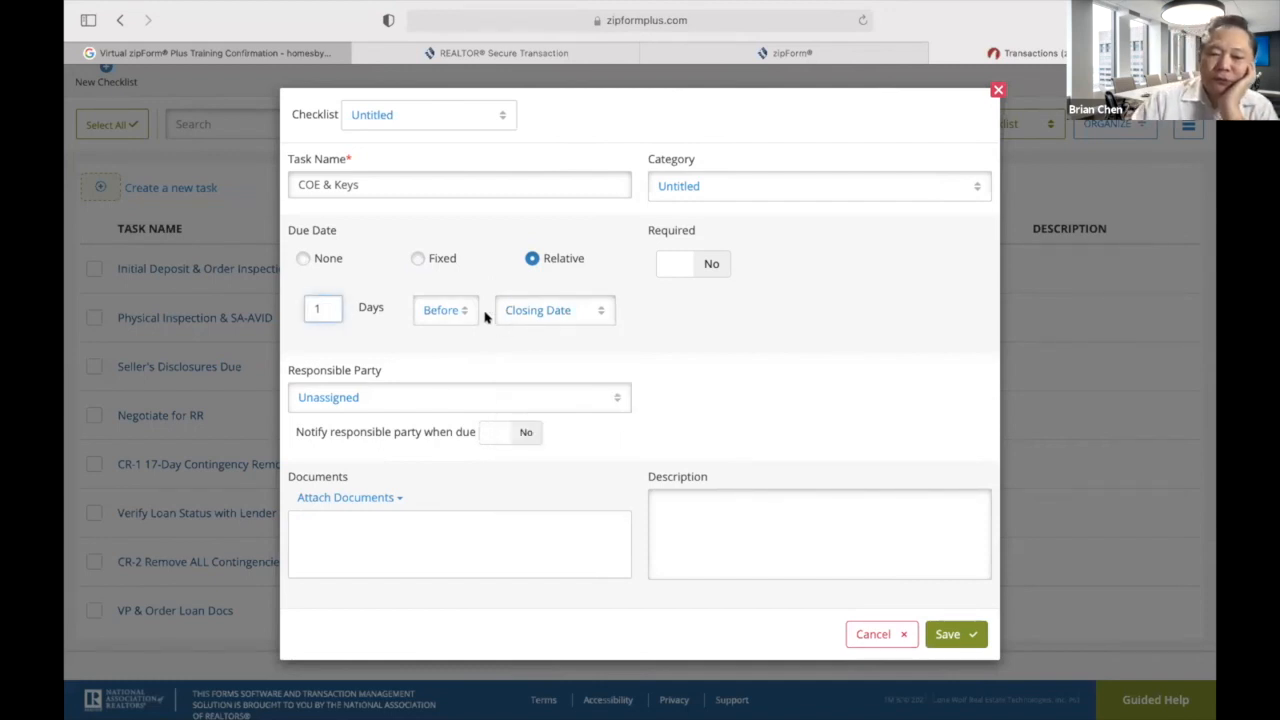
{"action": "key", "text": "BackSpace"}
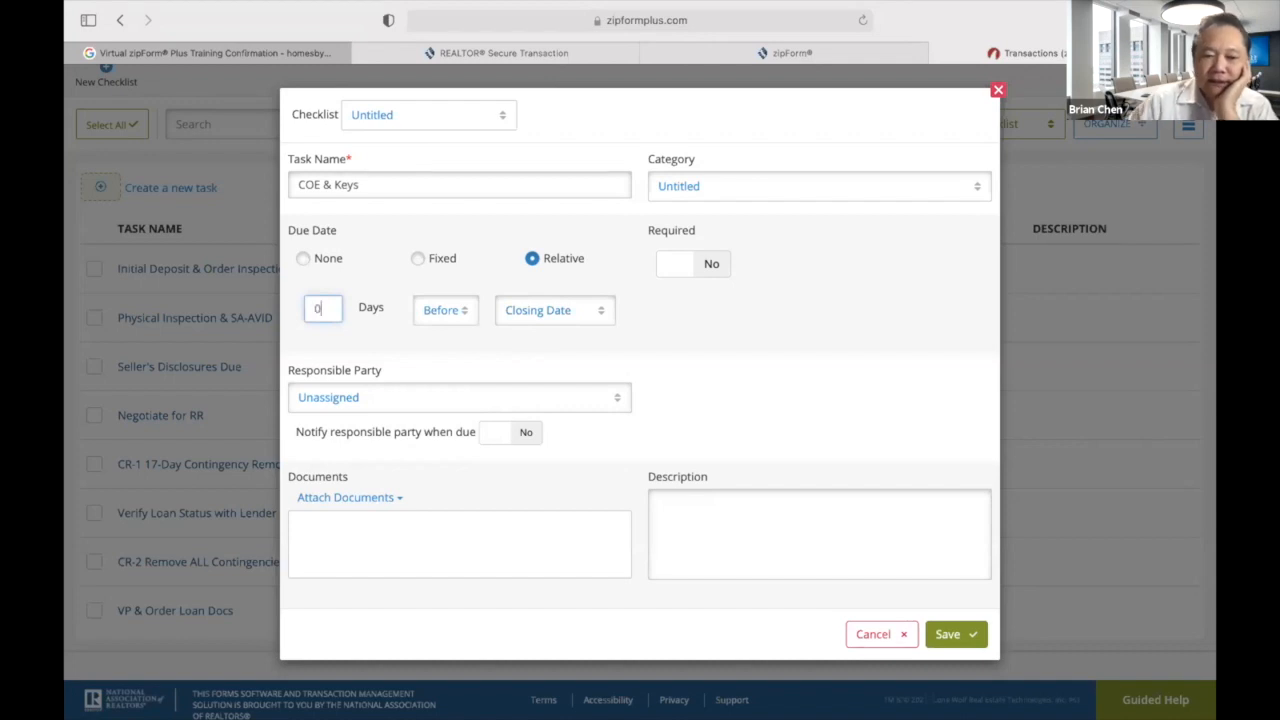
{"action": "left_click", "coordinate": [603, 313]}
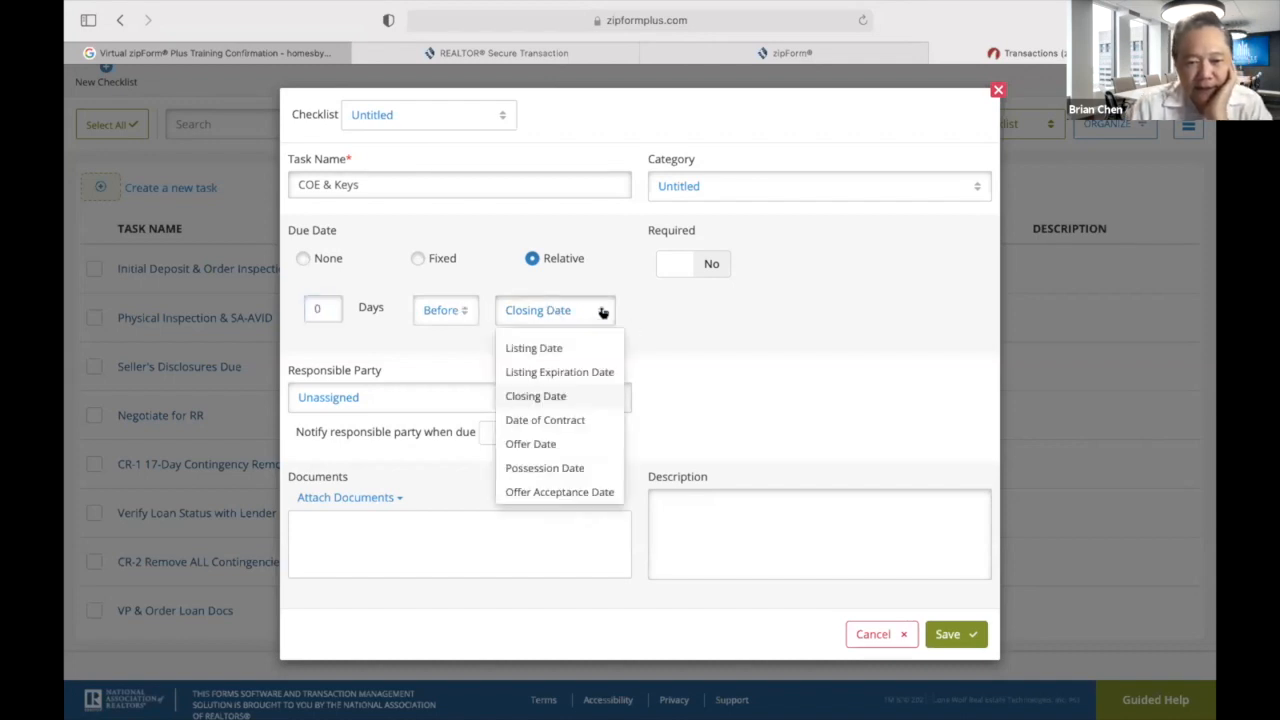
{"action": "left_click", "coordinate": [670, 329]}
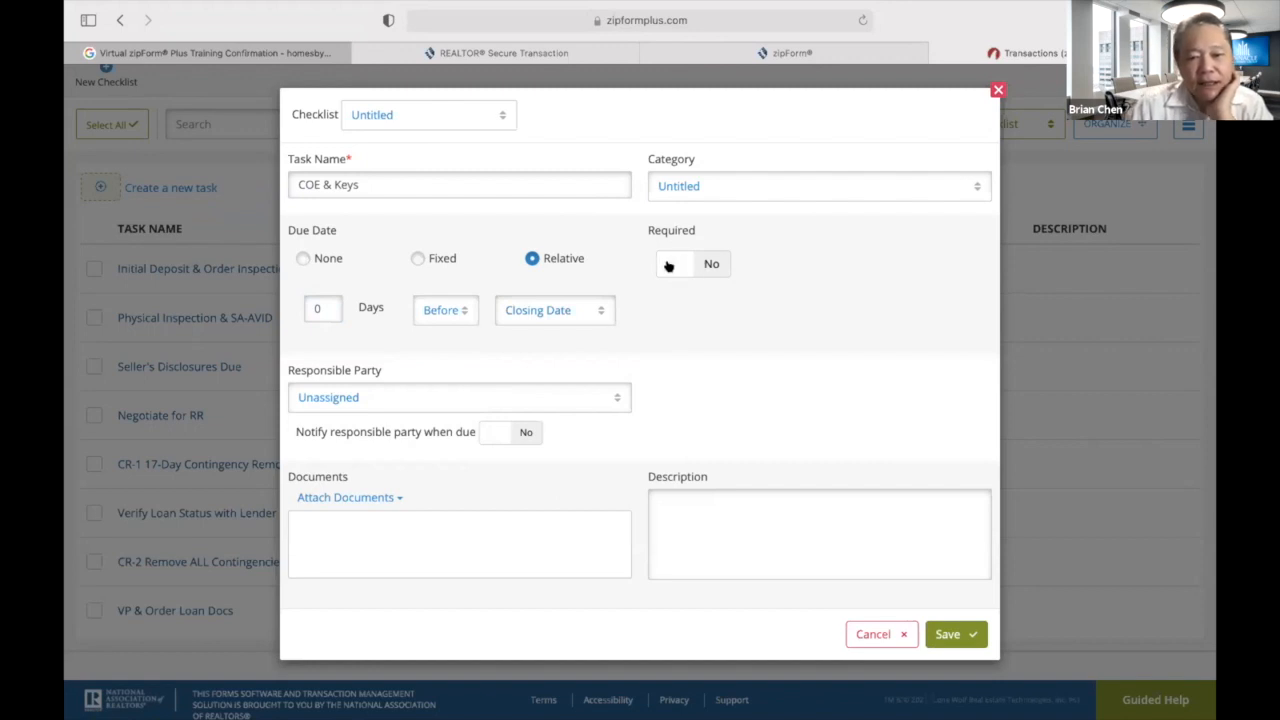
{"action": "left_click", "coordinate": [711, 262]}
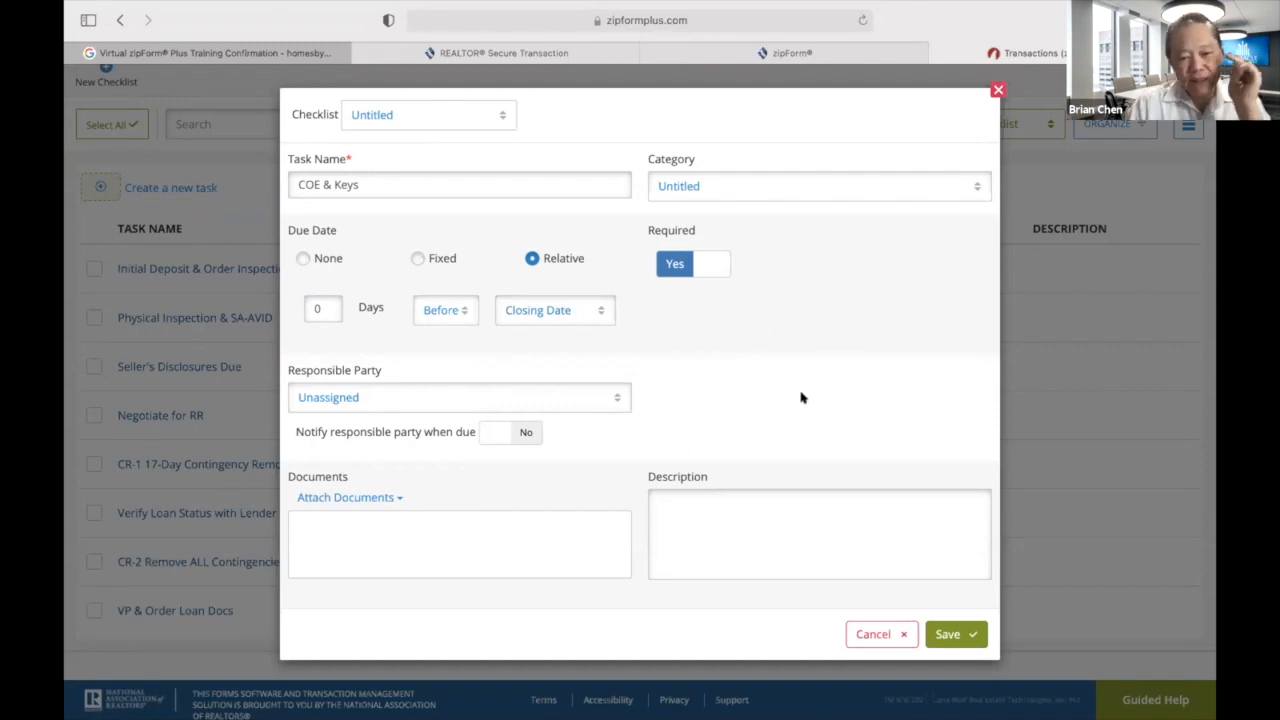
Assign COE & Keys to the Selling Agent with notification and save it.
{"action": "left_click", "coordinate": [616, 398]}
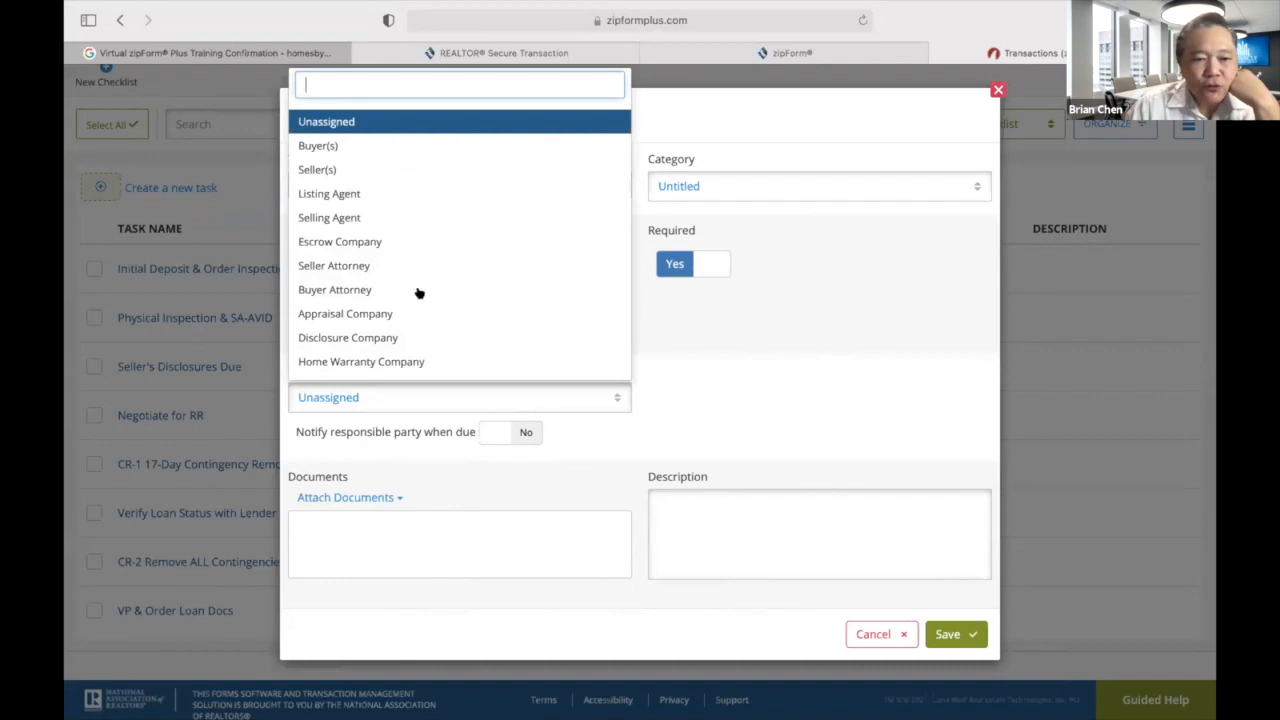
{"action": "left_click", "coordinate": [366, 217]}
{"action": "left_click", "coordinate": [526, 433]}
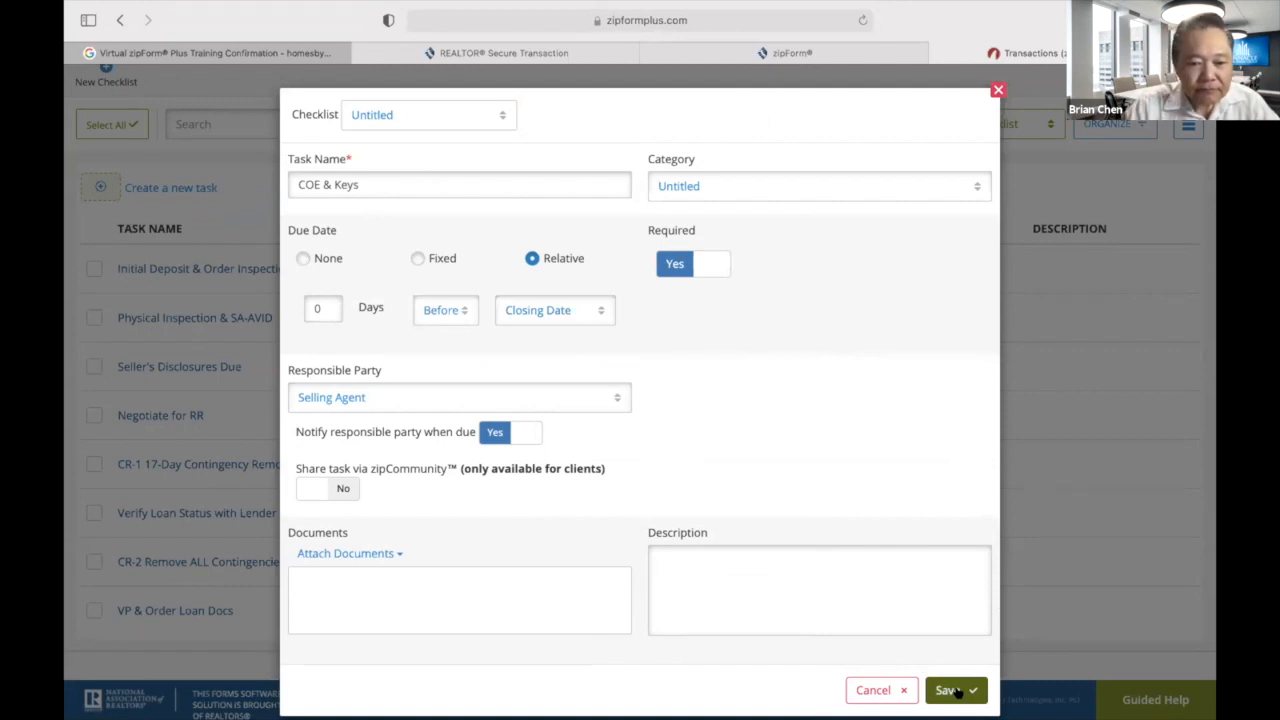
{"action": "left_click", "coordinate": [955, 691]}
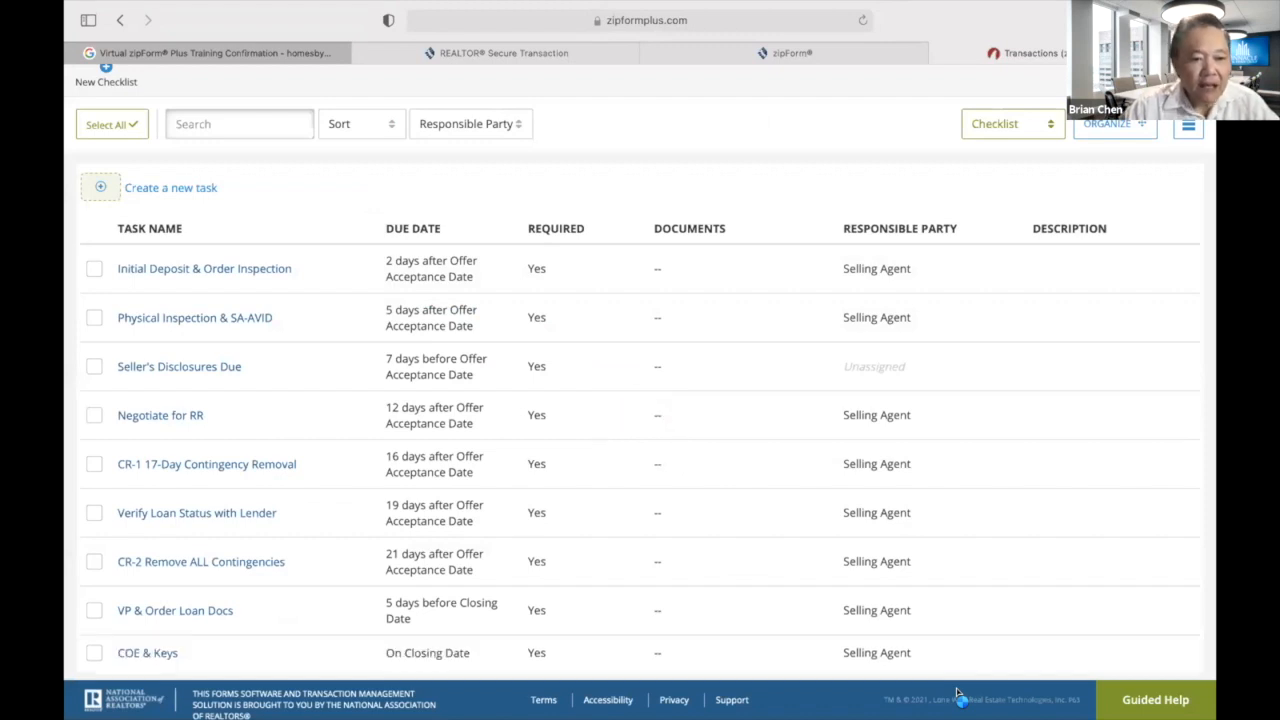
{"action": "scroll", "coordinate": [1063, 546], "scroll_direction": "down", "scroll_amount": 2}
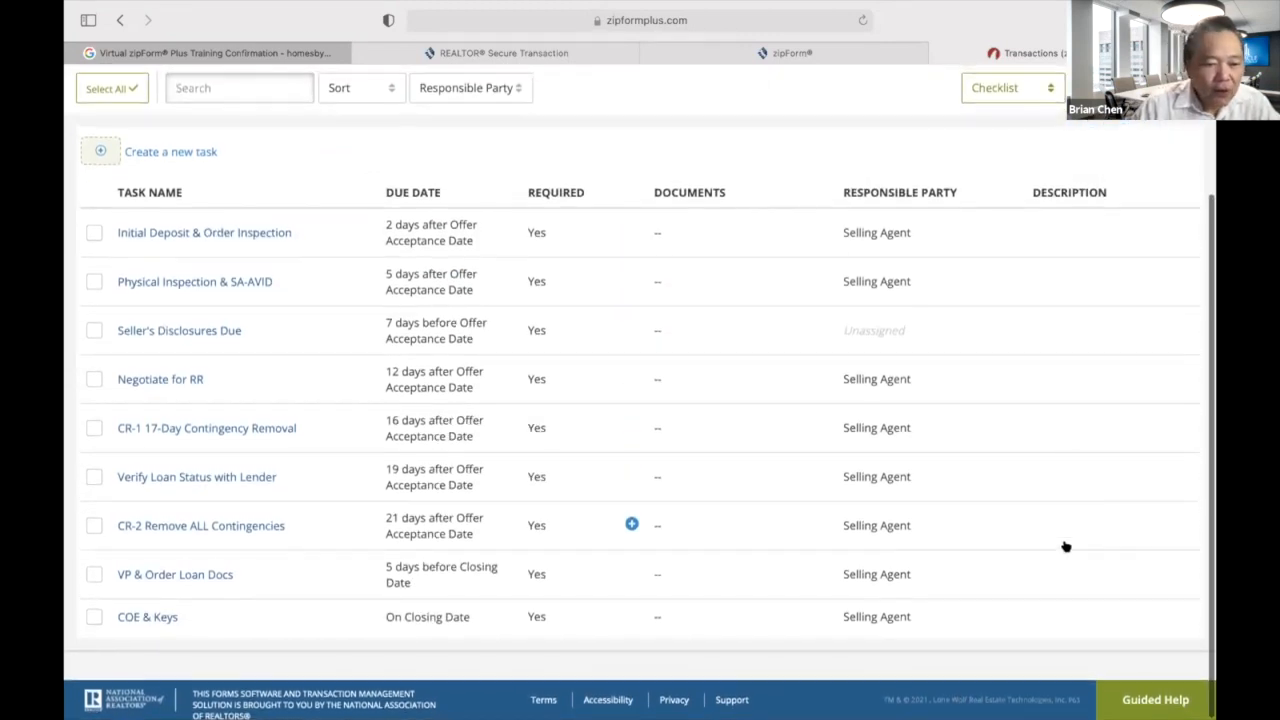
{"action": "scroll", "coordinate": [1066, 546], "scroll_direction": "up", "scroll_amount": 2}
{"action": "scroll", "coordinate": [1066, 546], "scroll_direction": "down", "scroll_amount": 2}
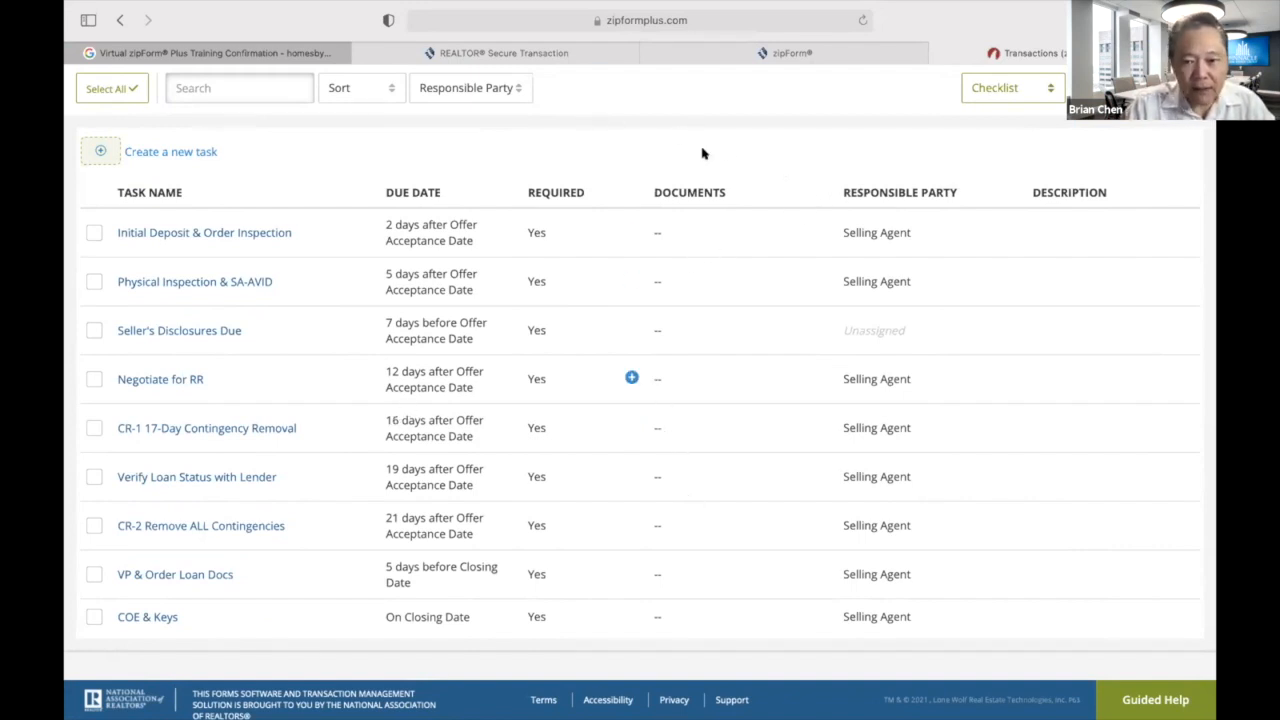
{"action": "scroll", "coordinate": [749, 391], "scroll_direction": "up", "scroll_amount": 3}
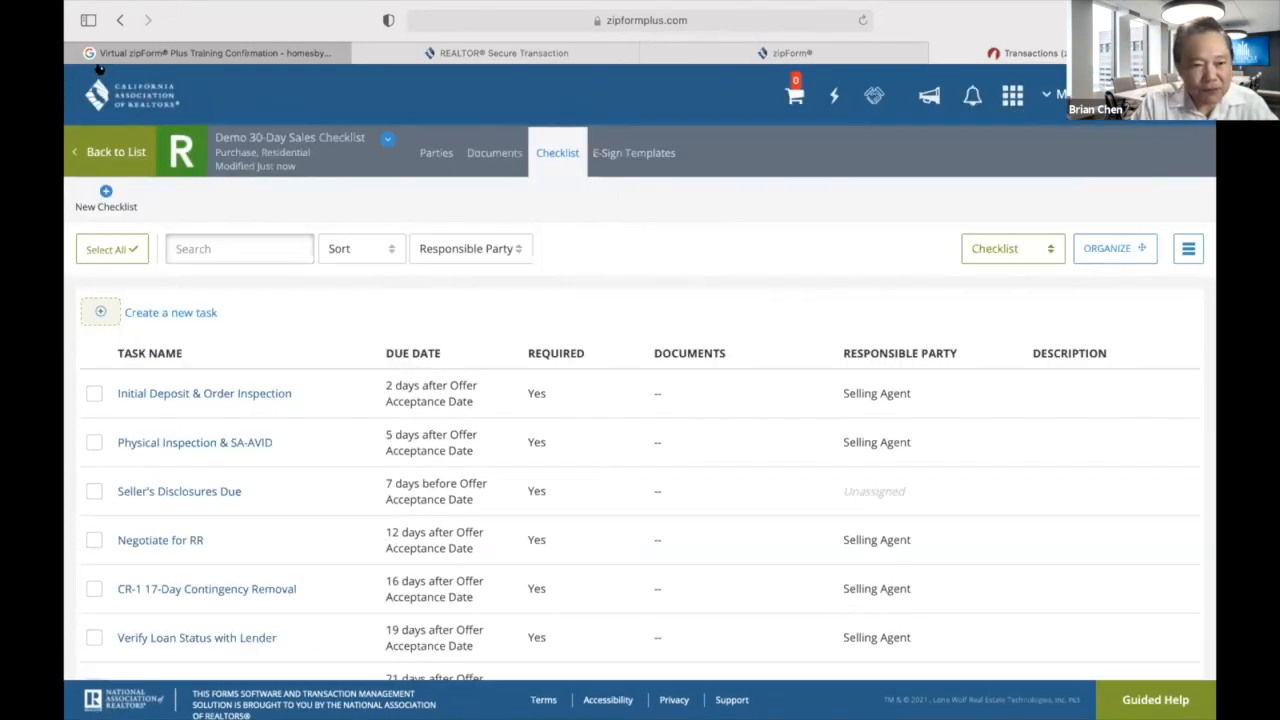
{"action": "scroll", "coordinate": [716, 408], "scroll_direction": "down", "scroll_amount": 3}
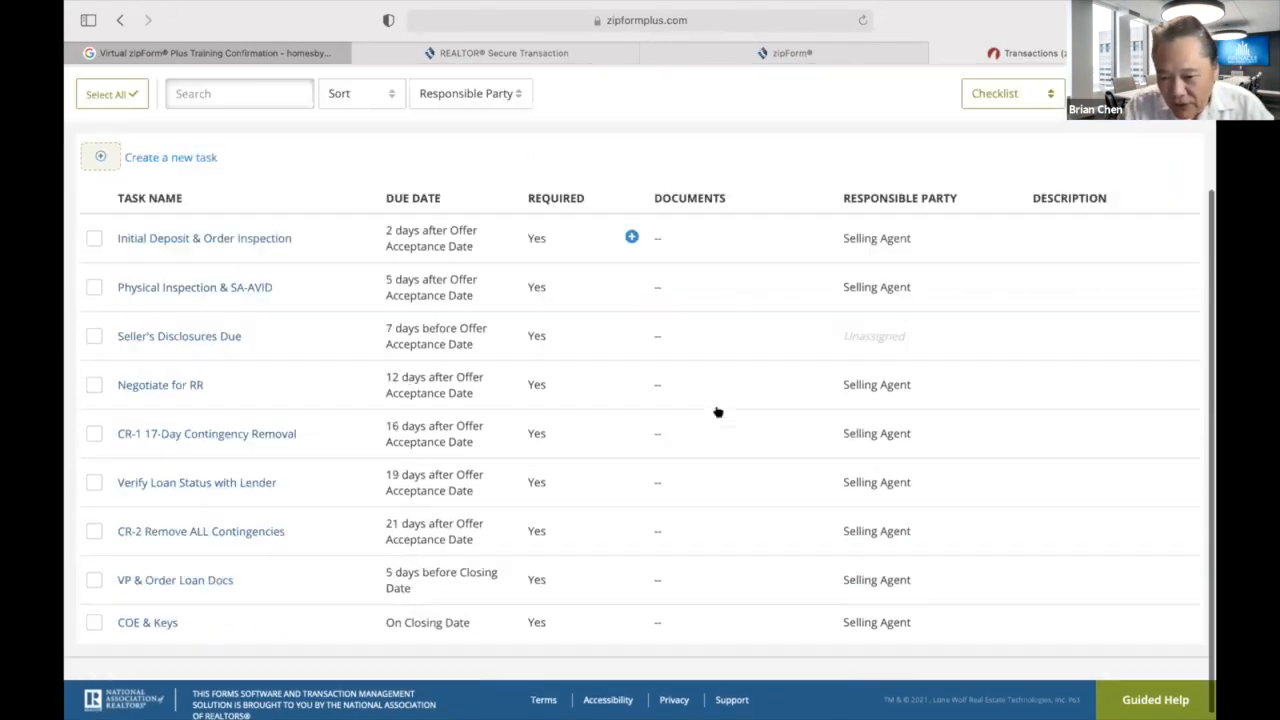
{"action": "scroll", "coordinate": [716, 411], "scroll_direction": "up", "scroll_amount": 3}
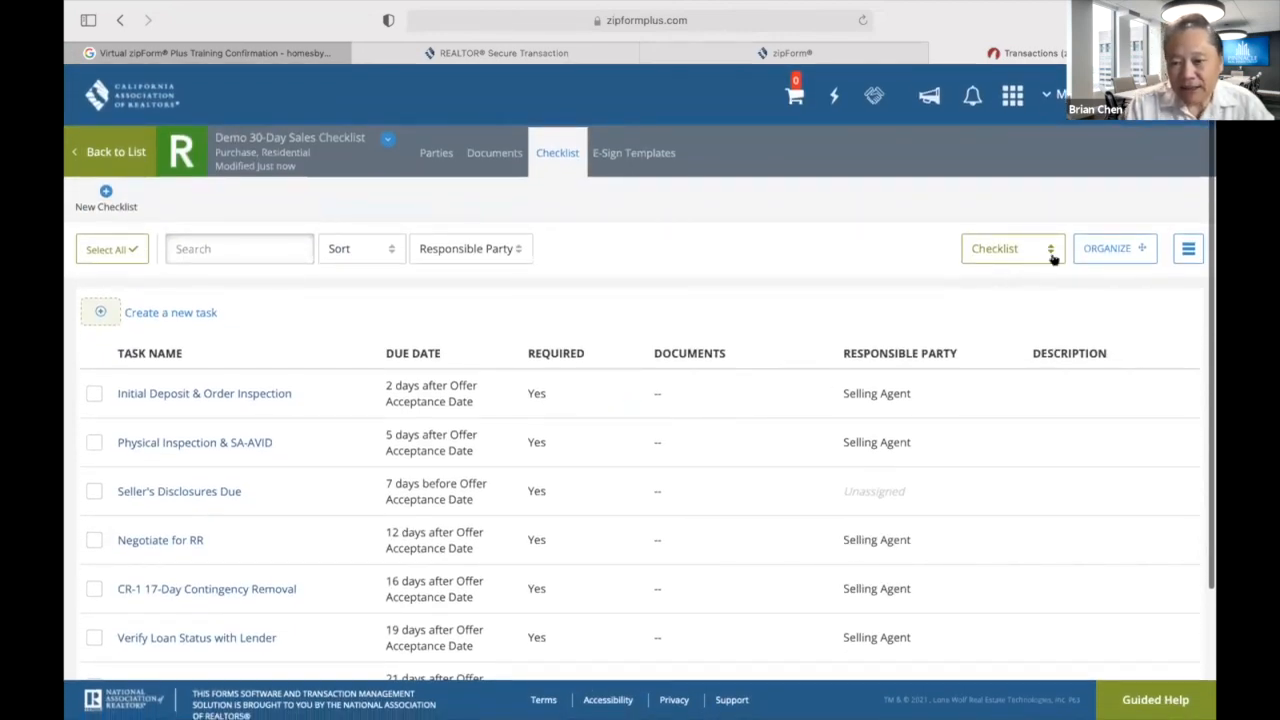
{"action": "left_click", "coordinate": [1050, 254]}
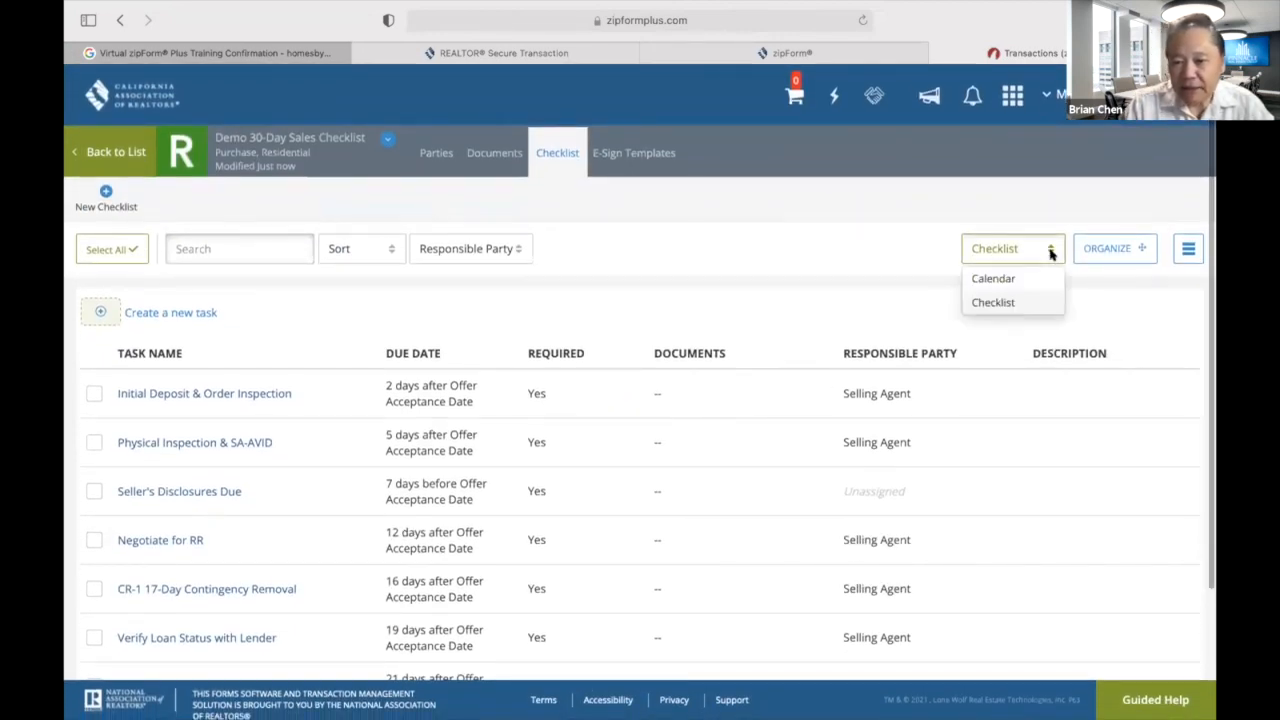
{"action": "left_click", "coordinate": [758, 281]}
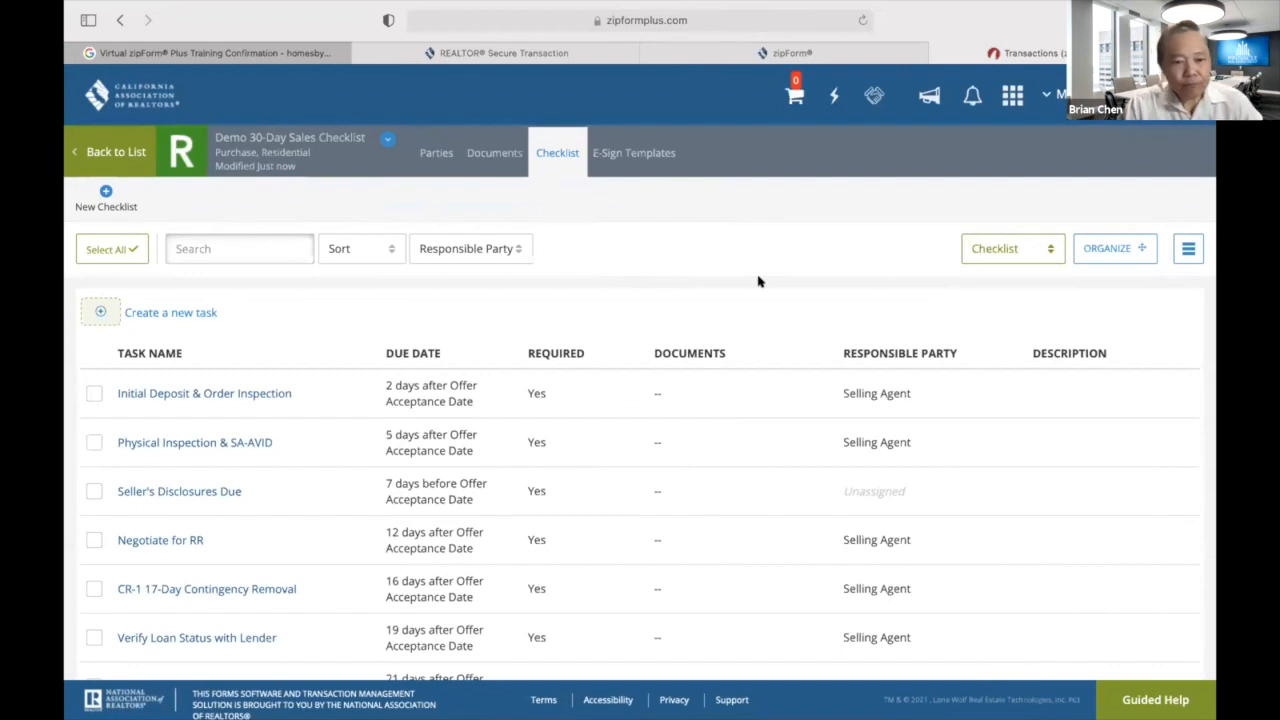
{"action": "left_click", "coordinate": [1052, 249]}
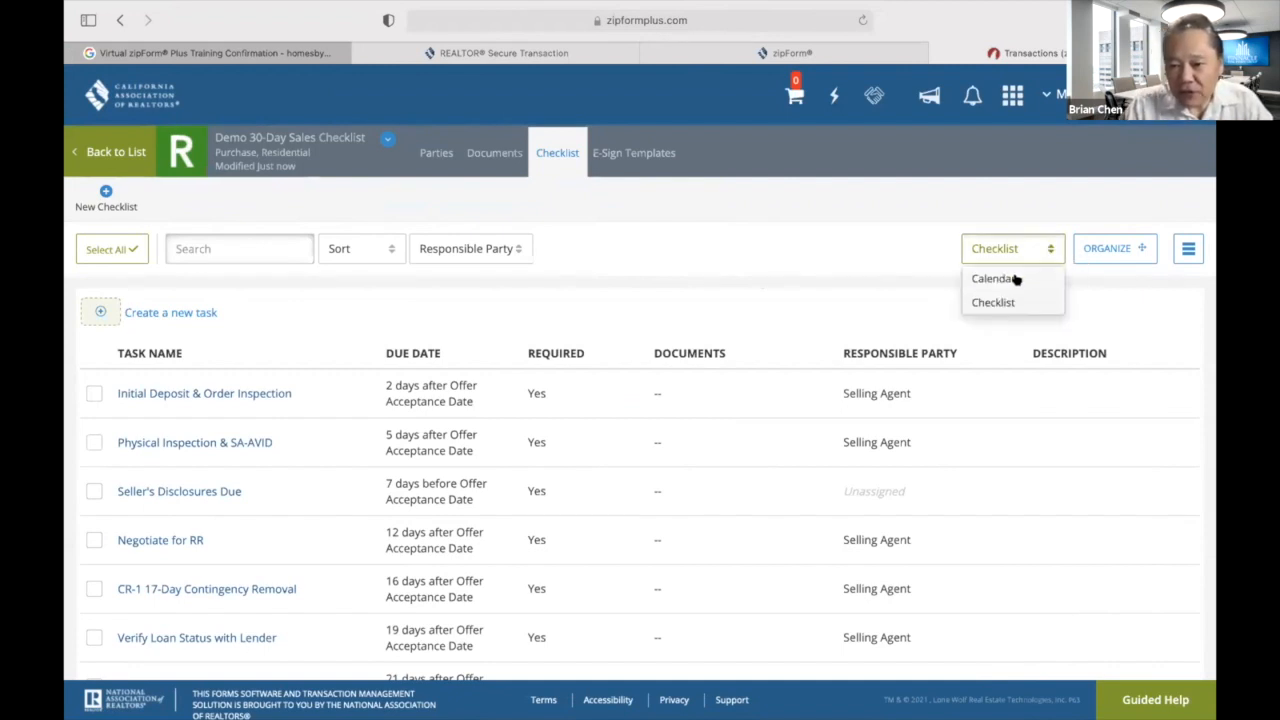
{"action": "left_click", "coordinate": [1010, 278]}
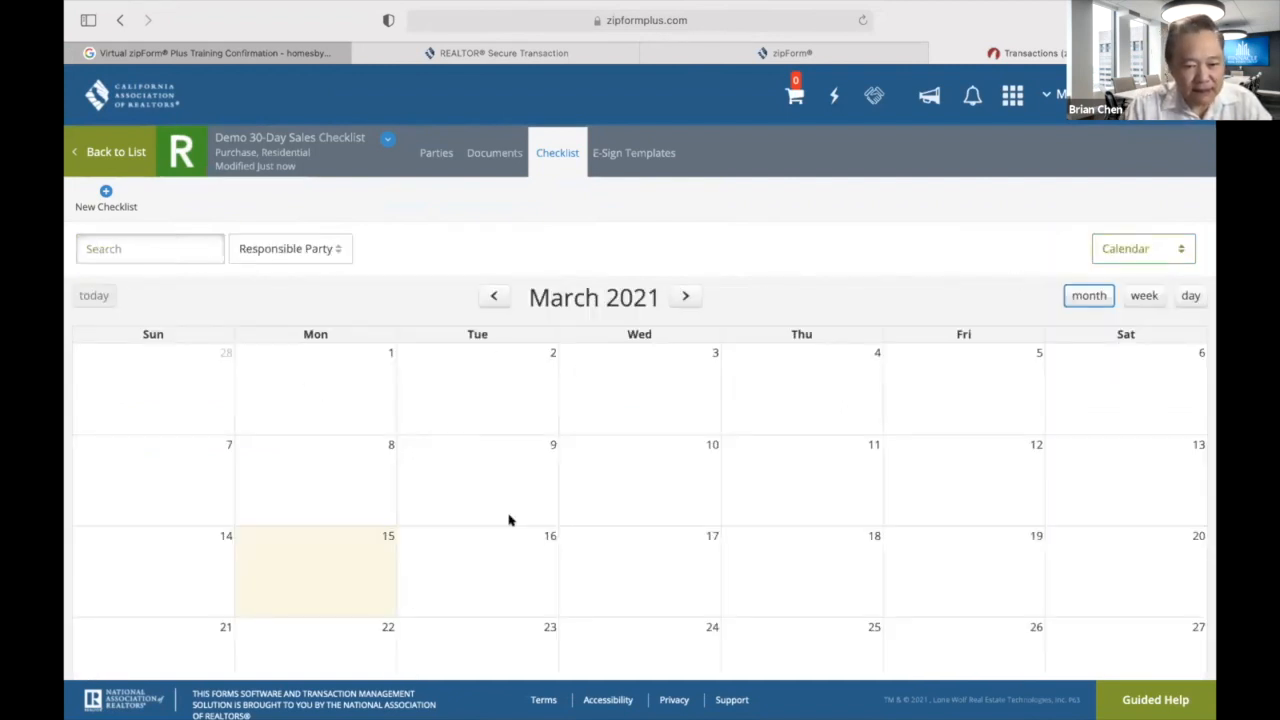
{"action": "scroll", "coordinate": [594, 537], "scroll_direction": "down", "scroll_amount": 3}
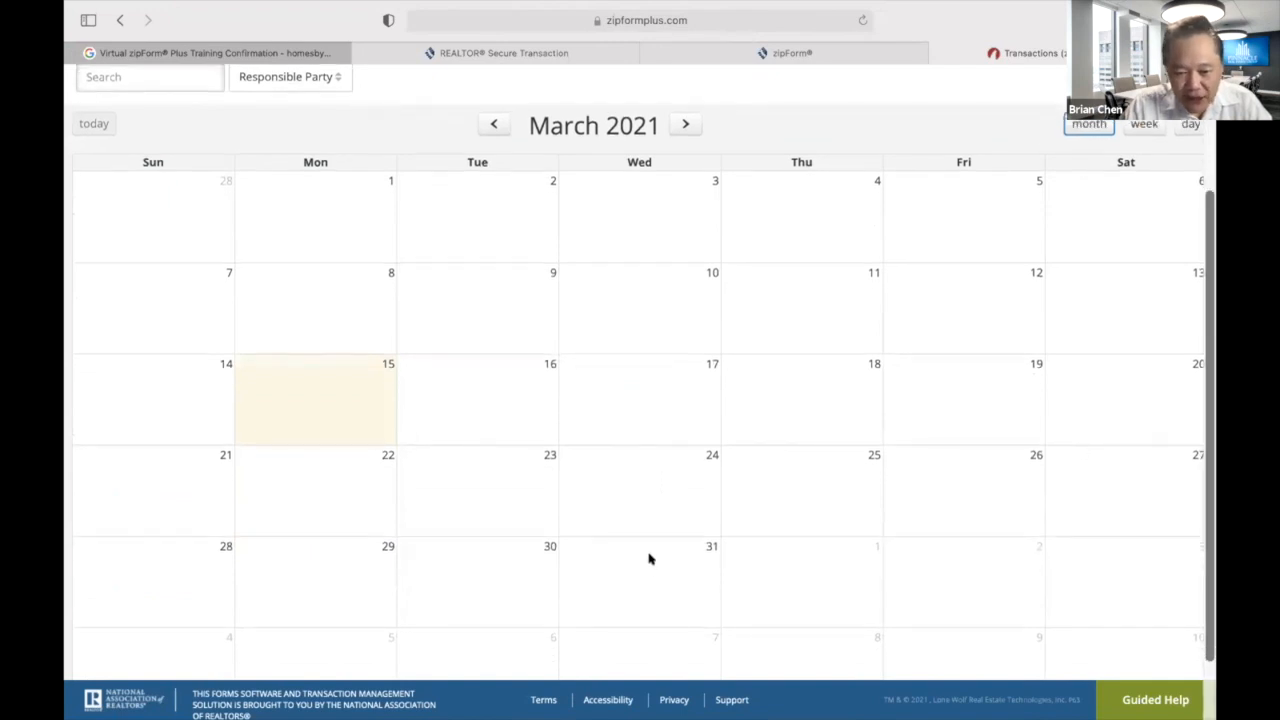
{"action": "scroll", "coordinate": [649, 557], "scroll_direction": "down", "scroll_amount": 2}
{"action": "scroll", "coordinate": [649, 557], "scroll_direction": "up", "scroll_amount": 5}
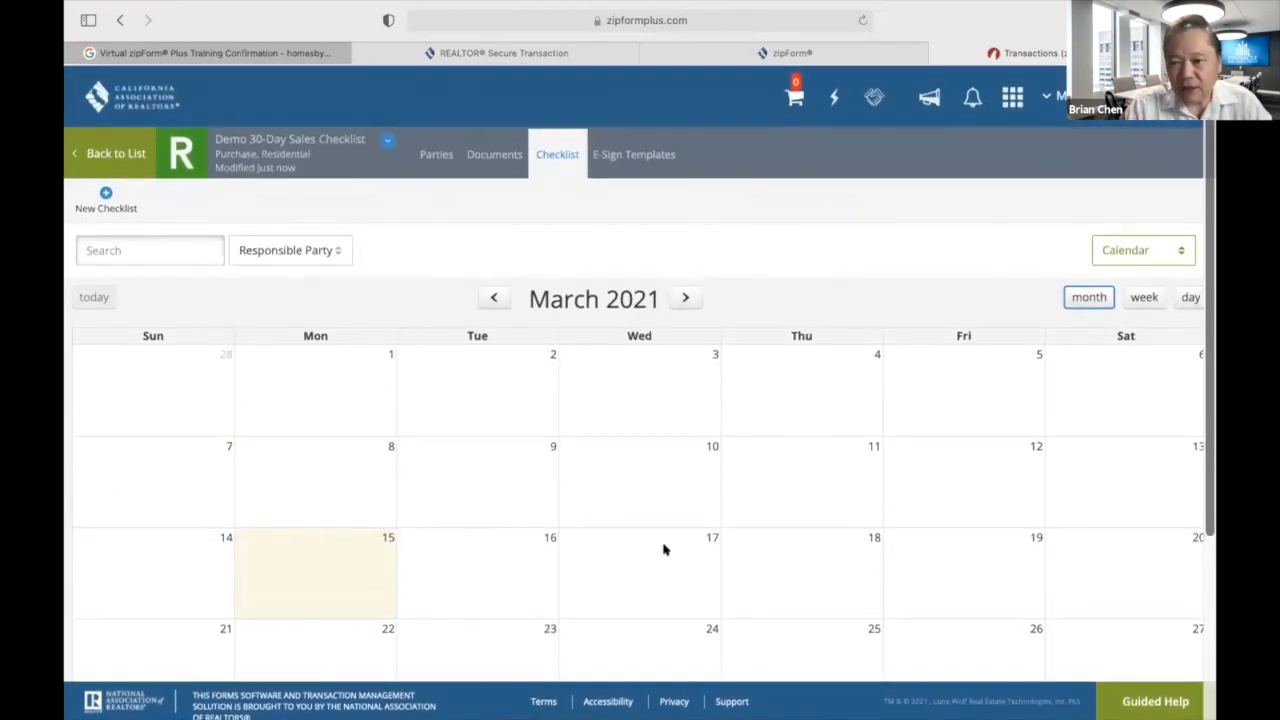
{"action": "left_click", "coordinate": [1183, 248]}
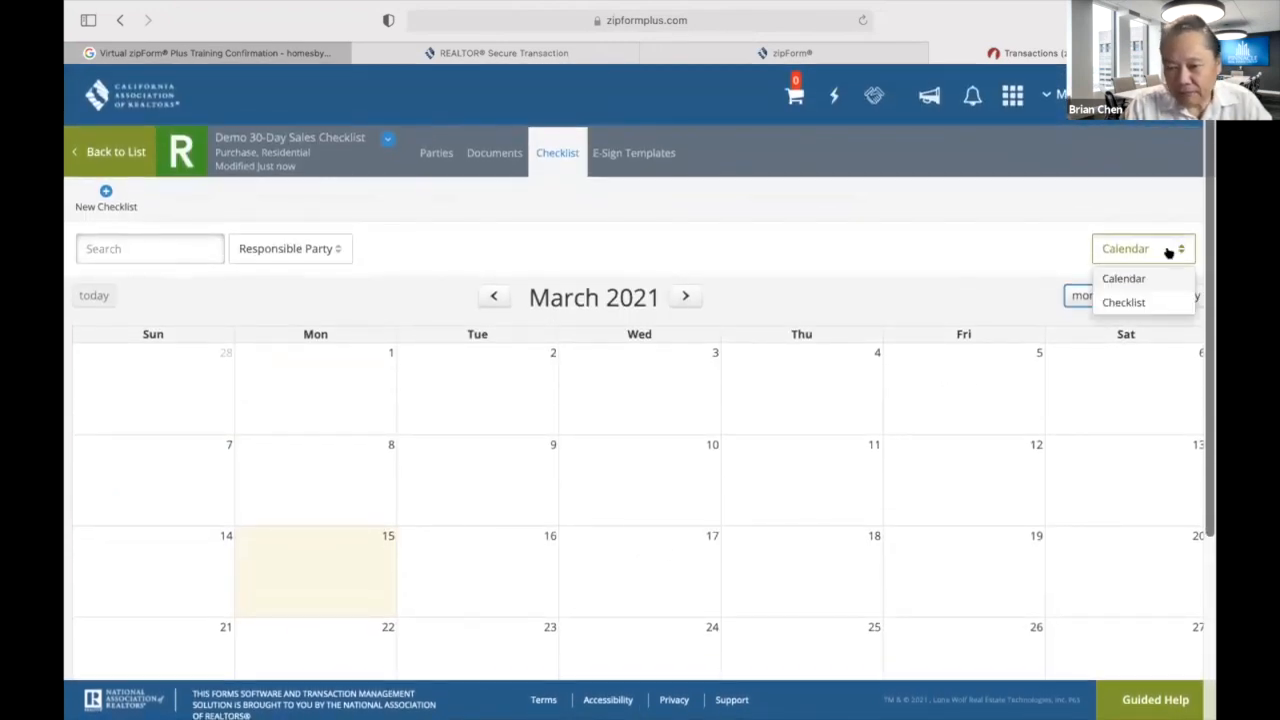
{"action": "left_click", "coordinate": [1120, 302]}
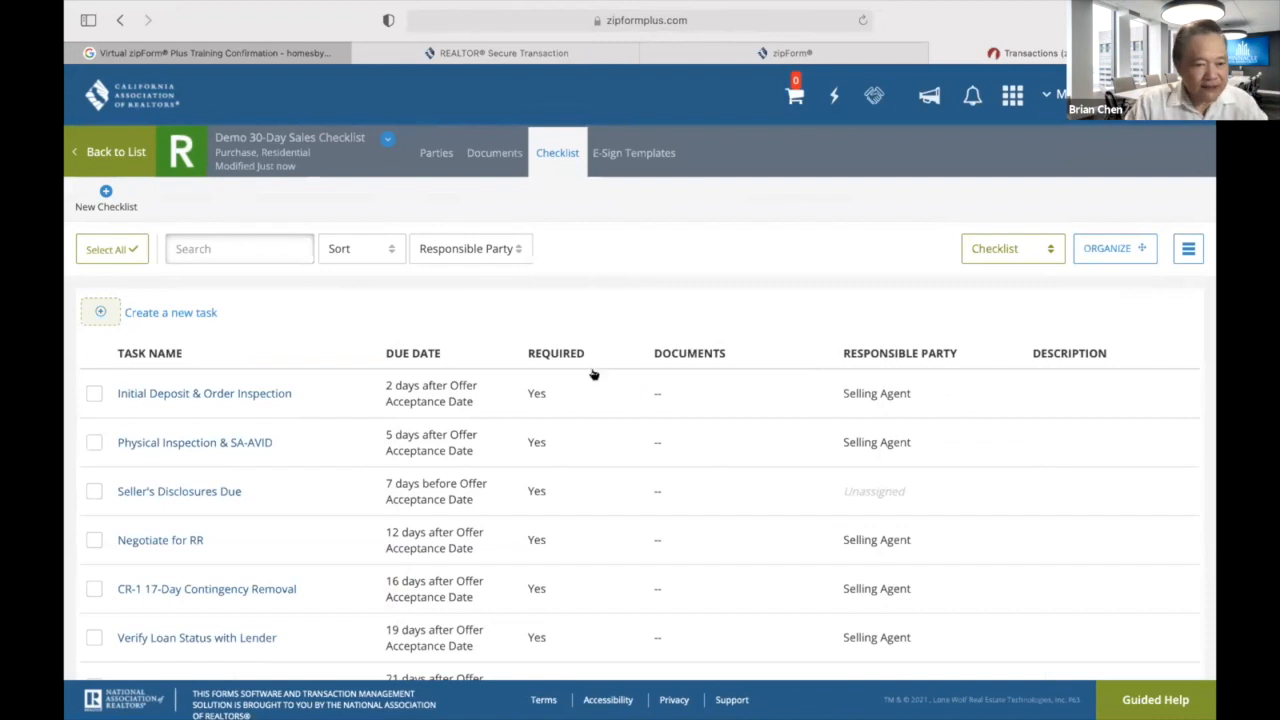
Leave the Demo 30-Day Sales Checklist template and show the Transactions list.
{"action": "scroll", "coordinate": [586, 374], "scroll_direction": "down", "scroll_amount": 2}
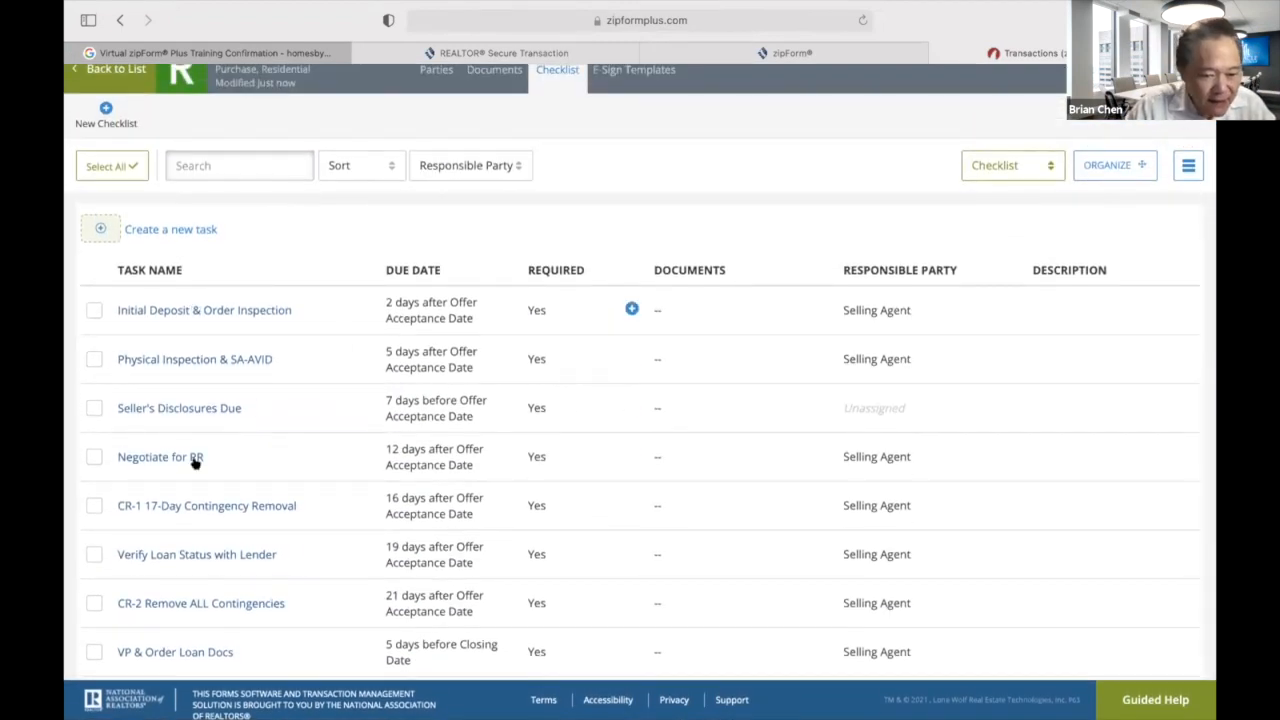
{"action": "scroll", "coordinate": [643, 323], "scroll_direction": "down", "scroll_amount": 2}
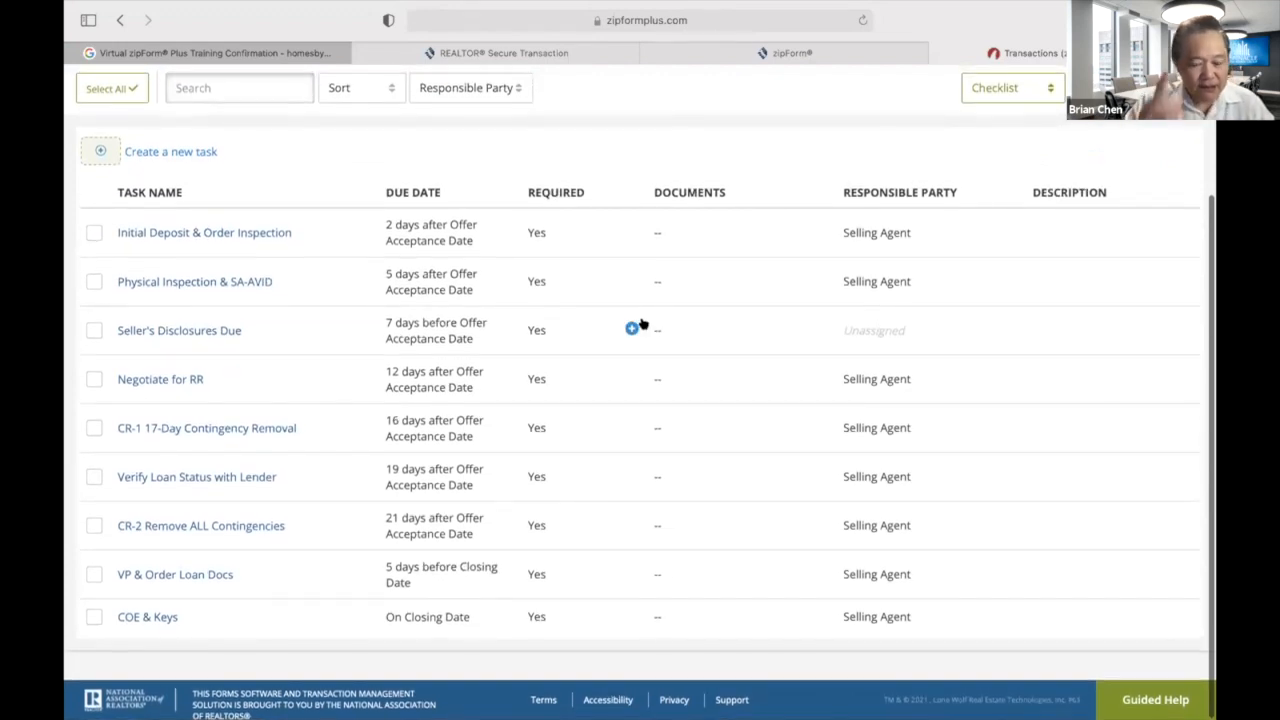
{"action": "scroll", "coordinate": [758, 414], "scroll_direction": "up", "scroll_amount": 4}
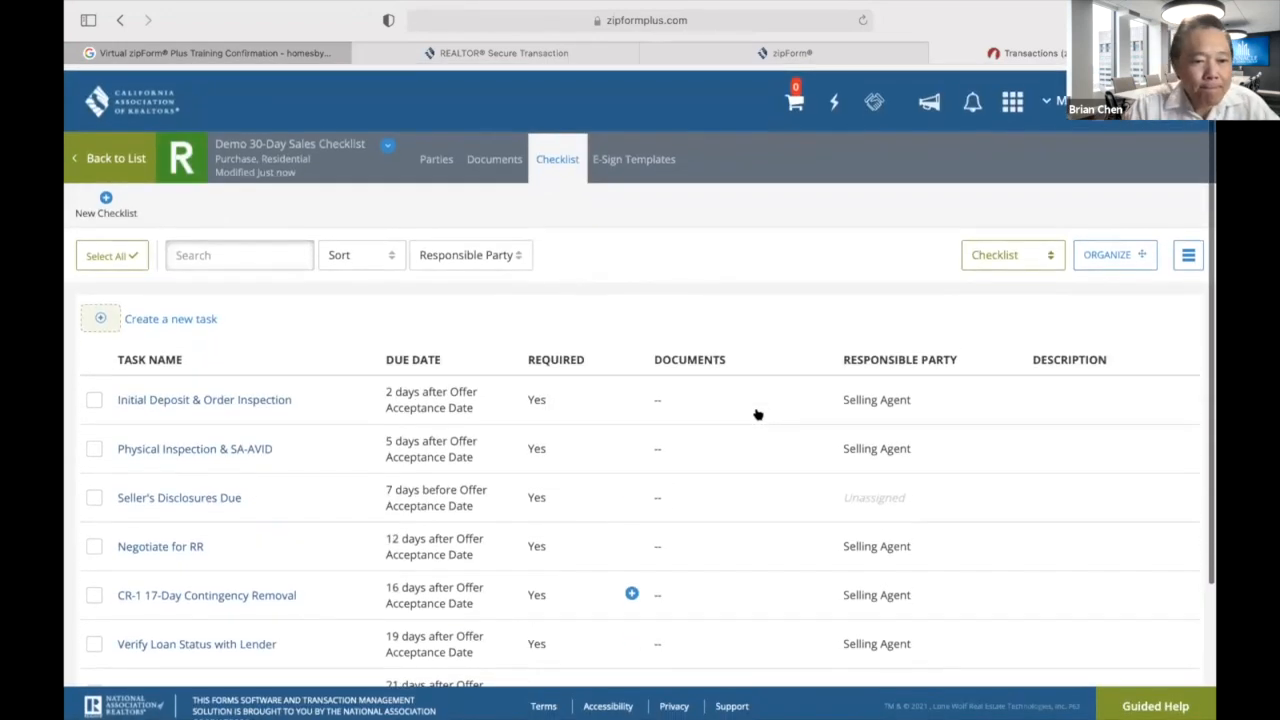
{"action": "left_click", "coordinate": [116, 153]}
{"action": "left_click", "coordinate": [360, 145]}
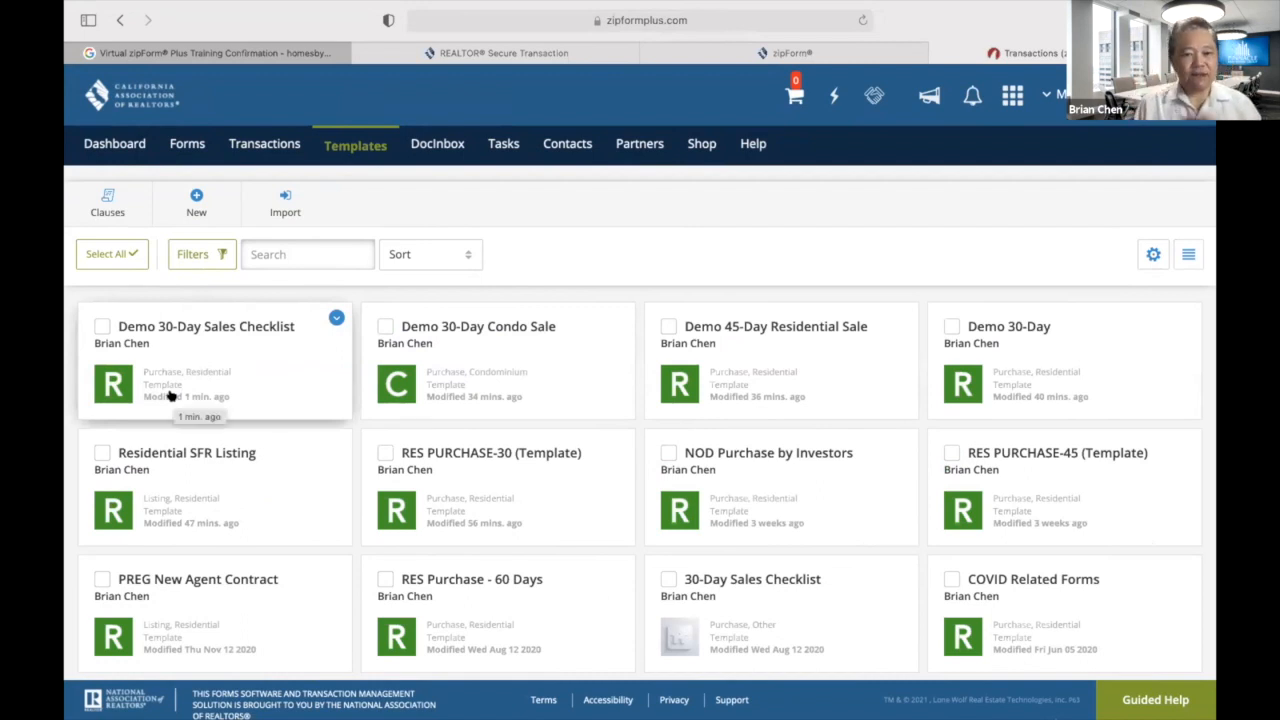
{"action": "left_click", "coordinate": [266, 147]}
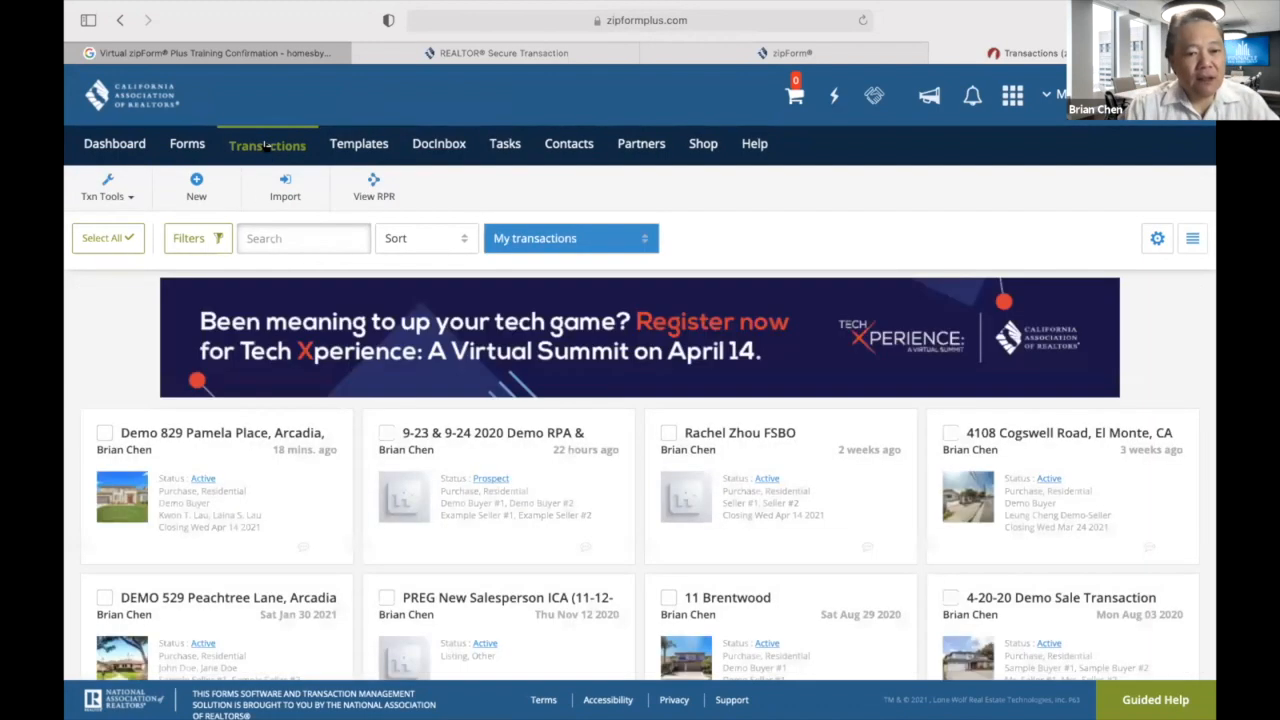
{"action": "left_click", "coordinate": [206, 495]}
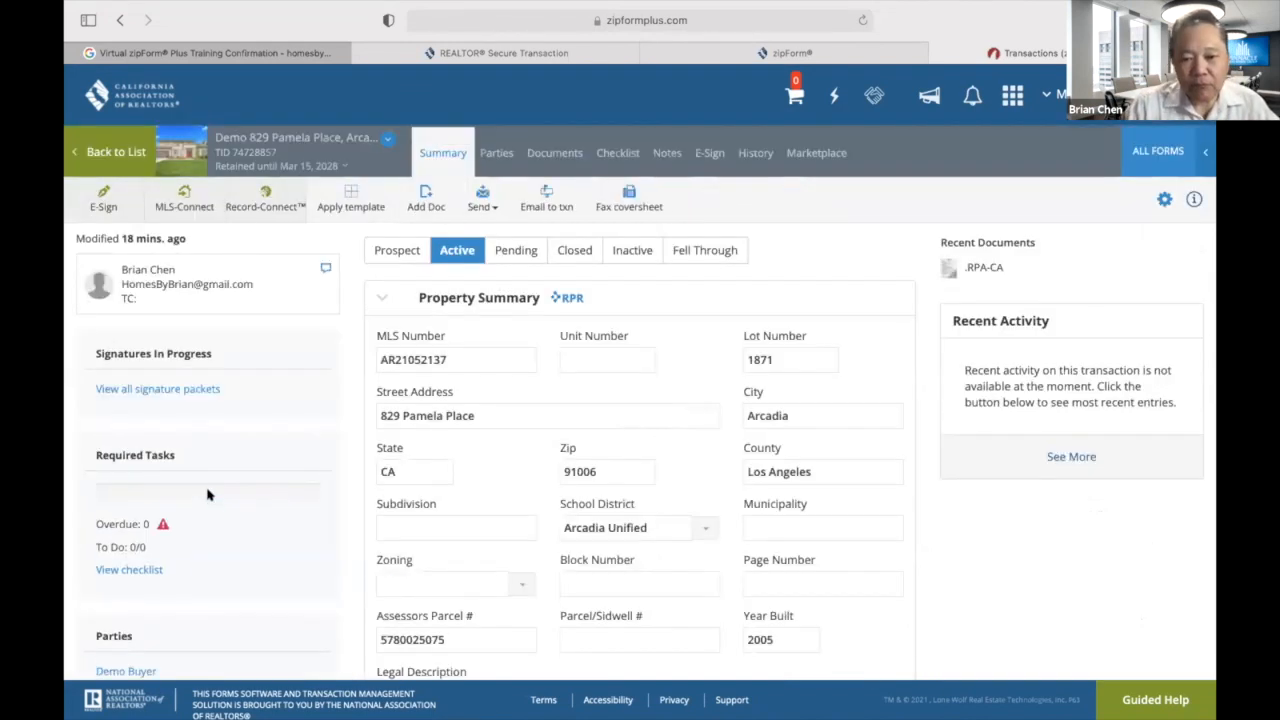
{"action": "scroll", "coordinate": [842, 518], "scroll_direction": "down", "scroll_amount": 2}
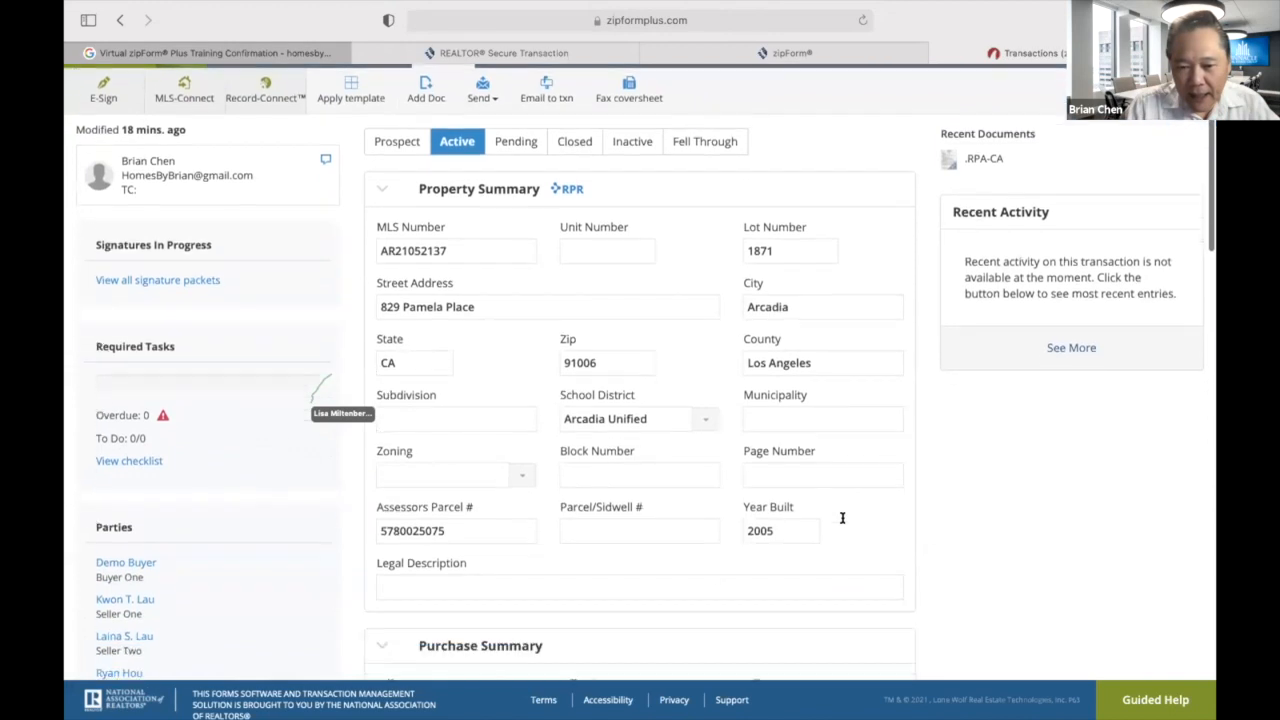
{"action": "scroll", "coordinate": [843, 522], "scroll_direction": "down", "scroll_amount": 2}
{"action": "scroll", "coordinate": [843, 523], "scroll_direction": "up", "scroll_amount": 1}
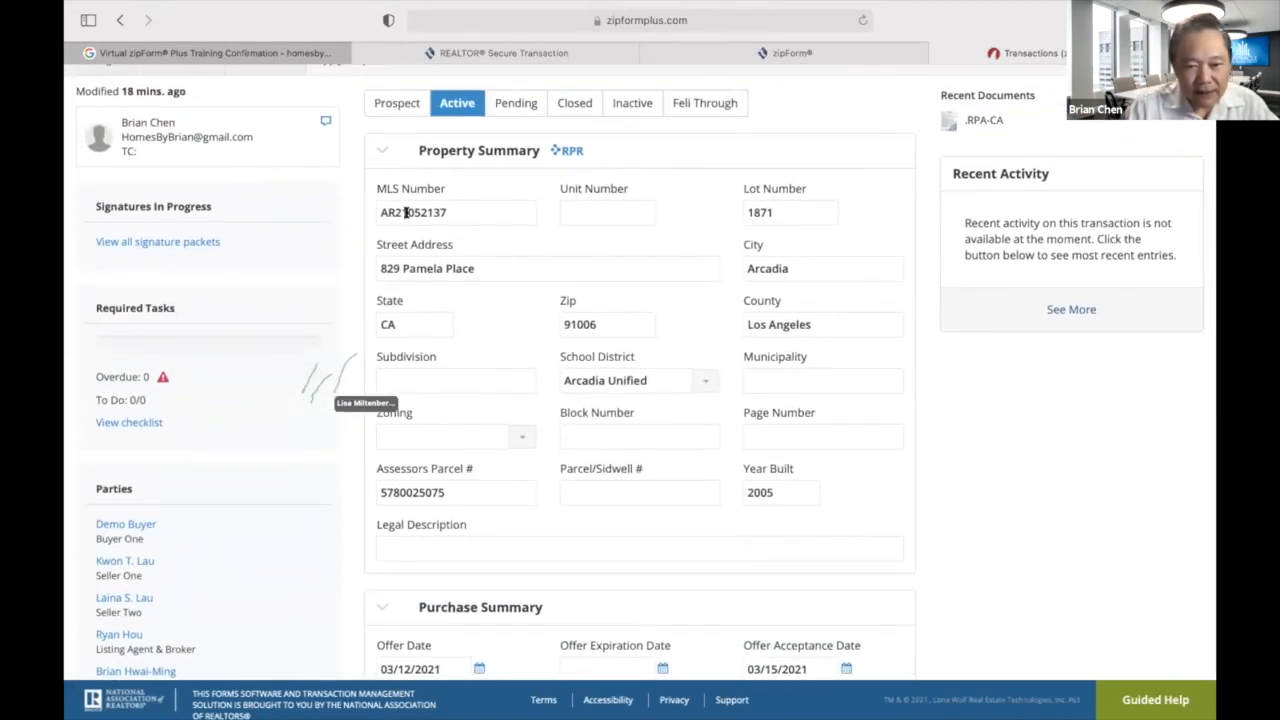
{"action": "mouse_move", "coordinate": [837, 449]}
{"action": "left_mouse_down"}
{"action": "mouse_move", "coordinate": [860, 254]}
{"action": "mouse_move", "coordinate": [942, 506]}
{"action": "left_mouse_up"}
{"action": "left_click", "coordinate": [918, 497]}
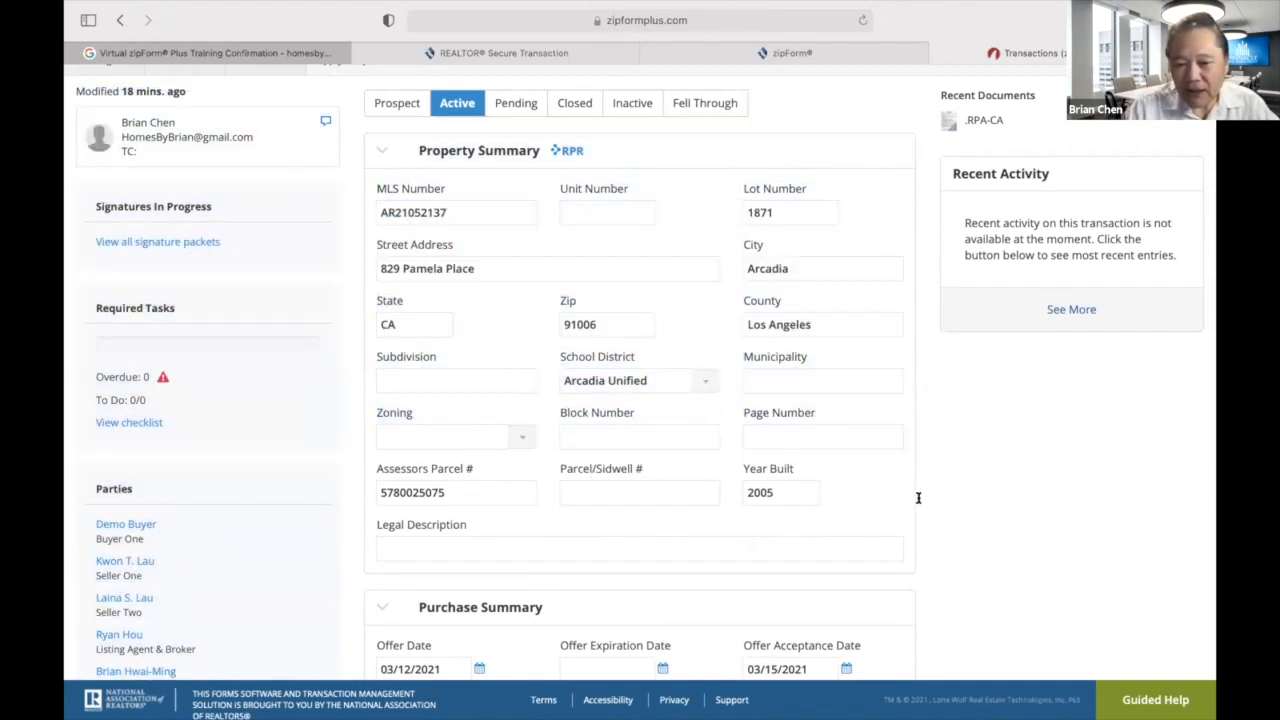
{"action": "scroll", "coordinate": [918, 497], "scroll_direction": "down", "scroll_amount": 5}
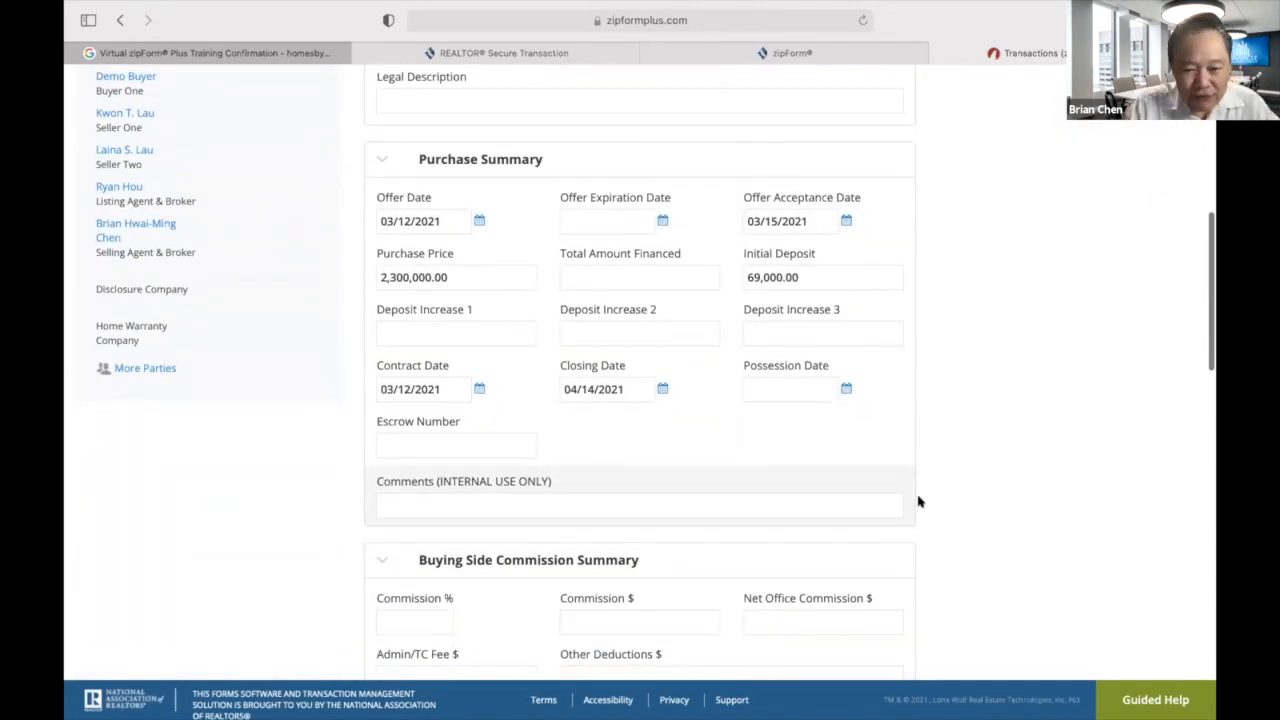
{"action": "scroll", "coordinate": [918, 502], "scroll_direction": "down", "scroll_amount": 10}
{"action": "scroll", "coordinate": [918, 502], "scroll_direction": "up", "scroll_amount": 10}
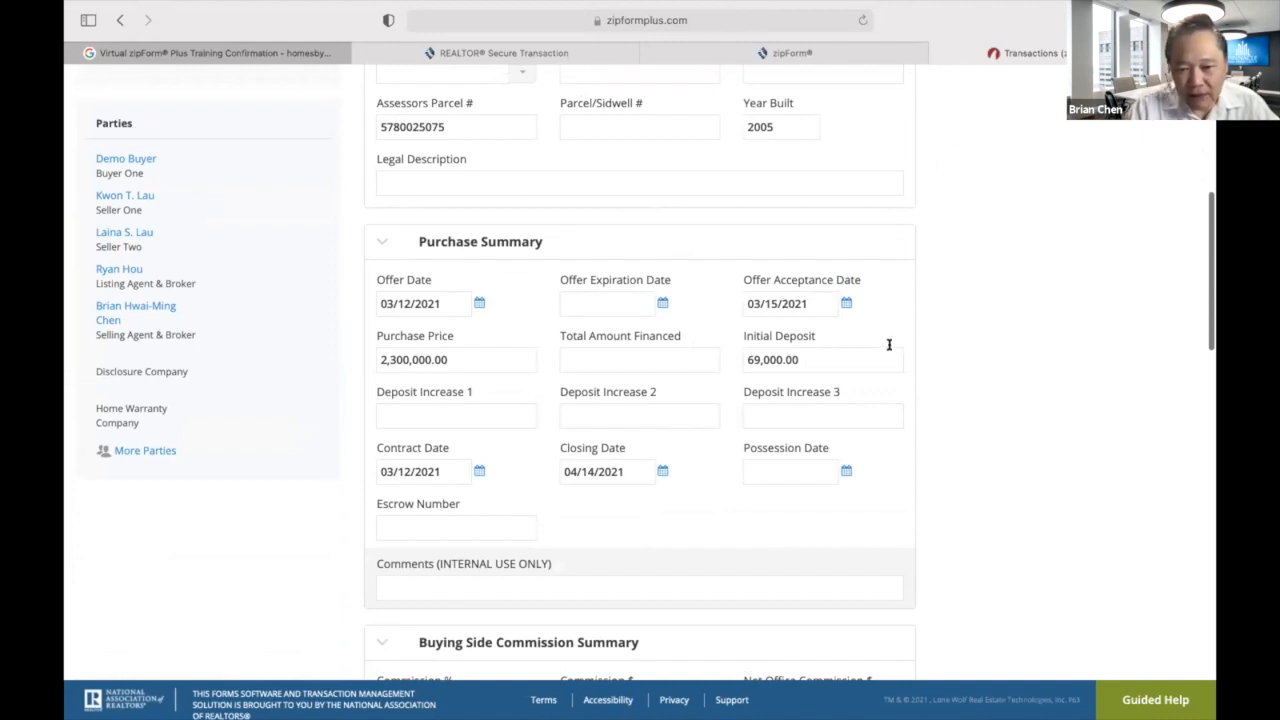
In Purchase Summary, enter Offer Expiration 03/15/2021, amount financed 1,380,000.00 and Possession 04/14/2021.
{"action": "left_click", "coordinate": [662, 303]}
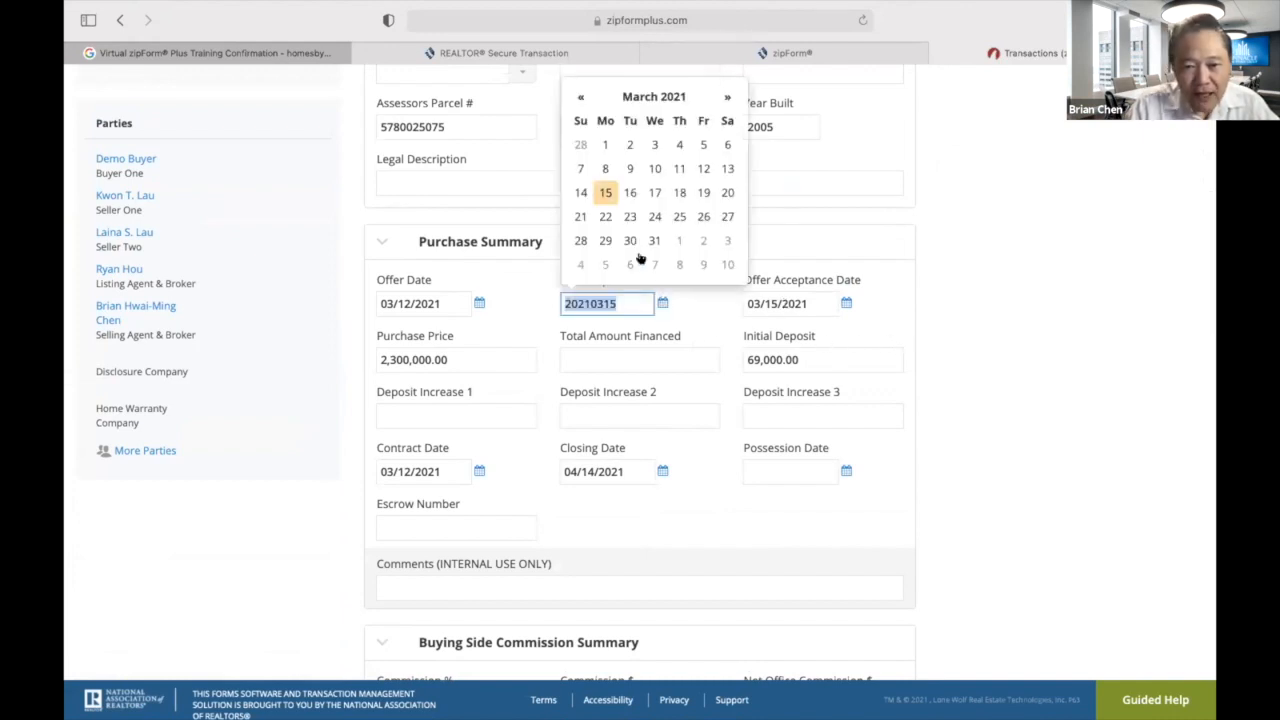
{"action": "left_click", "coordinate": [604, 193]}
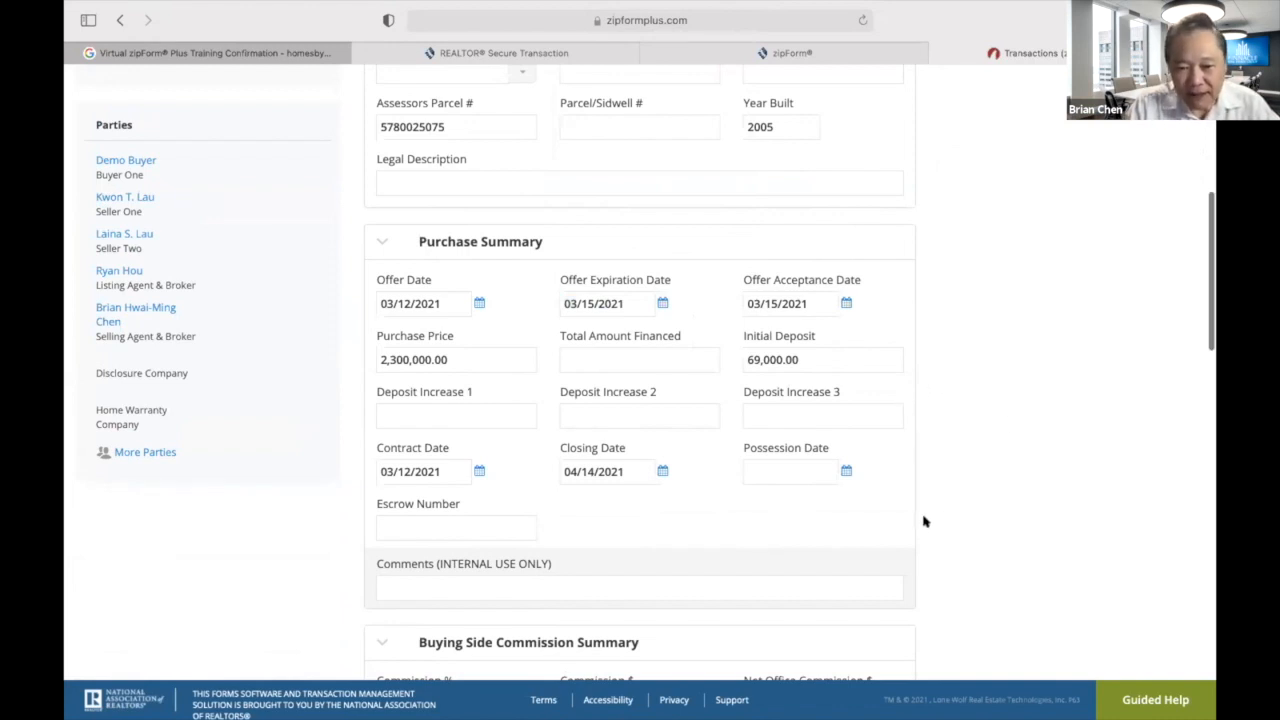
{"action": "scroll", "coordinate": [923, 520], "scroll_direction": "down", "scroll_amount": 1}
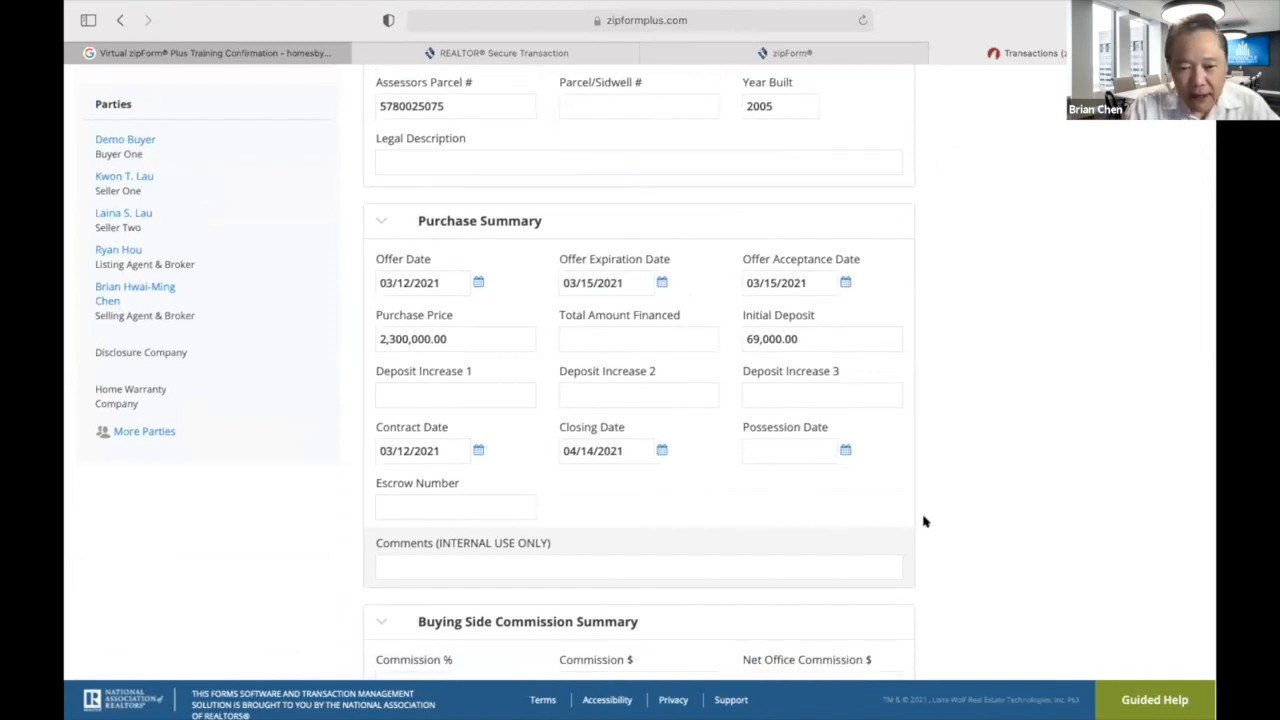
{"action": "left_click", "coordinate": [662, 334]}
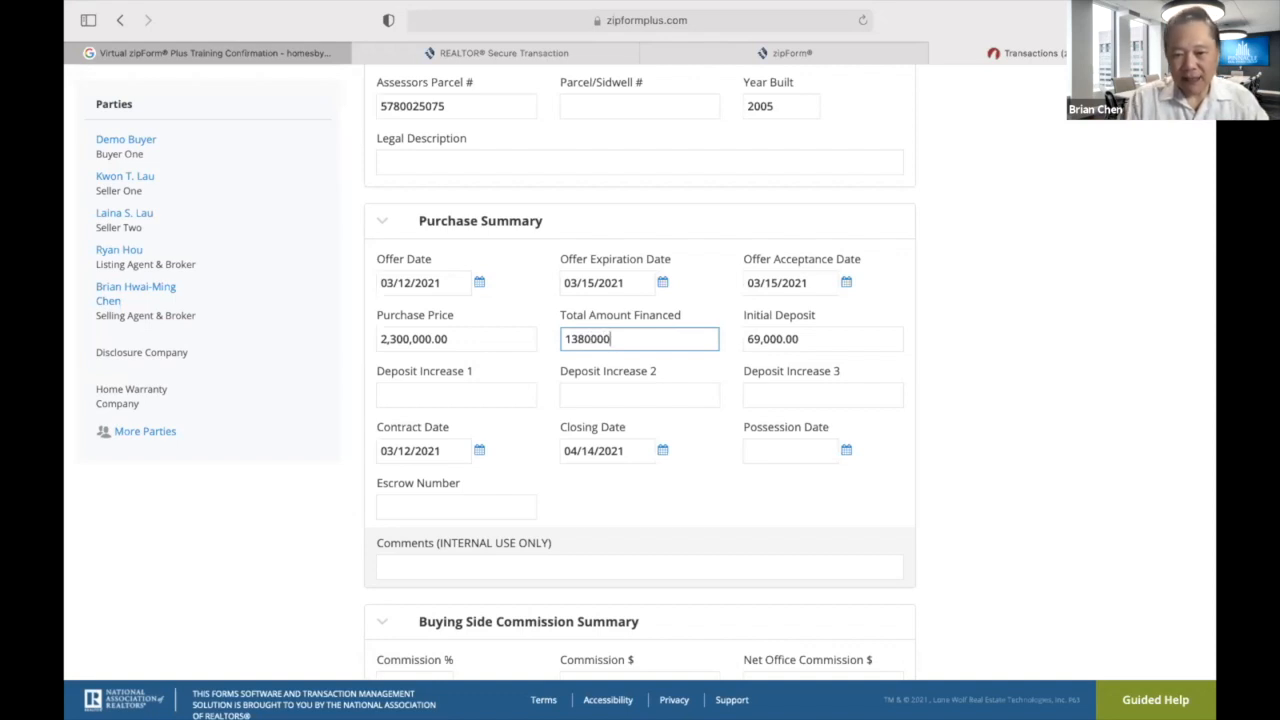
{"action": "left_click", "coordinate": [948, 368]}
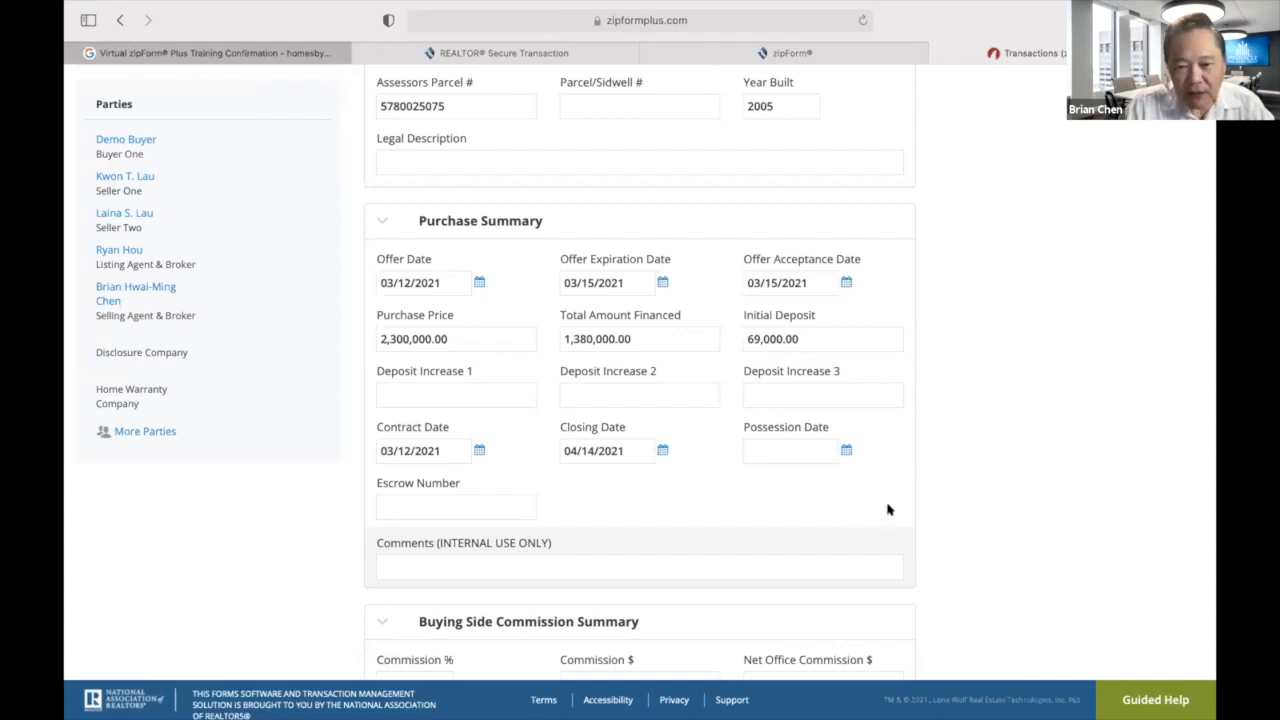
{"action": "left_click", "coordinate": [845, 450]}
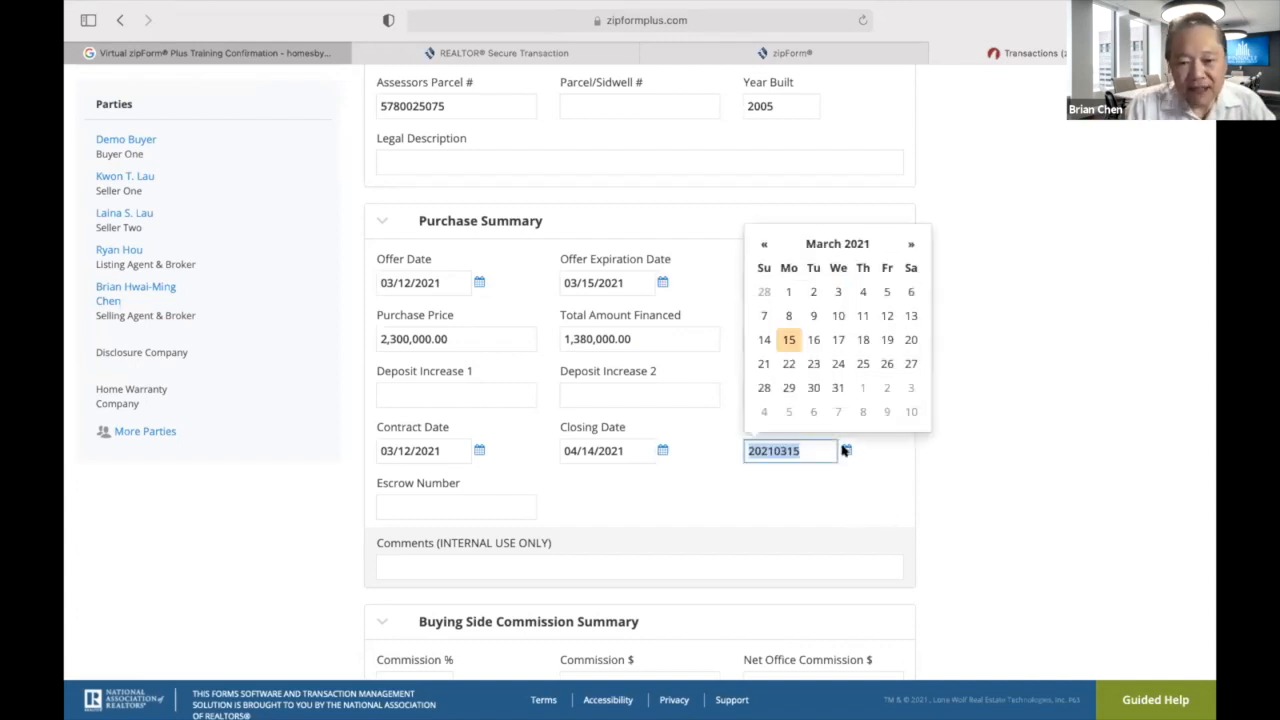
{"action": "left_click", "coordinate": [908, 245]}
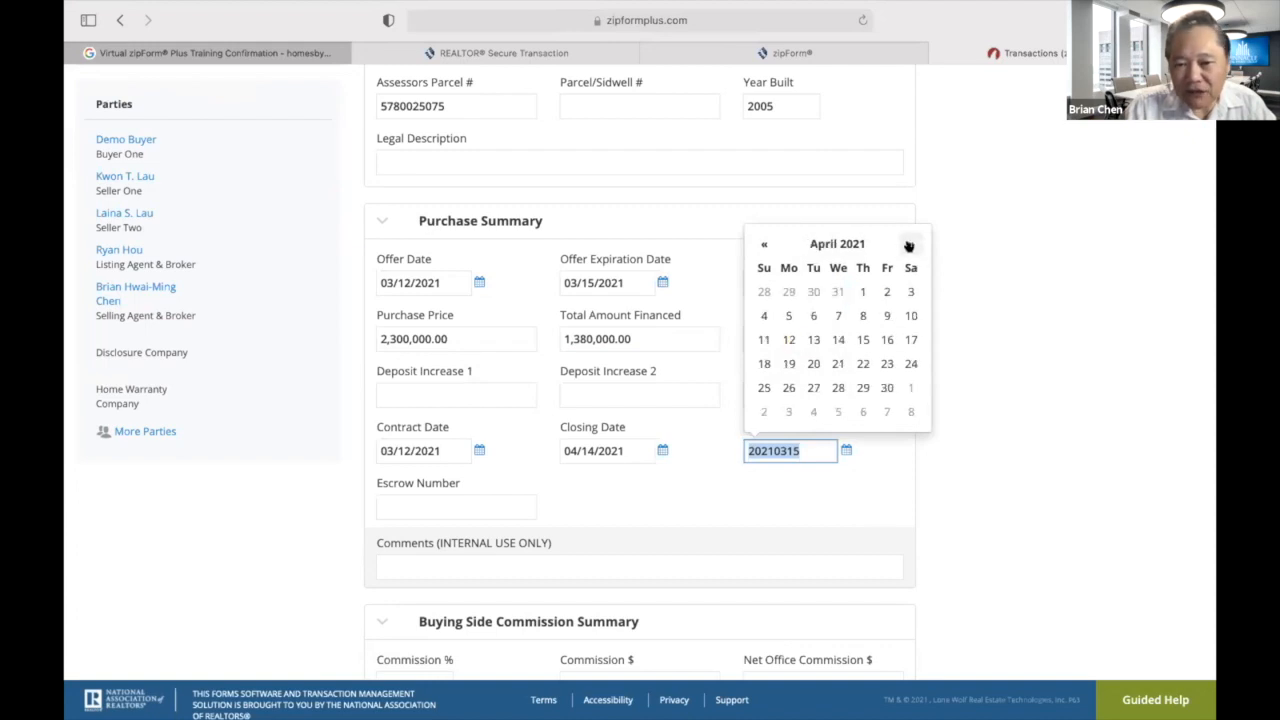
{"action": "left_click", "coordinate": [837, 339]}
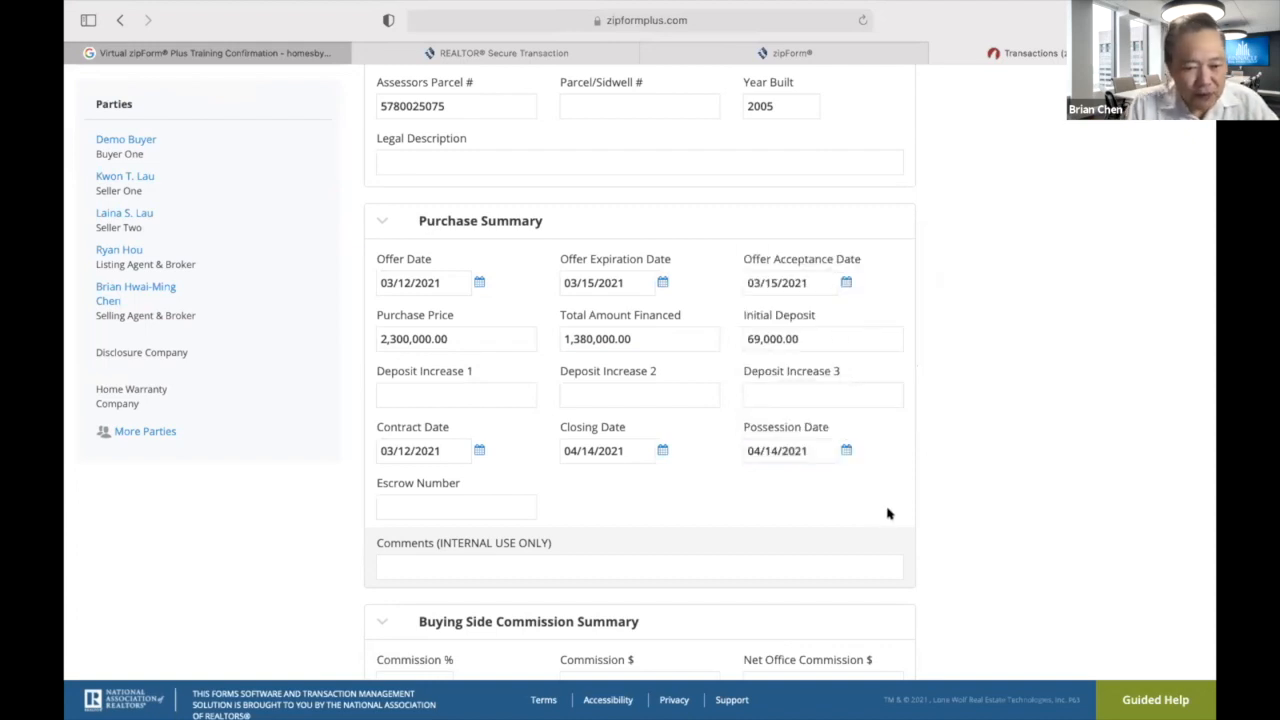
{"action": "scroll", "coordinate": [888, 515], "scroll_direction": "down", "scroll_amount": 2}
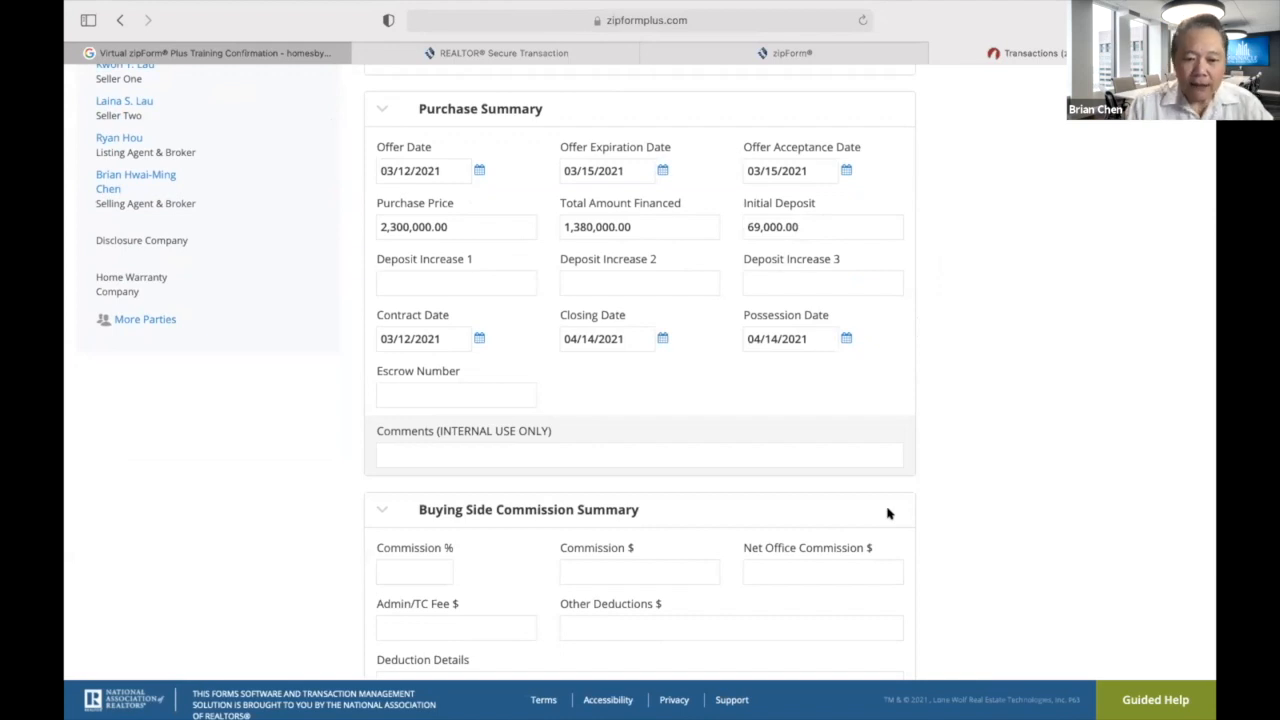
{"action": "scroll", "coordinate": [943, 418], "scroll_direction": "down", "scroll_amount": 5}
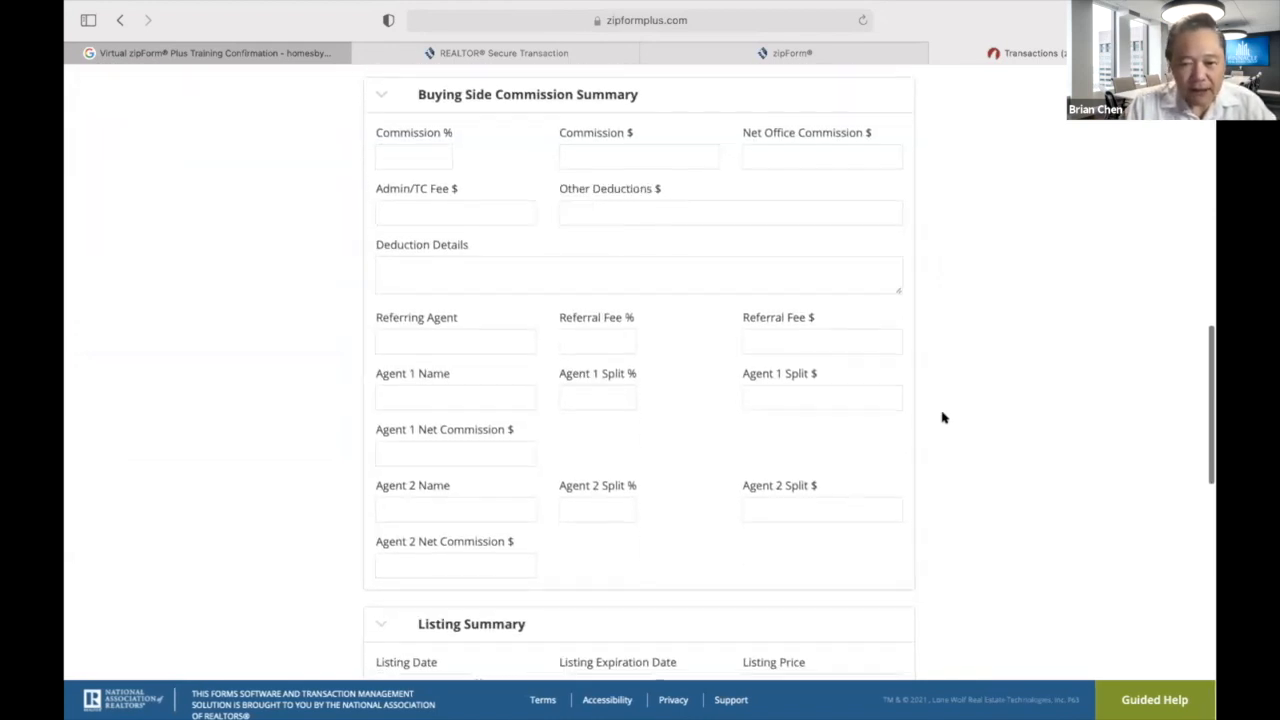
{"action": "scroll", "coordinate": [943, 418], "scroll_direction": "up", "scroll_amount": 1}
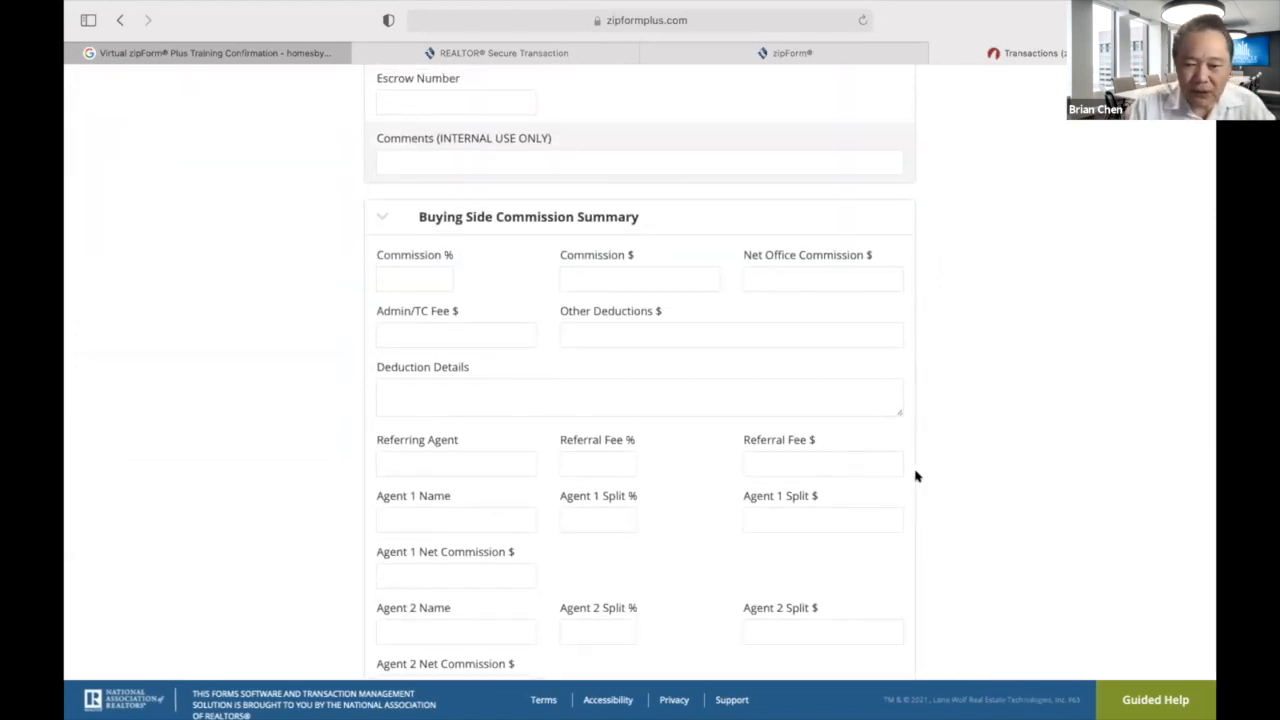
{"action": "scroll", "coordinate": [914, 476], "scroll_direction": "down", "scroll_amount": 10}
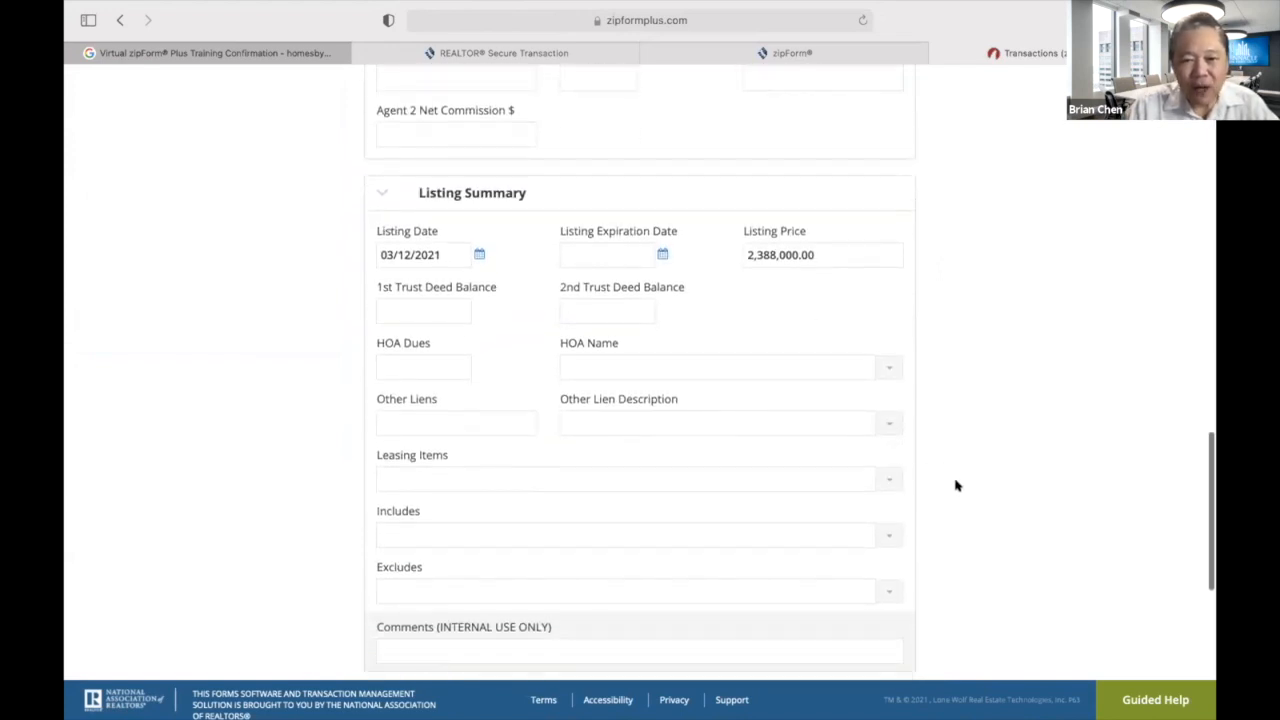
{"action": "scroll", "coordinate": [936, 511], "scroll_direction": "down", "scroll_amount": 2}
{"action": "scroll", "coordinate": [937, 512], "scroll_direction": "down", "scroll_amount": 8}
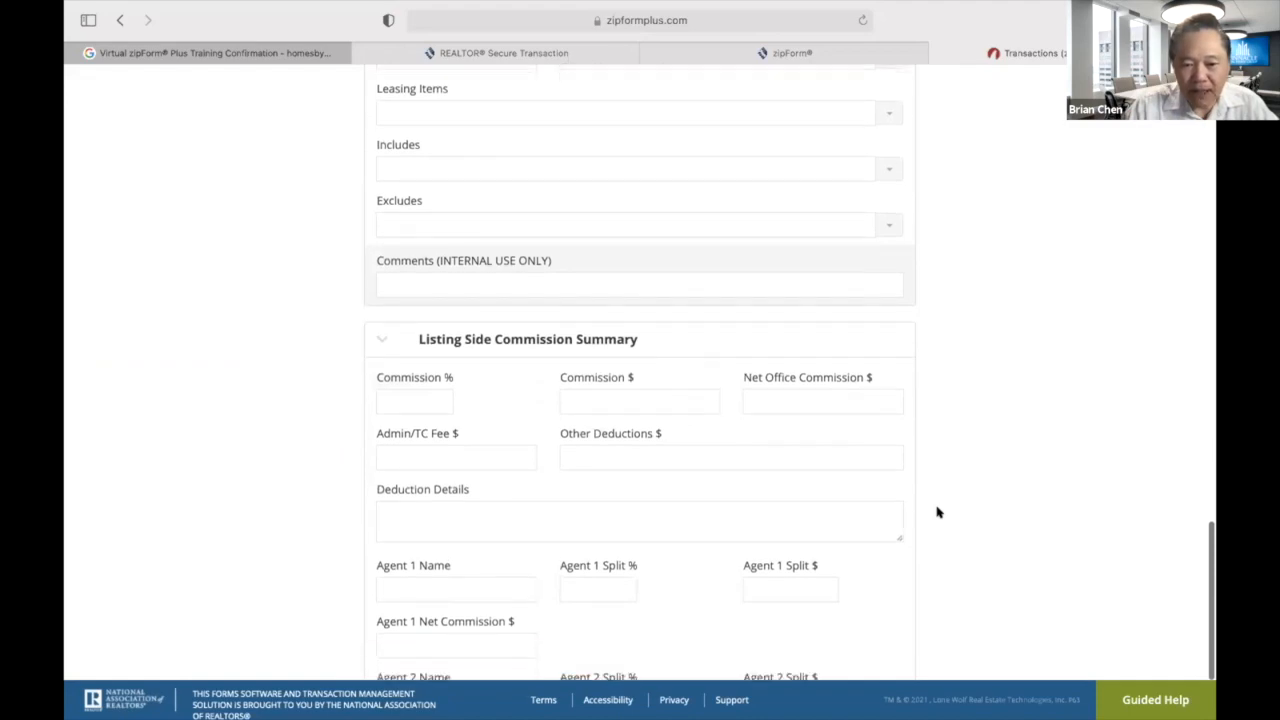
{"action": "scroll", "coordinate": [937, 512], "scroll_direction": "up", "scroll_amount": 20}
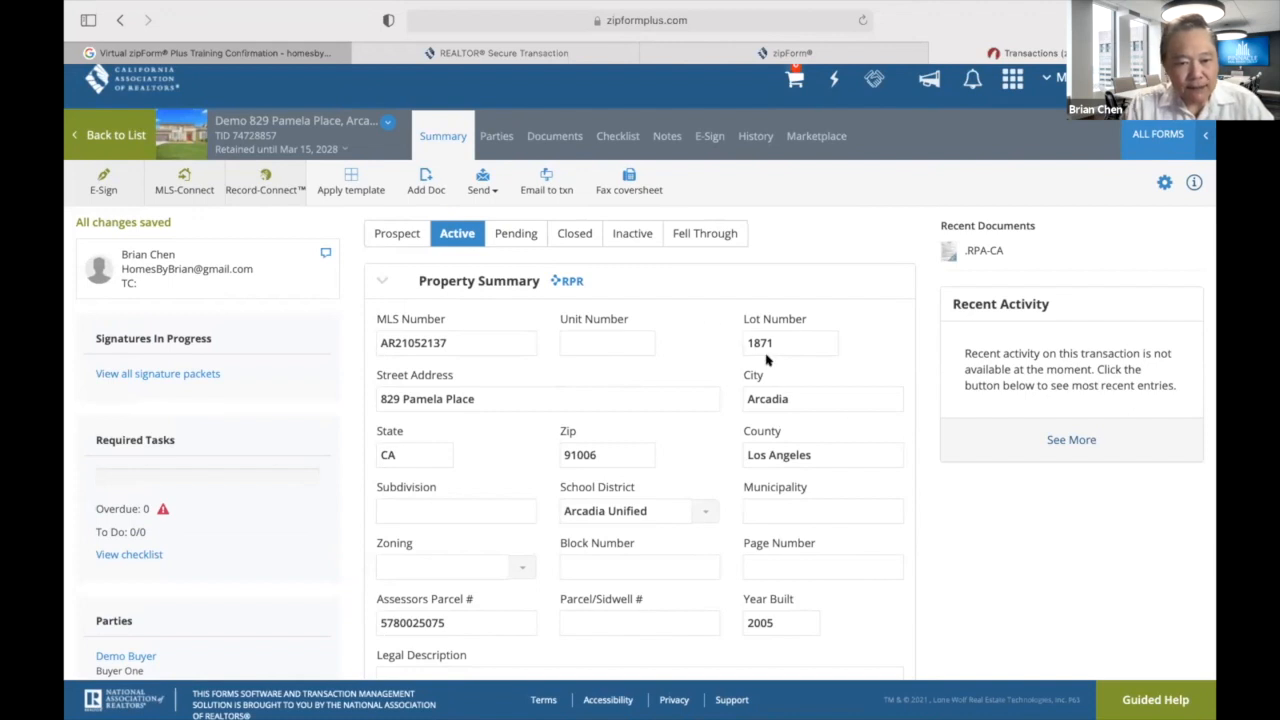
{"action": "scroll", "coordinate": [849, 302], "scroll_direction": "down", "scroll_amount": 2}
{"action": "scroll", "coordinate": [849, 305], "scroll_direction": "up", "scroll_amount": 2}
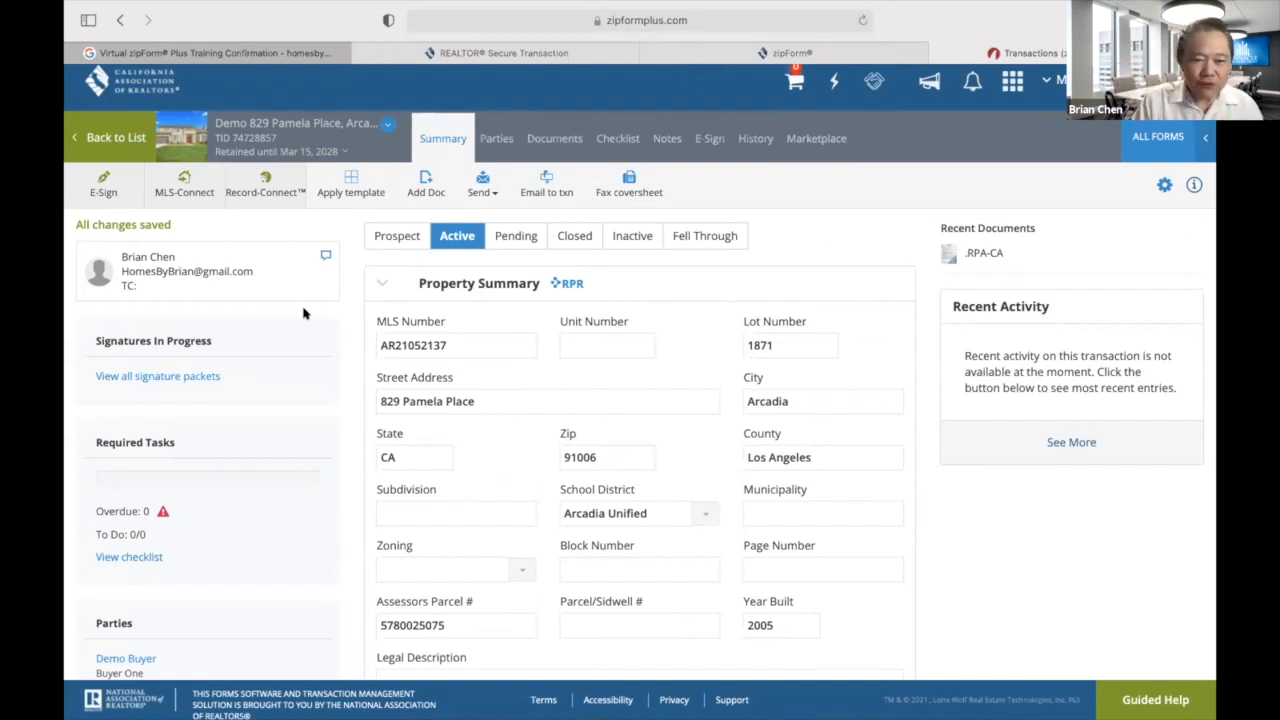
Apply the Demo 30-Day Sales Checklist template from the template list to this transaction.
{"action": "left_click", "coordinate": [353, 183]}
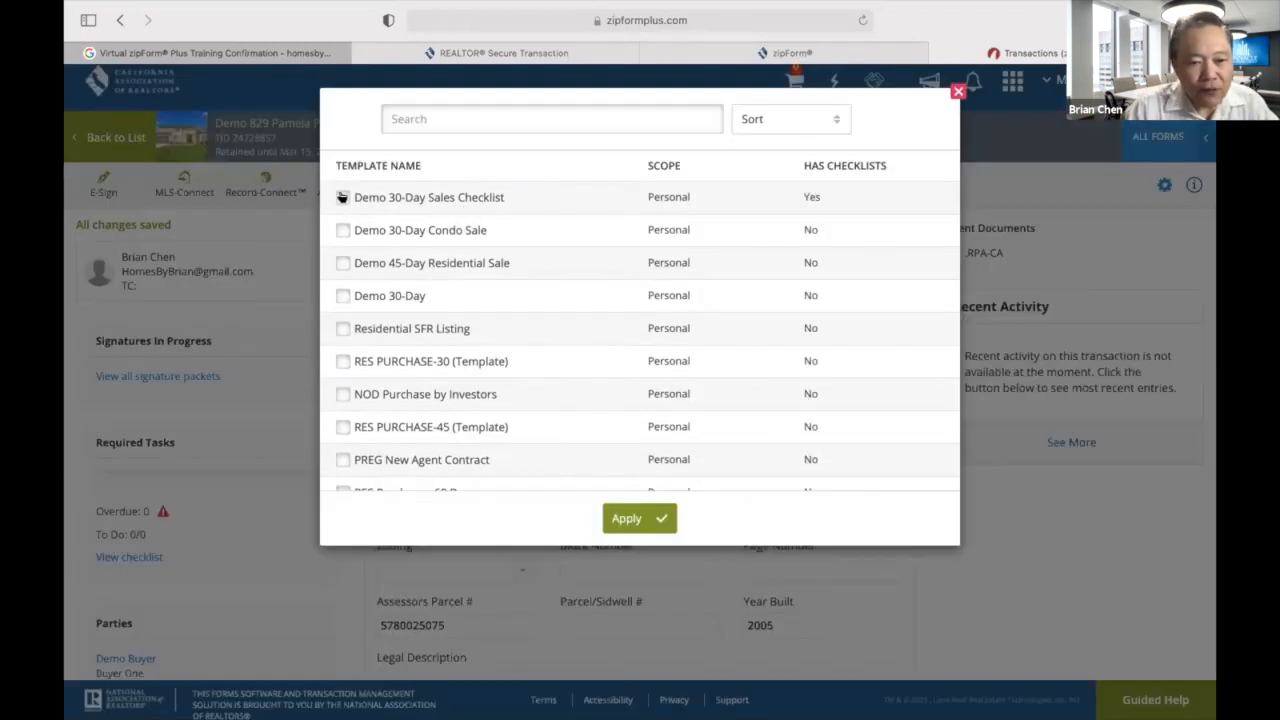
{"action": "left_click", "coordinate": [342, 197]}
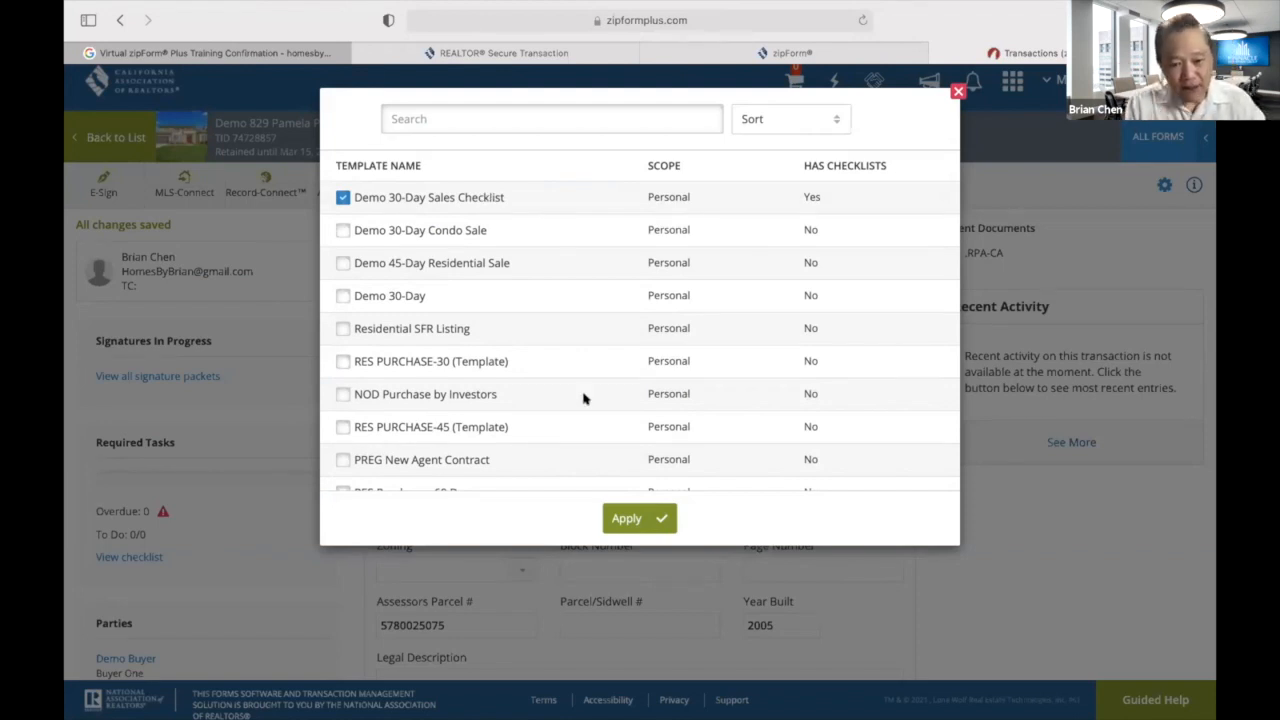
{"action": "left_click", "coordinate": [645, 517]}
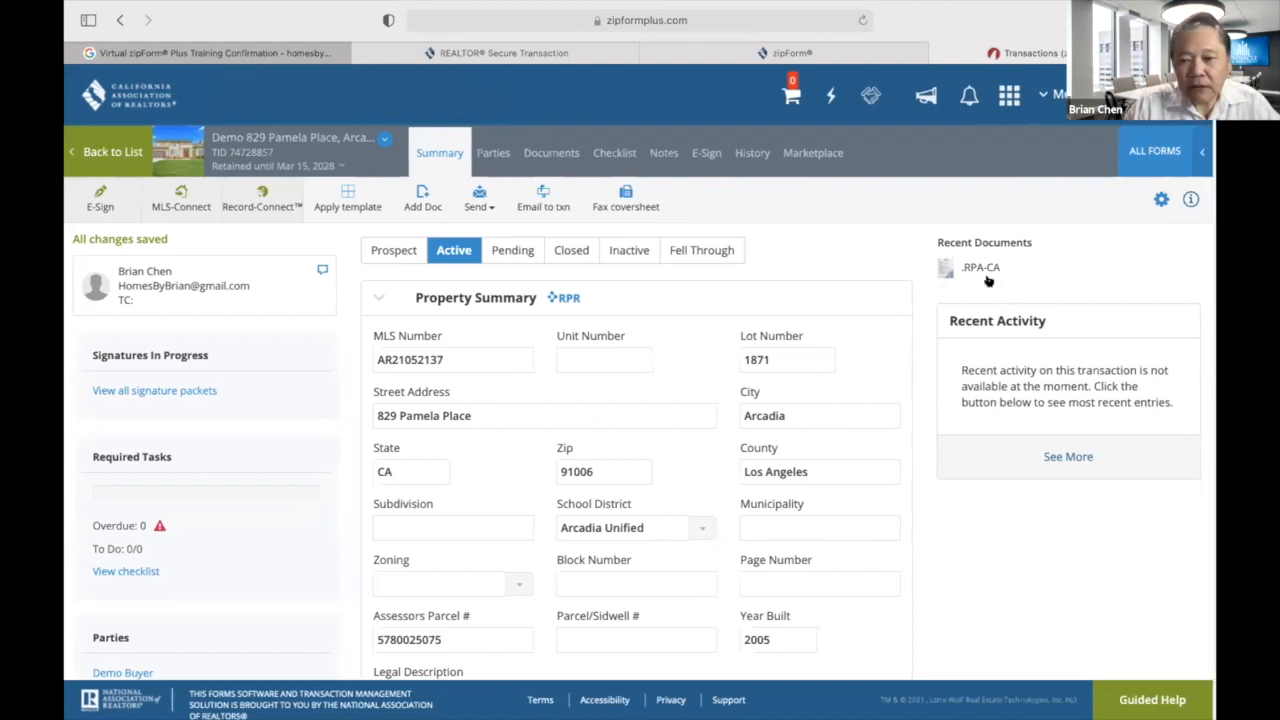
Bring up the Txn Tools dropdown on the Transactions list.
{"action": "scroll", "coordinate": [986, 278], "scroll_direction": "down", "scroll_amount": 1}
{"action": "scroll", "coordinate": [878, 252], "scroll_direction": "up", "scroll_amount": 2}
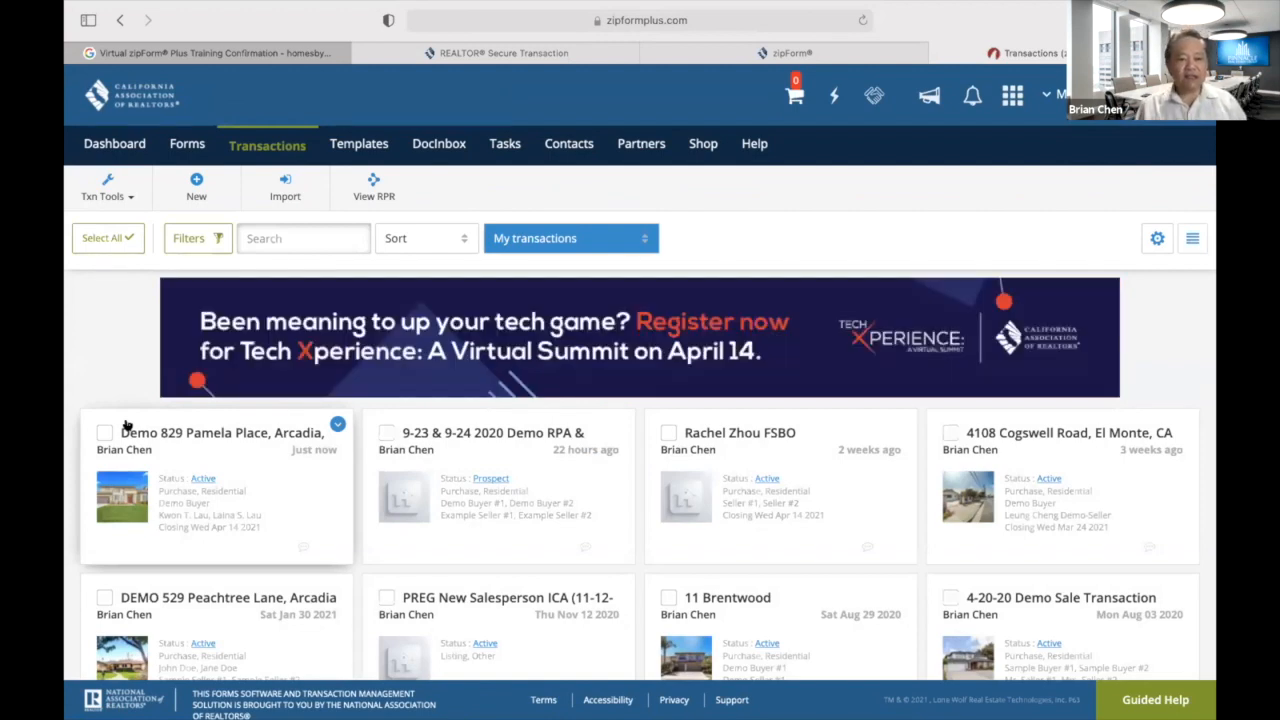
{"action": "left_click", "coordinate": [128, 198]}
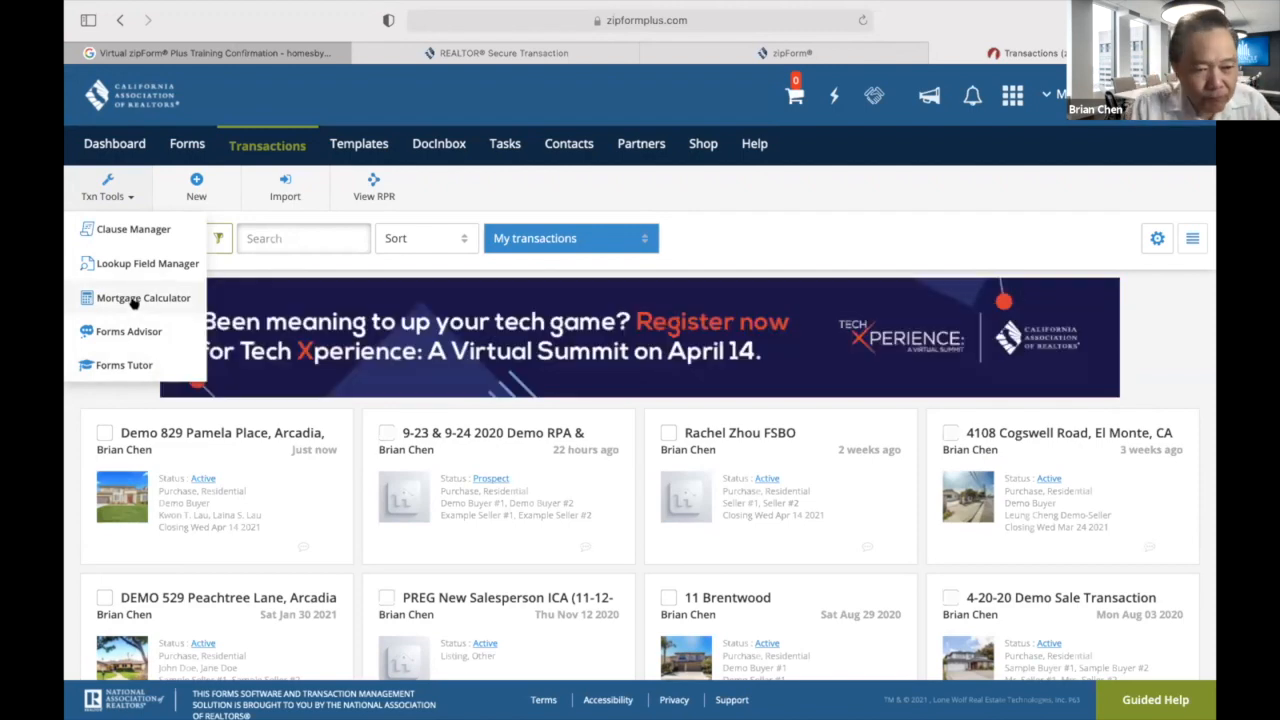
Calculate a 1380000 loan at 4.375% over 360 months: $6,890.14 monthly principal and interest.
{"action": "left_click", "coordinate": [133, 298]}
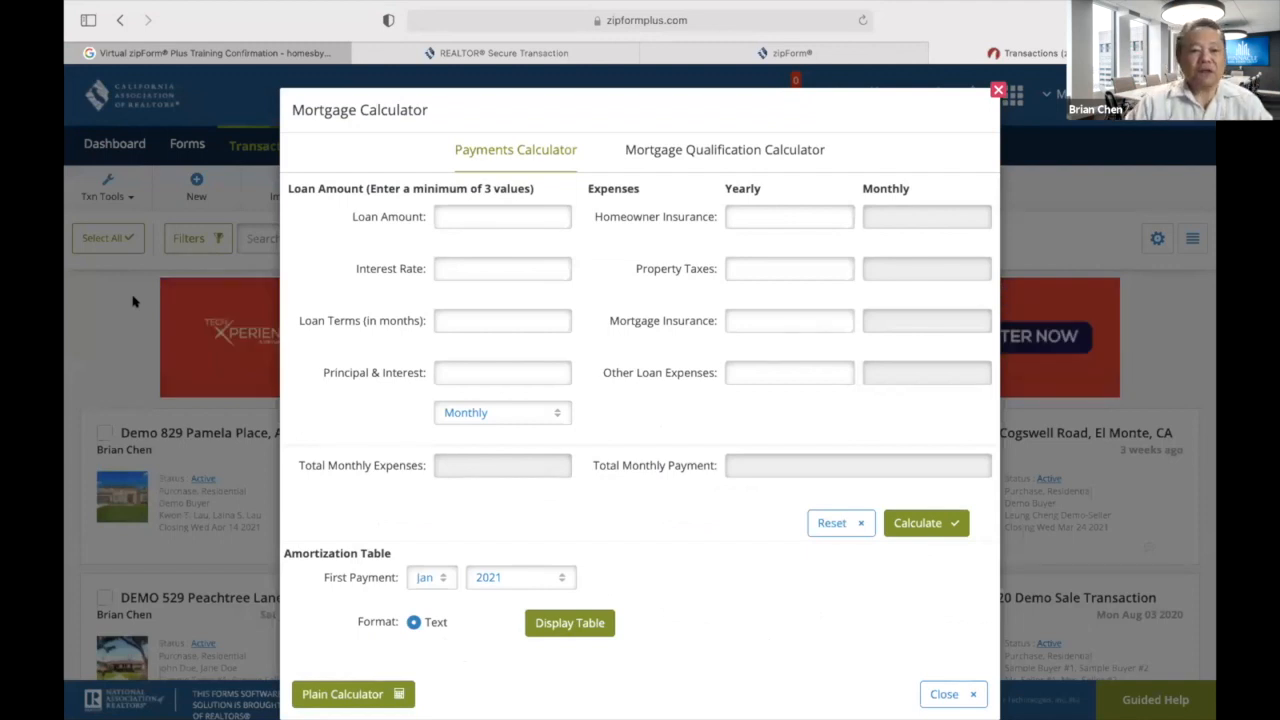
{"action": "left_click", "coordinate": [465, 216]}
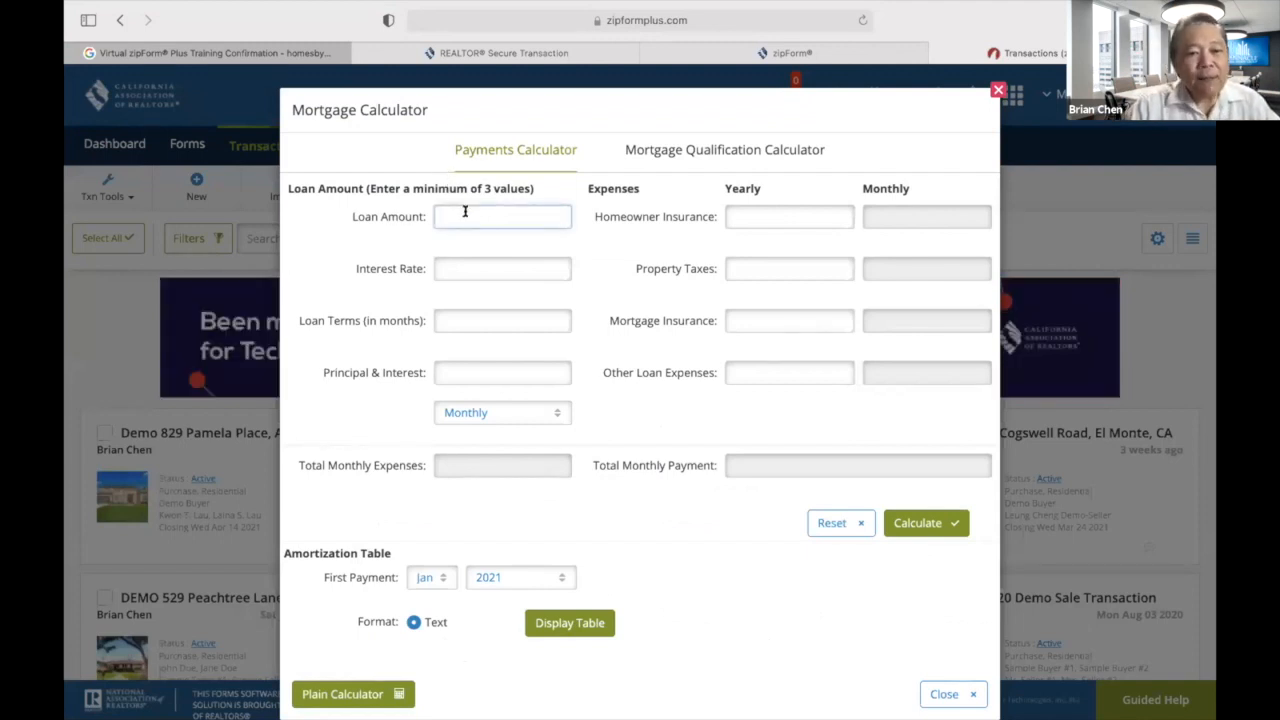
{"action": "type", "text": "13"}
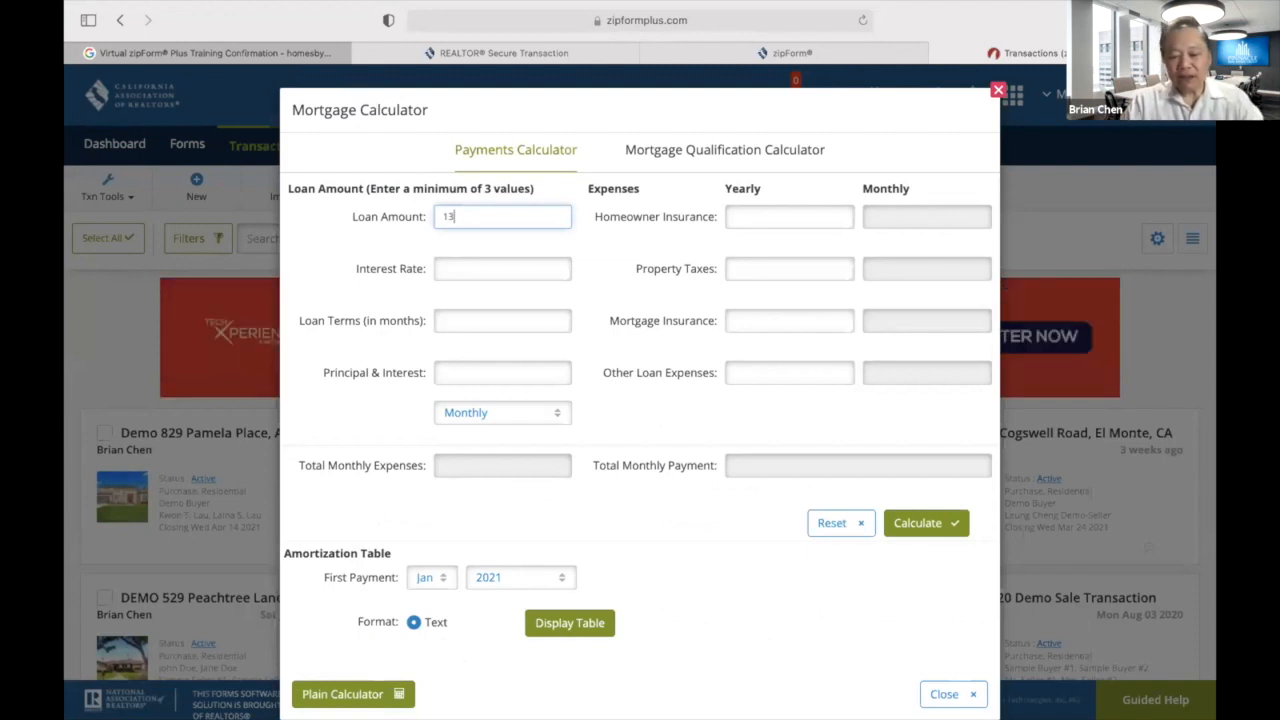
{"action": "type", "text": "8000"}
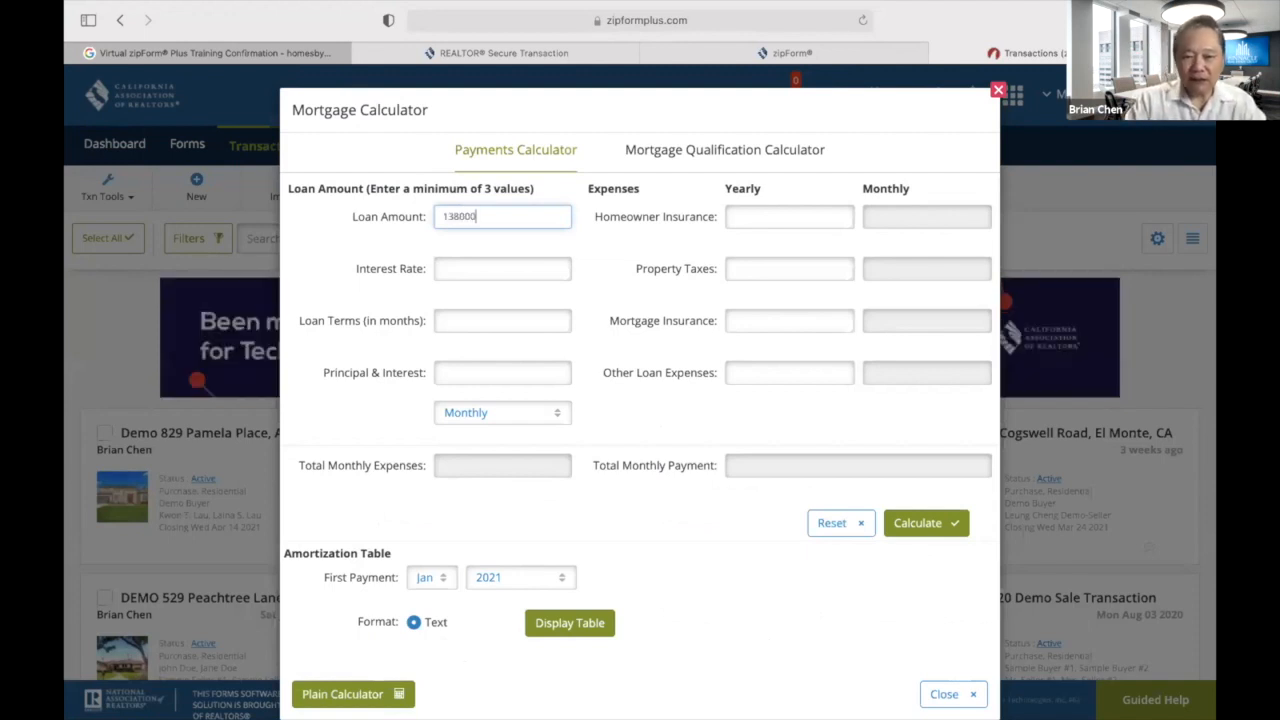
{"action": "type", "text": "0"}
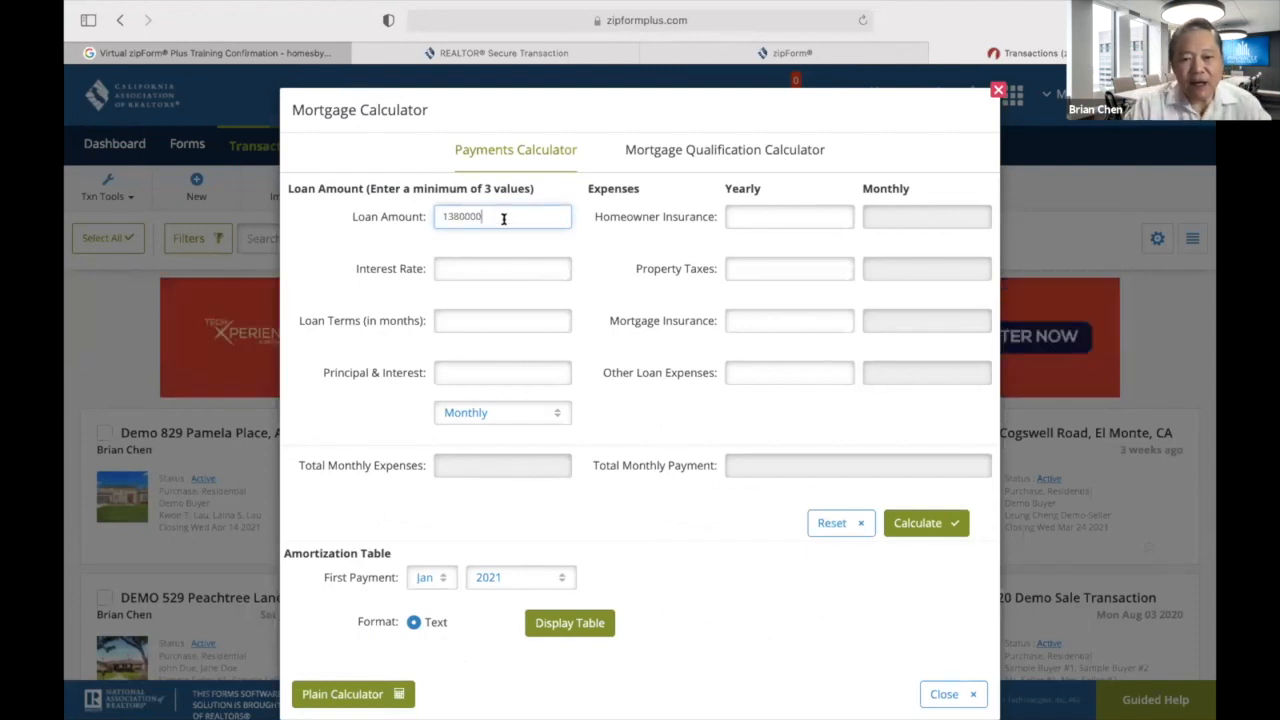
{"action": "left_click", "coordinate": [489, 268]}
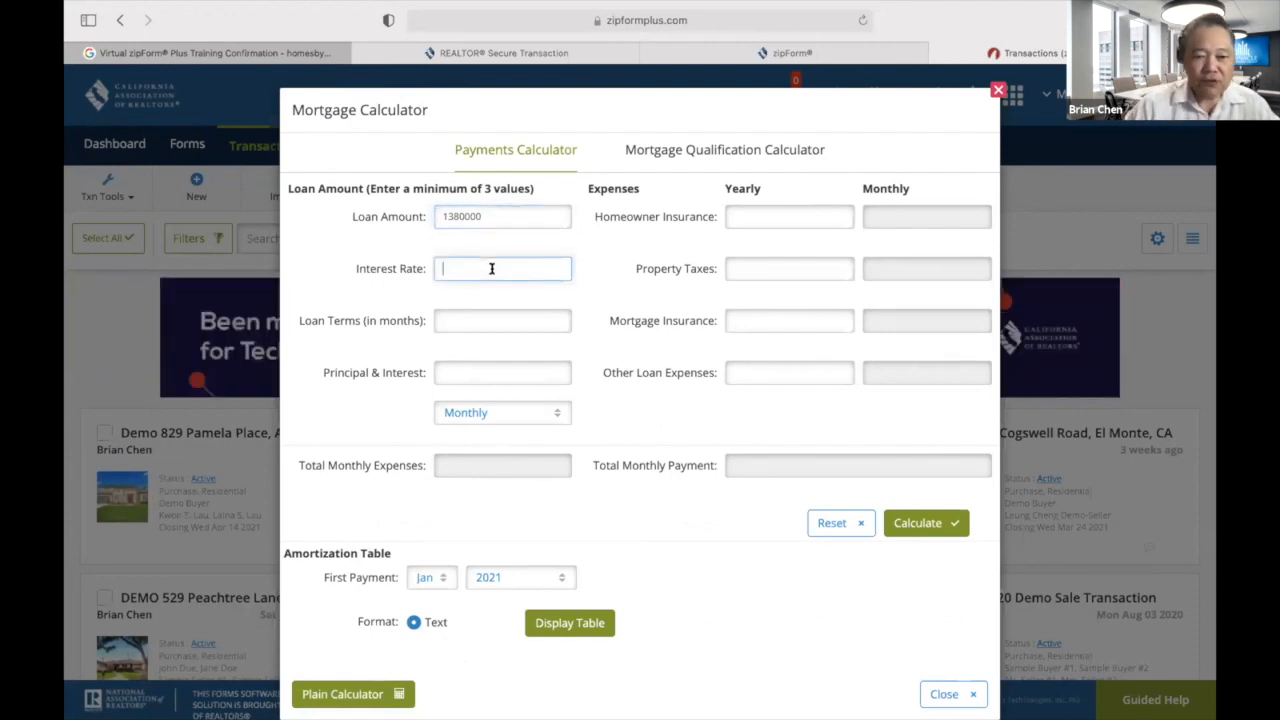
{"action": "type", "text": "4"}
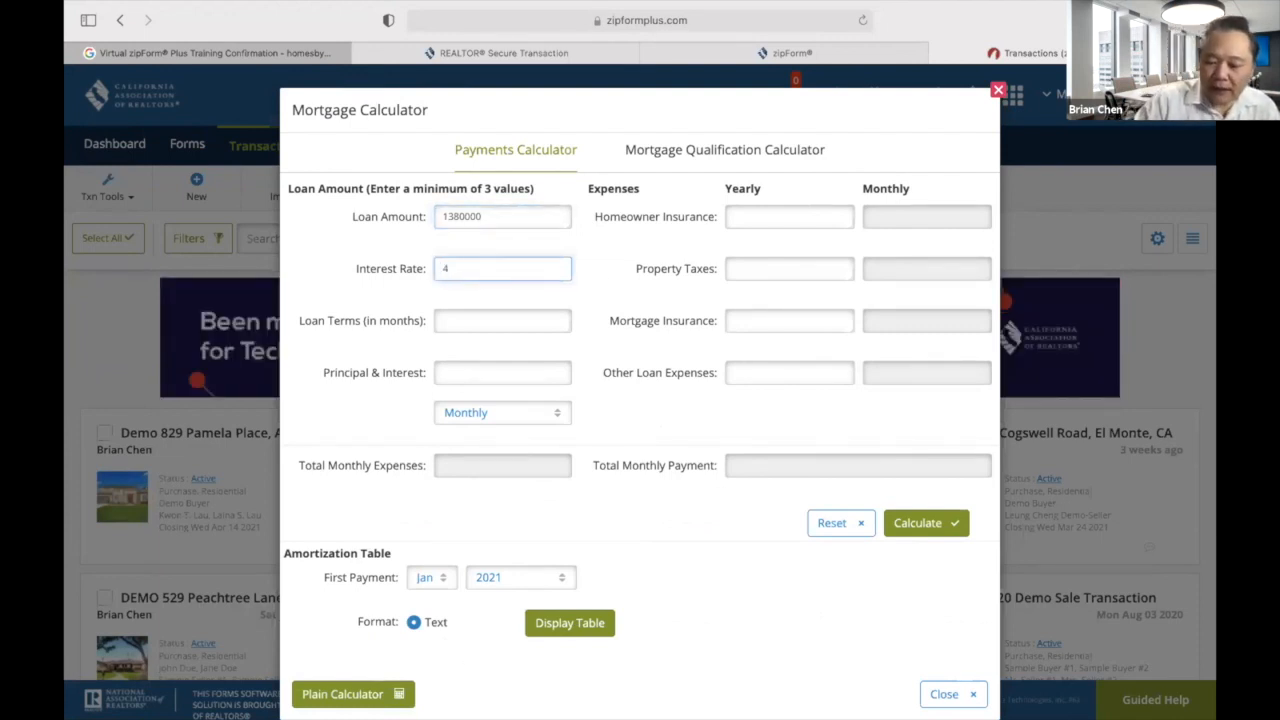
{"action": "type", "text": "."}
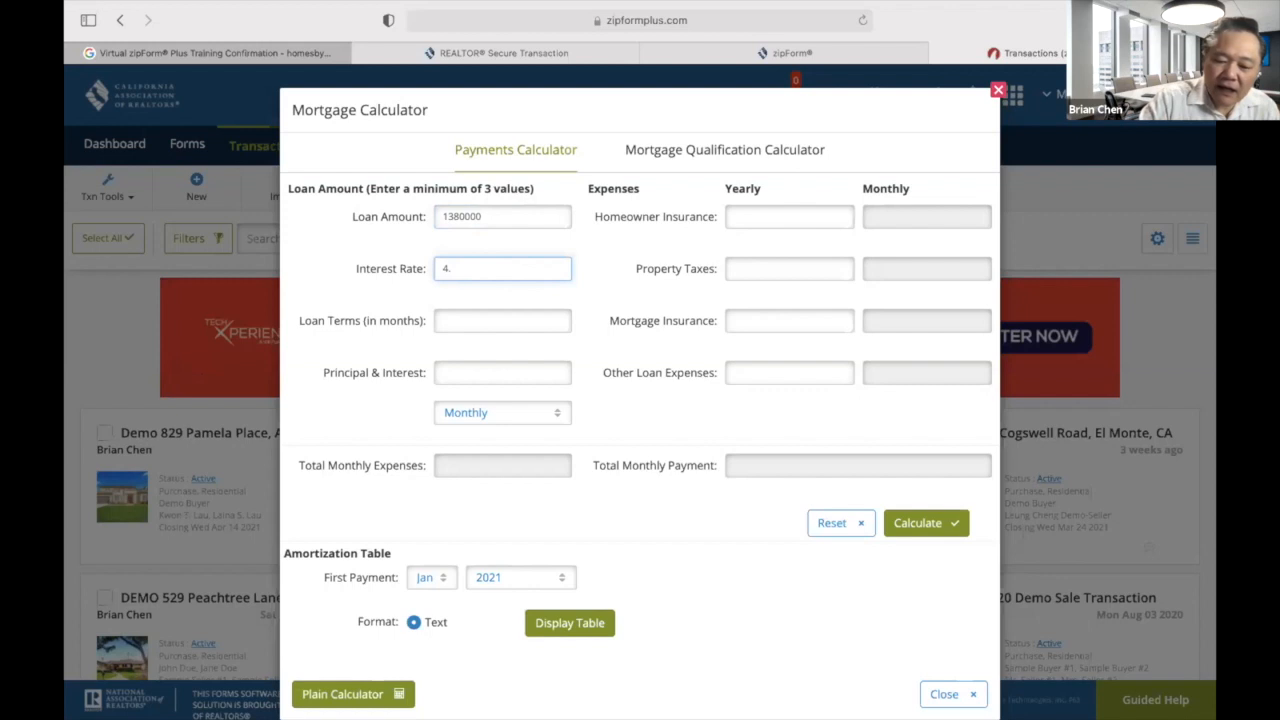
{"action": "type", "text": "375"}
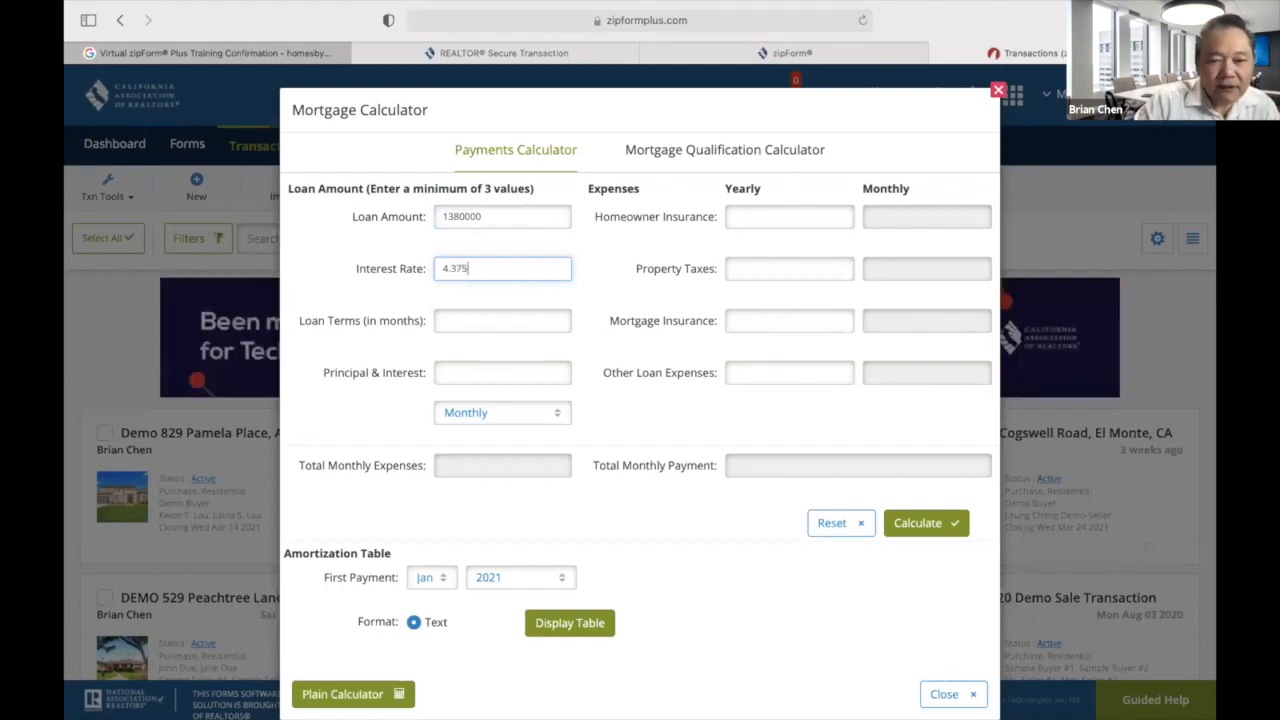
{"action": "left_click", "coordinate": [510, 320]}
{"action": "type", "text": "360"}
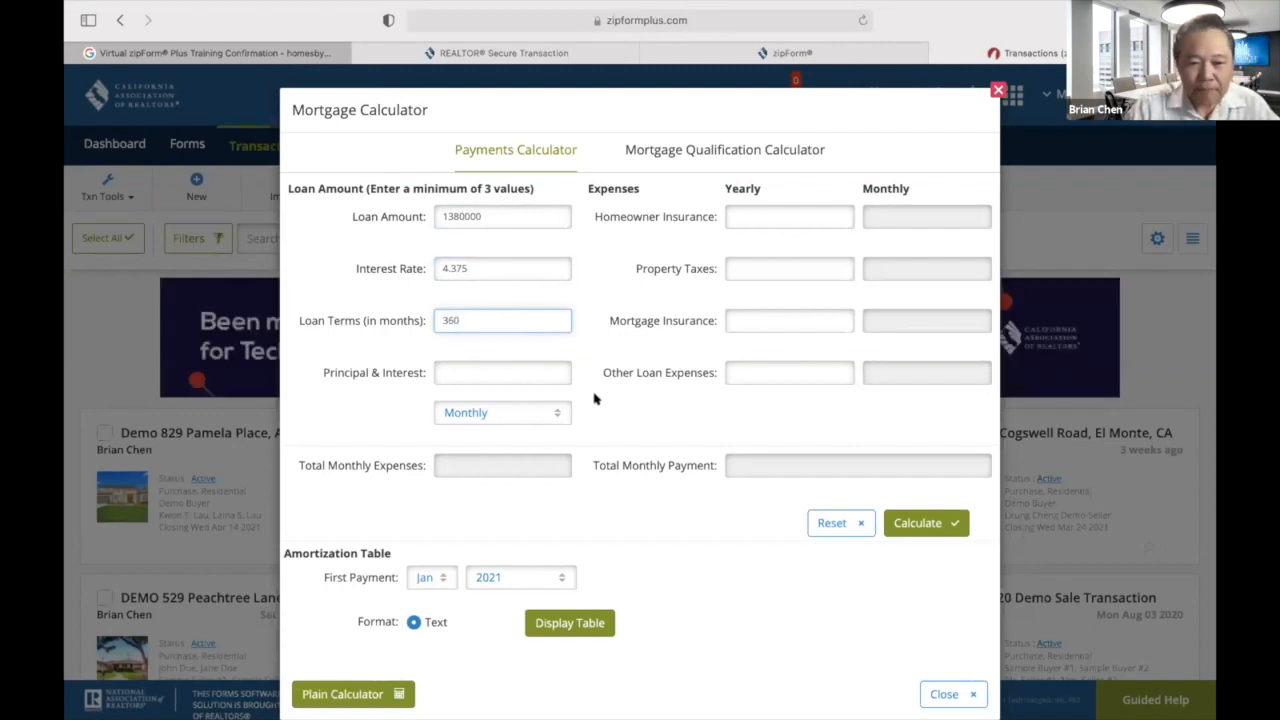
{"action": "key", "text": "Return"}
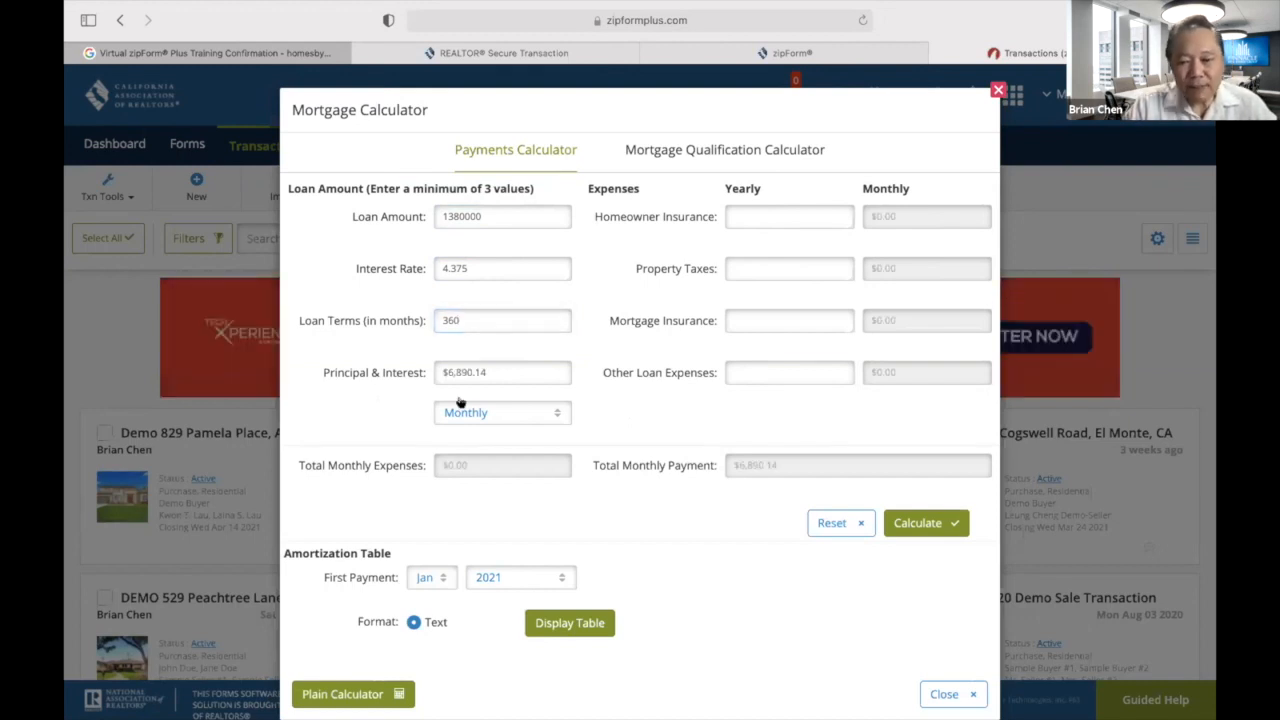
{"action": "left_click", "coordinate": [569, 422]}
{"action": "left_click", "coordinate": [572, 425]}
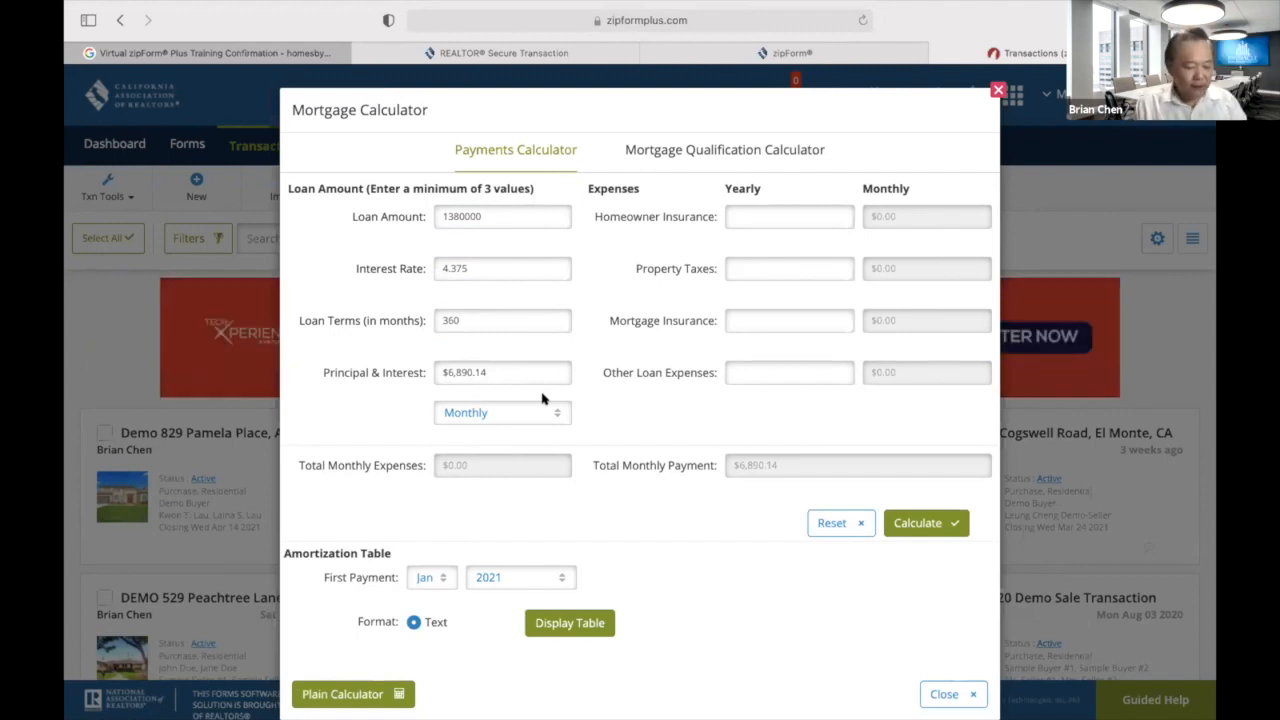
Enter yearly homeowner insurance 4830 and property taxes 17250, making the total monthly payment $8,730.14.
{"action": "left_click", "coordinate": [746, 215]}
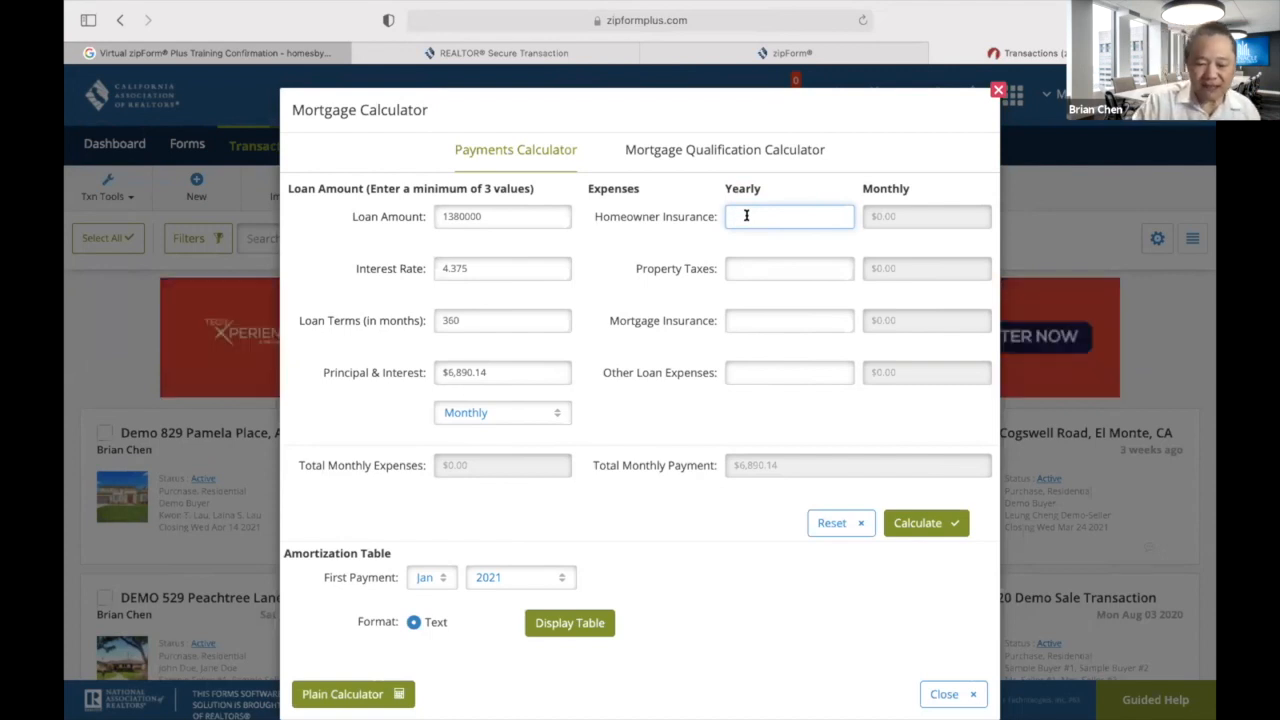
{"action": "type", "text": "4"}
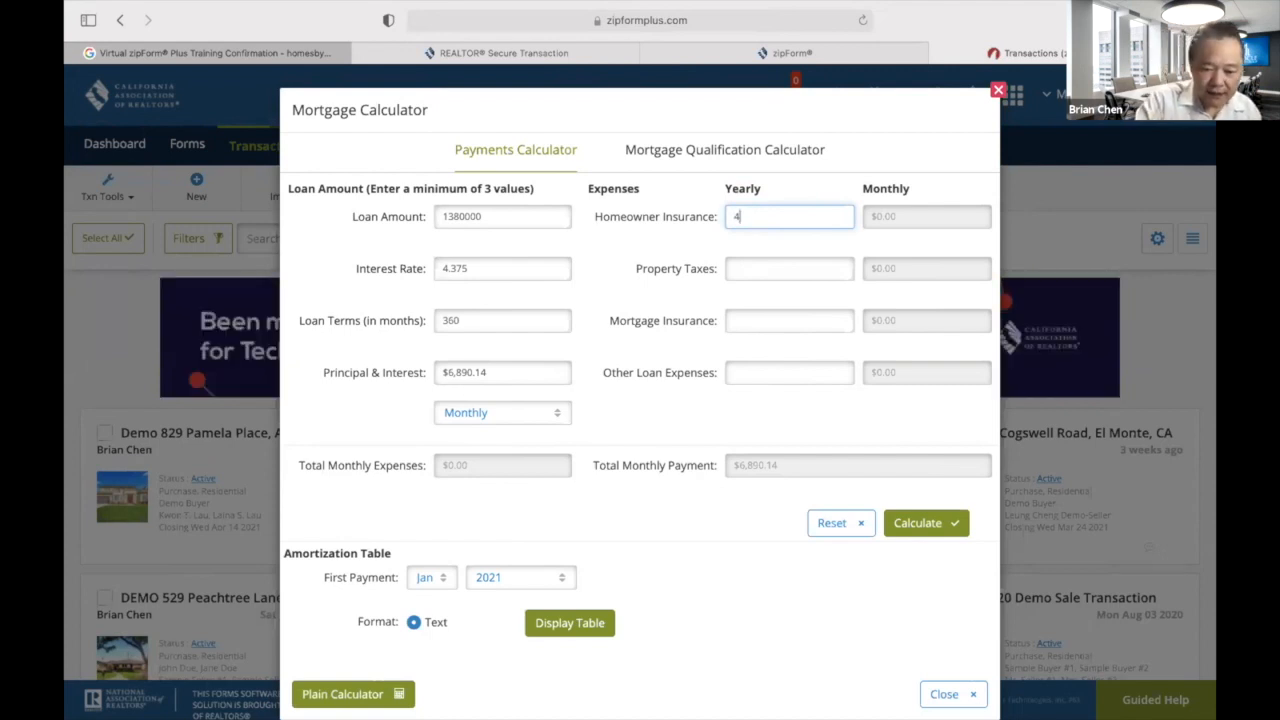
{"action": "type", "text": "80"}
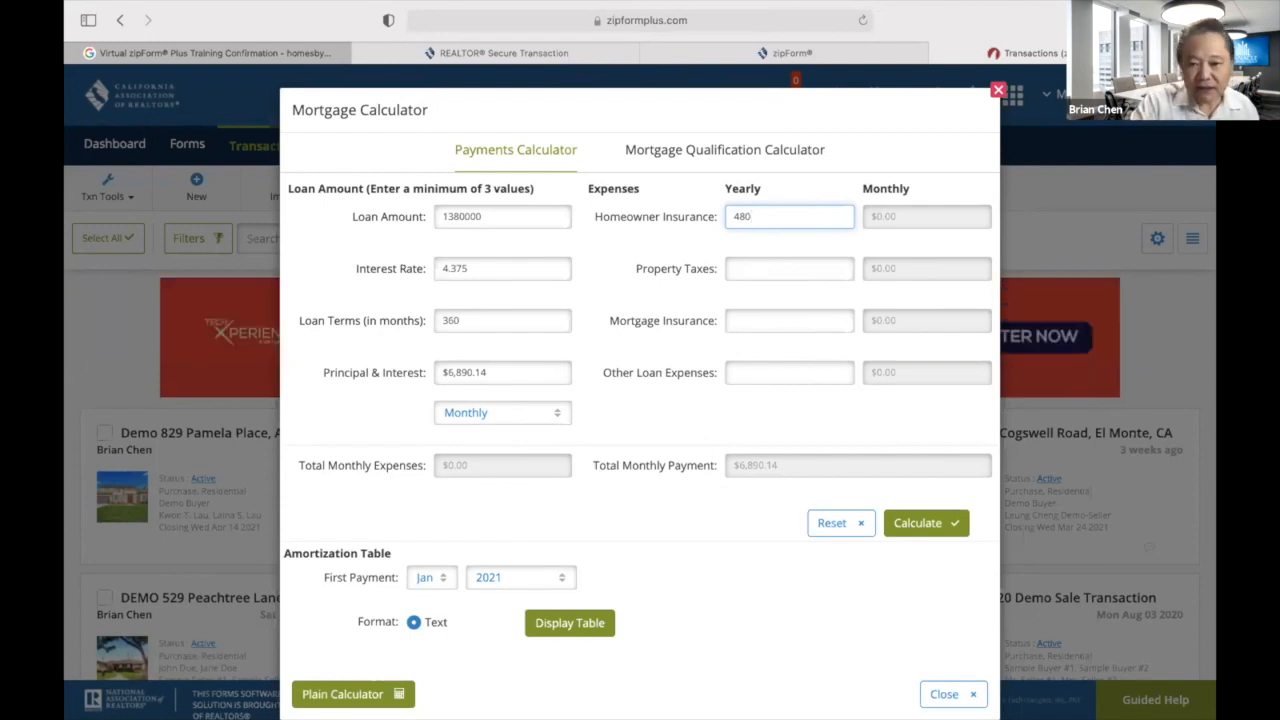
{"action": "key", "text": "BackSpace"}
{"action": "type", "text": "30"}
{"action": "left_click", "coordinate": [661, 249]}
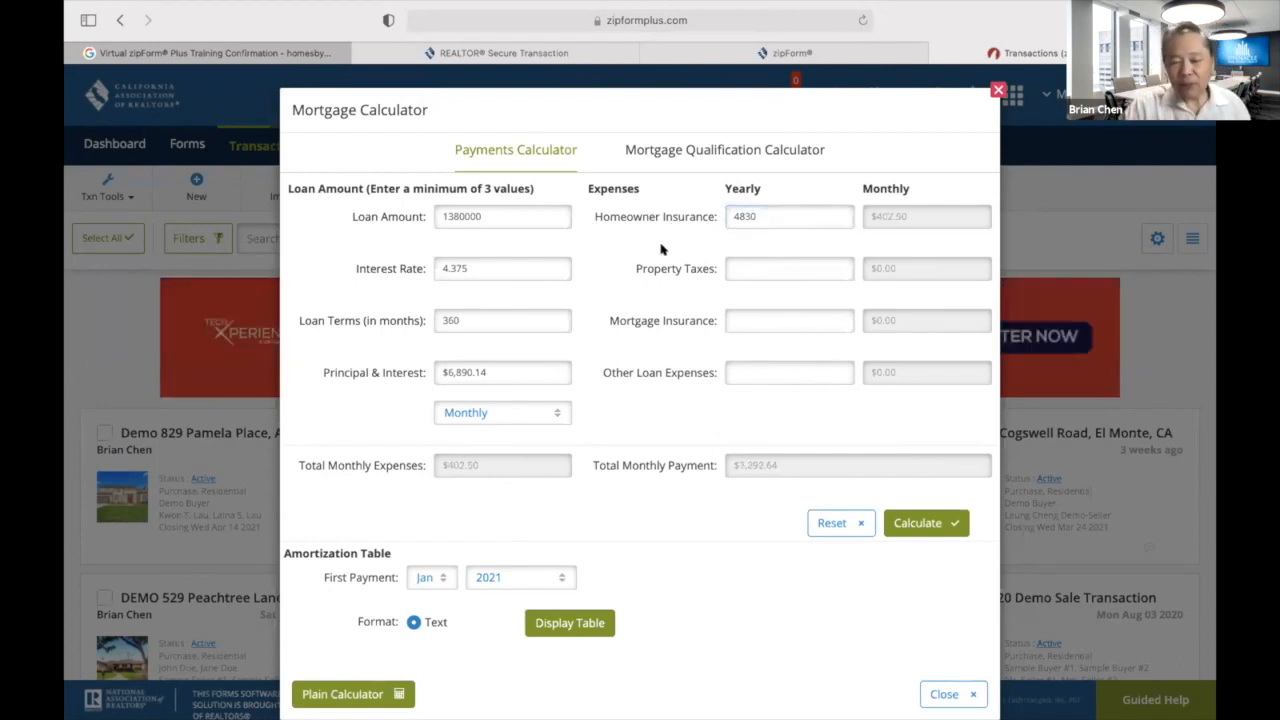
{"action": "left_click", "coordinate": [763, 268]}
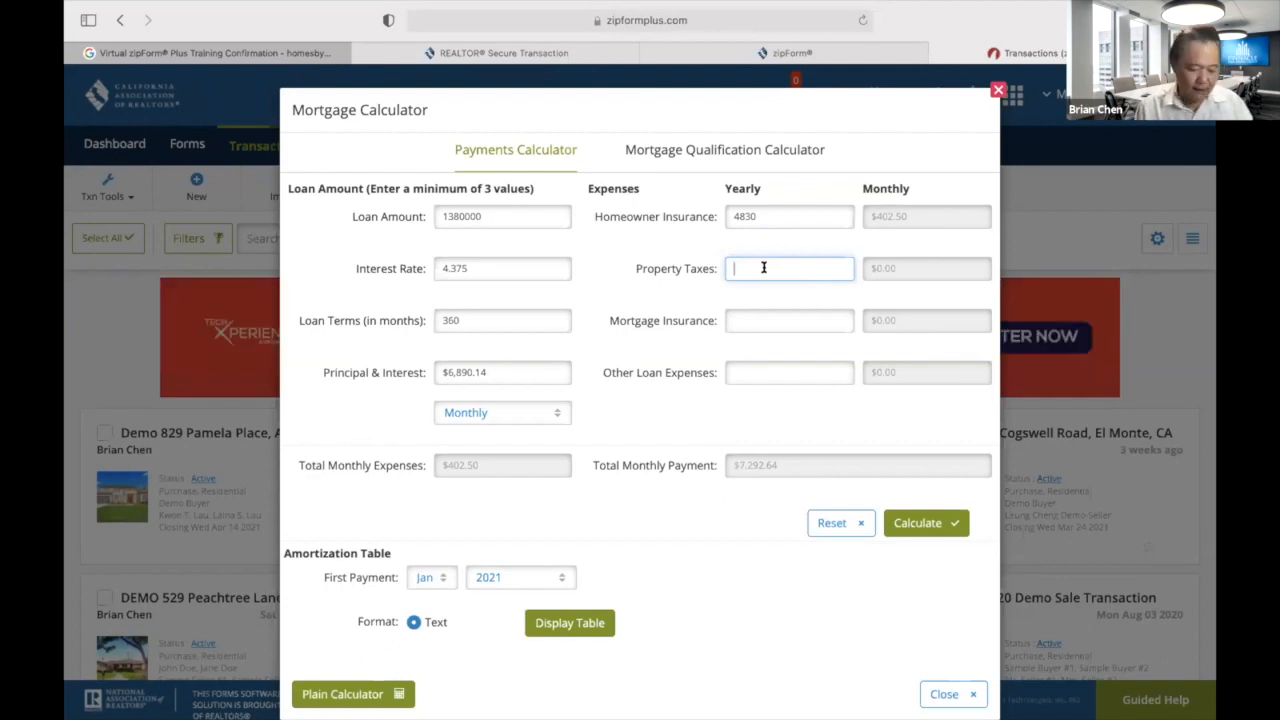
{"action": "type", "text": "172"}
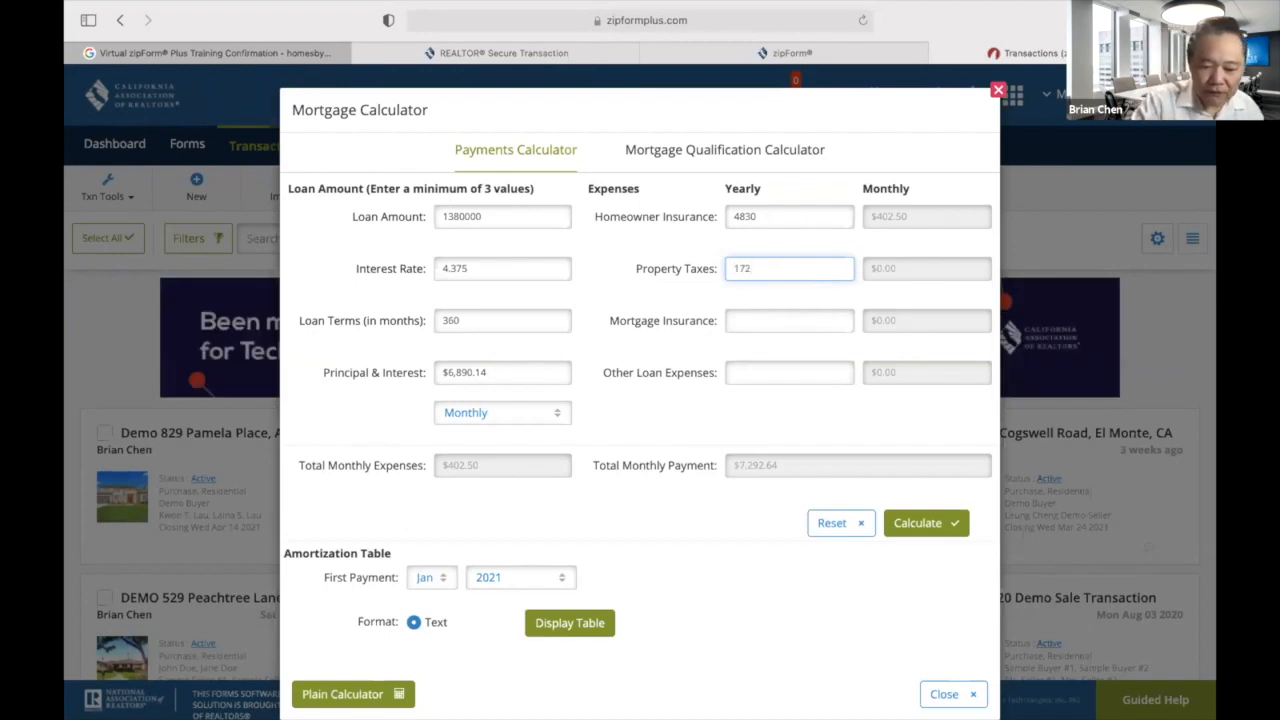
{"action": "type", "text": "50"}
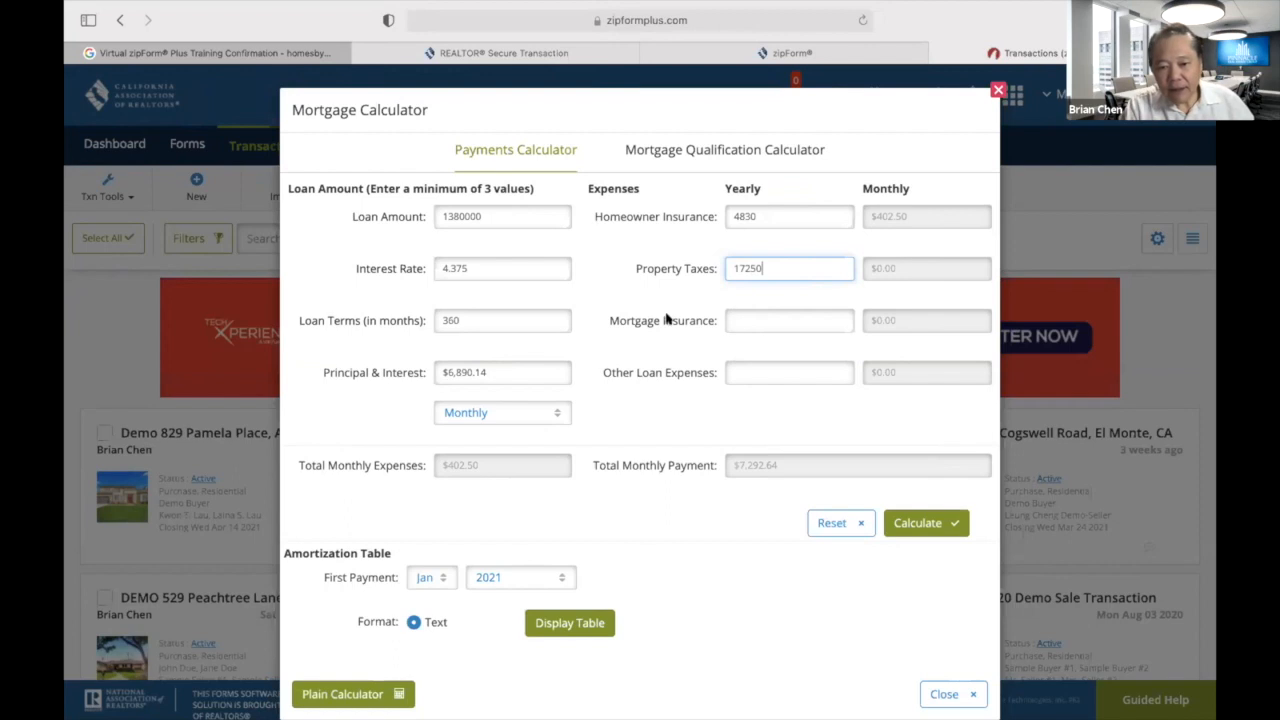
{"action": "left_click", "coordinate": [648, 296]}
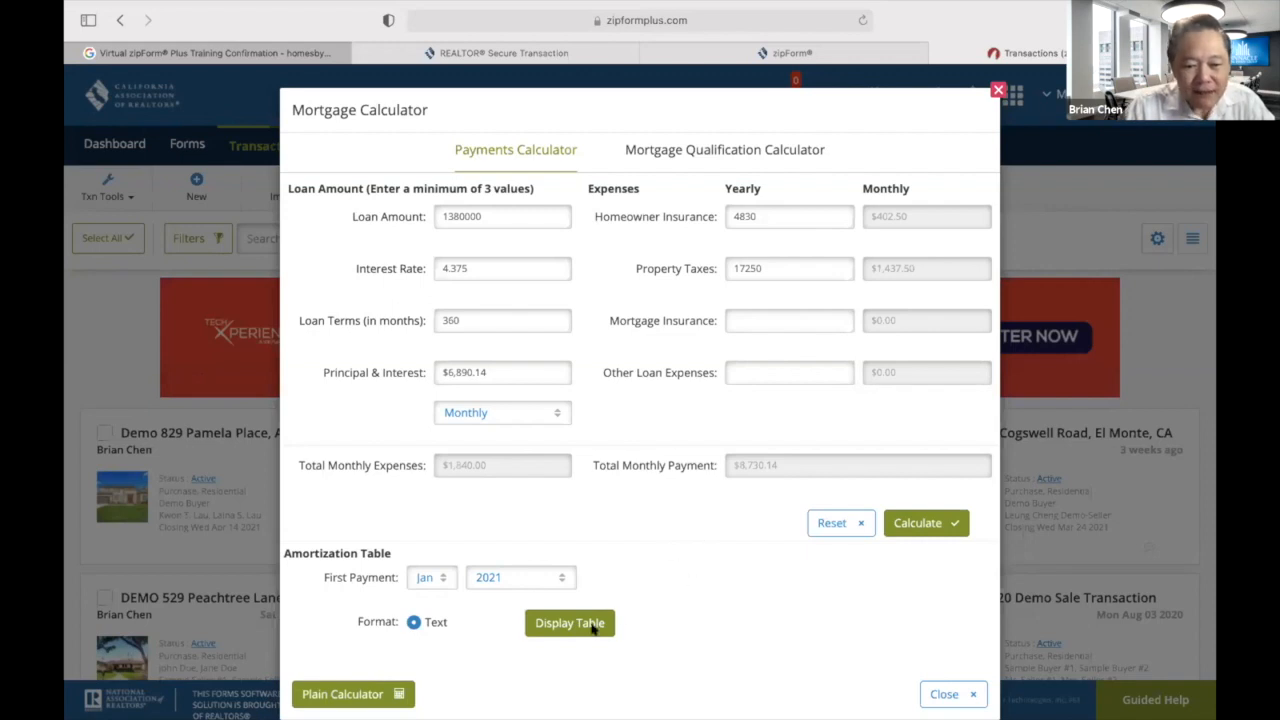
Set the first payment month to Jun and display the amortization schedule.
{"action": "left_click", "coordinate": [437, 577]}
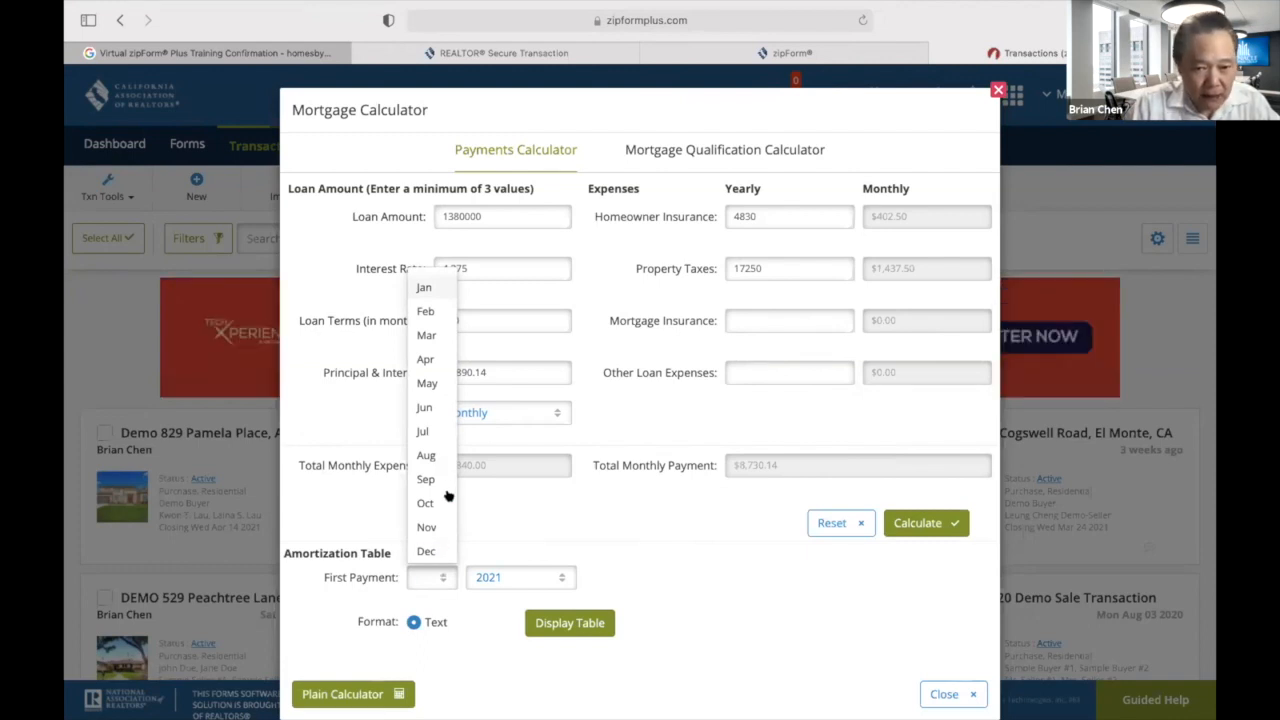
{"action": "left_click", "coordinate": [423, 408]}
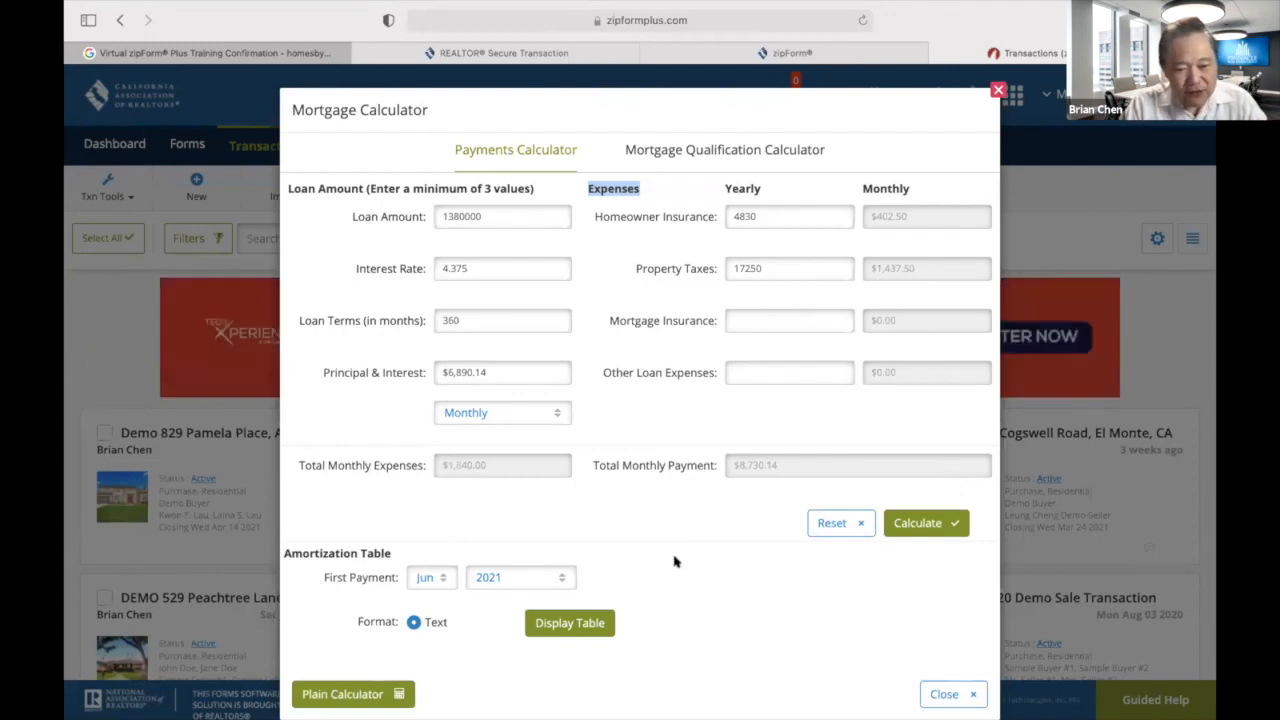
{"action": "left_click", "coordinate": [586, 625]}
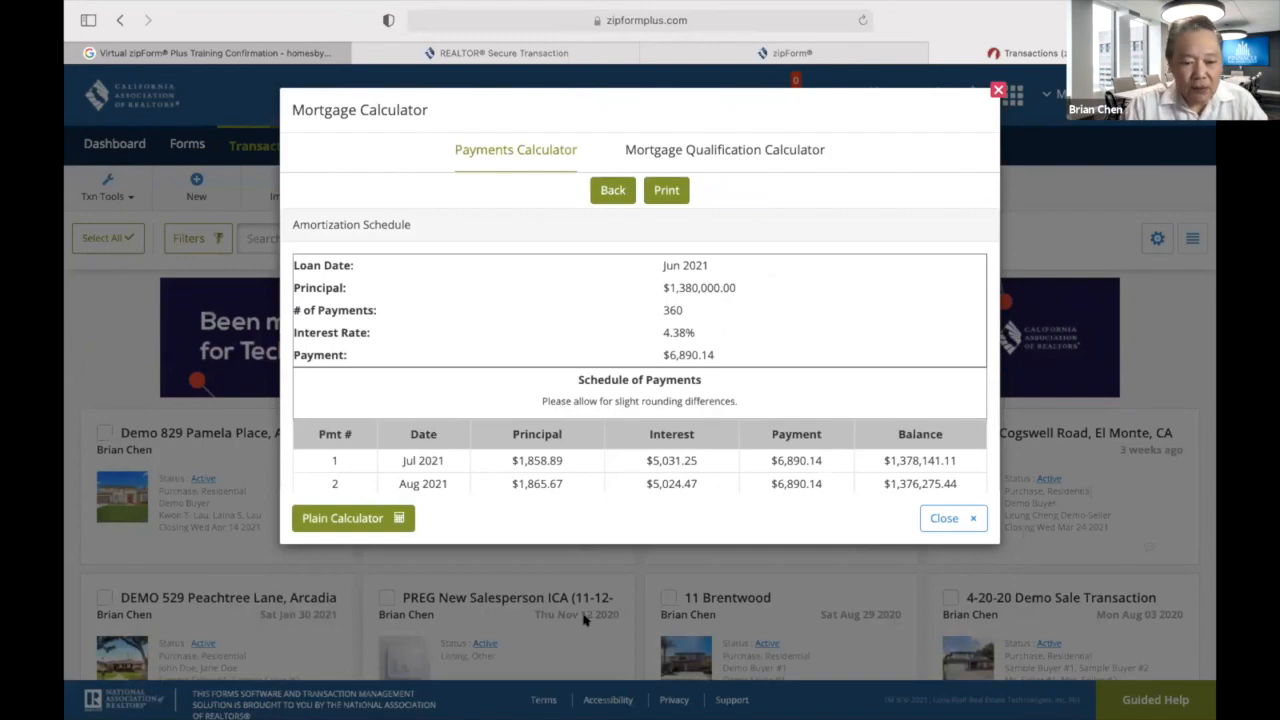
{"action": "scroll", "coordinate": [608, 396], "scroll_direction": "down", "scroll_amount": 10}
{"action": "scroll", "coordinate": [608, 398], "scroll_direction": "down", "scroll_amount": 20}
{"action": "scroll", "coordinate": [608, 398], "scroll_direction": "down", "scroll_amount": 20}
{"action": "scroll", "coordinate": [608, 398], "scroll_direction": "down", "scroll_amount": 7}
{"action": "scroll", "coordinate": [608, 398], "scroll_direction": "up", "scroll_amount": 20}
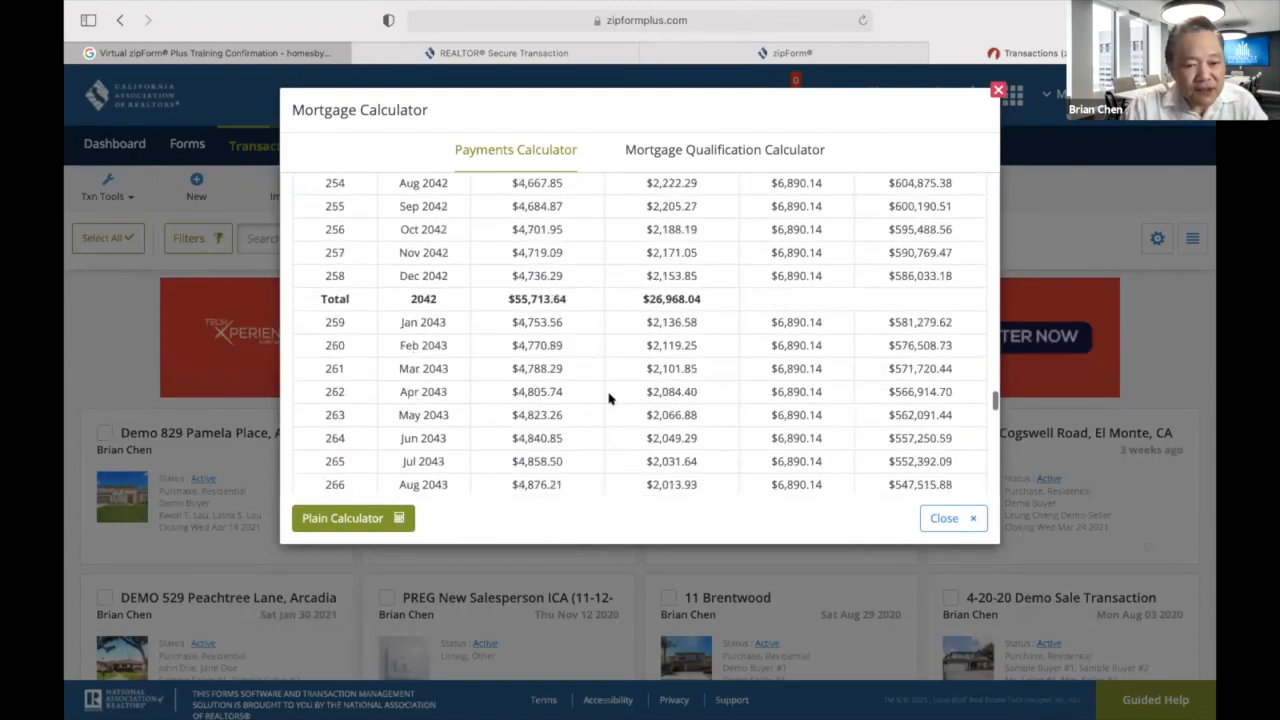
{"action": "scroll", "coordinate": [608, 398], "scroll_direction": "up", "scroll_amount": 20}
{"action": "scroll", "coordinate": [608, 415], "scroll_direction": "up", "scroll_amount": 8}
{"action": "scroll", "coordinate": [607, 415], "scroll_direction": "down", "scroll_amount": 10}
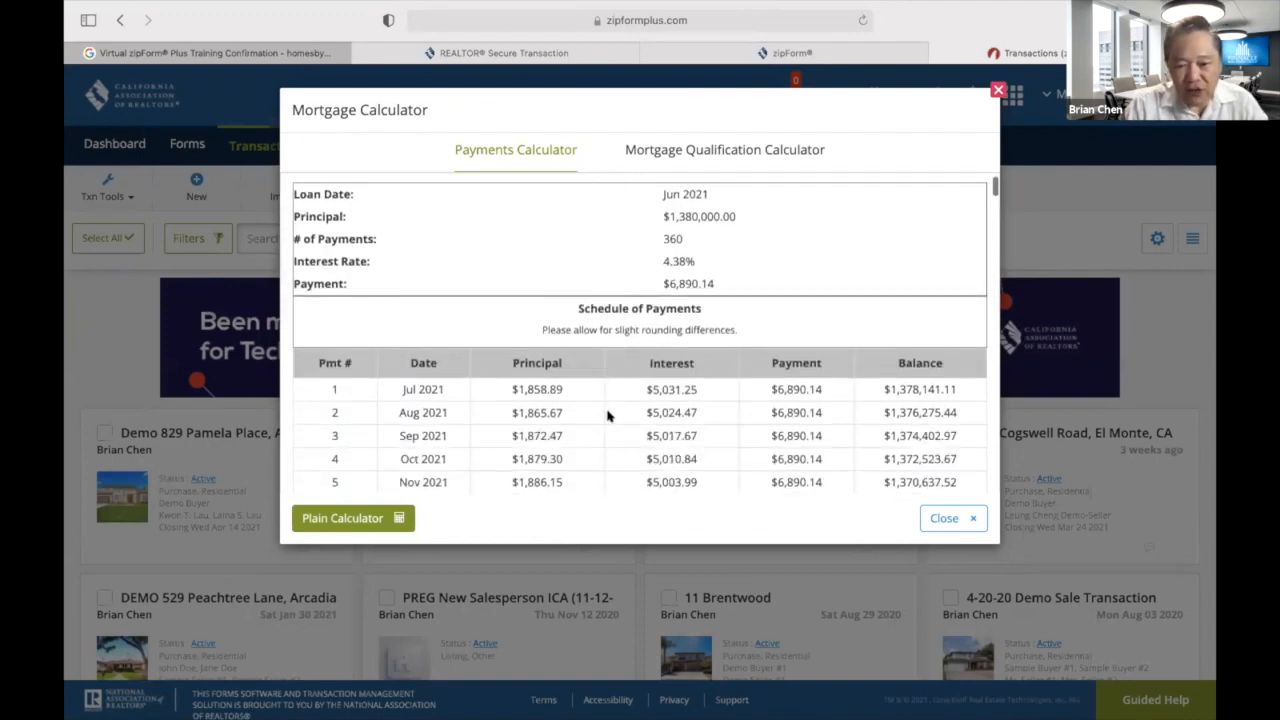
{"action": "scroll", "coordinate": [760, 434], "scroll_direction": "down", "scroll_amount": 10}
{"action": "scroll", "coordinate": [757, 434], "scroll_direction": "up", "scroll_amount": 15}
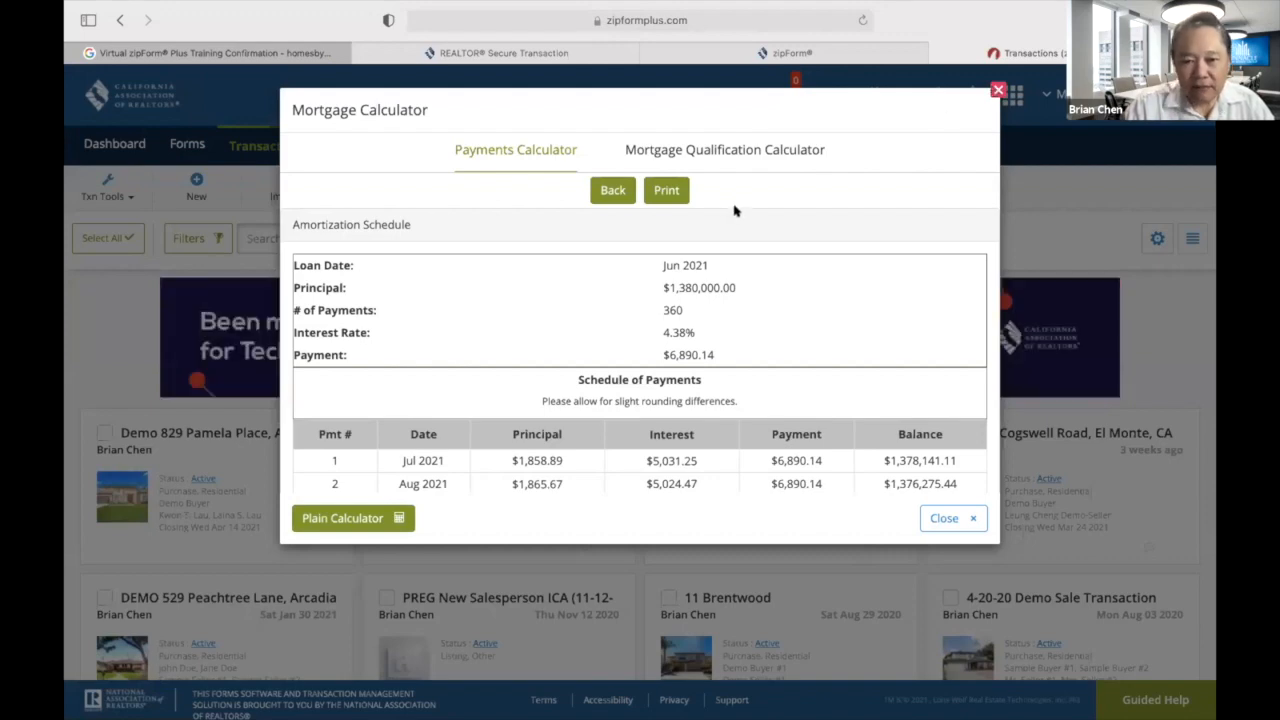
Reopen the Mortgage Calculator and go back from the schedule to the loan inputs.
{"action": "left_click", "coordinate": [998, 90]}
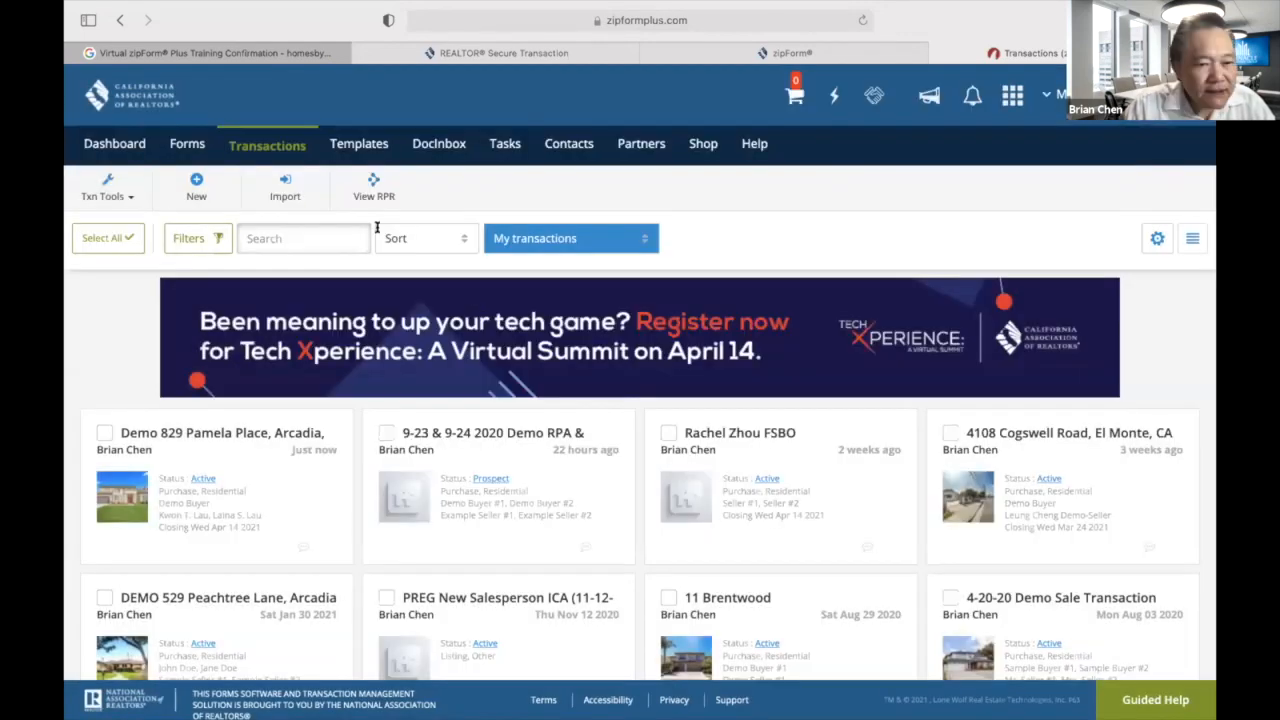
{"action": "left_click", "coordinate": [88, 193]}
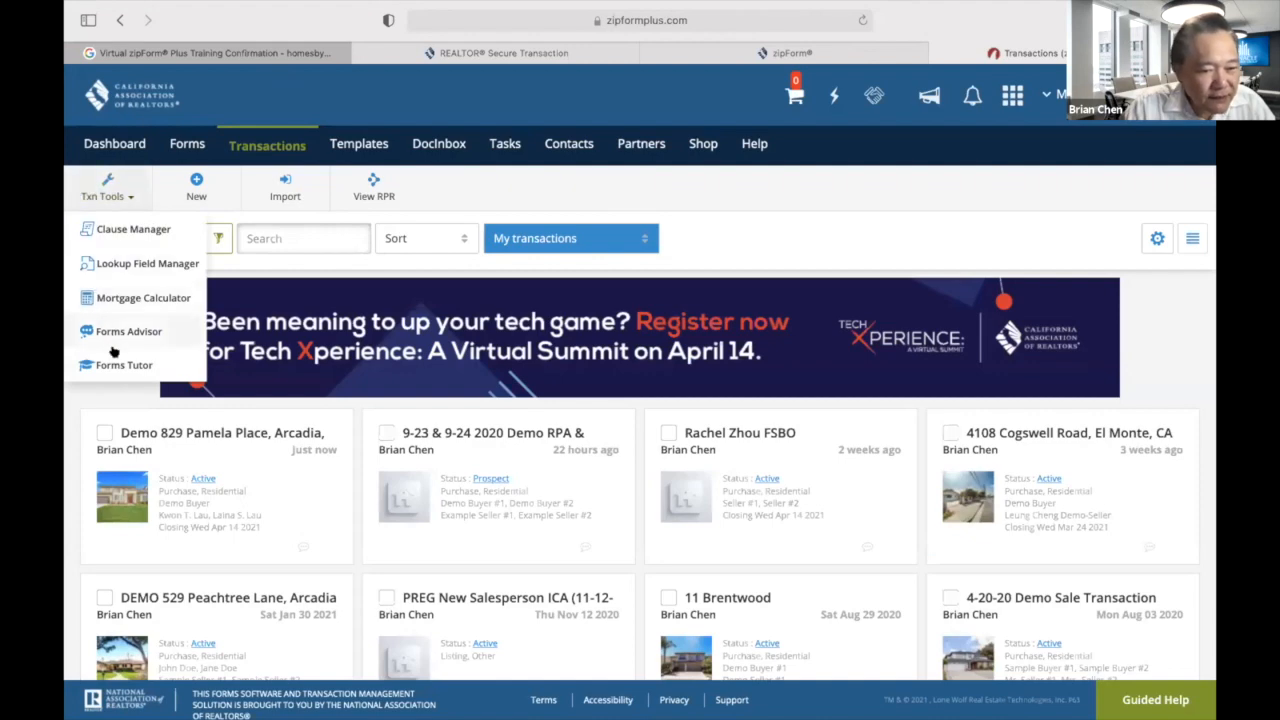
{"action": "left_click", "coordinate": [116, 298]}
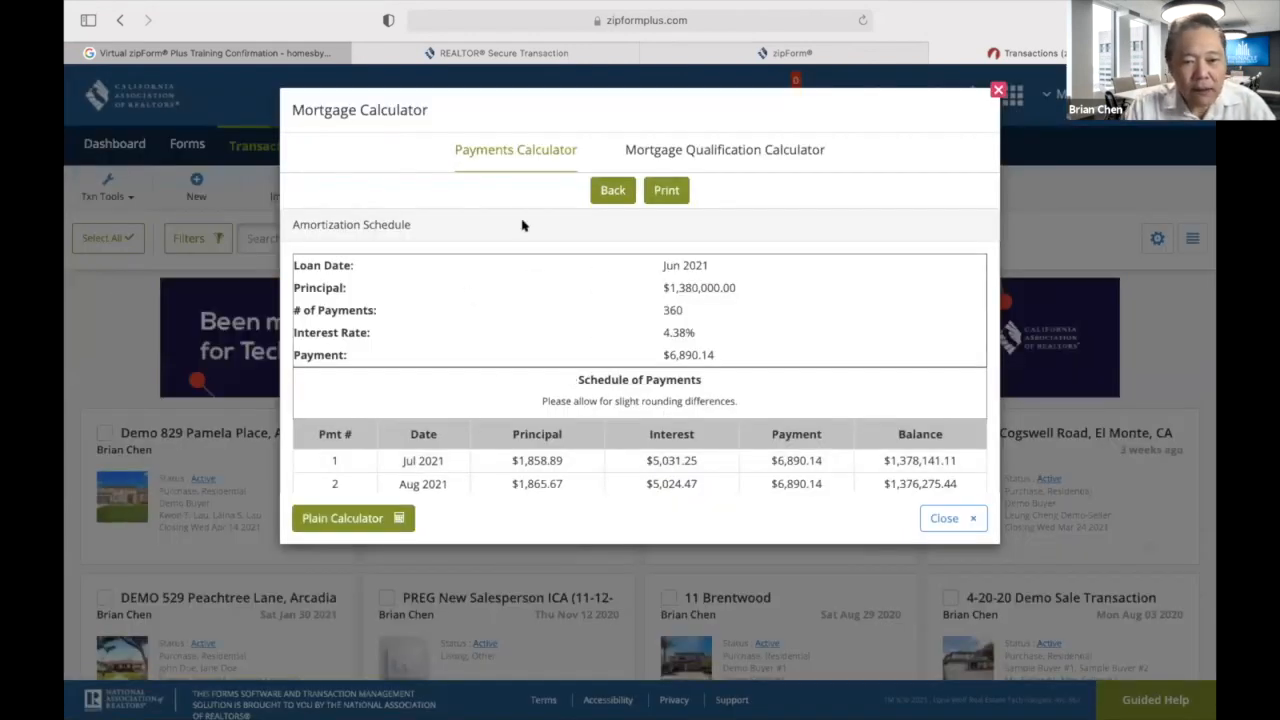
{"action": "left_click", "coordinate": [612, 190]}
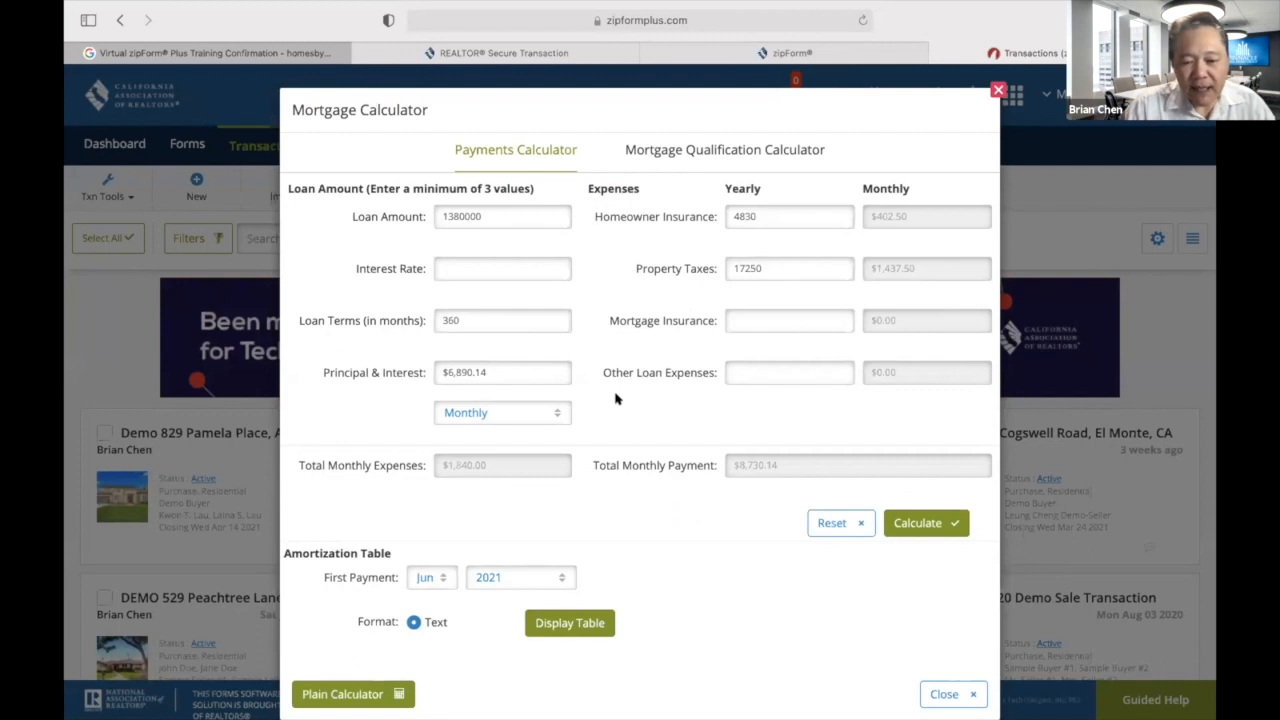
Set the first payment year to 2011, recalculate, and display the amortization schedule.
{"action": "left_click", "coordinate": [431, 578]}
{"action": "left_click", "coordinate": [480, 579]}
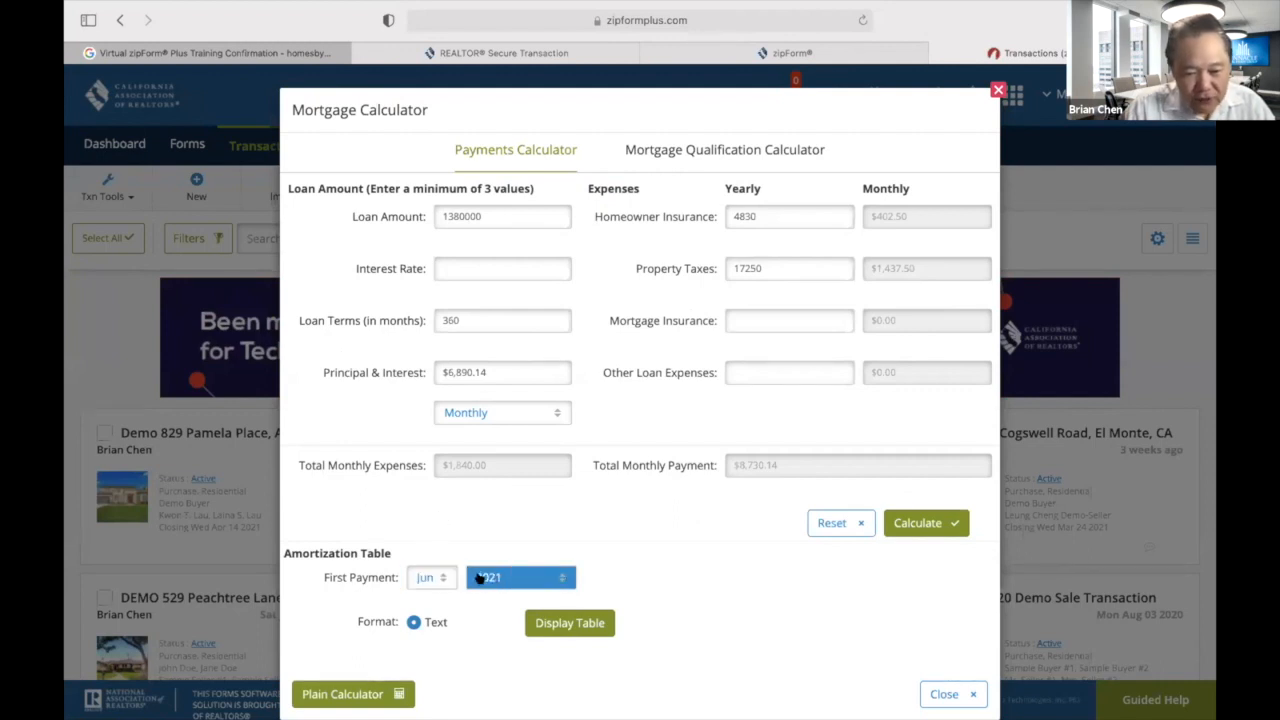
{"action": "left_click", "coordinate": [565, 577]}
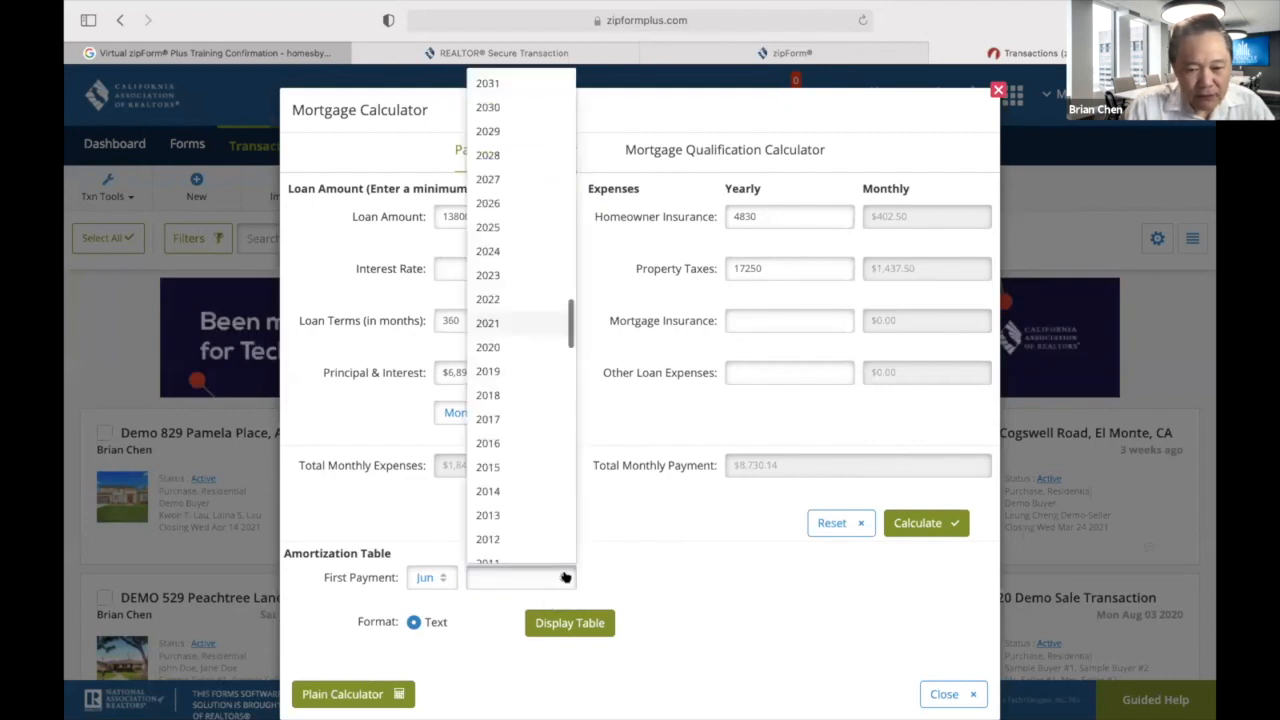
{"action": "scroll", "coordinate": [500, 385], "scroll_direction": "down", "scroll_amount": 3}
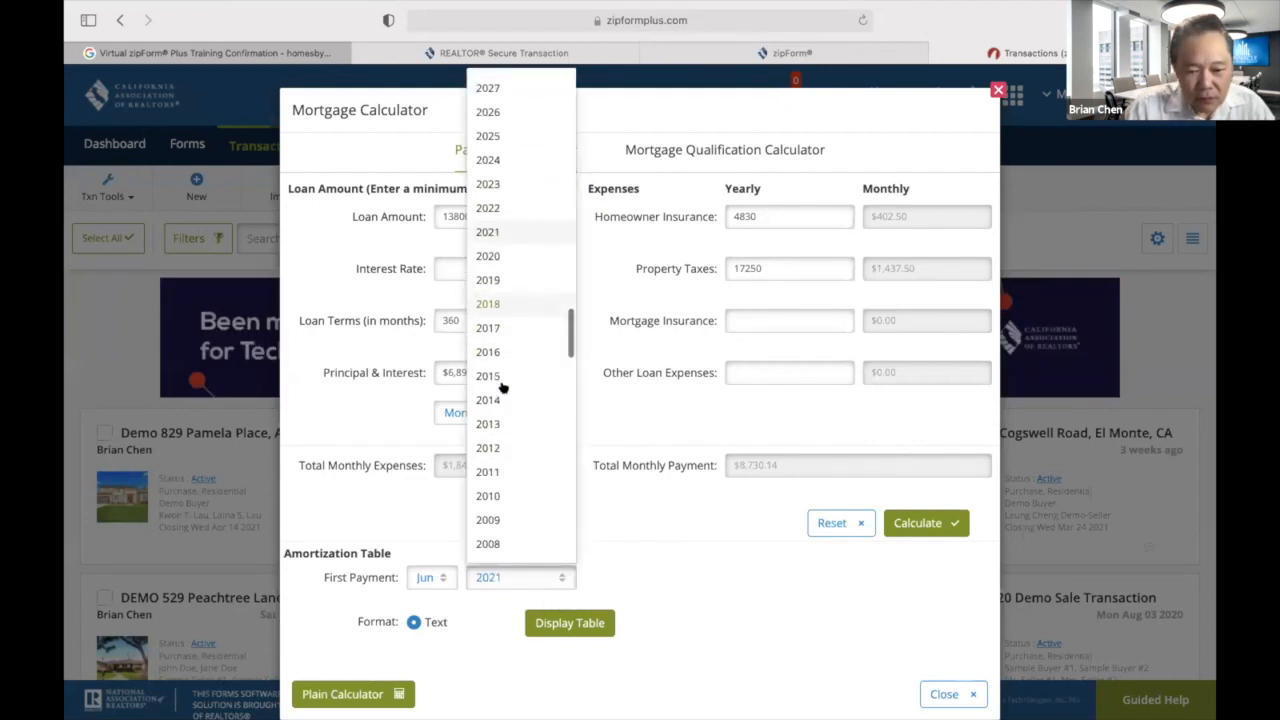
{"action": "left_click", "coordinate": [488, 471]}
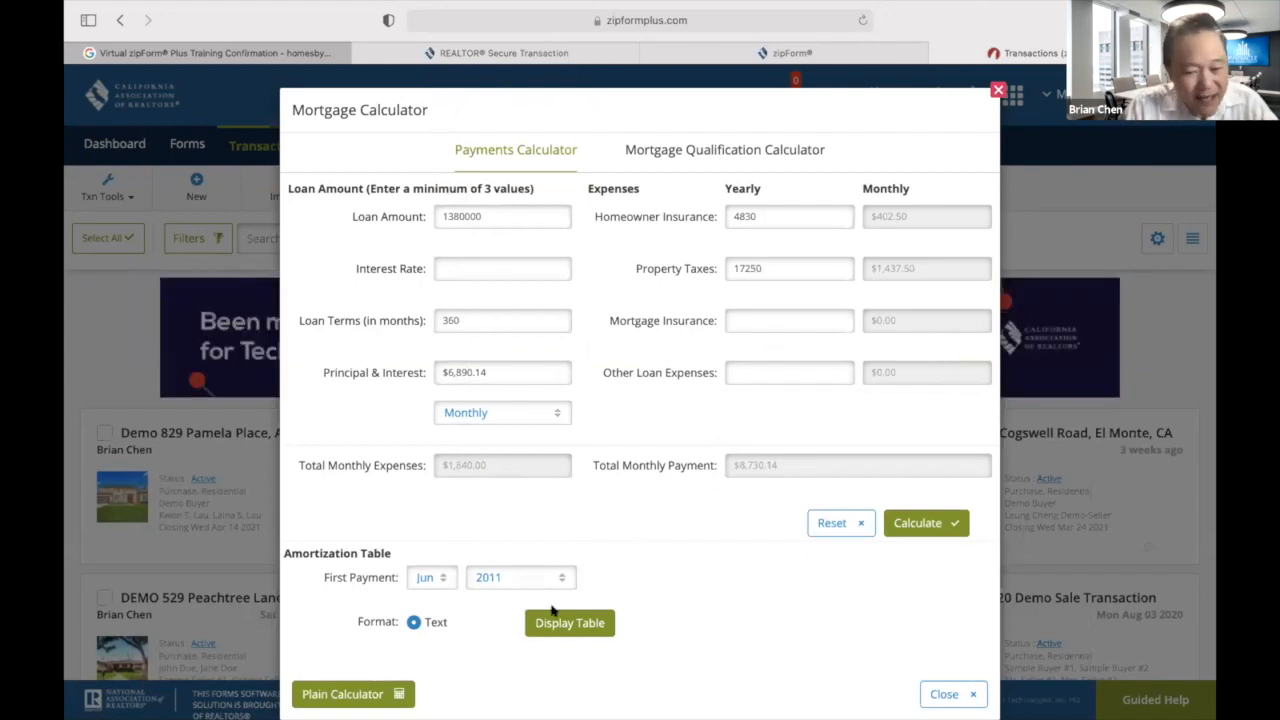
{"action": "left_click", "coordinate": [601, 625]}
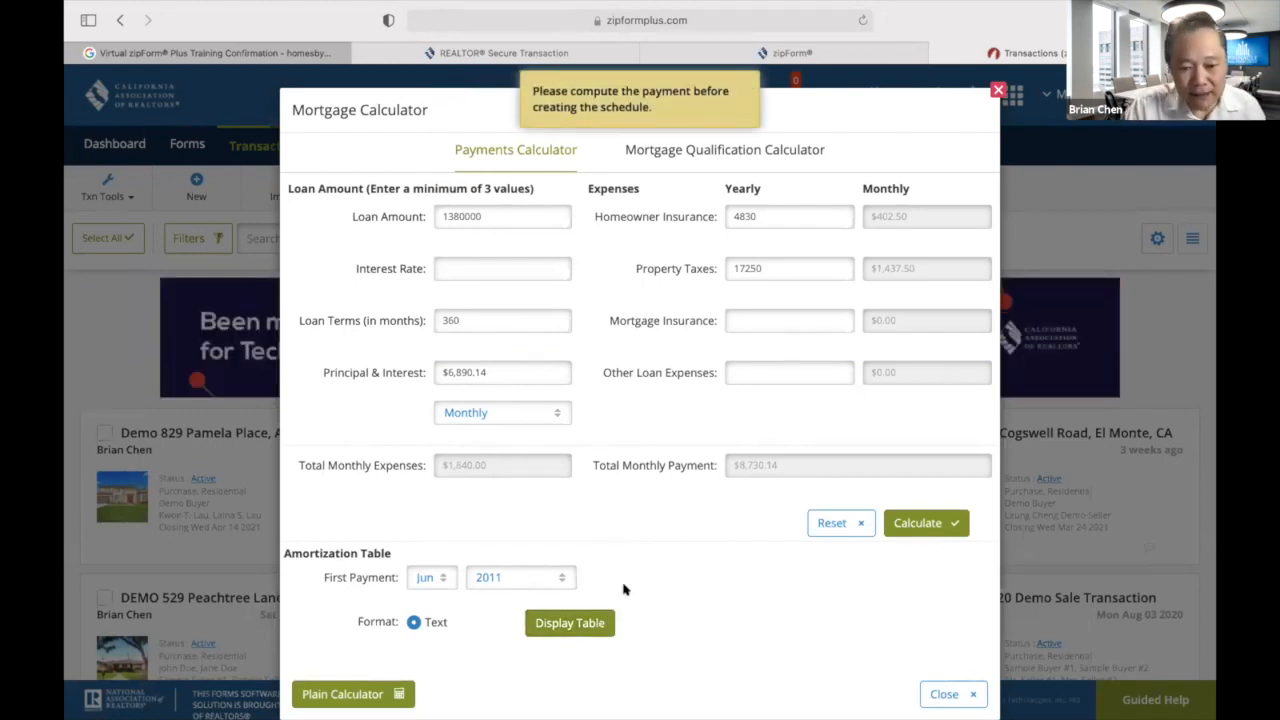
{"action": "scroll", "coordinate": [623, 588], "scroll_direction": "down", "scroll_amount": 1}
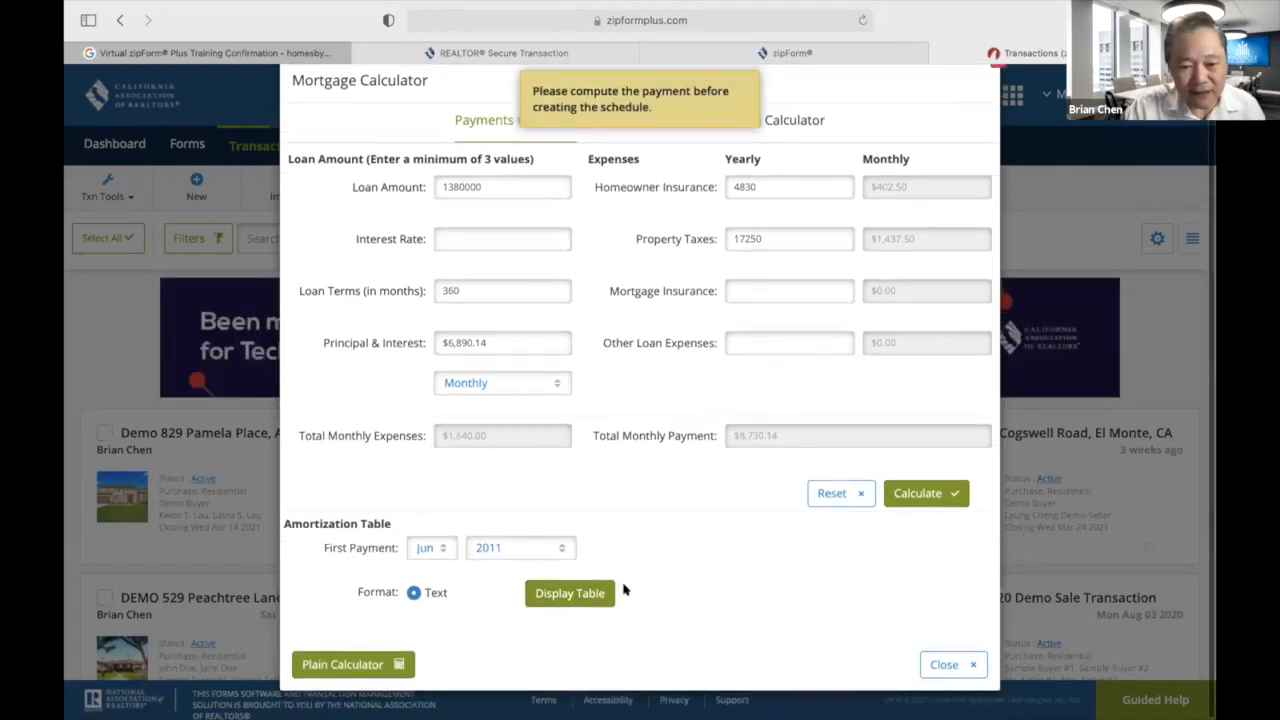
{"action": "left_click", "coordinate": [905, 498]}
{"action": "left_click", "coordinate": [550, 596]}
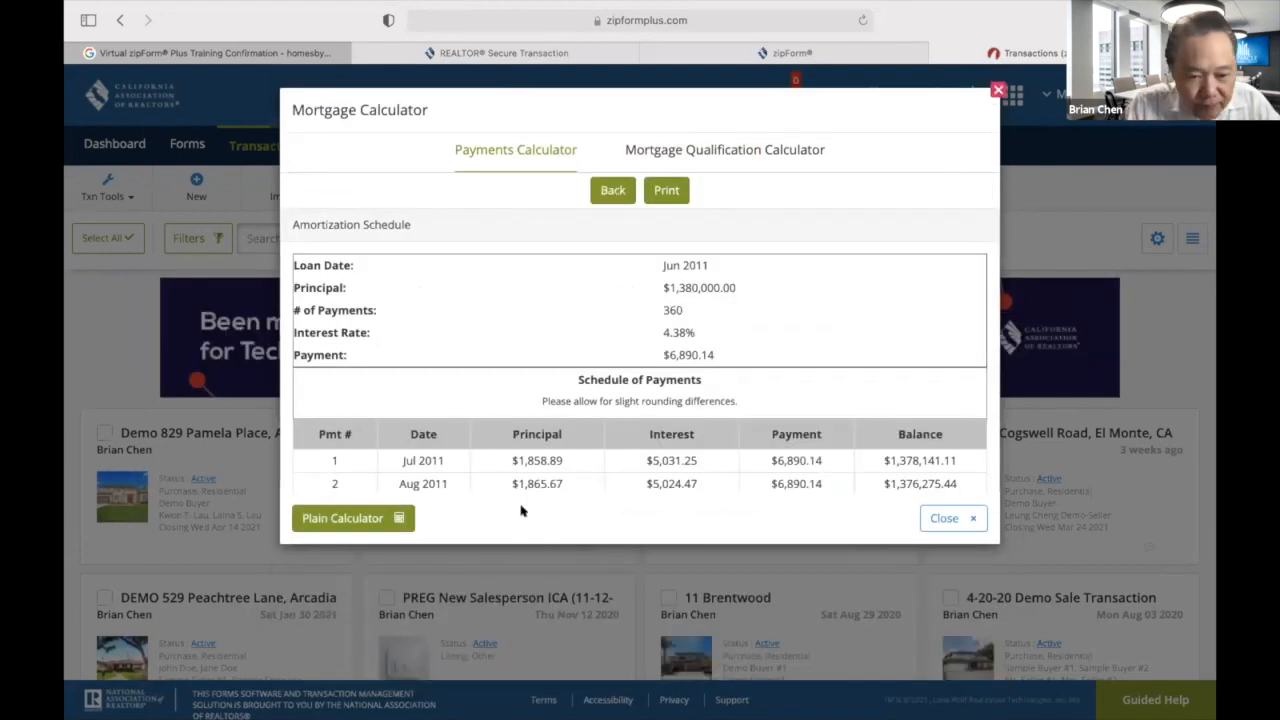
Highlight the March 2021 balance of $1,109,365.48, then close the Mortgage Calculator.
{"action": "scroll", "coordinate": [400, 455], "scroll_direction": "down", "scroll_amount": 5}
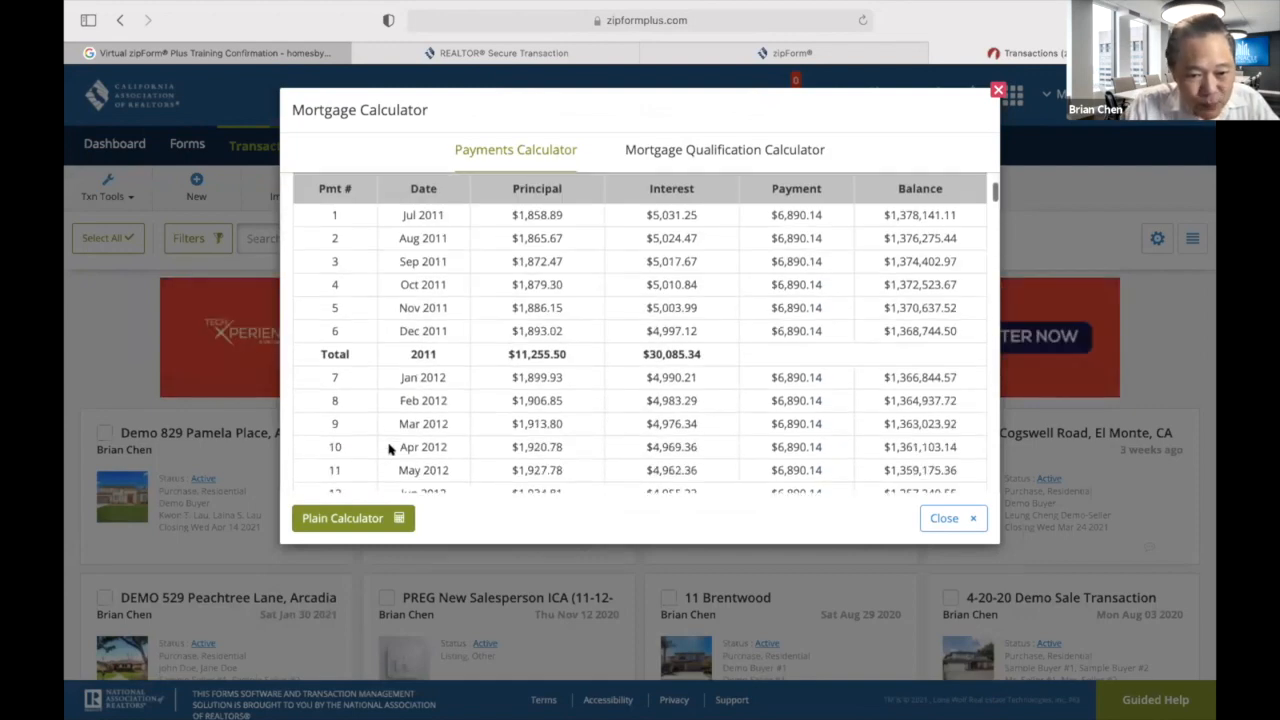
{"action": "scroll", "coordinate": [389, 450], "scroll_direction": "down", "scroll_amount": 20}
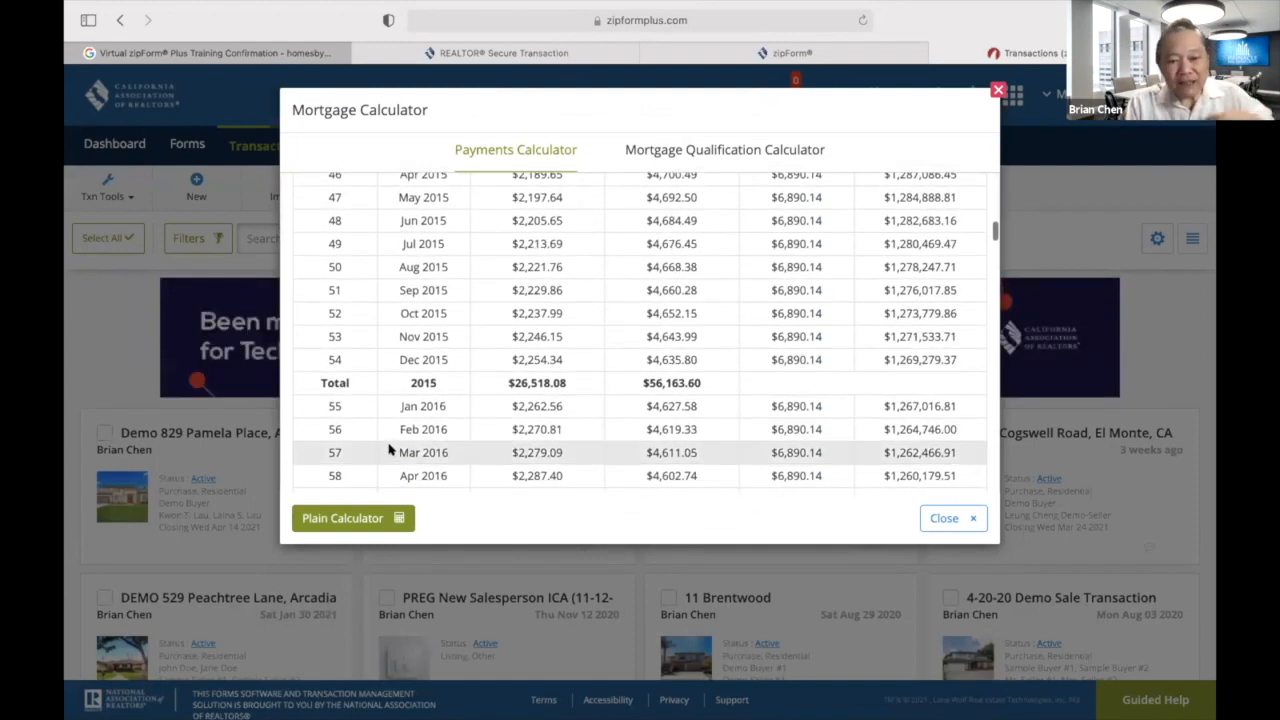
{"action": "scroll", "coordinate": [389, 450], "scroll_direction": "down", "scroll_amount": 20}
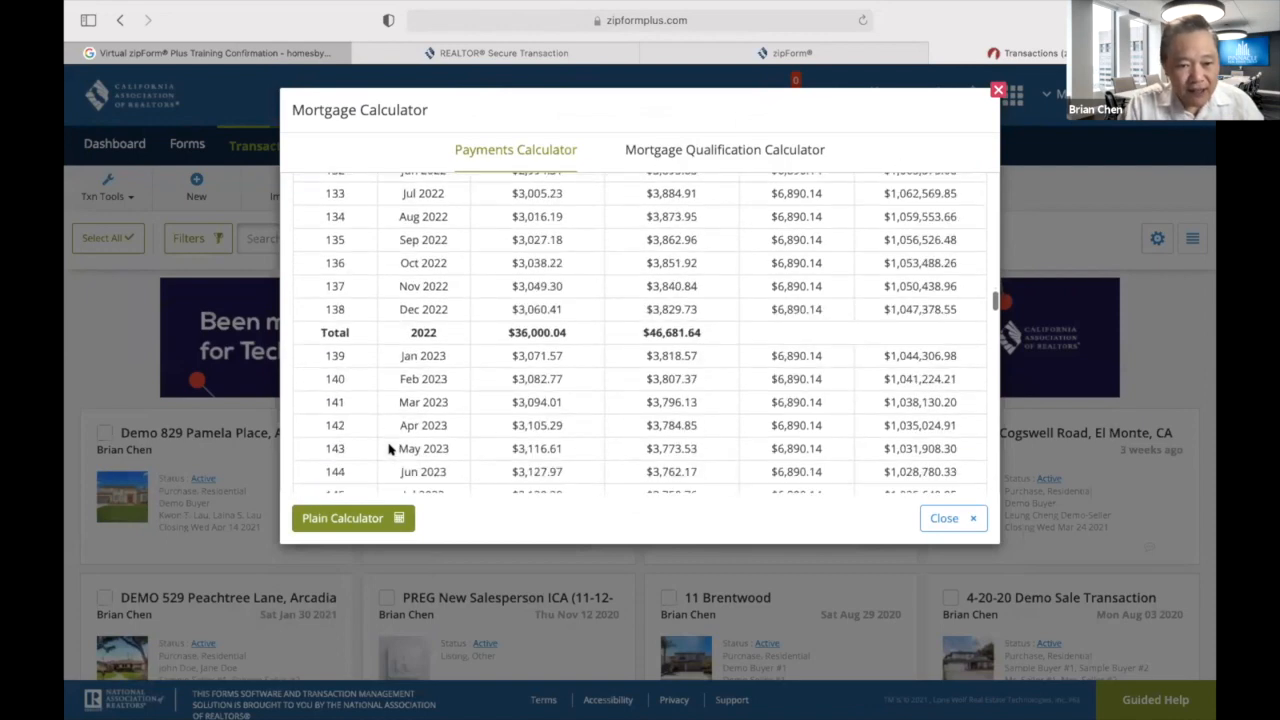
{"action": "scroll", "coordinate": [389, 450], "scroll_direction": "up", "scroll_amount": 3}
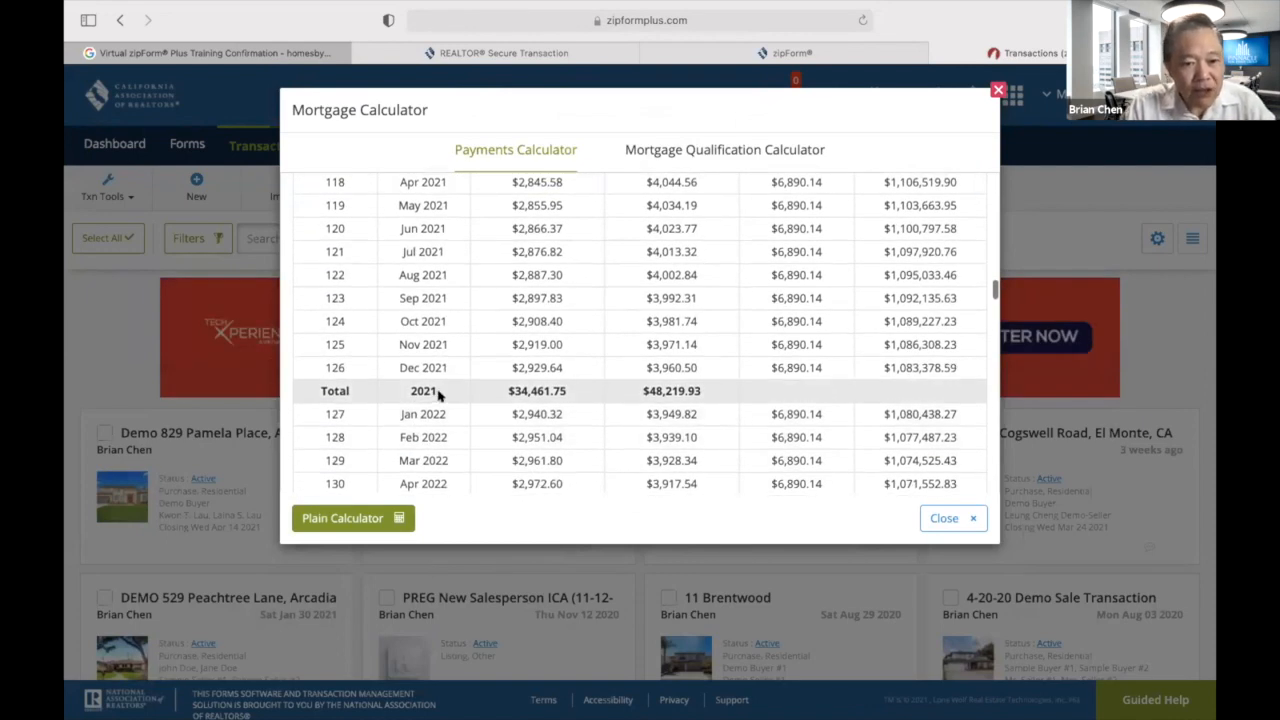
{"action": "scroll", "coordinate": [438, 395], "scroll_direction": "up", "scroll_amount": 2}
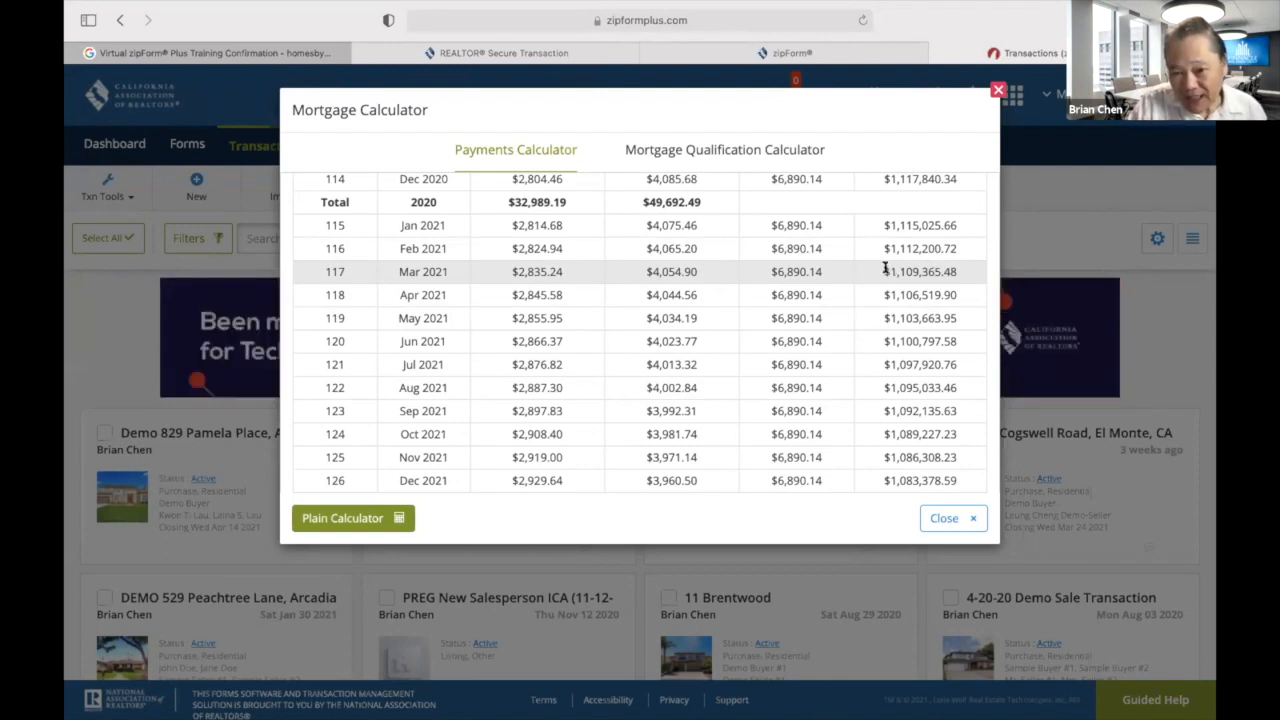
{"action": "left_click_drag", "start_coordinate": [881, 267], "coordinate": [961, 273]}
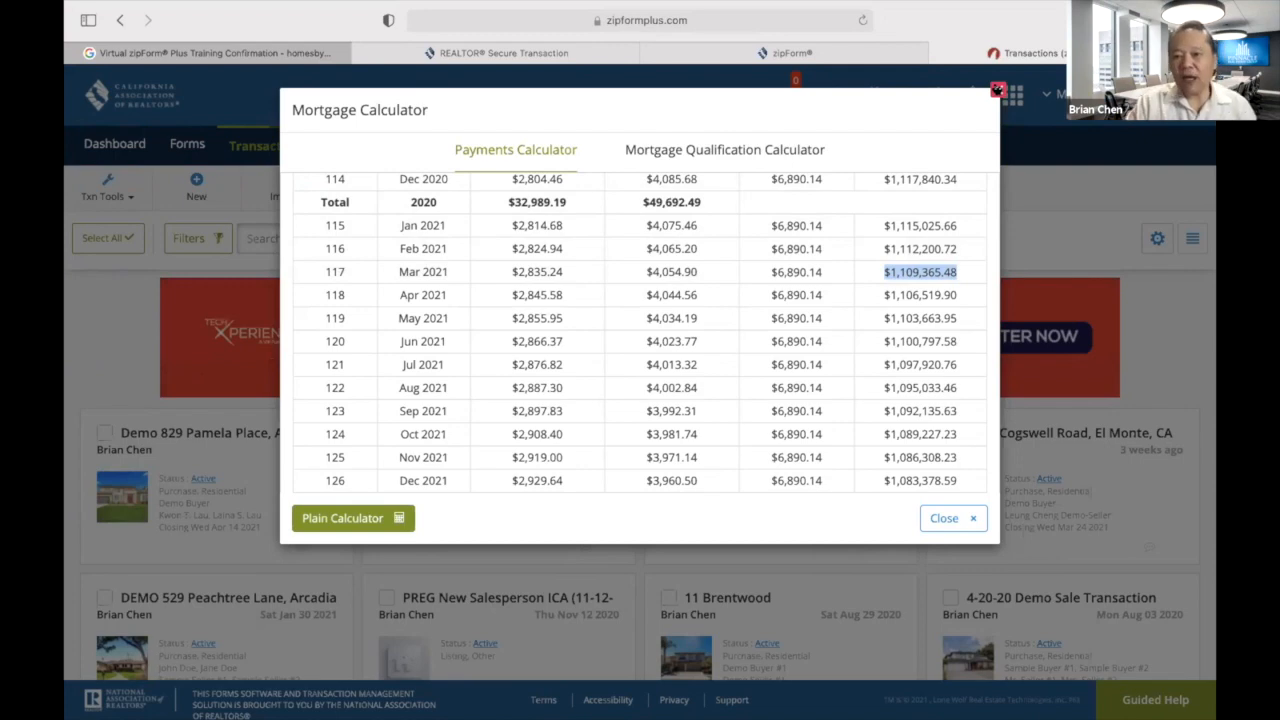
{"action": "left_click", "coordinate": [997, 90]}
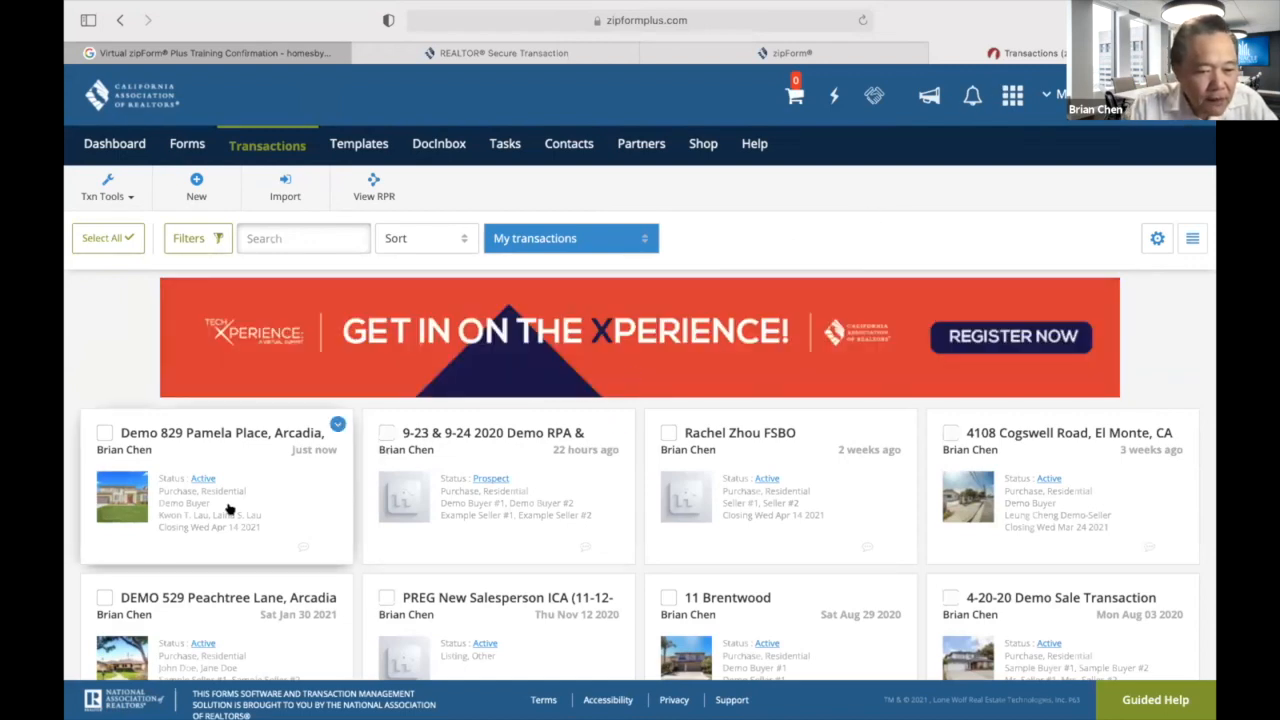
{"action": "left_click", "coordinate": [228, 510]}
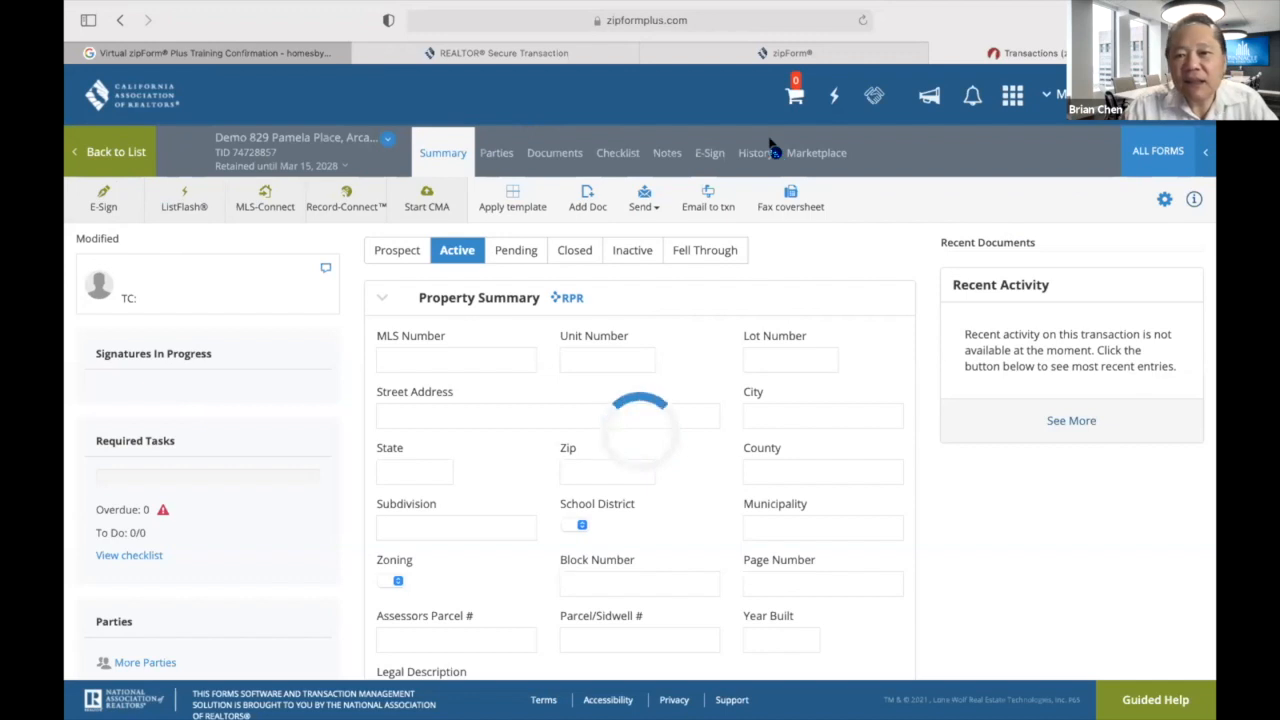
{"action": "left_click", "coordinate": [937, 53]}
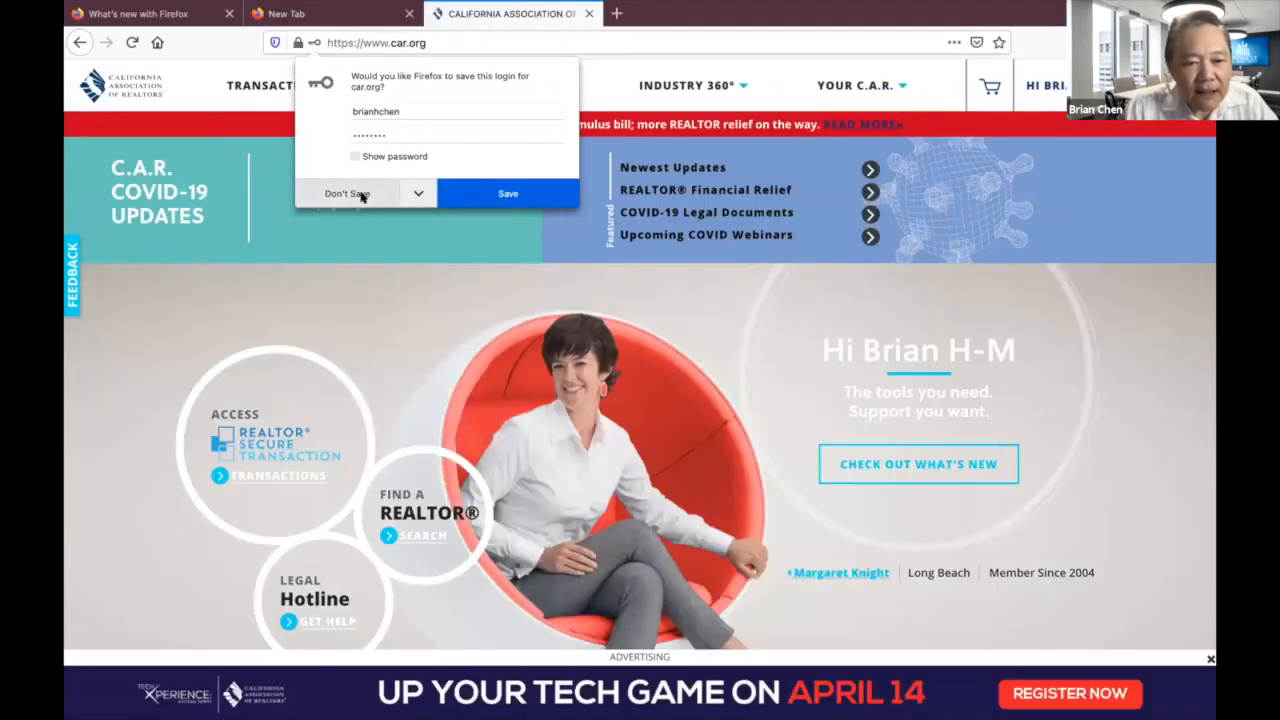
Decline saving the login and launch ACCESS ZIPFORM from the REALTOR Secure Transaction page.
{"action": "left_click", "coordinate": [349, 193]}
{"action": "left_click", "coordinate": [283, 473]}
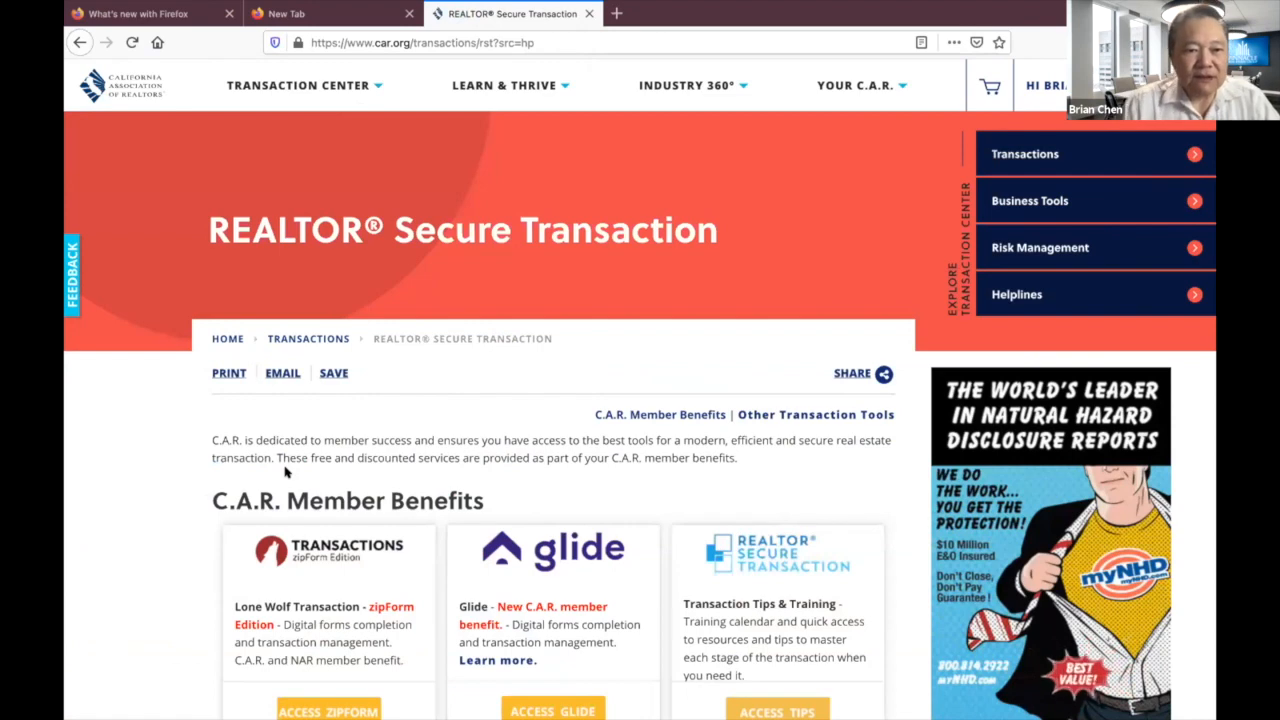
{"action": "scroll", "coordinate": [296, 562], "scroll_direction": "down", "scroll_amount": 3}
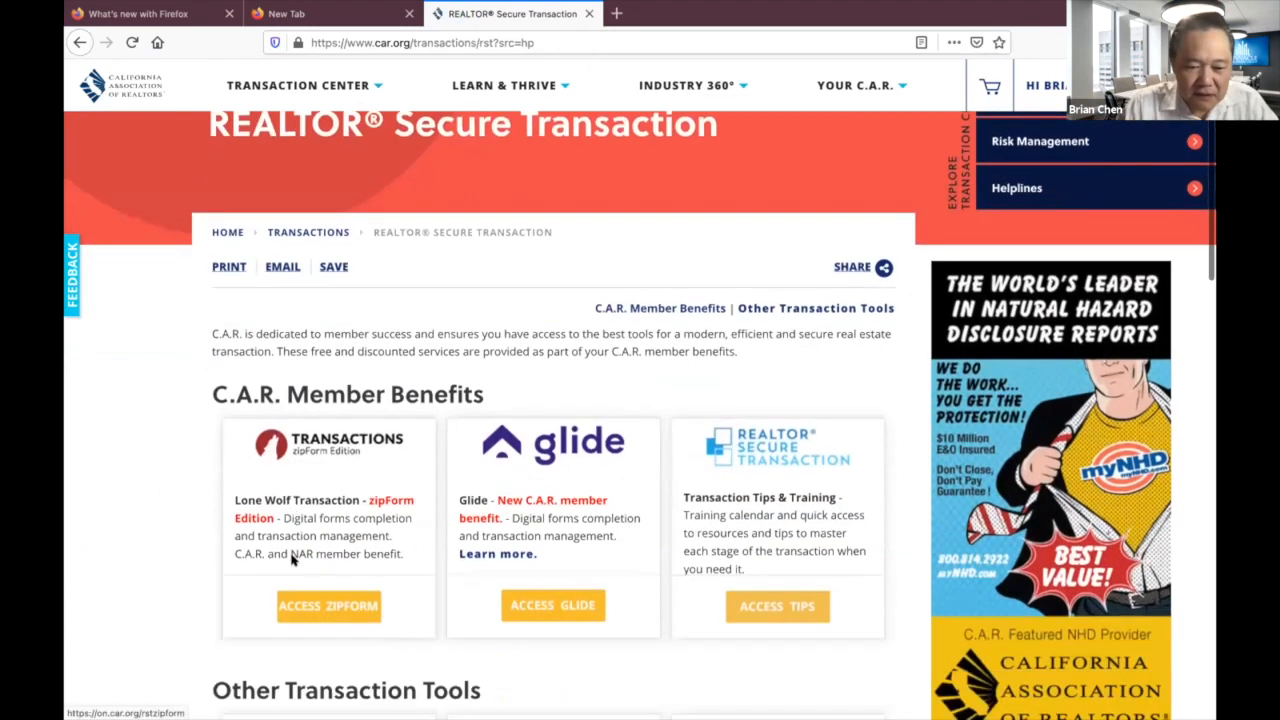
{"action": "left_click", "coordinate": [350, 458]}
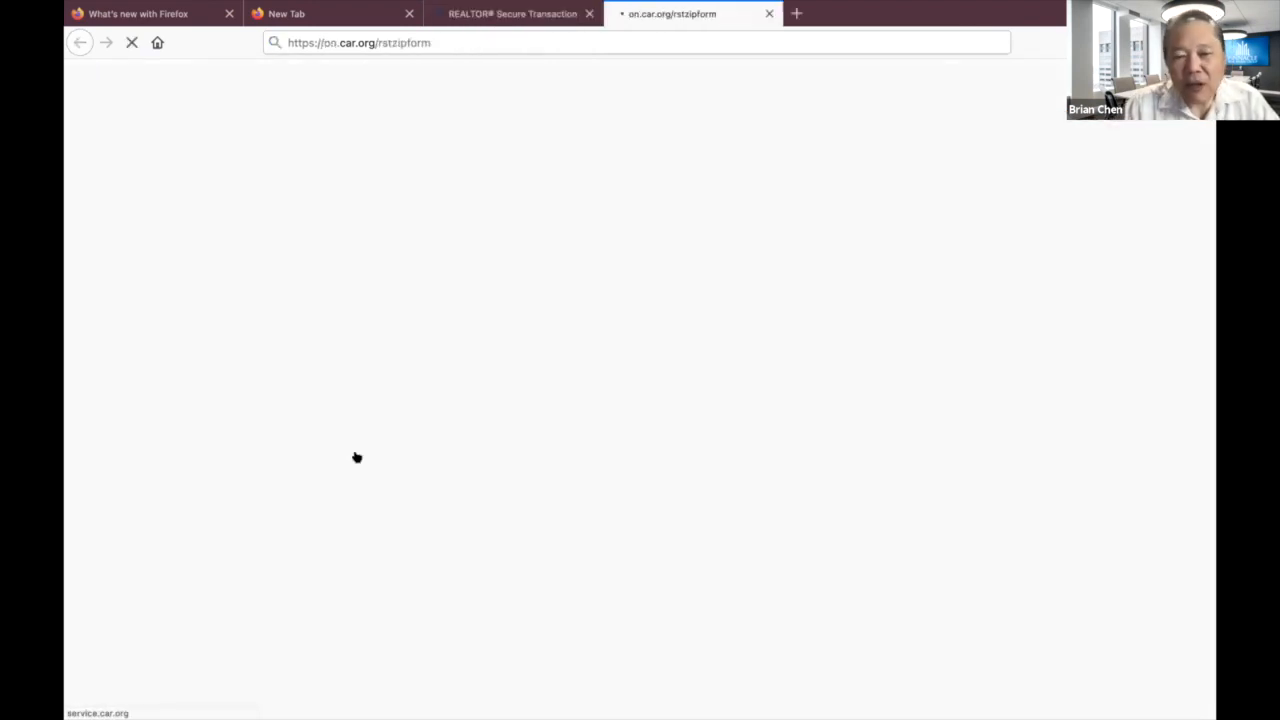
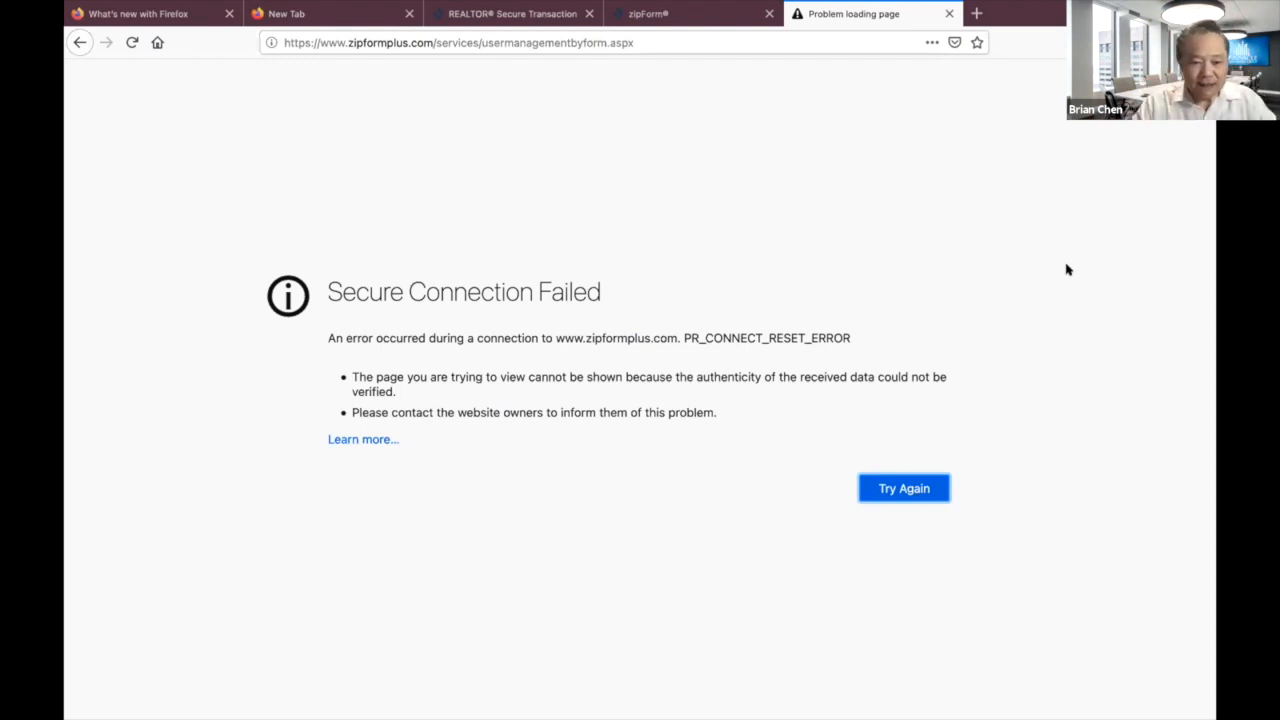
Close the failed-loading and zipForm exit tabs, then return to the car.org home page.
{"action": "left_click", "coordinate": [947, 14]}
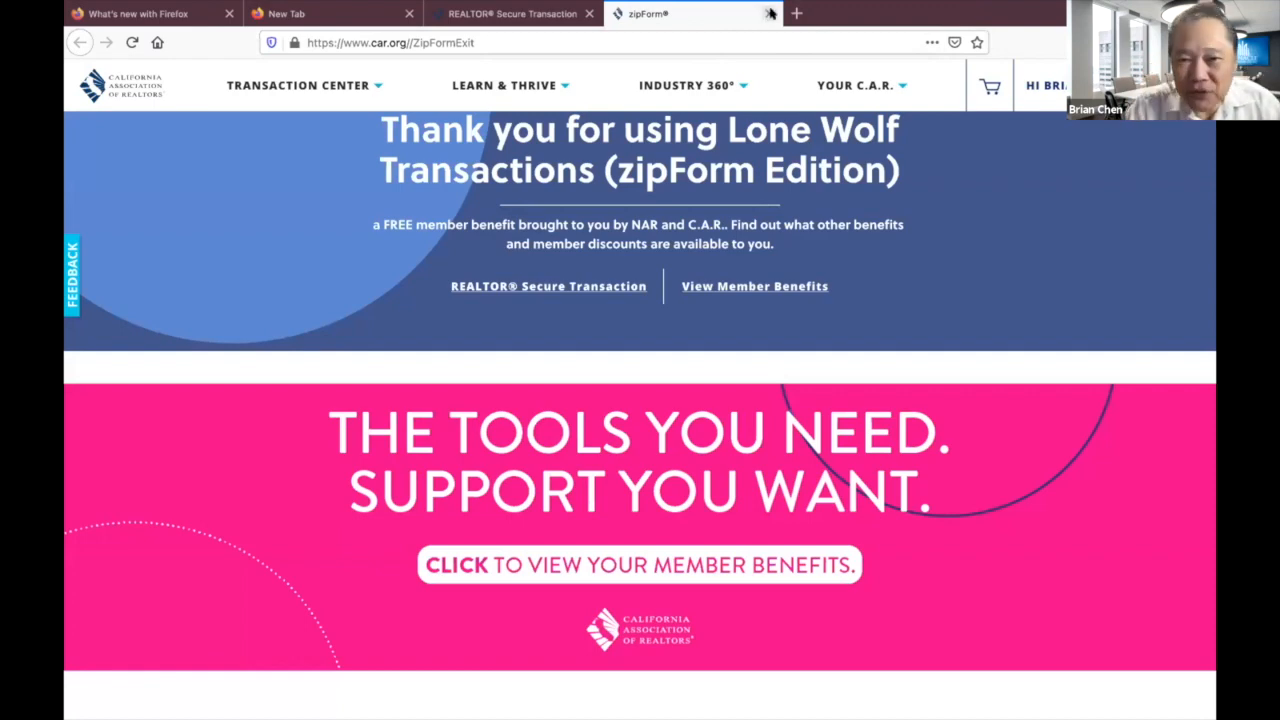
{"action": "left_click", "coordinate": [768, 14]}
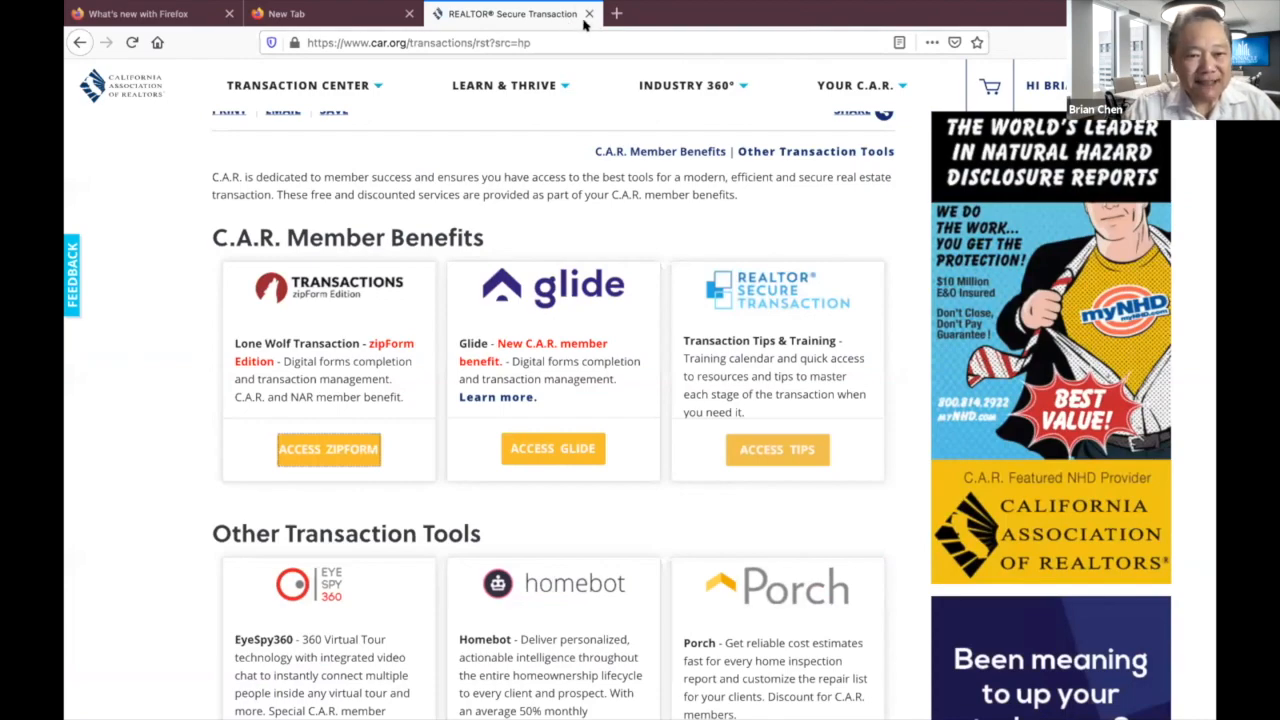
{"action": "scroll", "coordinate": [672, 285], "scroll_direction": "down", "scroll_amount": 1}
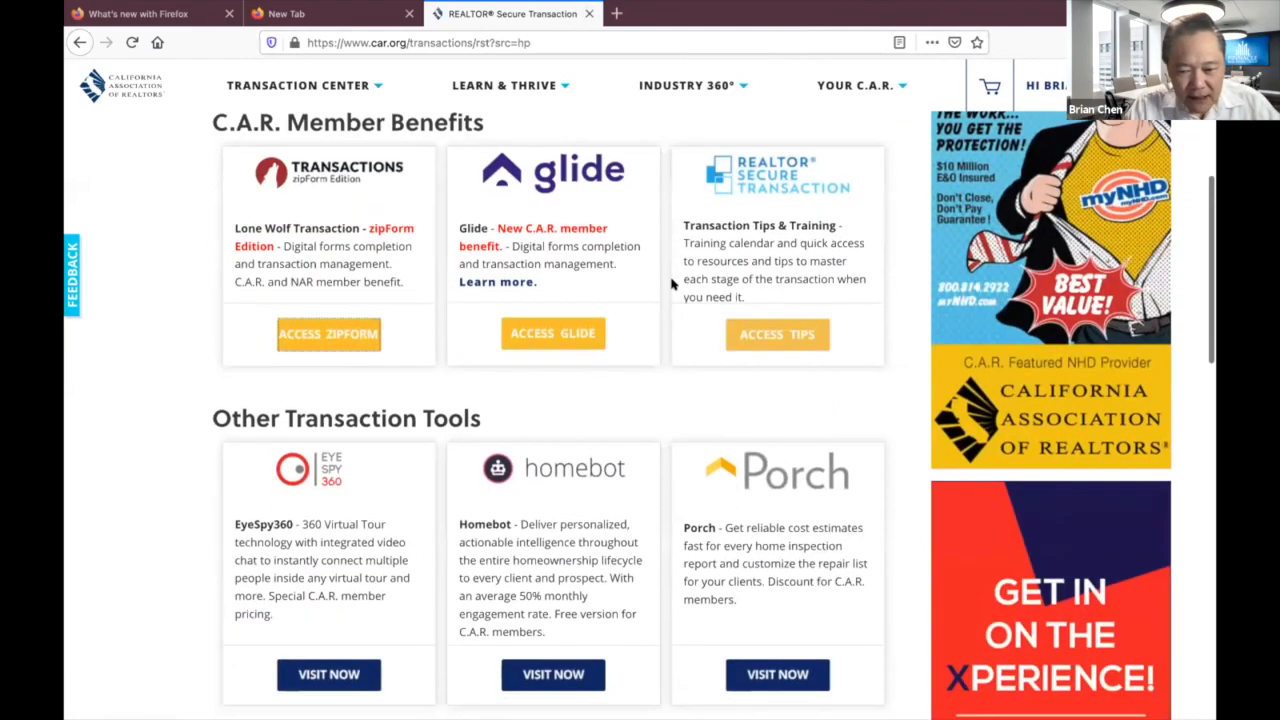
{"action": "scroll", "coordinate": [675, 284], "scroll_direction": "up", "scroll_amount": 4}
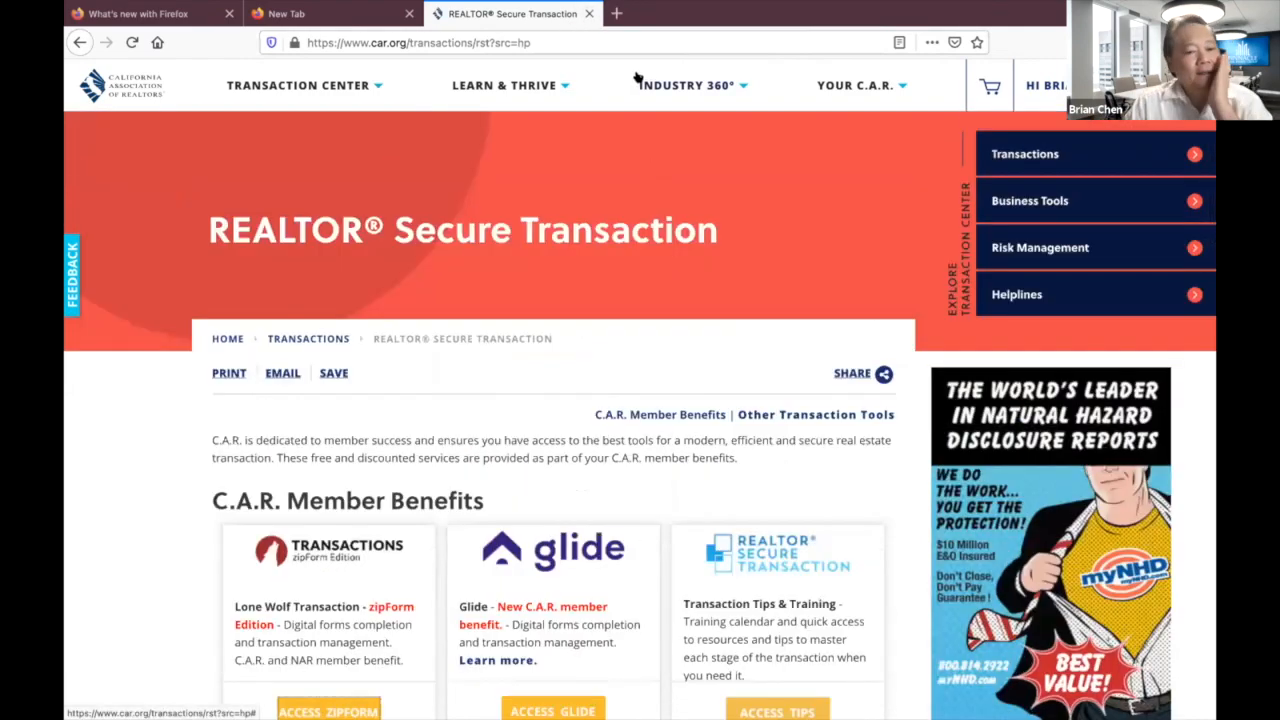
{"action": "left_click", "coordinate": [569, 40]}
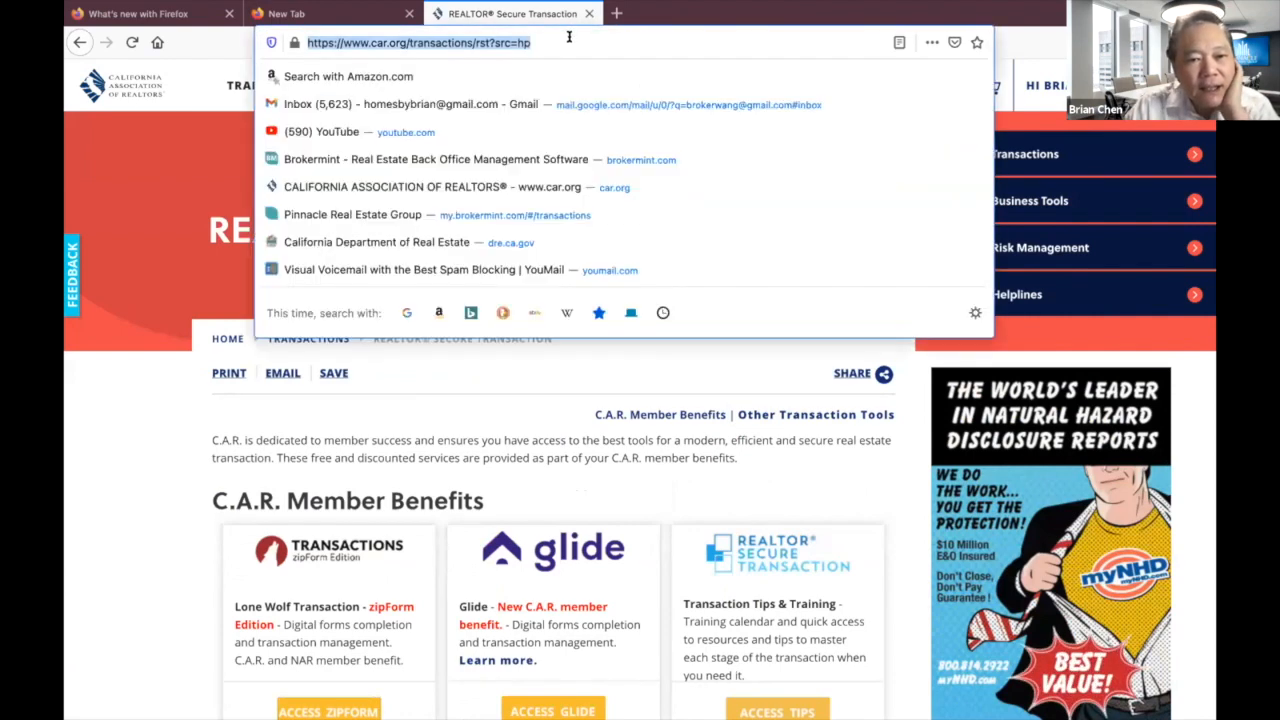
{"action": "left_click", "coordinate": [118, 88]}
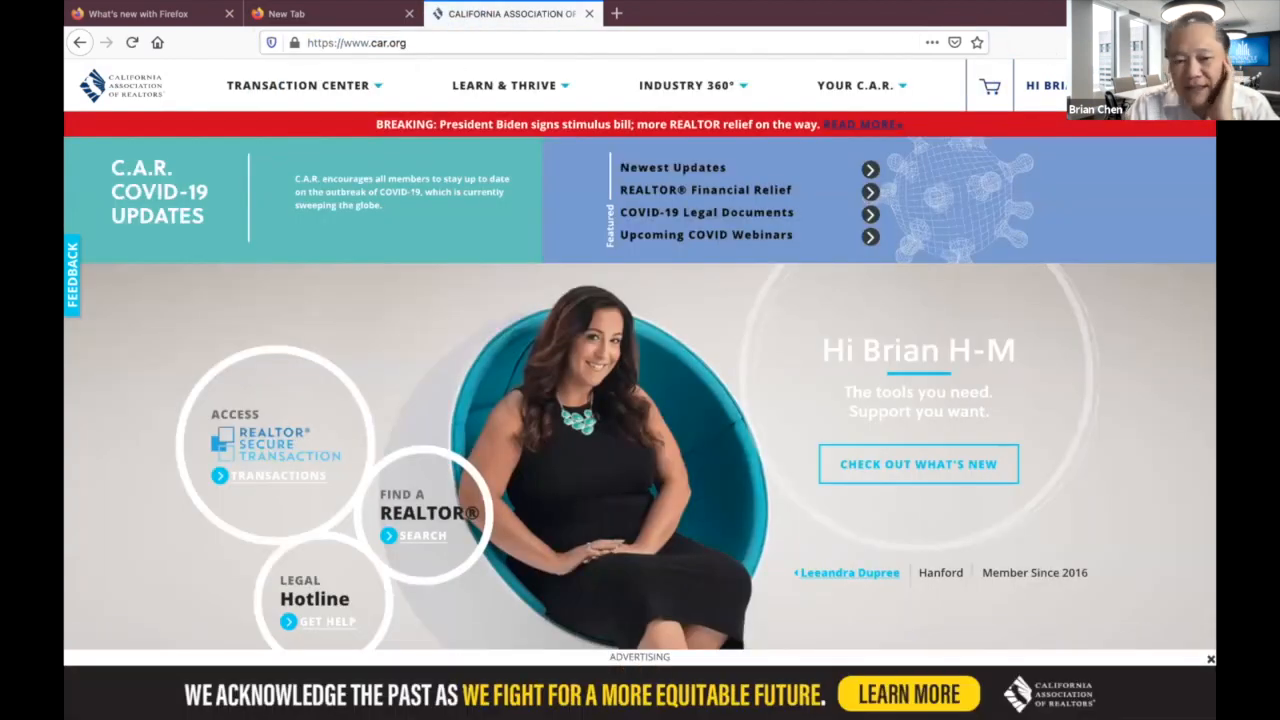
Search car.org for 'Forms Tutor' and open the Forms Advisor & Forms Tutor result.
{"action": "left_click", "coordinate": [1110, 98]}
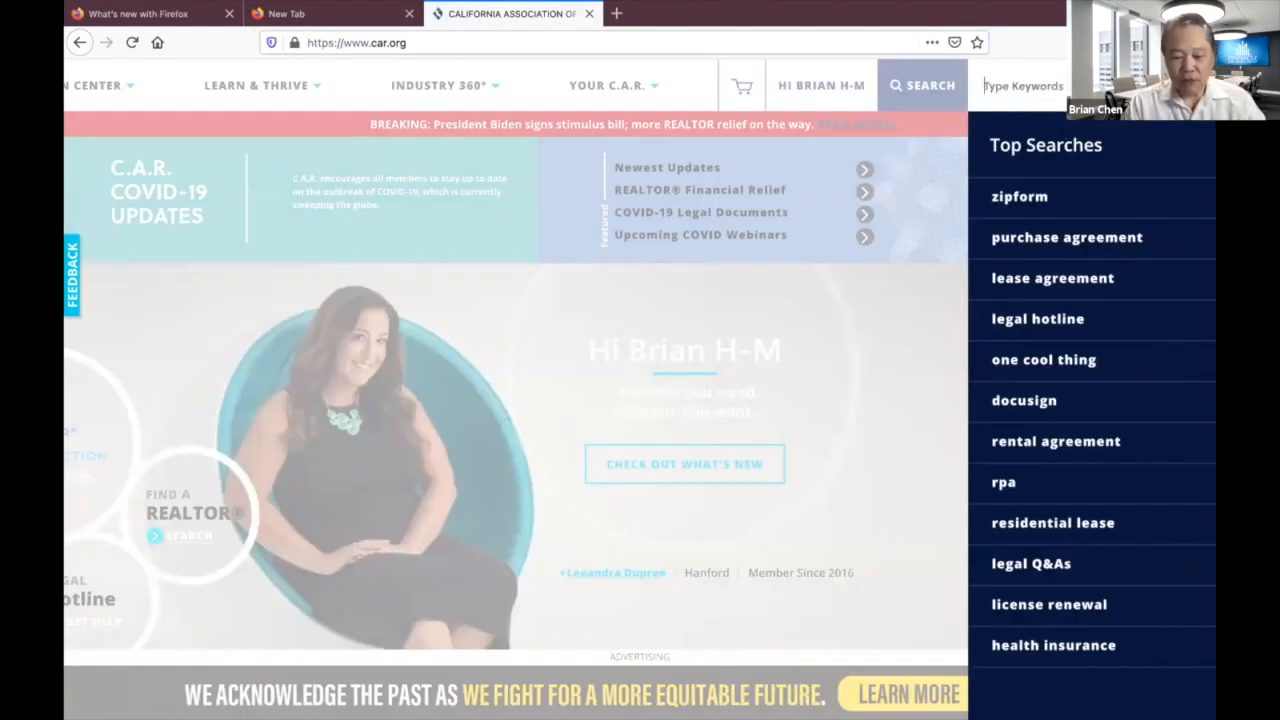
{"action": "type", "text": "Form"}
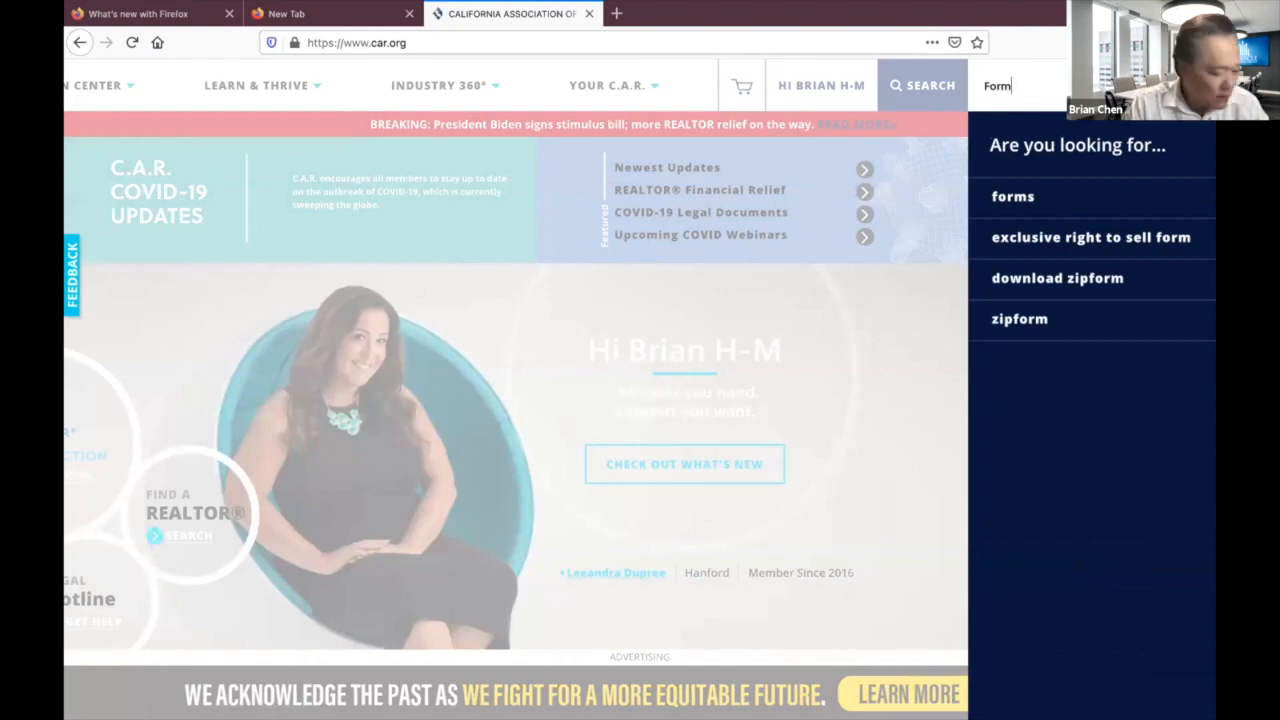
{"action": "type", "text": "s Tutor"}
{"action": "key", "text": "Return"}
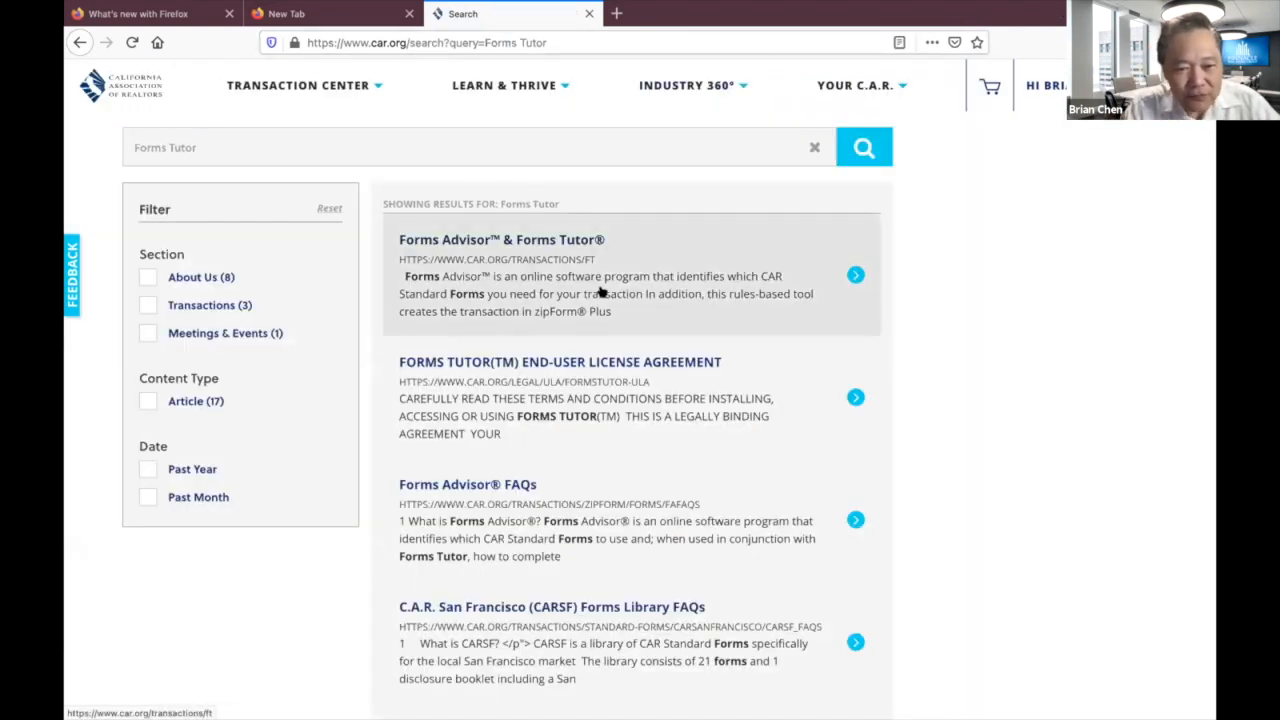
{"action": "left_click", "coordinate": [561, 241]}
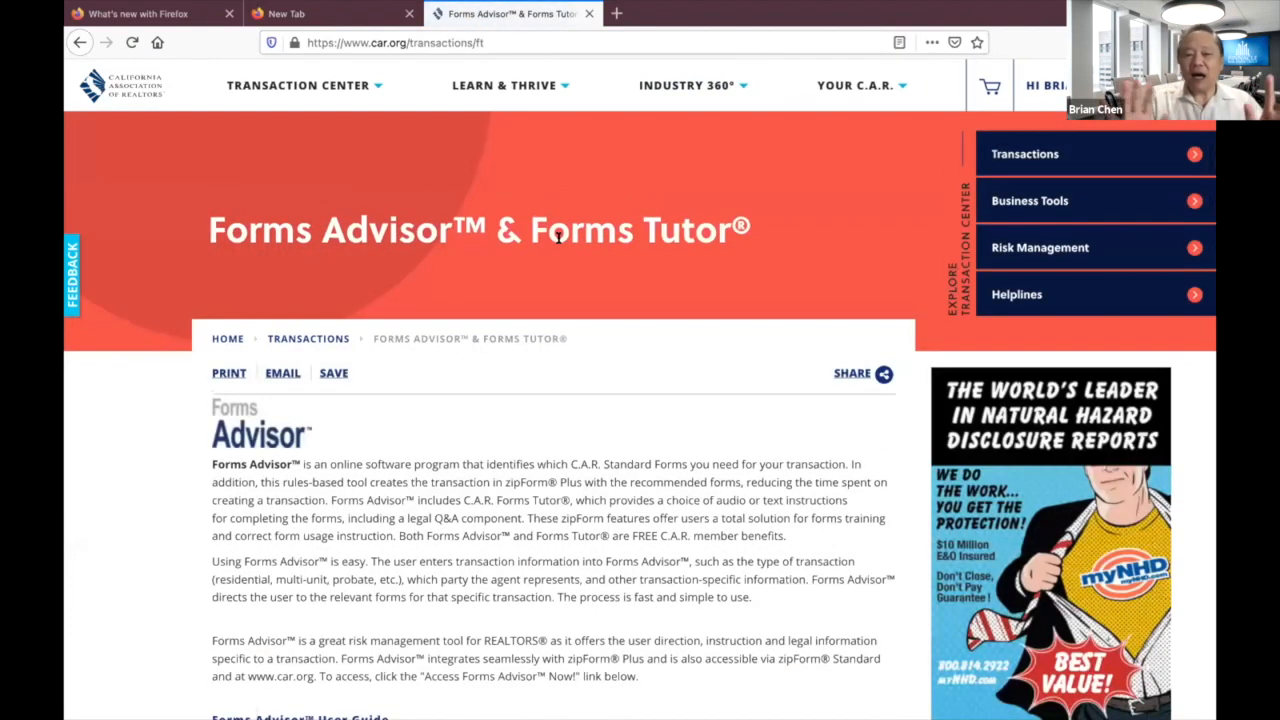
Launch FormsTutor in a new tab from the Forms Advisor & FormsTutor page.
{"action": "scroll", "coordinate": [558, 237], "scroll_direction": "down", "scroll_amount": 5}
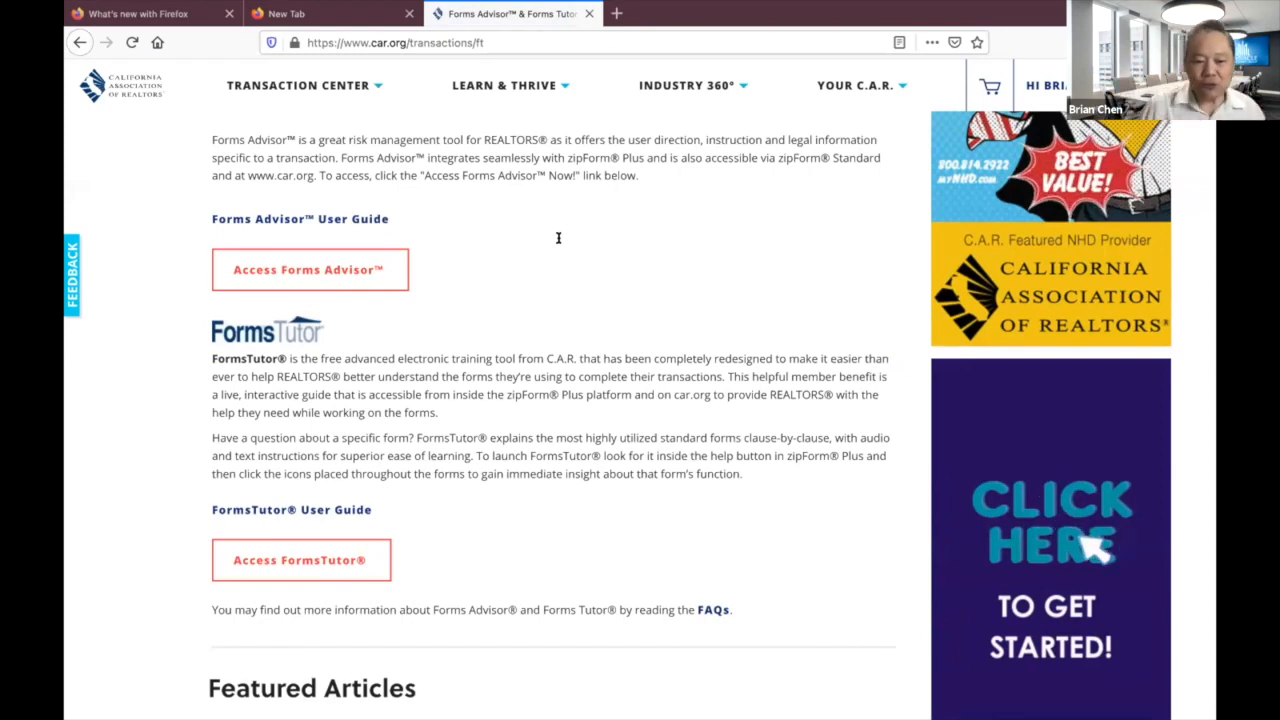
{"action": "scroll", "coordinate": [558, 238], "scroll_direction": "down", "scroll_amount": 2}
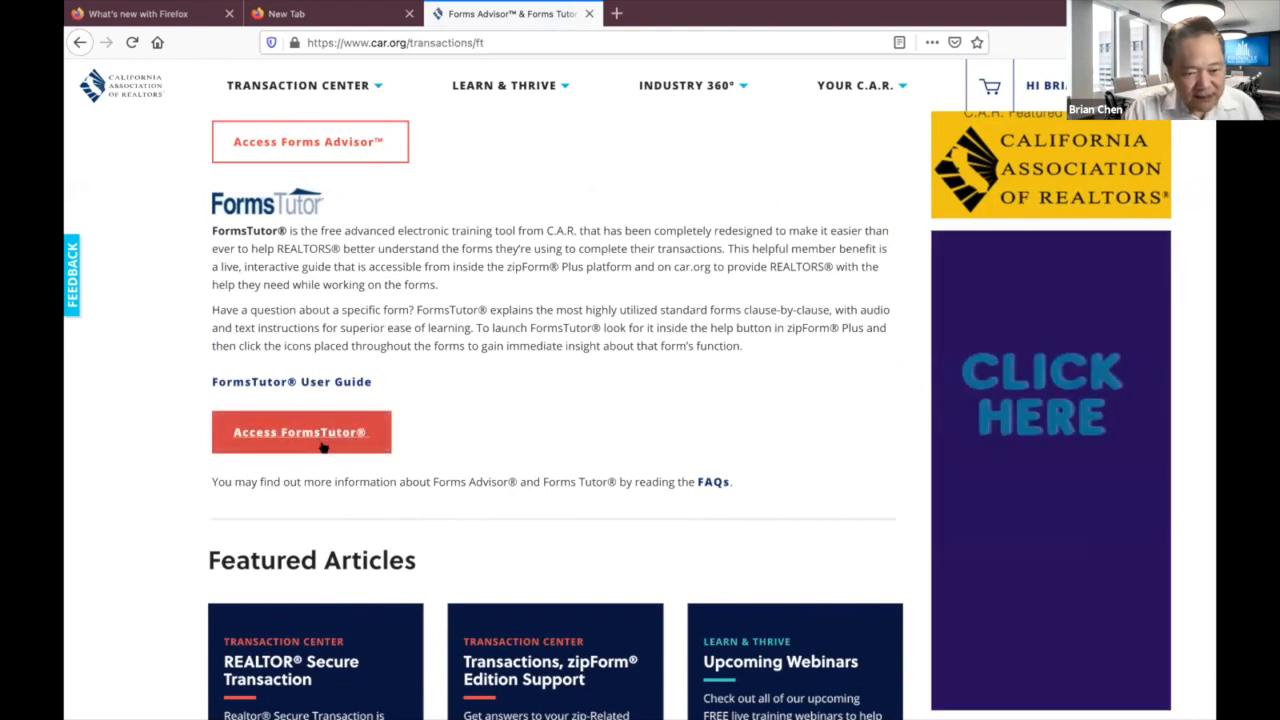
{"action": "left_click", "coordinate": [316, 435]}
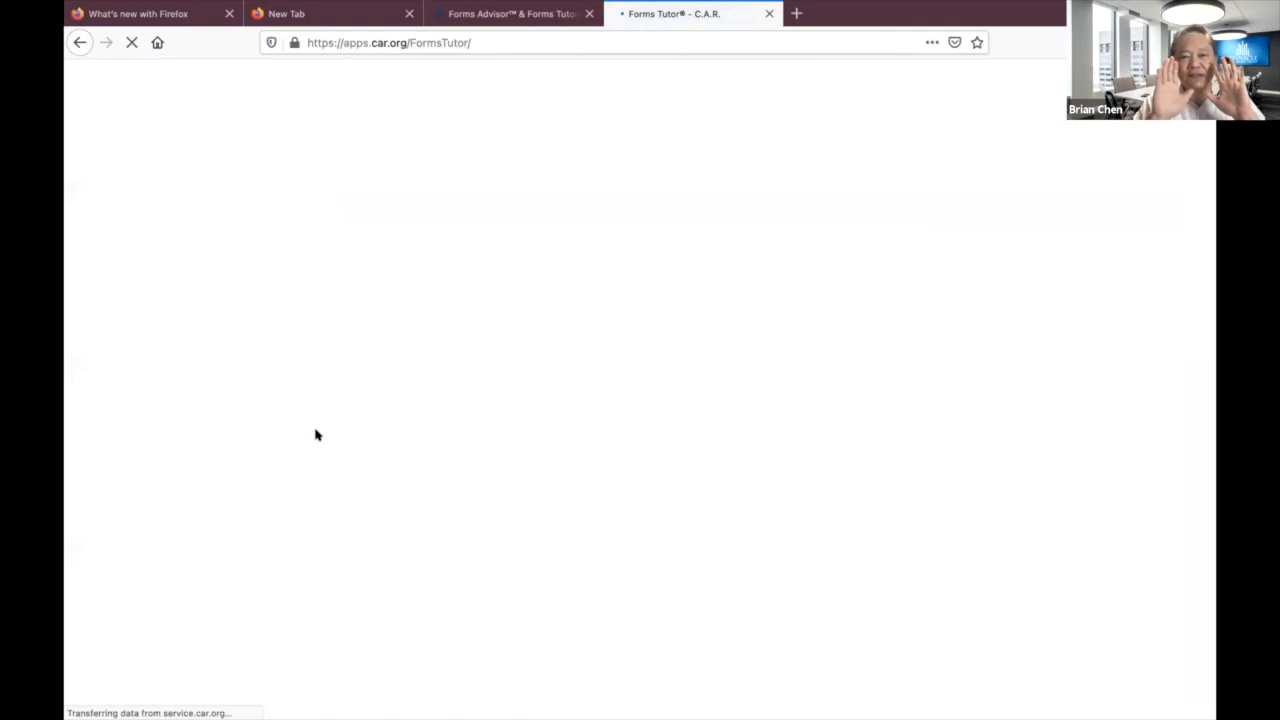
Page the 43-form list to page 2, starting at Buyer's Inspection Waiver (BIW).
{"action": "scroll", "coordinate": [390, 458], "scroll_direction": "down", "scroll_amount": 6}
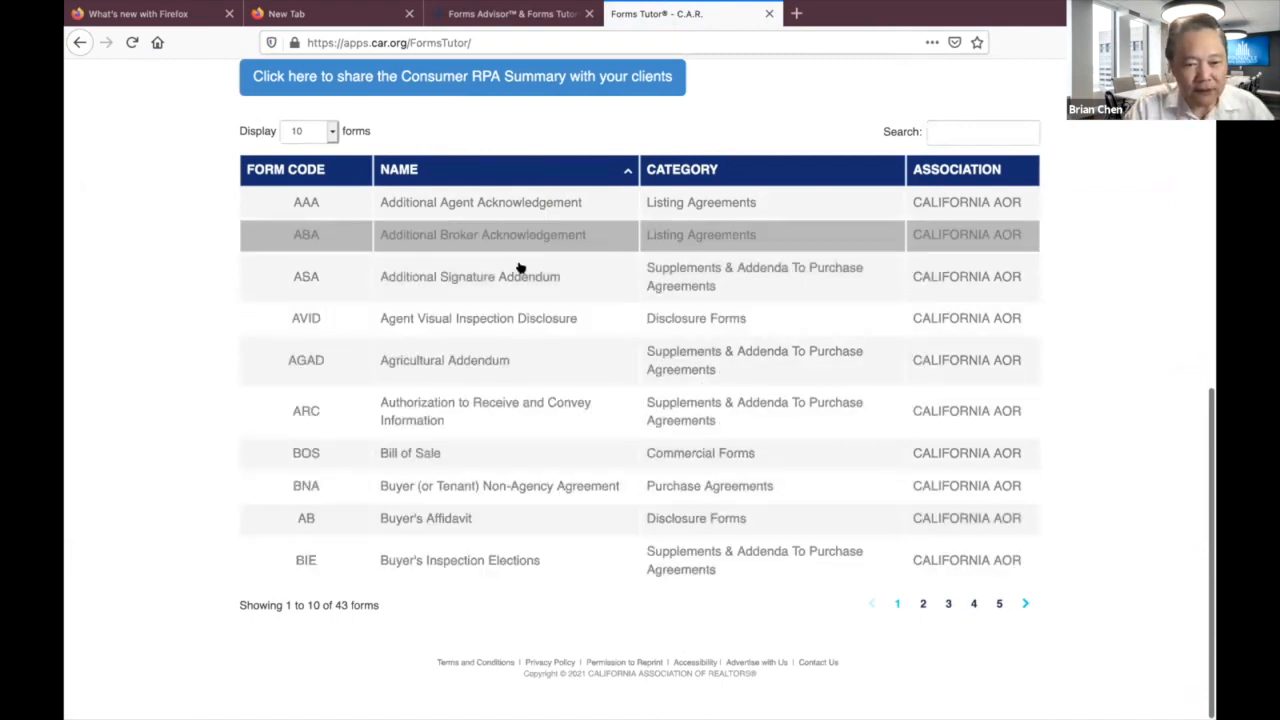
{"action": "left_click", "coordinate": [923, 604]}
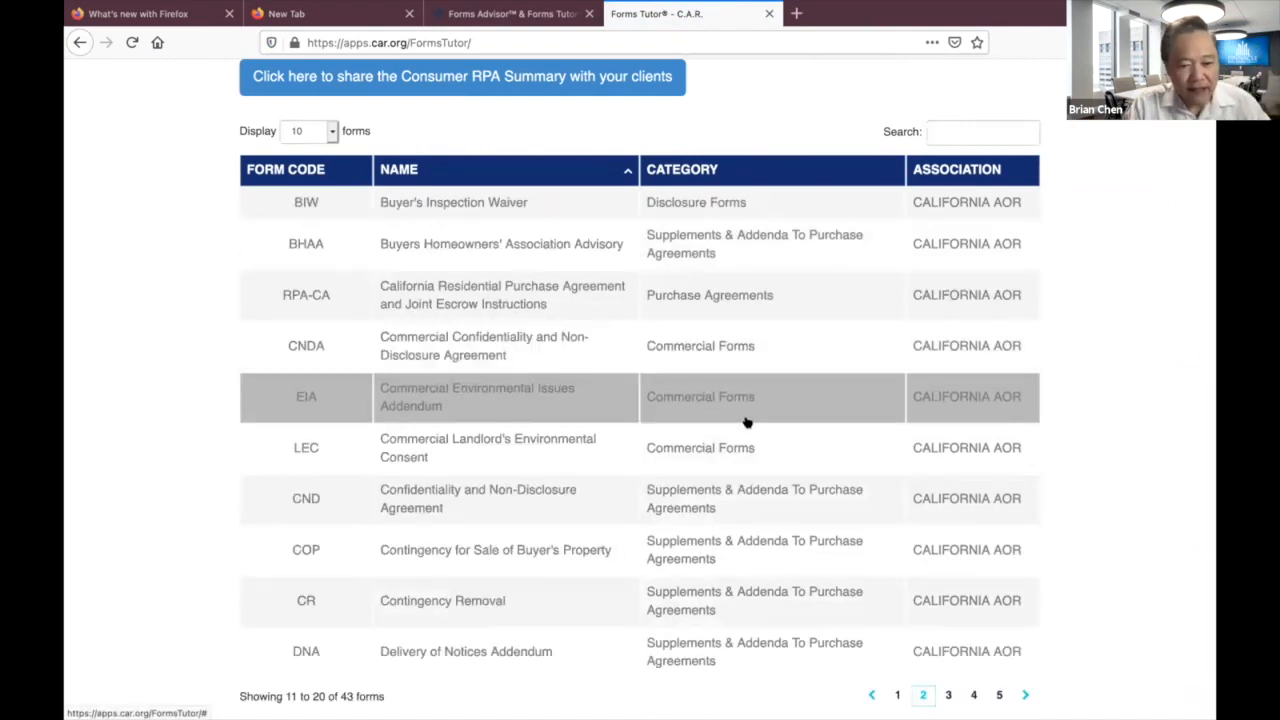
{"action": "scroll", "coordinate": [746, 423], "scroll_direction": "down", "scroll_amount": 2}
{"action": "scroll", "coordinate": [746, 423], "scroll_direction": "up", "scroll_amount": 5}
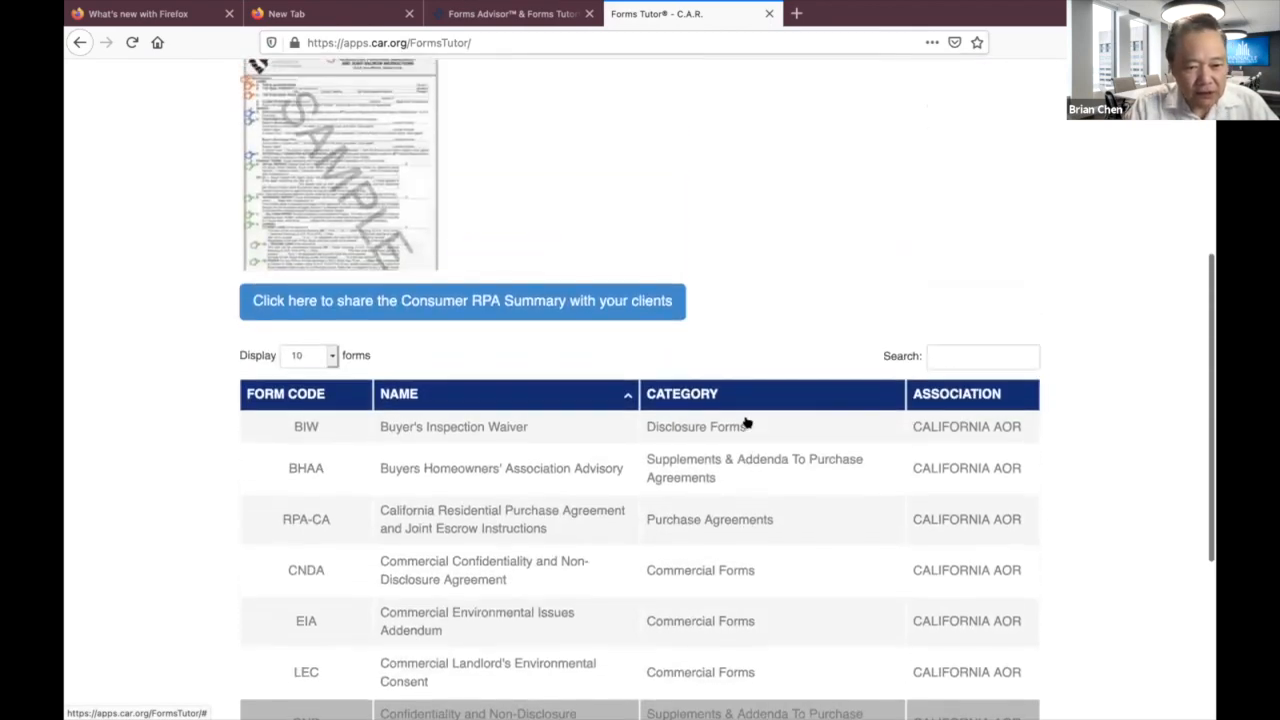
{"action": "scroll", "coordinate": [746, 423], "scroll_direction": "down", "scroll_amount": 3}
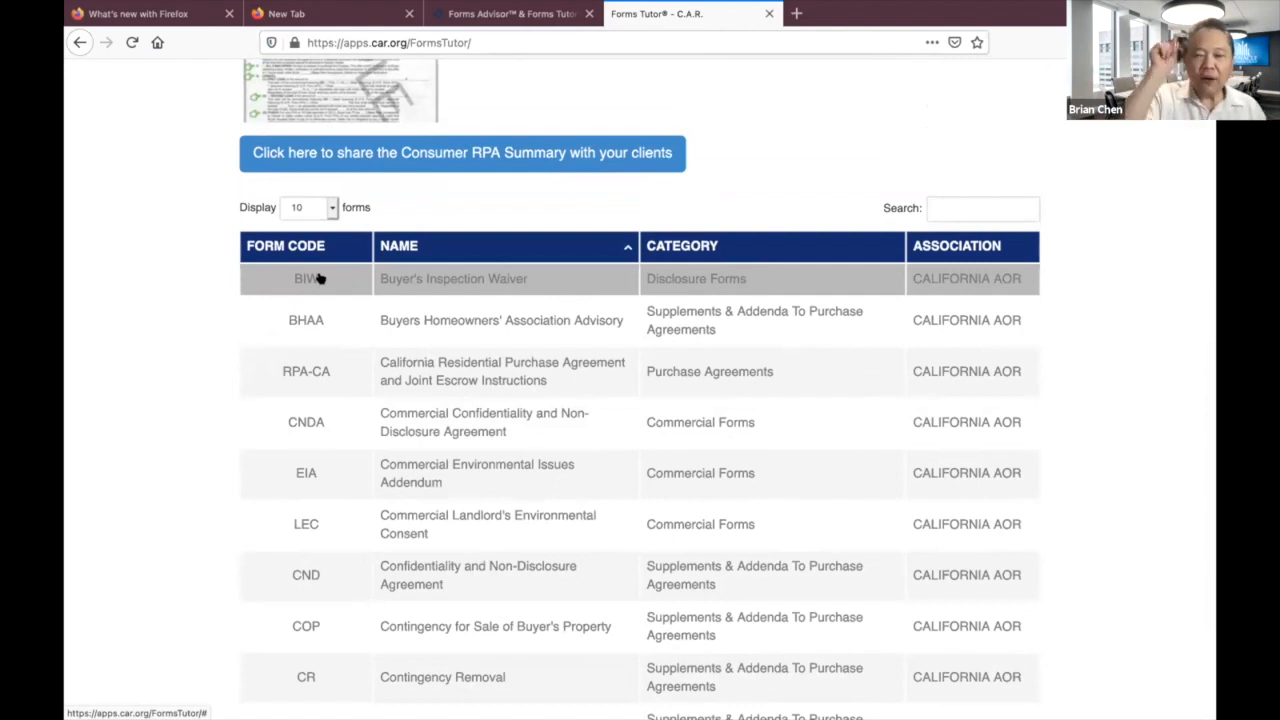
Open the BIW (Revised 6/19) preview and scroll through it, ending back on page 1.
{"action": "left_click", "coordinate": [311, 280]}
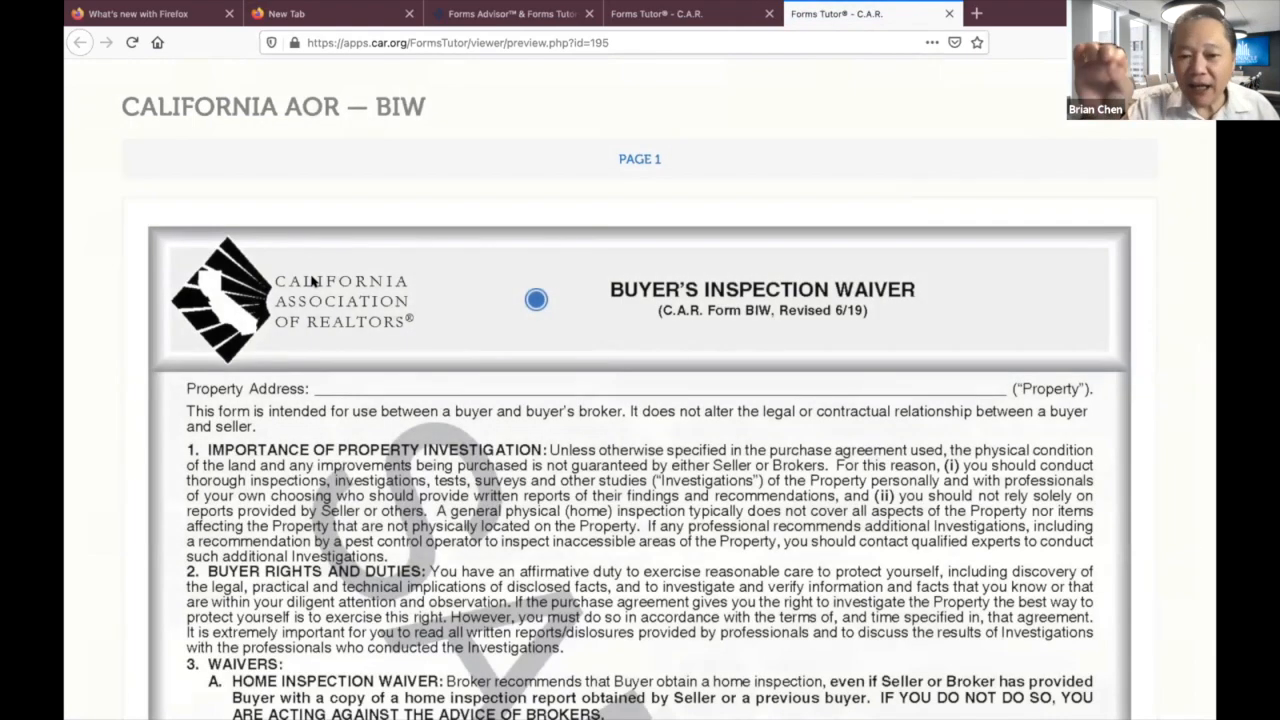
{"action": "scroll", "coordinate": [311, 280], "scroll_direction": "down", "scroll_amount": 5}
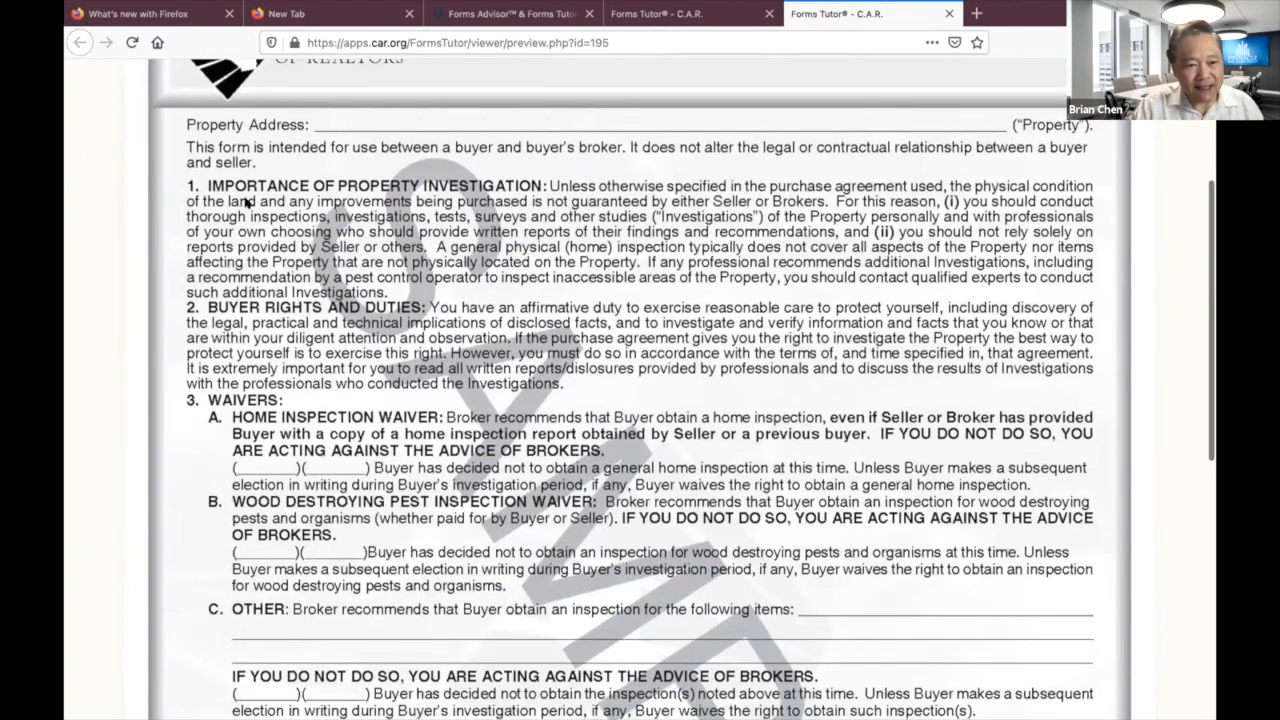
{"action": "scroll", "coordinate": [300, 435], "scroll_direction": "down", "scroll_amount": 3}
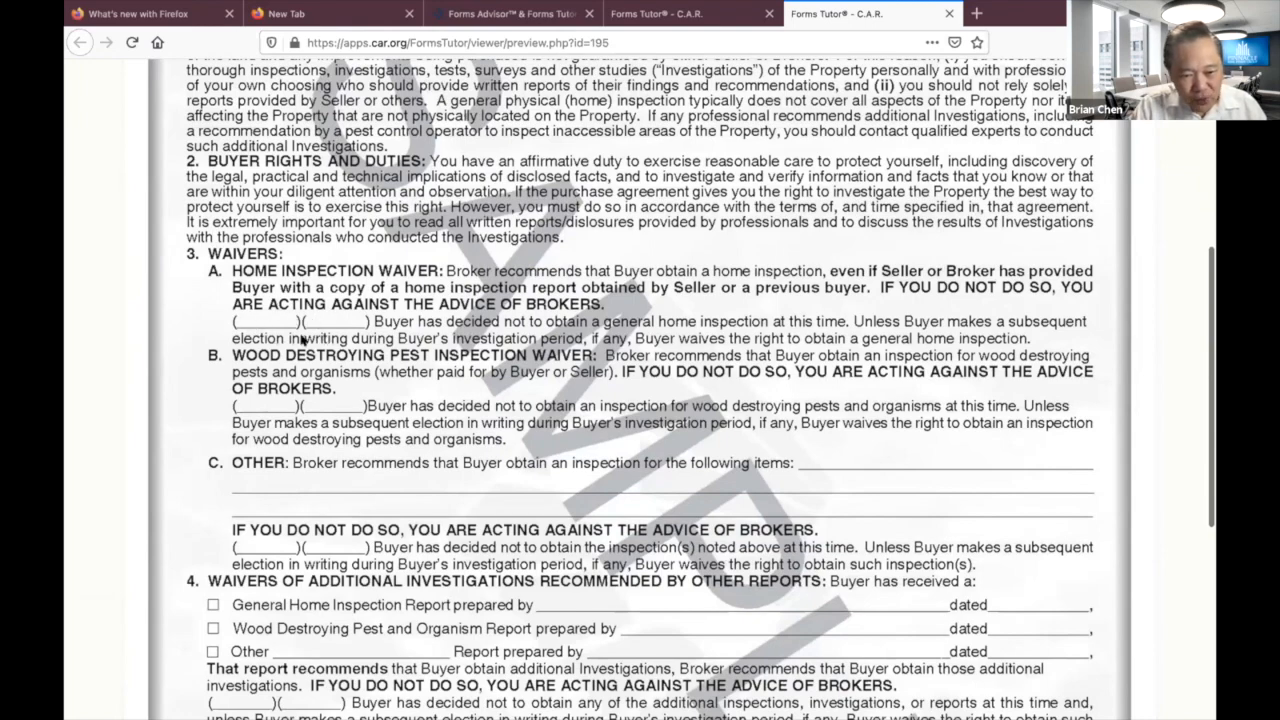
{"action": "scroll", "coordinate": [310, 347], "scroll_direction": "down", "scroll_amount": 1}
{"action": "scroll", "coordinate": [310, 347], "scroll_direction": "down", "scroll_amount": 8}
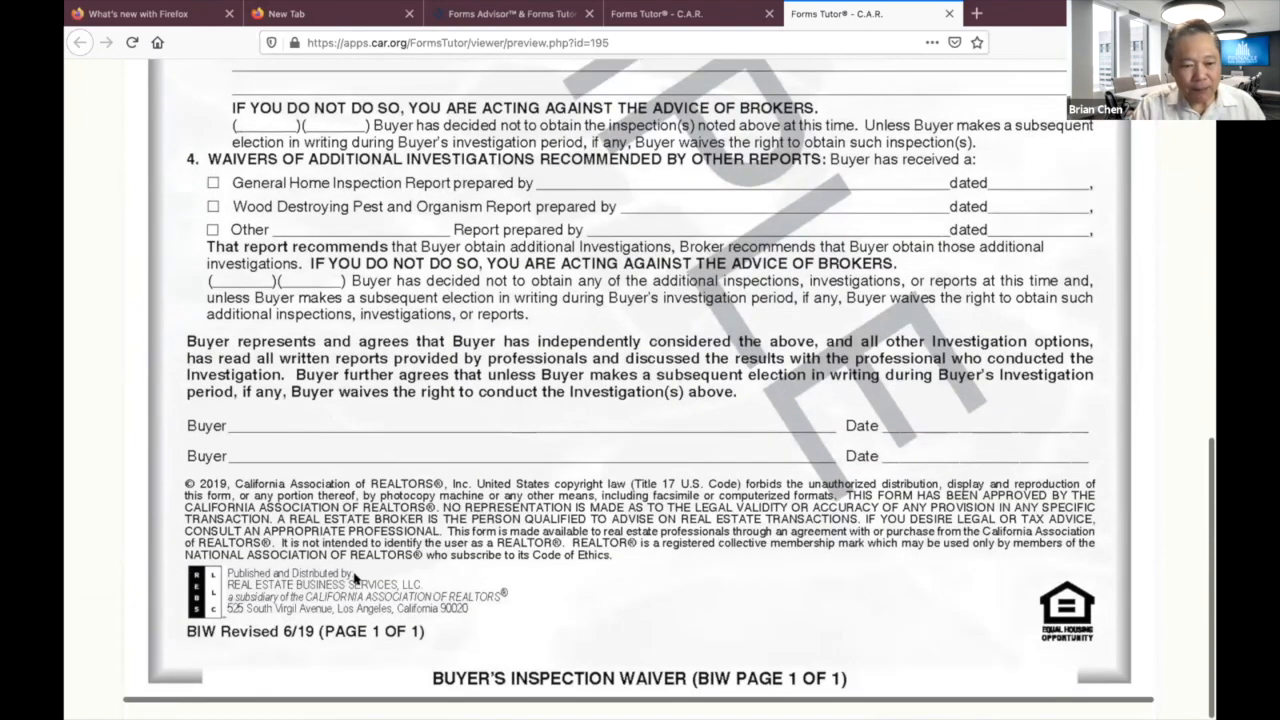
{"action": "scroll", "coordinate": [457, 341], "scroll_direction": "up", "scroll_amount": 6}
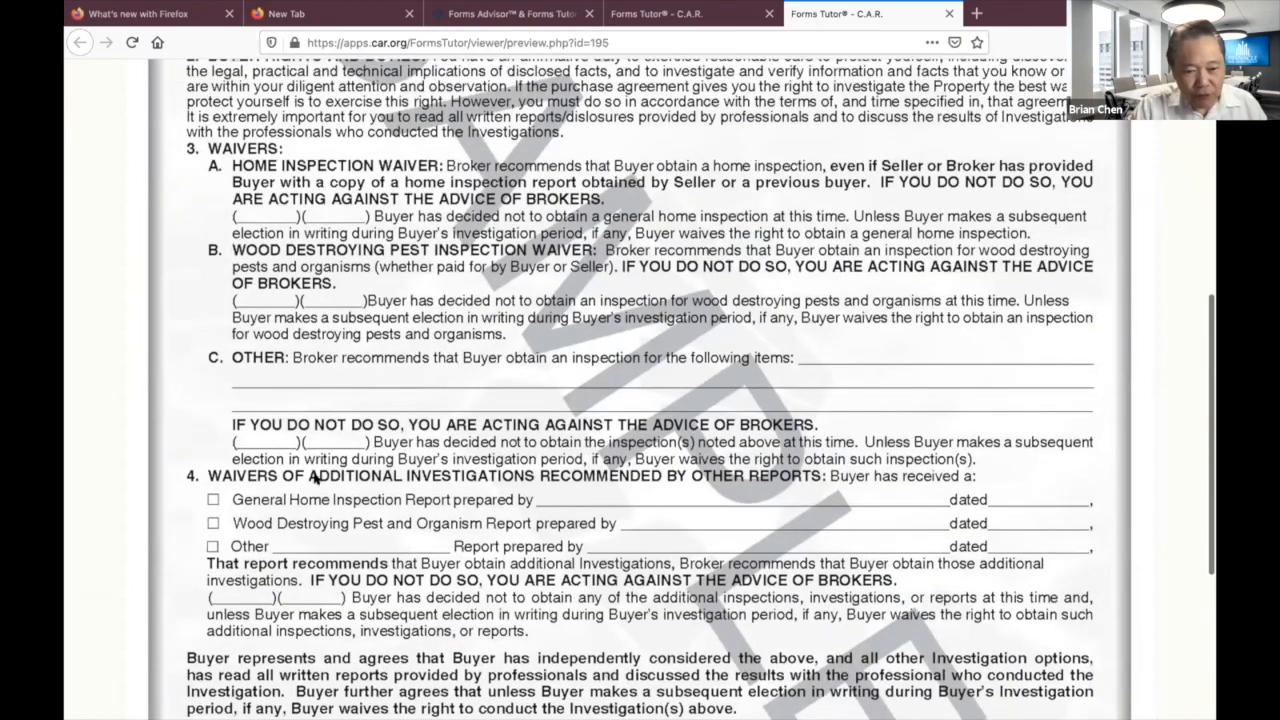
{"action": "scroll", "coordinate": [318, 478], "scroll_direction": "down", "scroll_amount": 3}
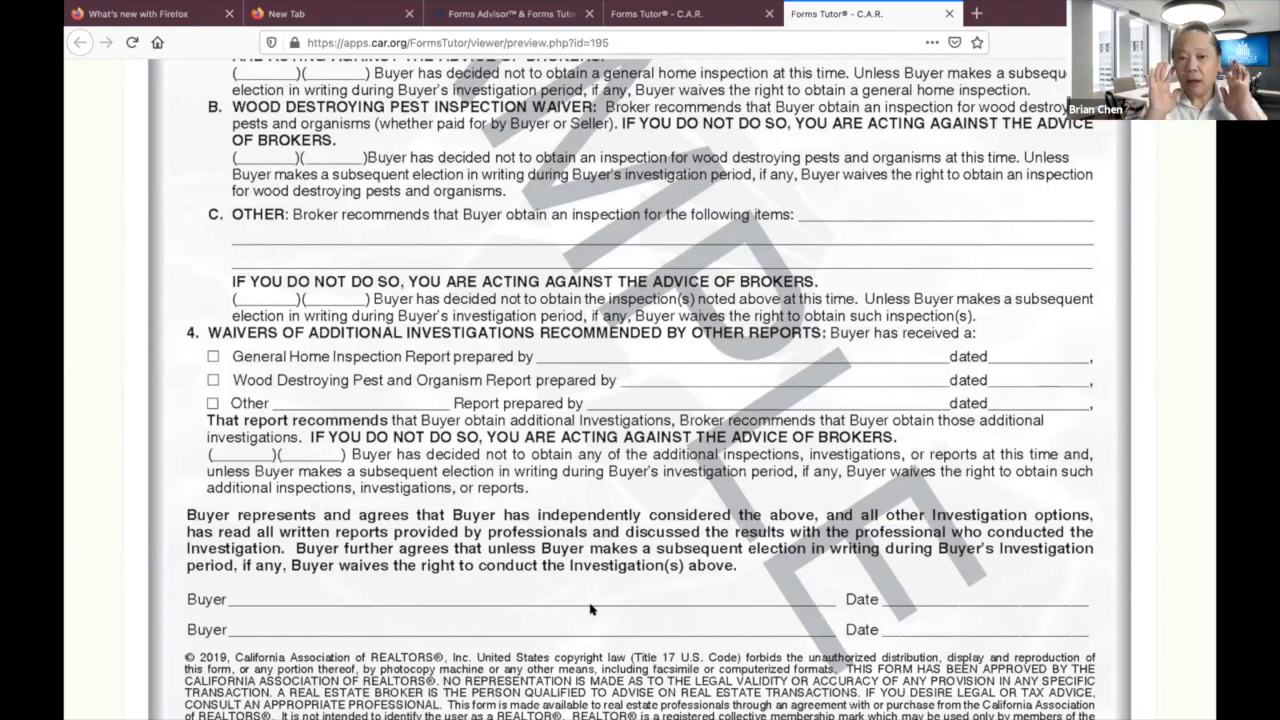
{"action": "scroll", "coordinate": [572, 500], "scroll_direction": "up", "scroll_amount": 10}
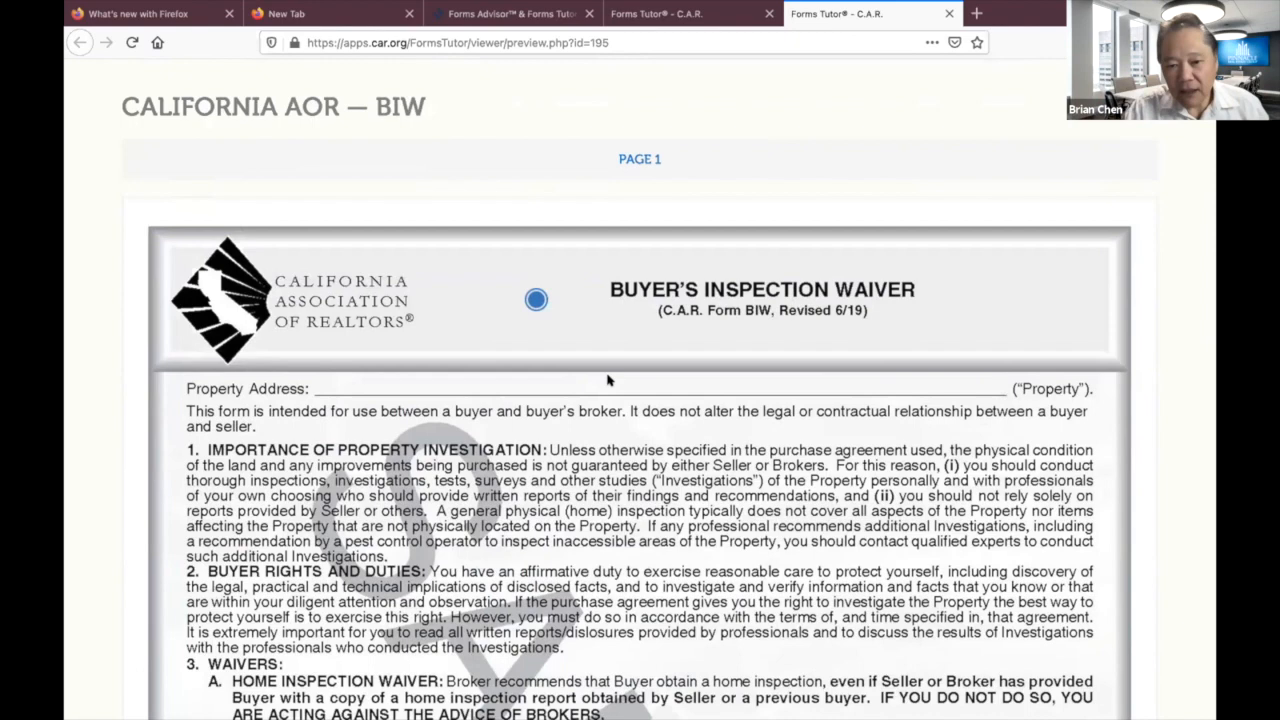
{"action": "left_click", "coordinate": [530, 298]}
{"action": "scroll", "coordinate": [632, 428], "scroll_direction": "down", "scroll_amount": 2}
{"action": "scroll", "coordinate": [632, 428], "scroll_direction": "up", "scroll_amount": 2}
{"action": "scroll", "coordinate": [633, 428], "scroll_direction": "down", "scroll_amount": 3}
{"action": "scroll", "coordinate": [633, 428], "scroll_direction": "up", "scroll_amount": 2}
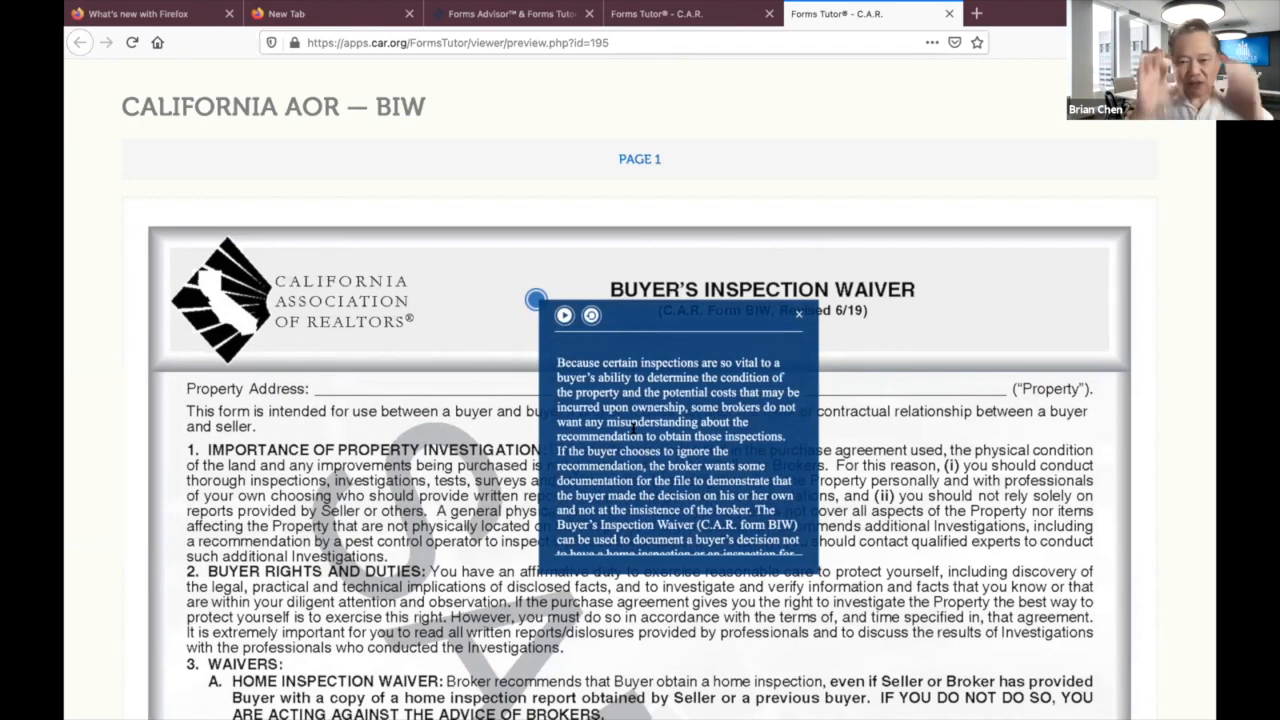
{"action": "left_click", "coordinate": [563, 316]}
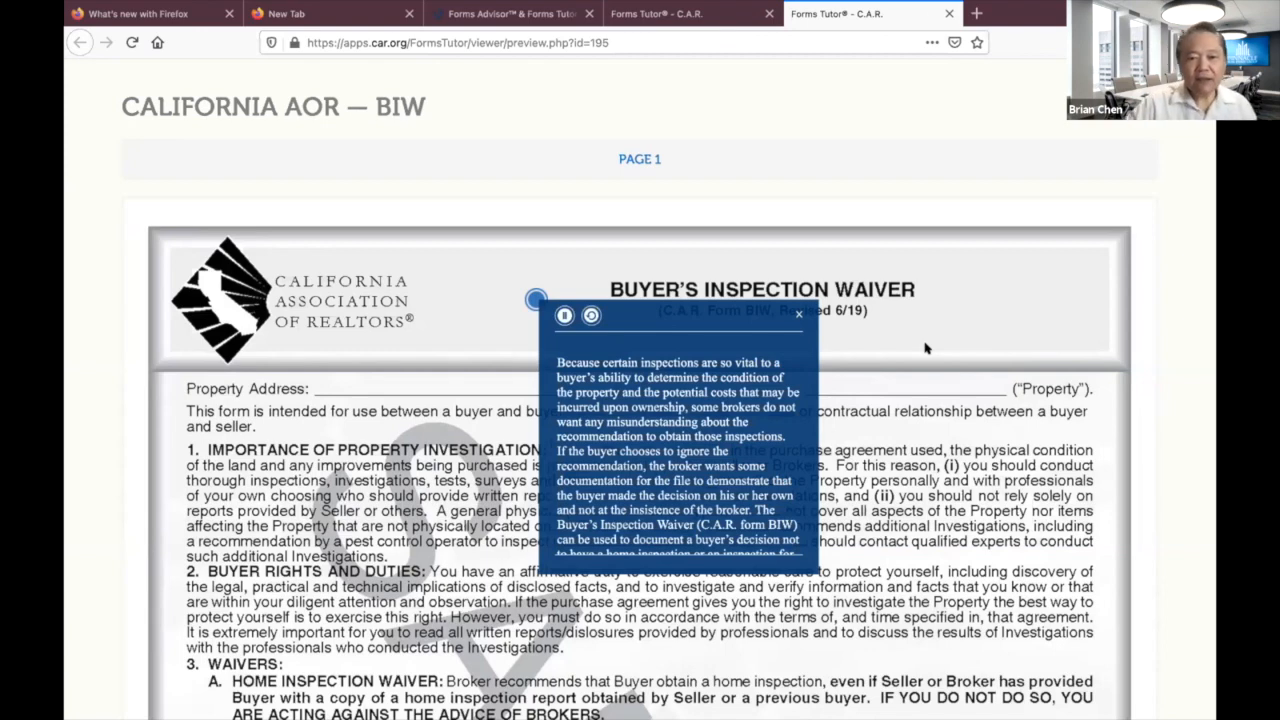
{"action": "left_click", "coordinate": [801, 315]}
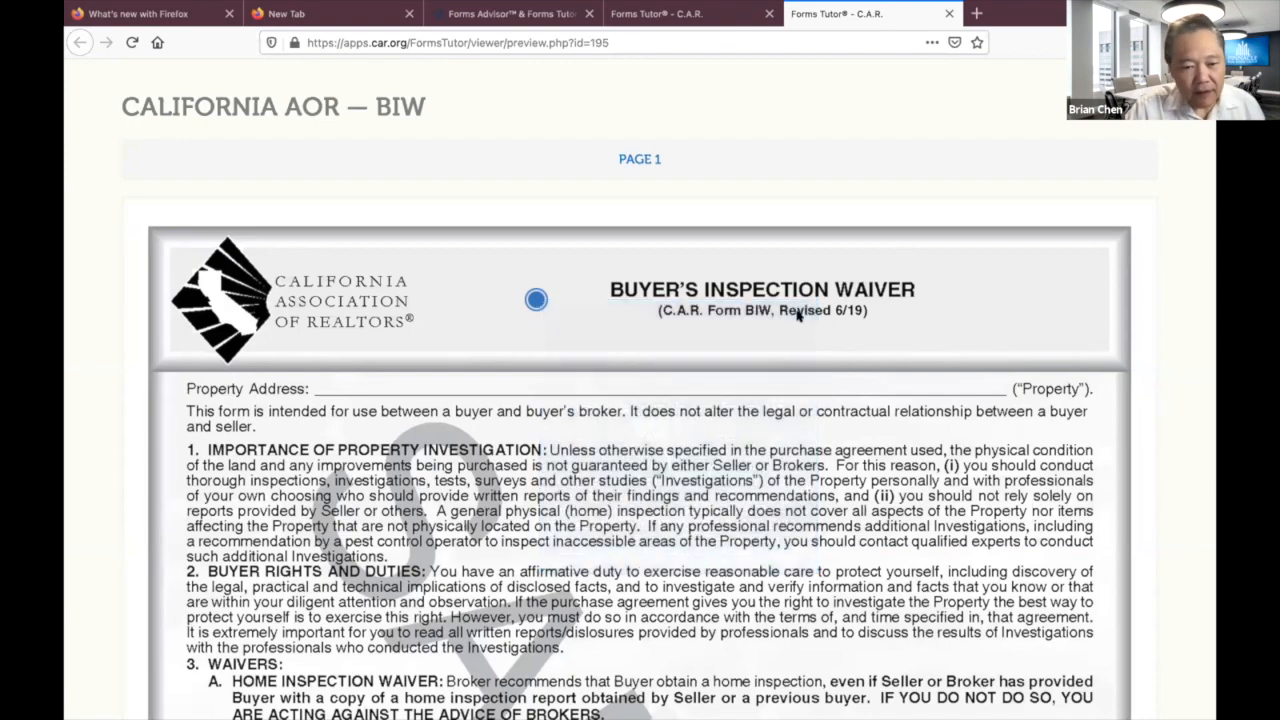
Scroll through the rest of the BIW preview, then close its tab.
{"action": "scroll", "coordinate": [755, 397], "scroll_direction": "down", "scroll_amount": 3}
{"action": "scroll", "coordinate": [755, 397], "scroll_direction": "down", "scroll_amount": 2}
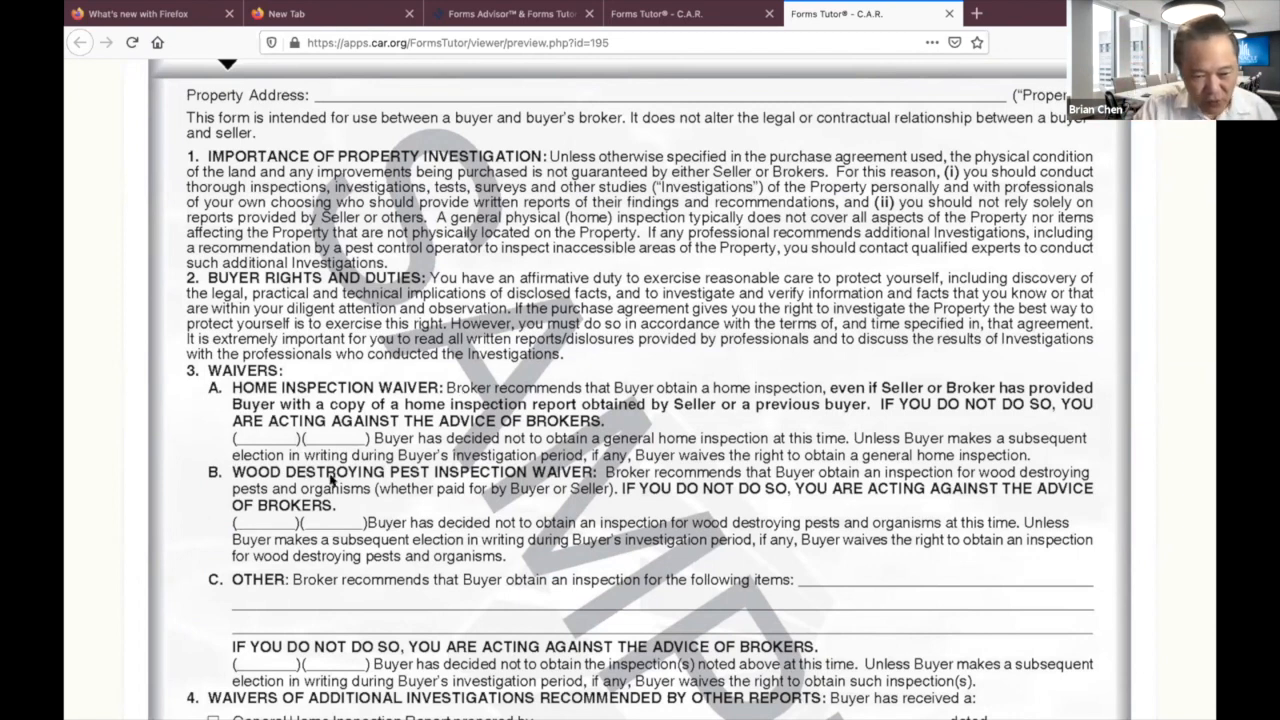
{"action": "scroll", "coordinate": [340, 470], "scroll_direction": "down", "scroll_amount": 5}
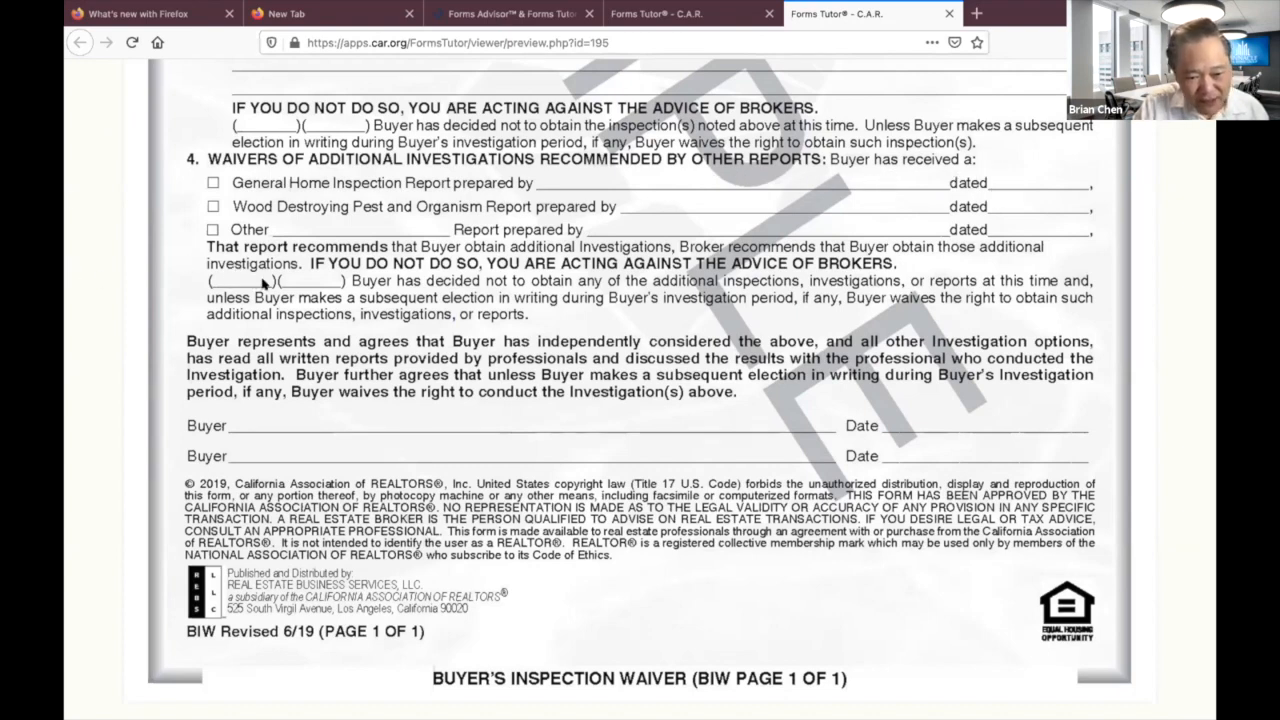
{"action": "scroll", "coordinate": [498, 388], "scroll_direction": "right", "scroll_amount": 1}
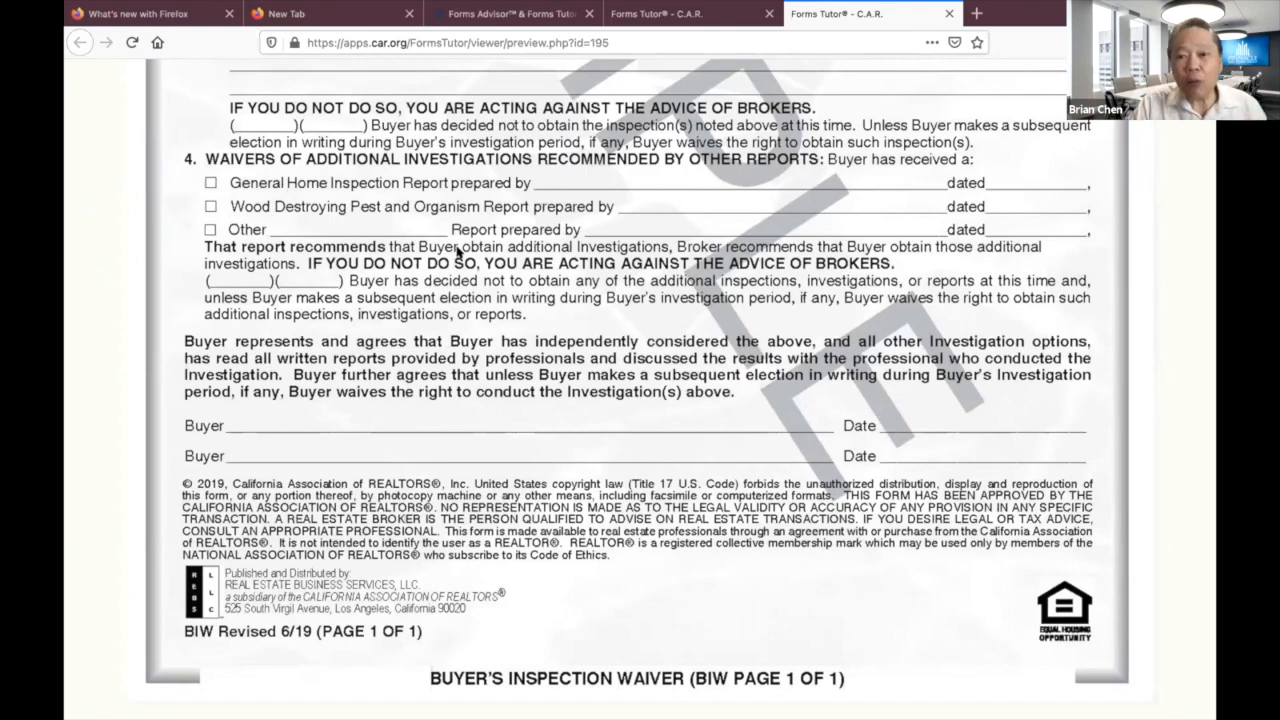
{"action": "scroll", "coordinate": [458, 251], "scroll_direction": "up", "scroll_amount": 10}
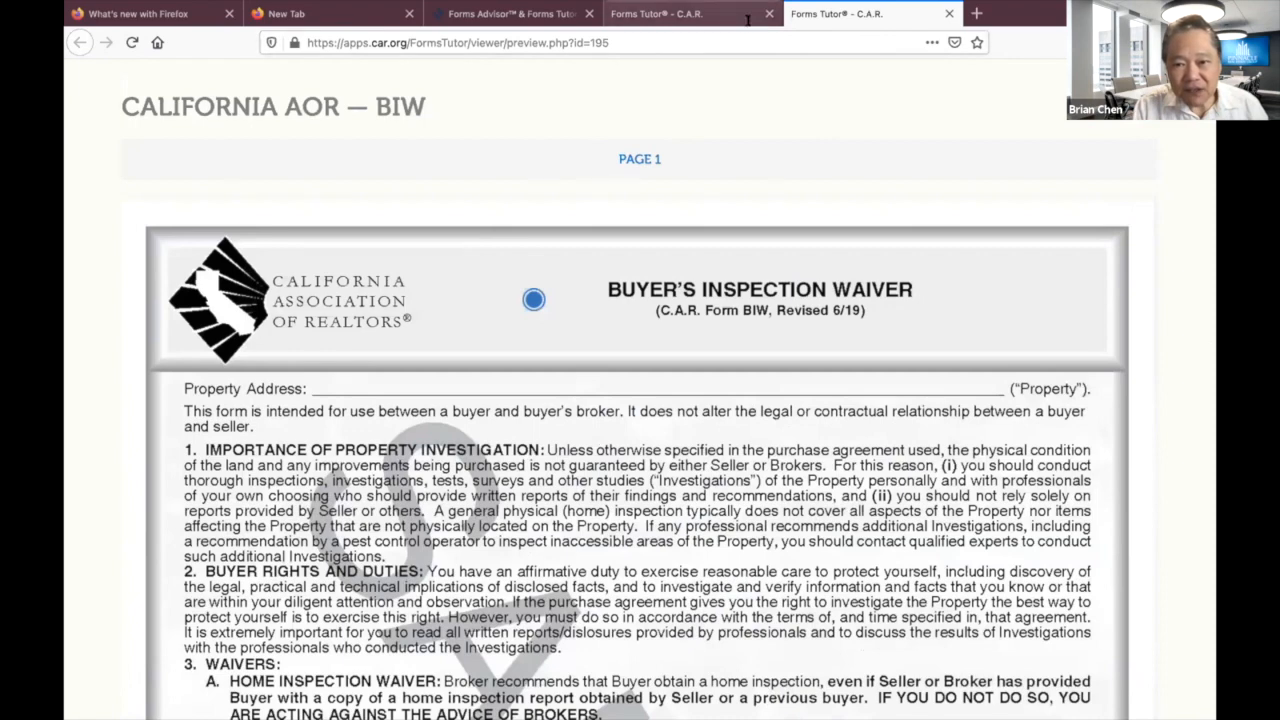
{"action": "left_click", "coordinate": [946, 14]}
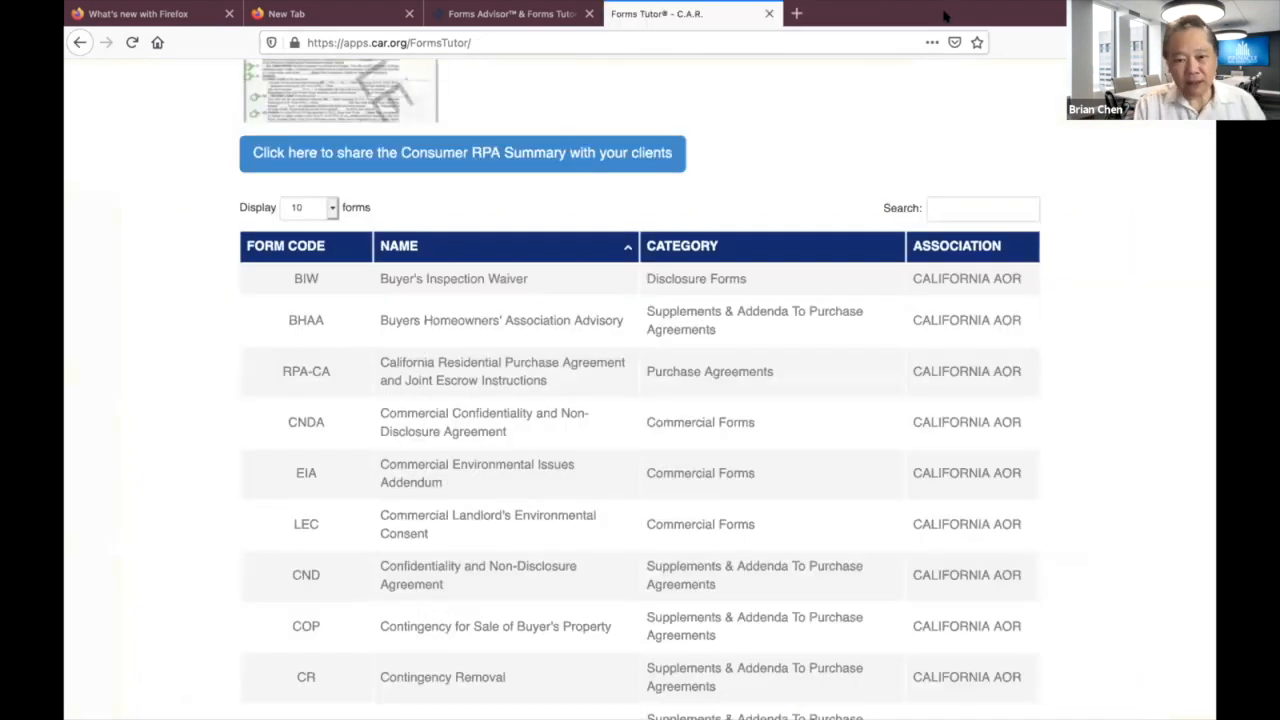
Page through the forms list to page 4 and open the RCSD-B preview.
{"action": "scroll", "coordinate": [846, 255], "scroll_direction": "down", "scroll_amount": 3}
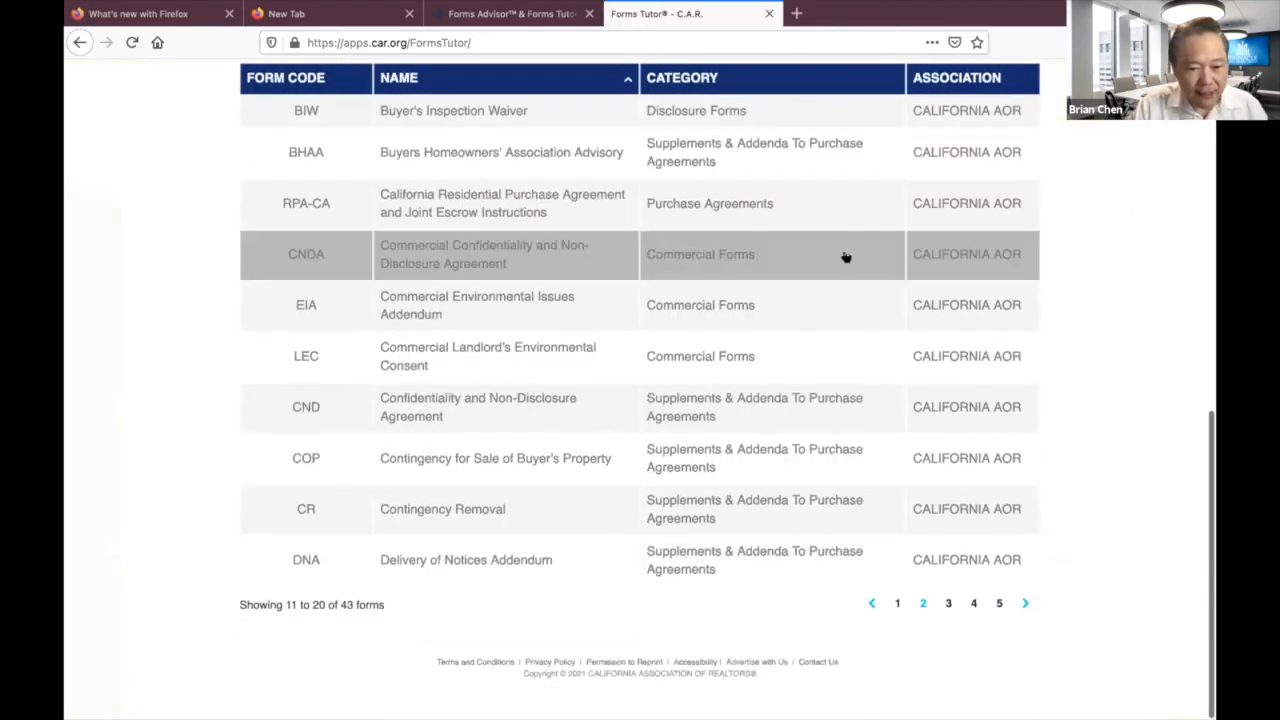
{"action": "scroll", "coordinate": [846, 257], "scroll_direction": "up", "scroll_amount": 10}
{"action": "scroll", "coordinate": [846, 257], "scroll_direction": "down", "scroll_amount": 10}
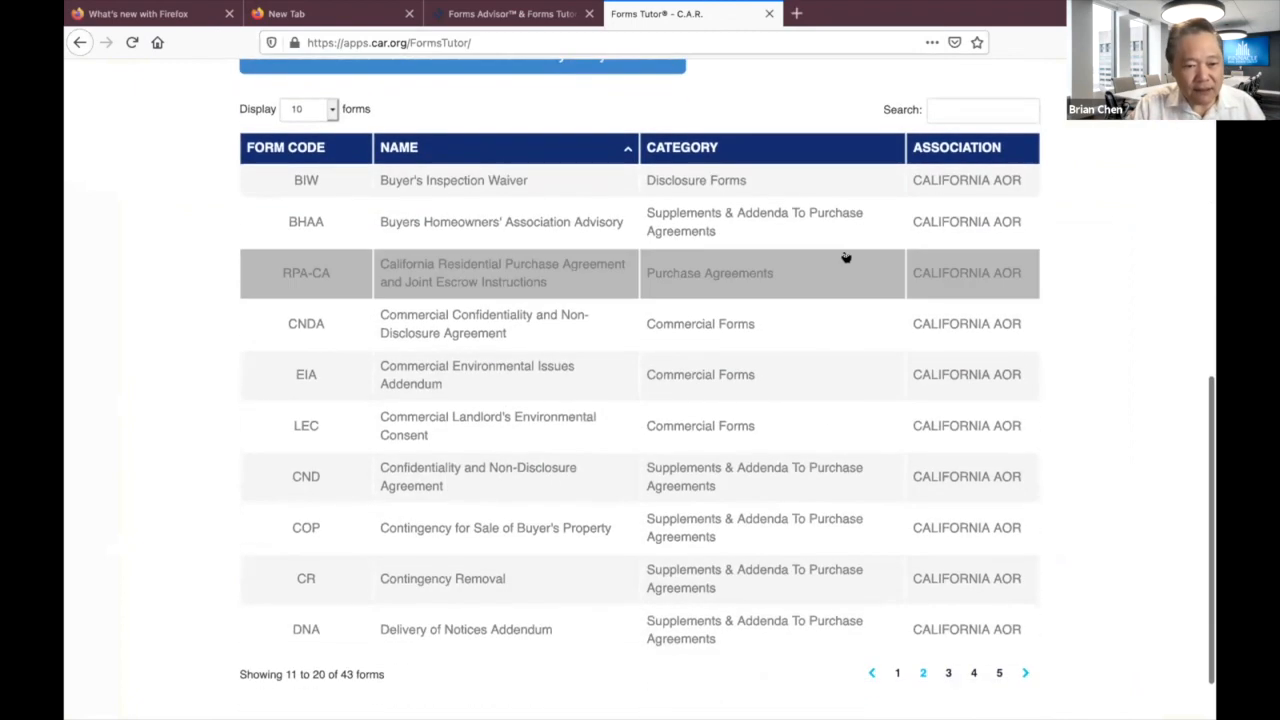
{"action": "scroll", "coordinate": [960, 233], "scroll_direction": "down", "scroll_amount": 1}
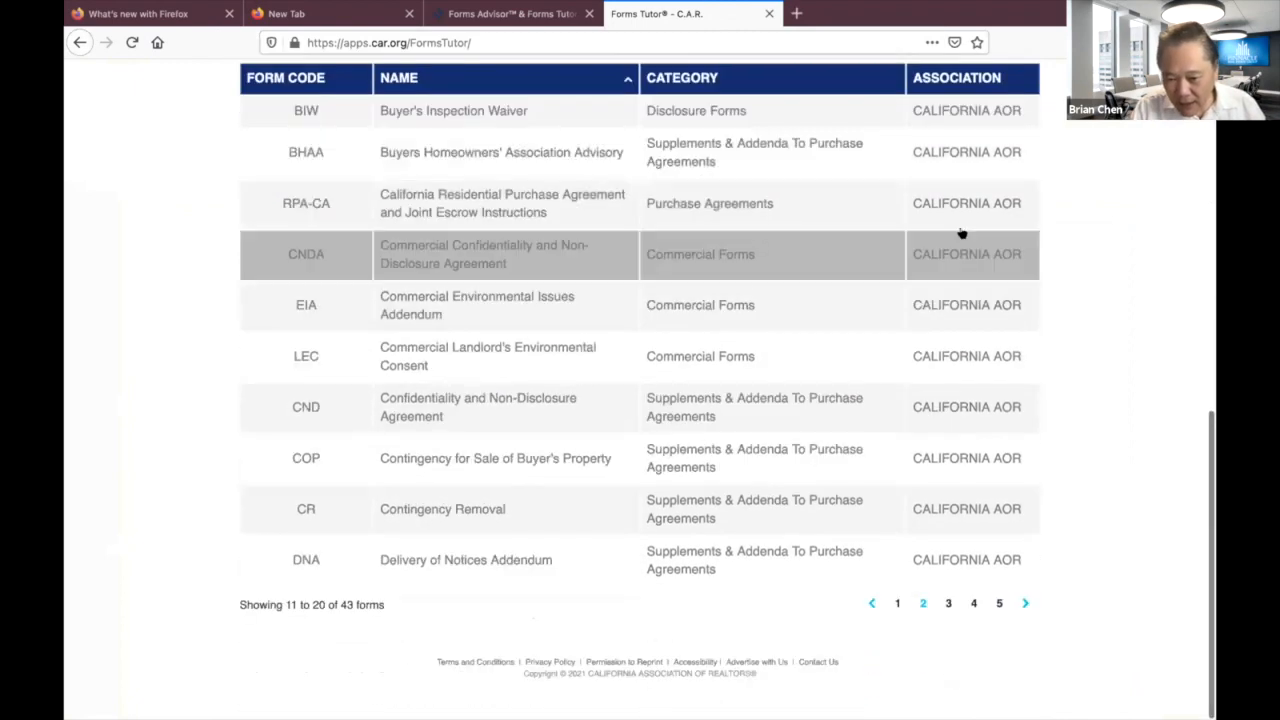
{"action": "left_click", "coordinate": [948, 604]}
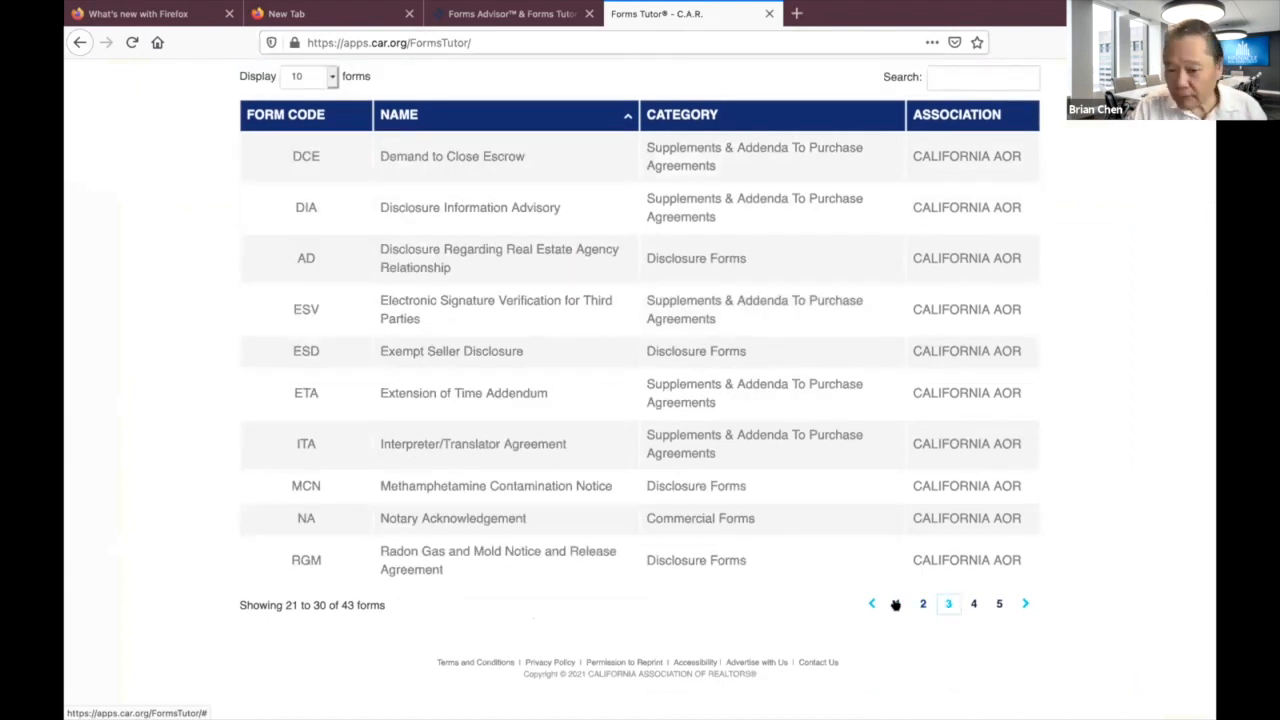
{"action": "left_click", "coordinate": [973, 603]}
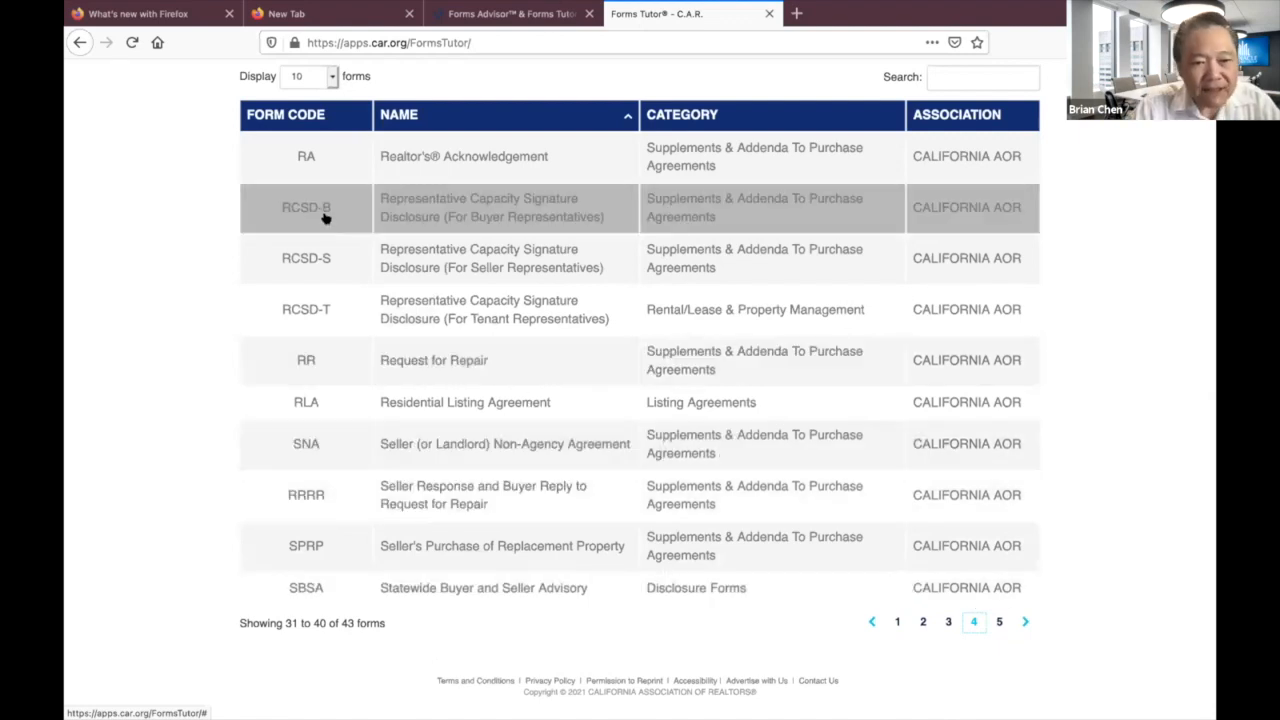
{"action": "left_click", "coordinate": [355, 210]}
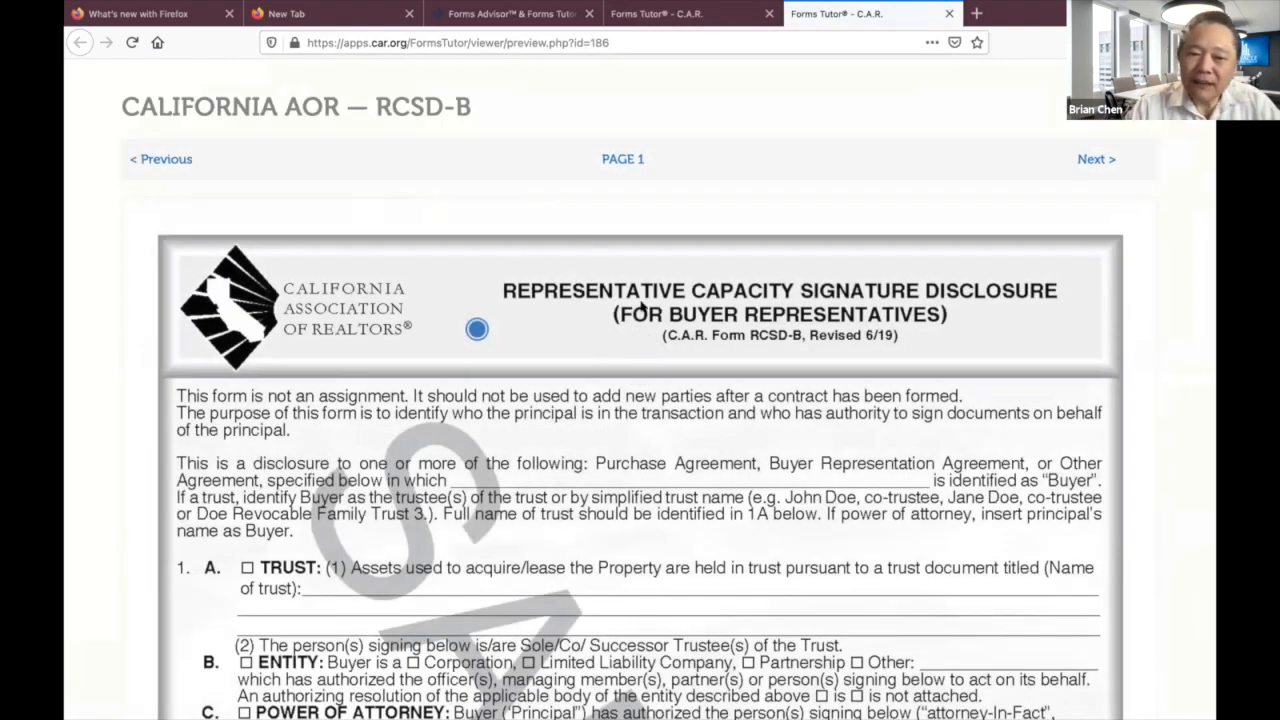
Open the RCSD note beside the RCSD-B title and play its audio narration.
{"action": "scroll", "coordinate": [636, 354], "scroll_direction": "down", "scroll_amount": 4}
{"action": "scroll", "coordinate": [634, 352], "scroll_direction": "up", "scroll_amount": 2}
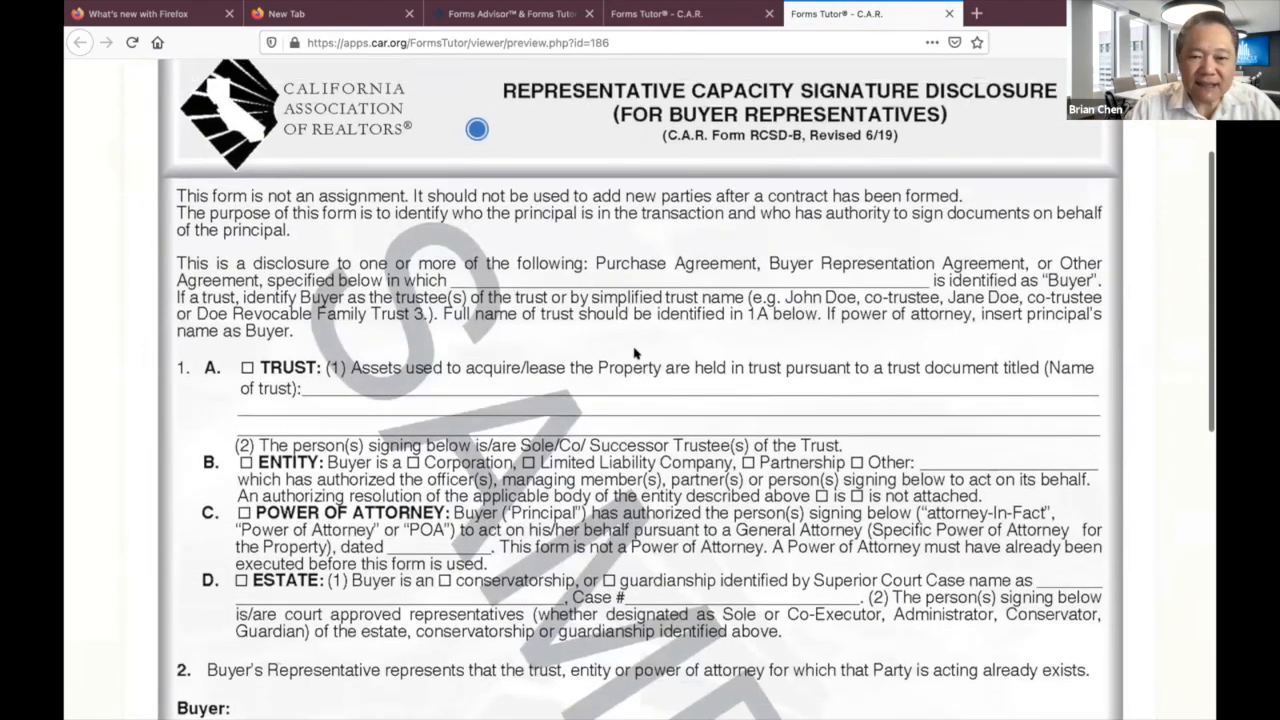
{"action": "left_click", "coordinate": [477, 191]}
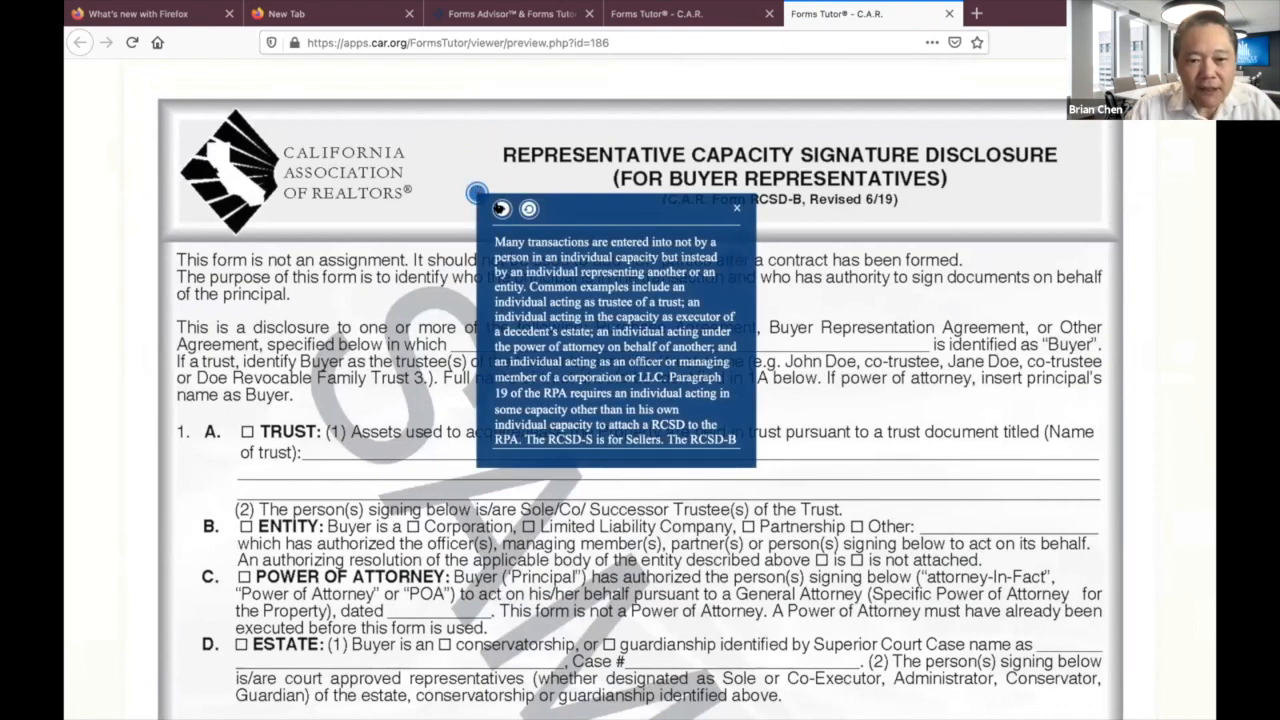
{"action": "left_click", "coordinate": [501, 208]}
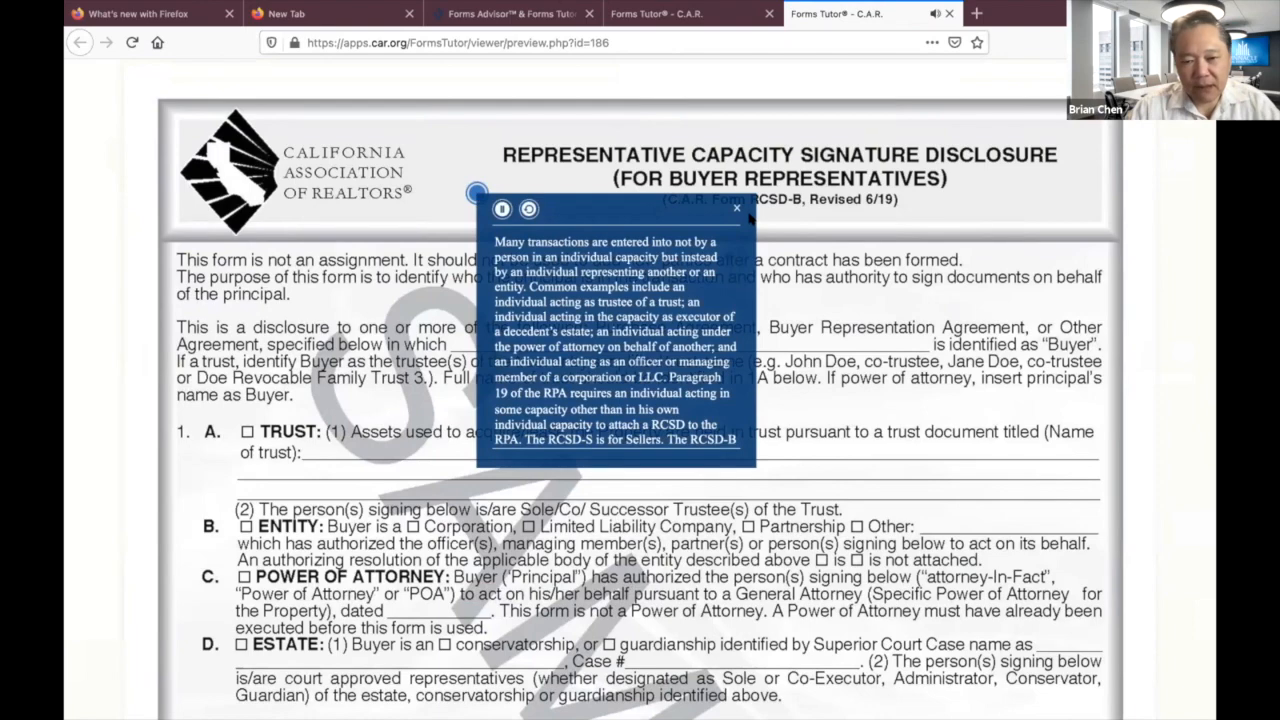
{"action": "scroll", "coordinate": [812, 258], "scroll_direction": "down", "scroll_amount": 6}
{"action": "scroll", "coordinate": [812, 258], "scroll_direction": "up", "scroll_amount": 2}
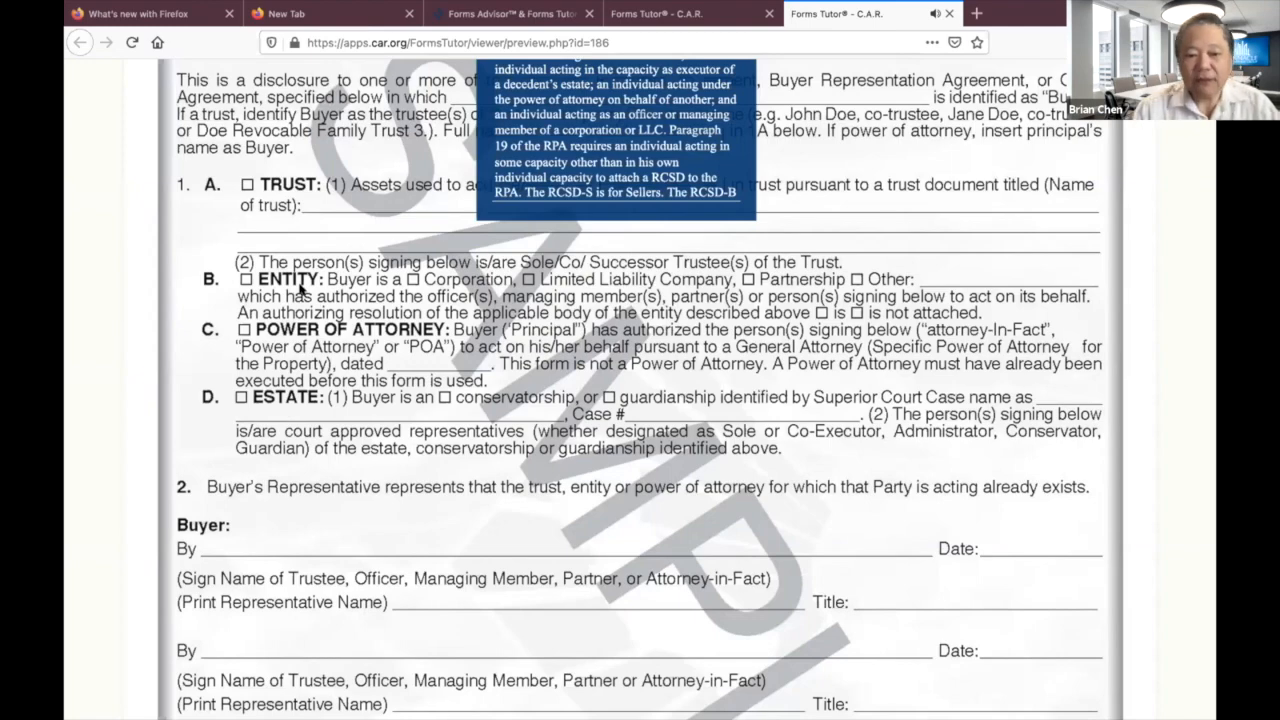
{"action": "scroll", "coordinate": [318, 356], "scroll_direction": "down", "scroll_amount": 5}
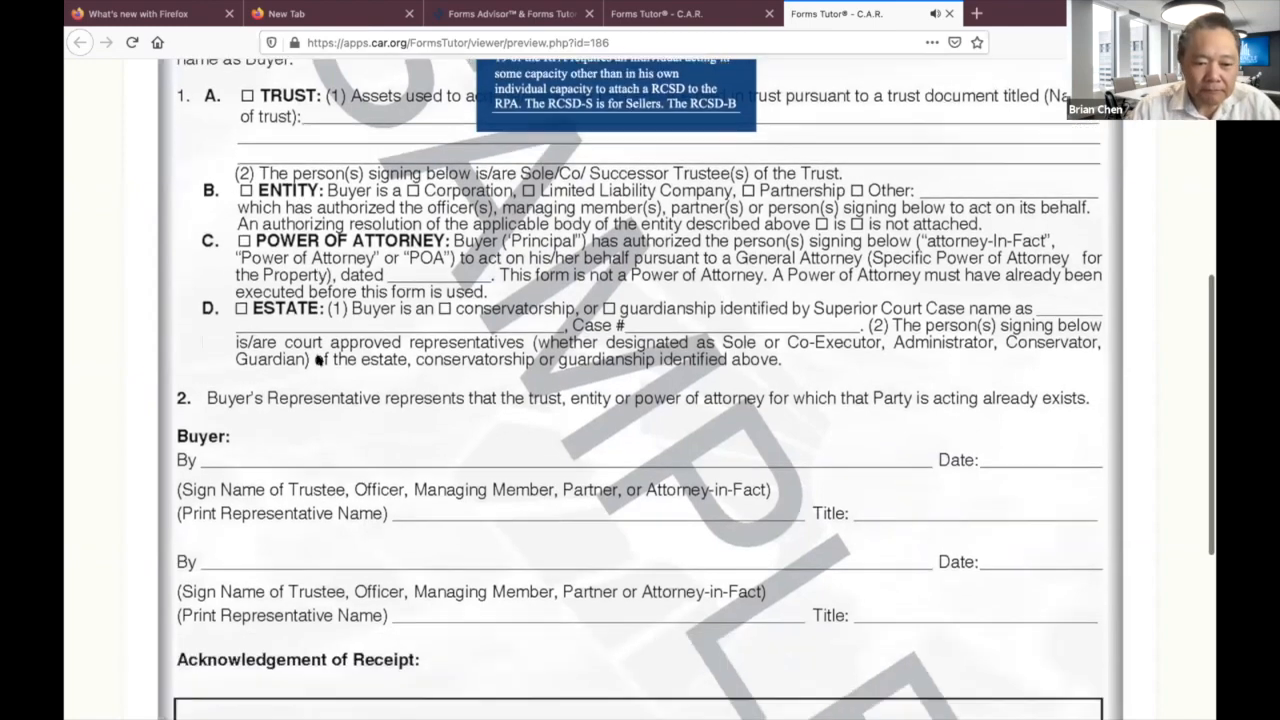
{"action": "scroll", "coordinate": [318, 360], "scroll_direction": "up", "scroll_amount": 7}
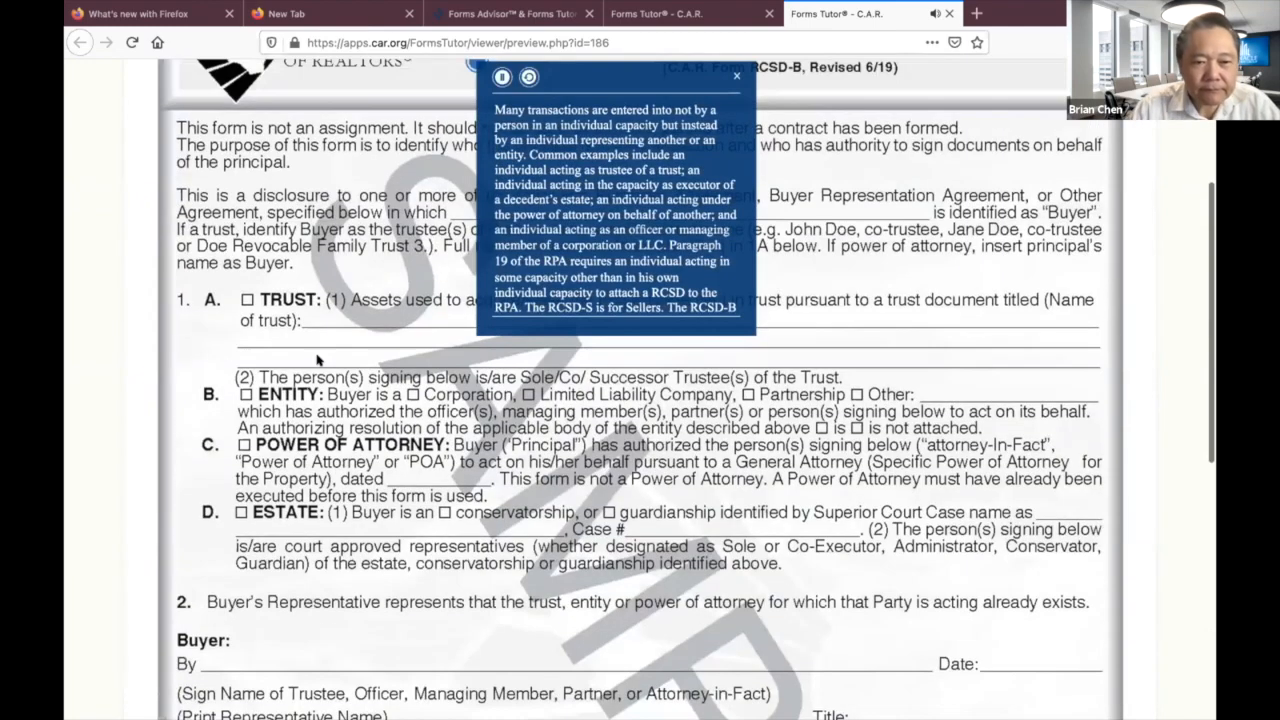
{"action": "scroll", "coordinate": [318, 360], "scroll_direction": "down", "scroll_amount": 1}
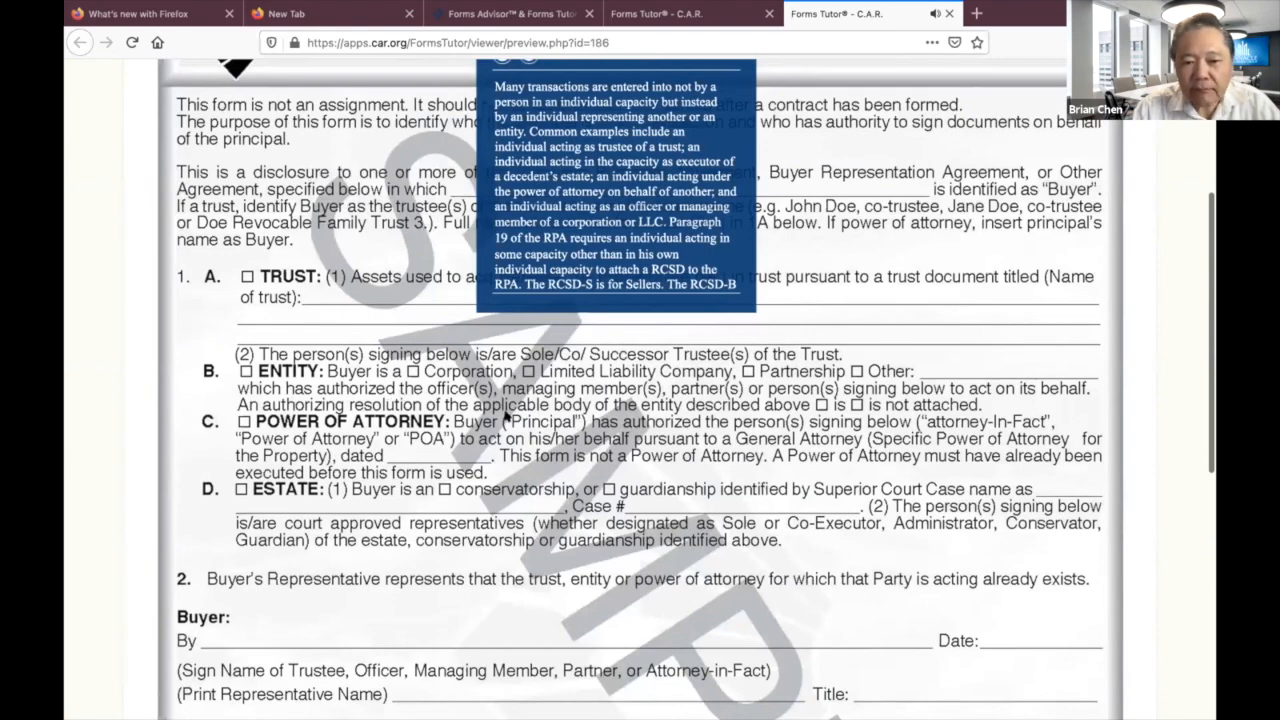
{"action": "scroll", "coordinate": [757, 481], "scroll_direction": "down", "scroll_amount": 4}
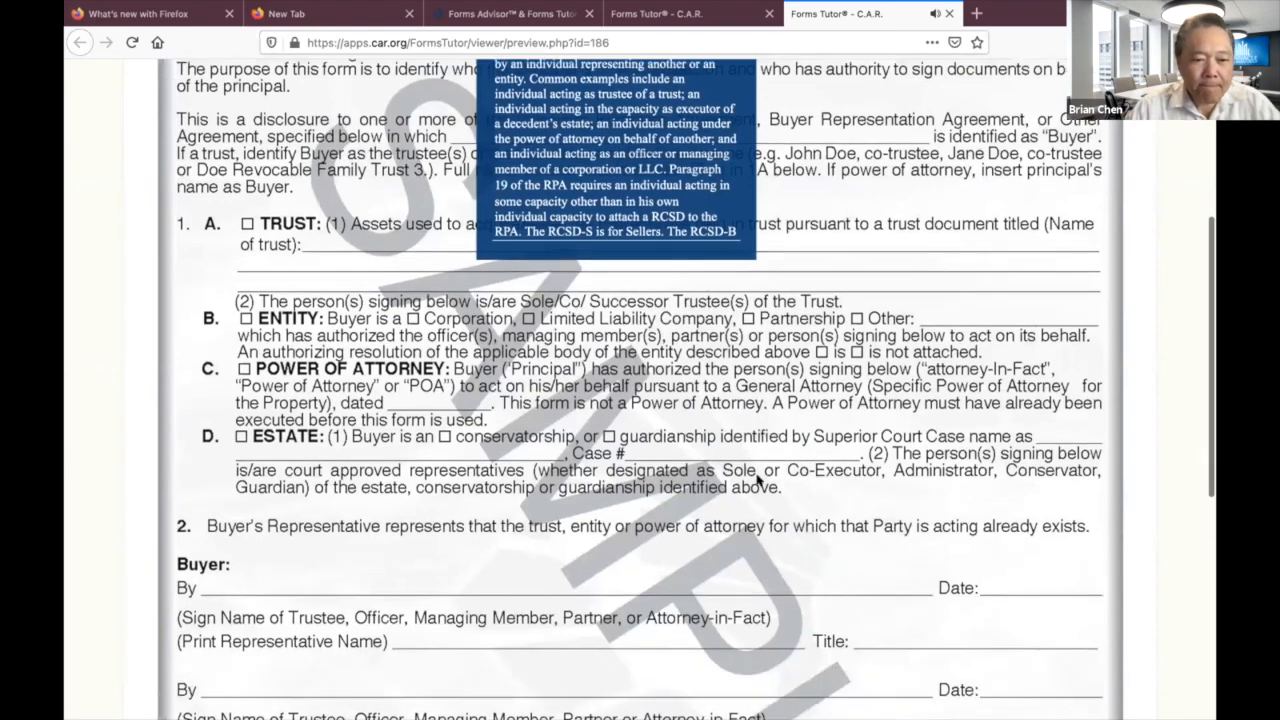
{"action": "scroll", "coordinate": [757, 481], "scroll_direction": "down", "scroll_amount": 2}
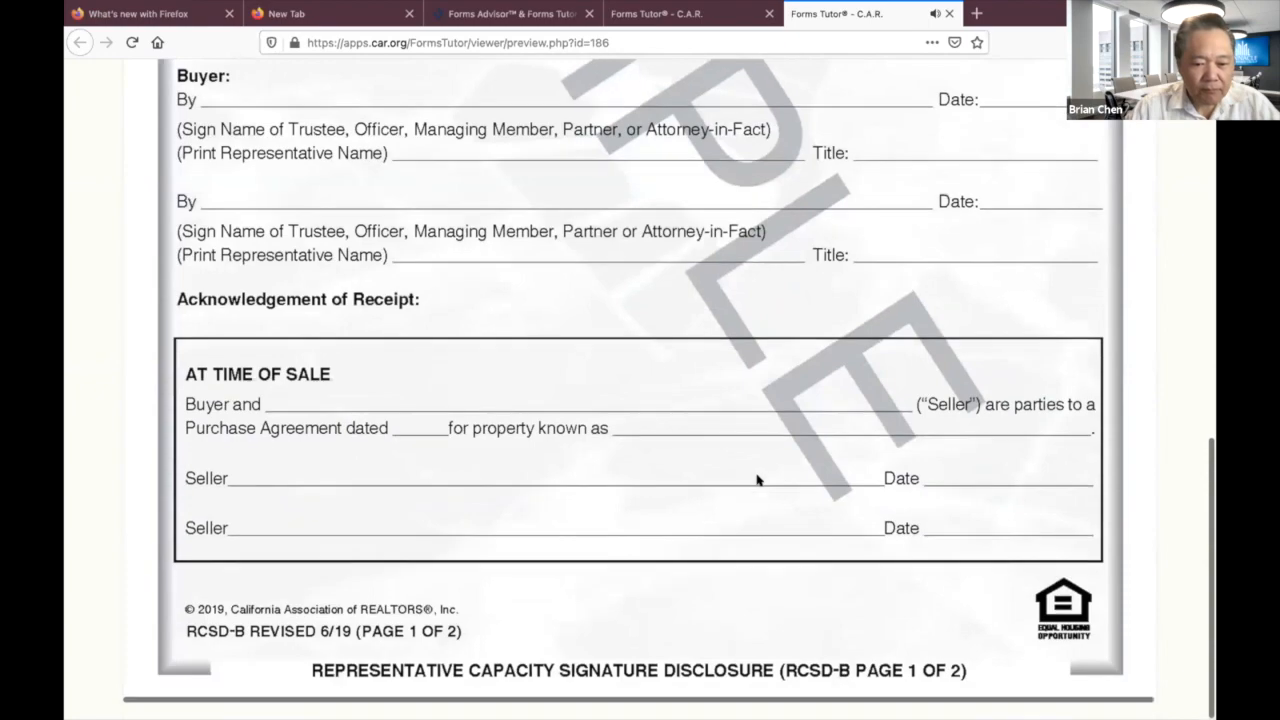
{"action": "scroll", "coordinate": [757, 481], "scroll_direction": "up", "scroll_amount": 10}
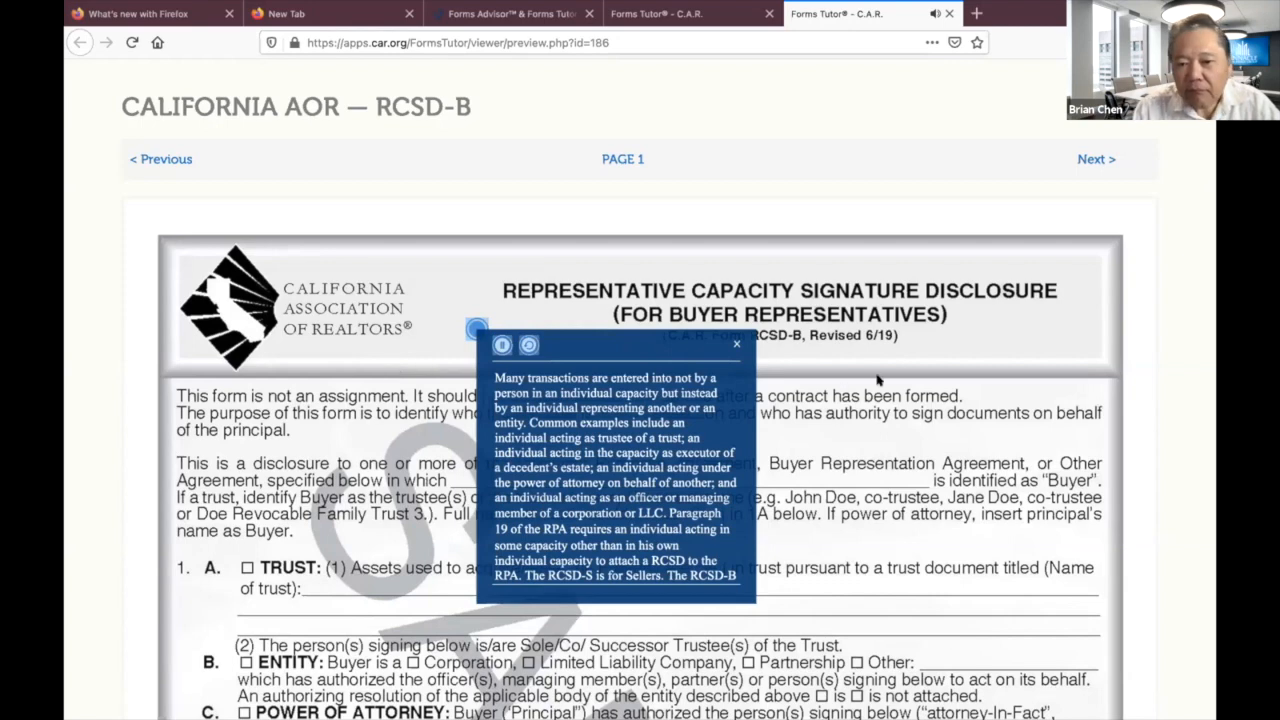
{"action": "scroll", "coordinate": [881, 379], "scroll_direction": "down", "scroll_amount": 3}
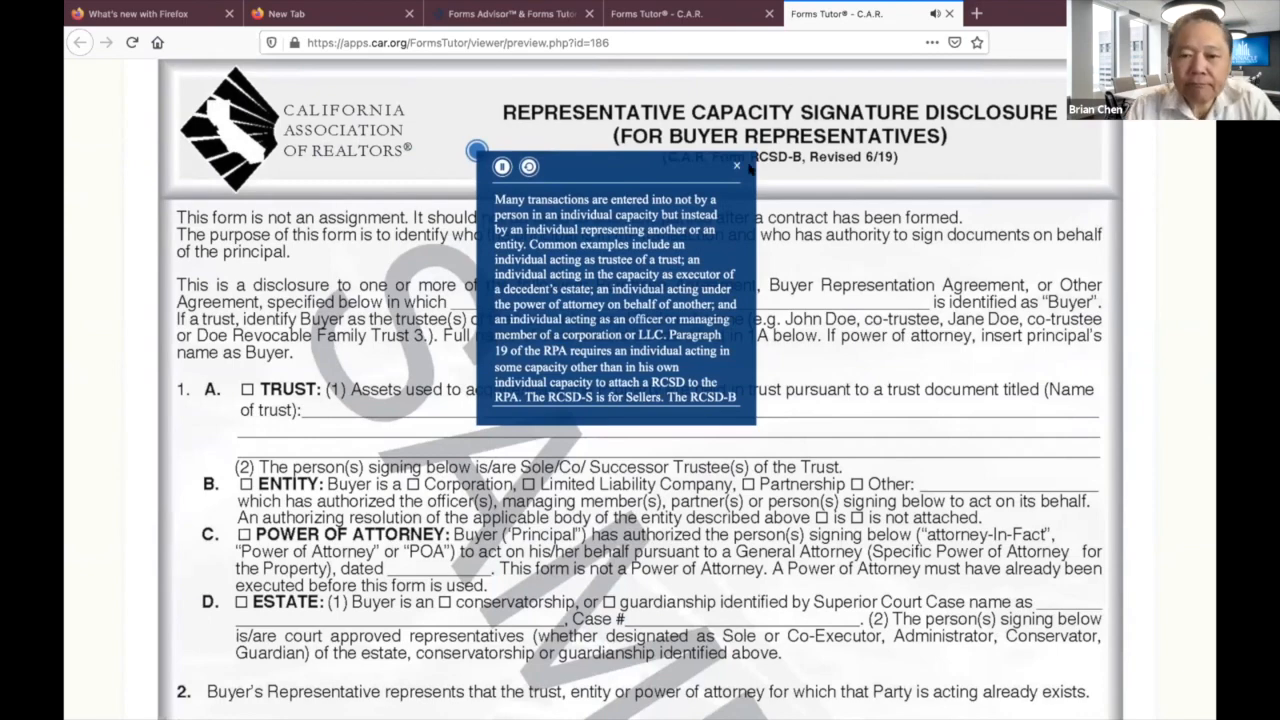
{"action": "scroll", "coordinate": [835, 310], "scroll_direction": "down", "scroll_amount": 3}
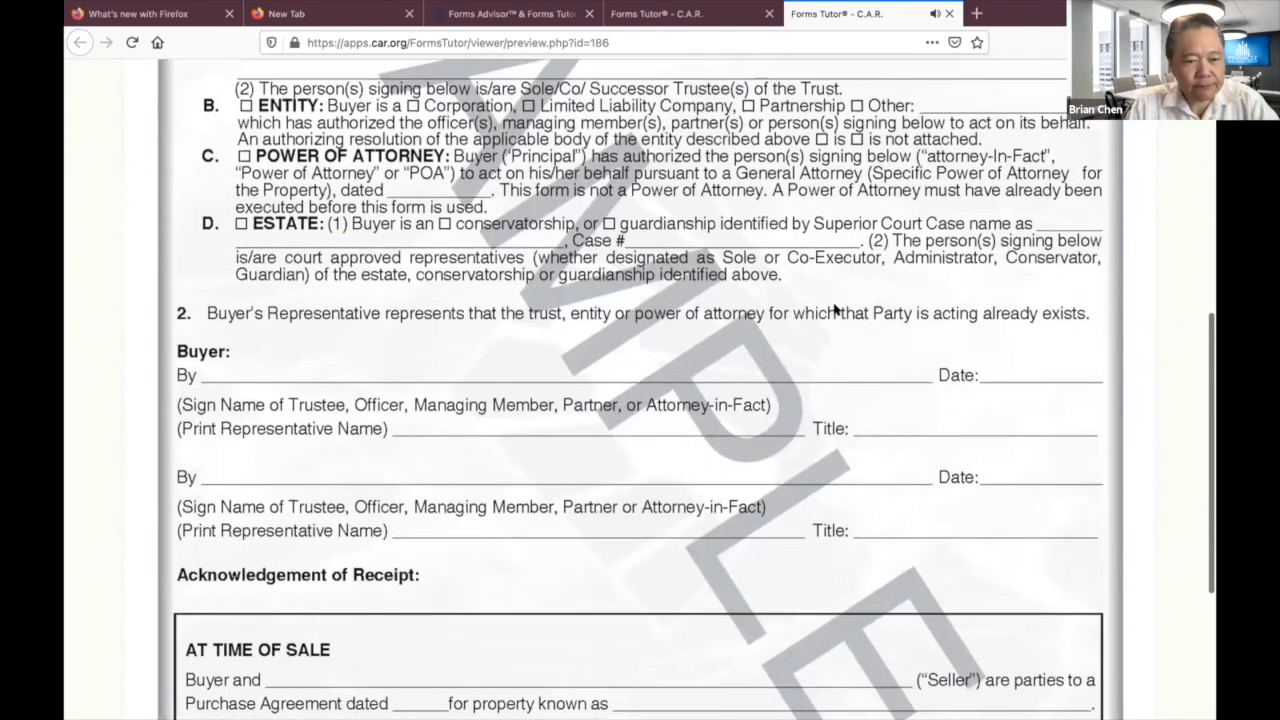
{"action": "scroll", "coordinate": [700, 290], "scroll_direction": "down", "scroll_amount": 1}
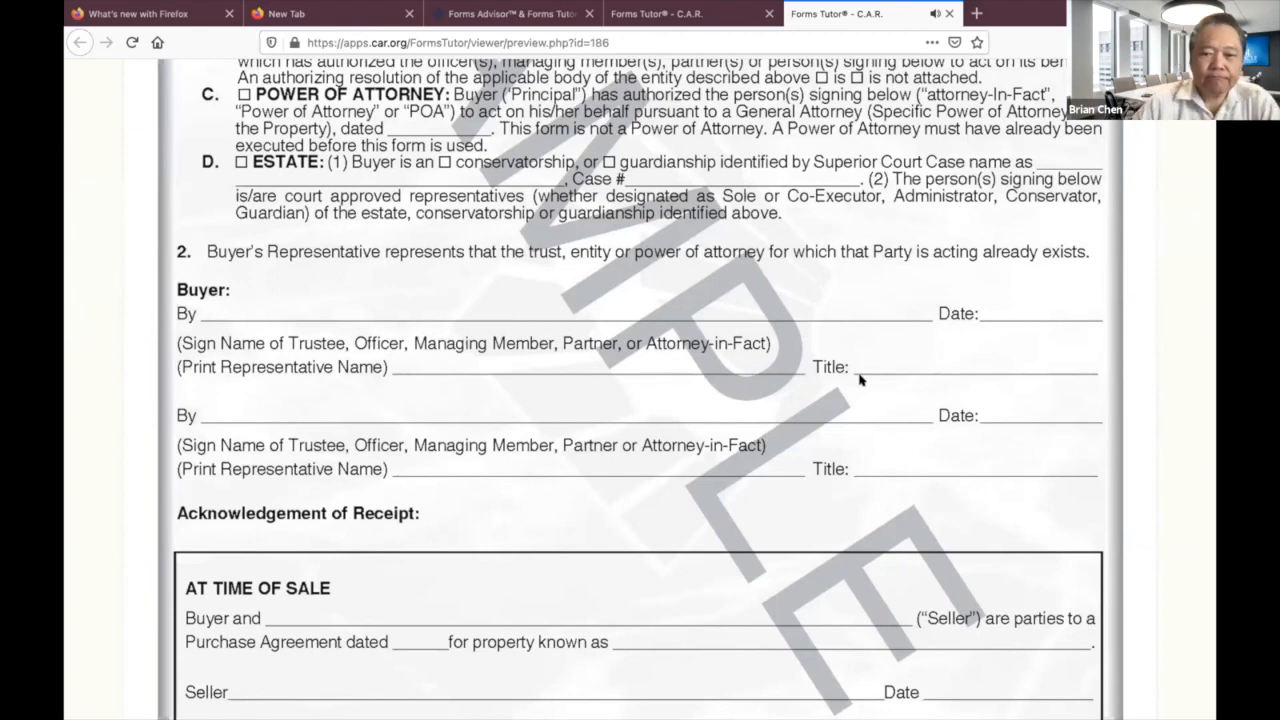
{"action": "scroll", "coordinate": [786, 385], "scroll_direction": "down", "scroll_amount": 4}
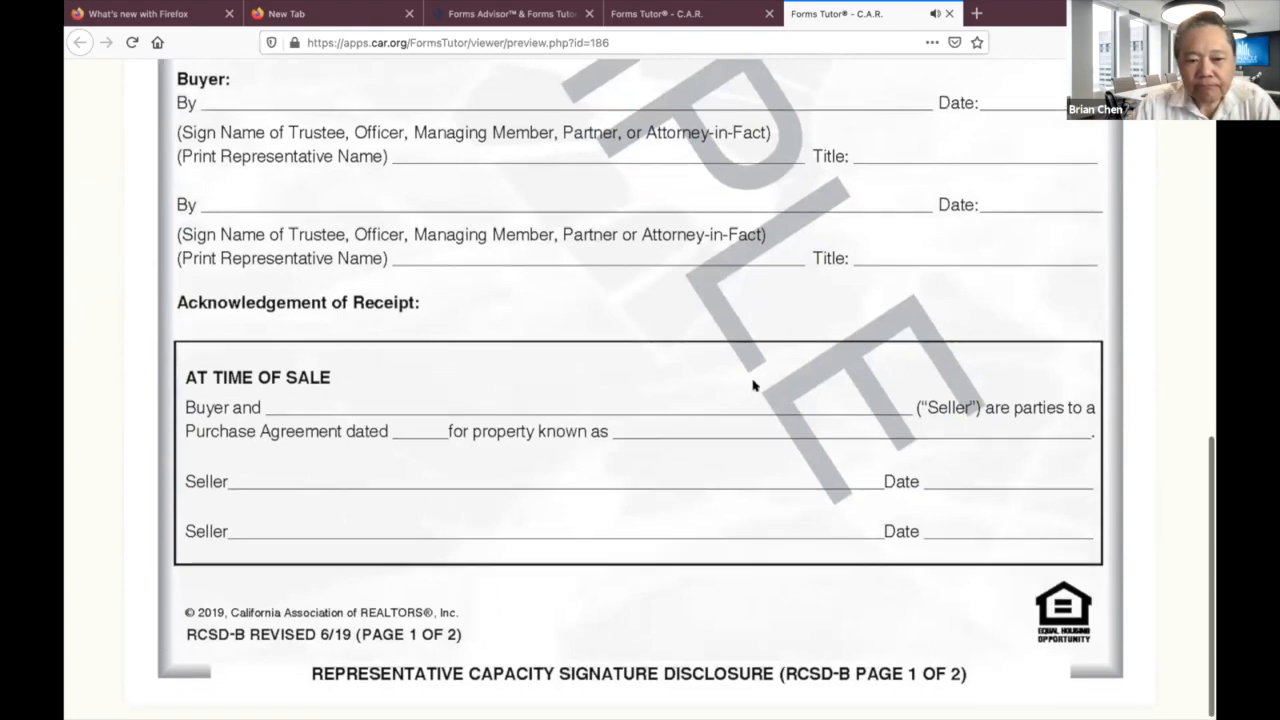
{"action": "scroll", "coordinate": [786, 385], "scroll_direction": "up", "scroll_amount": 15}
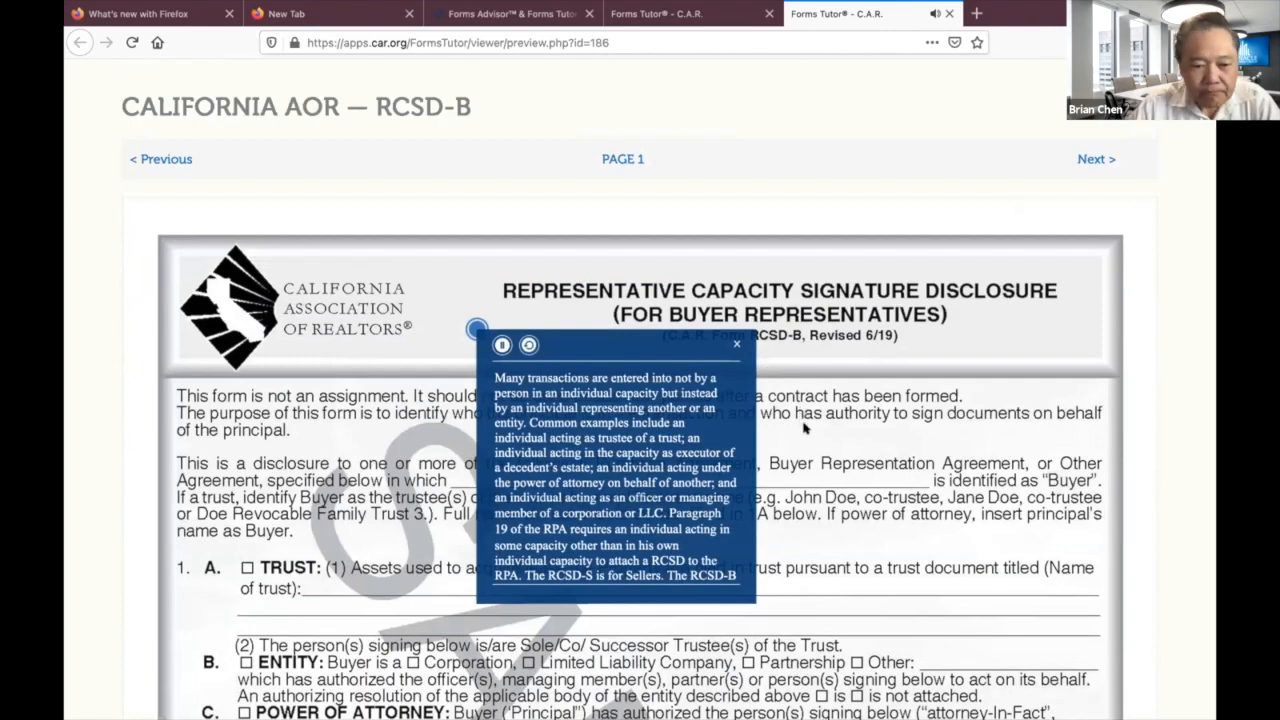
{"action": "scroll", "coordinate": [800, 420], "scroll_direction": "down", "scroll_amount": 5}
{"action": "scroll", "coordinate": [804, 427], "scroll_direction": "down", "scroll_amount": 2}
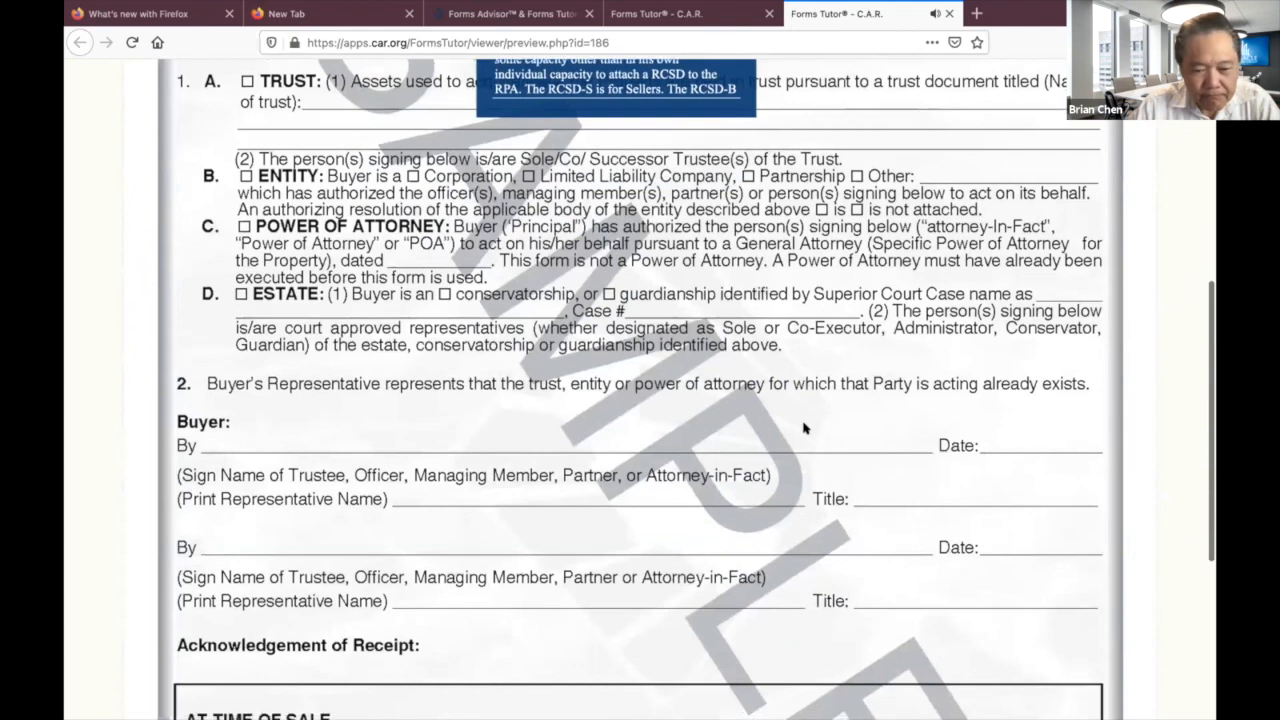
{"action": "scroll", "coordinate": [804, 427], "scroll_direction": "down", "scroll_amount": 3}
{"action": "scroll", "coordinate": [804, 427], "scroll_direction": "down", "scroll_amount": 1}
{"action": "scroll", "coordinate": [805, 428], "scroll_direction": "down", "scroll_amount": 1}
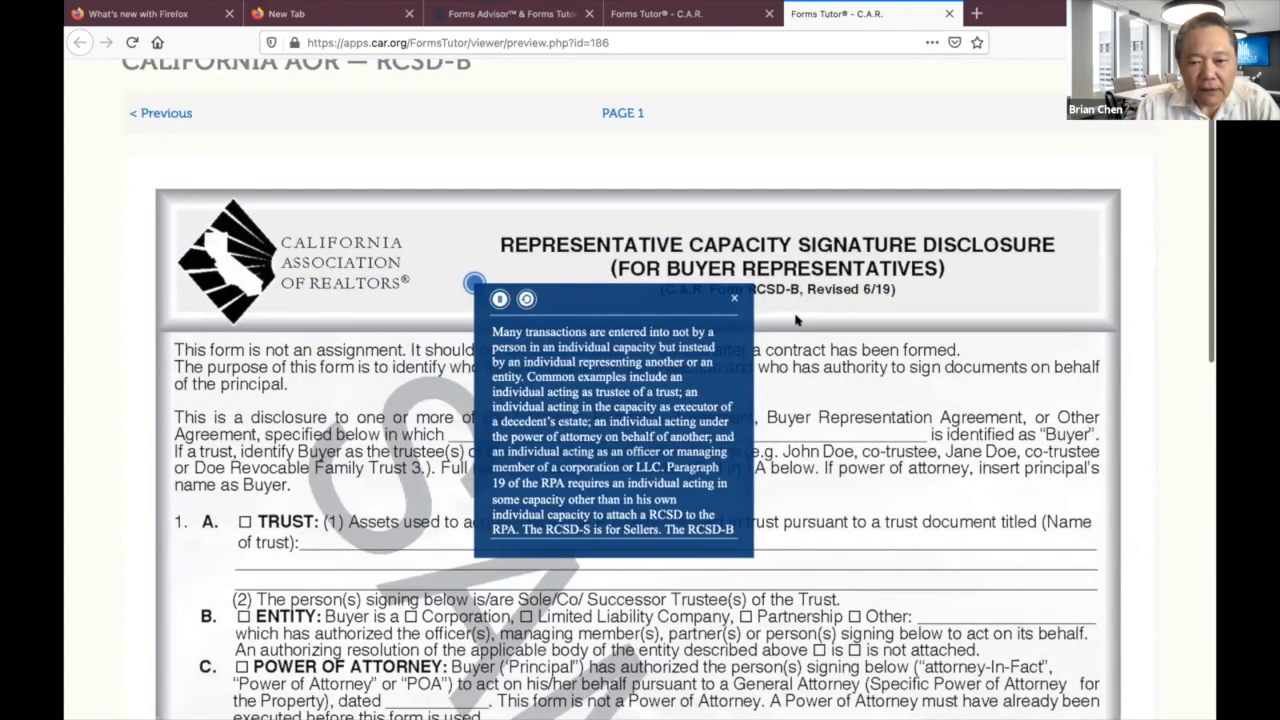
Close the RCSD explanatory note, leaving RCSD-B page 1 in view.
{"action": "left_click", "coordinate": [734, 298]}
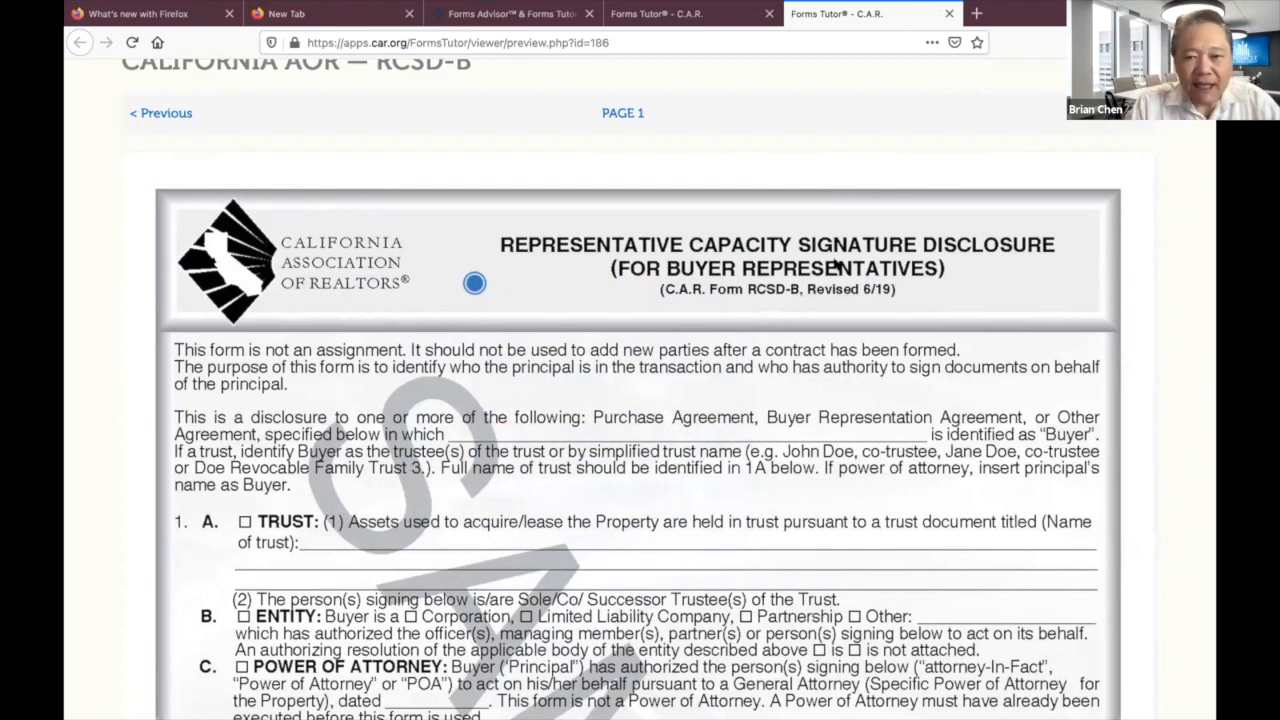
{"action": "scroll", "coordinate": [815, 266], "scroll_direction": "up", "scroll_amount": 1}
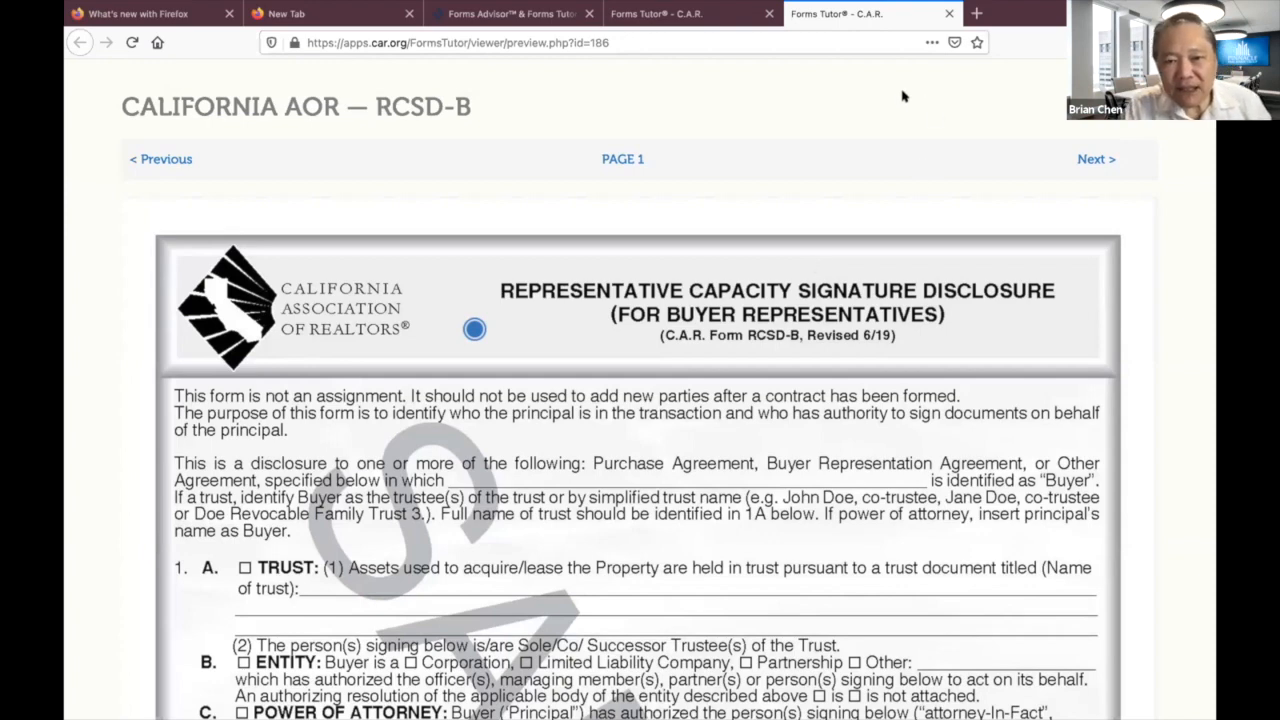
Close the RCSD-B preview tab to get back to the forms list.
{"action": "left_click", "coordinate": [946, 13]}
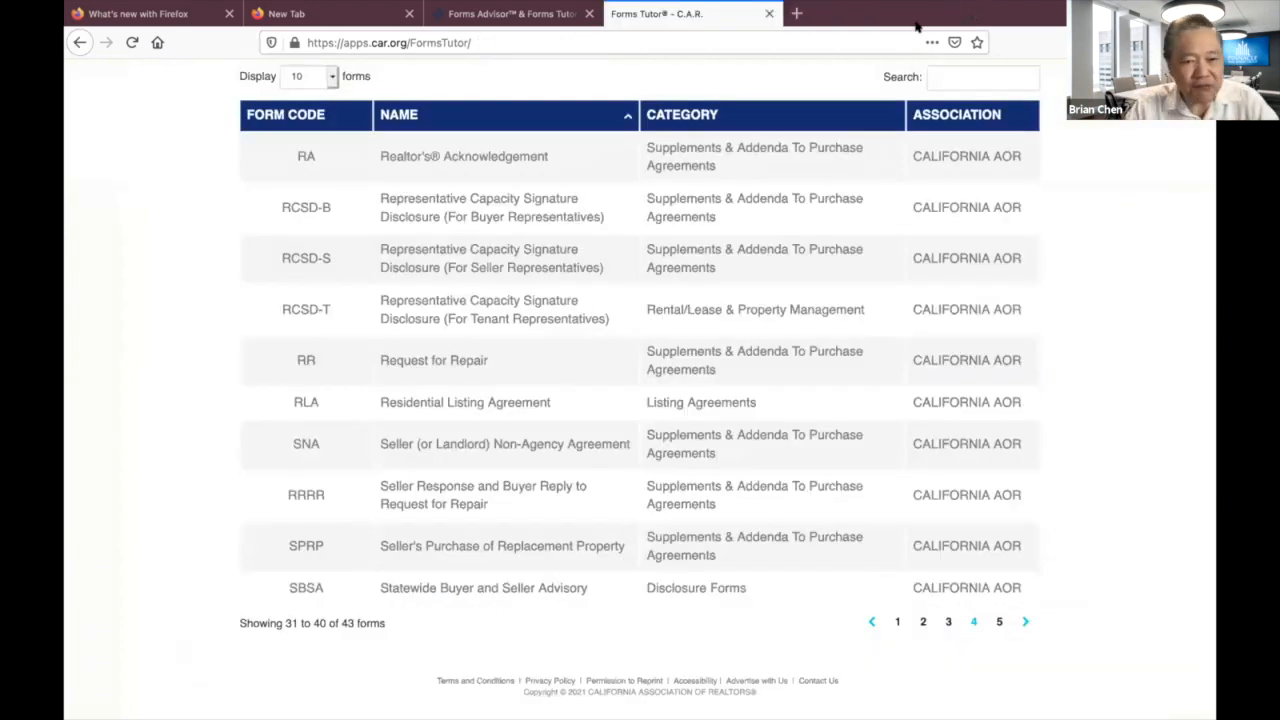
{"action": "scroll", "coordinate": [903, 290], "scroll_direction": "up", "scroll_amount": 1}
{"action": "scroll", "coordinate": [903, 290], "scroll_direction": "up", "scroll_amount": 3}
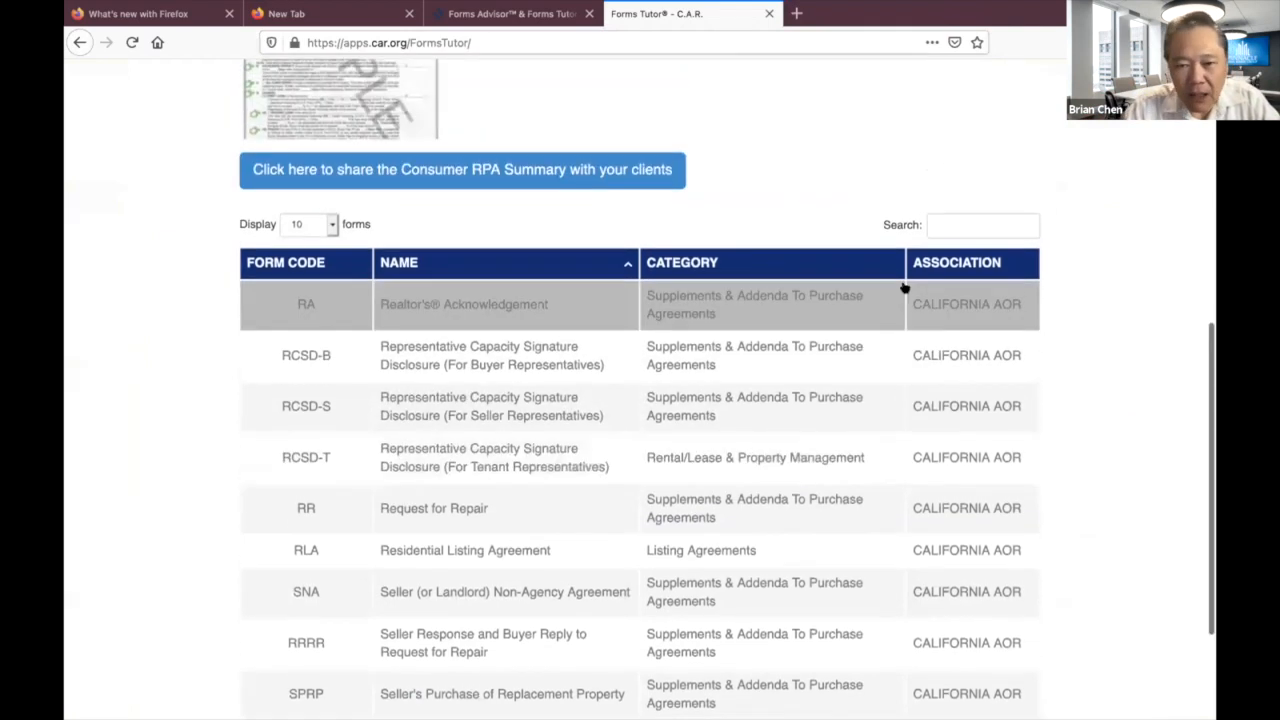
Search the forms list for RLA-CAA, find no match, and start clearing the term.
{"action": "left_click", "coordinate": [945, 219]}
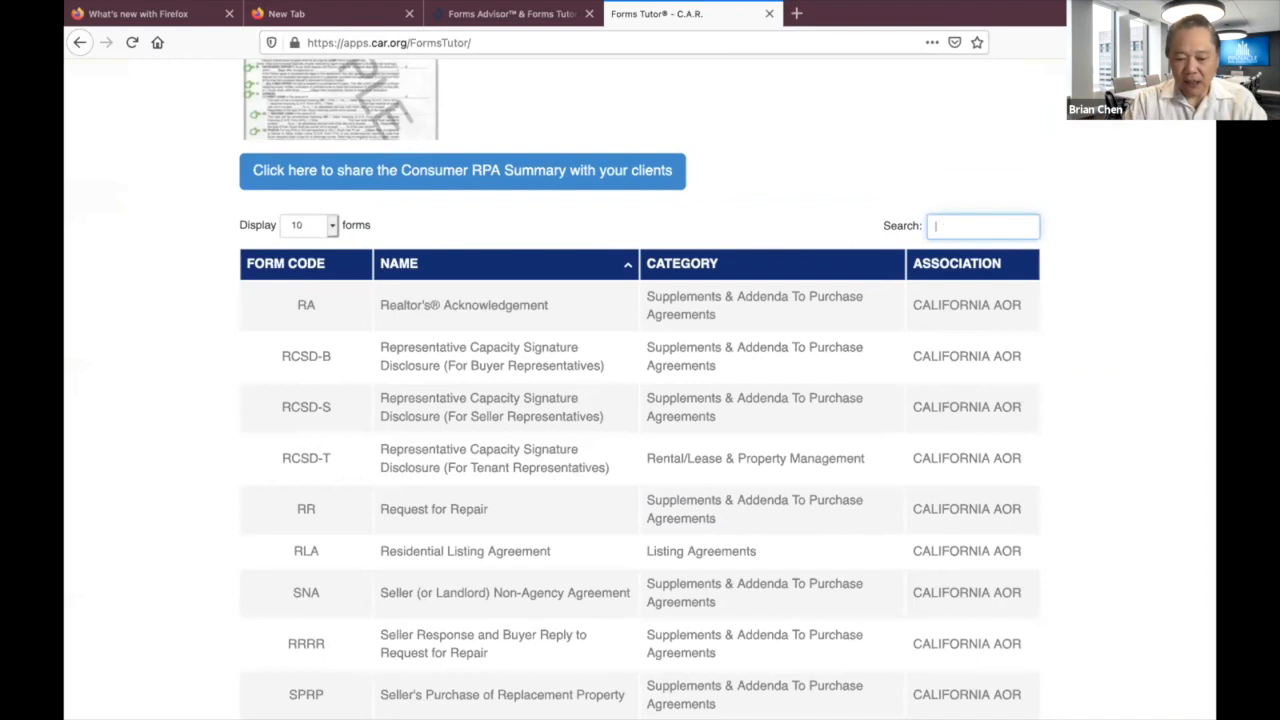
{"action": "type", "text": "RLA-CAA"}
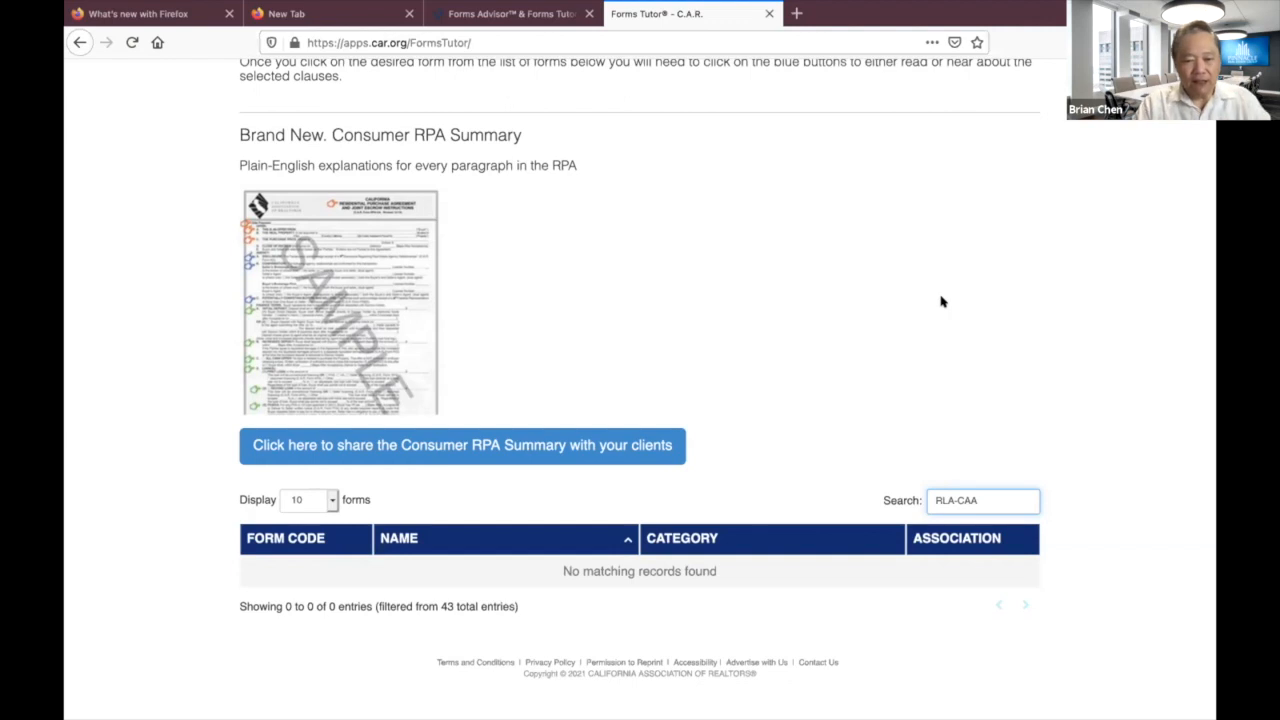
{"action": "key", "text": "BackSpace"}
{"action": "key", "text": "BackSpace"}
{"action": "key", "text": "BackSpace"}
{"action": "key", "text": "BackSpace"}
{"action": "key", "text": "BackSpace"}
{"action": "key", "text": "BackSpace"}
{"action": "key", "text": "BackSpace"}
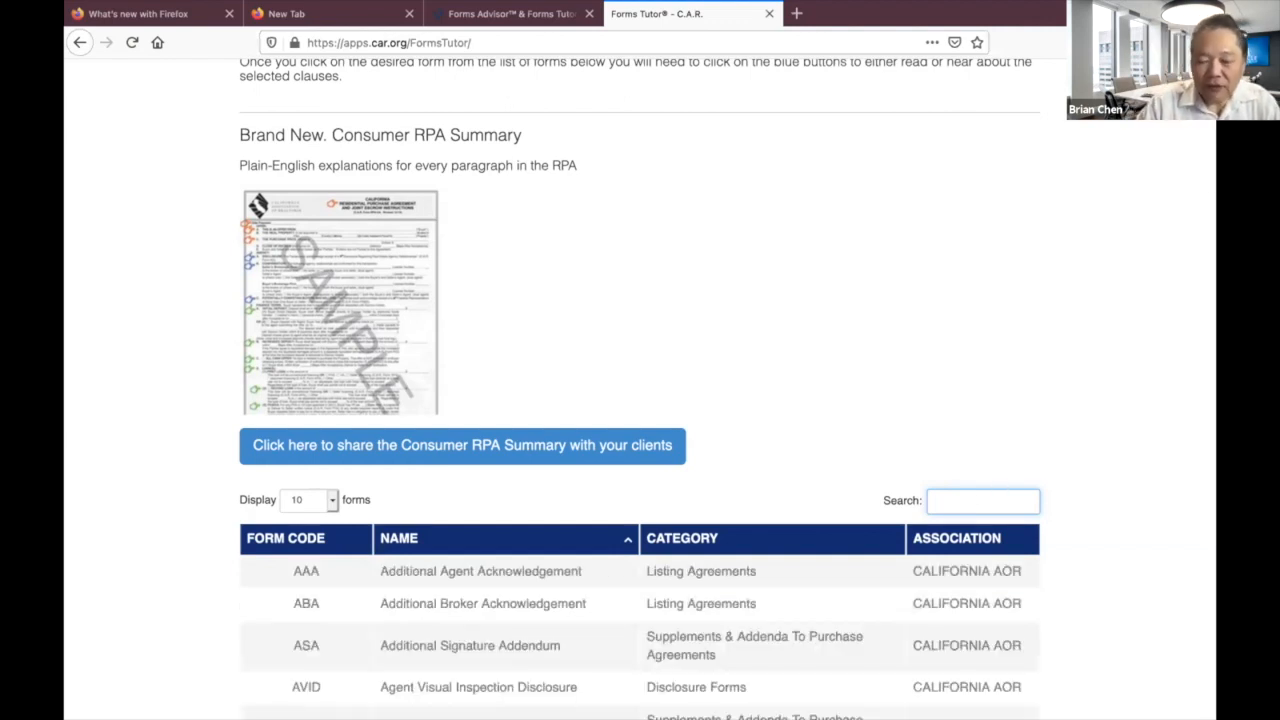
{"action": "scroll", "coordinate": [951, 414], "scroll_direction": "down", "scroll_amount": 5}
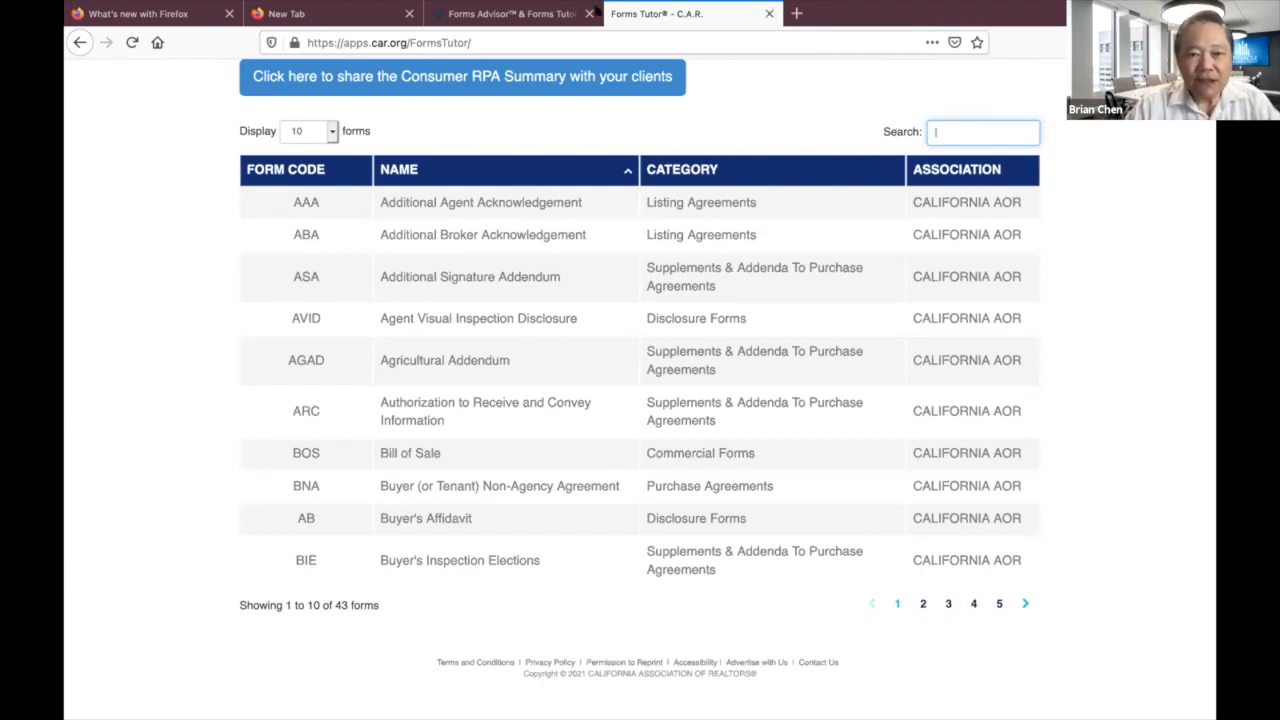
Close the Forms Tutor tab to get back to the Forms Advisor & FormsTutor page.
{"action": "left_click", "coordinate": [771, 13]}
Launch Forms Advisor from the car.org page to open the zipForm Plus Transactions dashboard.
{"action": "scroll", "coordinate": [424, 267], "scroll_direction": "up", "scroll_amount": 3}
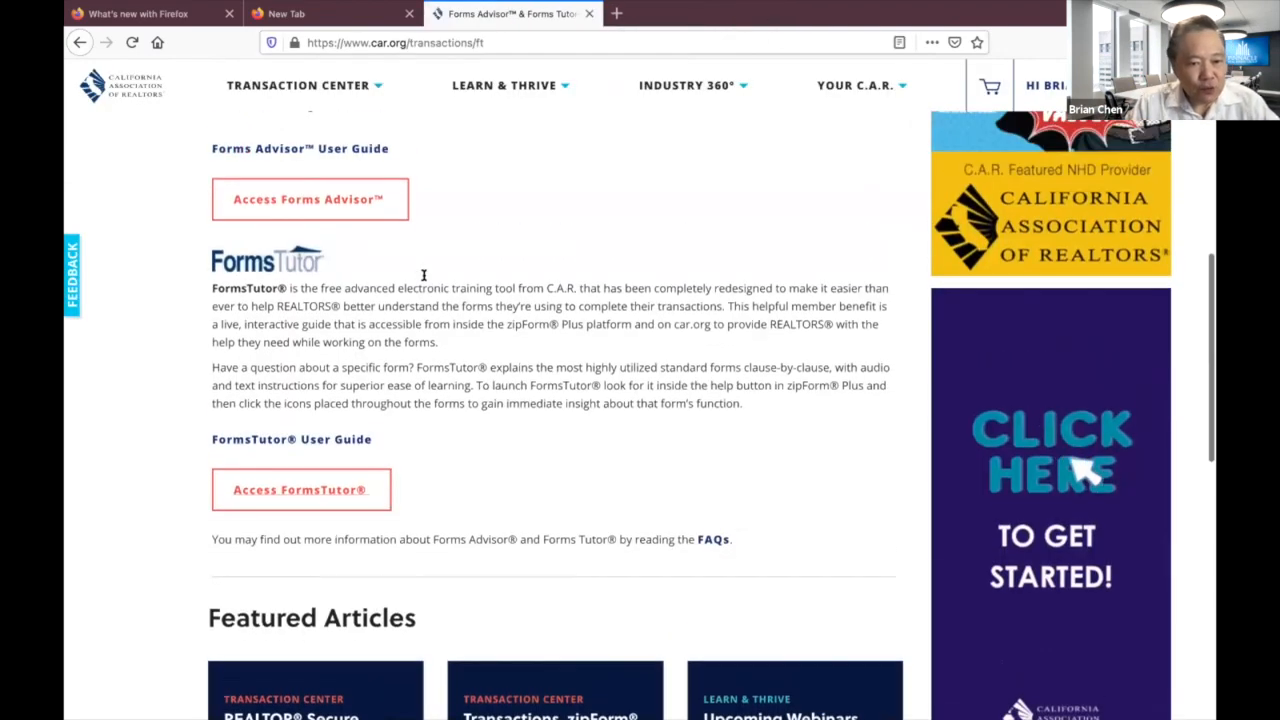
{"action": "scroll", "coordinate": [424, 280], "scroll_direction": "up", "scroll_amount": 4}
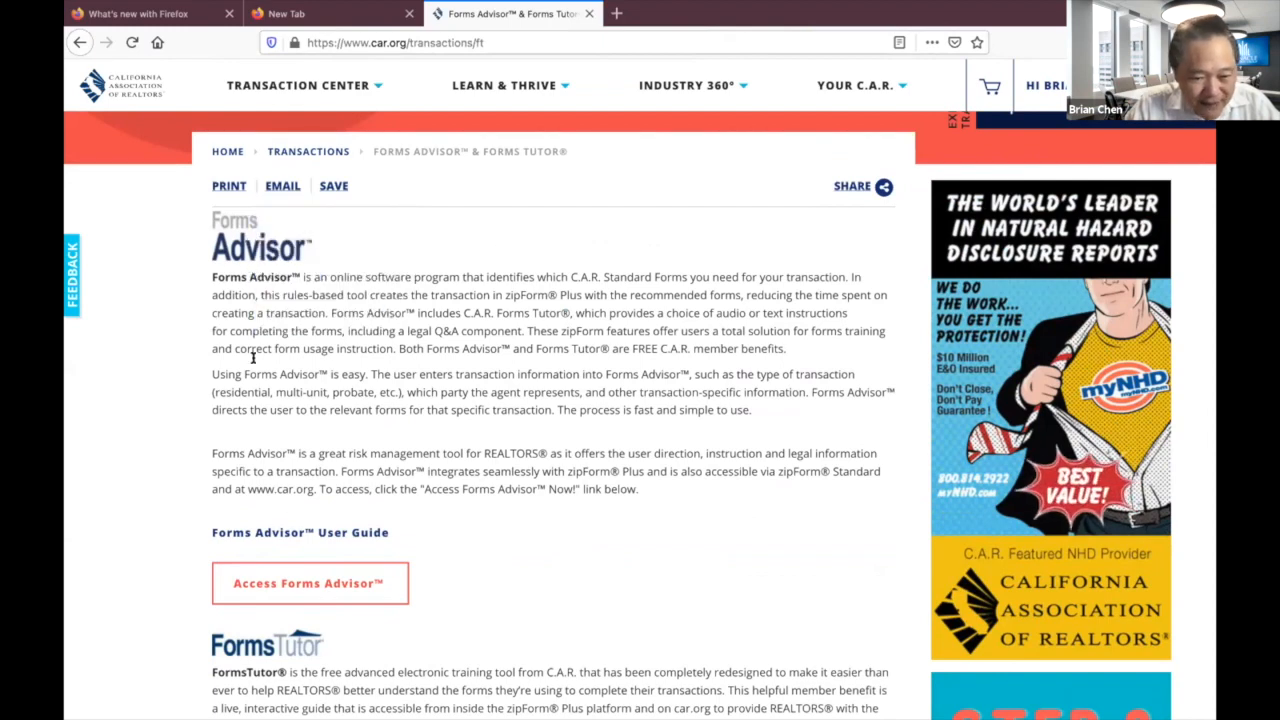
{"action": "left_click", "coordinate": [338, 587]}
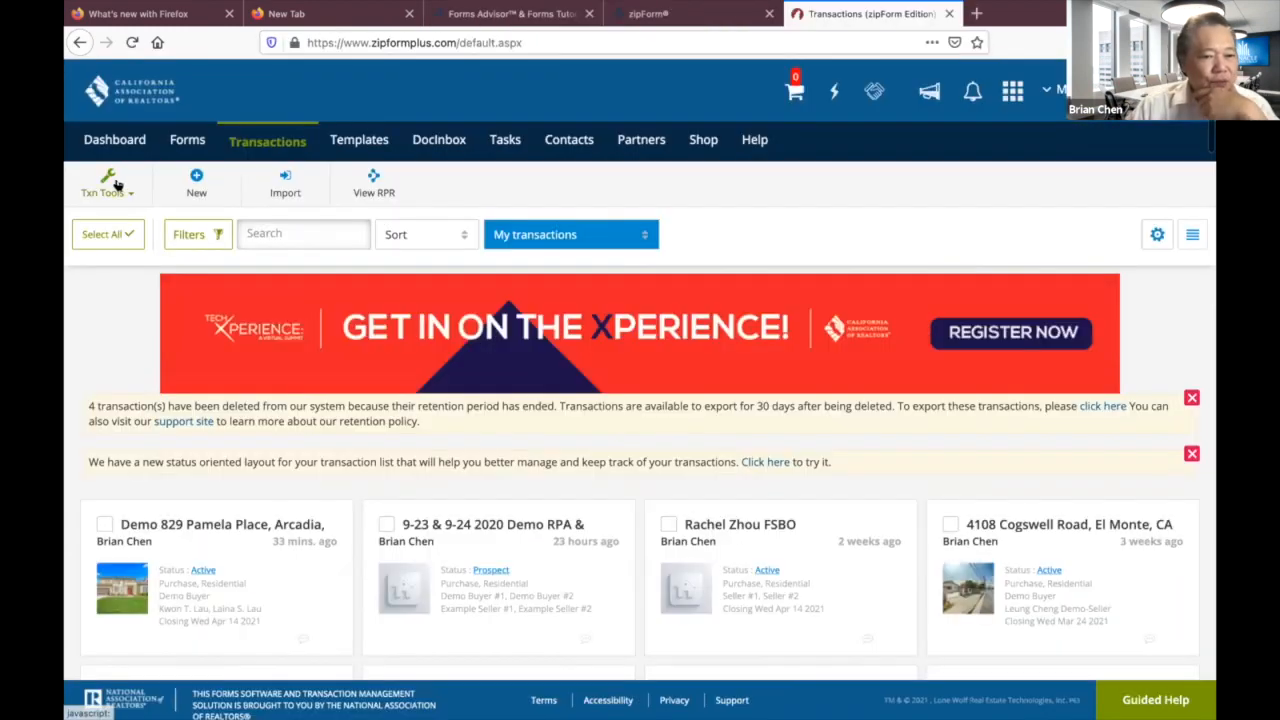
Start Forms Advisor from Txn Tools, dismiss its welcome message, and show the saved file list.
{"action": "left_click", "coordinate": [106, 185]}
{"action": "left_click", "coordinate": [127, 331]}
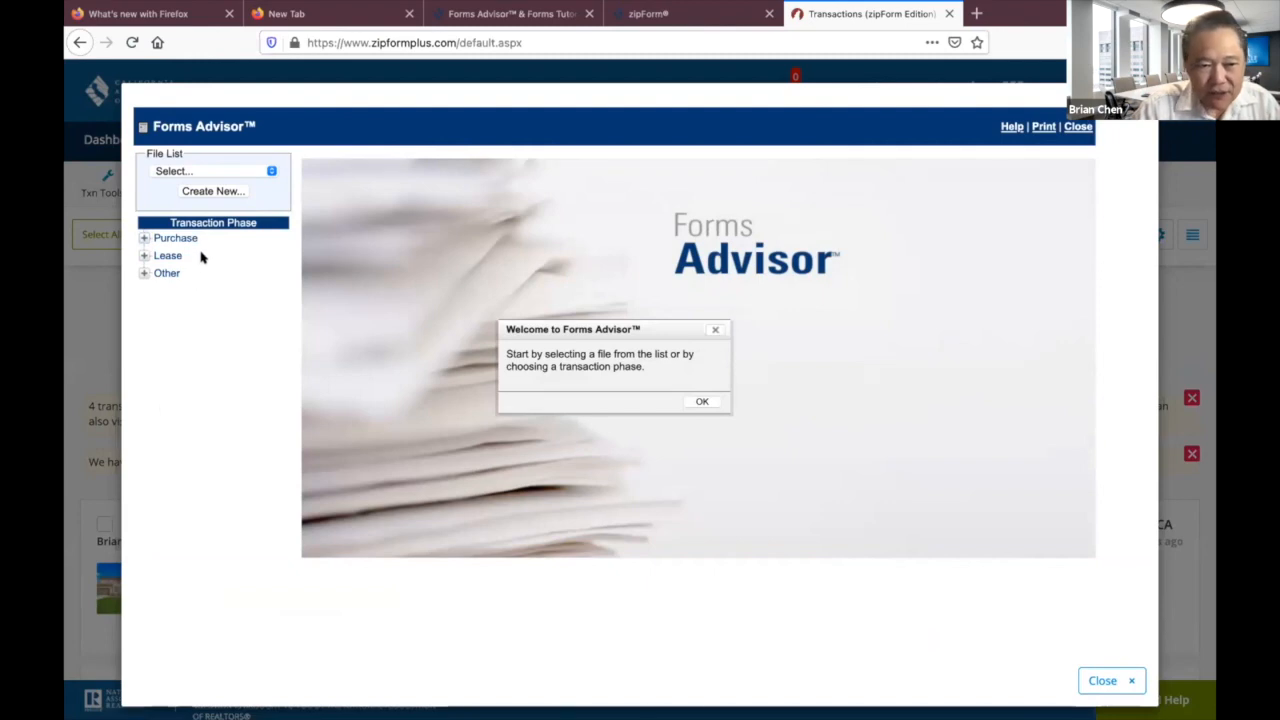
{"action": "left_click", "coordinate": [702, 402]}
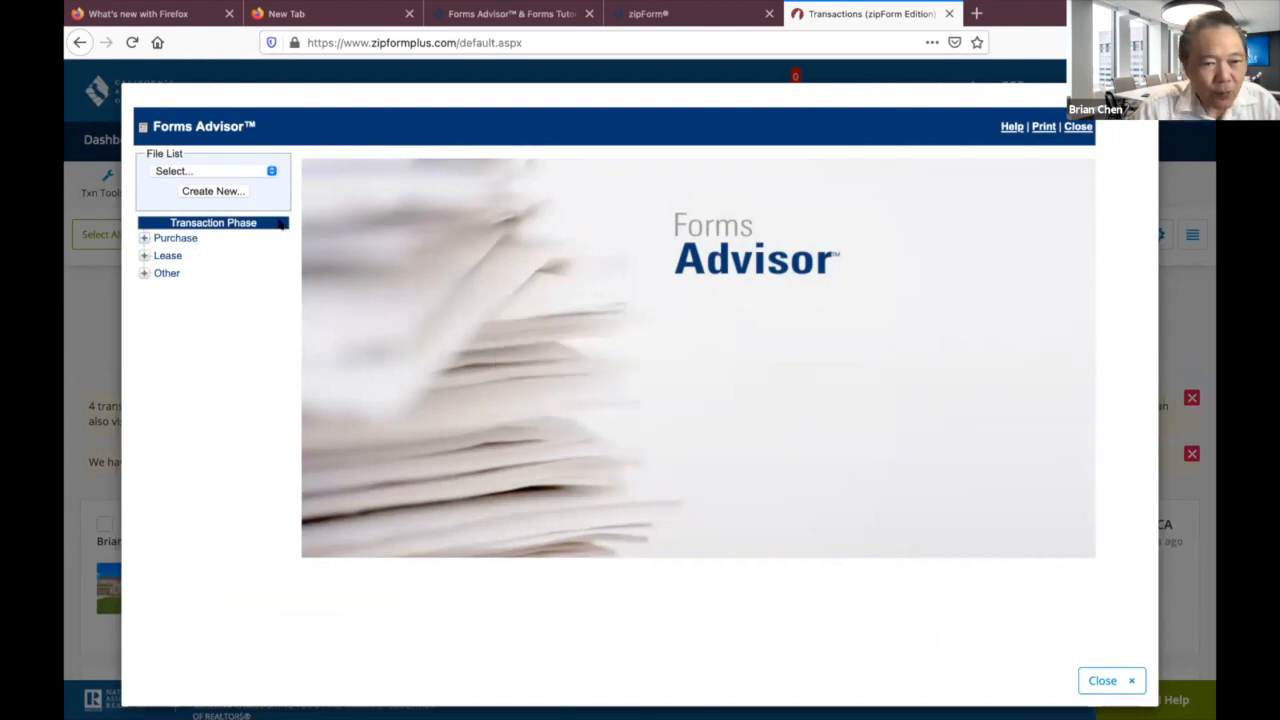
{"action": "left_click", "coordinate": [268, 172]}
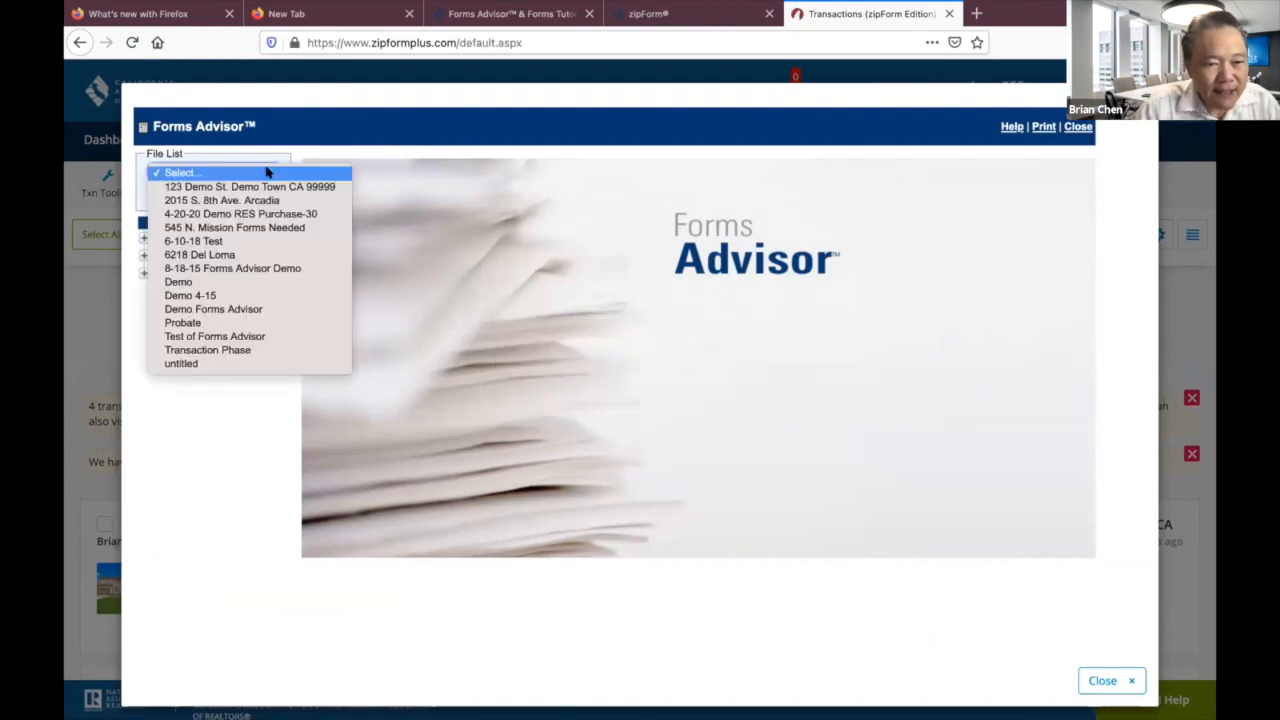
Load the untitled file and review the Me answers, leaving MLS compensation at yes.
{"action": "left_click", "coordinate": [213, 365]}
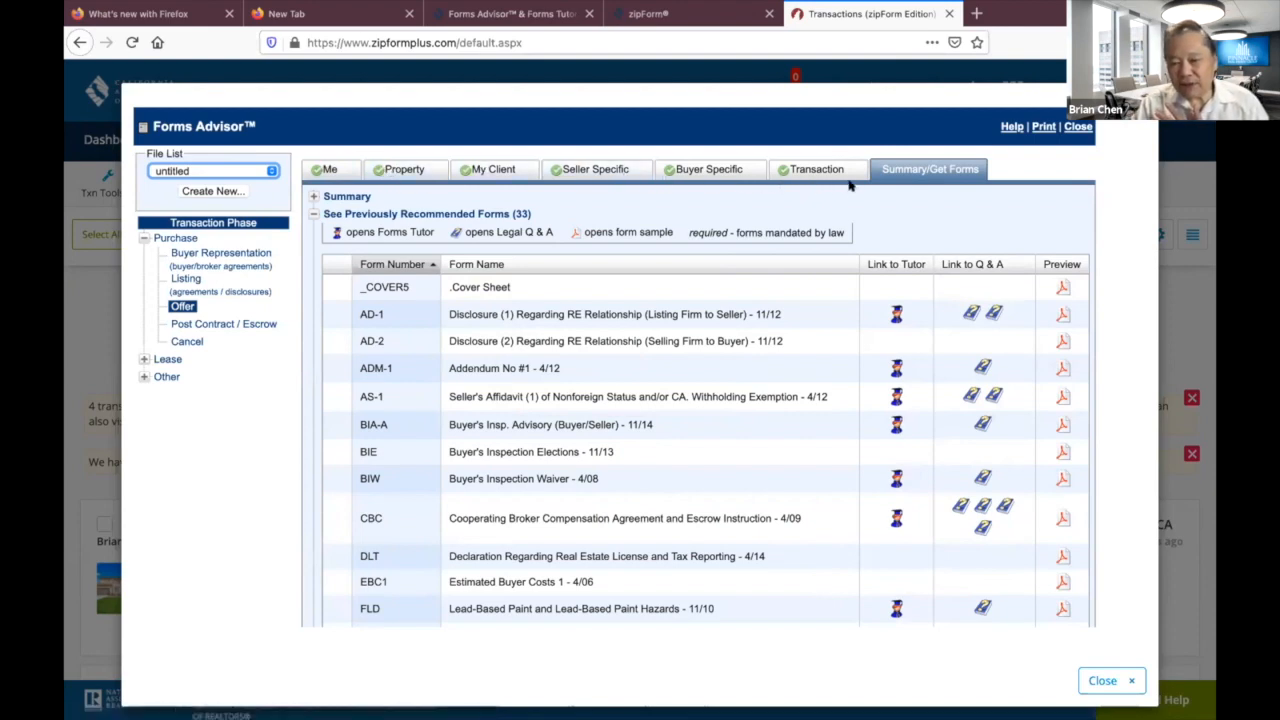
{"action": "left_click", "coordinate": [336, 170]}
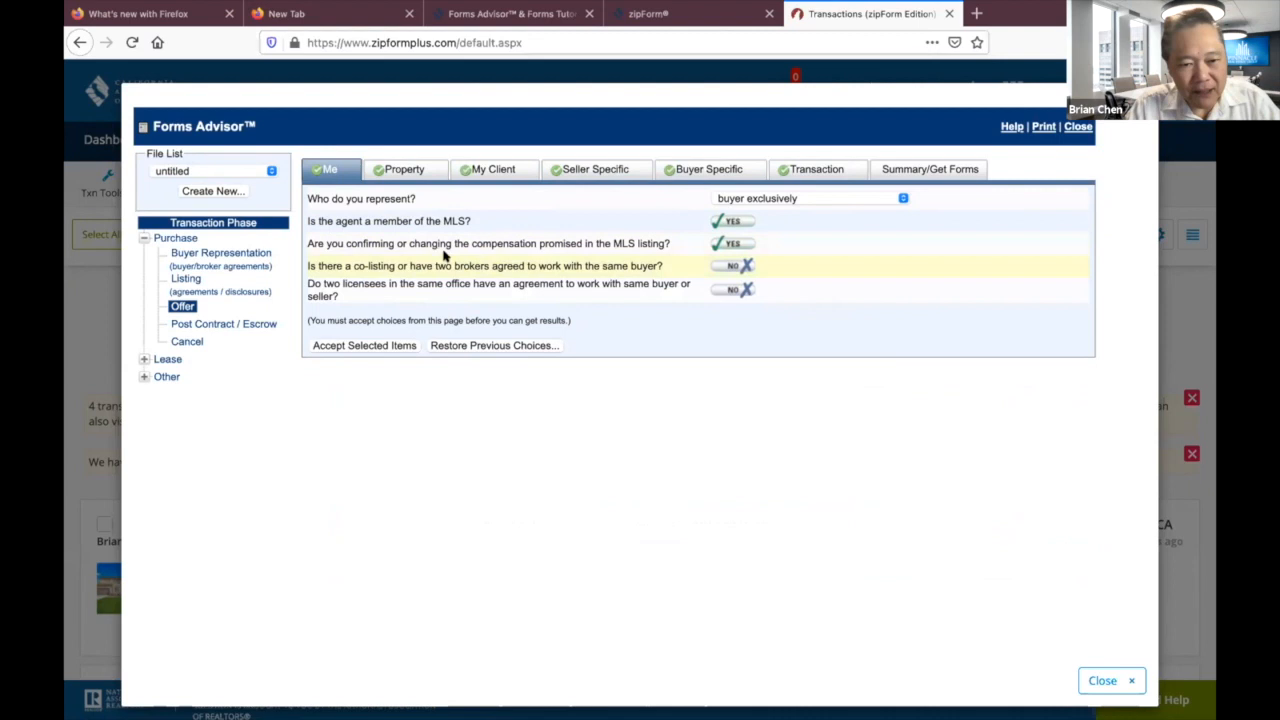
{"action": "mouse_move", "coordinate": [541, 243]}
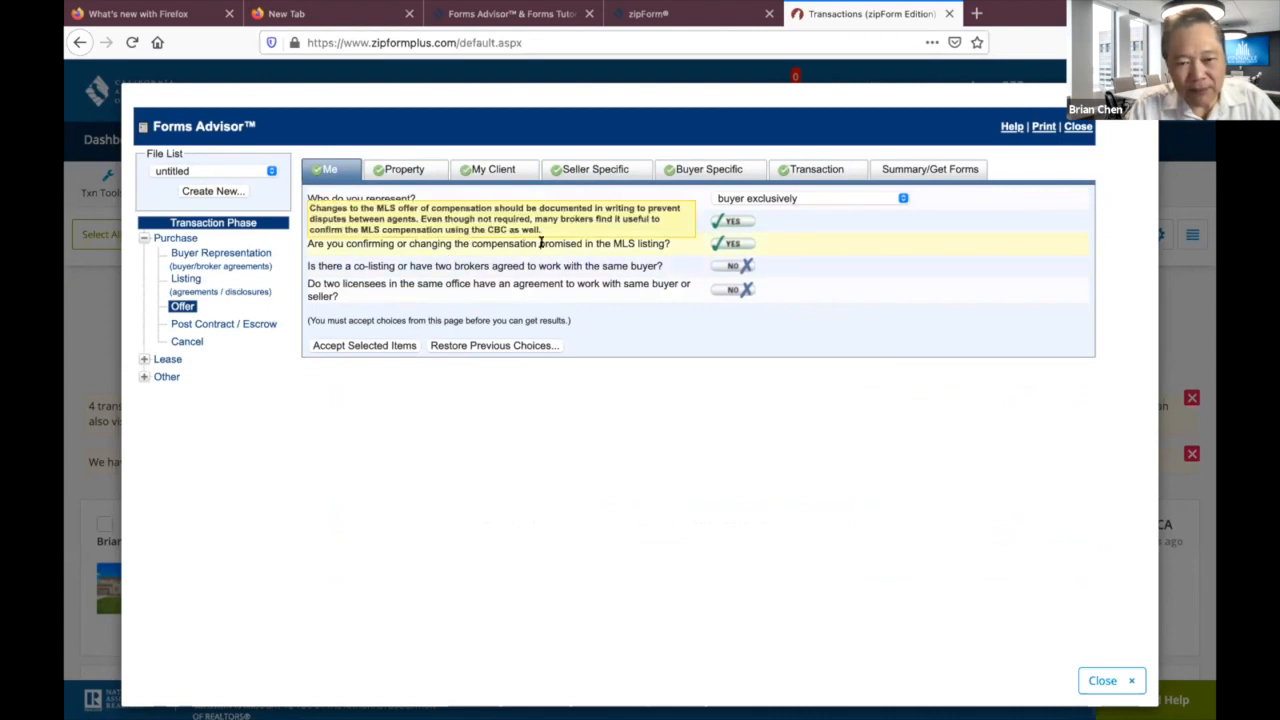
{"action": "left_click", "coordinate": [718, 243]}
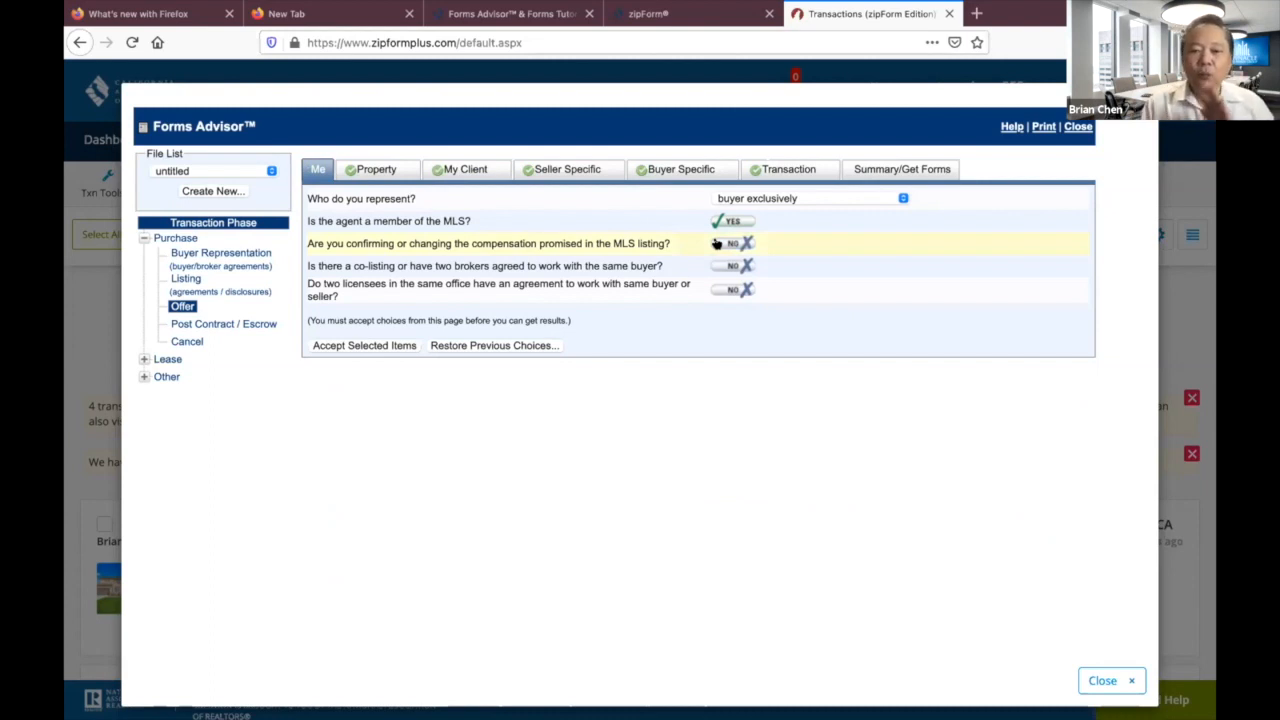
{"action": "left_click", "coordinate": [717, 243]}
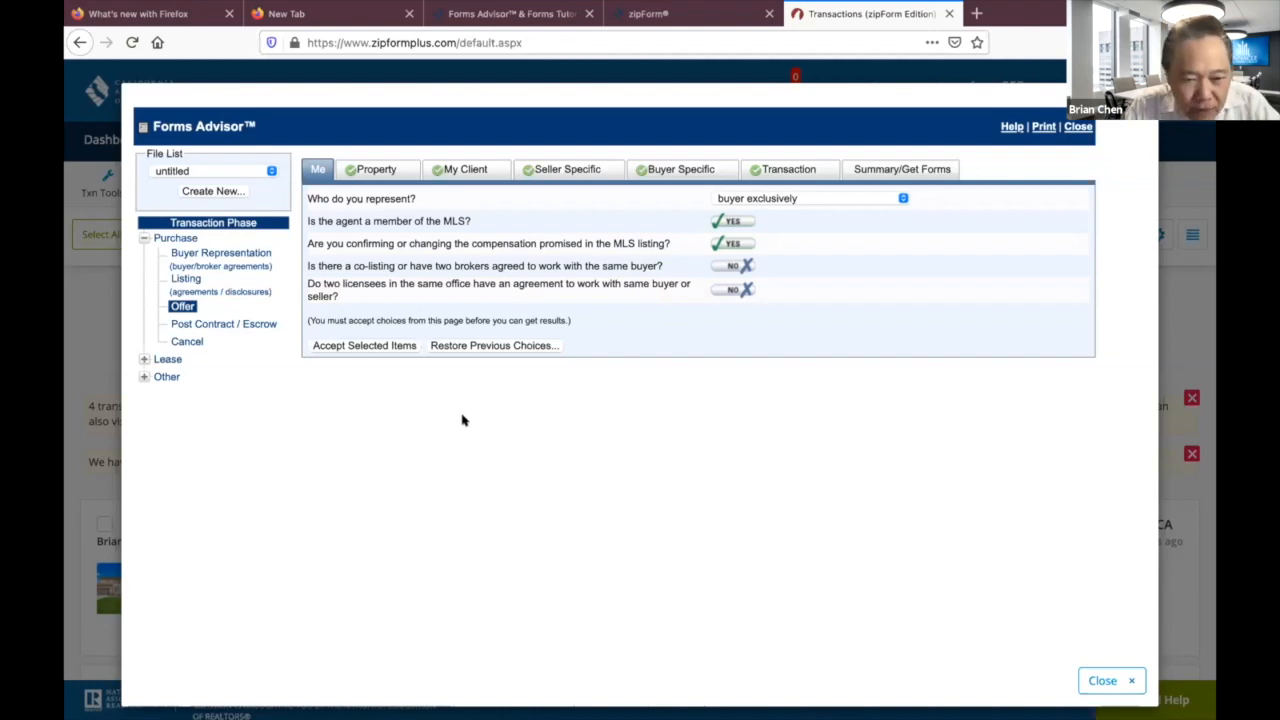
Accept the Me answers and scroll through the Summary/Get Forms answer review.
{"action": "left_click", "coordinate": [363, 345]}
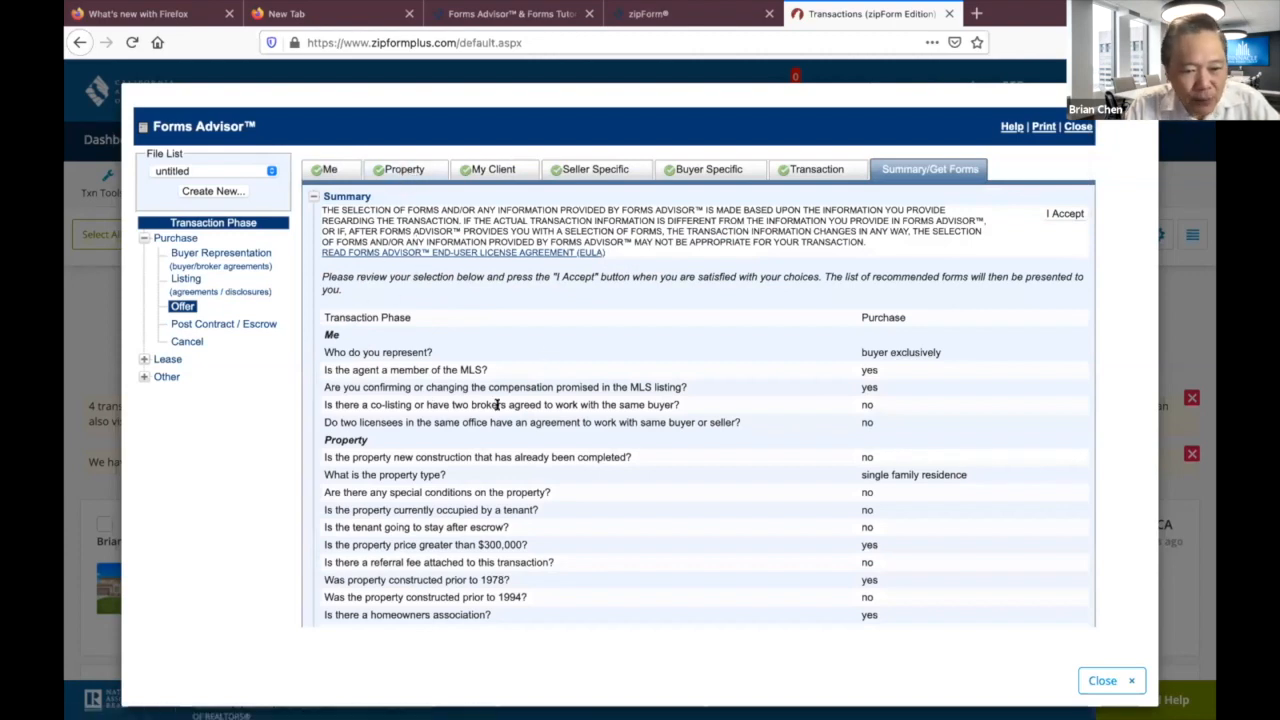
{"action": "scroll", "coordinate": [502, 410], "scroll_direction": "down", "scroll_amount": 8}
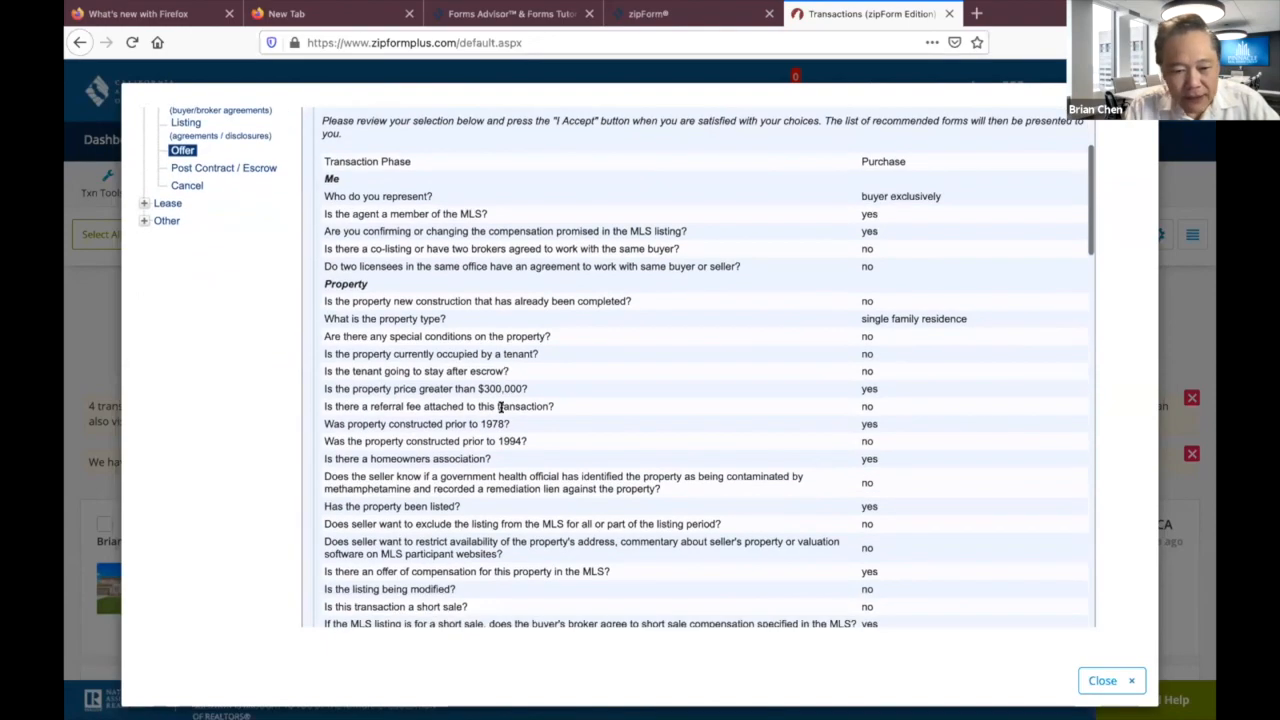
{"action": "scroll", "coordinate": [502, 408], "scroll_direction": "down", "scroll_amount": 10}
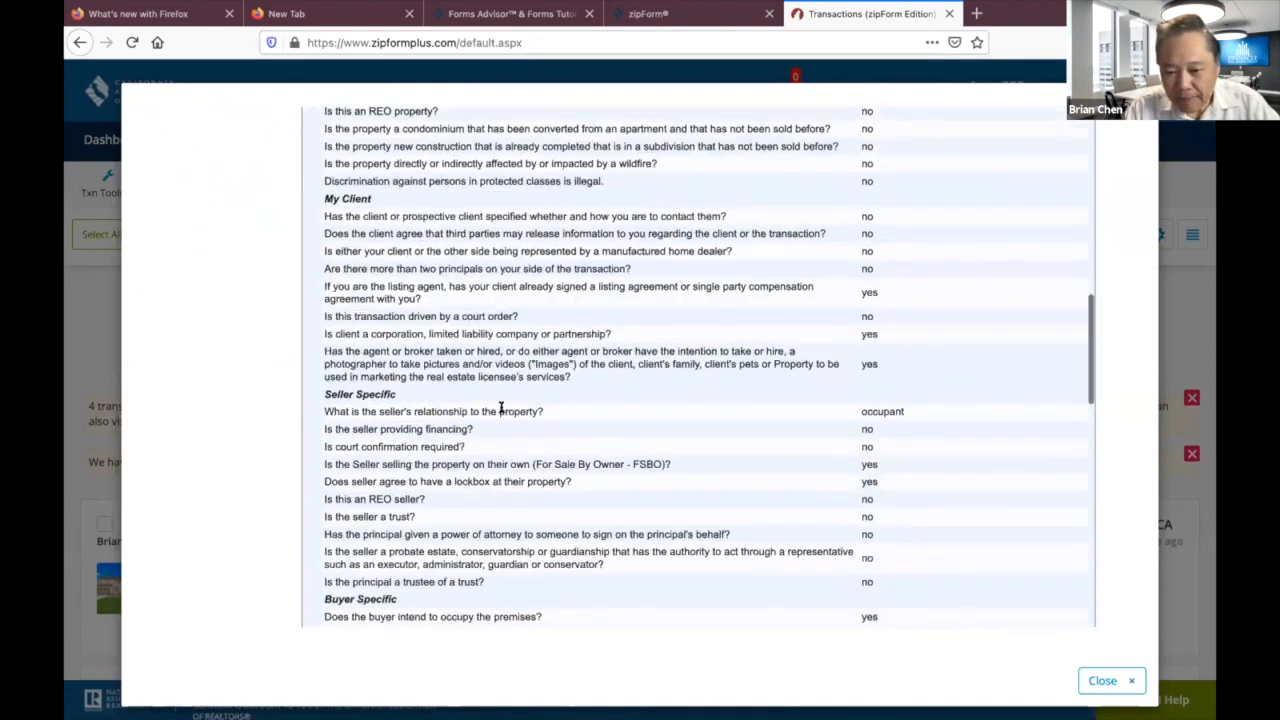
{"action": "scroll", "coordinate": [502, 410], "scroll_direction": "up", "scroll_amount": 18}
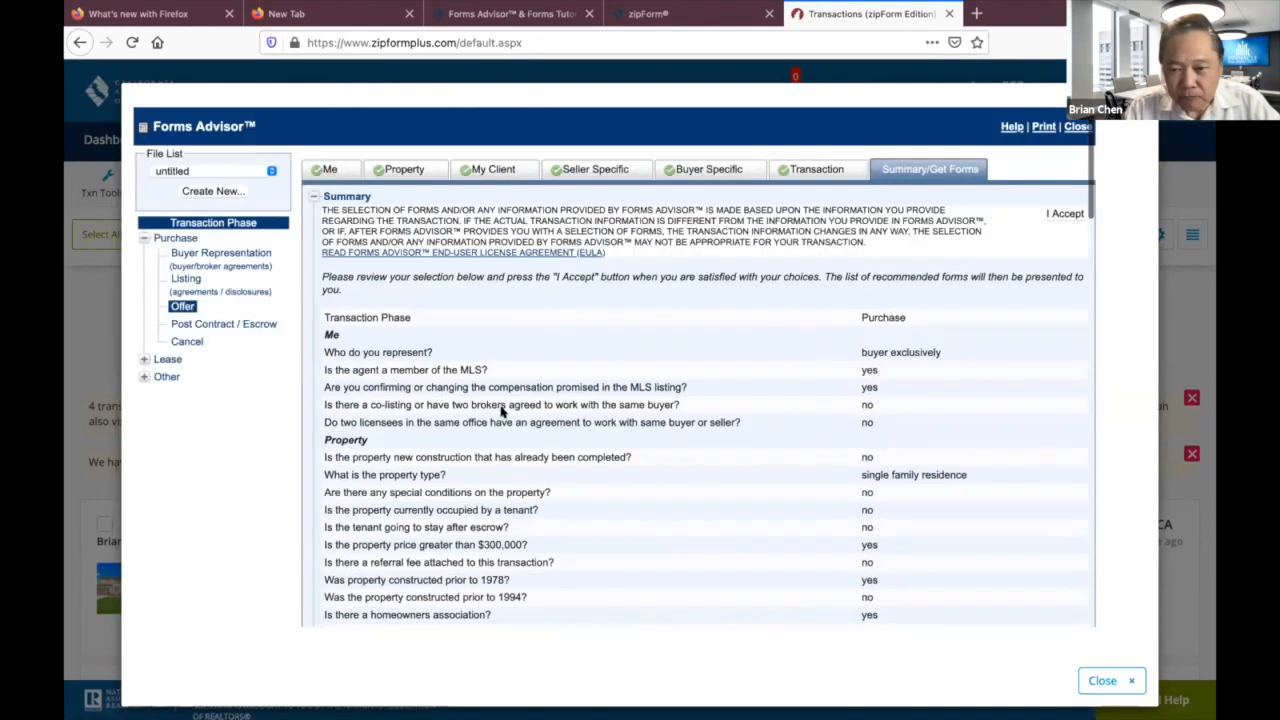
Answer yes to 'Is the tenant going to stay after escrow?' in the Property questions.
{"action": "left_click", "coordinate": [400, 170]}
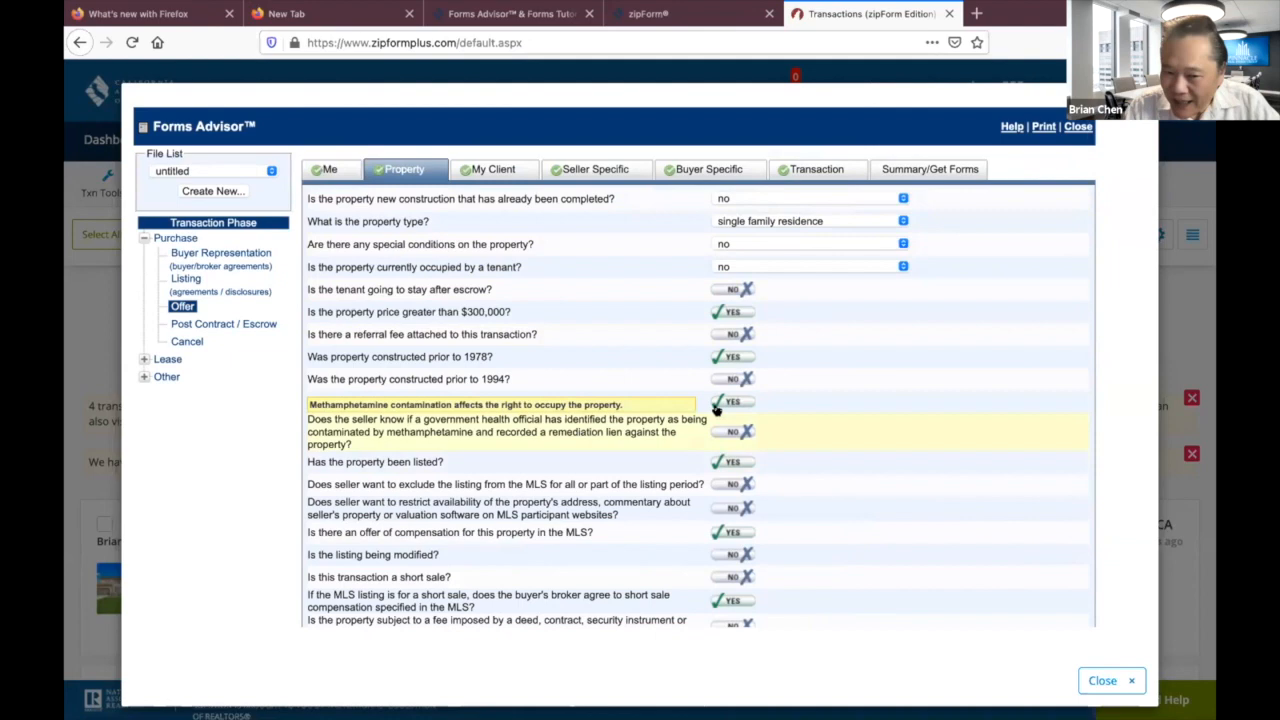
{"action": "scroll", "coordinate": [927, 423], "scroll_direction": "down", "scroll_amount": 2}
{"action": "scroll", "coordinate": [927, 423], "scroll_direction": "up", "scroll_amount": 1}
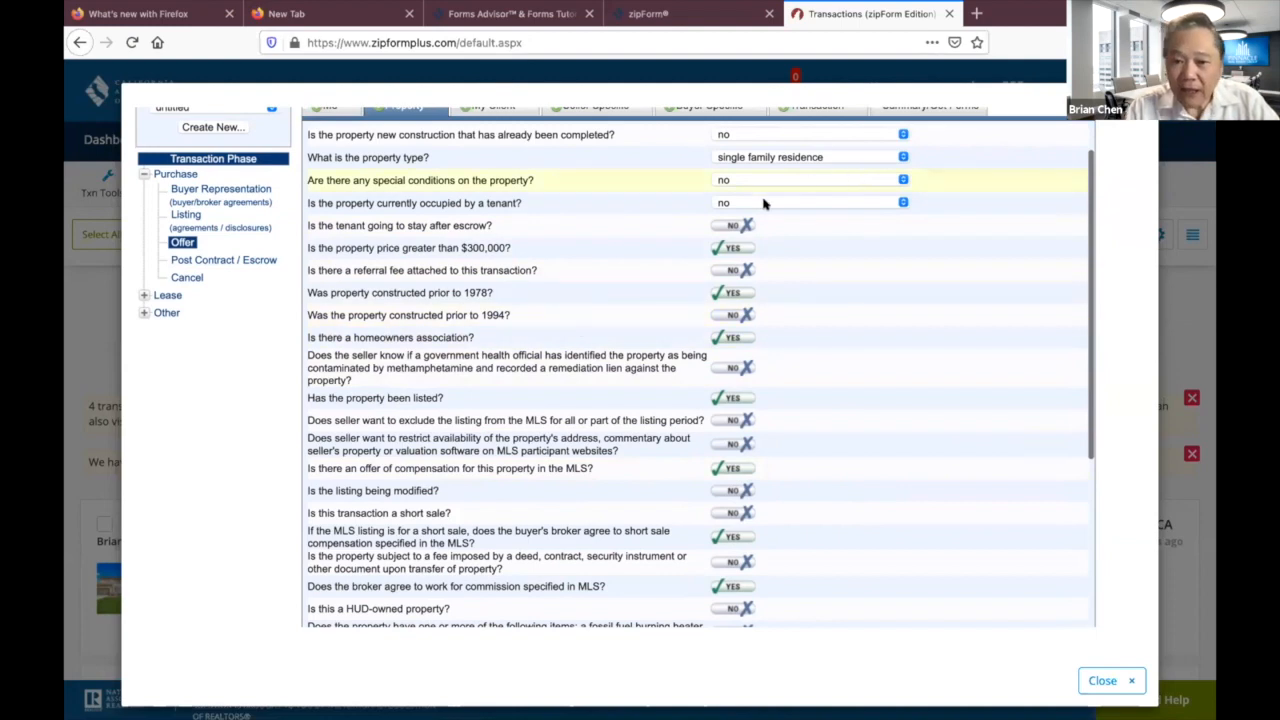
{"action": "left_click", "coordinate": [738, 225]}
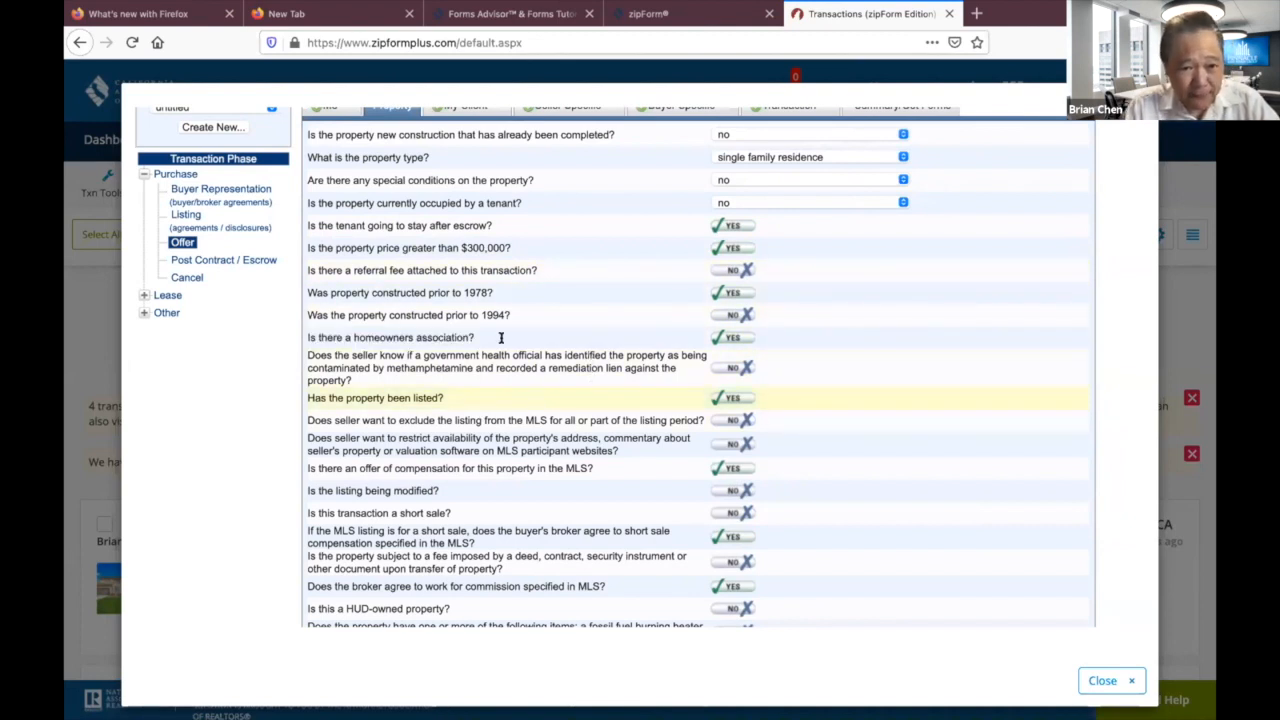
{"action": "scroll", "coordinate": [533, 422], "scroll_direction": "down", "scroll_amount": 2}
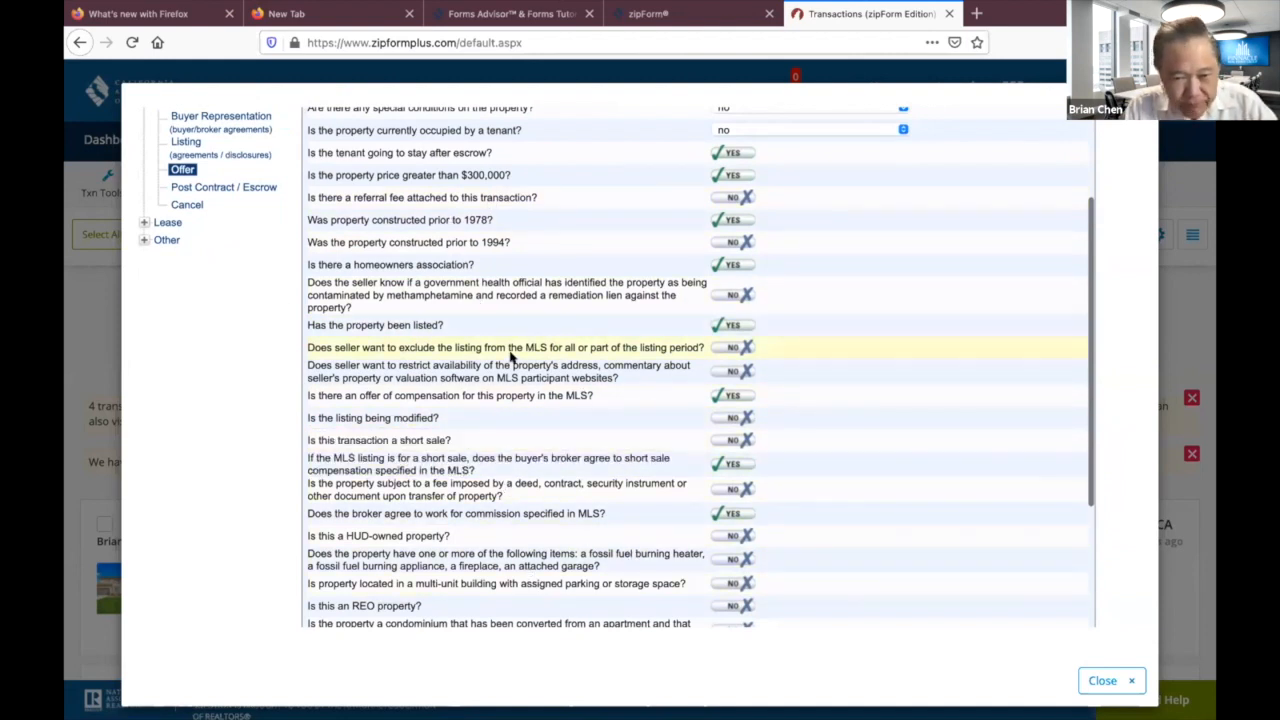
{"action": "scroll", "coordinate": [606, 263], "scroll_direction": "up", "scroll_amount": 3}
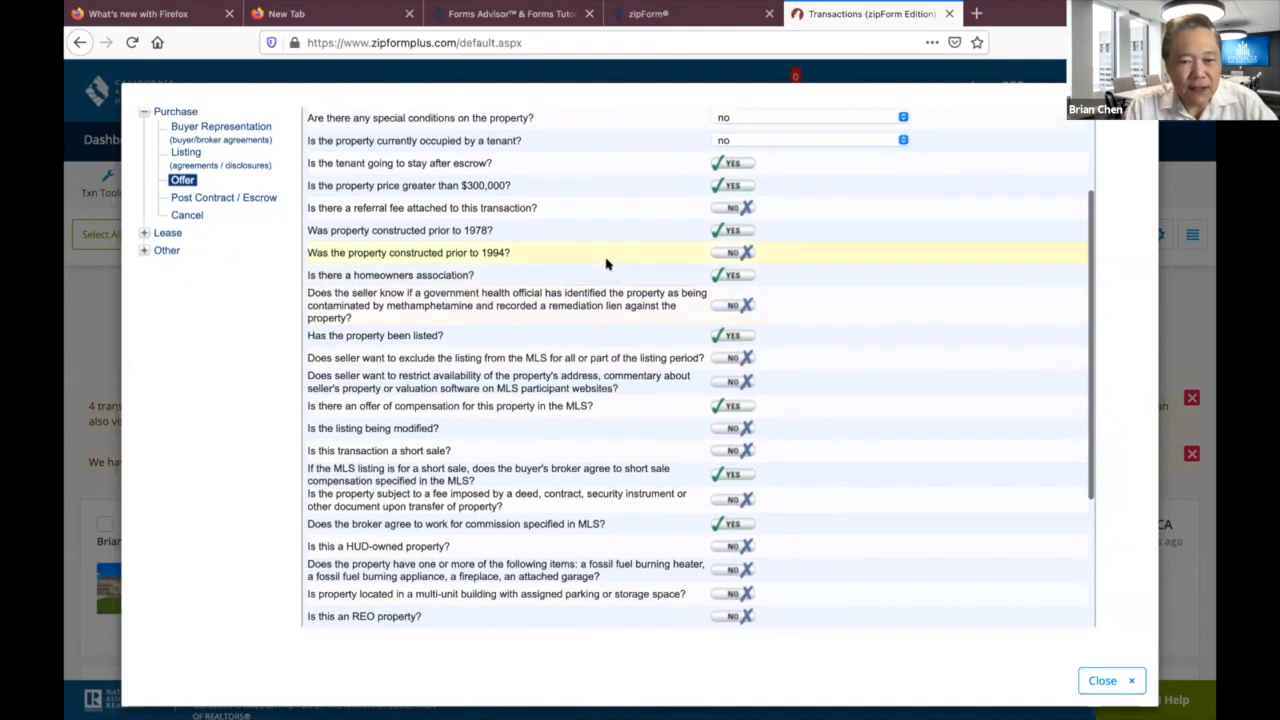
{"action": "scroll", "coordinate": [606, 263], "scroll_direction": "down", "scroll_amount": 6}
{"action": "scroll", "coordinate": [606, 263], "scroll_direction": "up", "scroll_amount": 5}
{"action": "left_click", "coordinate": [470, 172]}
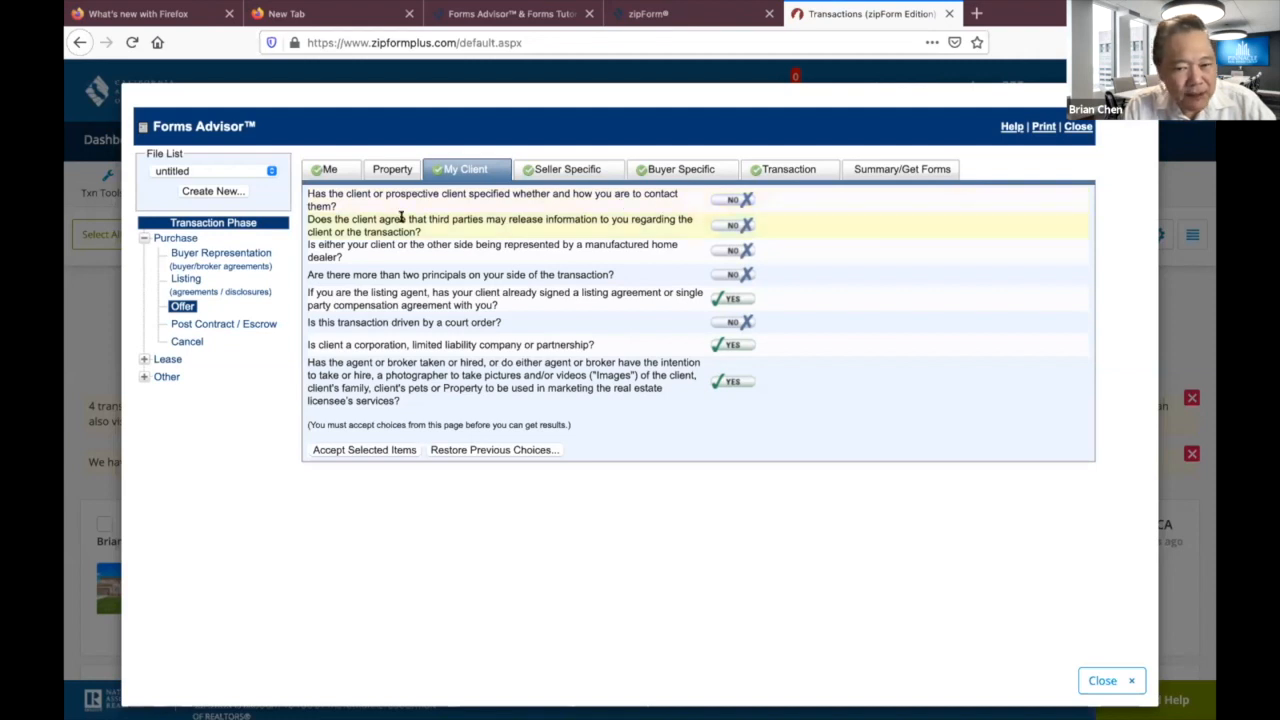
Accept My Client answers: signed listing agreement, corporation/LLC and photographer yes, others no.
{"action": "mouse_move", "coordinate": [364, 268]}
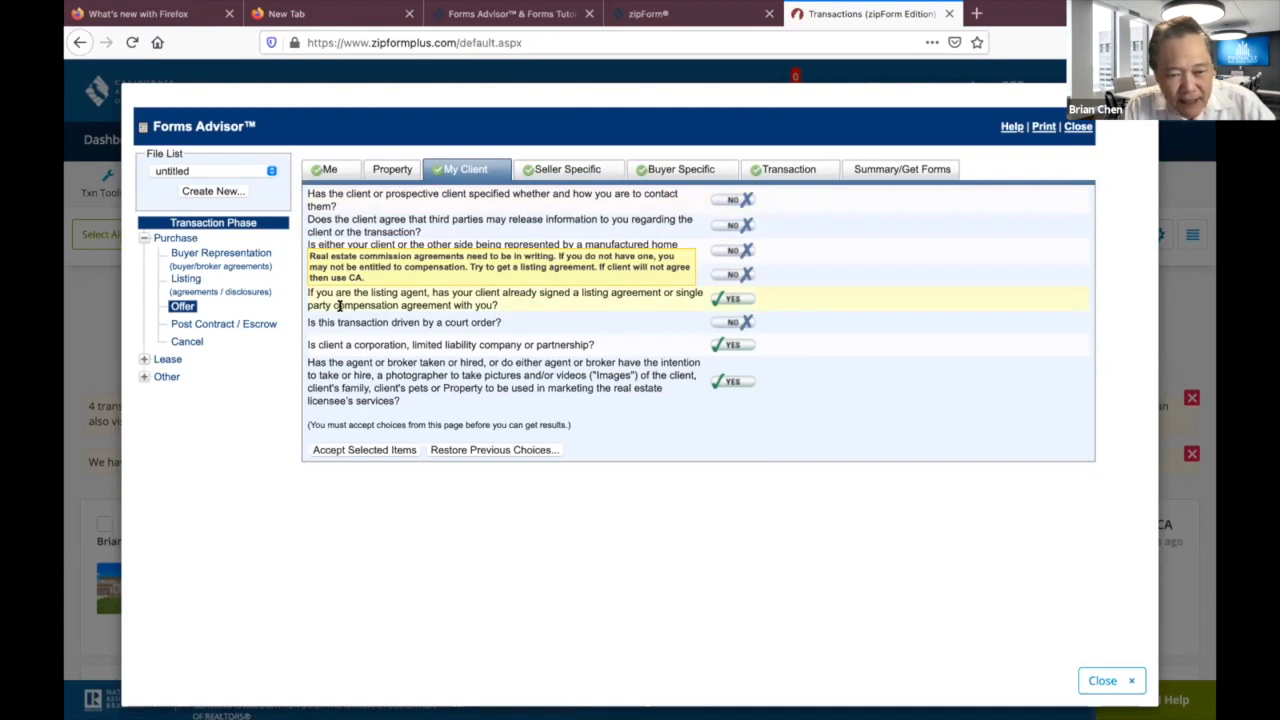
{"action": "mouse_move", "coordinate": [424, 344]}
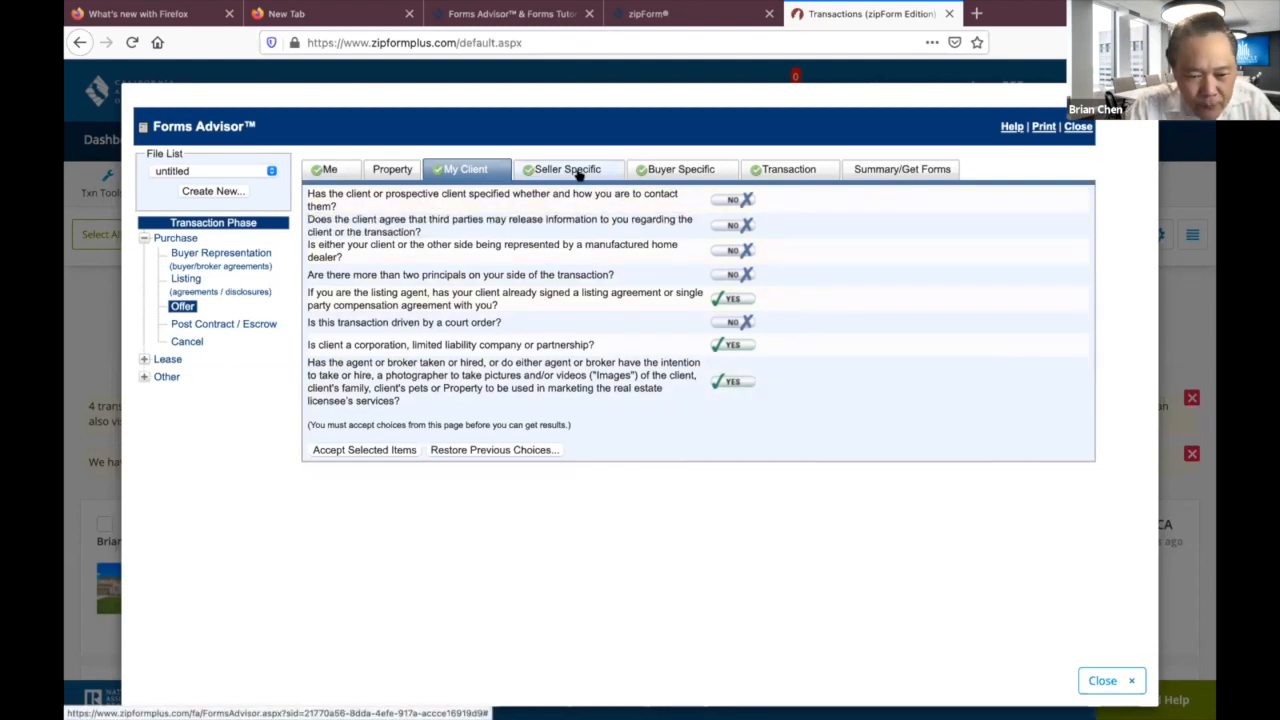
{"action": "left_click", "coordinate": [377, 449]}
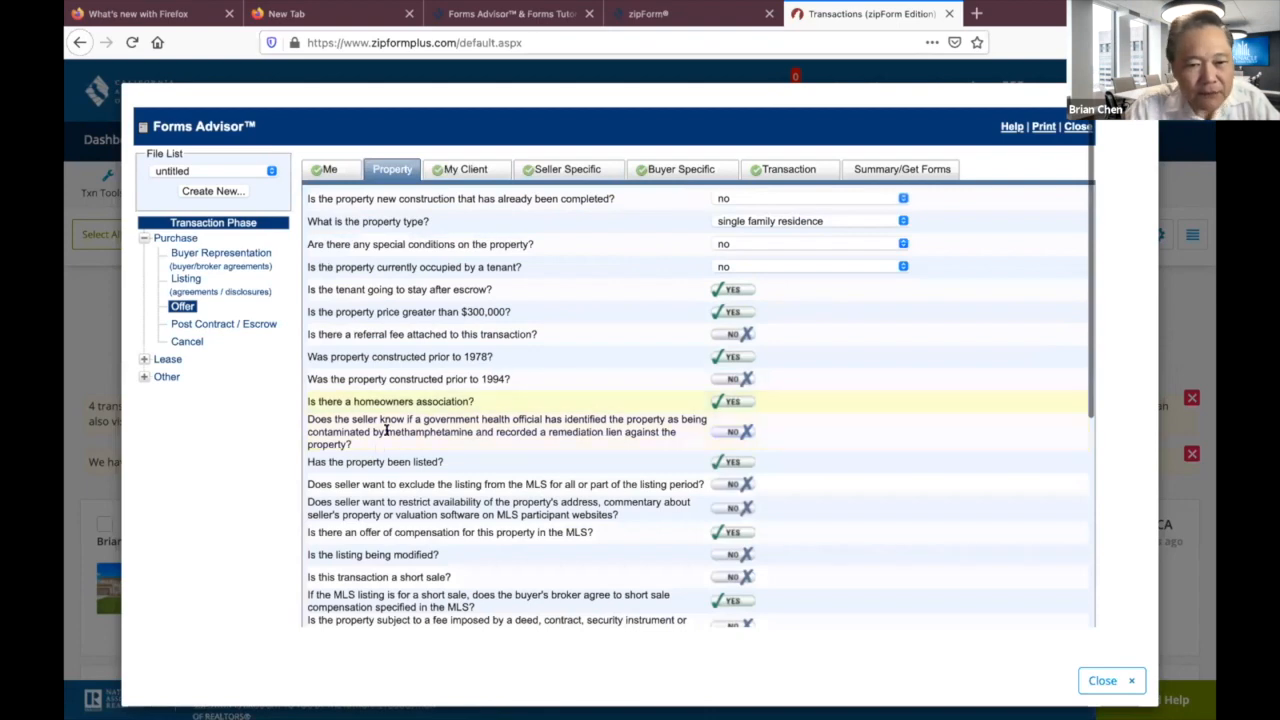
{"action": "left_click", "coordinate": [469, 170]}
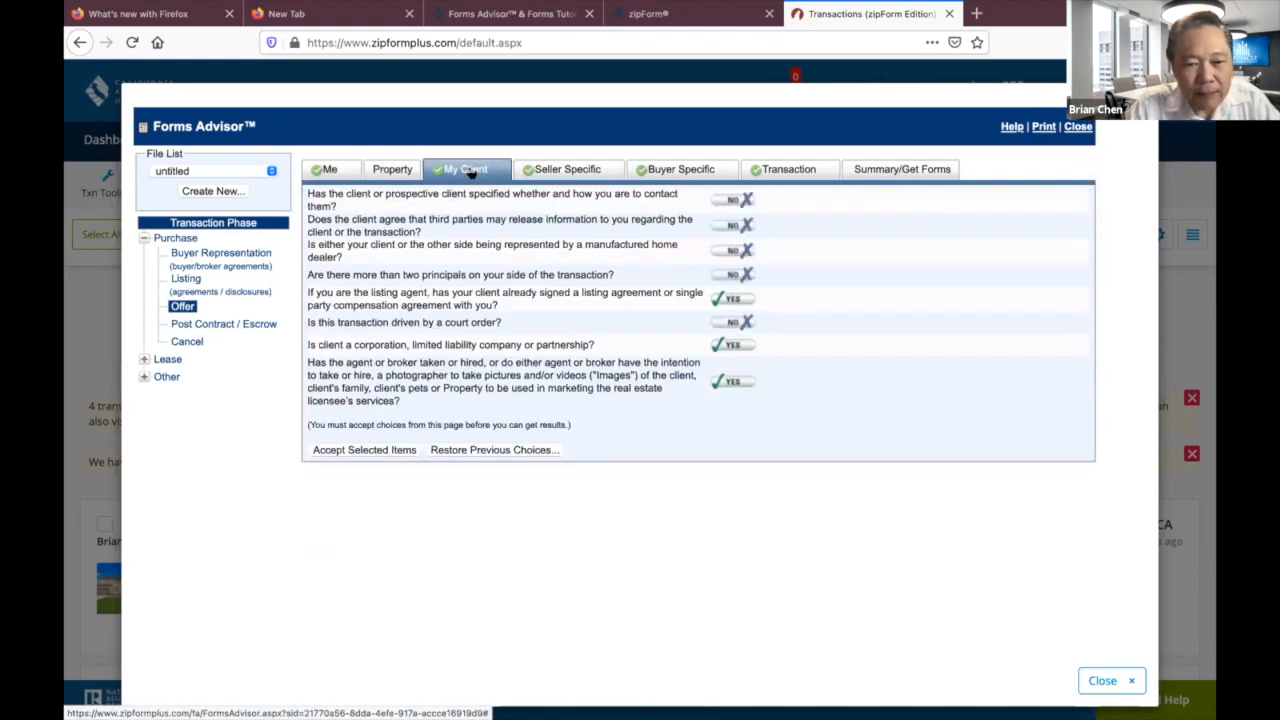
{"action": "left_click", "coordinate": [377, 450]}
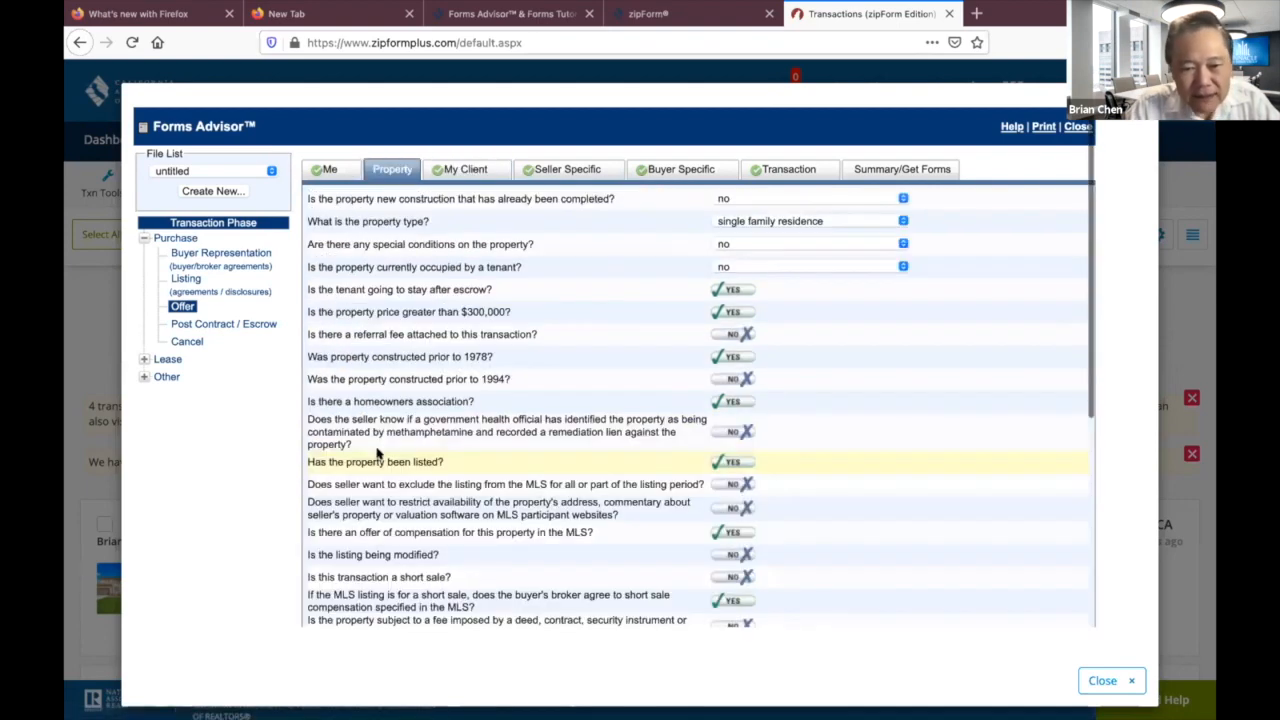
Accept the Seller Specific answers, then Buyer Specific answers with buyer occupancy set to no.
{"action": "left_click", "coordinate": [574, 170]}
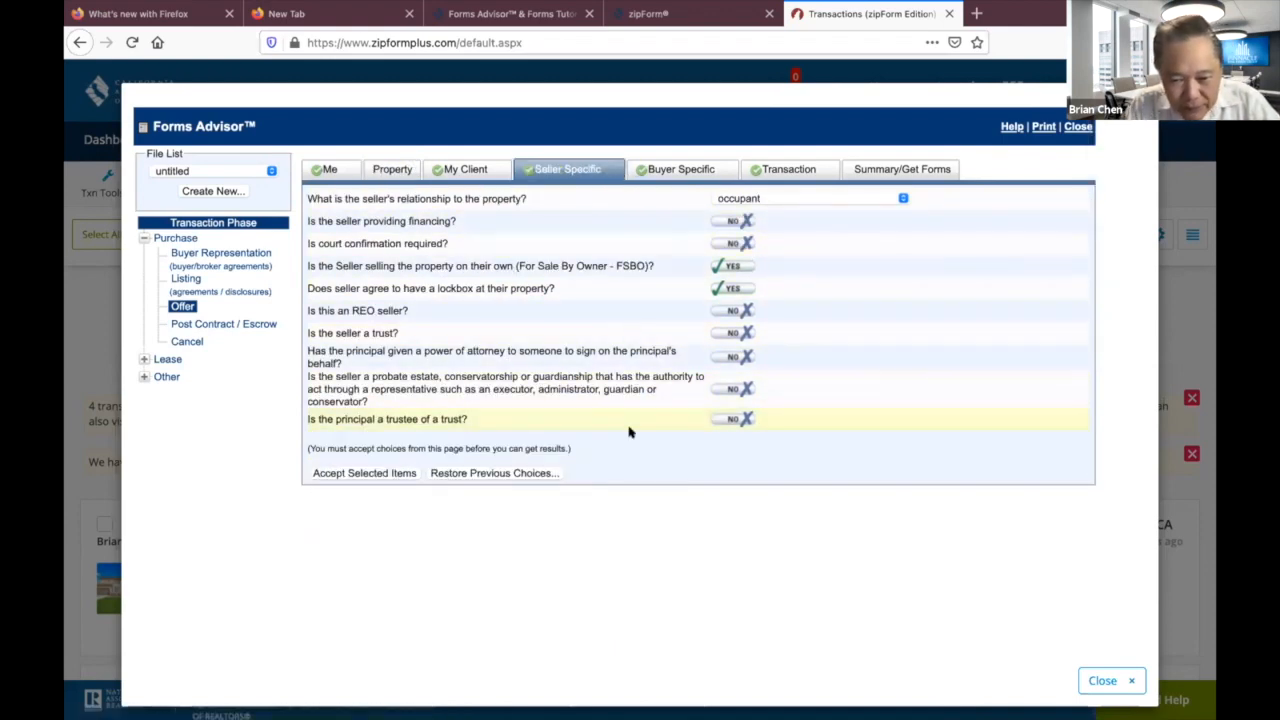
{"action": "left_click", "coordinate": [393, 472]}
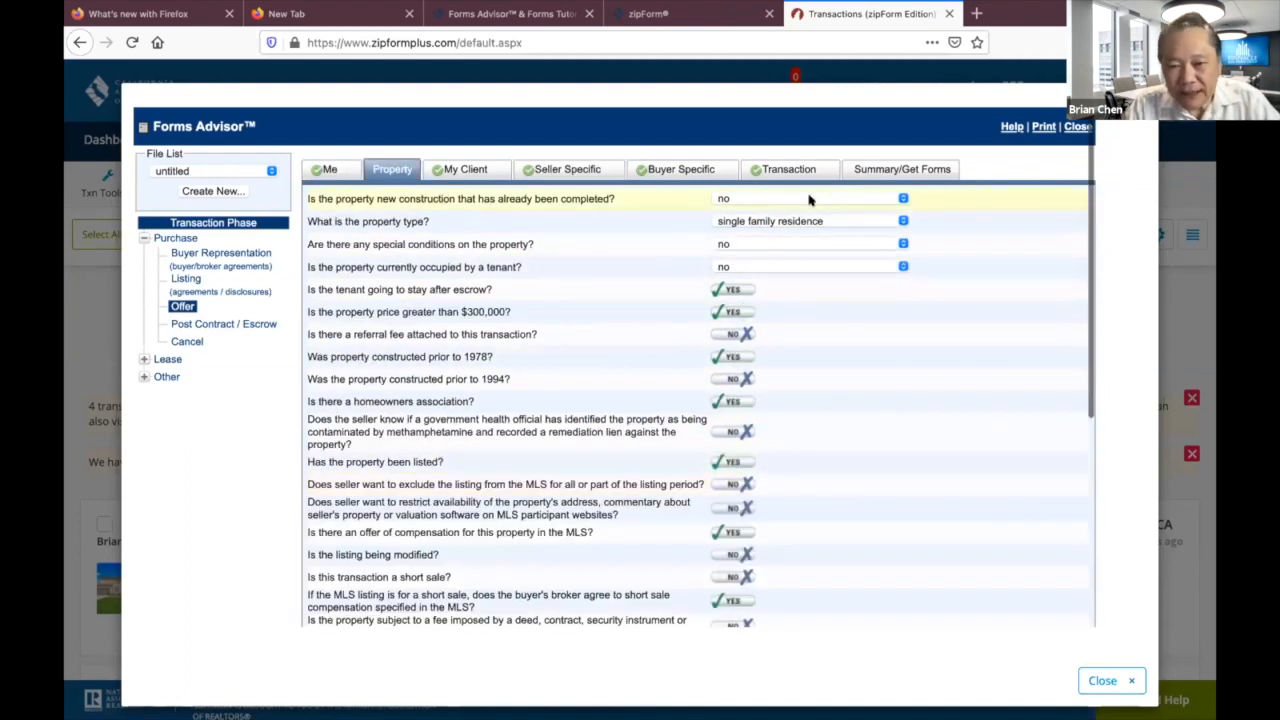
{"action": "left_click", "coordinate": [697, 172]}
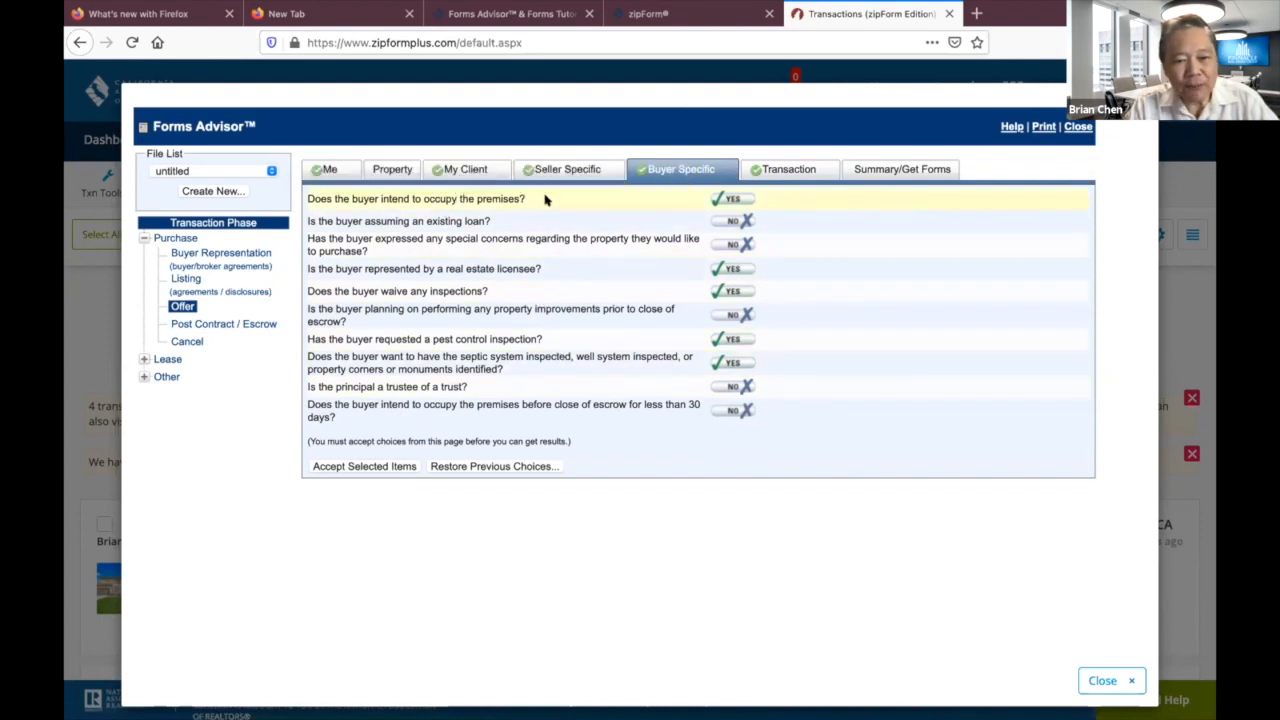
{"action": "left_click", "coordinate": [731, 199]}
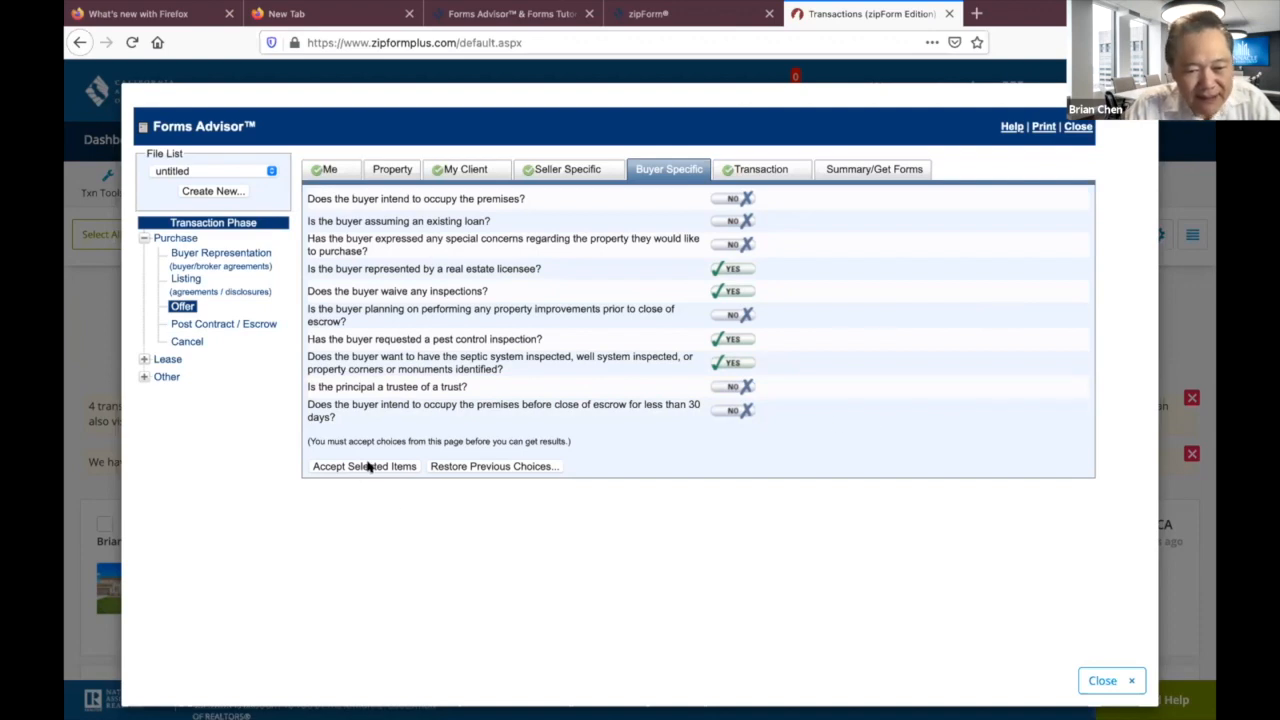
{"action": "left_click", "coordinate": [367, 466]}
{"action": "left_click", "coordinate": [806, 168]}
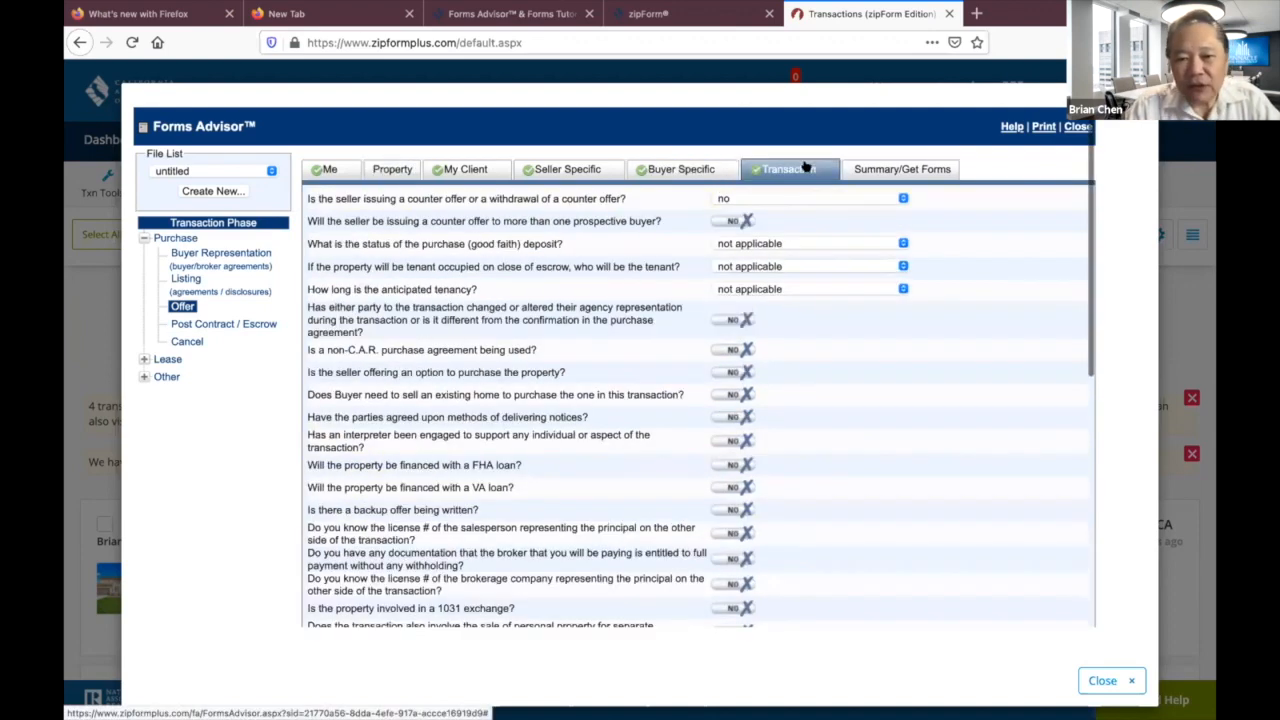
Accept the Transaction answers and agree to the Forms Advisor terms on Summary/Get Forms.
{"action": "left_click", "coordinate": [905, 170]}
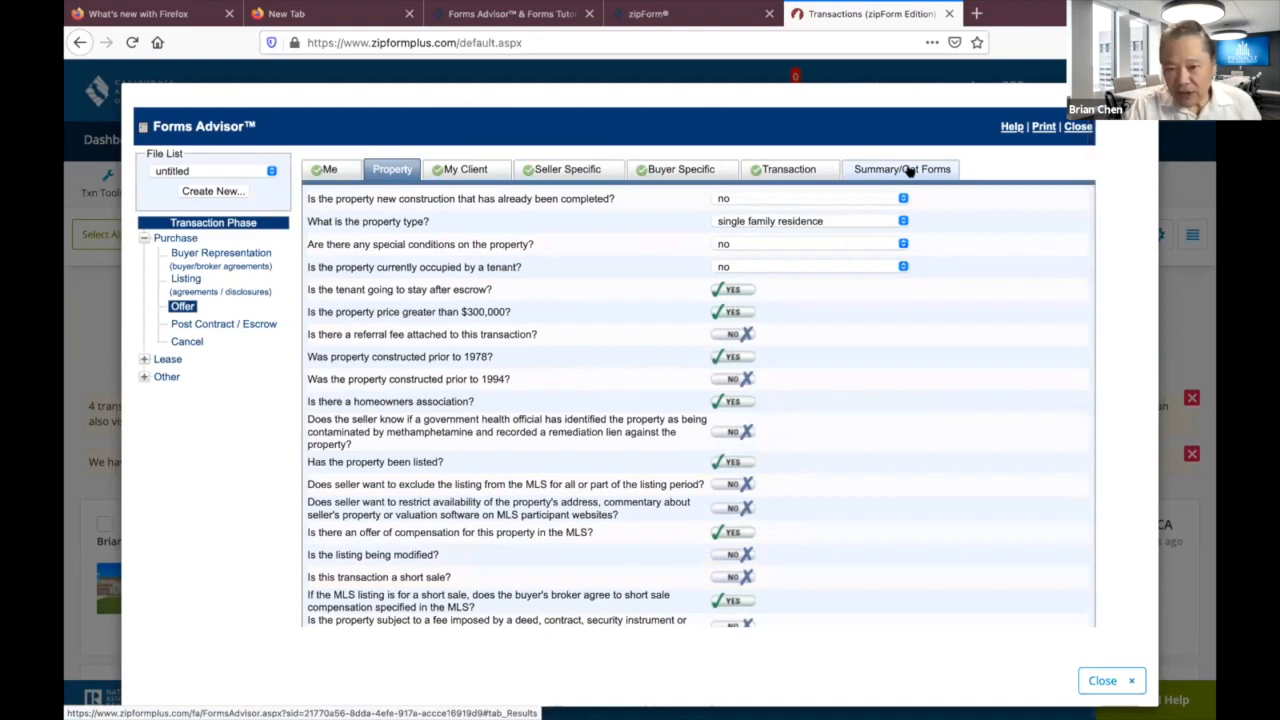
{"action": "left_click", "coordinate": [908, 171]}
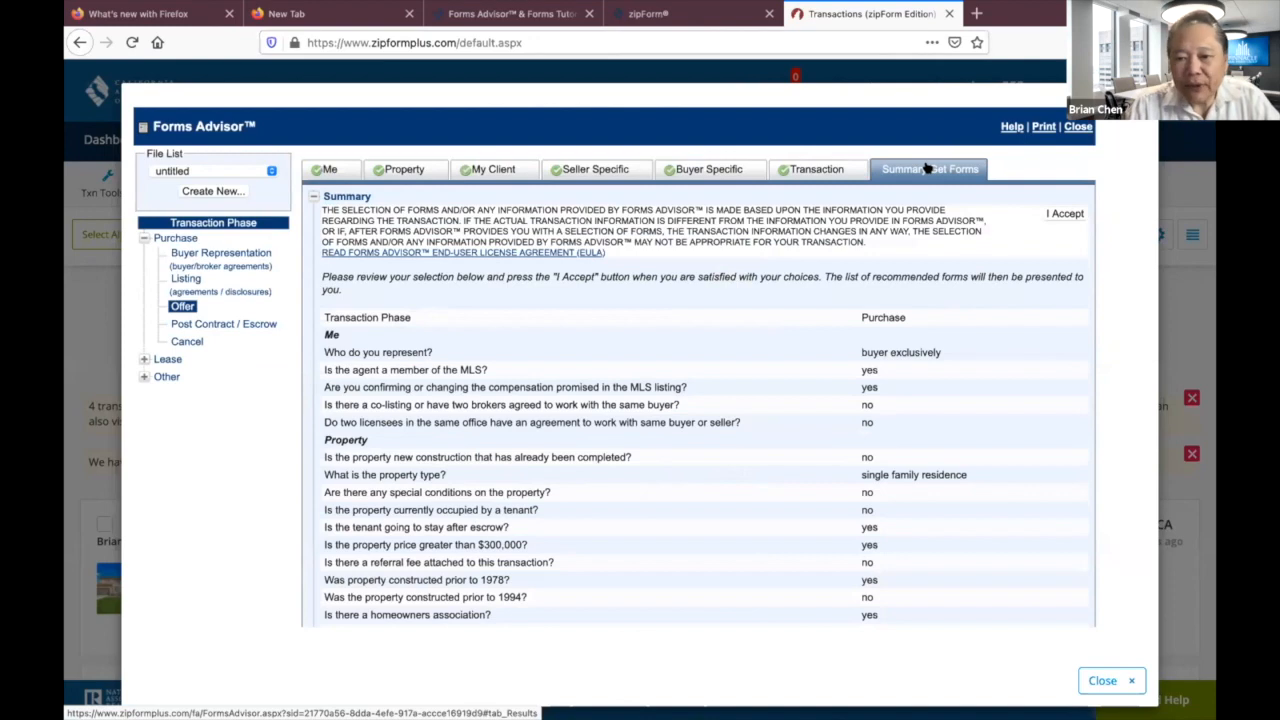
{"action": "left_click", "coordinate": [1058, 214]}
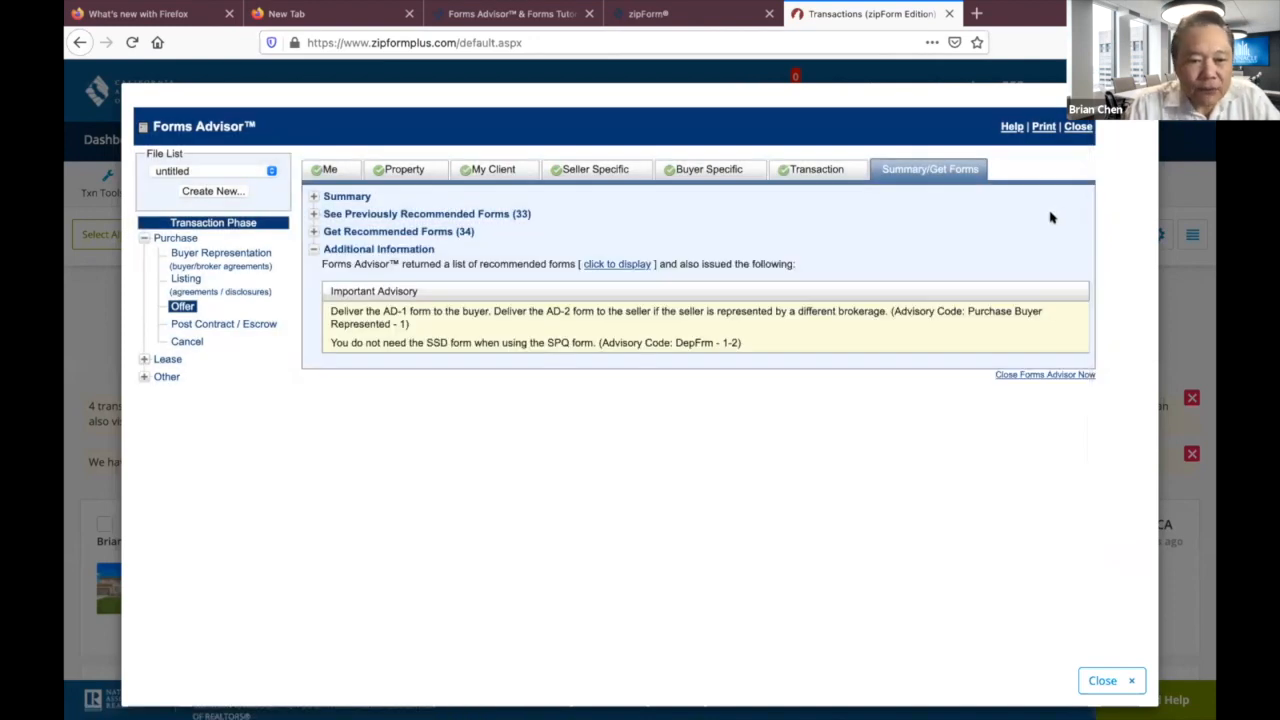
{"action": "left_click", "coordinate": [325, 196]}
{"action": "scroll", "coordinate": [718, 404], "scroll_direction": "down", "scroll_amount": 1}
{"action": "scroll", "coordinate": [717, 403], "scroll_direction": "up", "scroll_amount": 1}
{"action": "scroll", "coordinate": [717, 403], "scroll_direction": "down", "scroll_amount": 15}
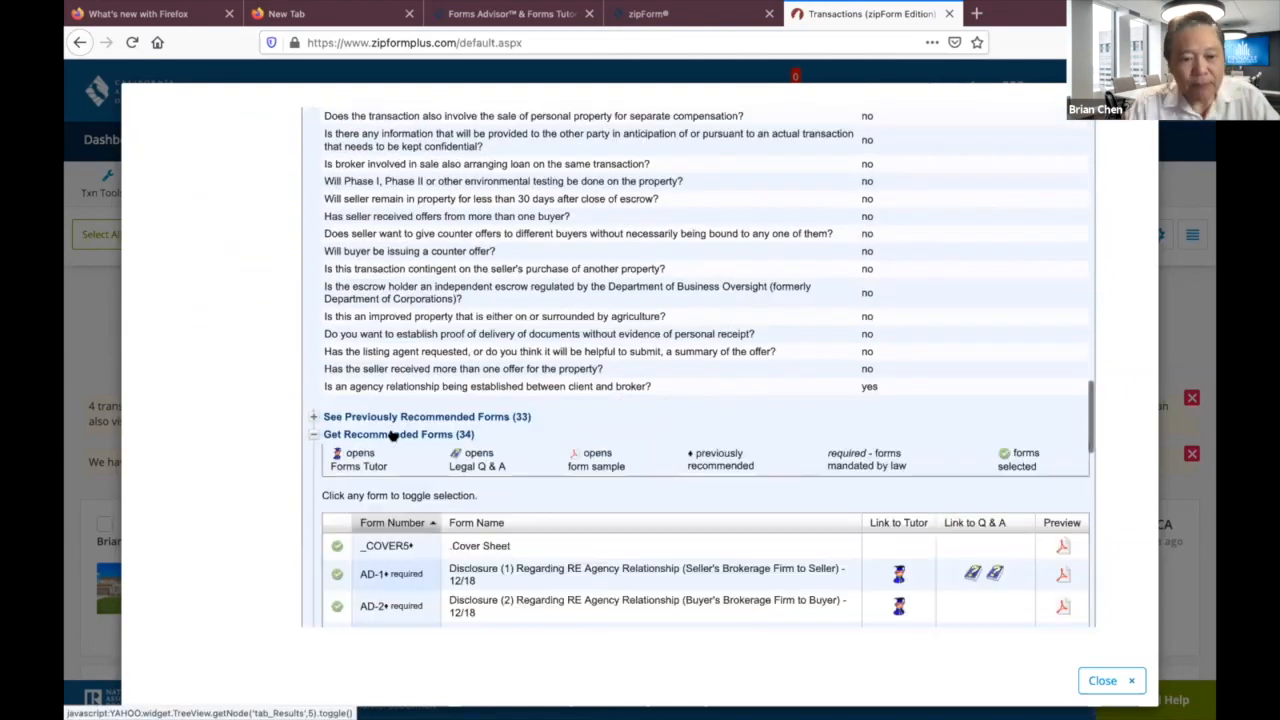
{"action": "scroll", "coordinate": [393, 434], "scroll_direction": "down", "scroll_amount": 3}
{"action": "scroll", "coordinate": [392, 433], "scroll_direction": "down", "scroll_amount": 3}
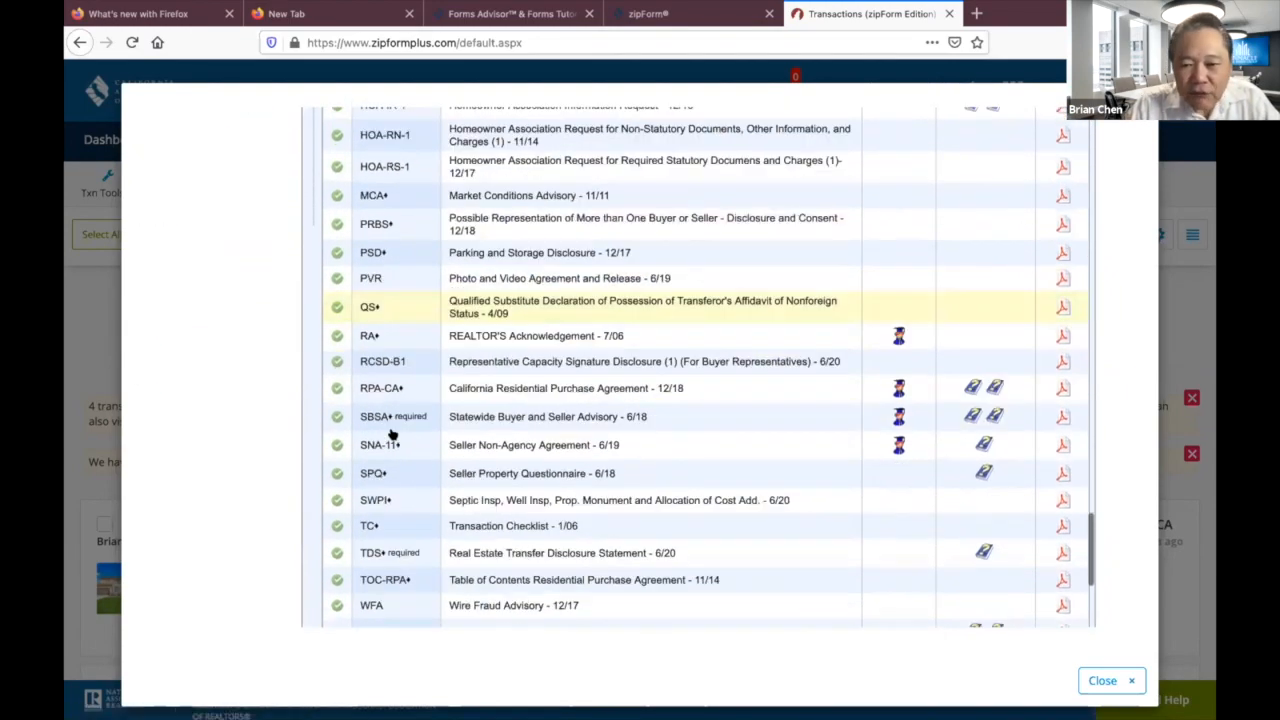
{"action": "scroll", "coordinate": [392, 433], "scroll_direction": "up", "scroll_amount": 4}
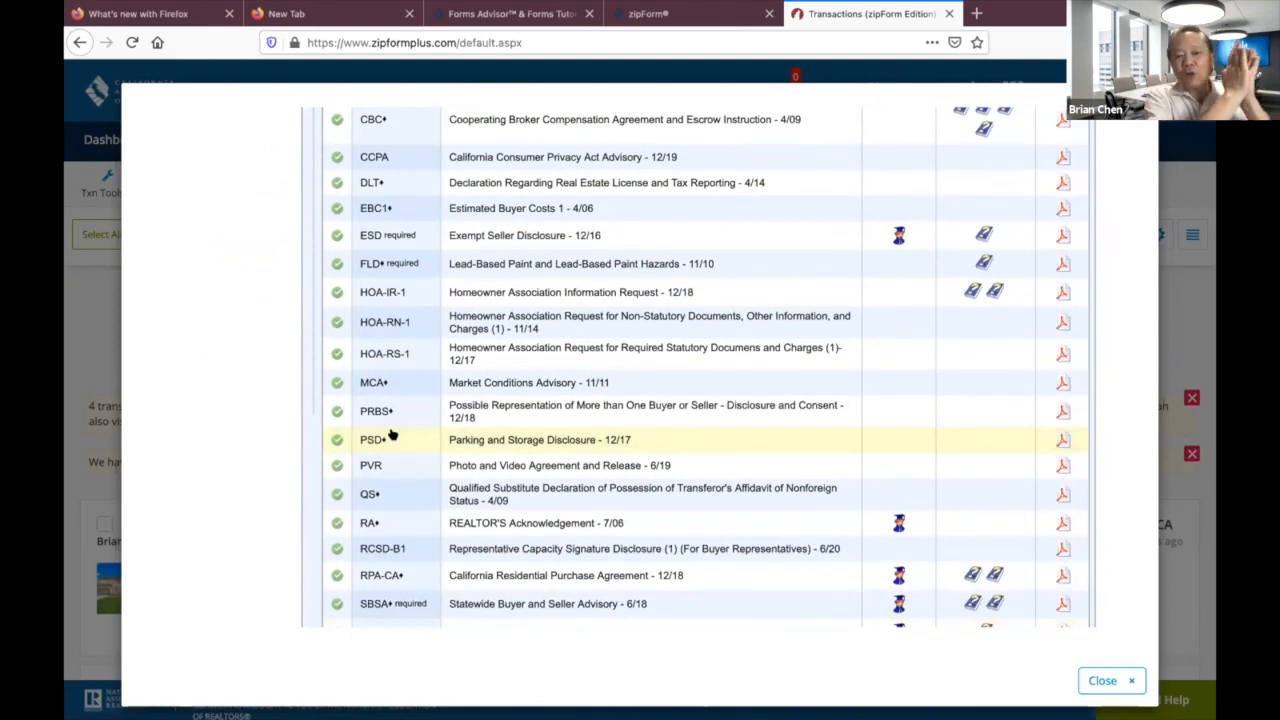
{"action": "scroll", "coordinate": [392, 433], "scroll_direction": "down", "scroll_amount": 5}
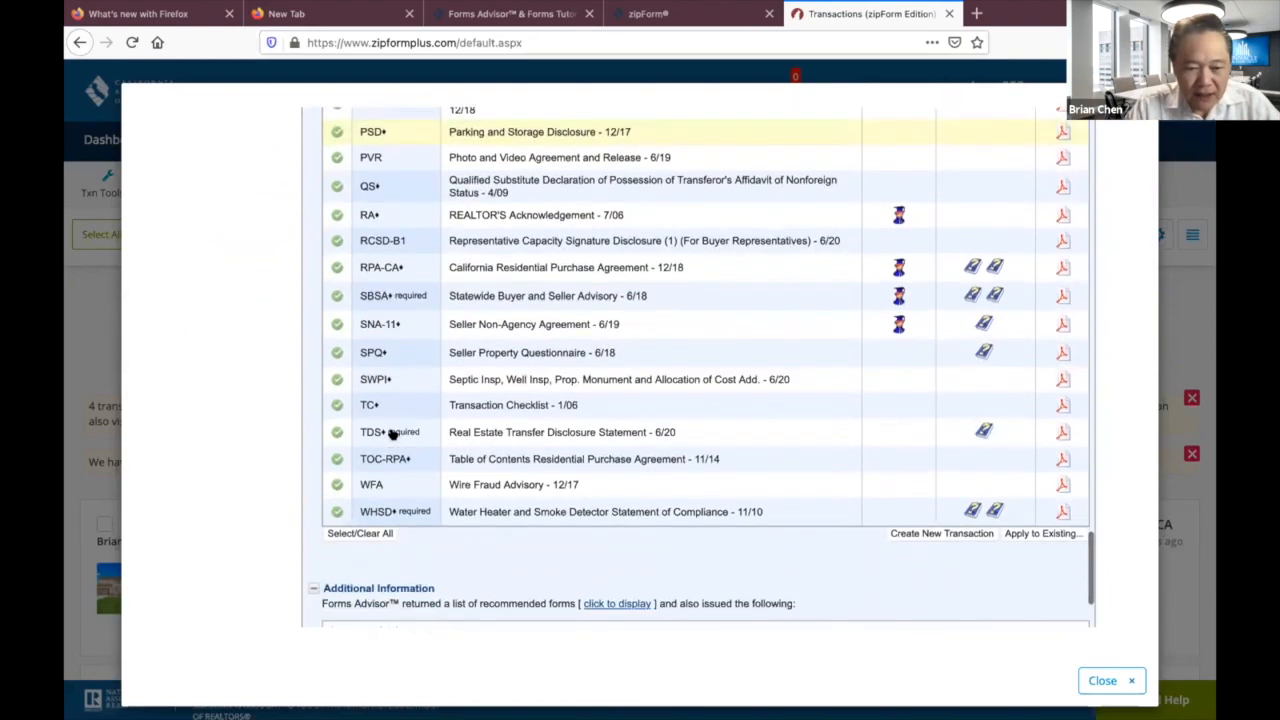
{"action": "scroll", "coordinate": [392, 433], "scroll_direction": "up", "scroll_amount": 2}
{"action": "scroll", "coordinate": [392, 433], "scroll_direction": "up", "scroll_amount": 10}
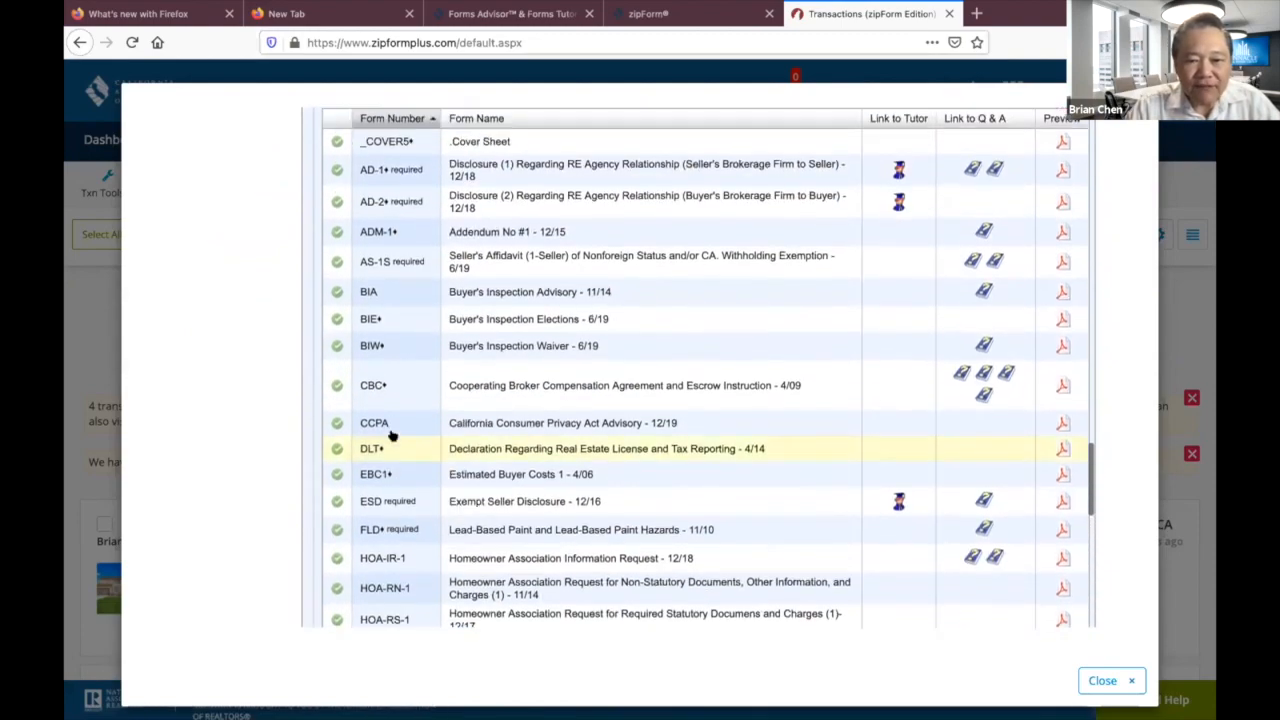
{"action": "scroll", "coordinate": [488, 408], "scroll_direction": "down", "scroll_amount": 5}
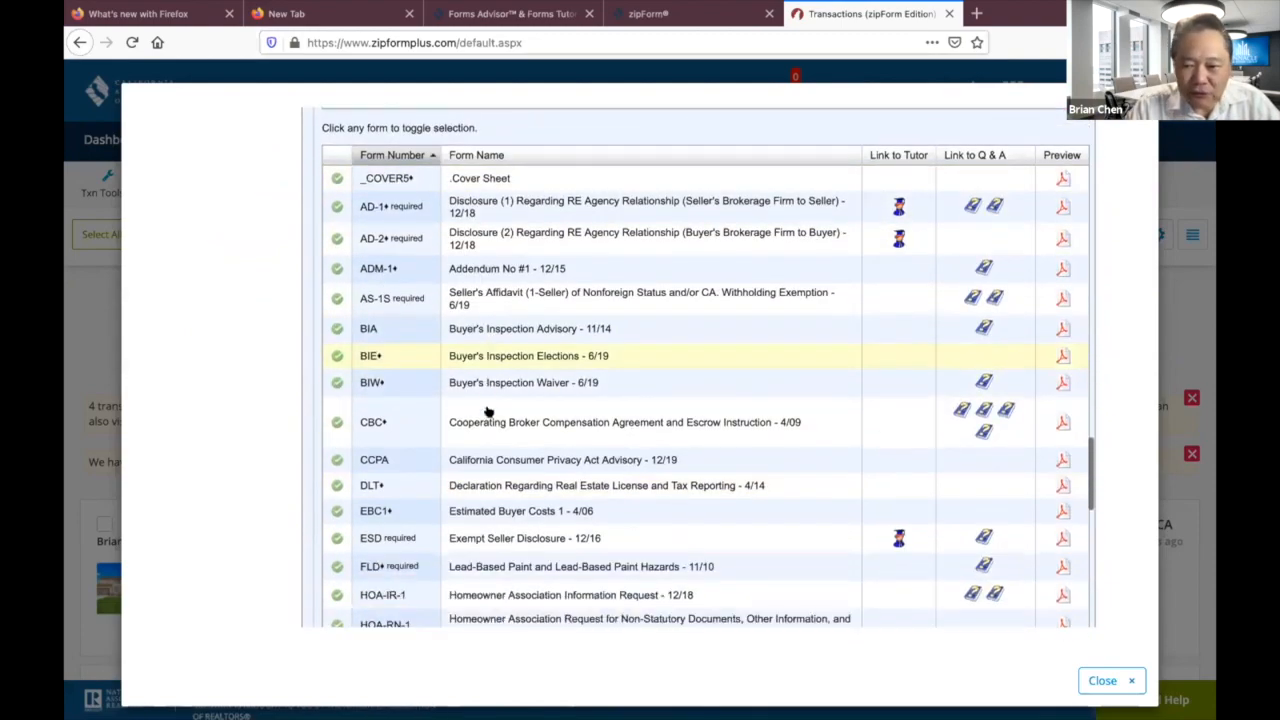
{"action": "scroll", "coordinate": [488, 408], "scroll_direction": "down", "scroll_amount": 4}
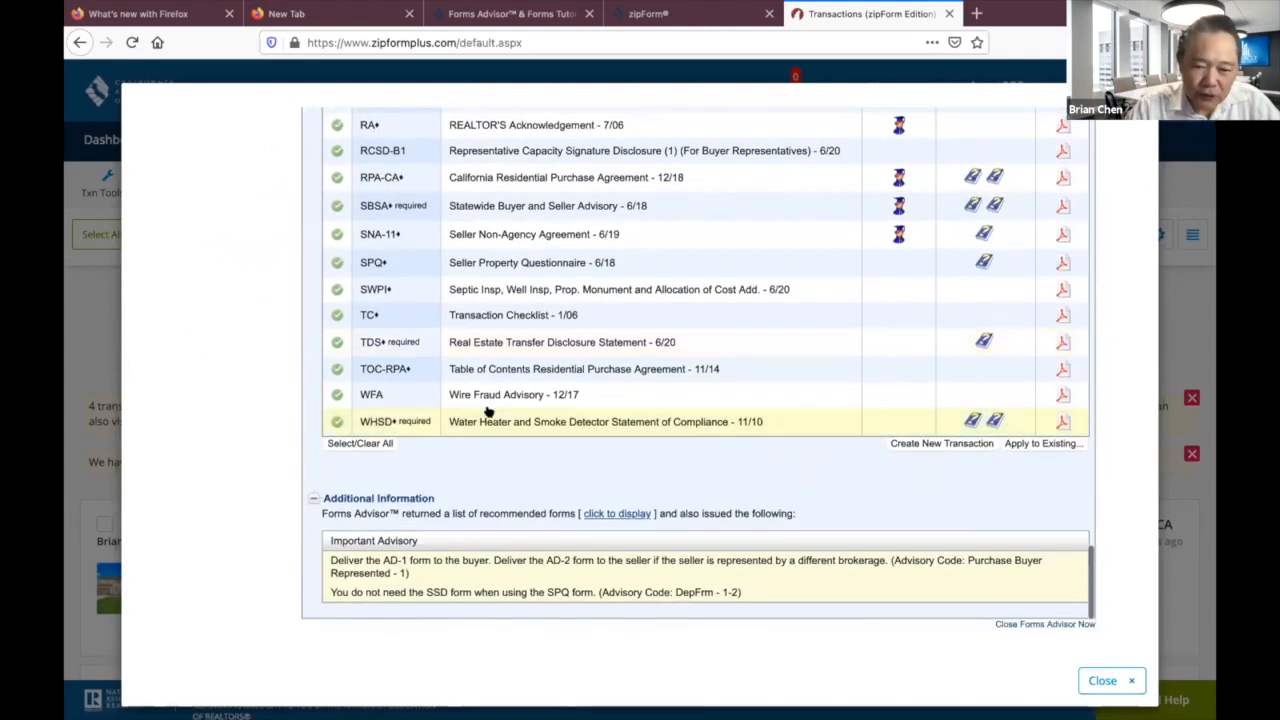
{"action": "scroll", "coordinate": [488, 410], "scroll_direction": "up", "scroll_amount": 3}
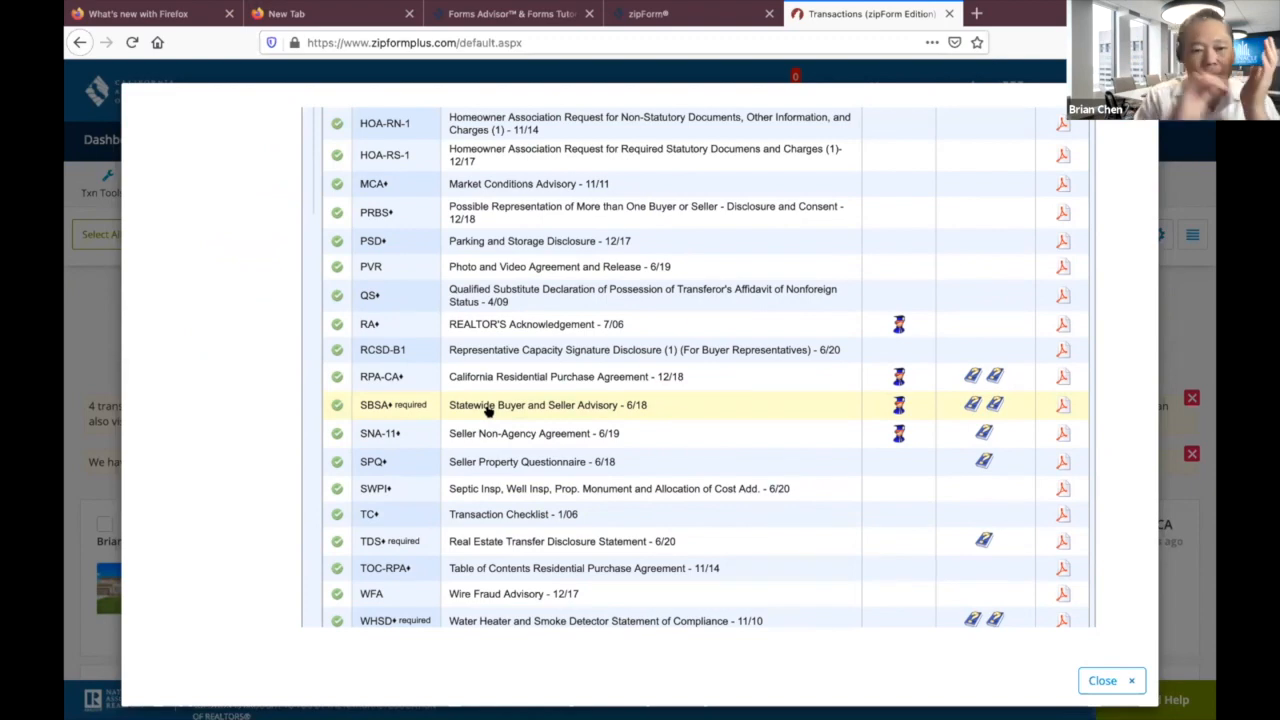
{"action": "scroll", "coordinate": [487, 410], "scroll_direction": "up", "scroll_amount": 15}
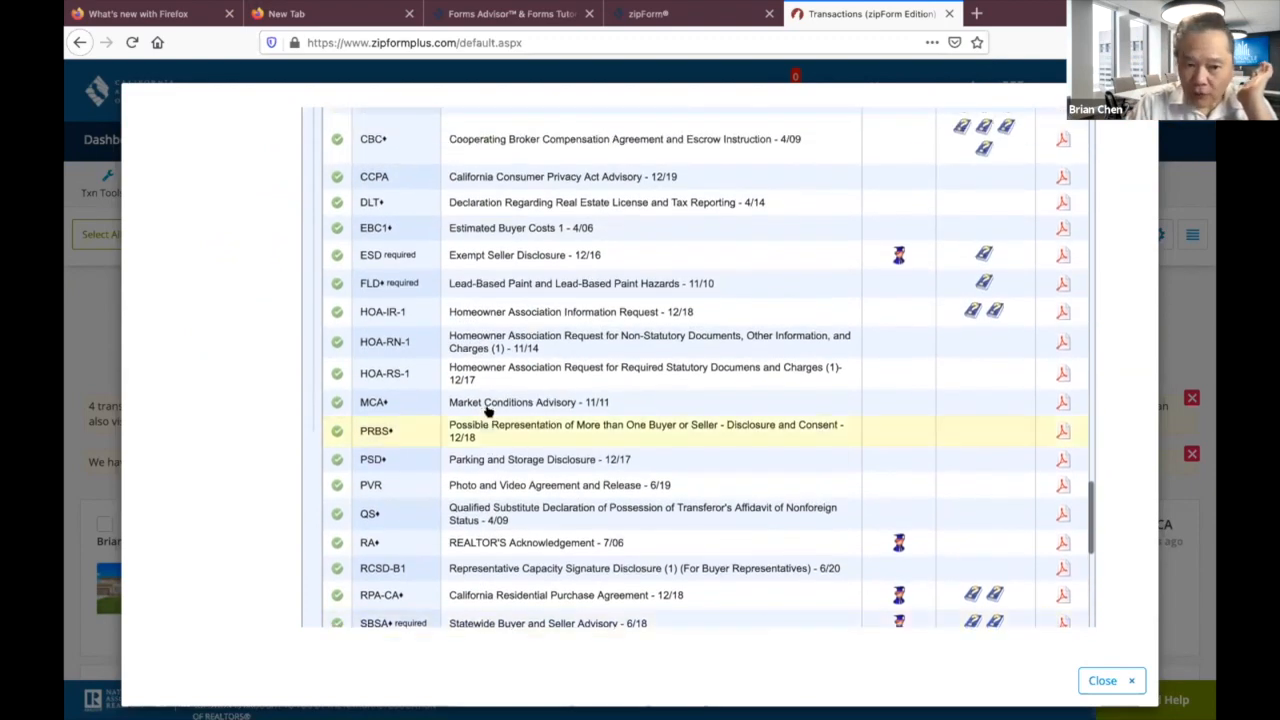
{"action": "scroll", "coordinate": [487, 410], "scroll_direction": "up", "scroll_amount": 2}
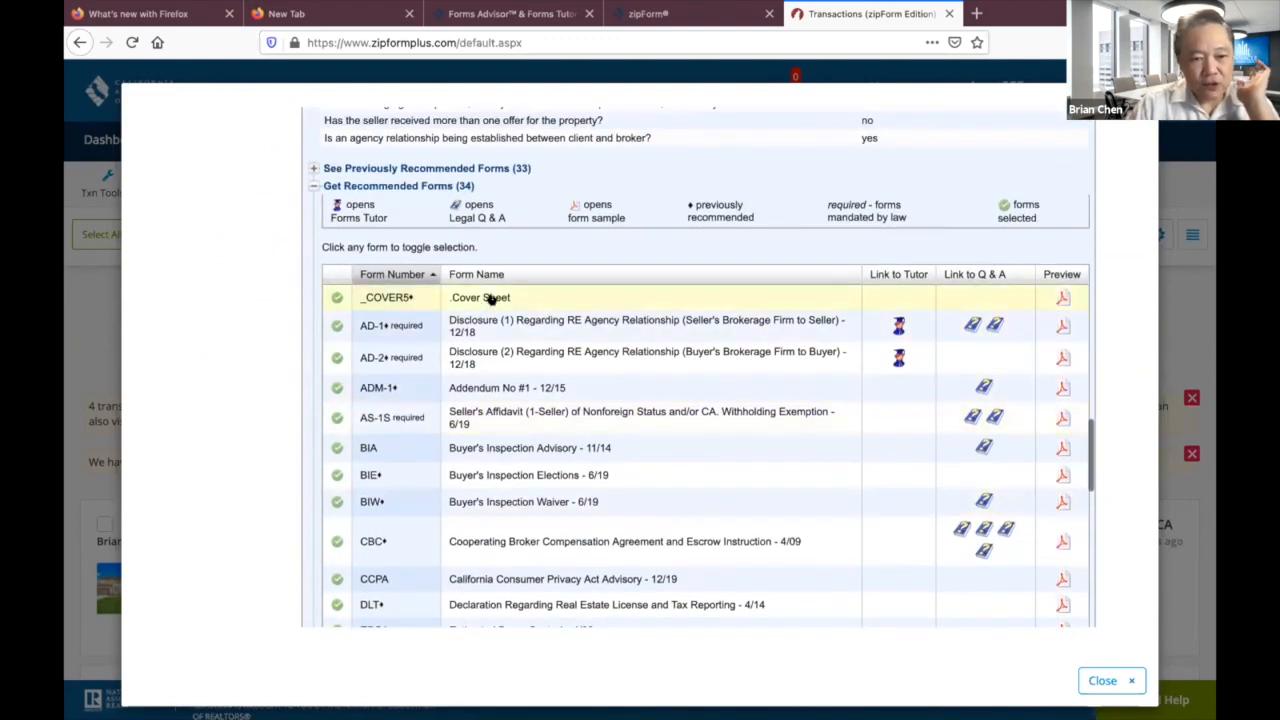
{"action": "scroll", "coordinate": [491, 300], "scroll_direction": "down", "scroll_amount": 6}
{"action": "scroll", "coordinate": [491, 311], "scroll_direction": "down", "scroll_amount": 1}
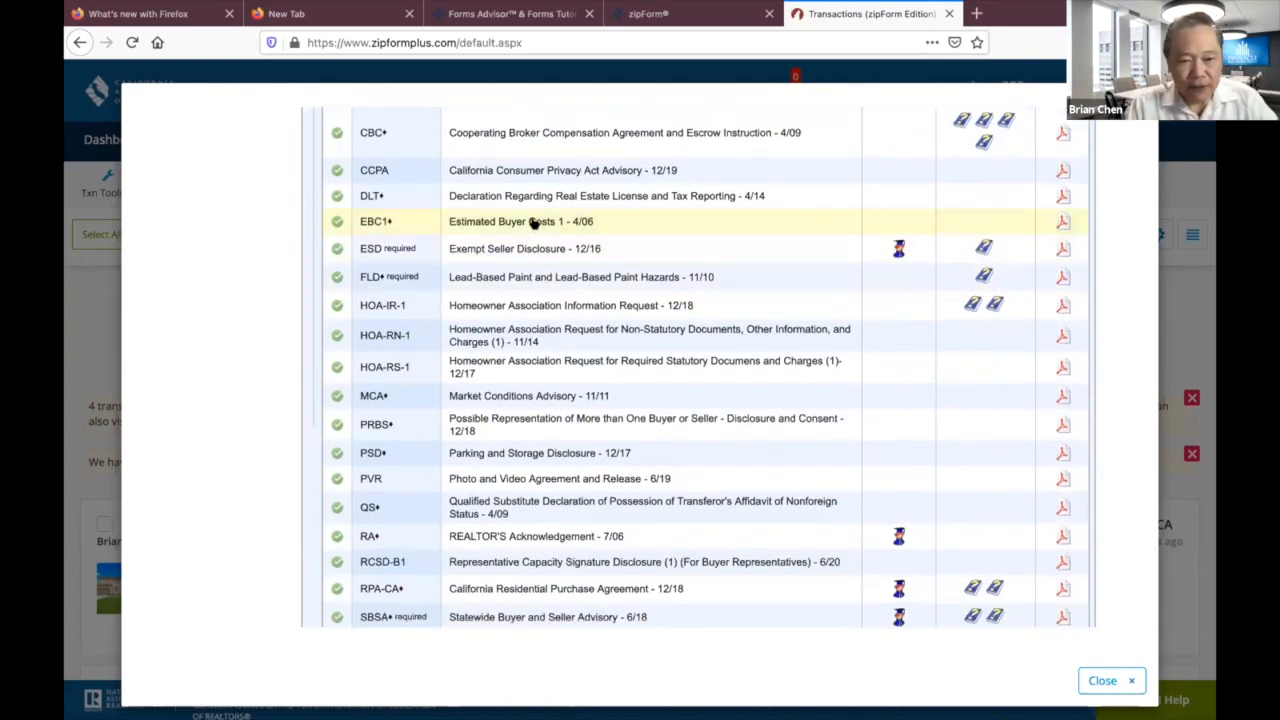
{"action": "scroll", "coordinate": [586, 417], "scroll_direction": "down", "scroll_amount": 2}
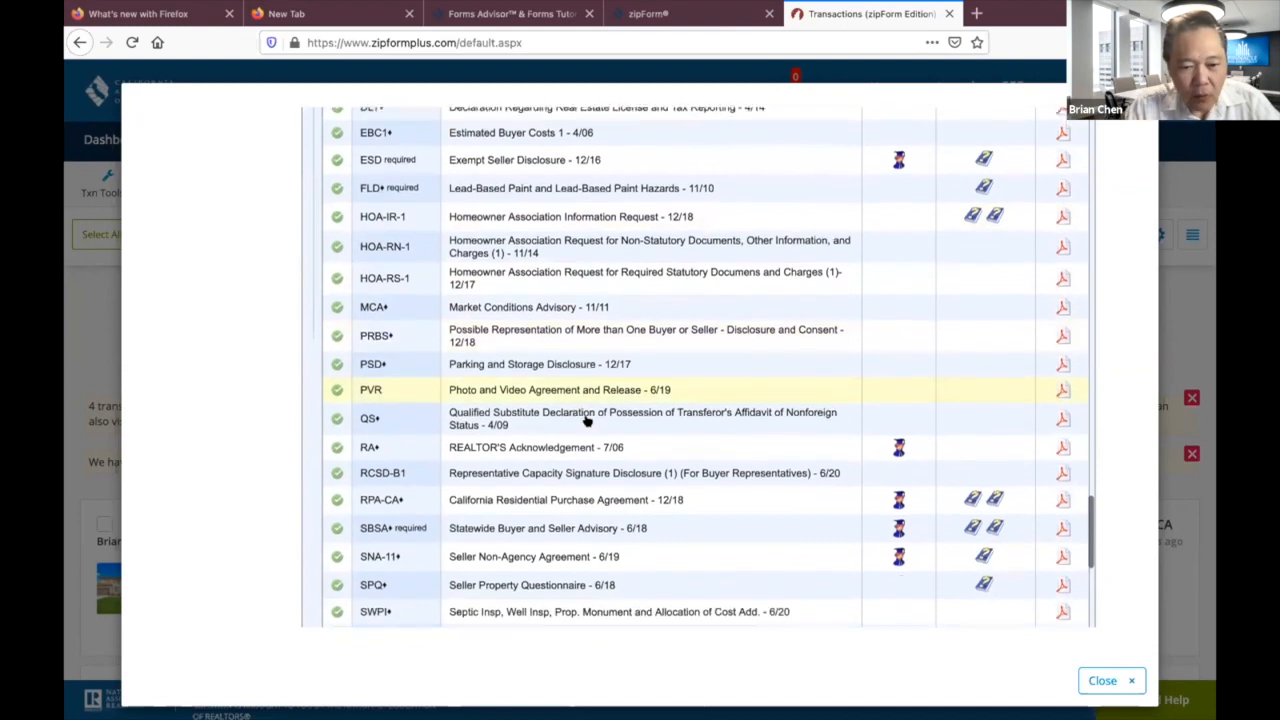
{"action": "scroll", "coordinate": [586, 420], "scroll_direction": "down", "scroll_amount": 5}
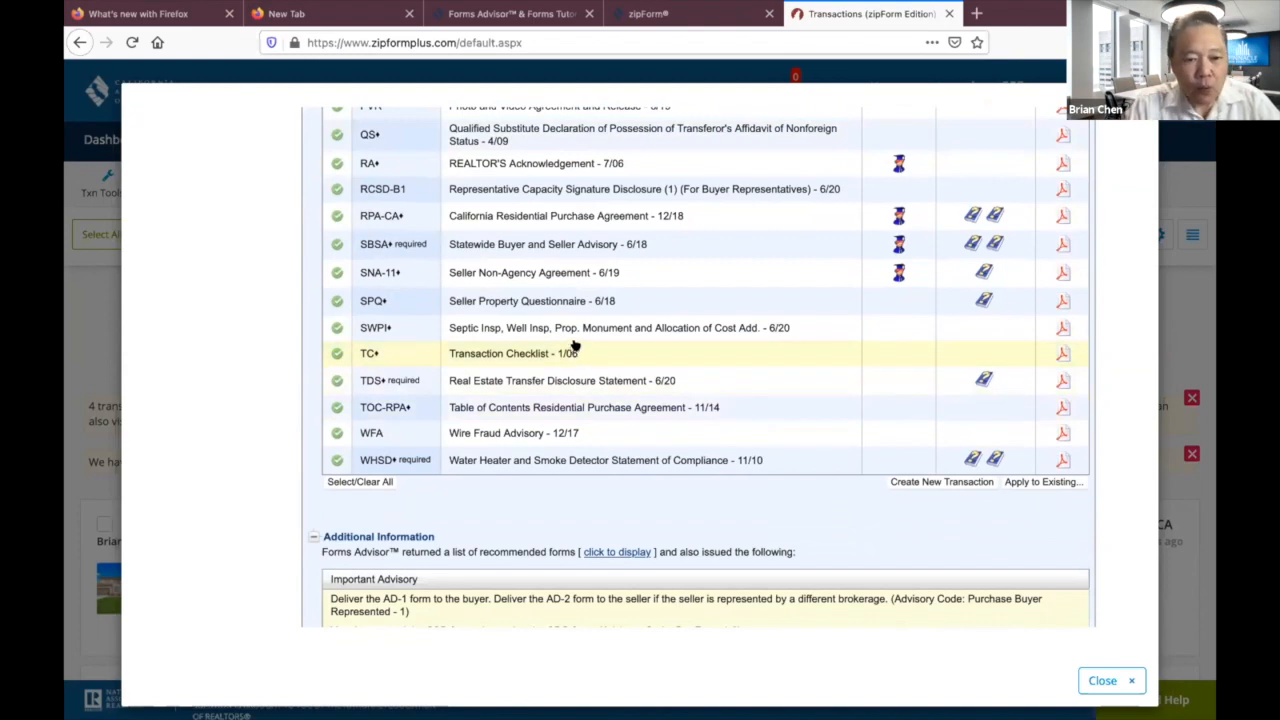
{"action": "scroll", "coordinate": [643, 317], "scroll_direction": "up", "scroll_amount": 10}
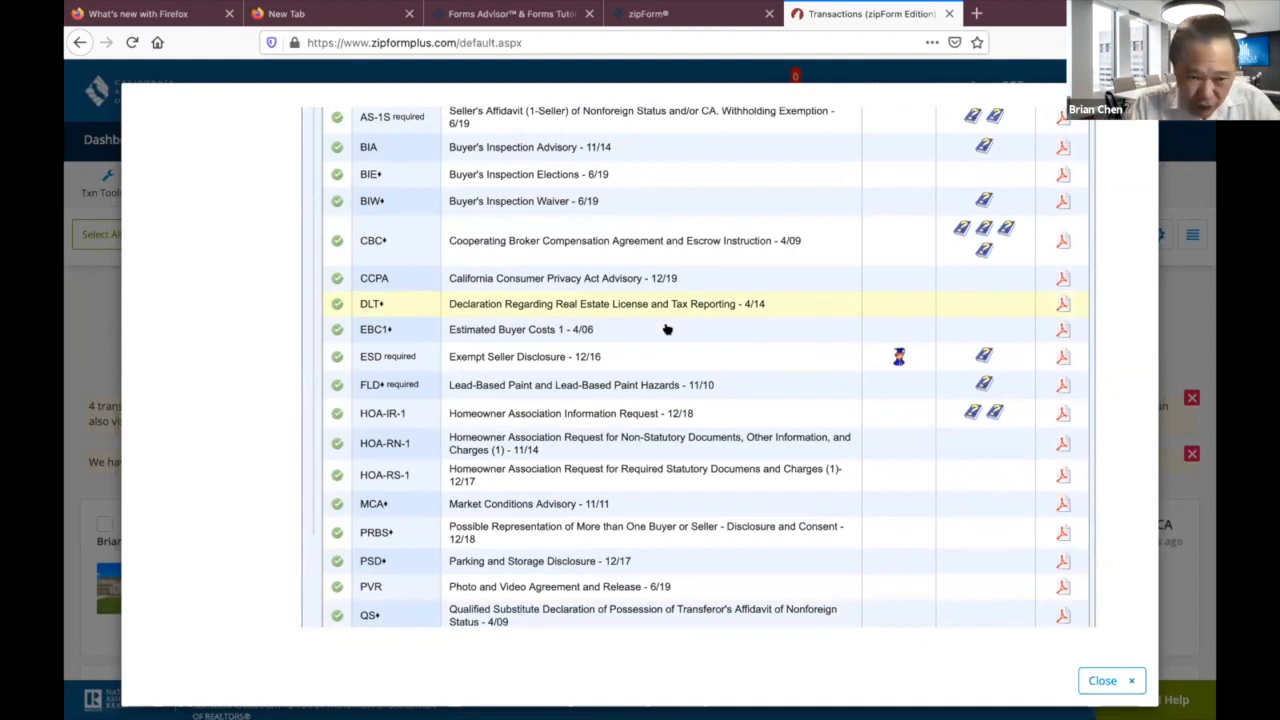
{"action": "scroll", "coordinate": [632, 373], "scroll_direction": "up", "scroll_amount": 4}
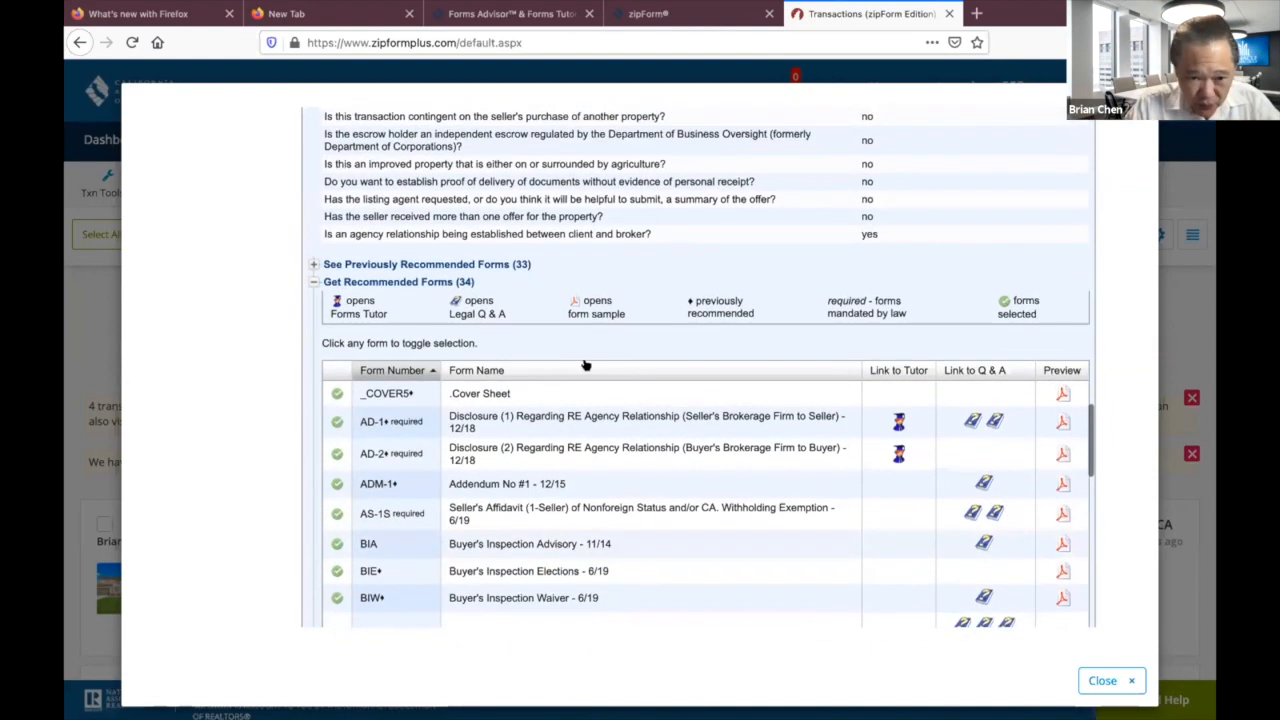
{"action": "scroll", "coordinate": [590, 450], "scroll_direction": "down", "scroll_amount": 5}
{"action": "scroll", "coordinate": [595, 452], "scroll_direction": "down", "scroll_amount": 10}
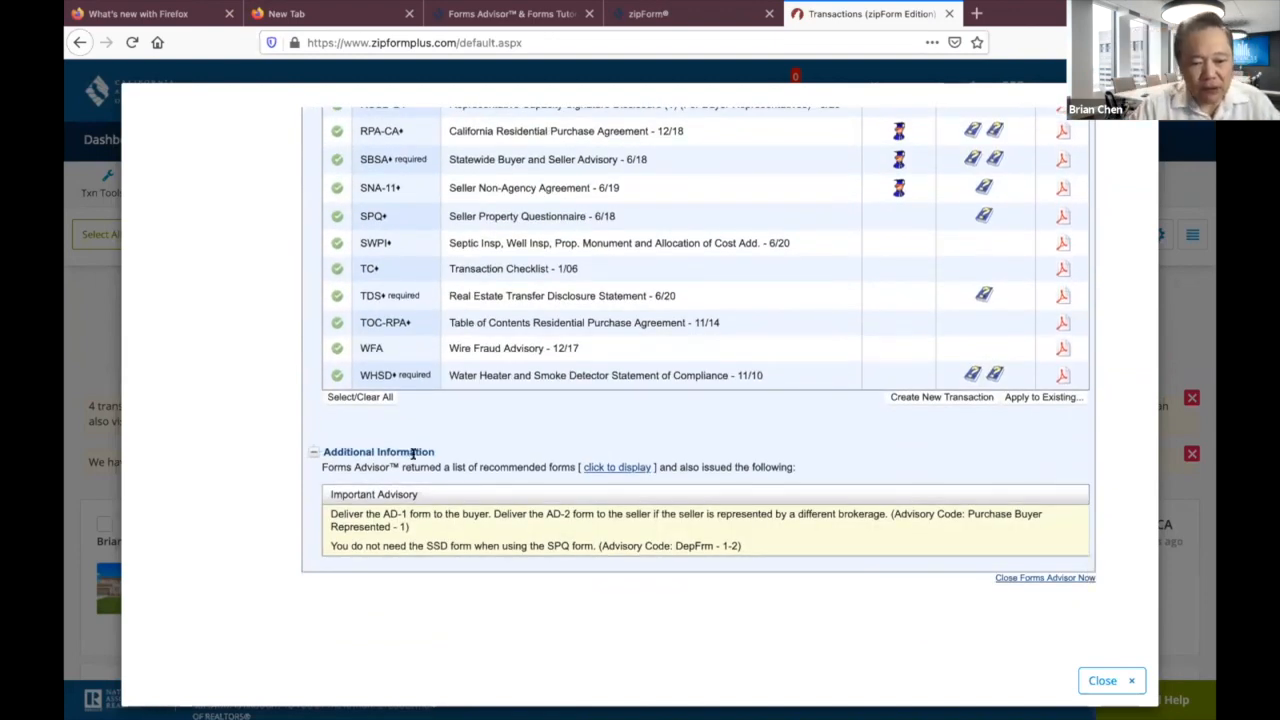
{"action": "scroll", "coordinate": [540, 455], "scroll_direction": "up", "scroll_amount": 15}
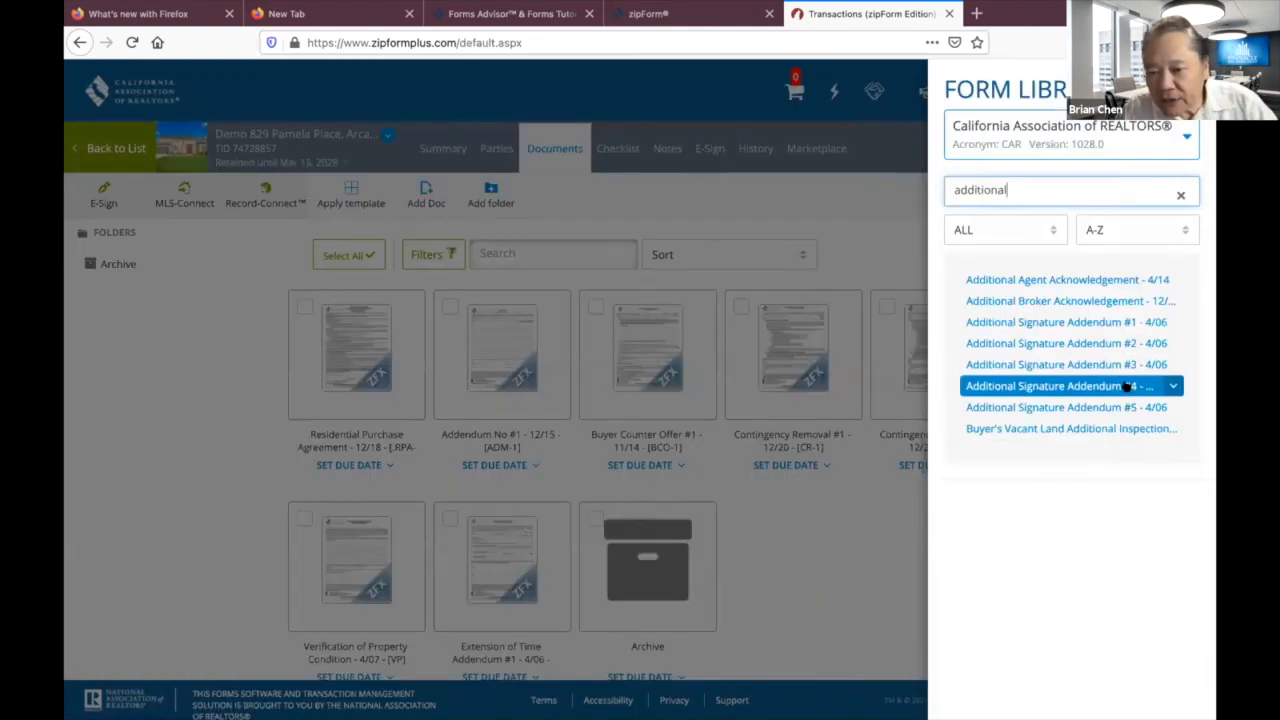
Add Additional Signature Addendum #1 - 4/06 from the Form Library, then close the library.
{"action": "left_click", "coordinate": [1020, 323]}
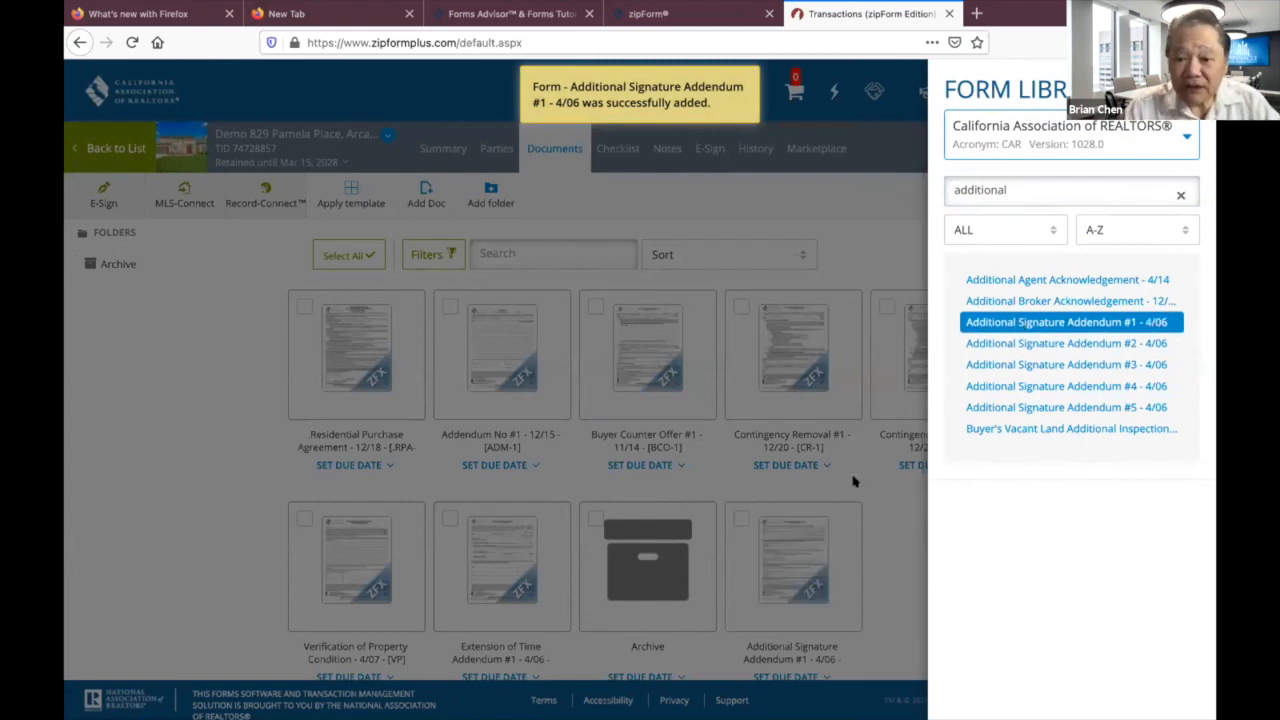
{"action": "left_click", "coordinate": [814, 514]}
Open the addendum, tick Buyer for the first signatory, and enter the buyer's printed name.
{"action": "left_click", "coordinate": [795, 513]}
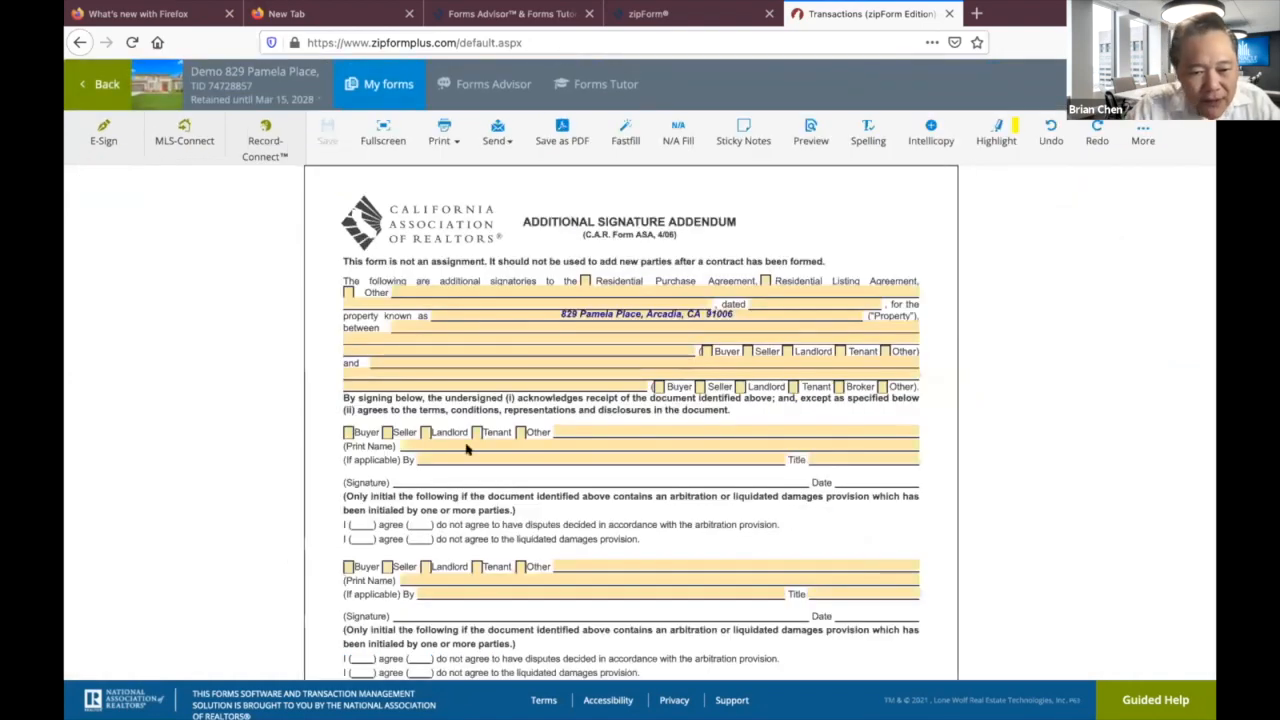
{"action": "left_click", "coordinate": [346, 432]}
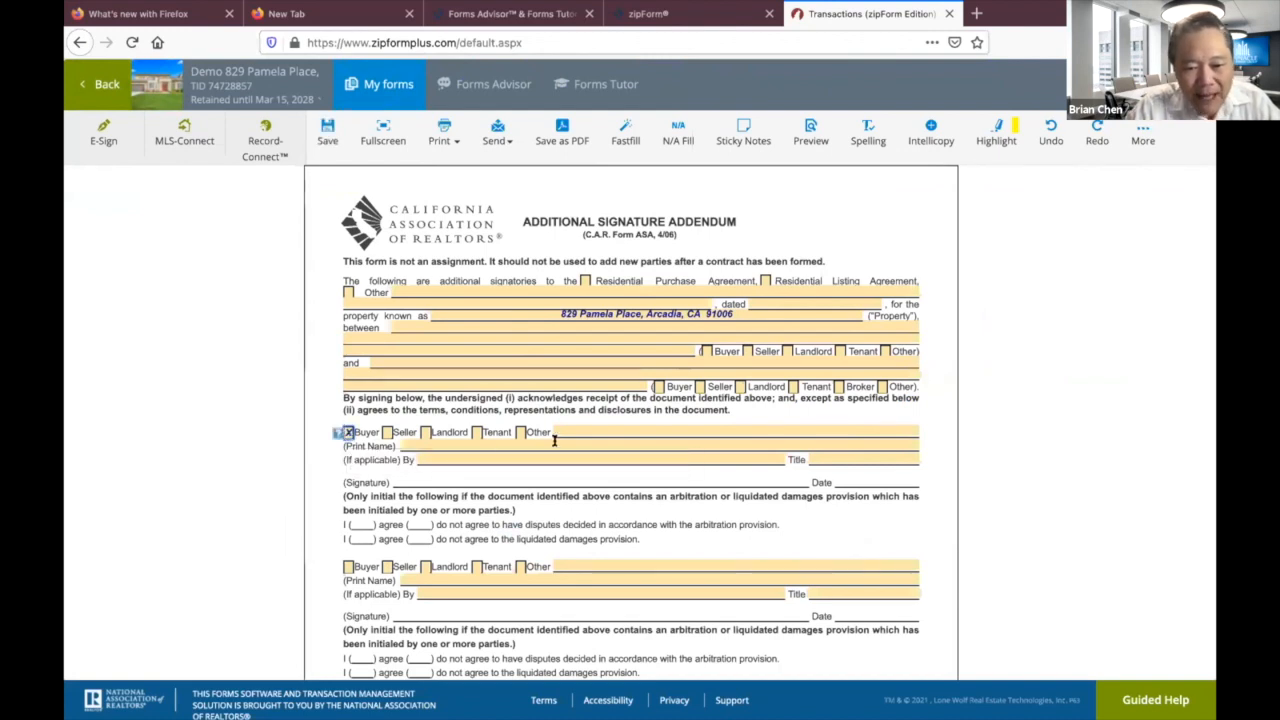
{"action": "left_click", "coordinate": [482, 441]}
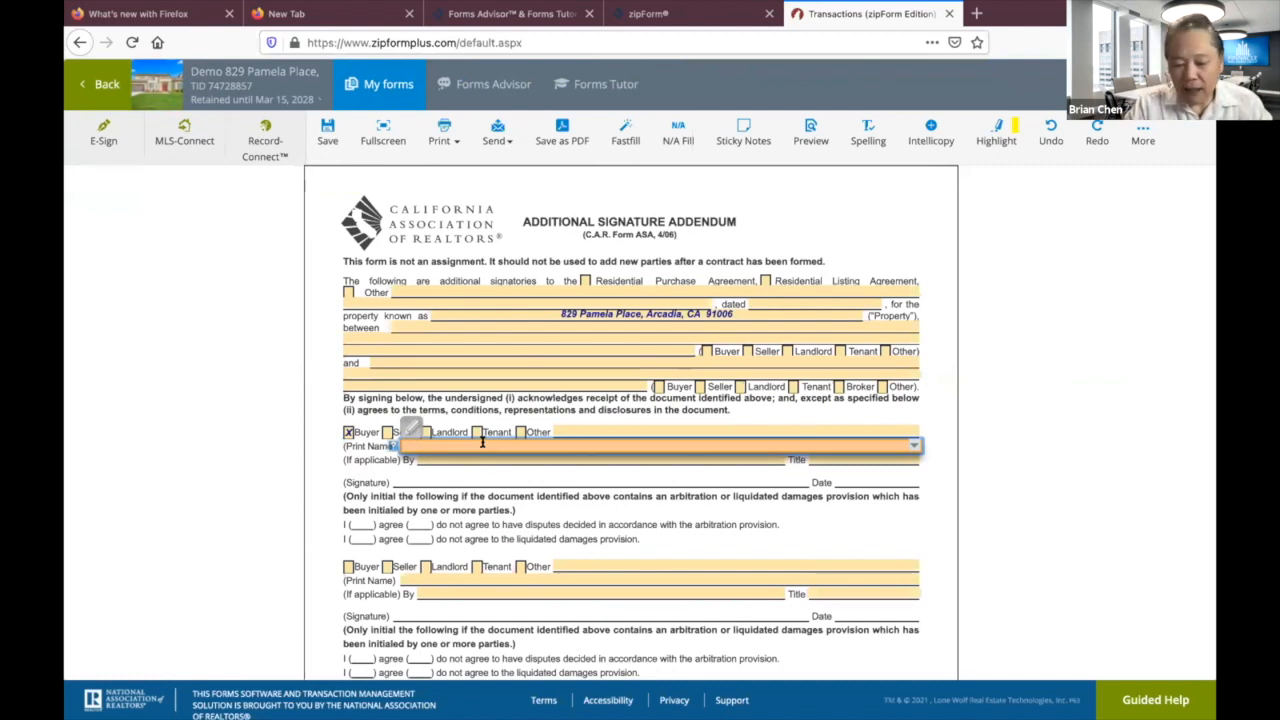
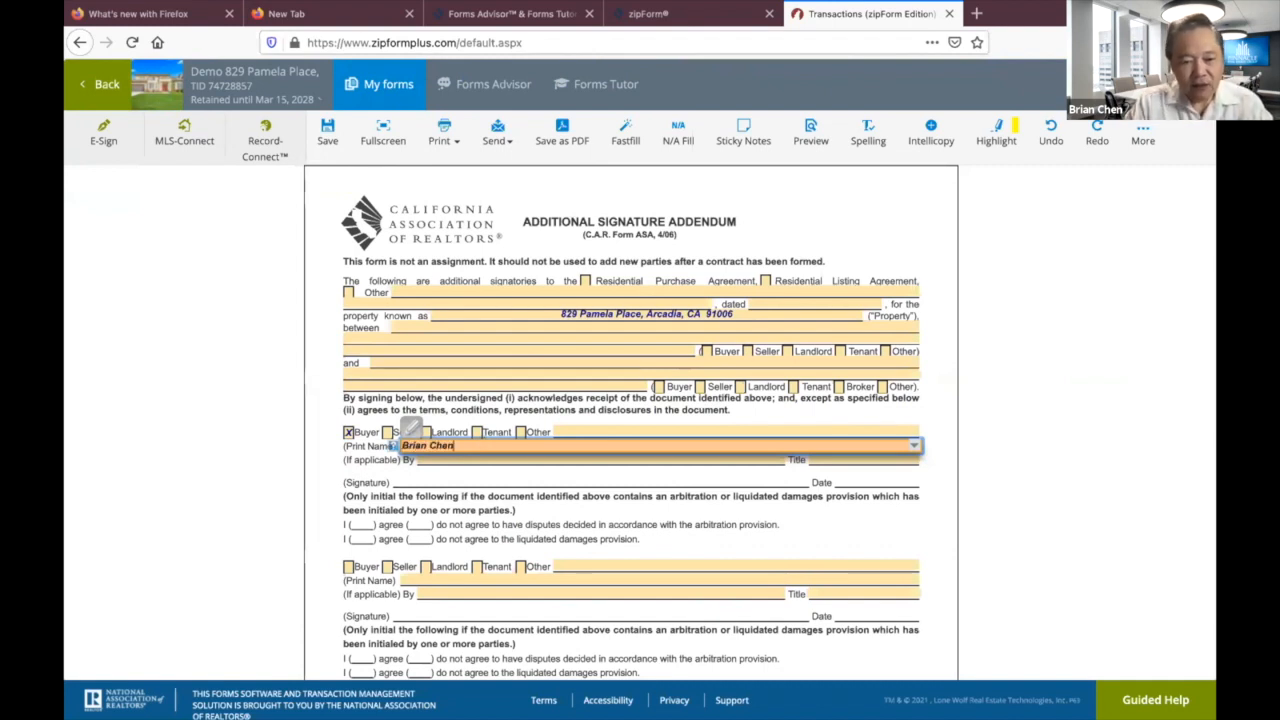
{"action": "left_click", "coordinate": [432, 487]}
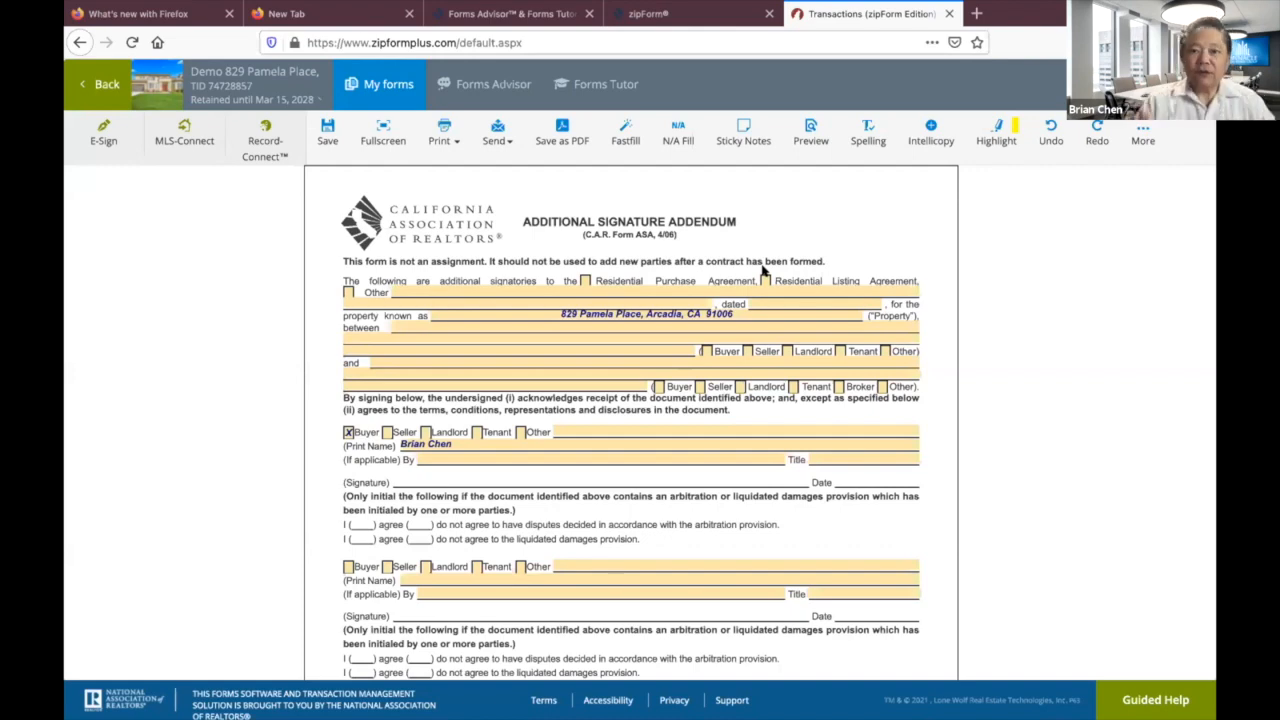
In the Residential Purchase Agreement, check Other under Addenda and enter 'Additional Signature Addendum'.
{"action": "left_click", "coordinate": [104, 86]}
{"action": "left_click", "coordinate": [390, 403]}
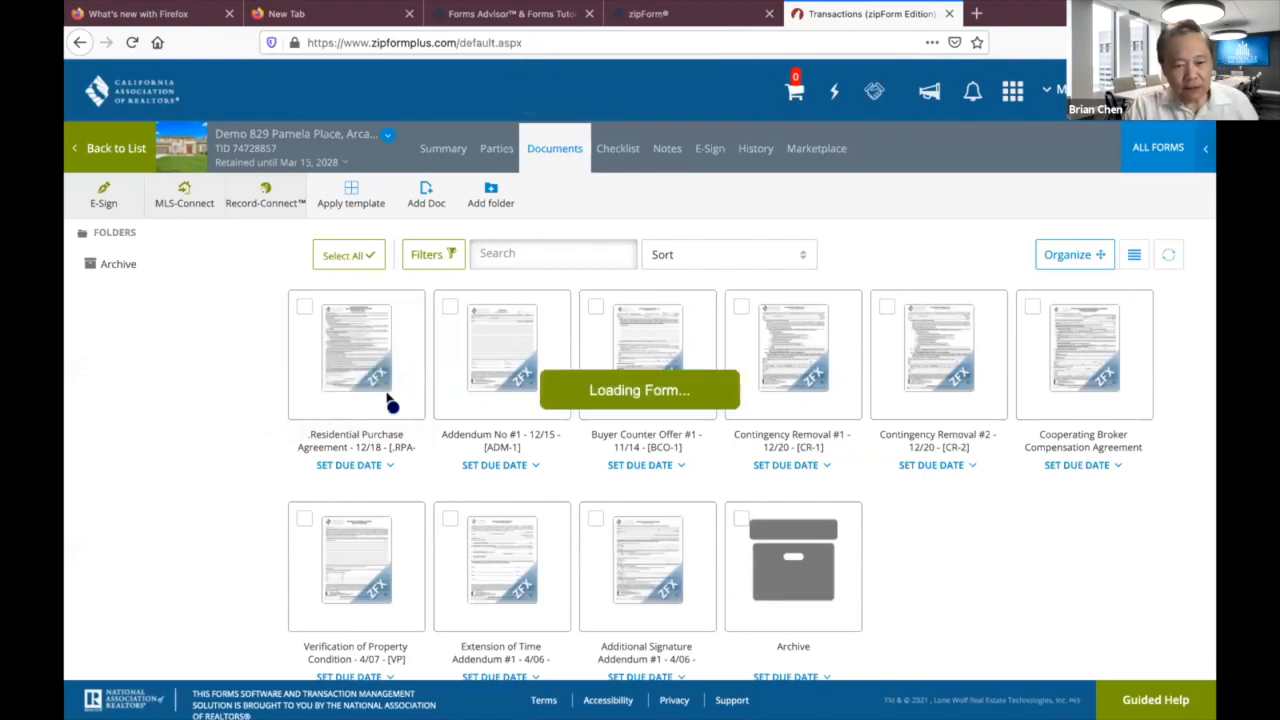
{"action": "scroll", "coordinate": [688, 413], "scroll_direction": "down", "scroll_amount": 20}
{"action": "scroll", "coordinate": [688, 413], "scroll_direction": "down", "scroll_amount": 15}
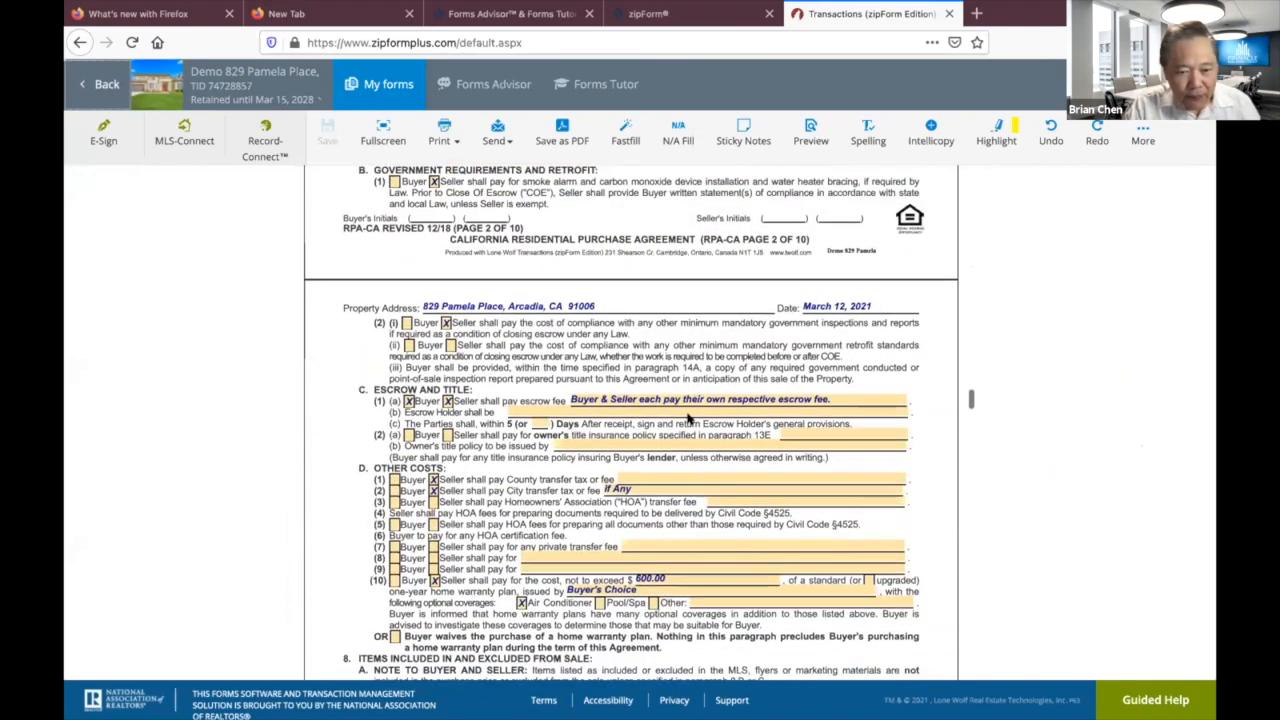
{"action": "scroll", "coordinate": [688, 420], "scroll_direction": "up", "scroll_amount": 5}
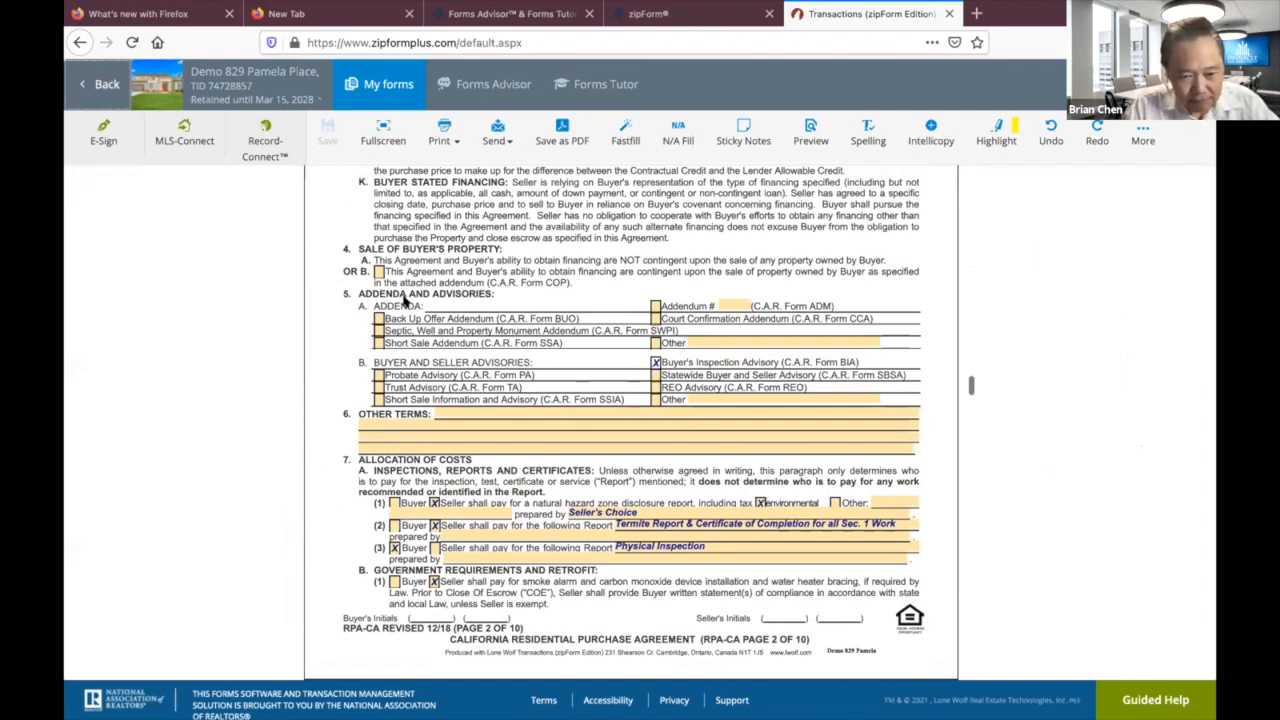
{"action": "left_click", "coordinate": [653, 343]}
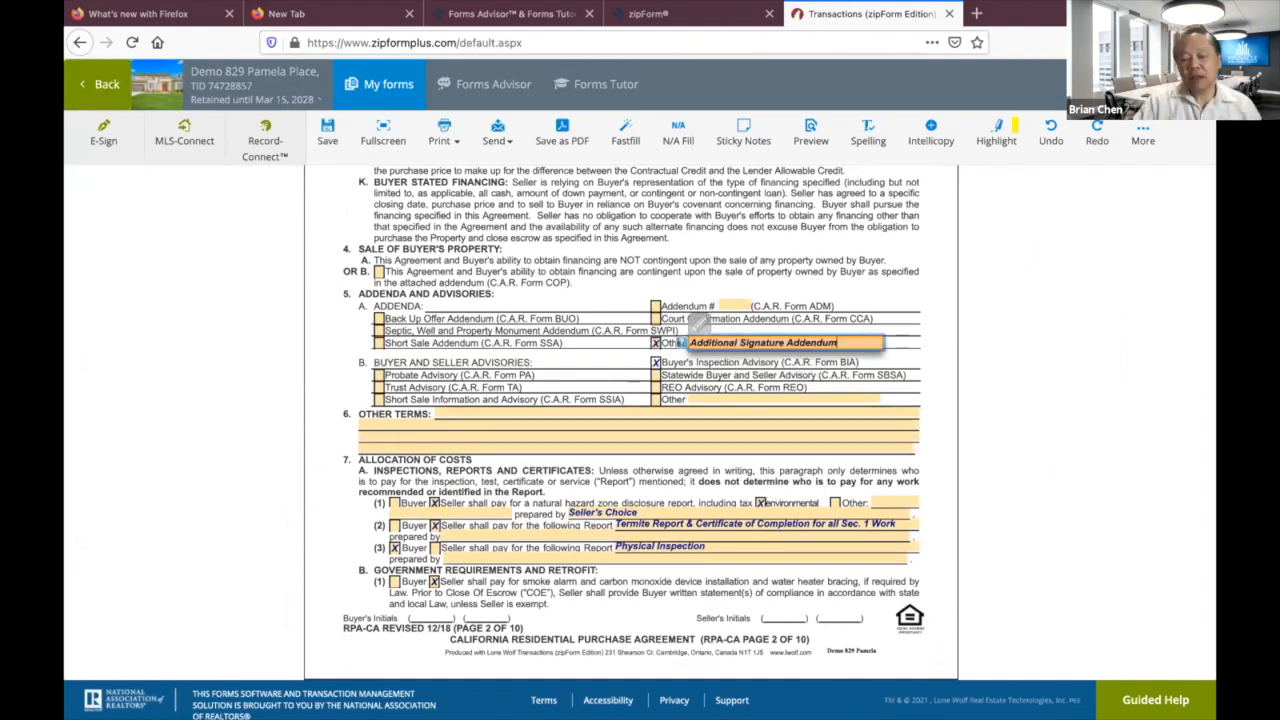
{"action": "left_click", "coordinate": [901, 367]}
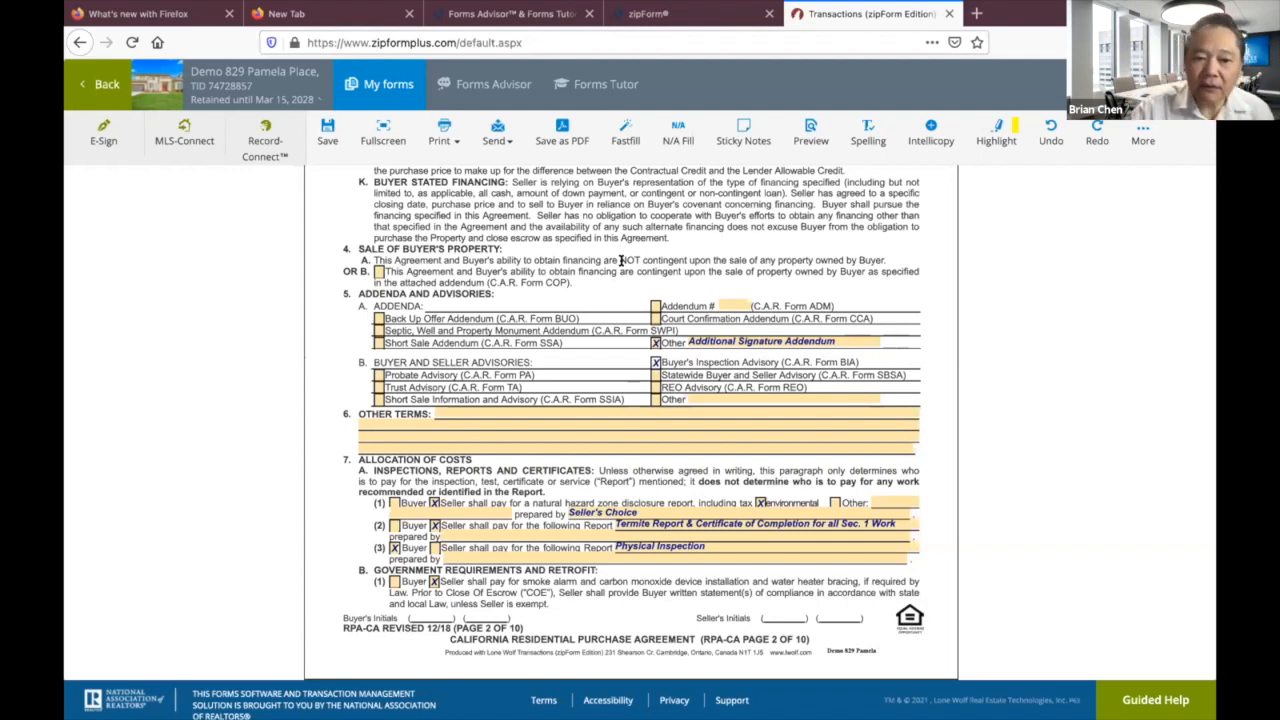
{"action": "scroll", "coordinate": [620, 260], "scroll_direction": "up", "scroll_amount": 10}
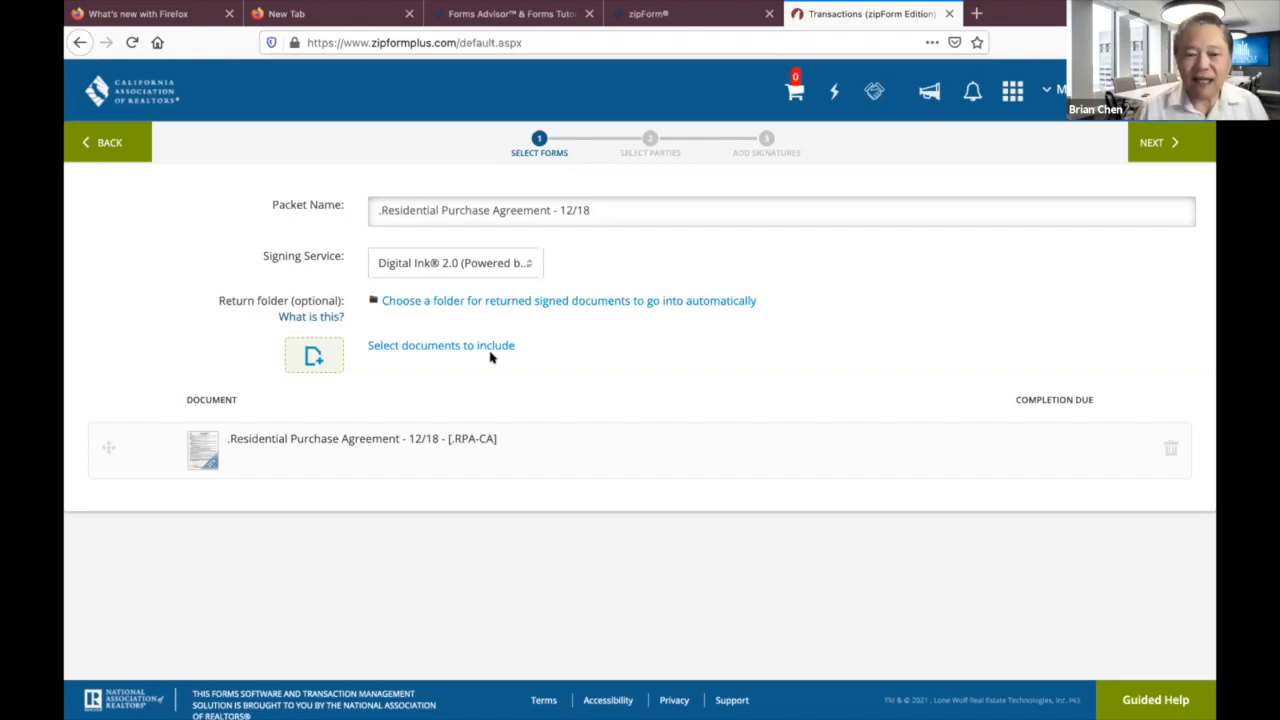
Add the Pinnacle Landlord Lease Rent Advisory from Downloads to the signing packet as an external document.
{"action": "left_click", "coordinate": [314, 357]}
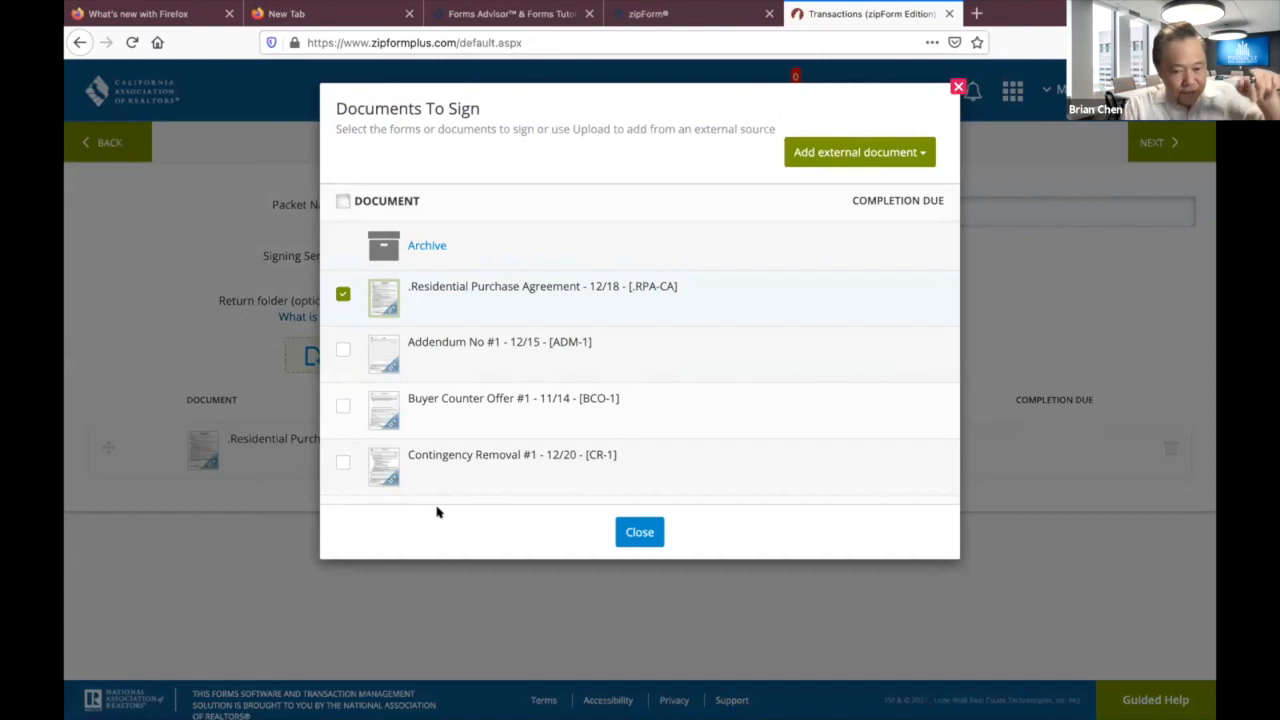
{"action": "left_click", "coordinate": [862, 157]}
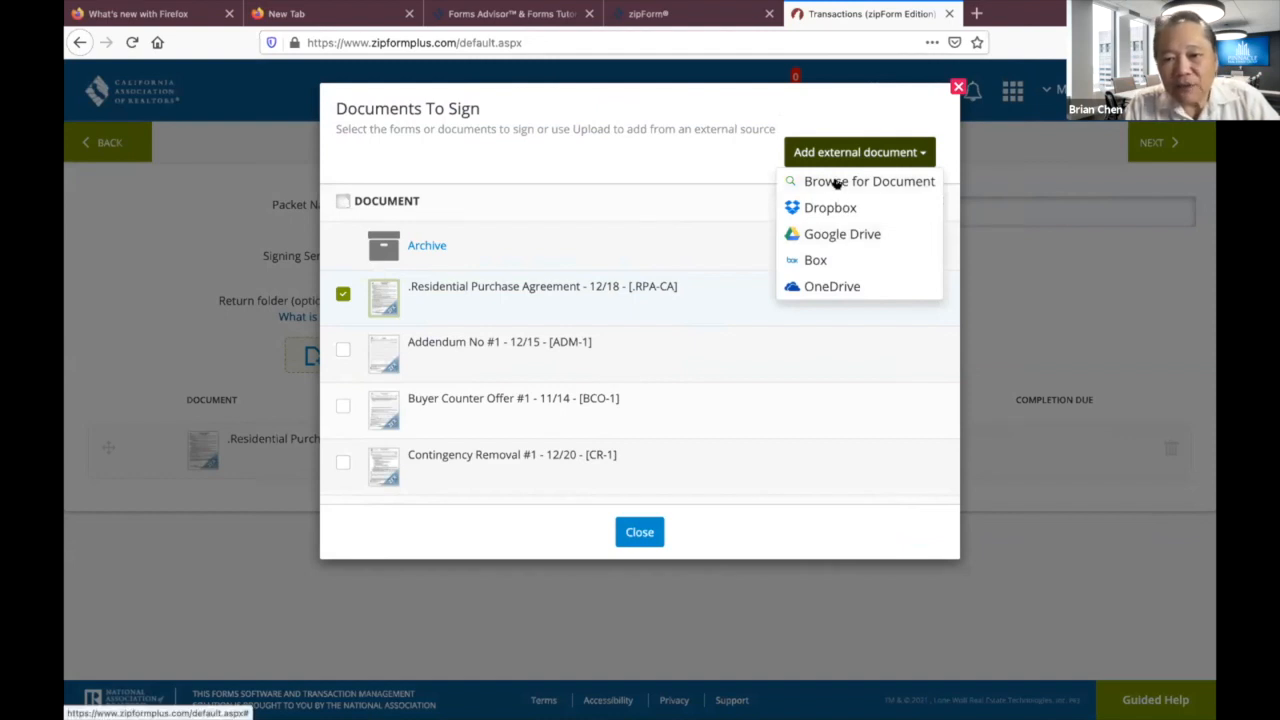
{"action": "left_click", "coordinate": [836, 182]}
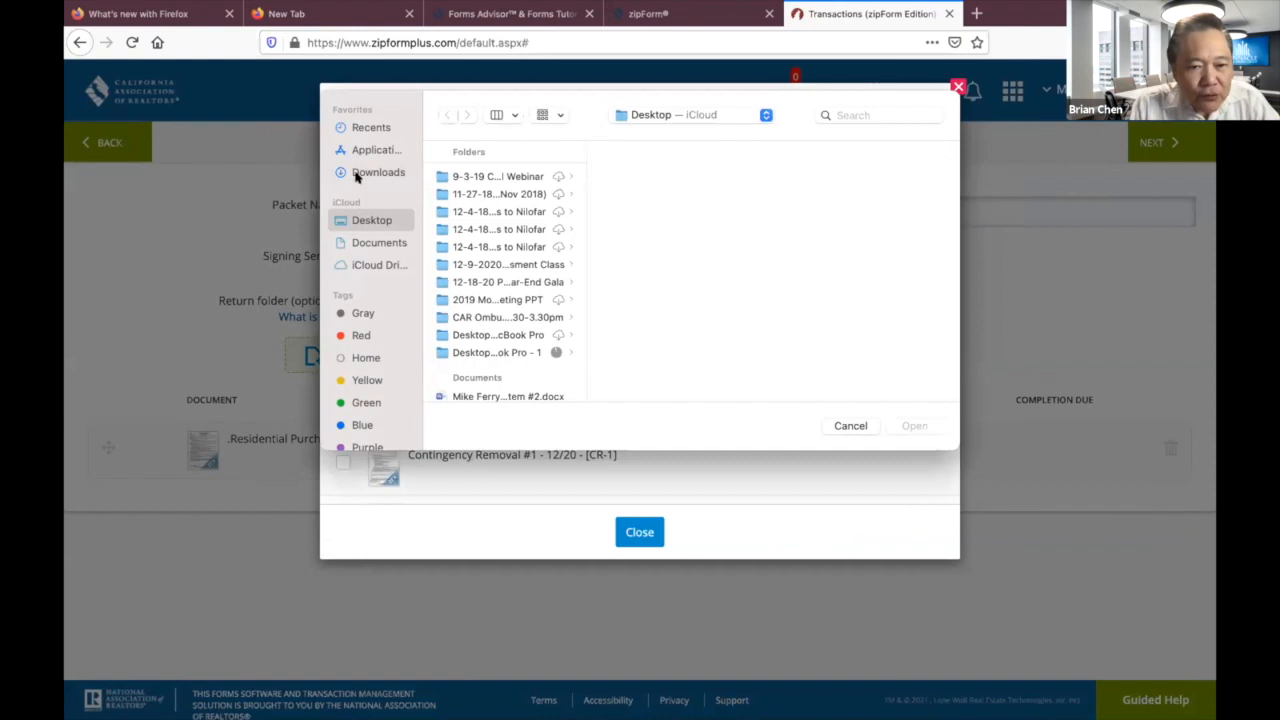
{"action": "left_click", "coordinate": [366, 173]}
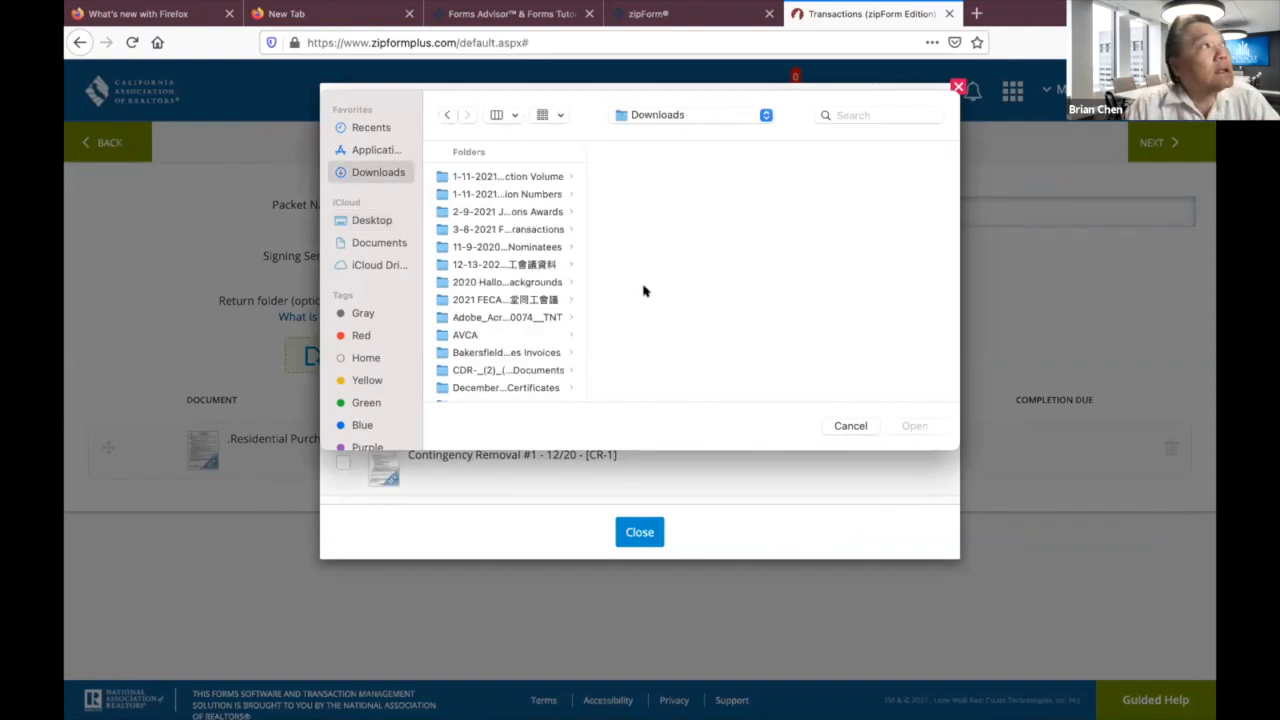
{"action": "scroll", "coordinate": [491, 364], "scroll_direction": "down", "scroll_amount": 10}
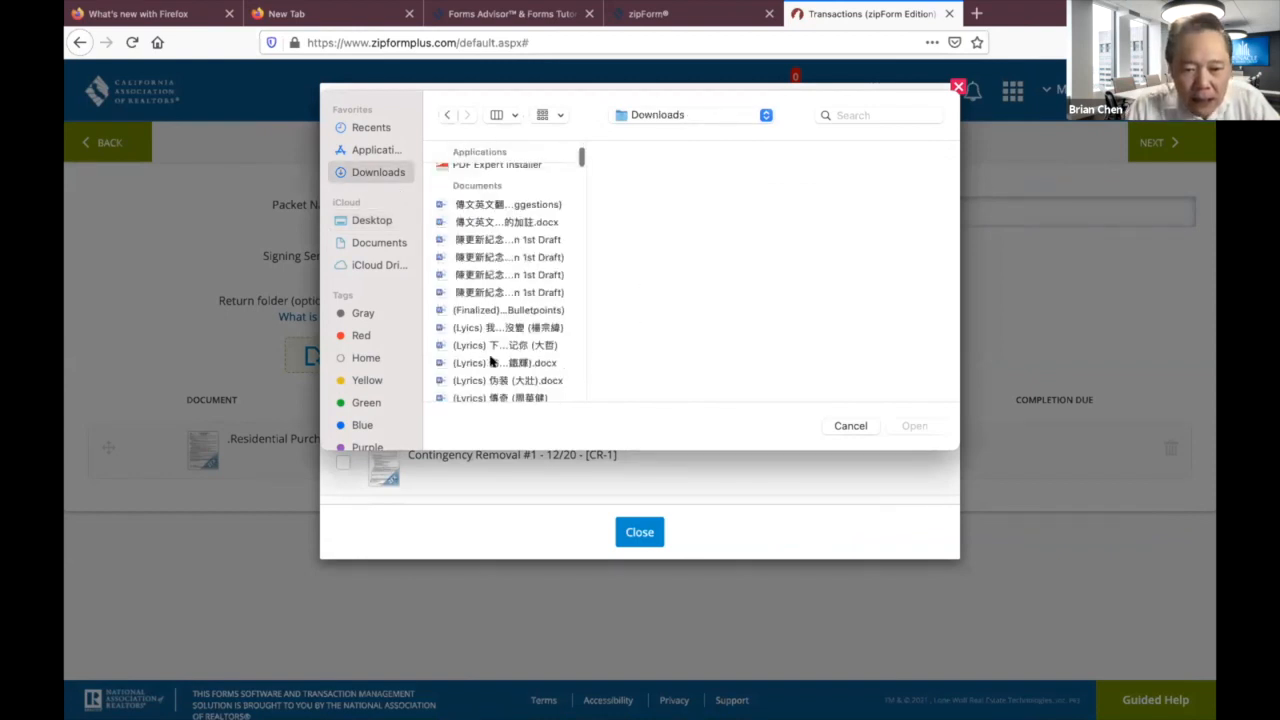
{"action": "scroll", "coordinate": [491, 362], "scroll_direction": "down", "scroll_amount": 10}
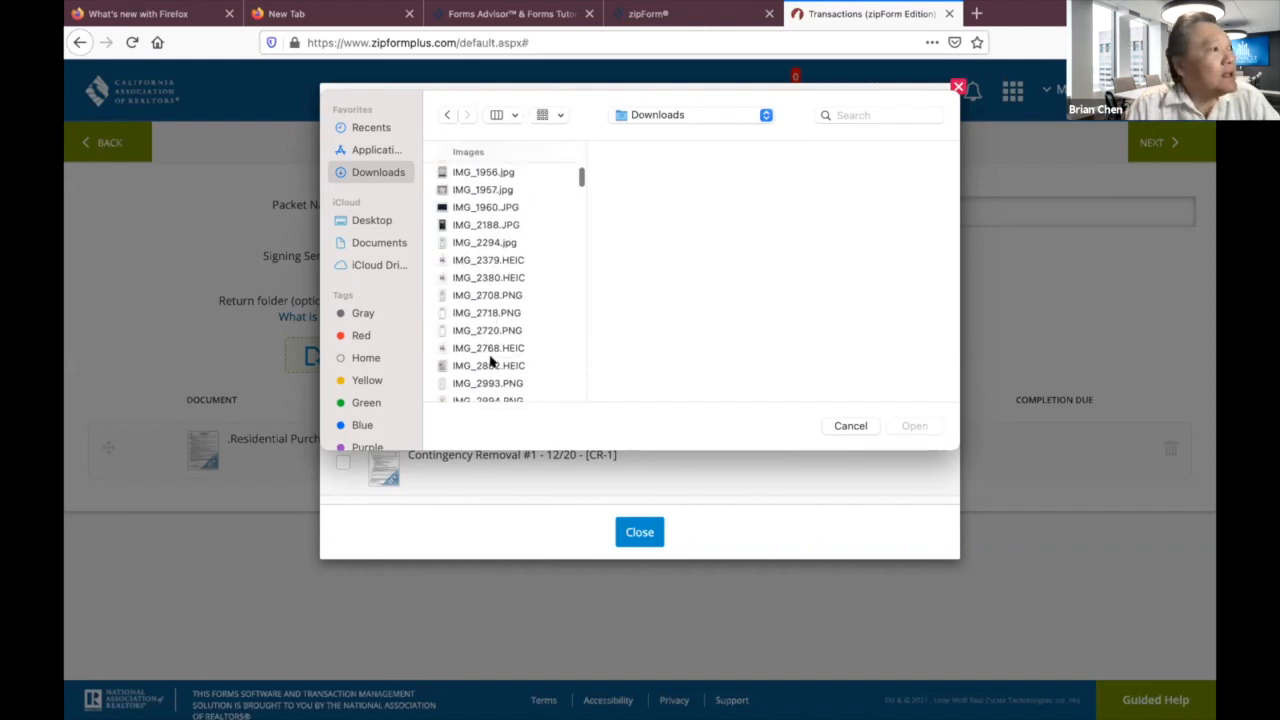
{"action": "left_click", "coordinate": [642, 534]}
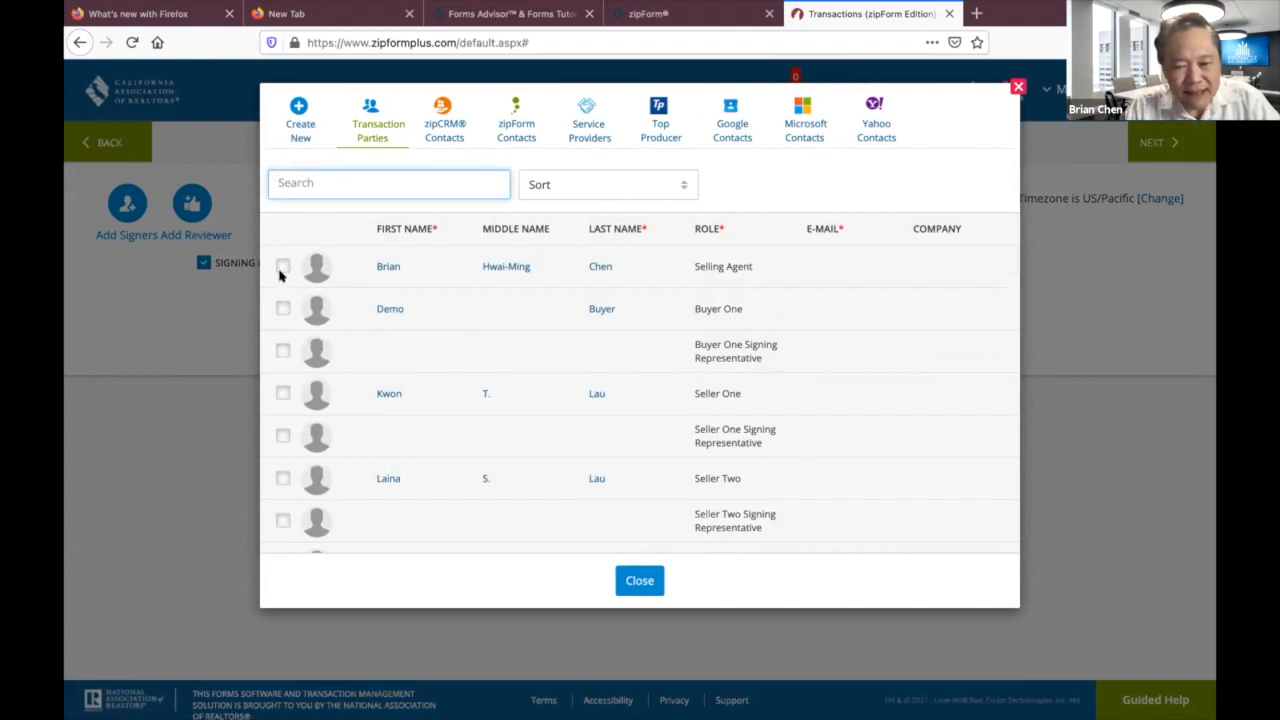
Add the selling agent as a signer using the suggested e-mail address.
{"action": "left_click", "coordinate": [282, 270]}
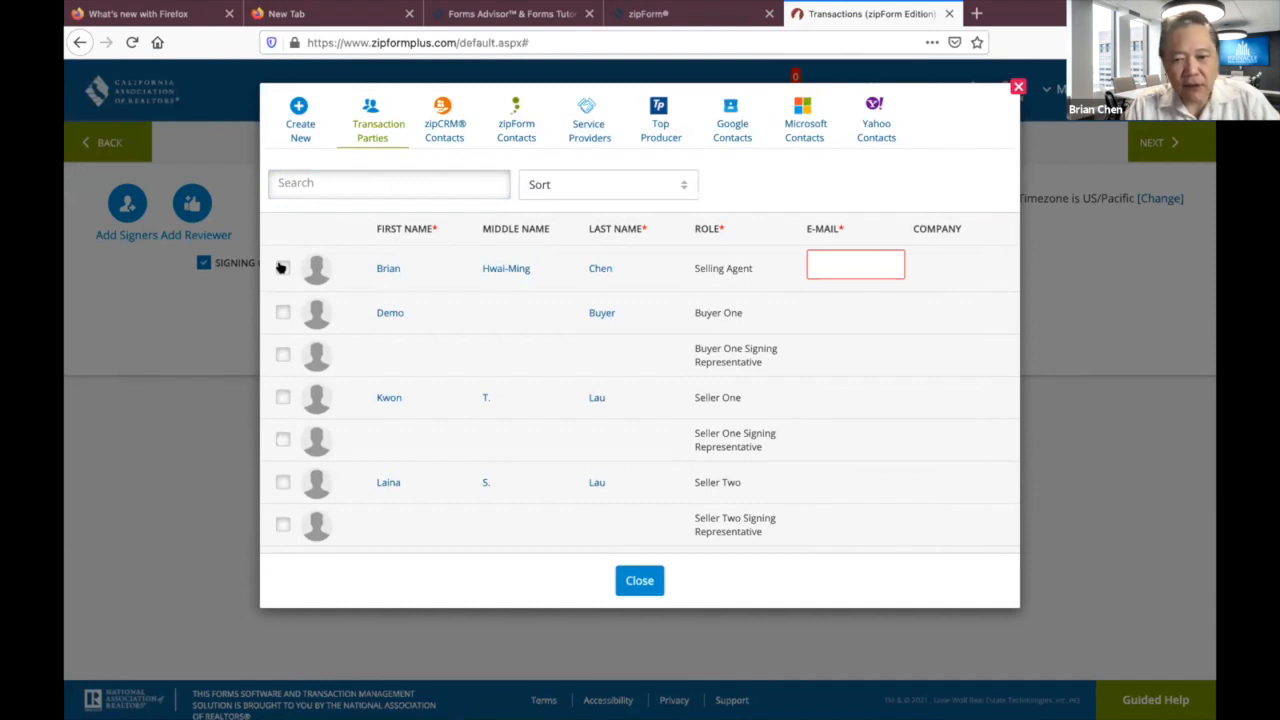
{"action": "left_click", "coordinate": [850, 262]}
{"action": "key", "text": "ctrl+v"}
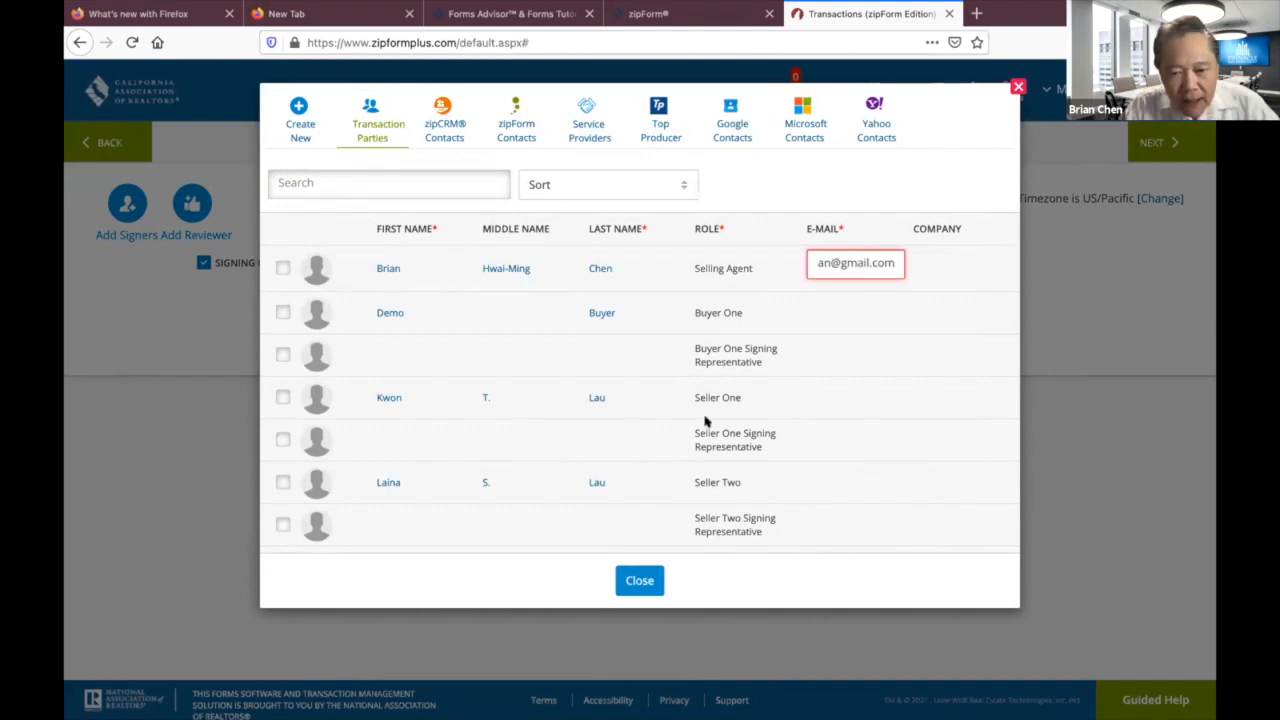
{"action": "left_click", "coordinate": [283, 268]}
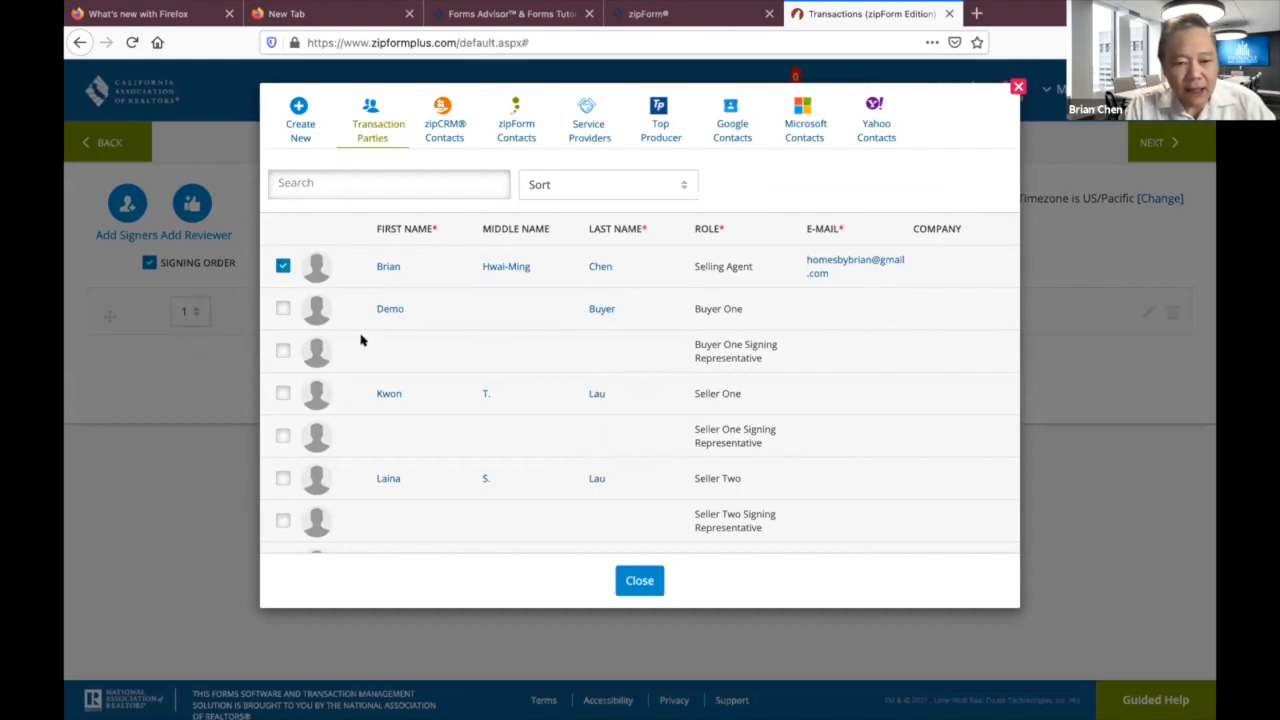
{"action": "left_click", "coordinate": [202, 398]}
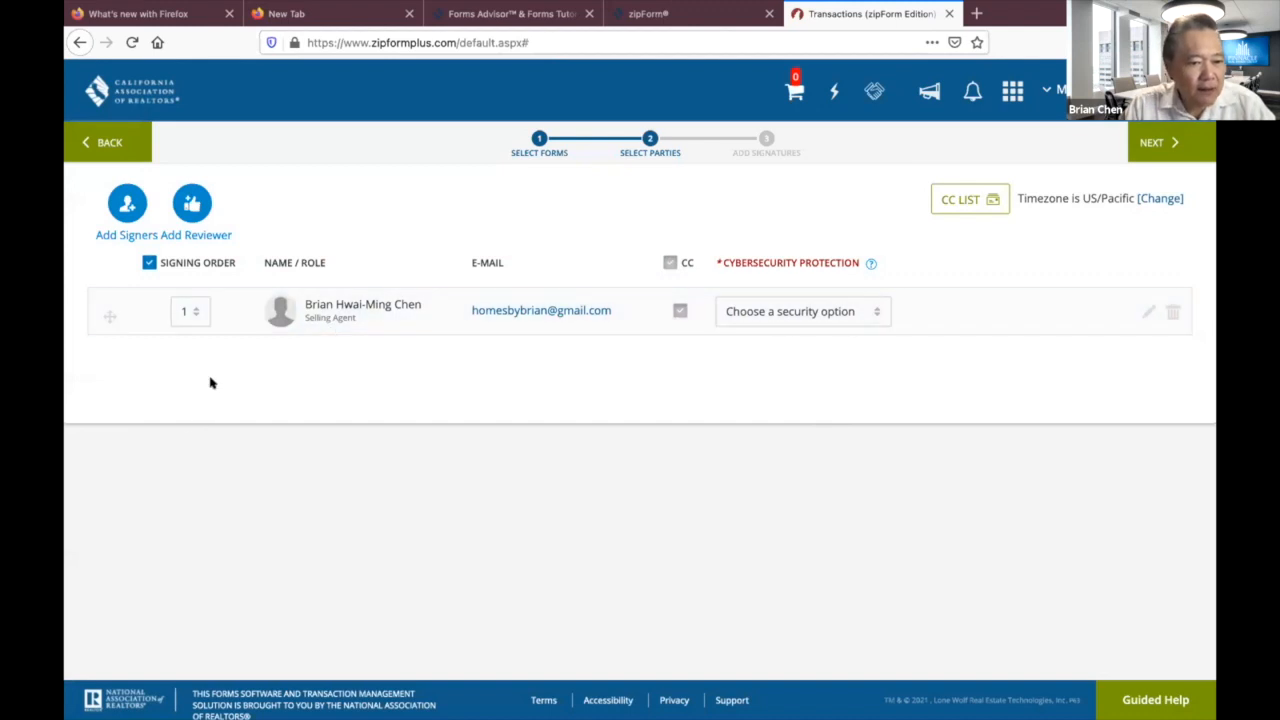
Add Demo Buyer as a second signer with their e-mail address, then continue to Authentisign's Design step.
{"action": "left_click", "coordinate": [127, 210]}
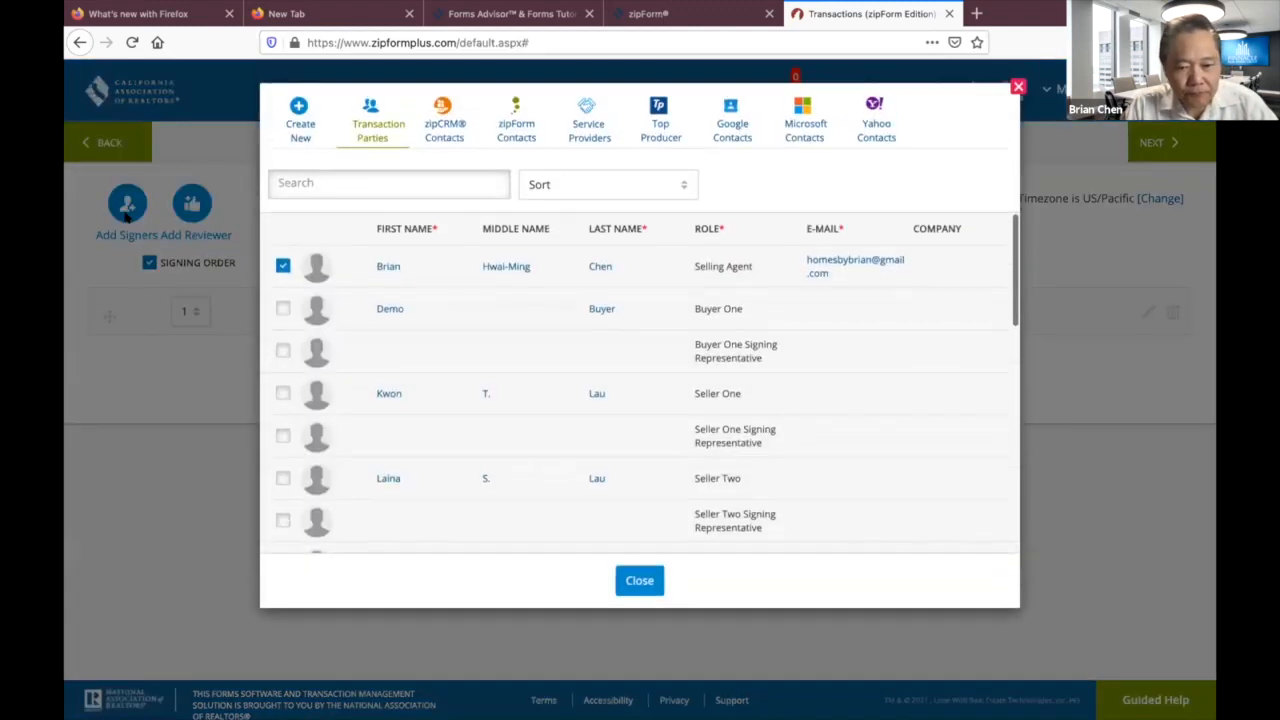
{"action": "left_click", "coordinate": [282, 309]}
{"action": "left_click", "coordinate": [851, 302]}
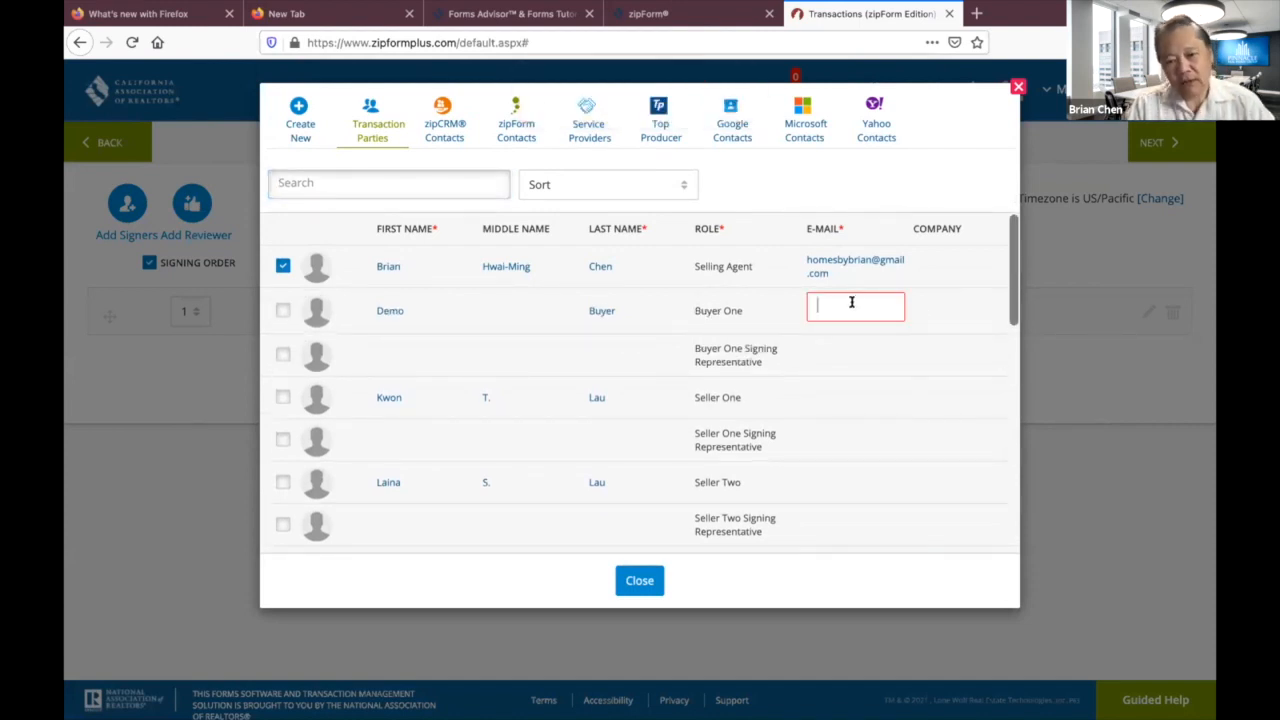
{"action": "left_click", "coordinate": [636, 585]}
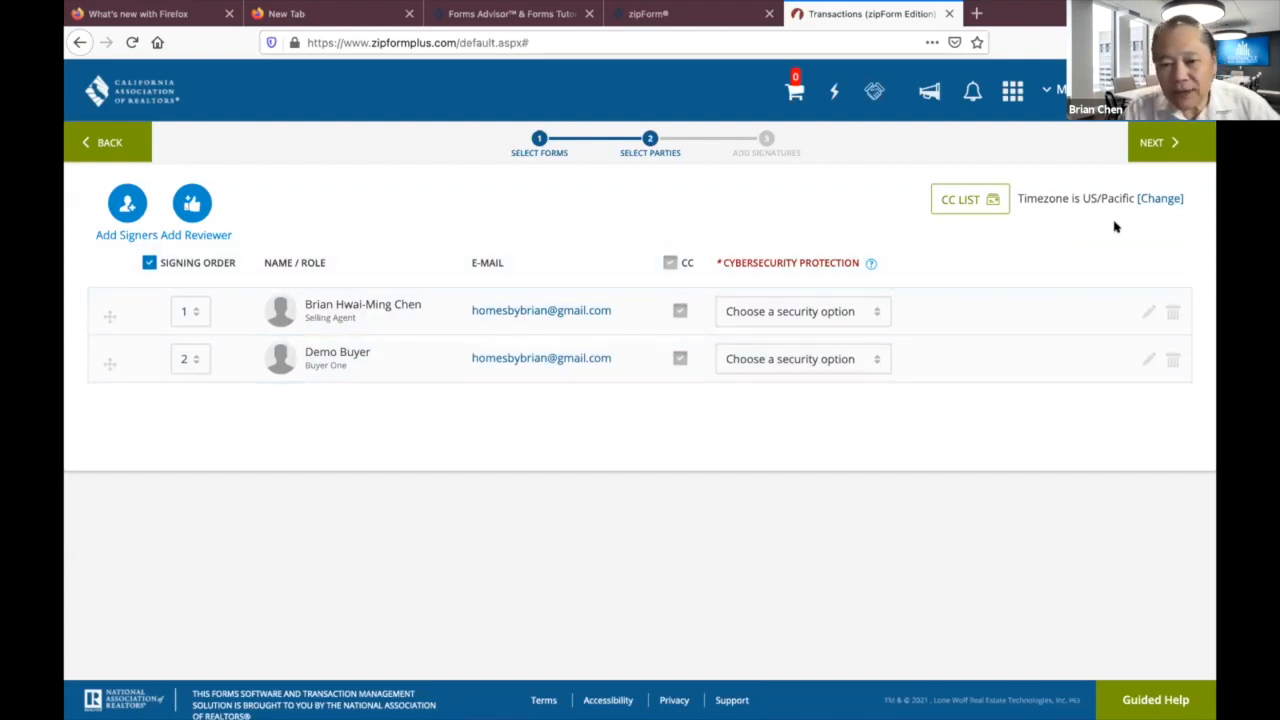
{"action": "left_click", "coordinate": [1151, 143]}
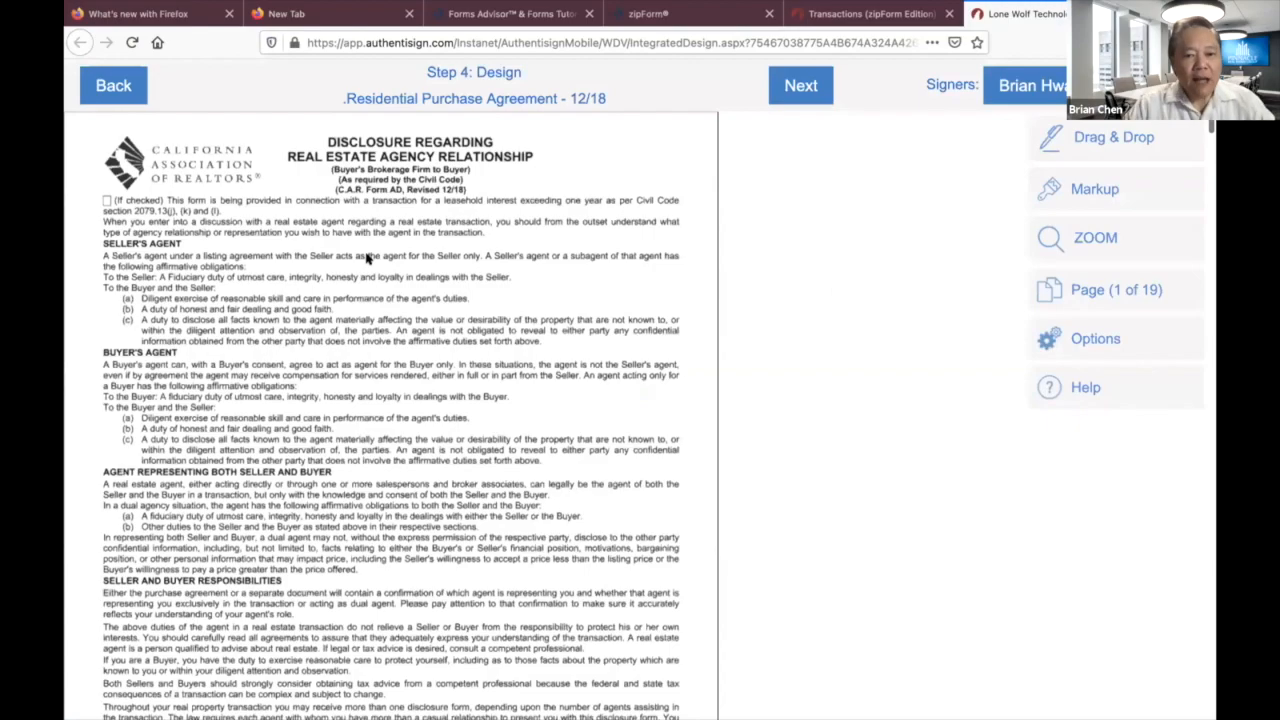
{"action": "scroll", "coordinate": [415, 335], "scroll_direction": "down", "scroll_amount": 10}
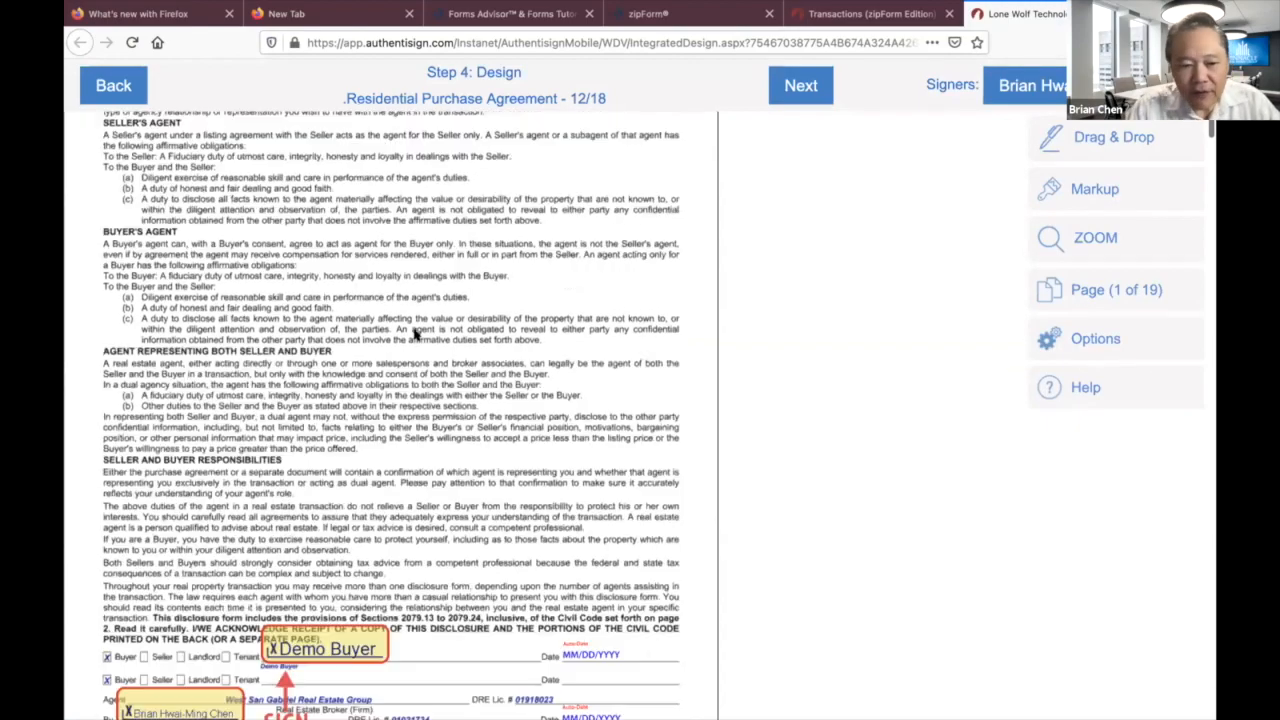
{"action": "scroll", "coordinate": [415, 335], "scroll_direction": "down", "scroll_amount": 11}
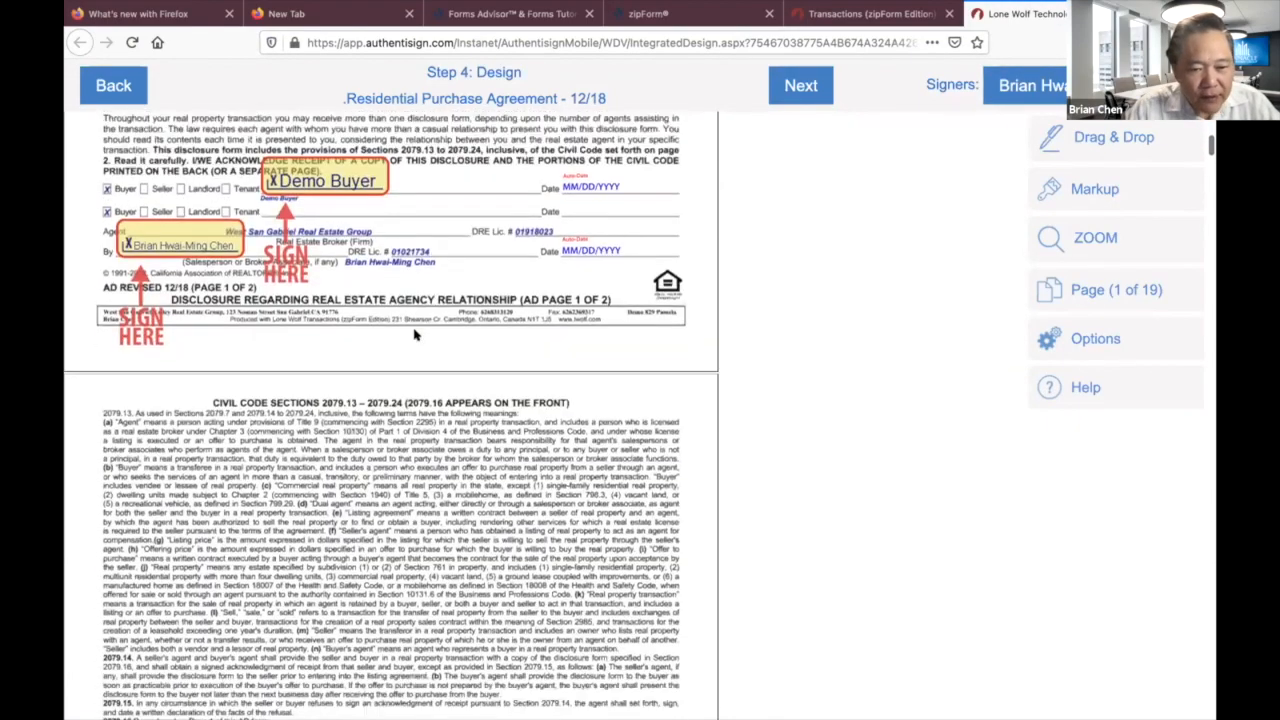
{"action": "scroll", "coordinate": [415, 335], "scroll_direction": "down", "scroll_amount": 20}
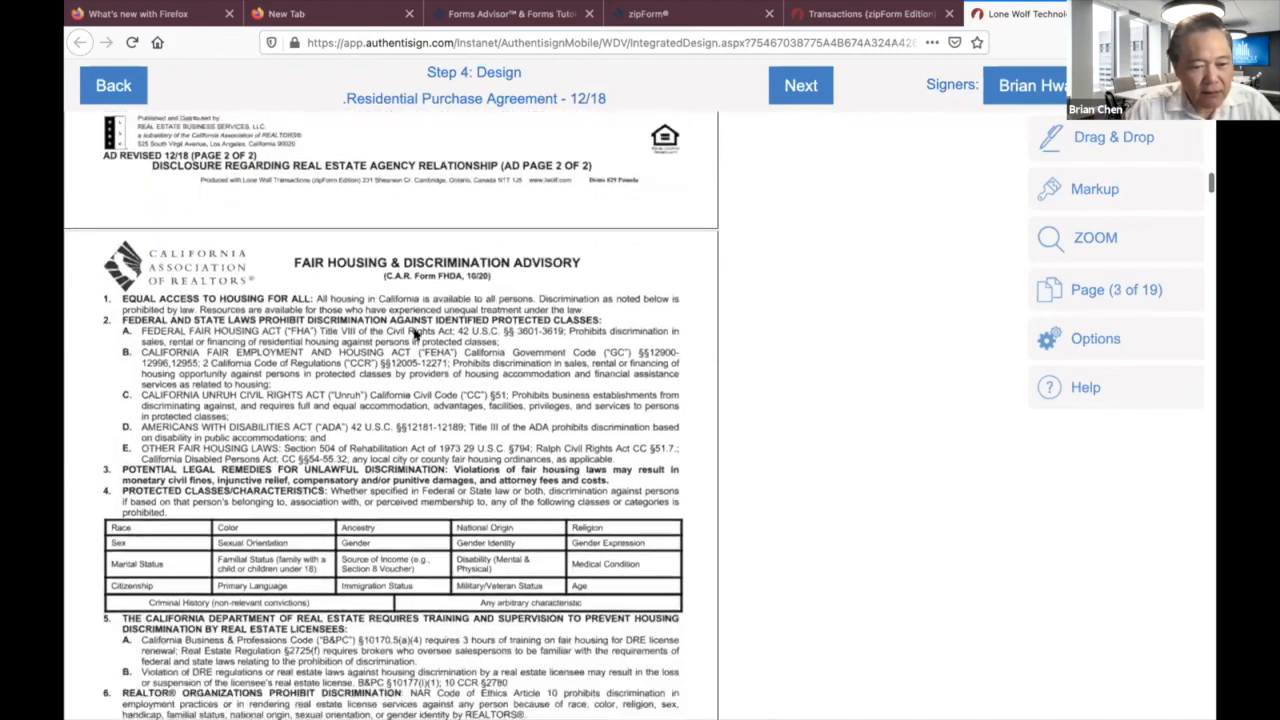
{"action": "scroll", "coordinate": [415, 335], "scroll_direction": "down", "scroll_amount": 8}
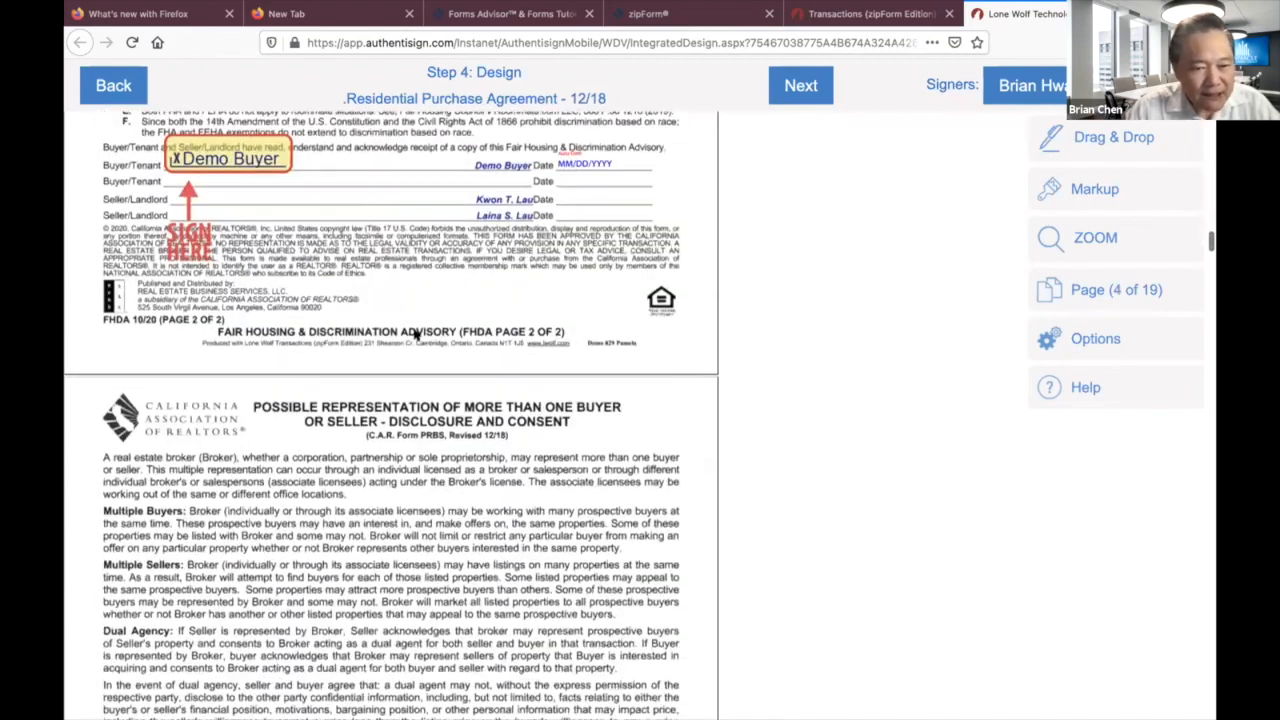
{"action": "scroll", "coordinate": [415, 335], "scroll_direction": "up", "scroll_amount": 1}
{"action": "scroll", "coordinate": [415, 335], "scroll_direction": "down", "scroll_amount": 14}
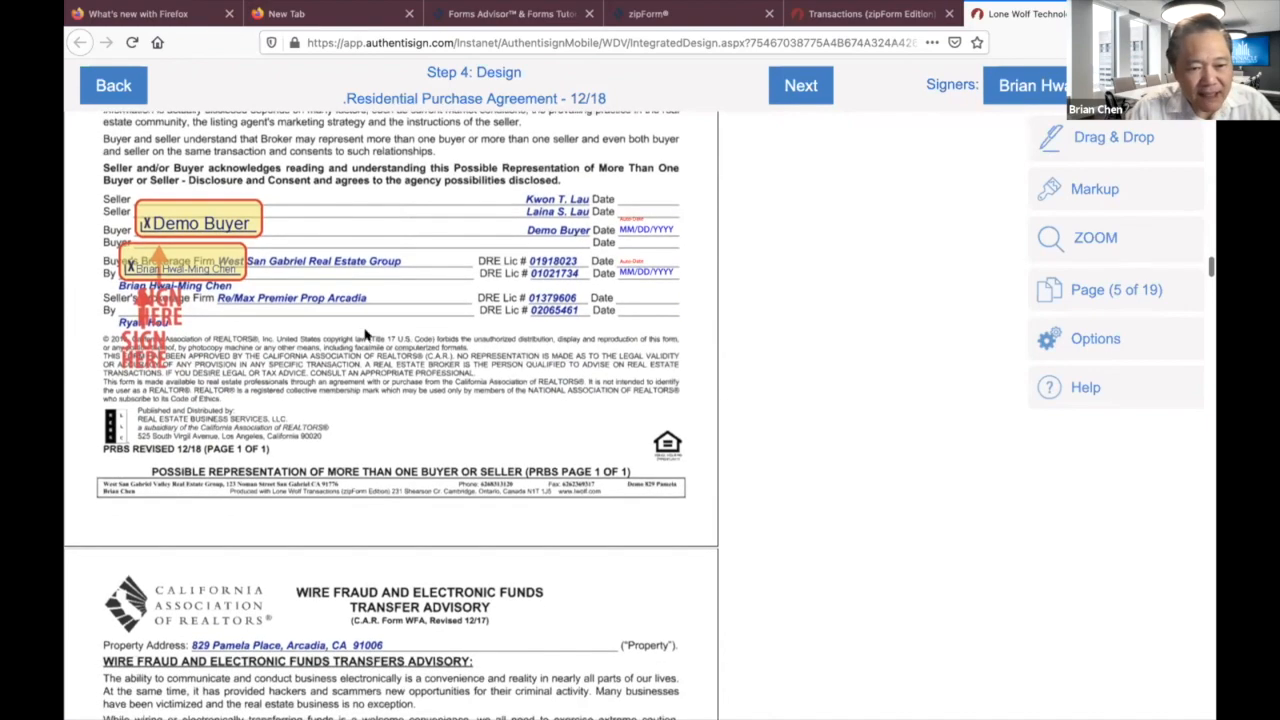
{"action": "scroll", "coordinate": [363, 458], "scroll_direction": "down", "scroll_amount": 9}
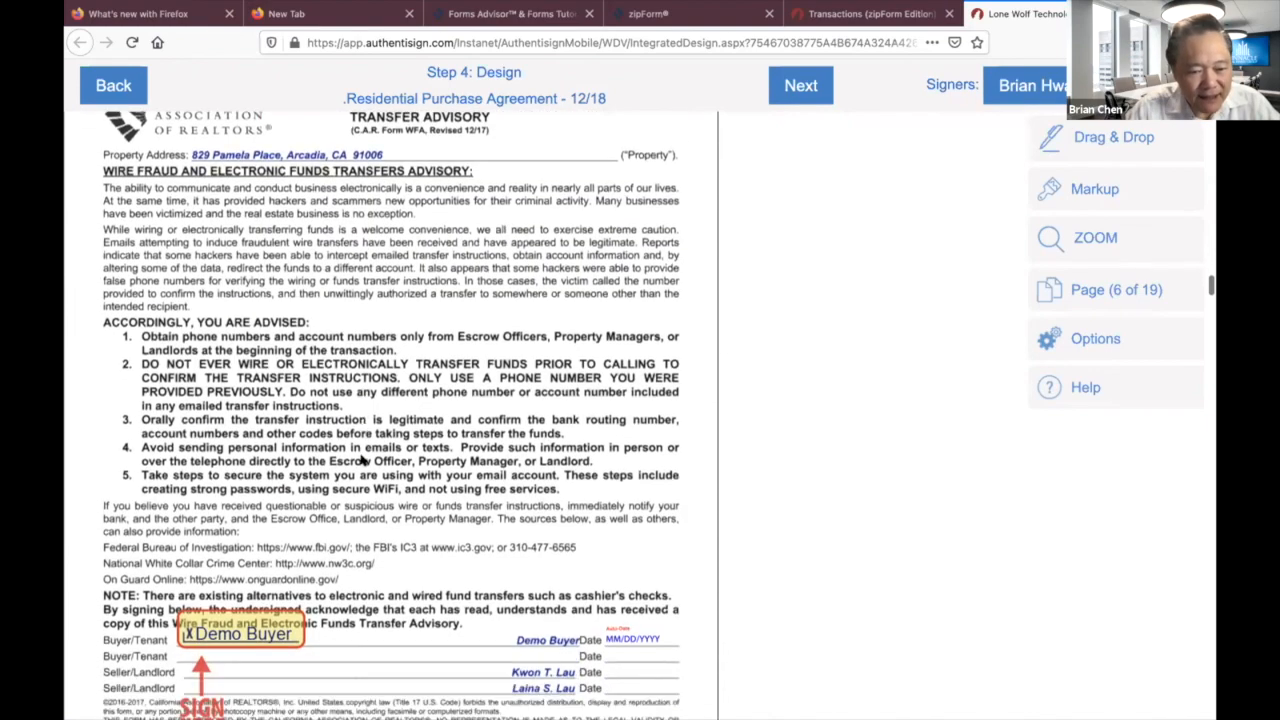
{"action": "scroll", "coordinate": [363, 459], "scroll_direction": "down", "scroll_amount": 6}
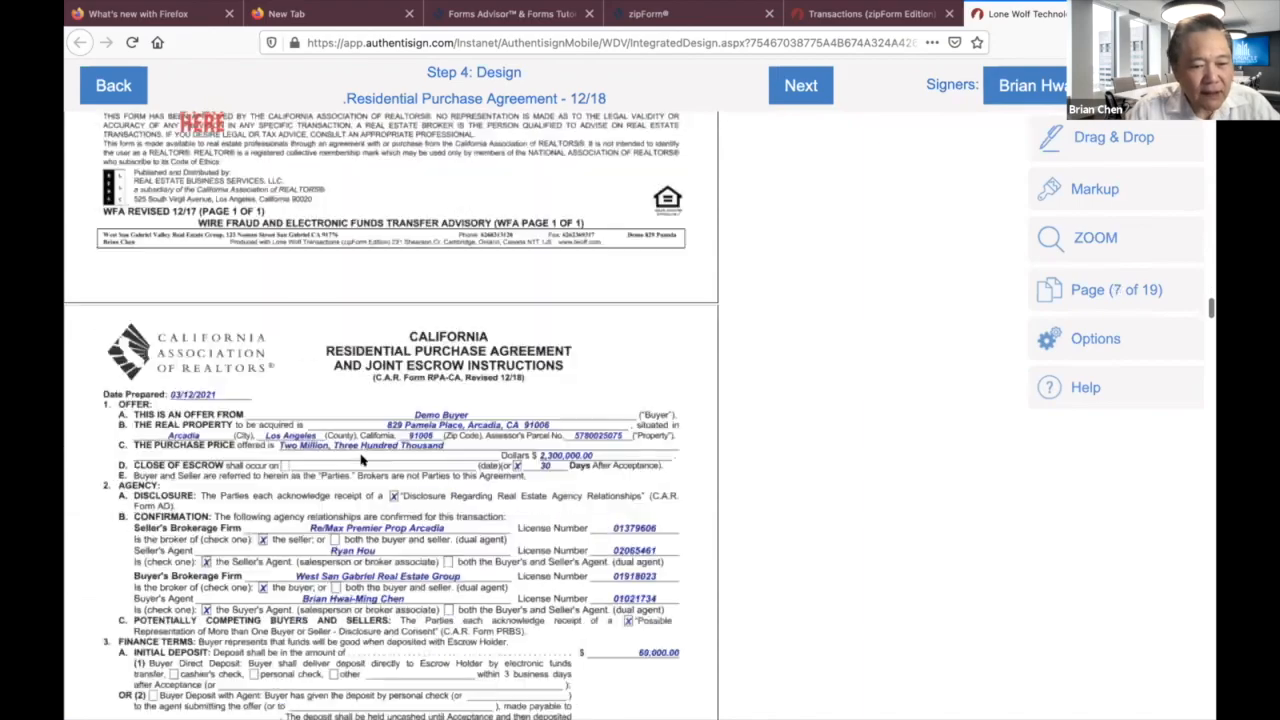
{"action": "scroll", "coordinate": [363, 458], "scroll_direction": "down", "scroll_amount": 14}
{"action": "scroll", "coordinate": [363, 458], "scroll_direction": "down", "scroll_amount": 20}
{"action": "scroll", "coordinate": [363, 459], "scroll_direction": "down", "scroll_amount": 8}
{"action": "scroll", "coordinate": [363, 458], "scroll_direction": "down", "scroll_amount": 20}
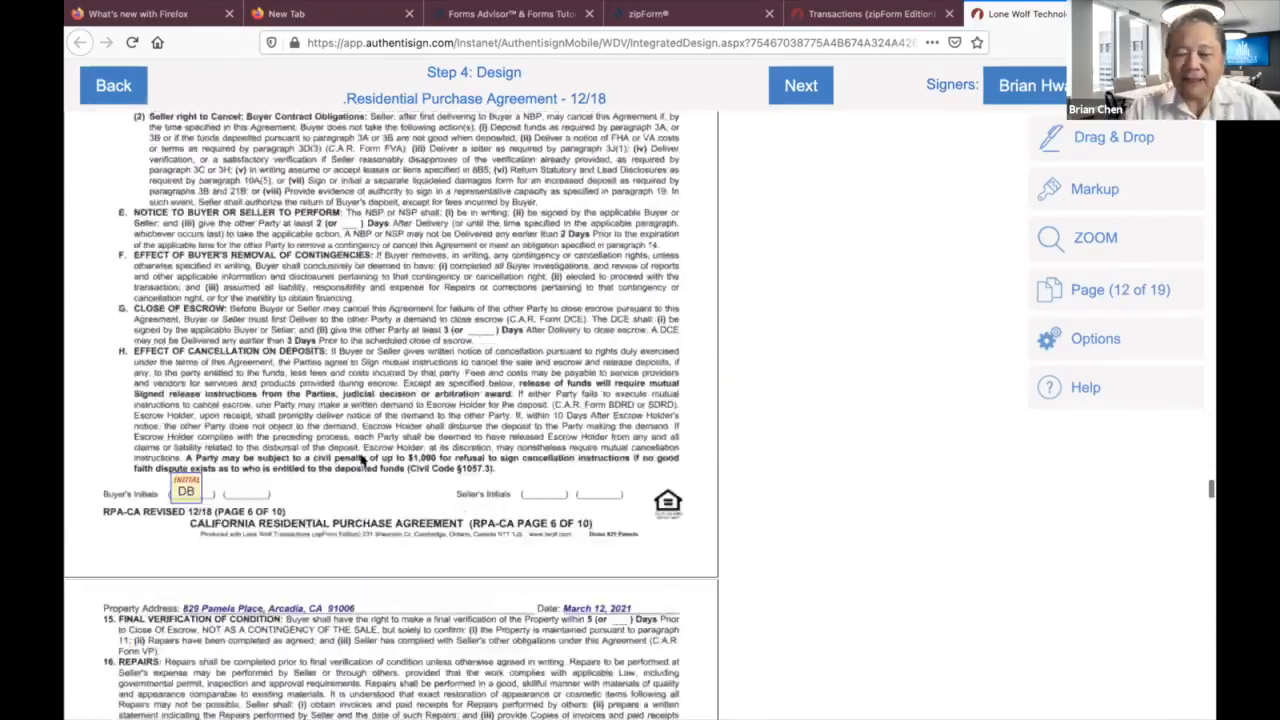
{"action": "scroll", "coordinate": [363, 458], "scroll_direction": "down", "scroll_amount": 20}
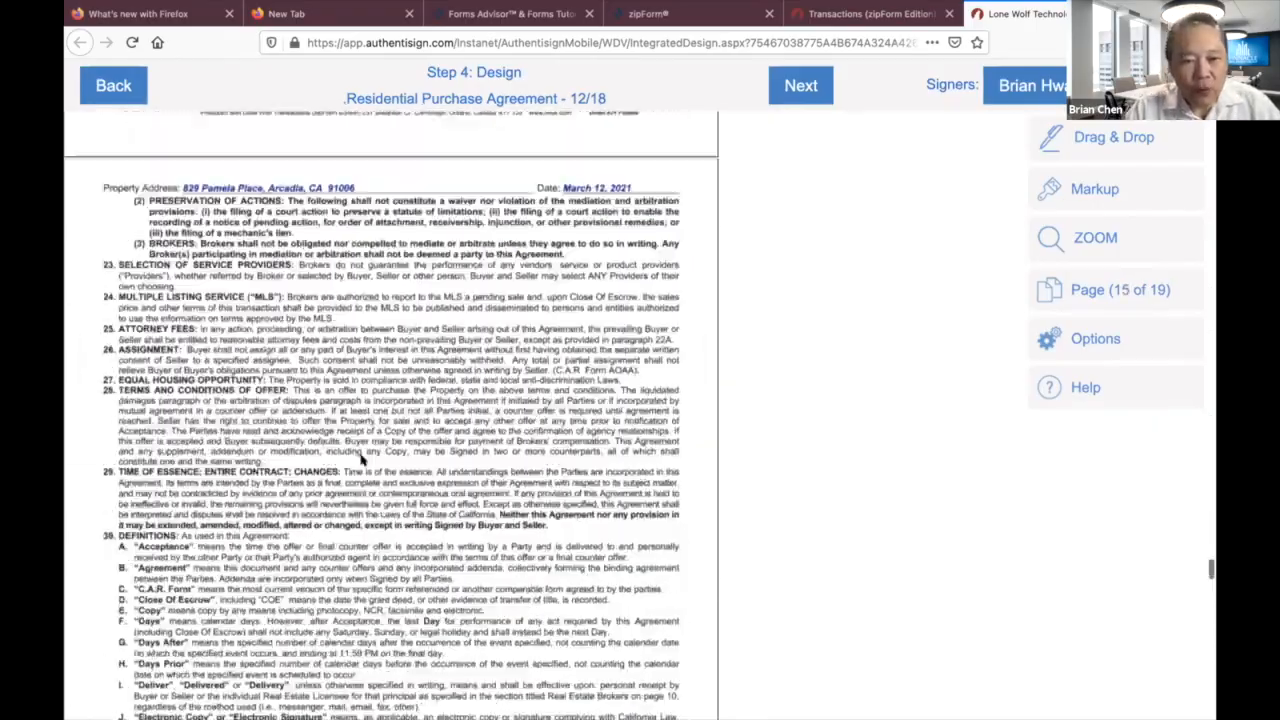
{"action": "scroll", "coordinate": [363, 458], "scroll_direction": "down", "scroll_amount": 15}
{"action": "scroll", "coordinate": [363, 458], "scroll_direction": "up", "scroll_amount": 20}
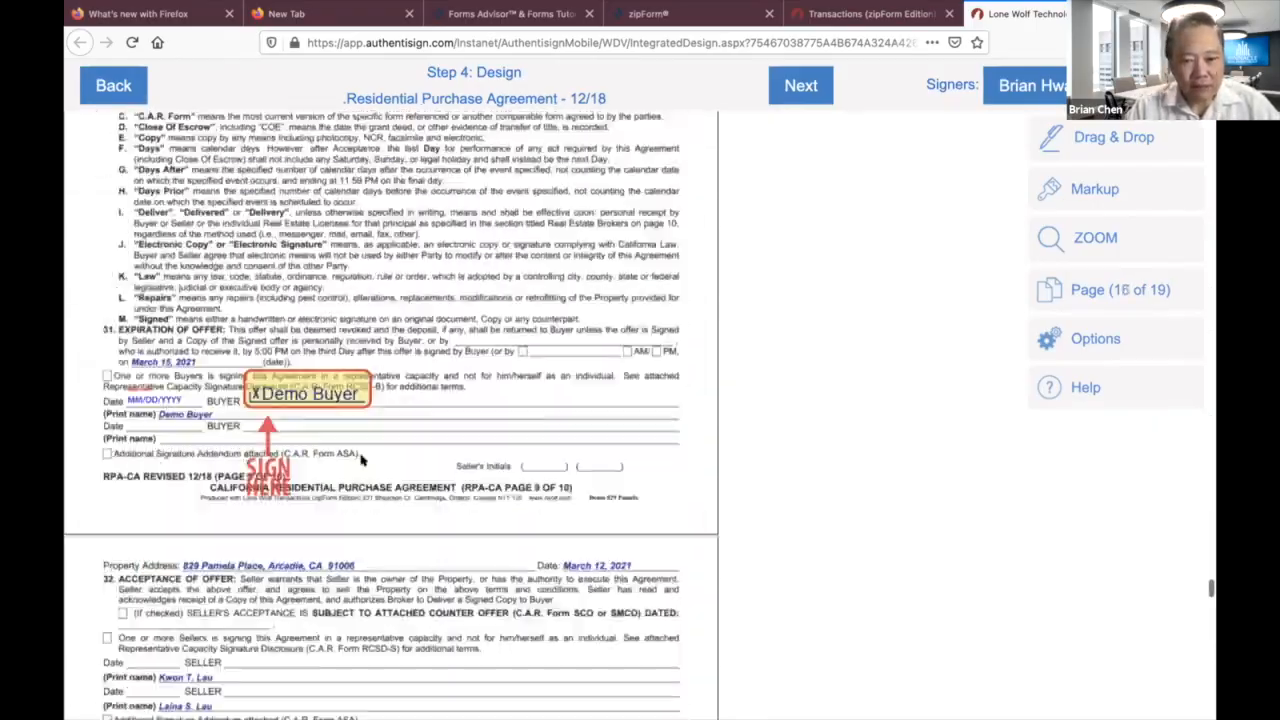
{"action": "scroll", "coordinate": [363, 458], "scroll_direction": "up", "scroll_amount": 20}
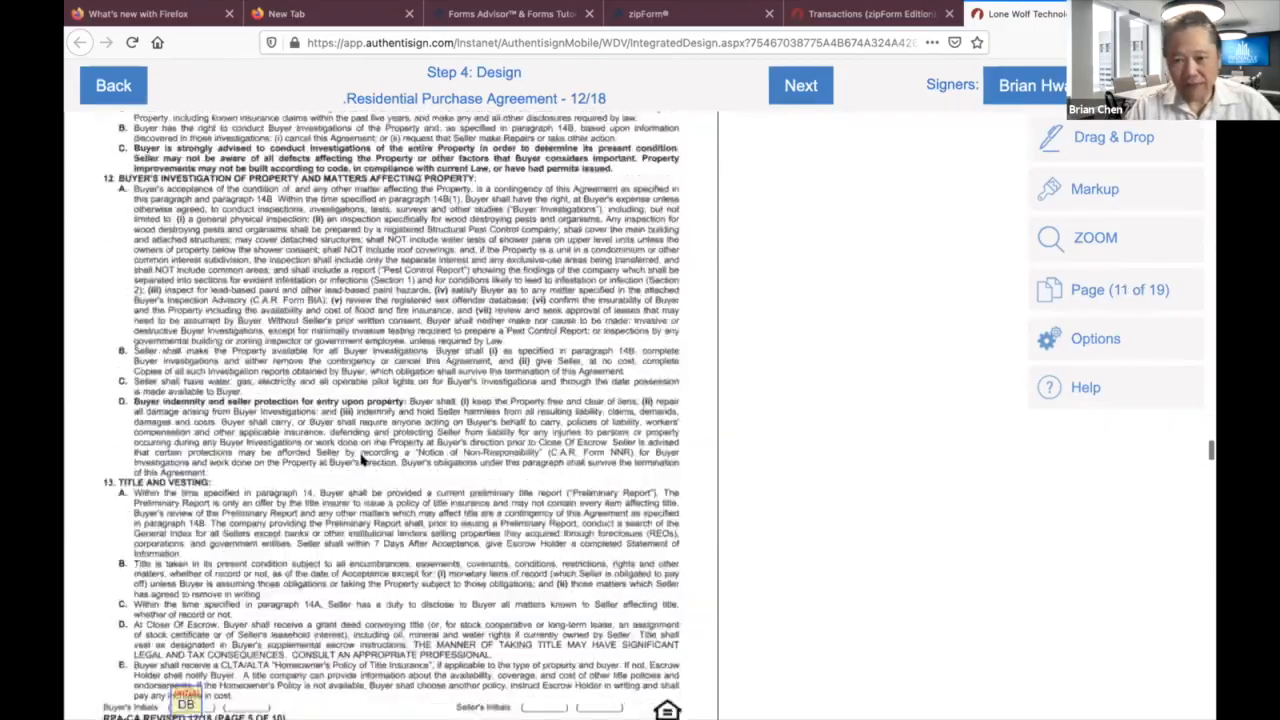
{"action": "scroll", "coordinate": [363, 458], "scroll_direction": "up", "scroll_amount": 20}
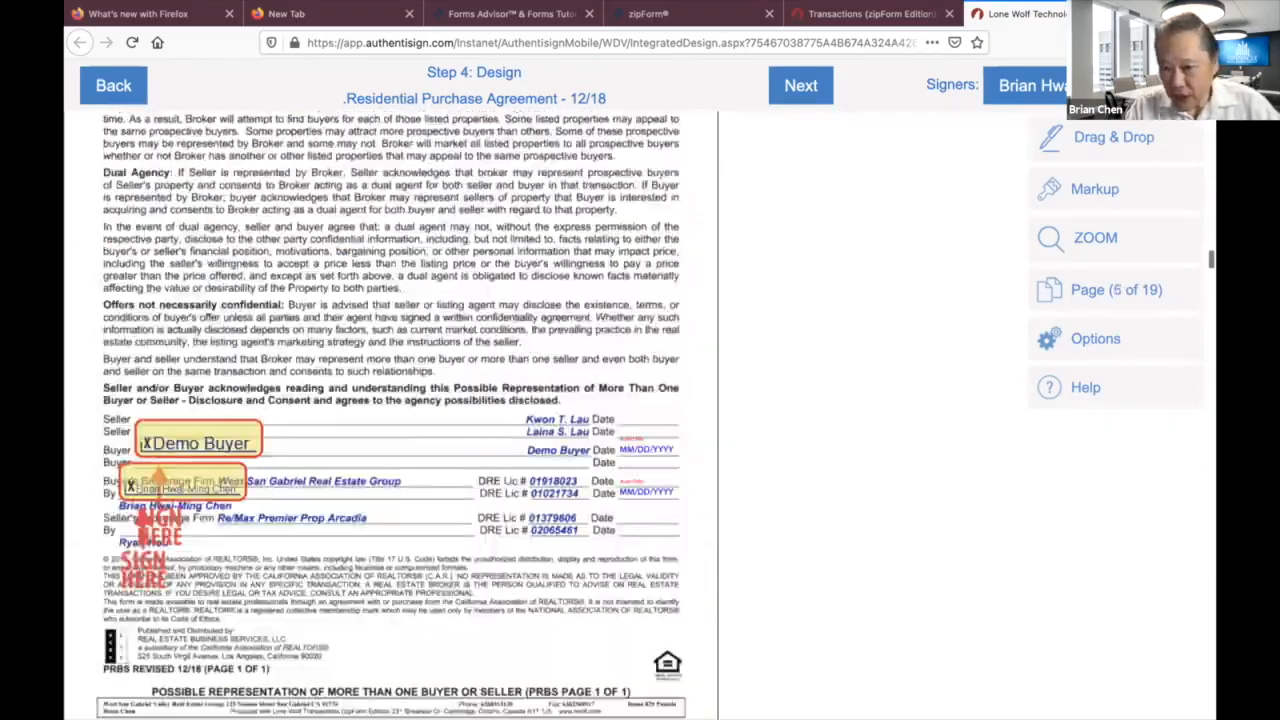
{"action": "scroll", "coordinate": [430, 408], "scroll_direction": "up", "scroll_amount": 20}
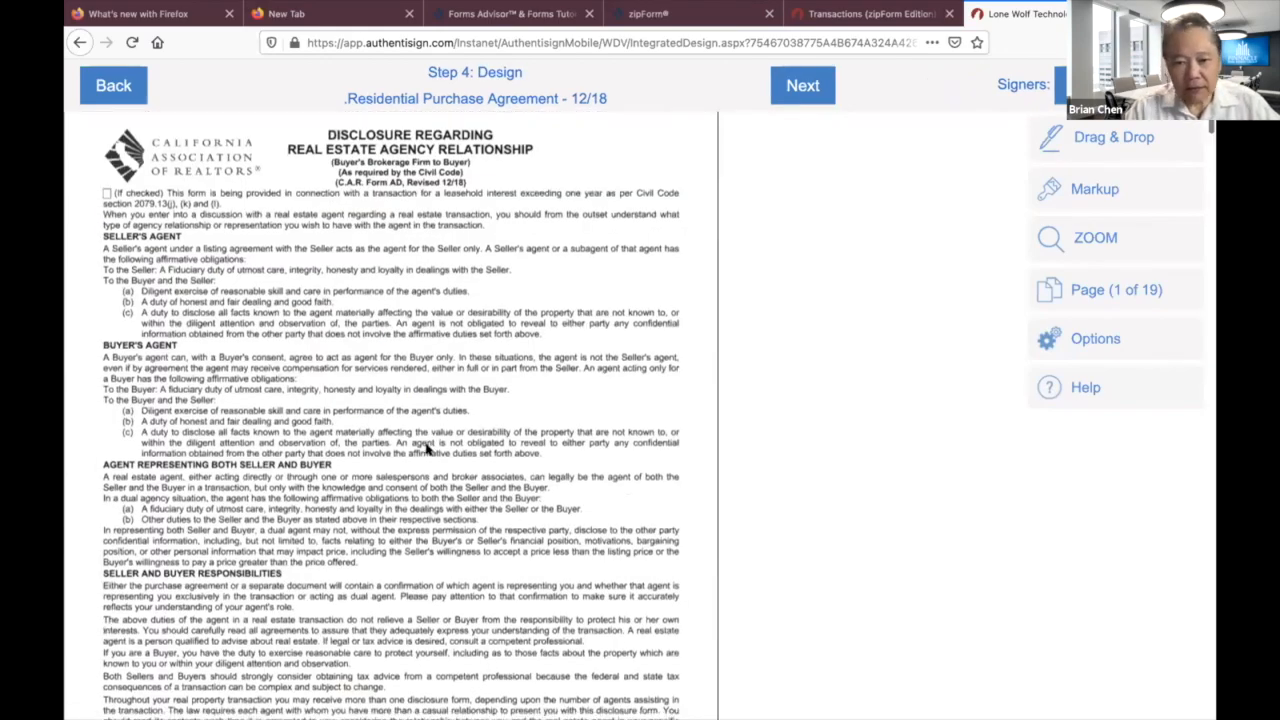
{"action": "scroll", "coordinate": [427, 450], "scroll_direction": "down", "scroll_amount": 20}
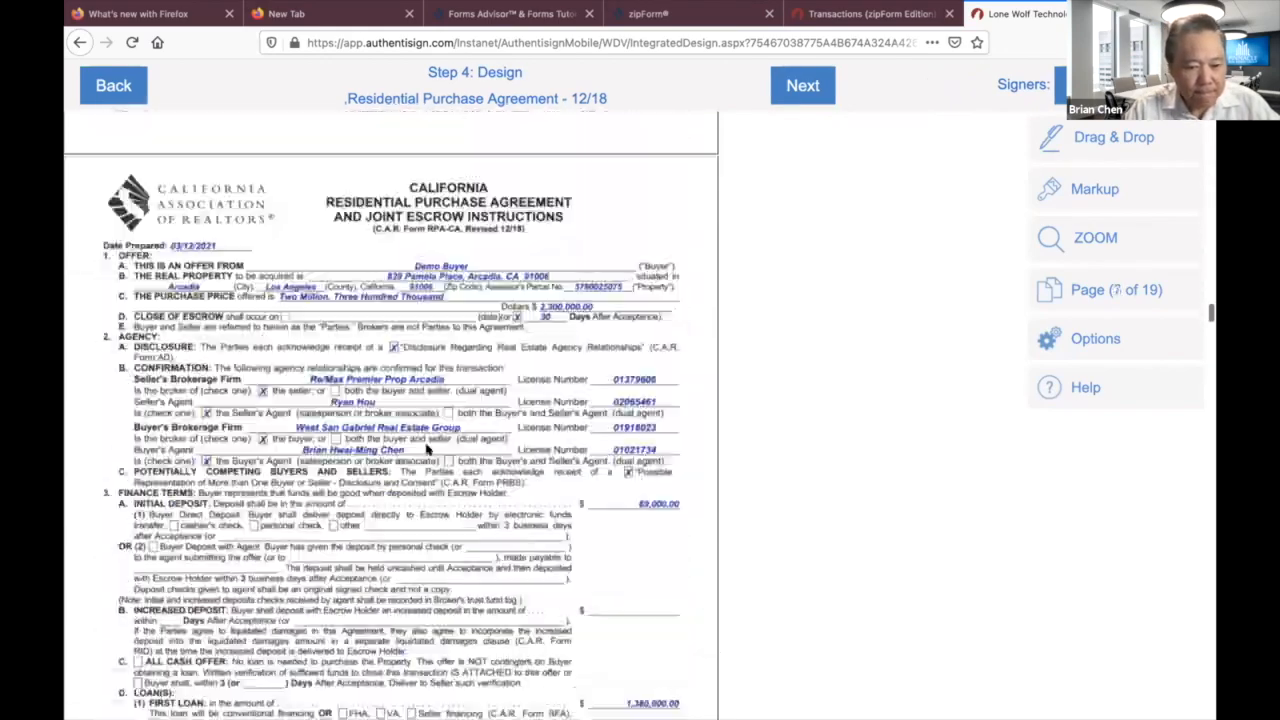
{"action": "scroll", "coordinate": [427, 450], "scroll_direction": "down", "scroll_amount": 20}
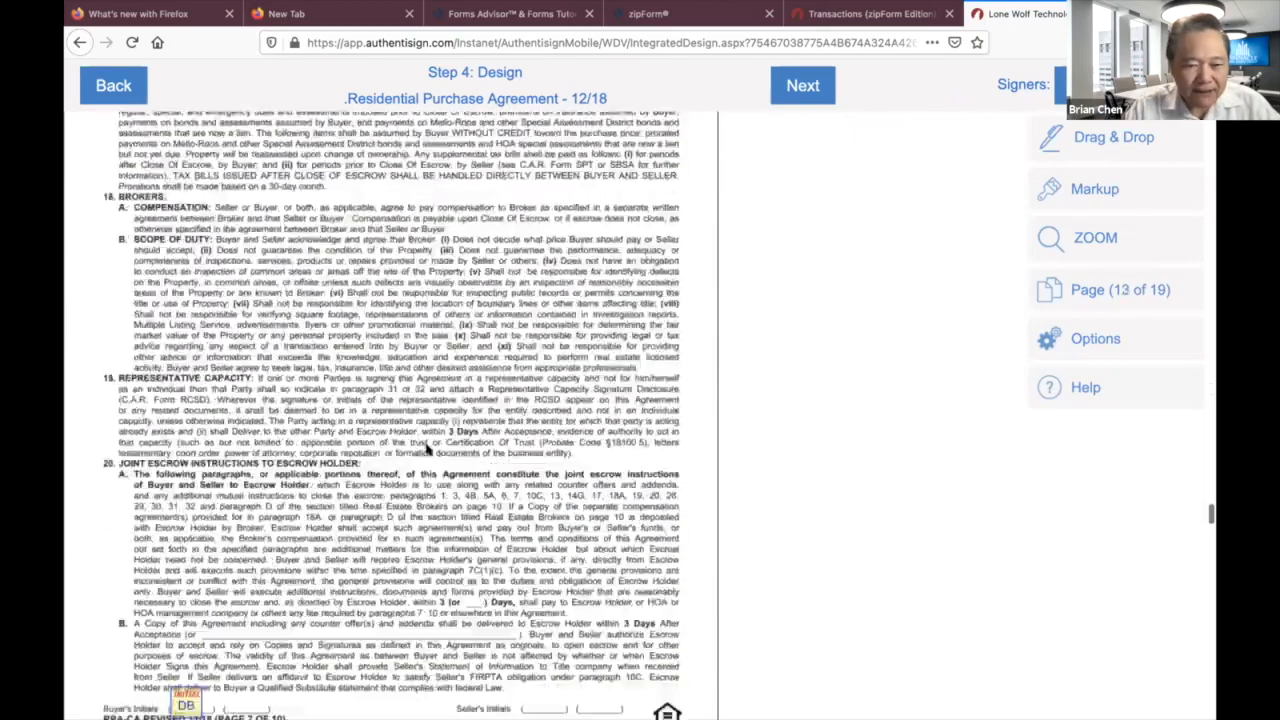
{"action": "scroll", "coordinate": [427, 450], "scroll_direction": "down", "scroll_amount": 20}
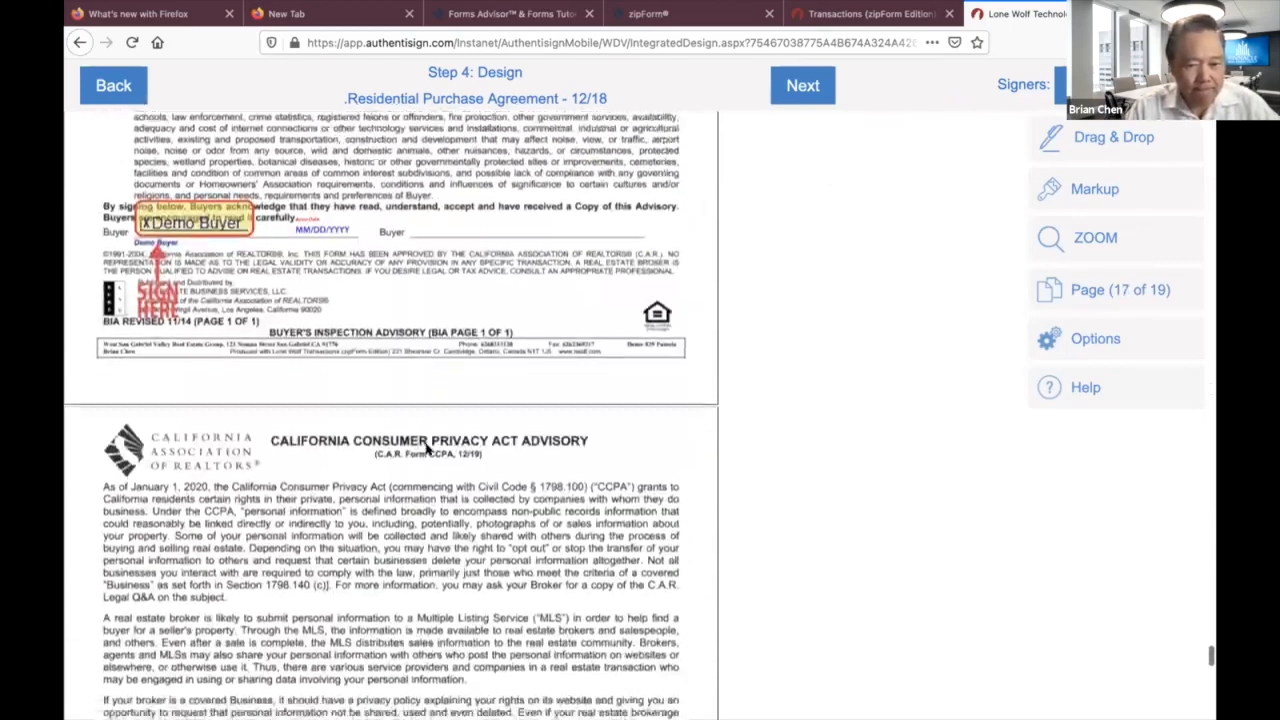
{"action": "scroll", "coordinate": [427, 450], "scroll_direction": "up", "scroll_amount": 5}
{"action": "scroll", "coordinate": [427, 450], "scroll_direction": "down", "scroll_amount": 5}
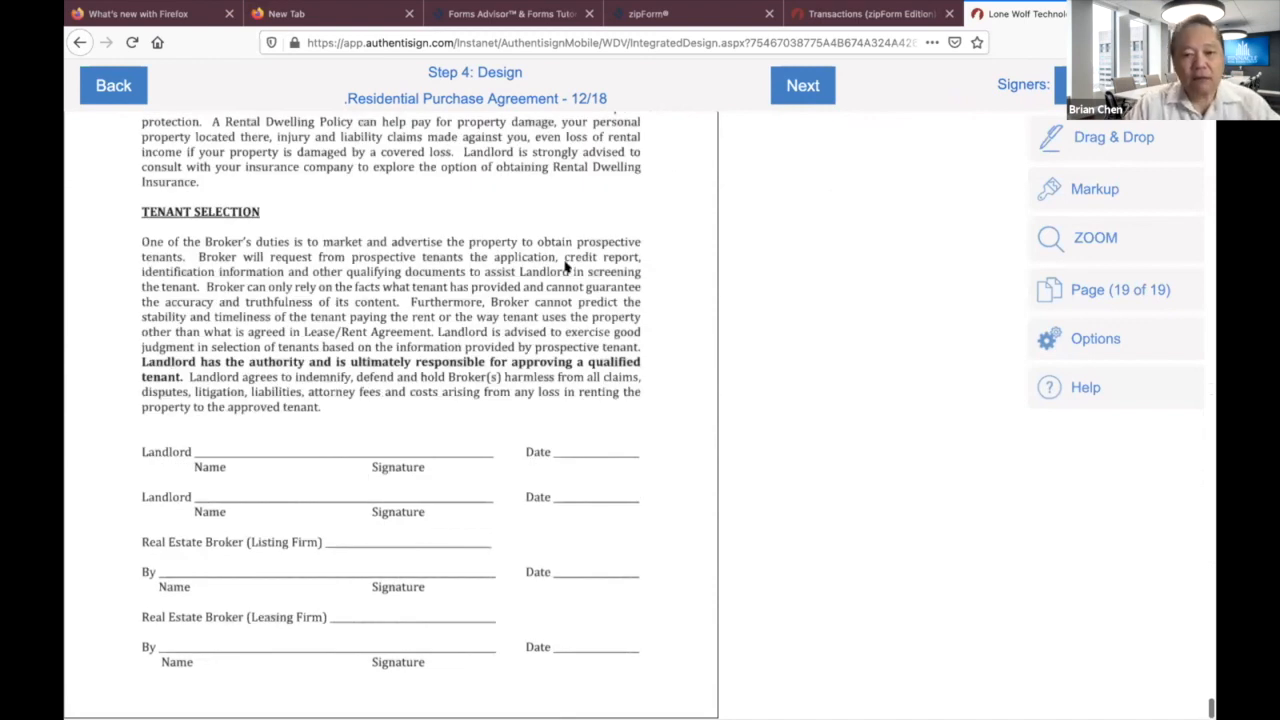
{"action": "scroll", "coordinate": [573, 391], "scroll_direction": "up", "scroll_amount": 1}
{"action": "scroll", "coordinate": [573, 391], "scroll_direction": "up", "scroll_amount": 4}
{"action": "scroll", "coordinate": [573, 391], "scroll_direction": "down", "scroll_amount": 3}
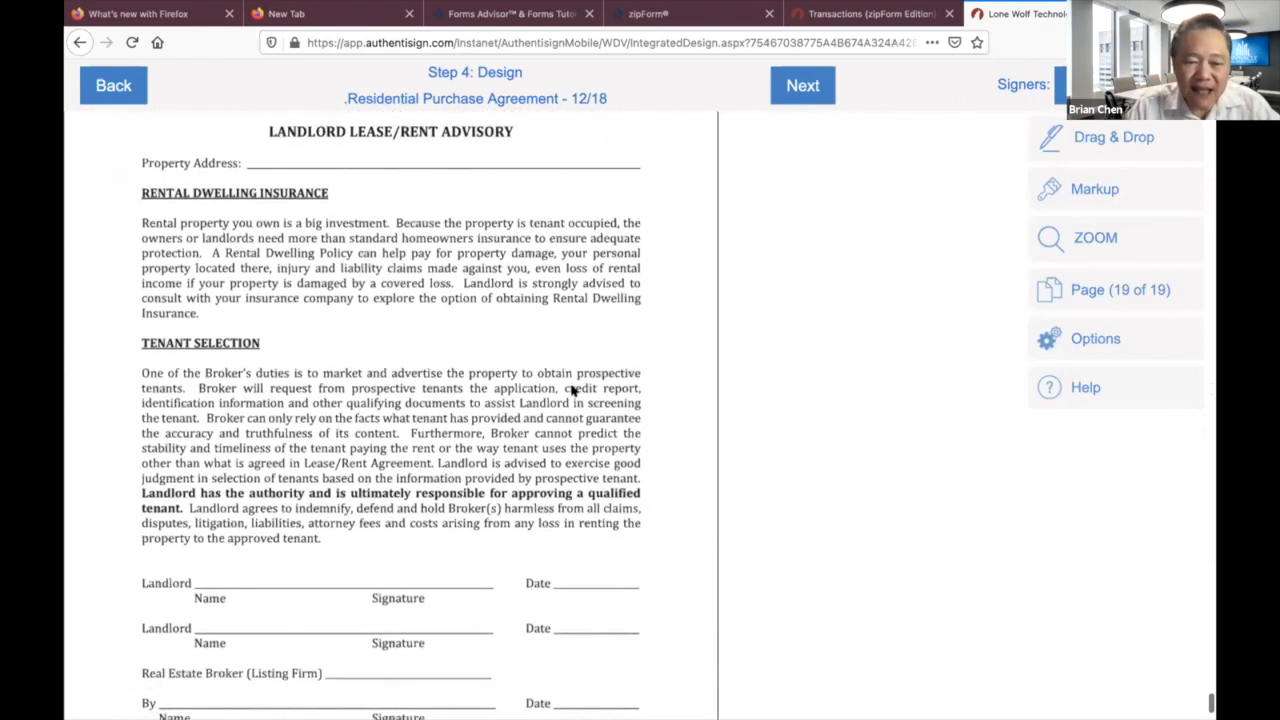
{"action": "scroll", "coordinate": [443, 434], "scroll_direction": "down", "scroll_amount": 2}
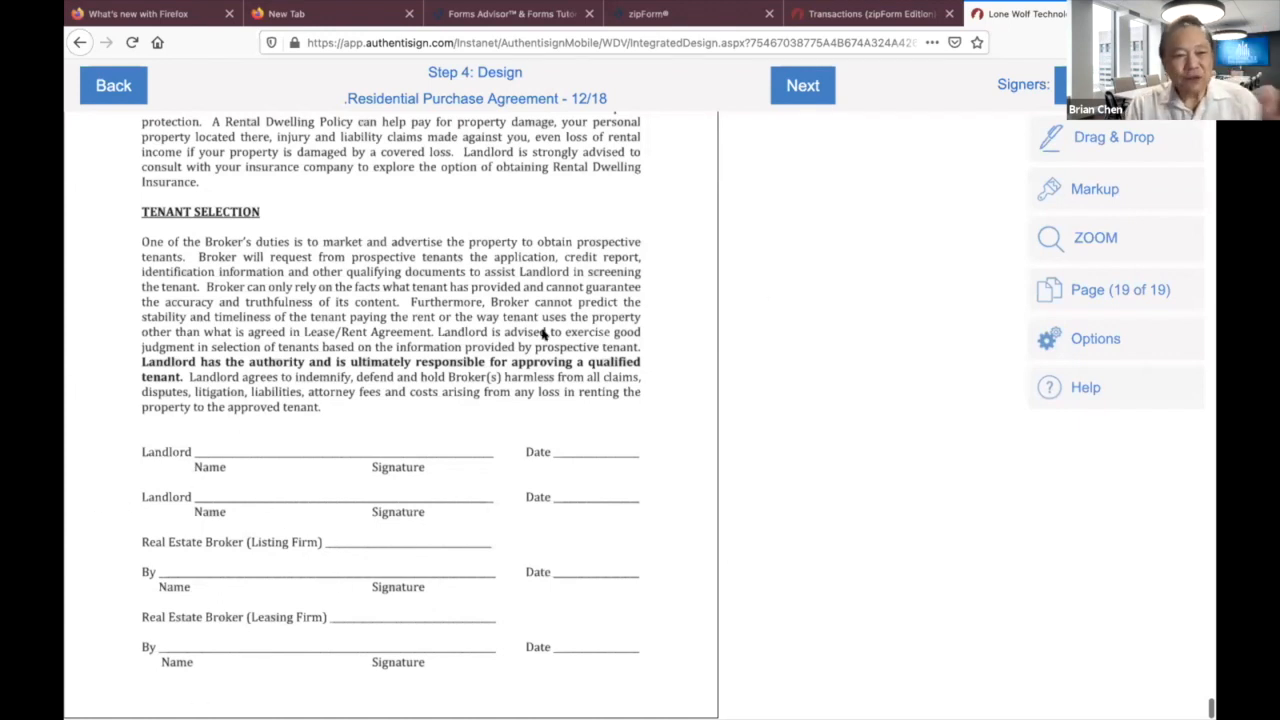
Place a buyer Sign Here field on the first Landlord line of the page 19 advisory.
{"action": "left_click", "coordinate": [1083, 140]}
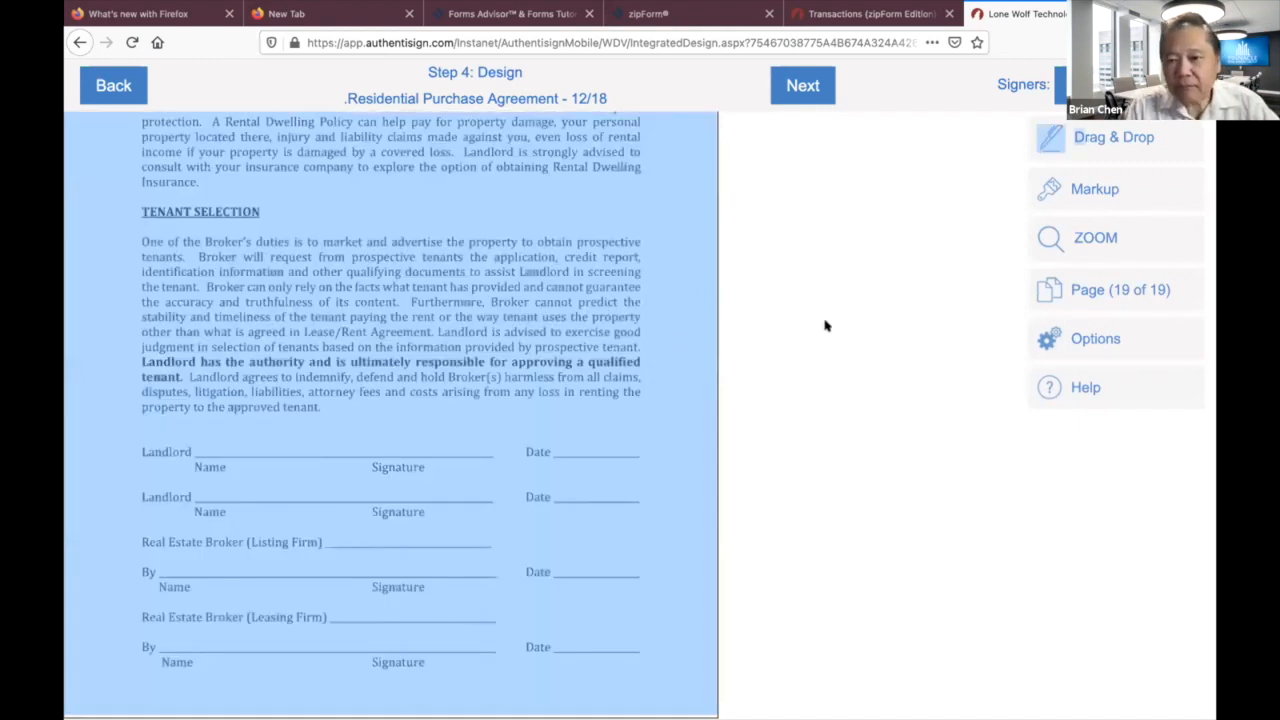
{"action": "left_click", "coordinate": [1138, 124]}
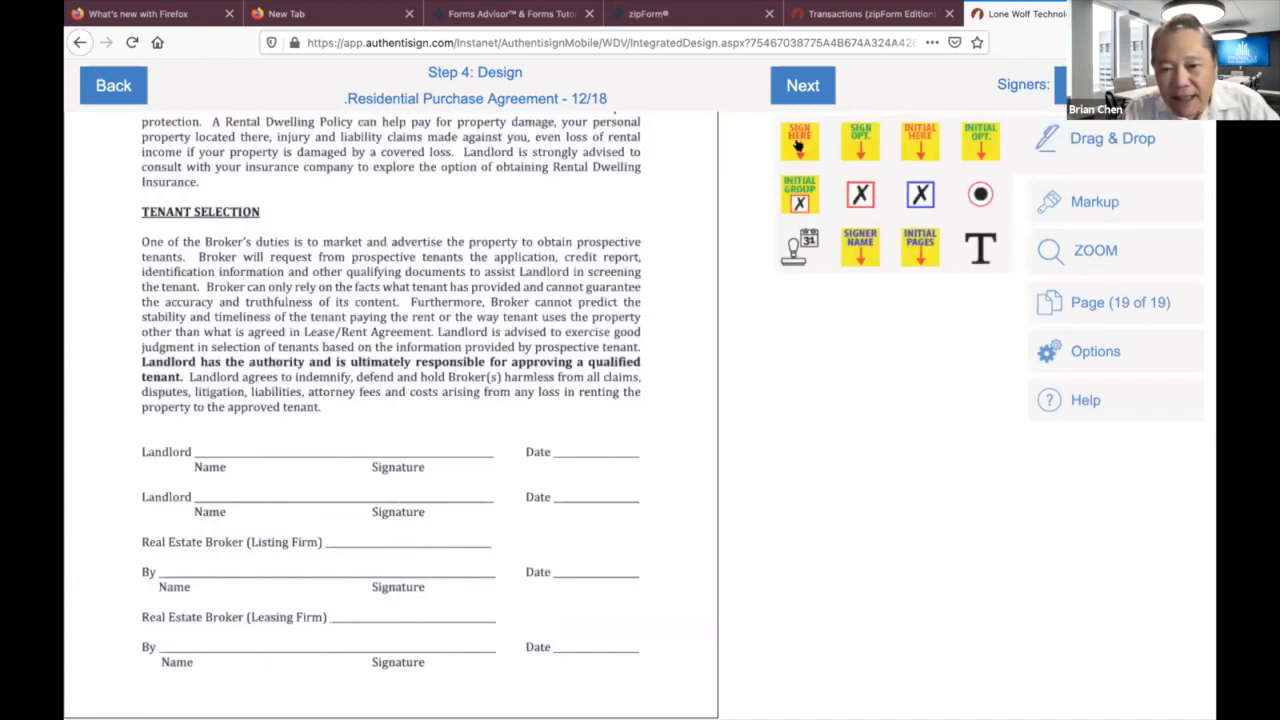
{"action": "left_click_drag", "start_coordinate": [799, 145], "coordinate": [240, 388]}
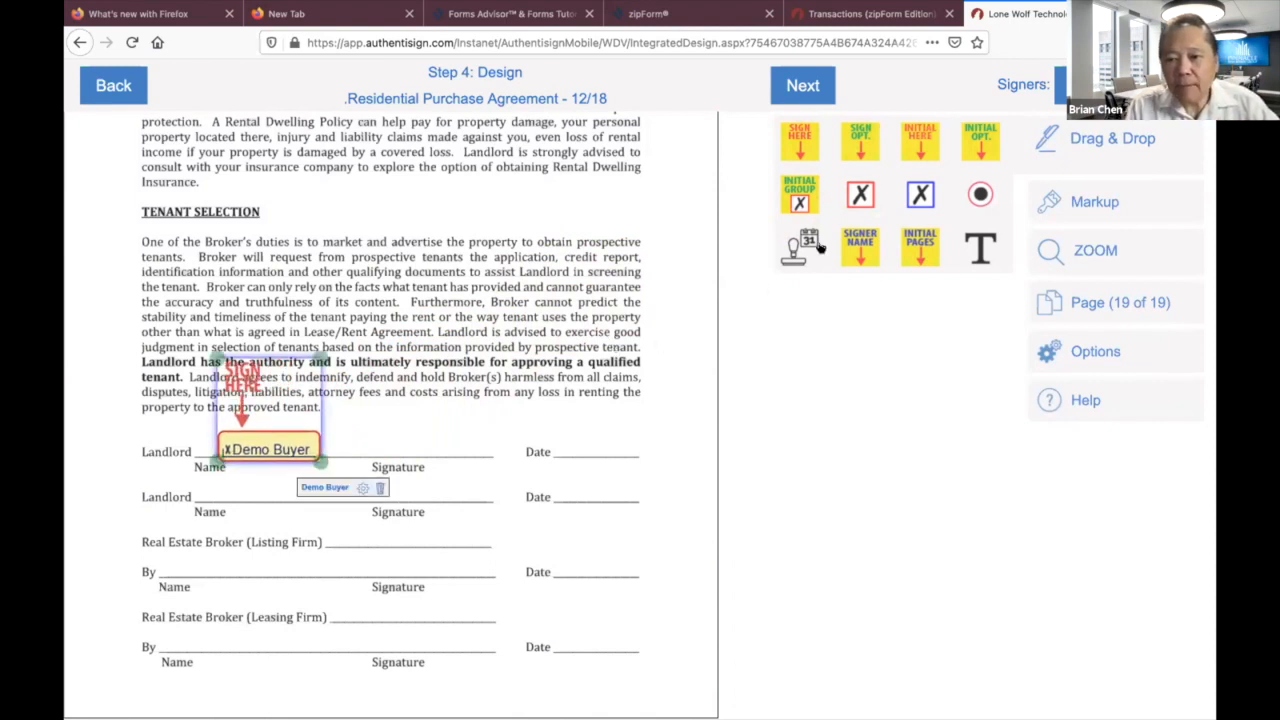
Switch the signer to the selling agent and place their Sign Here field on the Listing Firm By line.
{"action": "left_click", "coordinate": [1108, 95]}
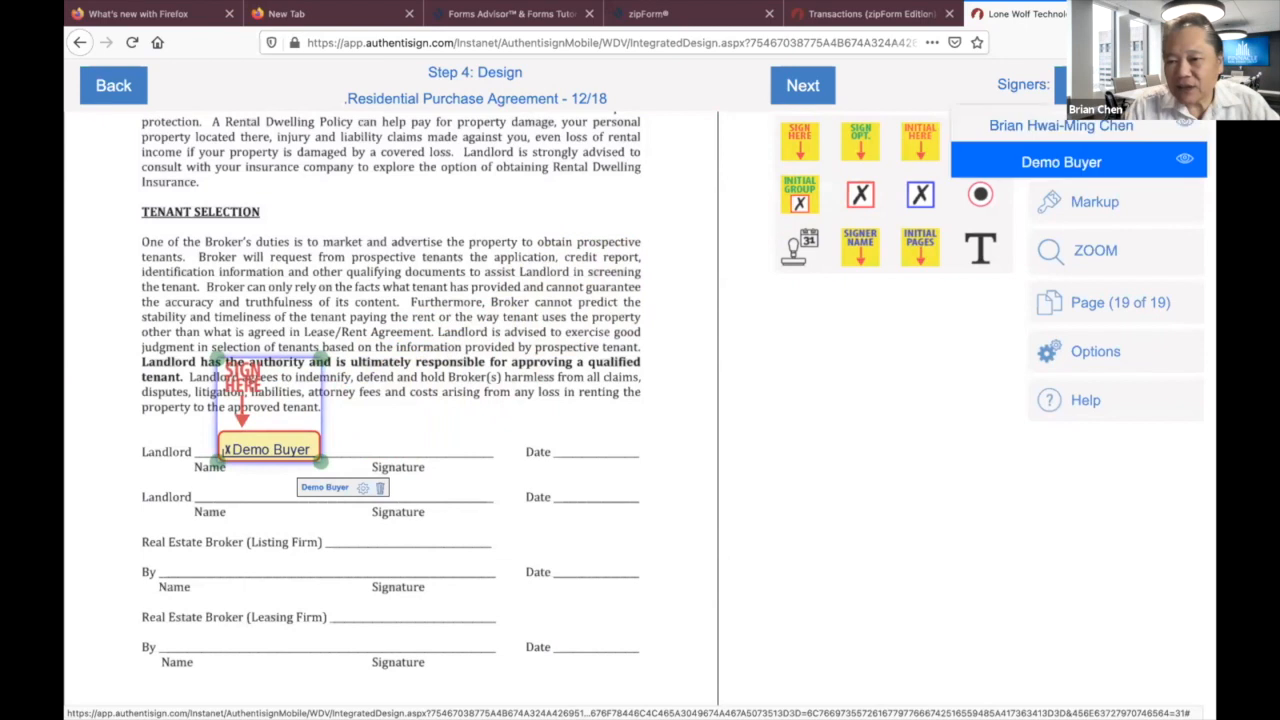
{"action": "left_click", "coordinate": [1104, 118]}
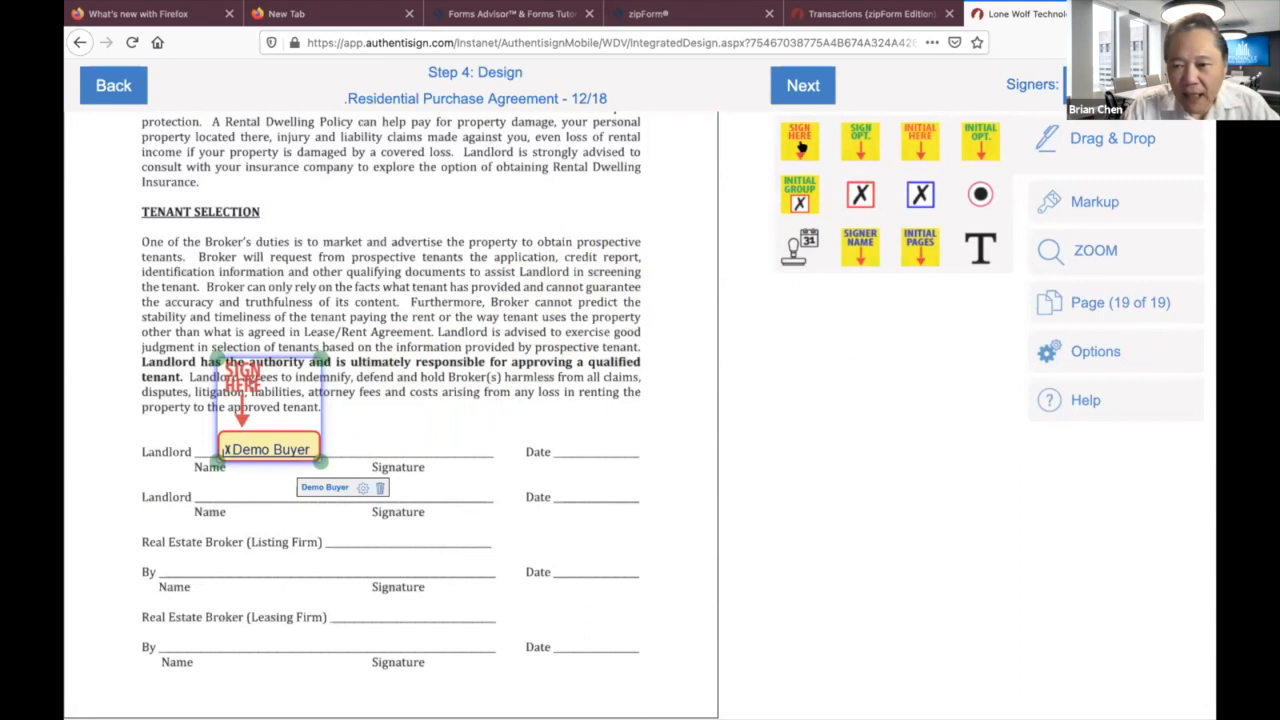
{"action": "mouse_move", "coordinate": [798, 146]}
{"action": "left_mouse_down"}
{"action": "mouse_move", "coordinate": [390, 515]}
{"action": "mouse_move", "coordinate": [281, 532]}
{"action": "mouse_move", "coordinate": [340, 545]}
{"action": "mouse_move", "coordinate": [270, 505]}
{"action": "mouse_move", "coordinate": [182, 503]}
{"action": "left_mouse_up"}
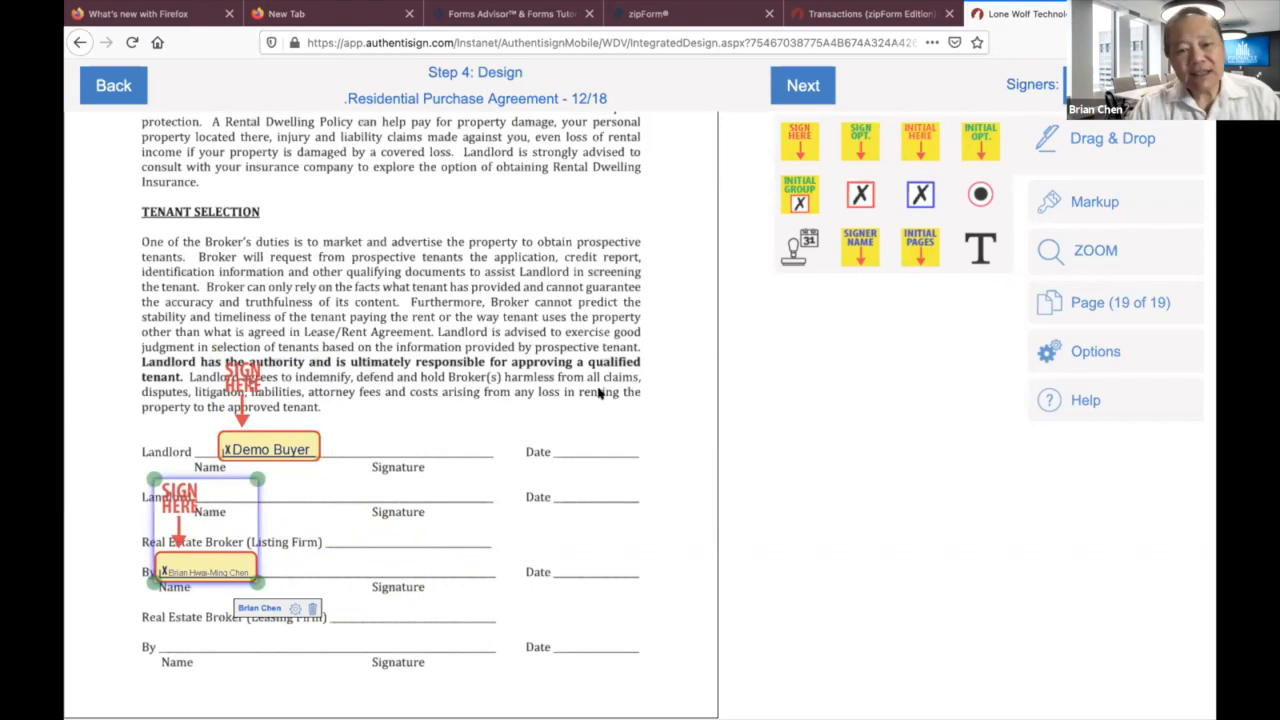
{"action": "scroll", "coordinate": [600, 395], "scroll_direction": "up", "scroll_amount": 3}
{"action": "scroll", "coordinate": [600, 395], "scroll_direction": "up", "scroll_amount": 5}
{"action": "scroll", "coordinate": [600, 395], "scroll_direction": "down", "scroll_amount": 7}
{"action": "scroll", "coordinate": [600, 395], "scroll_direction": "up", "scroll_amount": 2}
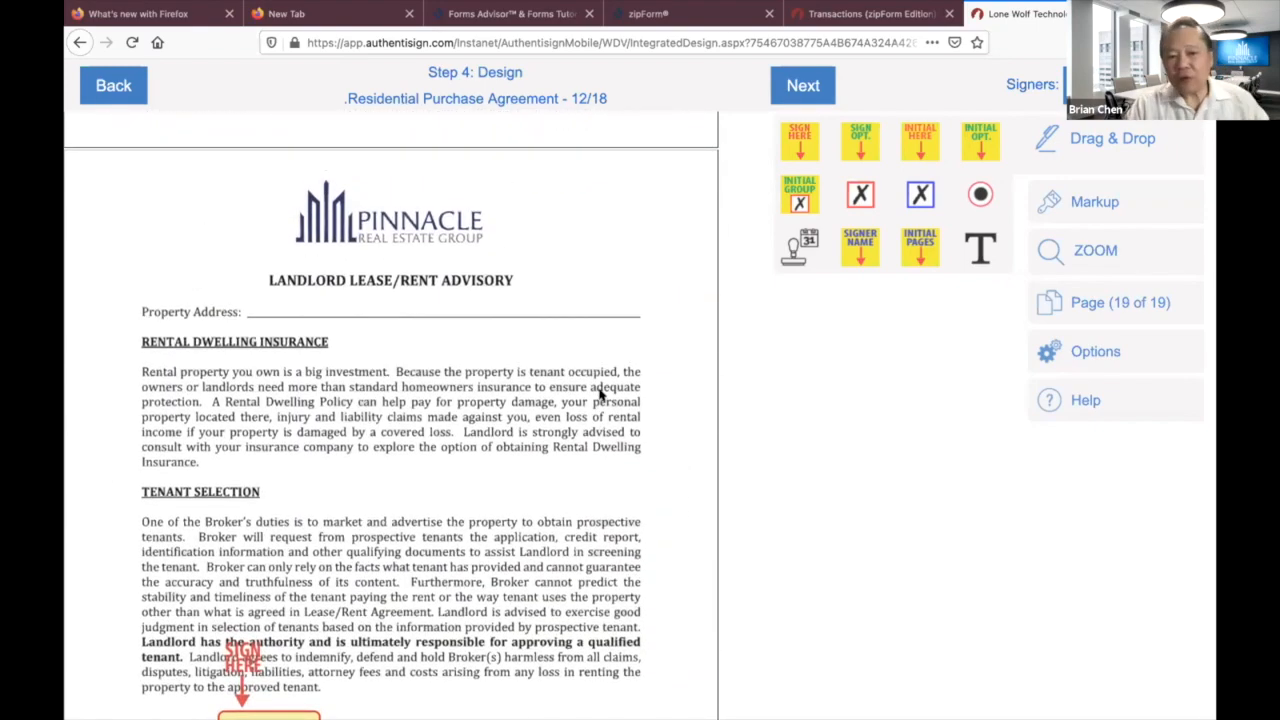
{"action": "scroll", "coordinate": [600, 395], "scroll_direction": "up", "scroll_amount": 4}
{"action": "scroll", "coordinate": [600, 395], "scroll_direction": "down", "scroll_amount": 7}
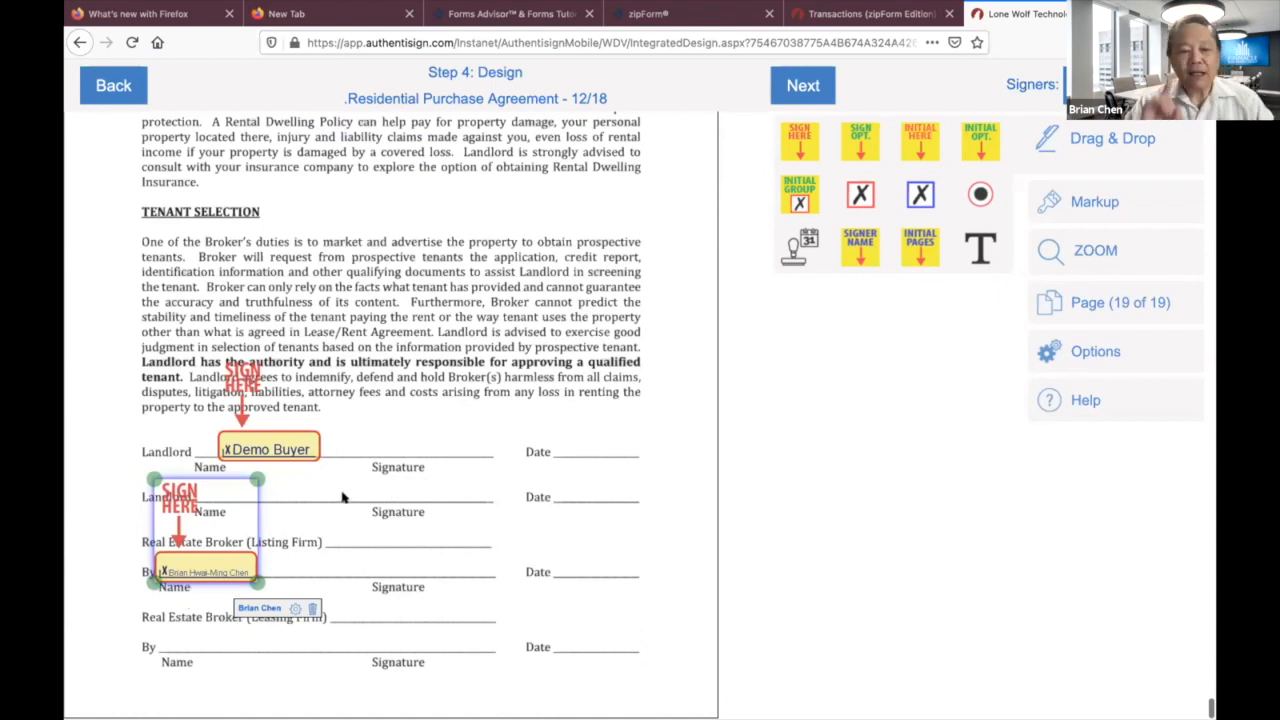
{"action": "scroll", "coordinate": [506, 366], "scroll_direction": "up", "scroll_amount": 5}
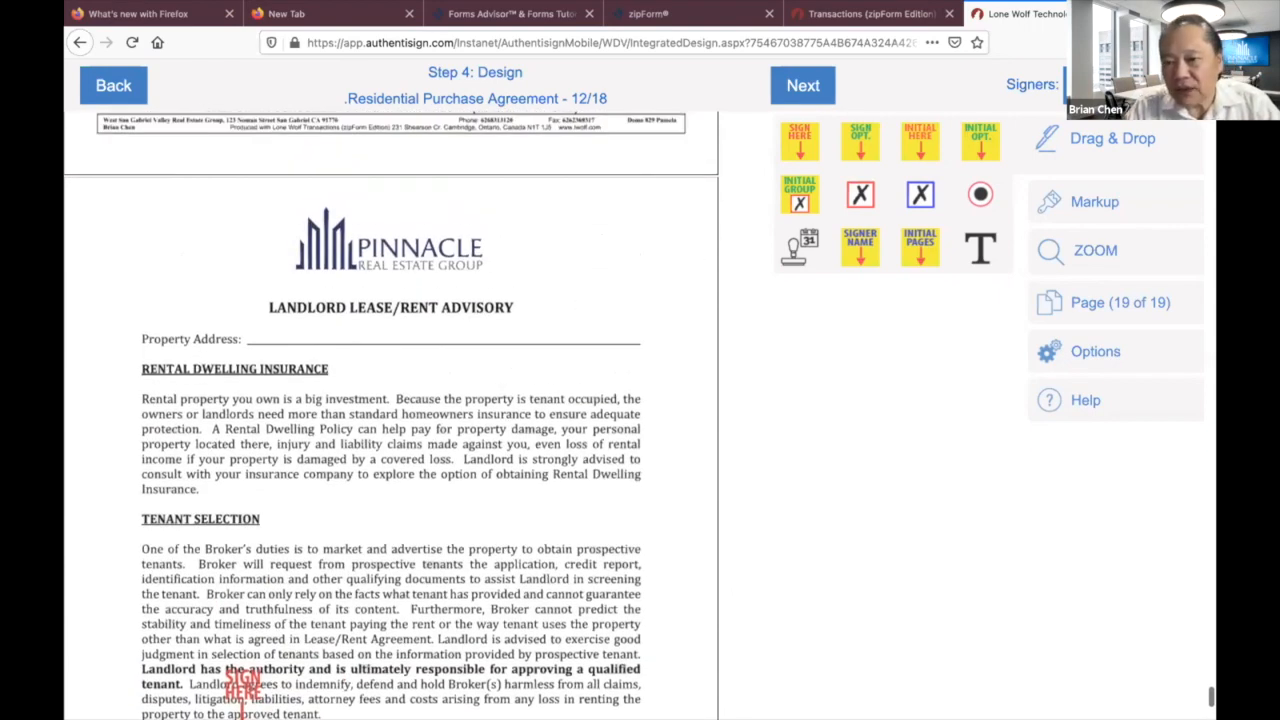
With Demo Buyer as signer, place Initial Here tags beside Rental Dwelling Insurance and Tenant Selection.
{"action": "left_click", "coordinate": [1108, 95]}
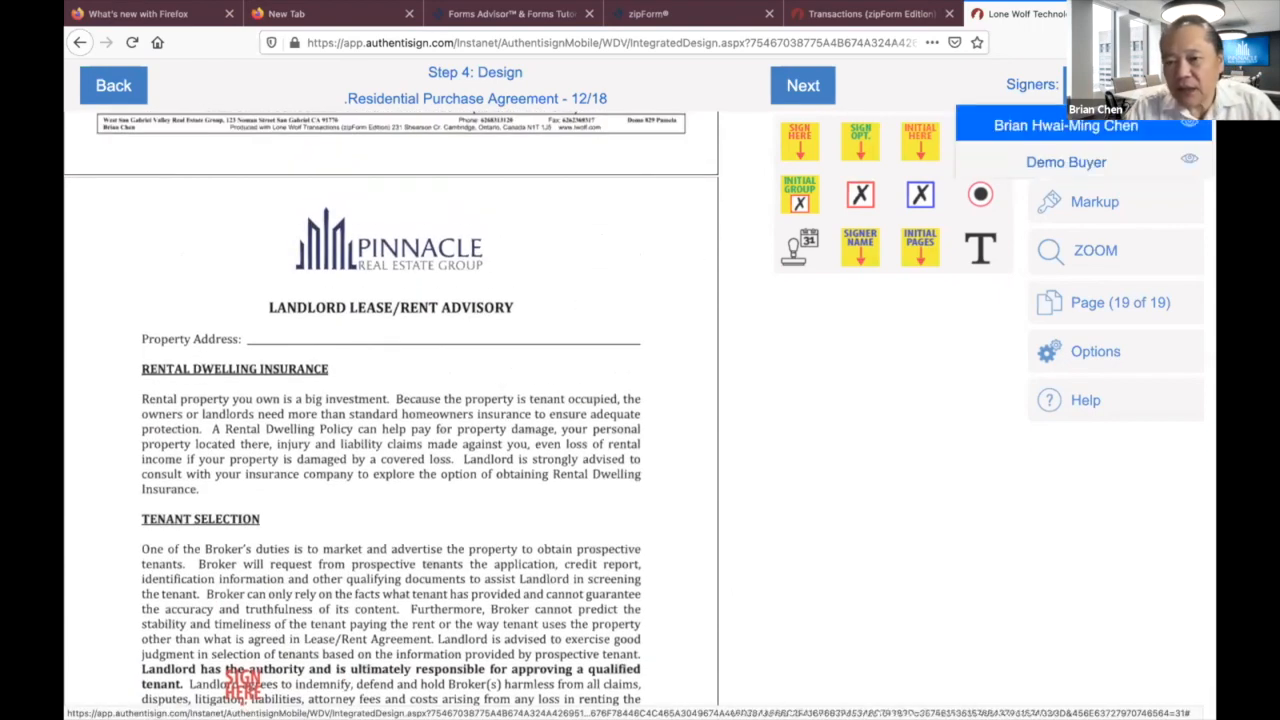
{"action": "left_click", "coordinate": [1104, 160]}
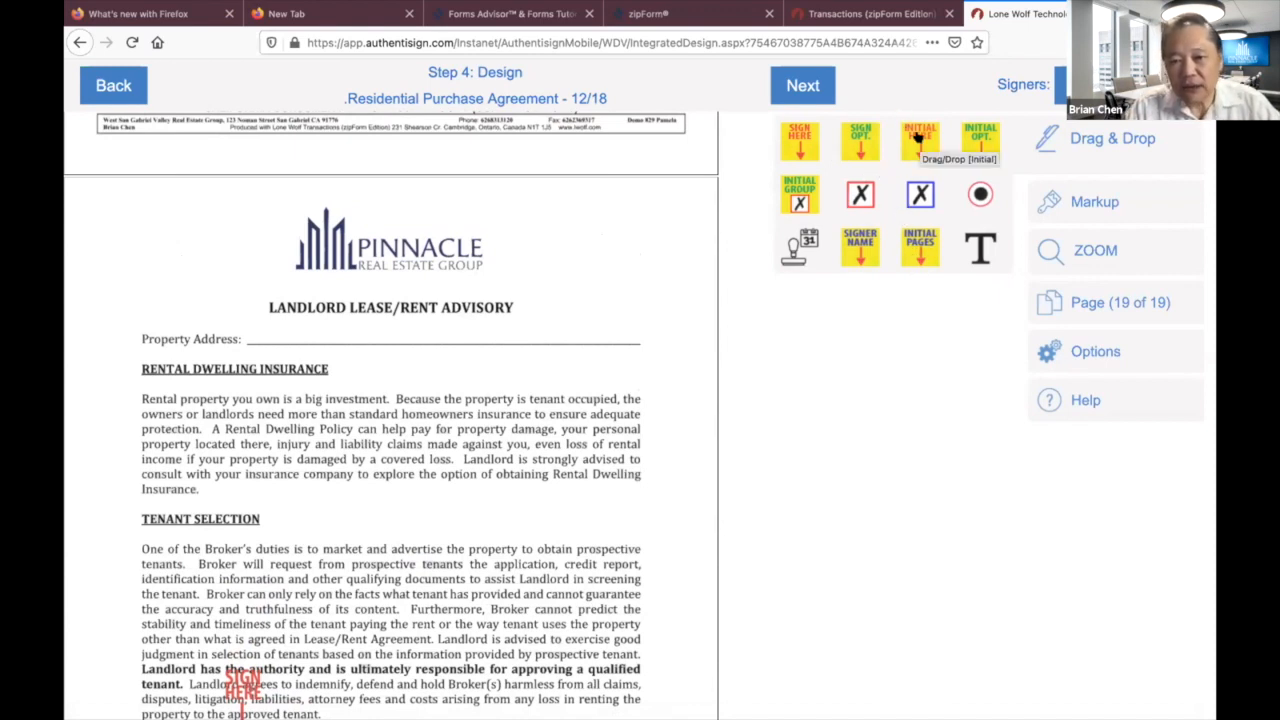
{"action": "left_click_drag", "start_coordinate": [913, 138], "coordinate": [358, 372]}
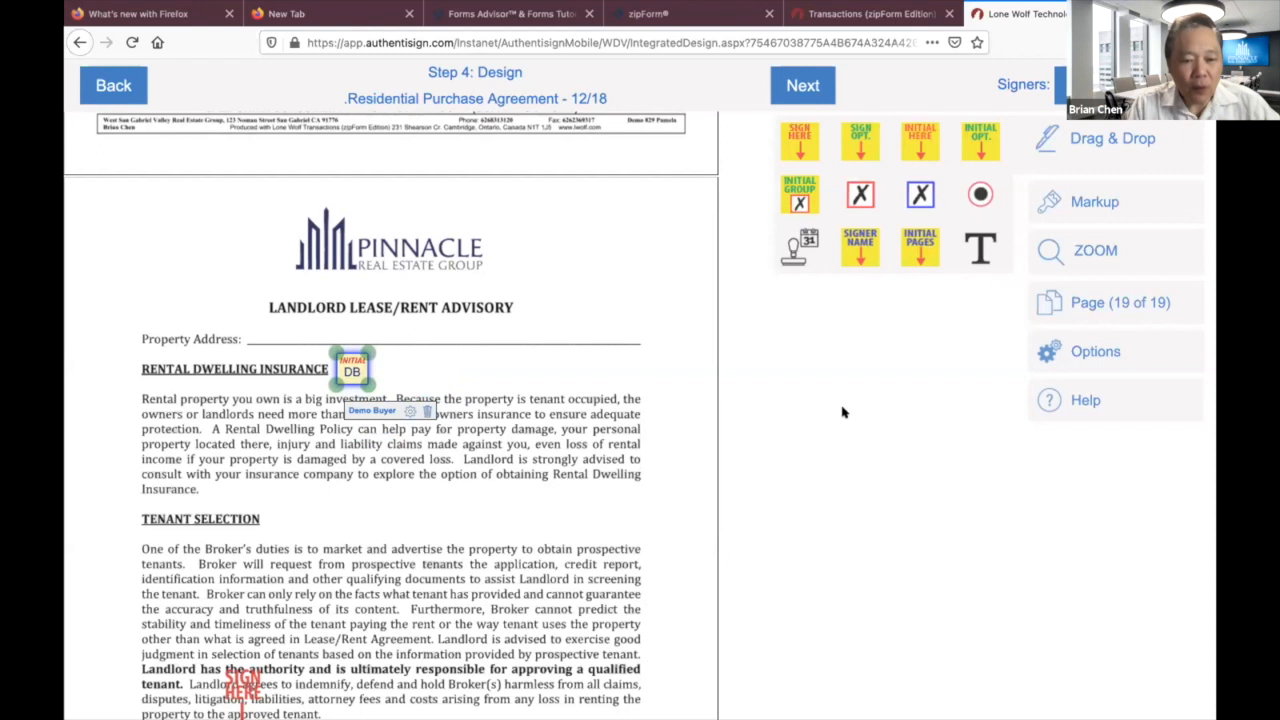
{"action": "scroll", "coordinate": [765, 451], "scroll_direction": "down", "scroll_amount": 2}
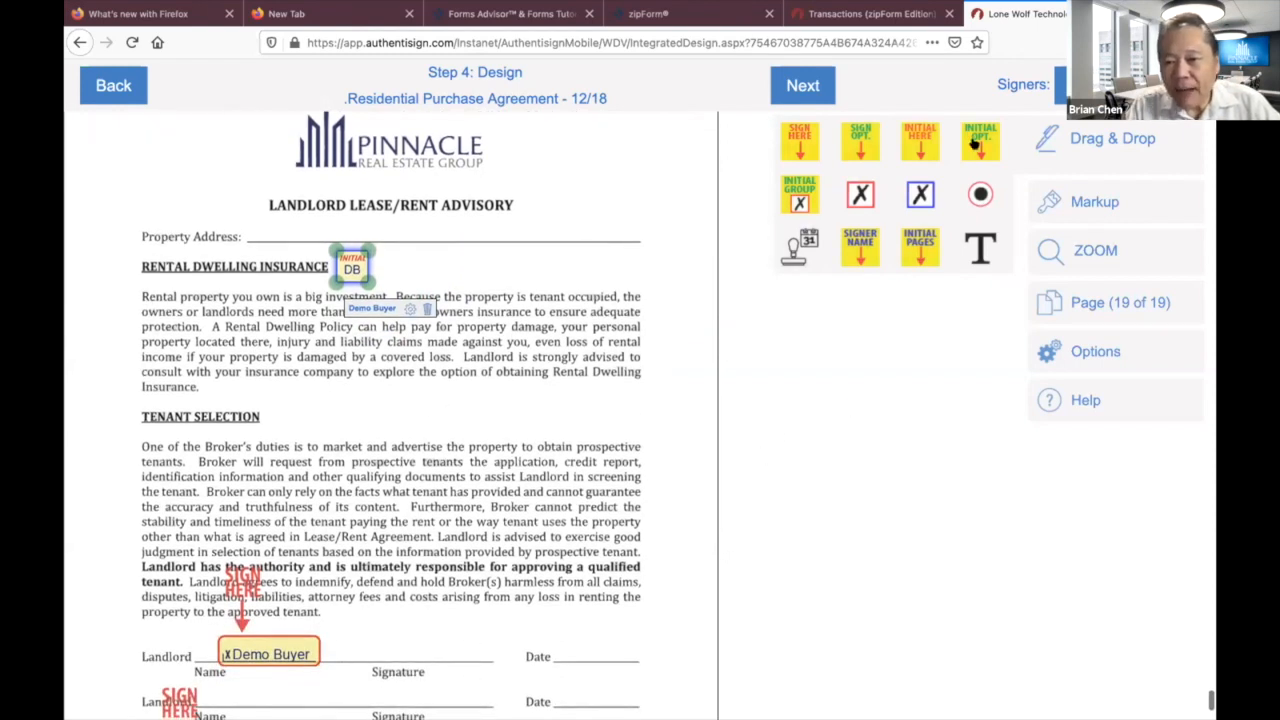
{"action": "left_click_drag", "start_coordinate": [920, 143], "coordinate": [296, 428]}
{"action": "left_click", "coordinate": [296, 428]}
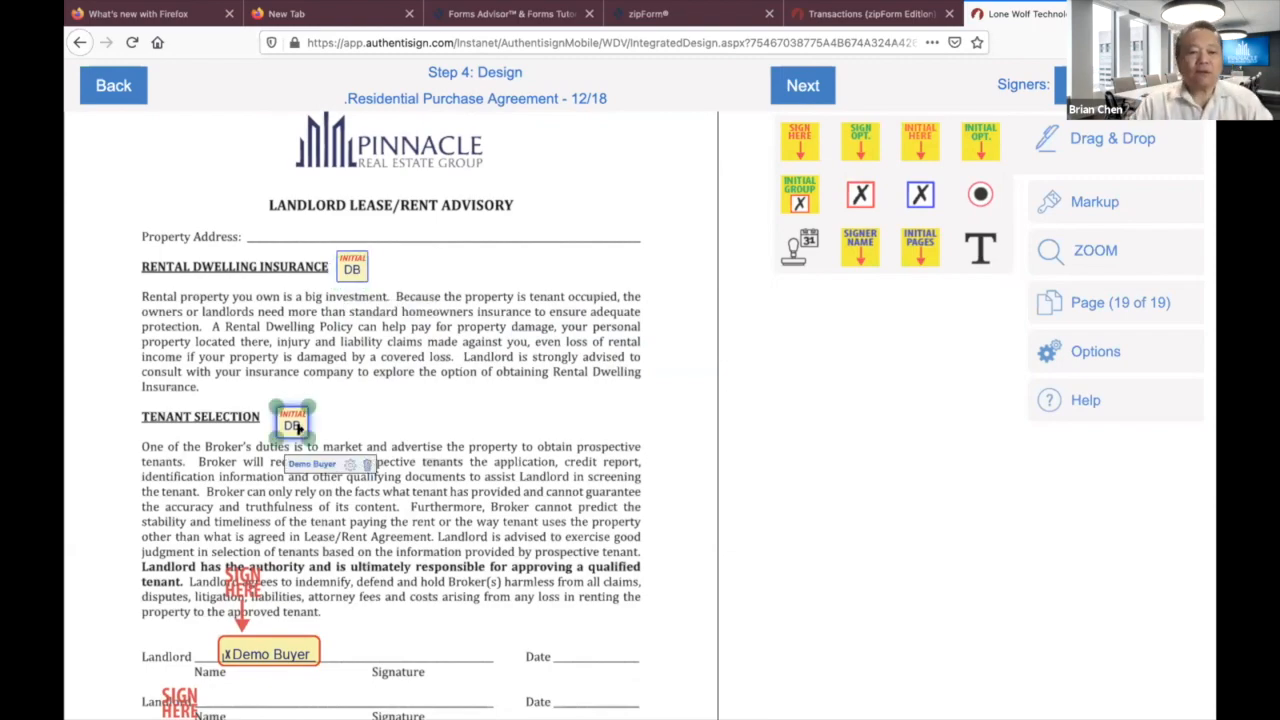
{"action": "scroll", "coordinate": [595, 387], "scroll_direction": "up", "scroll_amount": 5}
{"action": "scroll", "coordinate": [595, 387], "scroll_direction": "up", "scroll_amount": 10}
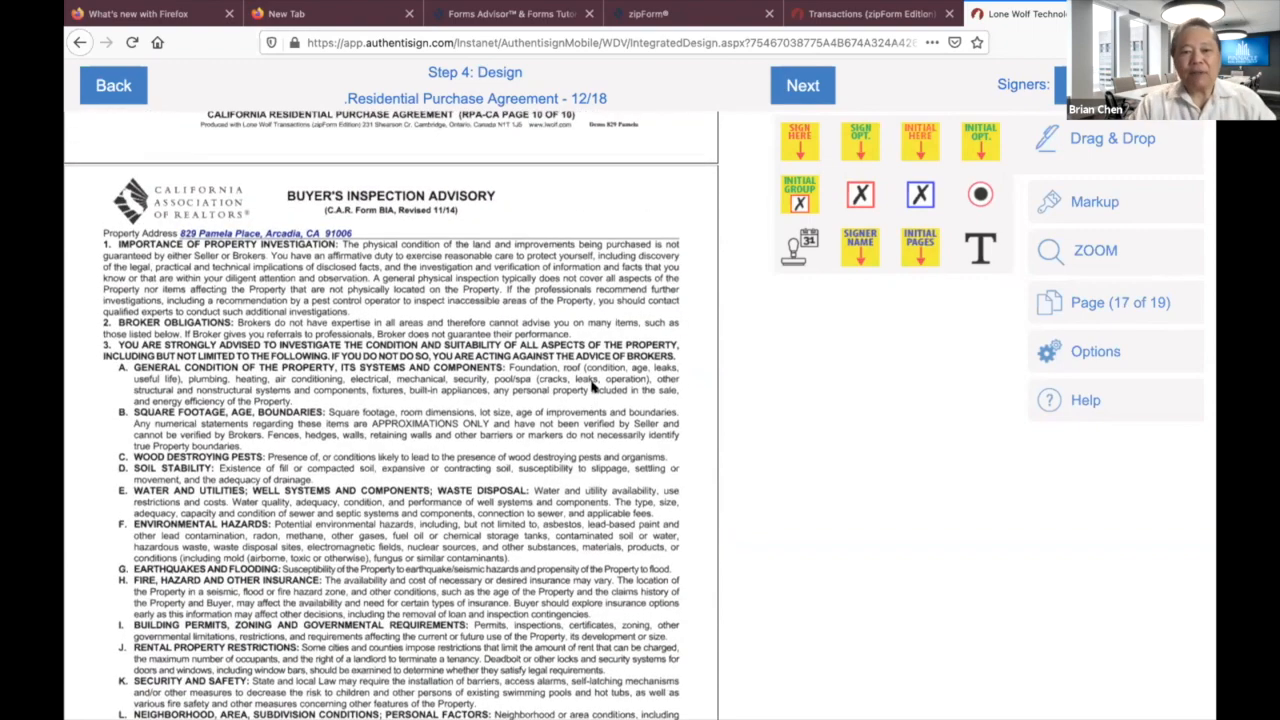
{"action": "scroll", "coordinate": [480, 383], "scroll_direction": "down", "scroll_amount": 1}
{"action": "scroll", "coordinate": [480, 383], "scroll_direction": "down", "scroll_amount": 15}
{"action": "scroll", "coordinate": [480, 383], "scroll_direction": "up", "scroll_amount": 20}
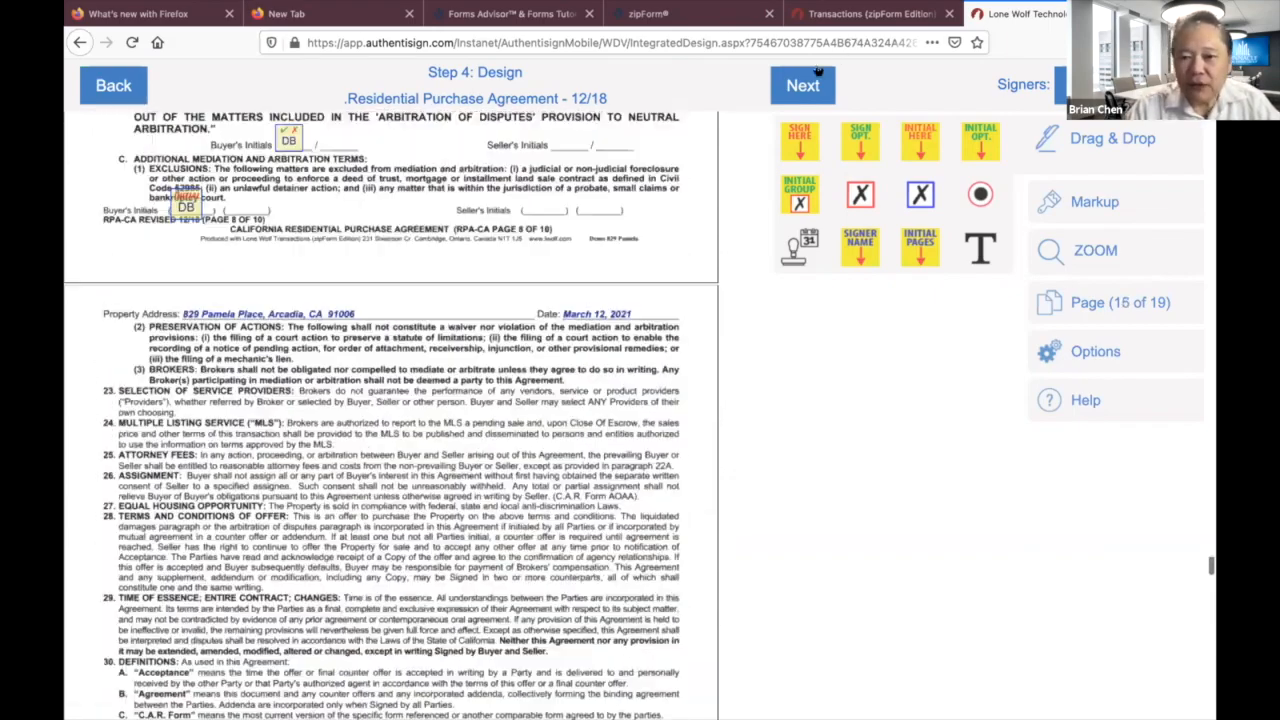
Move to Finalize Signing Setup and send the signature invitations to the signers.
{"action": "left_click", "coordinate": [800, 86]}
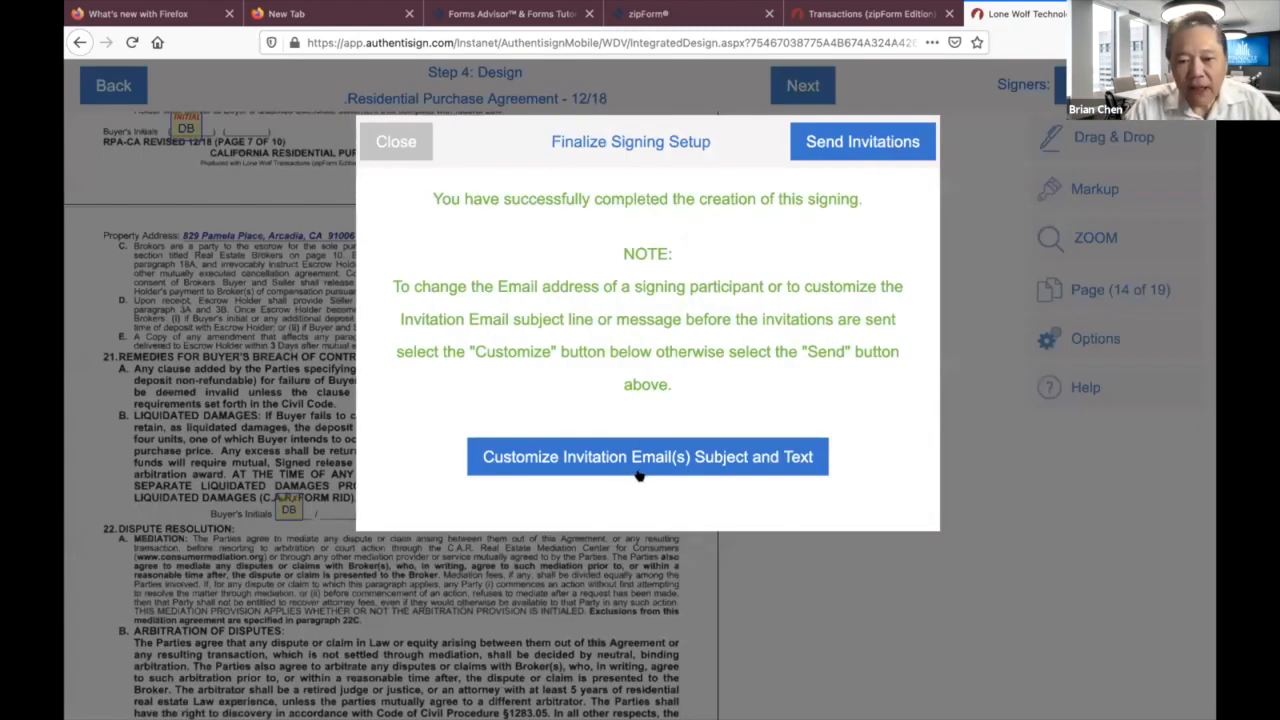
{"action": "left_click", "coordinate": [845, 147]}
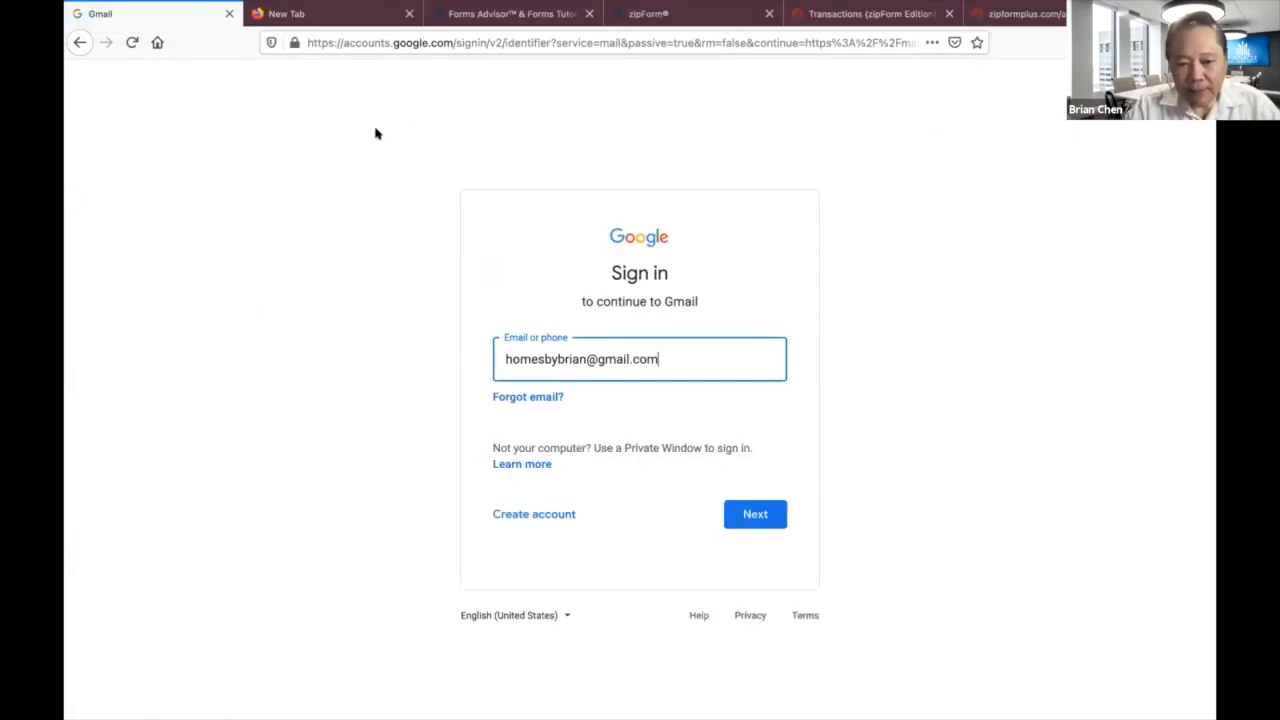
Sign in to Gmail with the account e-mail and password, confirm recovery details, and refresh the inbox.
{"action": "left_click", "coordinate": [762, 511]}
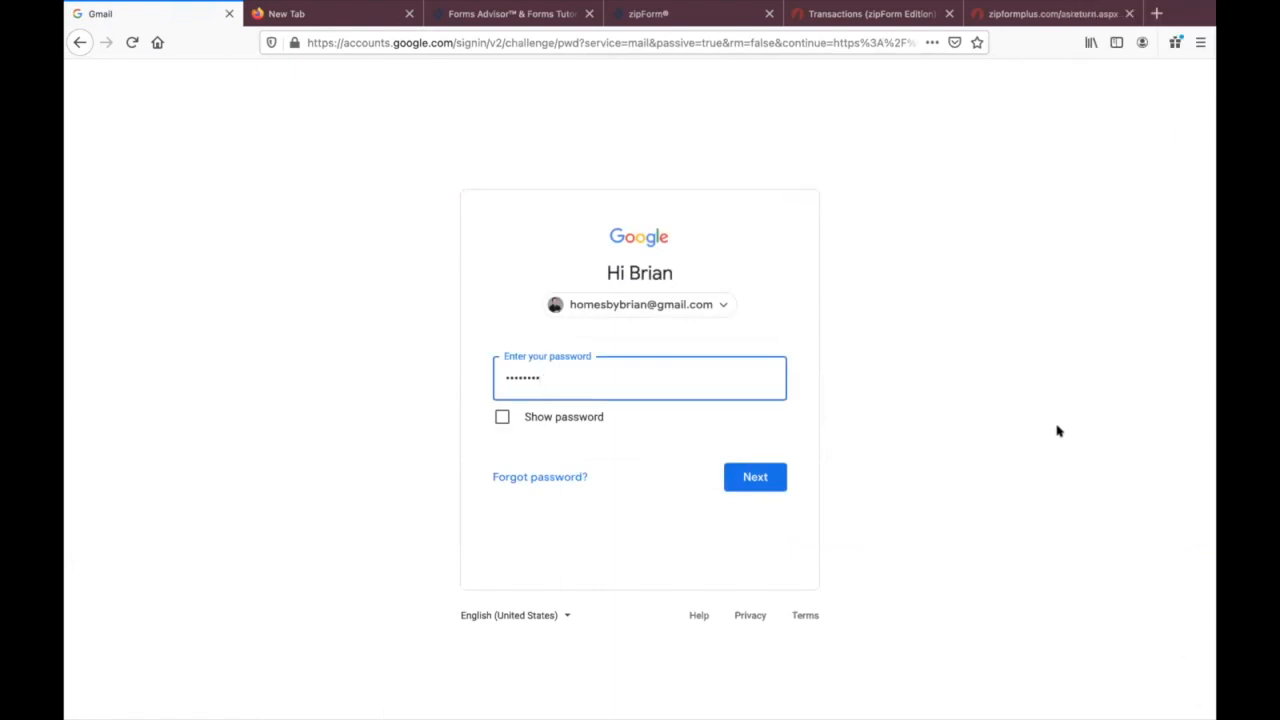
{"action": "left_click", "coordinate": [763, 476]}
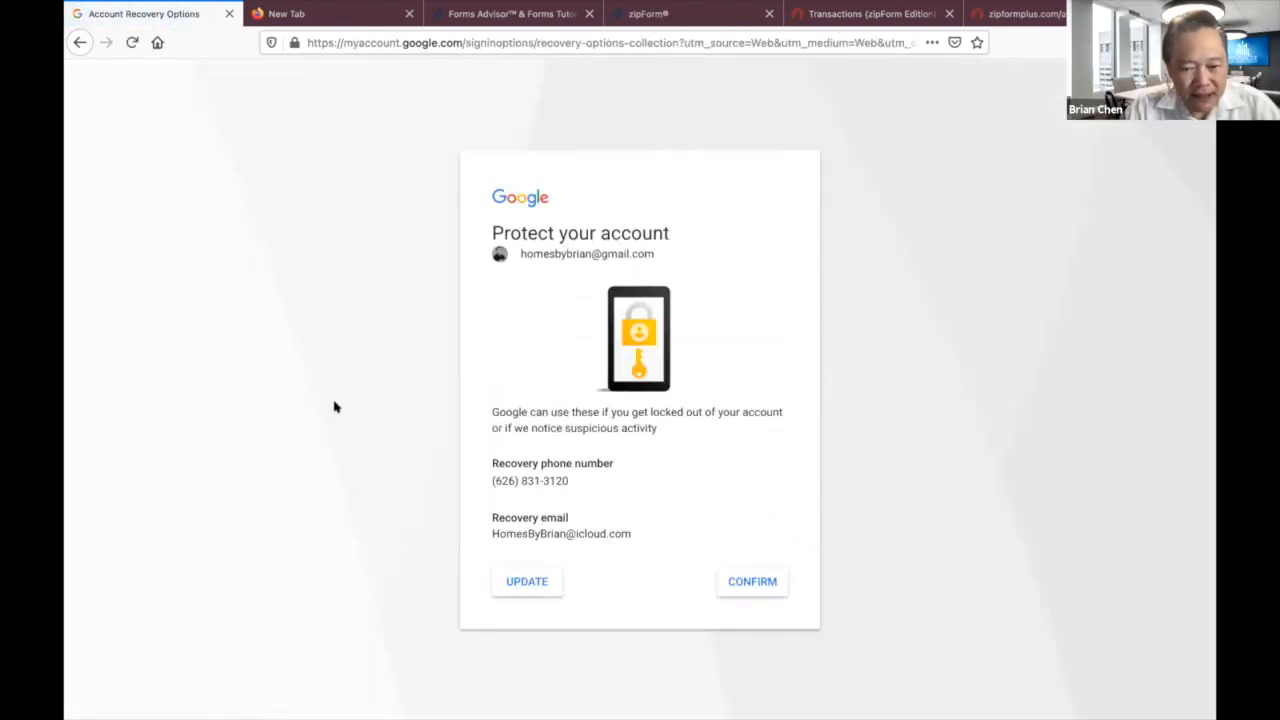
{"action": "left_click", "coordinate": [756, 585]}
{"action": "scroll", "coordinate": [508, 366], "scroll_direction": "down", "scroll_amount": 2}
{"action": "scroll", "coordinate": [508, 366], "scroll_direction": "up", "scroll_amount": 2}
{"action": "left_click", "coordinate": [337, 129]}
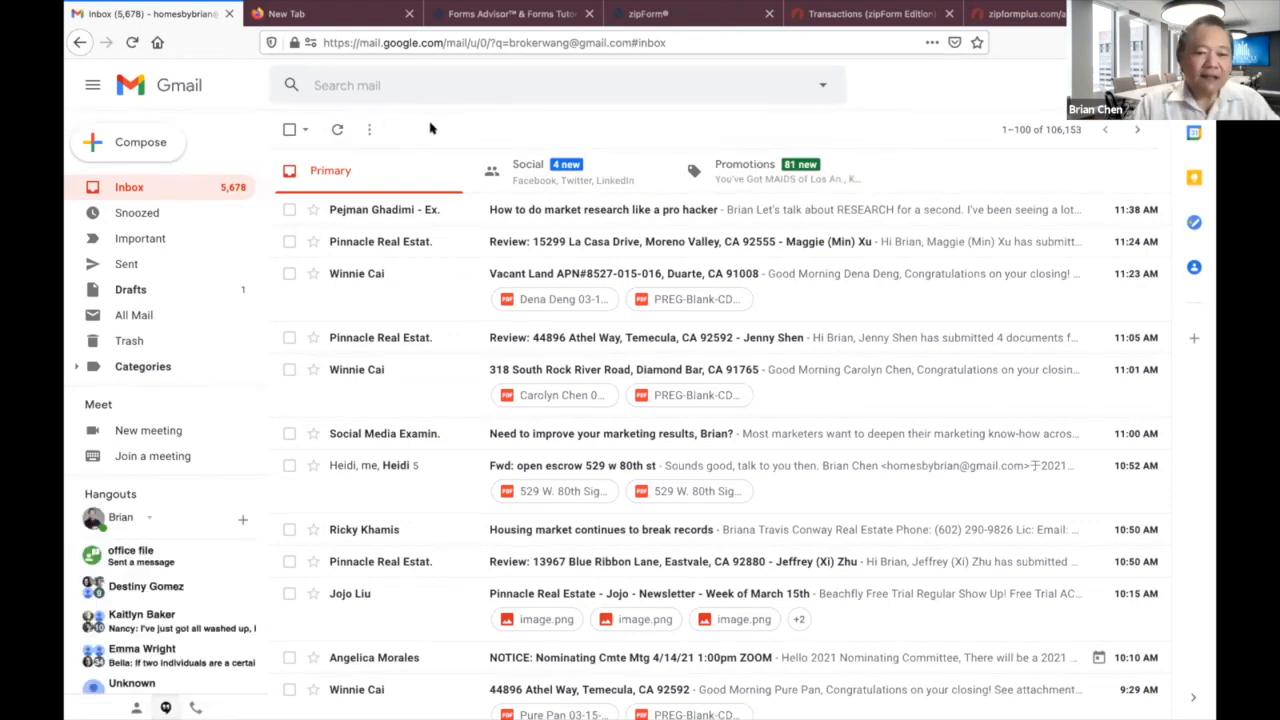
{"action": "left_click", "coordinate": [128, 42]}
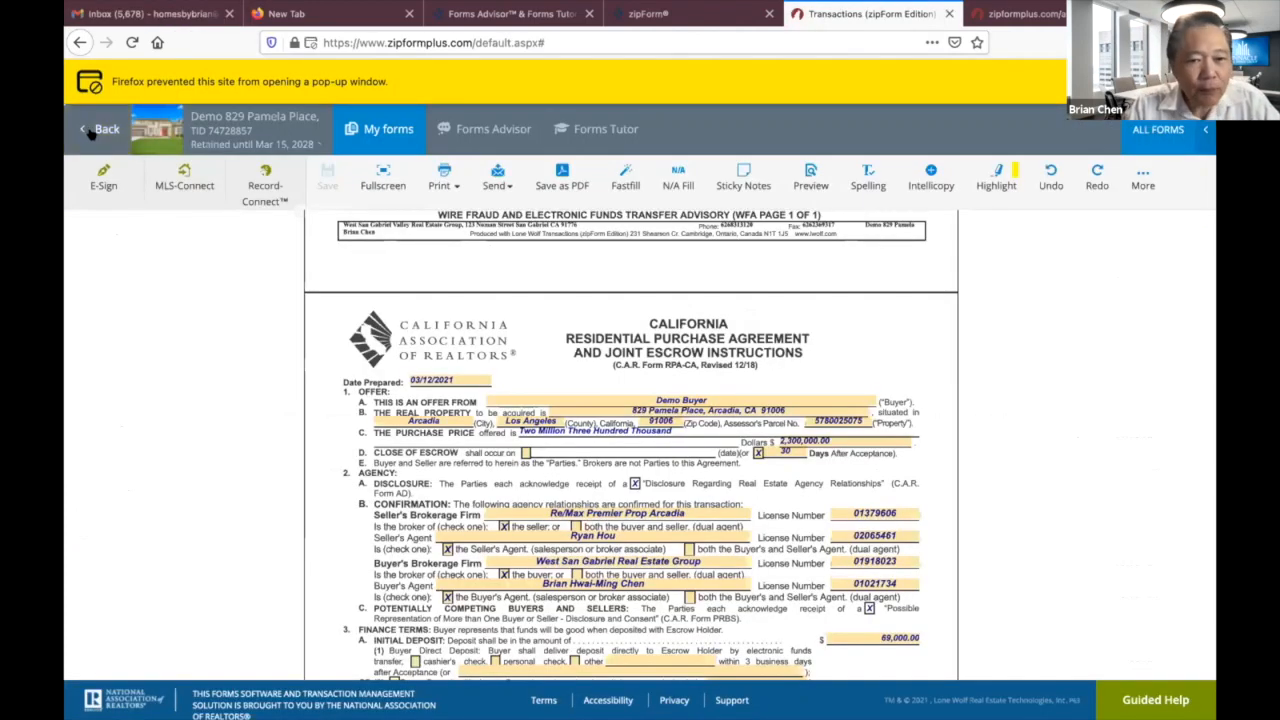
Return to the transactions list and open the COVID Related Forms template from the Templates tab.
{"action": "left_click", "coordinate": [100, 130]}
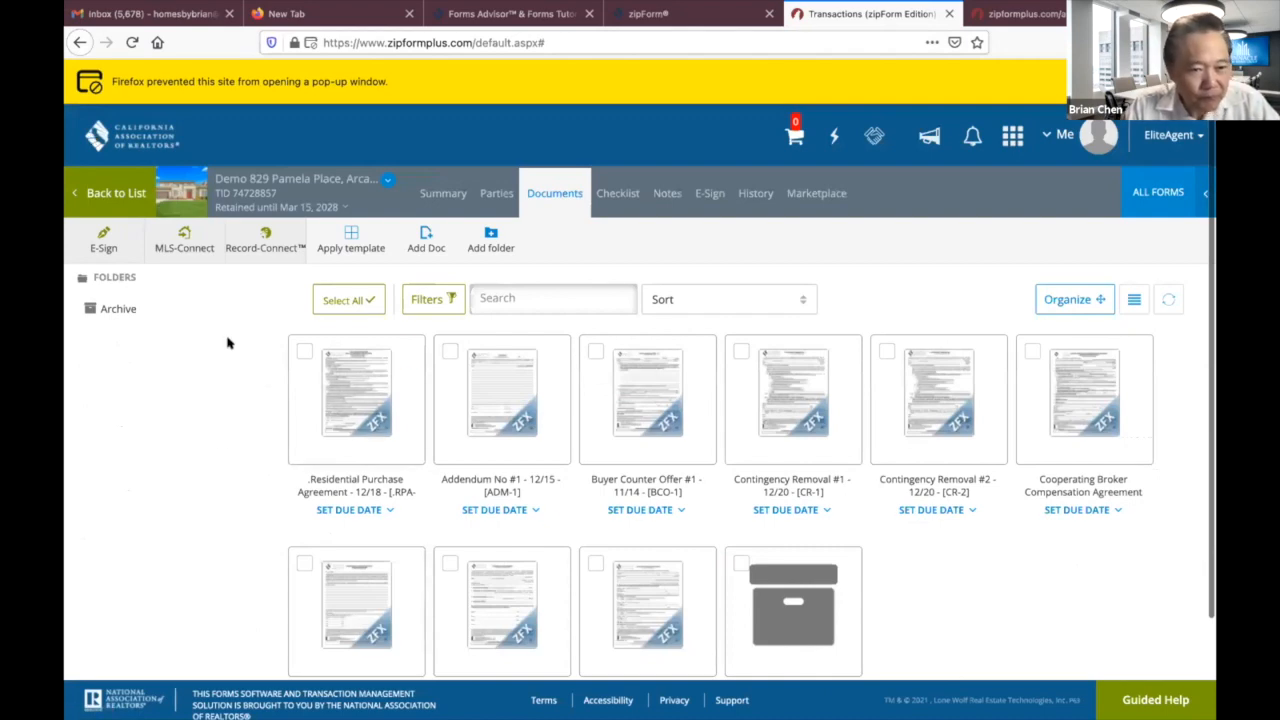
{"action": "left_click", "coordinate": [112, 193]}
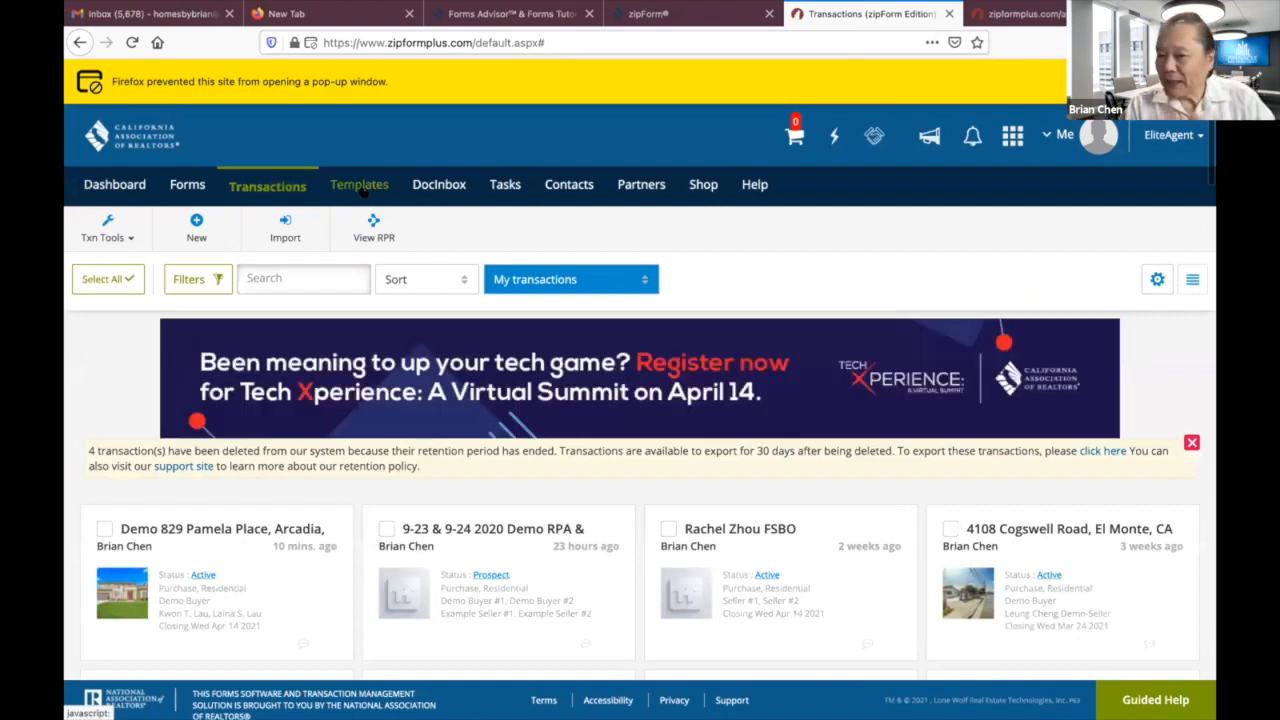
{"action": "left_click", "coordinate": [360, 186]}
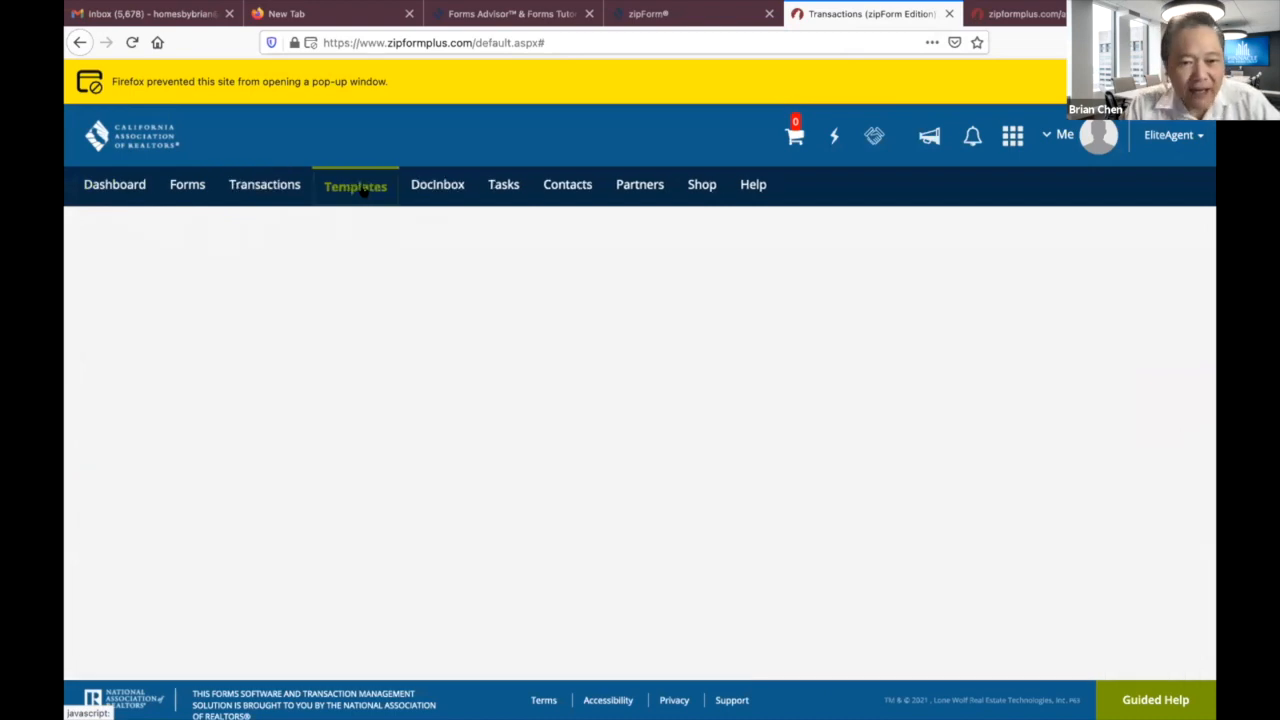
{"action": "scroll", "coordinate": [421, 365], "scroll_direction": "down", "scroll_amount": 3}
{"action": "scroll", "coordinate": [421, 365], "scroll_direction": "up", "scroll_amount": 3}
{"action": "scroll", "coordinate": [421, 365], "scroll_direction": "down", "scroll_amount": 1}
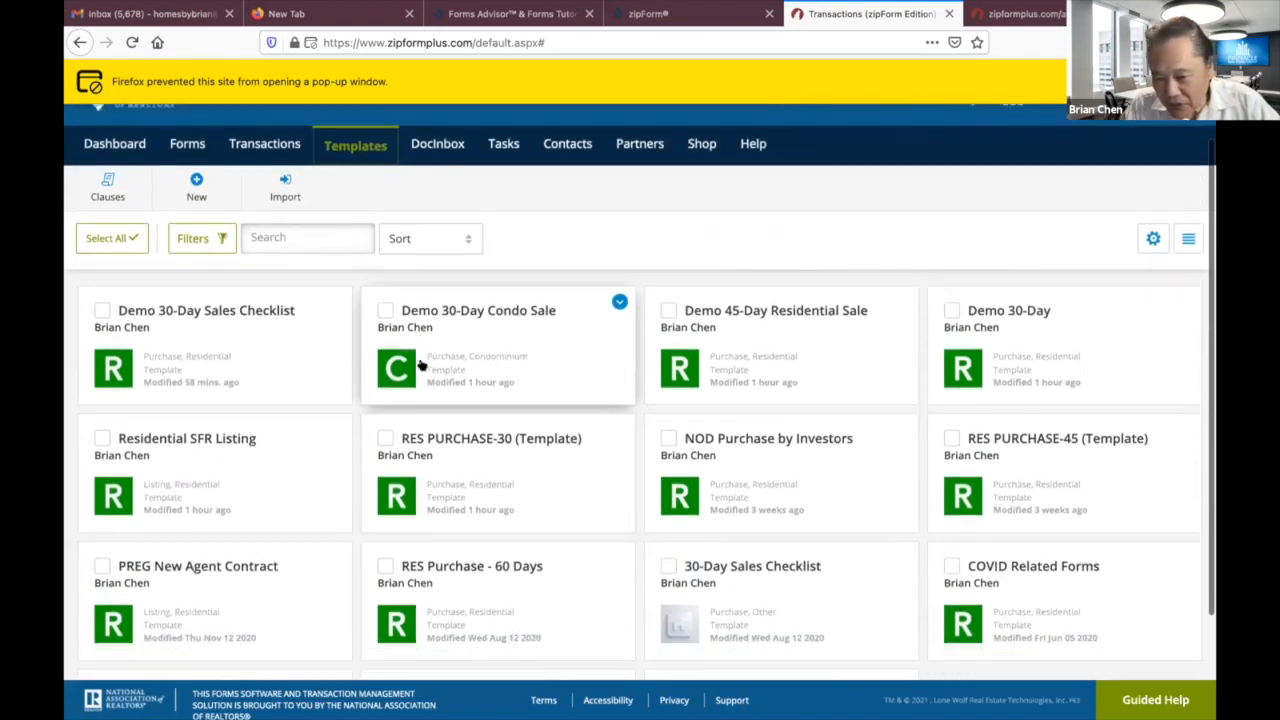
{"action": "left_click", "coordinate": [1016, 567]}
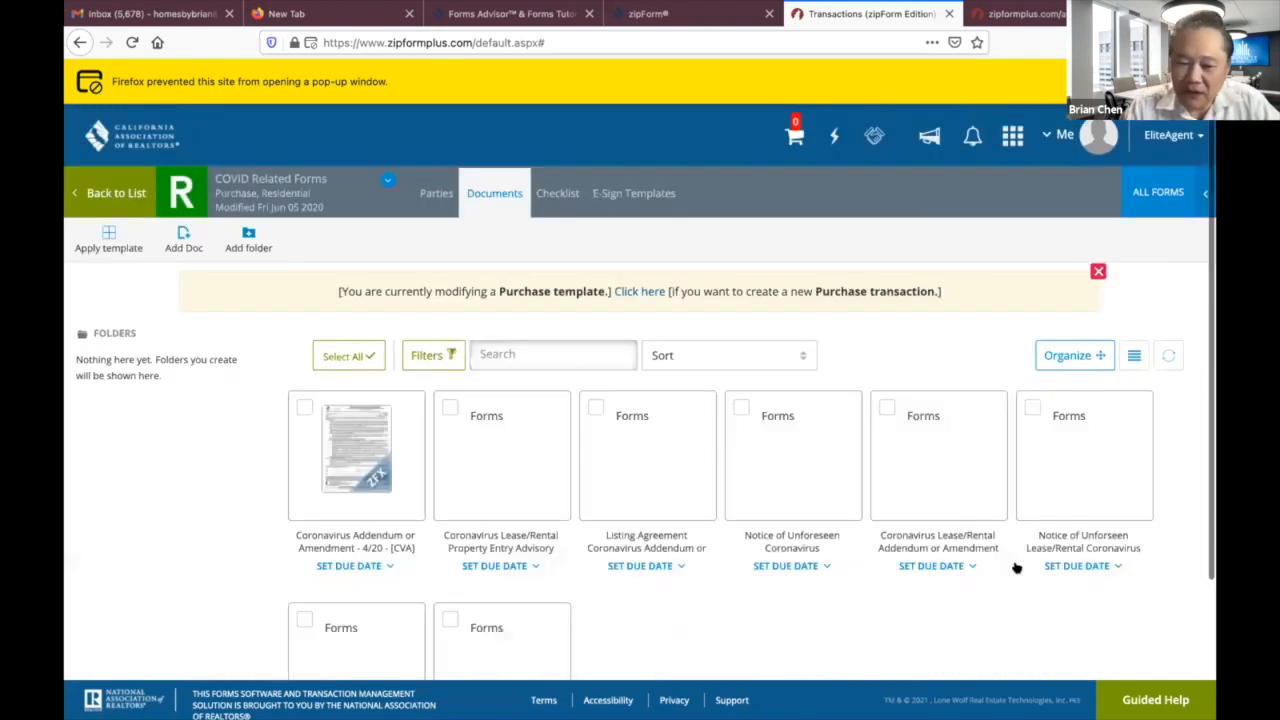
{"action": "scroll", "coordinate": [646, 575], "scroll_direction": "down", "scroll_amount": 3}
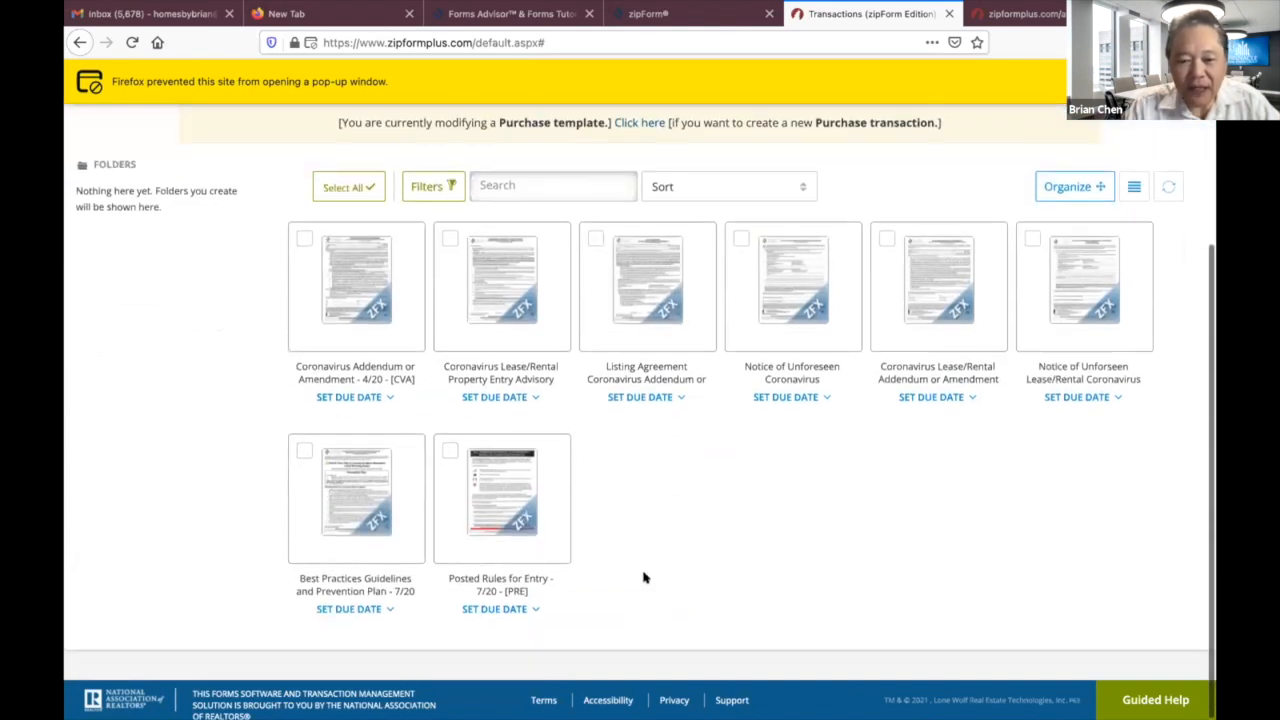
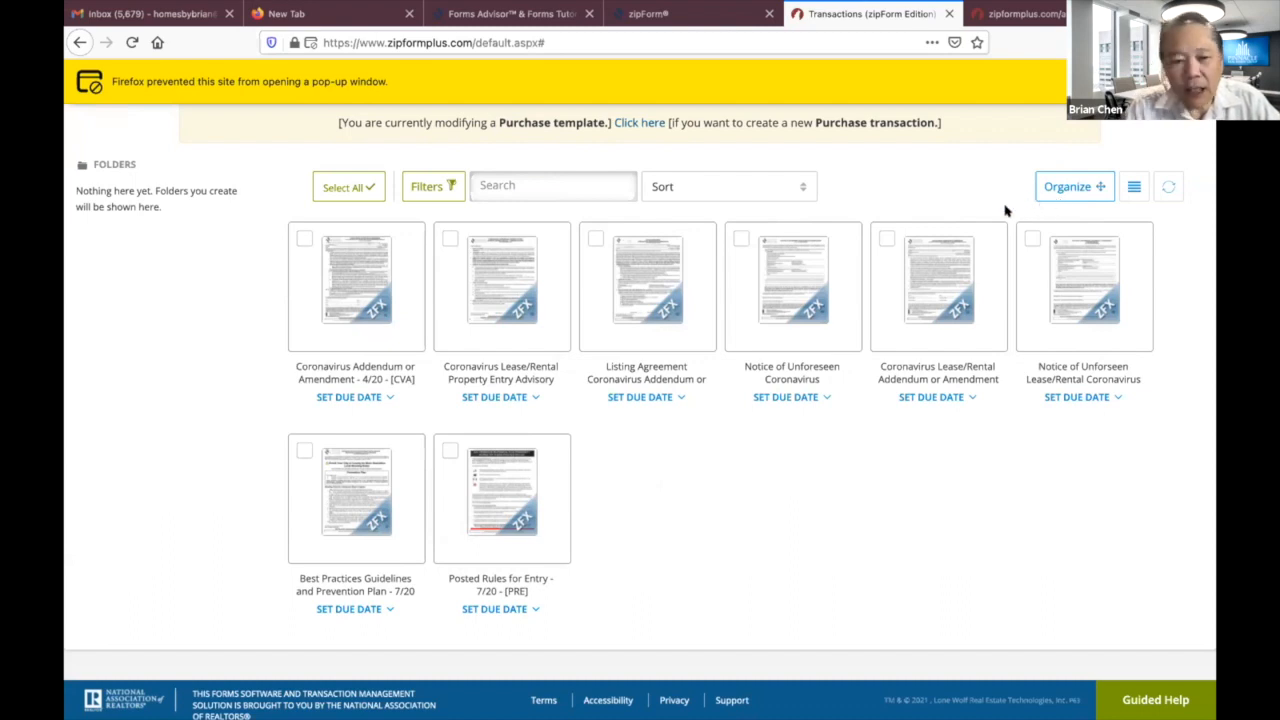
Open and scroll through the Coronavirus Addendum or Amendment form.
{"action": "left_click", "coordinate": [363, 309]}
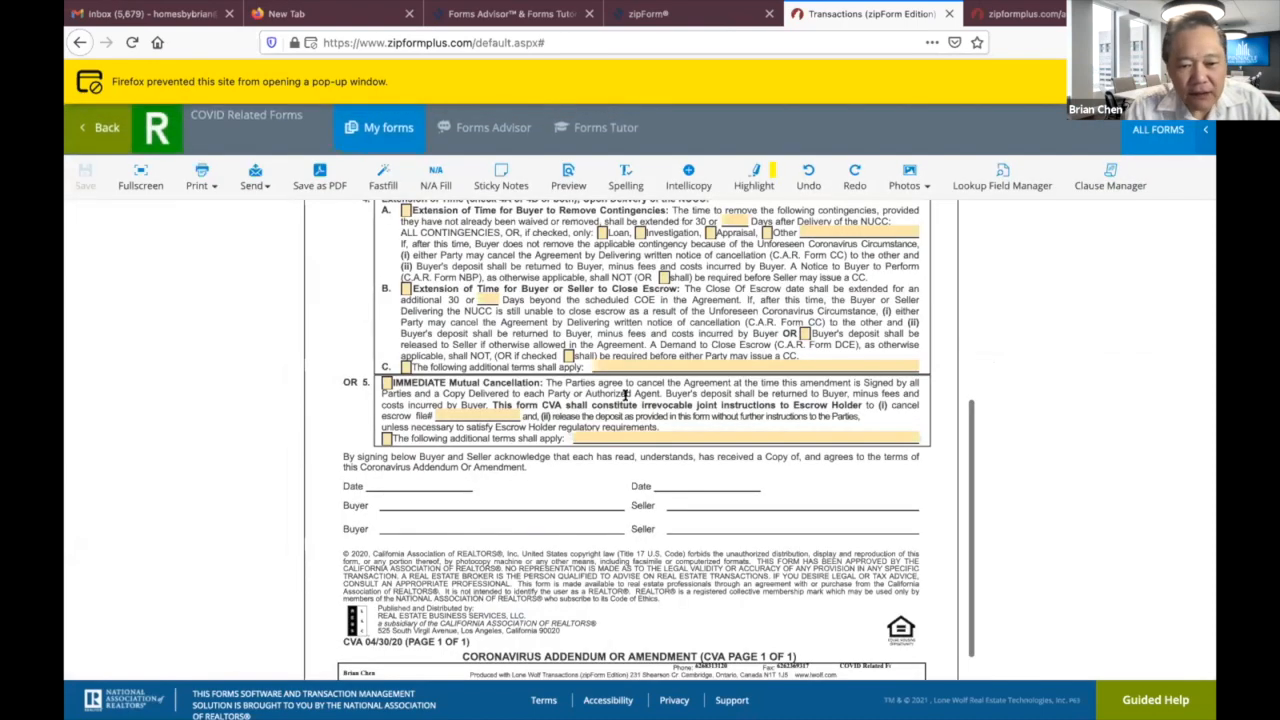
{"action": "scroll", "coordinate": [638, 457], "scroll_direction": "down", "scroll_amount": 2}
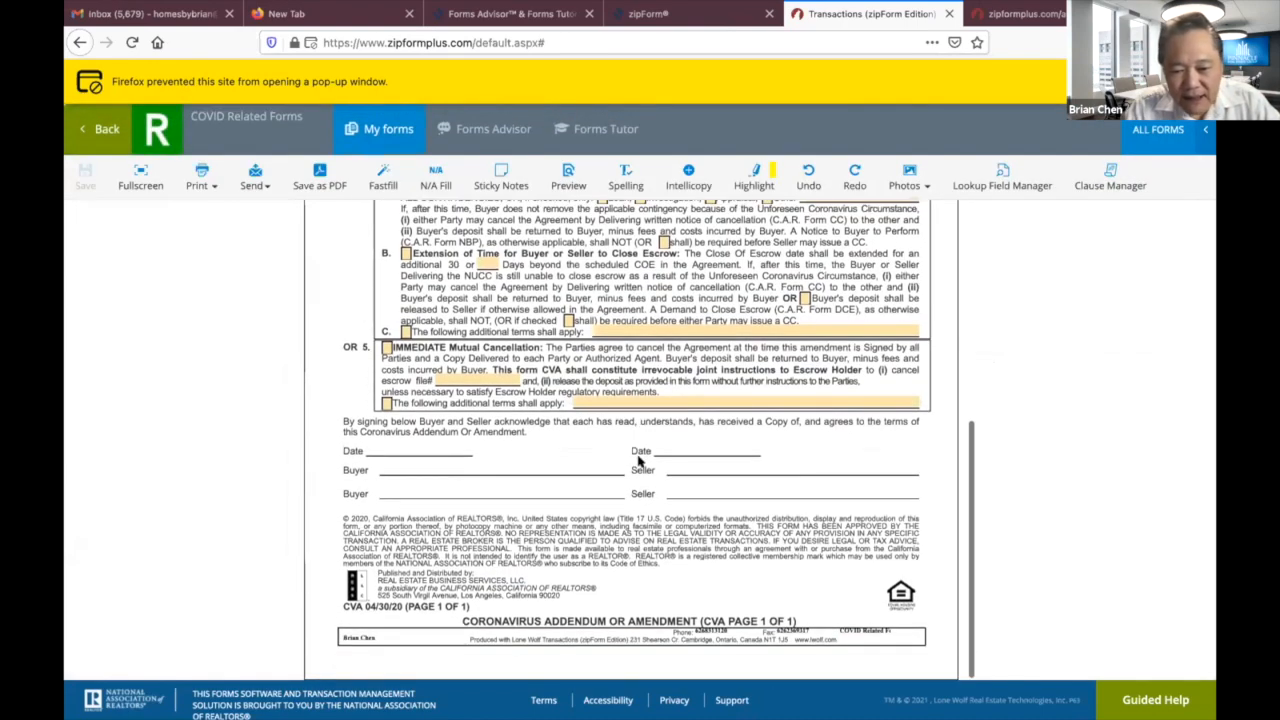
{"action": "scroll", "coordinate": [628, 470], "scroll_direction": "up", "scroll_amount": 4}
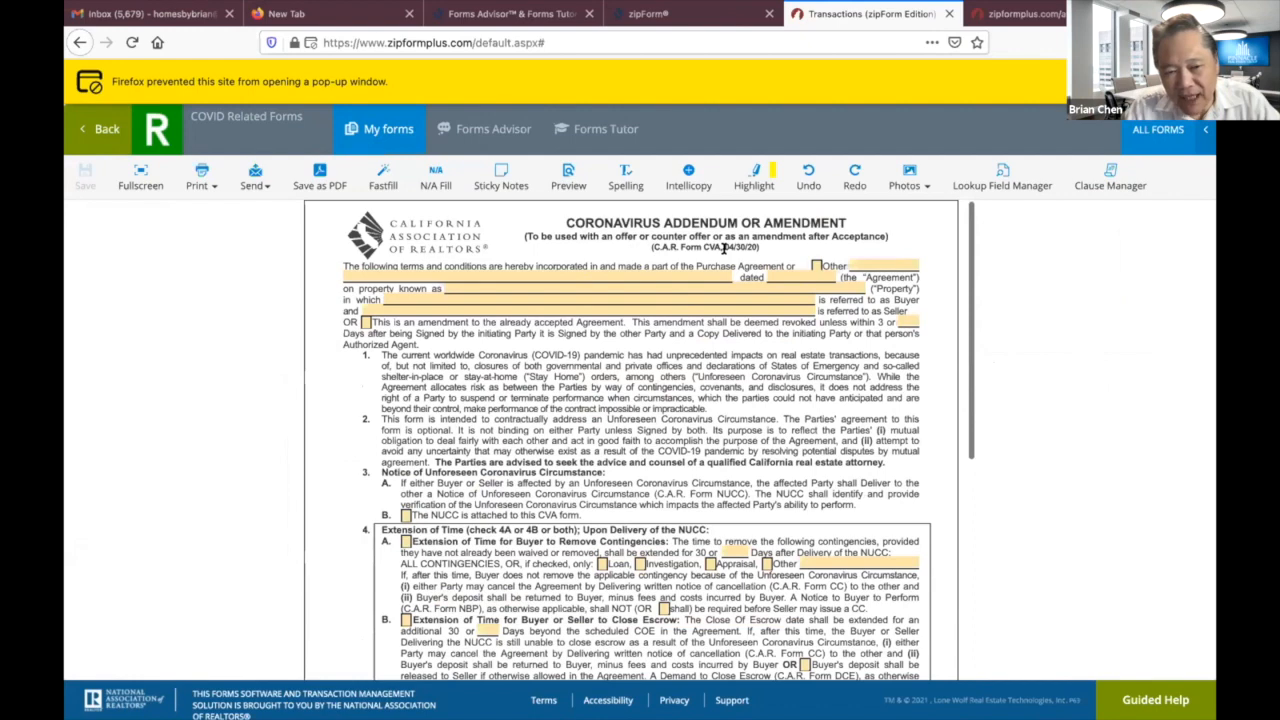
Review the Listing Agreement Coronavirus Addendum form, then switch to the Gmail inbox.
{"action": "left_click", "coordinate": [99, 132]}
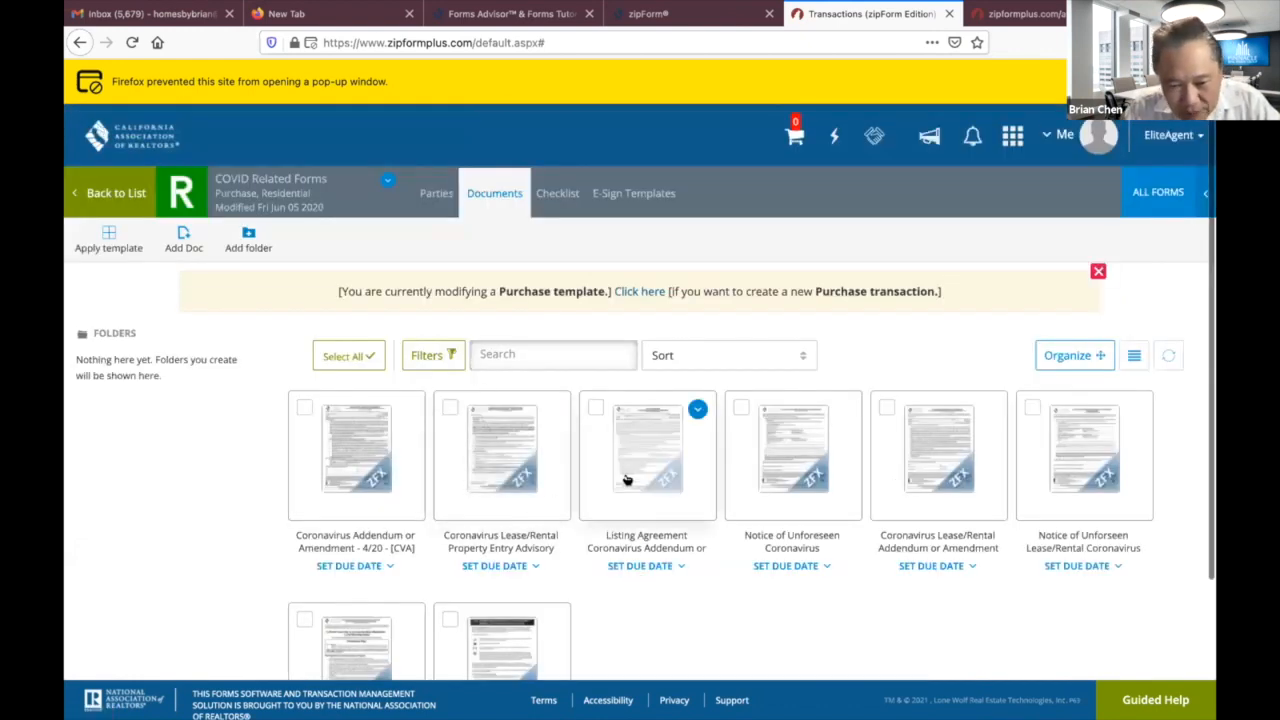
{"action": "left_click", "coordinate": [627, 480]}
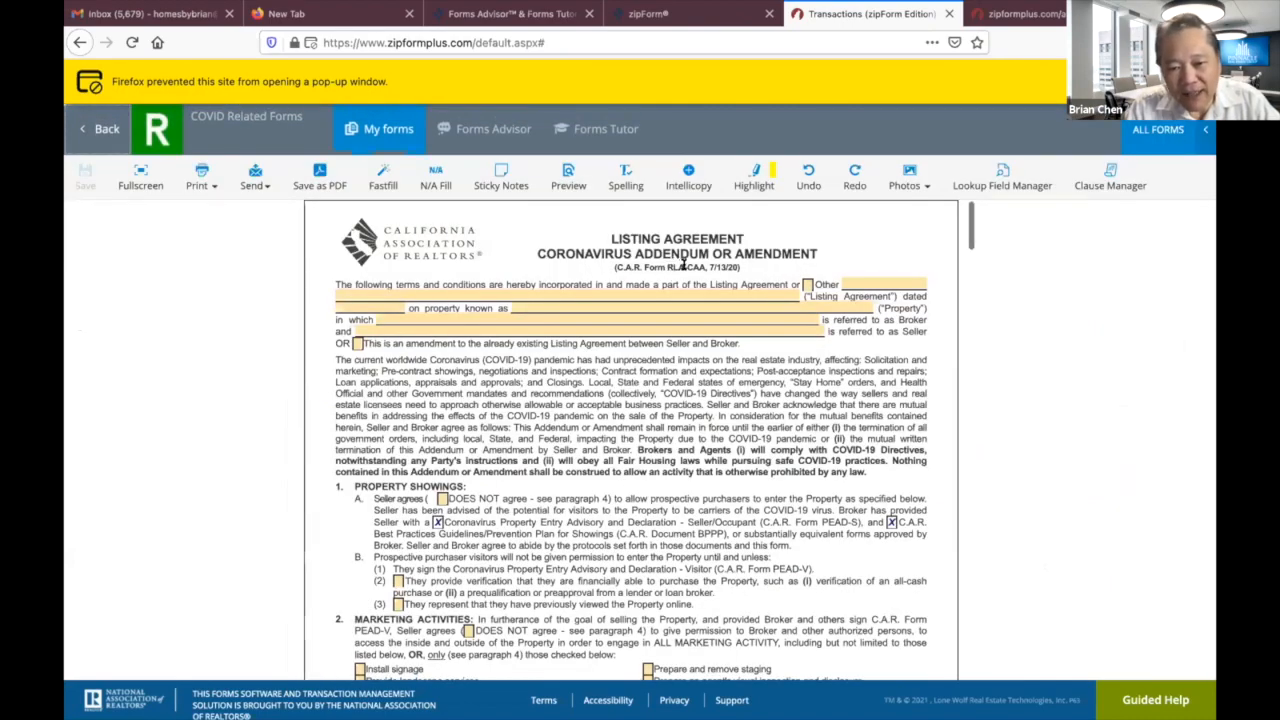
{"action": "scroll", "coordinate": [596, 480], "scroll_direction": "down", "scroll_amount": 15}
{"action": "scroll", "coordinate": [592, 486], "scroll_direction": "down", "scroll_amount": 1}
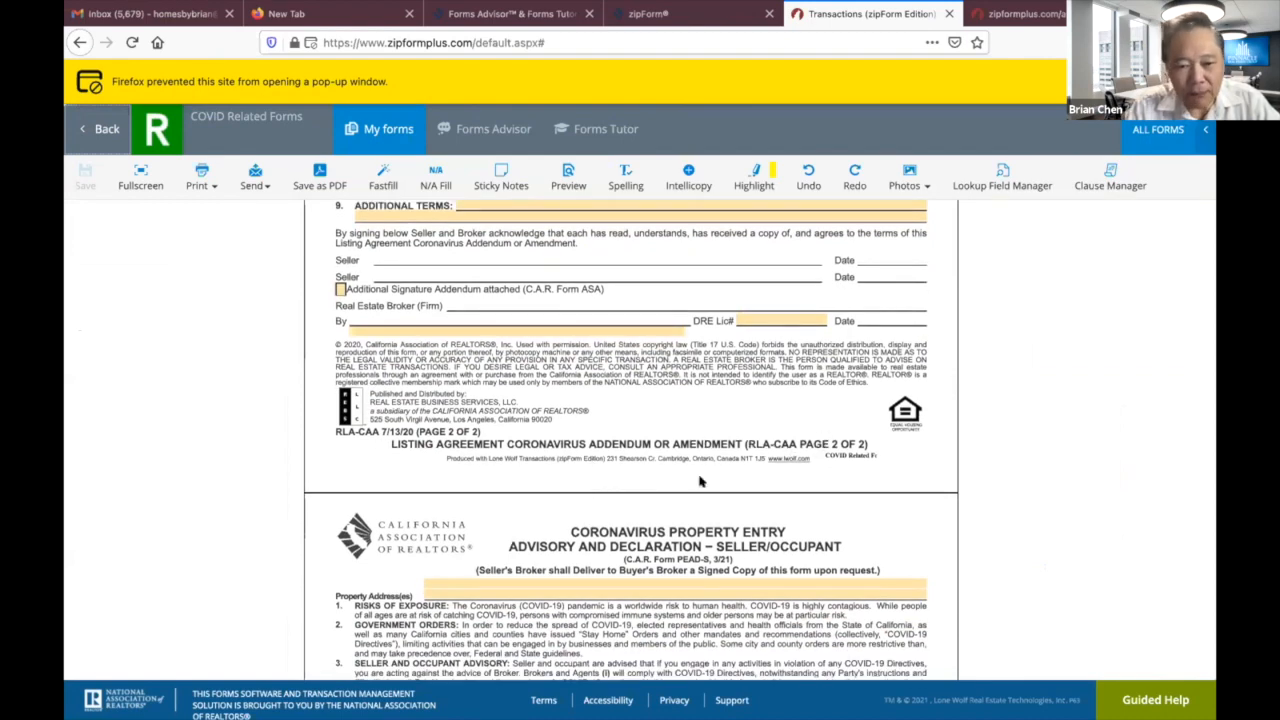
{"action": "left_click", "coordinate": [150, 14]}
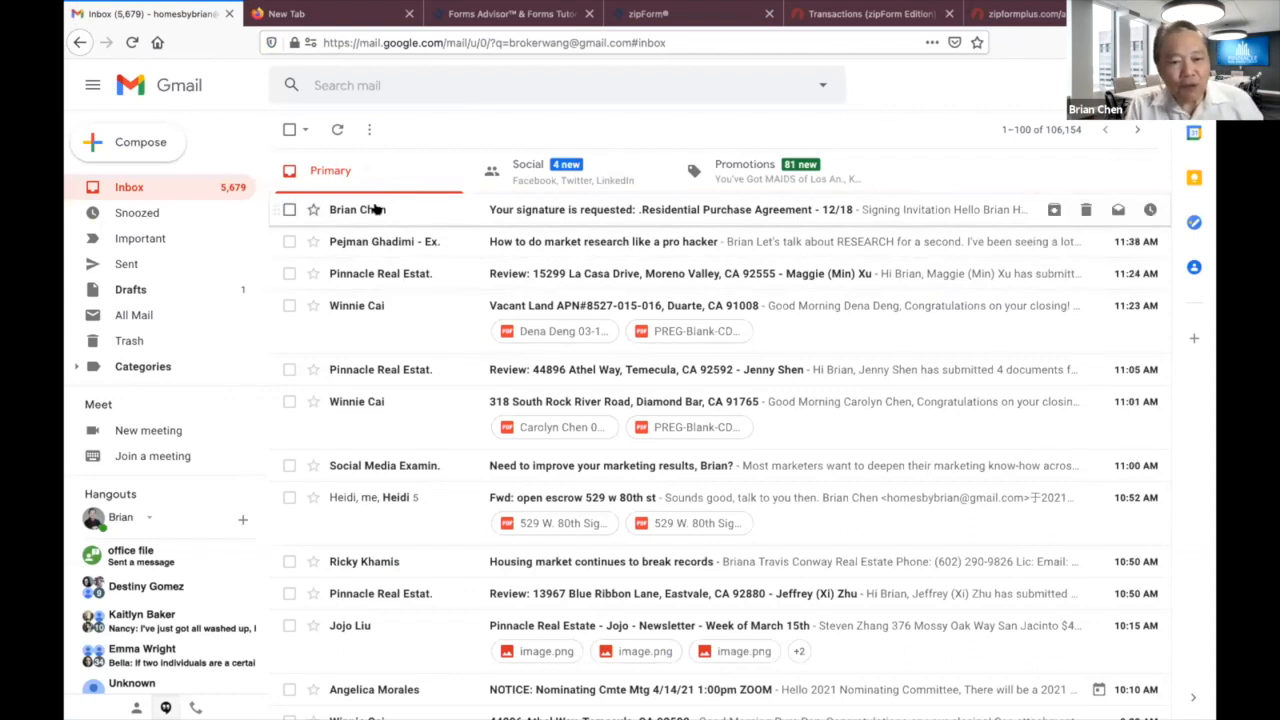
Open the 'Your signature is requested' email for Residential Purchase Agreement - 12/18 and start signing.
{"action": "mouse_move", "coordinate": [375, 209]}
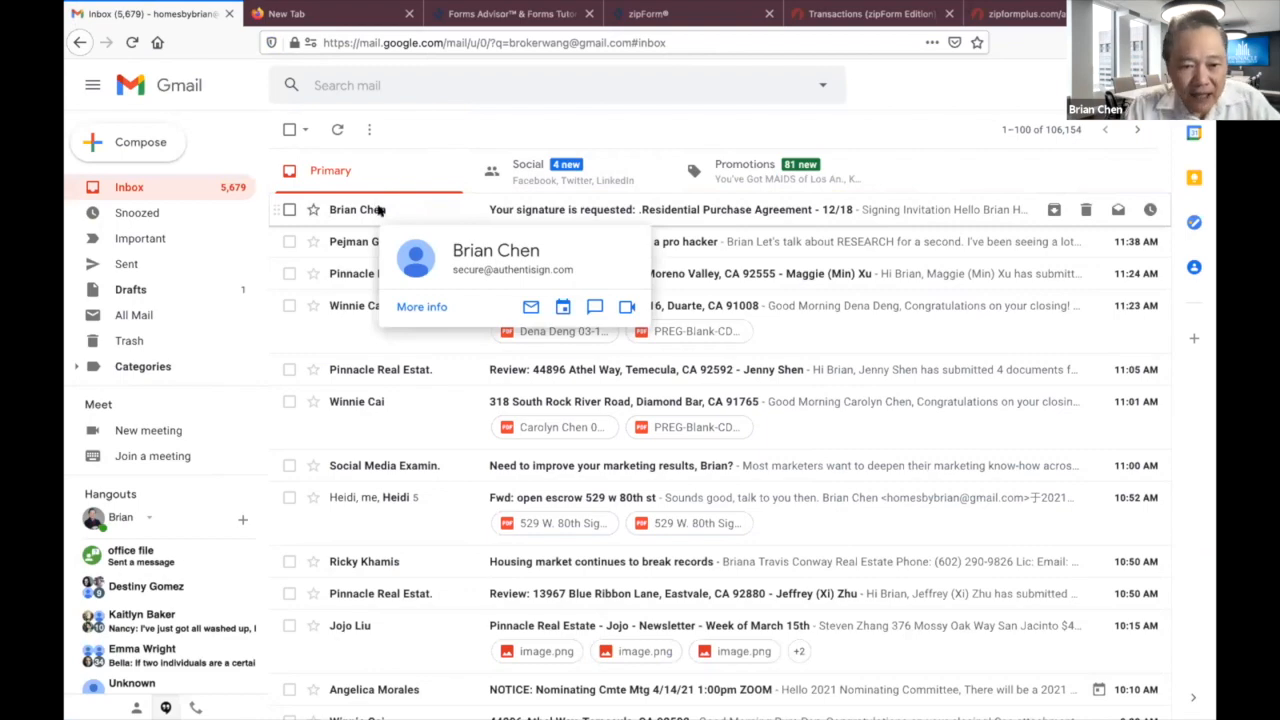
{"action": "left_click", "coordinate": [377, 209]}
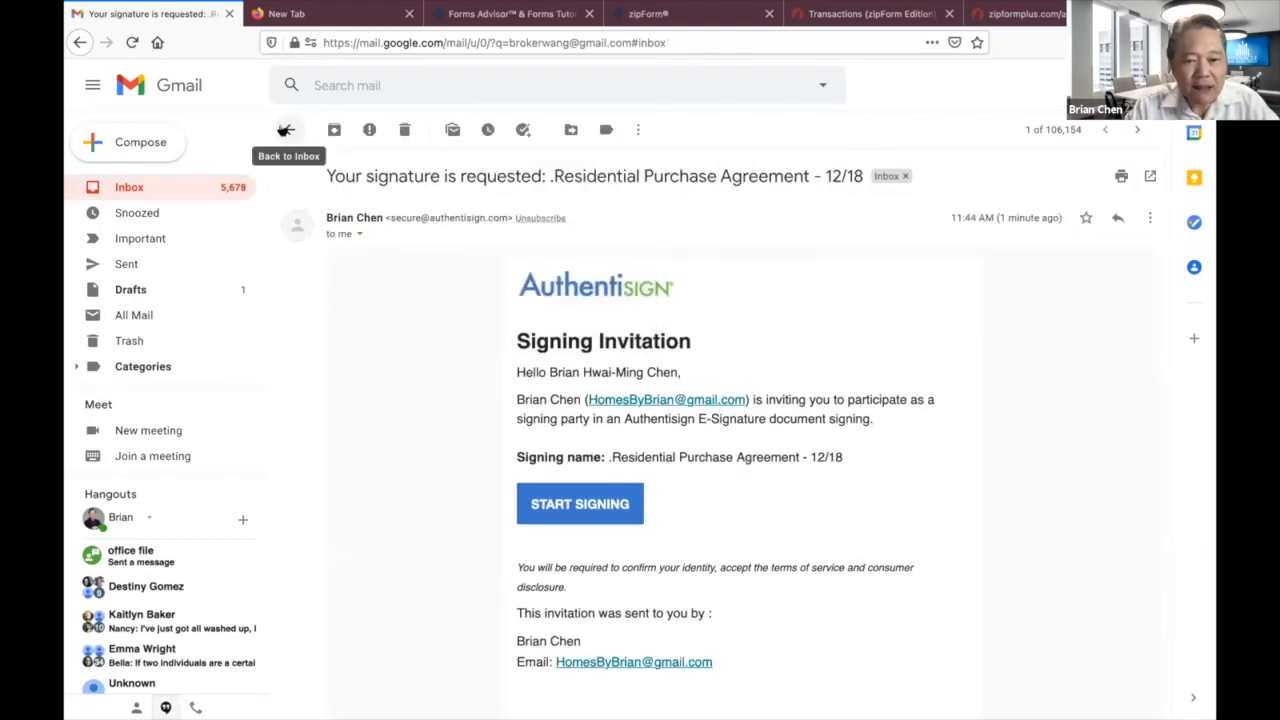
{"action": "left_click", "coordinate": [285, 130]}
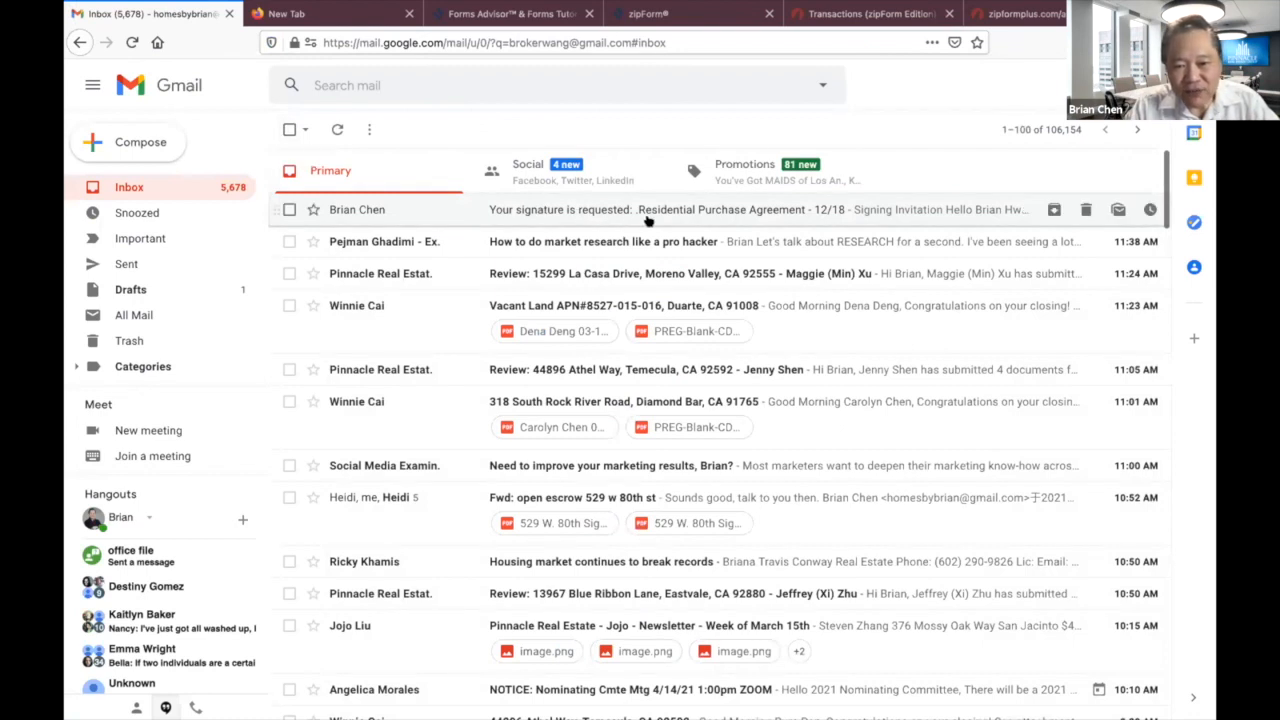
{"action": "left_click", "coordinate": [363, 214]}
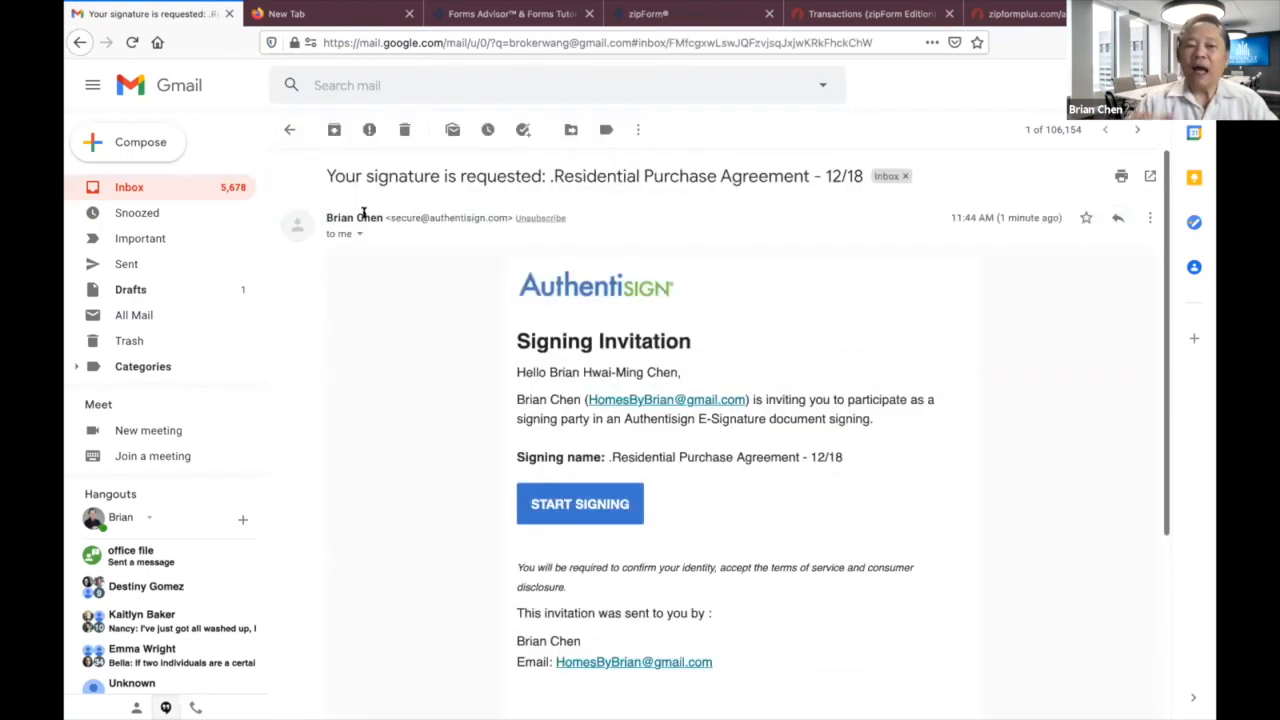
{"action": "mouse_move", "coordinate": [363, 212]}
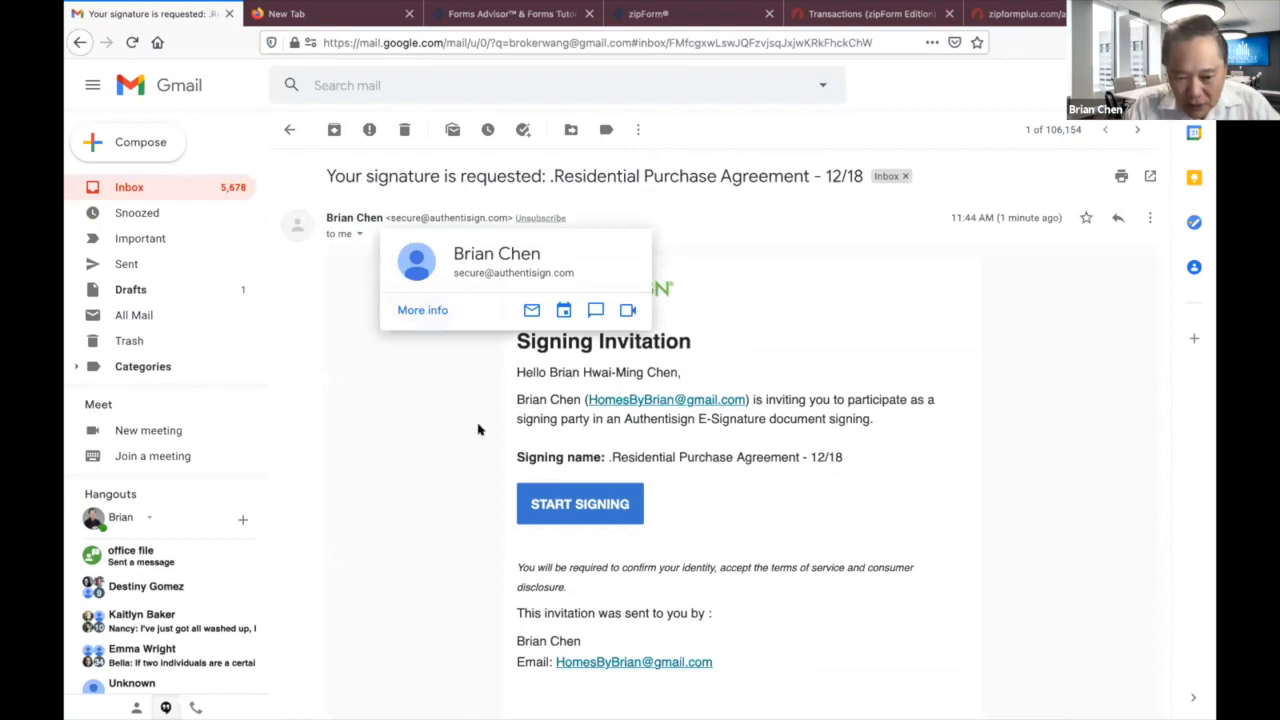
{"action": "left_click", "coordinate": [575, 510]}
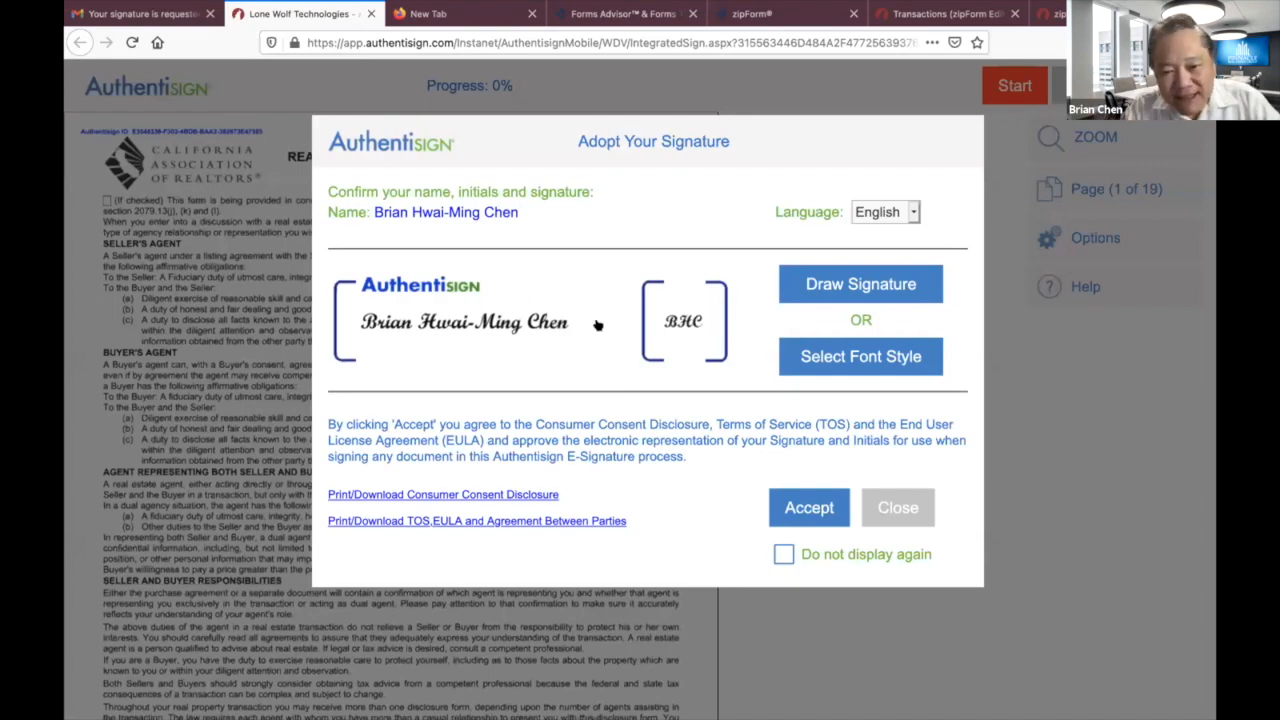
Adopt the broker signature, sign the fields on pages 1, 5, 16 and 19, and complete signing.
{"action": "left_click", "coordinate": [810, 508]}
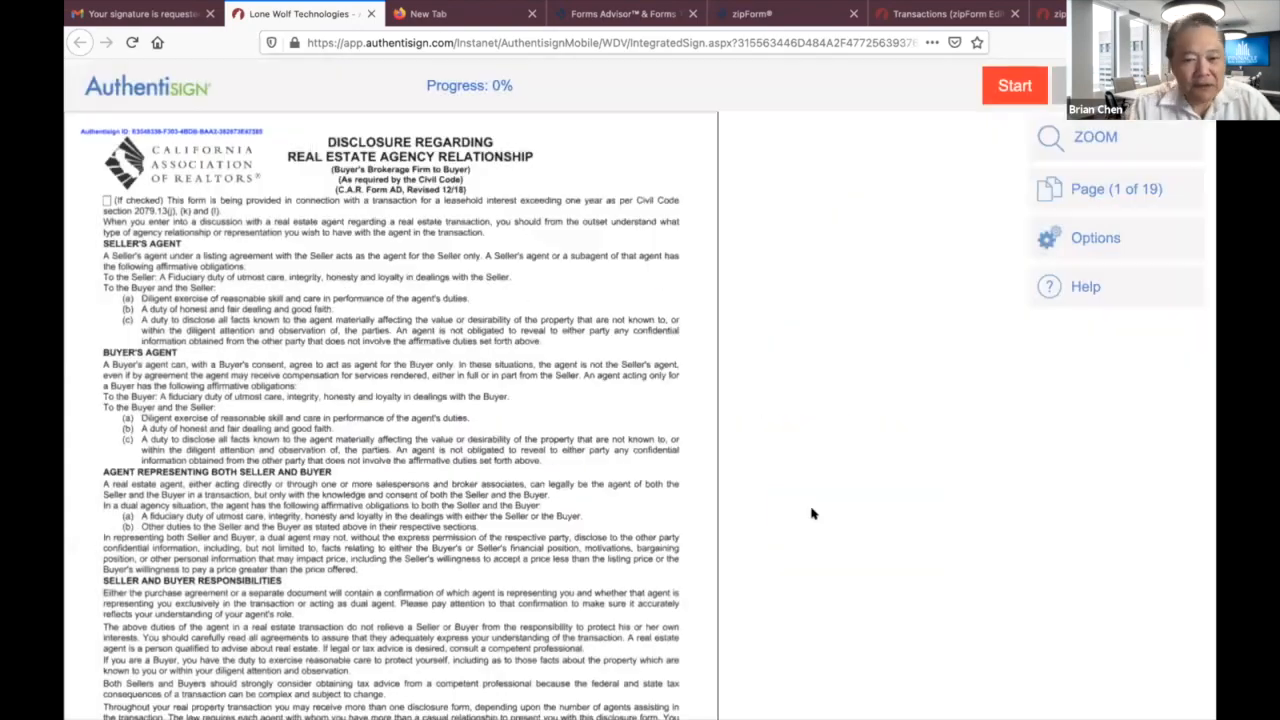
{"action": "scroll", "coordinate": [516, 397], "scroll_direction": "down", "scroll_amount": 3}
{"action": "scroll", "coordinate": [516, 397], "scroll_direction": "down", "scroll_amount": 4}
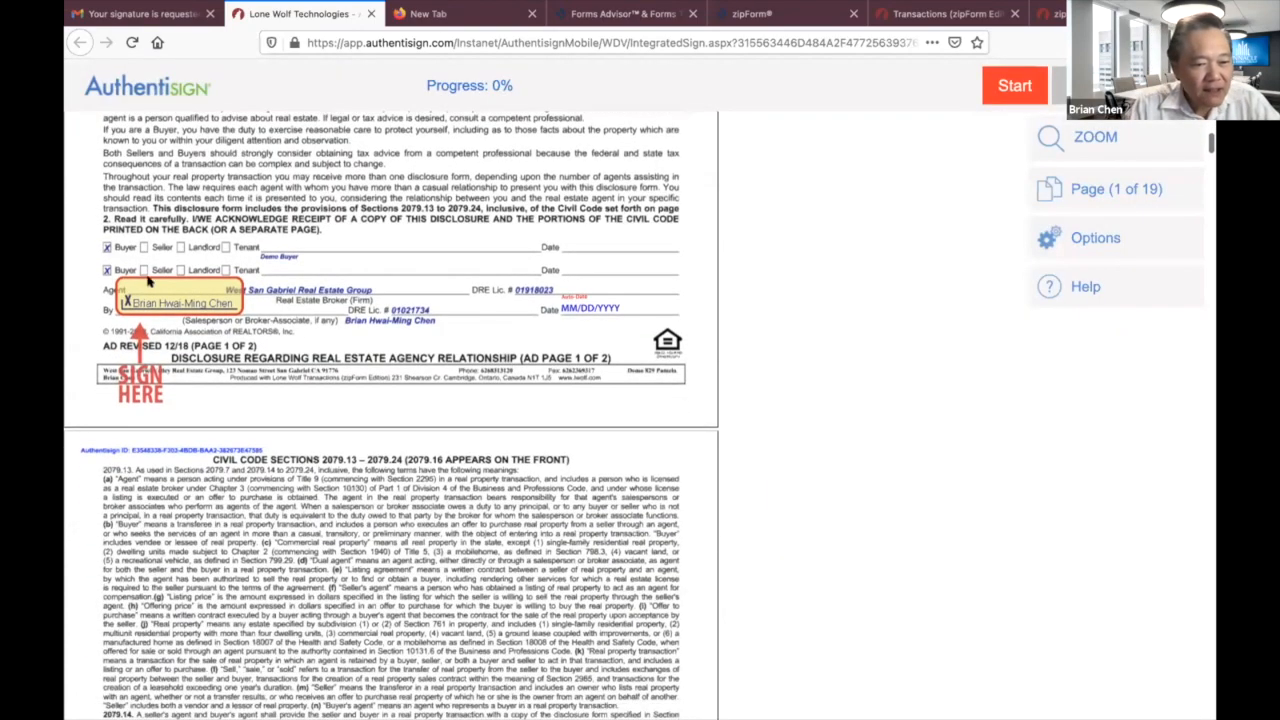
{"action": "left_click", "coordinate": [156, 296]}
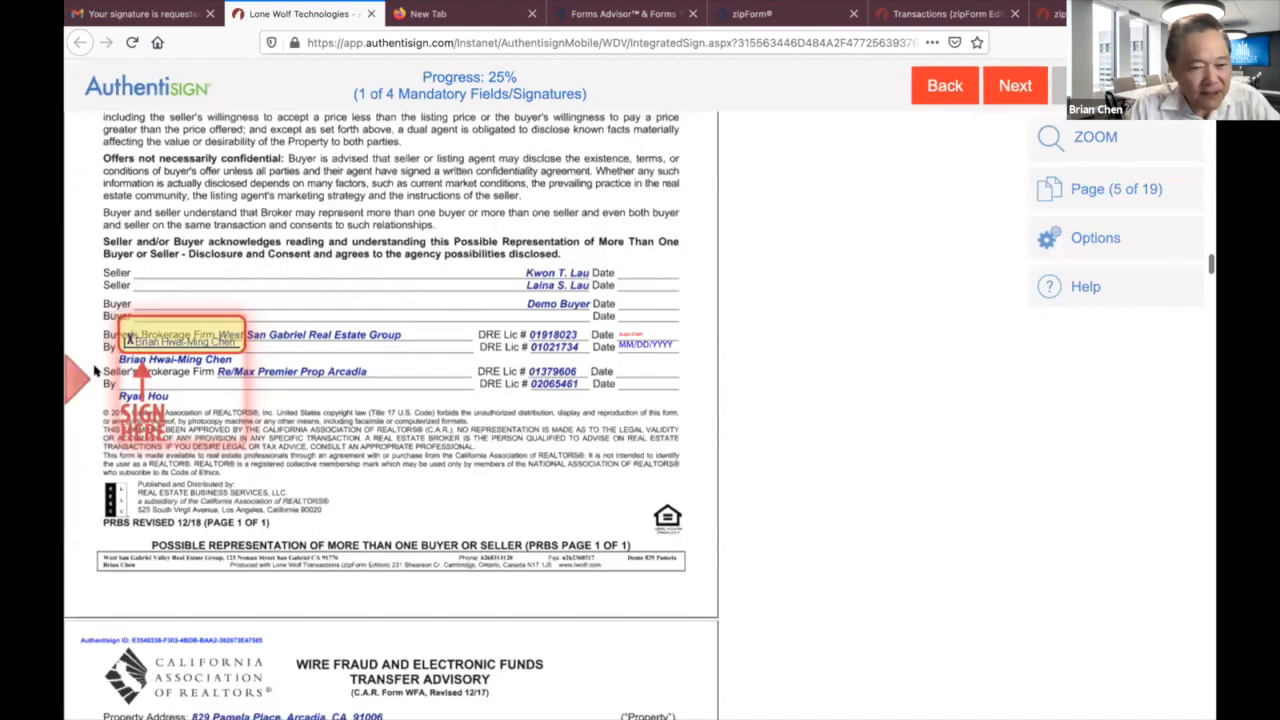
{"action": "left_click", "coordinate": [156, 342]}
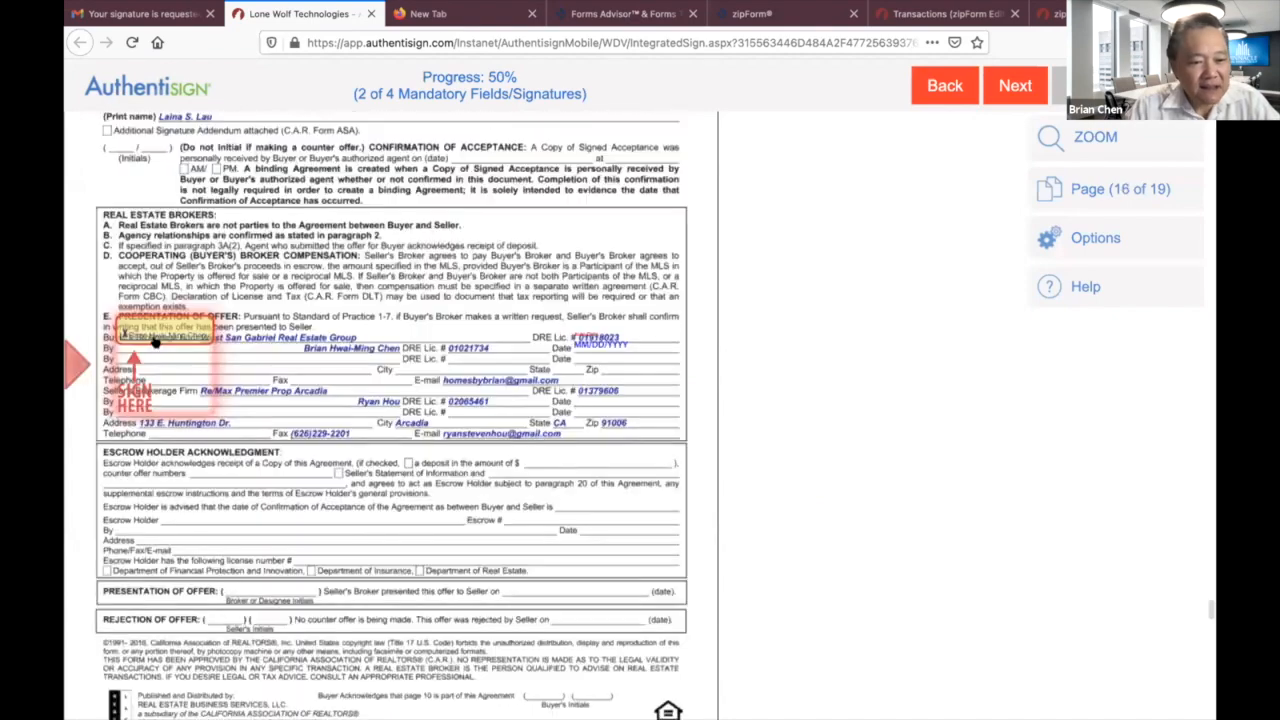
{"action": "left_click", "coordinate": [155, 336]}
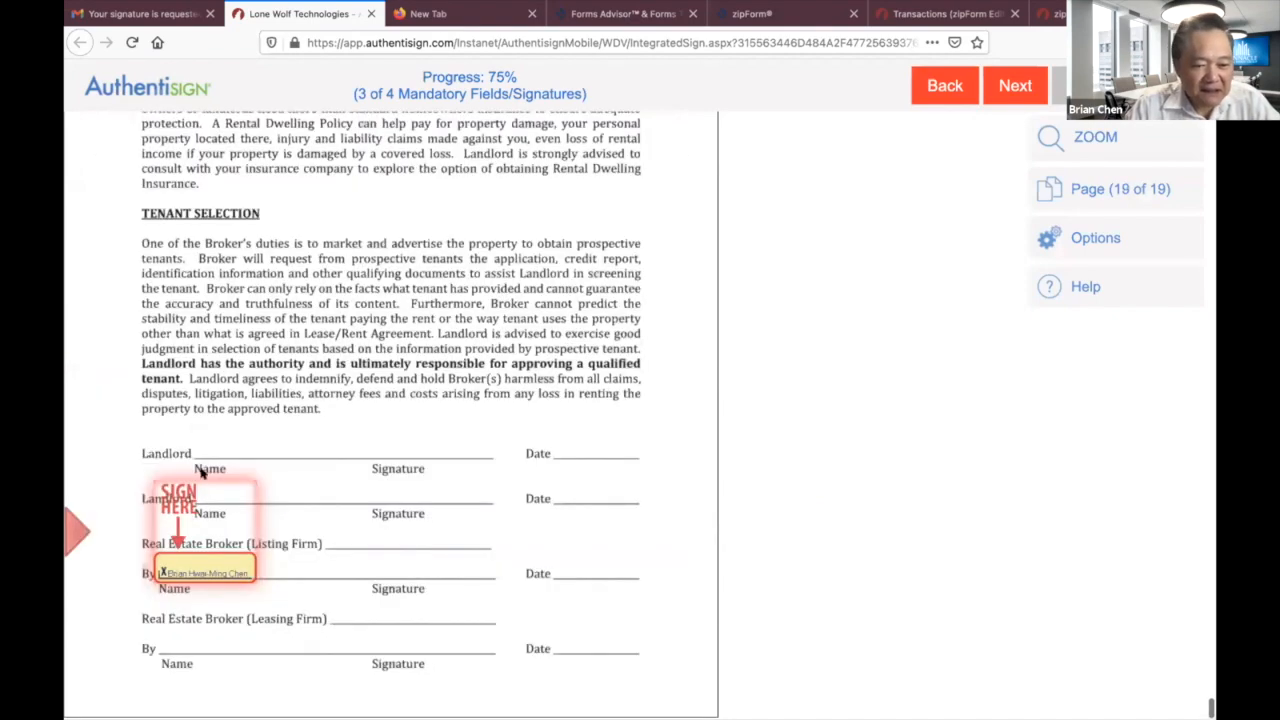
{"action": "left_click", "coordinate": [210, 570]}
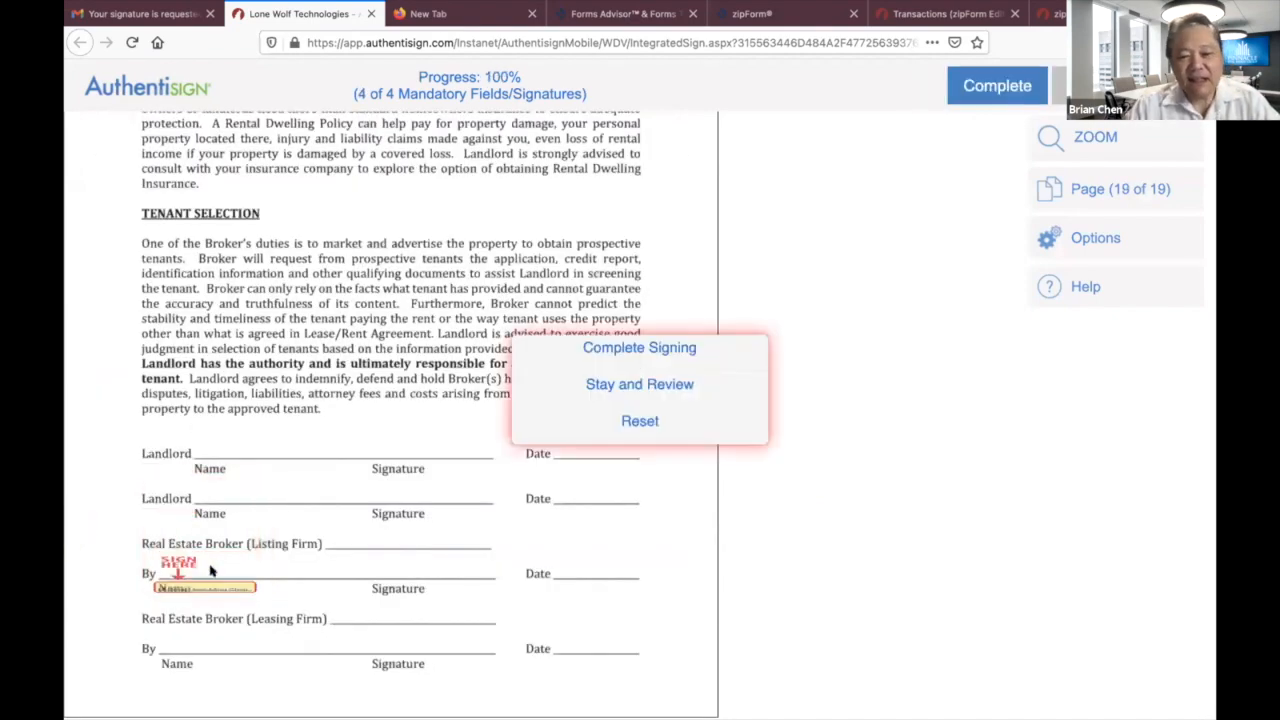
{"action": "left_click", "coordinate": [627, 347]}
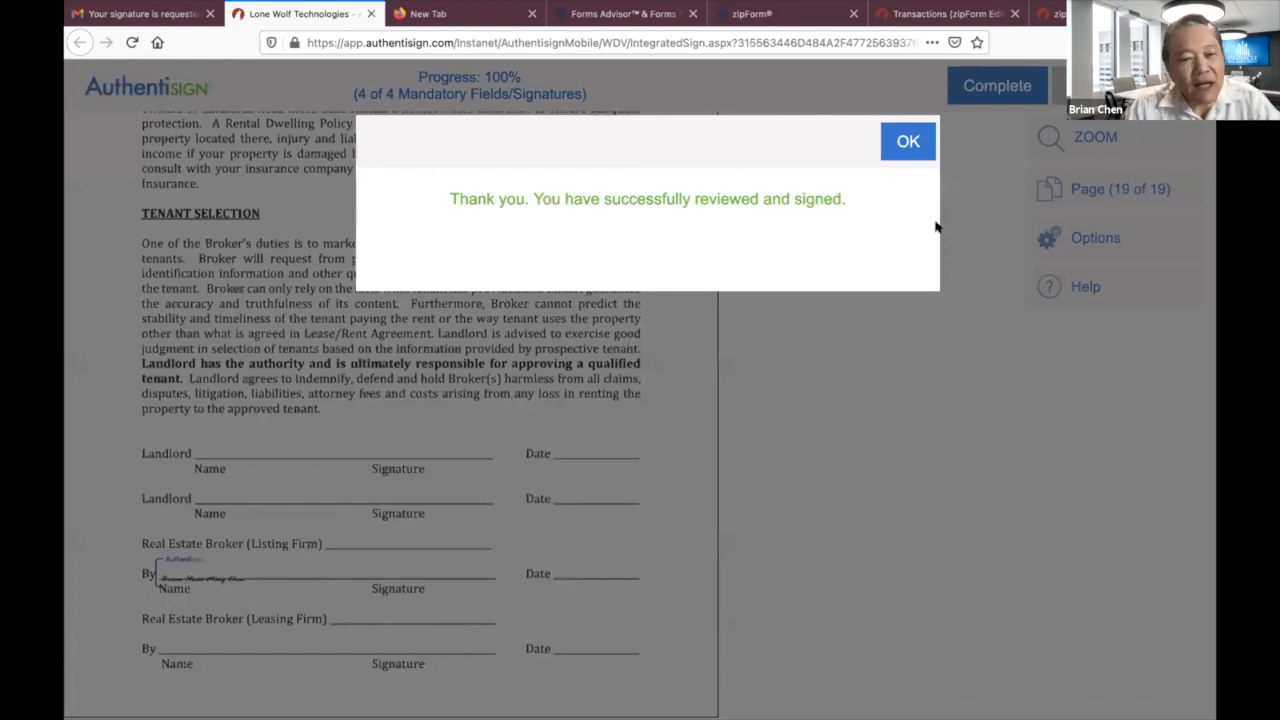
Dismiss the signing confirmation, close the zipForm tab, and open the newest signature request from the Inbox.
{"action": "left_click", "coordinate": [896, 150]}
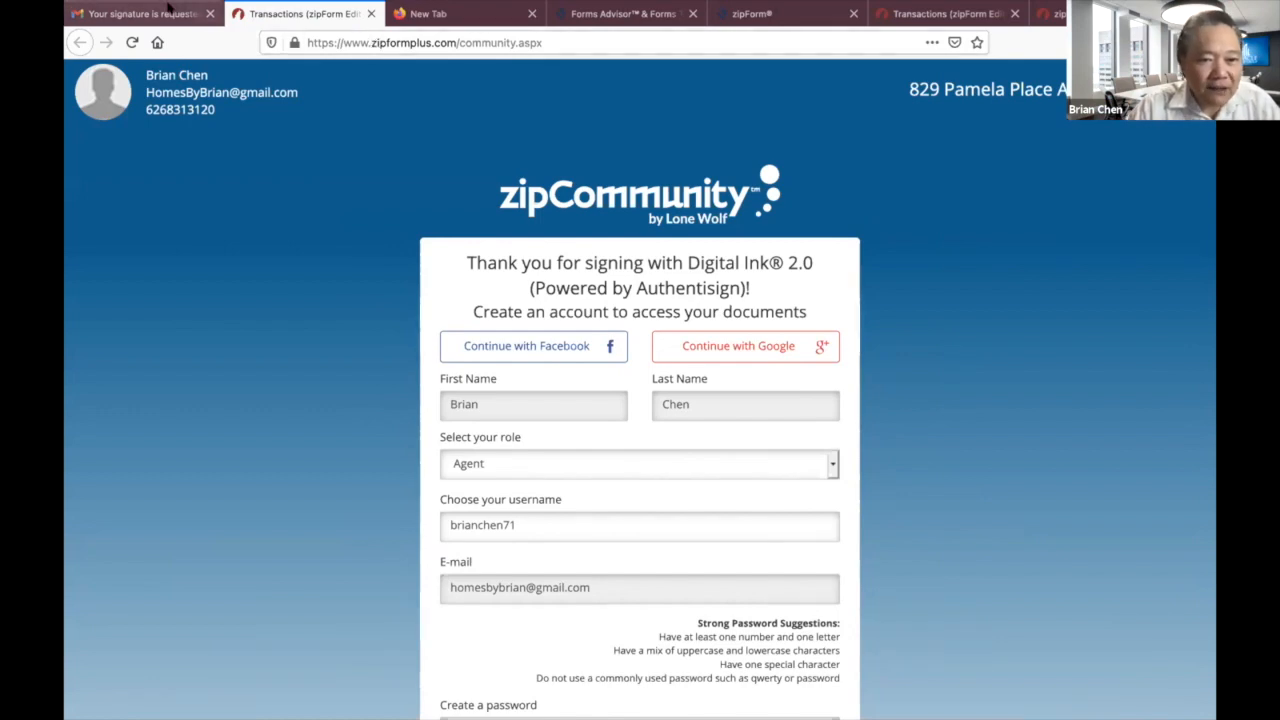
{"action": "left_click", "coordinate": [371, 13]}
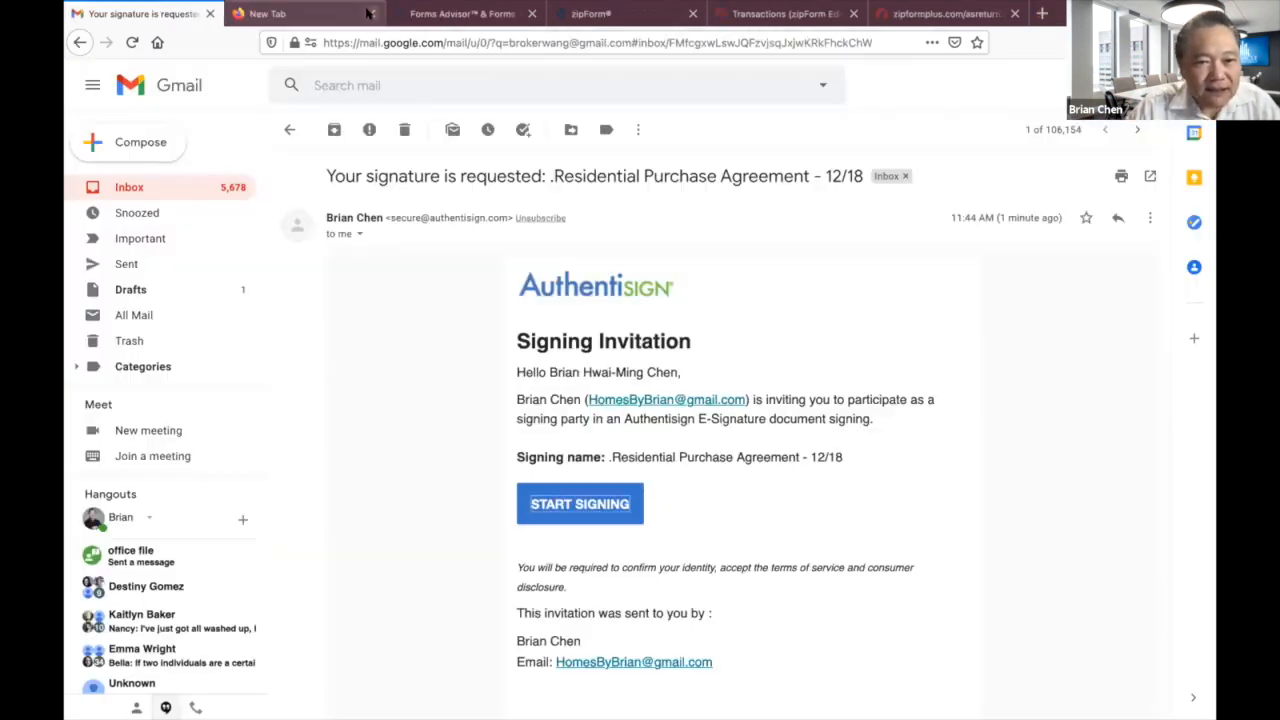
{"action": "left_click", "coordinate": [133, 189]}
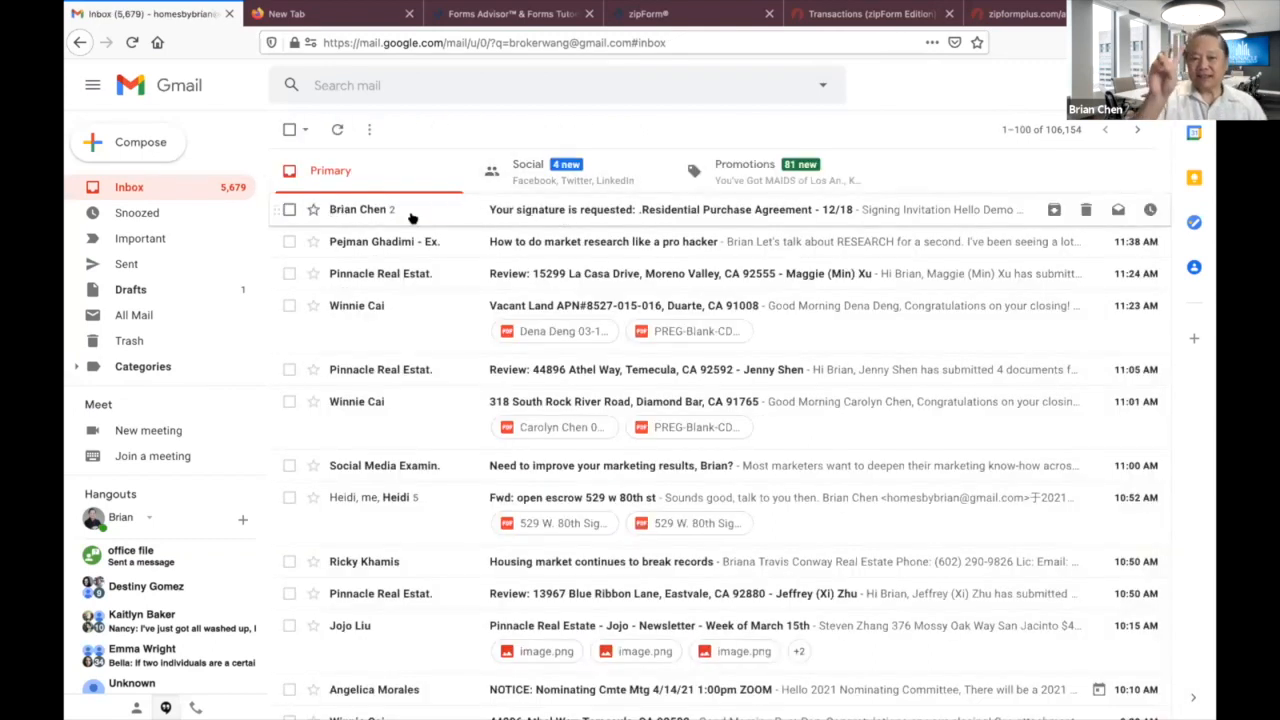
{"action": "left_click", "coordinate": [562, 214]}
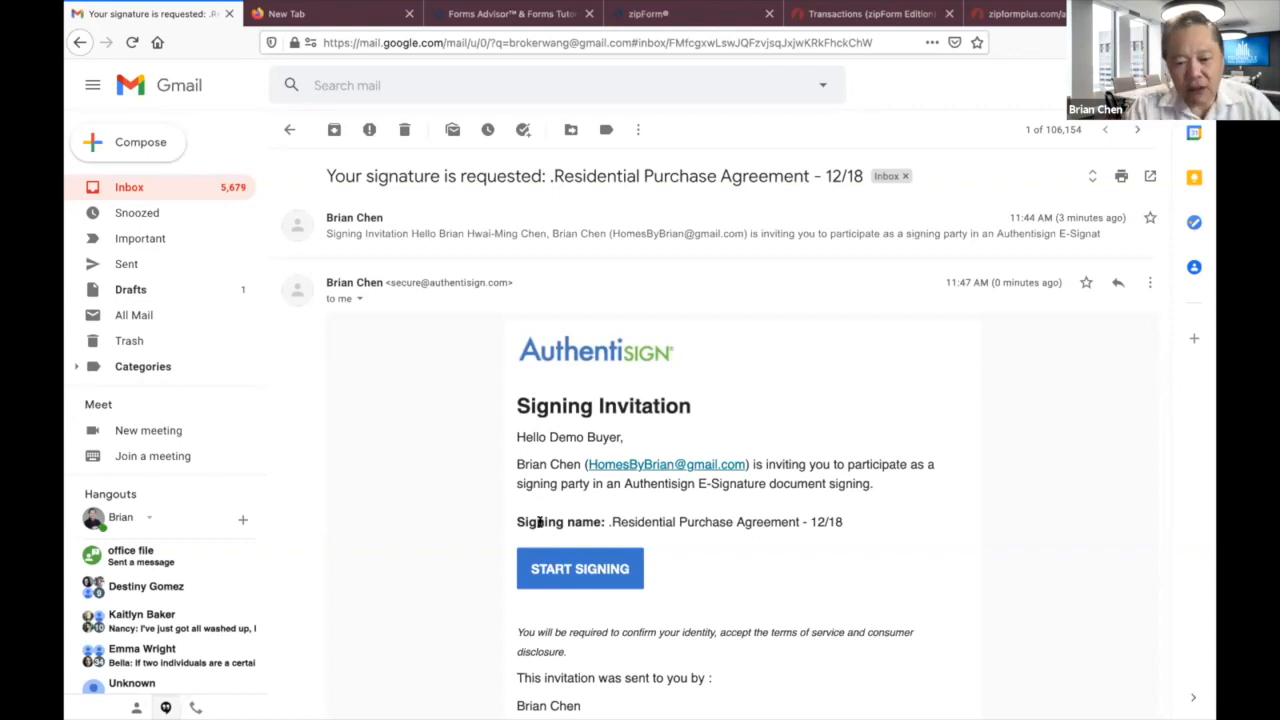
Adopt the buyer's signature and sign the buyer signature fields, including the fraud advisory.
{"action": "left_click", "coordinate": [597, 569]}
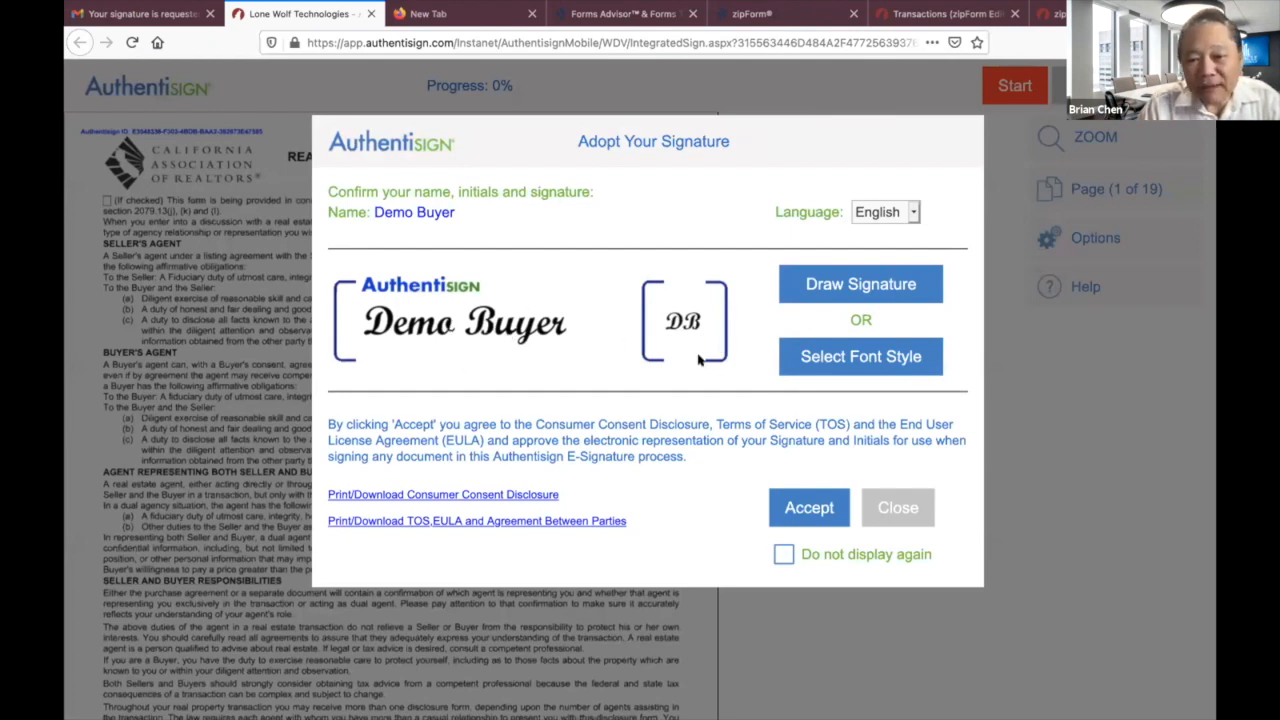
{"action": "left_click", "coordinate": [808, 508]}
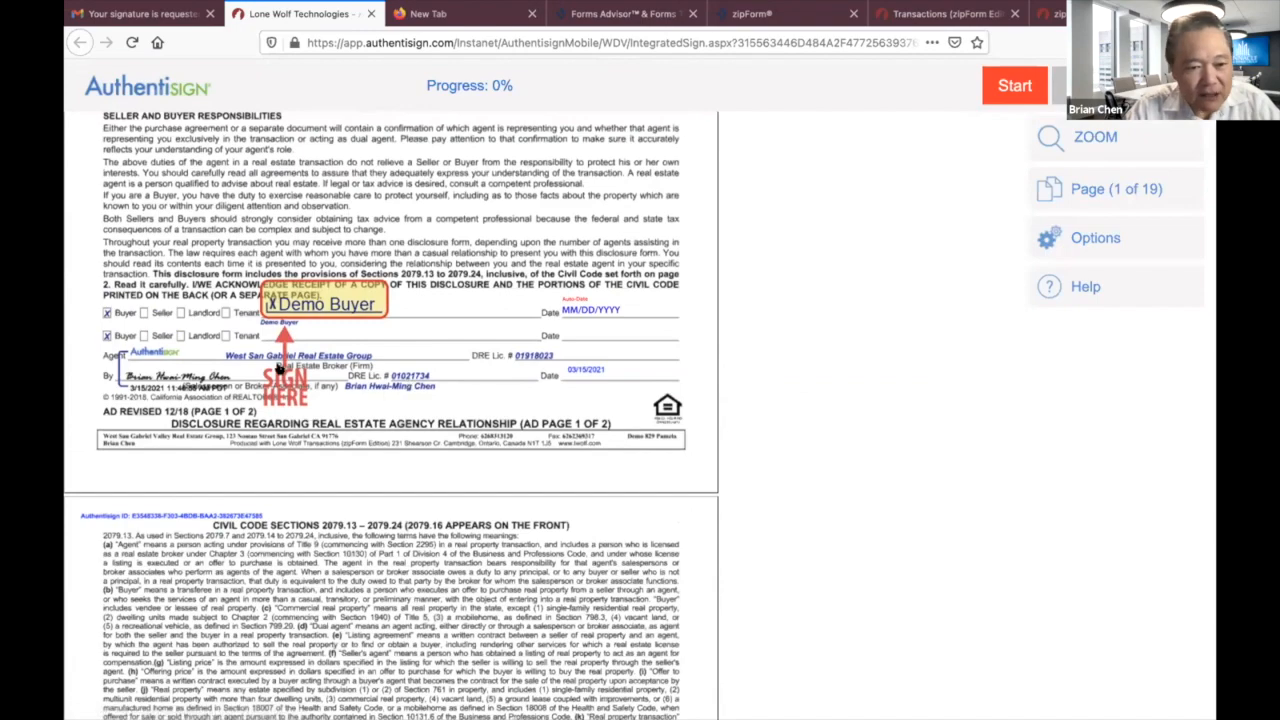
{"action": "left_click", "coordinate": [311, 306]}
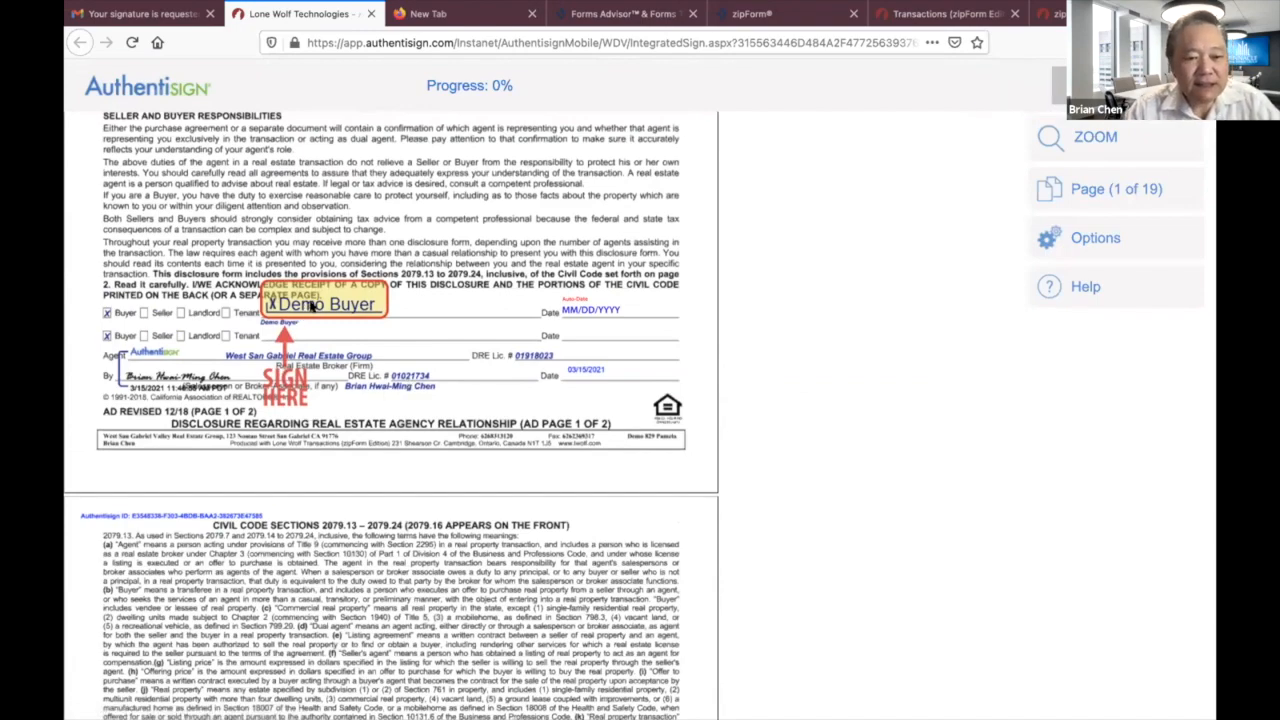
{"action": "left_click", "coordinate": [311, 306]}
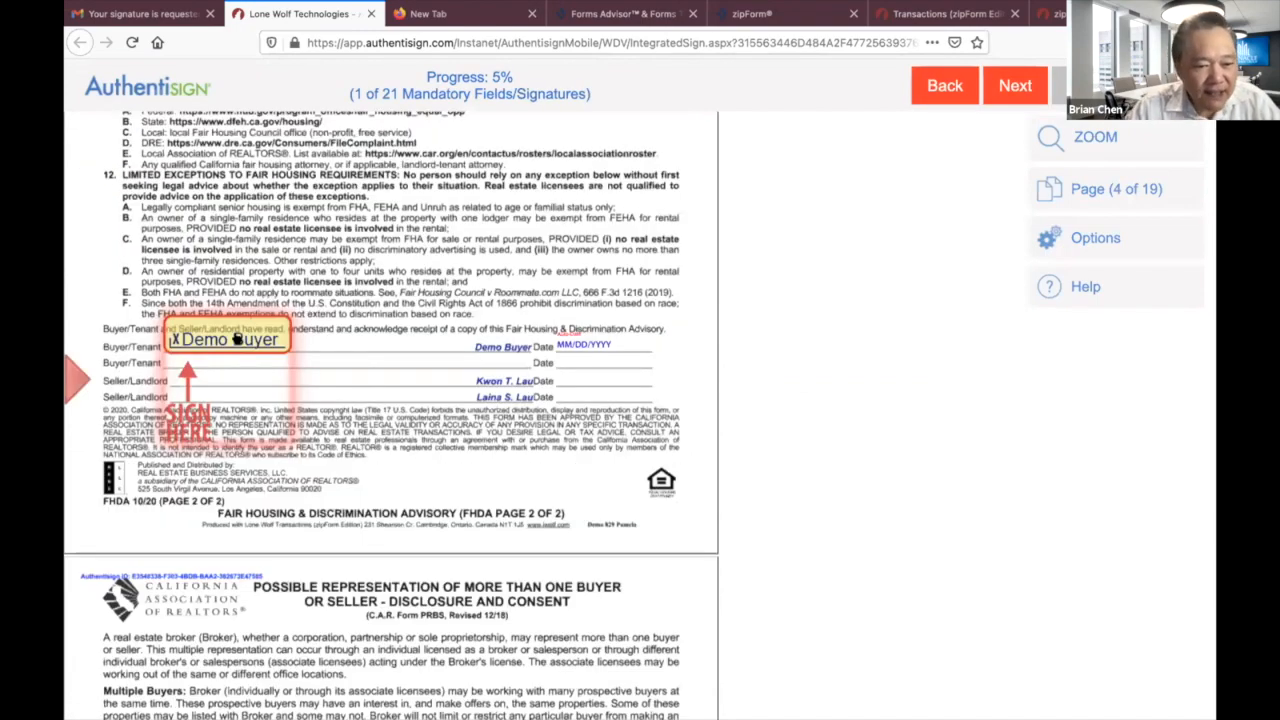
{"action": "left_click", "coordinate": [236, 339]}
{"action": "left_click", "coordinate": [236, 339]}
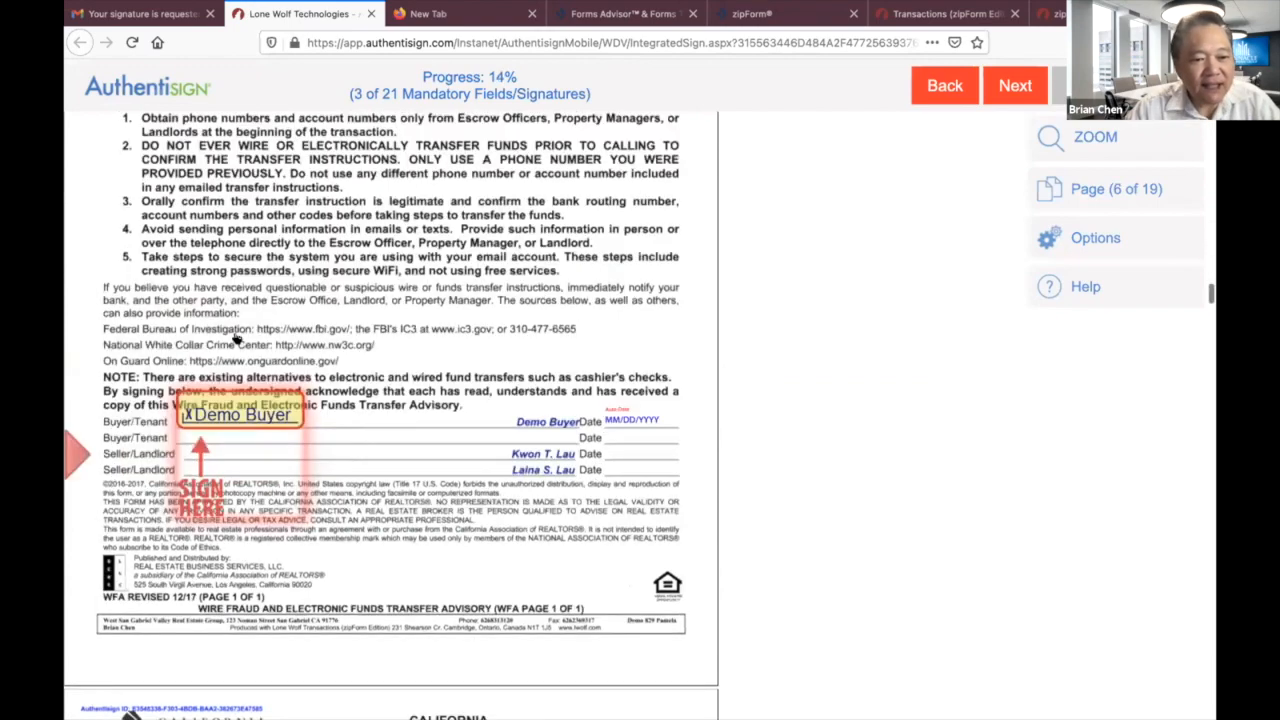
{"action": "left_click", "coordinate": [236, 339]}
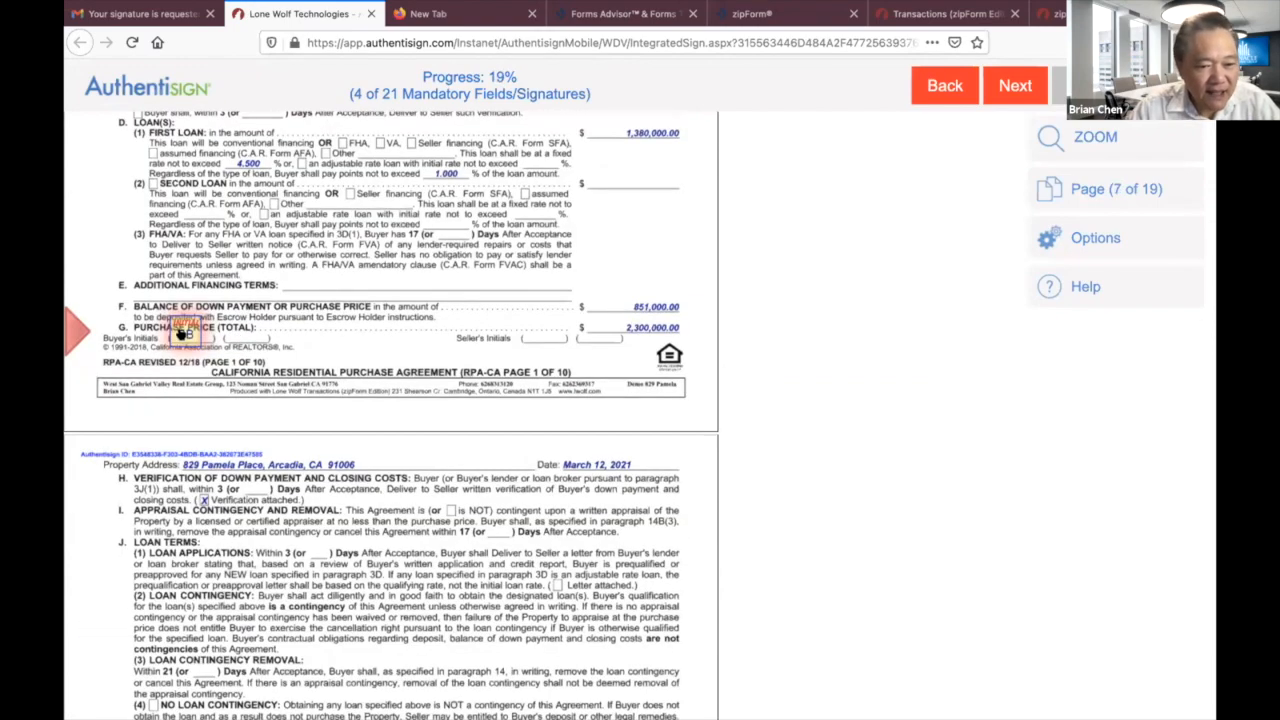
Initial the remaining buyer fields, sign the landlord advisory line, and complete signing of all 21 fields.
{"action": "left_click", "coordinate": [184, 334]}
{"action": "left_click", "coordinate": [184, 334]}
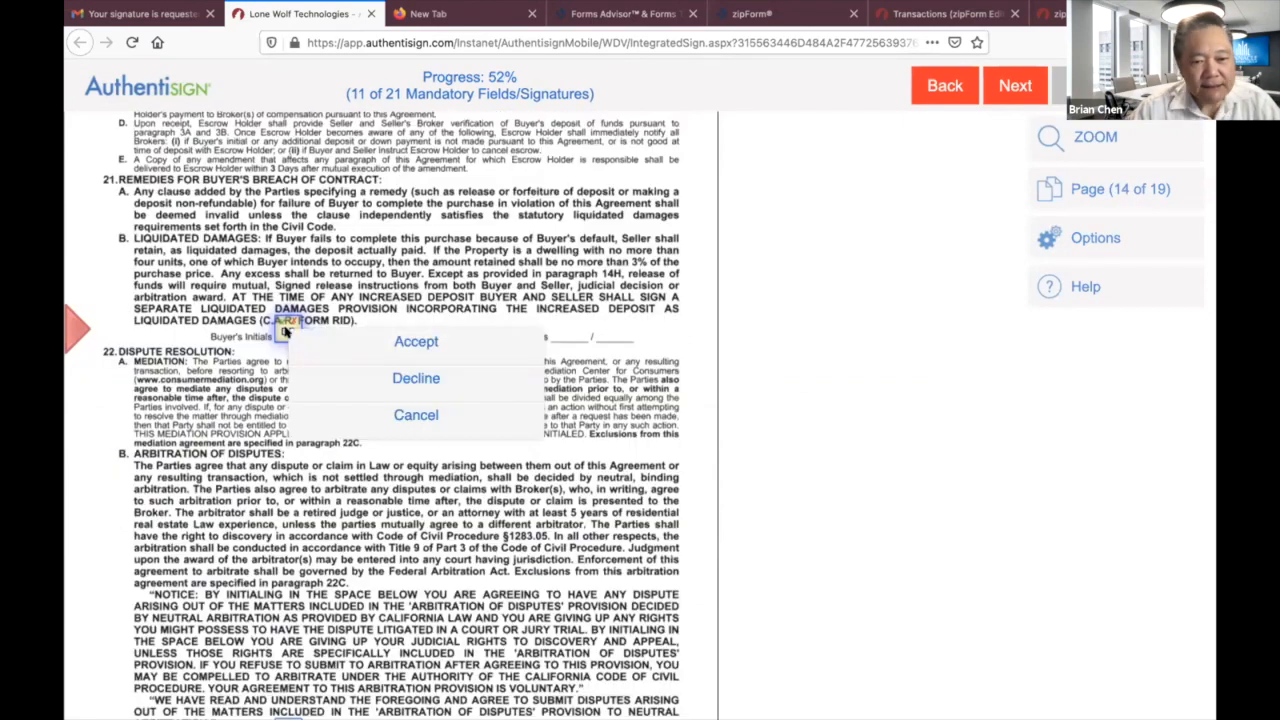
{"action": "left_click", "coordinate": [429, 342]}
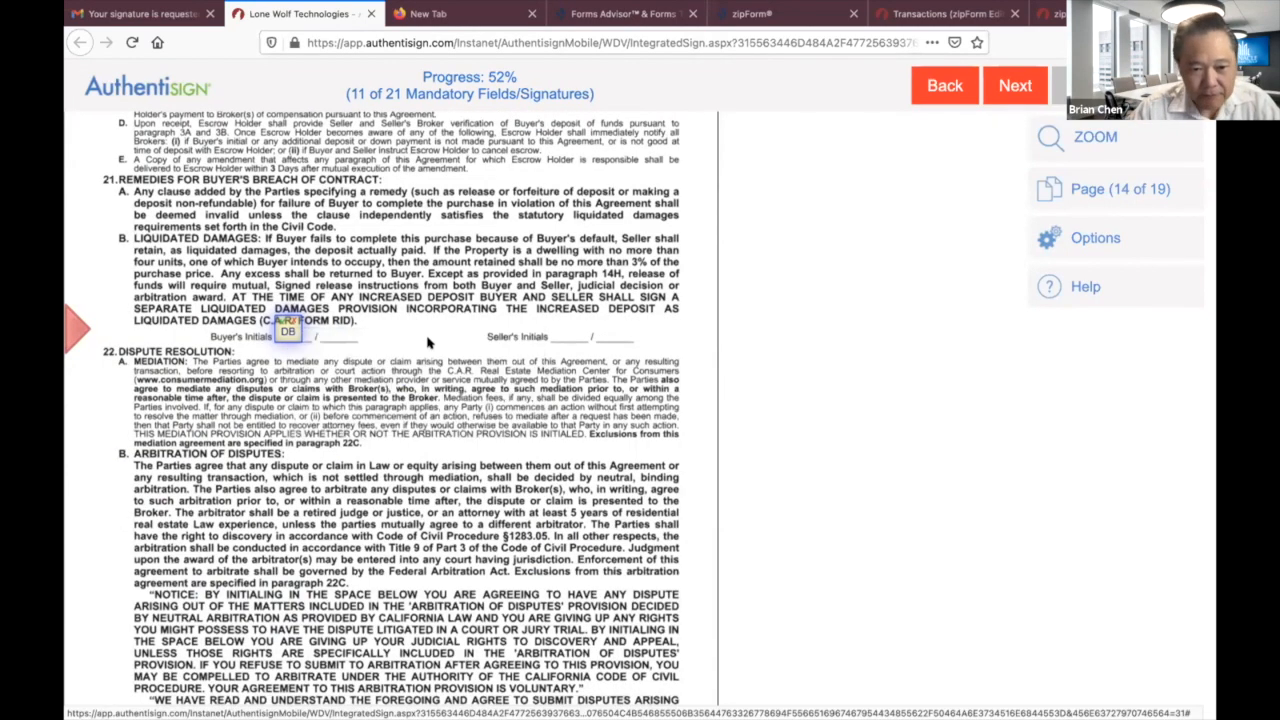
{"action": "left_click", "coordinate": [287, 334]}
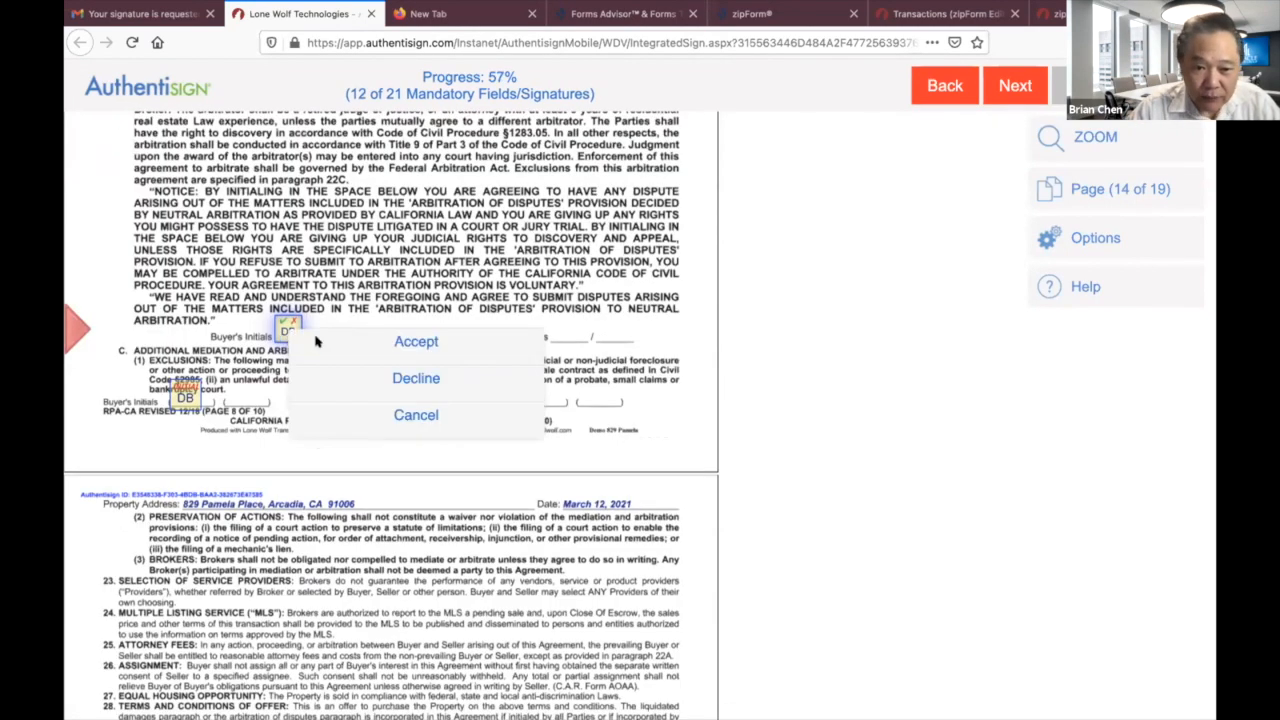
{"action": "left_click", "coordinate": [413, 344]}
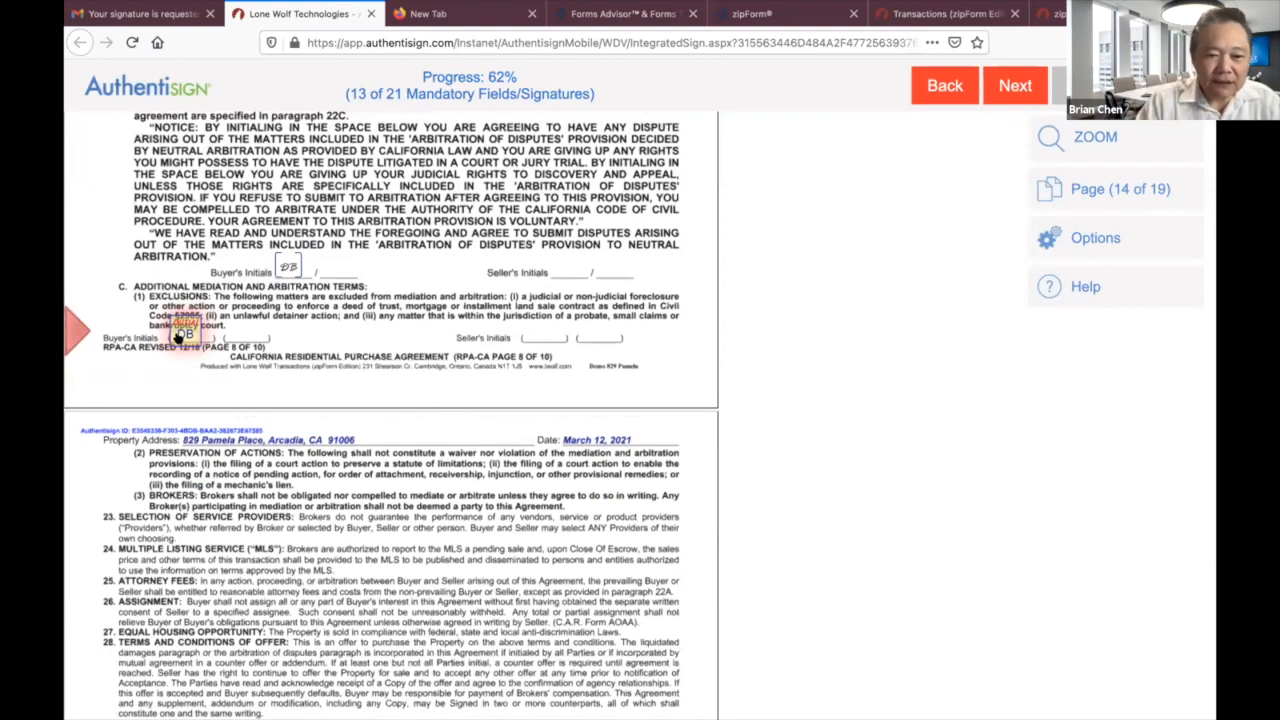
{"action": "left_click", "coordinate": [183, 333]}
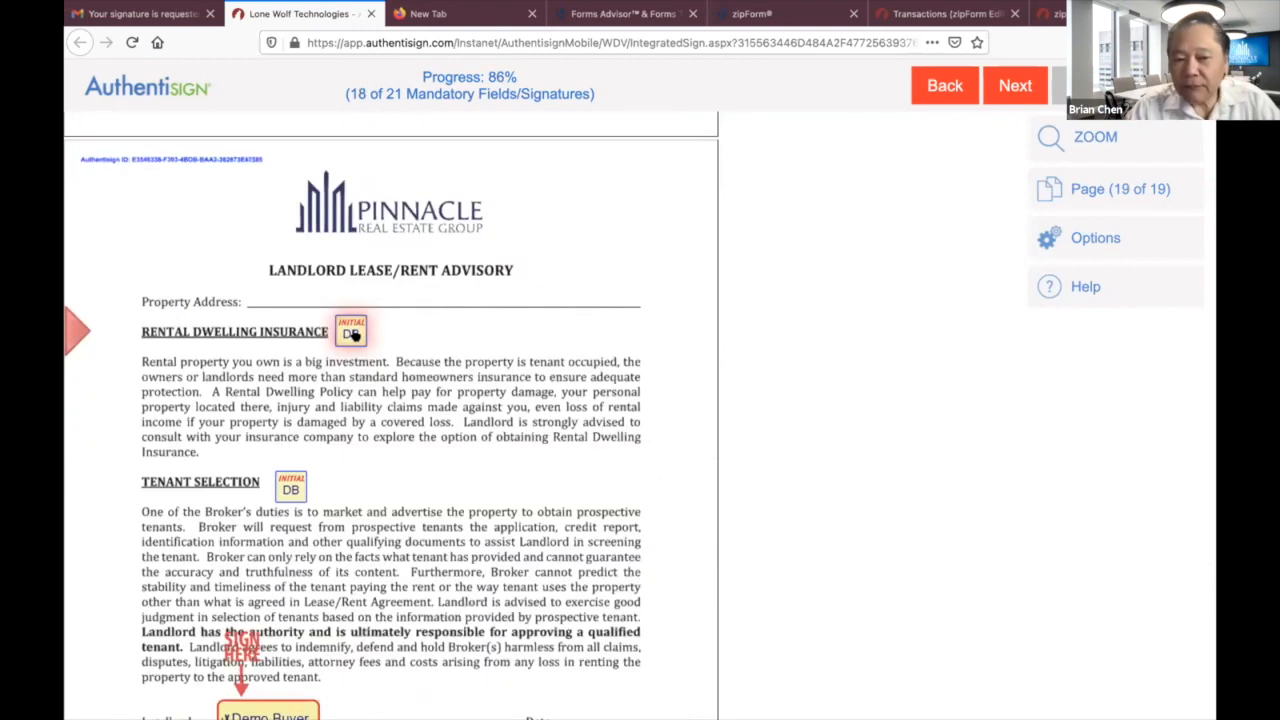
{"action": "left_click", "coordinate": [353, 335]}
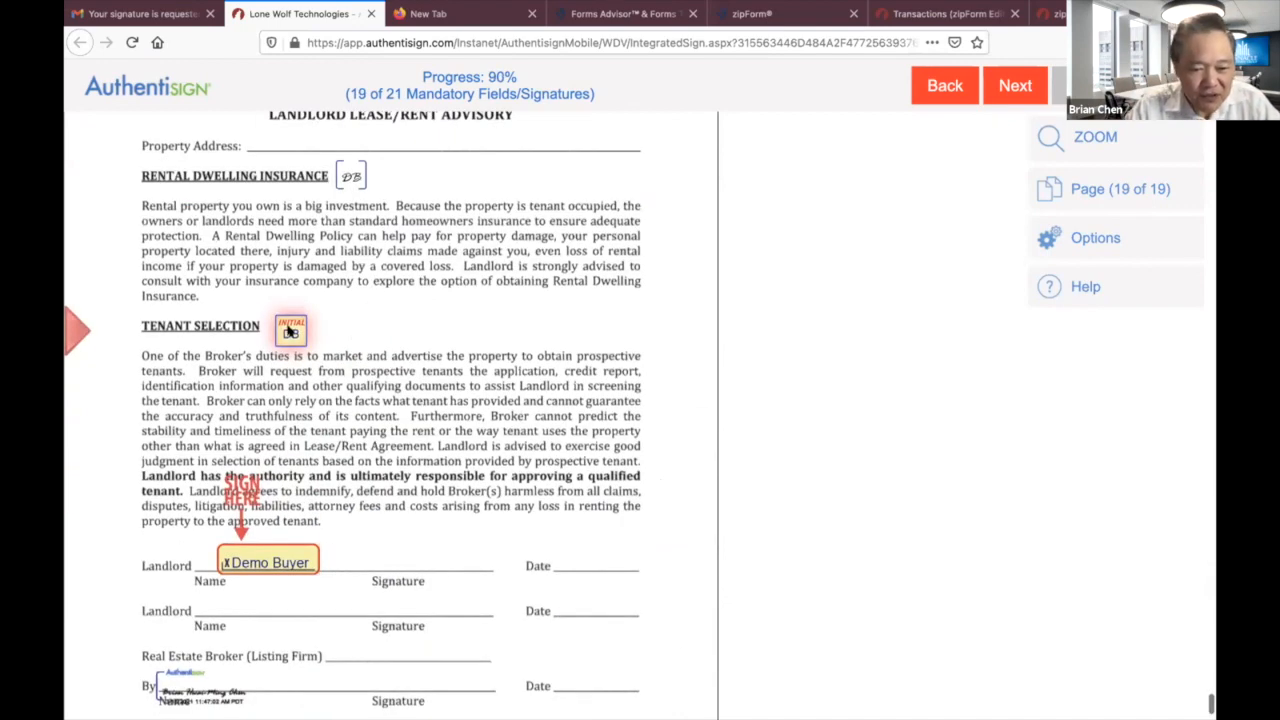
{"action": "left_click", "coordinate": [289, 332]}
{"action": "left_click", "coordinate": [270, 450]}
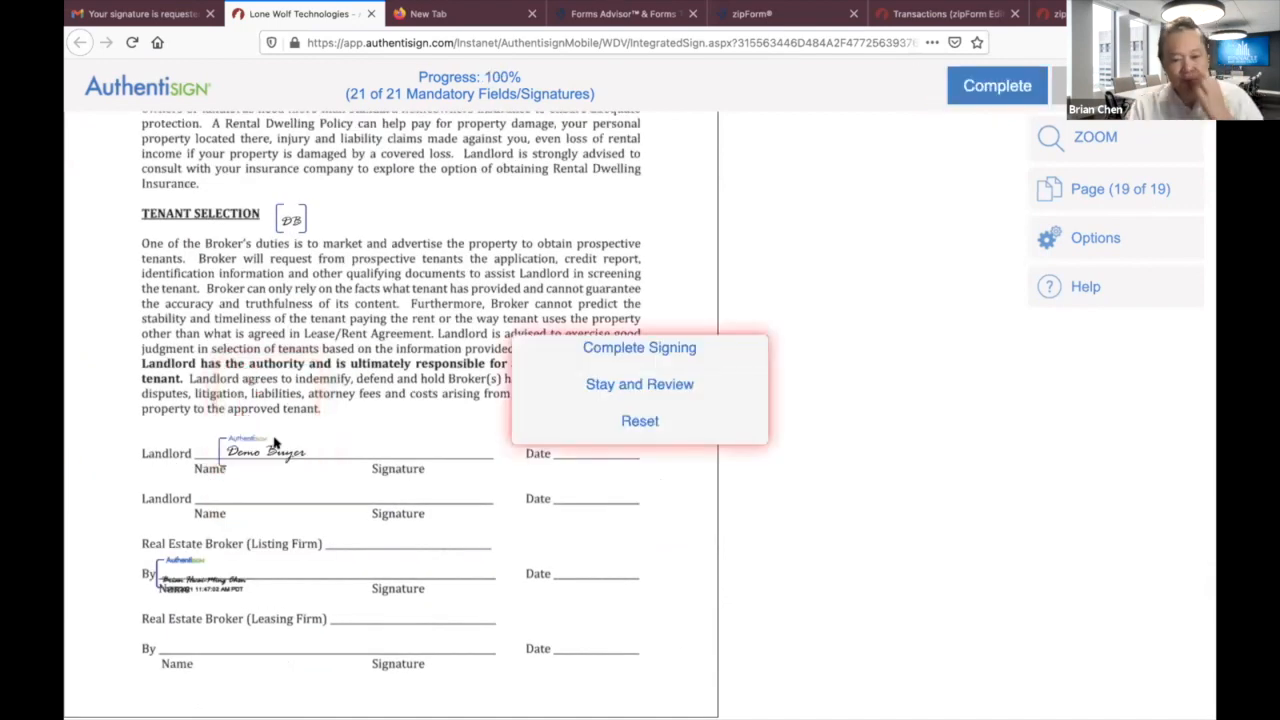
{"action": "left_click", "coordinate": [630, 348]}
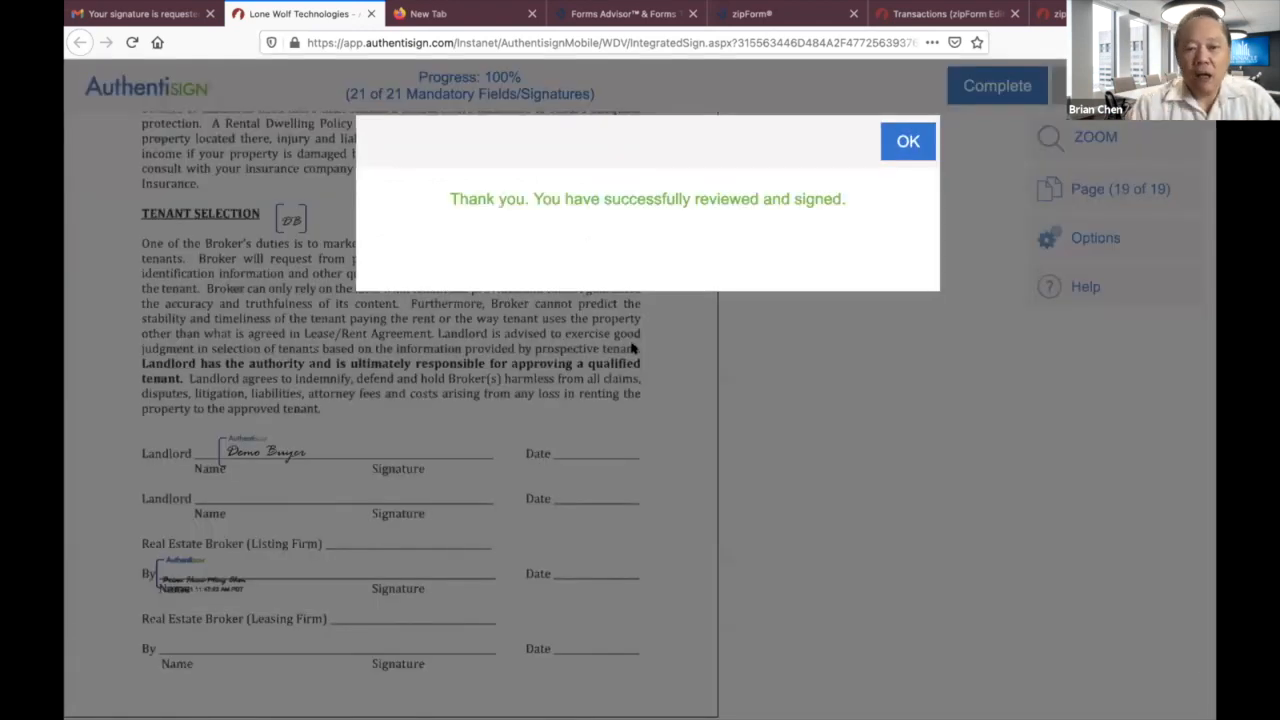
{"action": "left_click", "coordinate": [908, 146]}
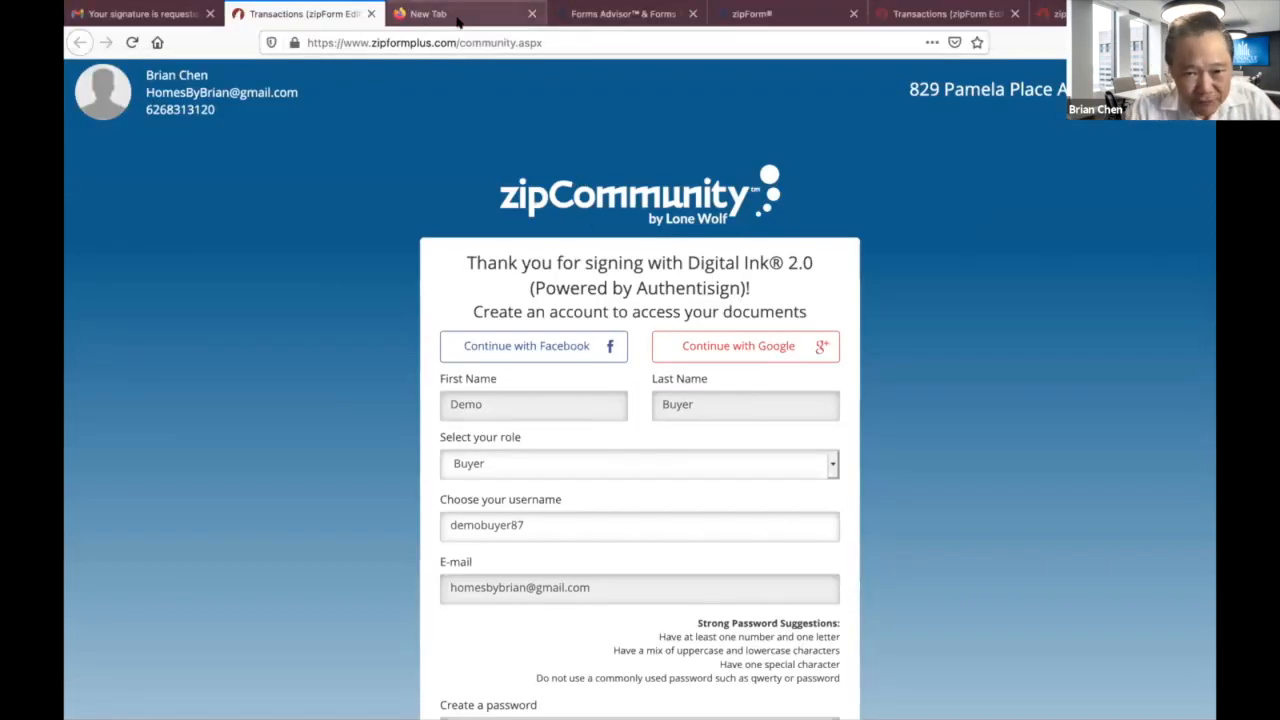
Open the demo transaction's .Residential Purchase folder under Documents to view the signed PDFs.
{"action": "left_click", "coordinate": [930, 14]}
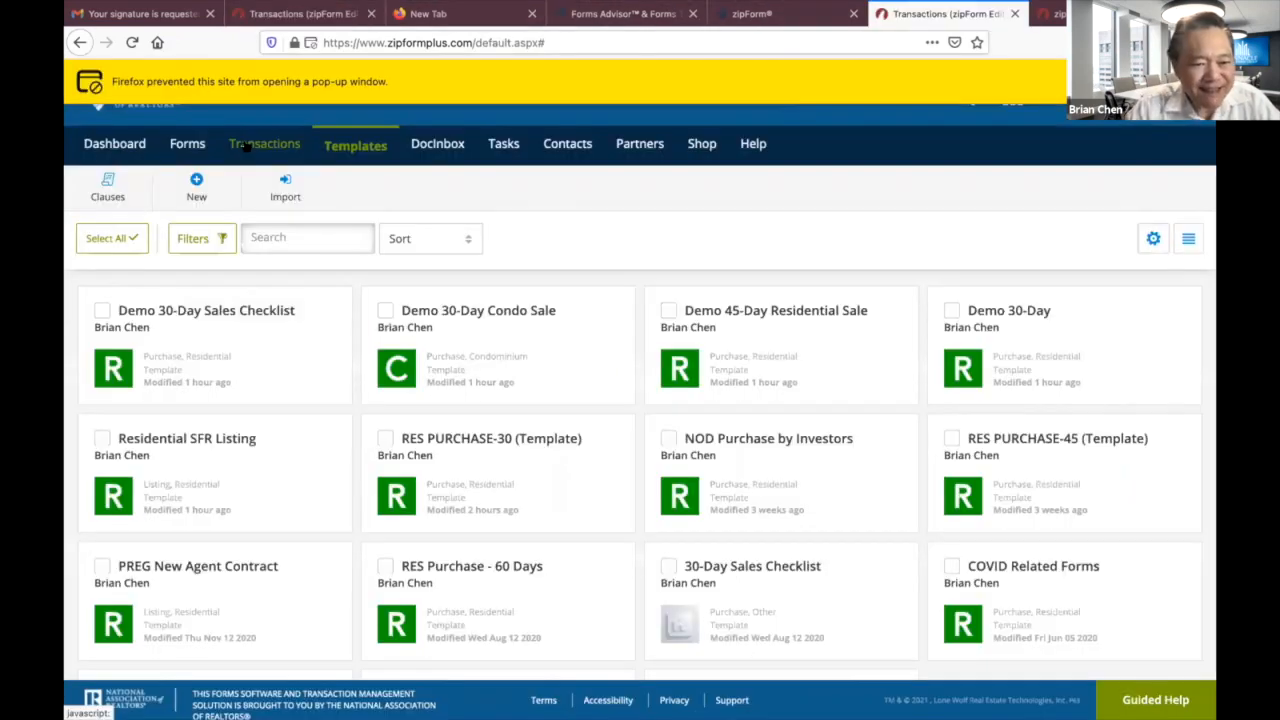
{"action": "left_click", "coordinate": [245, 147]}
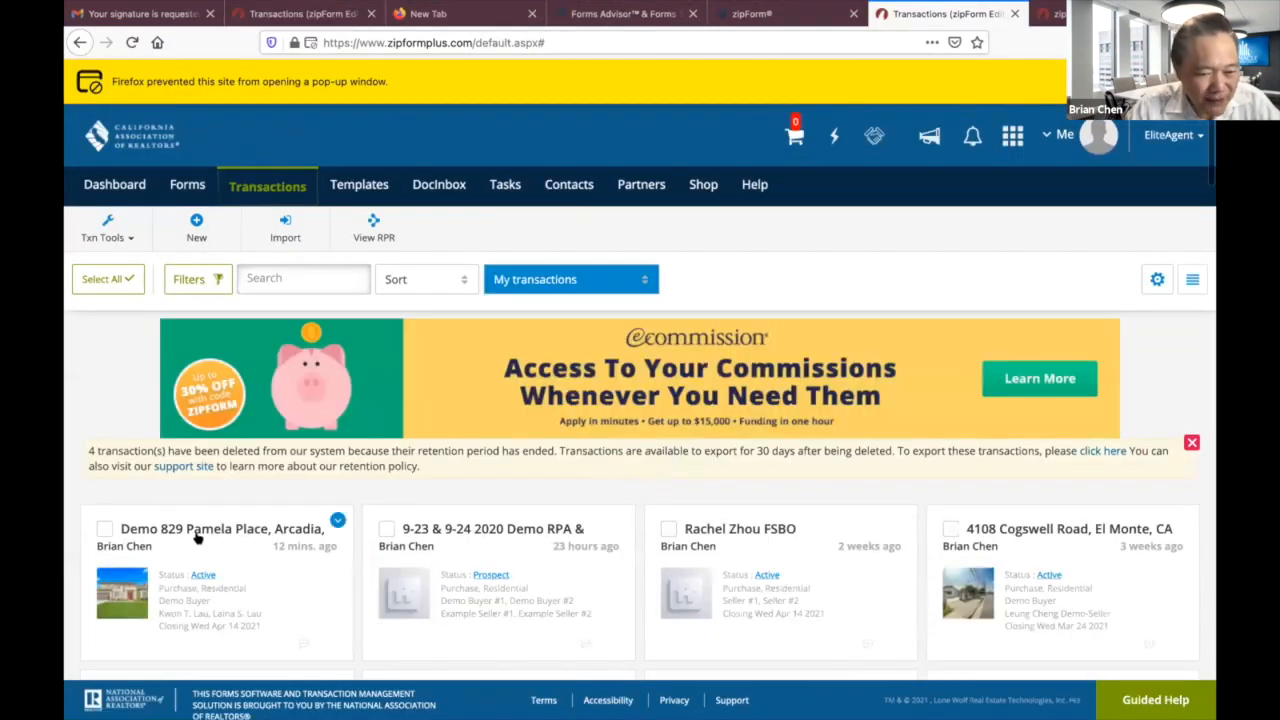
{"action": "left_click", "coordinate": [200, 533]}
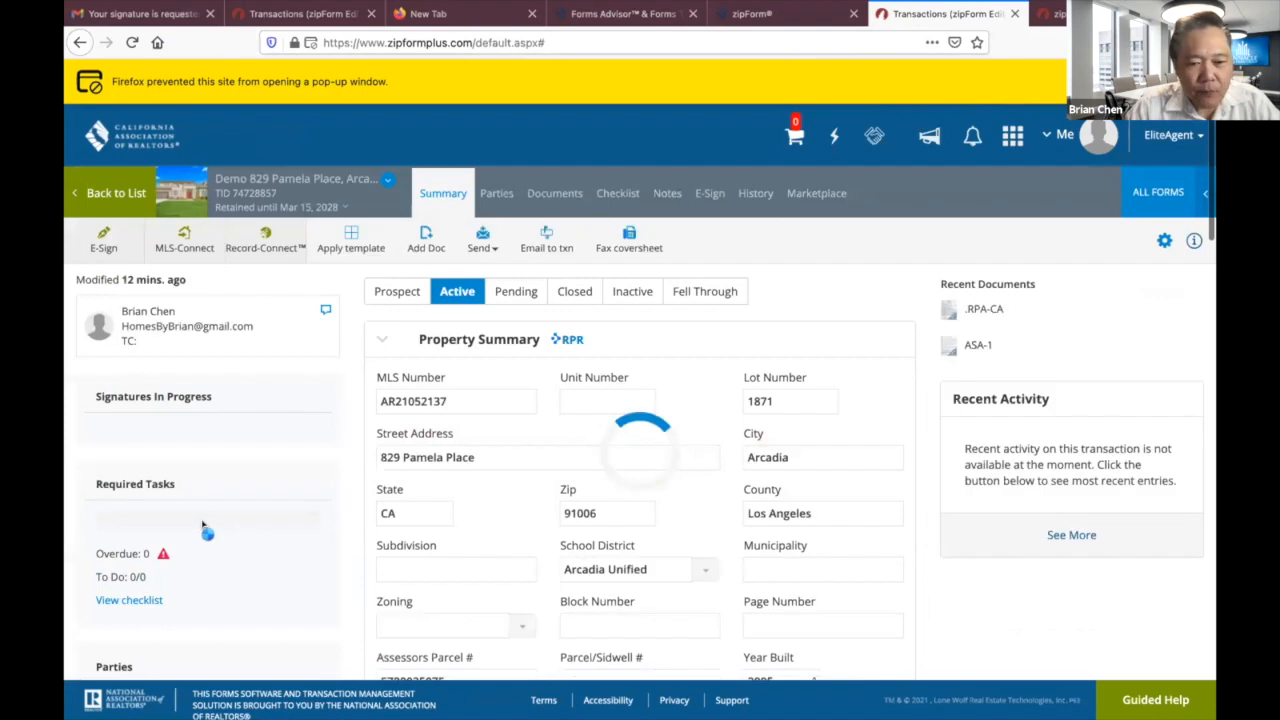
{"action": "left_click", "coordinate": [563, 196]}
{"action": "scroll", "coordinate": [443, 514], "scroll_direction": "down", "scroll_amount": 2}
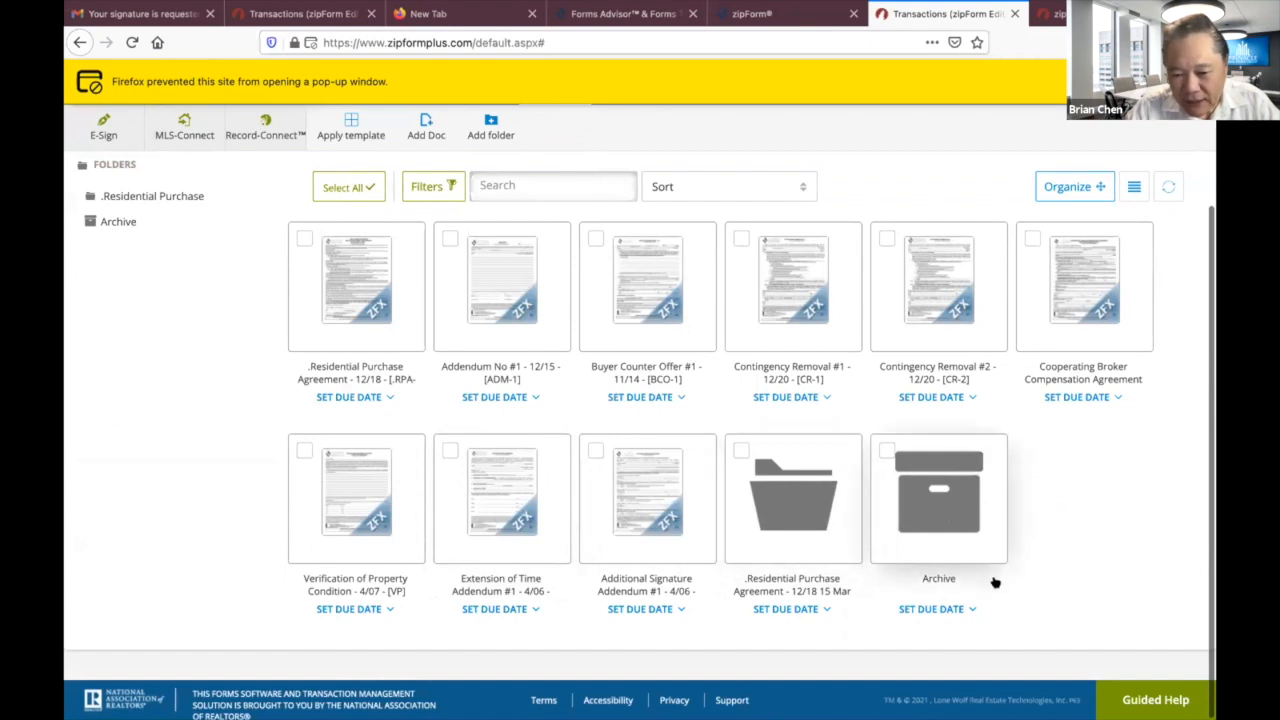
{"action": "left_click", "coordinate": [771, 521]}
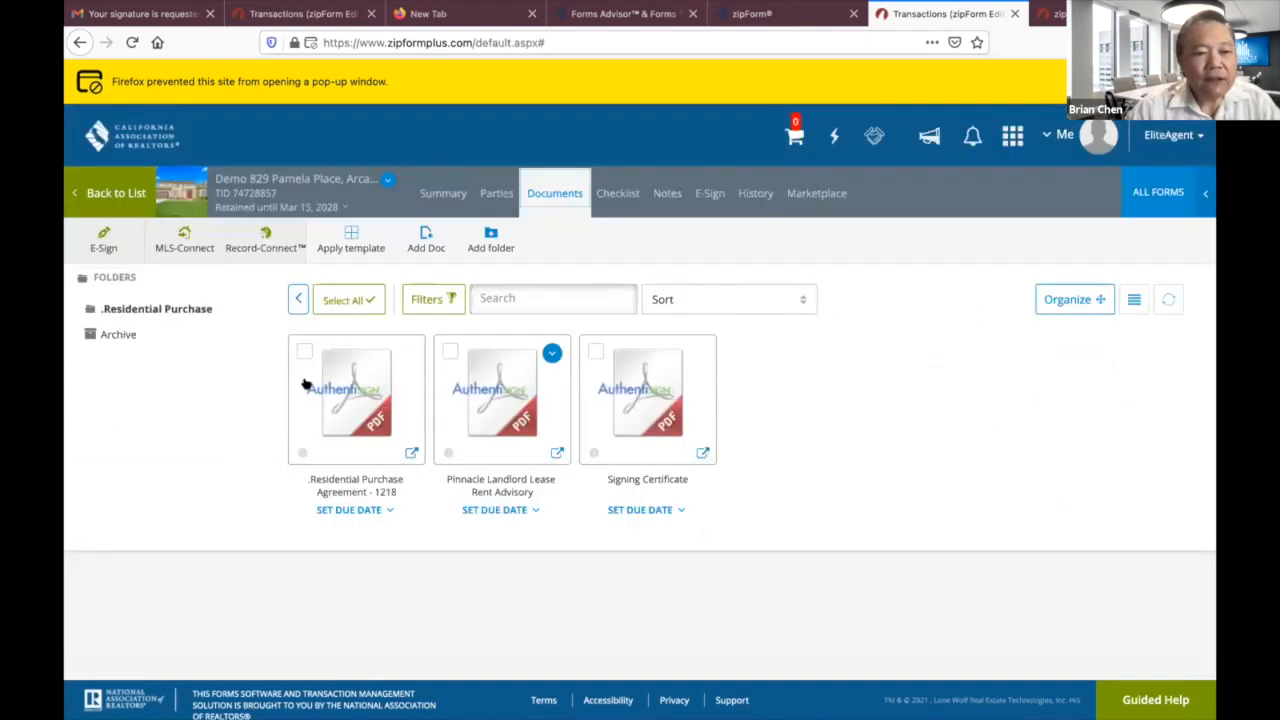
{"action": "left_click", "coordinate": [87, 193]}
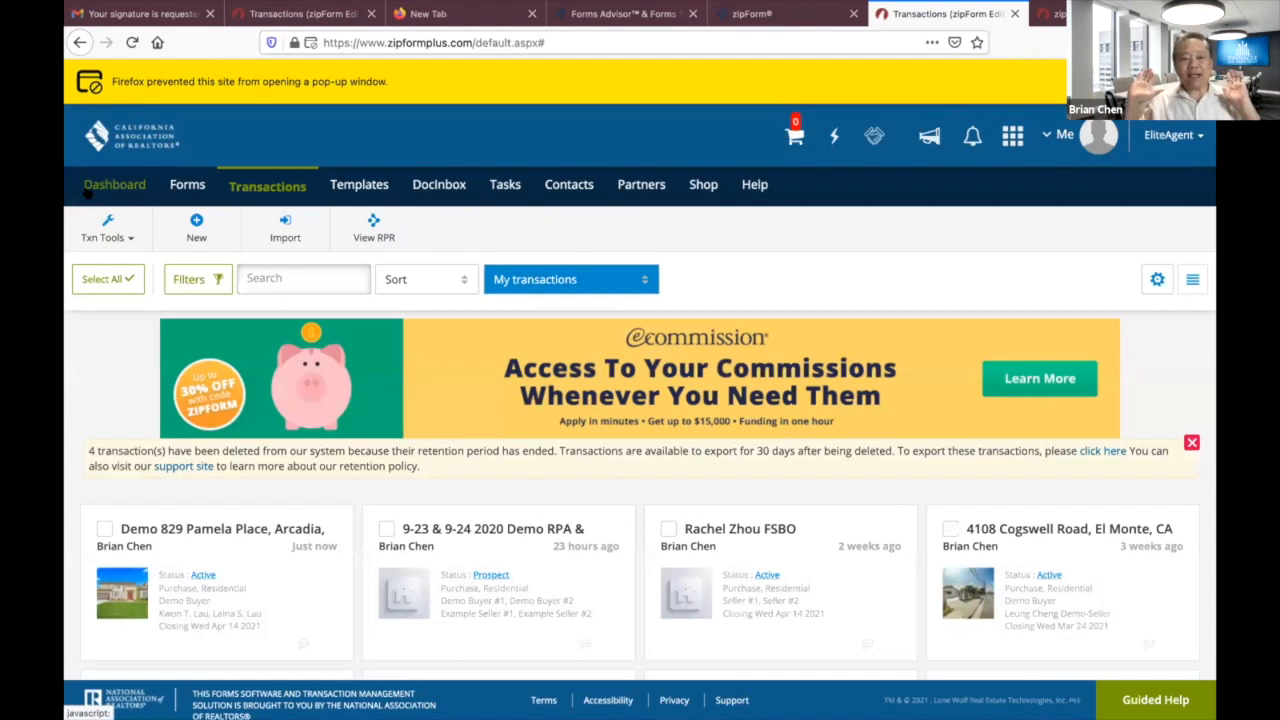
{"action": "left_click", "coordinate": [198, 560]}
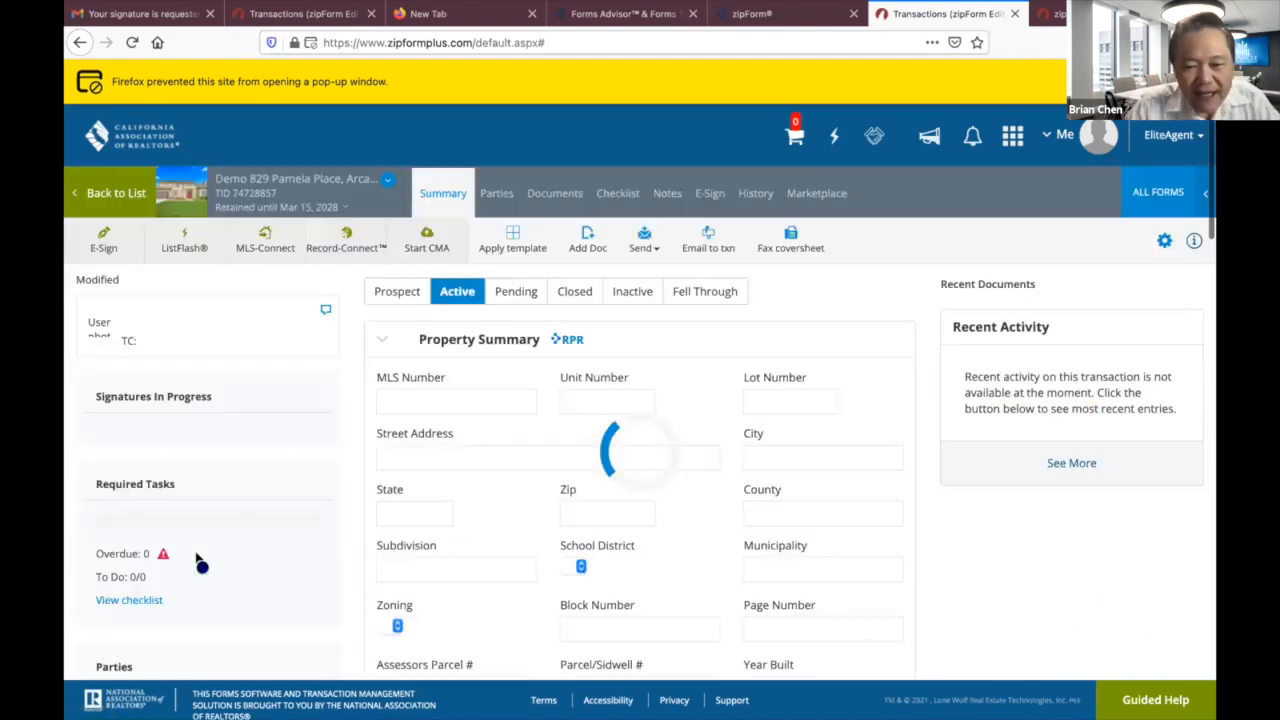
{"action": "left_click", "coordinate": [551, 194]}
{"action": "scroll", "coordinate": [771, 503], "scroll_direction": "down", "scroll_amount": 2}
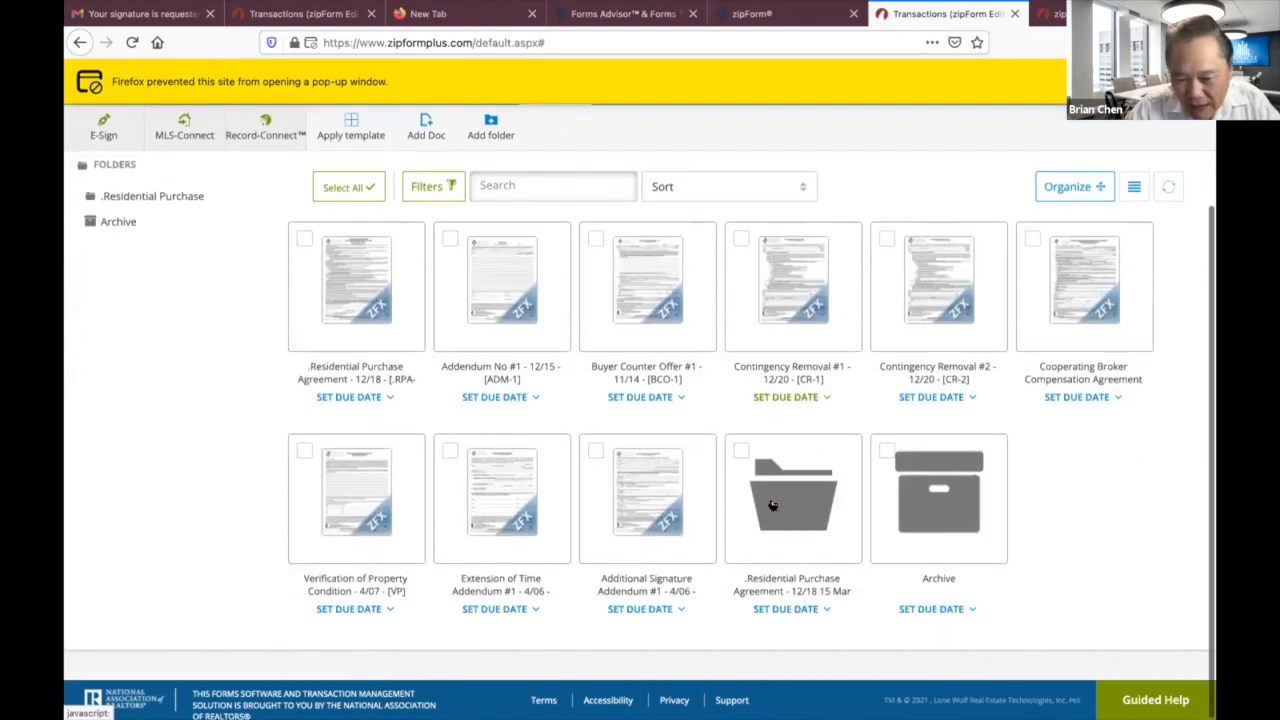
{"action": "left_click", "coordinate": [796, 515]}
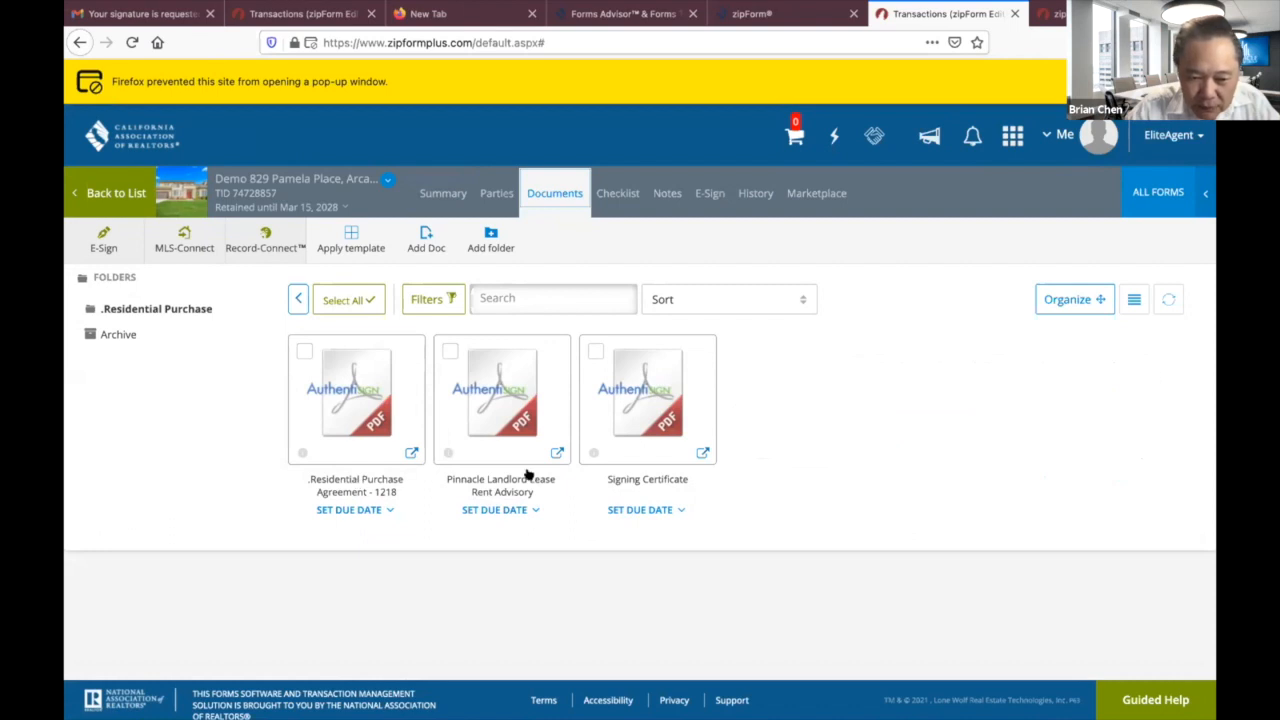
Open the signed purchase agreement PDF, scroll through its disclosure pages, and close the viewer.
{"action": "left_click", "coordinate": [340, 490]}
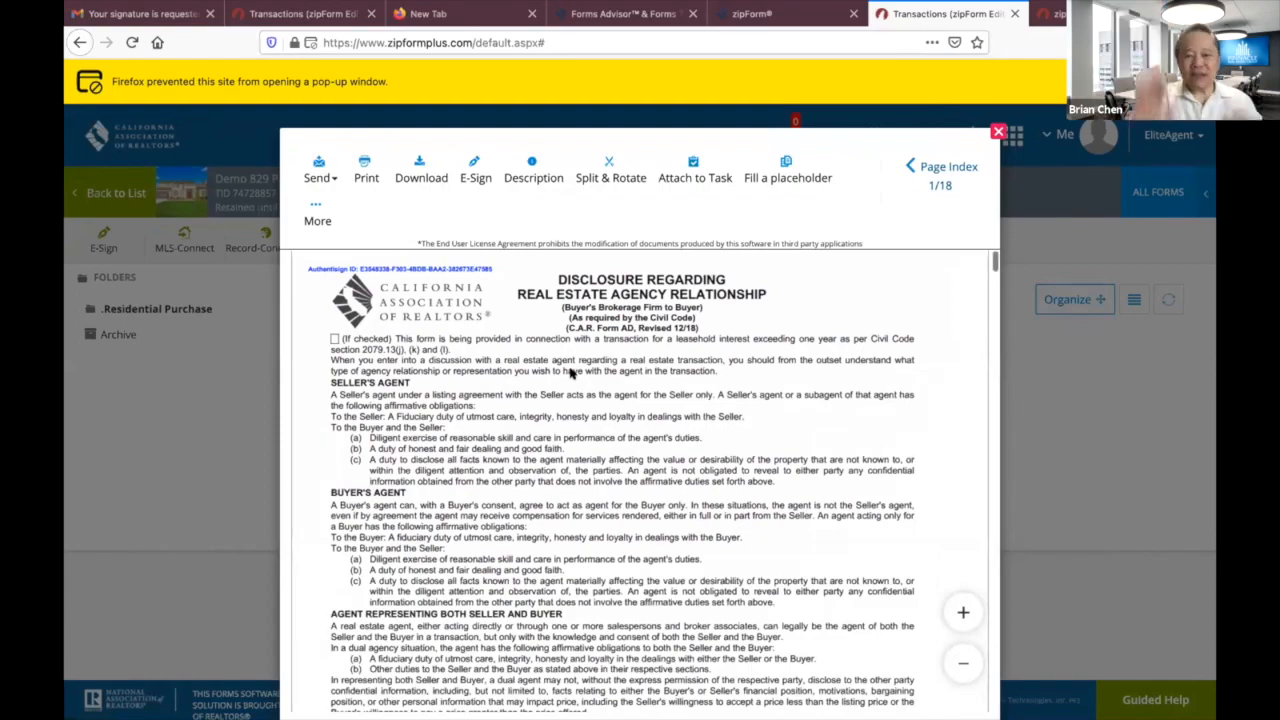
{"action": "scroll", "coordinate": [571, 372], "scroll_direction": "down", "scroll_amount": 15}
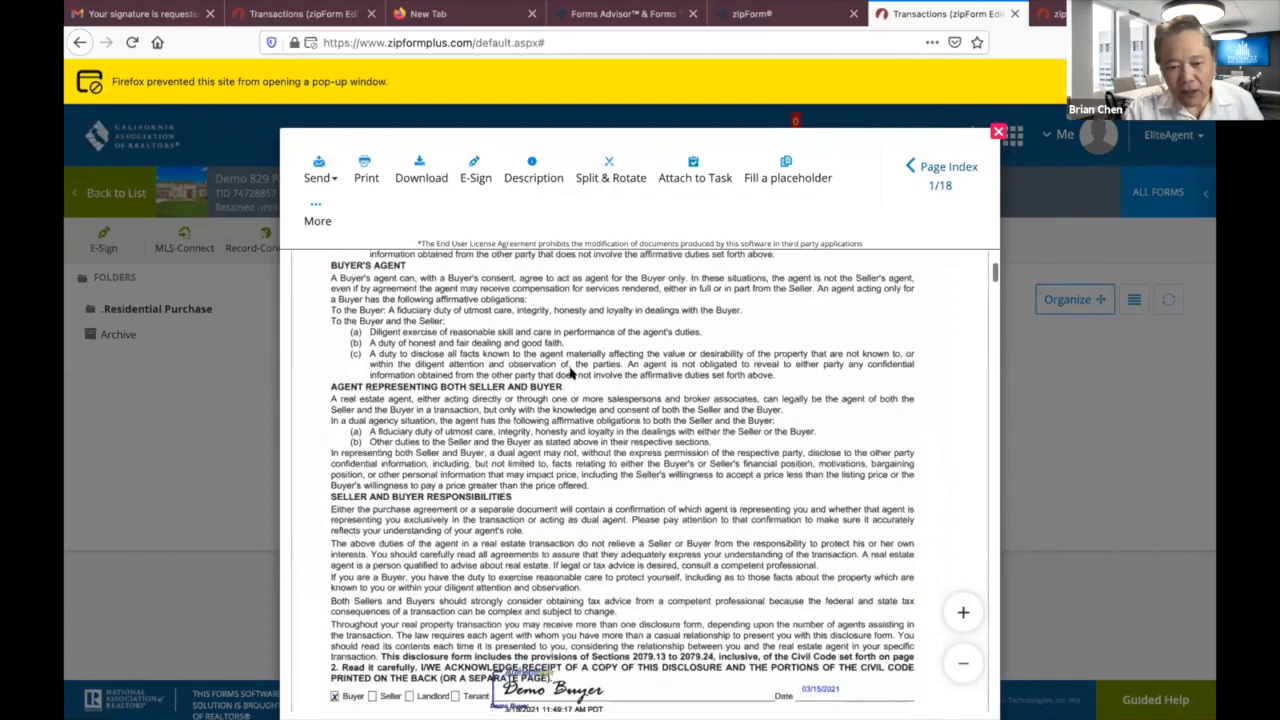
{"action": "scroll", "coordinate": [571, 372], "scroll_direction": "down", "scroll_amount": 15}
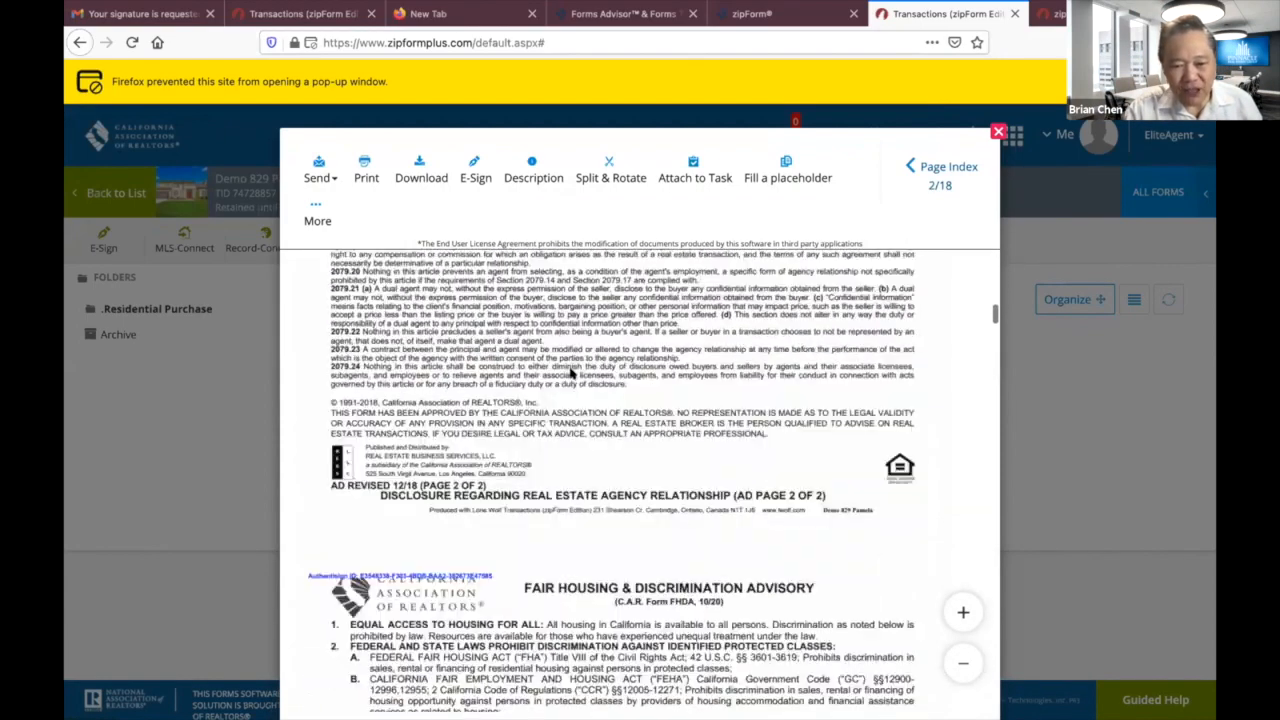
{"action": "scroll", "coordinate": [571, 372], "scroll_direction": "down", "scroll_amount": 15}
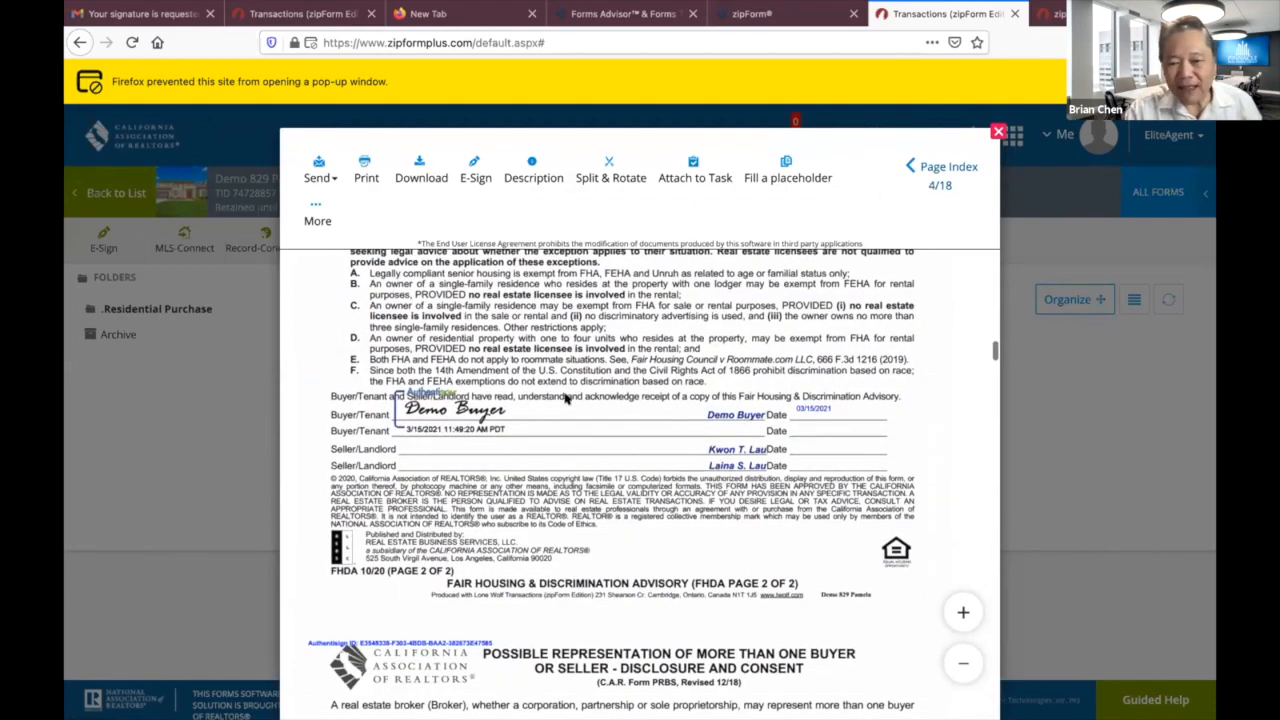
{"action": "scroll", "coordinate": [565, 399], "scroll_direction": "up", "scroll_amount": 10}
{"action": "scroll", "coordinate": [565, 399], "scroll_direction": "up", "scroll_amount": 1}
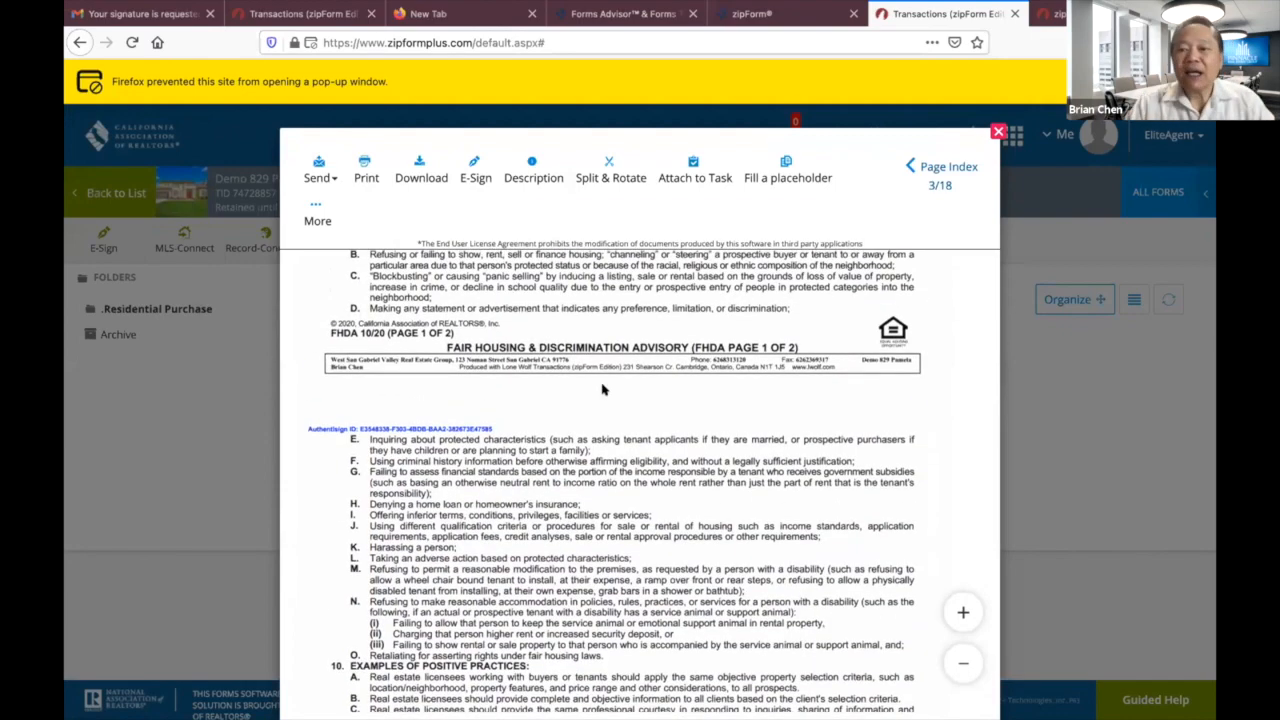
{"action": "left_click", "coordinate": [998, 131]}
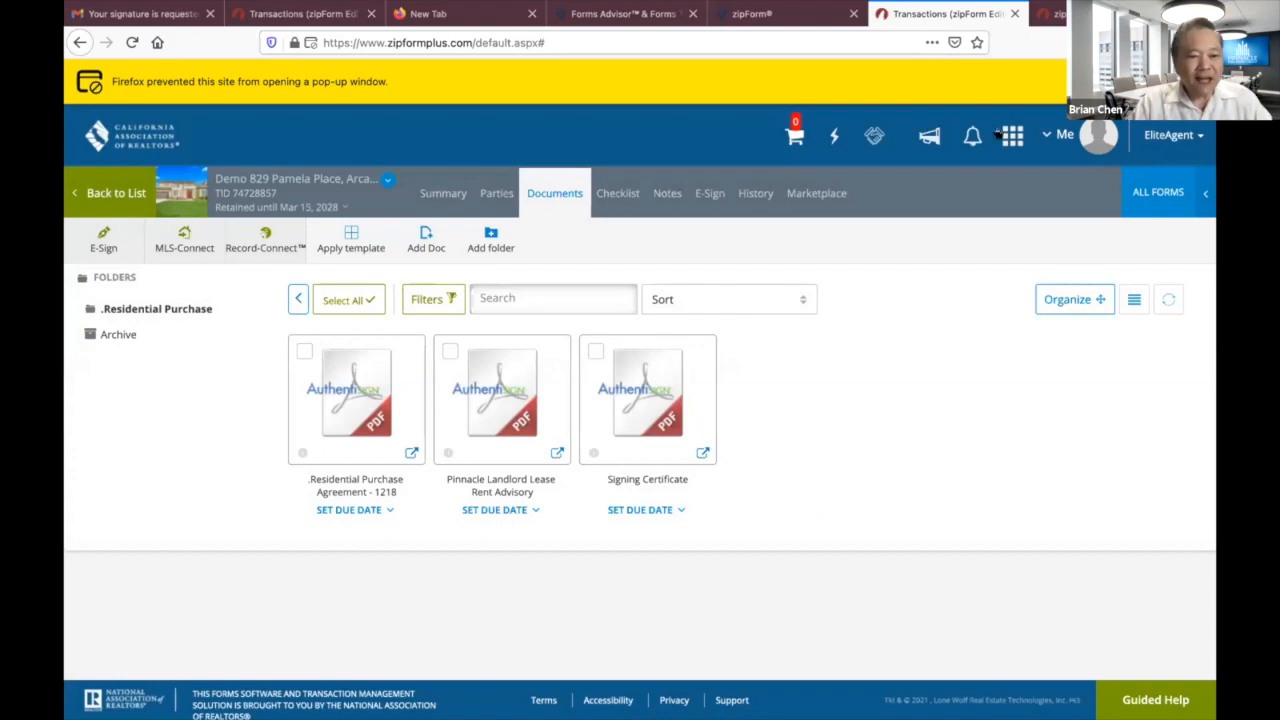
{"action": "left_click", "coordinate": [114, 194]}
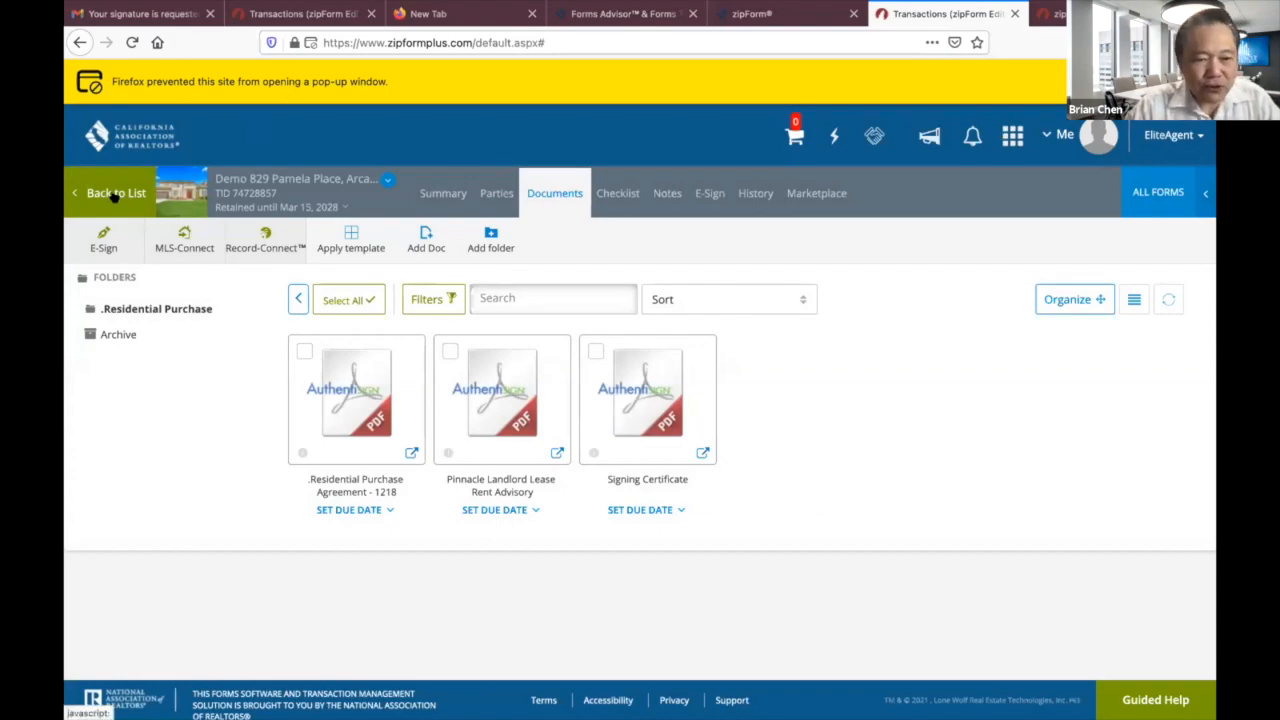
{"action": "scroll", "coordinate": [491, 338], "scroll_direction": "down", "scroll_amount": 5}
{"action": "scroll", "coordinate": [323, 297], "scroll_direction": "up", "scroll_amount": 2}
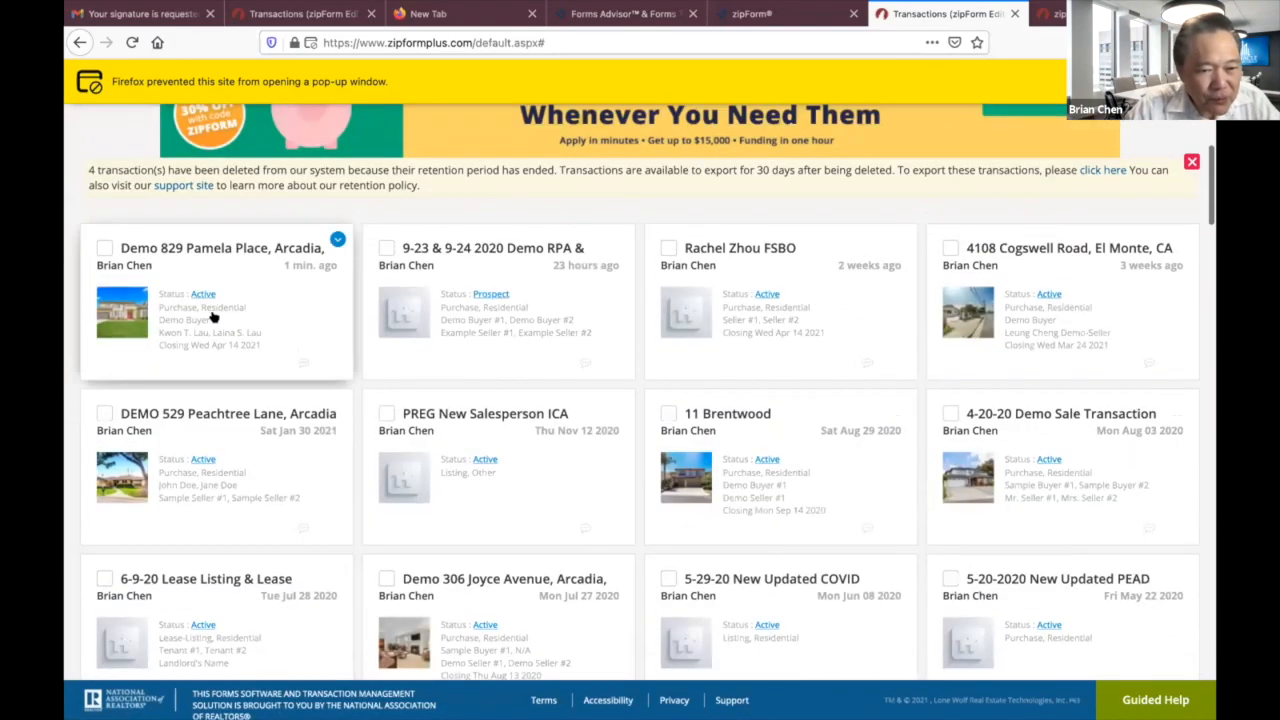
{"action": "left_click", "coordinate": [214, 253]}
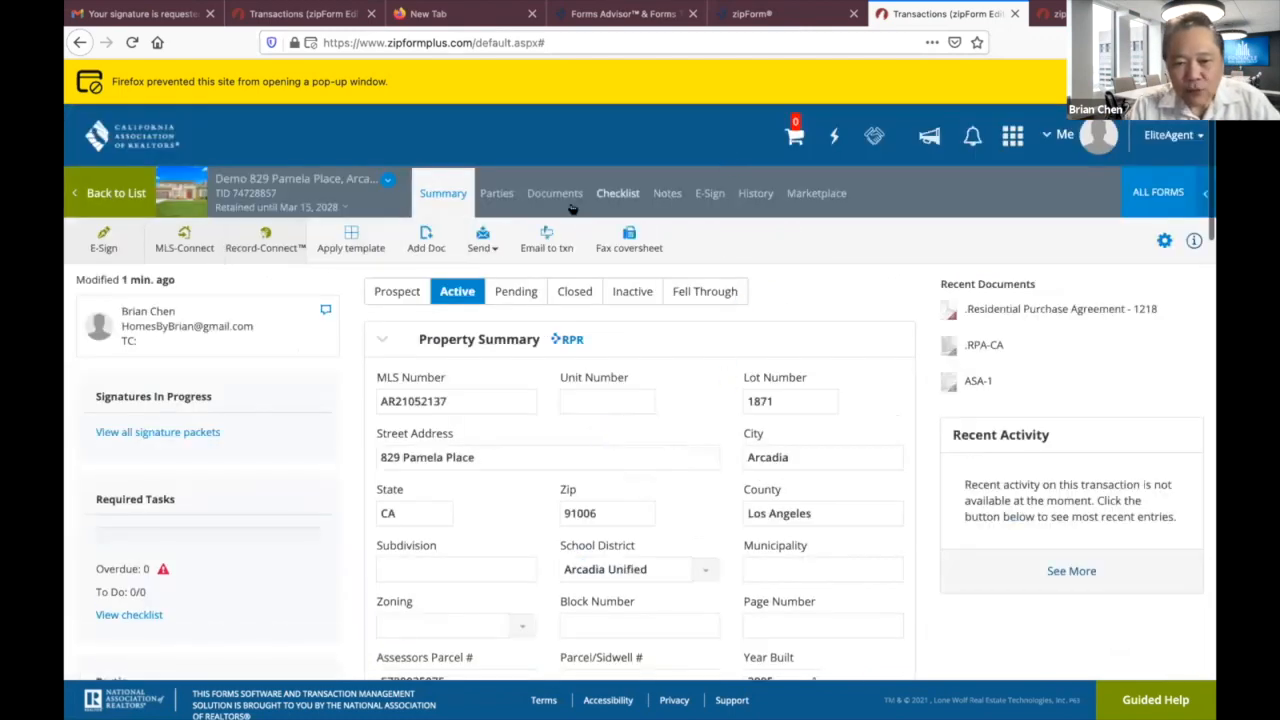
{"action": "left_click", "coordinate": [556, 194]}
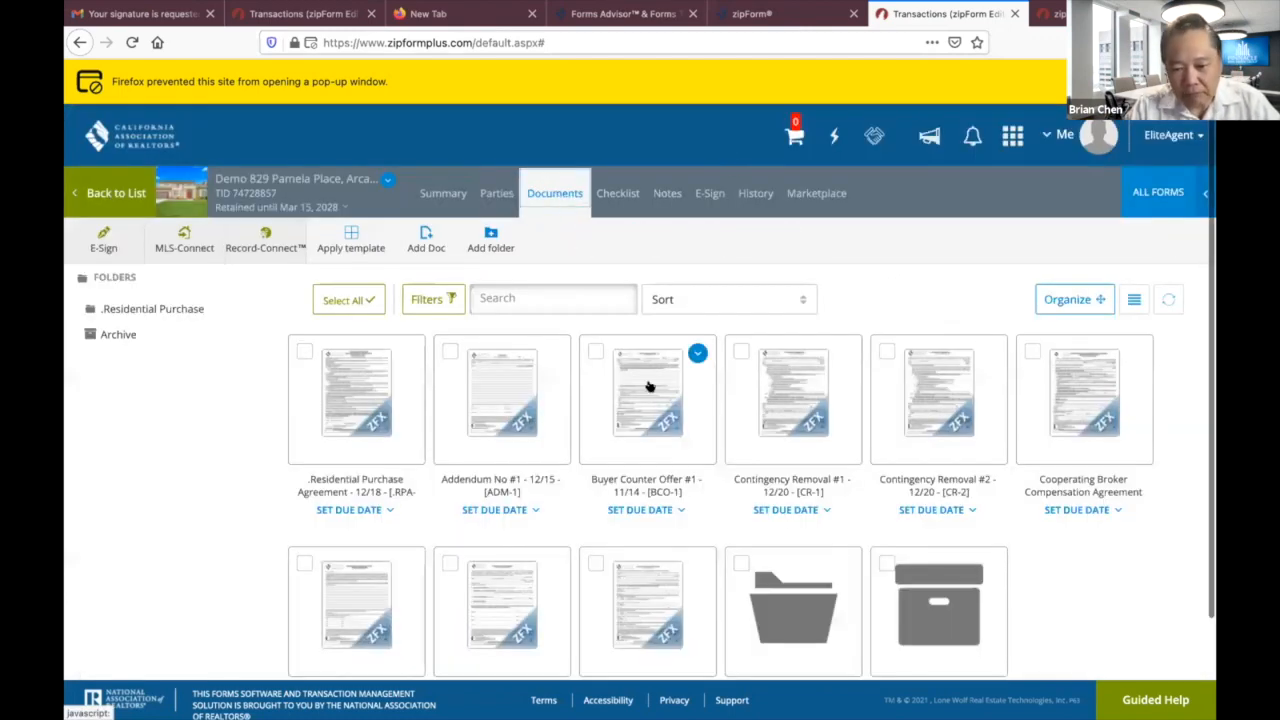
{"action": "scroll", "coordinate": [654, 394], "scroll_direction": "down", "scroll_amount": 2}
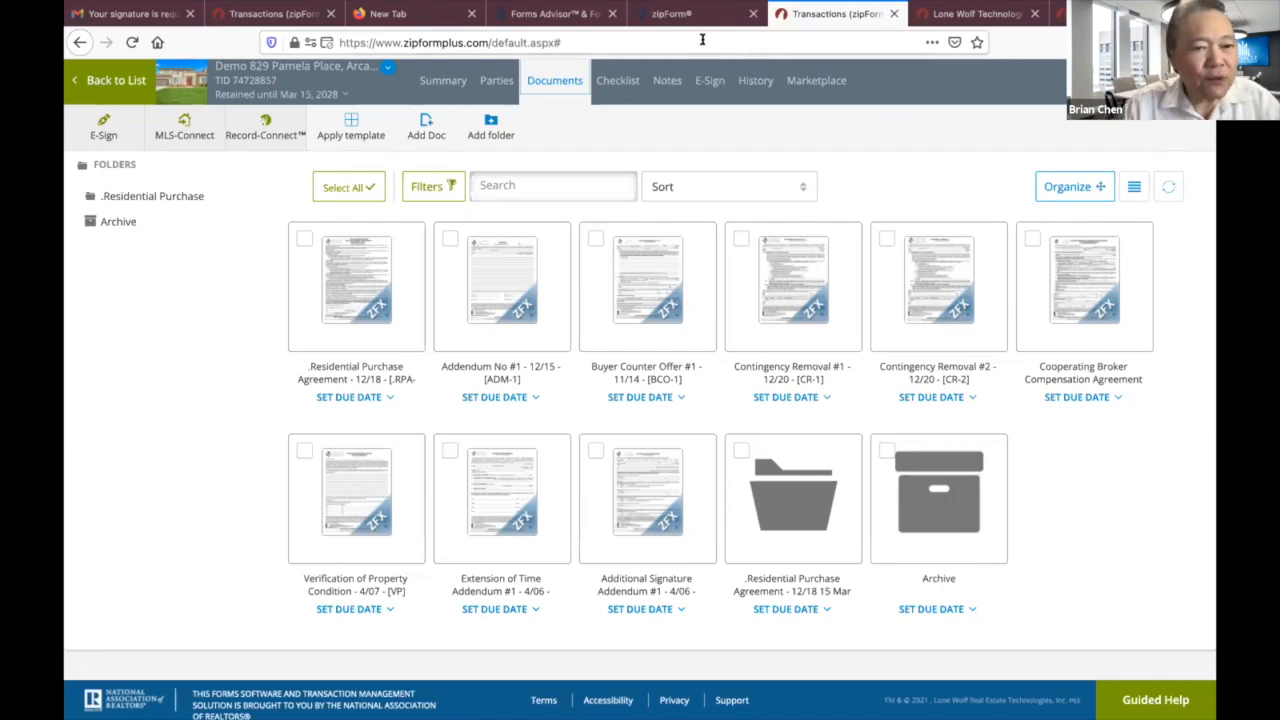
Go back to the transactions list and show the Templates library.
{"action": "left_click", "coordinate": [116, 80]}
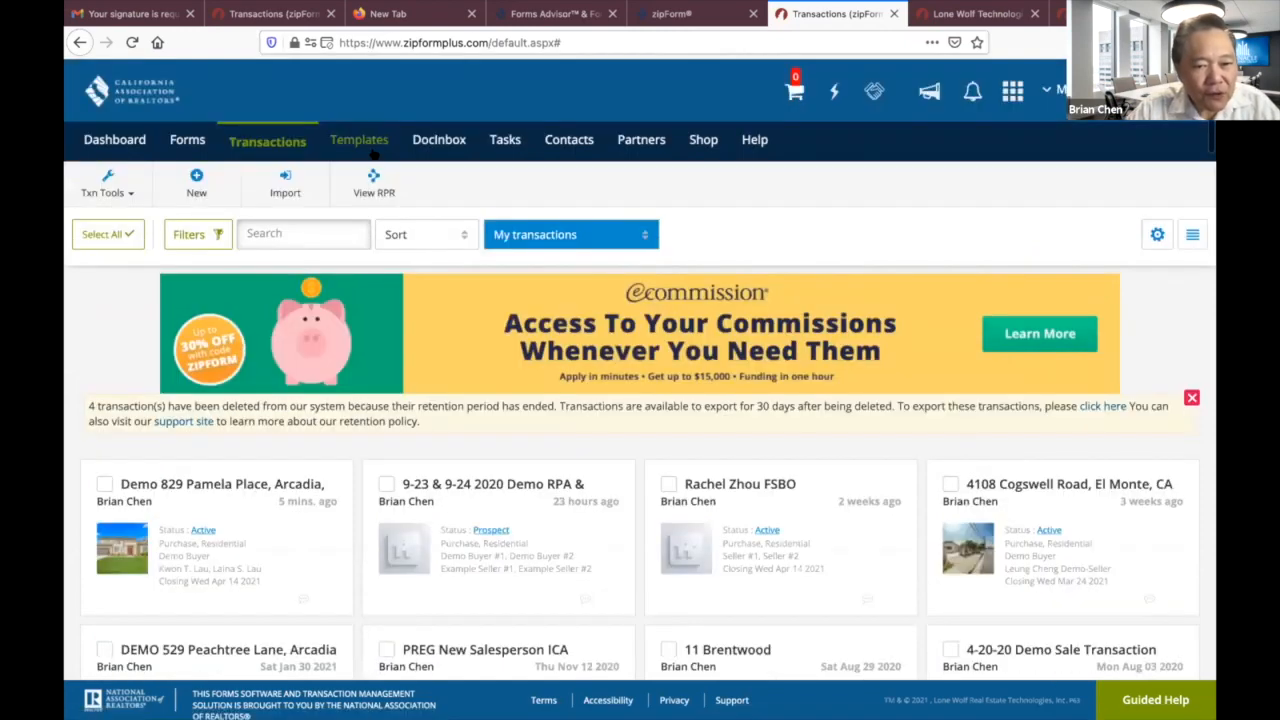
{"action": "left_click", "coordinate": [370, 142]}
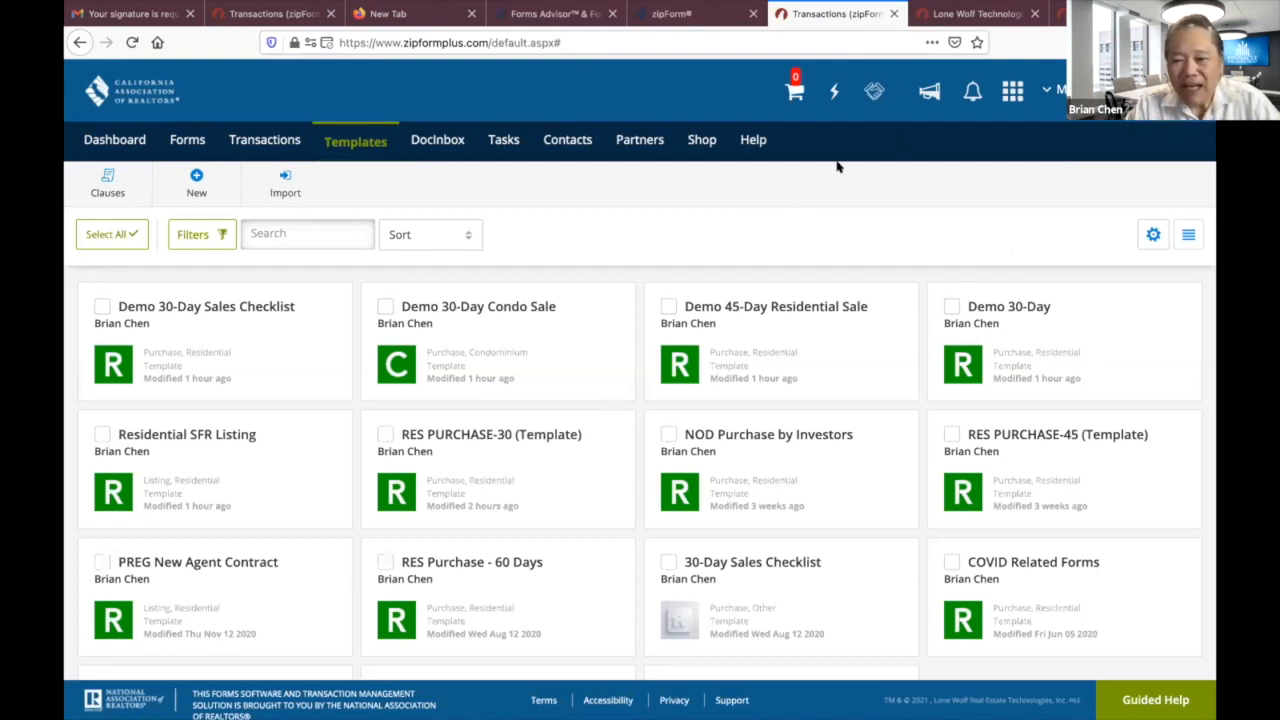
In Forms, clear the search and switch the library to [EPUBD] California E-Pubs (Dues).
{"action": "left_click", "coordinate": [185, 140]}
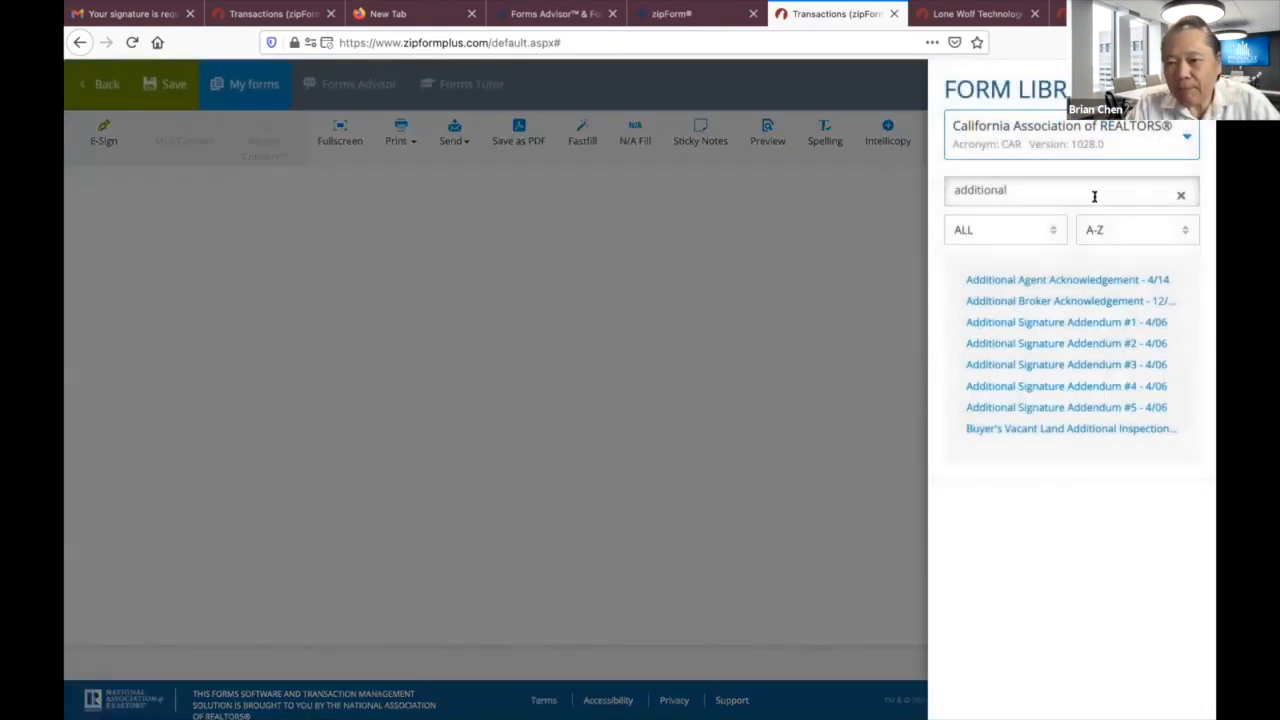
{"action": "left_click", "coordinate": [1179, 195]}
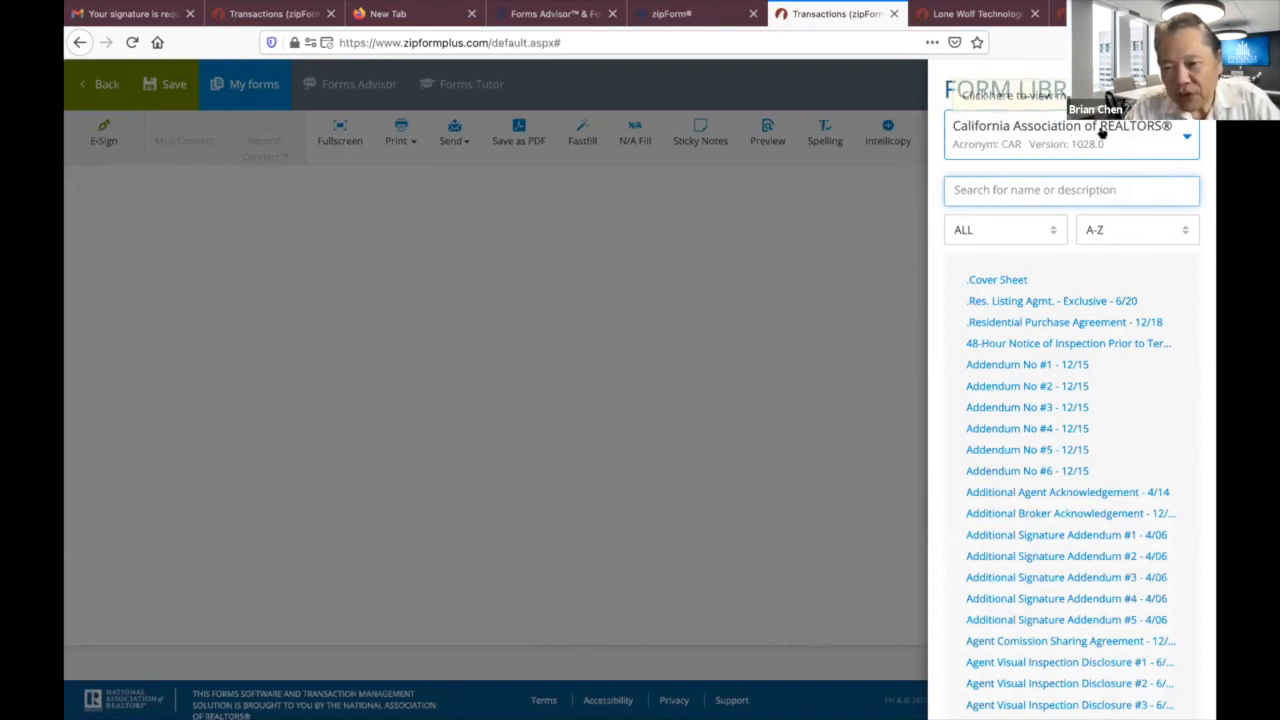
{"action": "left_click", "coordinate": [1183, 139]}
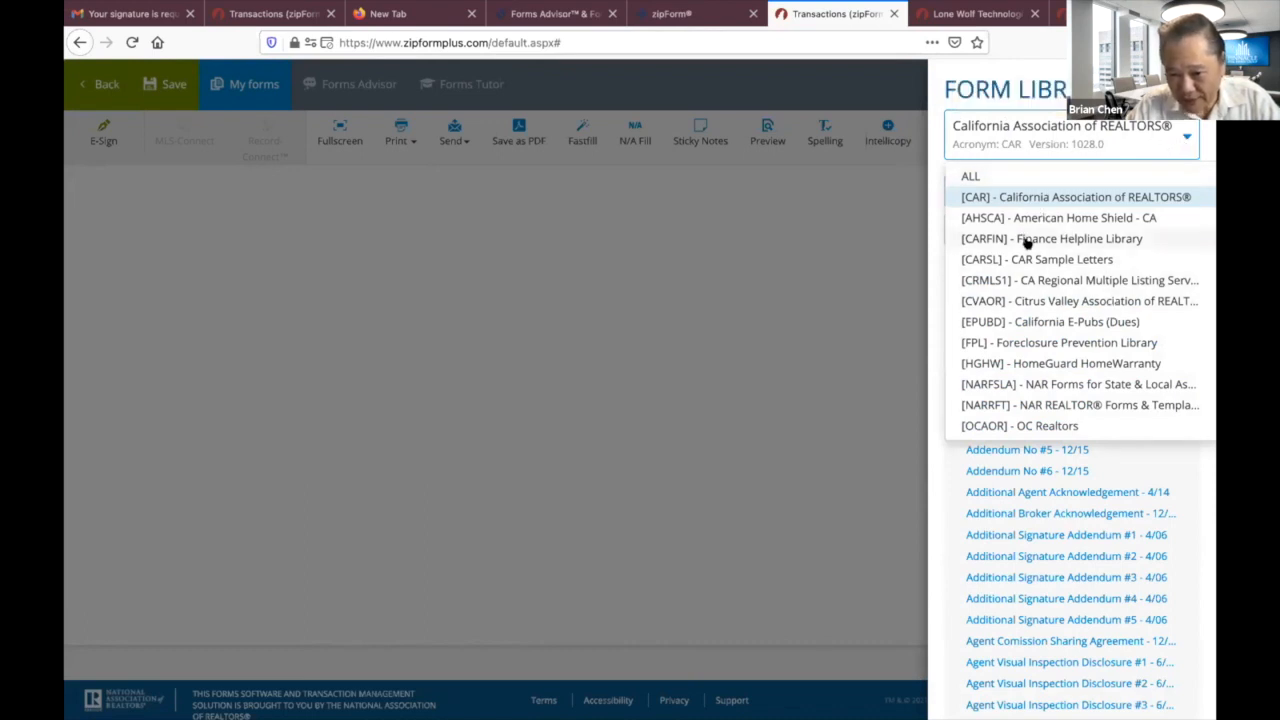
{"action": "left_click", "coordinate": [1003, 323]}
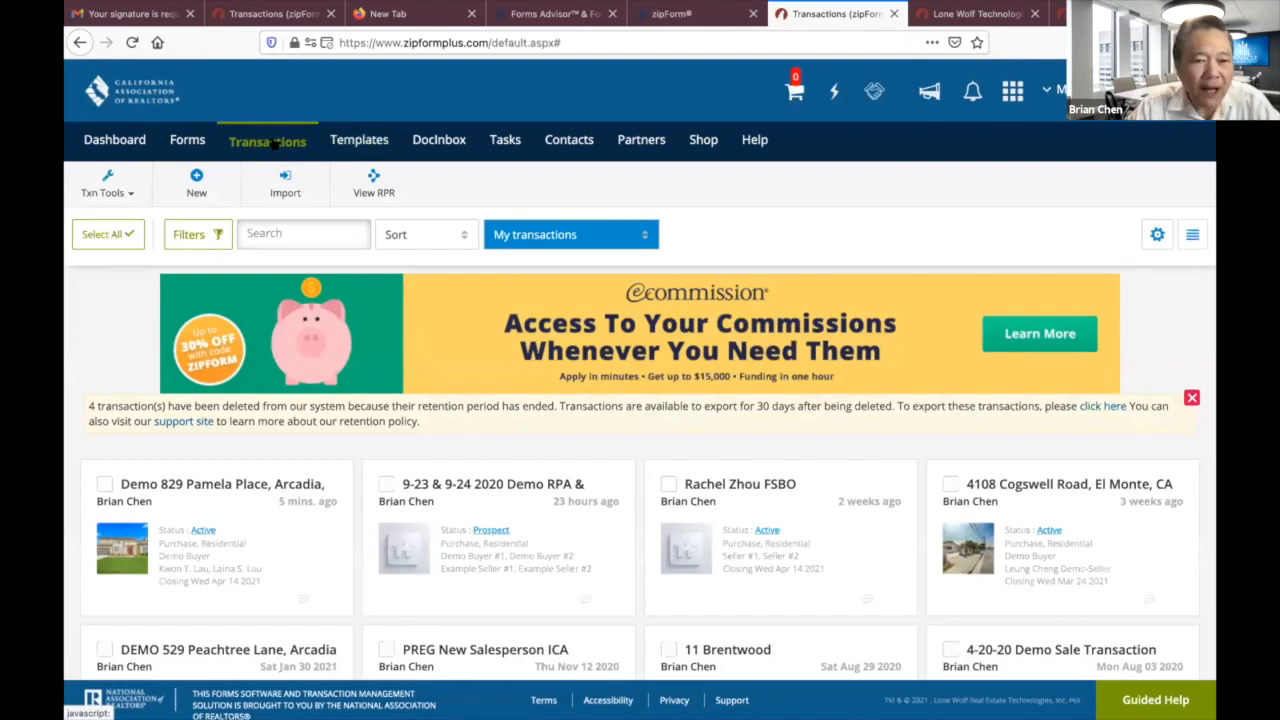
{"action": "left_click", "coordinate": [222, 485]}
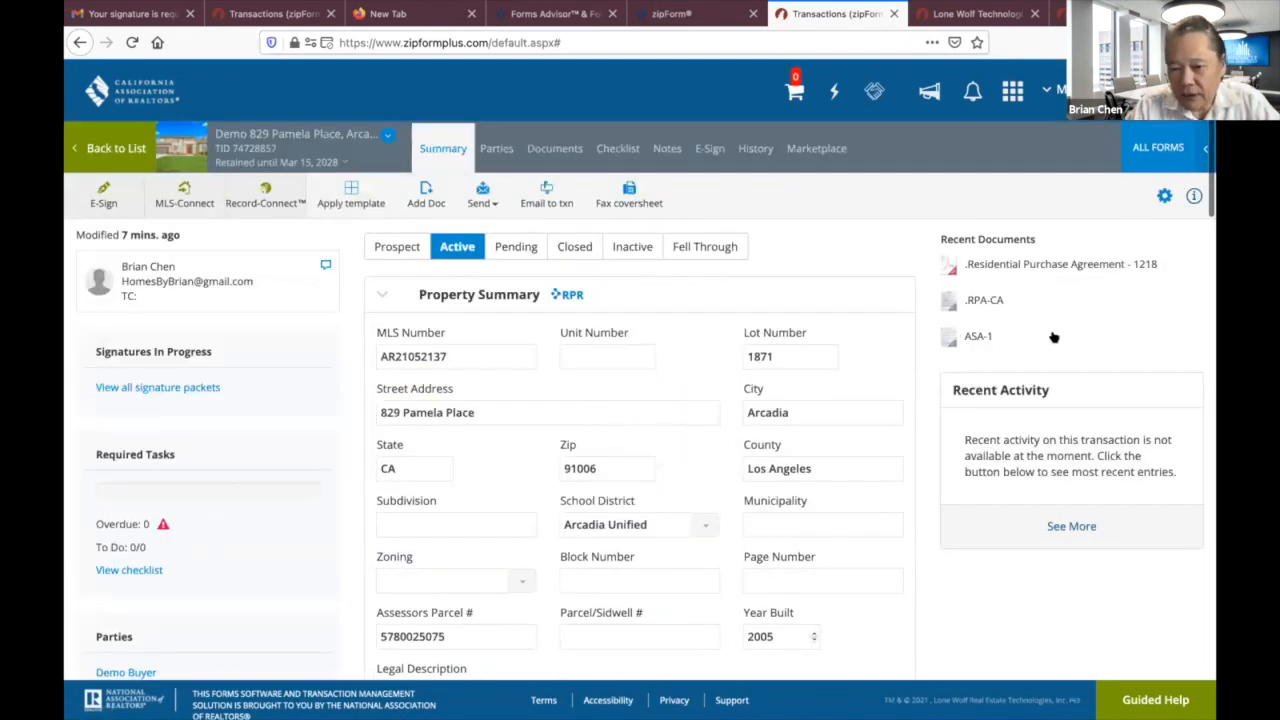
{"action": "left_click", "coordinate": [566, 148]}
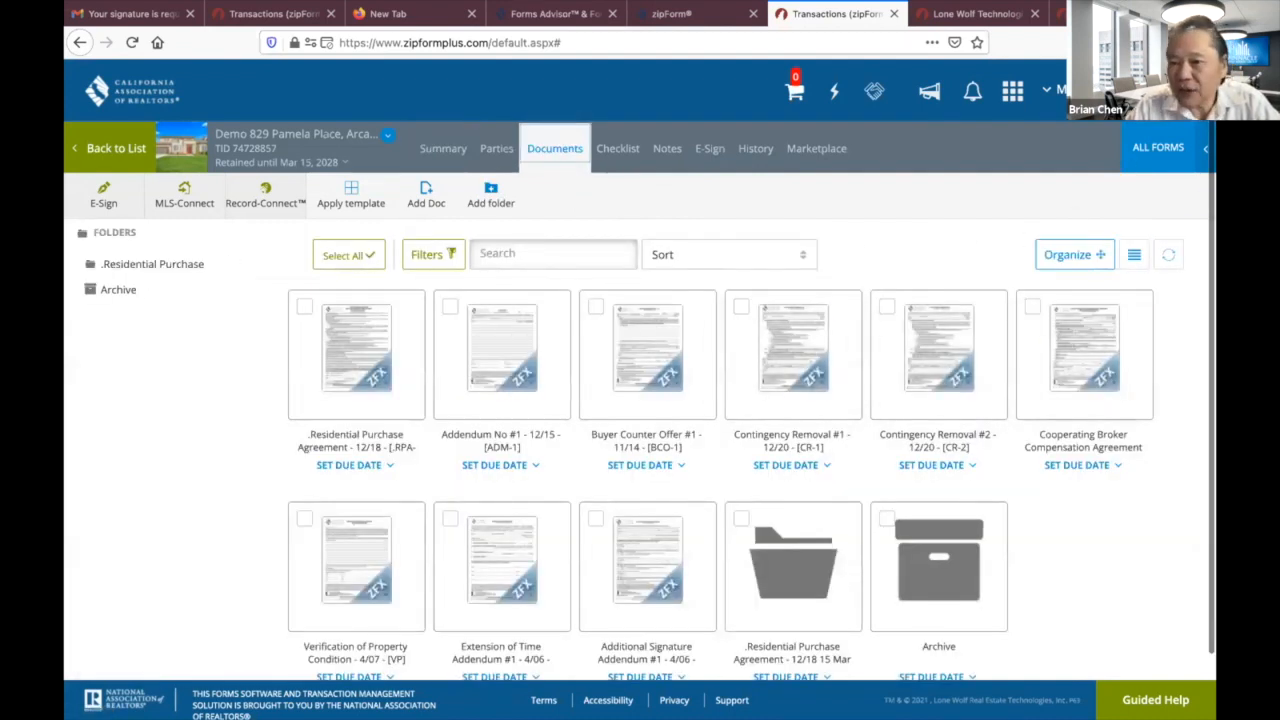
{"action": "left_click", "coordinate": [1160, 148]}
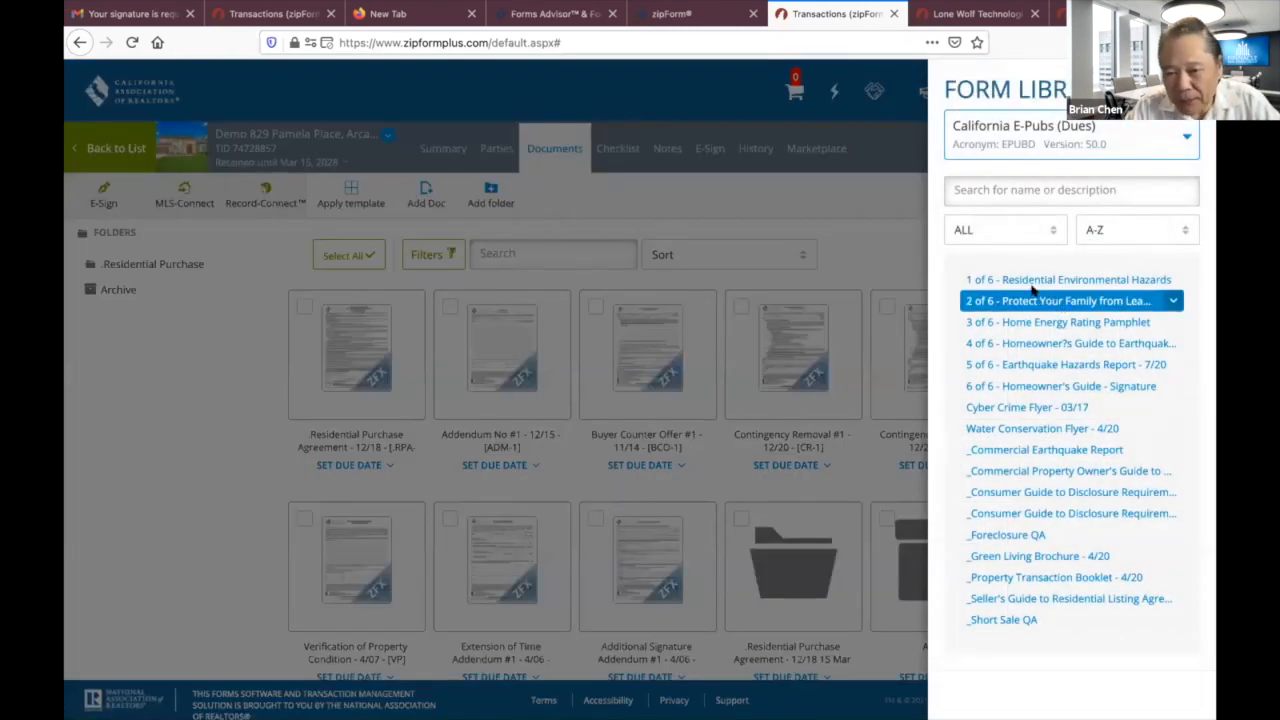
Add booklet parts 1 through 6, Residential Environmental Hazards to the Homeowner's Guide signature form, then close the library.
{"action": "left_click", "coordinate": [1013, 283]}
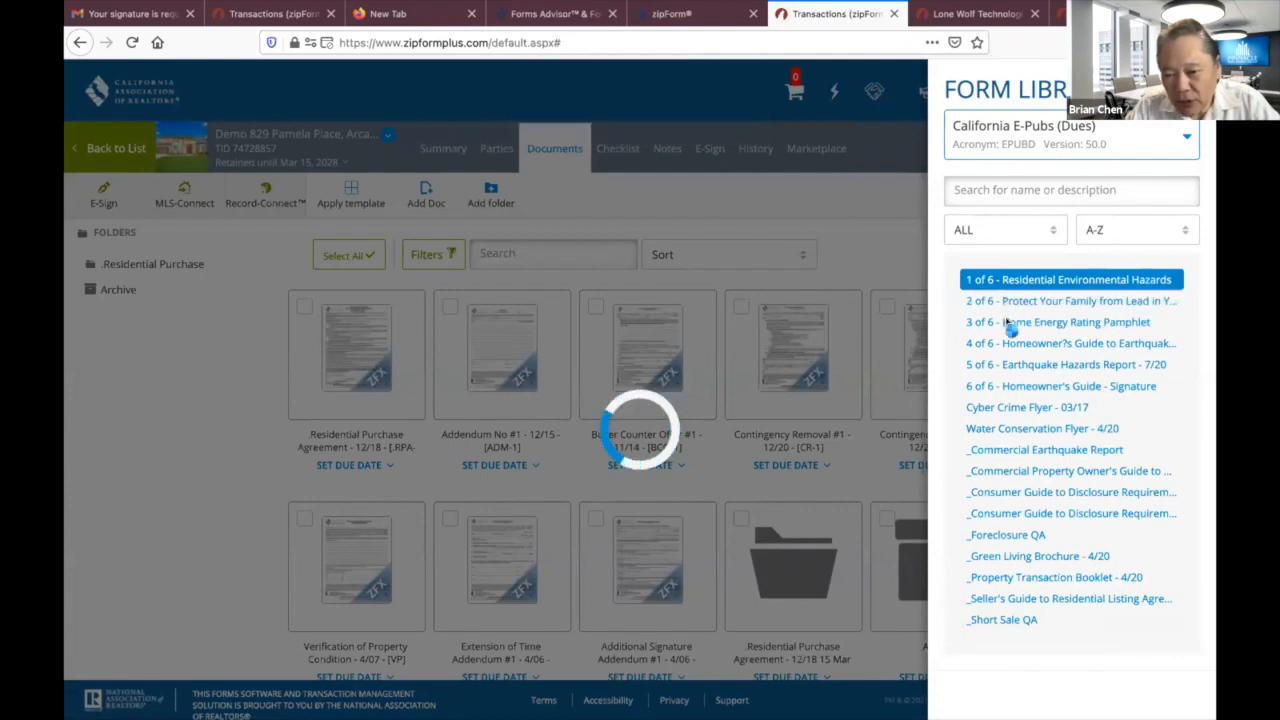
{"action": "left_click", "coordinate": [1006, 304]}
{"action": "left_click", "coordinate": [1006, 324]}
{"action": "left_click", "coordinate": [1004, 343]}
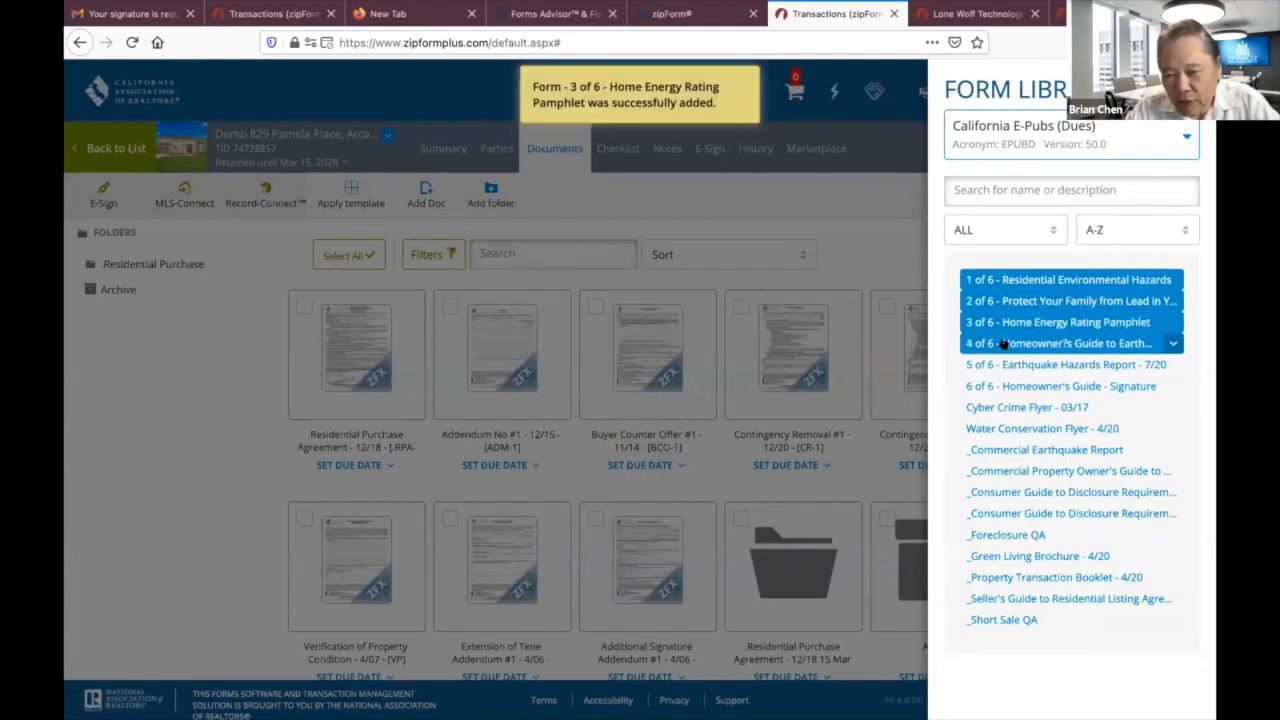
{"action": "left_click", "coordinate": [1005, 365]}
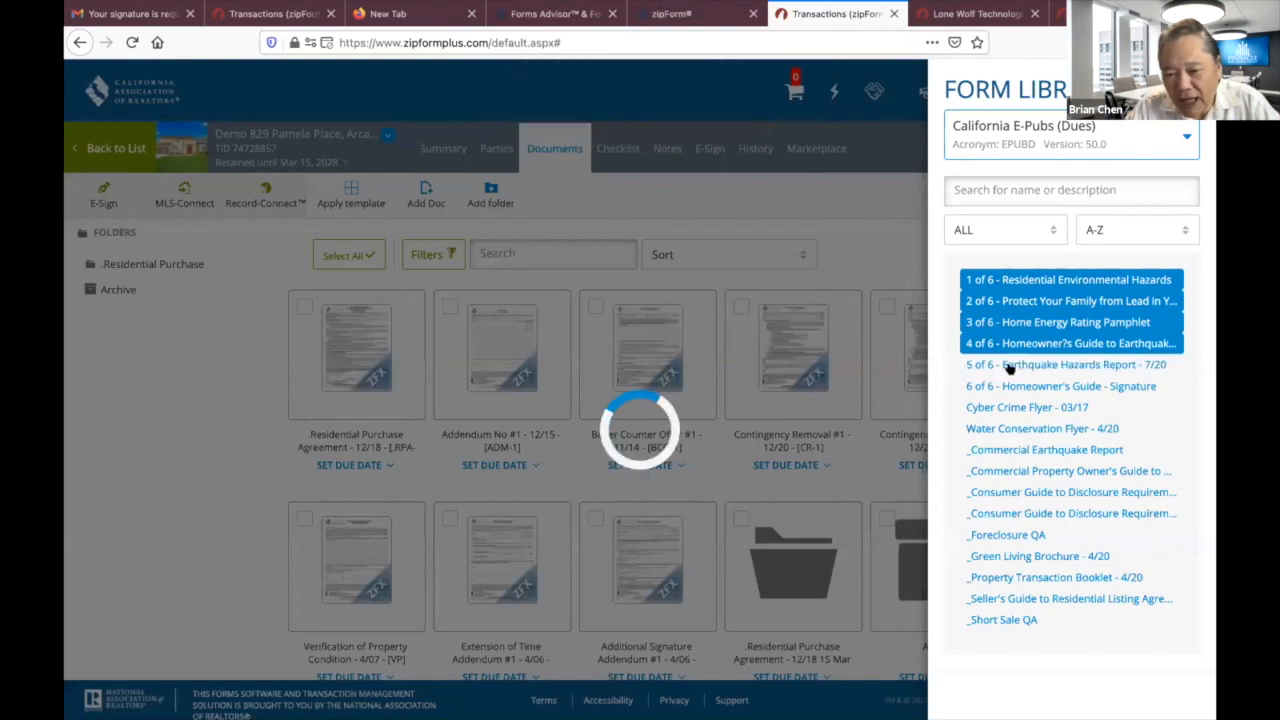
{"action": "left_click", "coordinate": [1013, 386]}
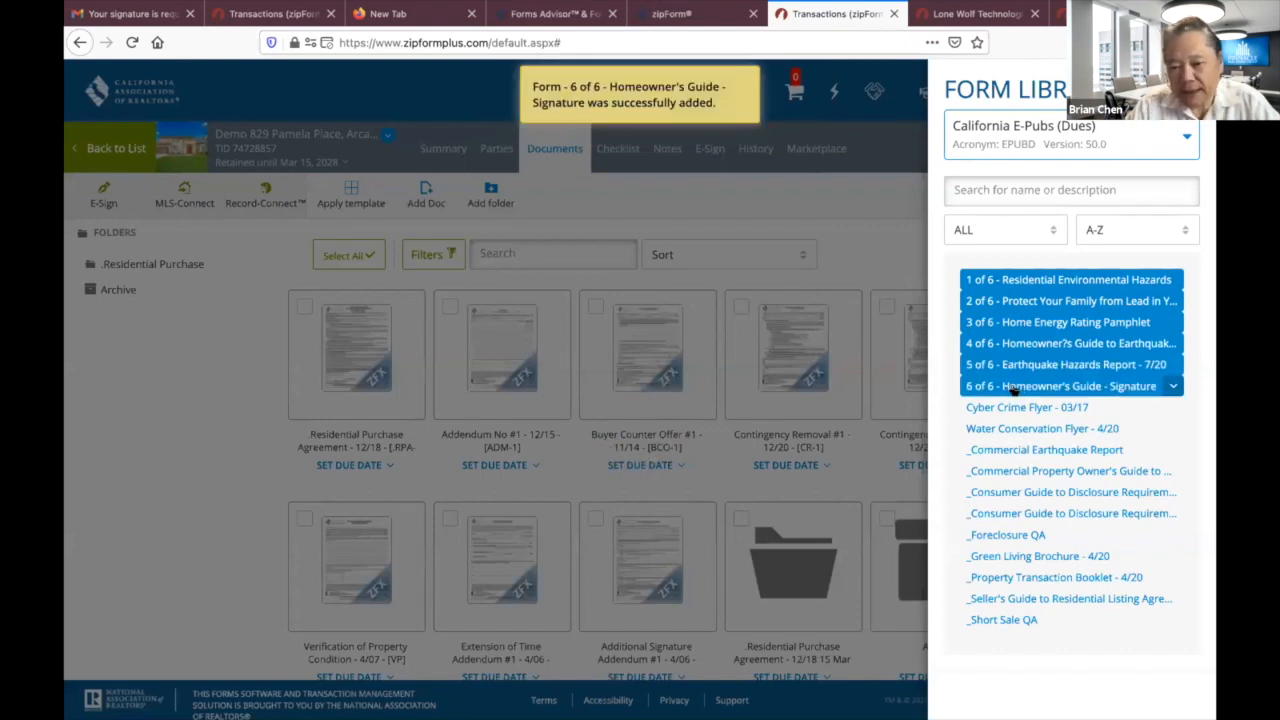
{"action": "left_click", "coordinate": [198, 627]}
{"action": "scroll", "coordinate": [530, 537], "scroll_direction": "down", "scroll_amount": 5}
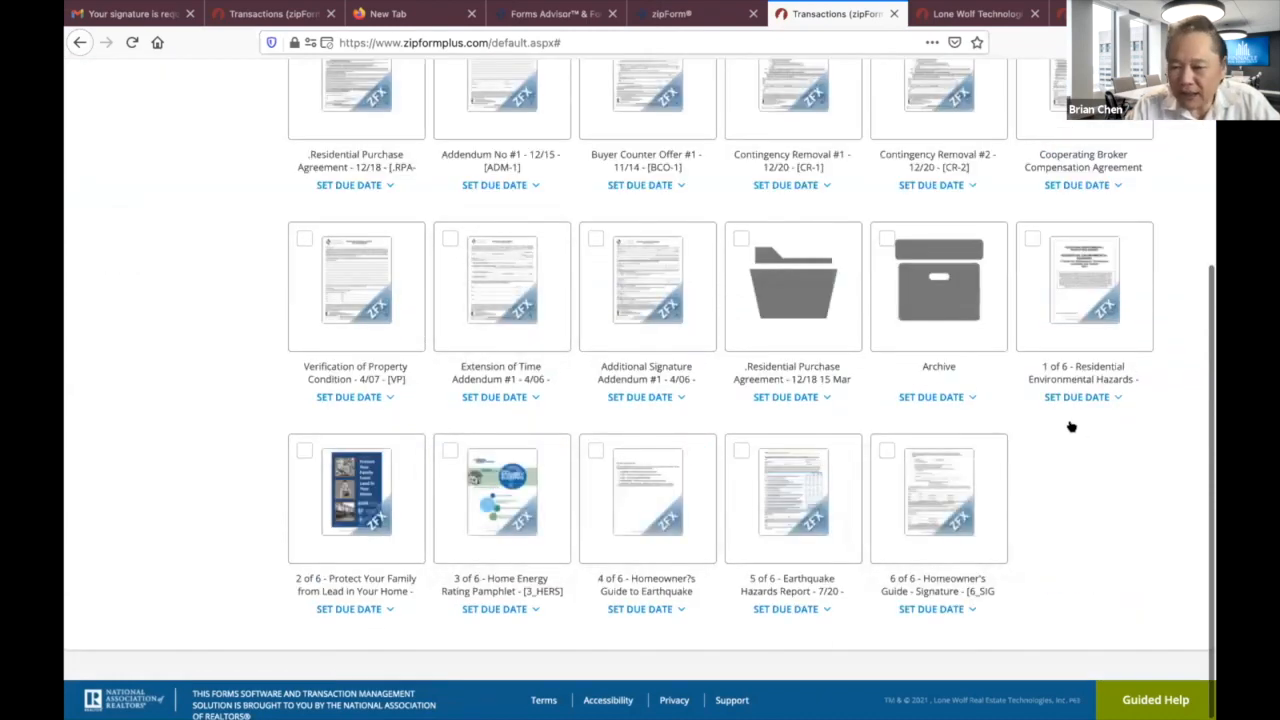
Open the Residential Environmental Hazards form, scroll through it, and return to the documents list.
{"action": "left_click", "coordinate": [1063, 318]}
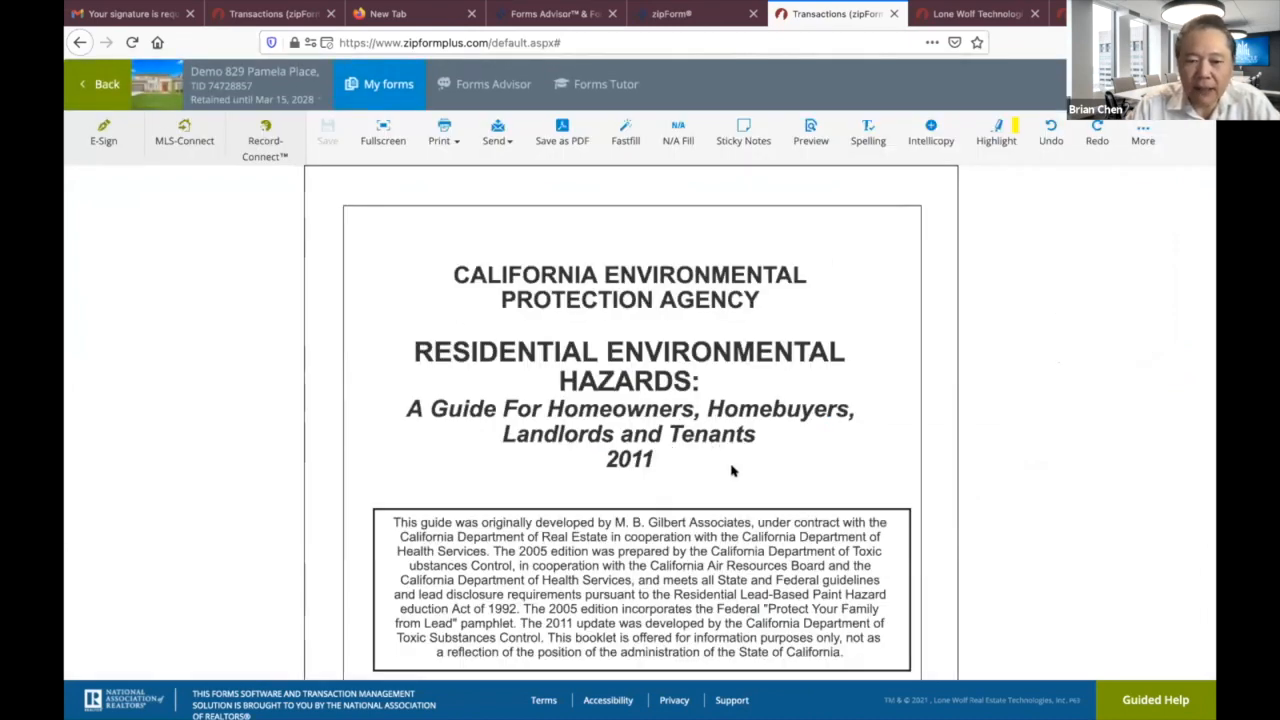
{"action": "scroll", "coordinate": [730, 479], "scroll_direction": "down", "scroll_amount": 5}
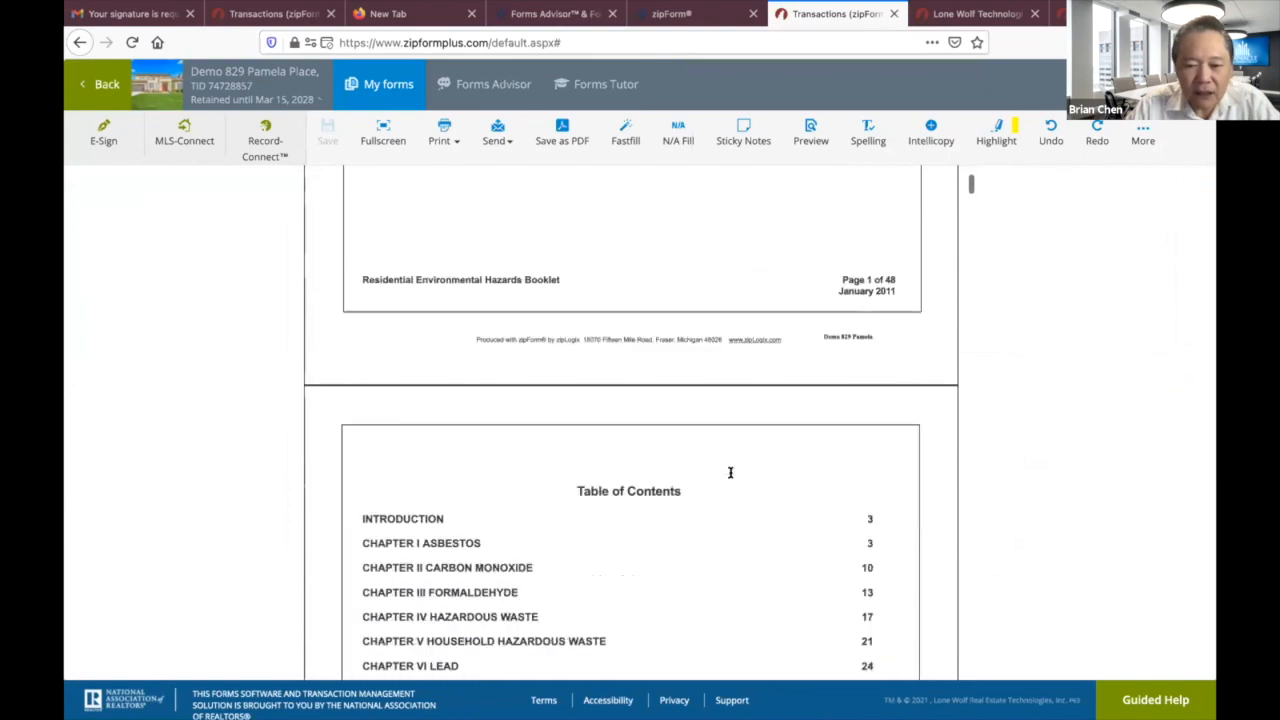
{"action": "scroll", "coordinate": [730, 472], "scroll_direction": "down", "scroll_amount": 10}
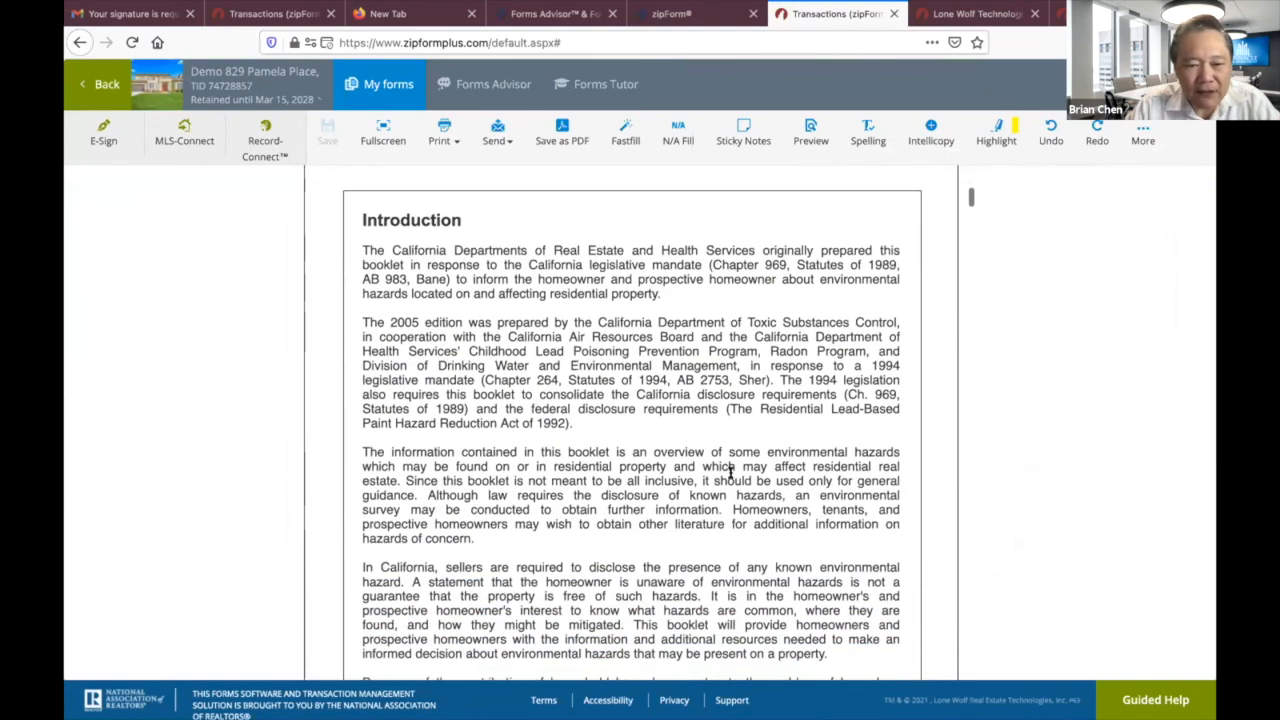
{"action": "scroll", "coordinate": [730, 472], "scroll_direction": "down", "scroll_amount": 10}
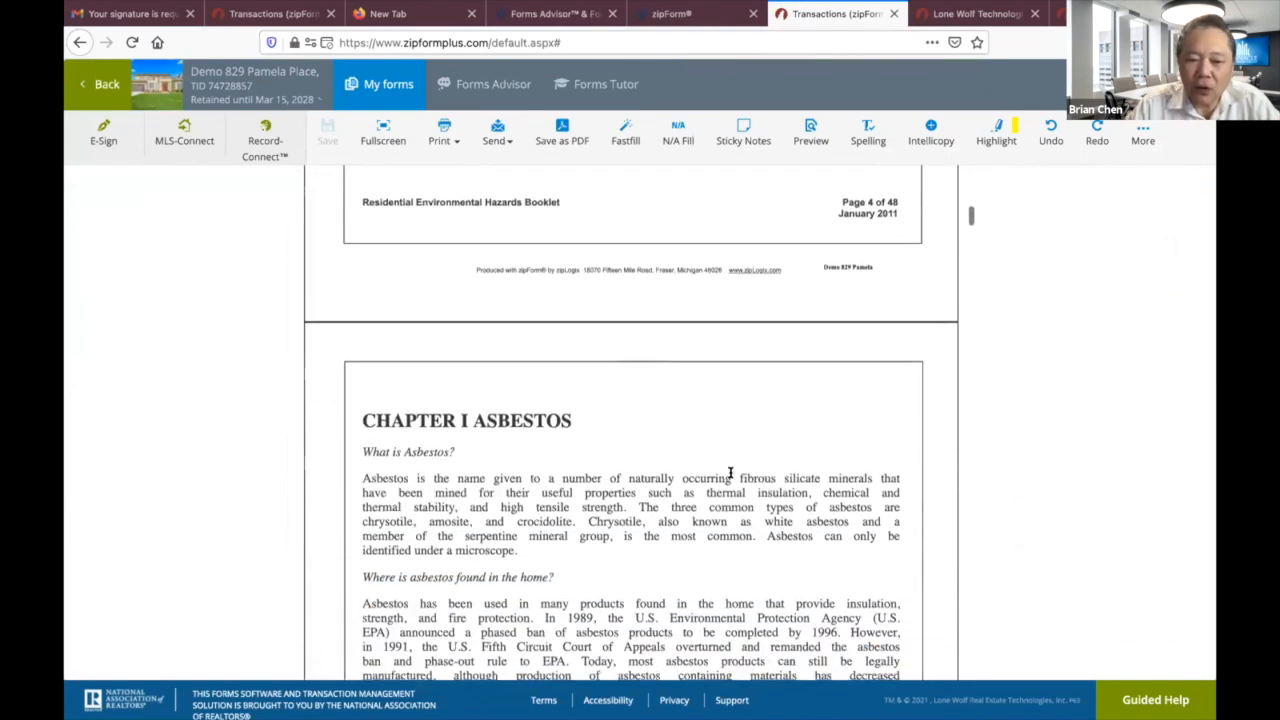
{"action": "scroll", "coordinate": [730, 472], "scroll_direction": "down", "scroll_amount": 8}
{"action": "scroll", "coordinate": [730, 472], "scroll_direction": "up", "scroll_amount": 20}
{"action": "scroll", "coordinate": [730, 472], "scroll_direction": "up", "scroll_amount": 15}
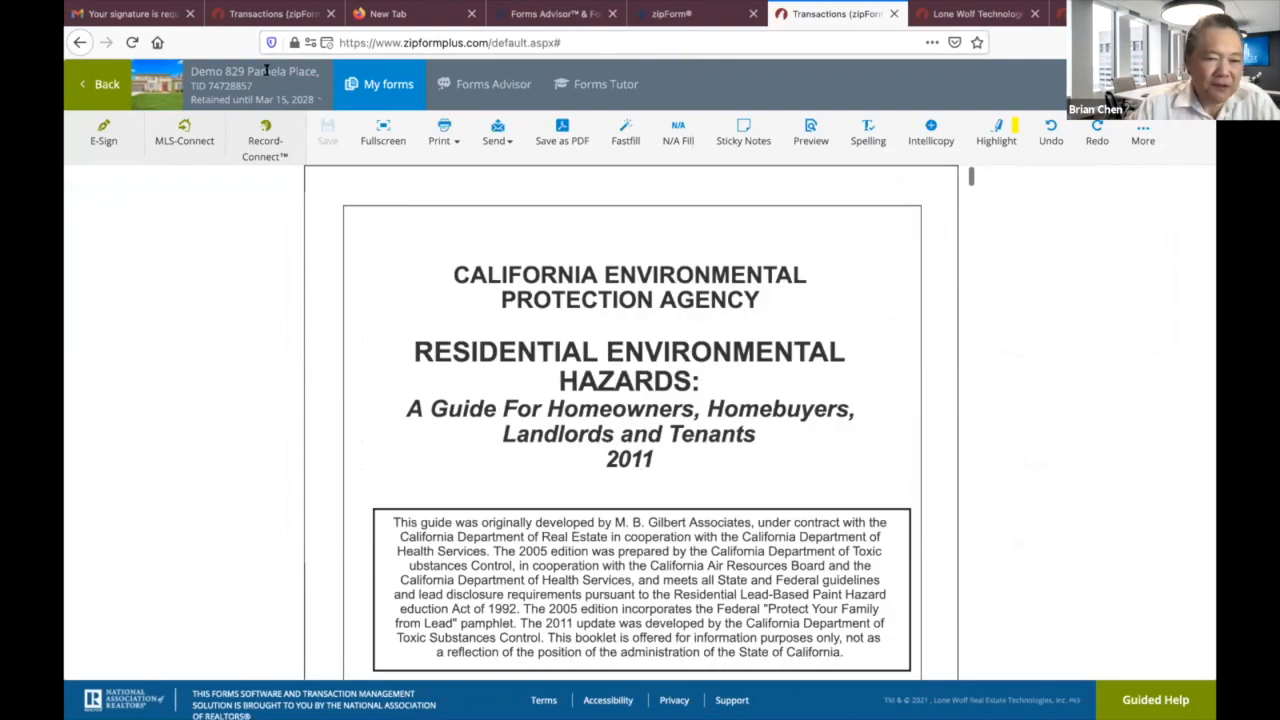
{"action": "left_click", "coordinate": [94, 88]}
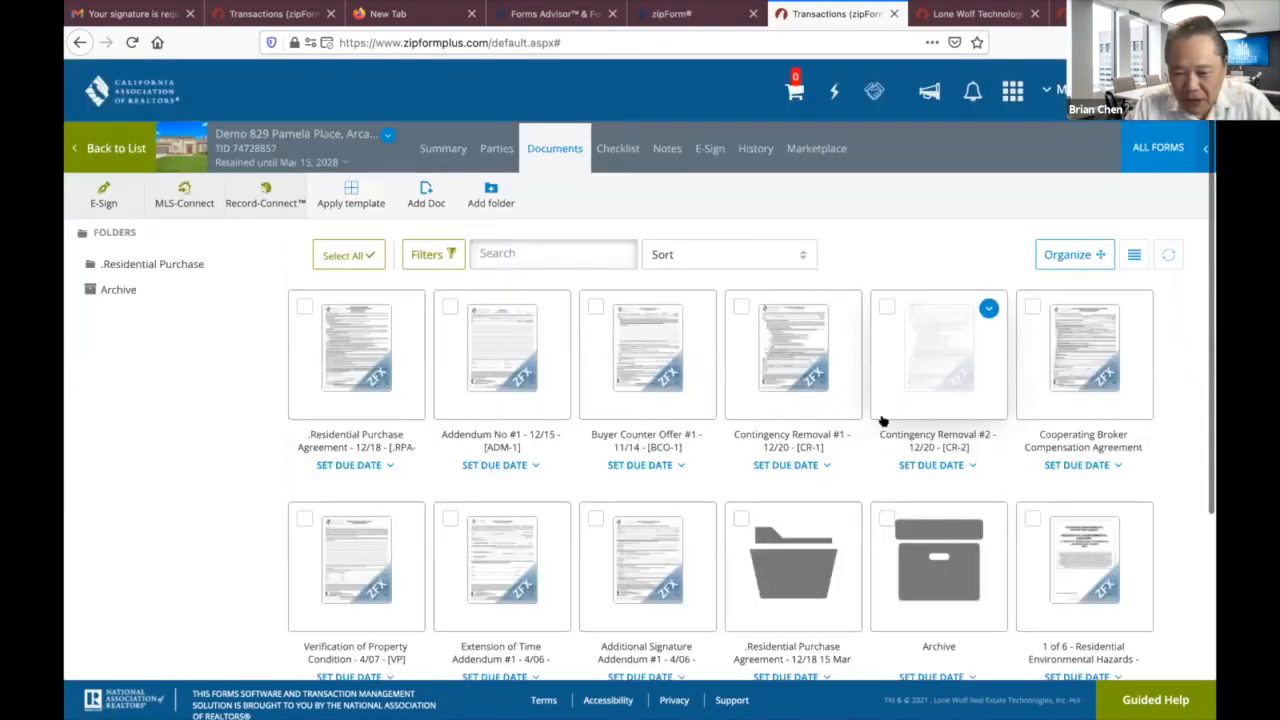
Open the 6 of 6 Homeowner's Guide signature form and scroll through its acknowledgment blocks.
{"action": "scroll", "coordinate": [736, 432], "scroll_direction": "down", "scroll_amount": 5}
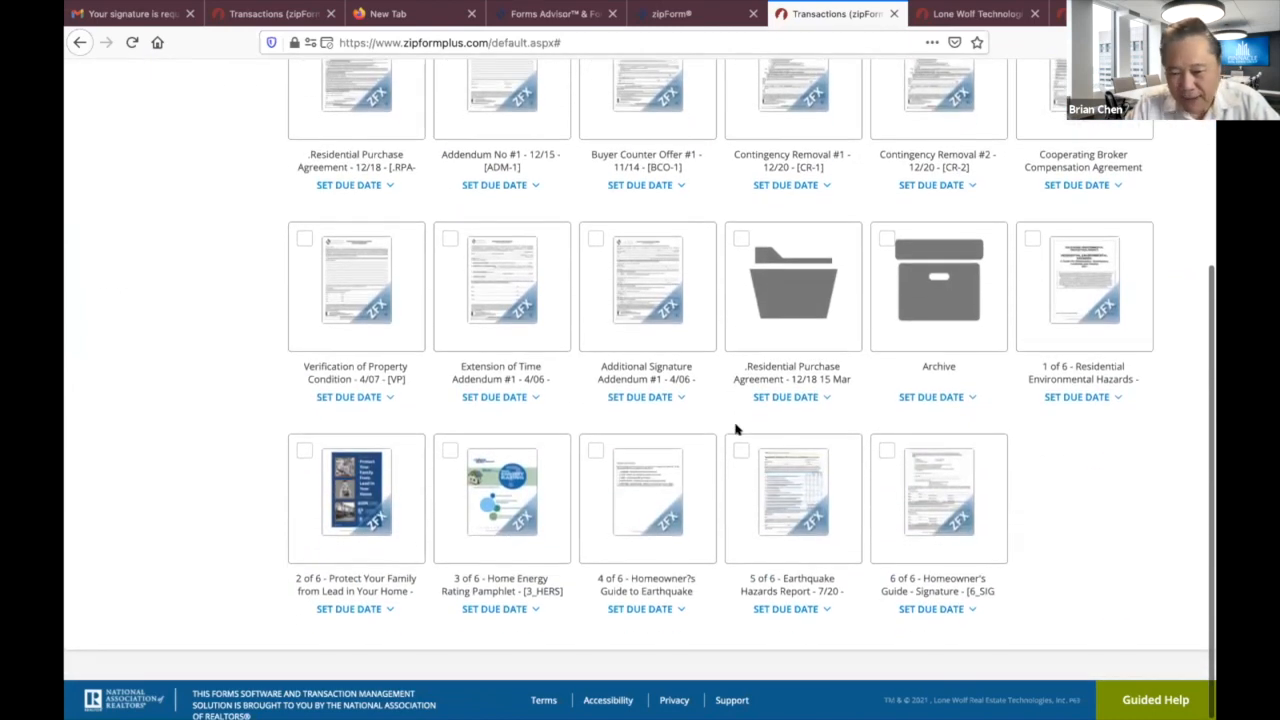
{"action": "left_click", "coordinate": [933, 498]}
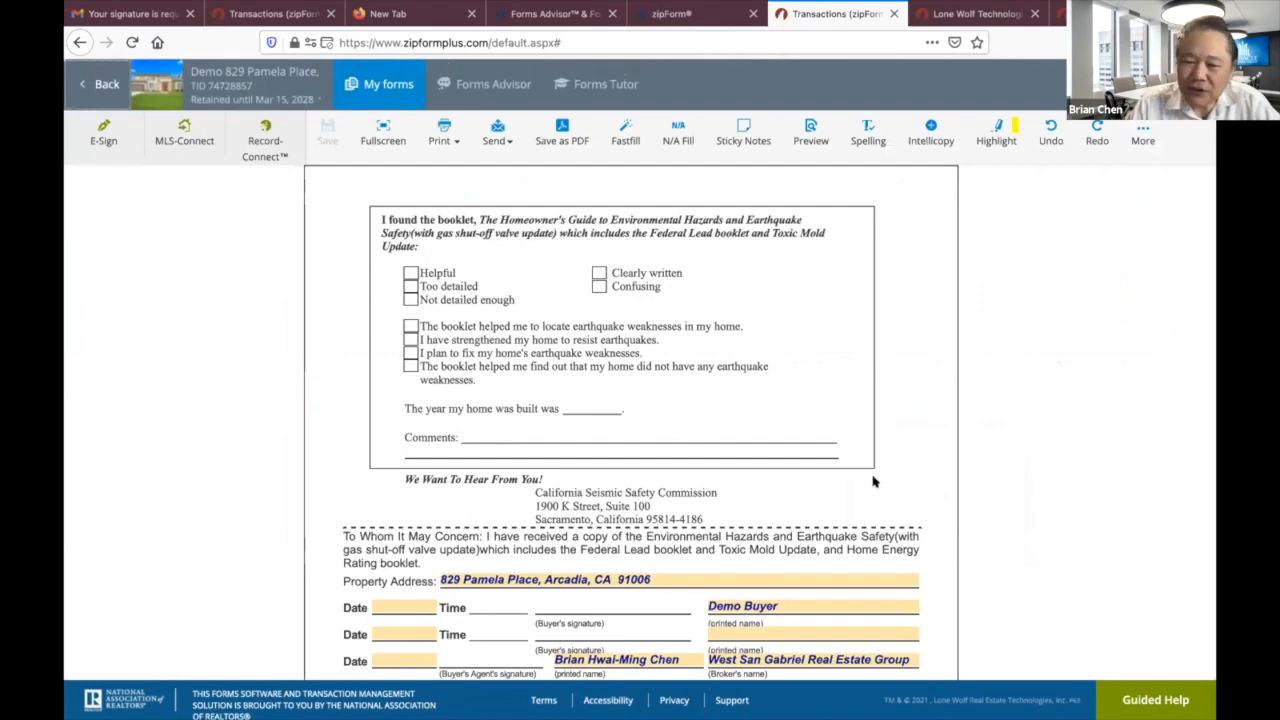
{"action": "scroll", "coordinate": [875, 480], "scroll_direction": "down", "scroll_amount": 2}
{"action": "scroll", "coordinate": [872, 472], "scroll_direction": "down", "scroll_amount": 4}
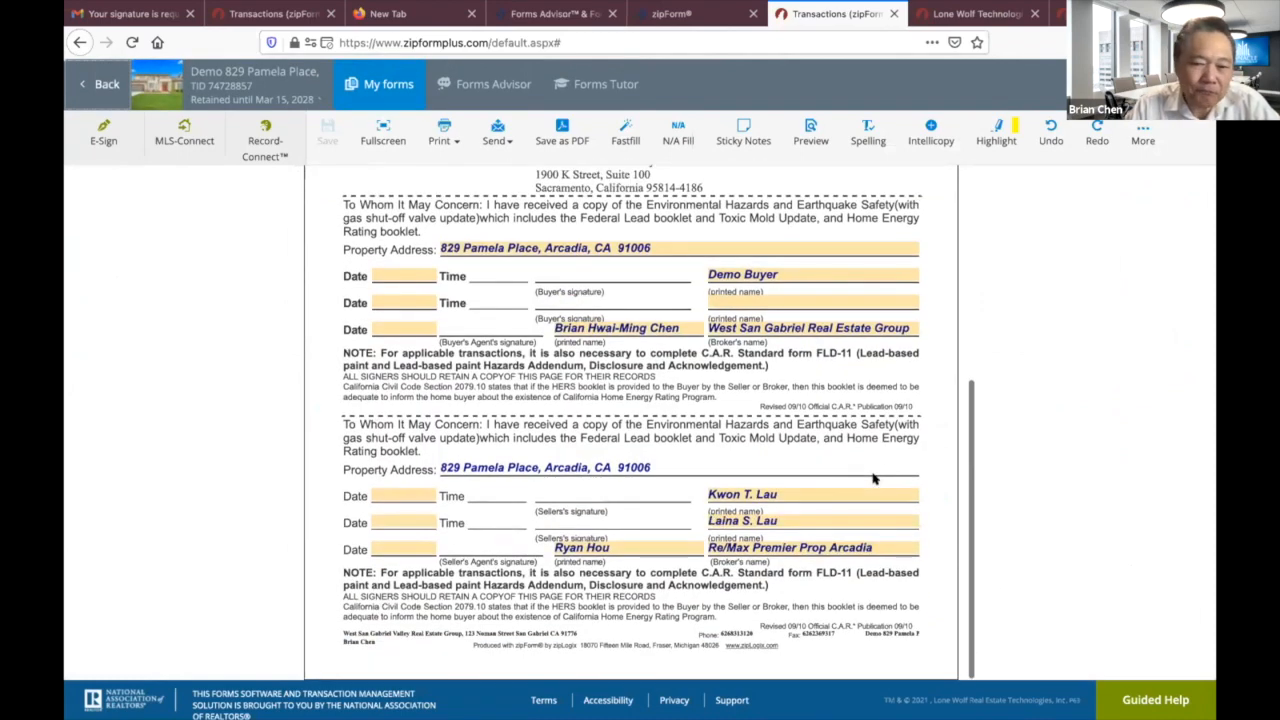
{"action": "left_click", "coordinate": [965, 359]}
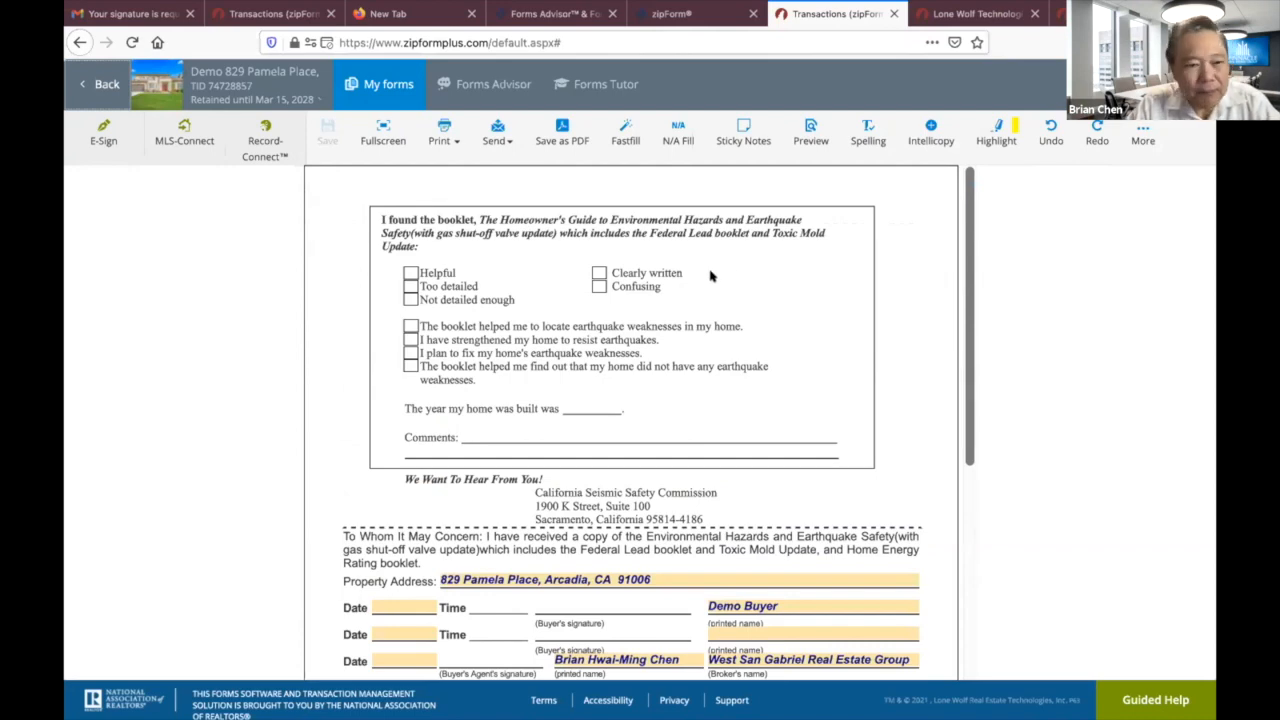
{"action": "left_click", "coordinate": [107, 86]}
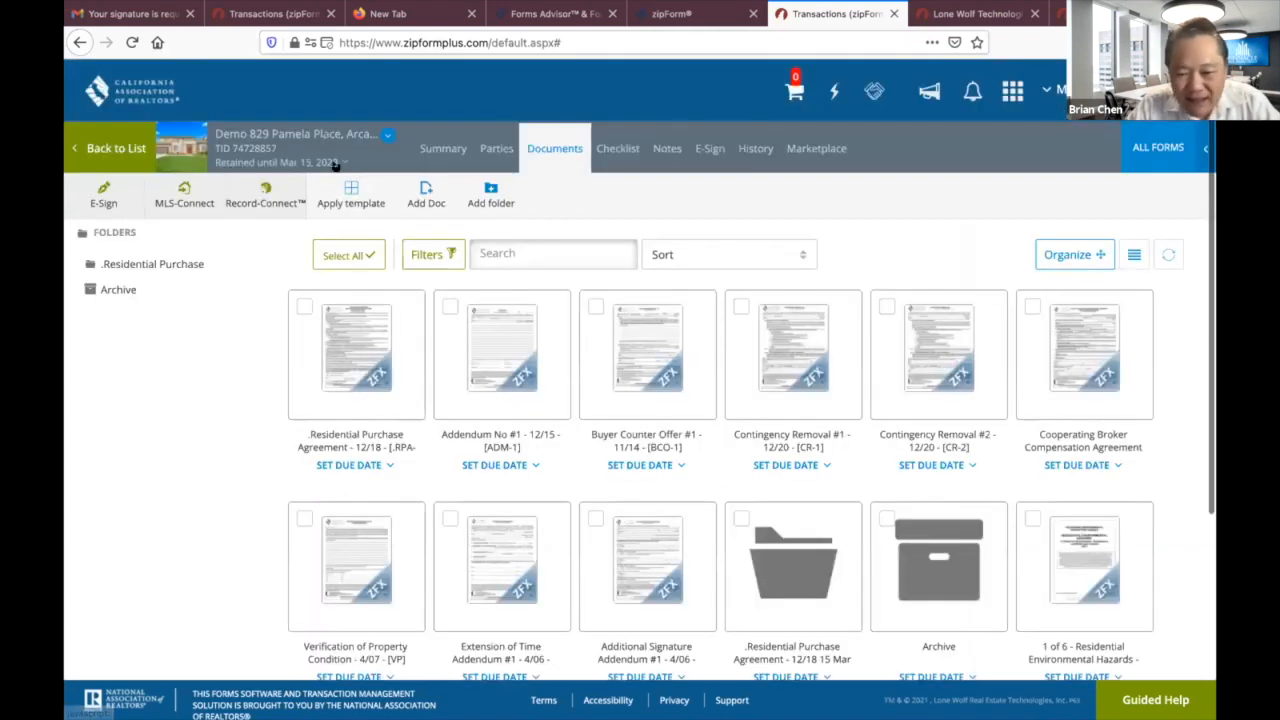
Reopen the Homeowner's Guide signature form, review it, and go back to the documents list.
{"action": "scroll", "coordinate": [990, 475], "scroll_direction": "down", "scroll_amount": 3}
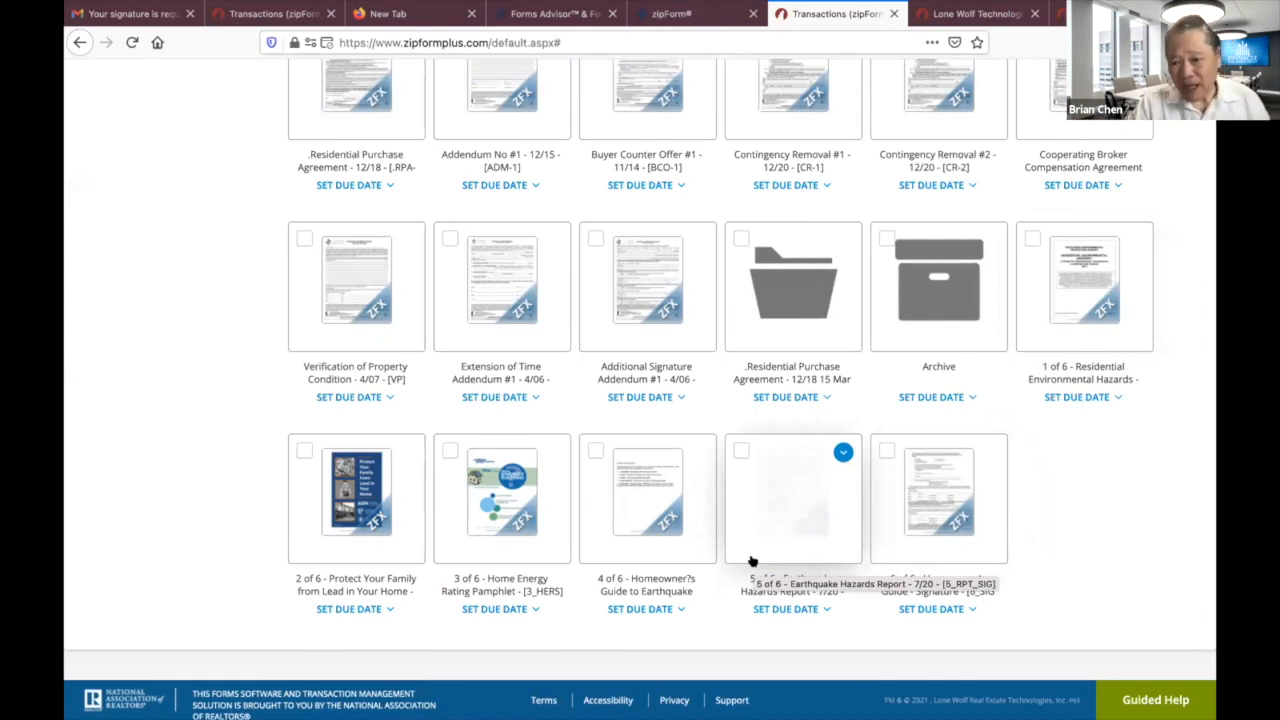
{"action": "left_click", "coordinate": [915, 500]}
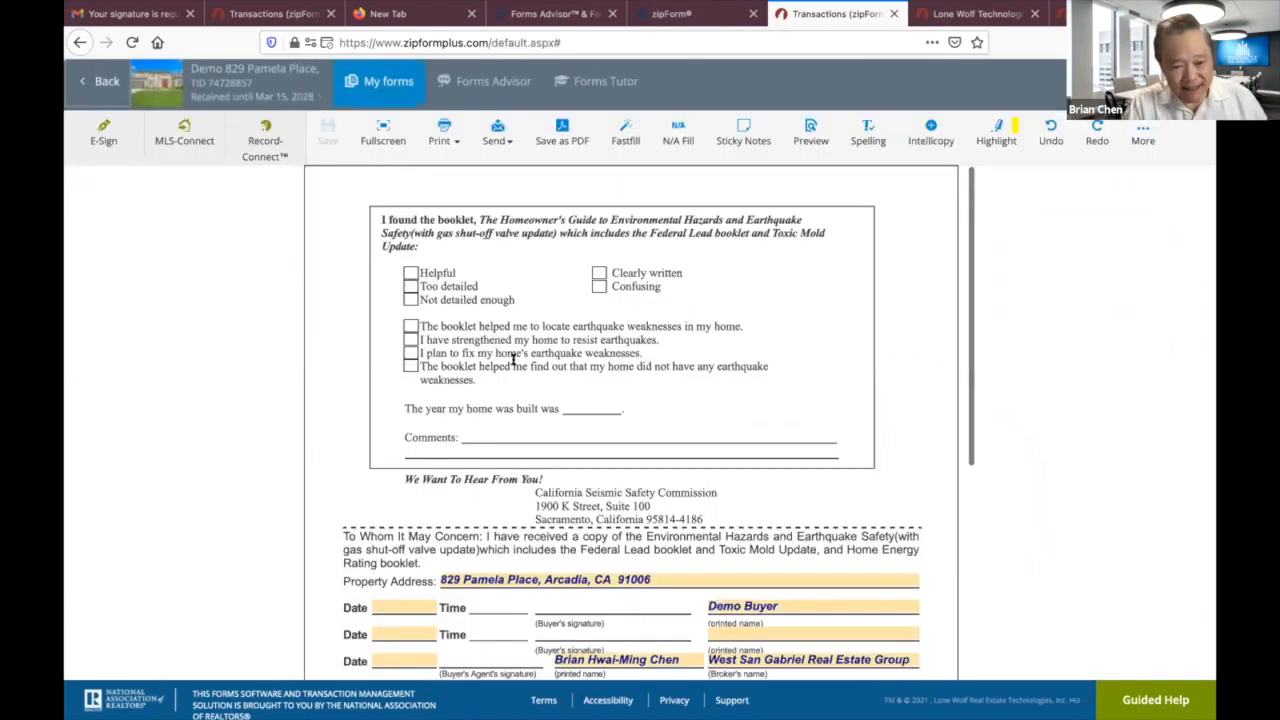
{"action": "scroll", "coordinate": [621, 484], "scroll_direction": "down", "scroll_amount": 3}
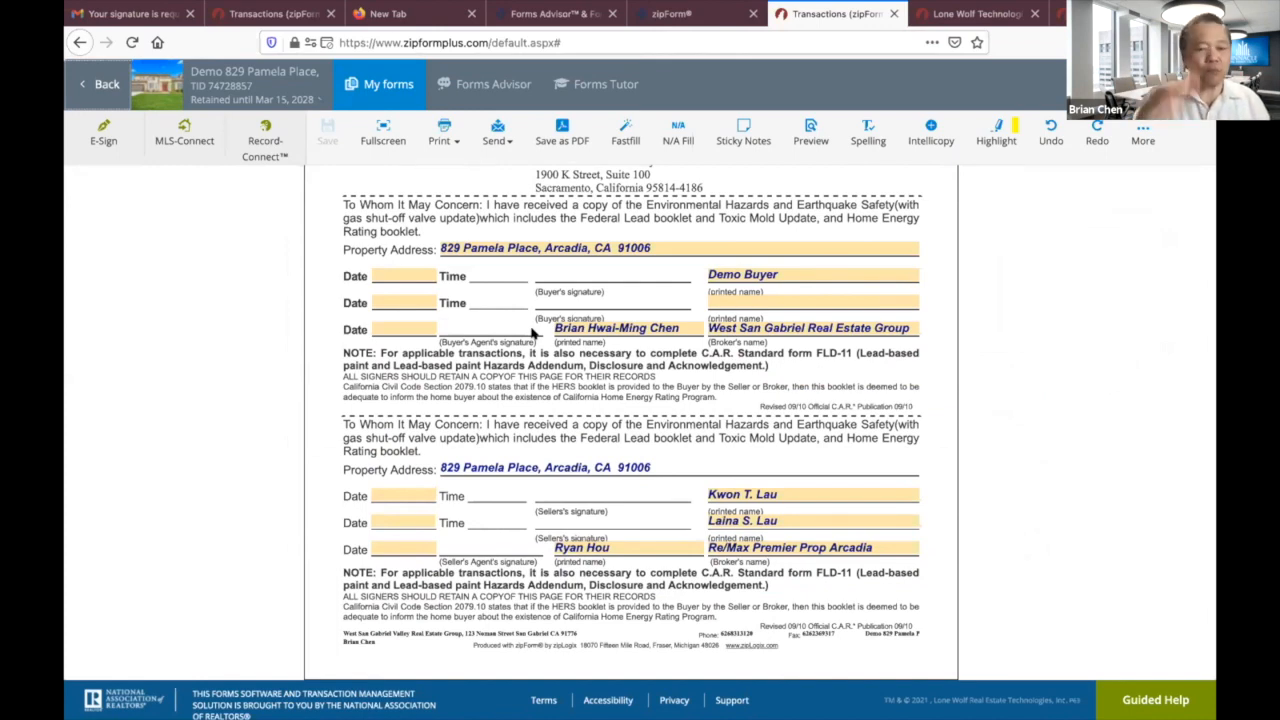
{"action": "left_click", "coordinate": [108, 88]}
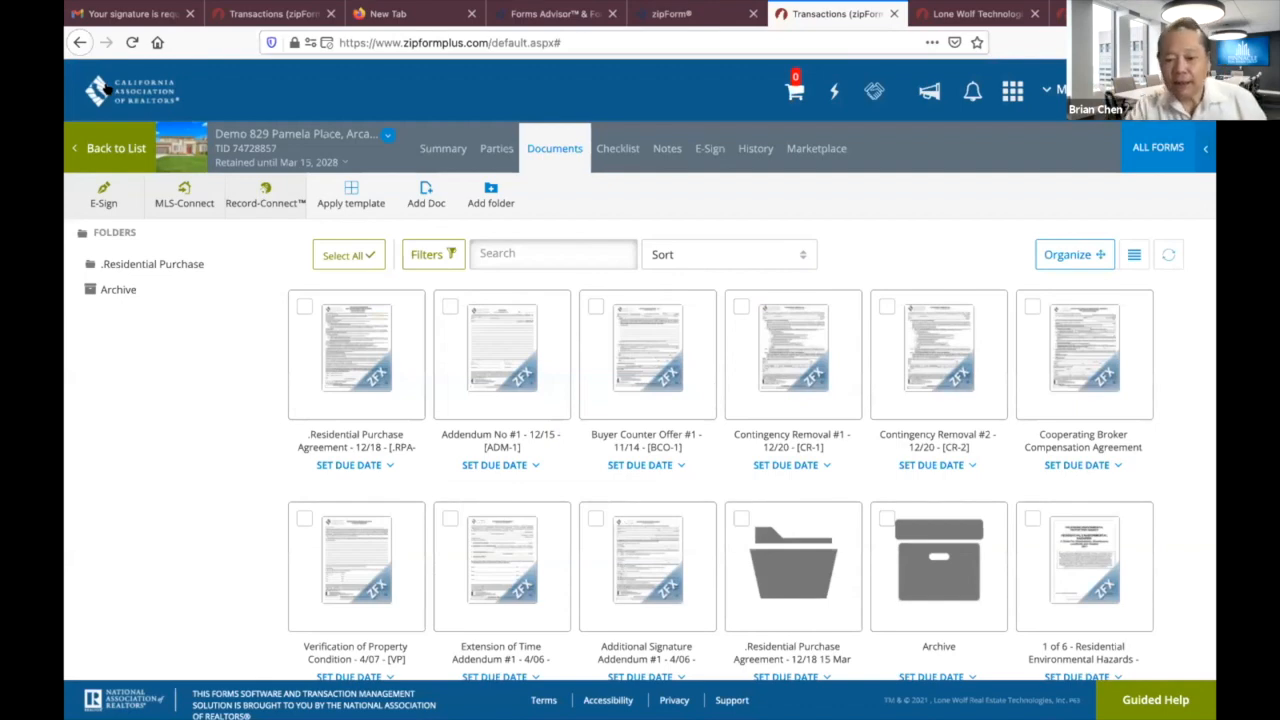
{"action": "scroll", "coordinate": [108, 88], "scroll_direction": "down", "scroll_amount": 3}
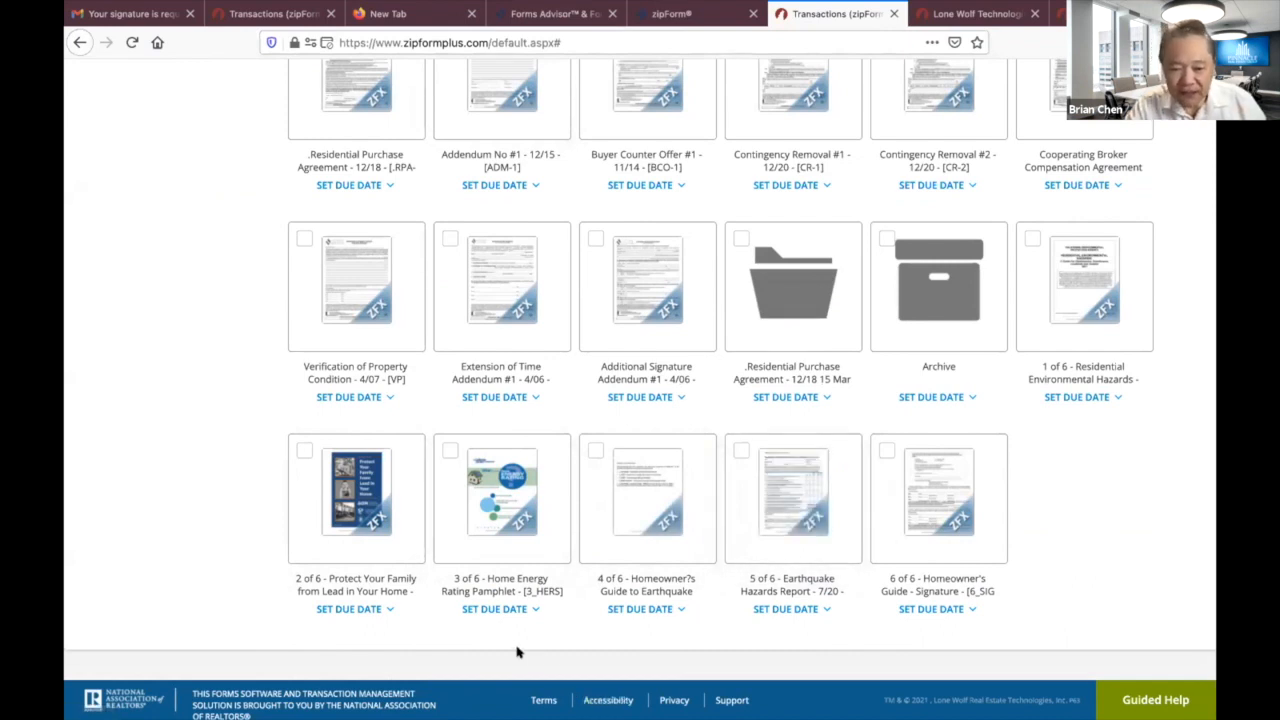
{"action": "mouse_move", "coordinate": [515, 530]}
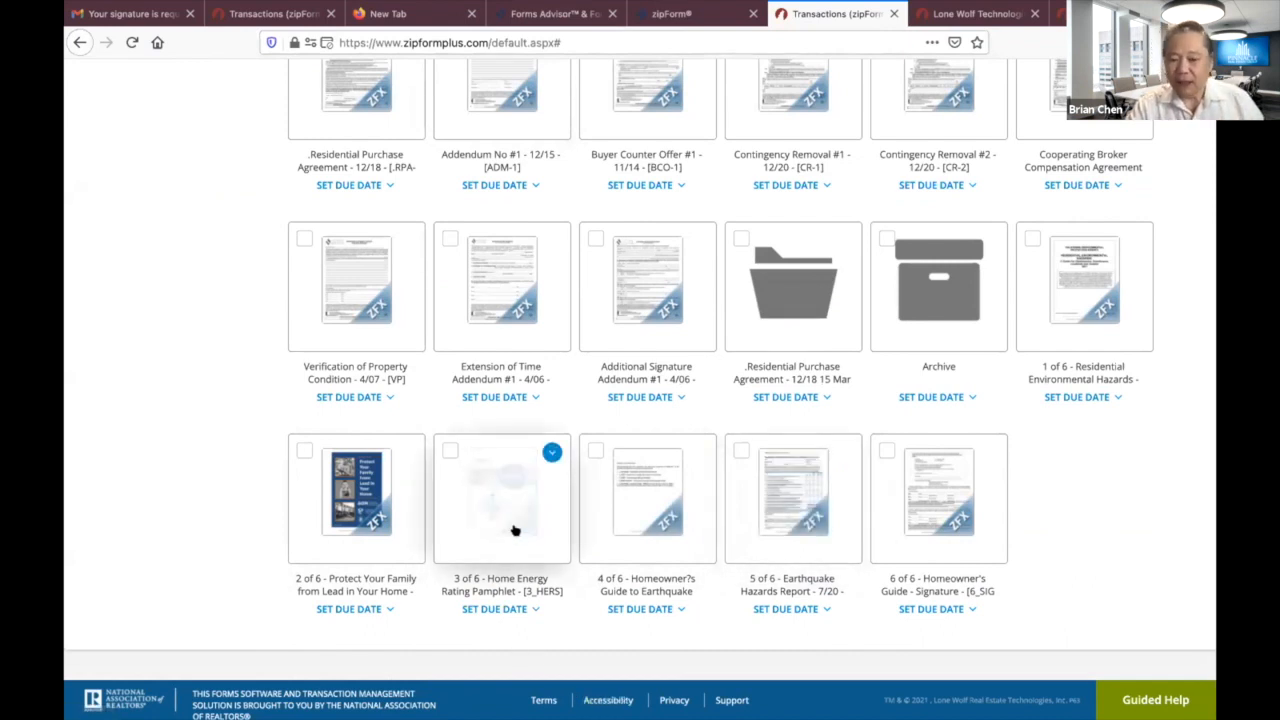
{"action": "left_click", "coordinate": [514, 529]}
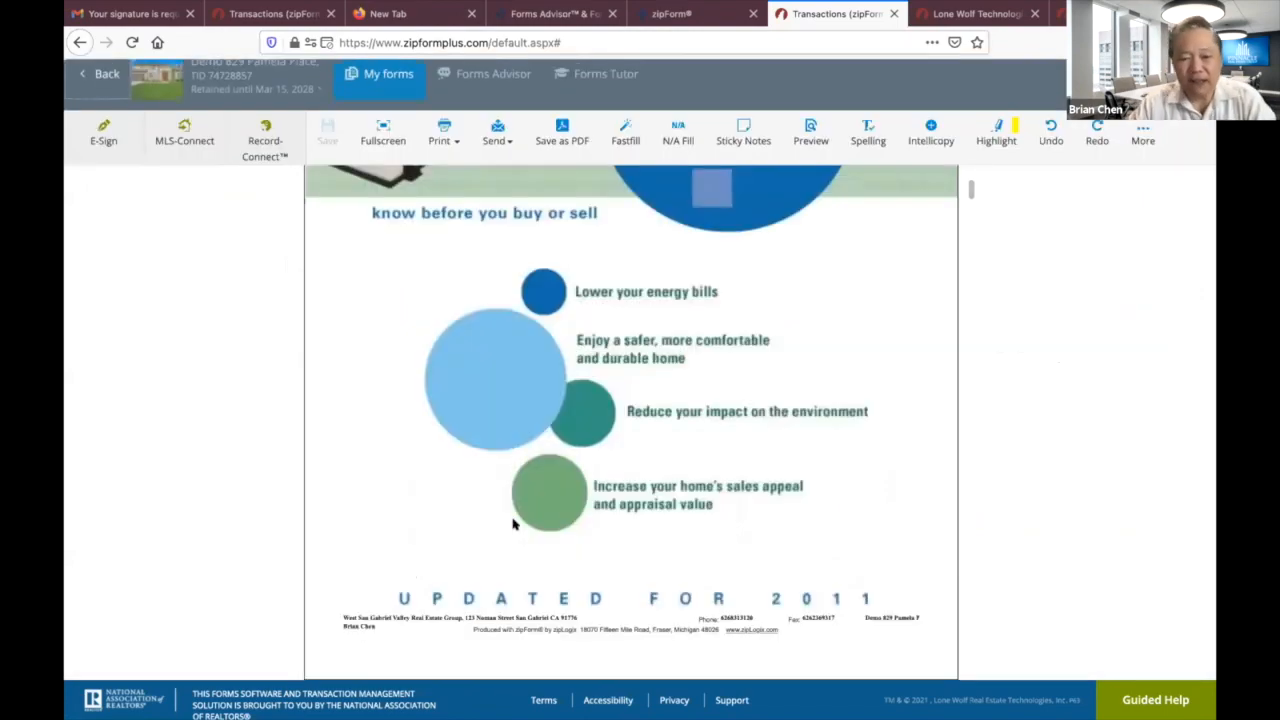
{"action": "scroll", "coordinate": [591, 415], "scroll_direction": "down", "scroll_amount": 10}
{"action": "scroll", "coordinate": [591, 430], "scroll_direction": "down", "scroll_amount": 12}
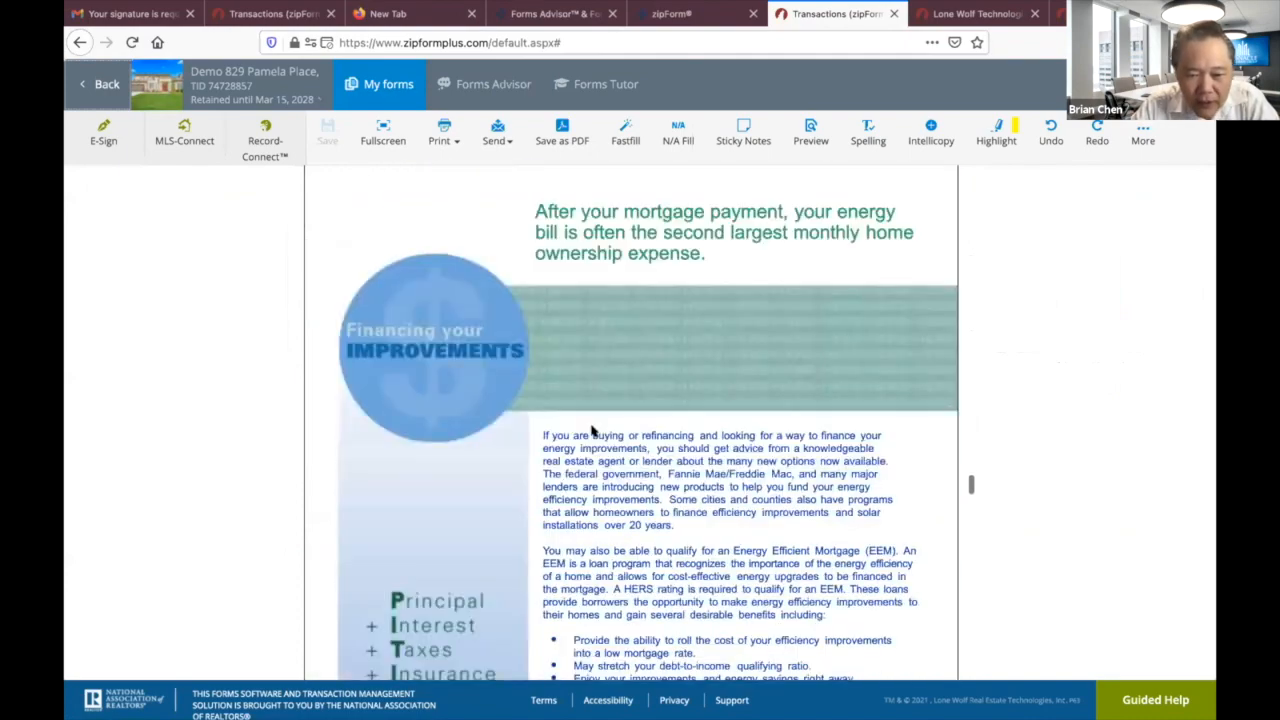
{"action": "scroll", "coordinate": [591, 430], "scroll_direction": "down", "scroll_amount": 12}
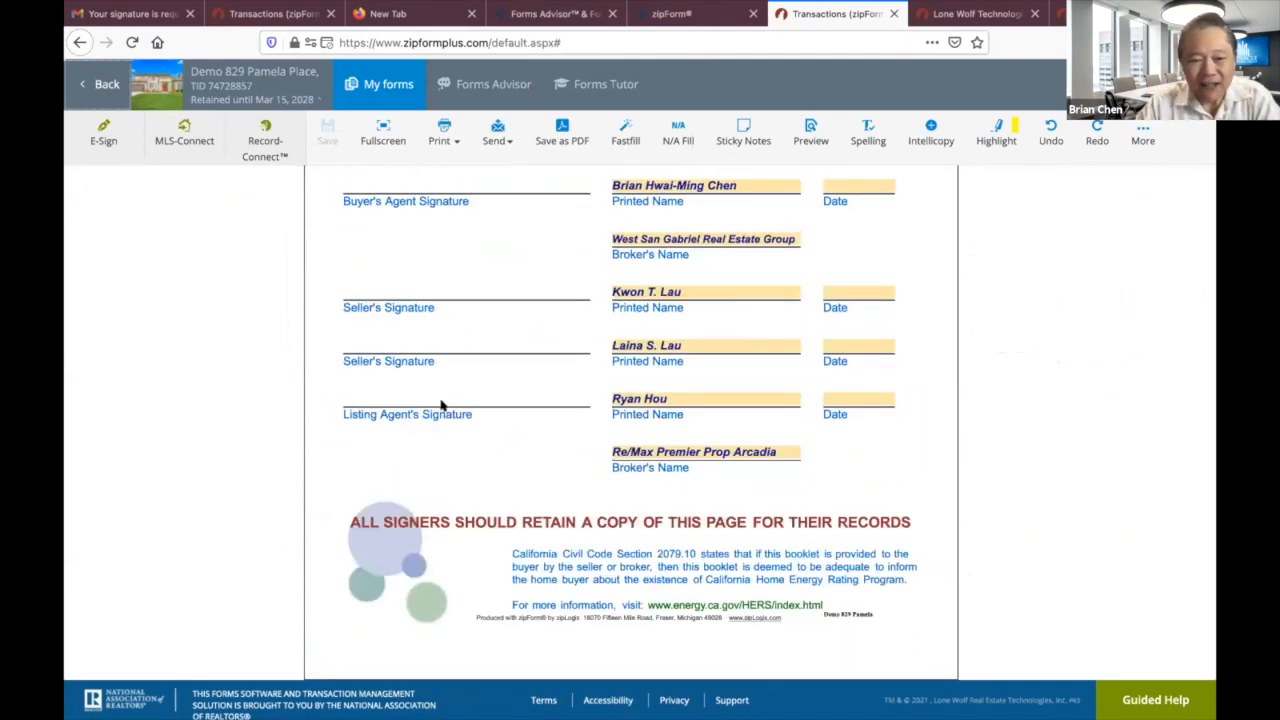
{"action": "scroll", "coordinate": [406, 398], "scroll_direction": "up", "scroll_amount": 5}
{"action": "scroll", "coordinate": [406, 398], "scroll_direction": "down", "scroll_amount": 1}
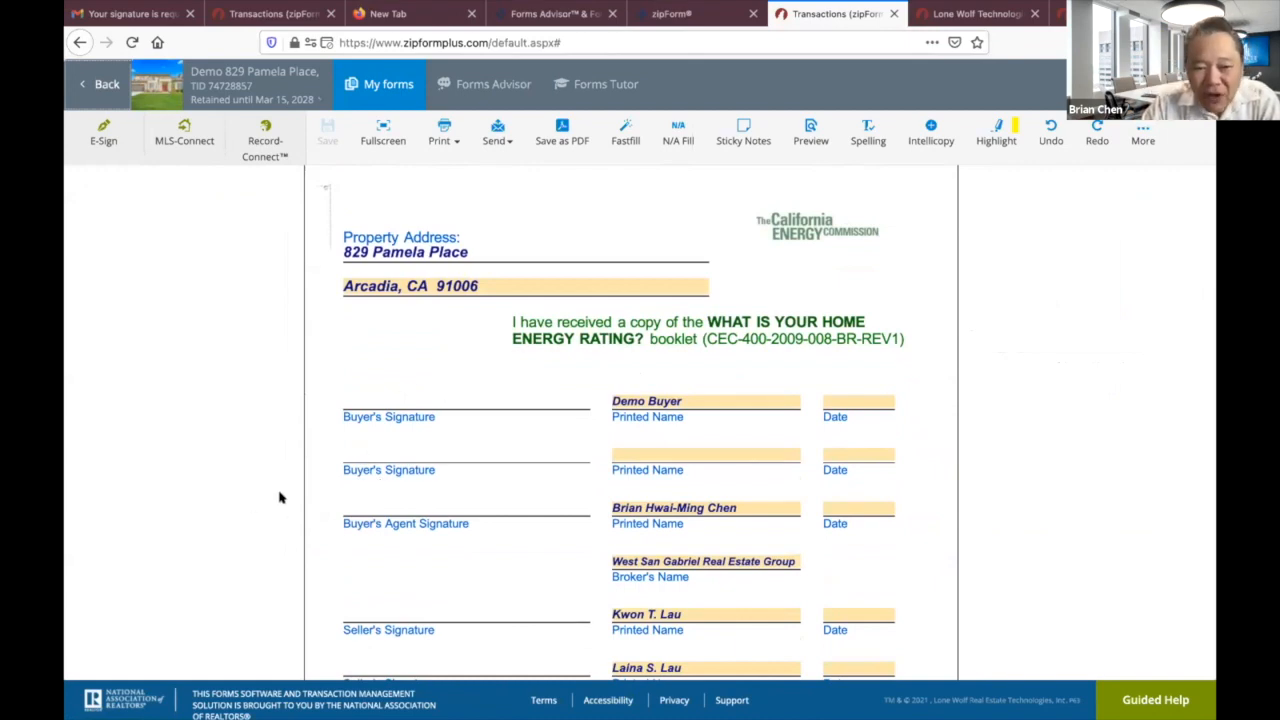
{"action": "scroll", "coordinate": [429, 517], "scroll_direction": "down", "scroll_amount": 3}
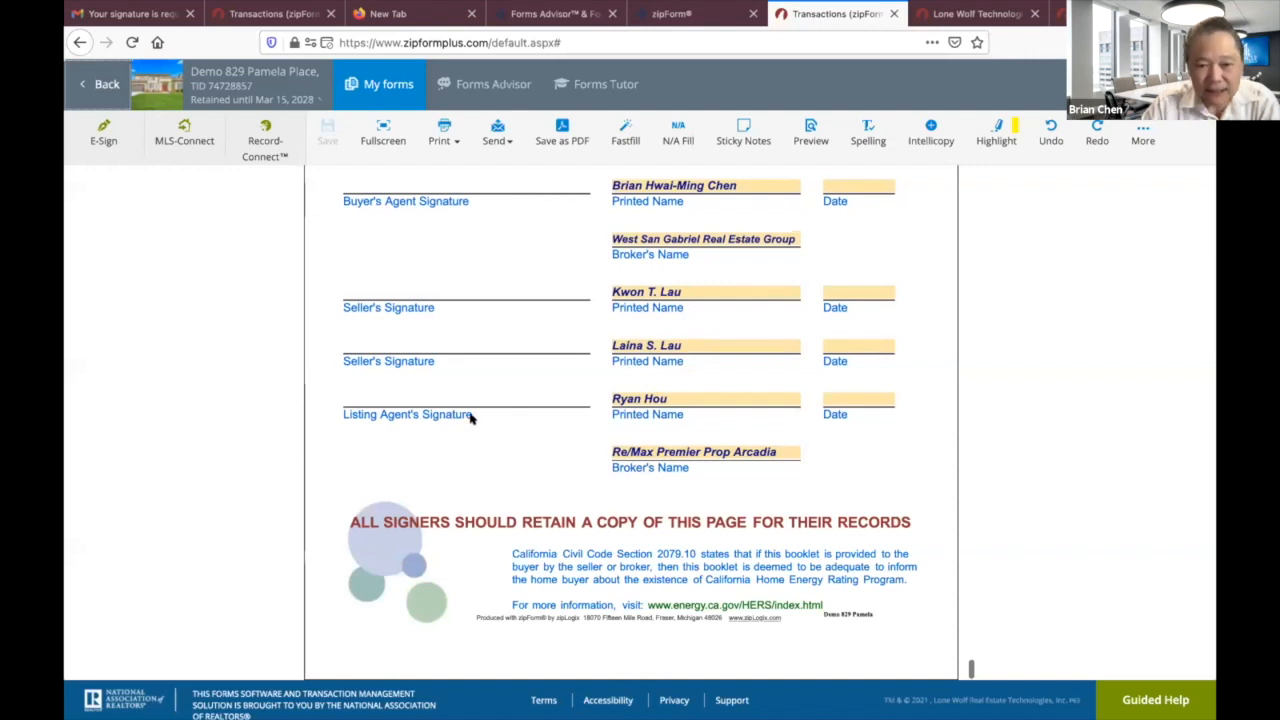
{"action": "scroll", "coordinate": [471, 418], "scroll_direction": "up", "scroll_amount": 3}
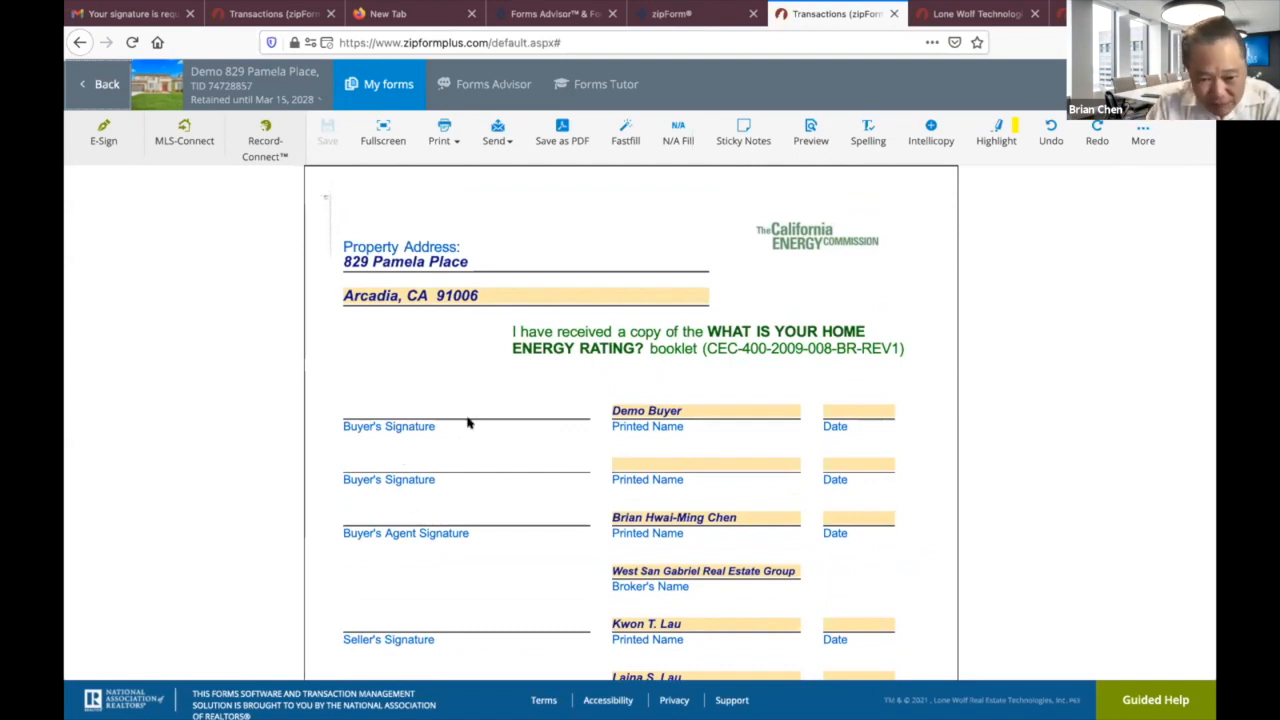
{"action": "scroll", "coordinate": [452, 498], "scroll_direction": "down", "scroll_amount": 3}
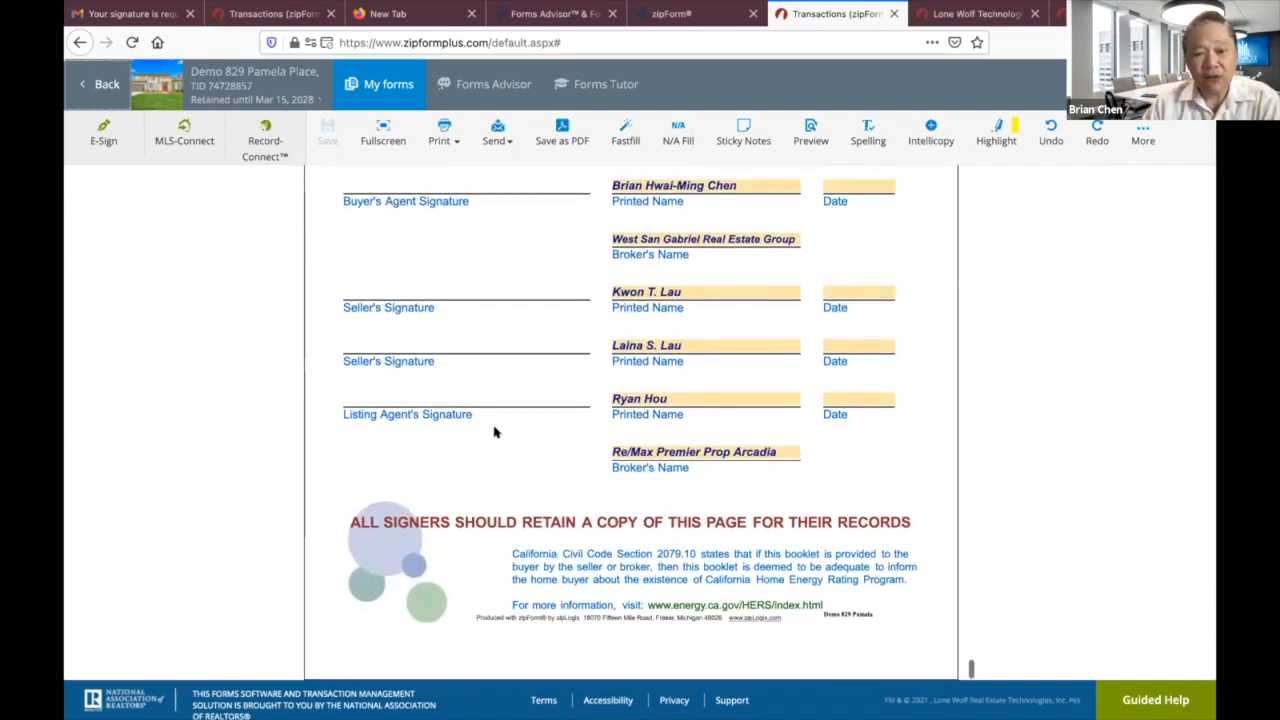
{"action": "scroll", "coordinate": [500, 432], "scroll_direction": "down", "scroll_amount": 7}
{"action": "scroll", "coordinate": [495, 431], "scroll_direction": "up", "scroll_amount": 3}
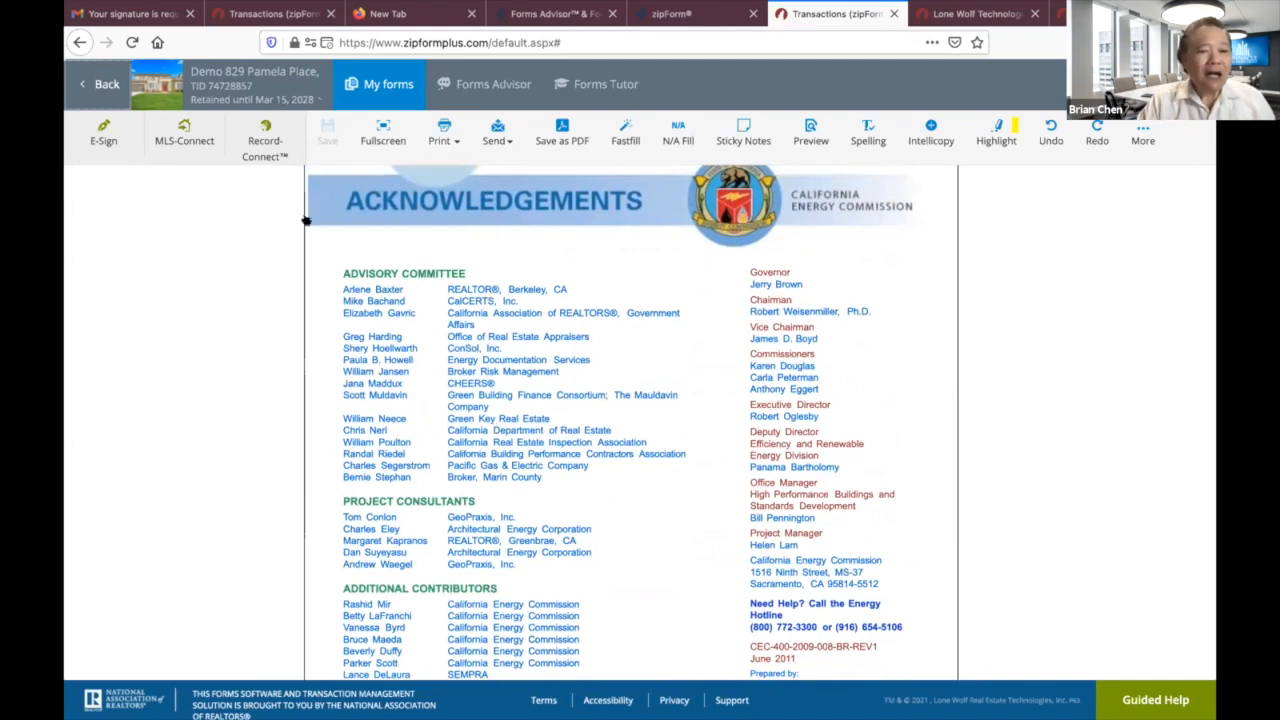
{"action": "left_click", "coordinate": [100, 85]}
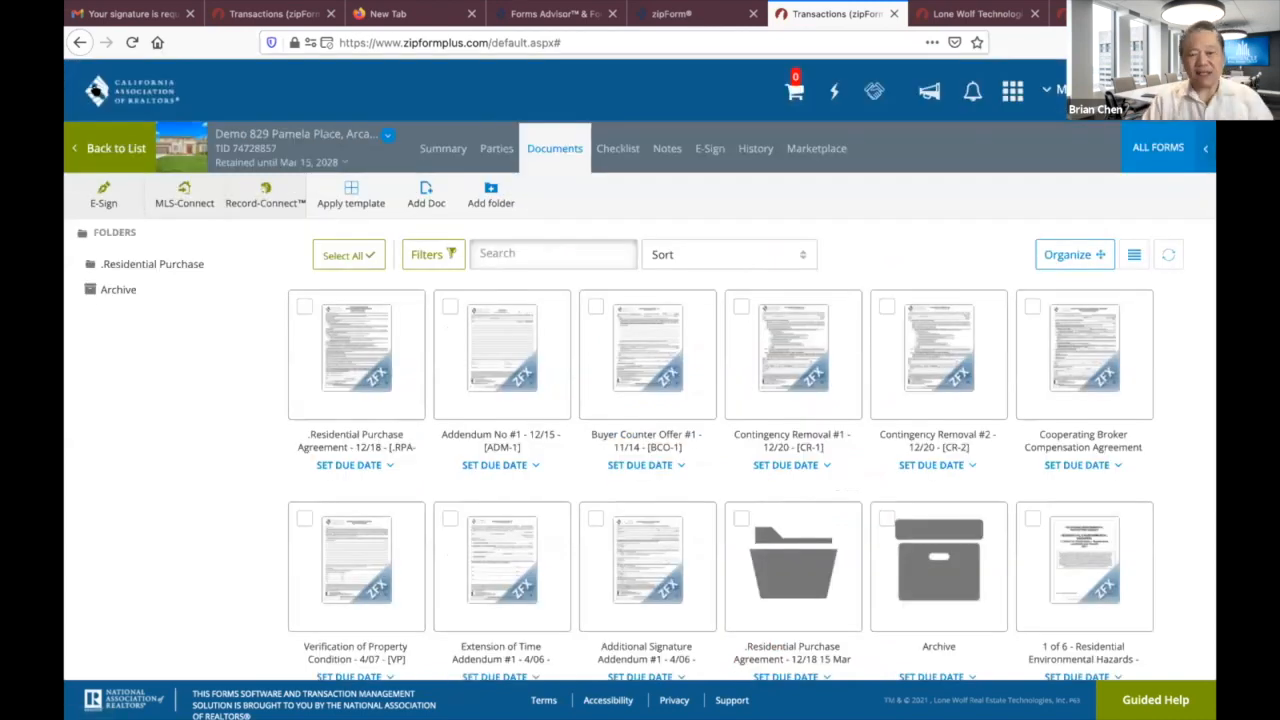
{"action": "scroll", "coordinate": [341, 497], "scroll_direction": "down", "scroll_amount": 3}
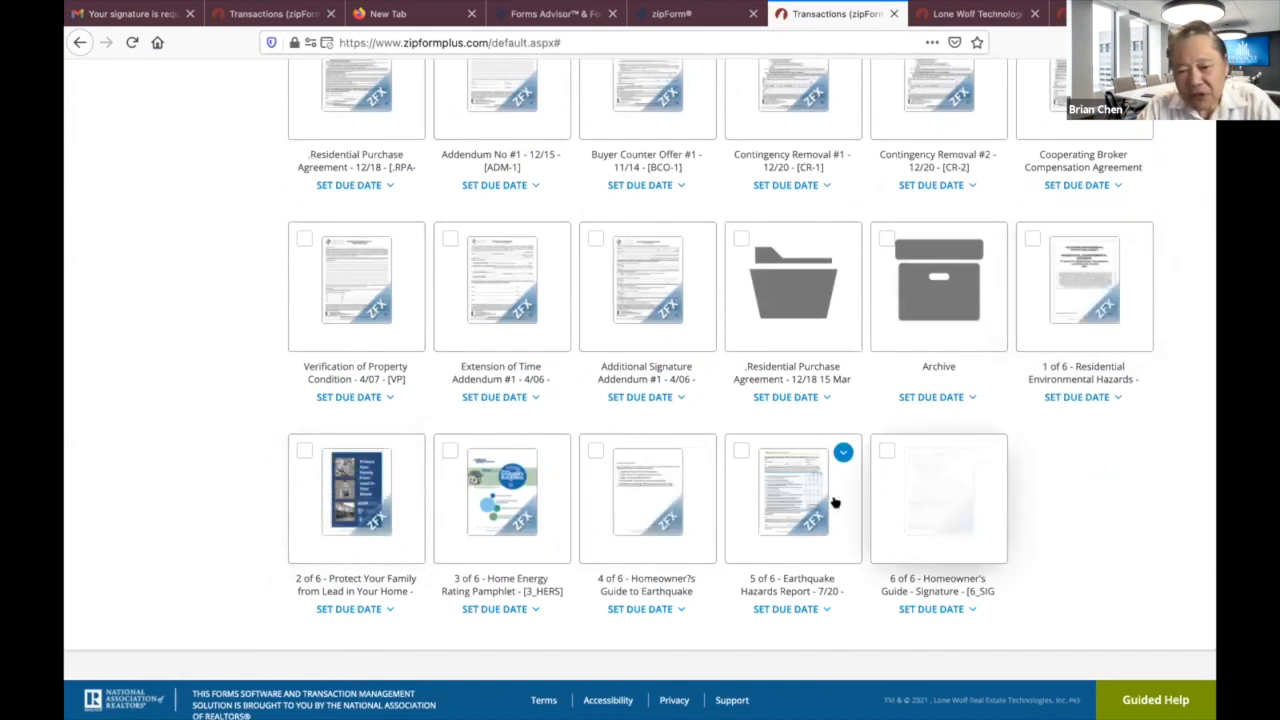
{"action": "left_click", "coordinate": [936, 506]}
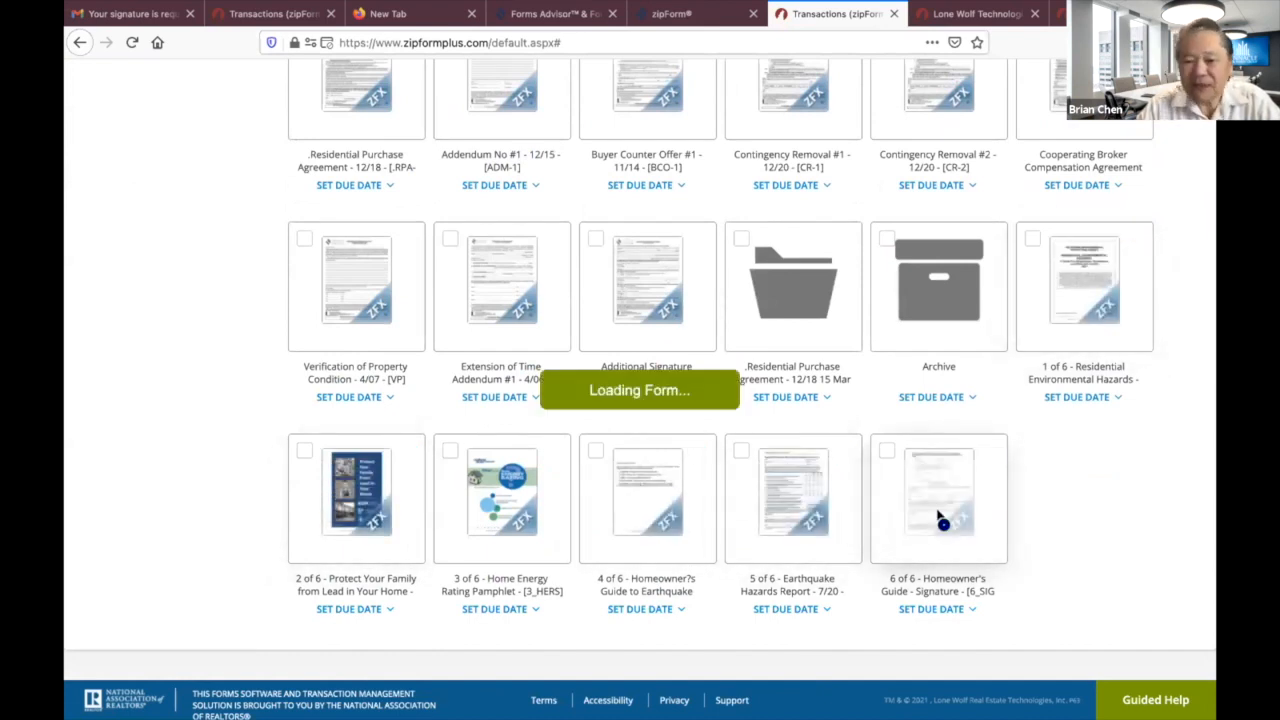
{"action": "scroll", "coordinate": [898, 517], "scroll_direction": "up", "scroll_amount": 4}
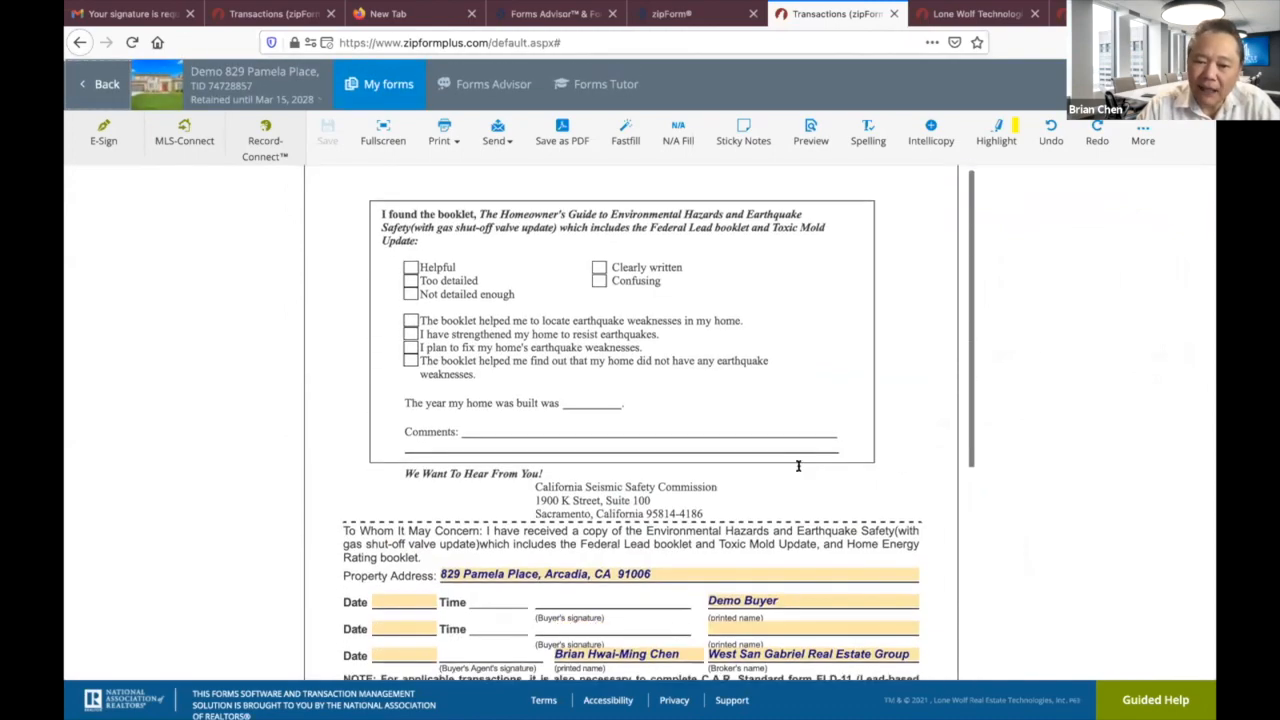
{"action": "scroll", "coordinate": [798, 469], "scroll_direction": "down", "scroll_amount": 4}
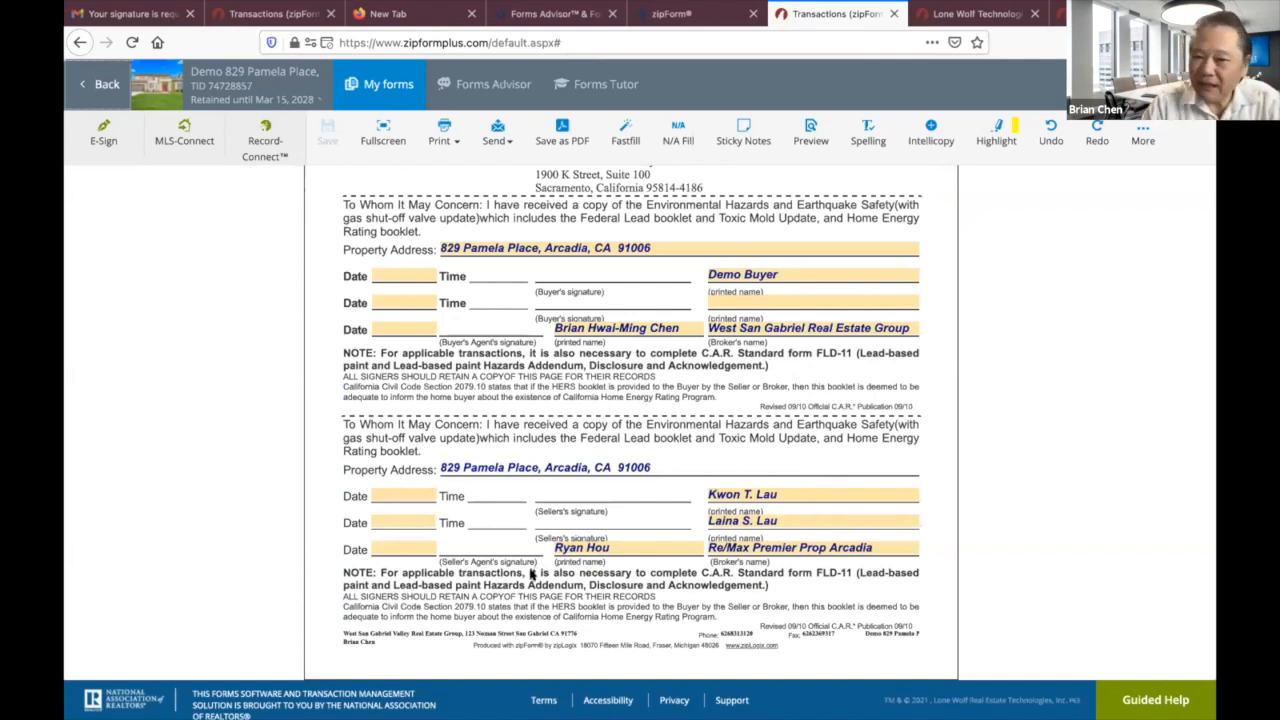
{"action": "left_click", "coordinate": [100, 87]}
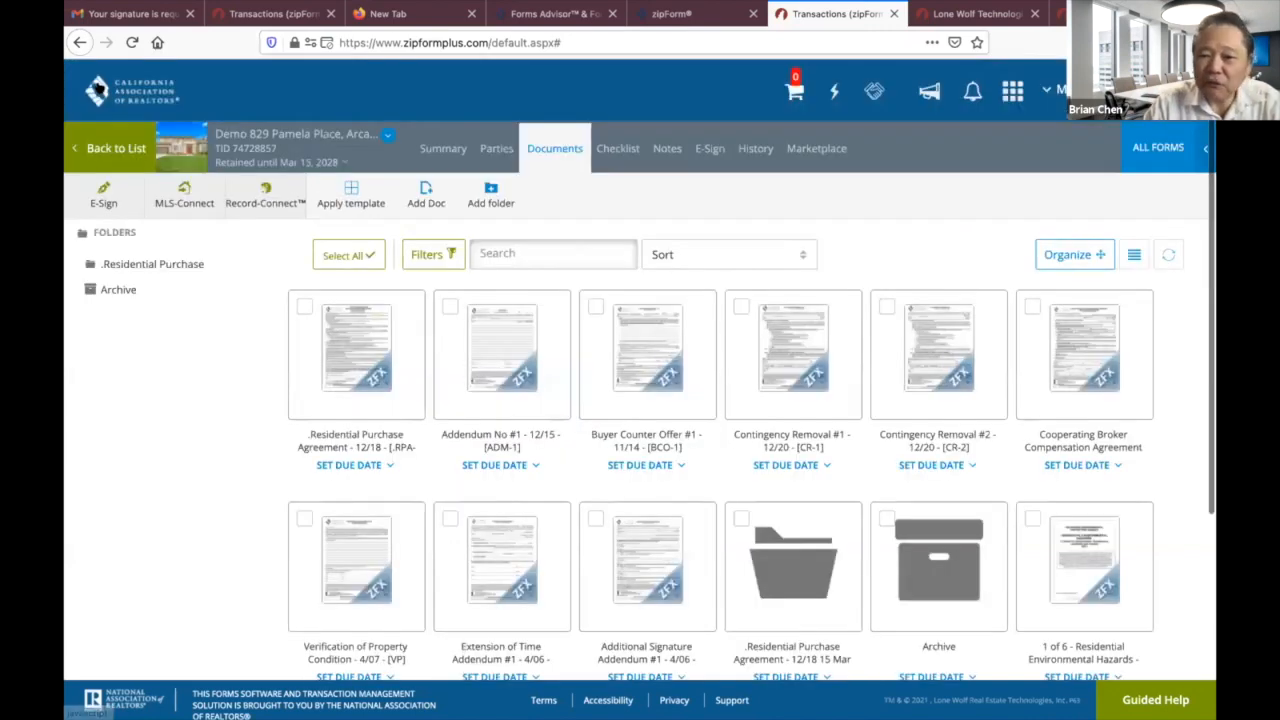
{"action": "scroll", "coordinate": [766, 366], "scroll_direction": "down", "scroll_amount": 3}
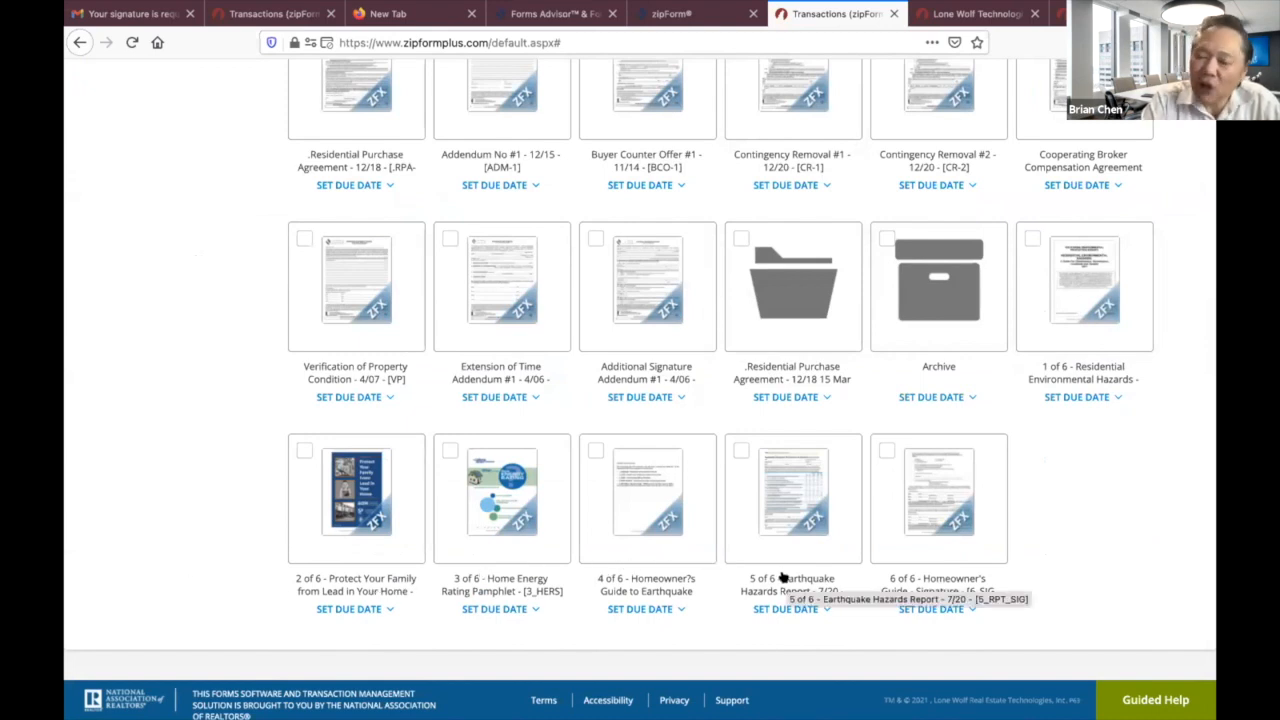
{"action": "scroll", "coordinate": [962, 489], "scroll_direction": "up", "scroll_amount": 5}
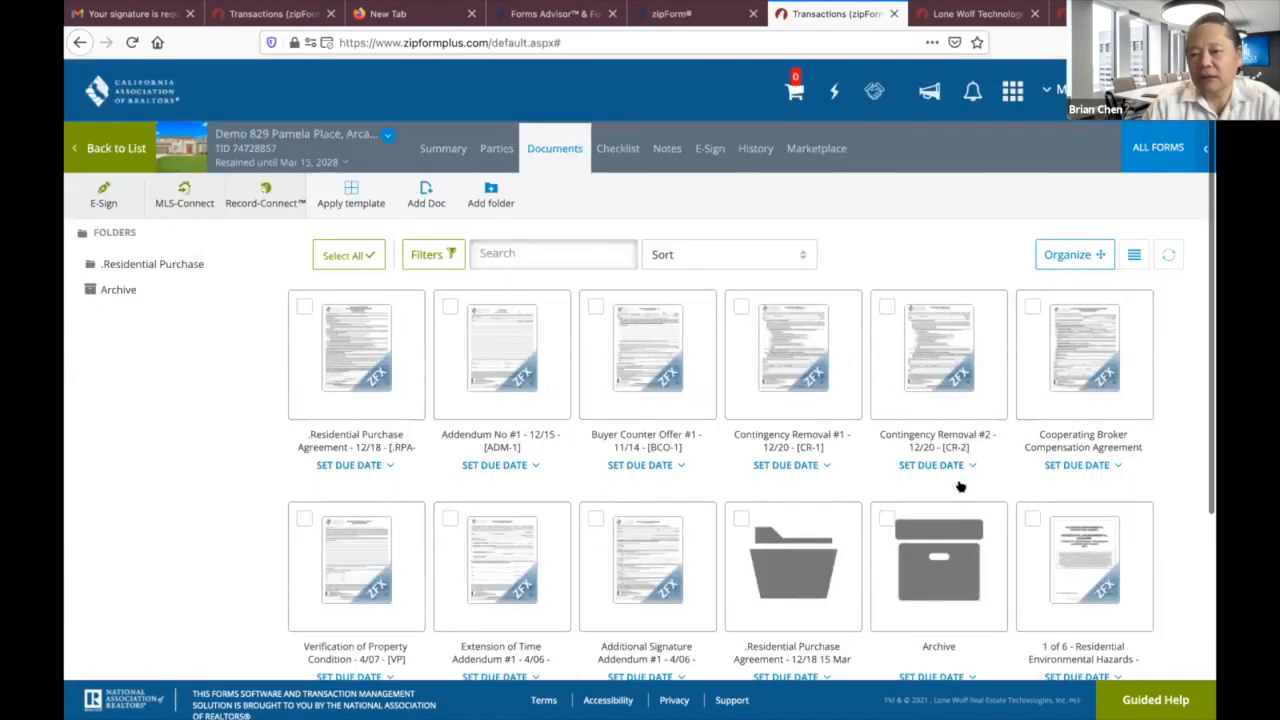
Open ALL FORMS and switch the library to [CAR] California Association of REALTORS®.
{"action": "left_click", "coordinate": [1158, 148]}
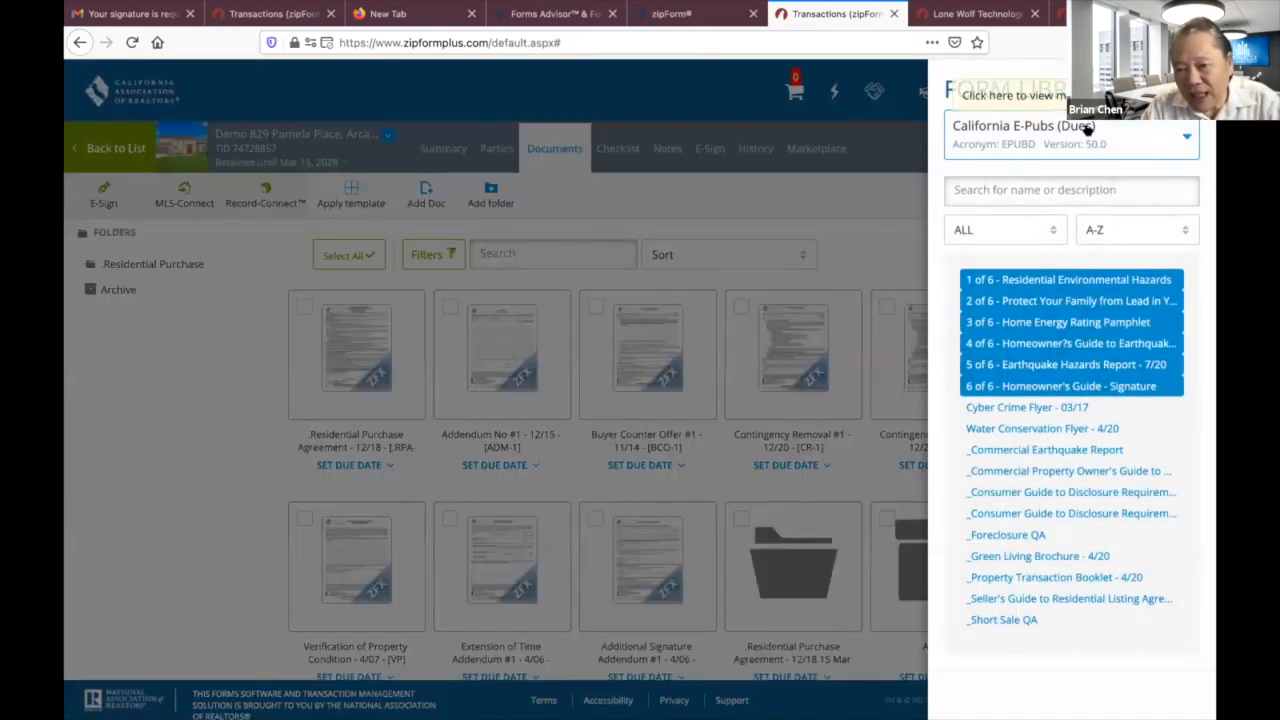
{"action": "left_click", "coordinate": [1184, 137]}
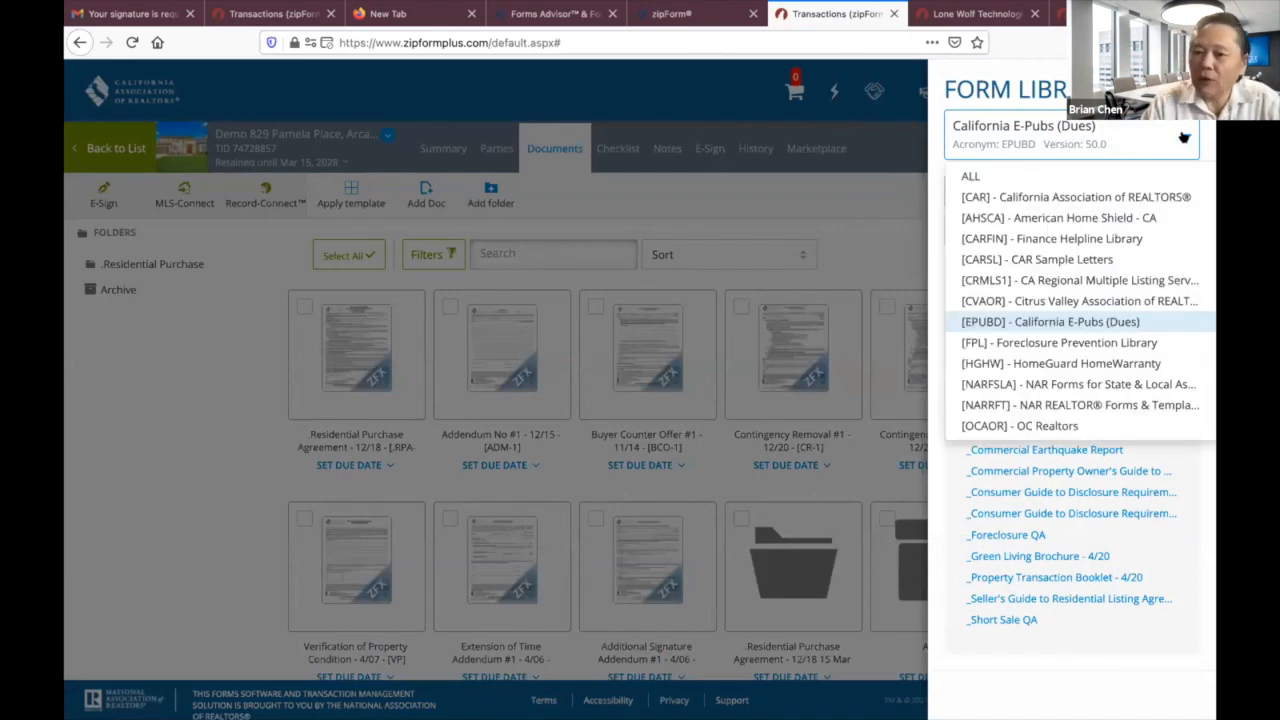
{"action": "left_click", "coordinate": [1003, 196]}
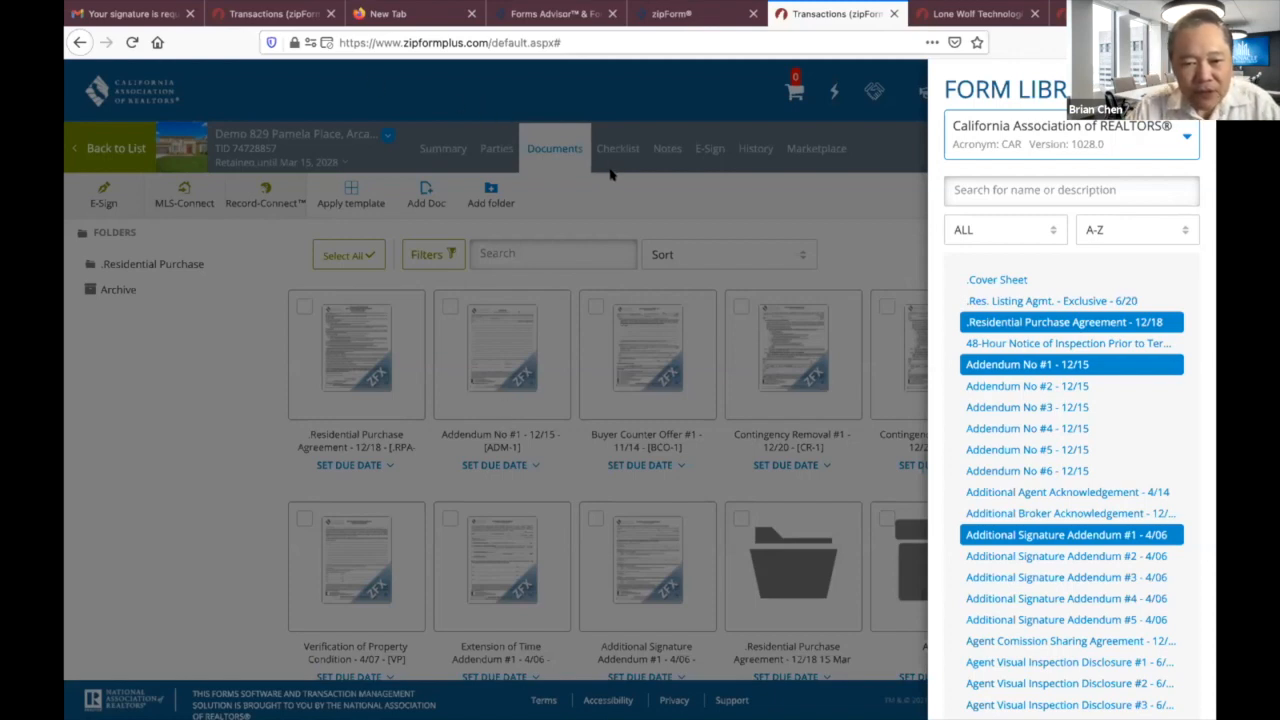
Start a standalone form and add the Coronavirus Property Entry Advisory visitor form via a PEAD-V search.
{"action": "left_click", "coordinate": [108, 147]}
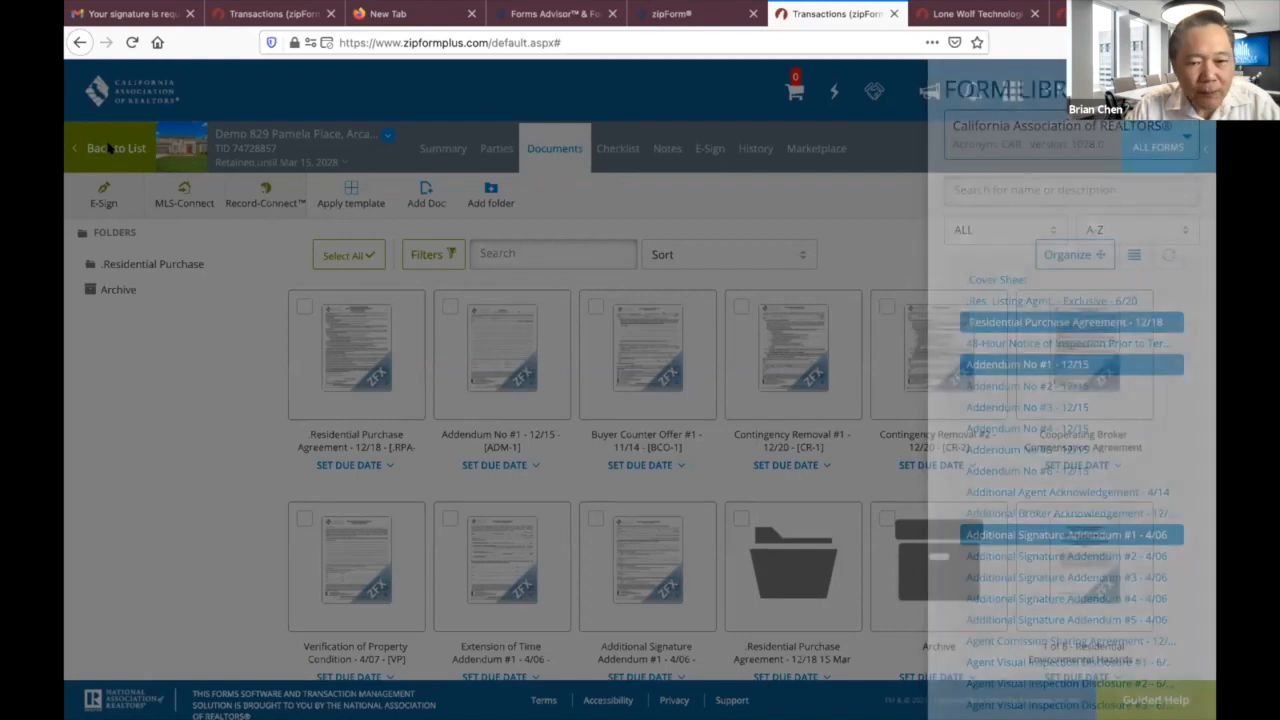
{"action": "left_click", "coordinate": [108, 147]}
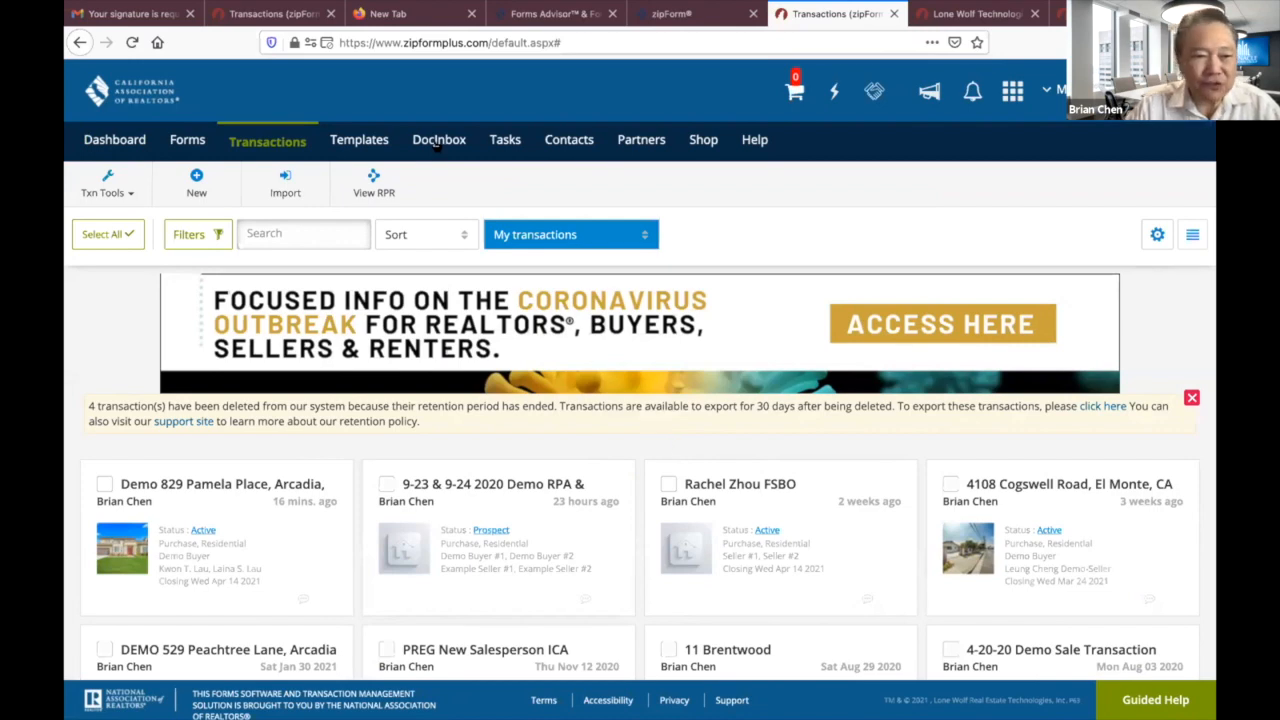
{"action": "left_click", "coordinate": [185, 140]}
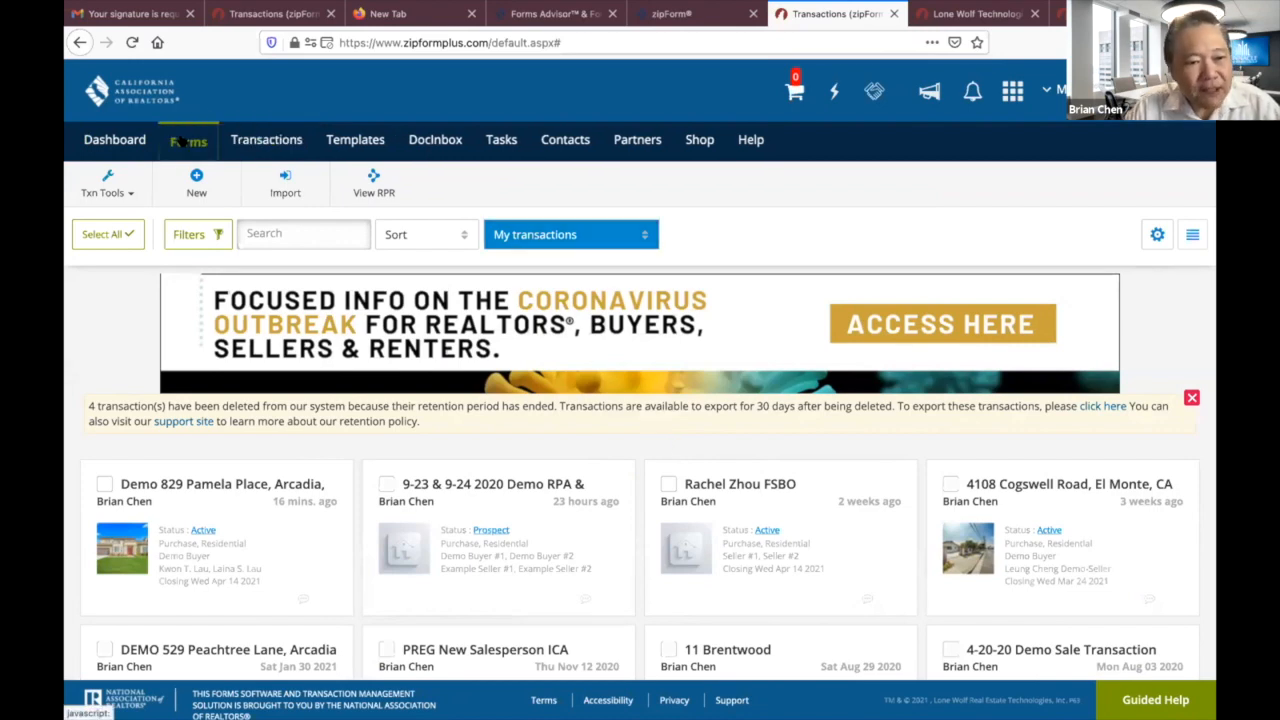
{"action": "left_click", "coordinate": [1043, 191]}
{"action": "type", "text": "PE"}
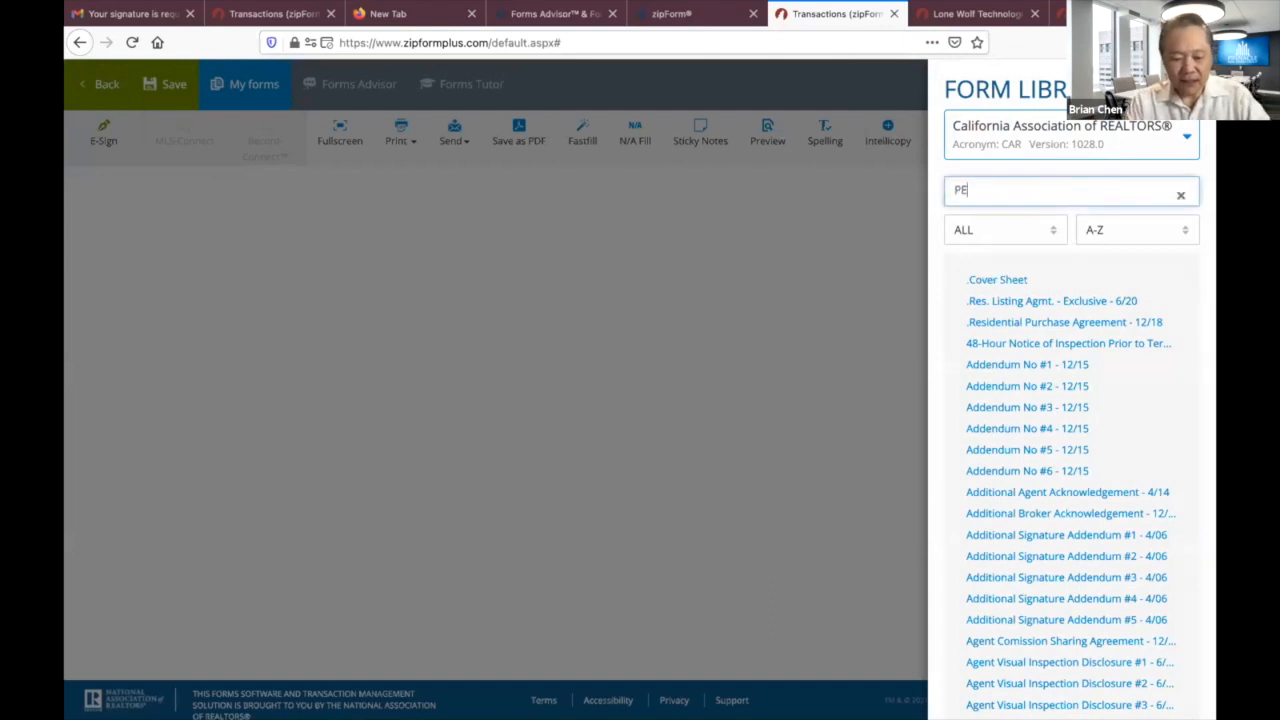
{"action": "type", "text": "A"}
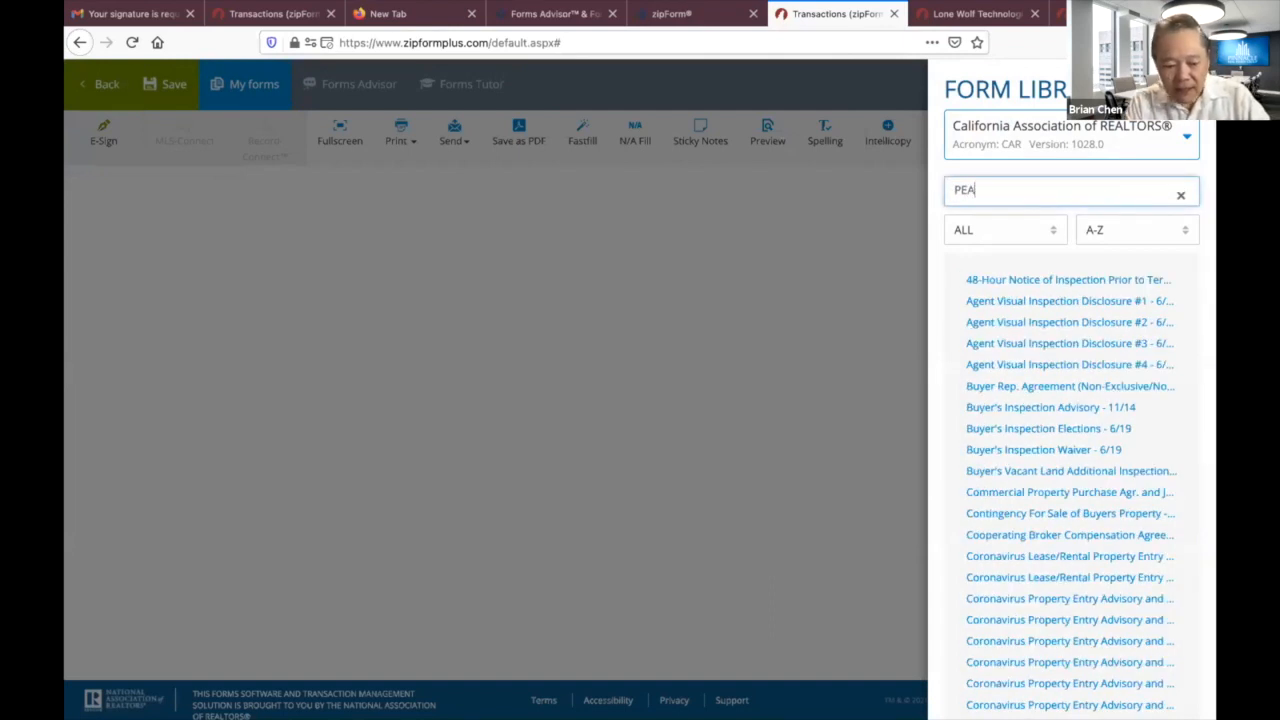
{"action": "type", "text": "D-V"}
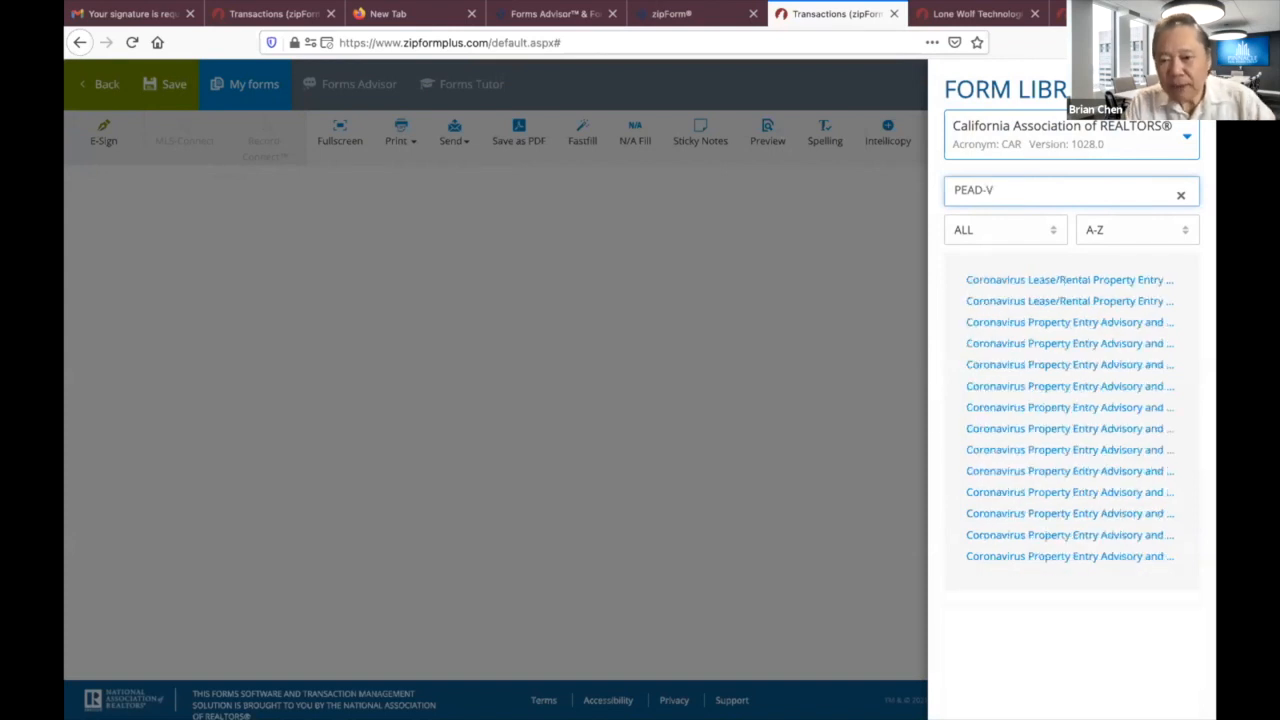
{"action": "left_click", "coordinate": [1105, 282]}
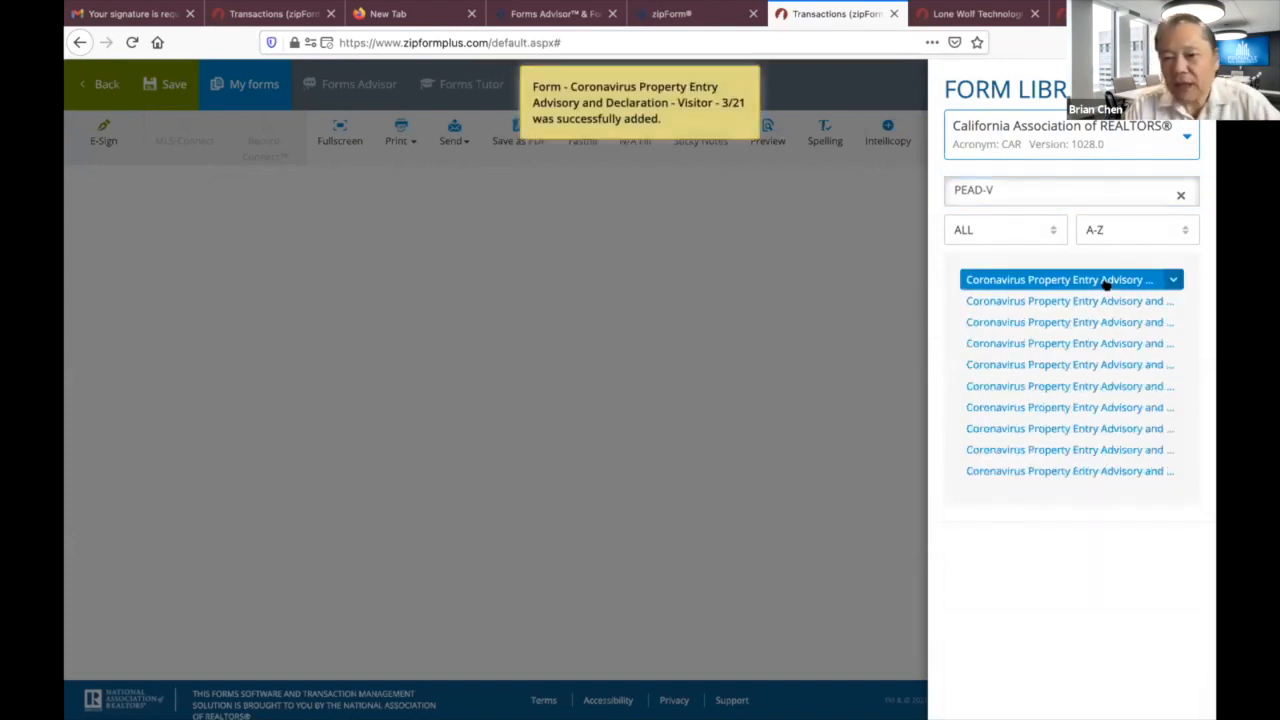
Close the library and enter '123 Main St., Anytown, CA 90000' as the Property Address.
{"action": "left_click", "coordinate": [747, 398]}
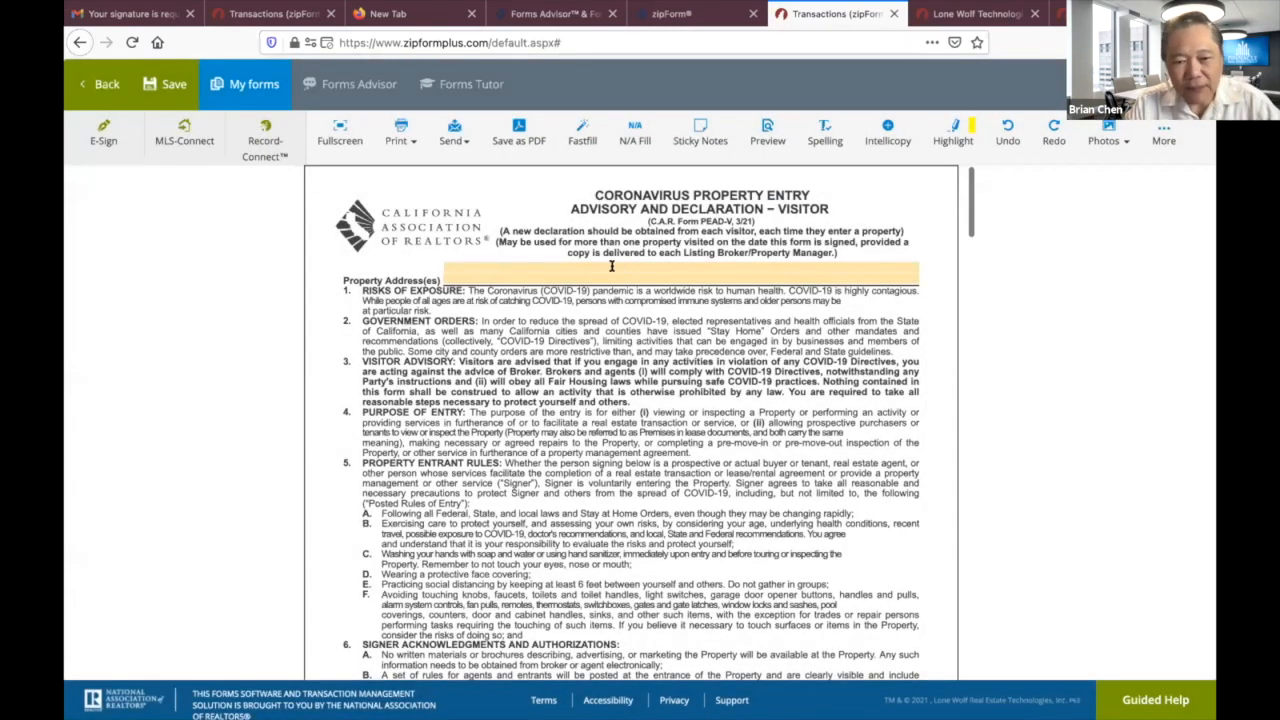
{"action": "left_click", "coordinate": [612, 266]}
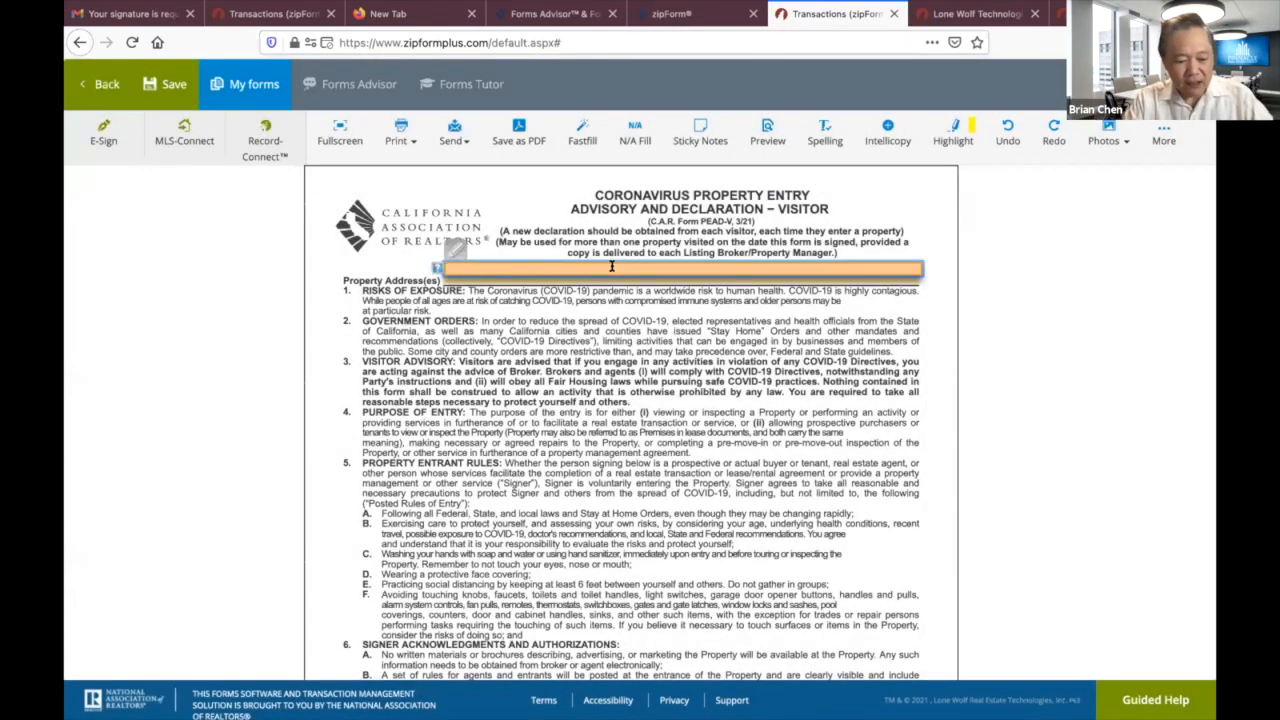
{"action": "type", "text": "123 Min"}
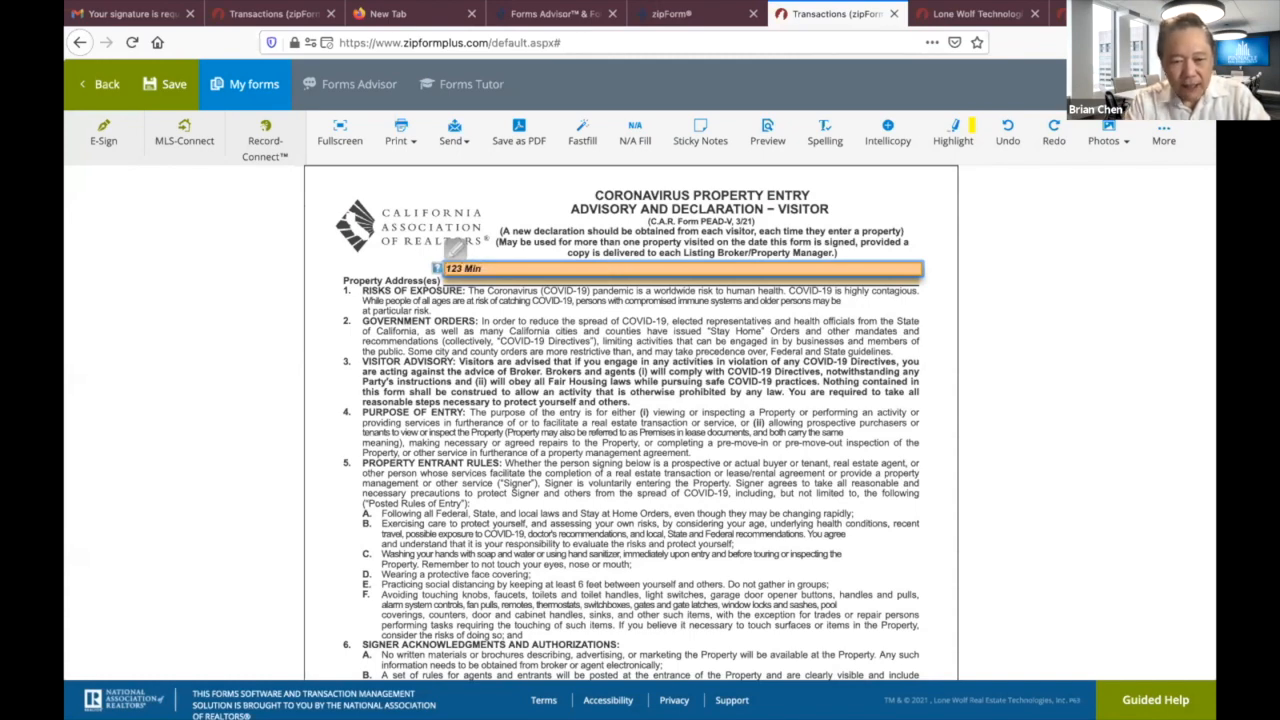
{"action": "key", "text": "BackSpace"}
{"action": "type", "text": "ain S"}
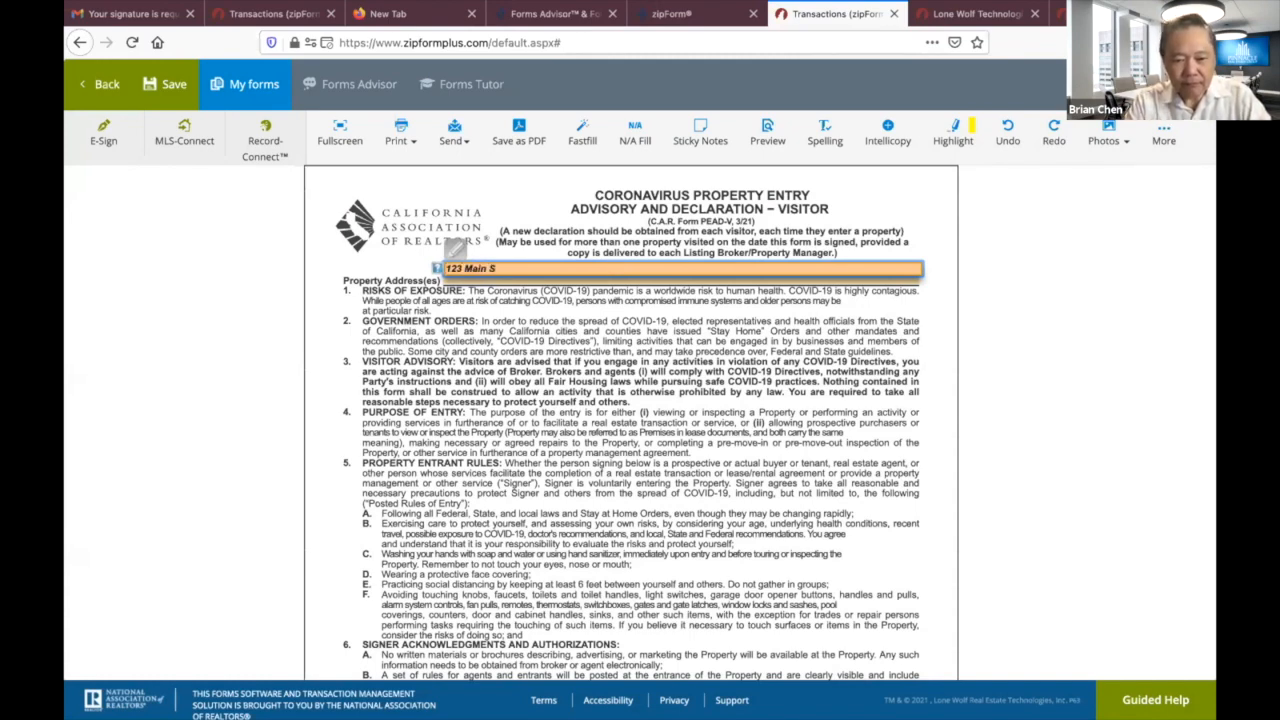
{"action": "type", "text": "t., Any"}
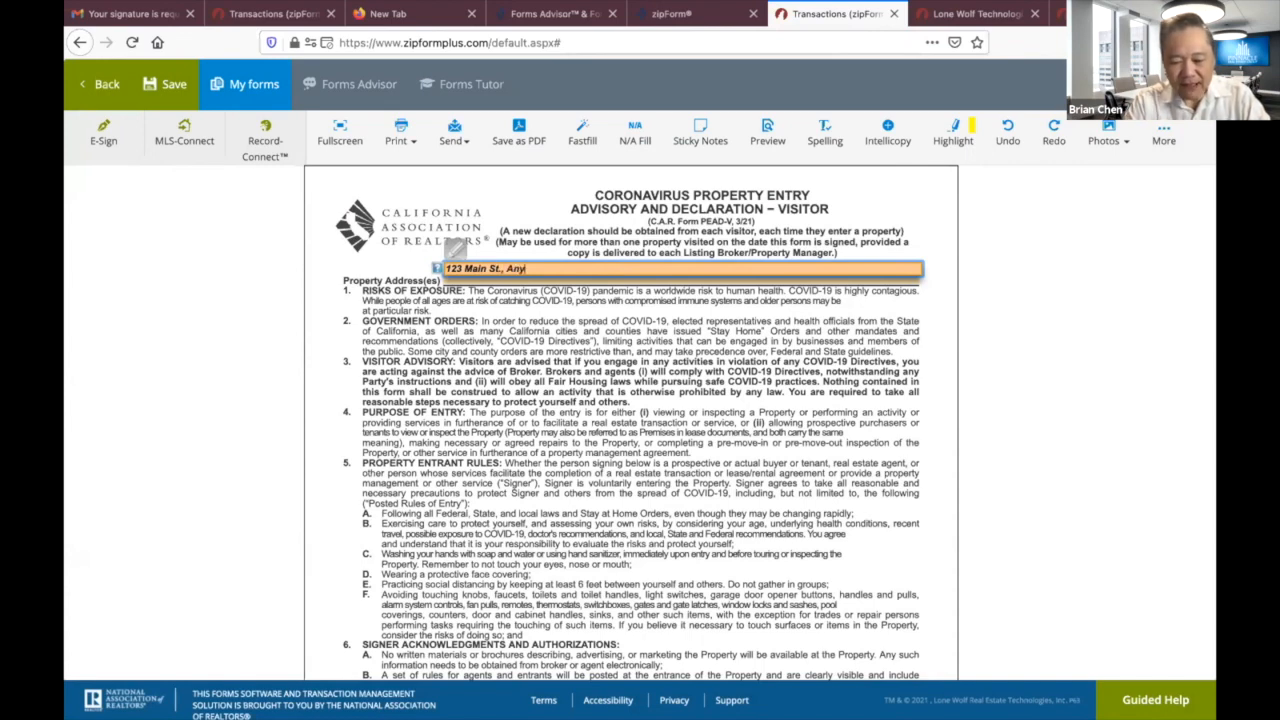
{"action": "type", "text": "town, CA 90000"}
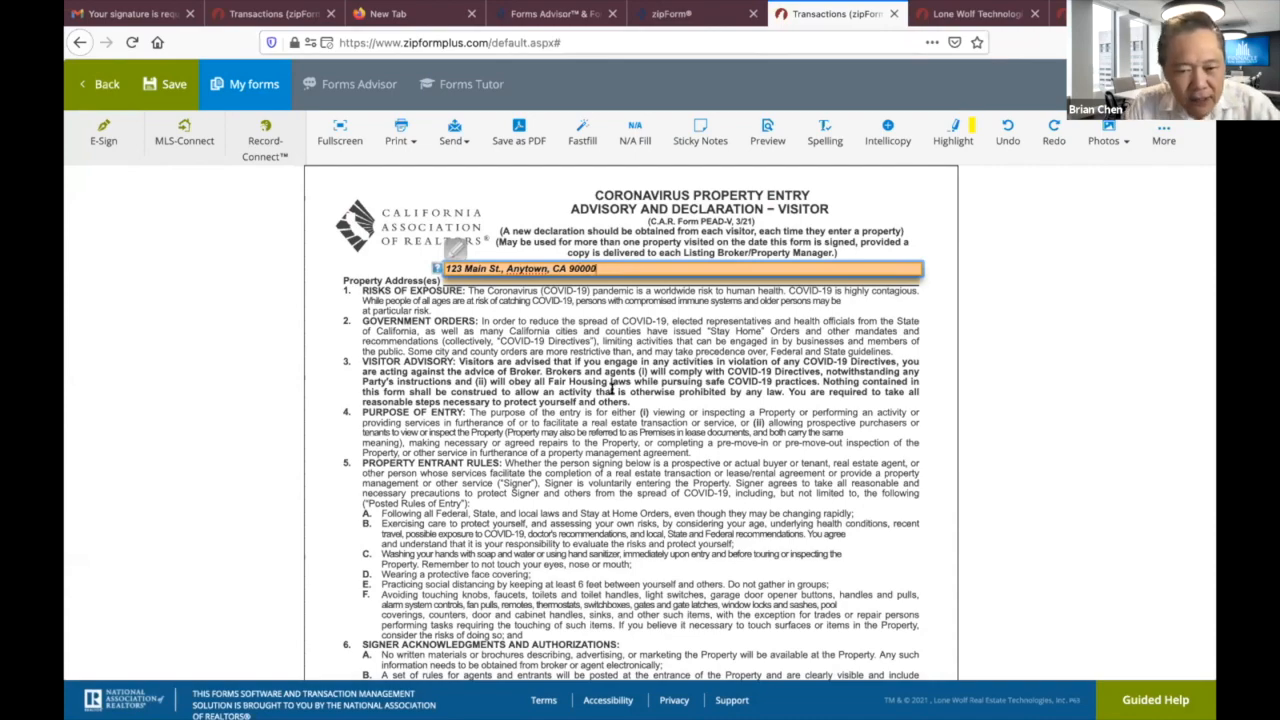
{"action": "scroll", "coordinate": [612, 391], "scroll_direction": "down", "scroll_amount": 10}
Mark the first two entrants as Buyers, printed as 'Buyer 1' and 'Buyer 2'.
{"action": "scroll", "coordinate": [612, 393], "scroll_direction": "down", "scroll_amount": 3}
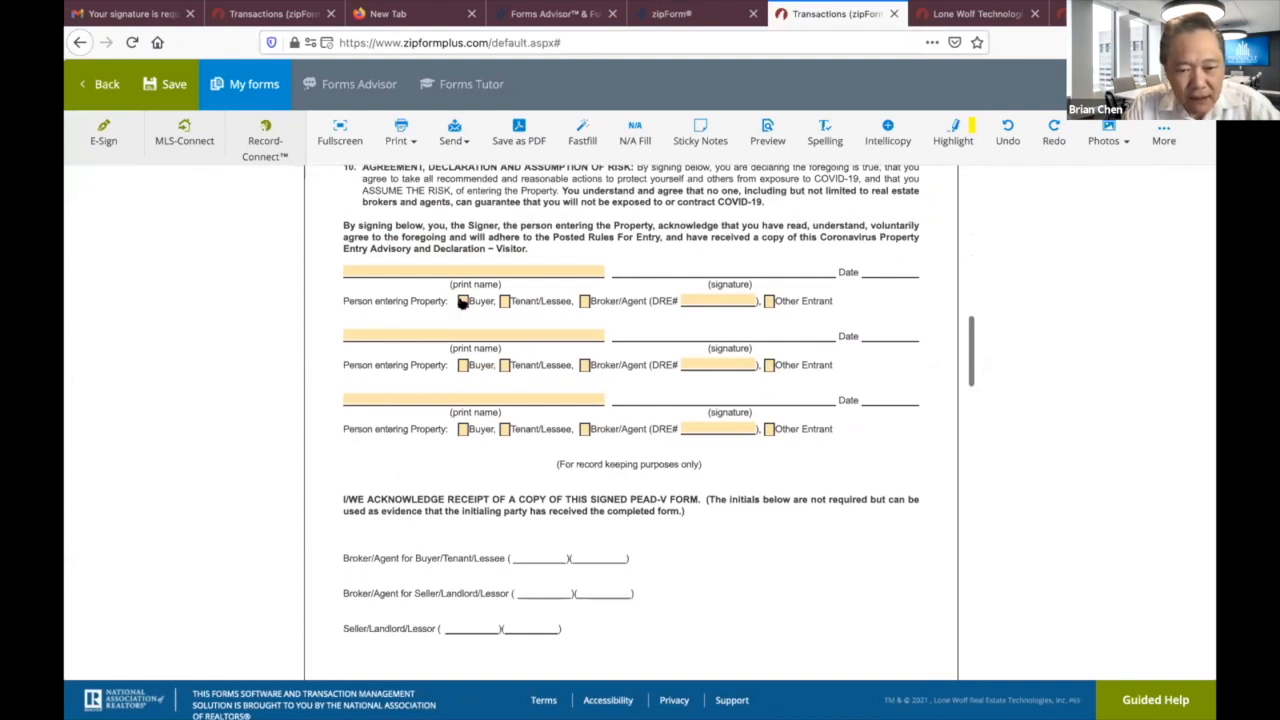
{"action": "left_click", "coordinate": [462, 301]}
{"action": "left_click", "coordinate": [468, 264]}
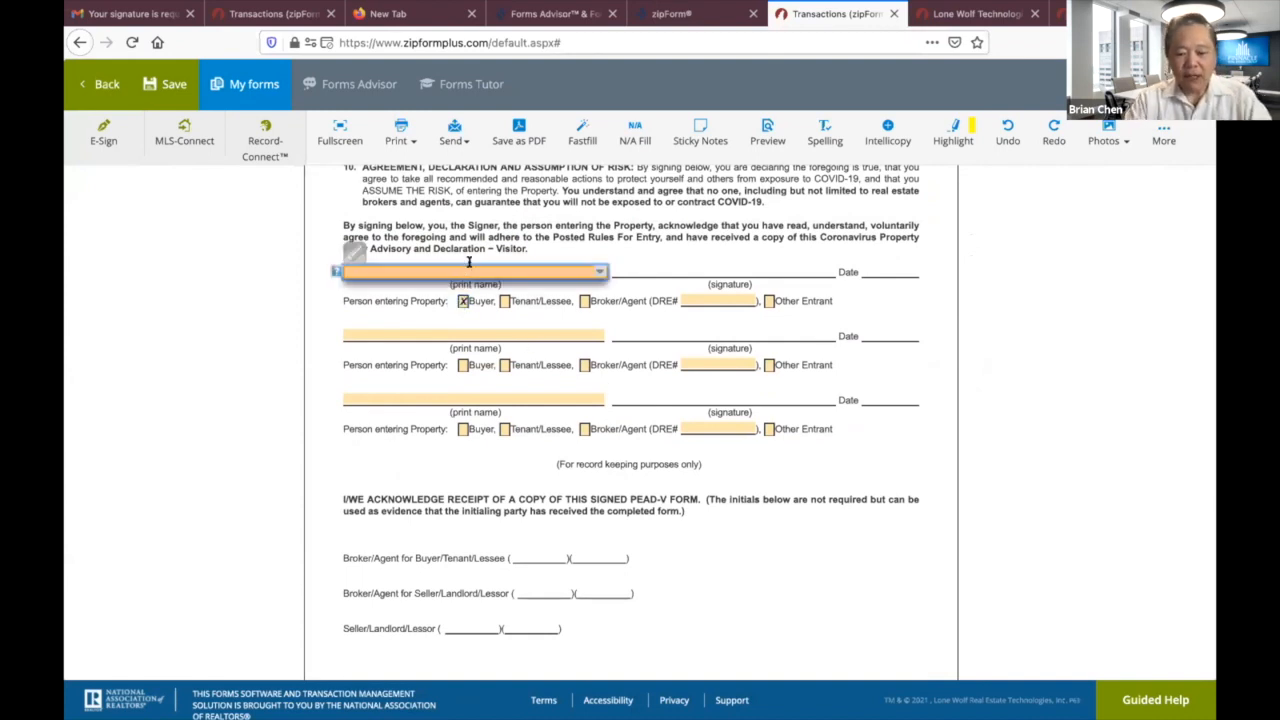
{"action": "type", "text": "Buyer 1"}
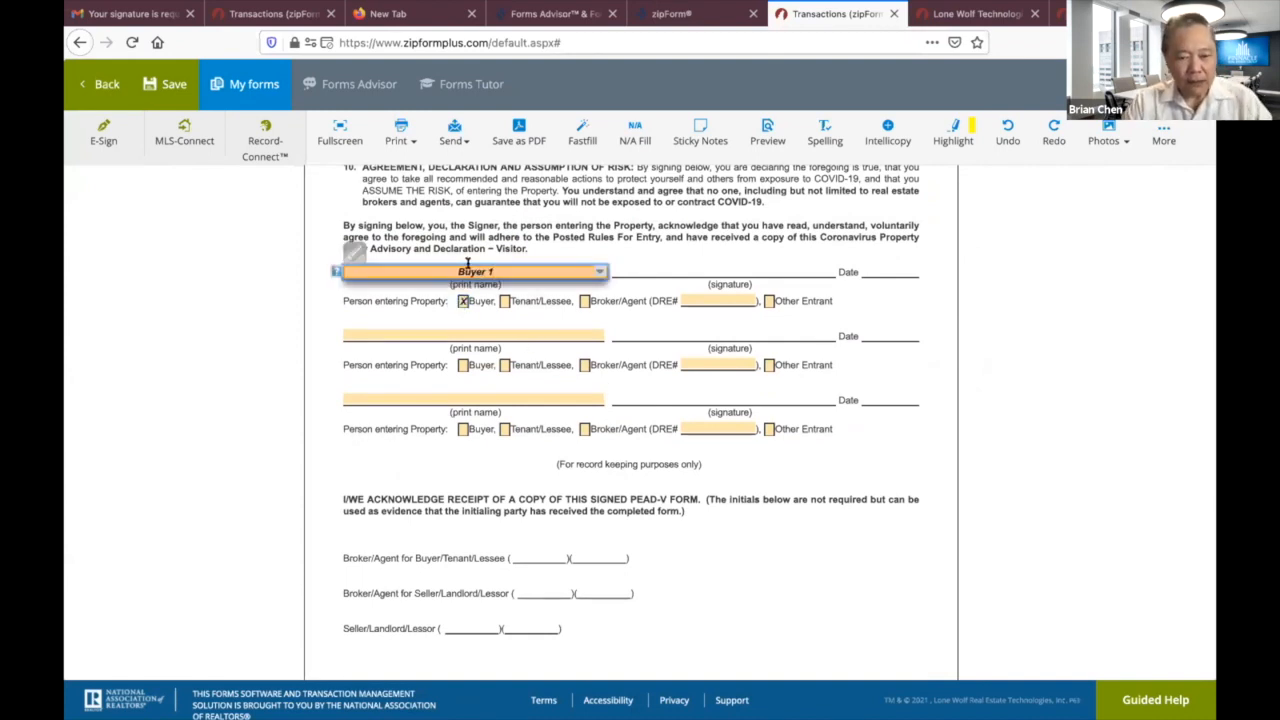
{"action": "left_click", "coordinate": [462, 365]}
{"action": "left_click", "coordinate": [466, 332]}
{"action": "type", "text": "B"}
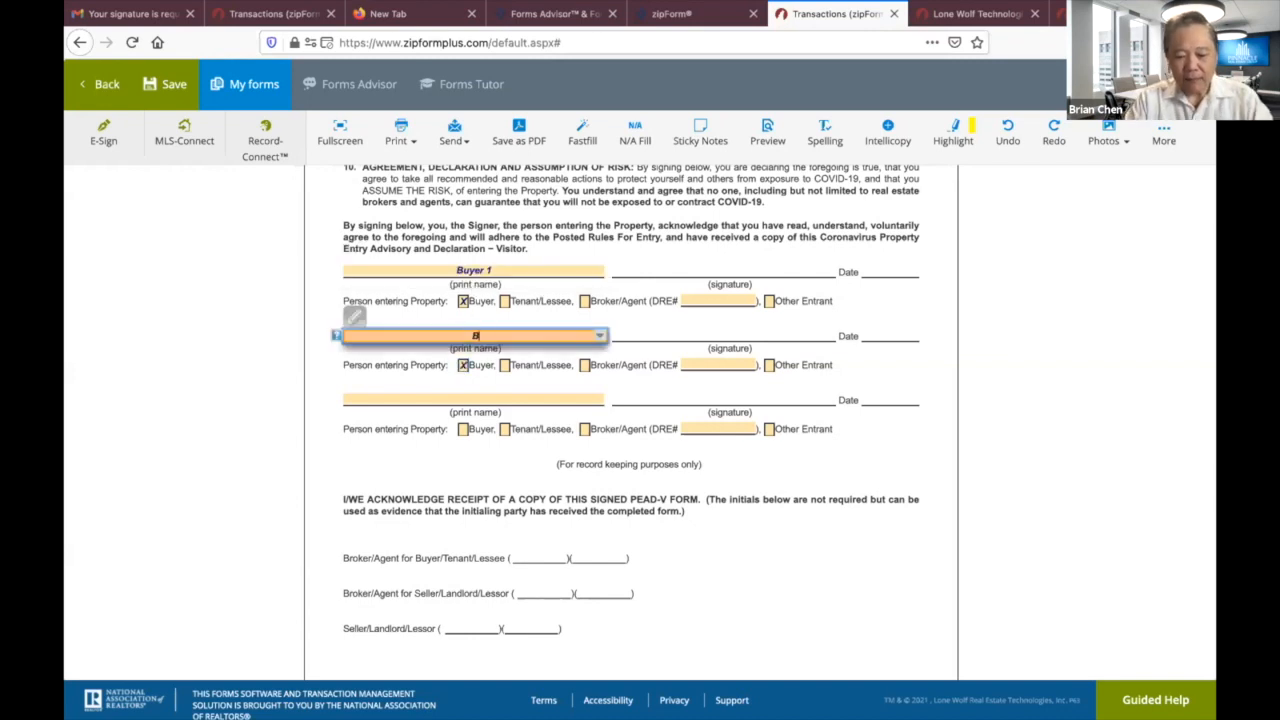
{"action": "type", "text": "uyer 2"}
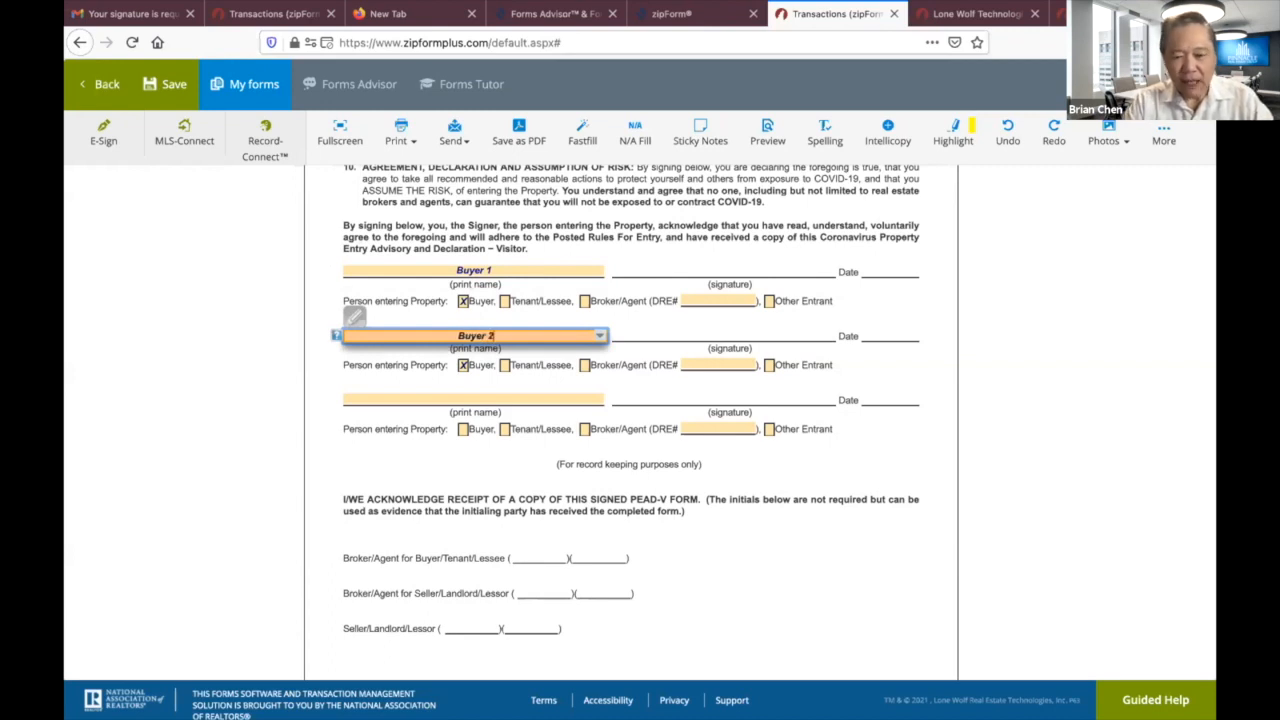
{"action": "left_click", "coordinate": [724, 508]}
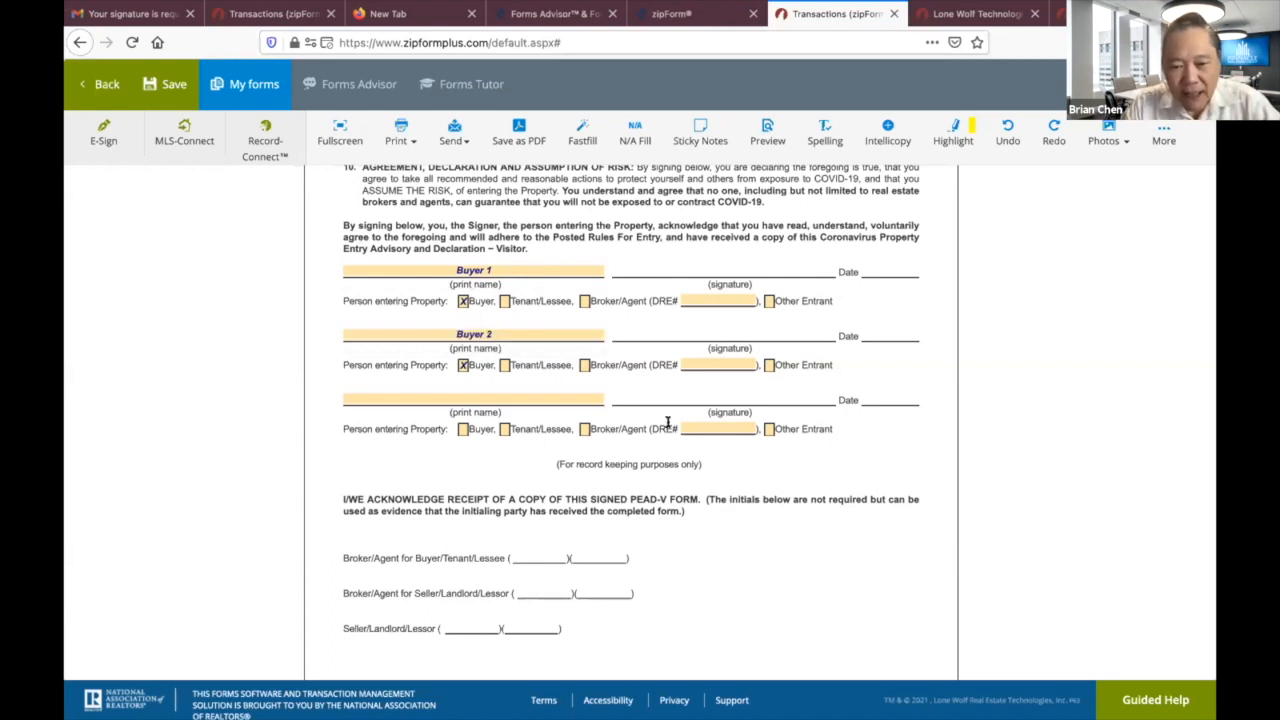
Mark the third entrant as Broker/Agent and enter the agent's DRE number.
{"action": "left_click", "coordinate": [584, 429]}
{"action": "left_click", "coordinate": [702, 425]}
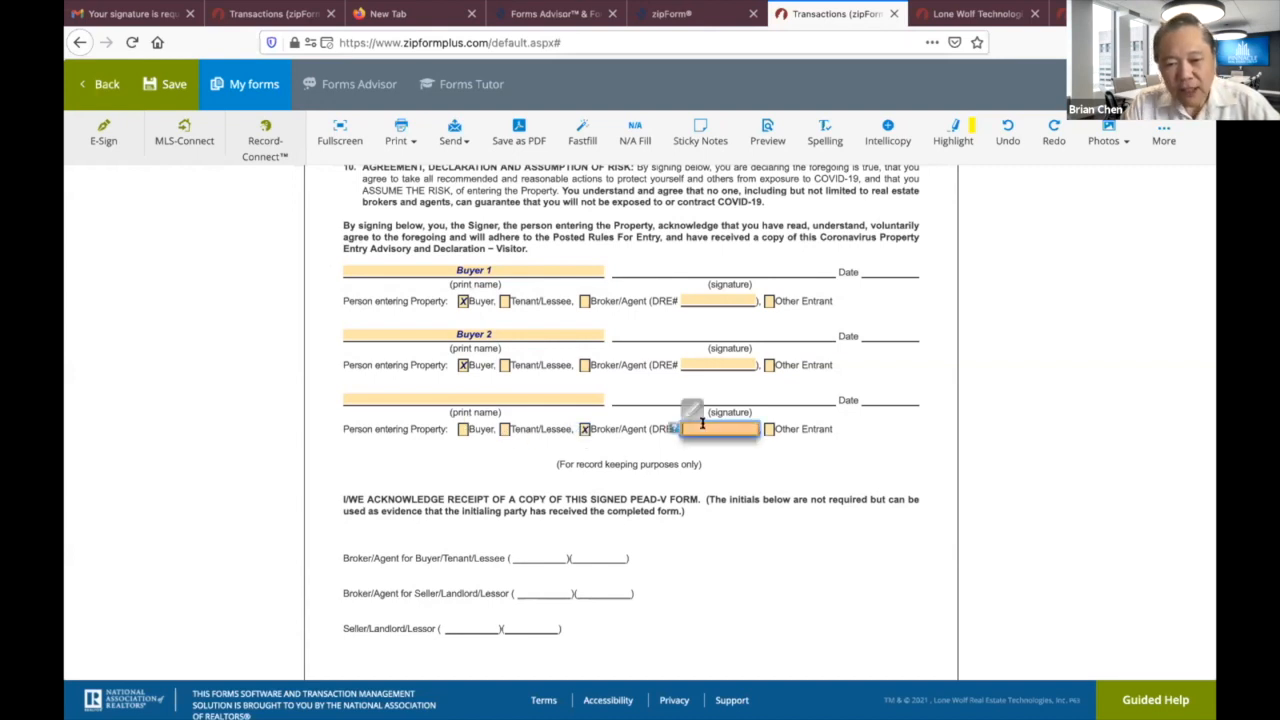
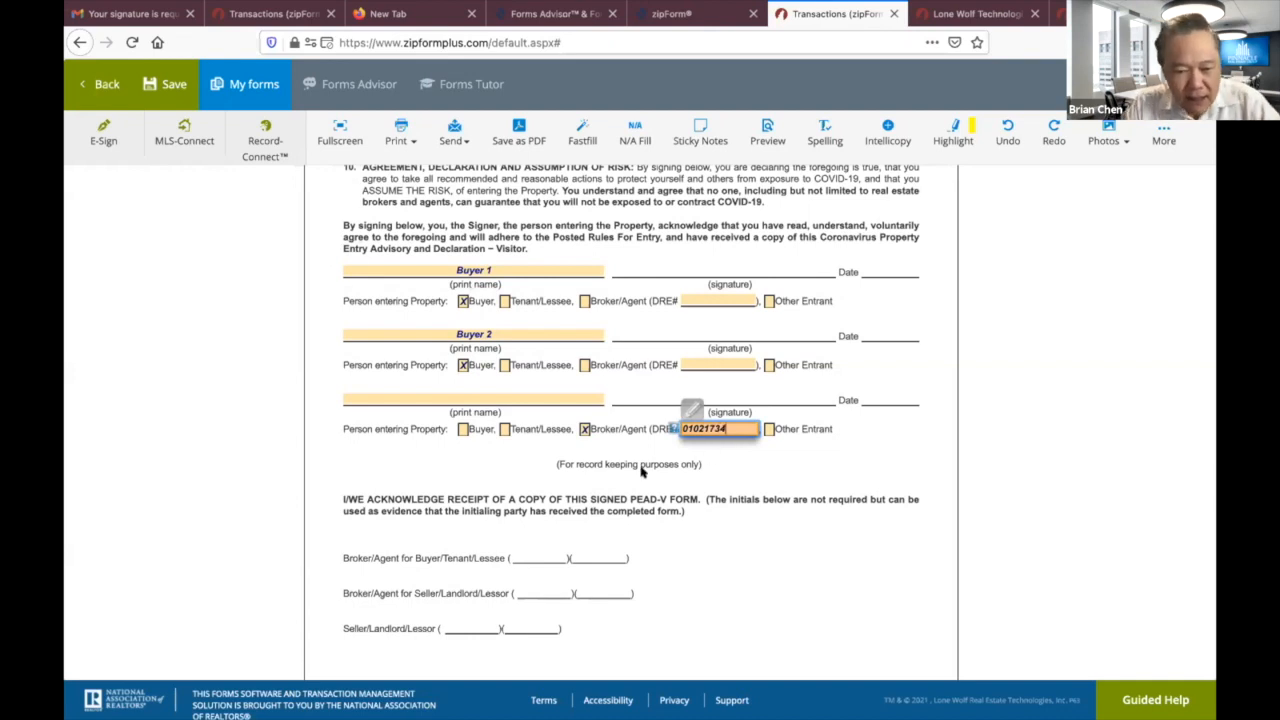
{"action": "left_click", "coordinate": [538, 393]}
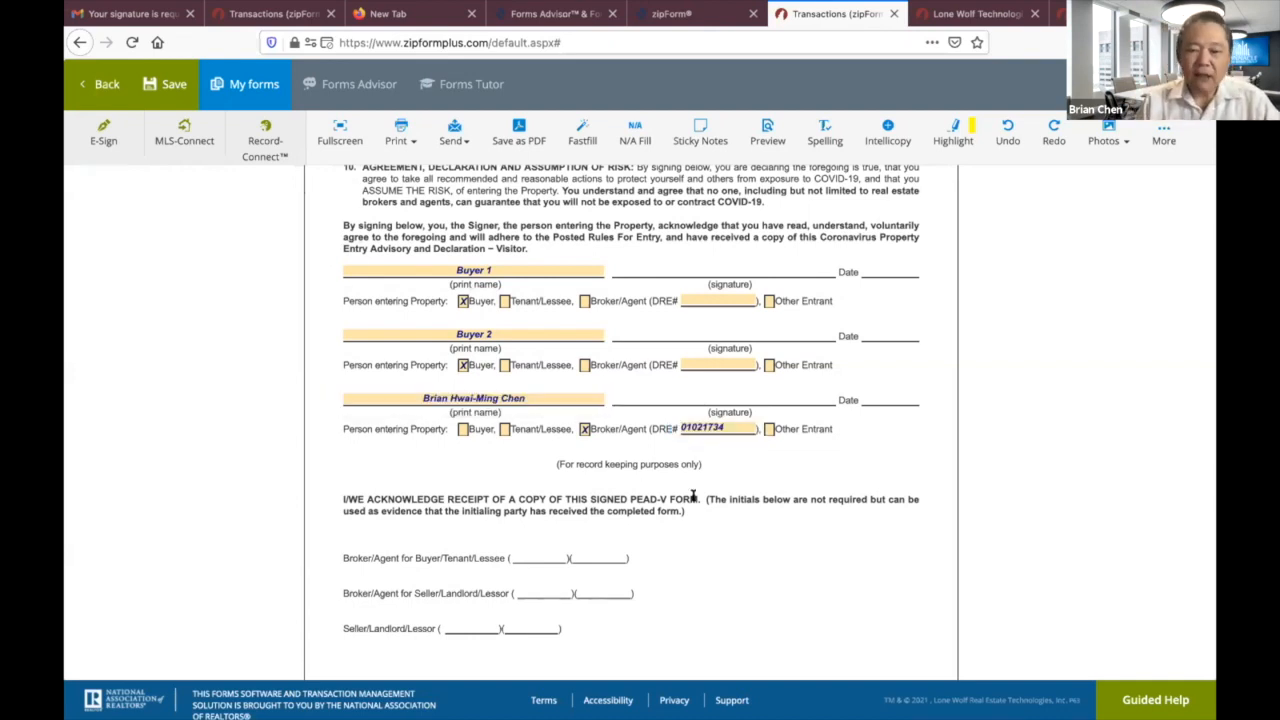
{"action": "scroll", "coordinate": [693, 496], "scroll_direction": "up", "scroll_amount": 15}
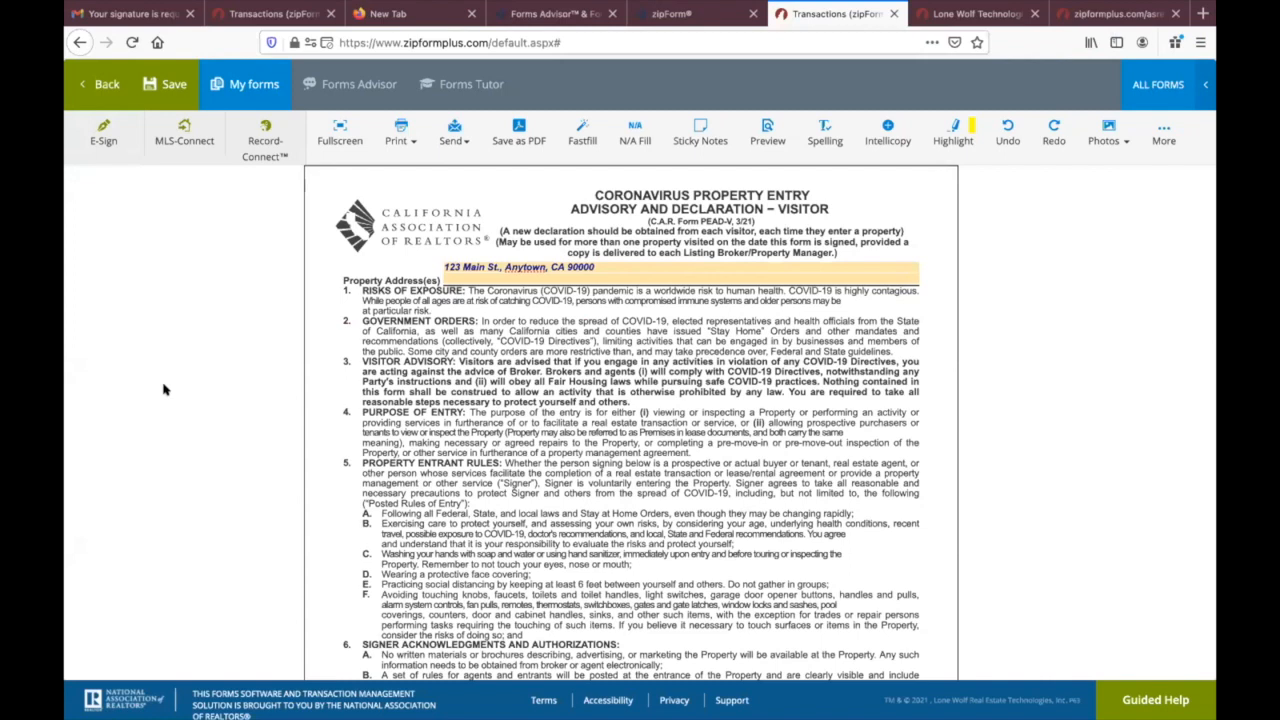
Leave the visitor advisory form, declining to save changes.
{"action": "left_click", "coordinate": [93, 85]}
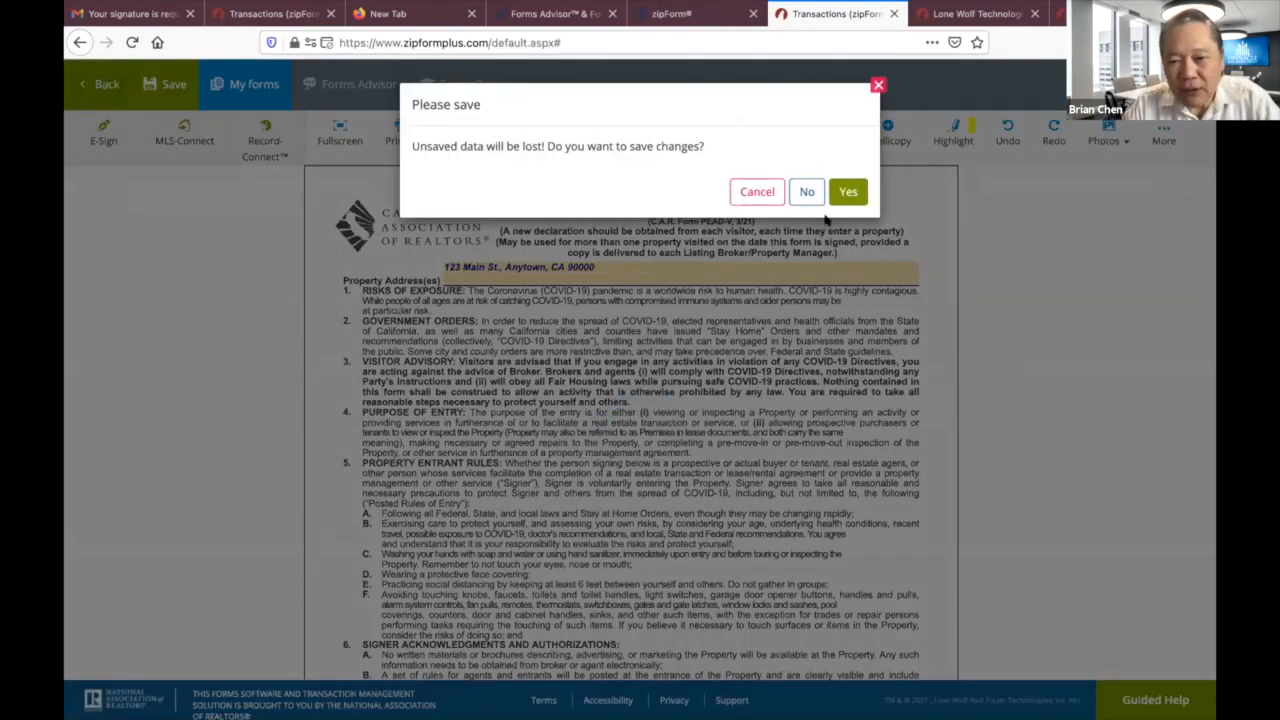
{"action": "left_click", "coordinate": [808, 193]}
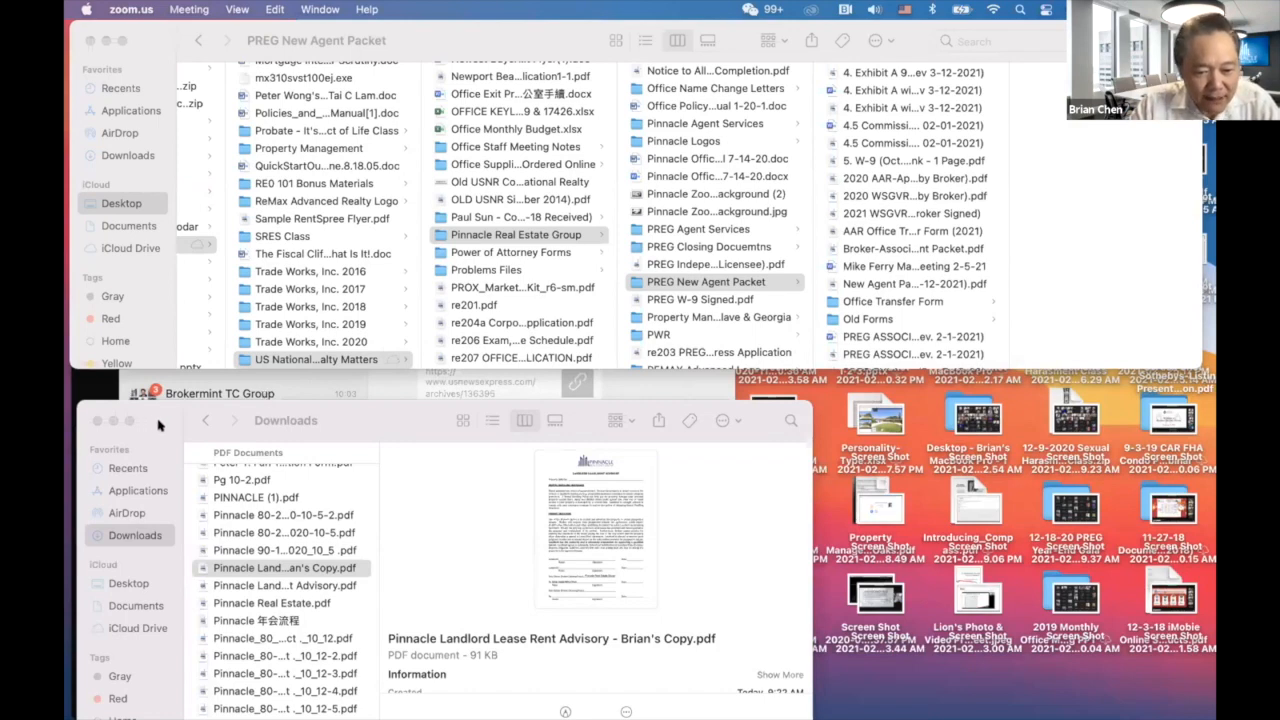
Open the Landlord Lease Rent Advisory copy from Downloads in PDF Expert and look through it.
{"action": "left_click", "coordinate": [235, 572]}
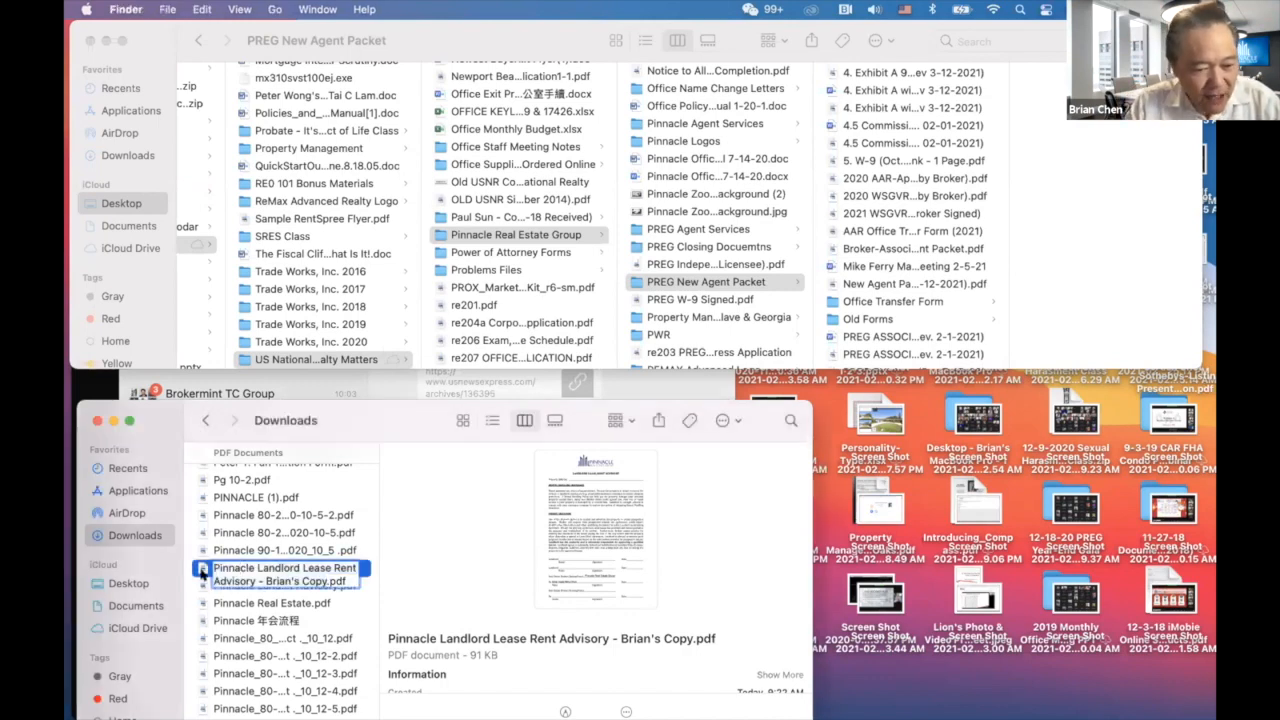
{"action": "double_click", "coordinate": [202, 570]}
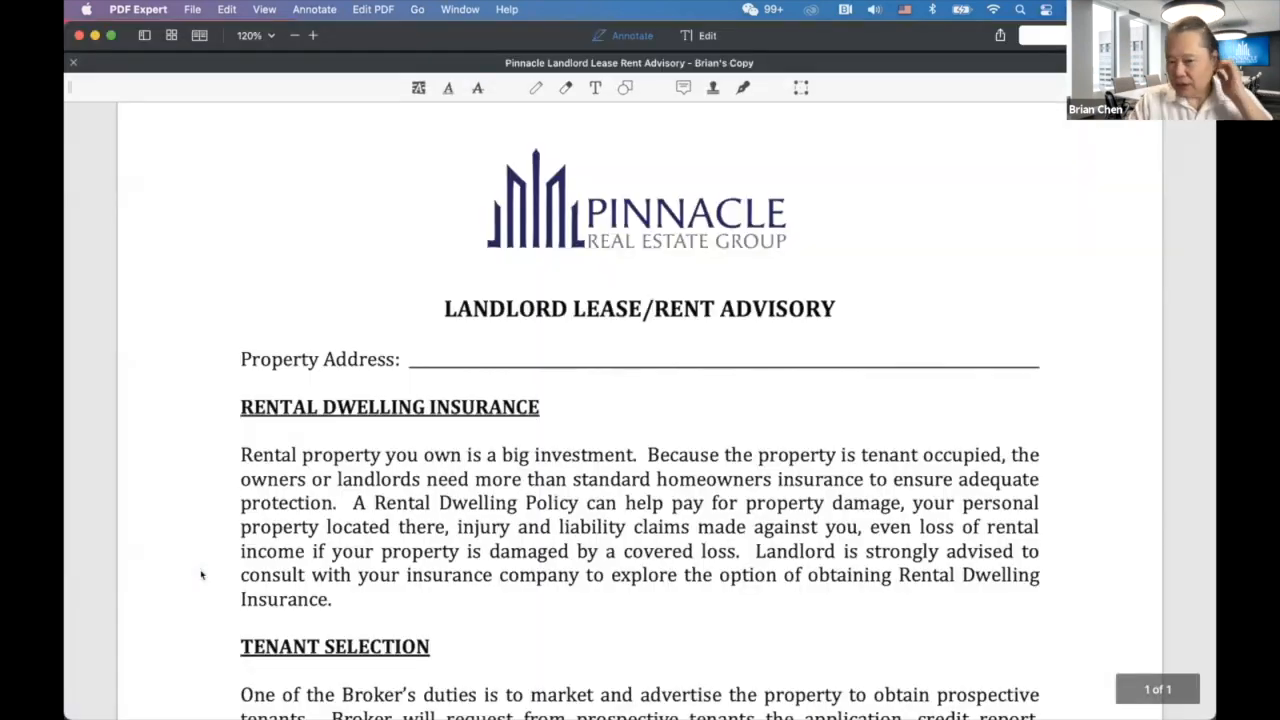
{"action": "scroll", "coordinate": [213, 563], "scroll_direction": "down", "scroll_amount": 5}
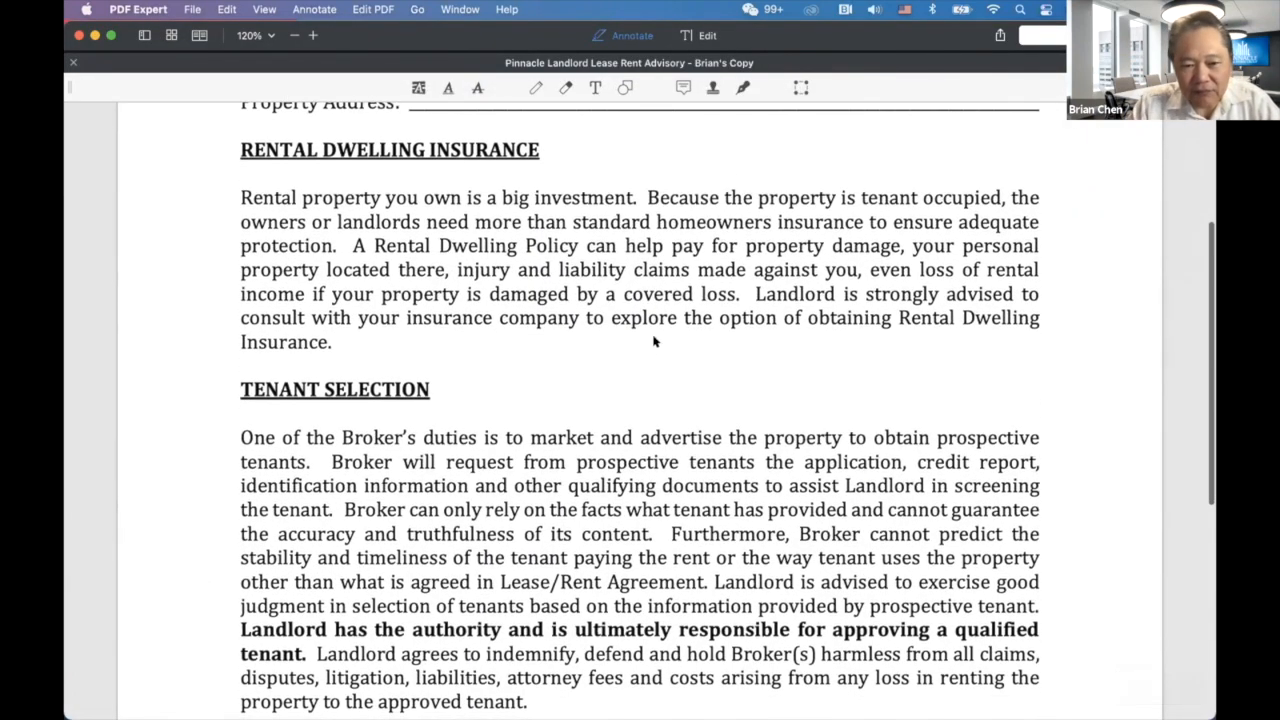
{"action": "scroll", "coordinate": [654, 341], "scroll_direction": "down", "scroll_amount": 1}
{"action": "scroll", "coordinate": [654, 341], "scroll_direction": "down", "scroll_amount": 3}
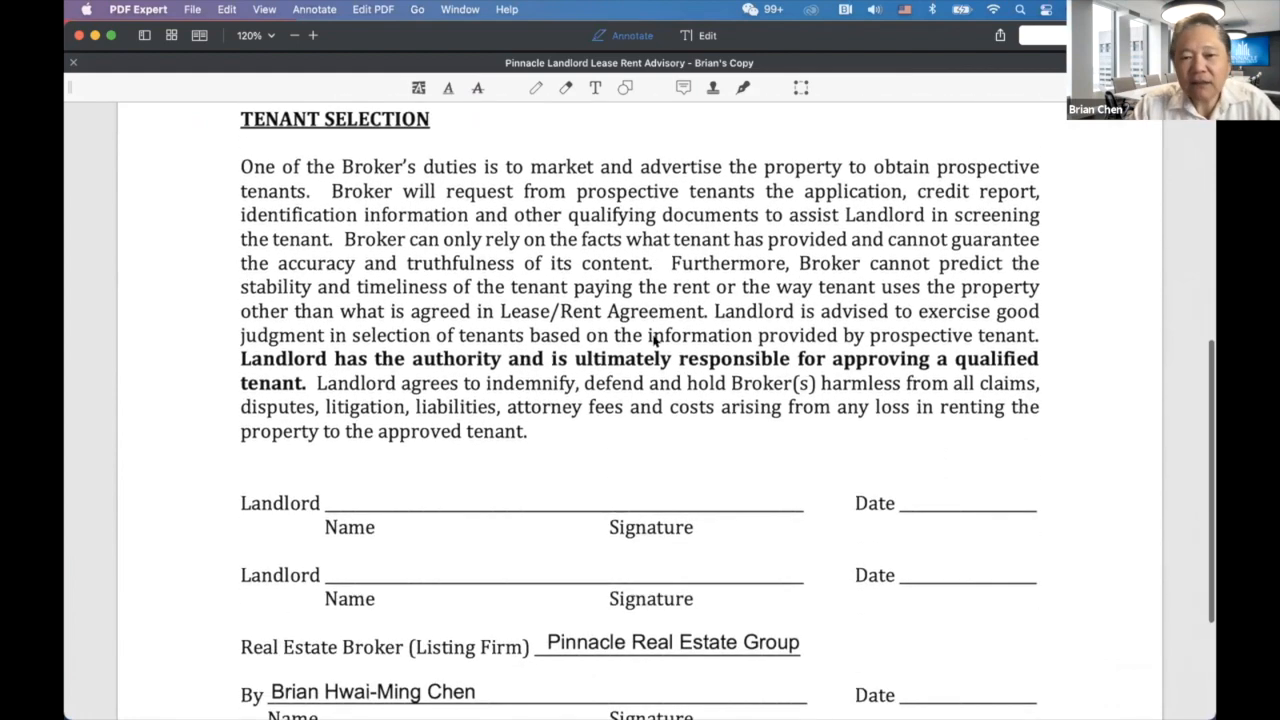
{"action": "scroll", "coordinate": [654, 341], "scroll_direction": "up", "scroll_amount": 10}
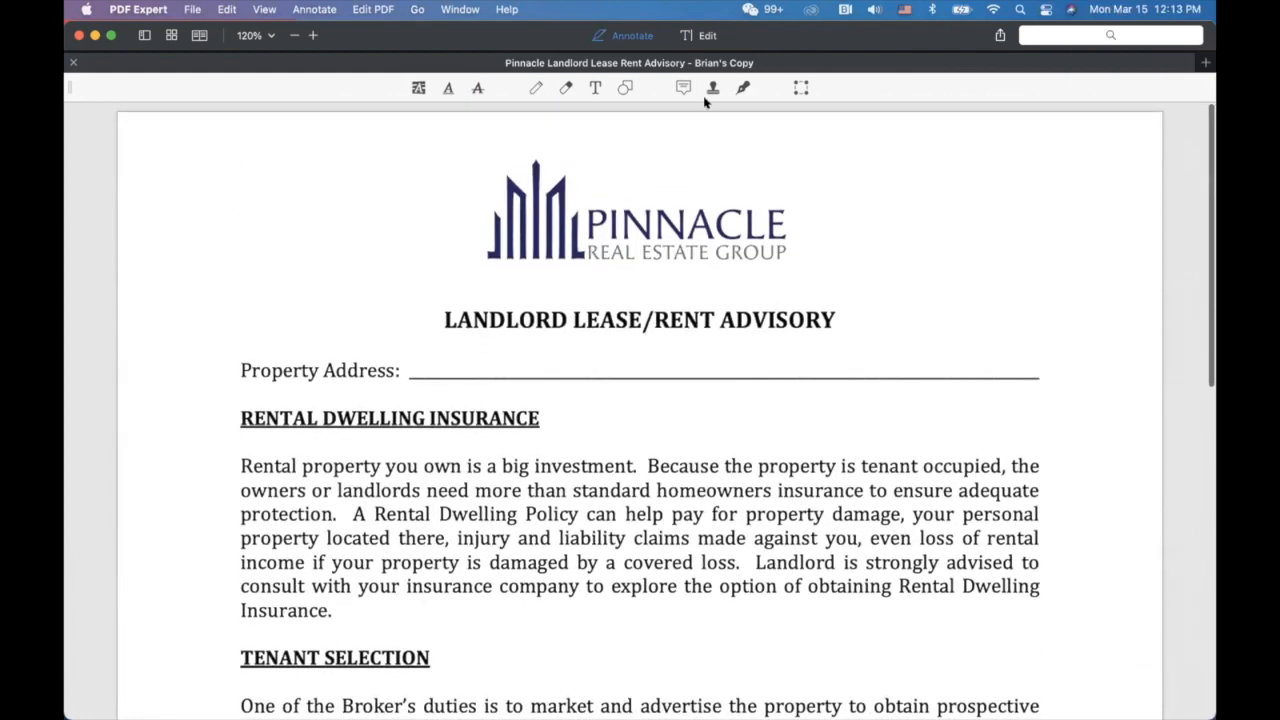
Add a text annotation reading '123 Main Street' on the Property Address line.
{"action": "left_click", "coordinate": [596, 87]}
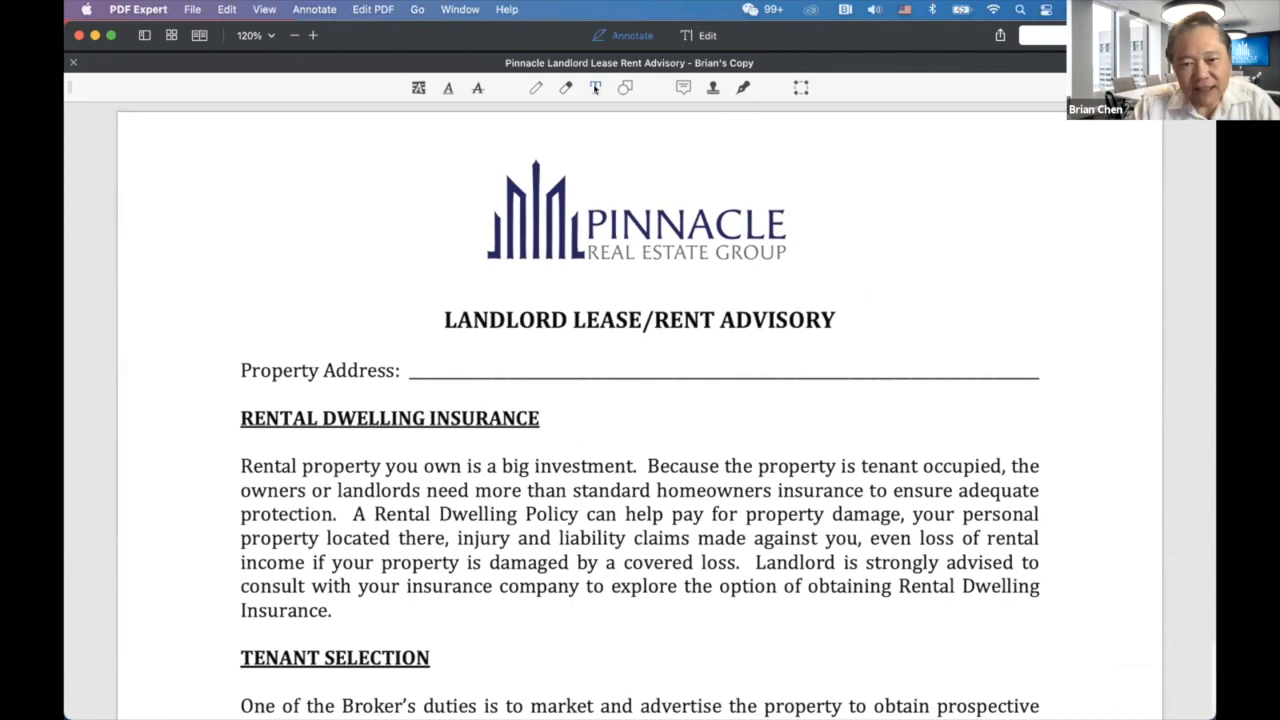
{"action": "left_click", "coordinate": [423, 364]}
{"action": "type", "text": "12"}
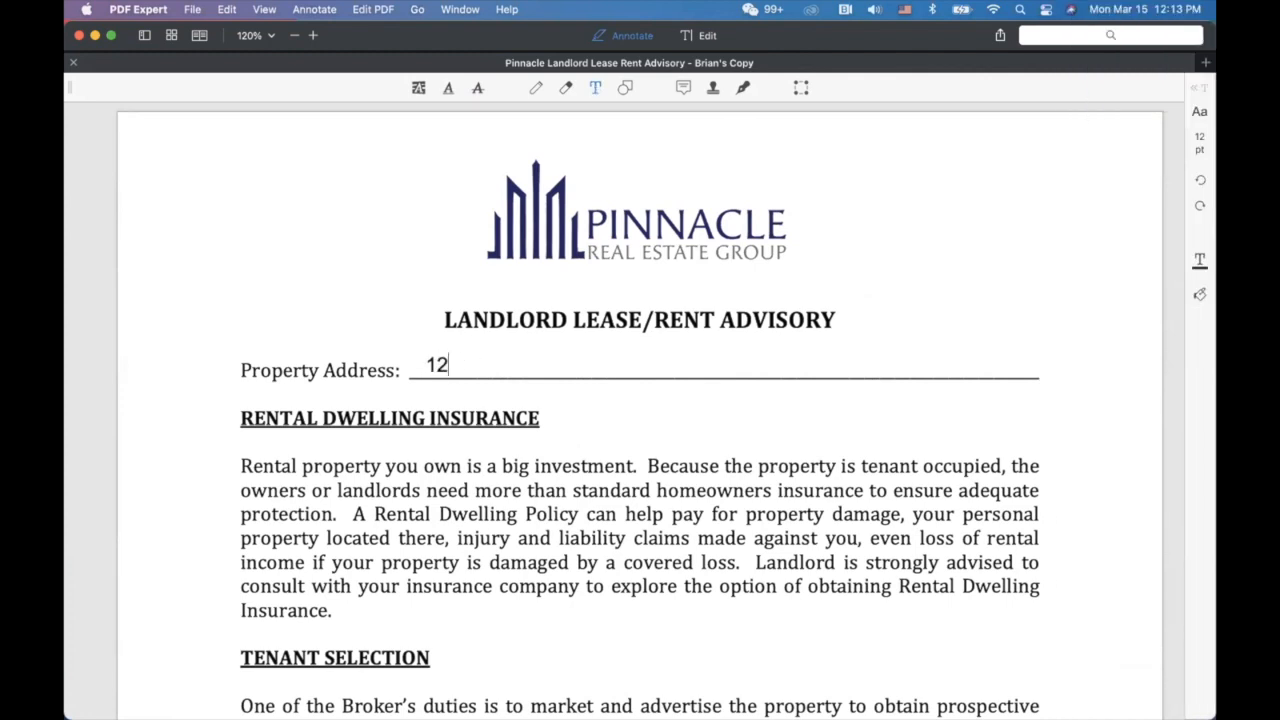
{"action": "type", "text": "3 main St"}
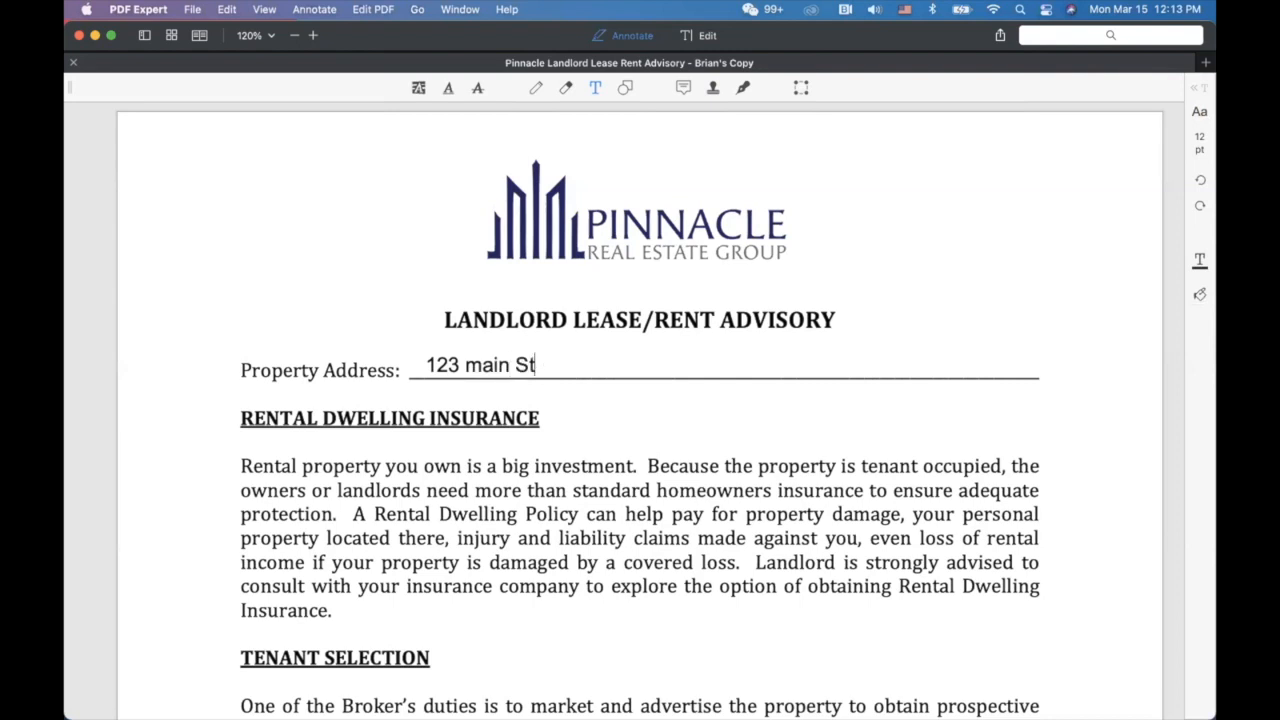
{"action": "key", "text": "BackSpace"}
{"action": "key", "text": "BackSpace"}
{"action": "key", "text": "BackSpace"}
{"action": "key", "text": "BackSpace"}
{"action": "key", "text": "BackSpace"}
{"action": "key", "text": "BackSpace"}
{"action": "key", "text": "BackSpace"}
{"action": "type", "text": "Main Street"}
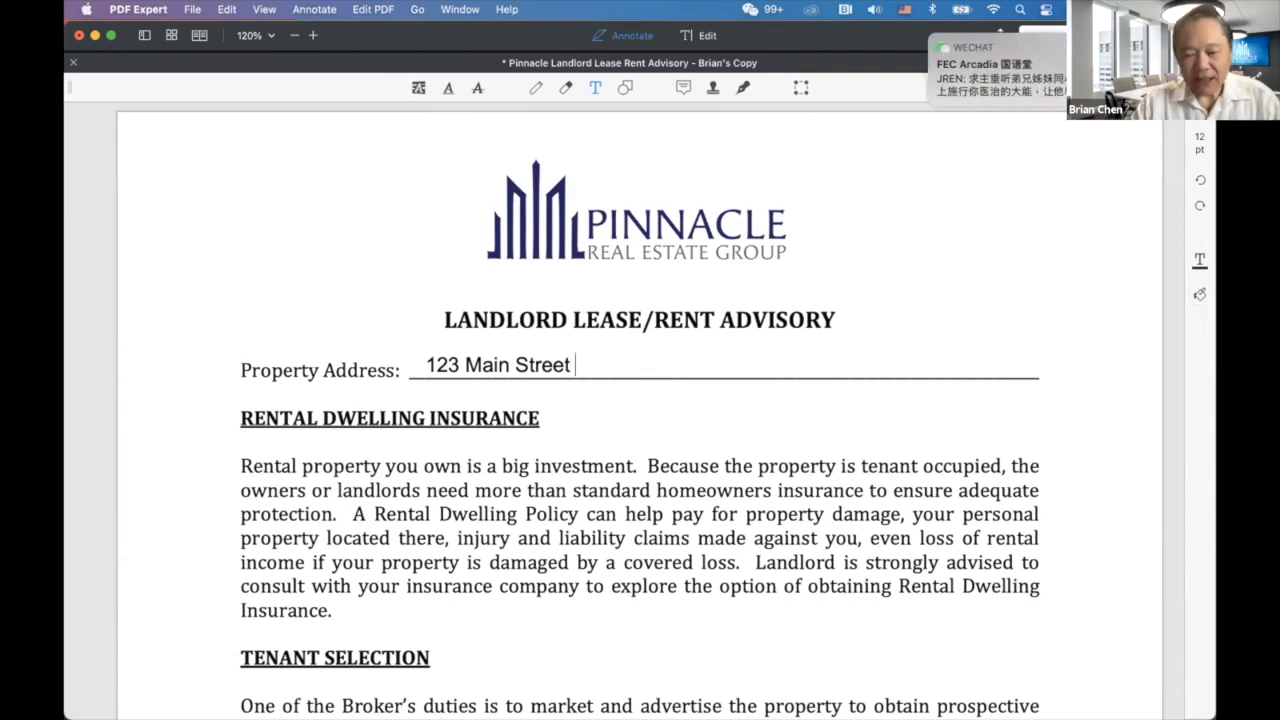
{"action": "key", "text": "ctrl+Up"}
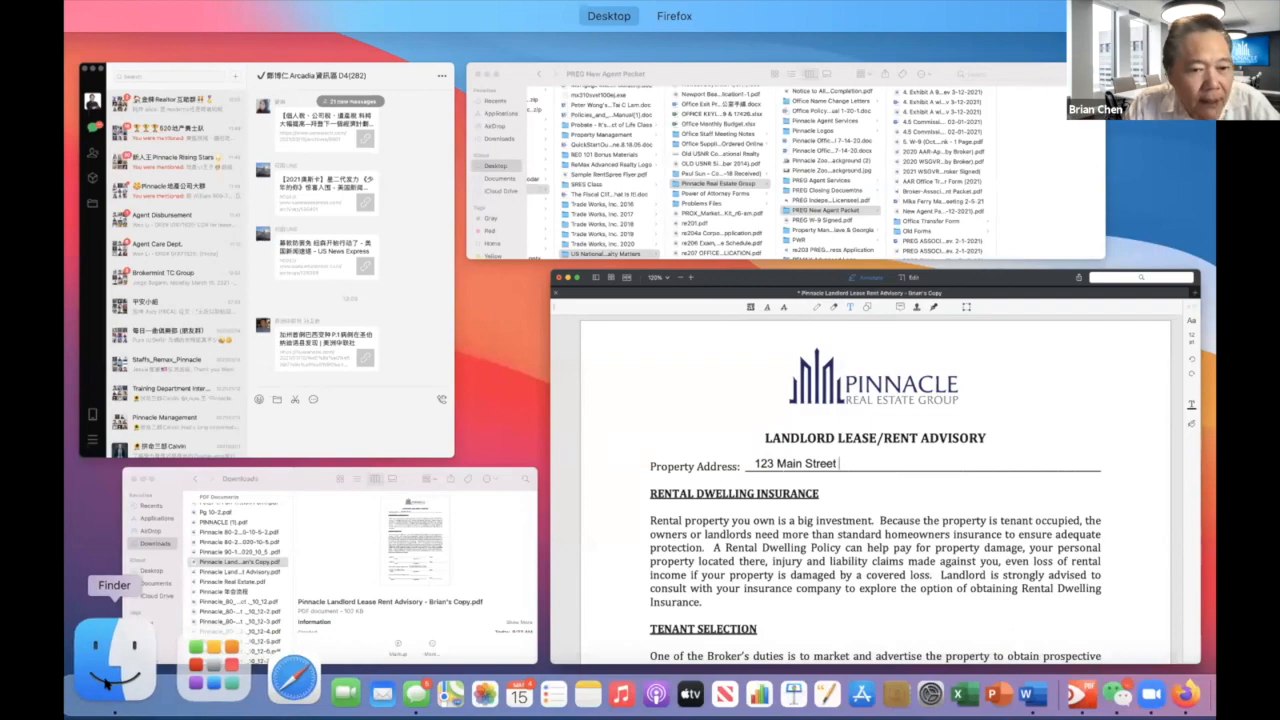
Browse Finder's Applications folder, then bring the advisory document in PDF Expert back to front.
{"action": "left_click", "coordinate": [107, 683]}
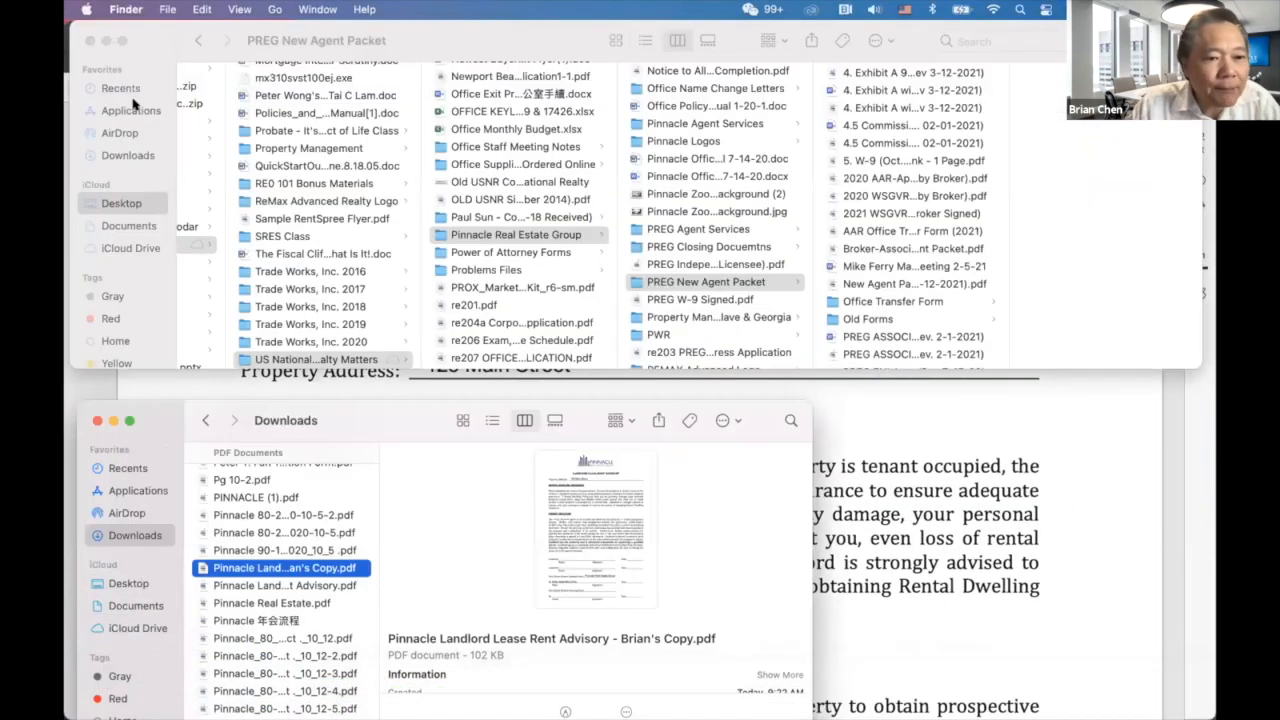
{"action": "left_click", "coordinate": [136, 107]}
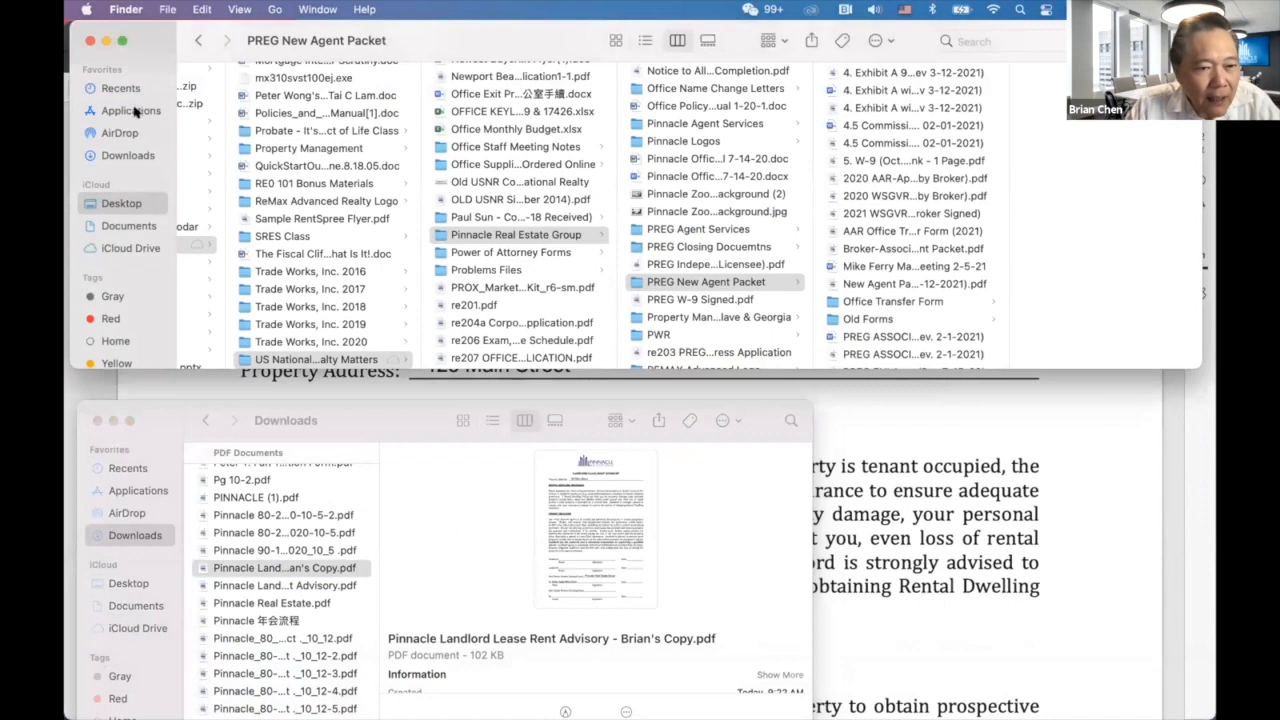
{"action": "left_click", "coordinate": [133, 110]}
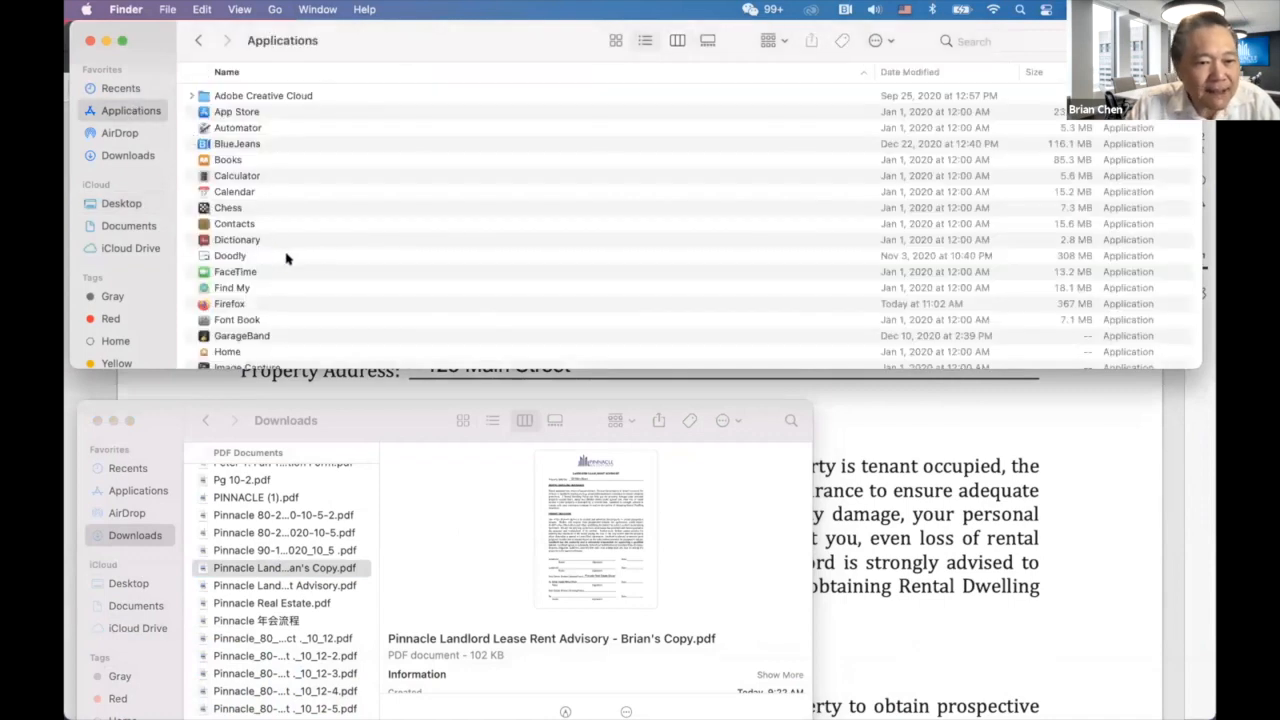
{"action": "scroll", "coordinate": [286, 258], "scroll_direction": "down", "scroll_amount": 10}
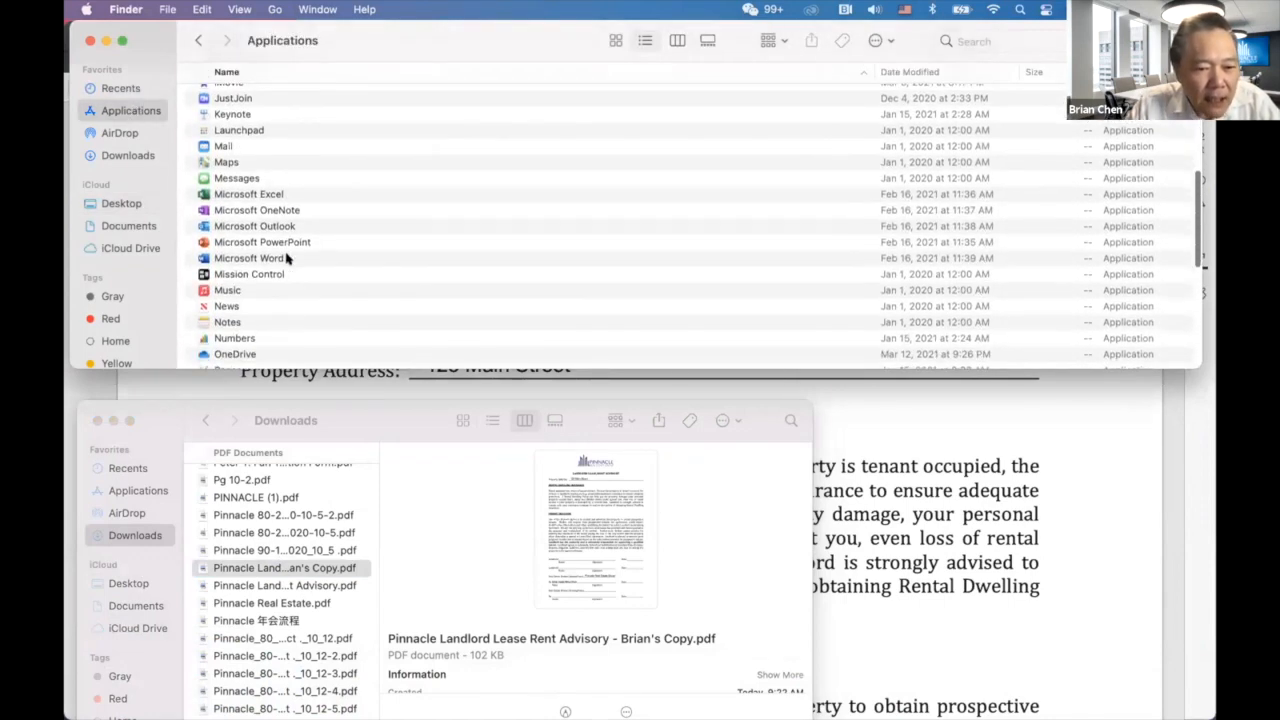
{"action": "scroll", "coordinate": [250, 288], "scroll_direction": "down", "scroll_amount": 3}
{"action": "scroll", "coordinate": [250, 290], "scroll_direction": "down", "scroll_amount": 1}
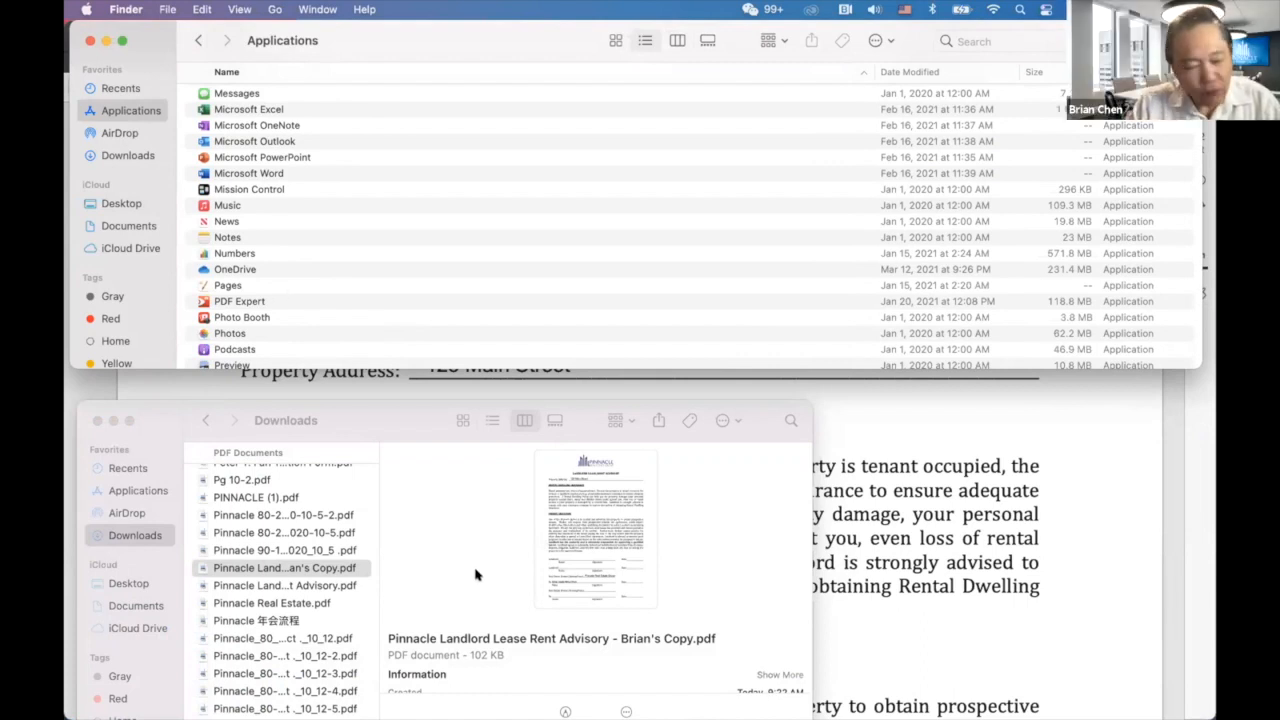
{"action": "left_click", "coordinate": [890, 522]}
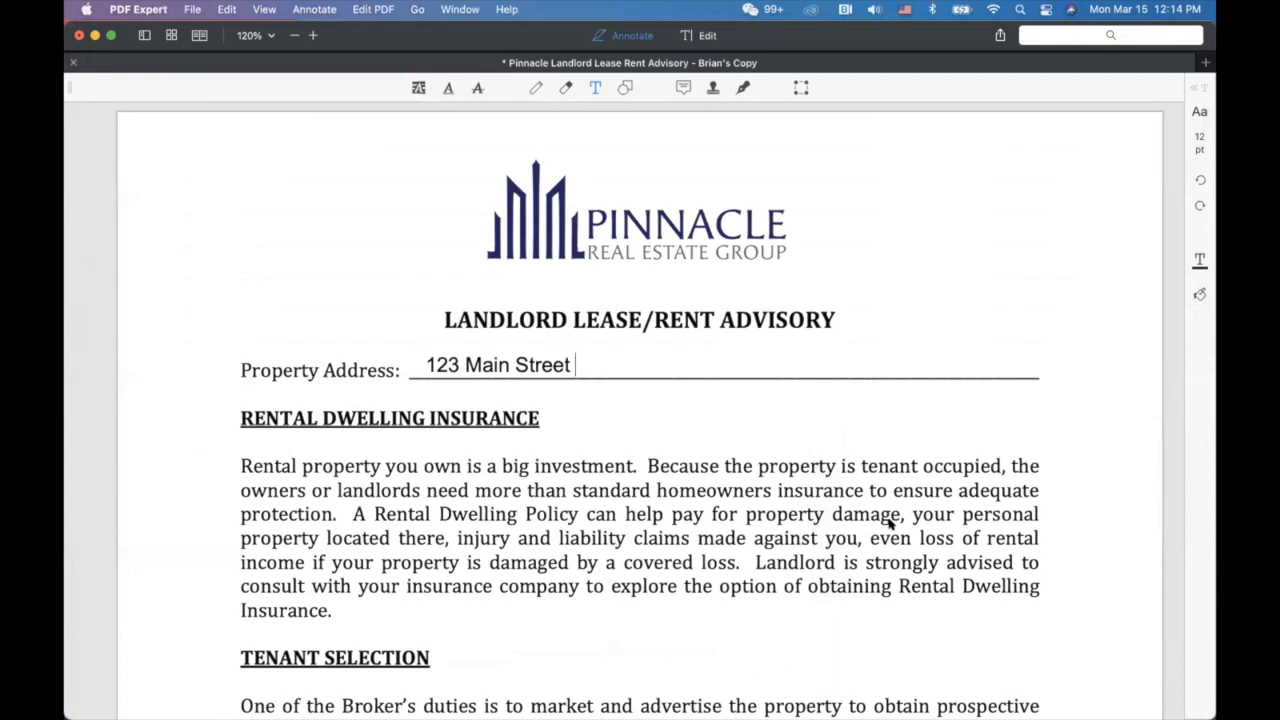
Append ', Anytown, CA' so the property address reads '123 Main Street, Anytown, CA'.
{"action": "left_click", "coordinate": [840, 360]}
{"action": "type", "text": ", "}
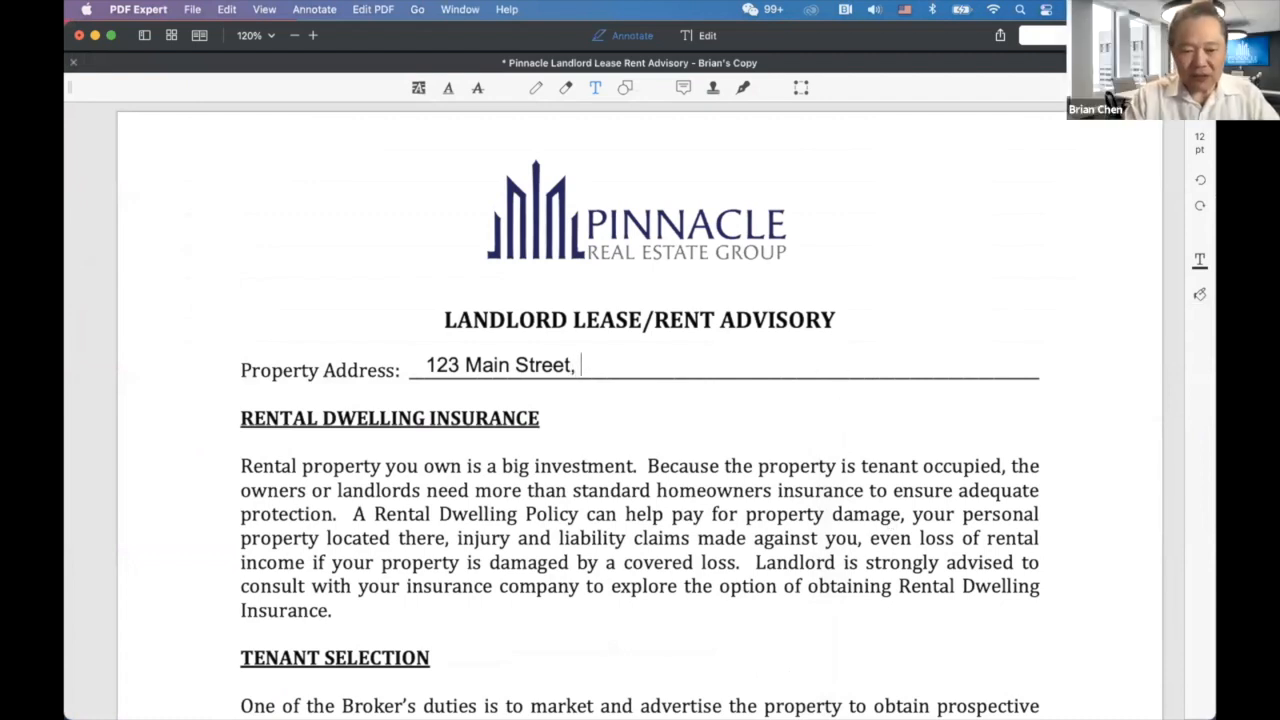
{"action": "type", "text": "Anytown"}
{"action": "key", "text": "BackSpace"}
{"action": "type", "text": ", CA"}
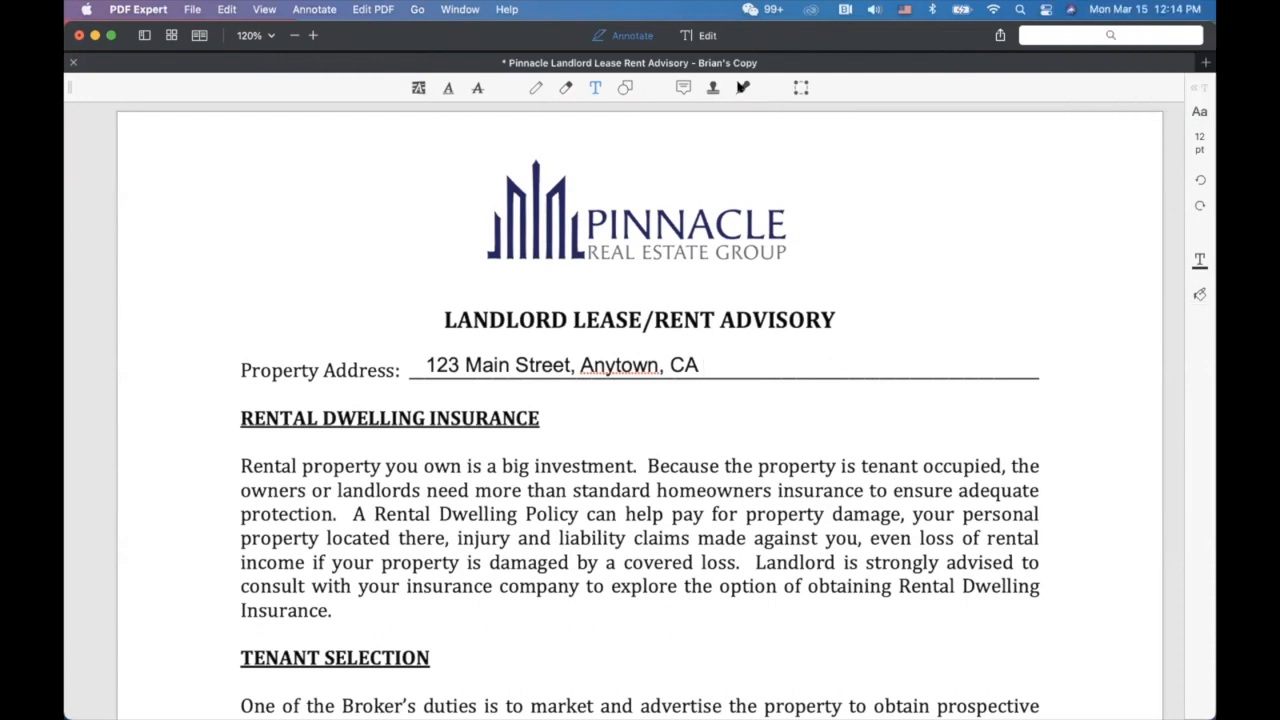
{"action": "left_click", "coordinate": [741, 88]}
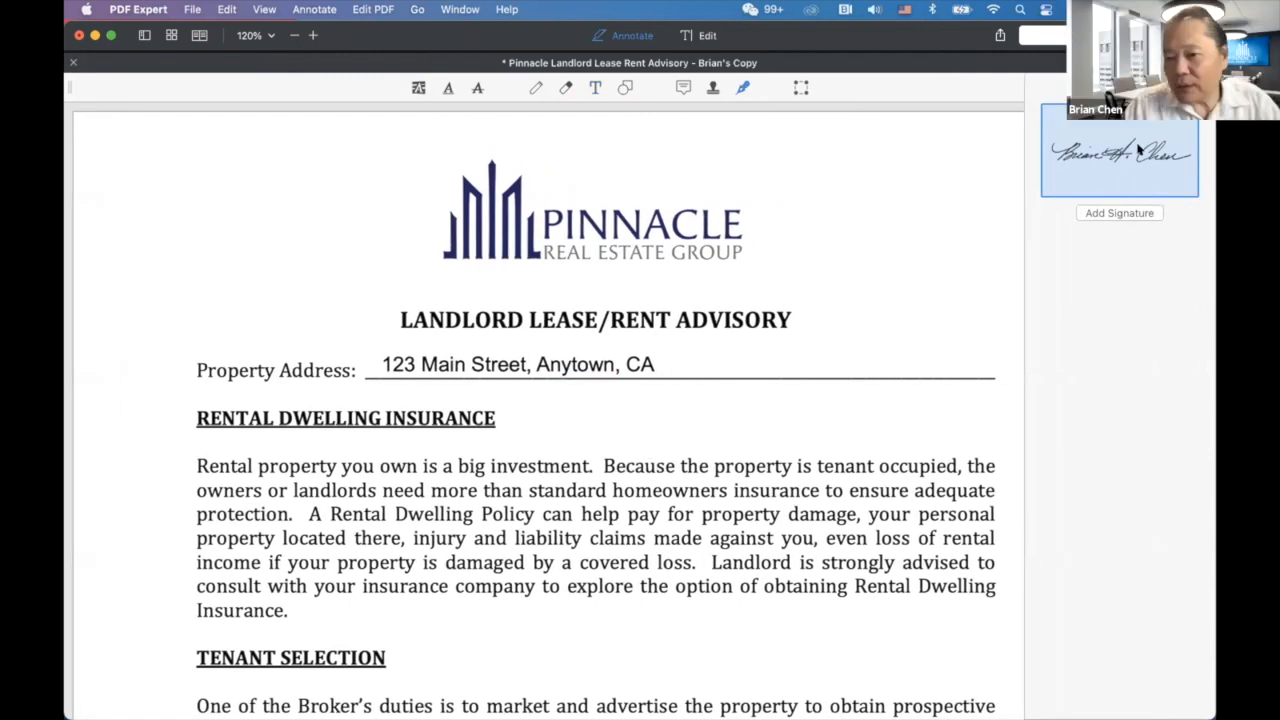
Drop the saved signature on the address line and add the date 3/15/2021 in red.
{"action": "mouse_move", "coordinate": [1121, 150]}
{"action": "left_mouse_down"}
{"action": "mouse_move", "coordinate": [775, 360]}
{"action": "mouse_move", "coordinate": [701, 339]}
{"action": "mouse_move", "coordinate": [717, 332]}
{"action": "left_mouse_up"}
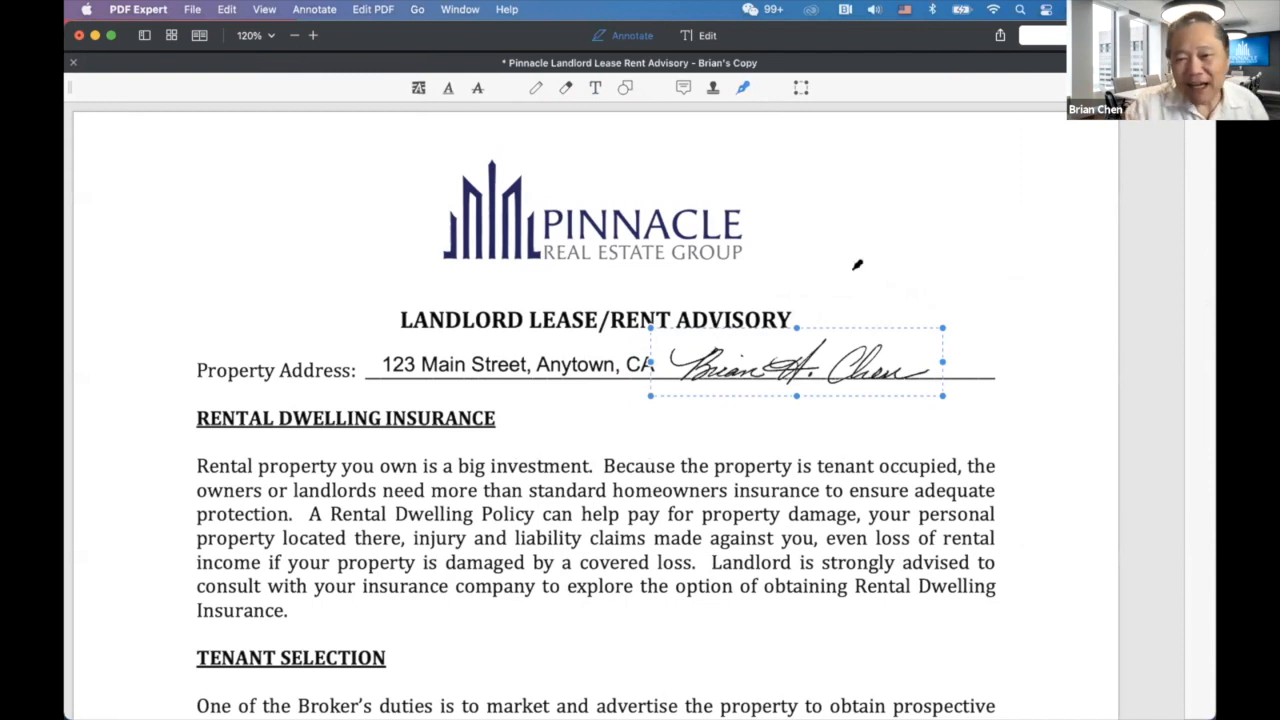
{"action": "left_click", "coordinate": [596, 88]}
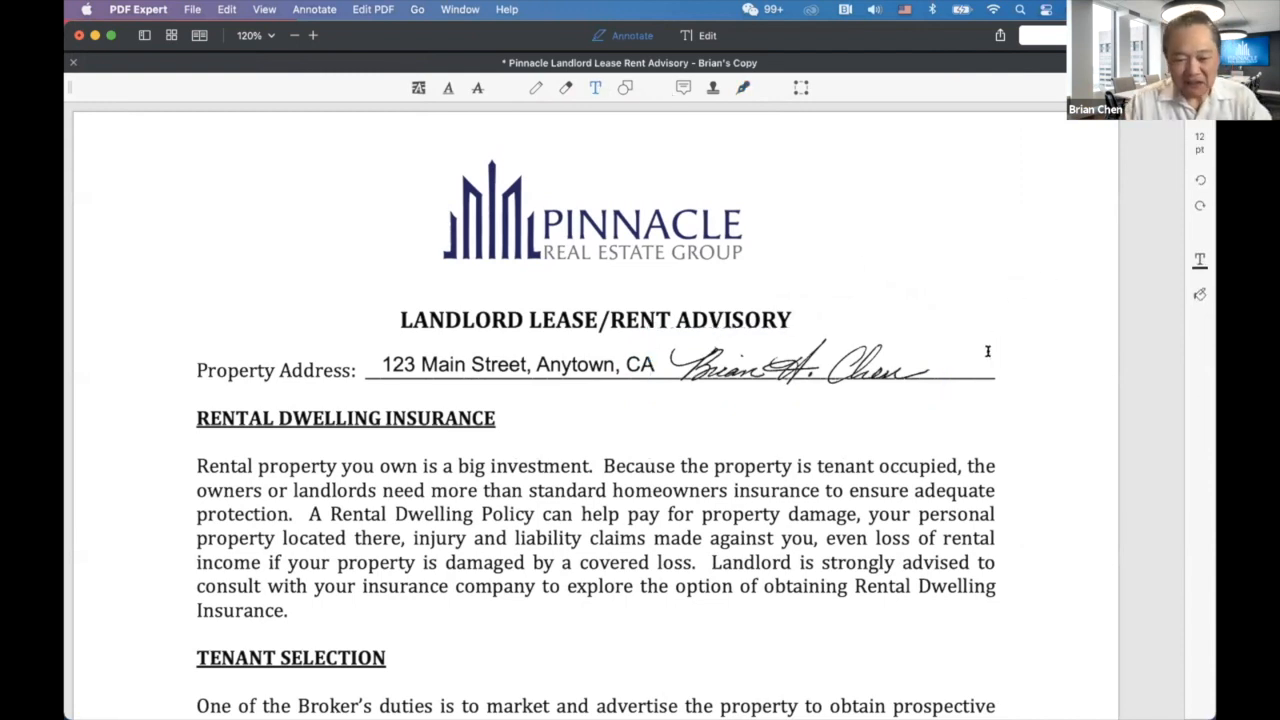
{"action": "type", "text": "3/15/2021"}
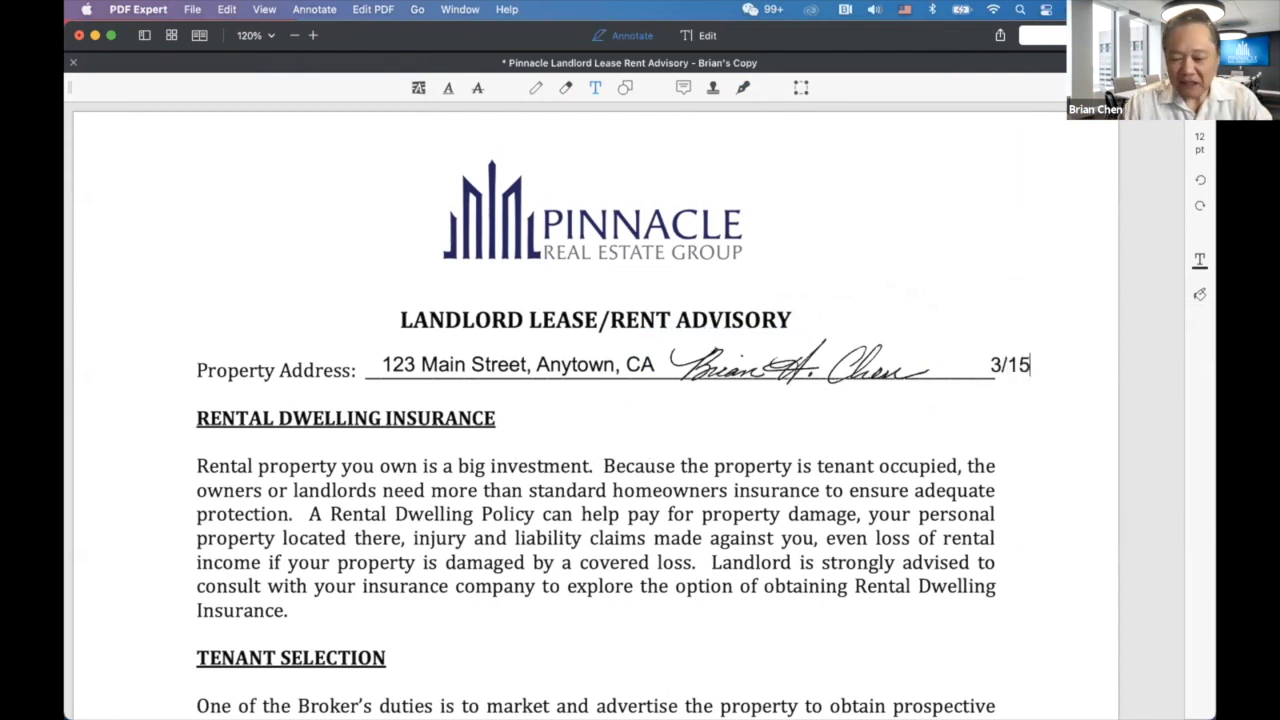
{"action": "left_click", "coordinate": [998, 365]}
{"action": "left_click_drag", "start_coordinate": [997, 364], "coordinate": [985, 365]}
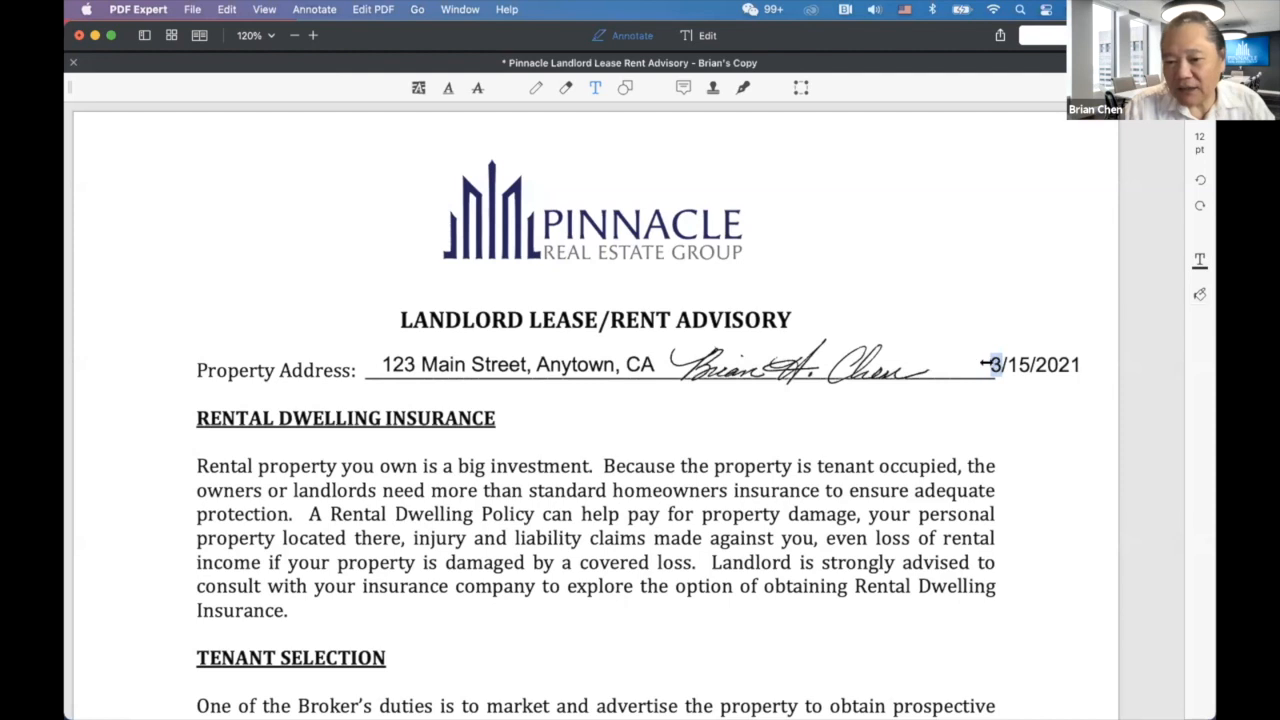
{"action": "left_click", "coordinate": [1199, 258]}
{"action": "left_click", "coordinate": [1006, 277]}
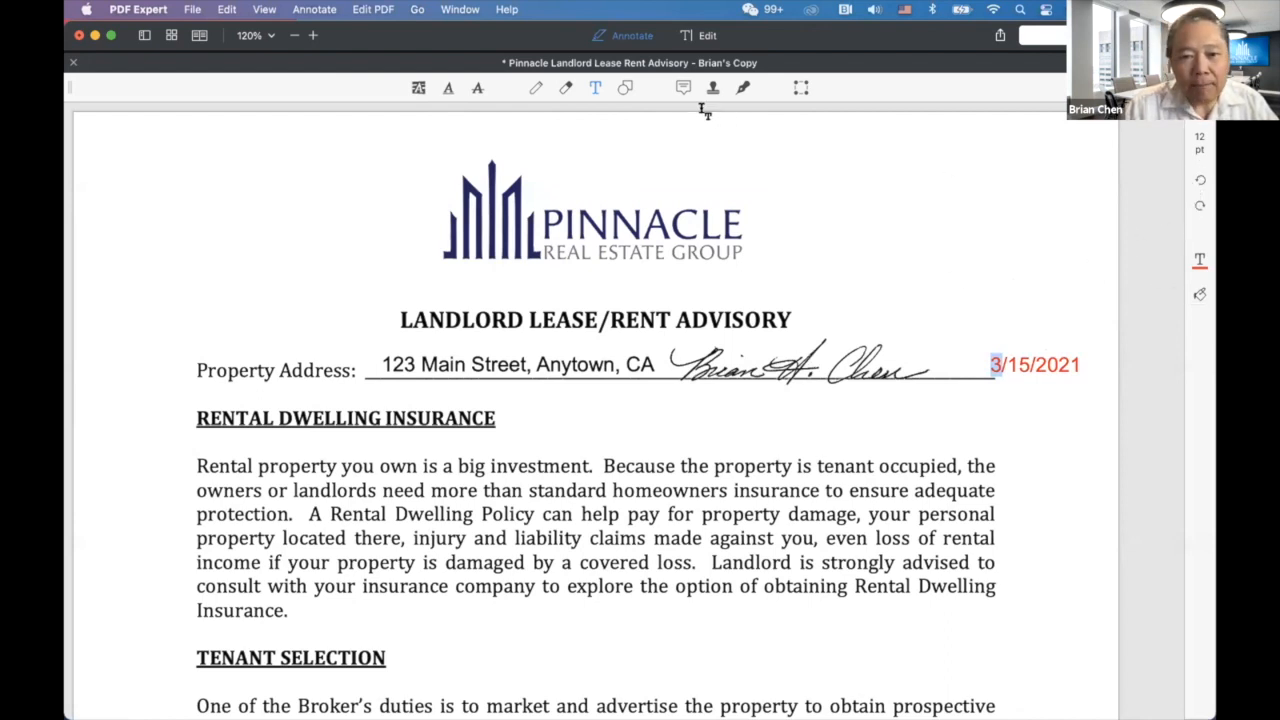
Outline the RENTAL DWELLING INSURANCE heading with a red rectangle shape.
{"action": "left_click", "coordinate": [625, 88]}
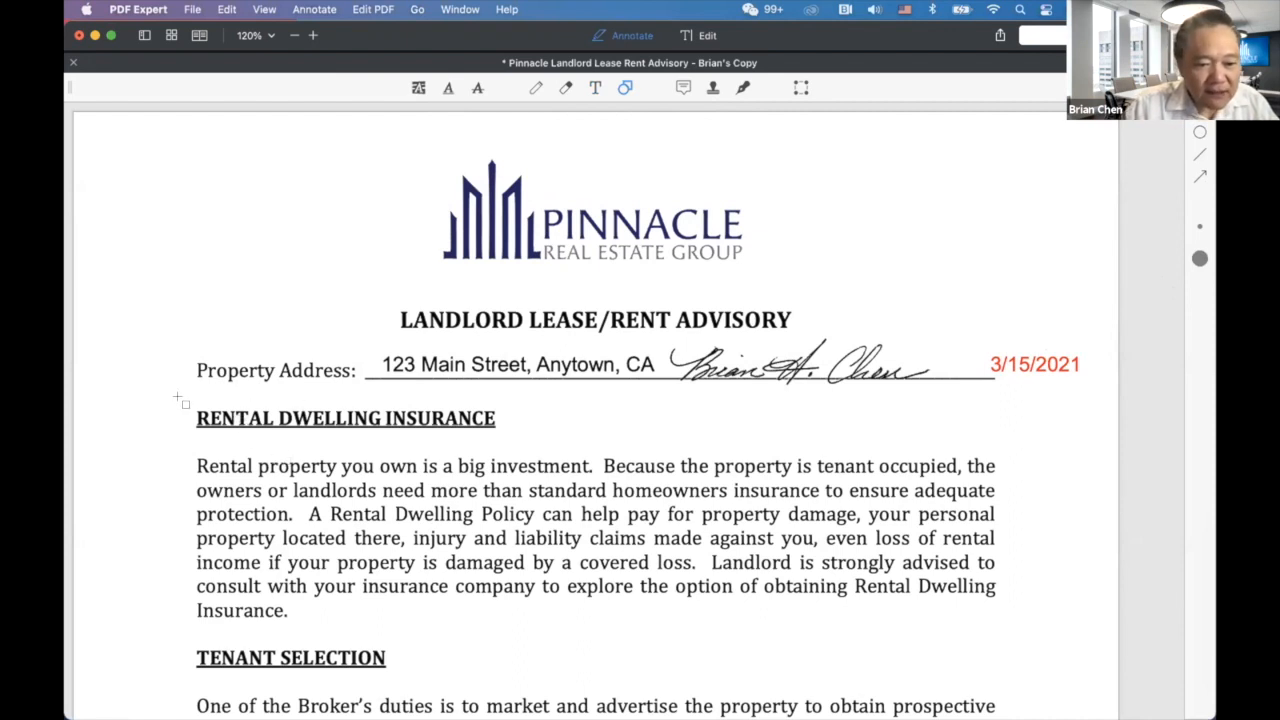
{"action": "mouse_move", "coordinate": [195, 402]}
{"action": "left_mouse_down"}
{"action": "mouse_move", "coordinate": [467, 411]}
{"action": "mouse_move", "coordinate": [545, 450]}
{"action": "mouse_move", "coordinate": [500, 430]}
{"action": "left_mouse_up"}
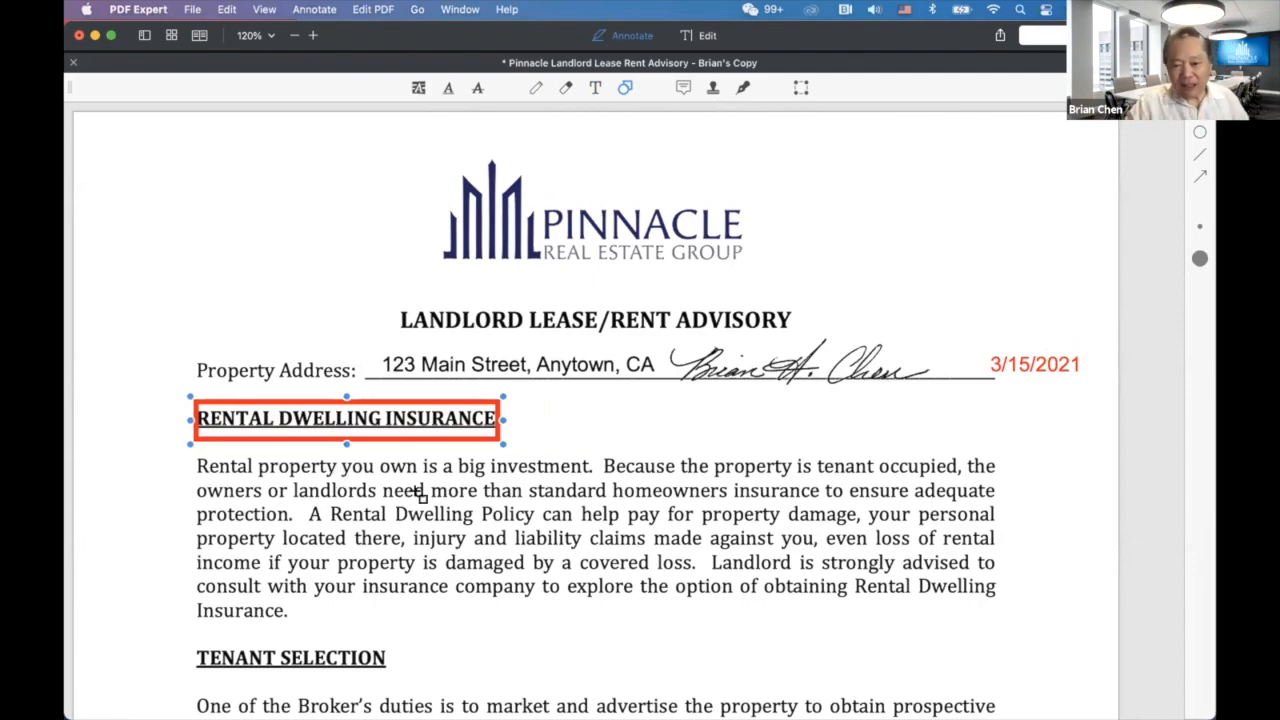
{"action": "scroll", "coordinate": [422, 525], "scroll_direction": "down", "scroll_amount": 10}
{"action": "scroll", "coordinate": [422, 530], "scroll_direction": "down", "scroll_amount": 4}
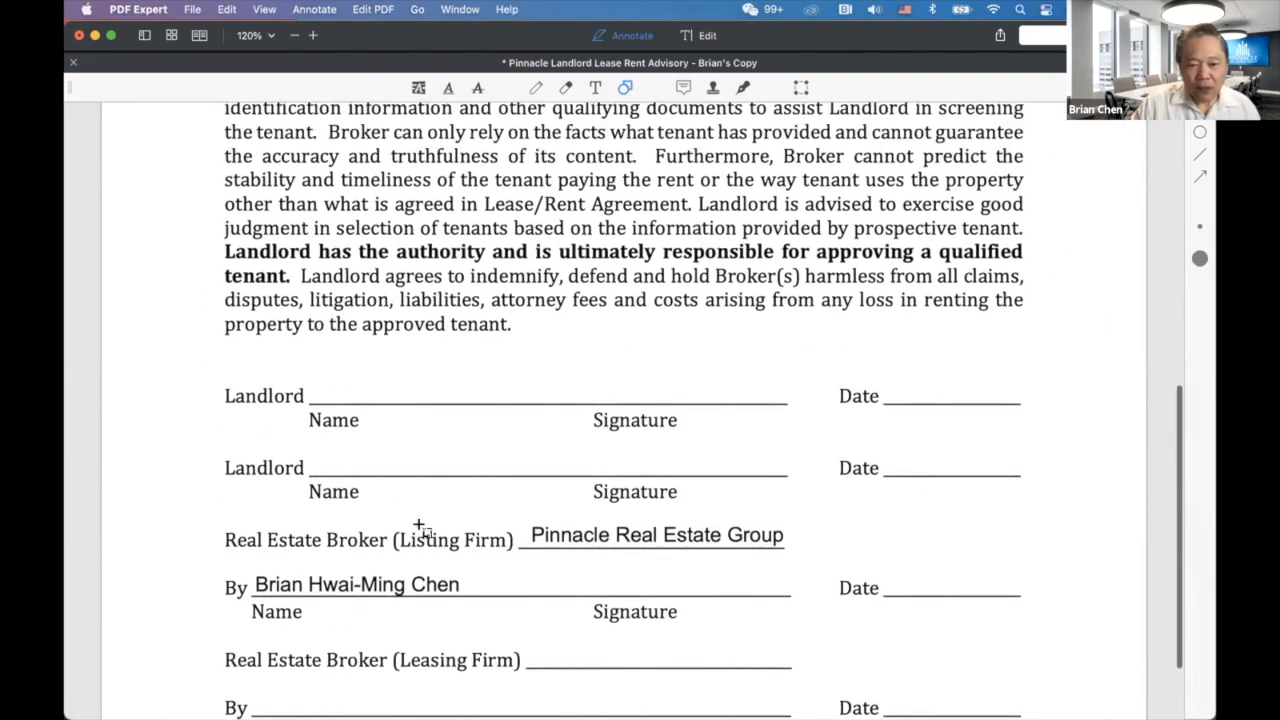
{"action": "scroll", "coordinate": [423, 534], "scroll_direction": "up", "scroll_amount": 3}
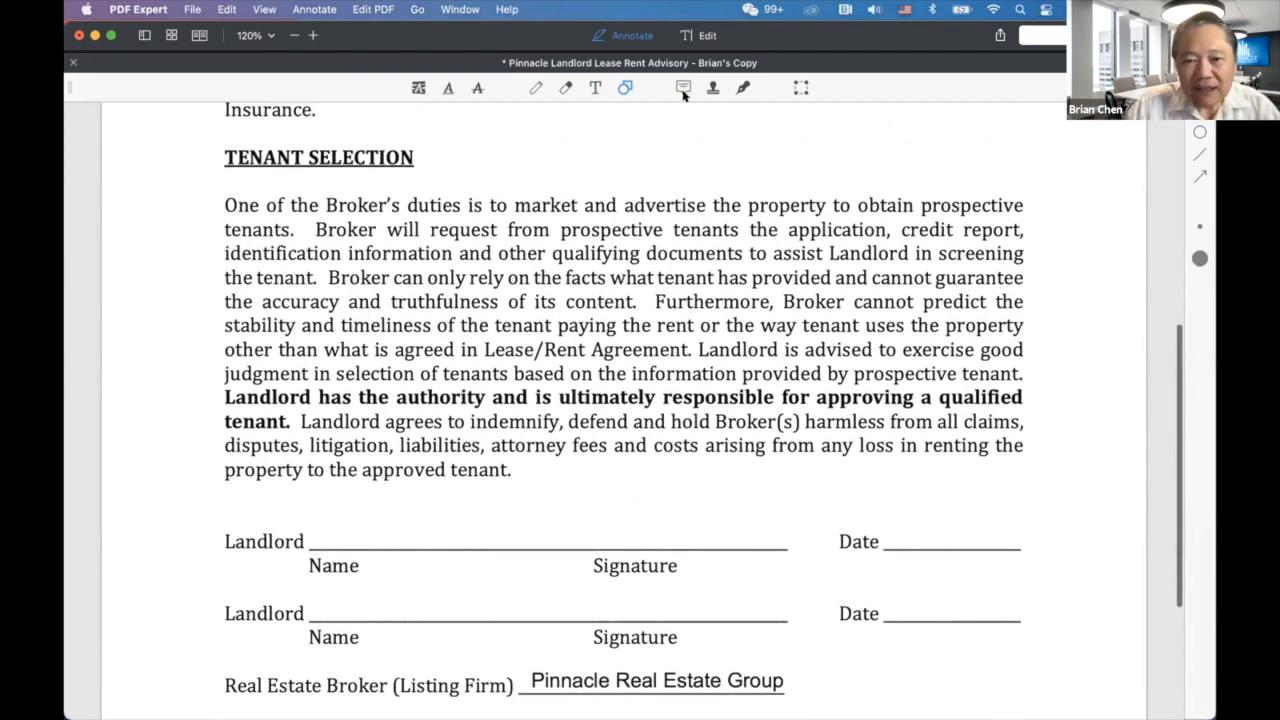
Type 'Mr. Landlords' on the first Landlord line and color it blue.
{"action": "left_click", "coordinate": [594, 88]}
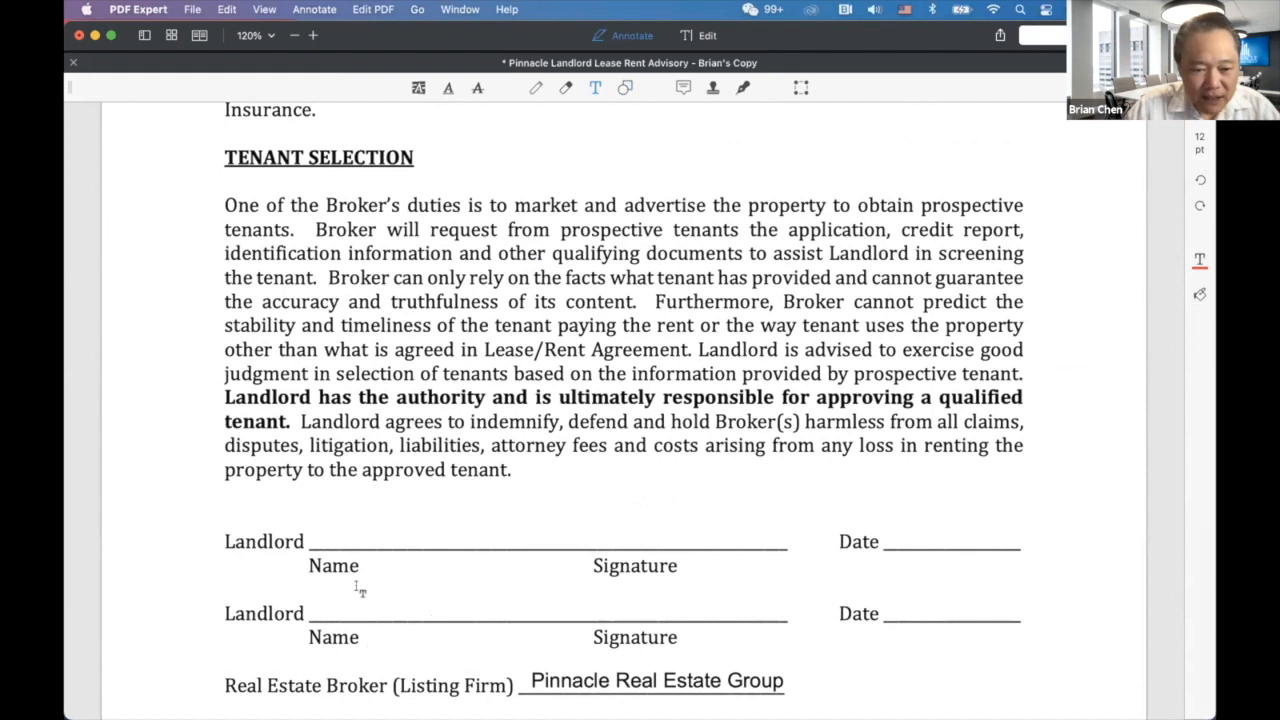
{"action": "left_click", "coordinate": [314, 524]}
{"action": "type", "text": "M"}
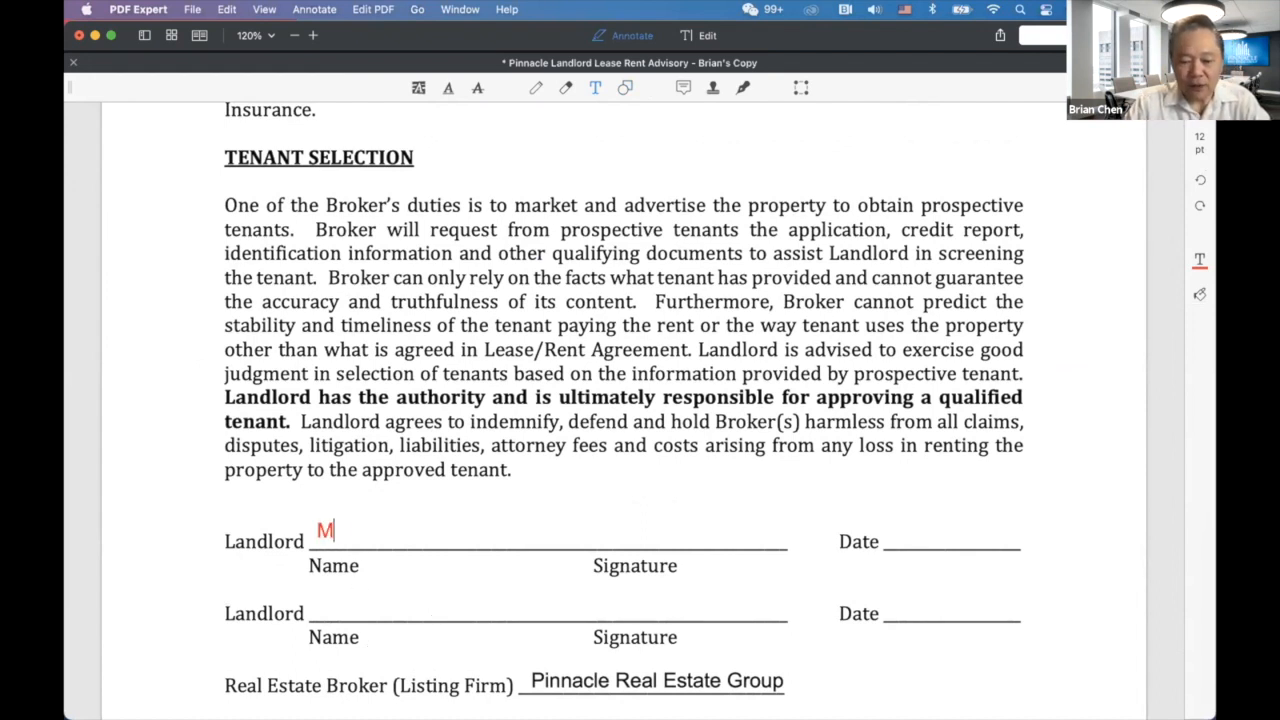
{"action": "type", "text": "r. Landlords"}
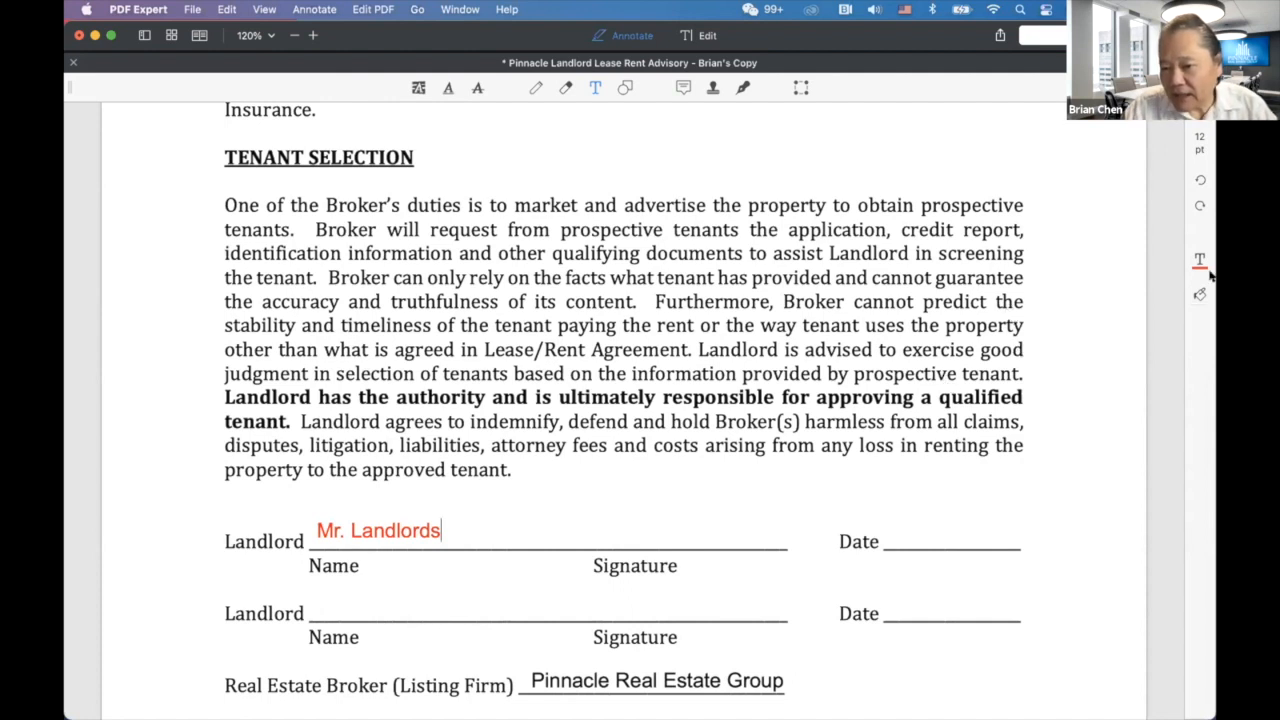
{"action": "left_click", "coordinate": [1200, 262]}
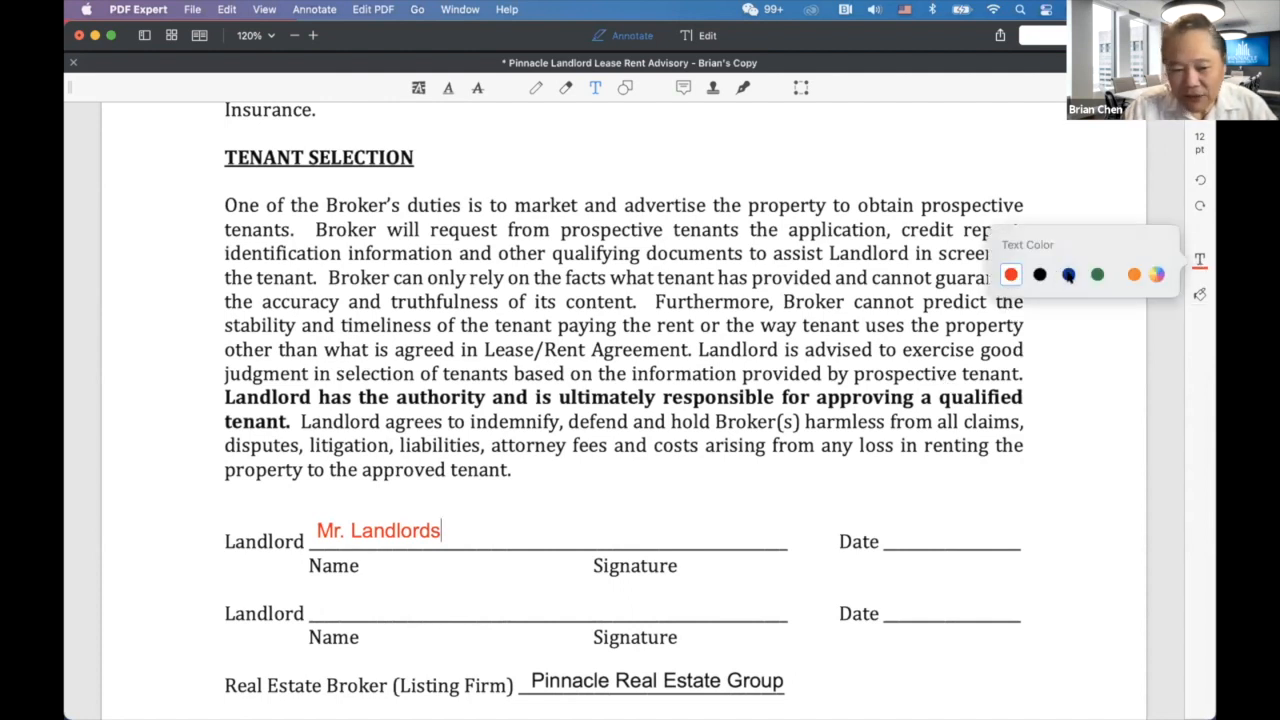
{"action": "left_click", "coordinate": [1068, 275]}
Type 'Mrs. Landlord' on the second line and remove the stray 's' from 'Mr. Landlords'.
{"action": "left_click", "coordinate": [315, 604]}
{"action": "type", "text": "Mrs"}
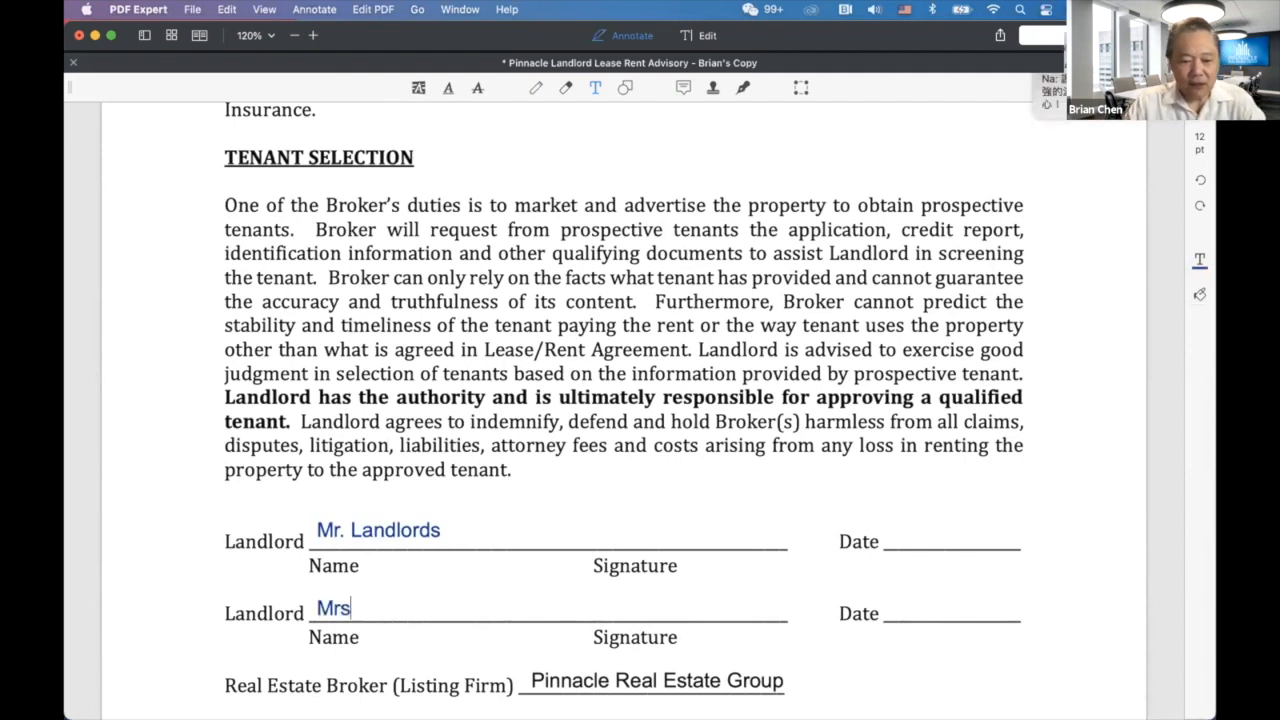
{"action": "type", "text": ". Landlord"}
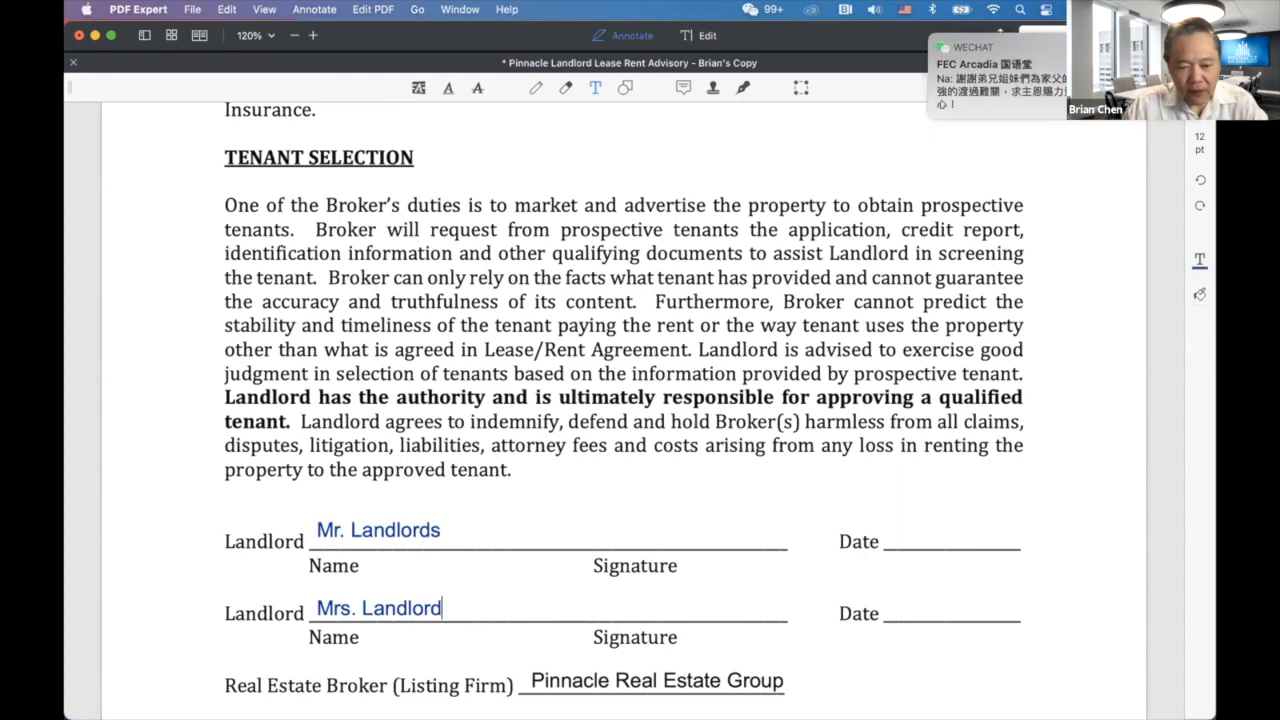
{"action": "left_click", "coordinate": [430, 524]}
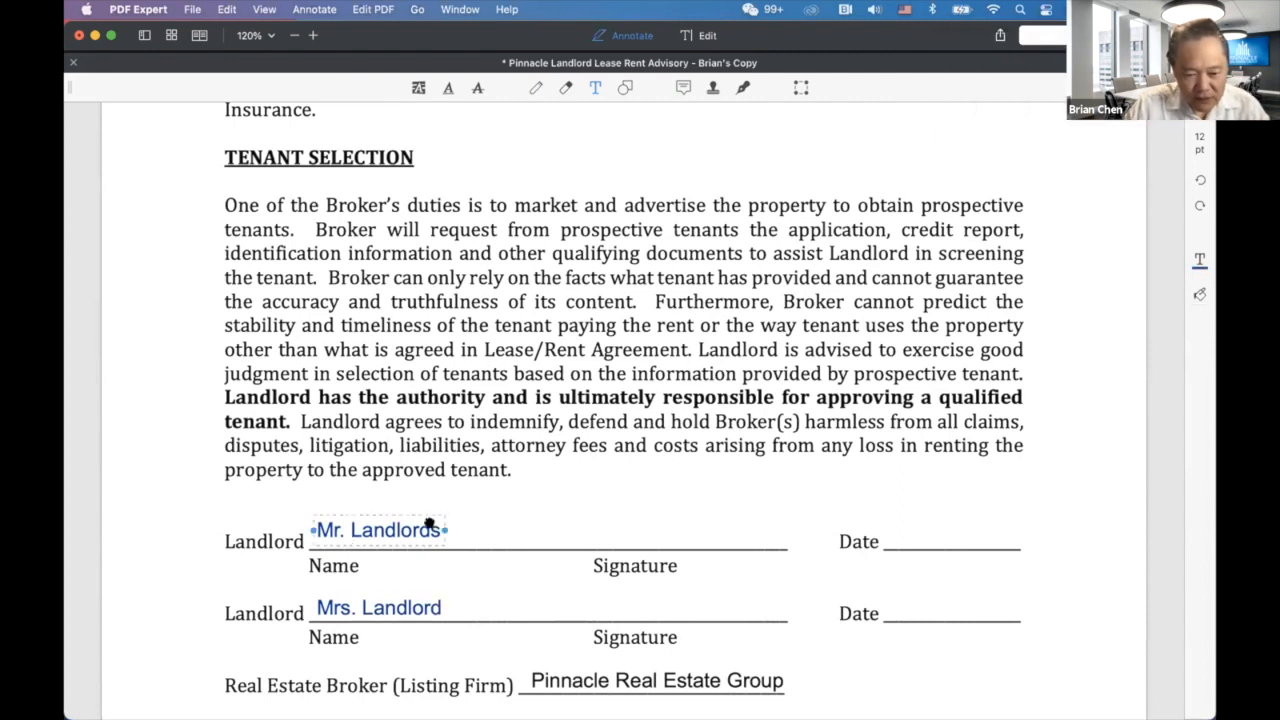
{"action": "left_click", "coordinate": [431, 530]}
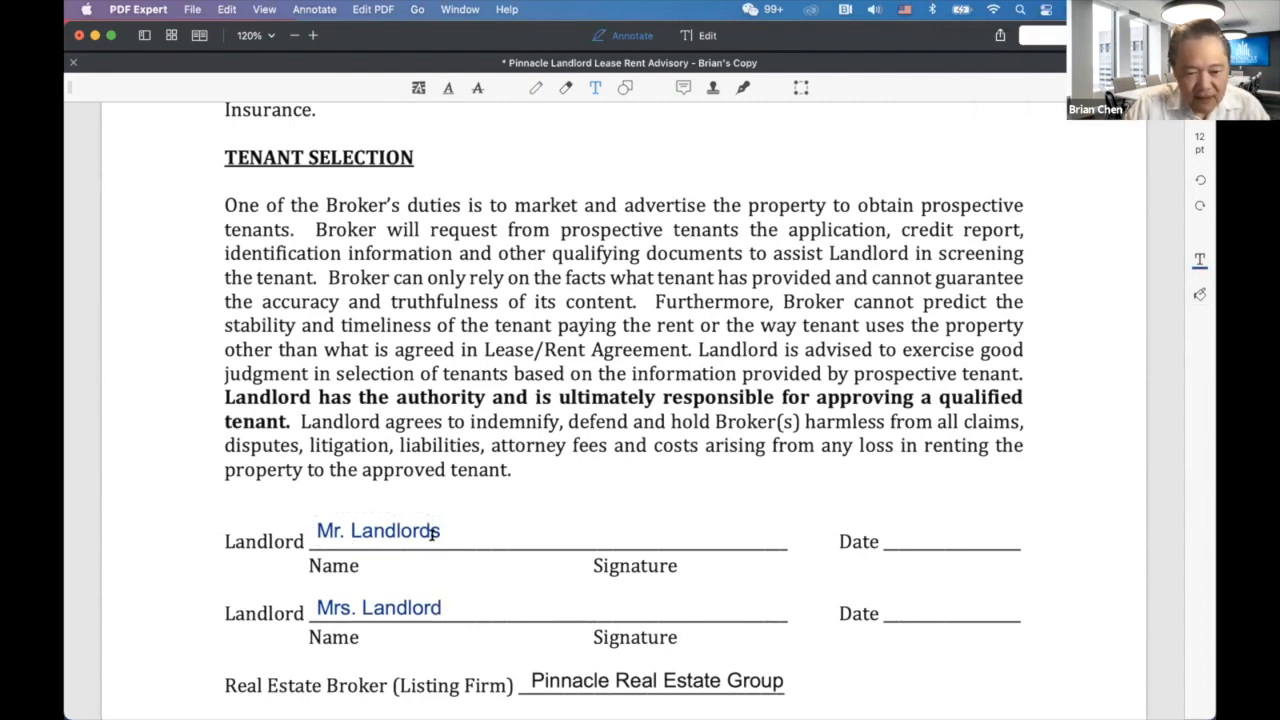
{"action": "key", "text": "BackSpace"}
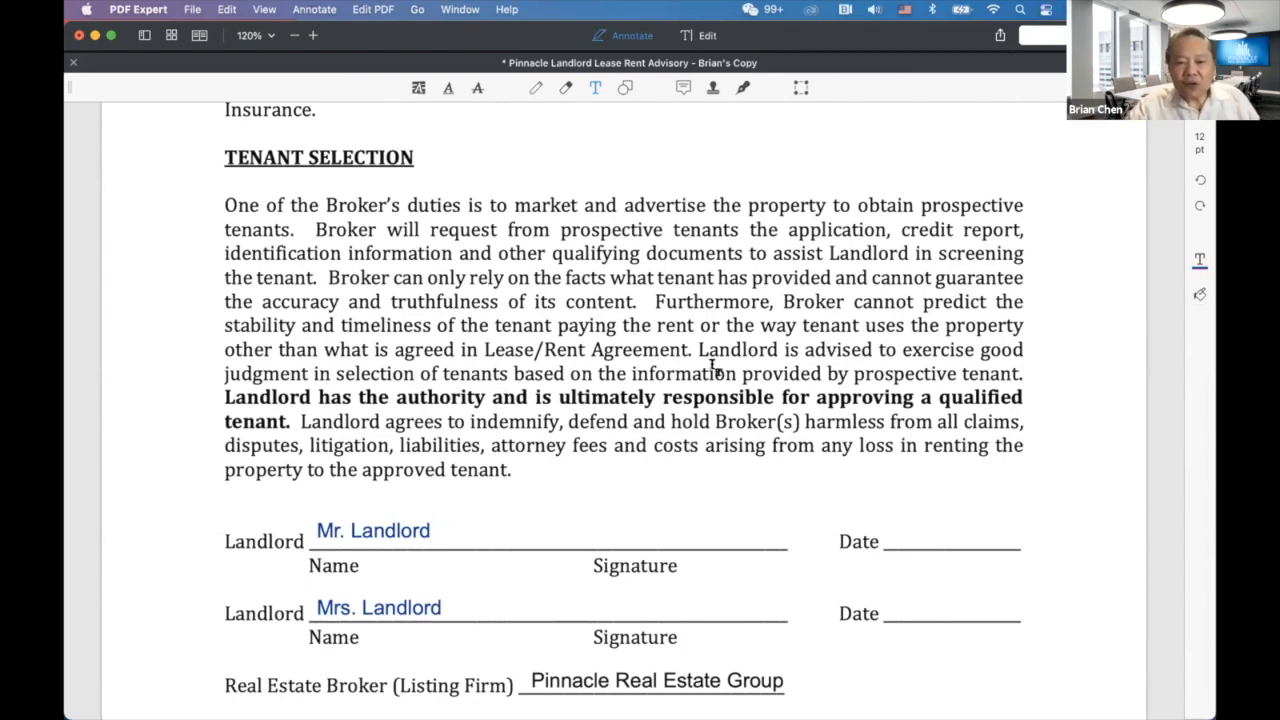
{"action": "scroll", "coordinate": [714, 370], "scroll_direction": "up", "scroll_amount": 8}
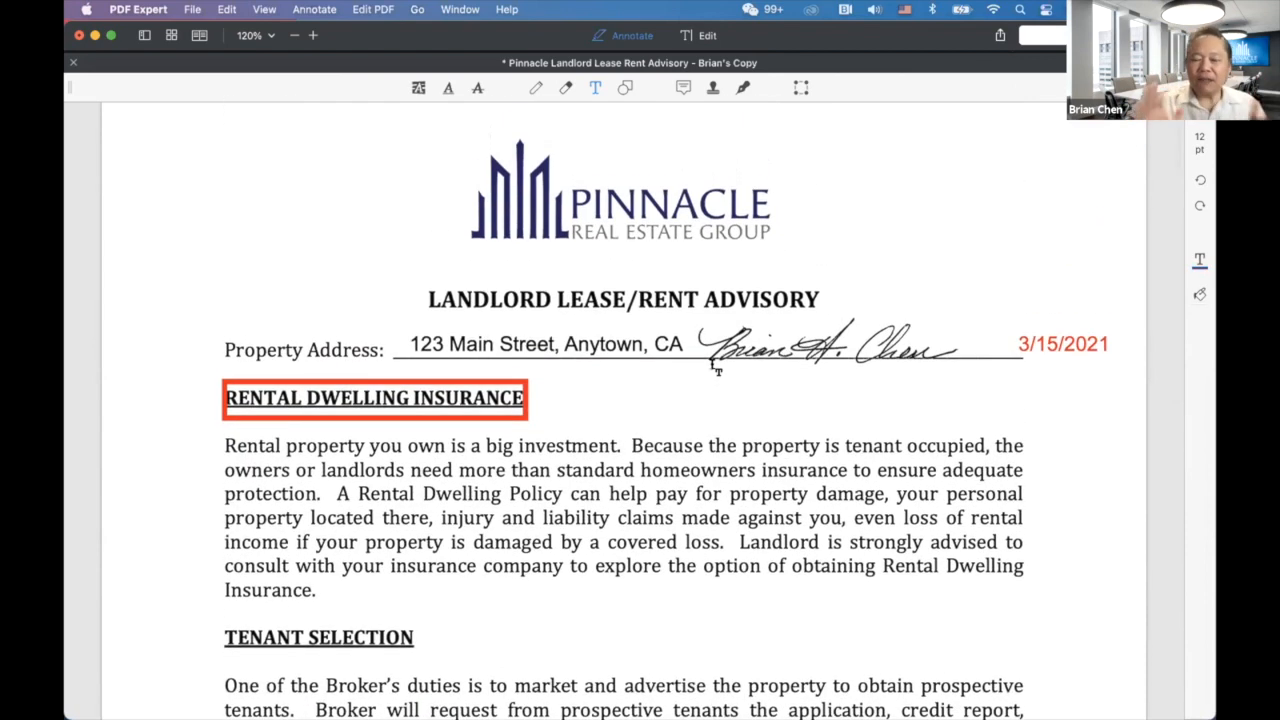